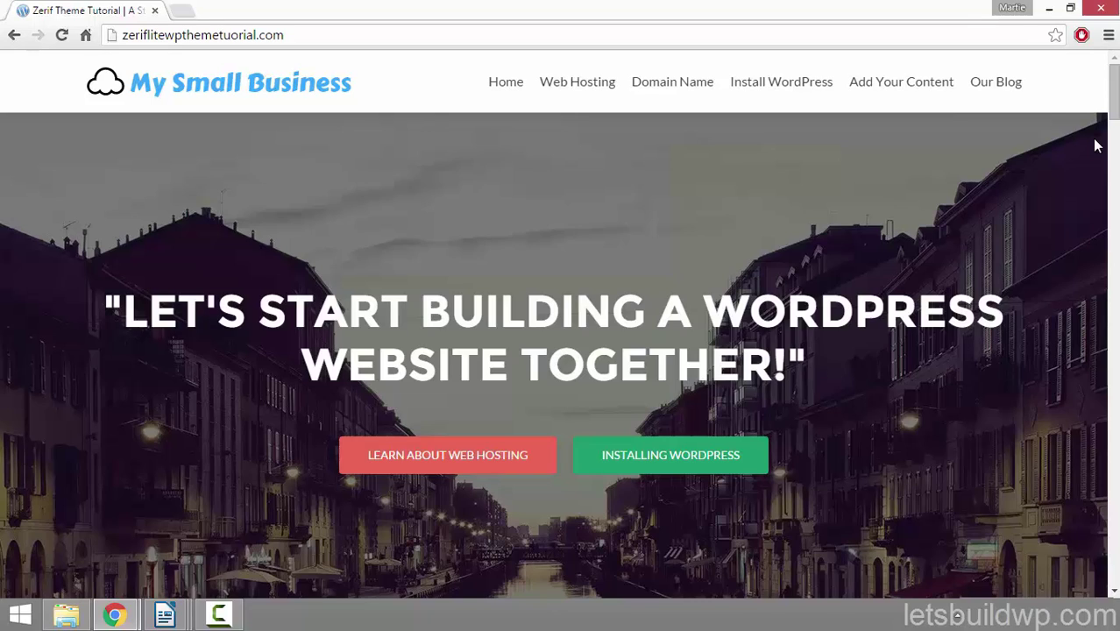
# Step: Scroll through the current page, then go to the Web Hosting page
pyautogui.moveTo(1117, 96); pyautogui.dragTo(1116, 451)
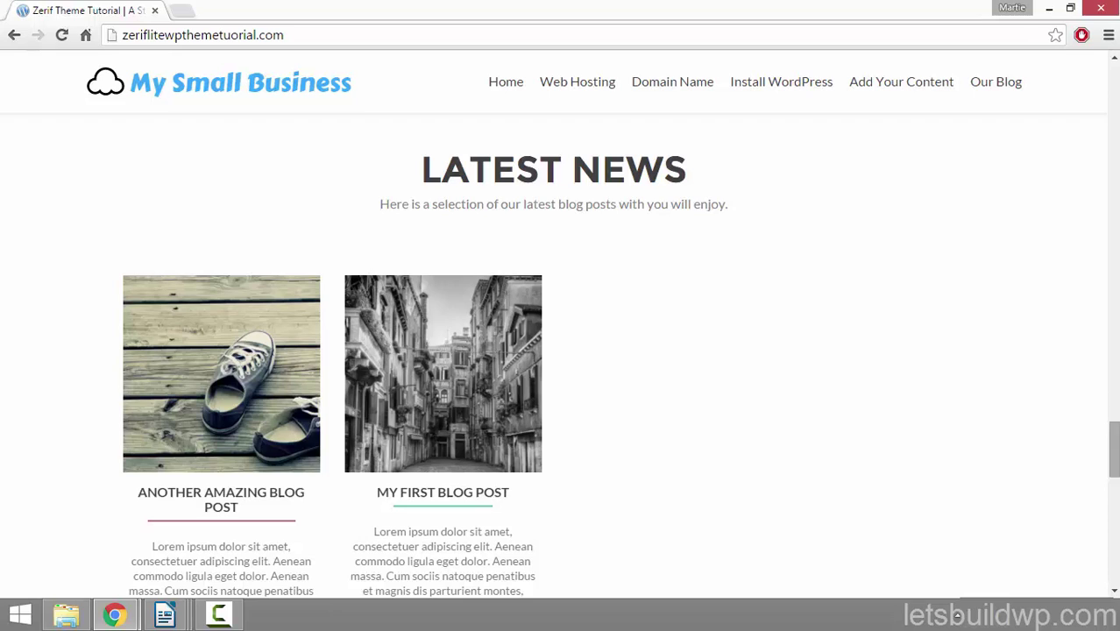
pyautogui.moveTo(1115, 449); pyautogui.dragTo(1116, 517)
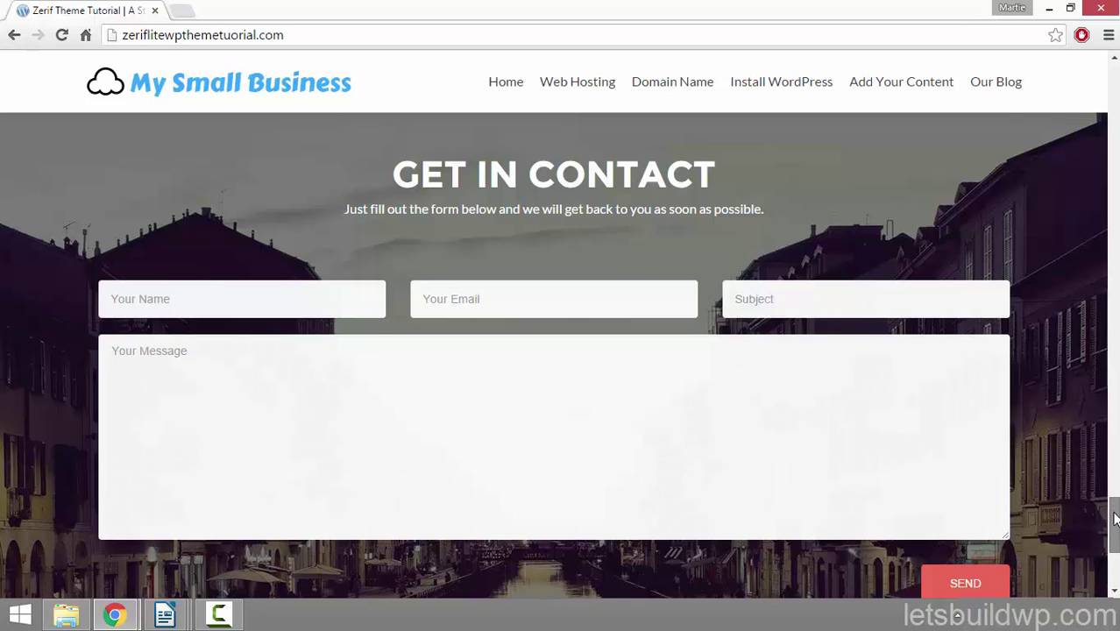
pyautogui.moveTo(1116, 519); pyautogui.dragTo(1115, 551)
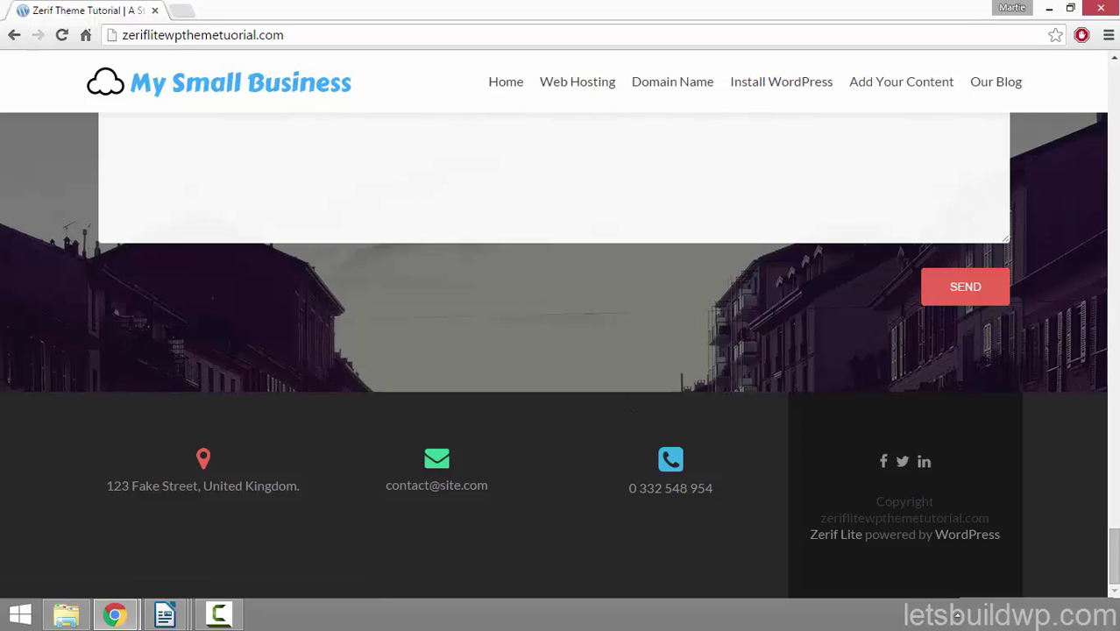
pyautogui.moveTo(1116, 548); pyautogui.dragTo(1116, 413)
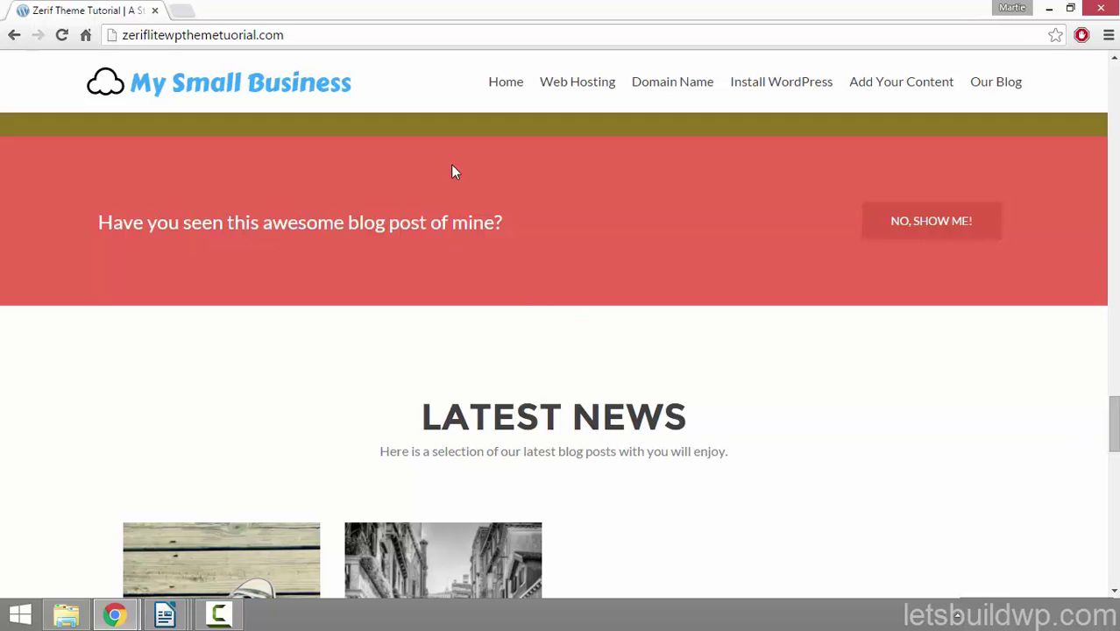
pyautogui.click(565, 84)
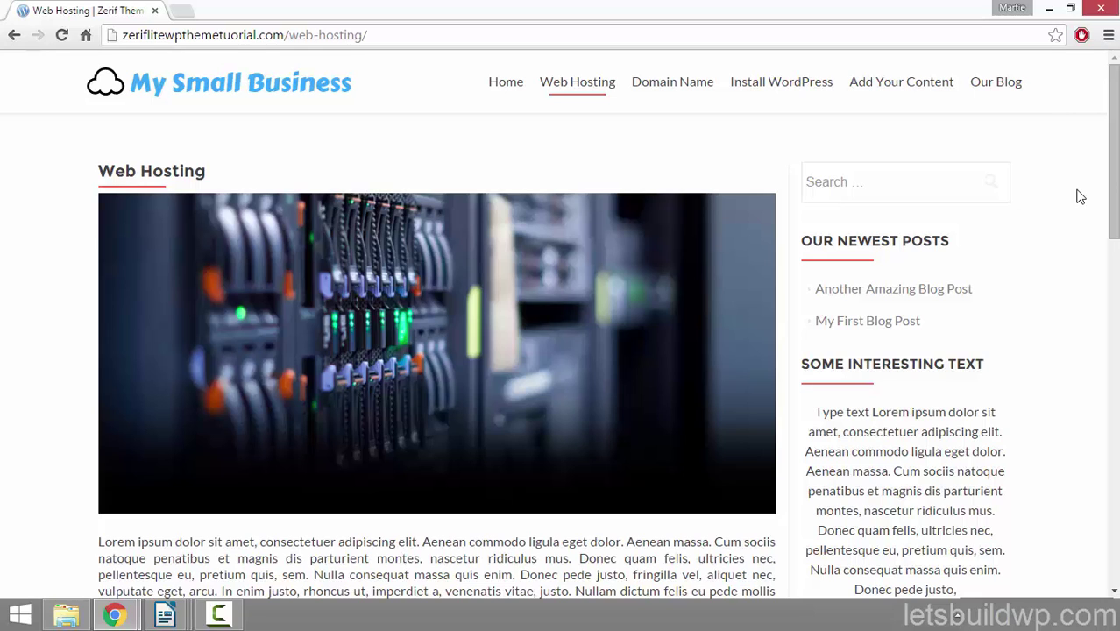
# Step: Look over the Web Hosting page, then open Our Blog with its two sample posts
pyautogui.moveTo(1115, 160); pyautogui.dragTo(1116, 171)
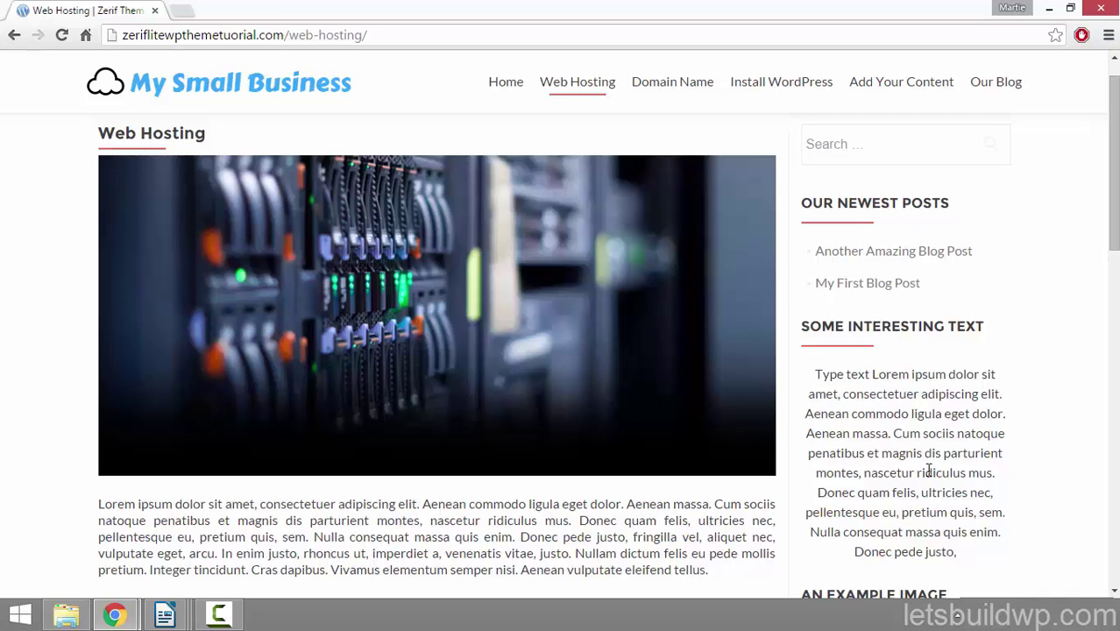
pyautogui.moveTo(1113, 220); pyautogui.dragTo(1113, 295)
pyautogui.scroll(3, 966, 111)
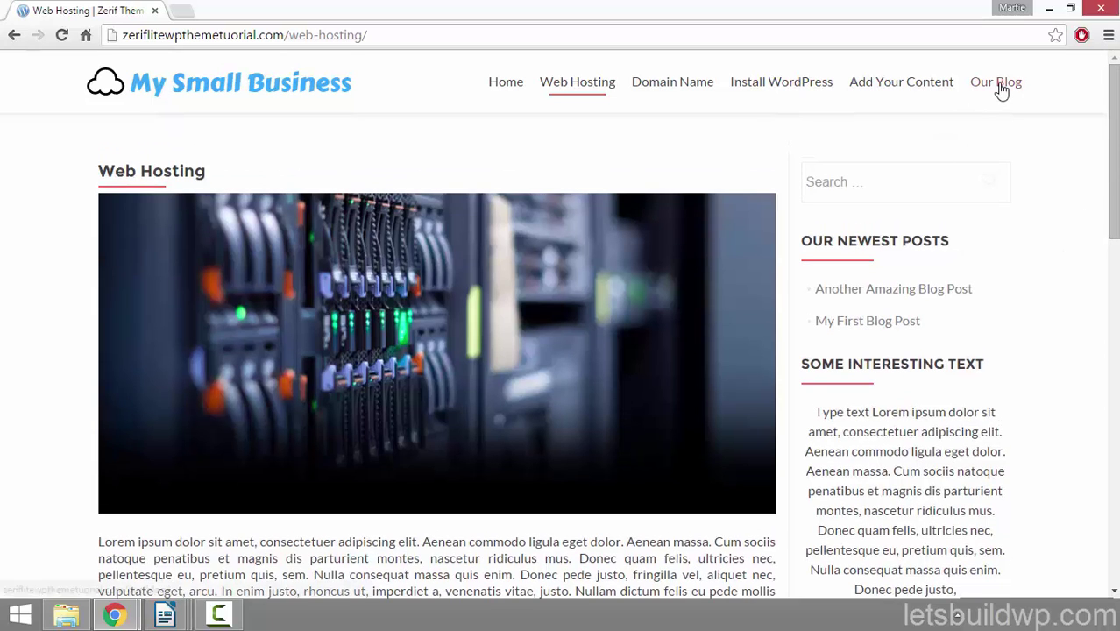
pyautogui.click(999, 86)
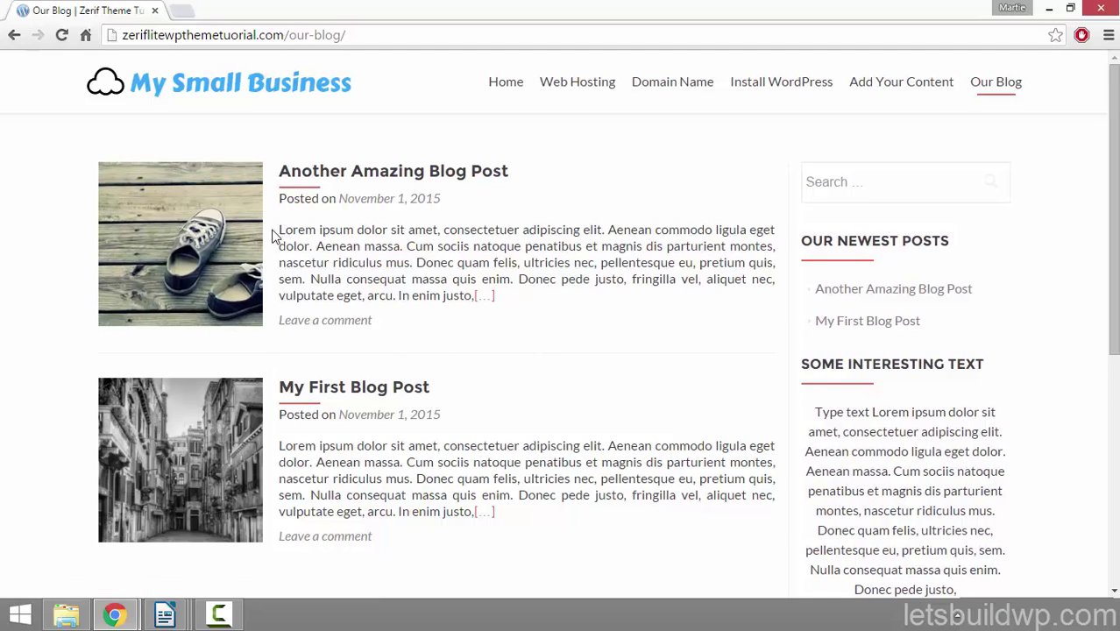
# Step: Read 'Another Amazing Blog Post' down to its reply form, then return to Home
pyautogui.click(400, 178)
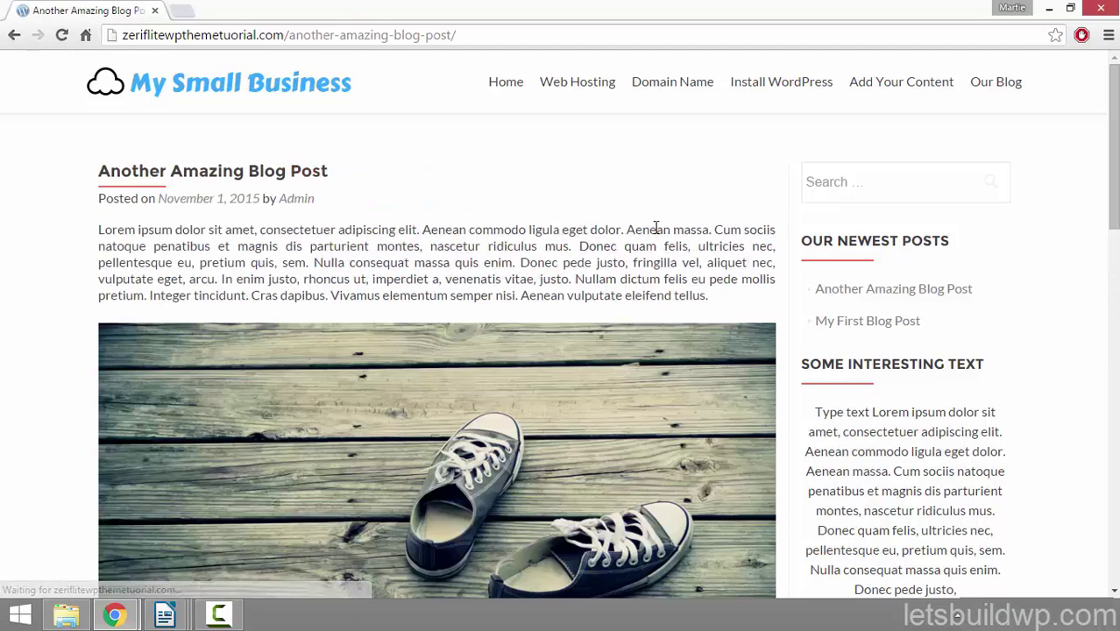
pyautogui.moveTo(1116, 128); pyautogui.dragTo(1116, 195)
pyautogui.scroll(-4, 436, 354)
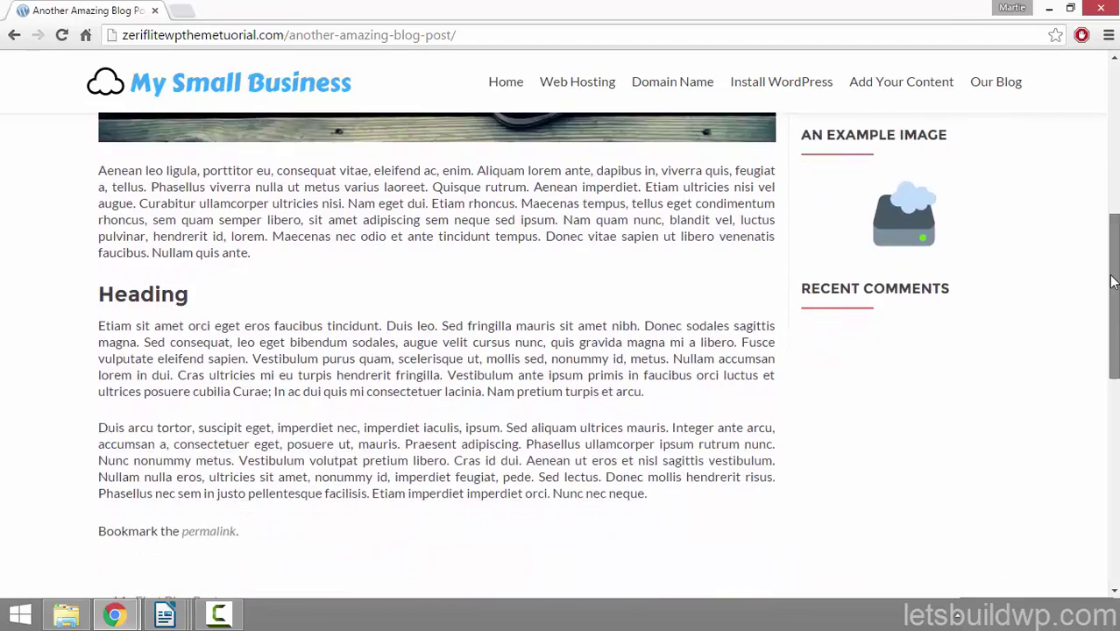
pyautogui.moveTo(173, 251); pyautogui.dragTo(90, 278)
pyautogui.click(130, 278)
pyautogui.scroll(1, 130, 278)
pyautogui.scroll(-4, 130, 279)
pyautogui.scroll(-2, 210, 380)
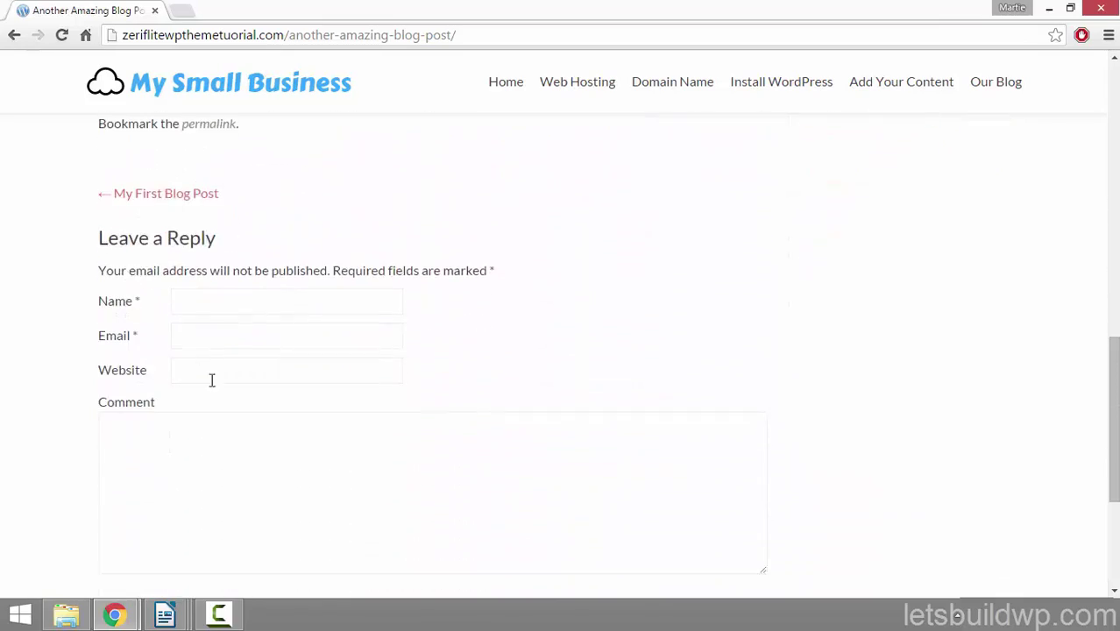
pyautogui.scroll(-2, 474, 368)
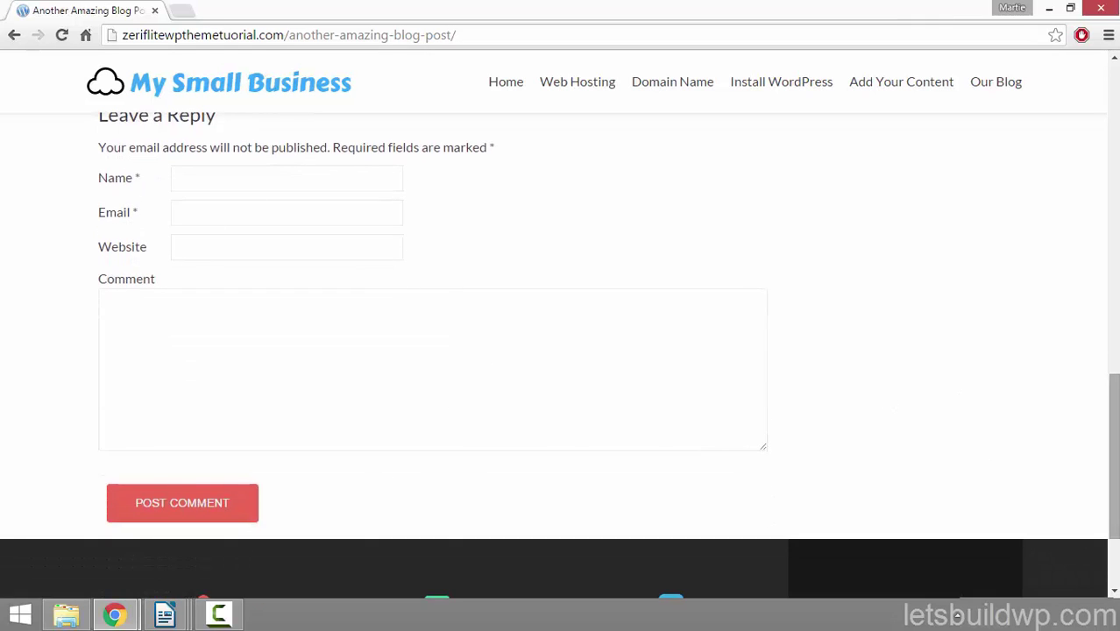
pyautogui.moveTo(1117, 464); pyautogui.dragTo(1109, 132)
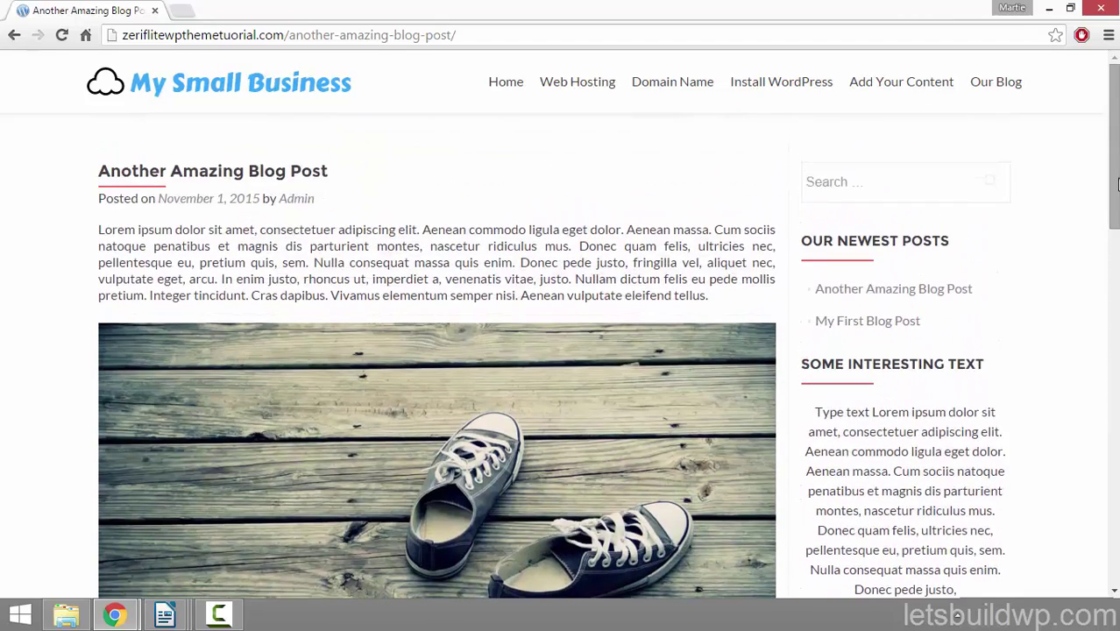
pyautogui.click(505, 86)
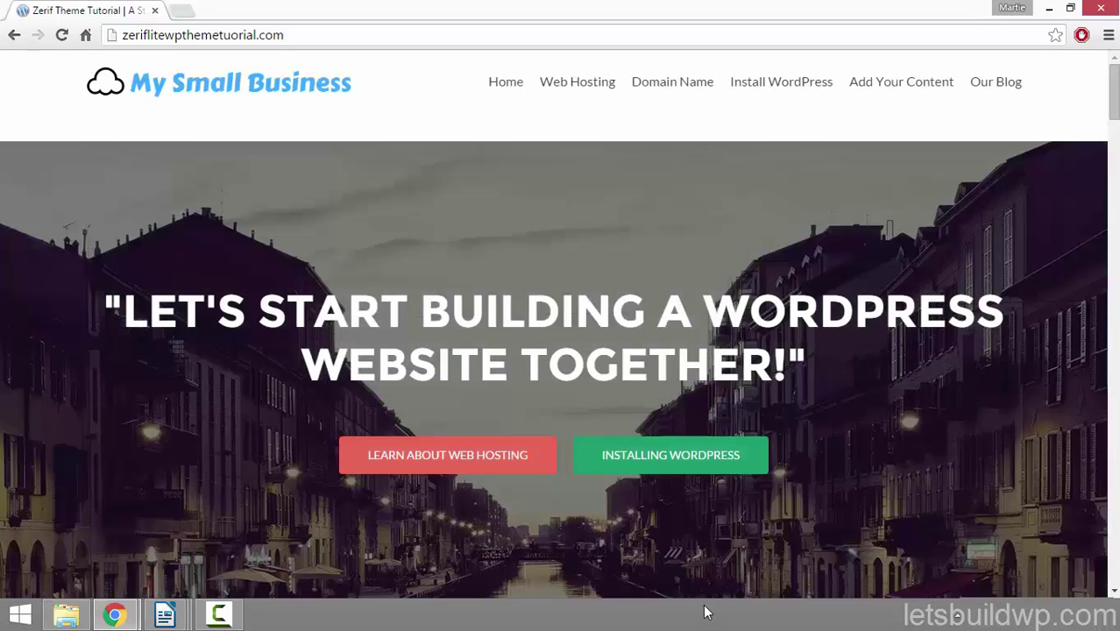
# Step: Narrow the Chrome window to preview the home page's mobile layout, then maximize it again
pyautogui.click(1070, 8)
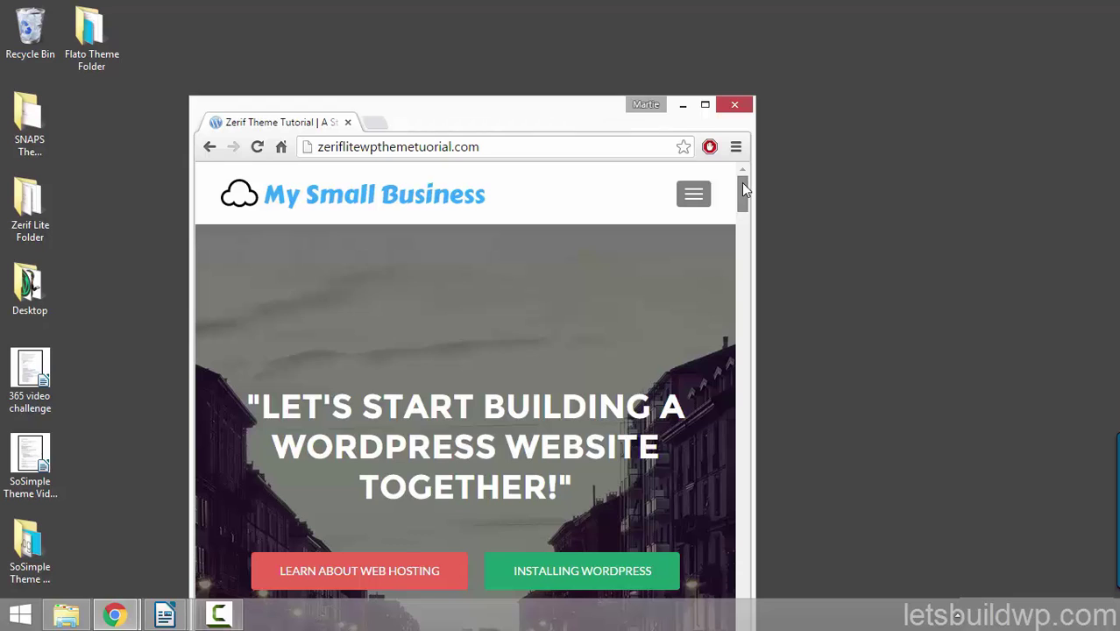
pyautogui.moveTo(742, 183); pyautogui.dragTo(729, 307)
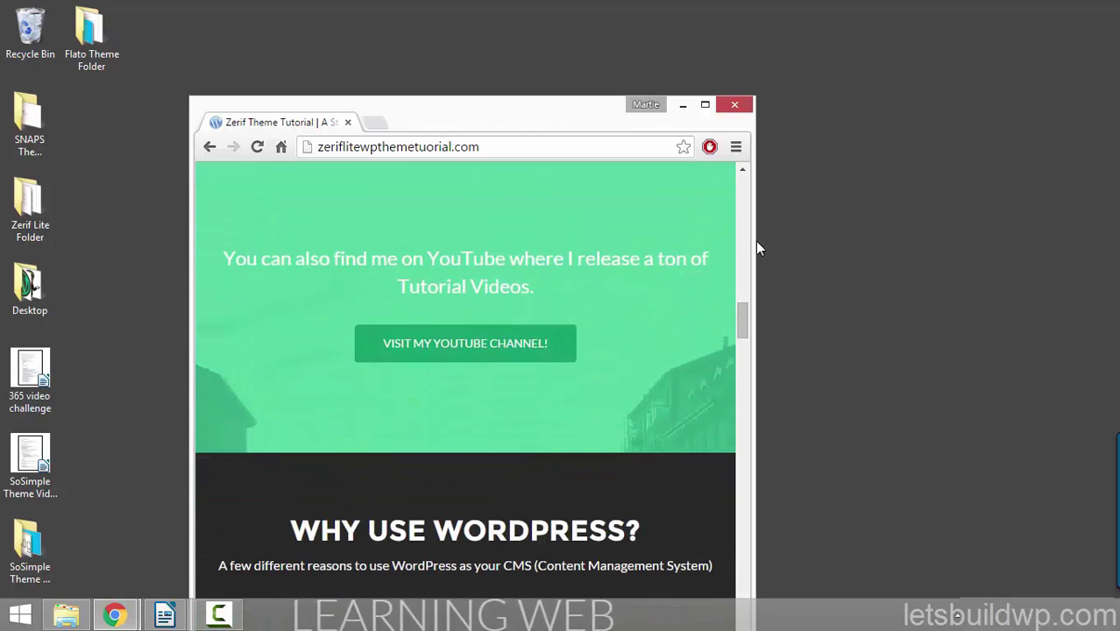
pyautogui.moveTo(754, 243); pyautogui.dragTo(461, 181)
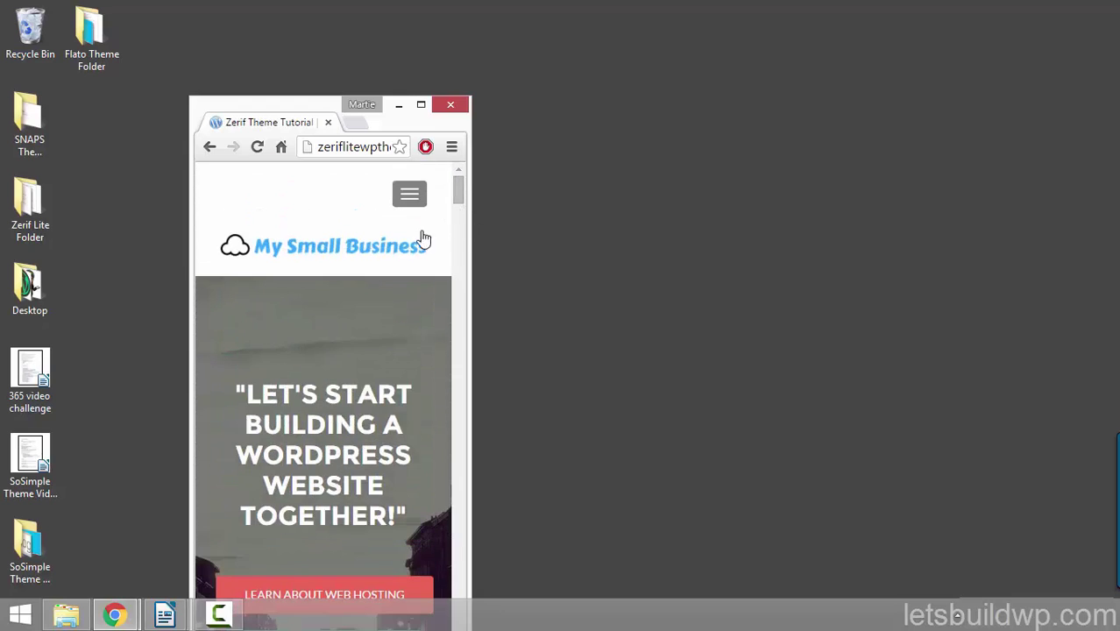
pyautogui.click(421, 106)
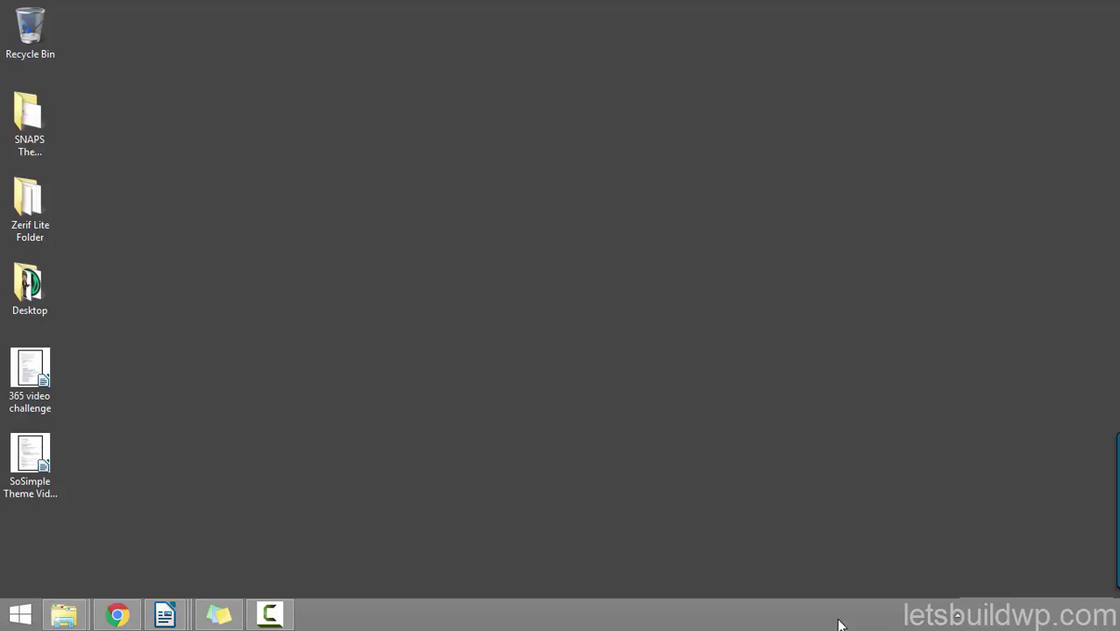
# Step: Bring up the WordPress checklist note and add '-$8 Month' after Sign Up for Web Hosting
pyautogui.click(221, 617)
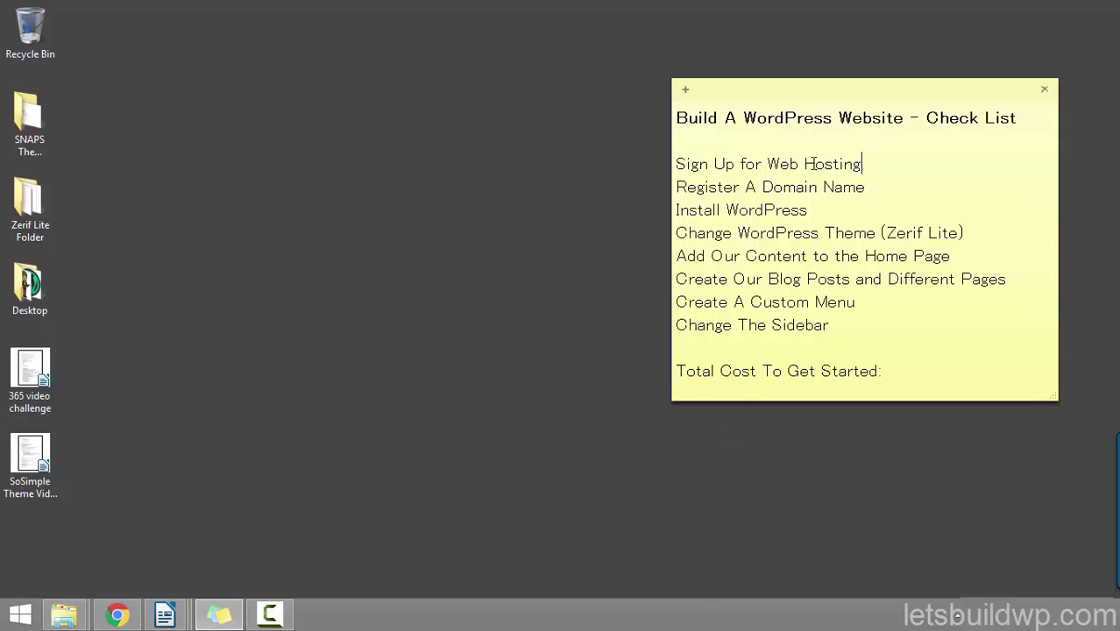
pyautogui.moveTo(865, 166); pyautogui.dragTo(645, 166)
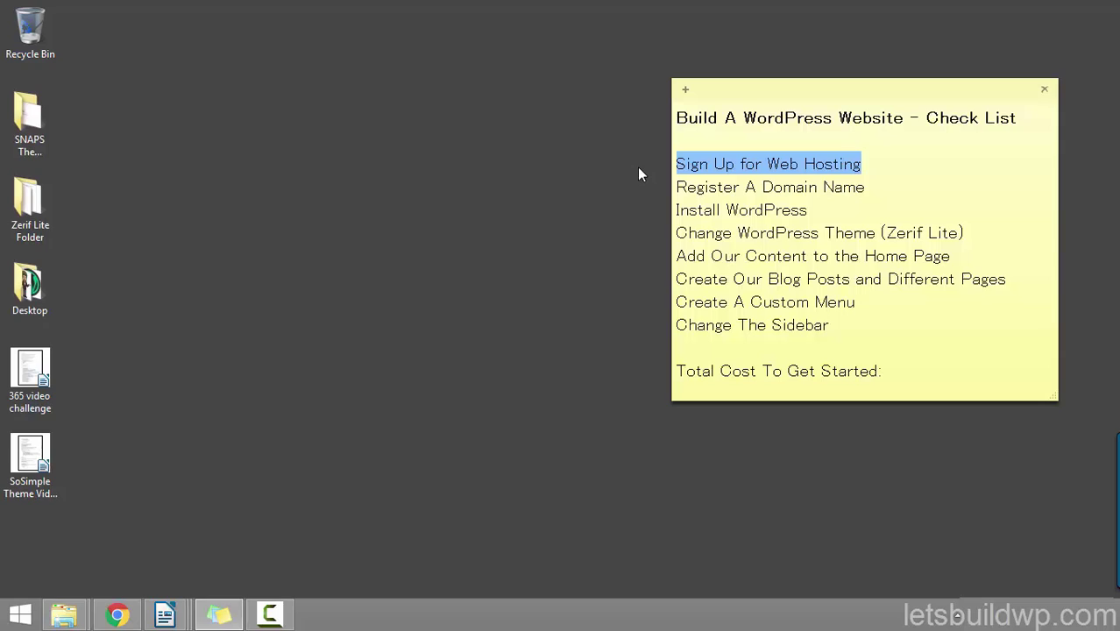
pyautogui.click(871, 162)
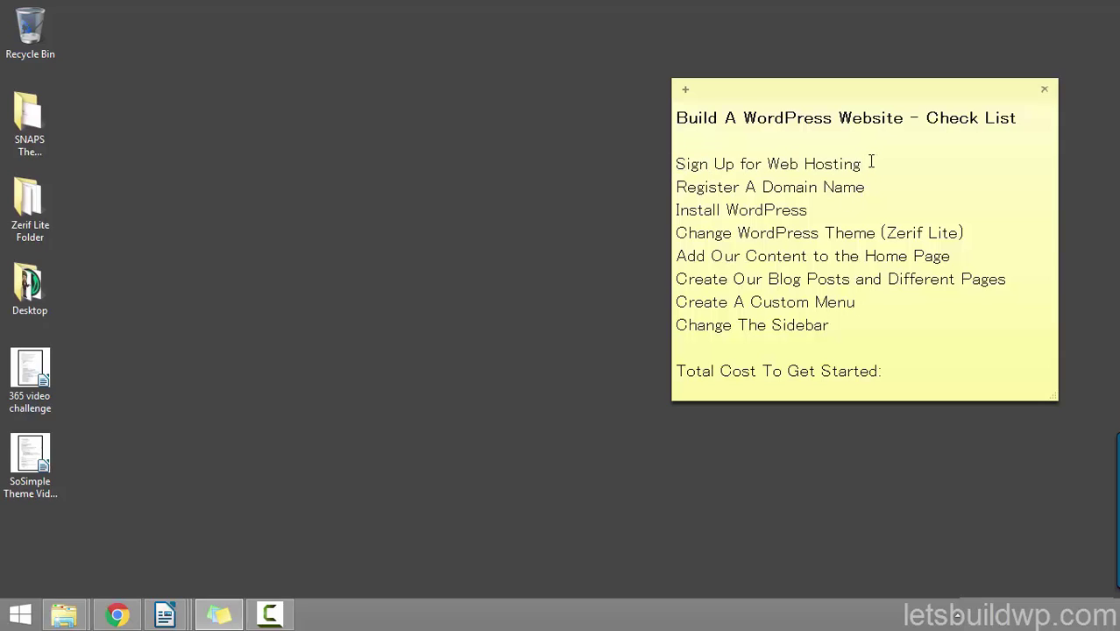
pyautogui.write('-$8 Month')
pyautogui.moveTo(872, 188); pyautogui.dragTo(580, 171)
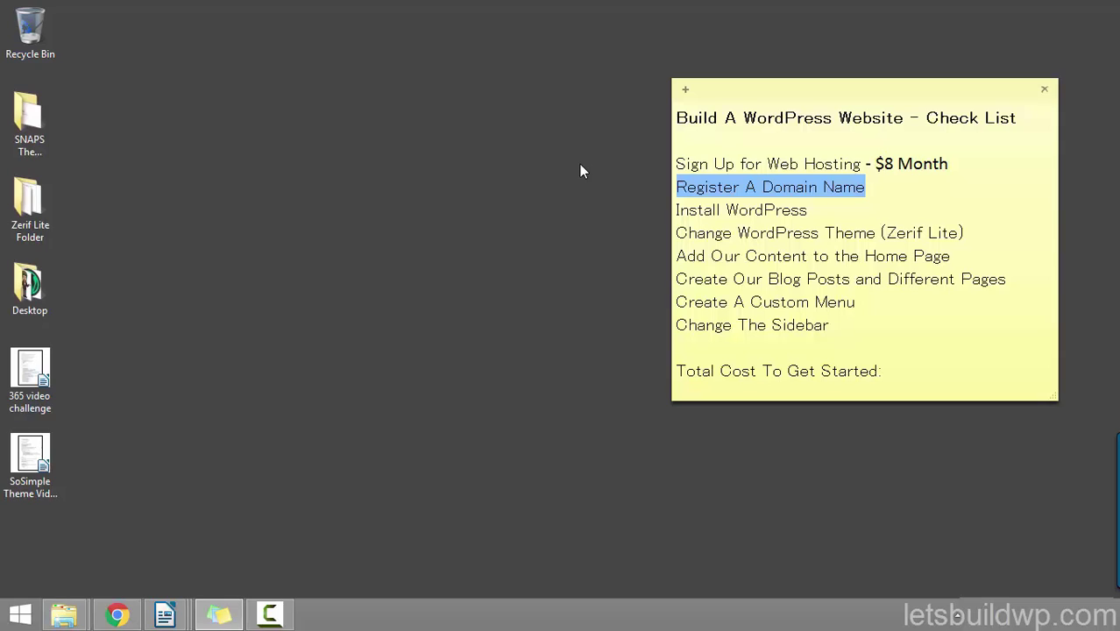
# Step: Add '- $12 Year' after Register A Domain Name and highlight the priced checklist lines
pyautogui.click(882, 184)
pyautogui.write('- ')
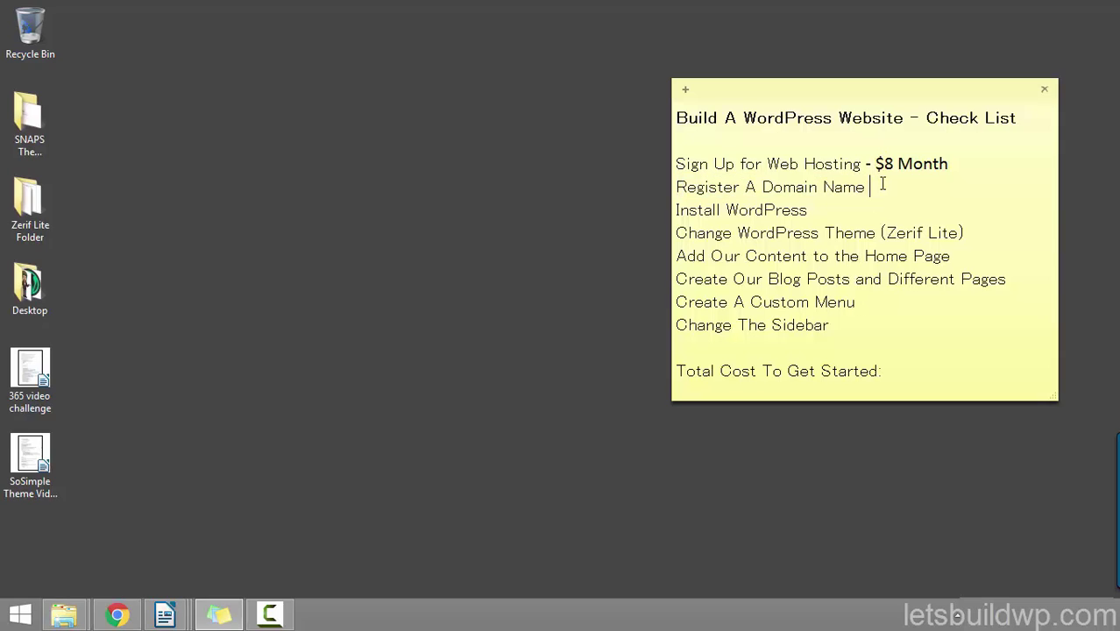
pyautogui.write('$12')
pyautogui.write('Year')
pyautogui.moveTo(970, 187); pyautogui.dragTo(650, 191)
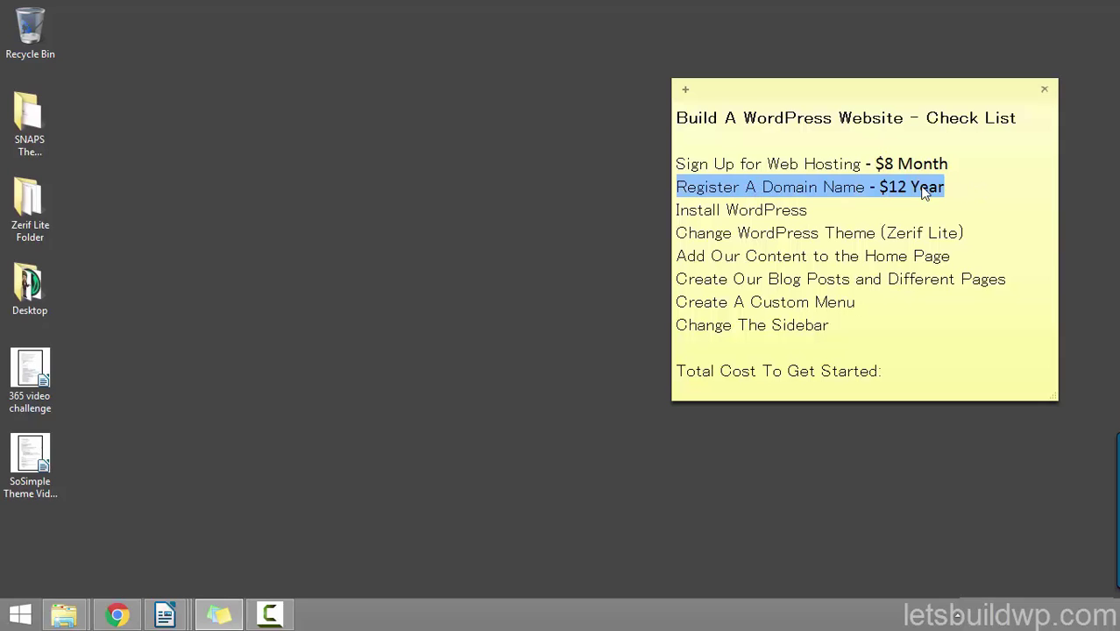
pyautogui.moveTo(970, 164); pyautogui.dragTo(644, 166)
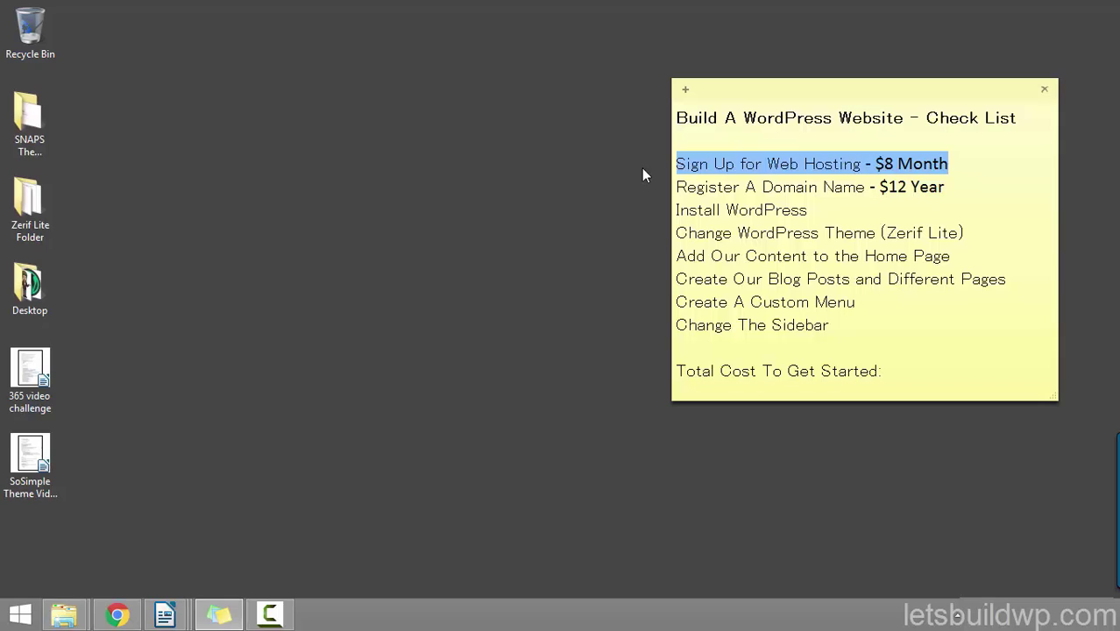
pyautogui.moveTo(808, 210); pyautogui.dragTo(659, 213)
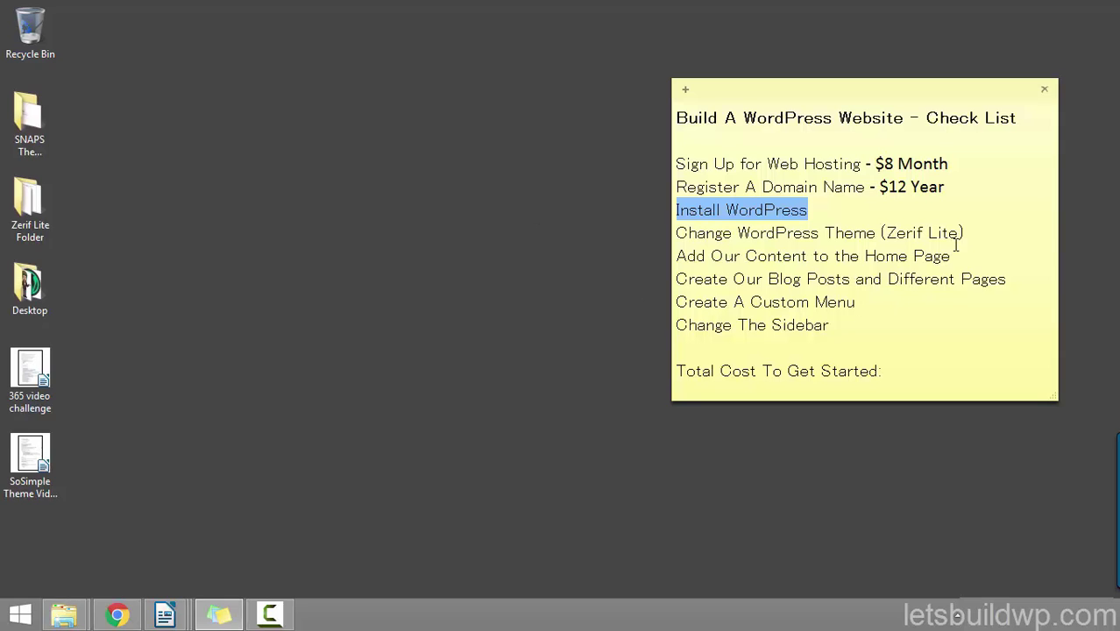
# Step: Highlight the remaining checklist steps, from Change WordPress Theme through Change The Sidebar
pyautogui.moveTo(966, 233); pyautogui.dragTo(629, 235)
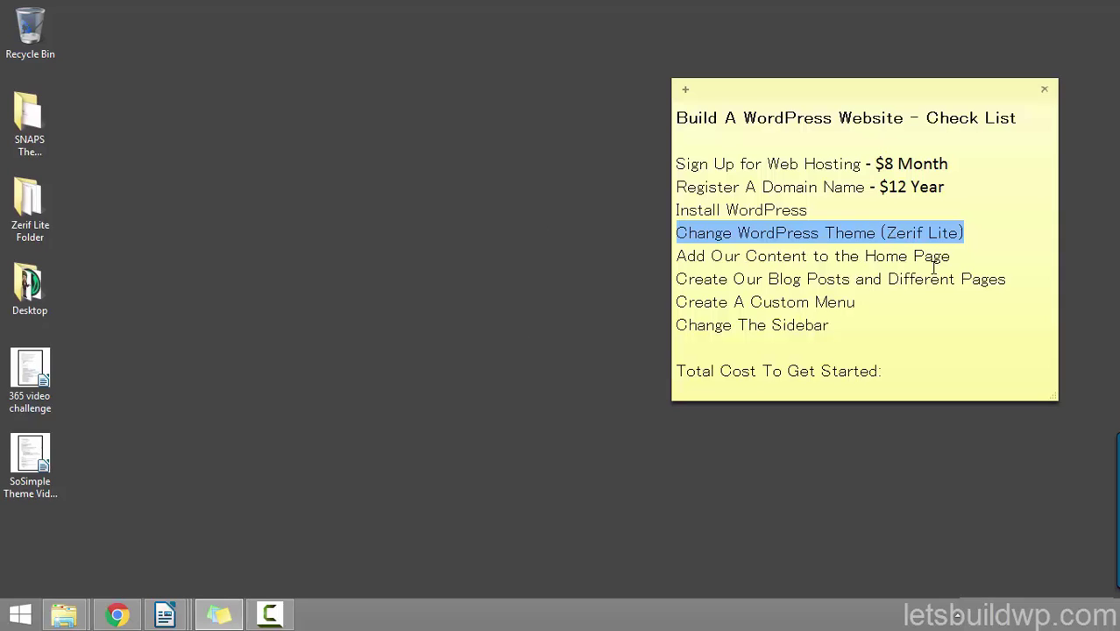
pyautogui.moveTo(955, 257); pyautogui.dragTo(606, 258)
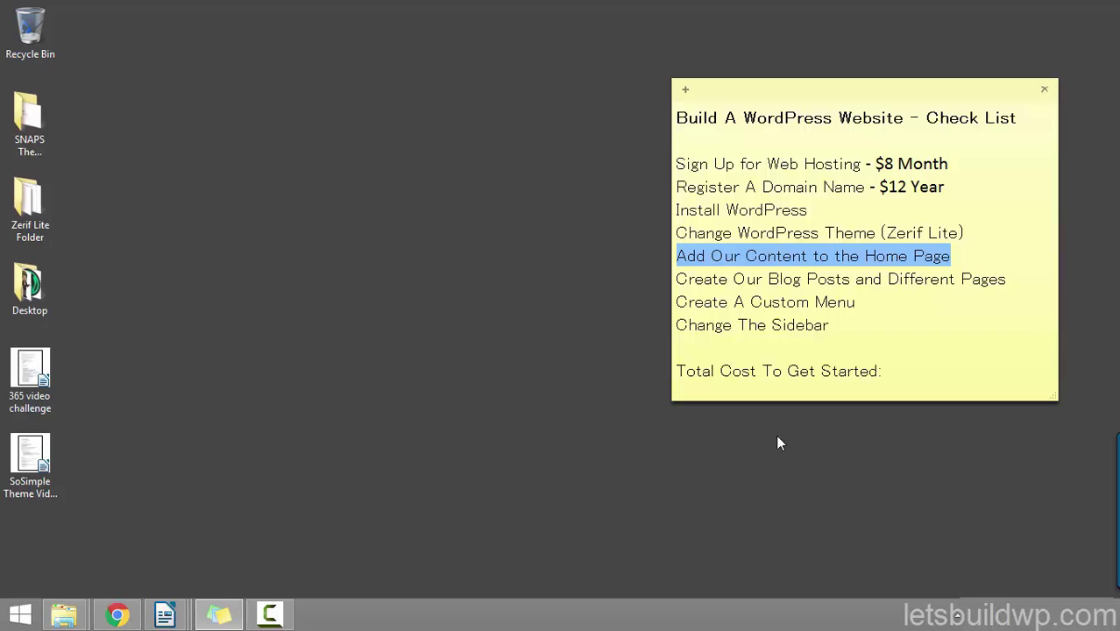
pyautogui.moveTo(1005, 278); pyautogui.dragTo(655, 287)
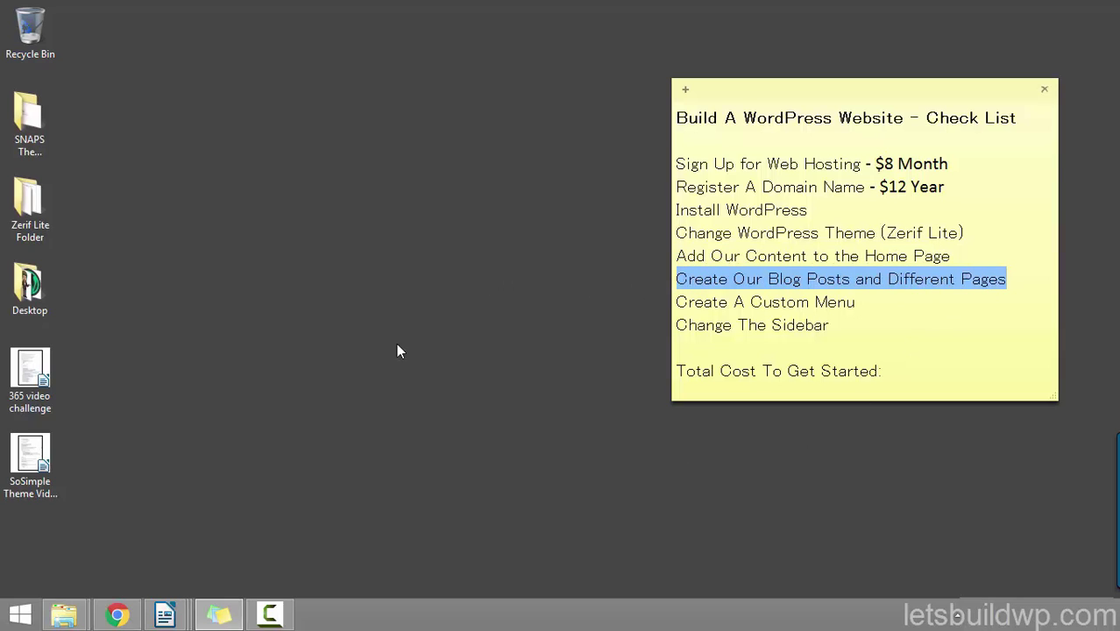
pyautogui.moveTo(861, 303); pyautogui.dragTo(655, 305)
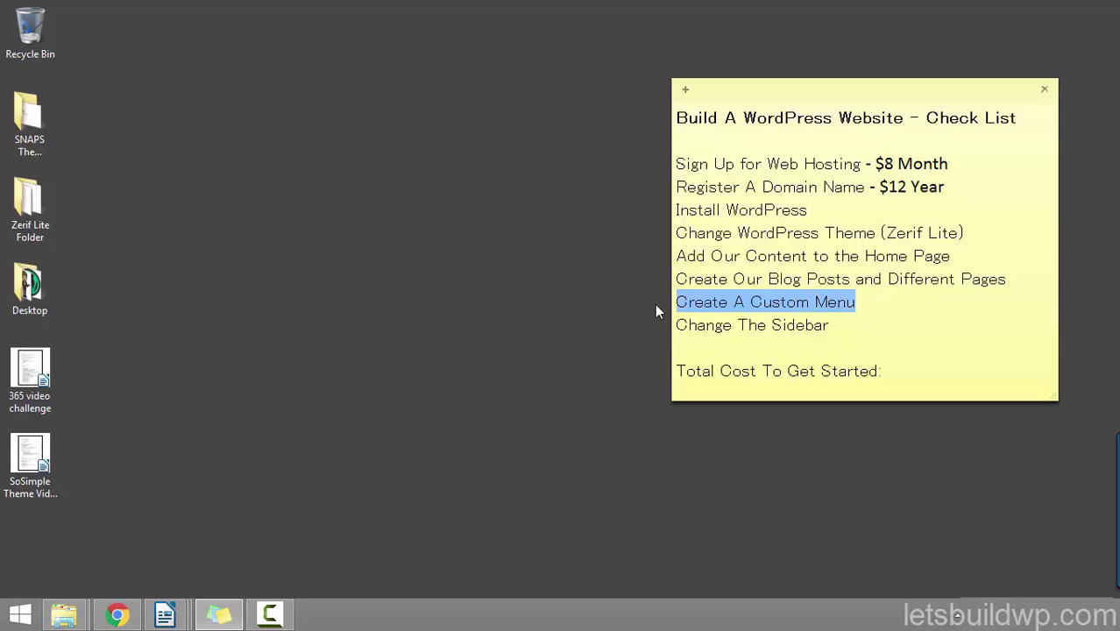
pyautogui.click(859, 308)
pyautogui.moveTo(847, 325); pyautogui.dragTo(663, 339)
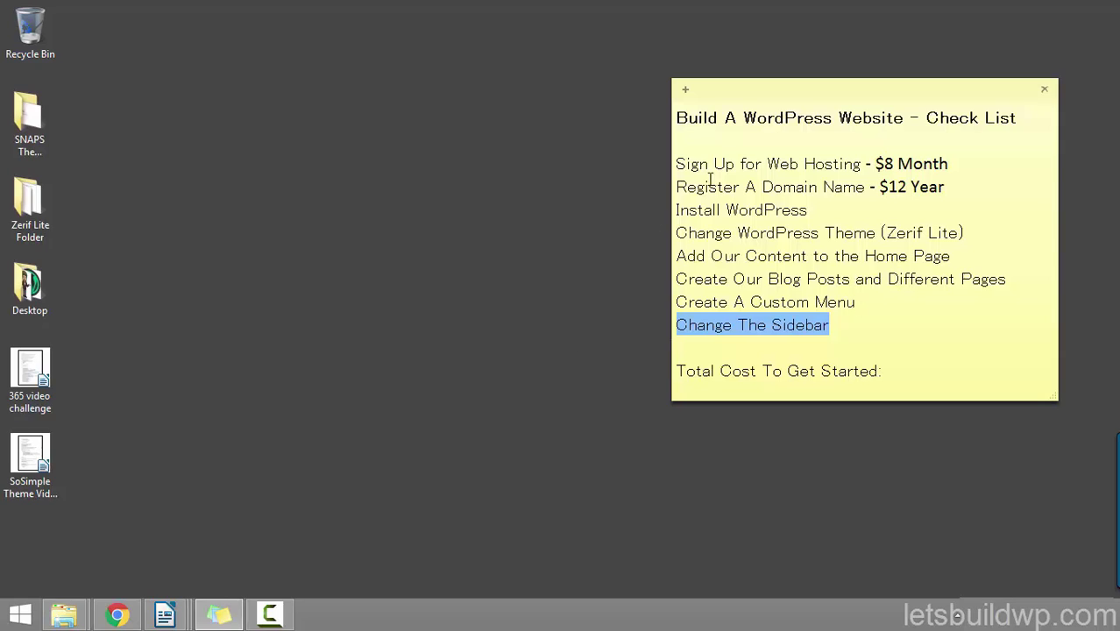
# Step: Highlight Web Hosting and Domain, then place the cursor after 'Total Cost To Get Started:'
pyautogui.moveTo(767, 163); pyautogui.dragTo(863, 164)
pyautogui.click(764, 187)
pyautogui.moveTo(764, 187); pyautogui.dragTo(829, 188)
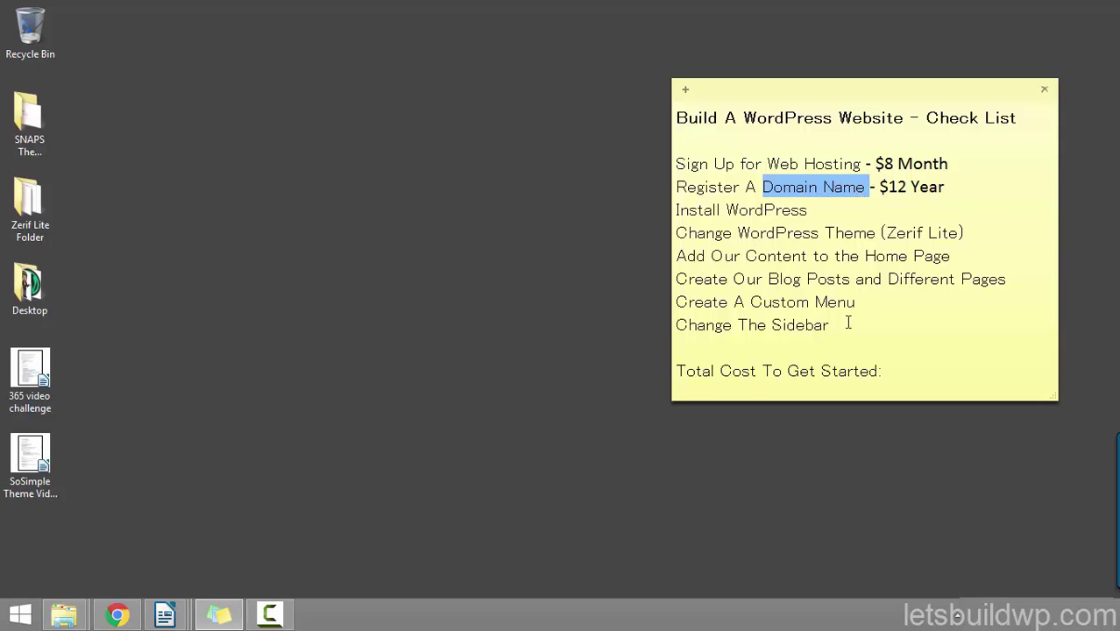
pyautogui.click(911, 375)
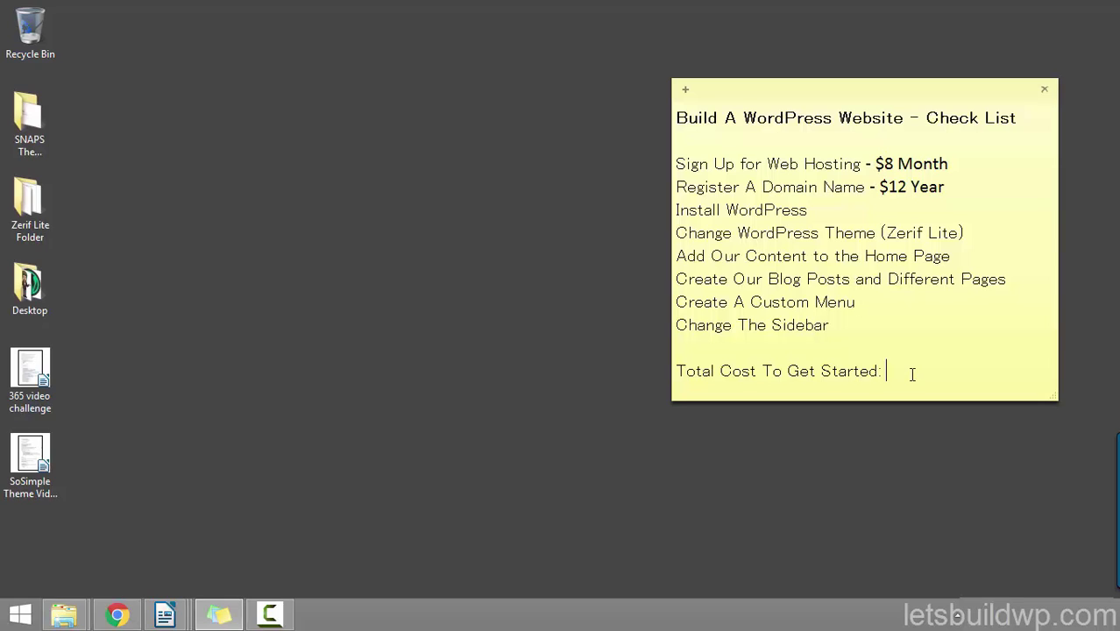
# Step: Enter $12 as the total cost, review the priced items, and bring up HostGator in Chrome
pyautogui.write('$12')
pyautogui.doubleClick(929, 370)
pyautogui.moveTo(860, 369); pyautogui.dragTo(637, 371)
pyautogui.moveTo(853, 166); pyautogui.dragTo(706, 169)
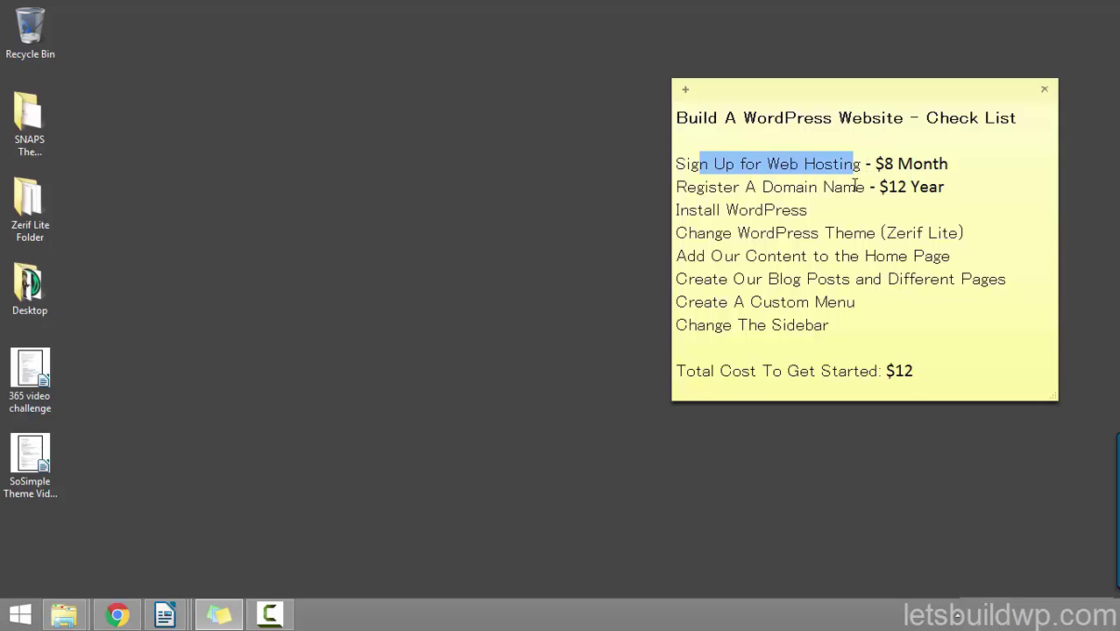
pyautogui.moveTo(865, 186); pyautogui.dragTo(691, 188)
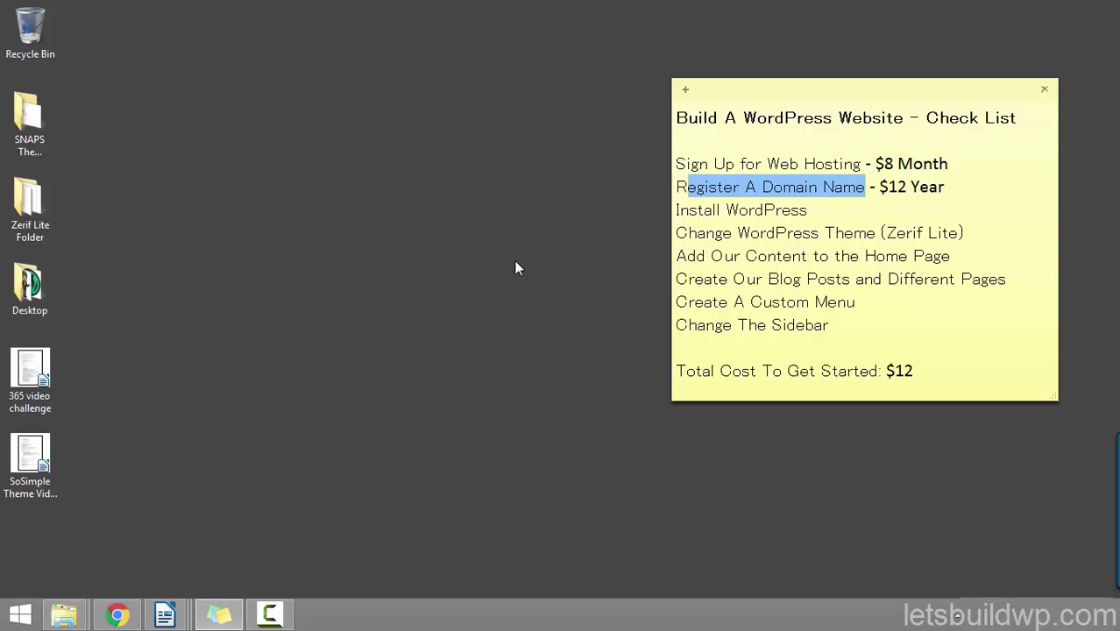
pyautogui.click(706, 232)
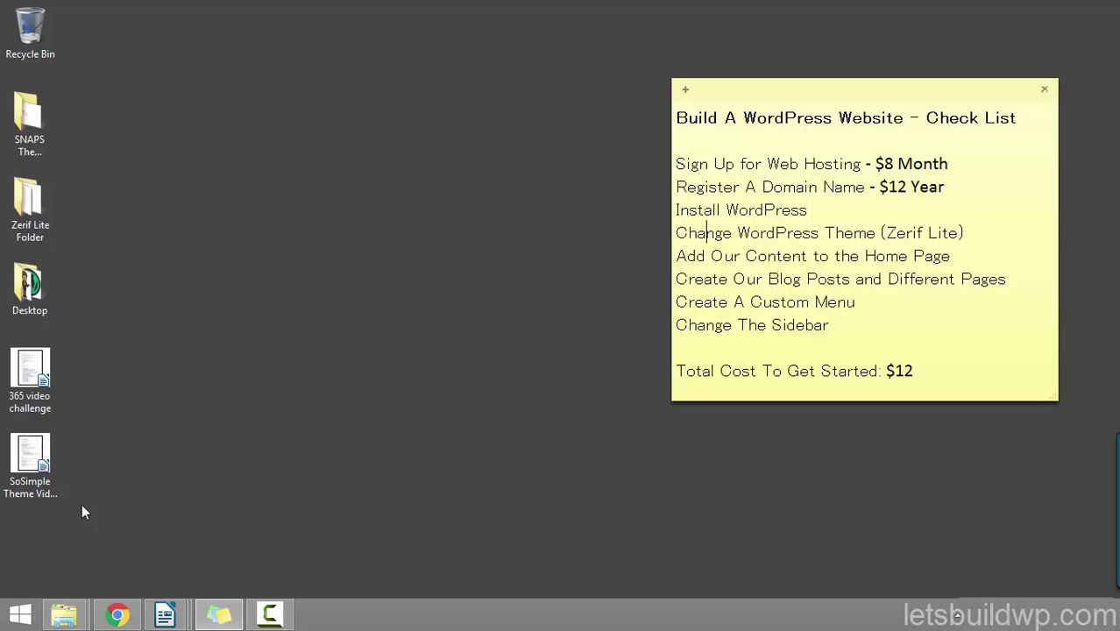
pyautogui.click(116, 614)
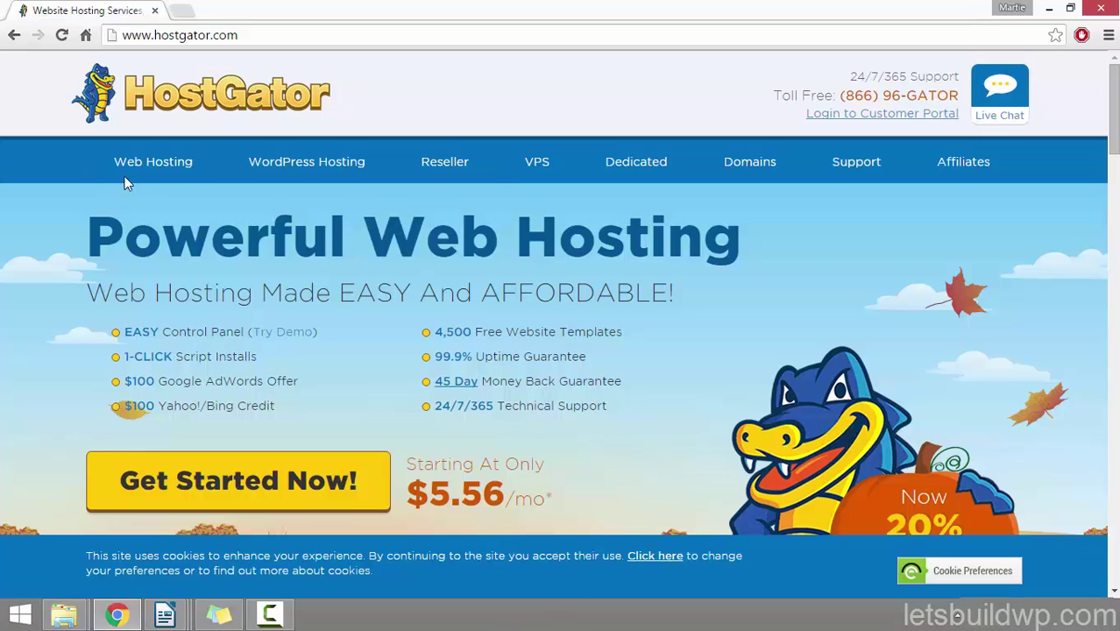
# Step: Compare HostGator's Hatchling and Baby plans, then set Hatchling to Monthly billing at $8.76/mo
pyautogui.click(171, 172)
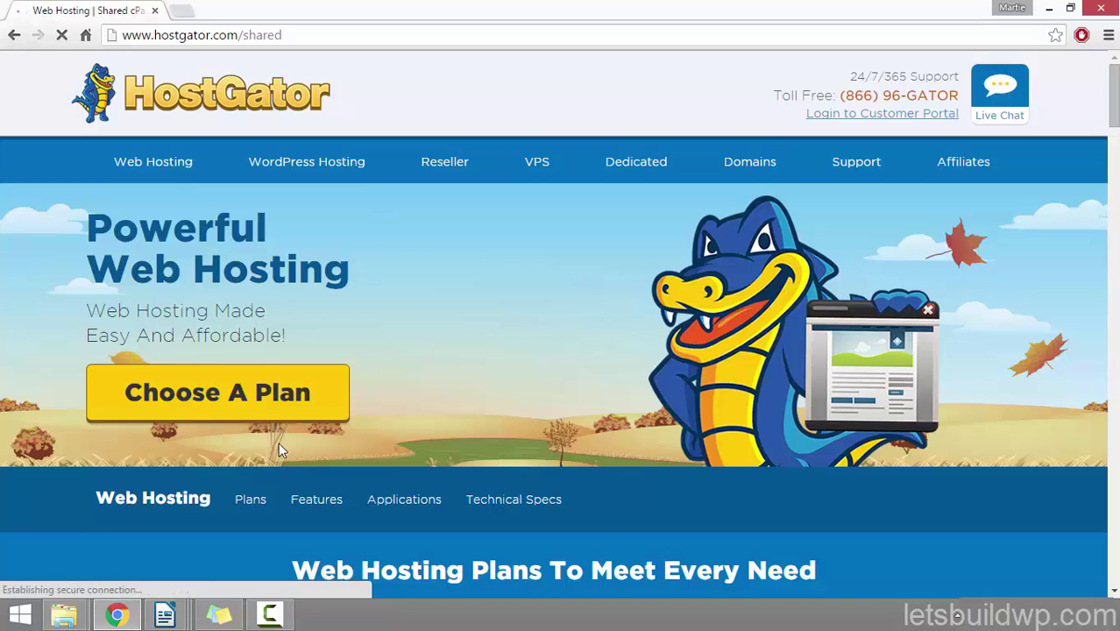
pyautogui.click(265, 406)
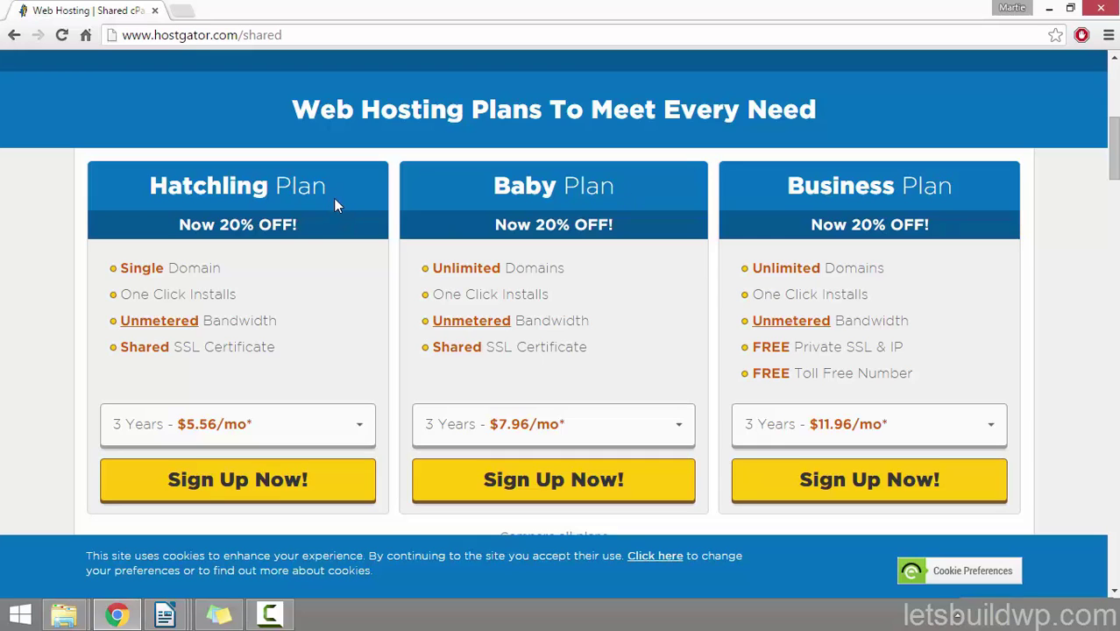
pyautogui.moveTo(222, 269); pyautogui.dragTo(119, 269)
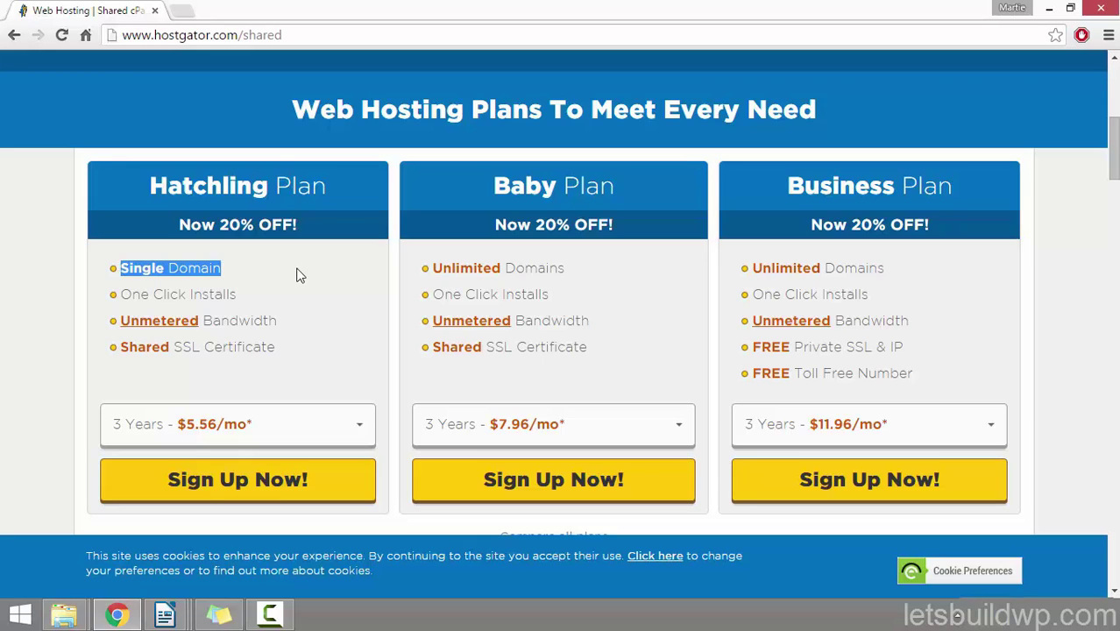
pyautogui.moveTo(580, 273); pyautogui.dragTo(432, 270)
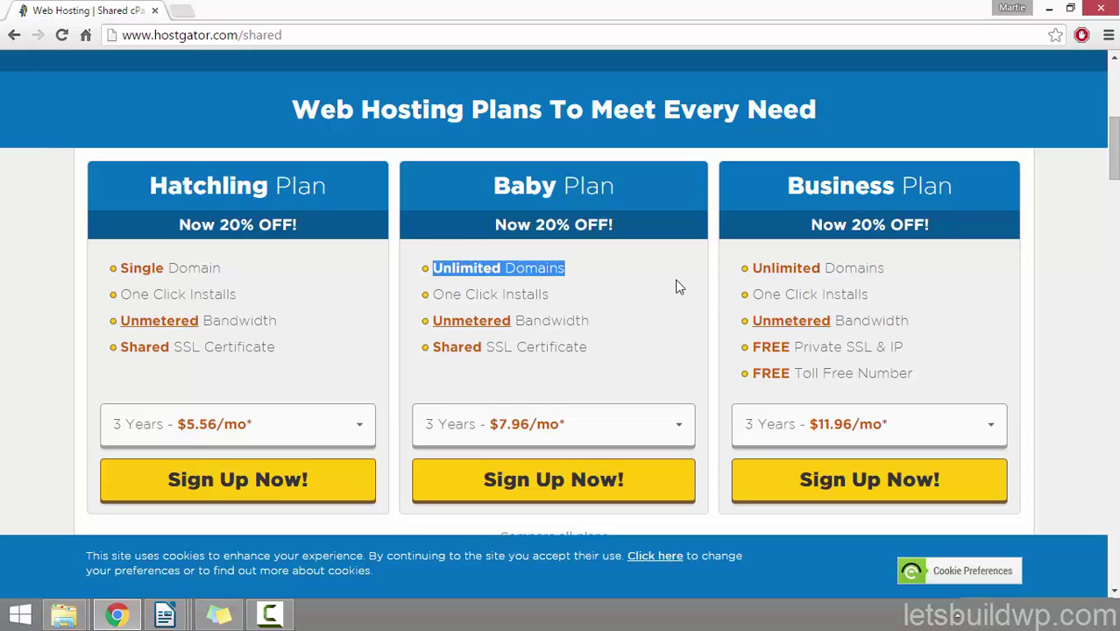
pyautogui.click(616, 289)
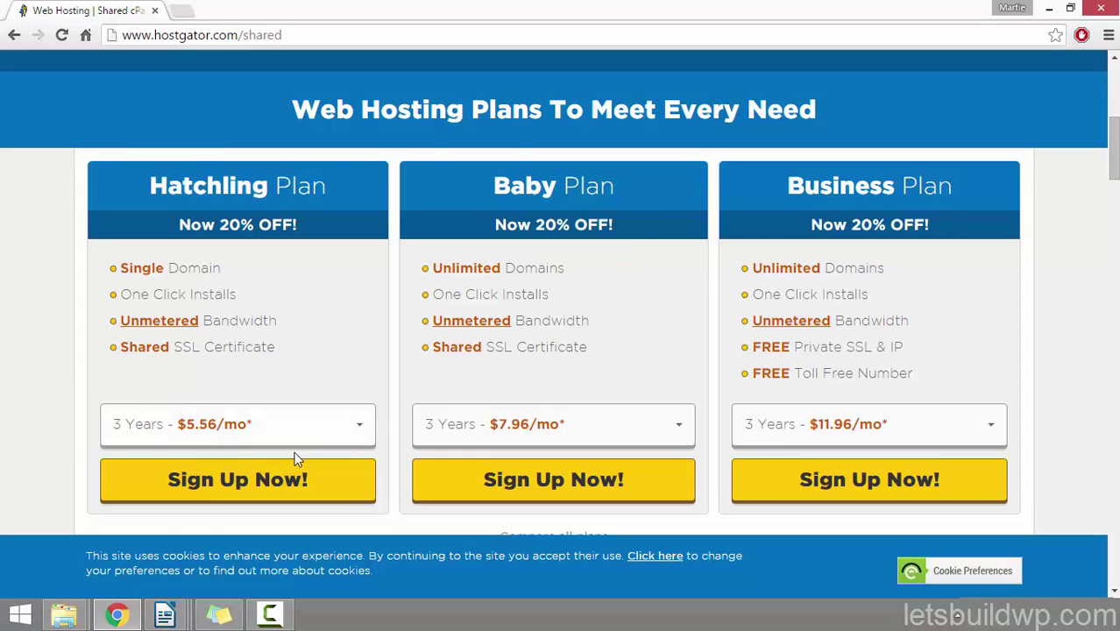
pyautogui.click(306, 429)
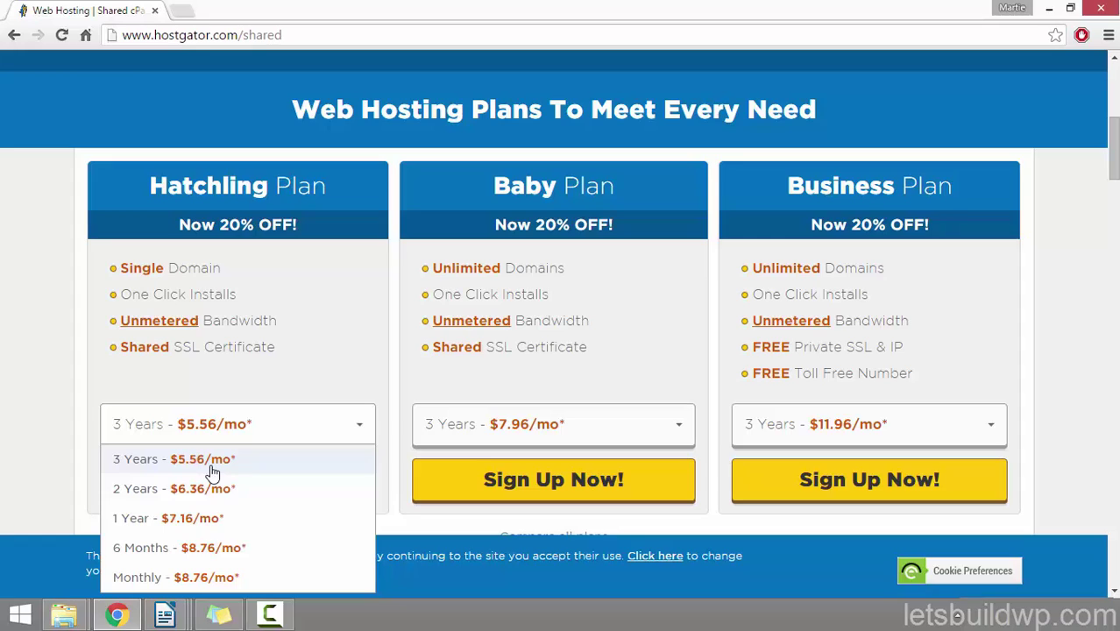
pyautogui.click(217, 578)
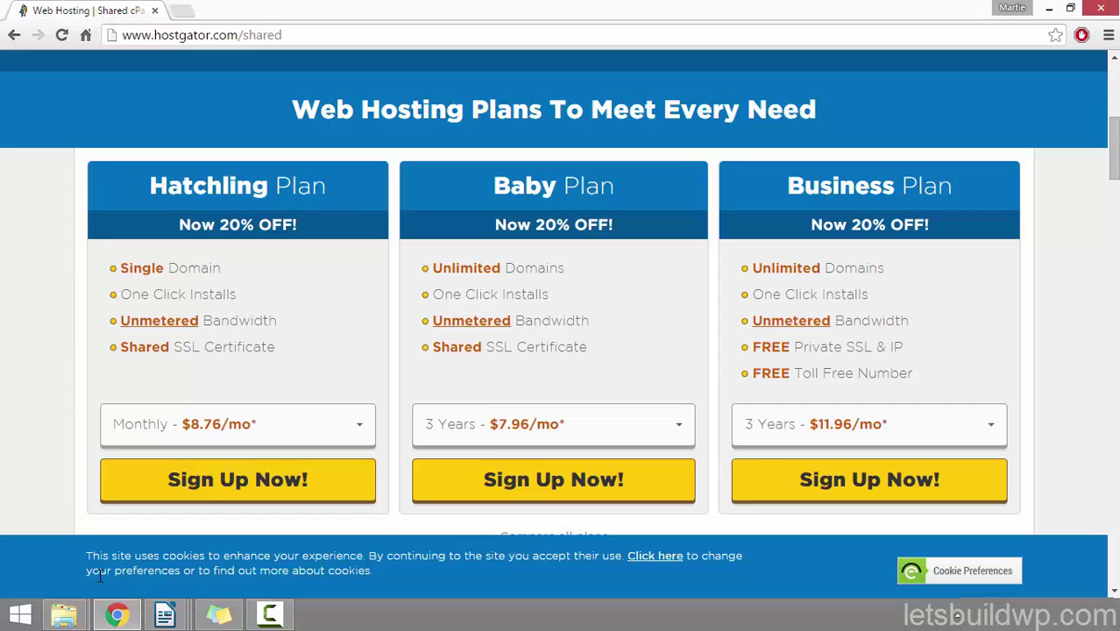
# Step: Start the Hatchling sign-up and add zeriflitewpthemetuorial.com, keeping the .com extension
pyautogui.click(258, 497)
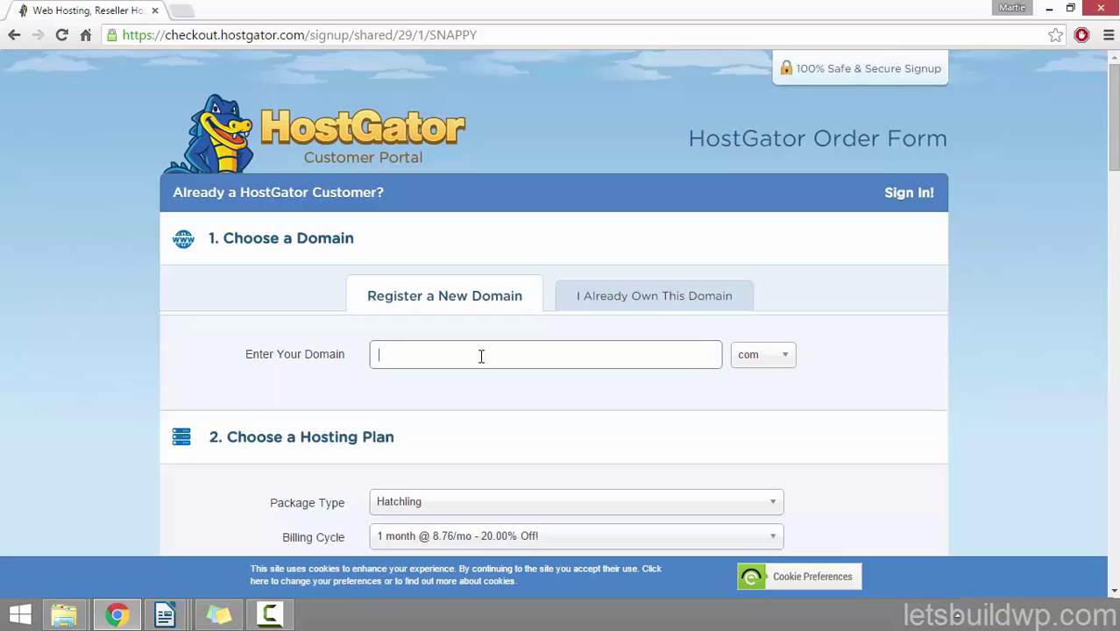
pyautogui.write('zeriflitewptheme')
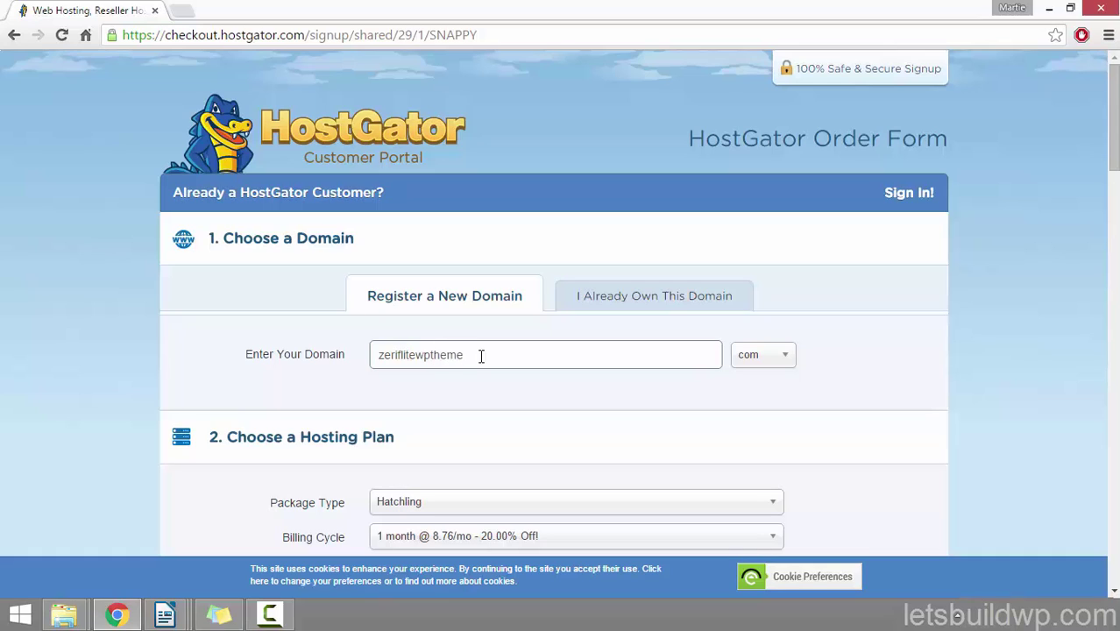
pyautogui.write('tuorial')
pyautogui.click(791, 363)
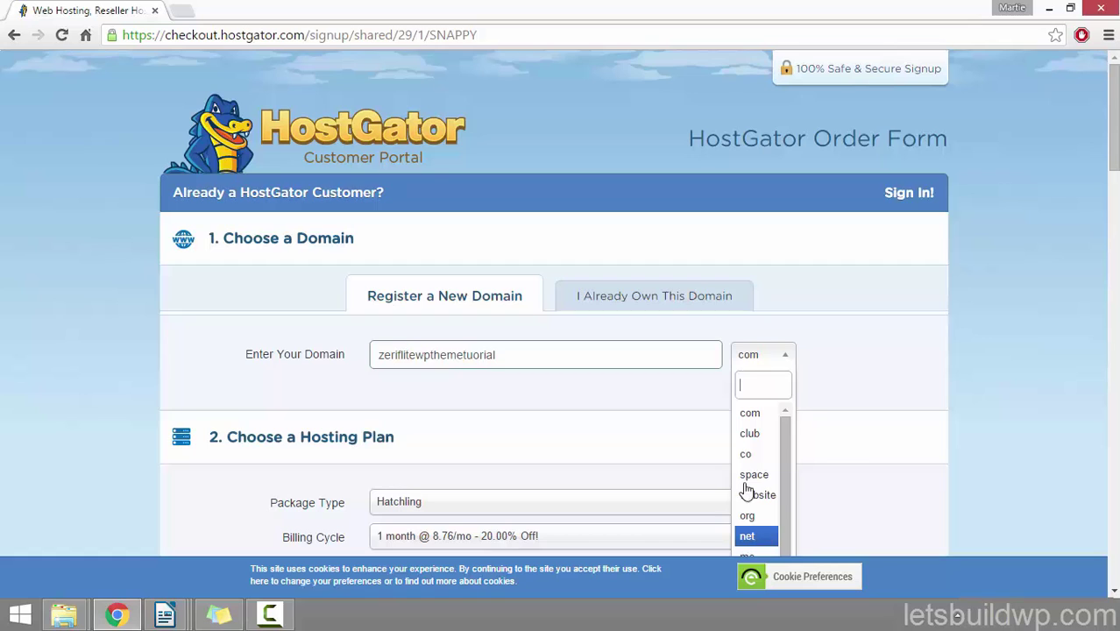
pyautogui.click(791, 366)
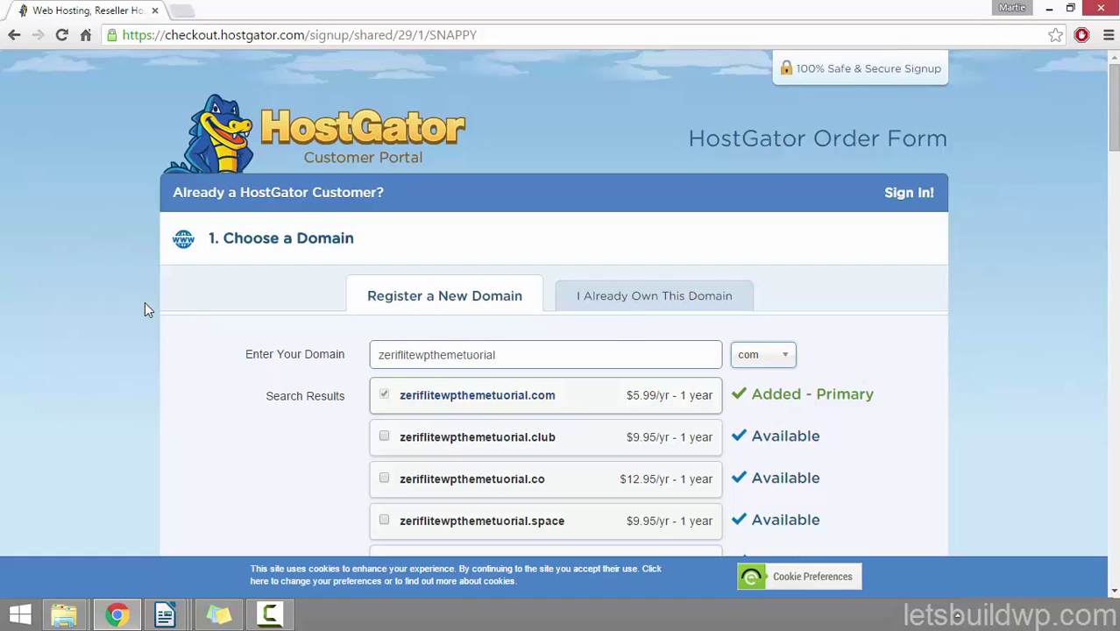
pyautogui.scroll(-3, 144, 306)
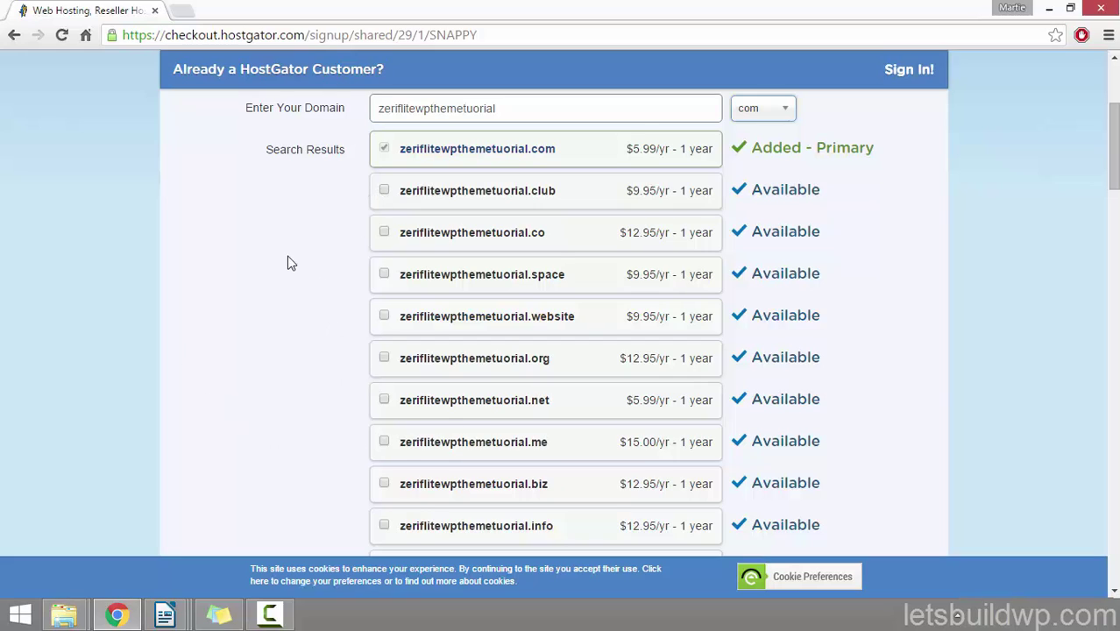
pyautogui.scroll(-4, 289, 261)
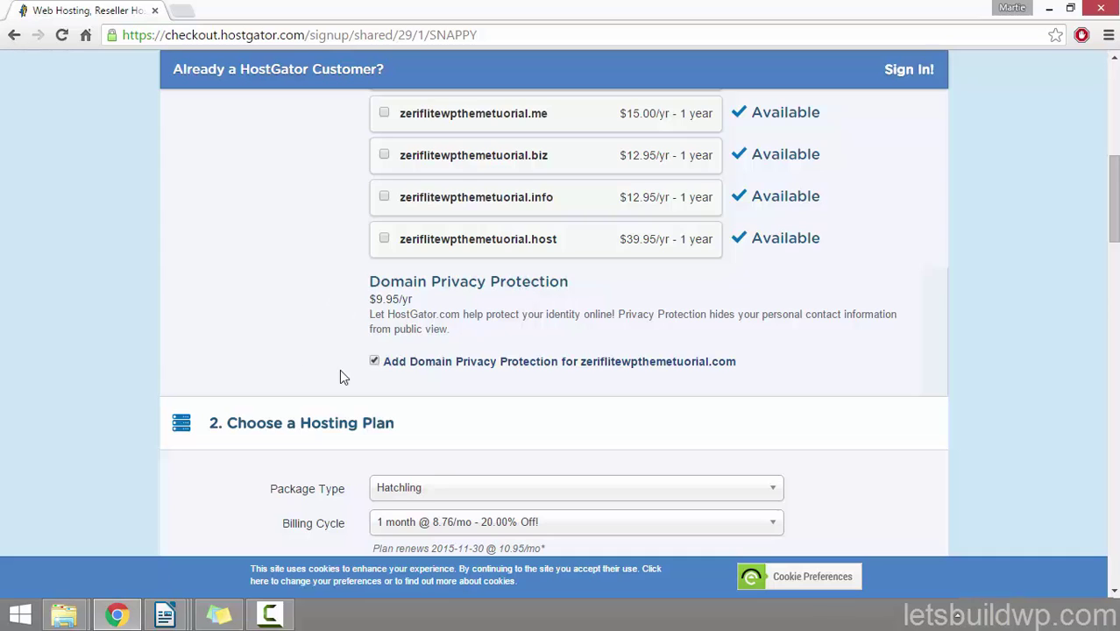
# Step: Uncheck Add Domain Privacy Protection and select PayPal as the payment type under Billing Info
pyautogui.click(375, 363)
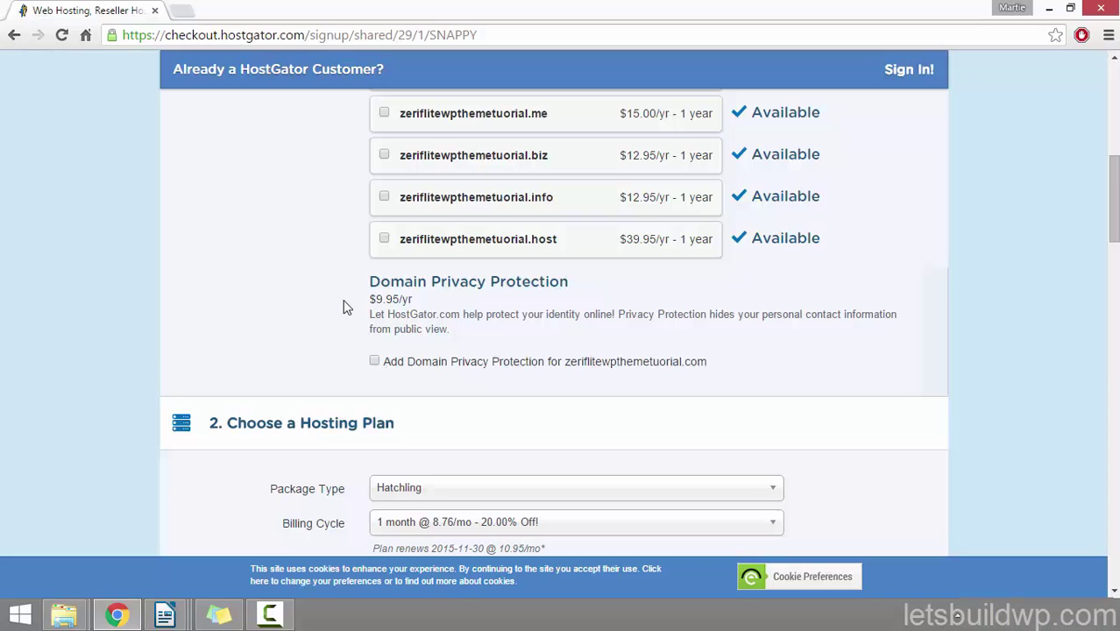
pyautogui.scroll(-3, 76, 258)
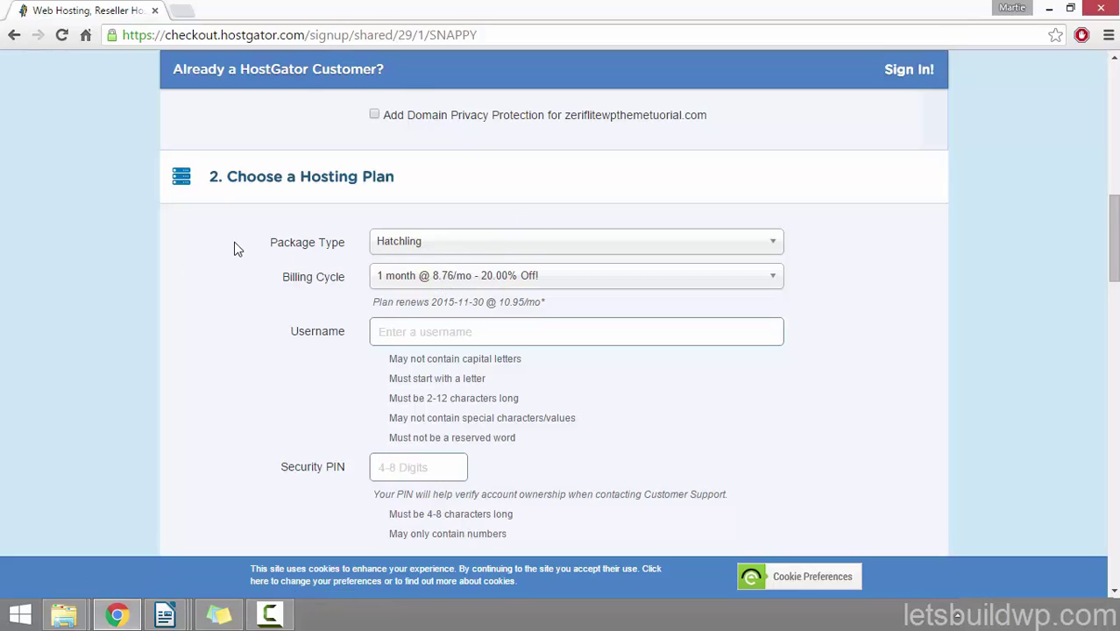
pyautogui.scroll(-2, 234, 249)
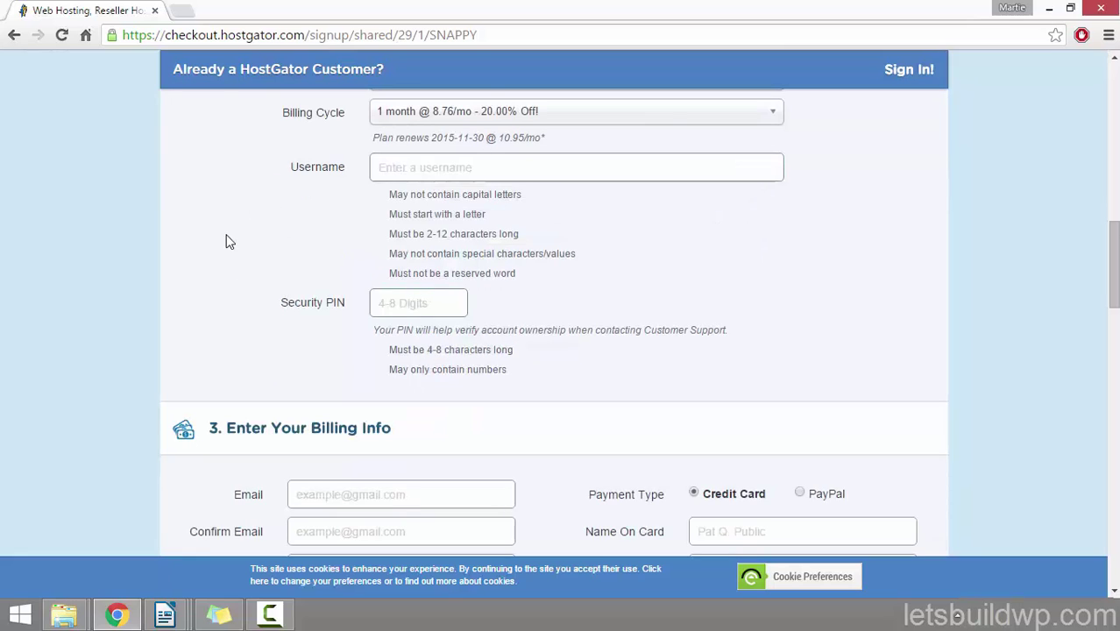
pyautogui.scroll(-3, 110, 223)
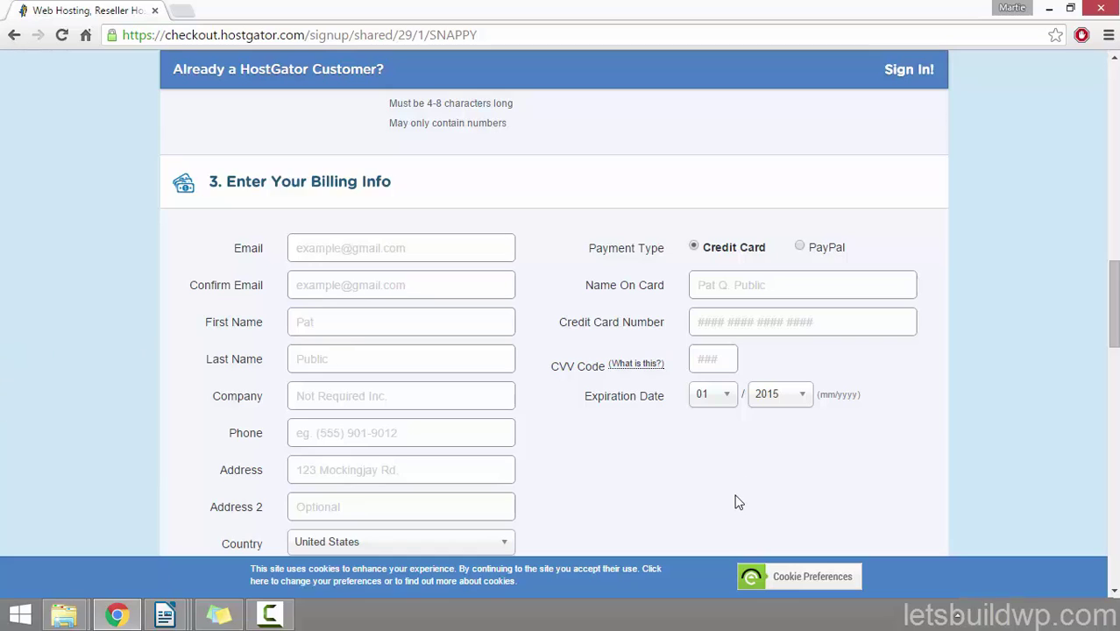
pyautogui.click(800, 248)
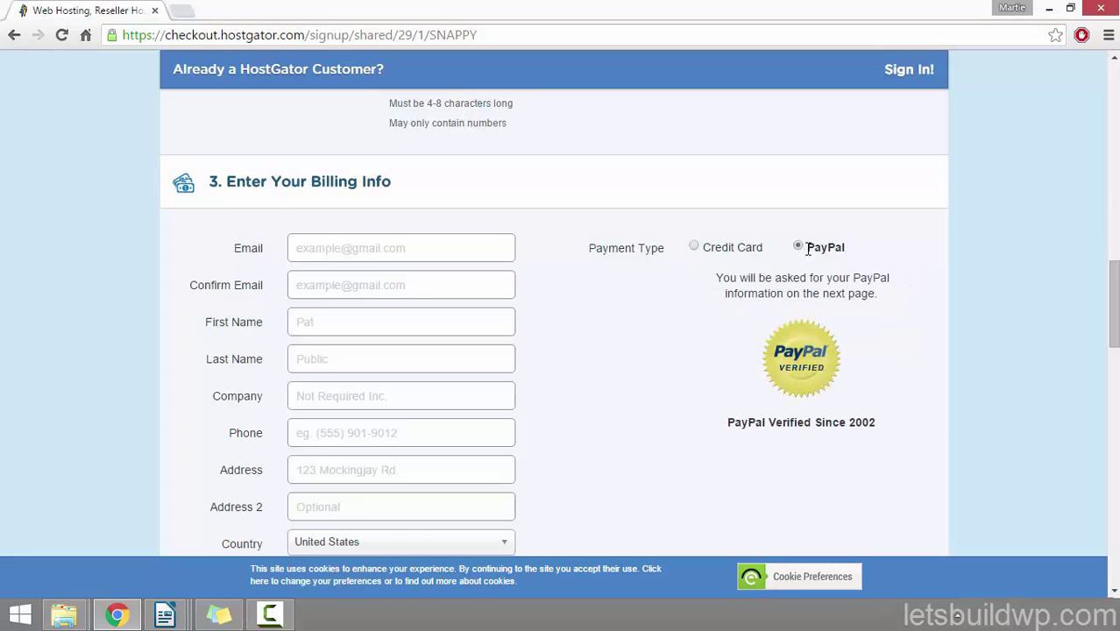
pyautogui.scroll(-5, 883, 230)
pyautogui.scroll(-2, 863, 225)
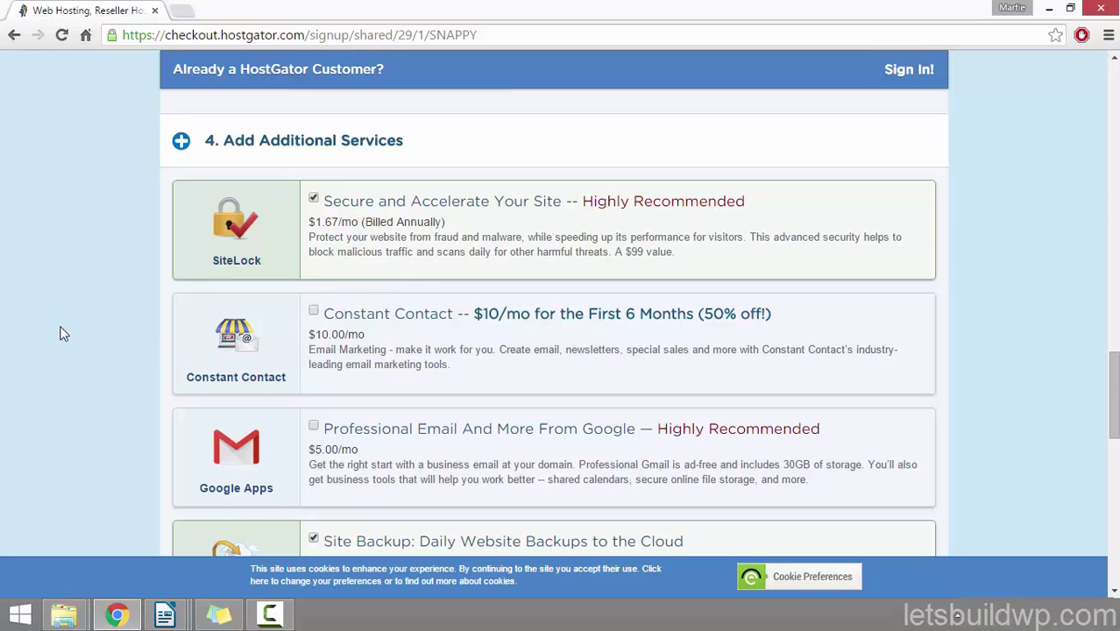
# Step: Uncheck the SiteLock and CodeGuard Site Backup add-ons, then scroll down to the coupon section
pyautogui.click(313, 198)
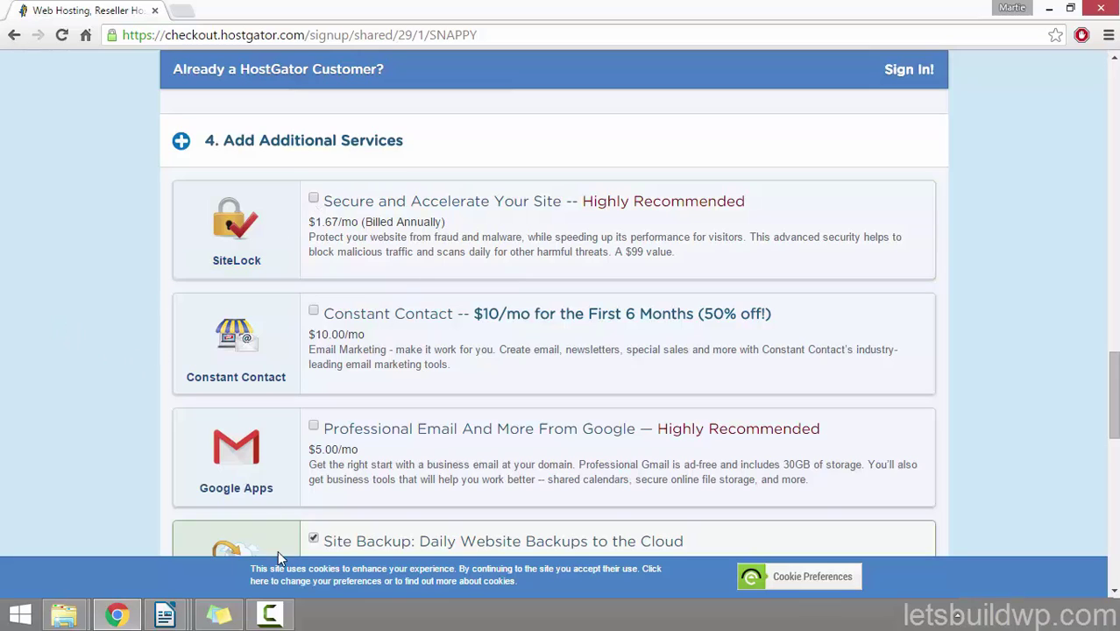
pyautogui.click(314, 538)
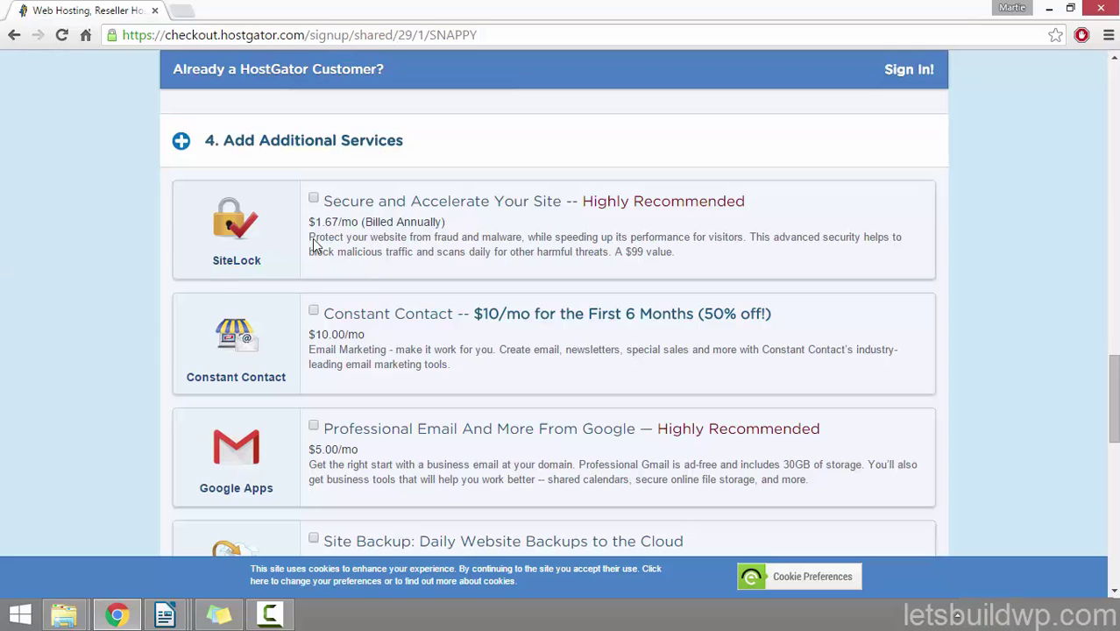
pyautogui.scroll(-1, 12, 242)
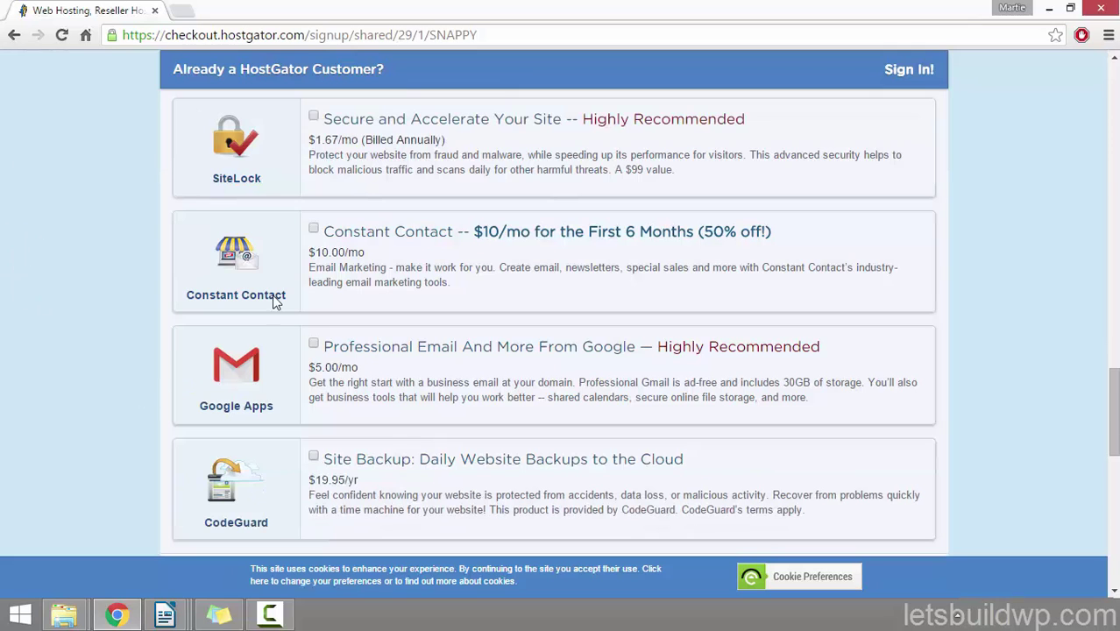
pyautogui.scroll(-2, 36, 208)
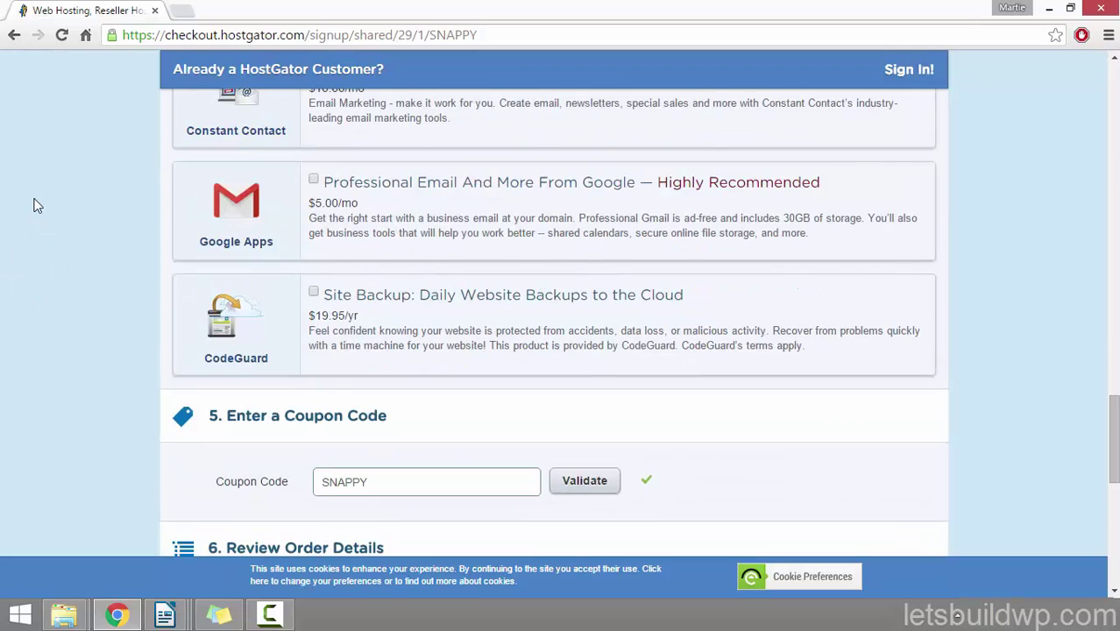
pyautogui.scroll(-3, 38, 207)
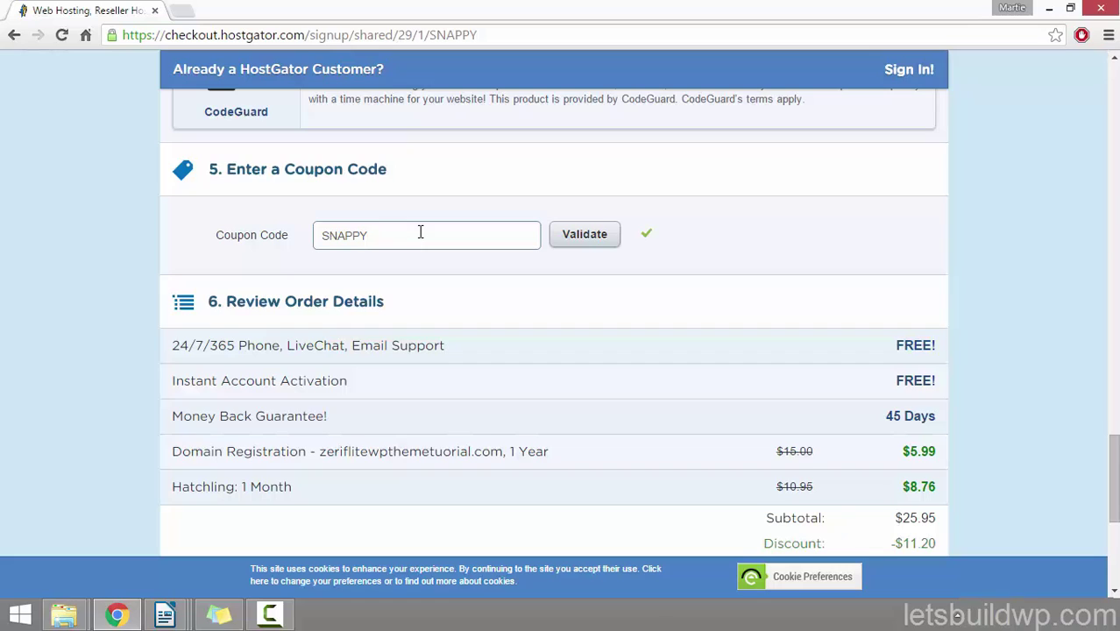
# Step: Replace coupon SNAPPY with WPWEBSITE1, dropping Hatchling 1 Month to $0.01 and $12.96 due
pyautogui.doubleClick(327, 237)
pyautogui.press('BackSpace')
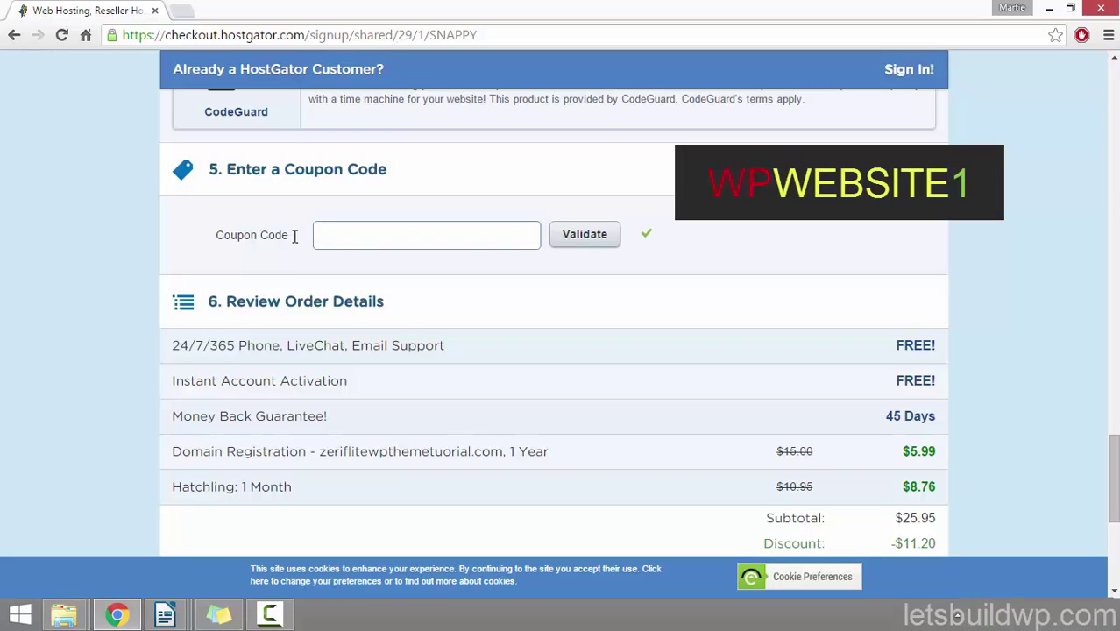
pyautogui.write('WPWEBSITE1')
pyautogui.click(574, 237)
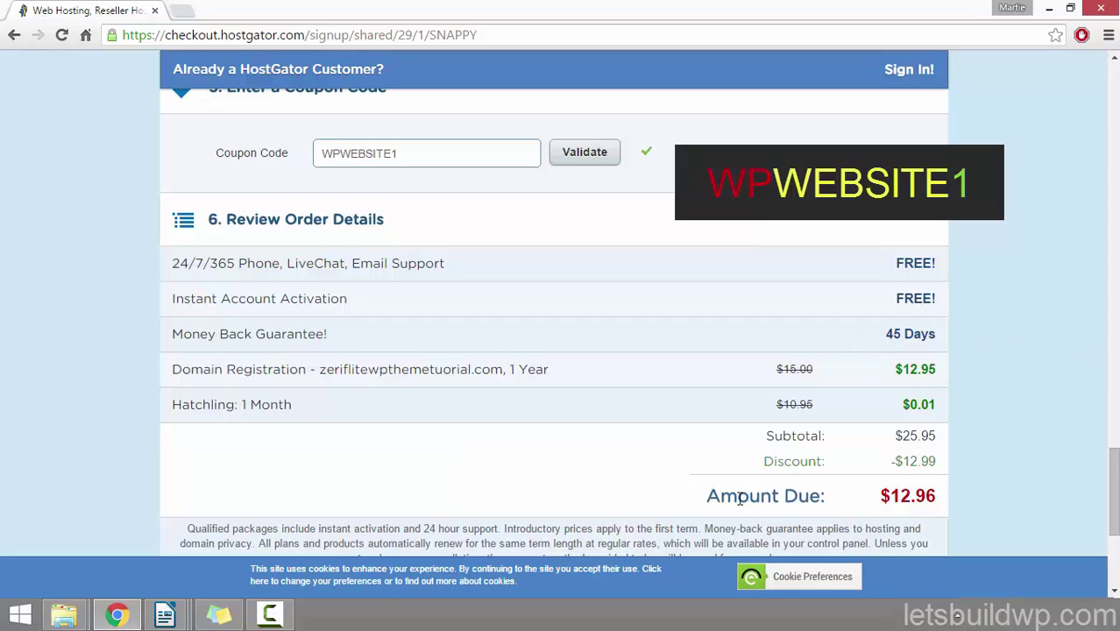
pyautogui.scroll(-2, 663, 248)
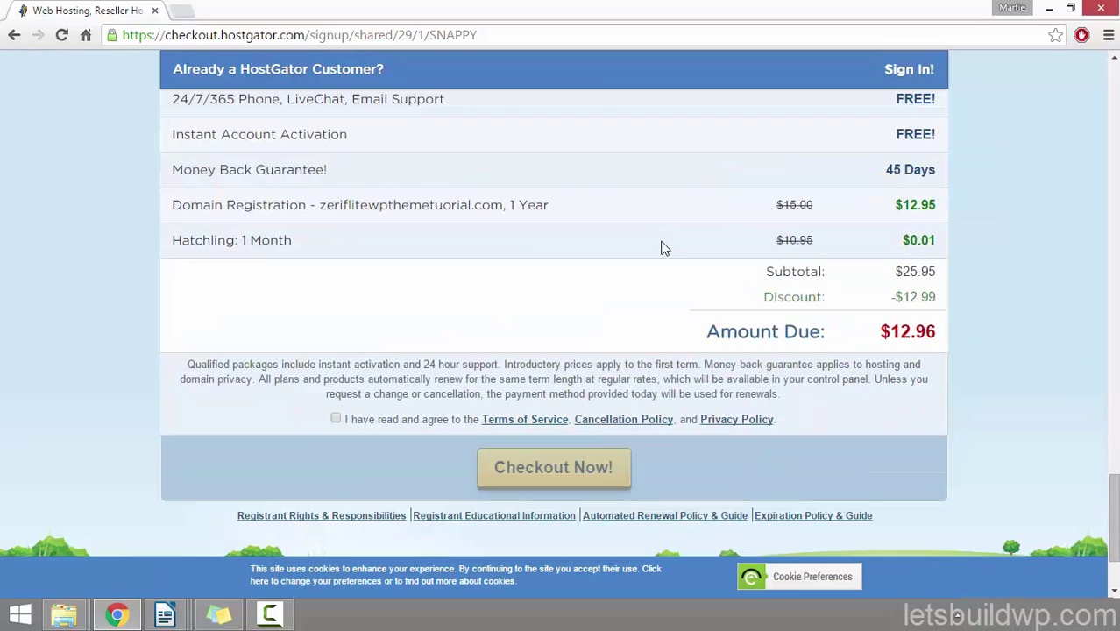
# Step: Agree to the terms of service to complete the order, then check Gmail for HostGator's confirmation emails
pyautogui.click(335, 420)
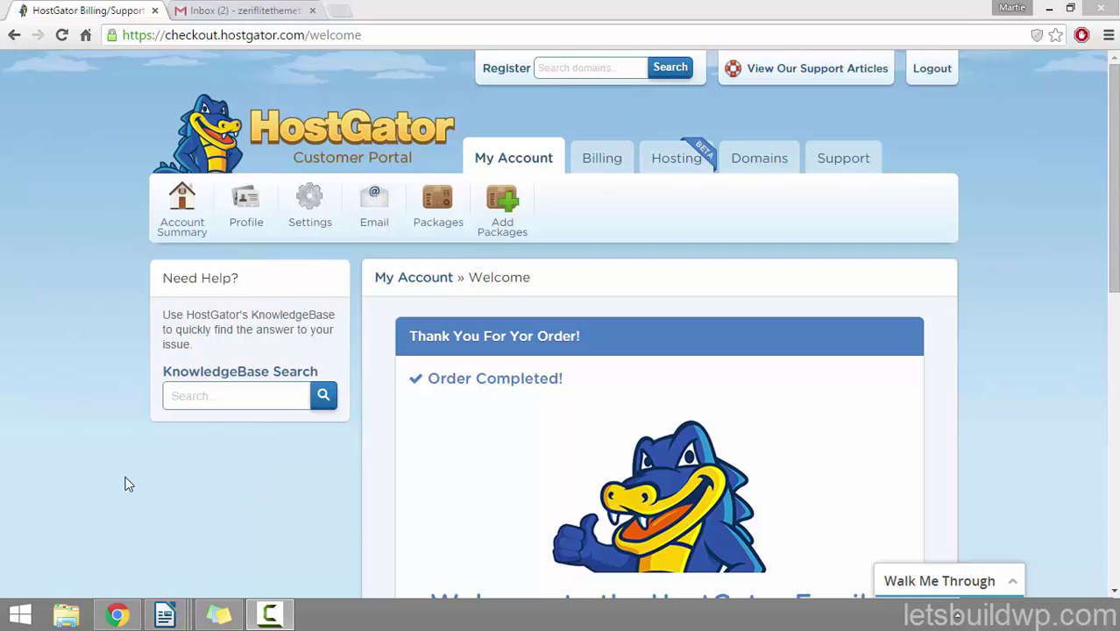
pyautogui.click(200, 9)
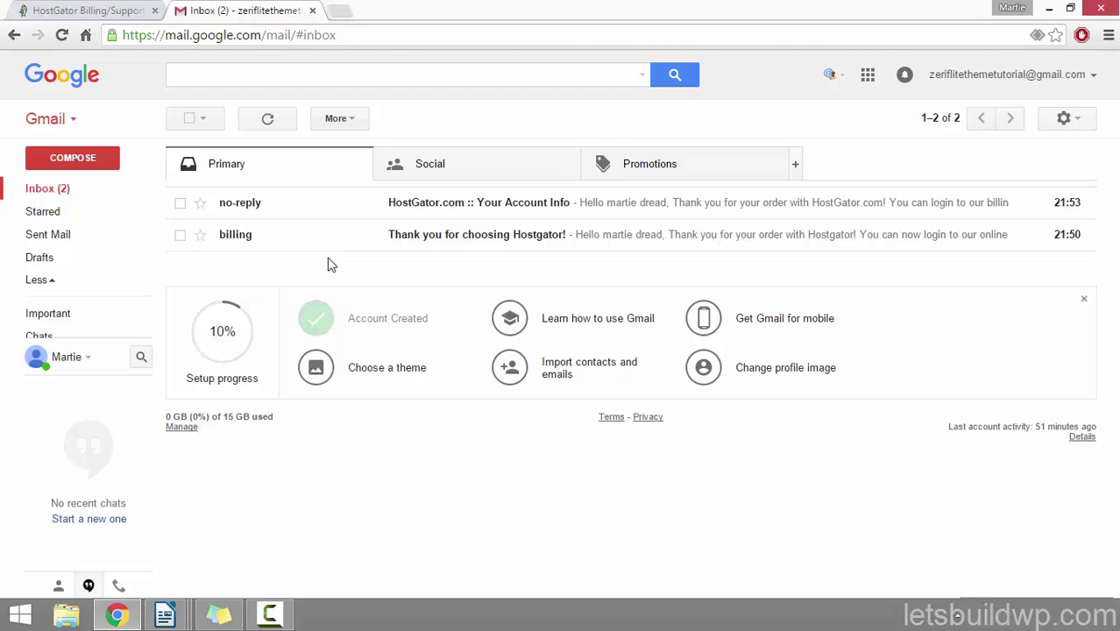
# Step: Open the 'HostGator.com :: Your Account Info' email and follow its Control Panel link to cPanel login
pyautogui.click(63, 12)
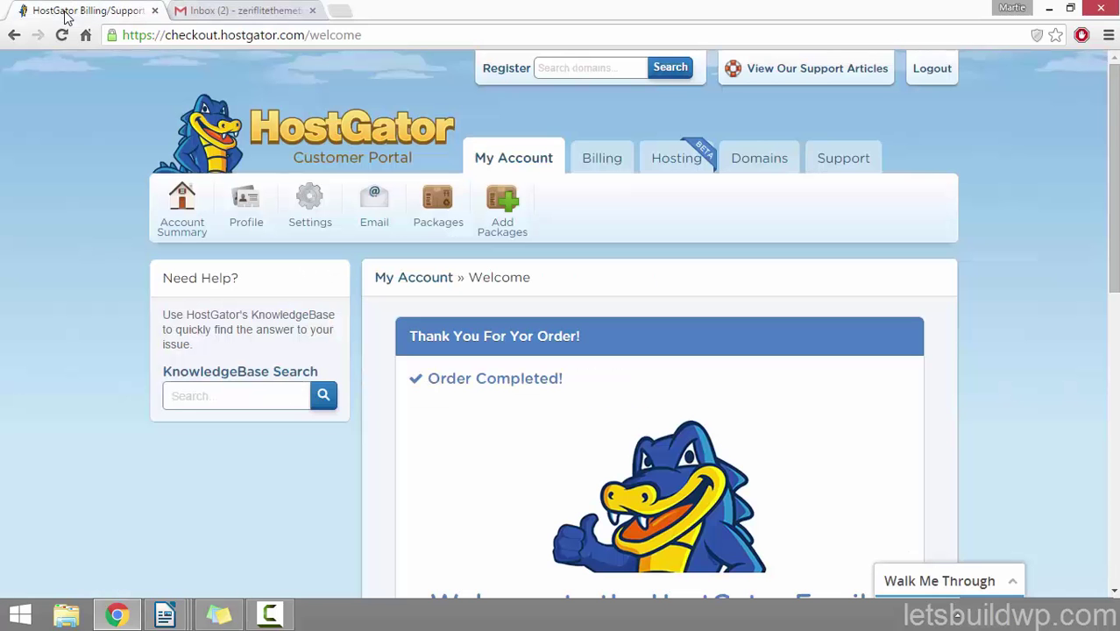
pyautogui.hotkey('ctrl', 'Tab')
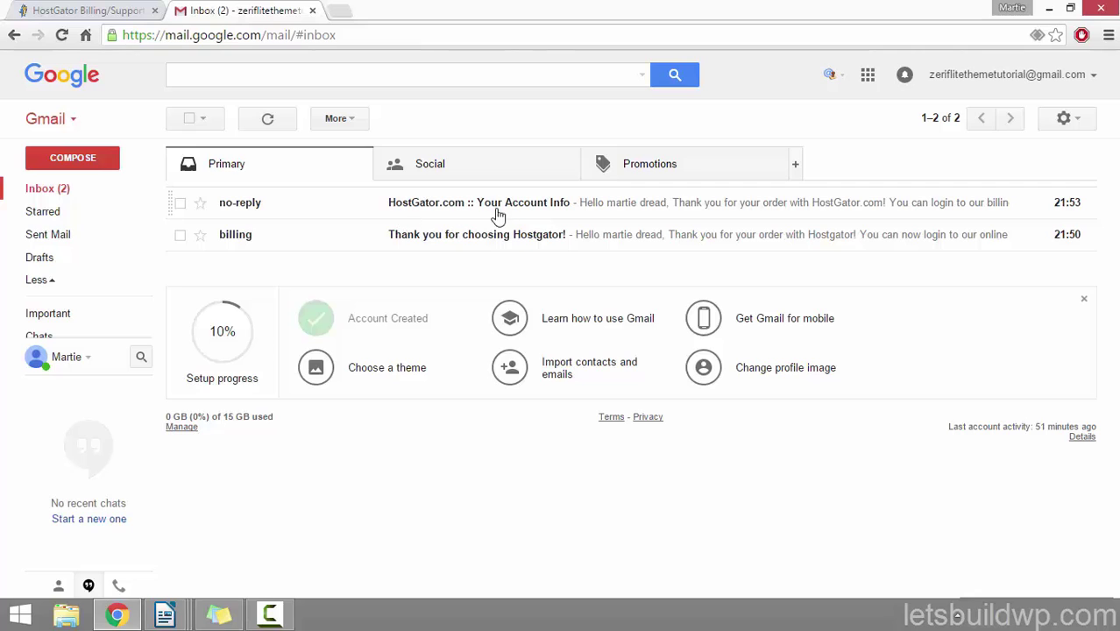
pyautogui.click(510, 212)
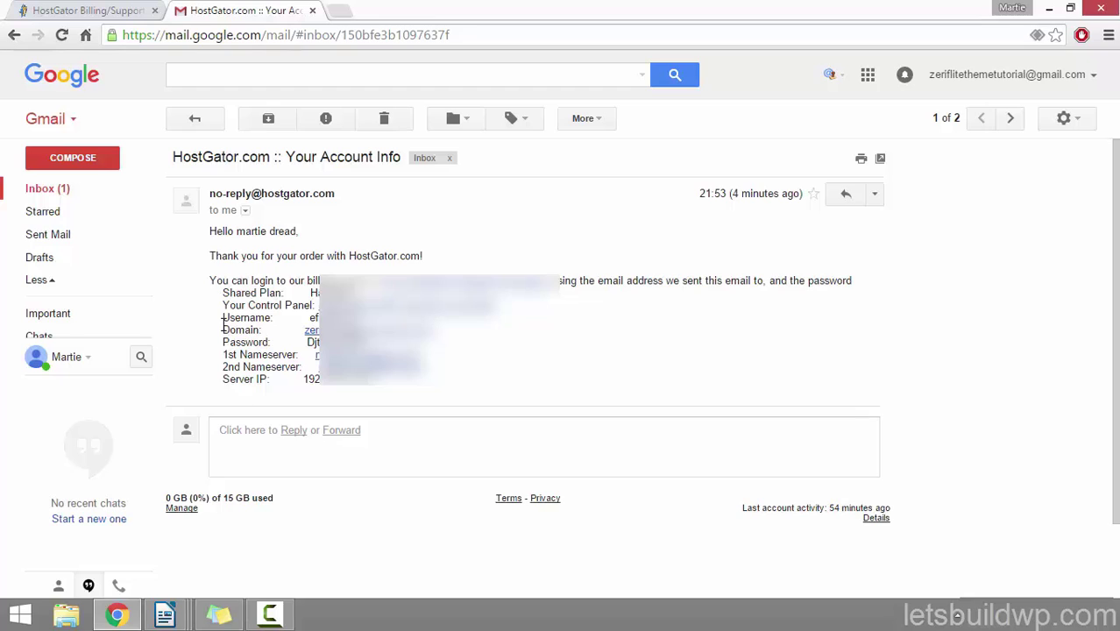
pyautogui.click(419, 309)
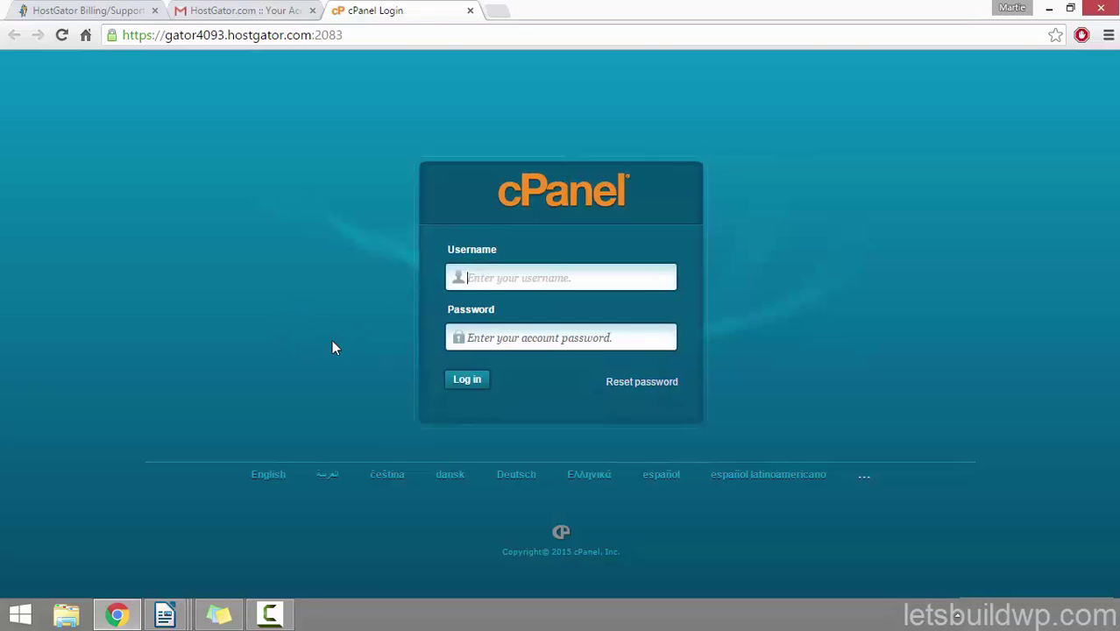
# Step: Copy the username from the account email into the cPanel login username field
pyautogui.click(191, 13)
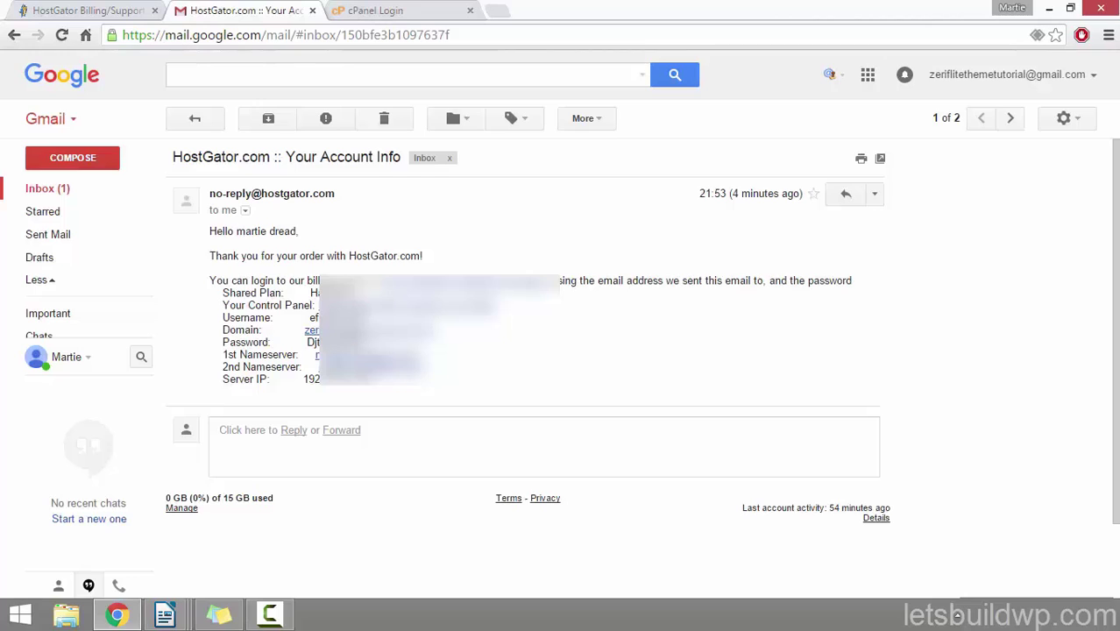
pyautogui.moveTo(357, 317); pyautogui.dragTo(311, 317)
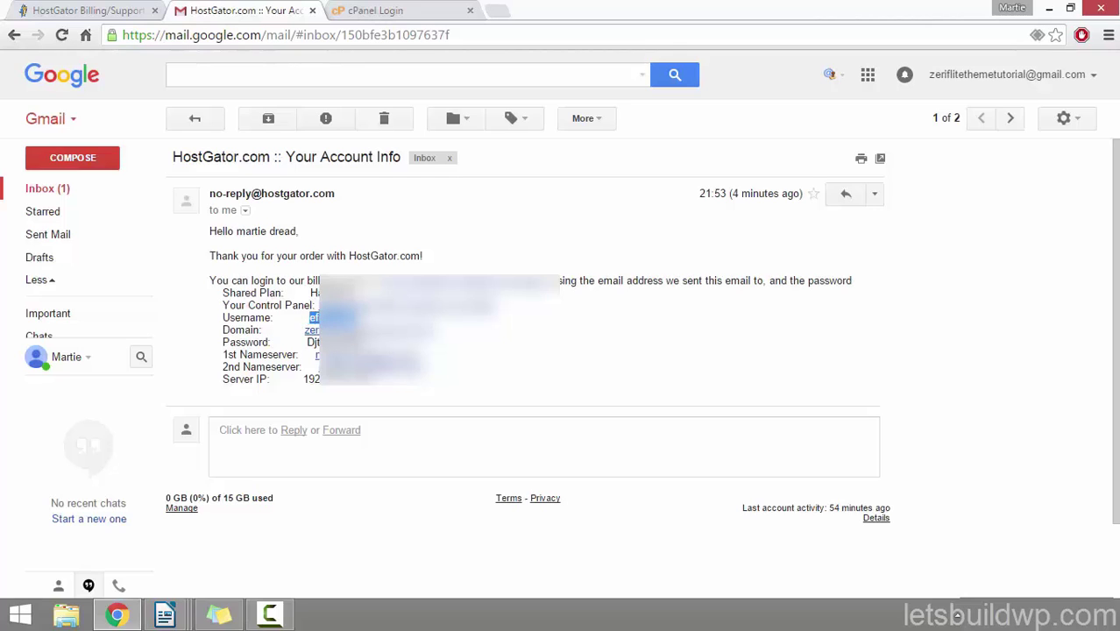
pyautogui.rightClick(324, 317)
pyautogui.click(346, 326)
pyautogui.click(365, 7)
pyautogui.click(478, 276)
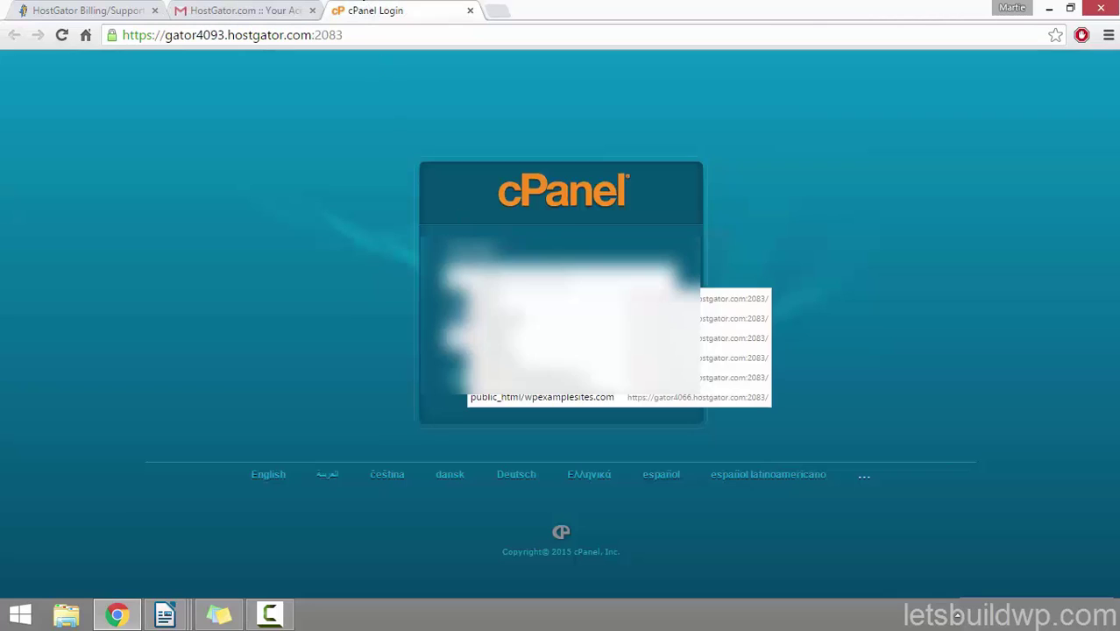
pyautogui.rightClick(487, 278)
pyautogui.click(524, 378)
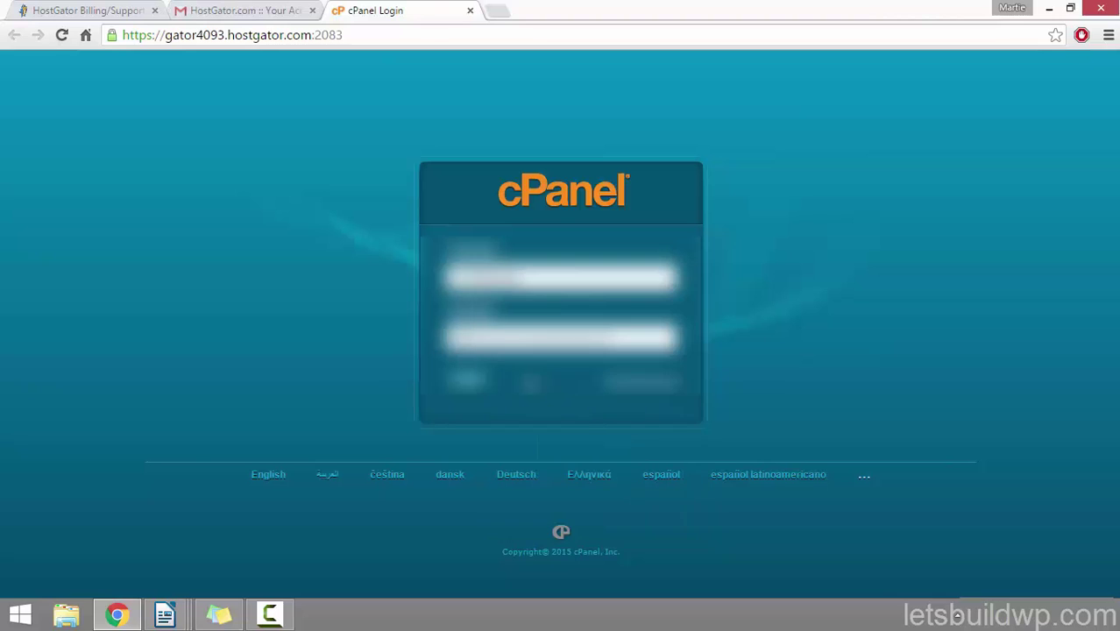
# Step: Copy the account password from the email into the cPanel password field
pyautogui.click(222, 12)
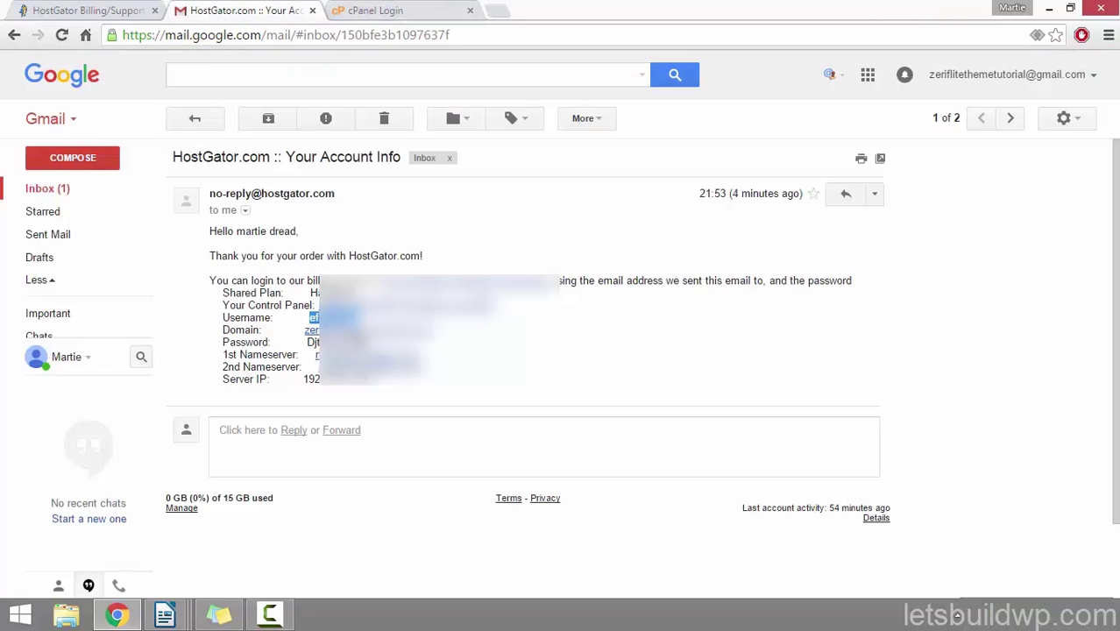
pyautogui.doubleClick(314, 342)
pyautogui.rightClick(314, 343)
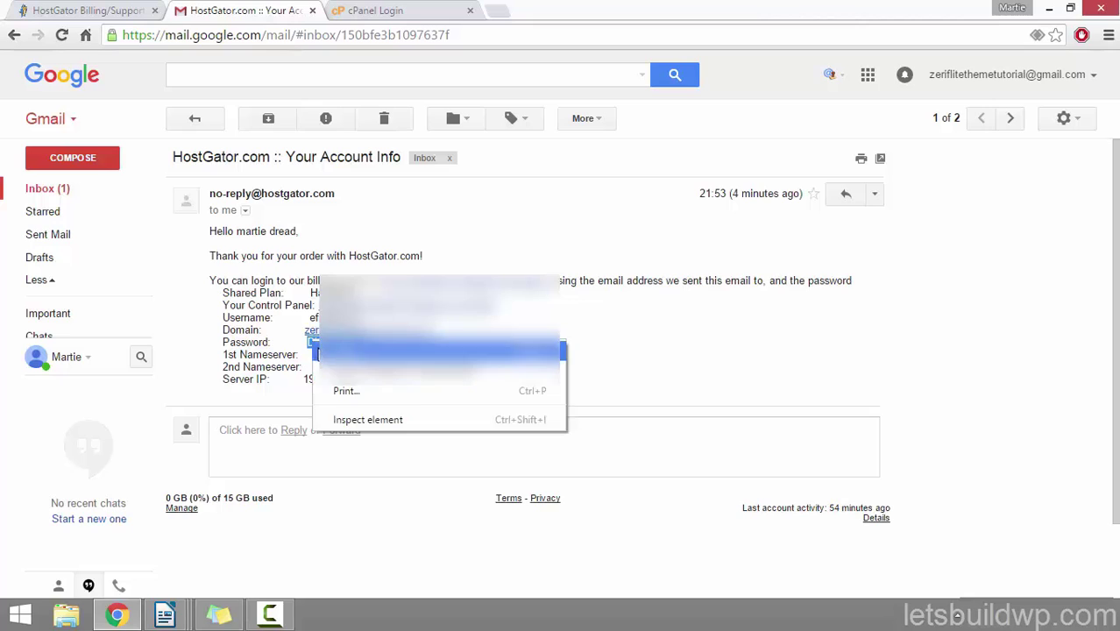
pyautogui.click(438, 352)
pyautogui.click(368, 10)
pyautogui.rightClick(473, 343)
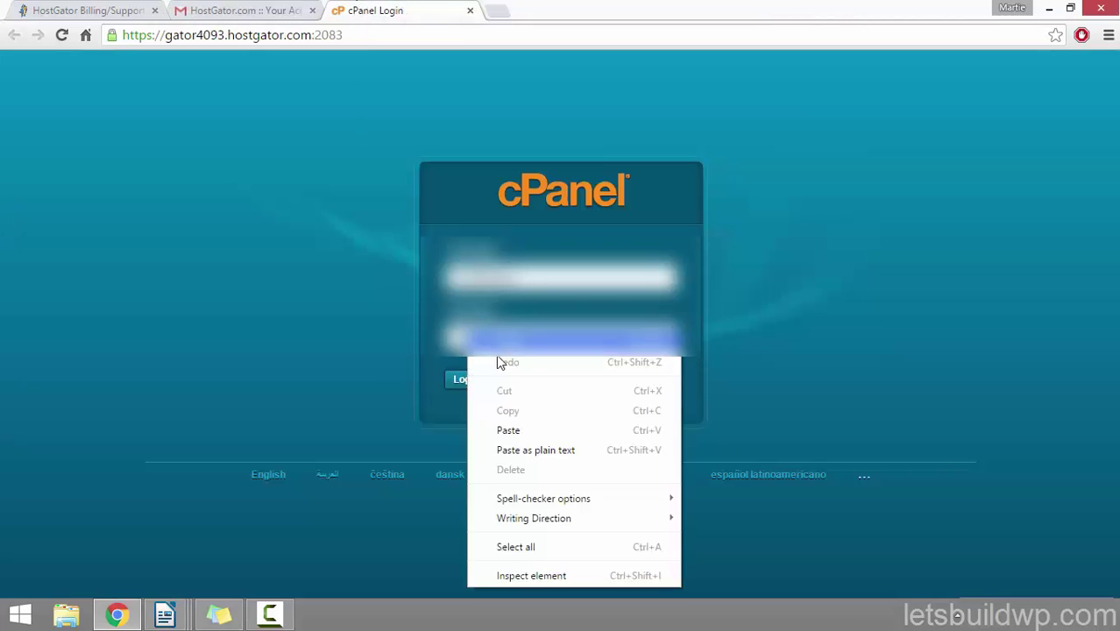
pyautogui.click(520, 431)
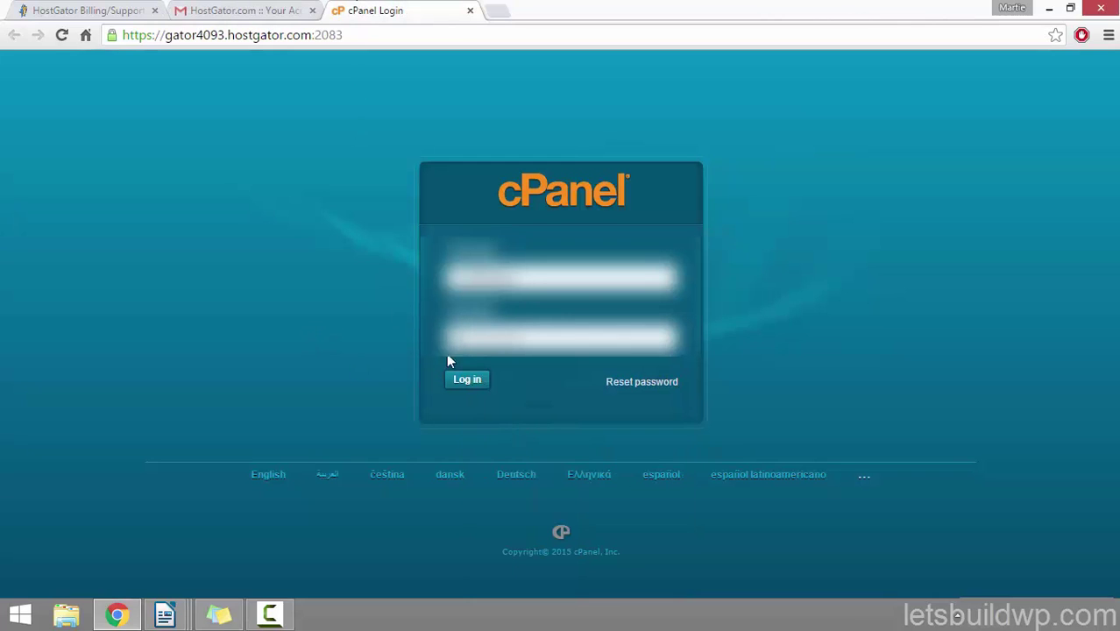
# Step: Log in to cPanel and open QuickInstall's WordPress page at the free WordPress 4.3.1 option
pyautogui.click(467, 382)
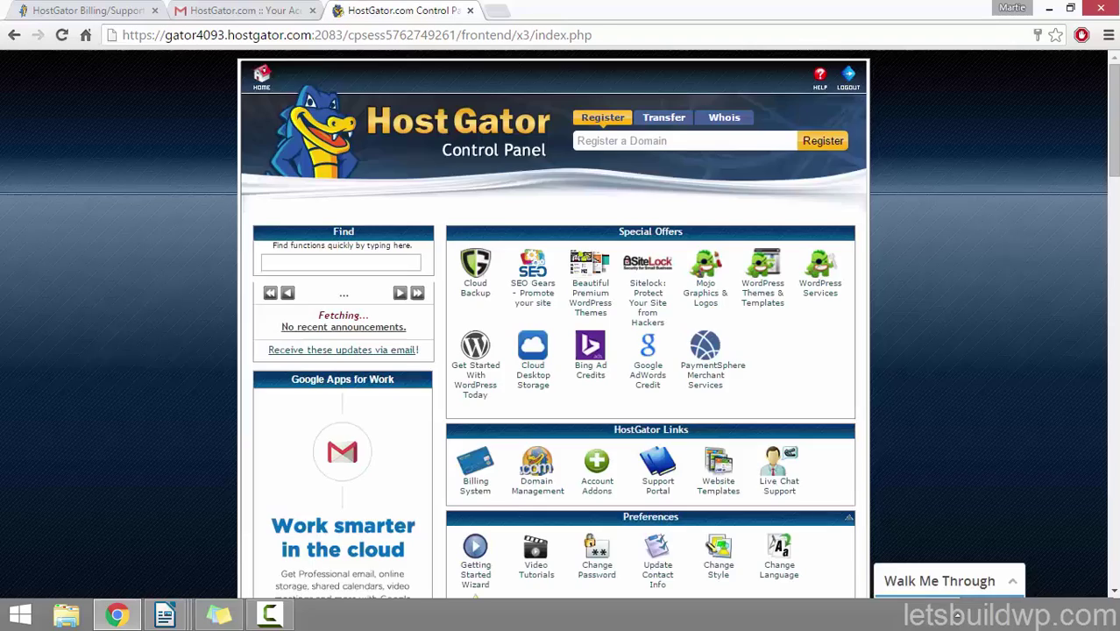
pyautogui.moveTo(1112, 145); pyautogui.dragTo(1086, 390)
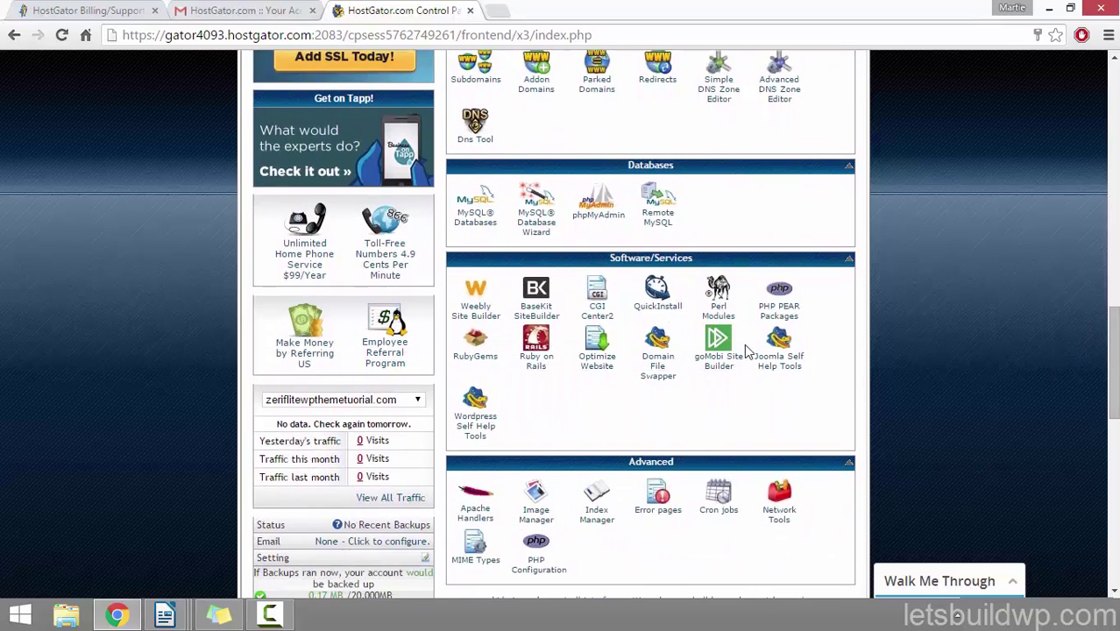
pyautogui.click(657, 307)
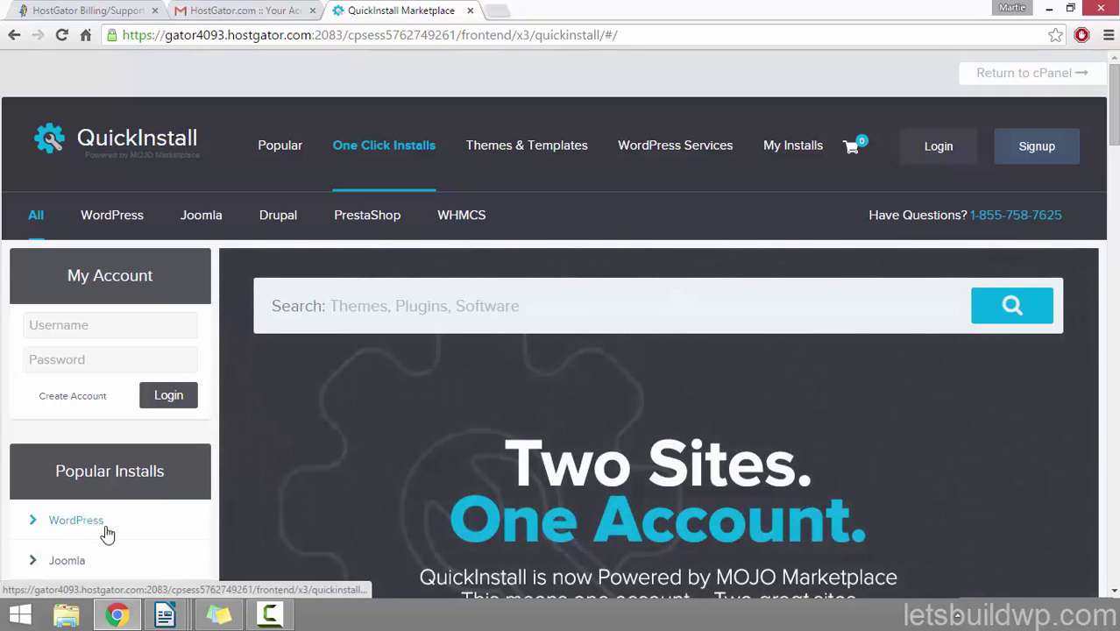
pyautogui.click(106, 532)
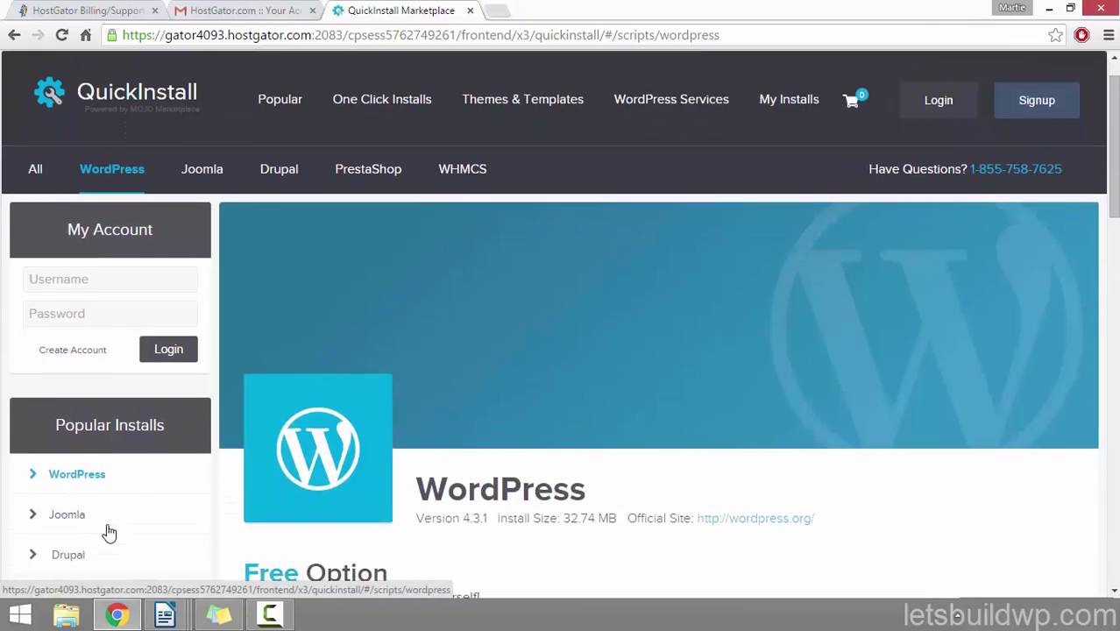
pyautogui.scroll(-5, 108, 530)
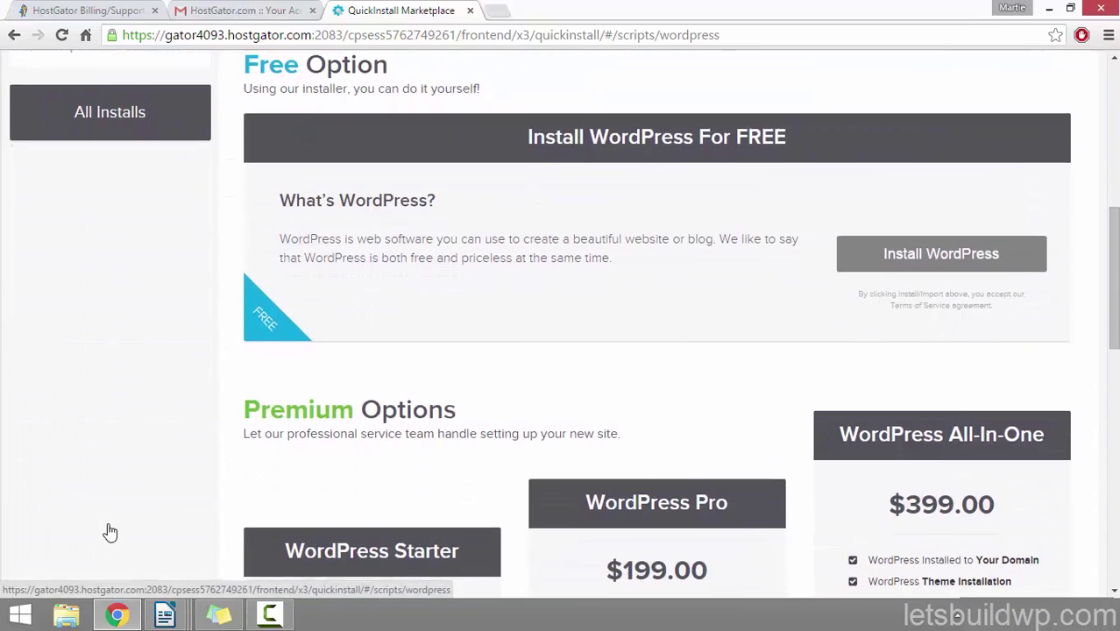
# Step: Start a free WordPress install and choose zeriflitewpthemetutorial.com as the domain
pyautogui.click(971, 259)
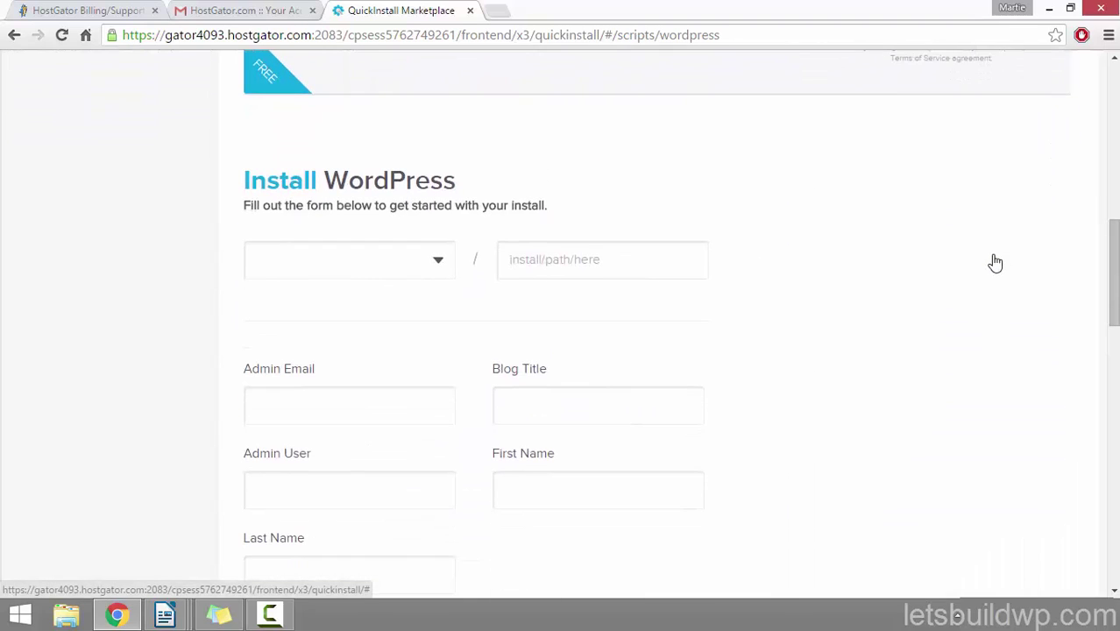
pyautogui.click(443, 262)
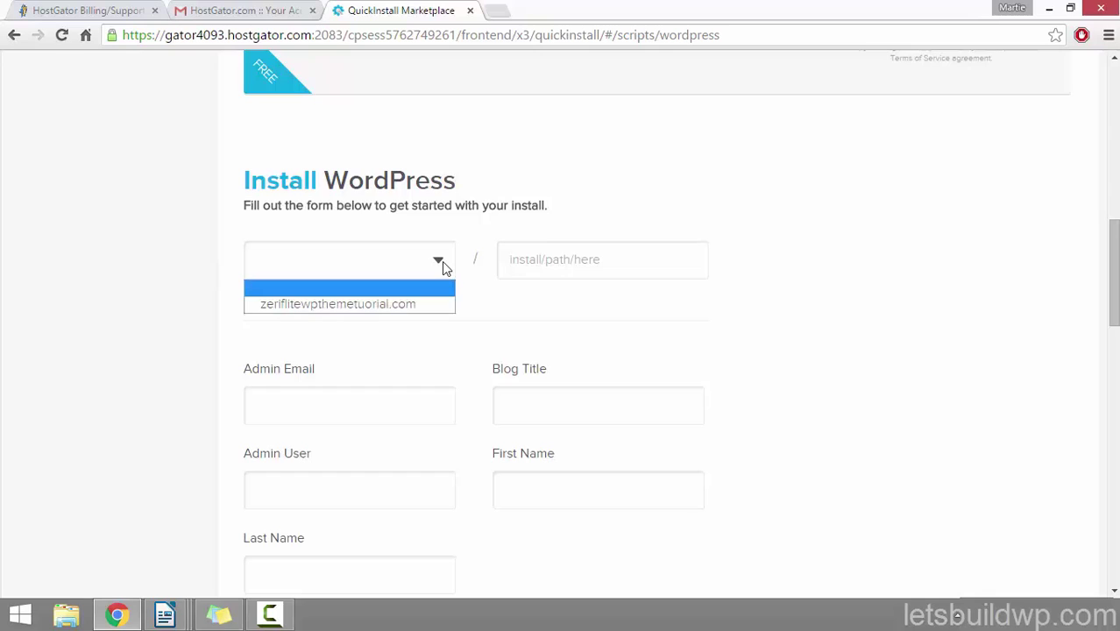
pyautogui.click(360, 307)
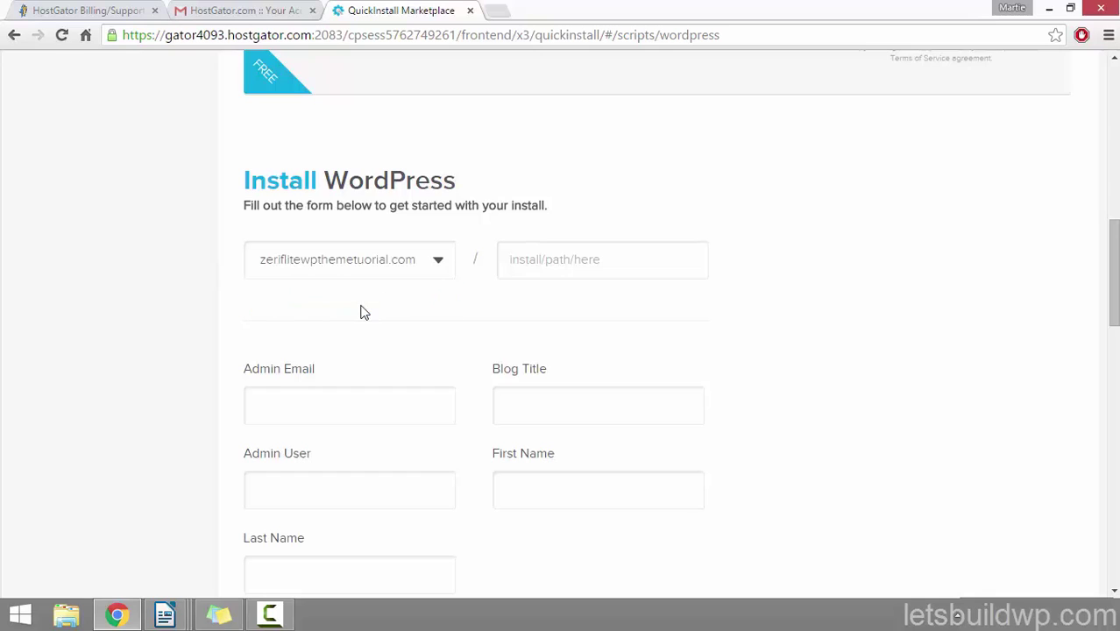
pyautogui.click(565, 261)
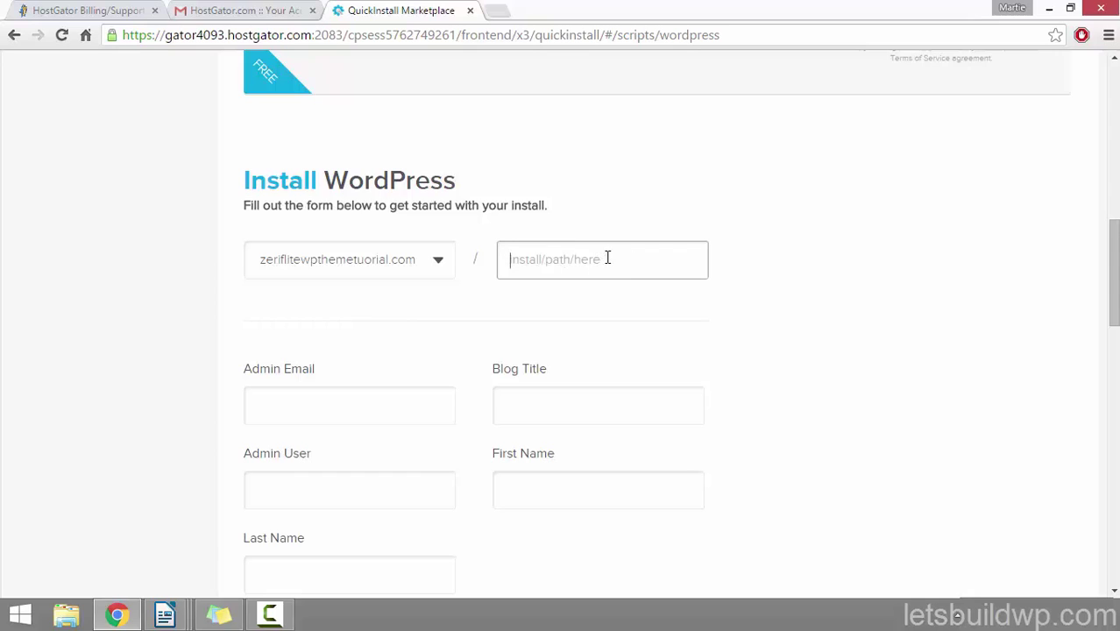
# Step: Enter the admin email, blog title 'Zerif Theme Tutorial' and admin username Admin
pyautogui.click(390, 395)
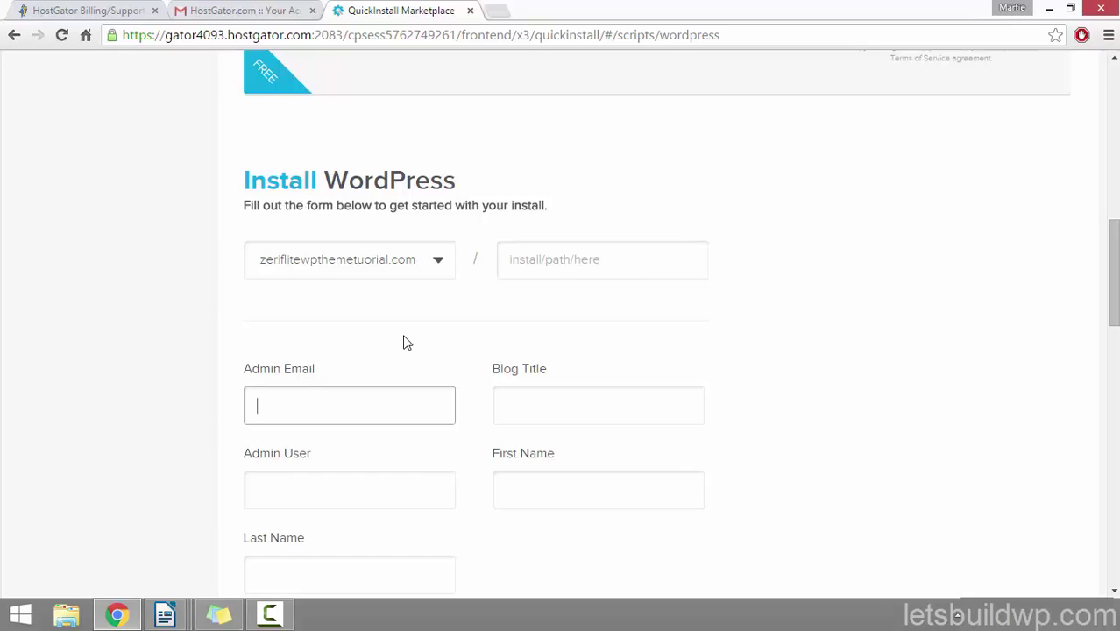
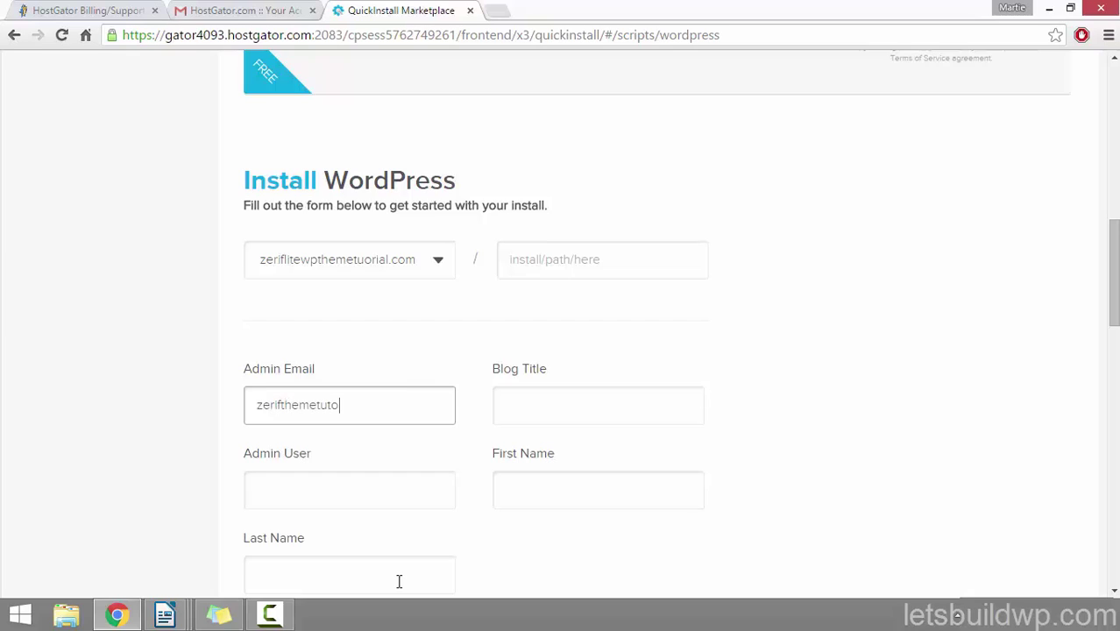
pyautogui.click(602, 405)
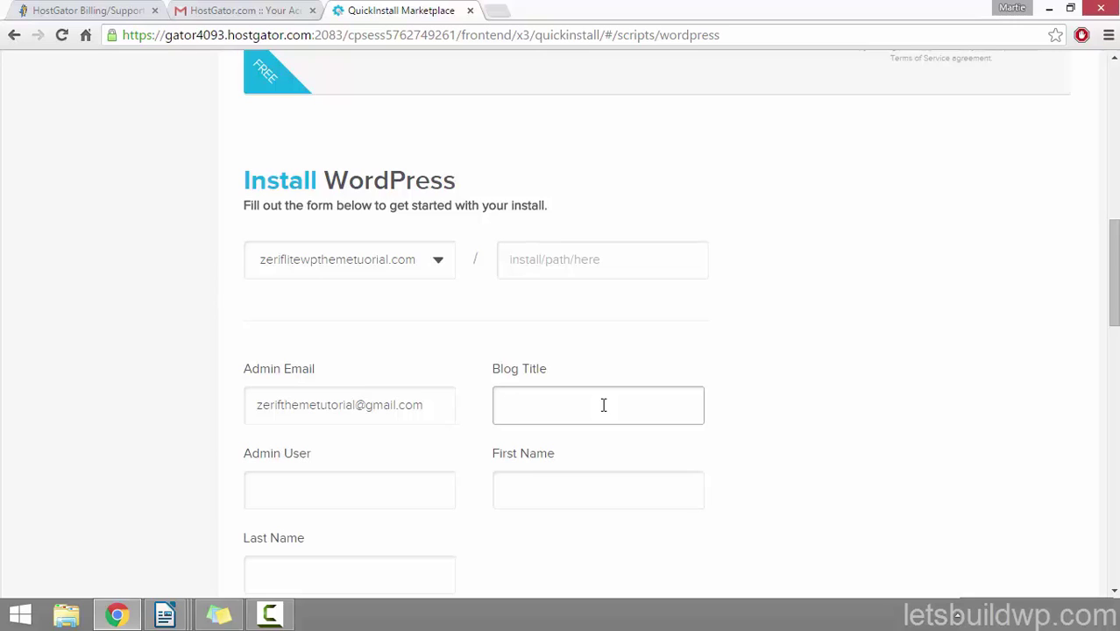
pyautogui.write('Zerif Theme Tutorial')
pyautogui.click(318, 477)
pyautogui.scroll(-2, 123, 355)
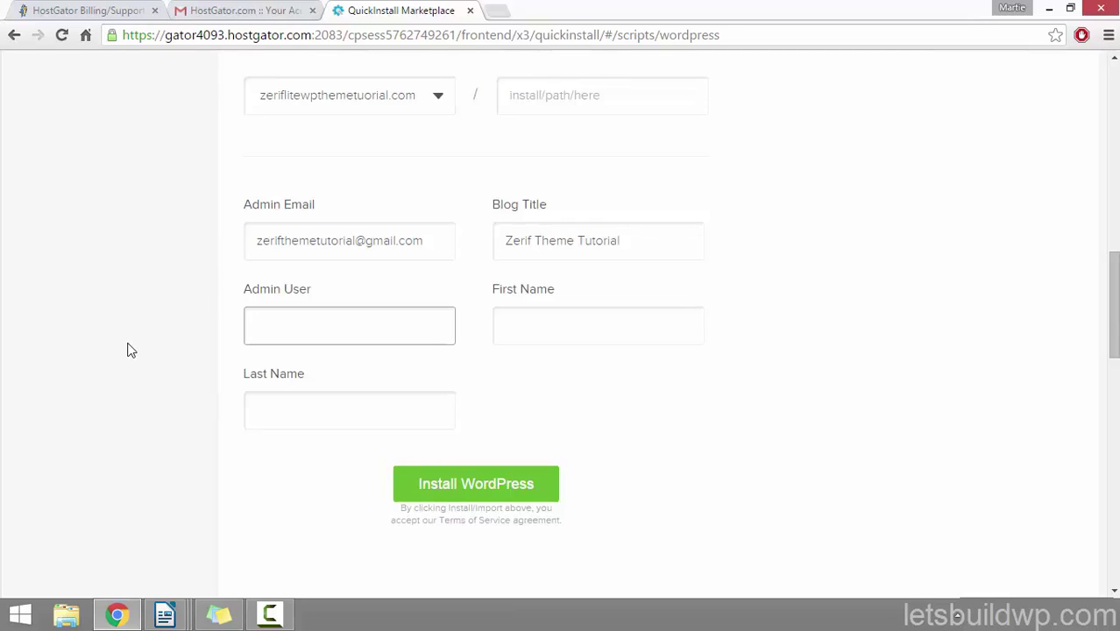
pyautogui.write('Adm')
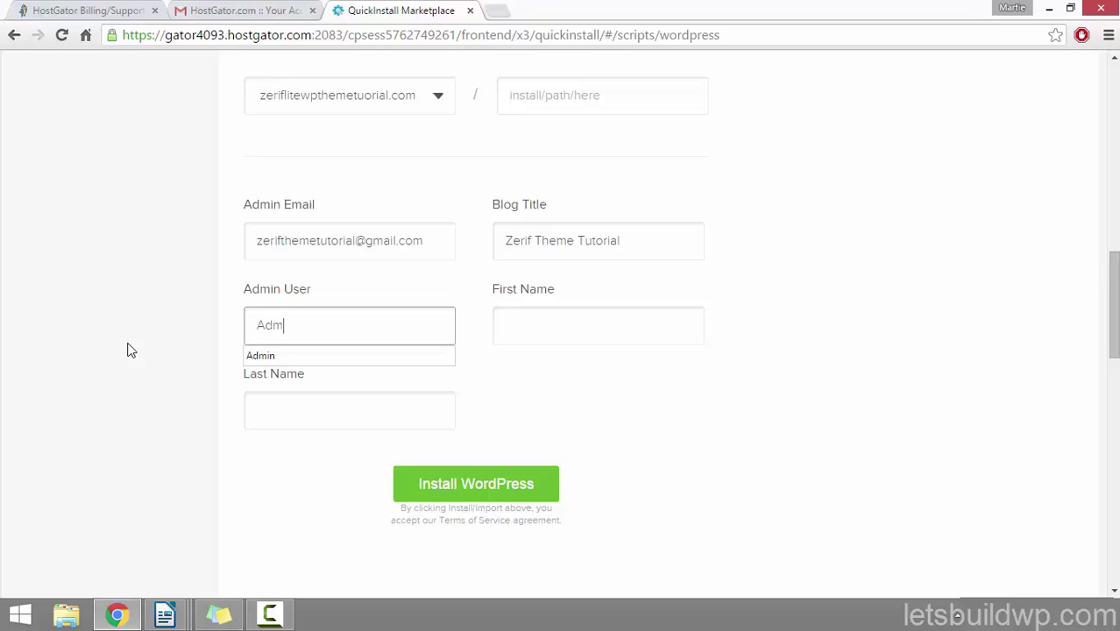
pyautogui.write('in')
pyautogui.click(128, 350)
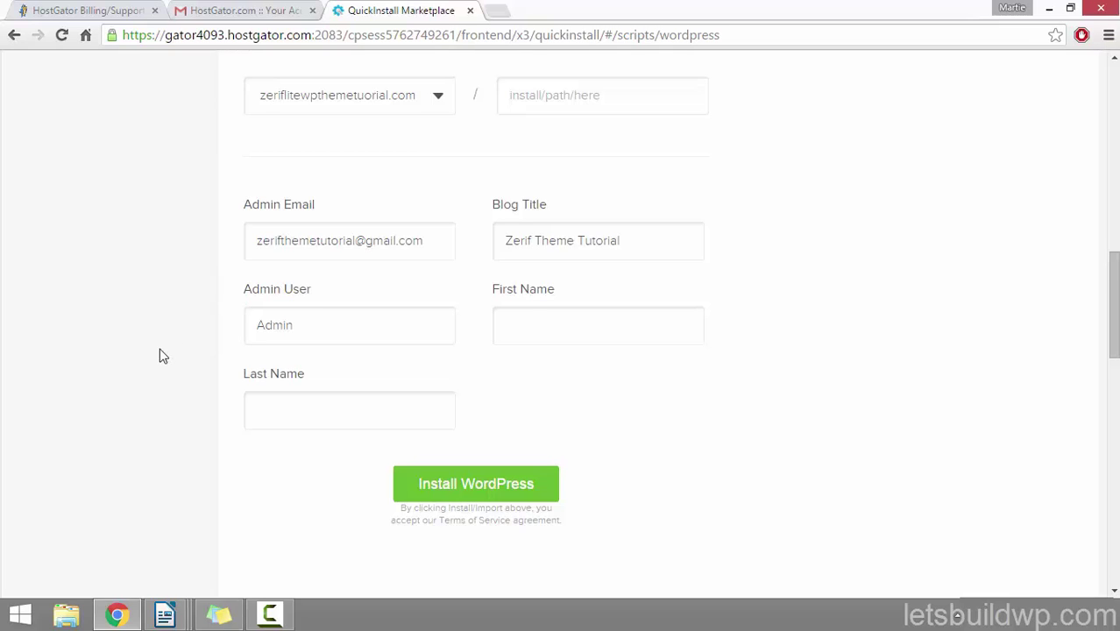
# Step: Fill in the admin's first and last name and start the WordPress installation
pyautogui.click(527, 316)
pyautogui.write('Martie')
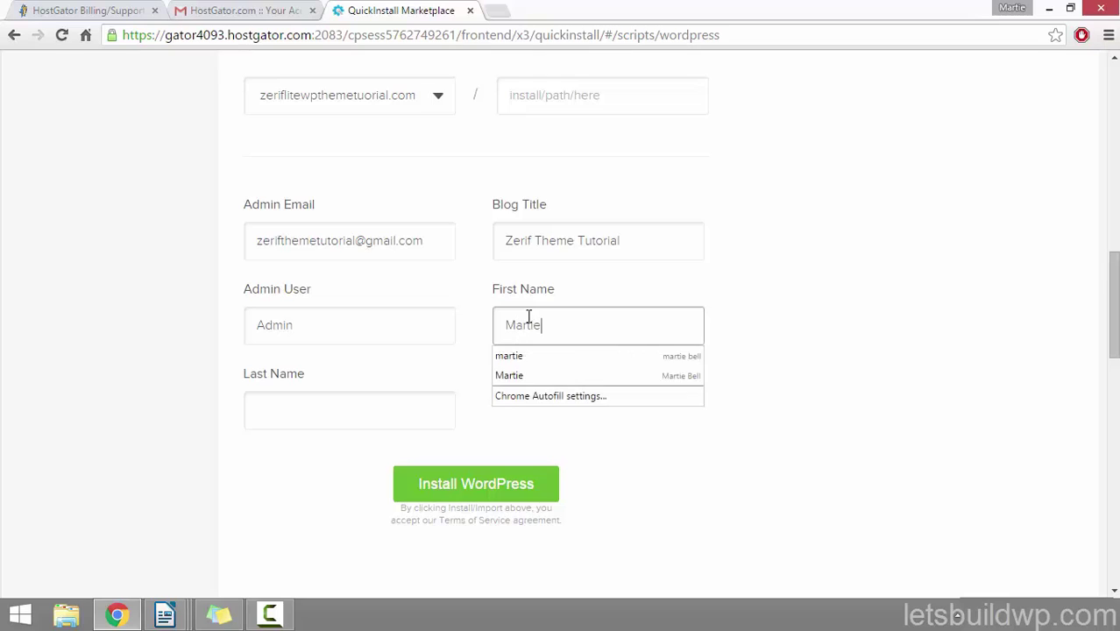
pyautogui.press('Tab')
pyautogui.write('Dread')
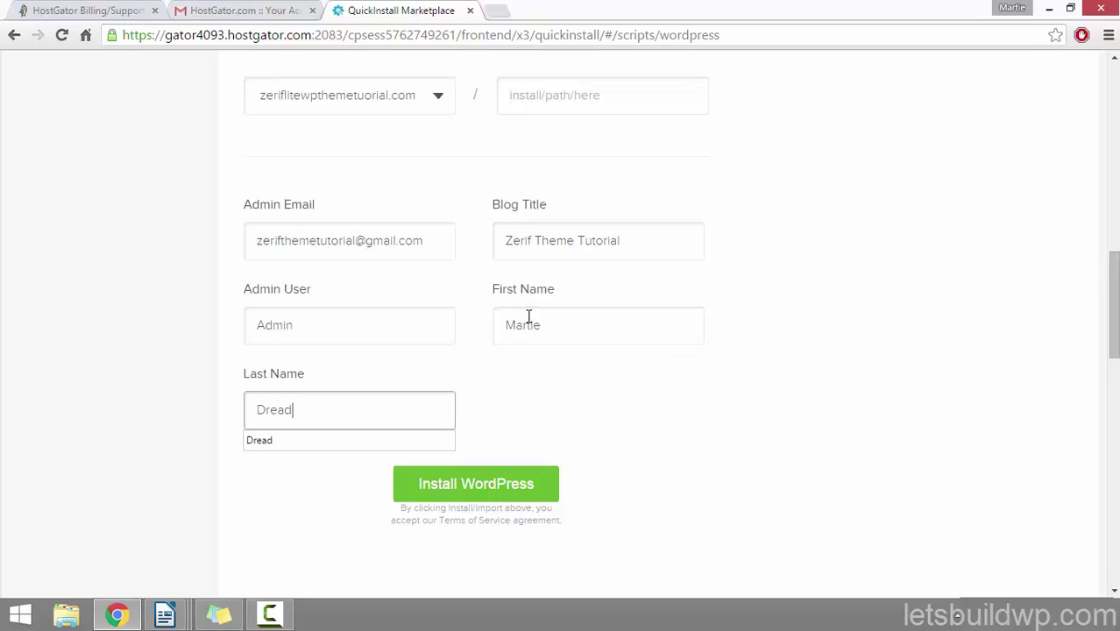
pyautogui.click(500, 496)
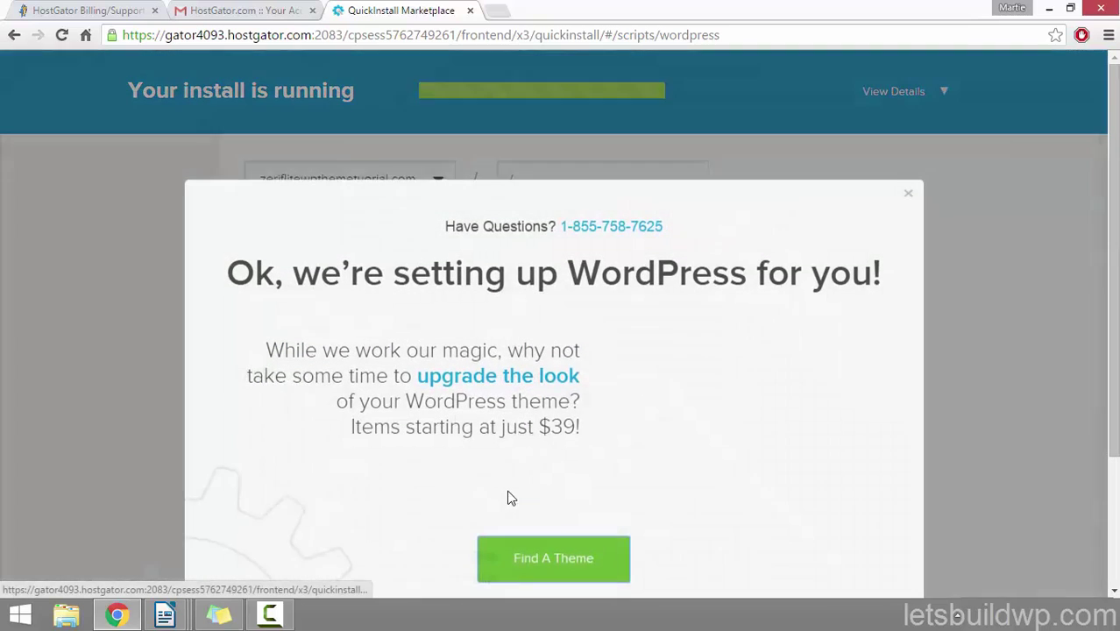
# Step: Dismiss the setup notice and, once the install completes, display the new site's login credentials
pyautogui.click(503, 585)
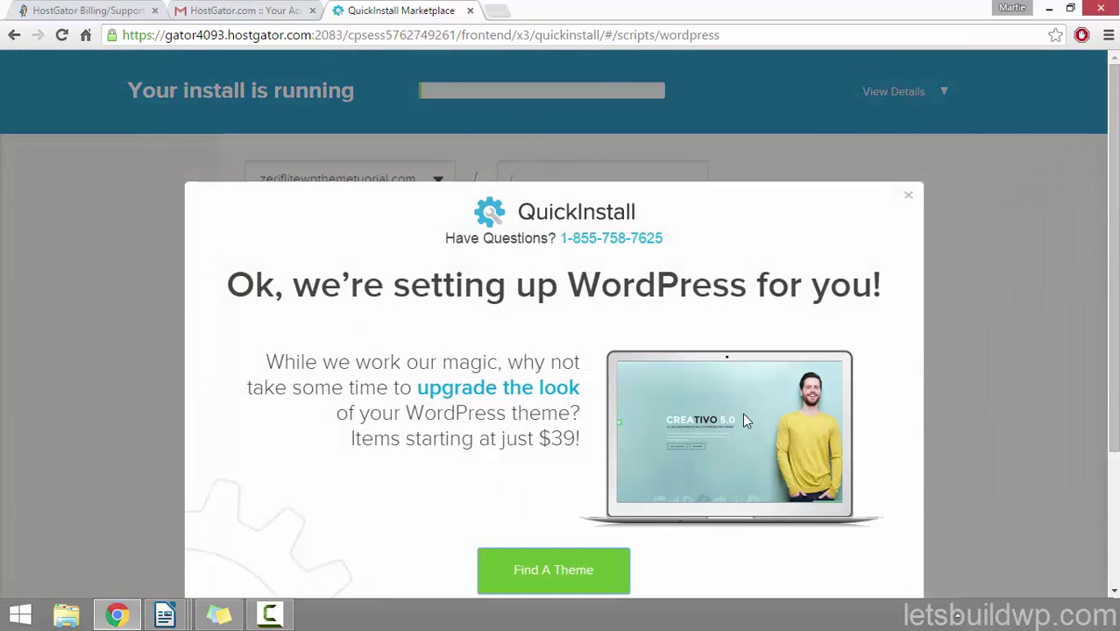
pyautogui.click(910, 198)
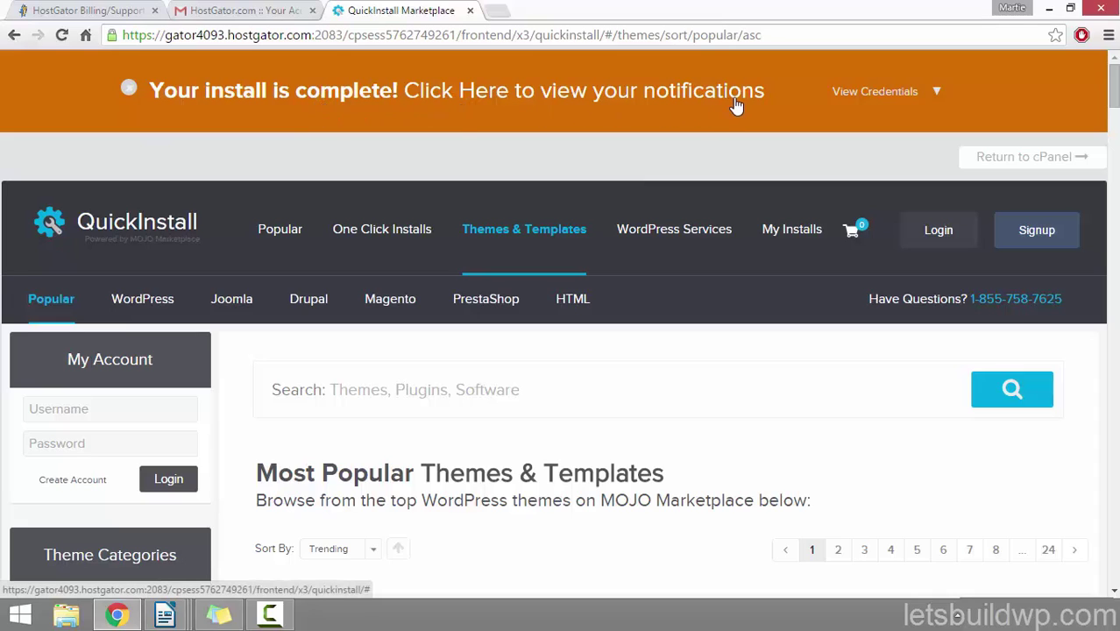
pyautogui.click(938, 96)
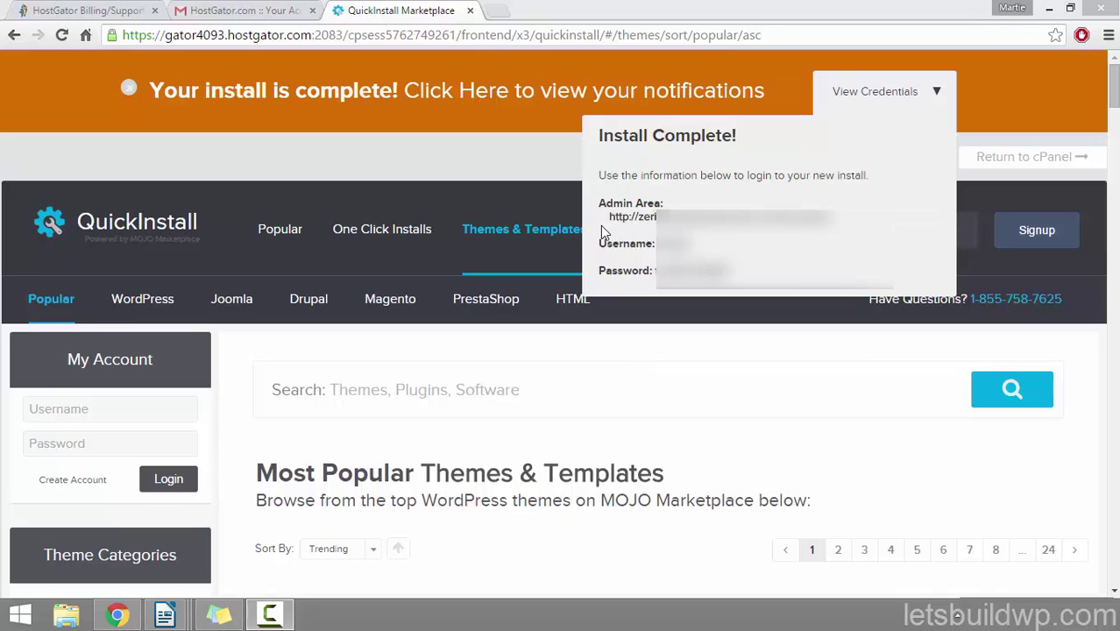
# Step: Open the new site's WordPress login and paste in the admin username from the install credentials
pyautogui.click(666, 218)
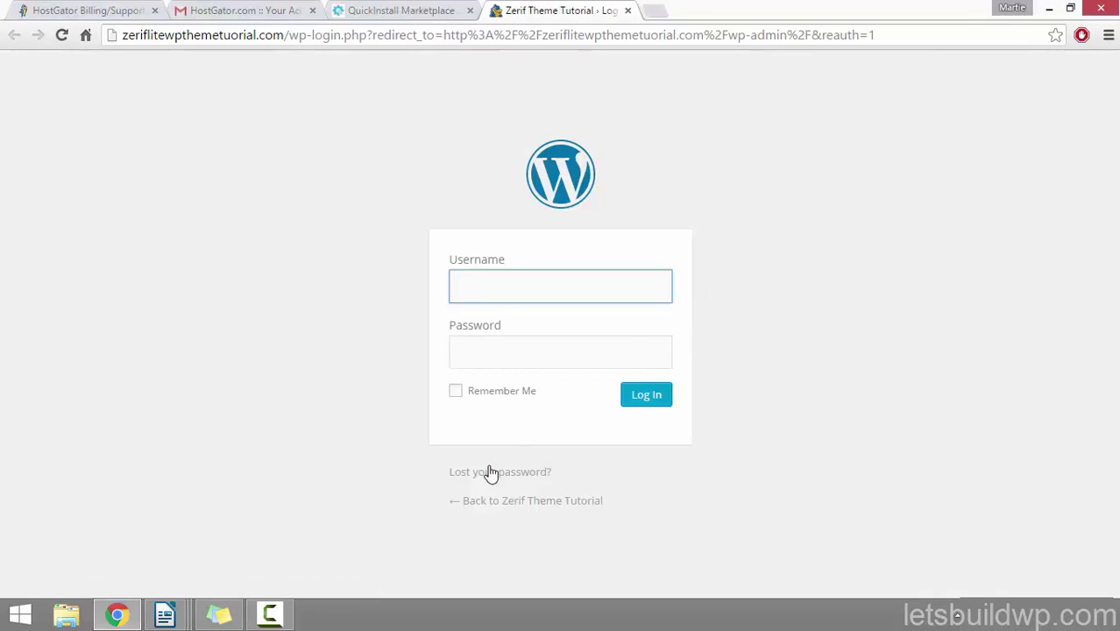
pyautogui.click(389, 10)
pyautogui.doubleClick(674, 243)
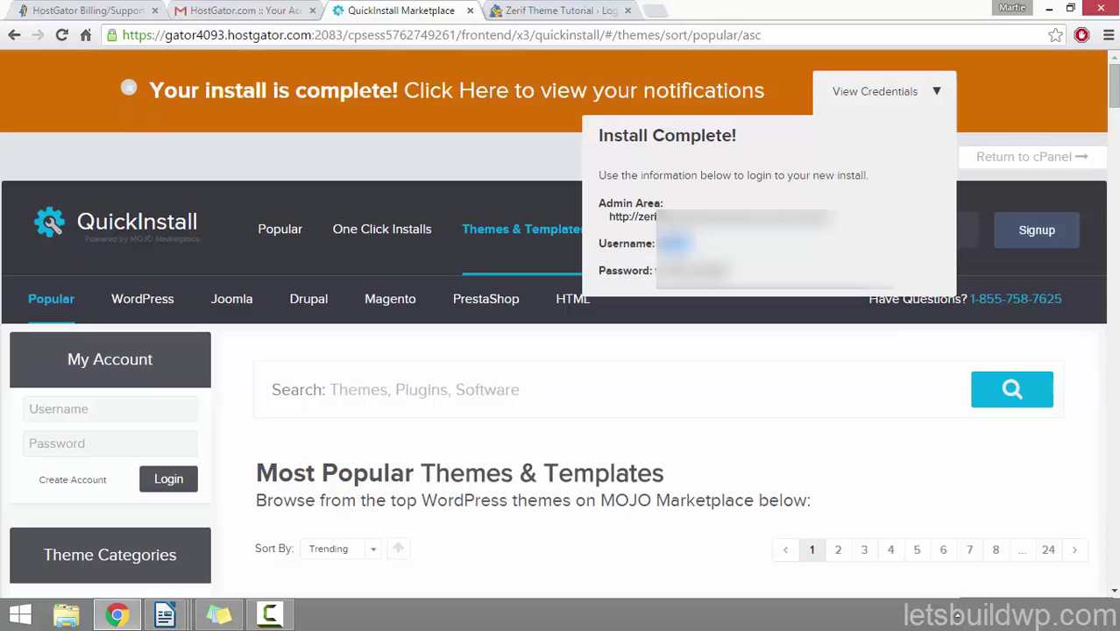
pyautogui.rightClick(673, 279)
pyautogui.click(701, 290)
pyautogui.click(553, 10)
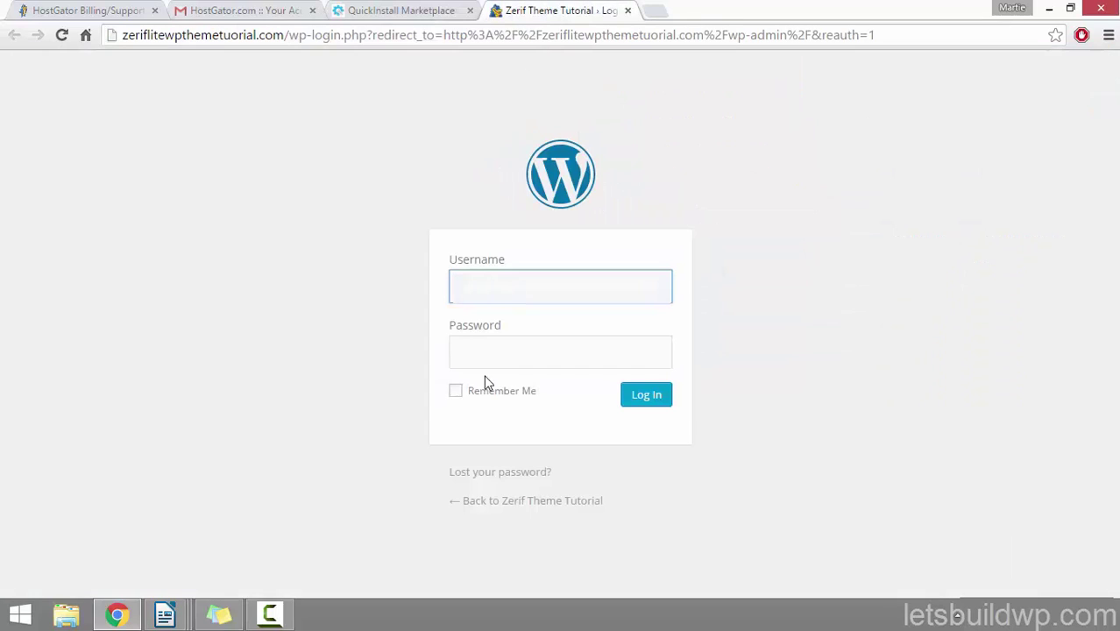
pyautogui.rightClick(539, 277)
pyautogui.click(618, 380)
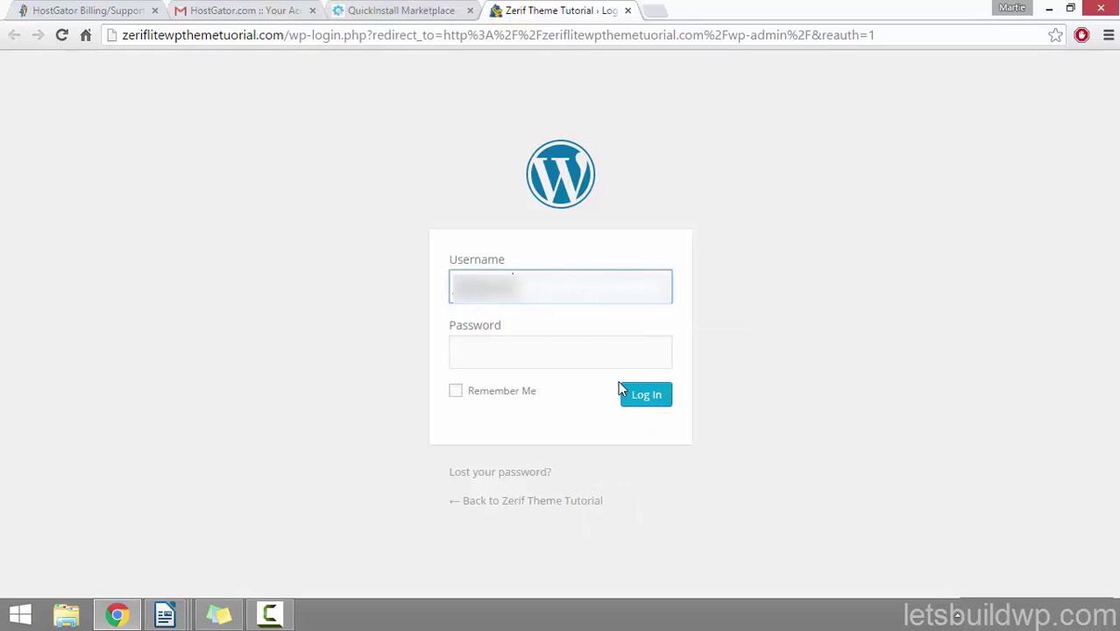
pyautogui.click(401, 366)
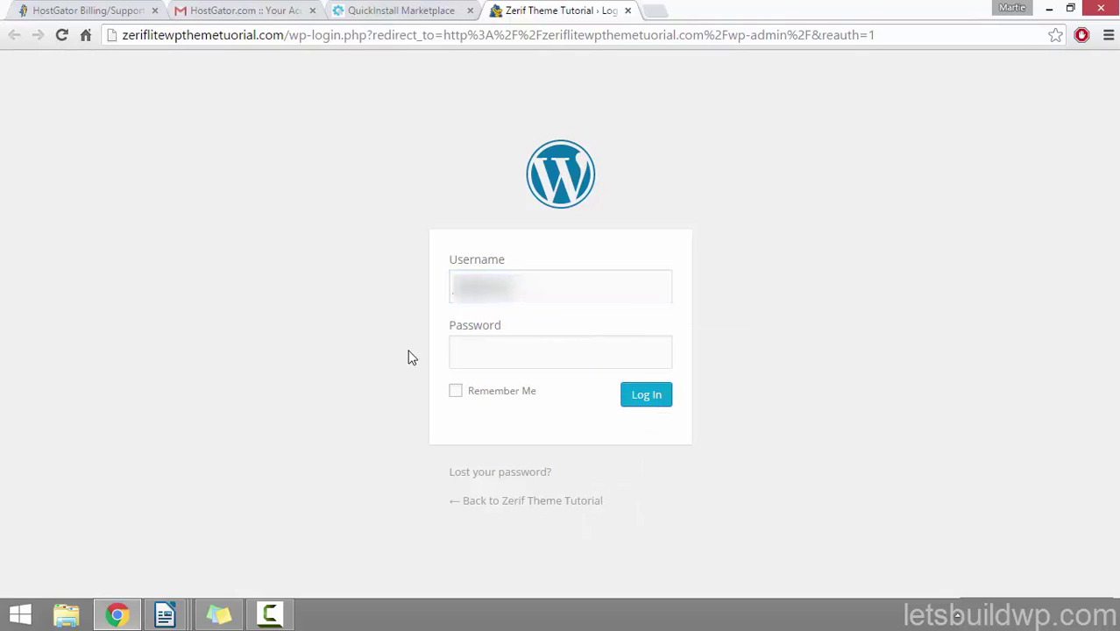
# Step: Copy the generated admin password from the credentials into the WordPress login form
pyautogui.click(366, 10)
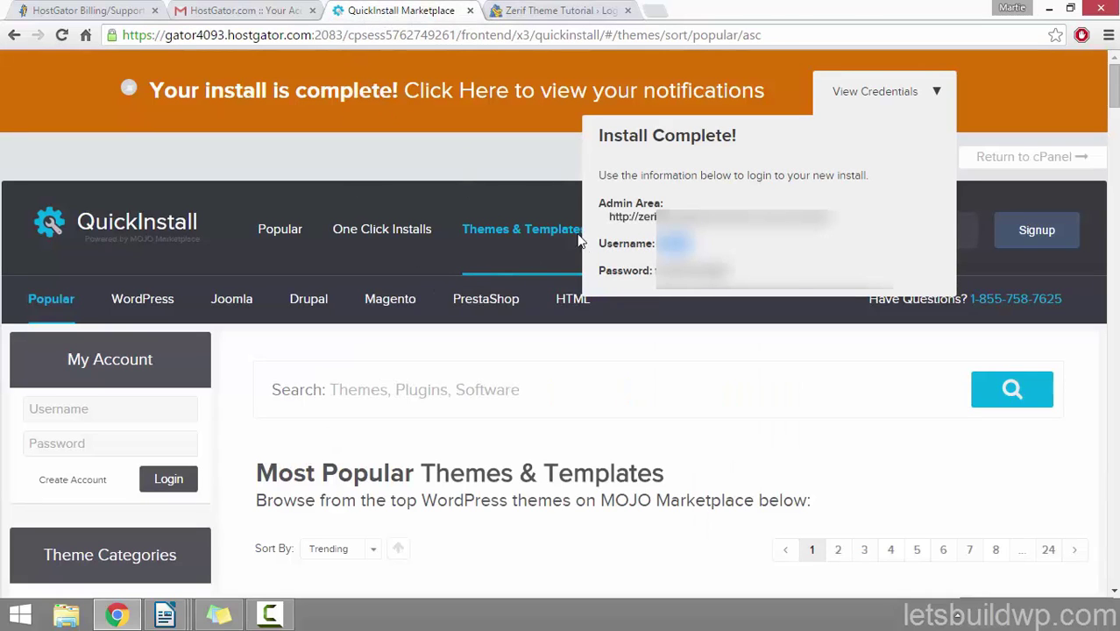
pyautogui.moveTo(730, 272); pyautogui.dragTo(659, 271)
pyautogui.rightClick(670, 263)
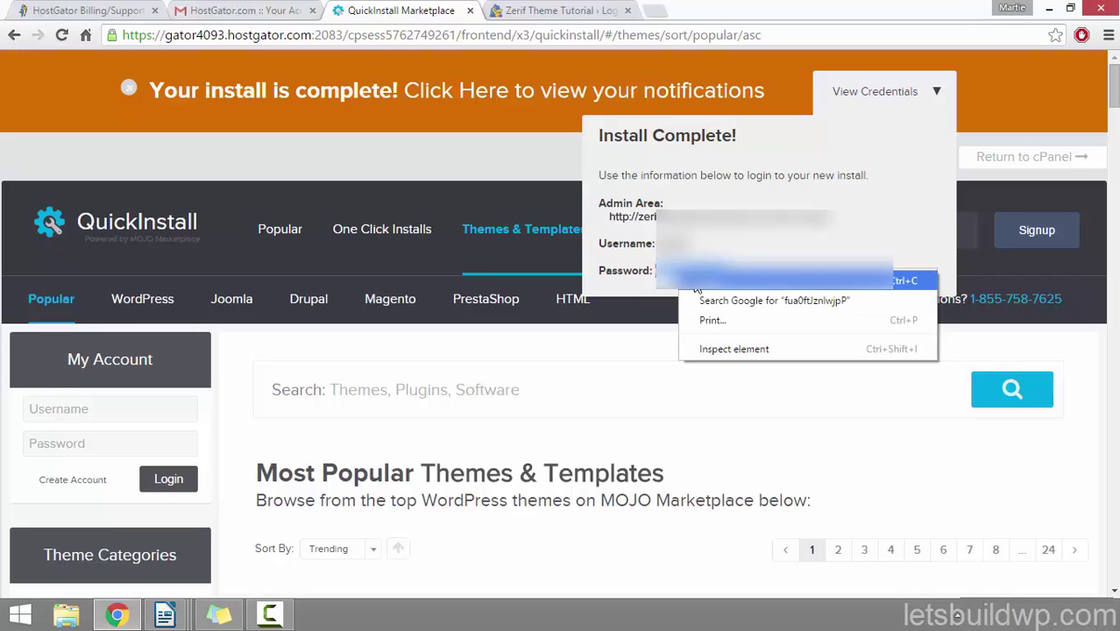
pyautogui.click(692, 272)
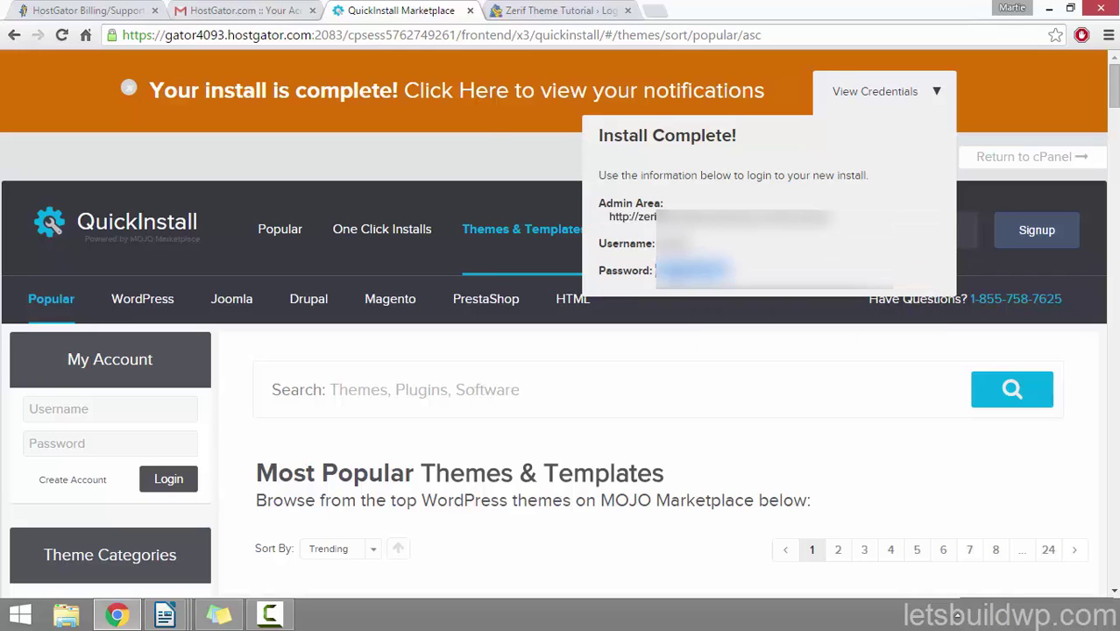
pyautogui.click(538, 10)
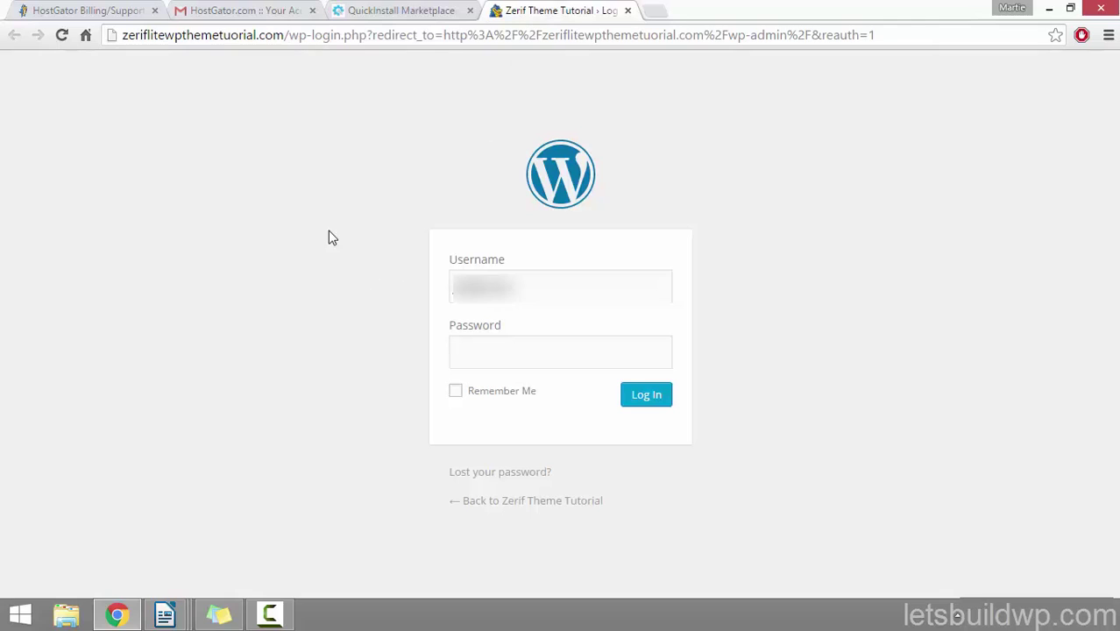
pyautogui.rightClick(482, 350)
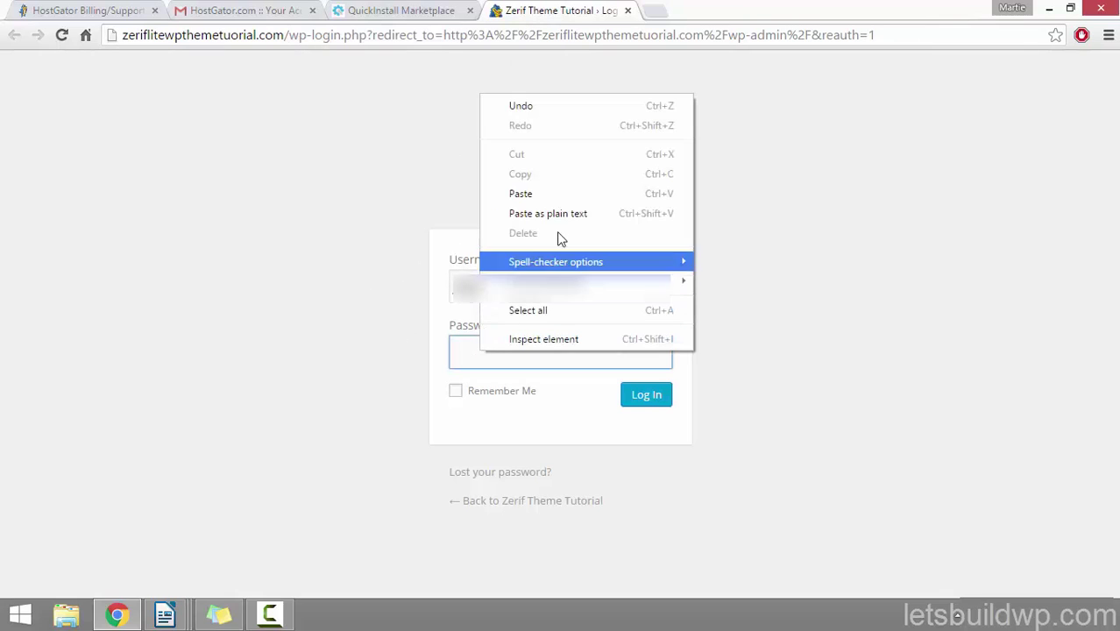
pyautogui.click(568, 195)
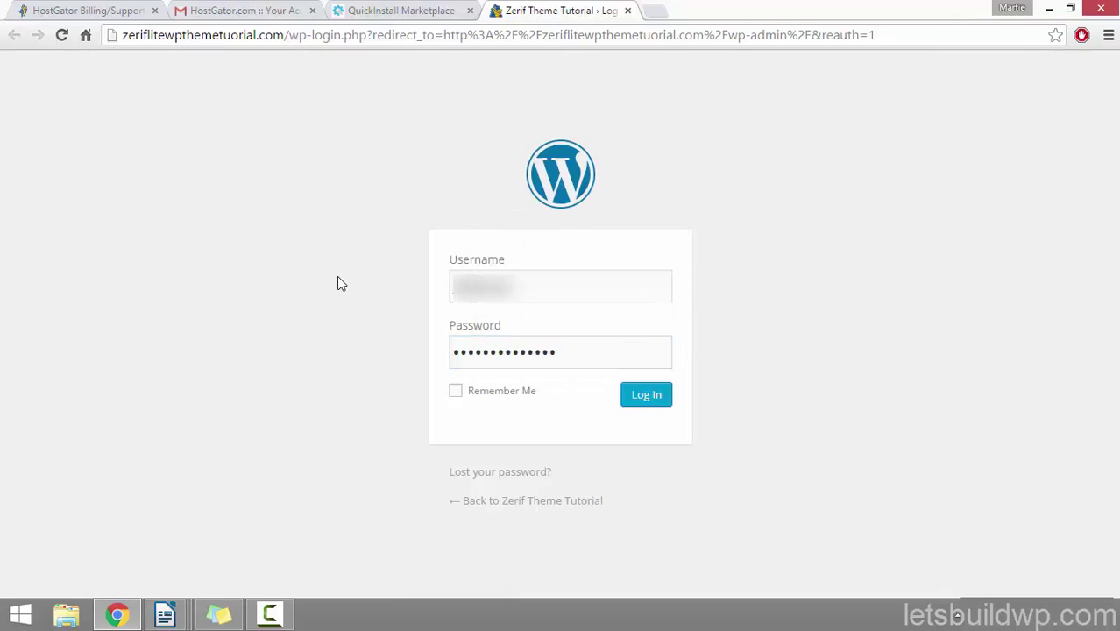
# Step: Log in to WordPress, glance at the credentials tab, then open the Users list showing the Admin account
pyautogui.click(647, 395)
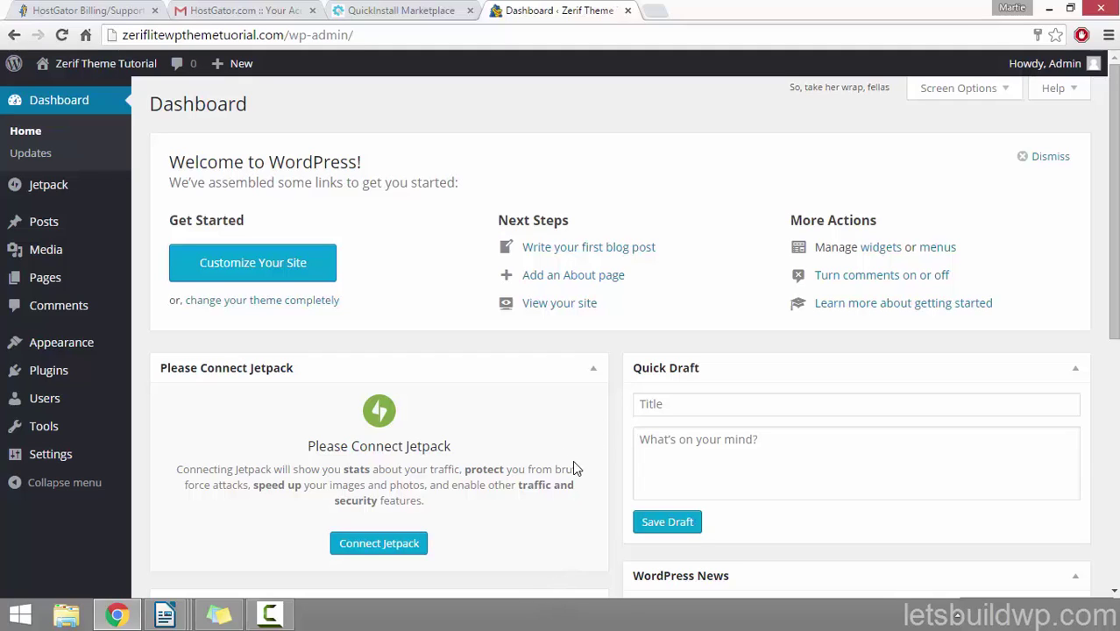
pyautogui.click(401, 11)
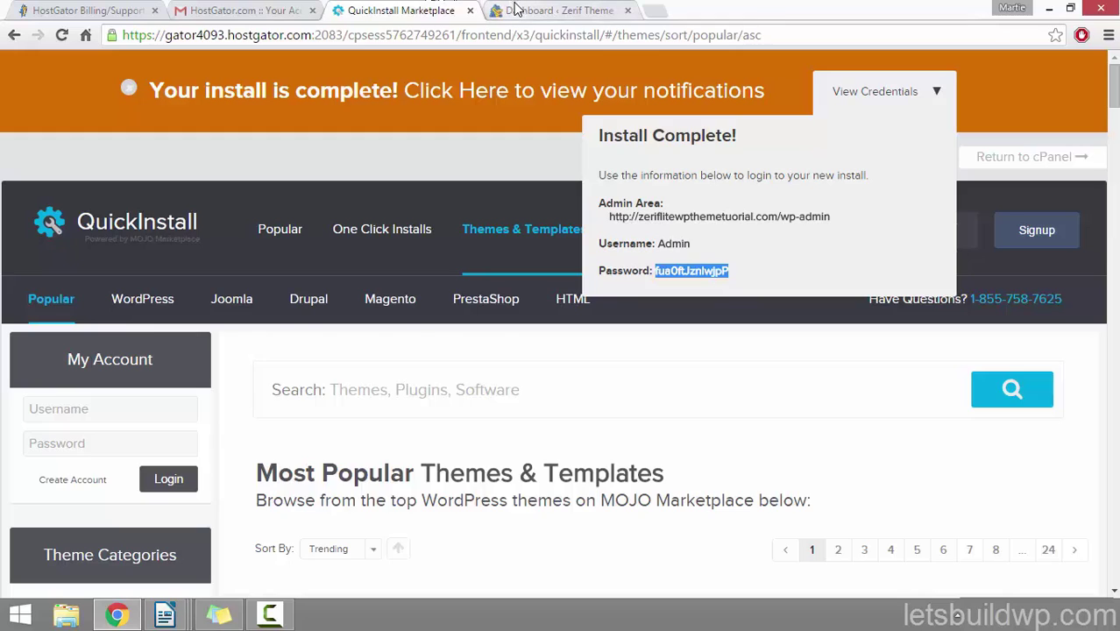
pyautogui.click(556, 11)
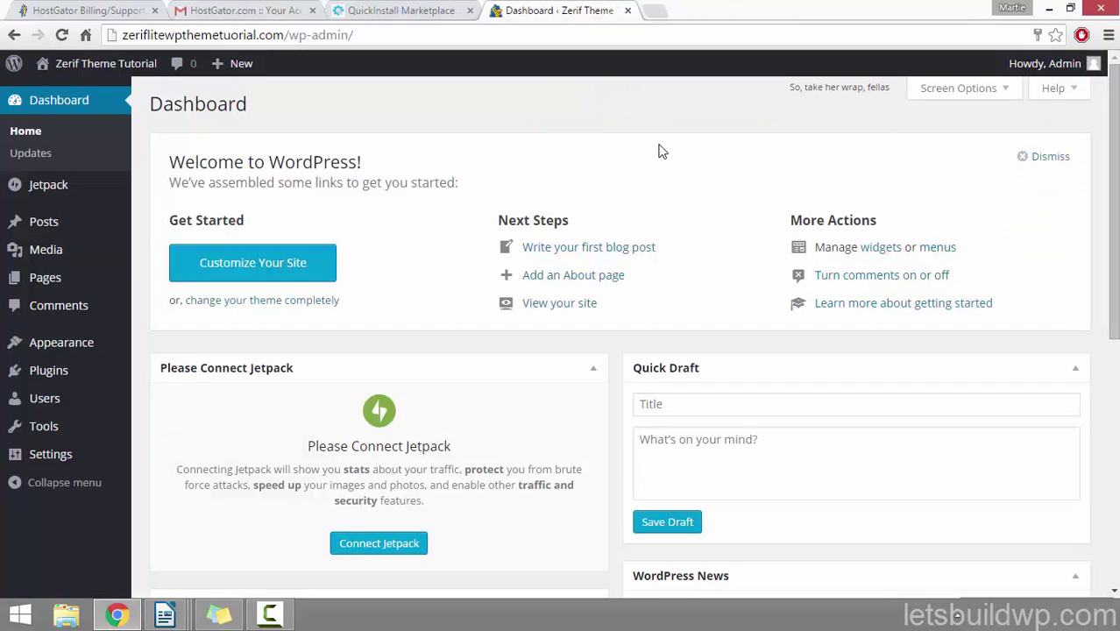
pyautogui.click(55, 408)
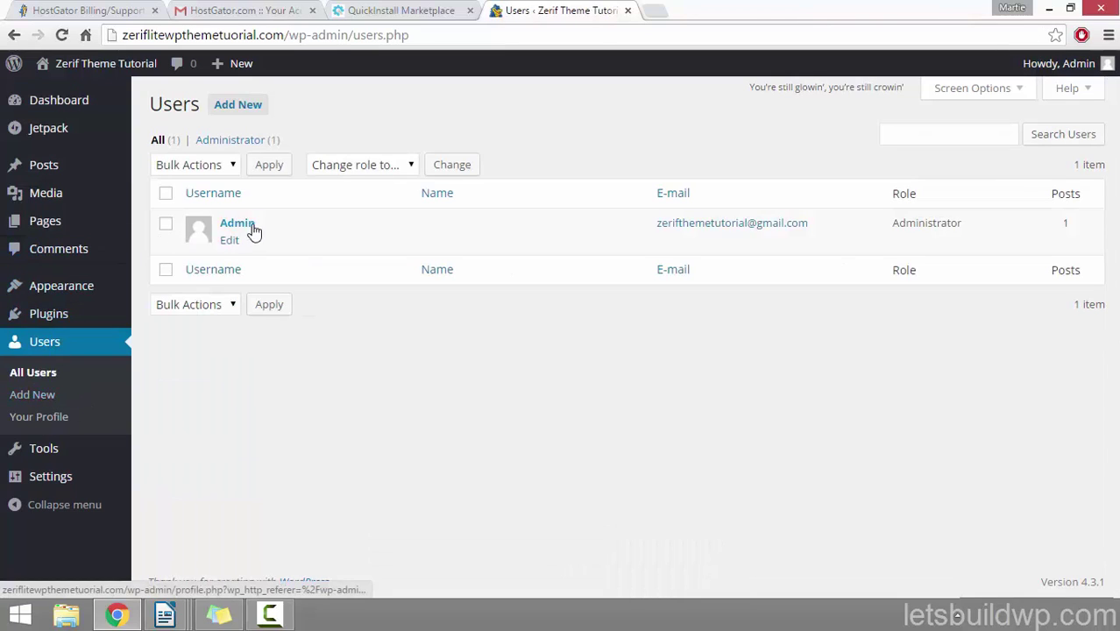
# Step: Replace the Admin user's generated password with a custom password and update the profile
pyautogui.click(230, 242)
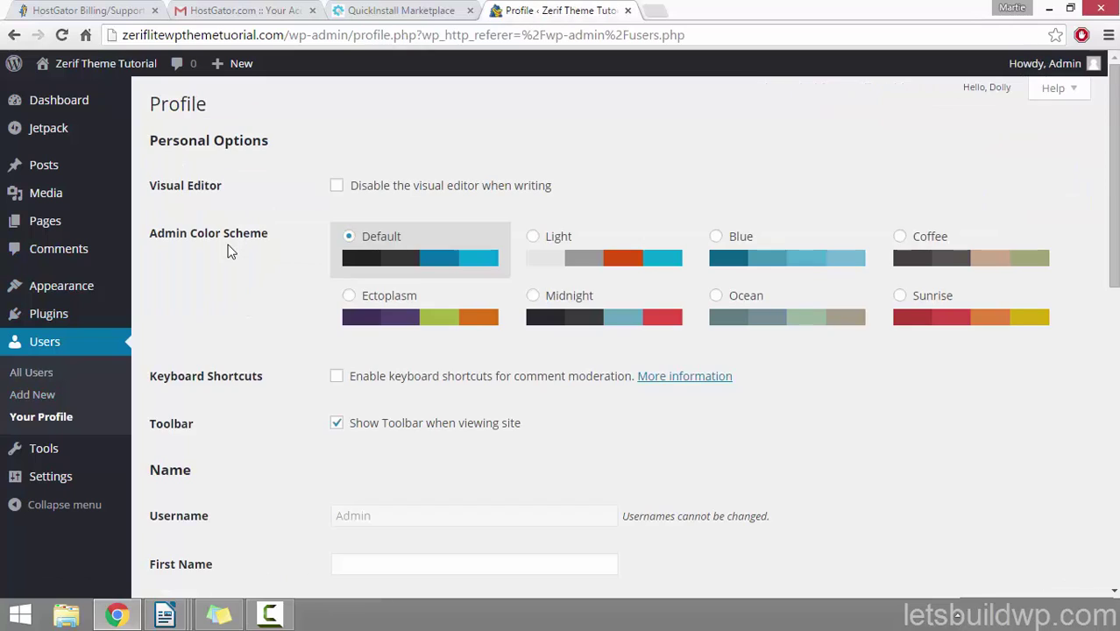
pyautogui.scroll(-8, 229, 250)
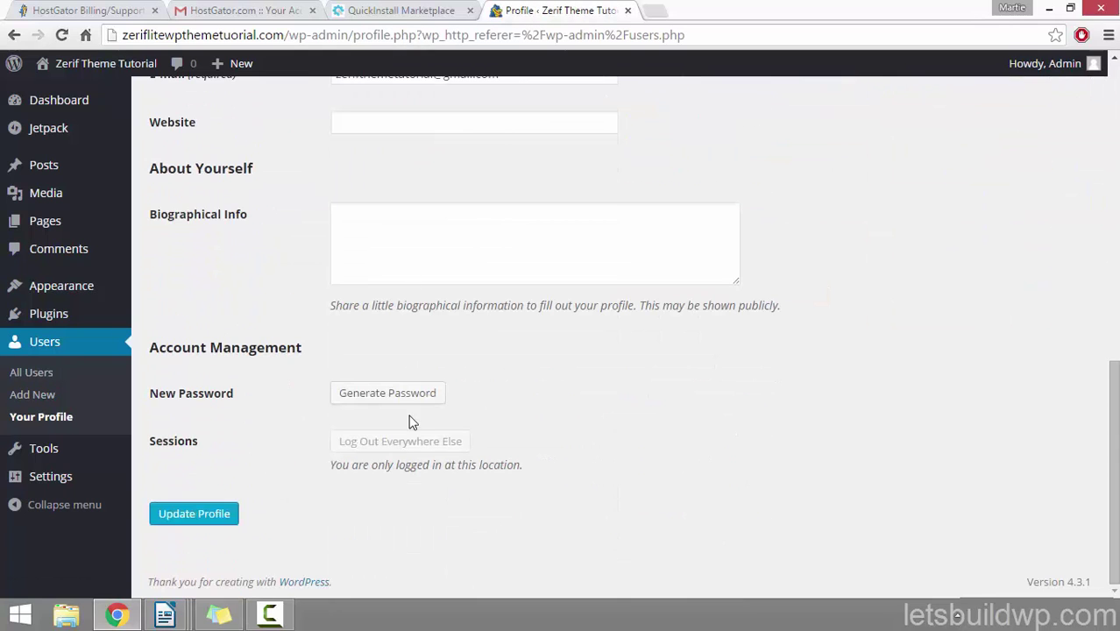
pyautogui.click(397, 397)
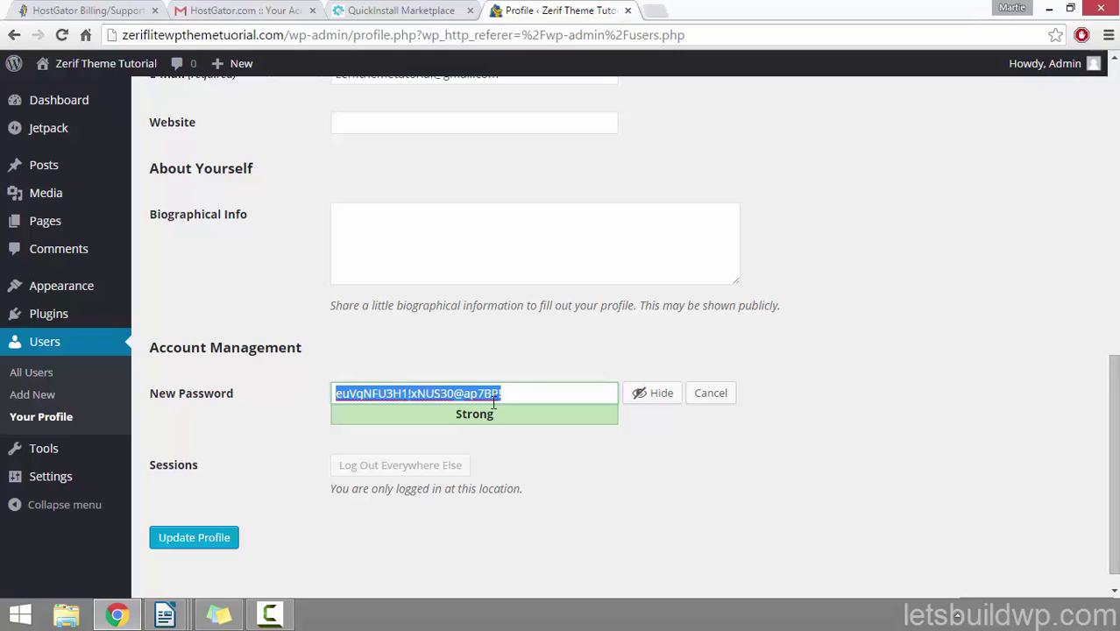
pyautogui.press('BackSpace')
pyautogui.write('t')
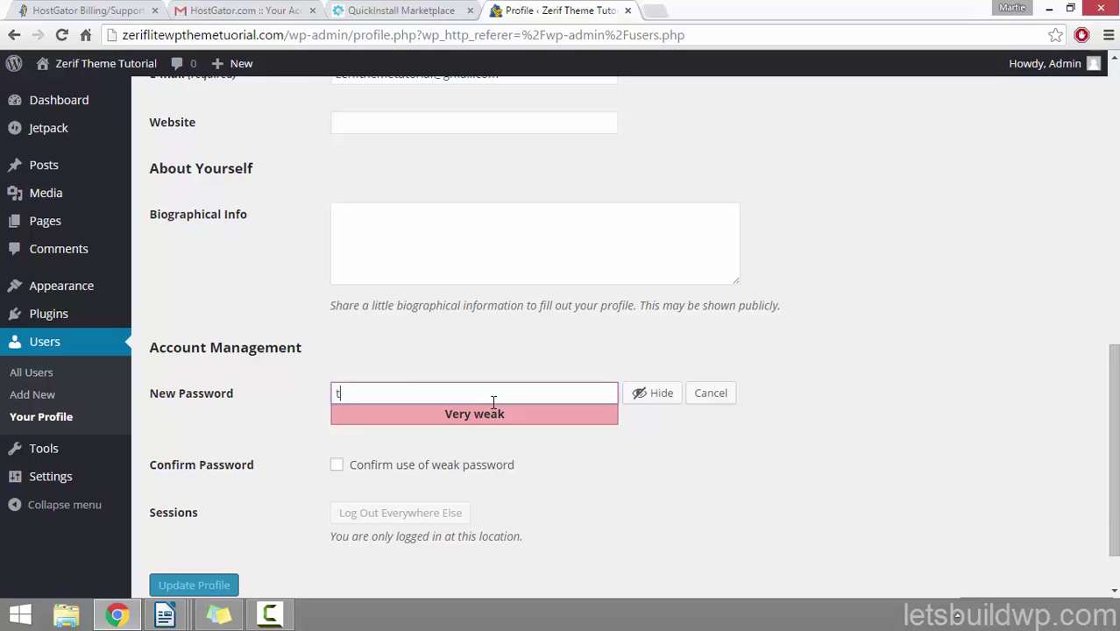
pyautogui.write('ypeournewpasswor')
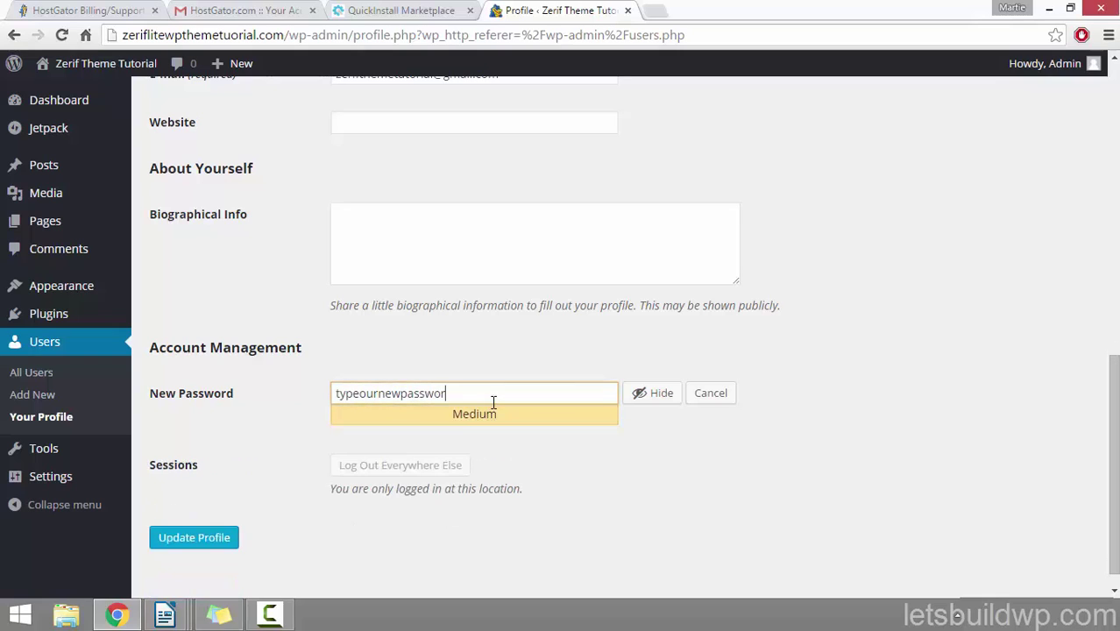
pyautogui.write('dl2l3l4')
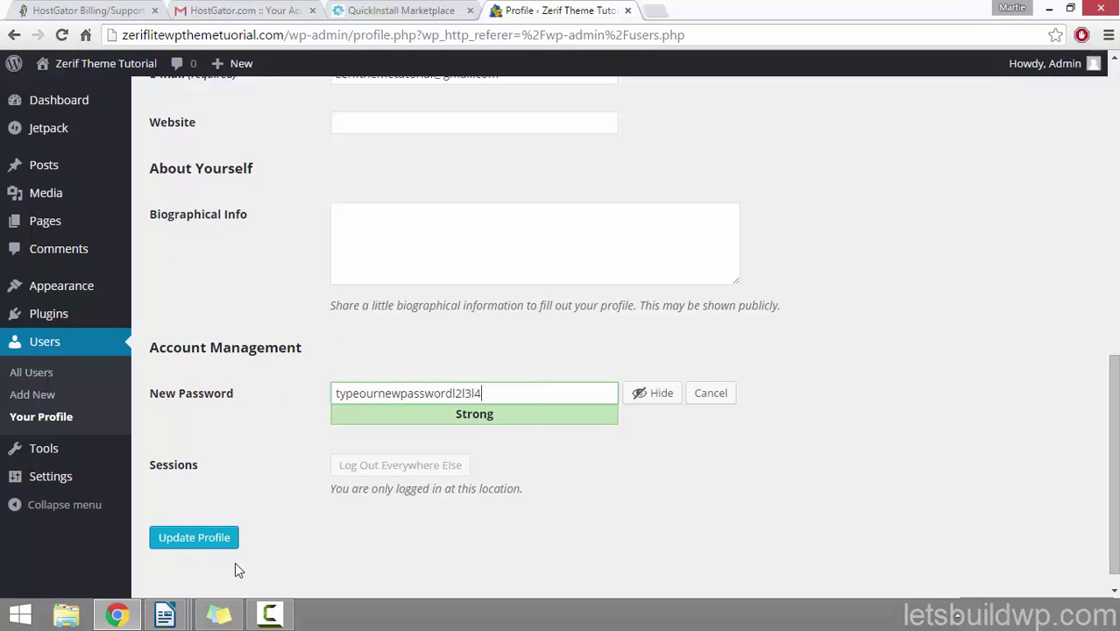
pyautogui.click(217, 548)
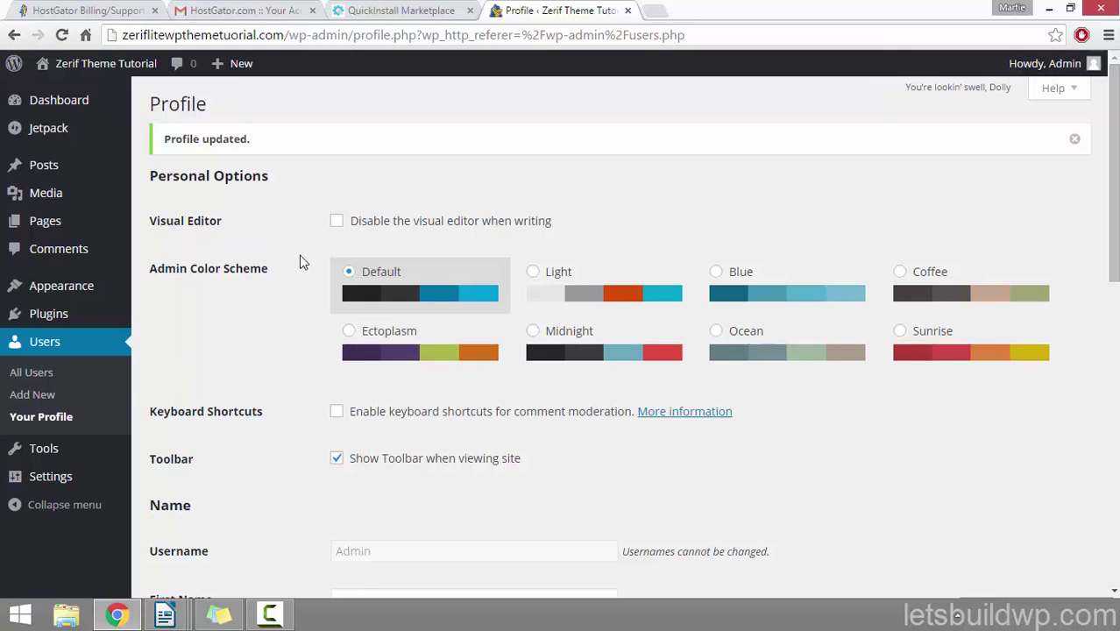
# Step: Visit the live site and read through the Hello world! post and its sample comment
pyautogui.click(95, 66)
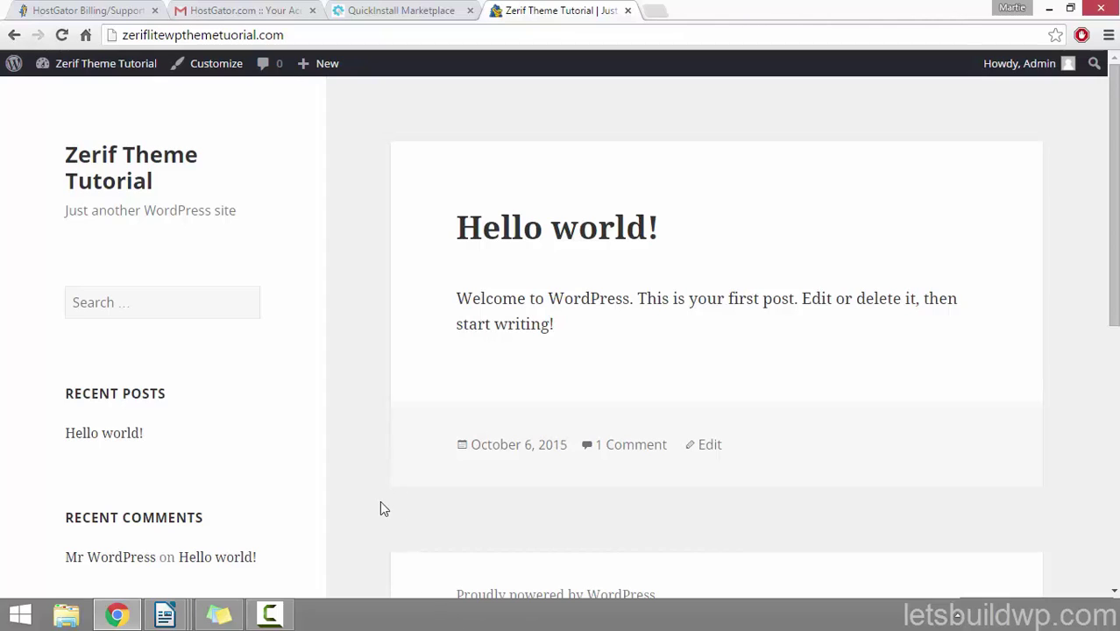
pyautogui.click(530, 239)
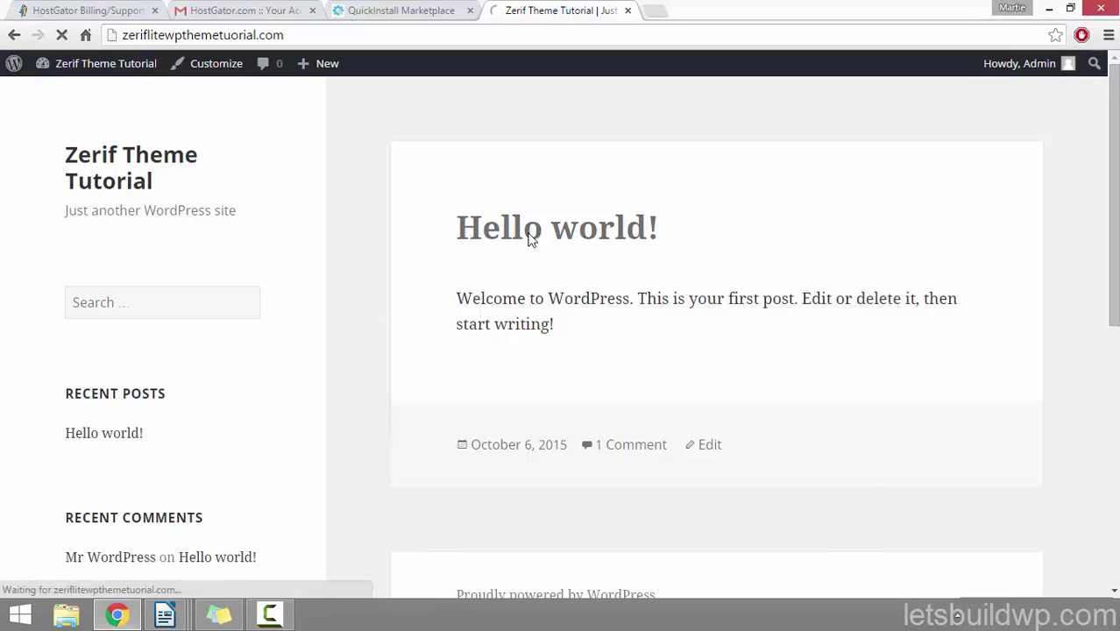
pyautogui.scroll(-5, 572, 290)
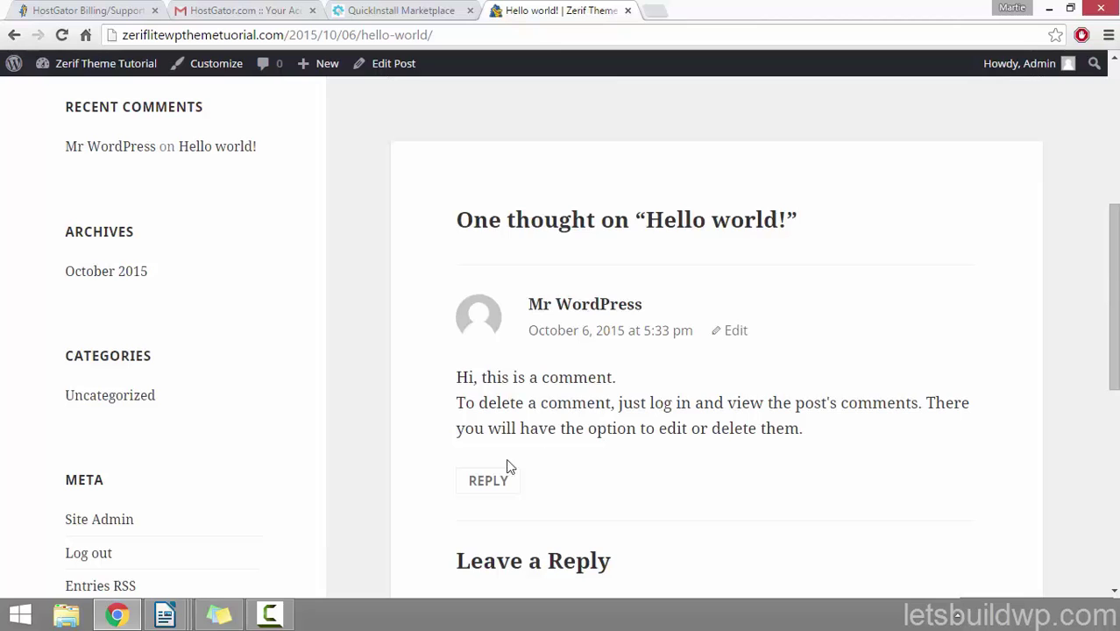
pyautogui.scroll(2, 495, 474)
pyautogui.scroll(1, 497, 474)
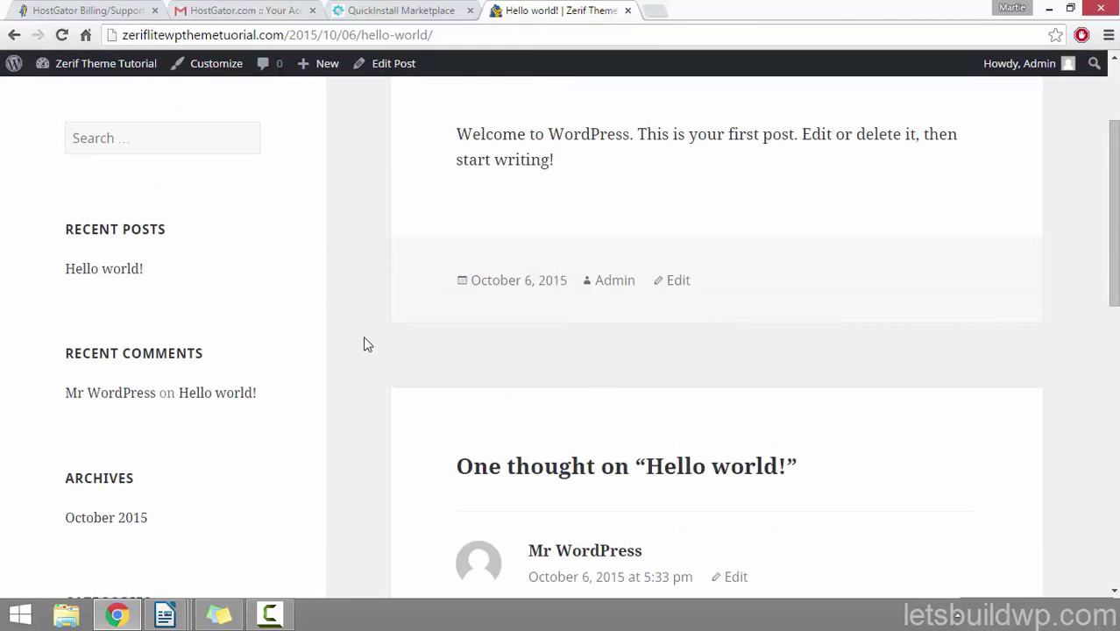
pyautogui.scroll(-4, 365, 328)
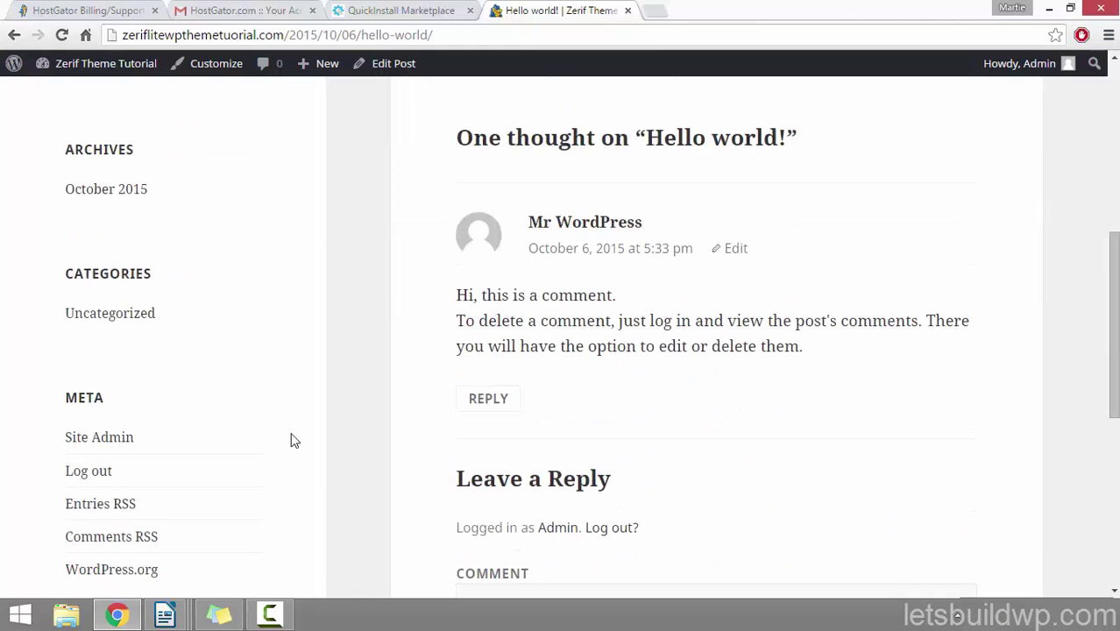
pyautogui.scroll(2, 355, 451)
pyautogui.scroll(4, 357, 449)
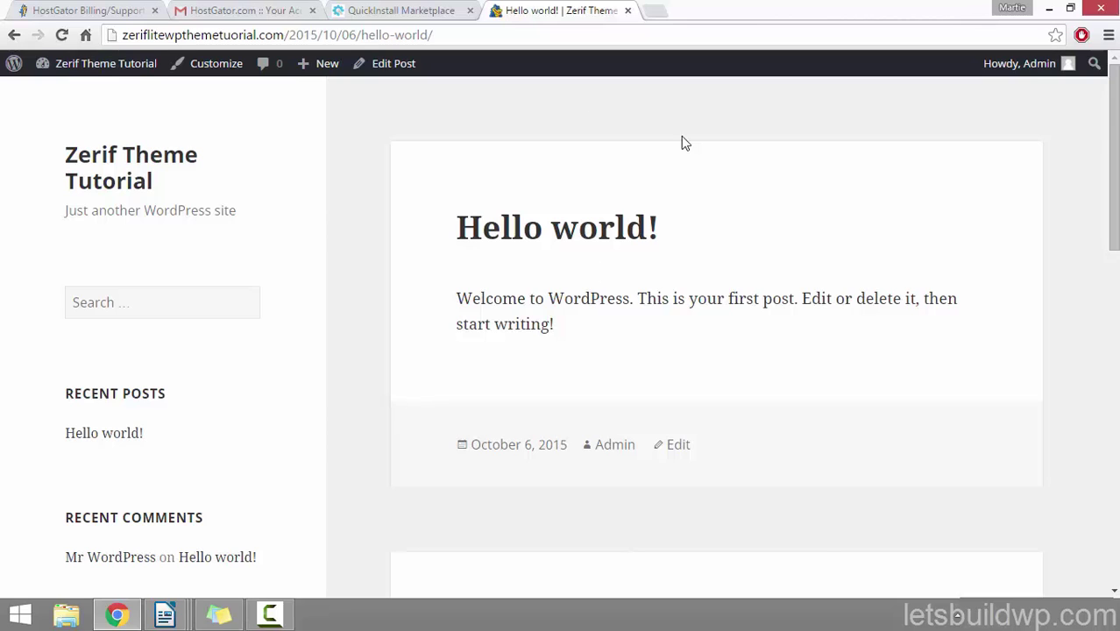
# Step: Return from the live site to the Dashboard and show the Appearance > Themes list
pyautogui.click(79, 65)
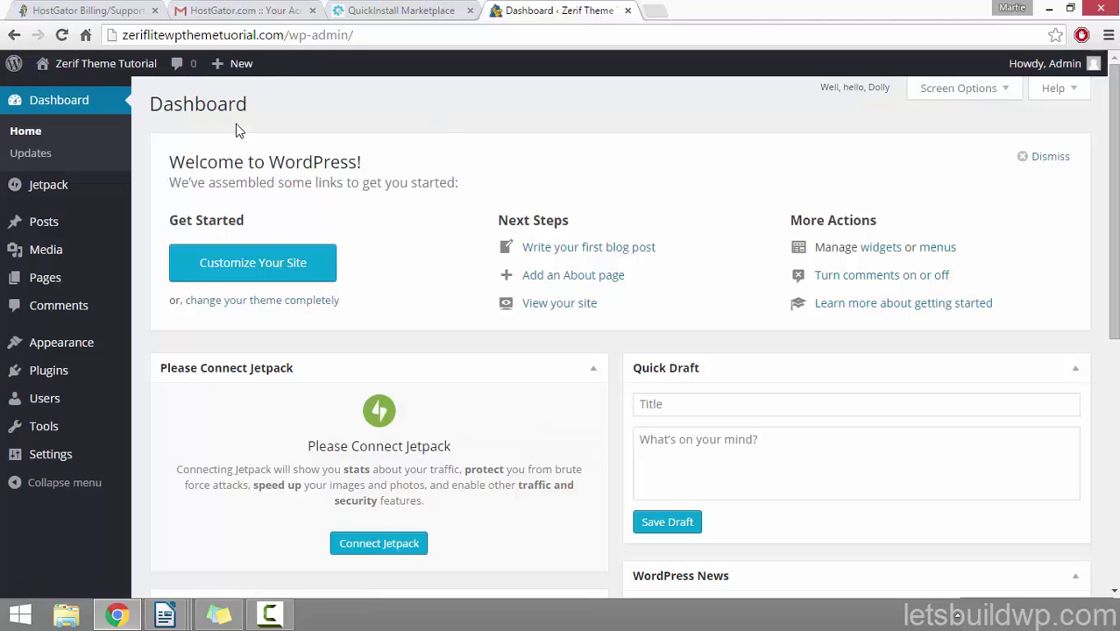
pyautogui.click(120, 72)
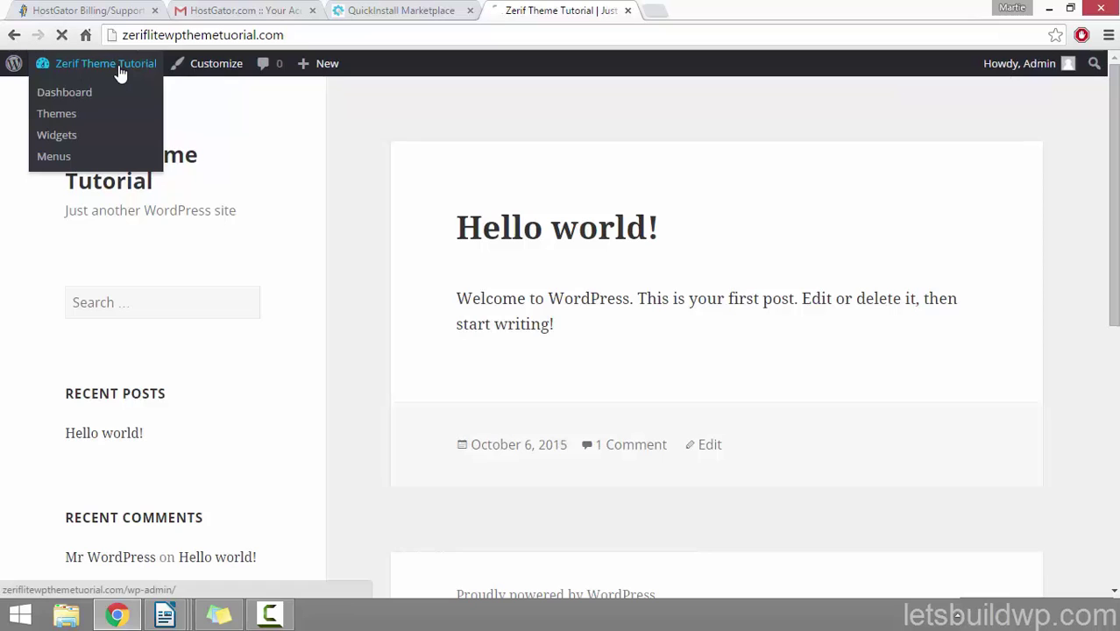
pyautogui.click(119, 72)
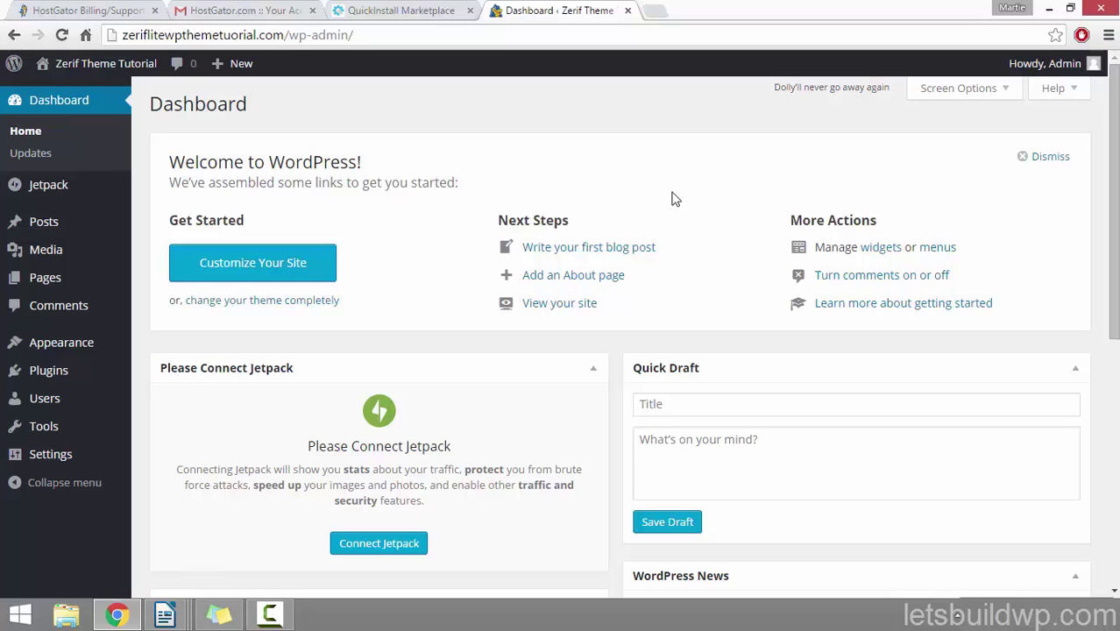
pyautogui.click(78, 349)
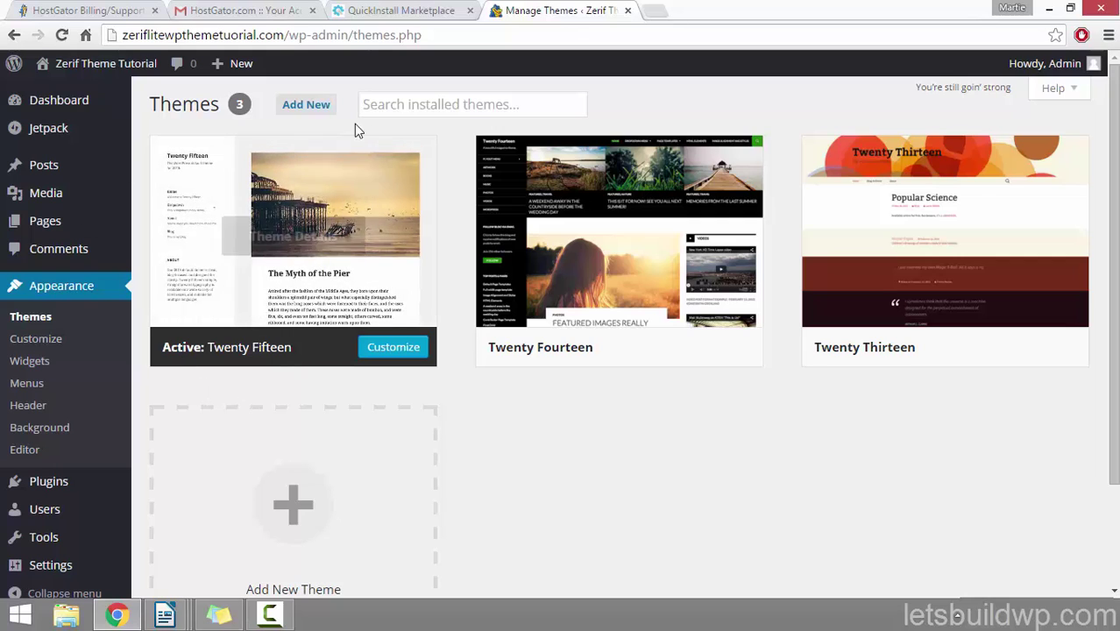
# Step: Search Add New themes for 'zerif lite', then install and activate Zerif Lite
pyautogui.click(313, 109)
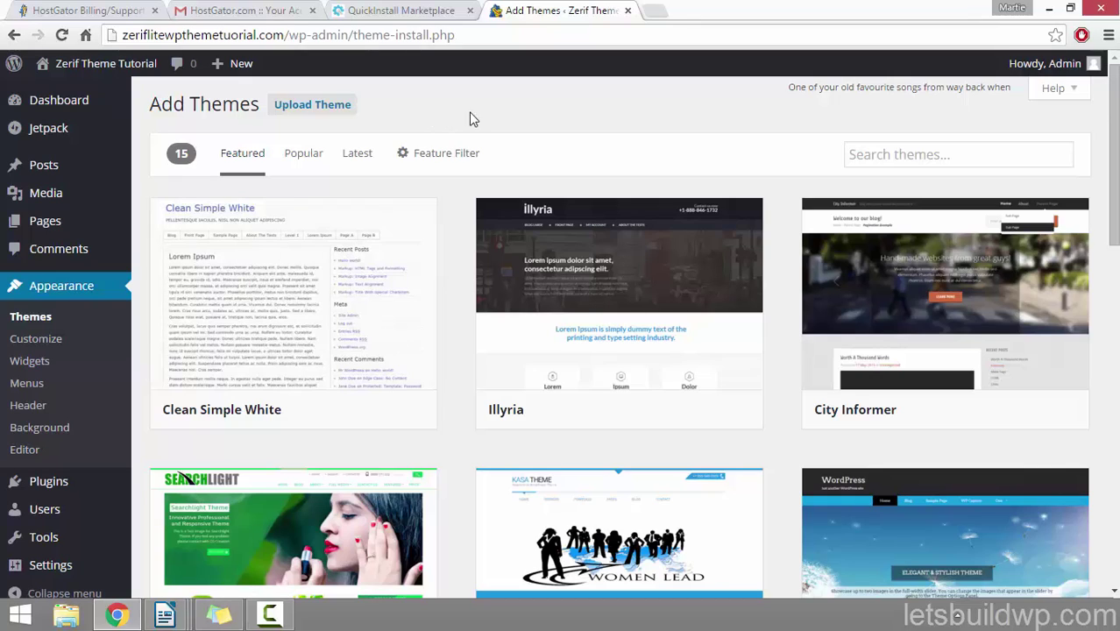
pyautogui.click(913, 154)
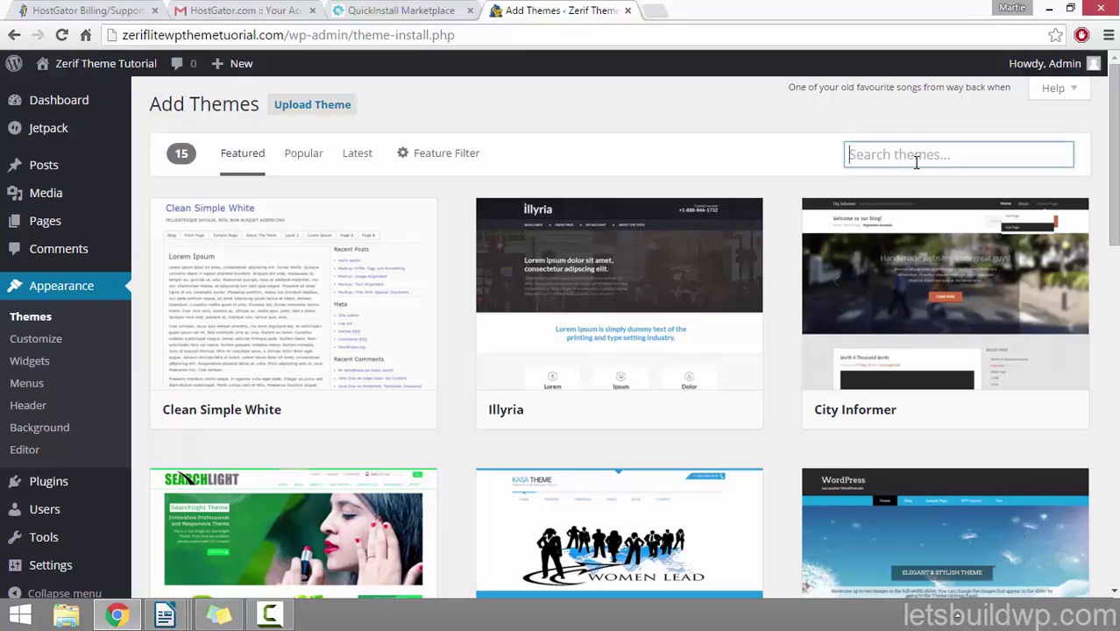
pyautogui.write('zer')
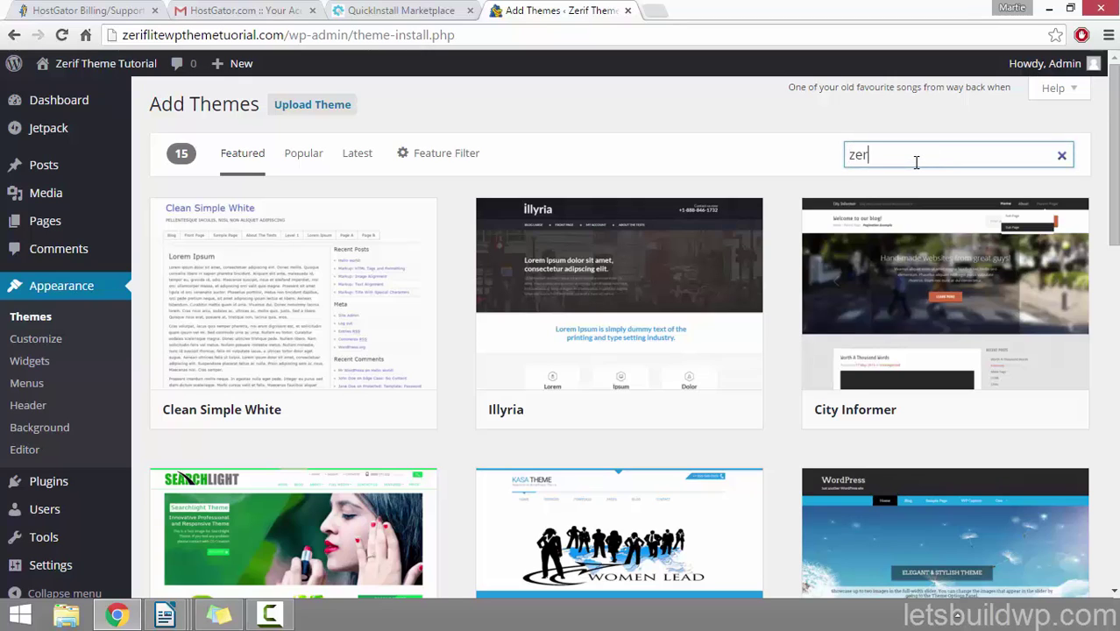
pyautogui.write('if')
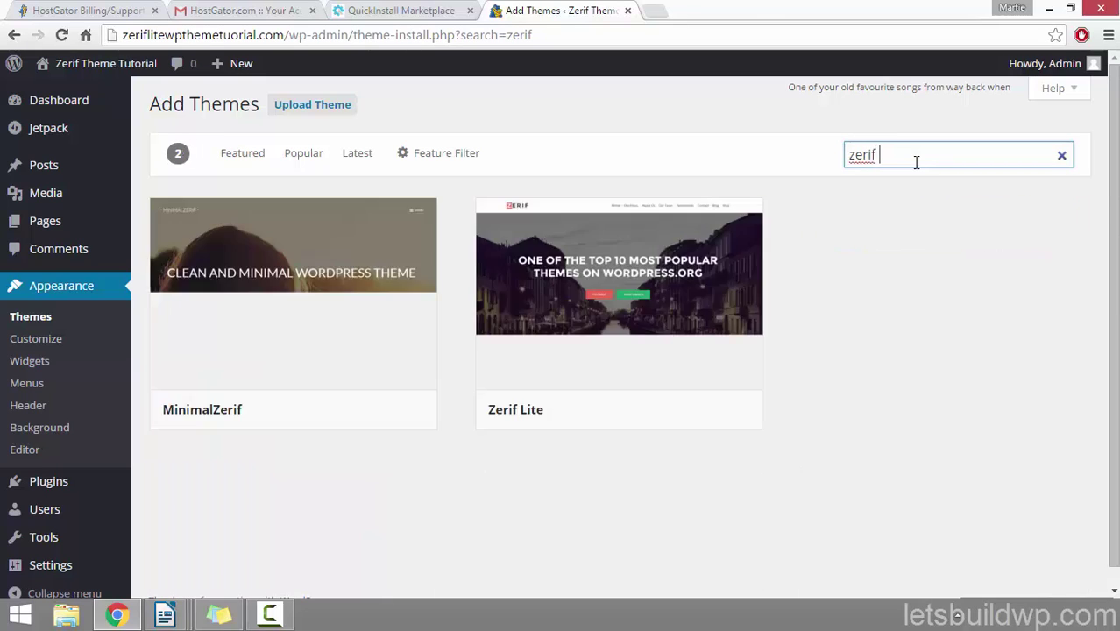
pyautogui.write(' lite')
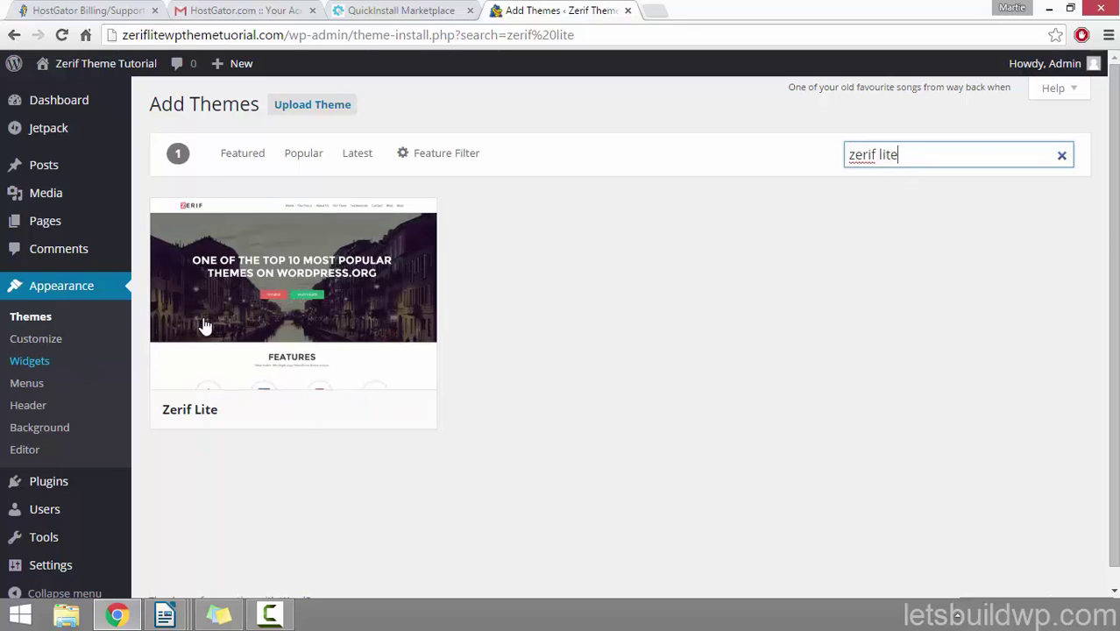
pyautogui.moveTo(263, 256)
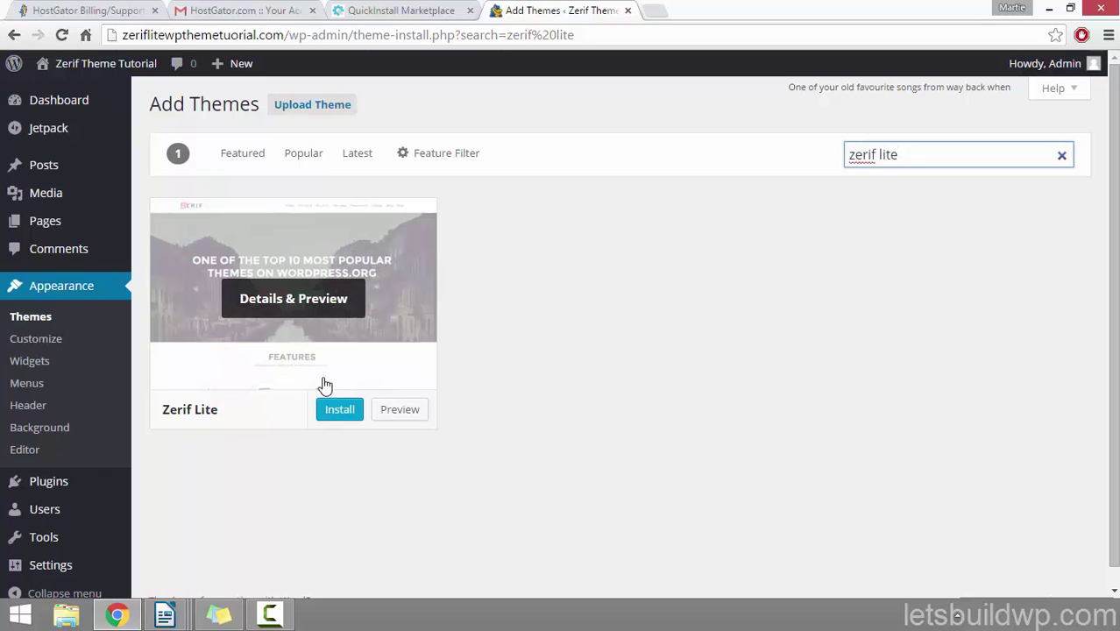
pyautogui.click(342, 418)
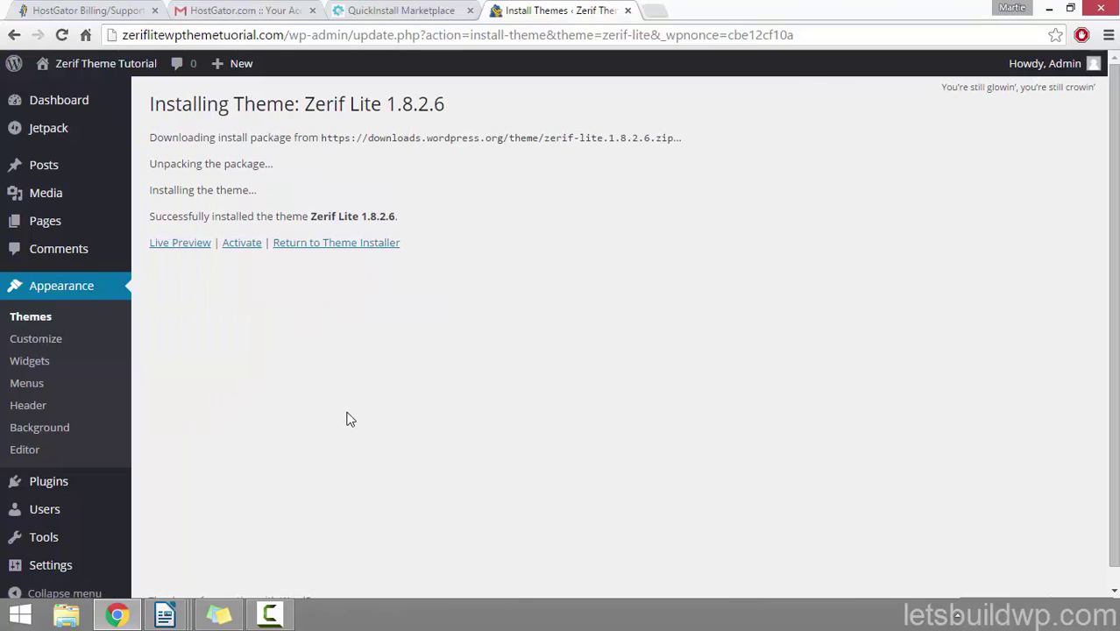
pyautogui.click(250, 244)
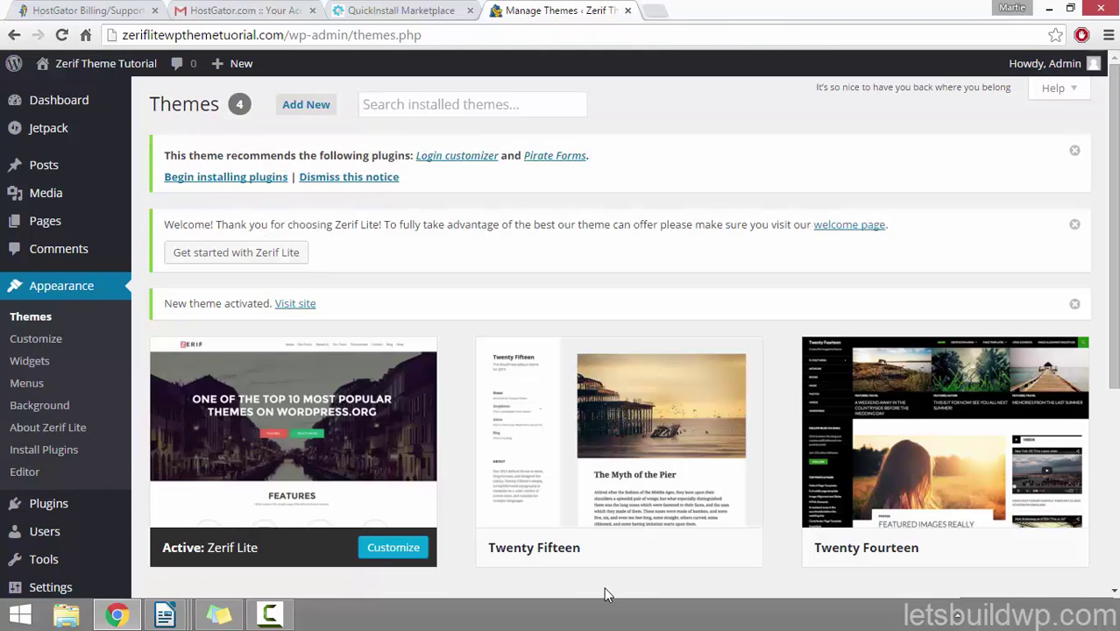
# Step: Visit the site and scroll down through the new Zerif Lite homepage sections
pyautogui.click(134, 75)
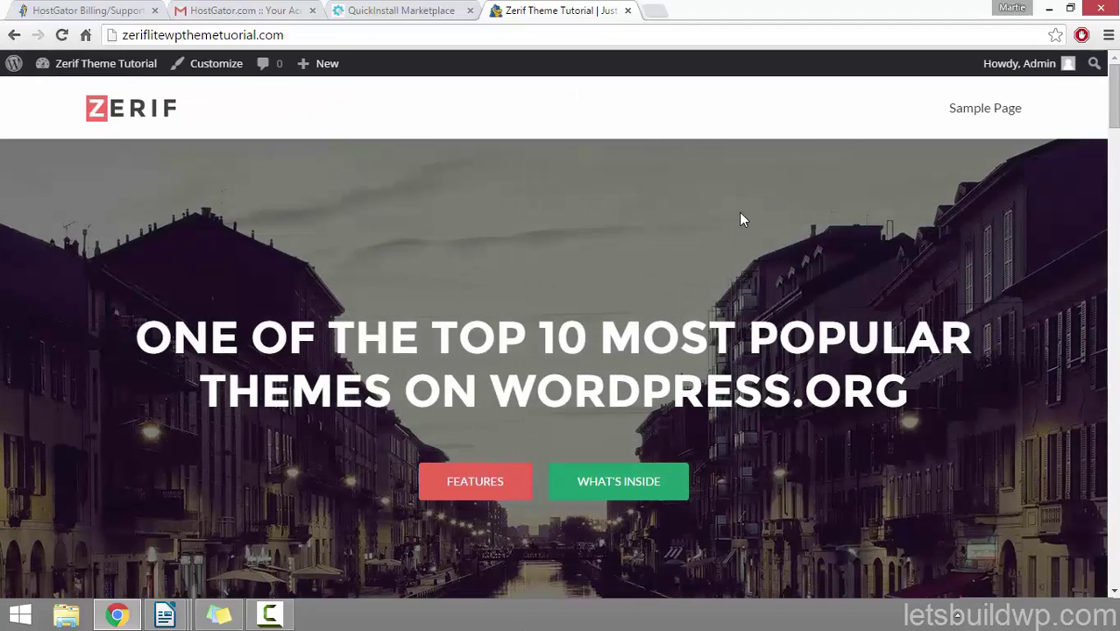
pyautogui.scroll(-4, 739, 219)
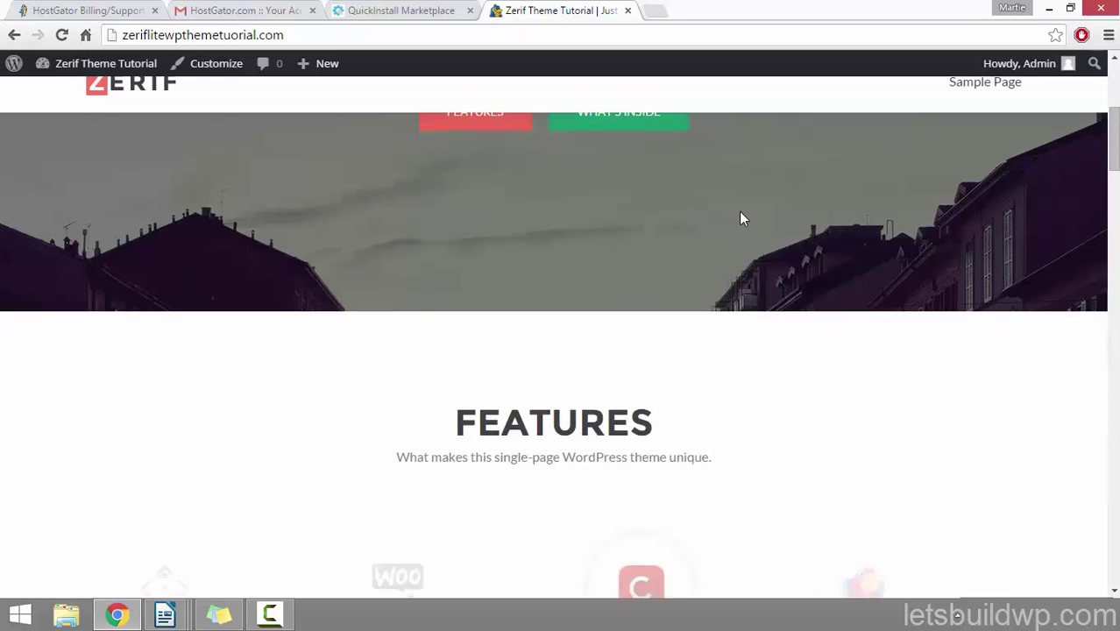
pyautogui.scroll(-6, 739, 213)
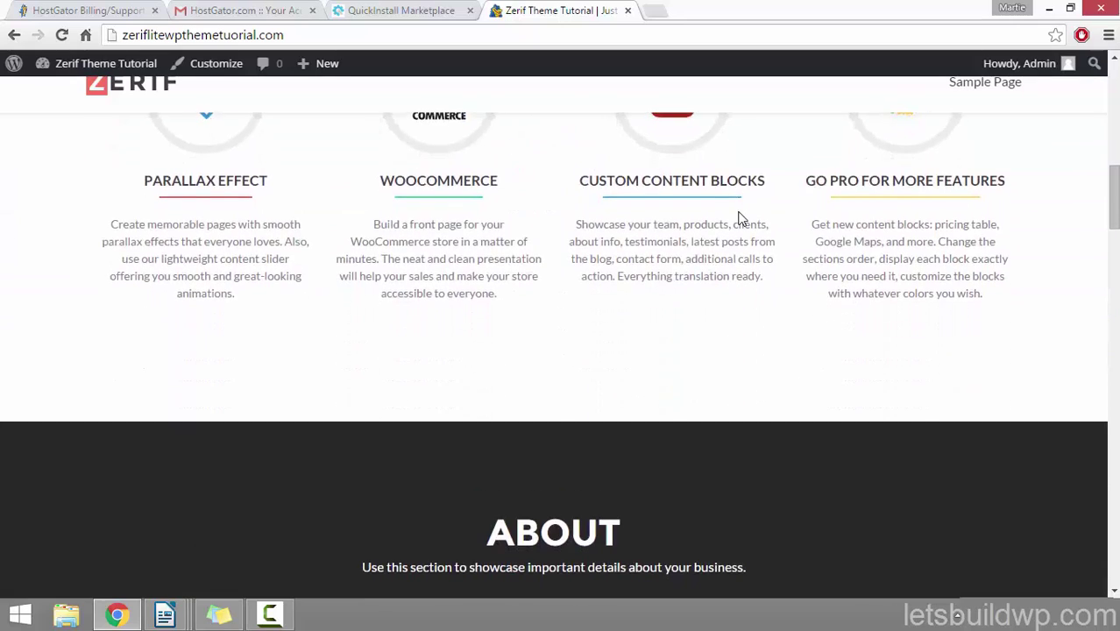
pyautogui.scroll(-7, 738, 218)
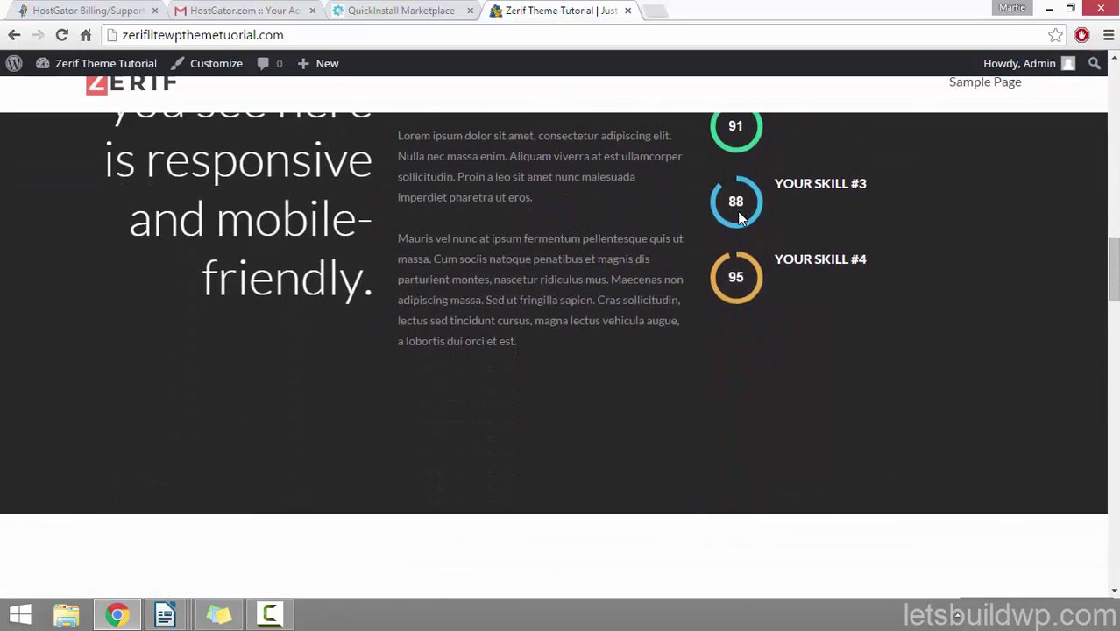
pyautogui.scroll(-6, 738, 219)
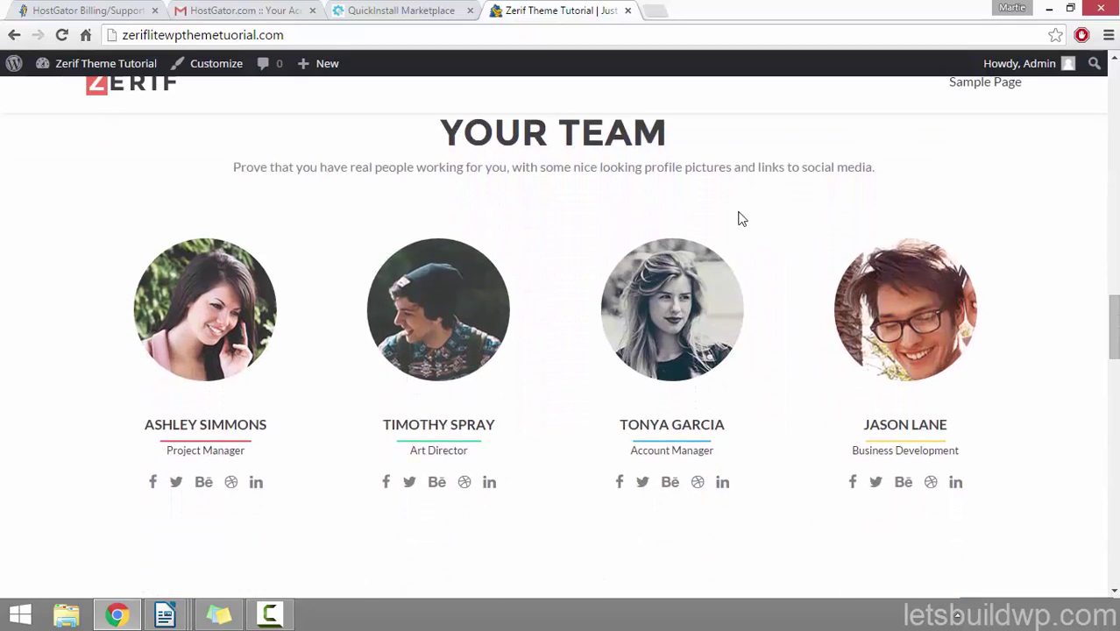
pyautogui.scroll(-5, 739, 219)
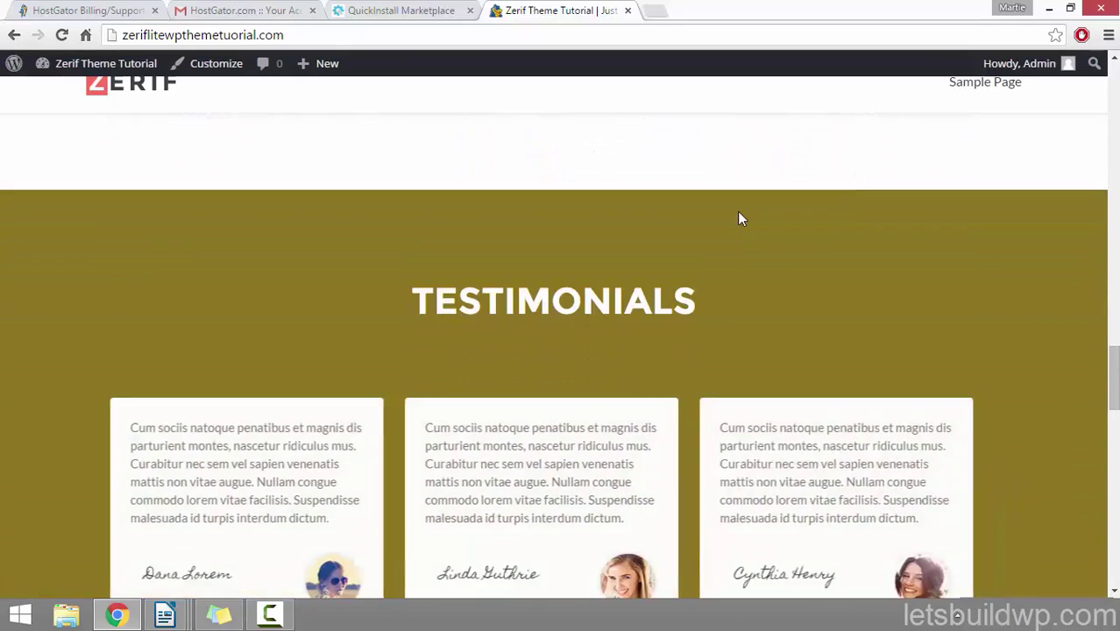
pyautogui.scroll(-7, 738, 219)
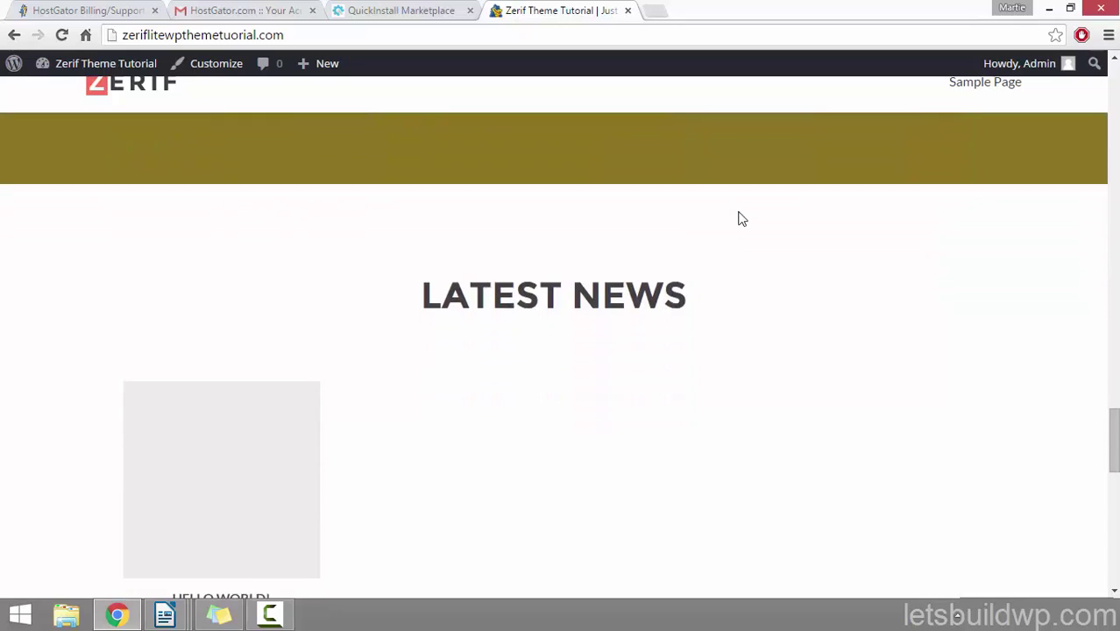
pyautogui.scroll(-5, 738, 219)
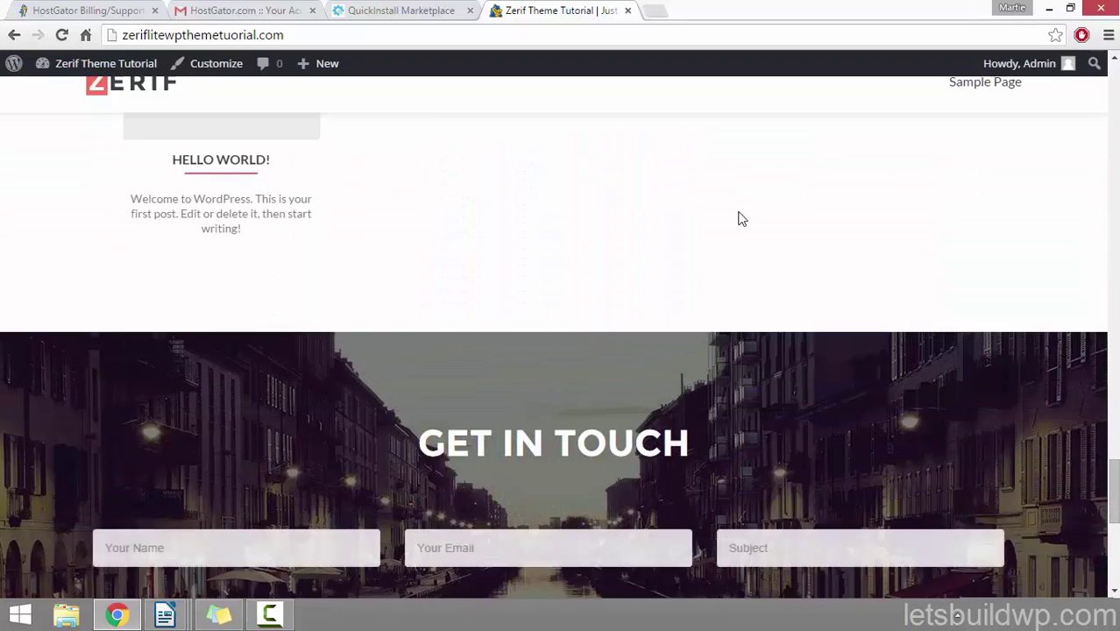
pyautogui.scroll(-6, 739, 219)
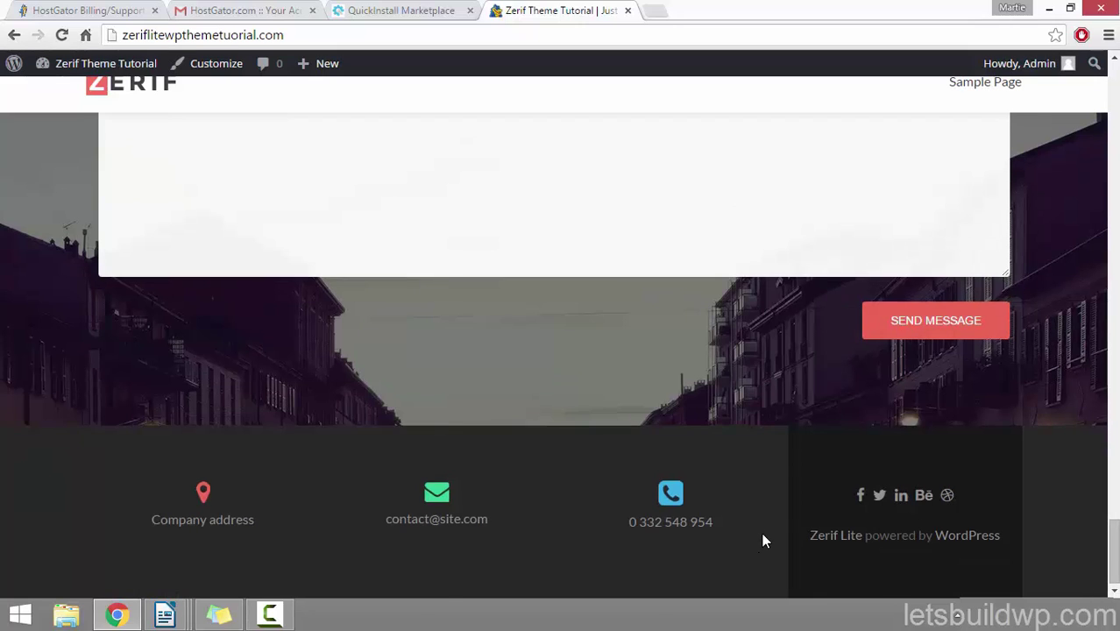
# Step: Scroll back up, open the Hello world! post, then go to the Sample Page
pyautogui.scroll(9, 762, 536)
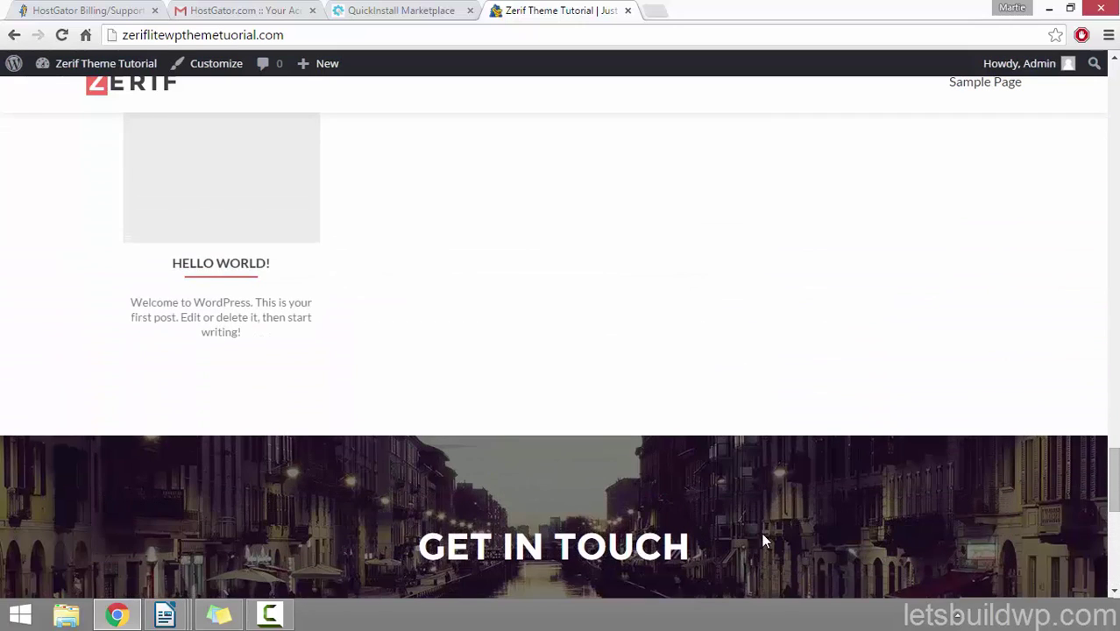
pyautogui.scroll(2, 762, 536)
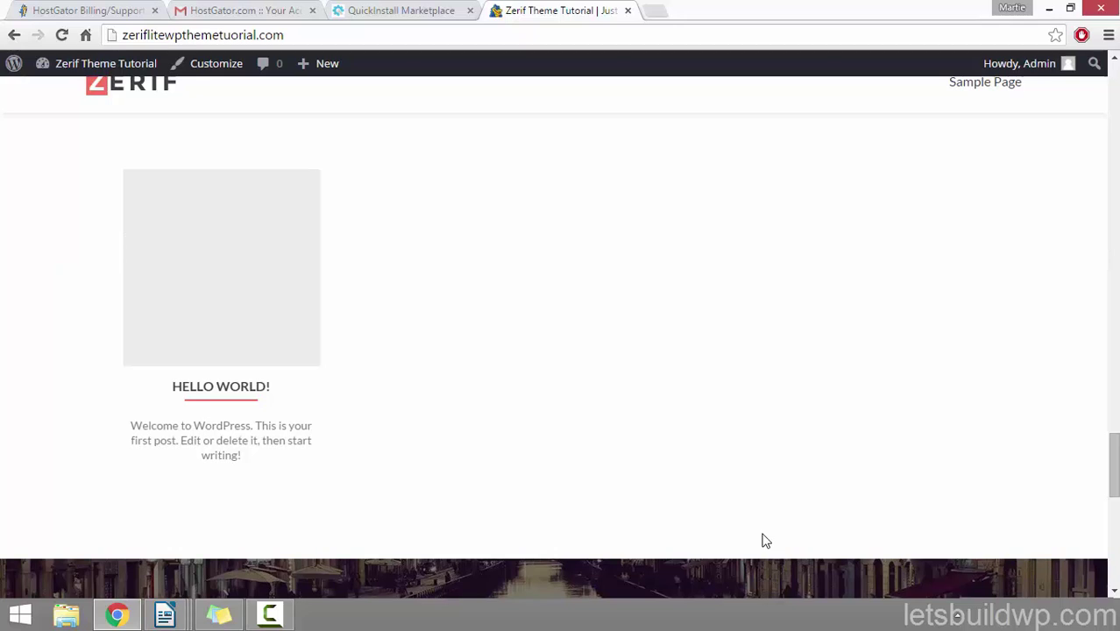
pyautogui.click(232, 393)
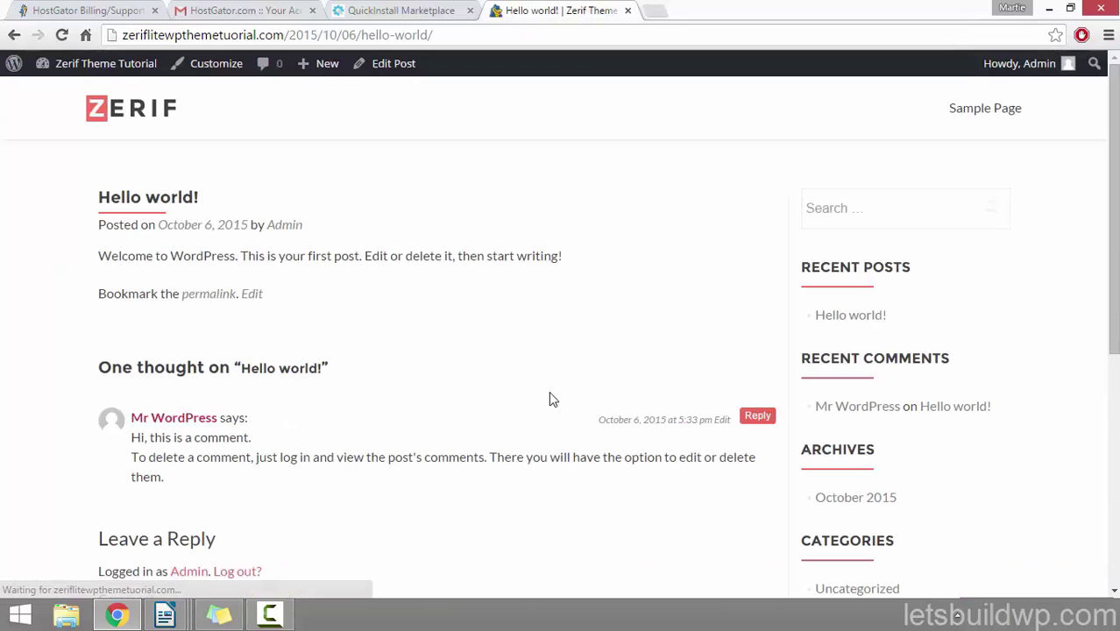
pyautogui.click(989, 115)
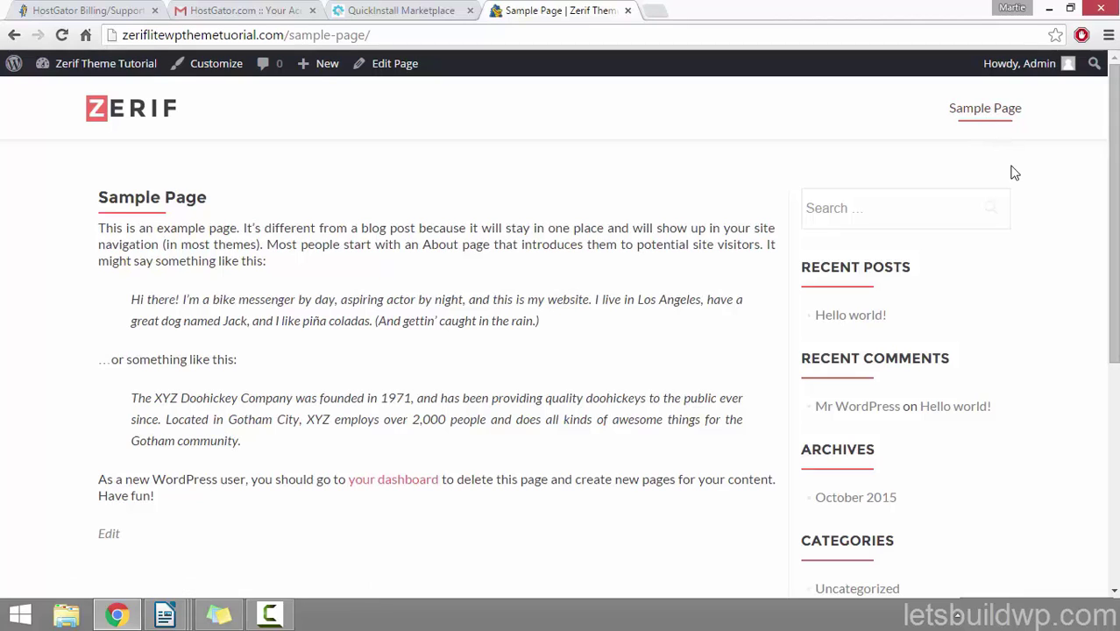
# Step: Trash the default Hello world! post from the Posts list
pyautogui.click(127, 67)
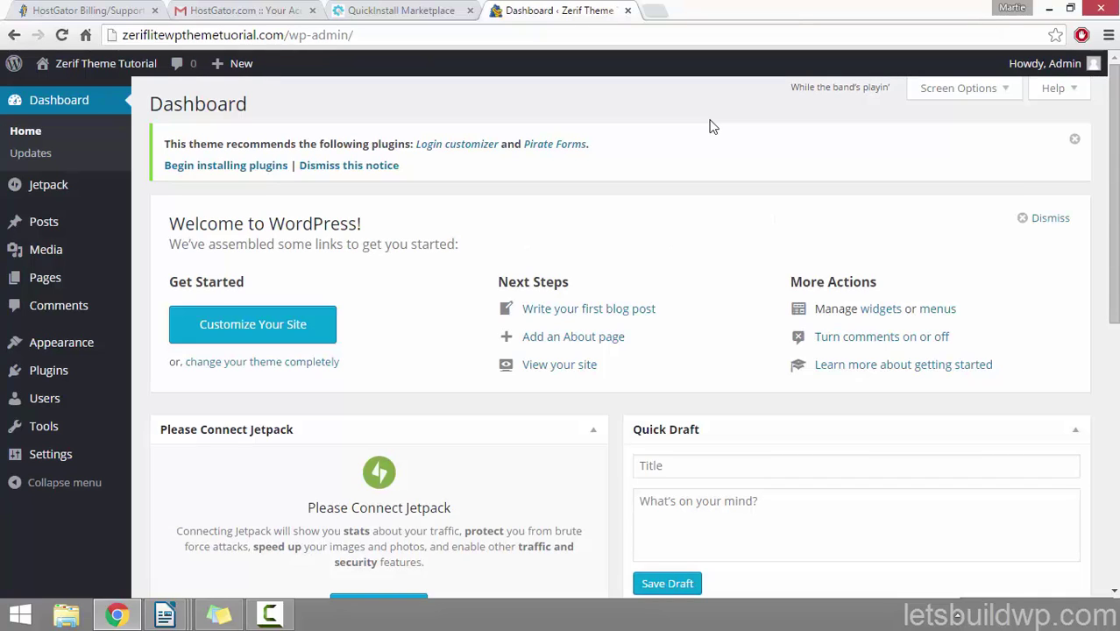
pyautogui.click(58, 225)
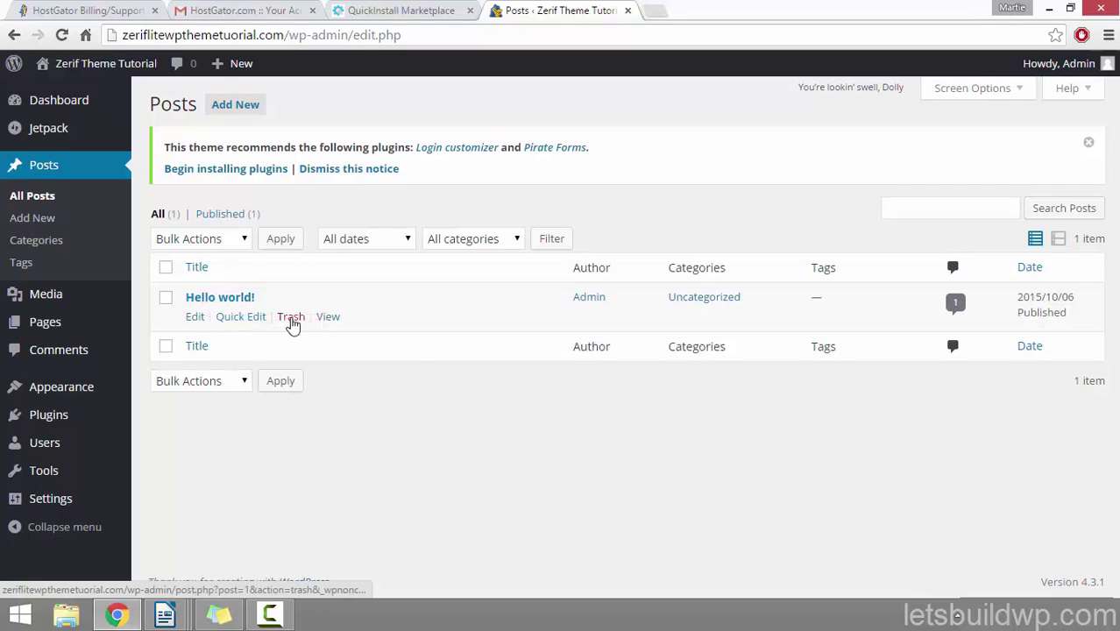
pyautogui.click(291, 318)
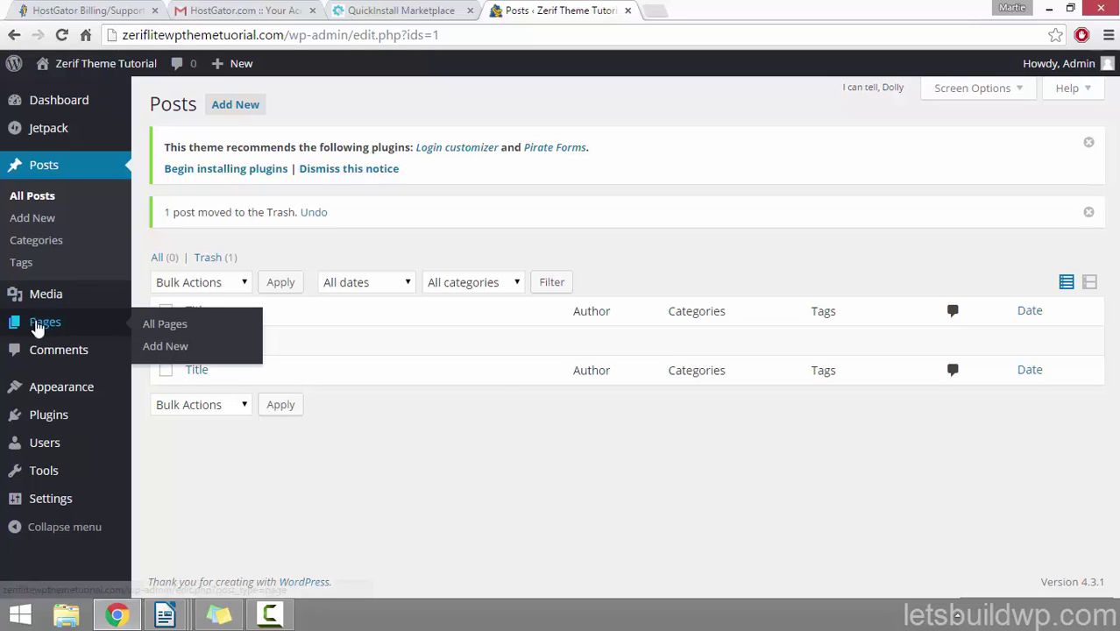
# Step: Trash the Sample Page from the Pages list and view the front page
pyautogui.click(53, 323)
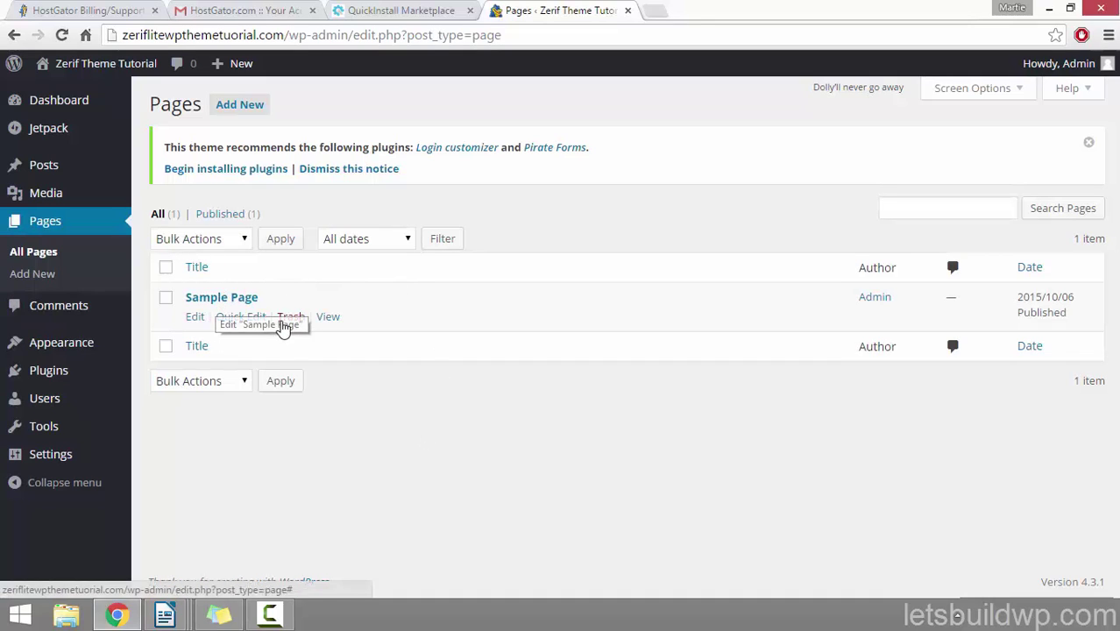
pyautogui.click(293, 318)
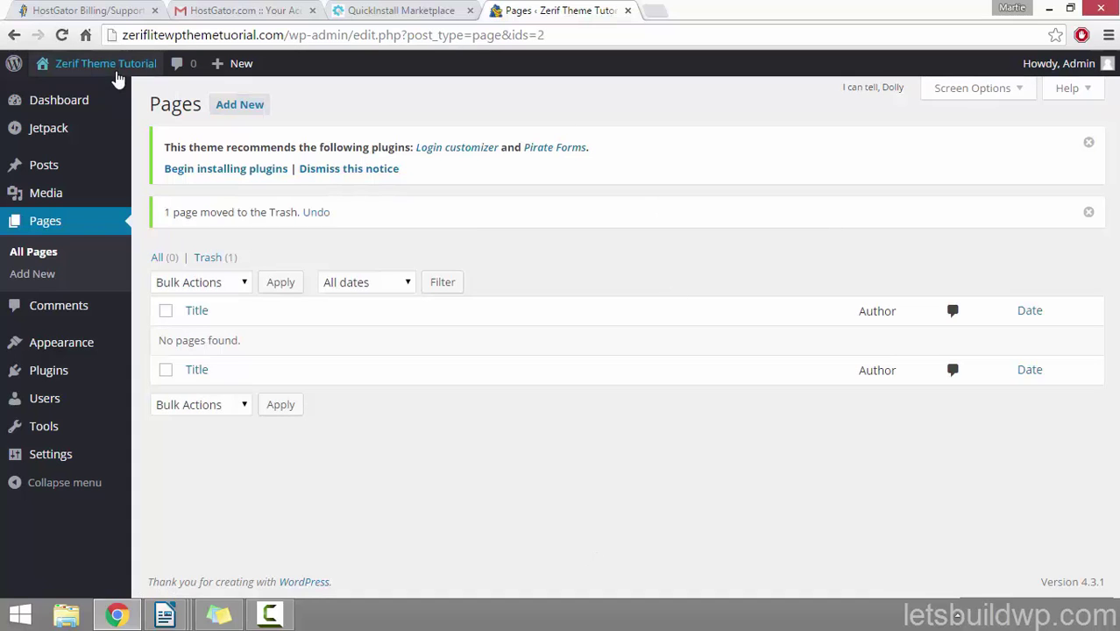
pyautogui.click(114, 68)
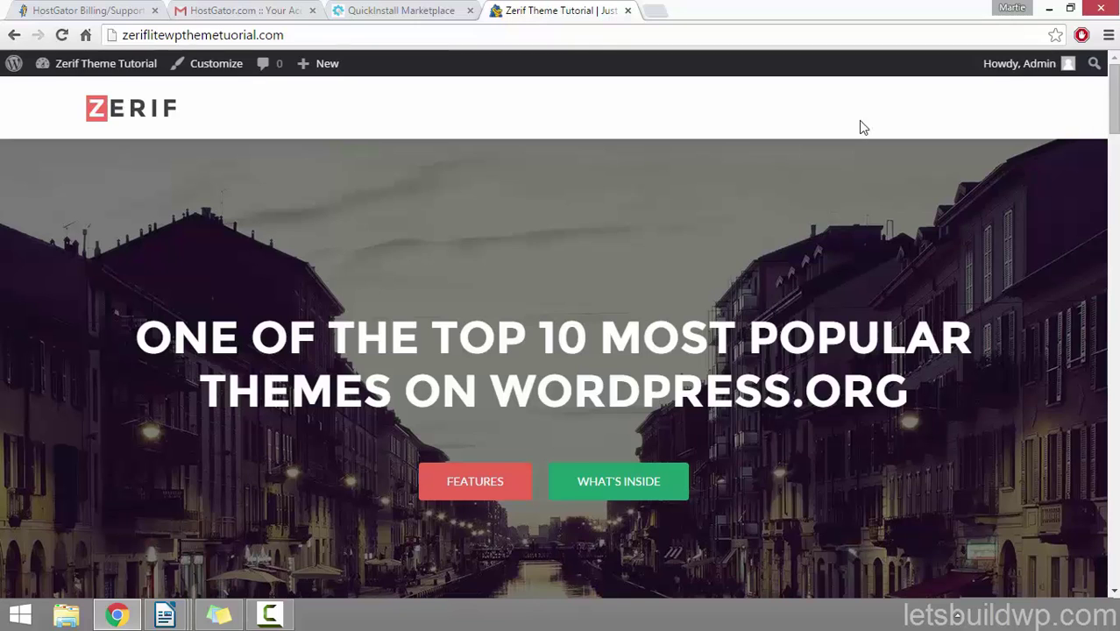
# Step: Scroll the homepage back to its top hero and bring the checklist sticky note forward
pyautogui.moveTo(1113, 97); pyautogui.dragTo(1095, 473)
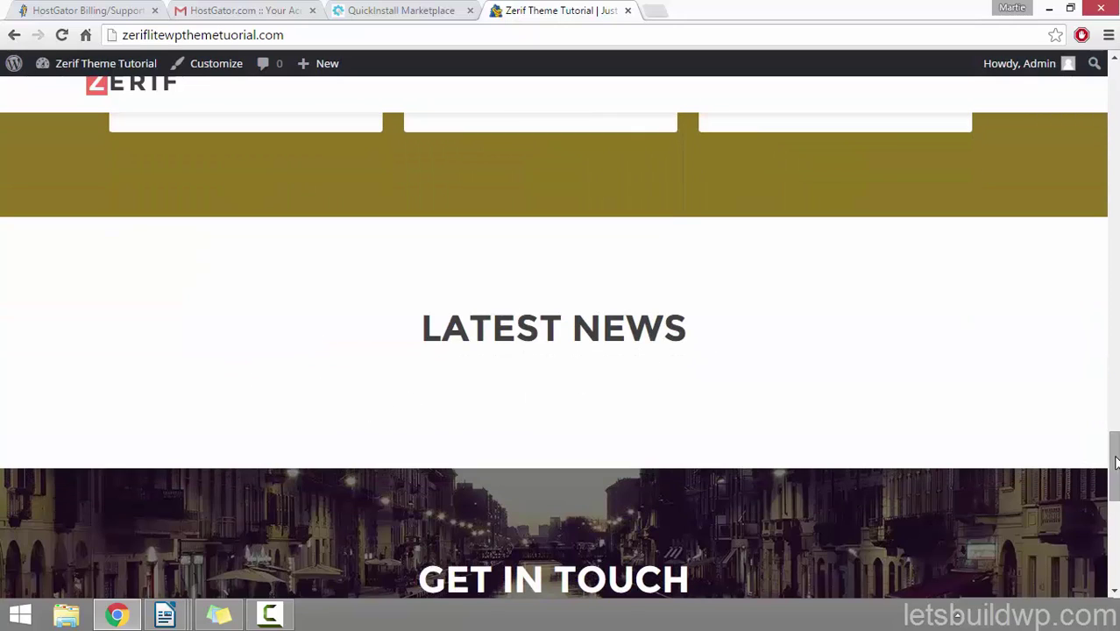
pyautogui.moveTo(1115, 463); pyautogui.dragTo(1101, 86)
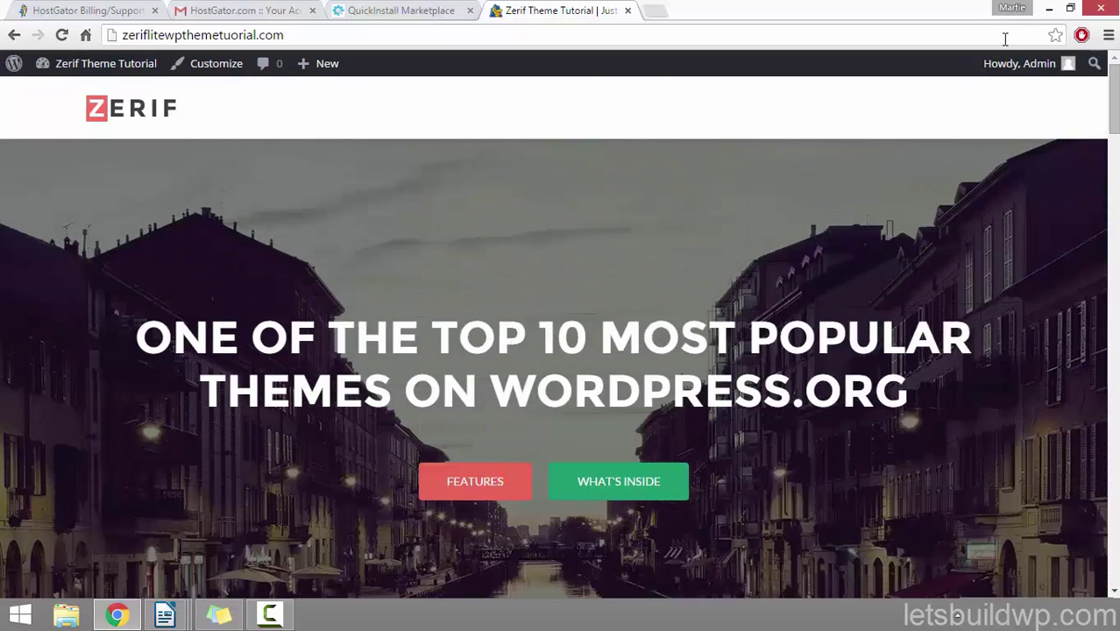
pyautogui.click(224, 624)
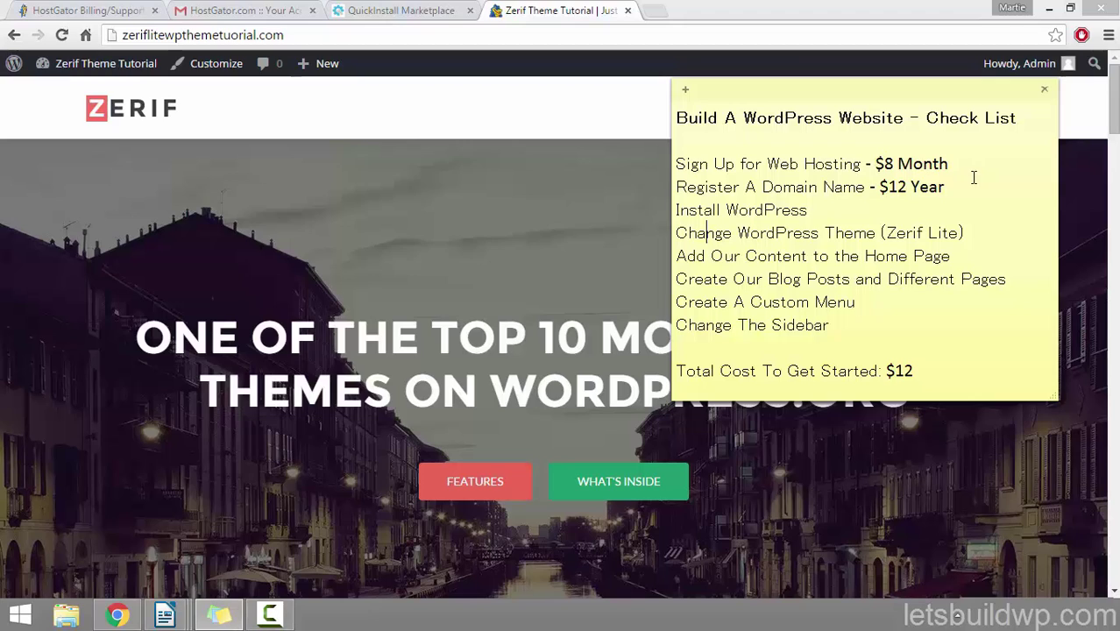
pyautogui.moveTo(973, 178); pyautogui.dragTo(664, 160)
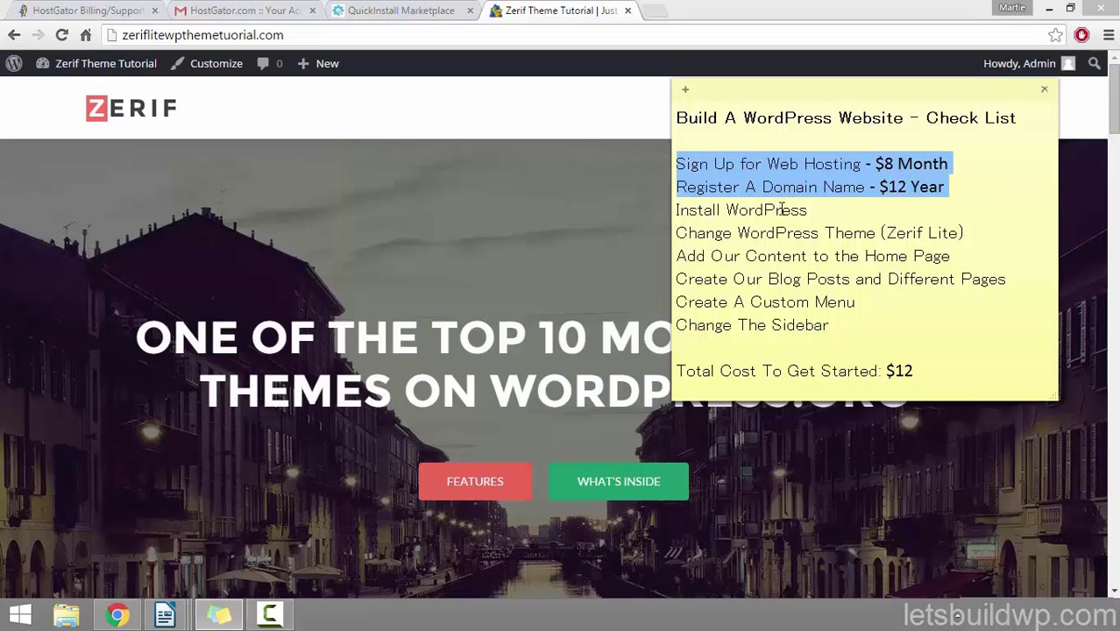
pyautogui.moveTo(808, 210); pyautogui.dragTo(669, 210)
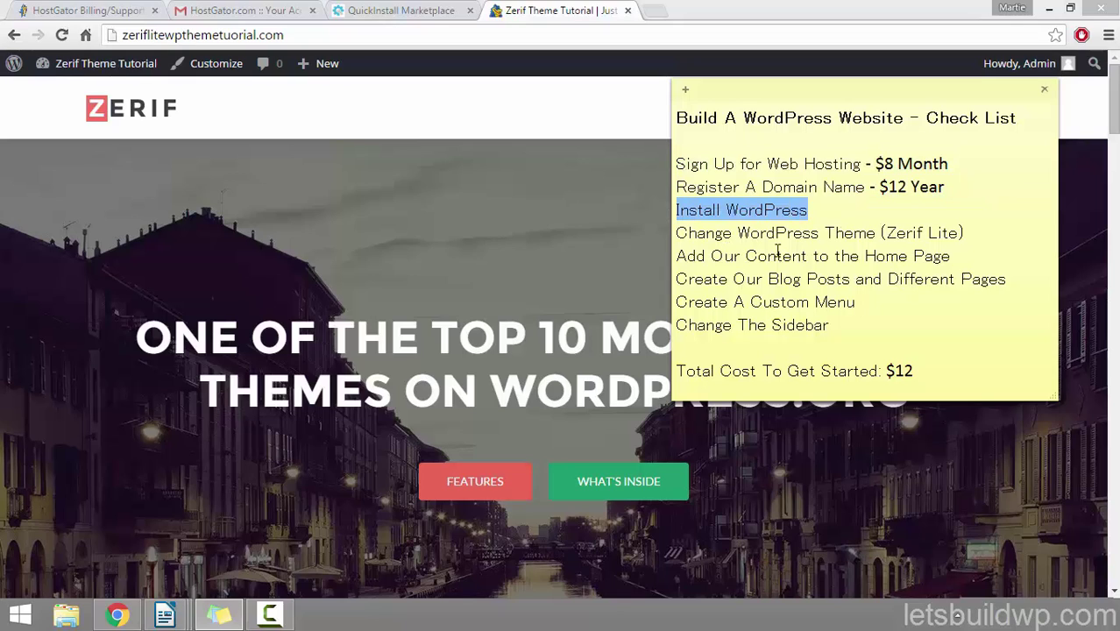
pyautogui.moveTo(965, 232); pyautogui.dragTo(676, 235)
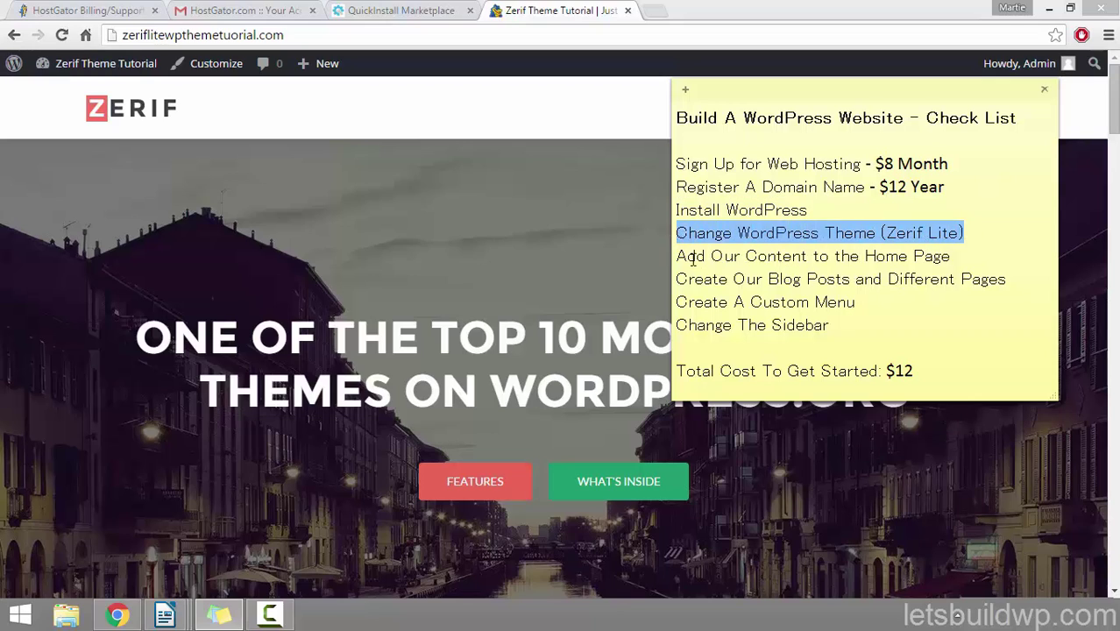
pyautogui.moveTo(956, 258); pyautogui.dragTo(644, 261)
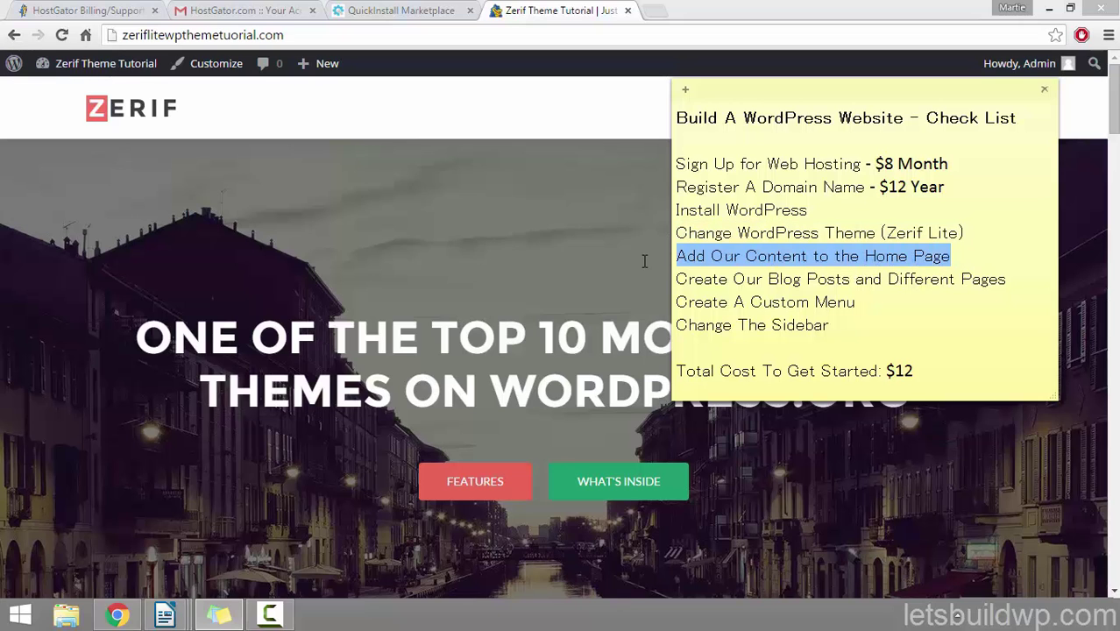
# Step: Scroll through the Zerif homepage sections and back, then launch the Customizer from the admin bar
pyautogui.click(558, 128)
pyautogui.scroll(-5, 555, 140)
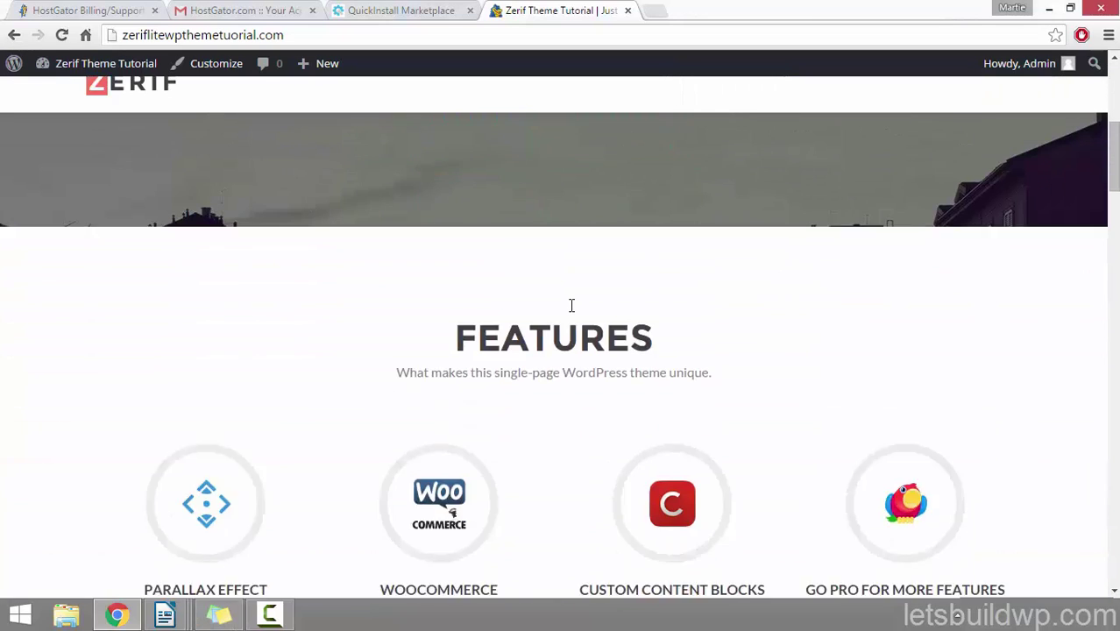
pyautogui.scroll(-6, 460, 325)
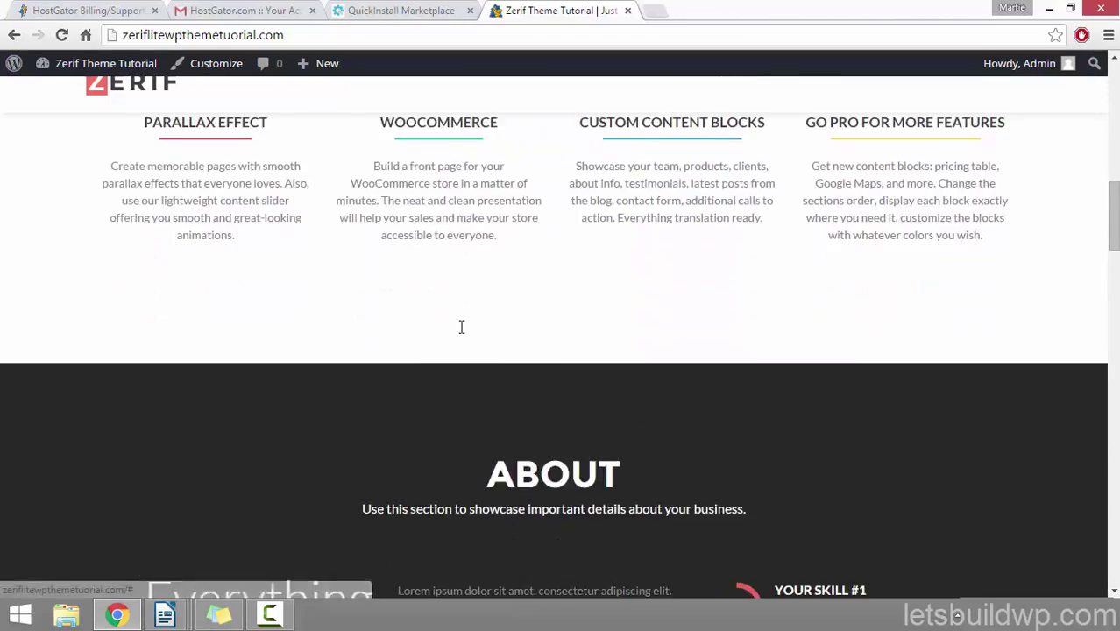
pyautogui.scroll(-5, 604, 196)
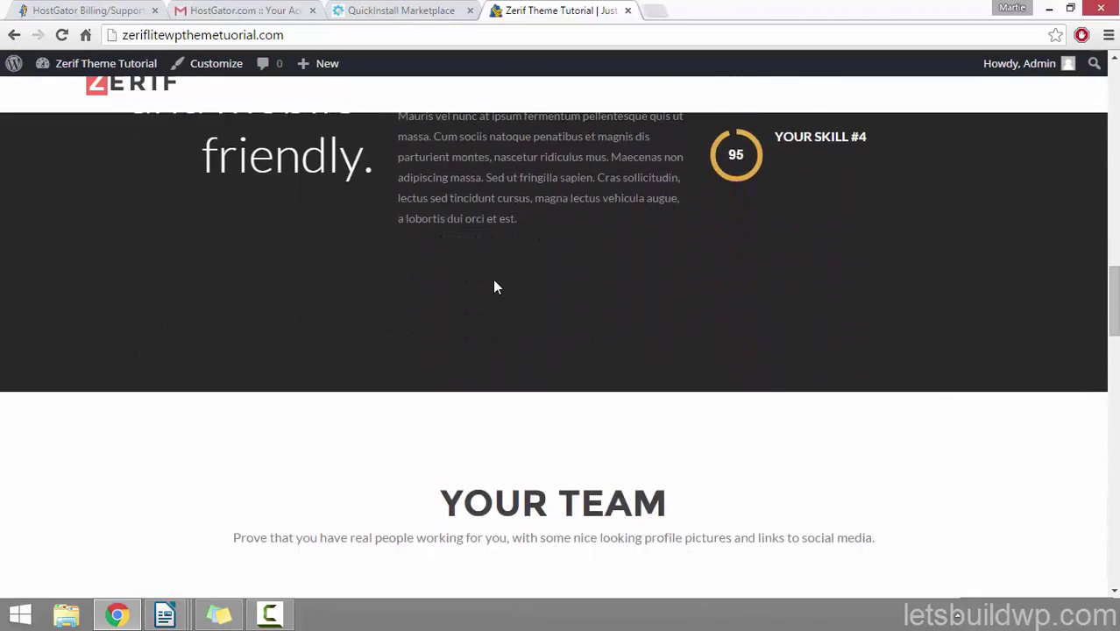
pyautogui.scroll(-4, 495, 282)
pyautogui.scroll(8, 624, 309)
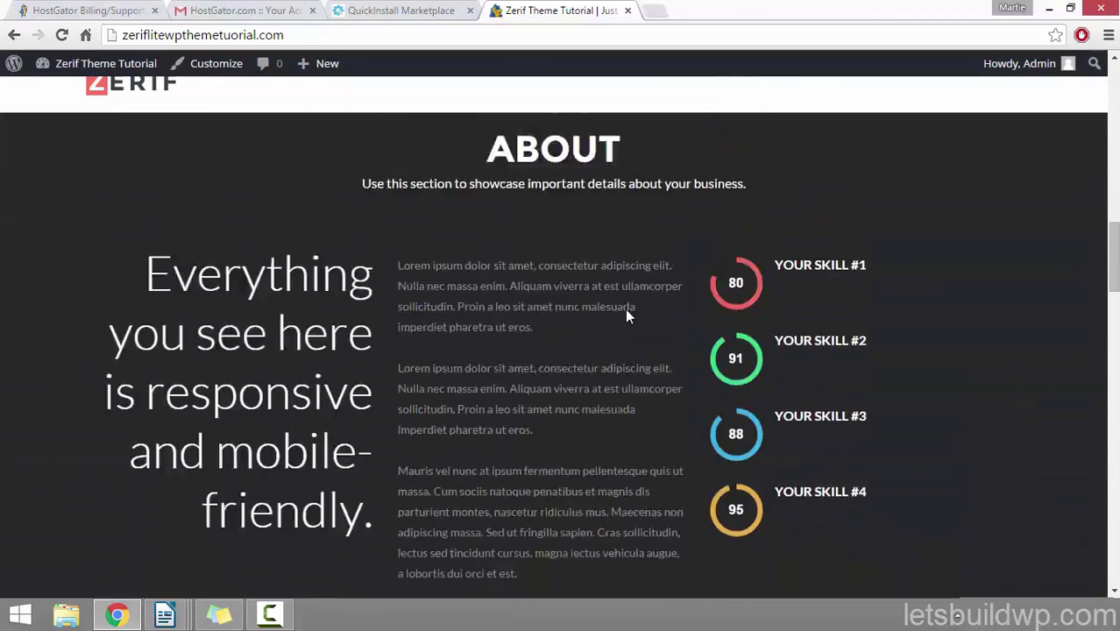
pyautogui.scroll(8, 626, 315)
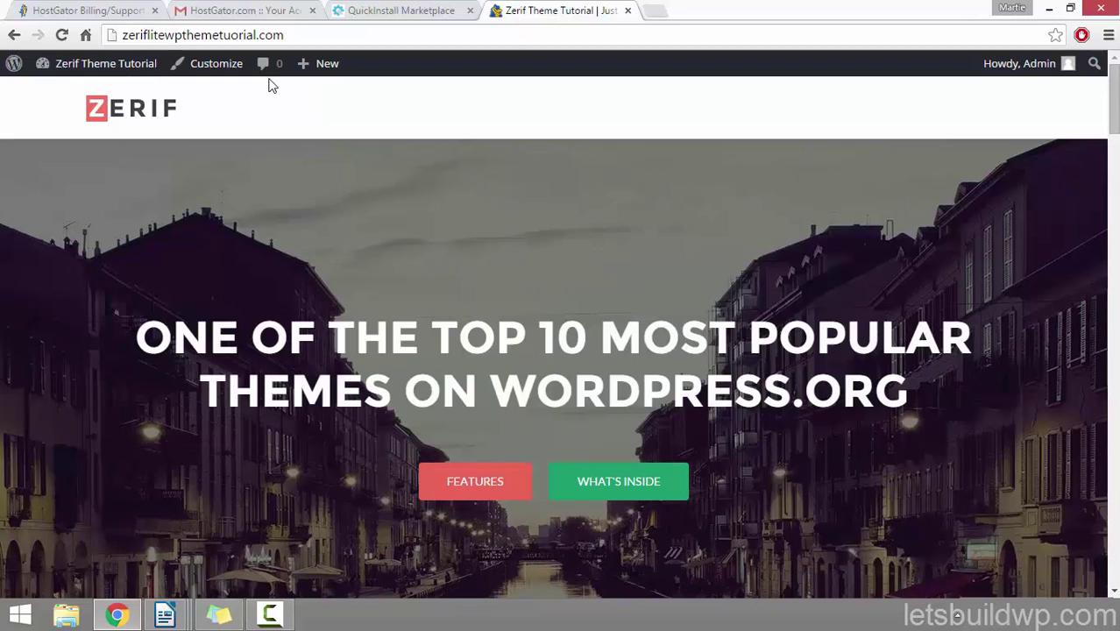
pyautogui.click(224, 70)
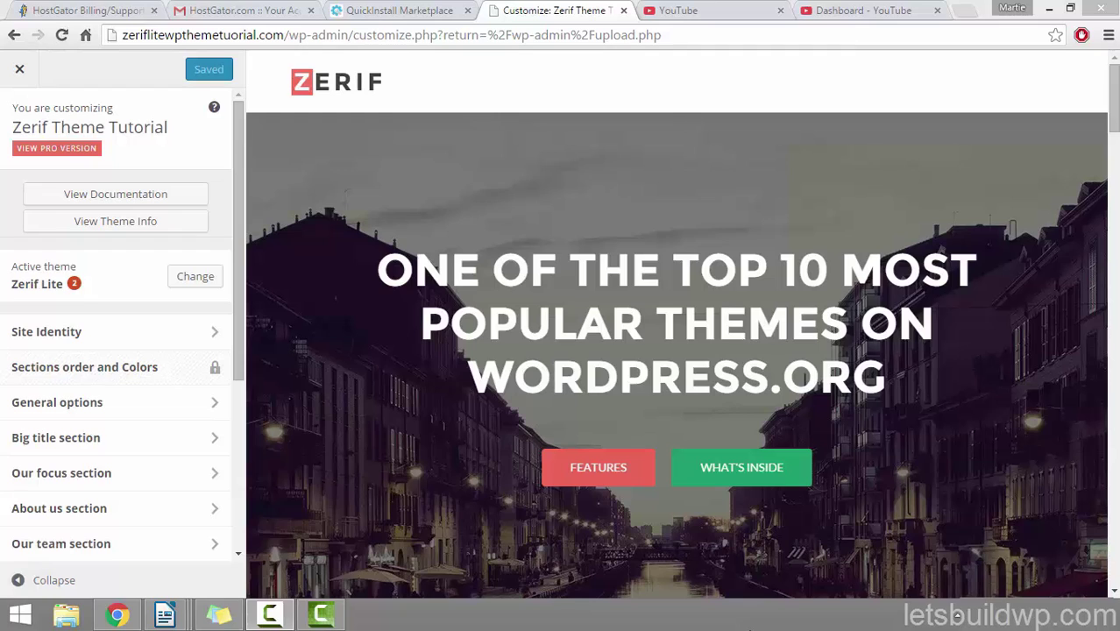
# Step: In Site Identity, upload 'zerif theme logo example' and choose it as the site logo
pyautogui.click(122, 342)
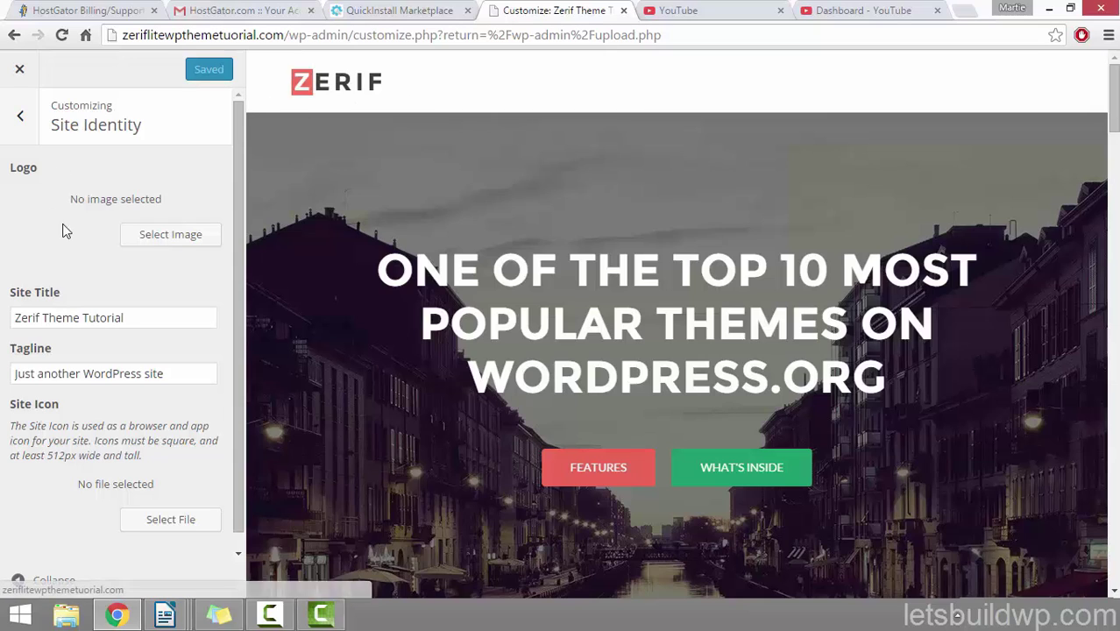
pyautogui.click(164, 237)
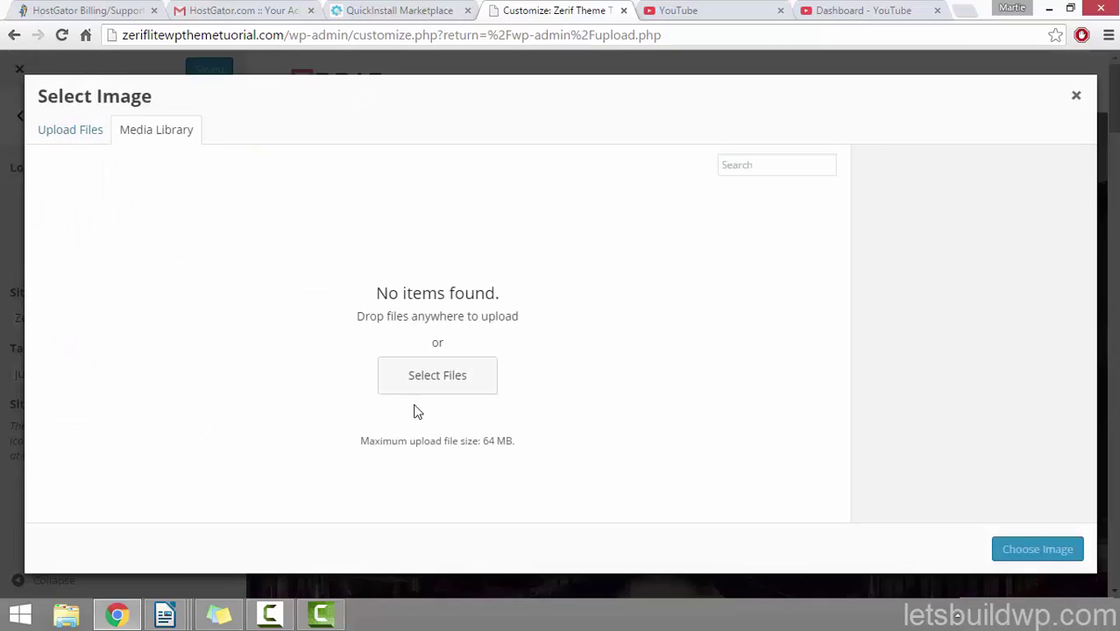
pyautogui.click(434, 376)
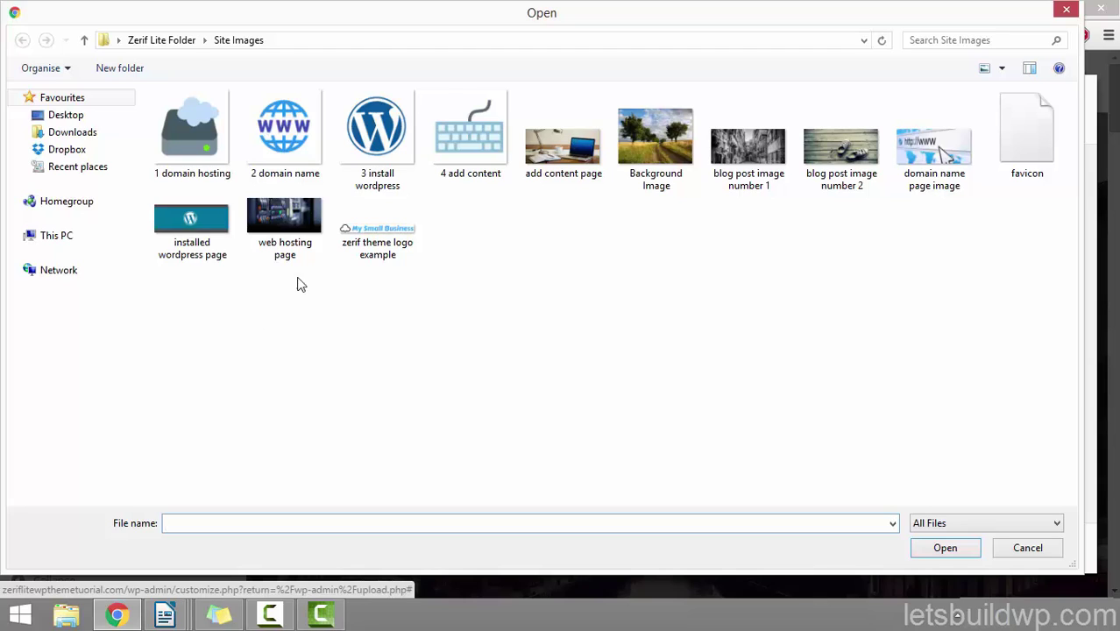
pyautogui.click(368, 253)
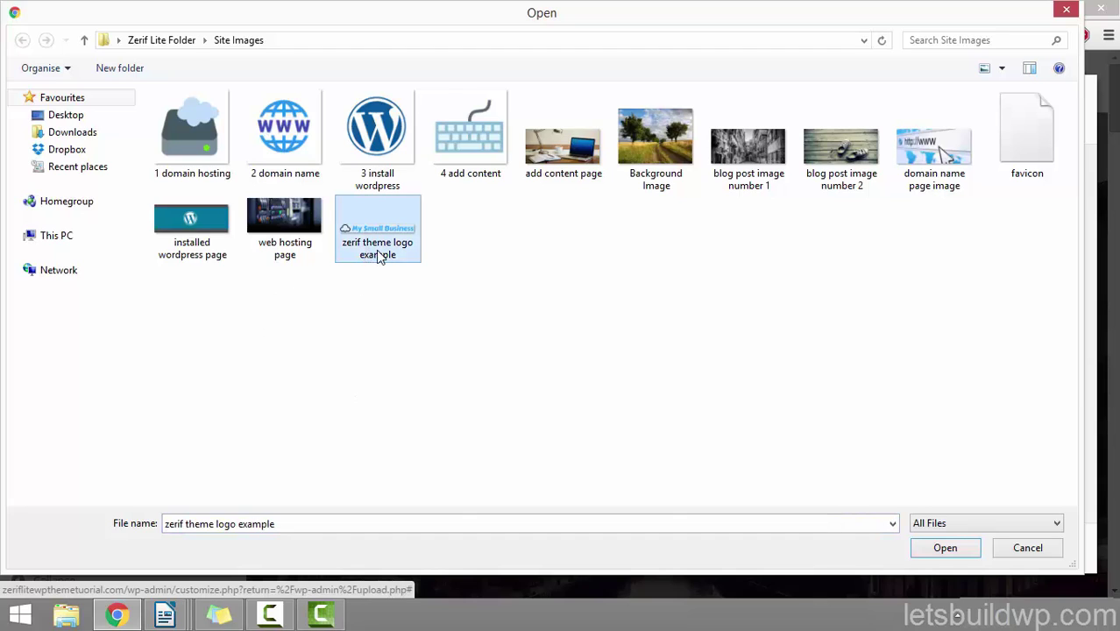
pyautogui.click(964, 552)
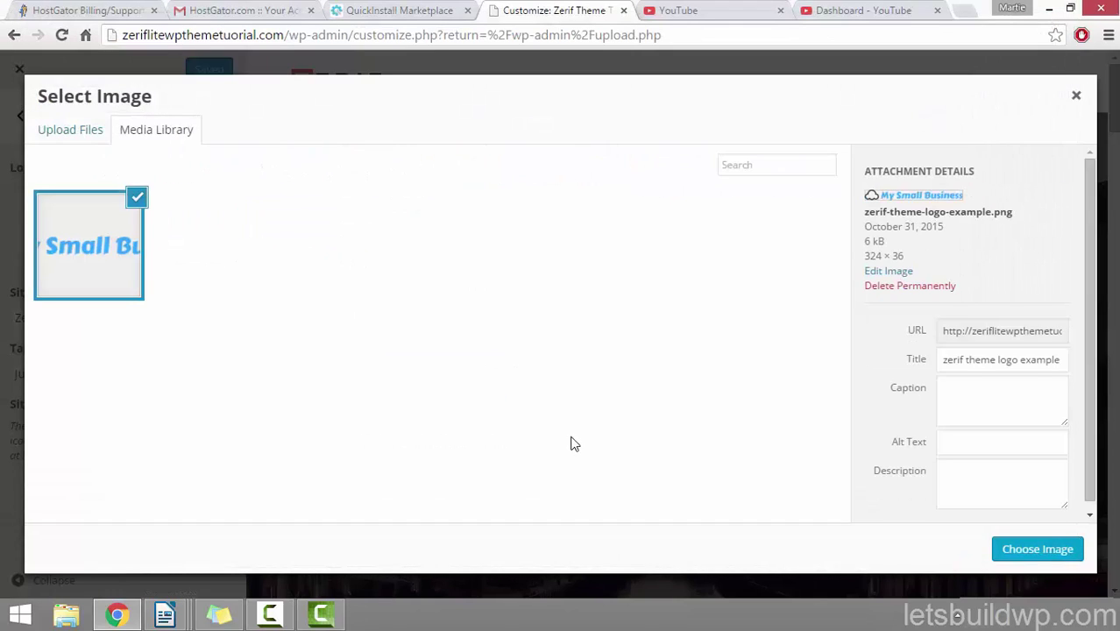
pyautogui.moveTo(953, 365); pyautogui.dragTo(1031, 362)
pyautogui.click(980, 450)
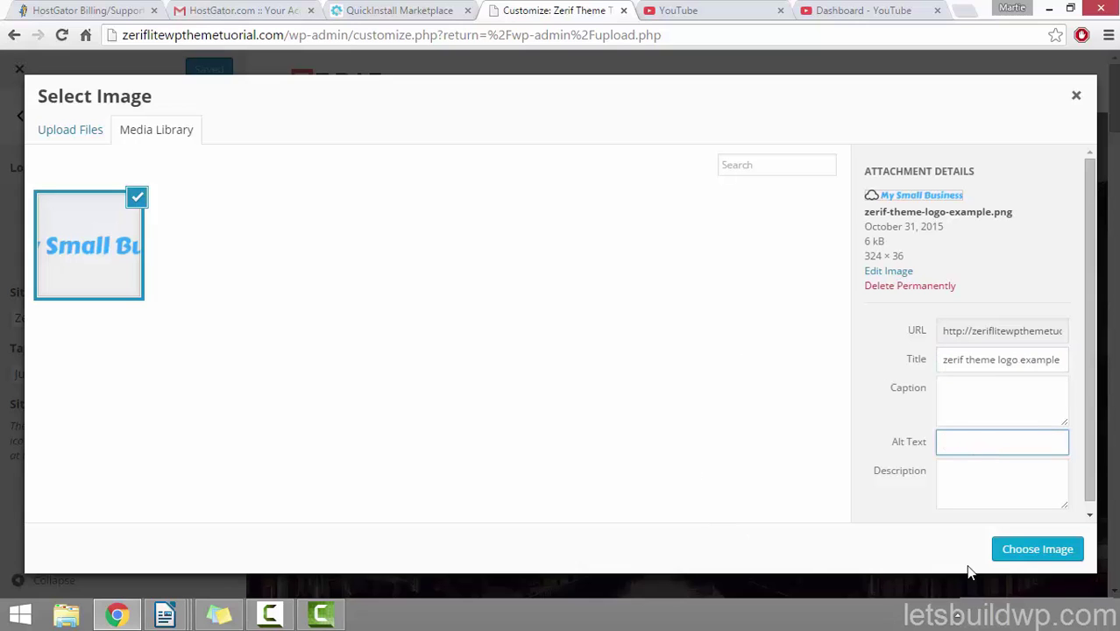
pyautogui.click(1030, 549)
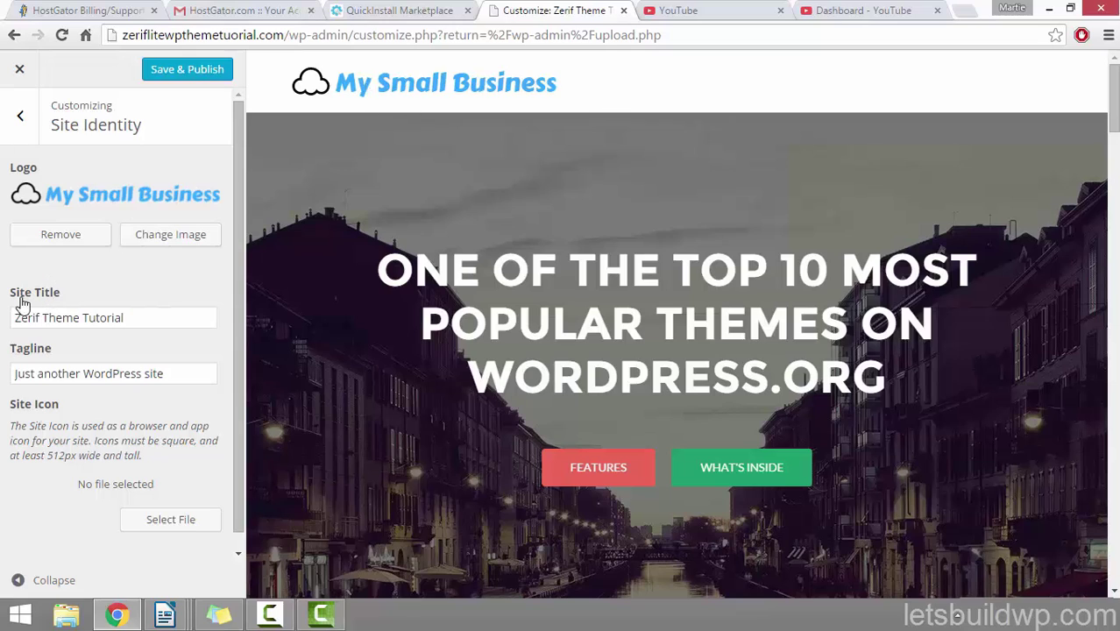
# Step: Overwrite the tagline 'Just another WordPress site' with 'A Step by Step WordPress Tutorial'
pyautogui.moveTo(146, 318); pyautogui.dragTo(3, 317)
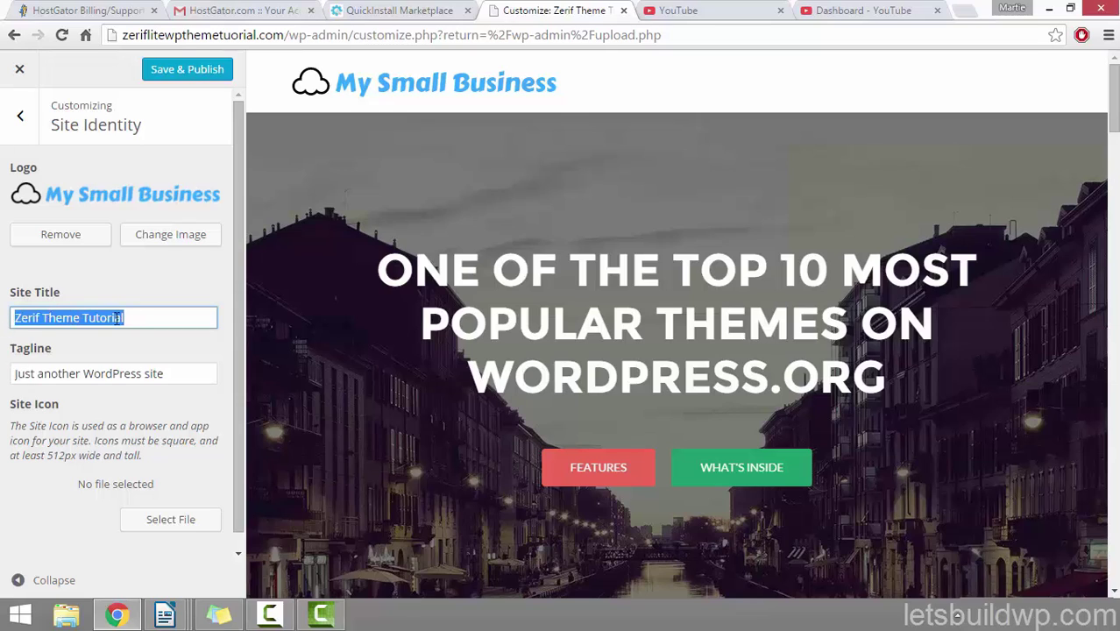
pyautogui.moveTo(193, 373); pyautogui.dragTo(2, 374)
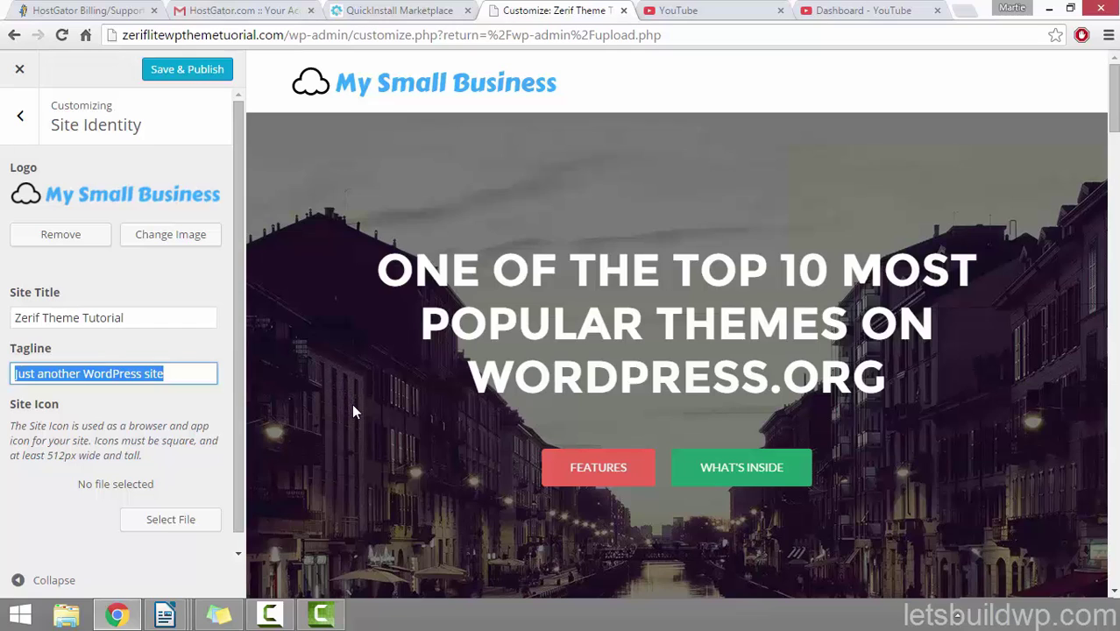
pyautogui.click(172, 375)
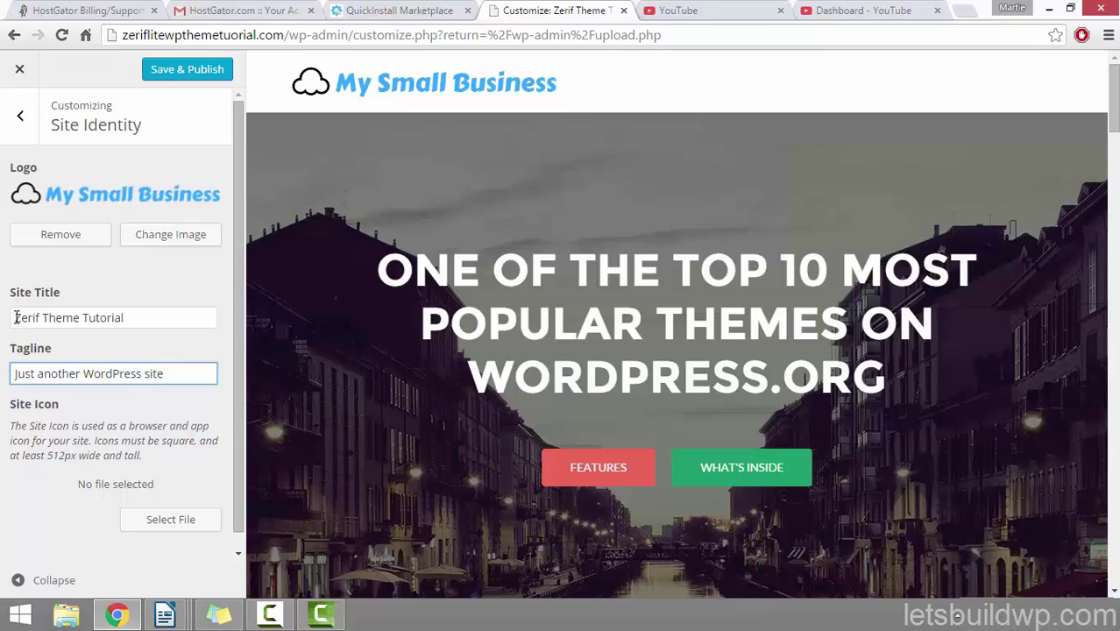
pyautogui.moveTo(16, 317); pyautogui.dragTo(133, 317)
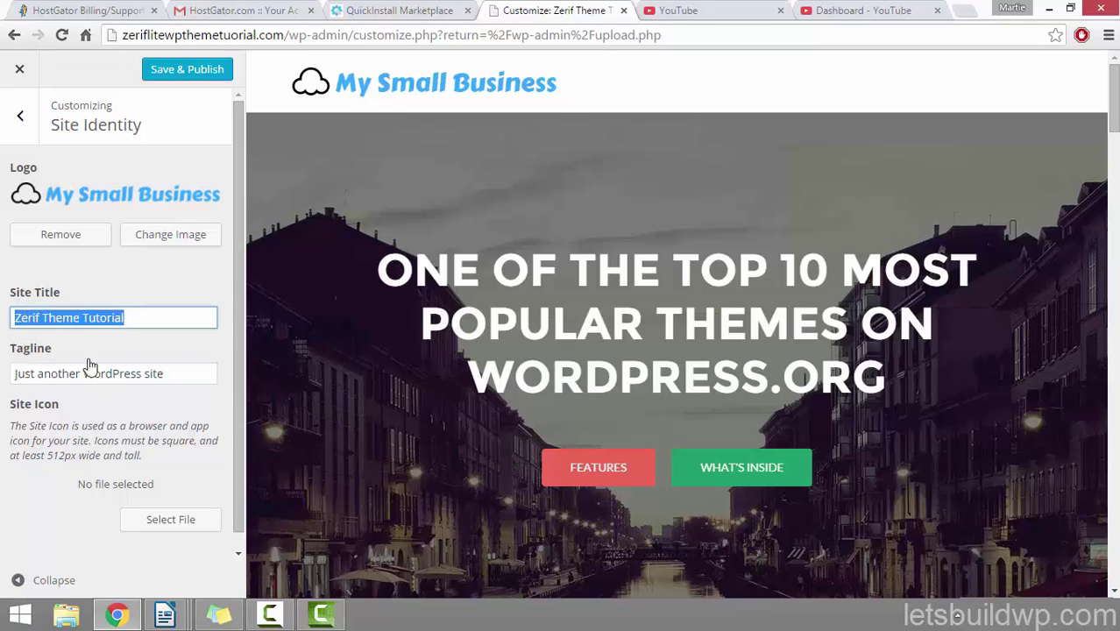
pyautogui.moveTo(176, 373); pyautogui.dragTo(3, 357)
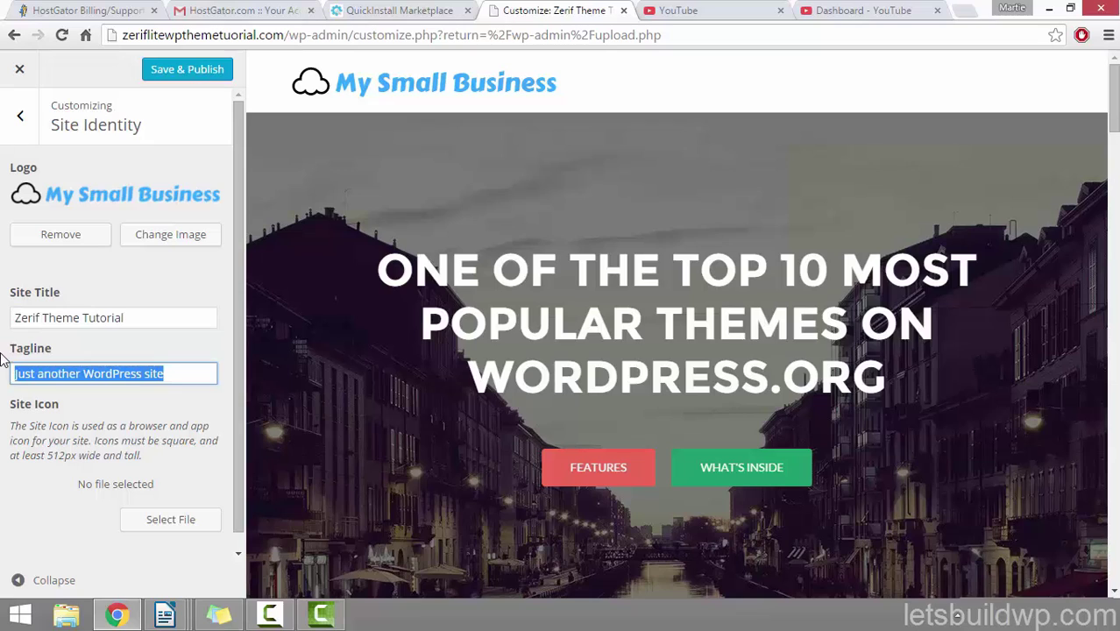
pyautogui.write('A S')
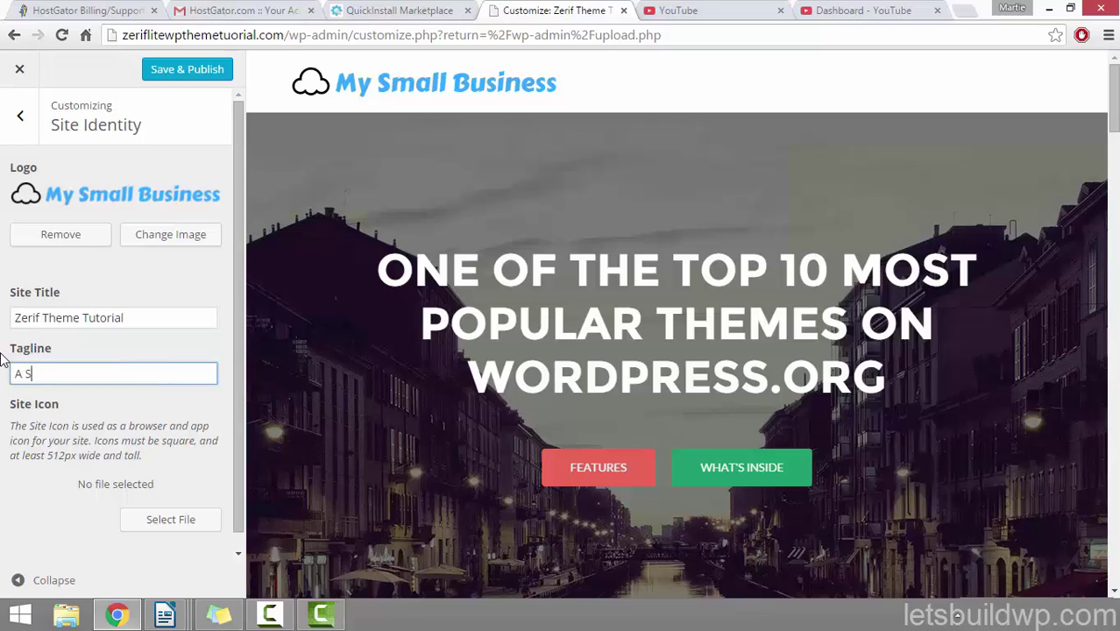
pyautogui.write('teo')
pyautogui.write('y ')
pyautogui.write('Step WordPr')
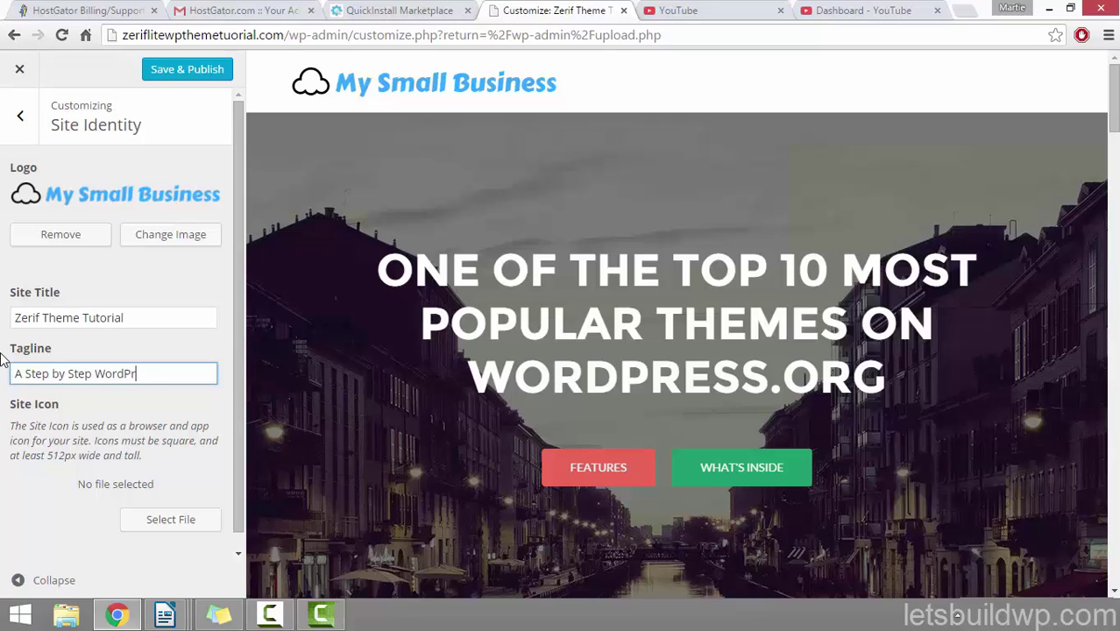
pyautogui.write('ess Tutorial')
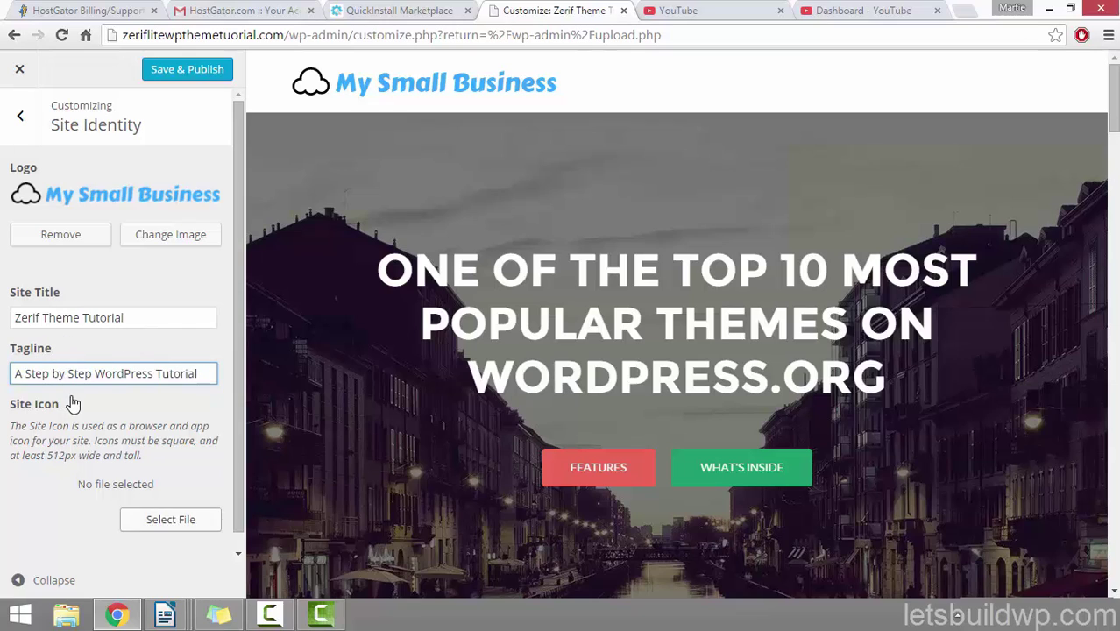
pyautogui.scroll(-1, 238, 295)
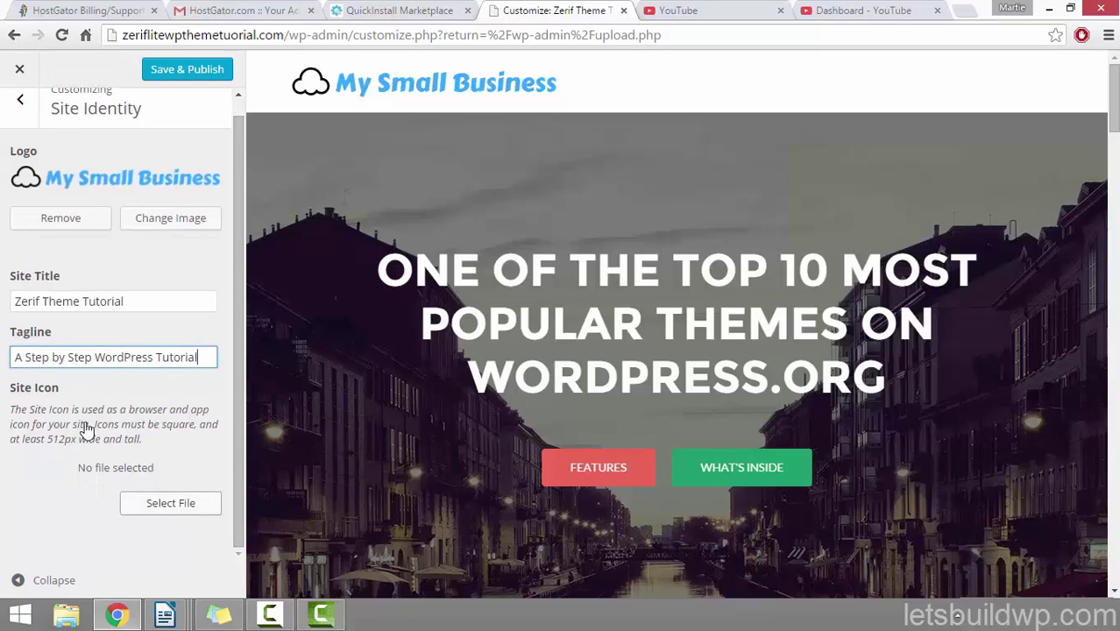
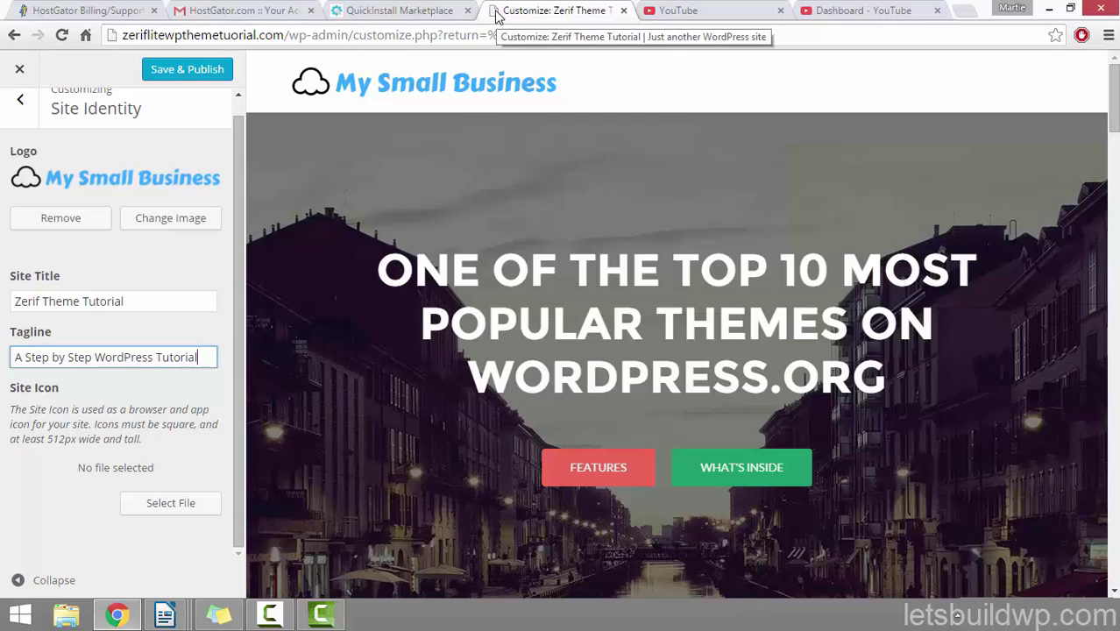
# Step: Upload the favicon image file through the Site Icon media picker
pyautogui.click(170, 505)
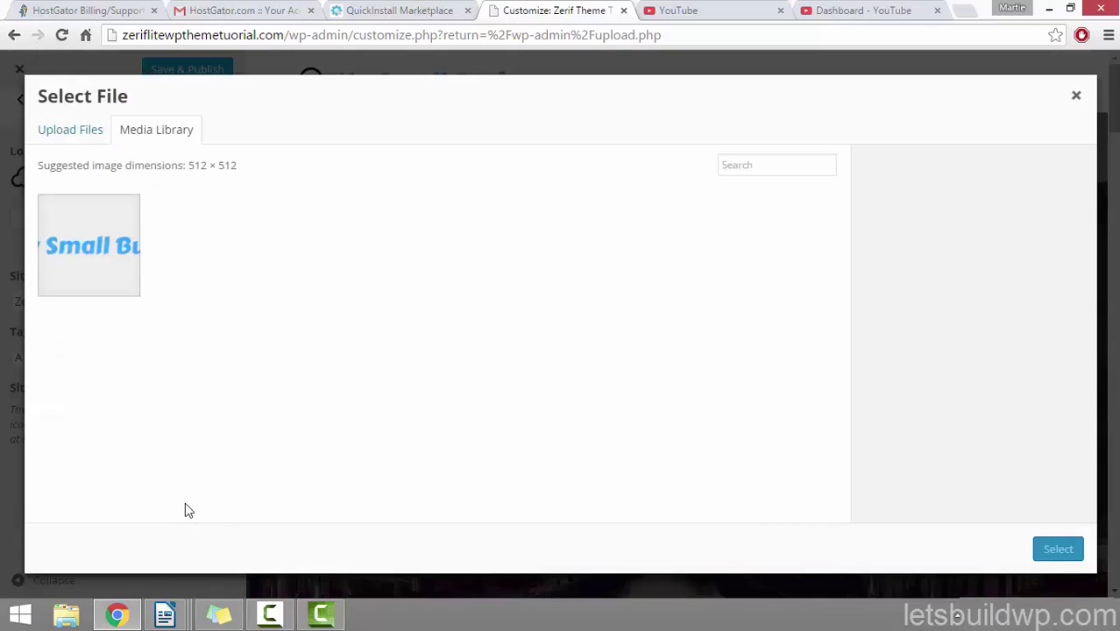
pyautogui.click(69, 133)
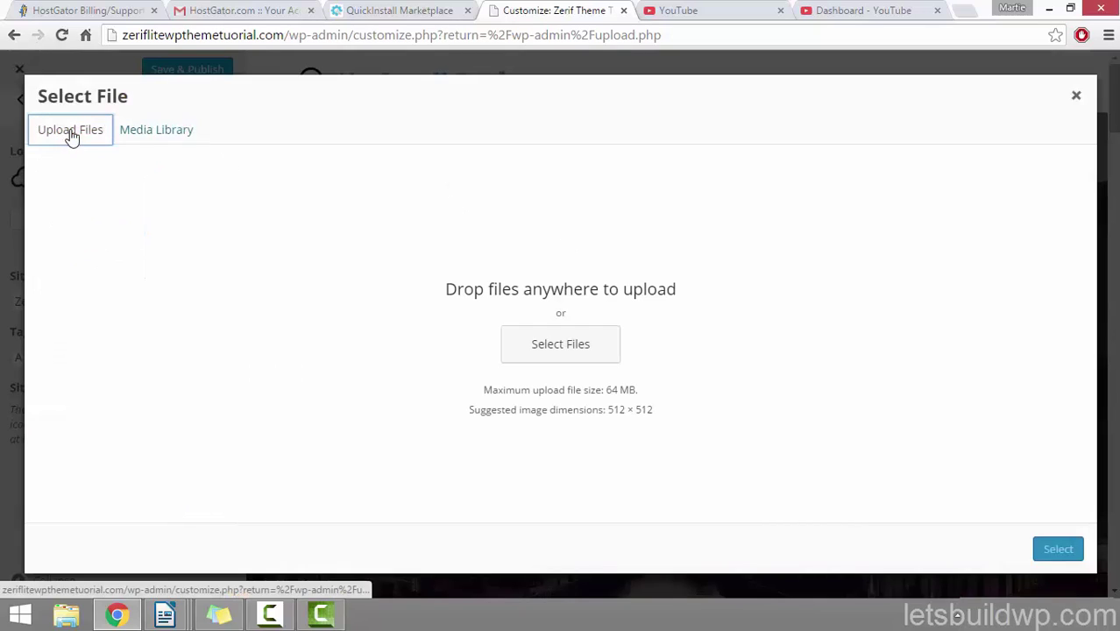
pyautogui.click(579, 346)
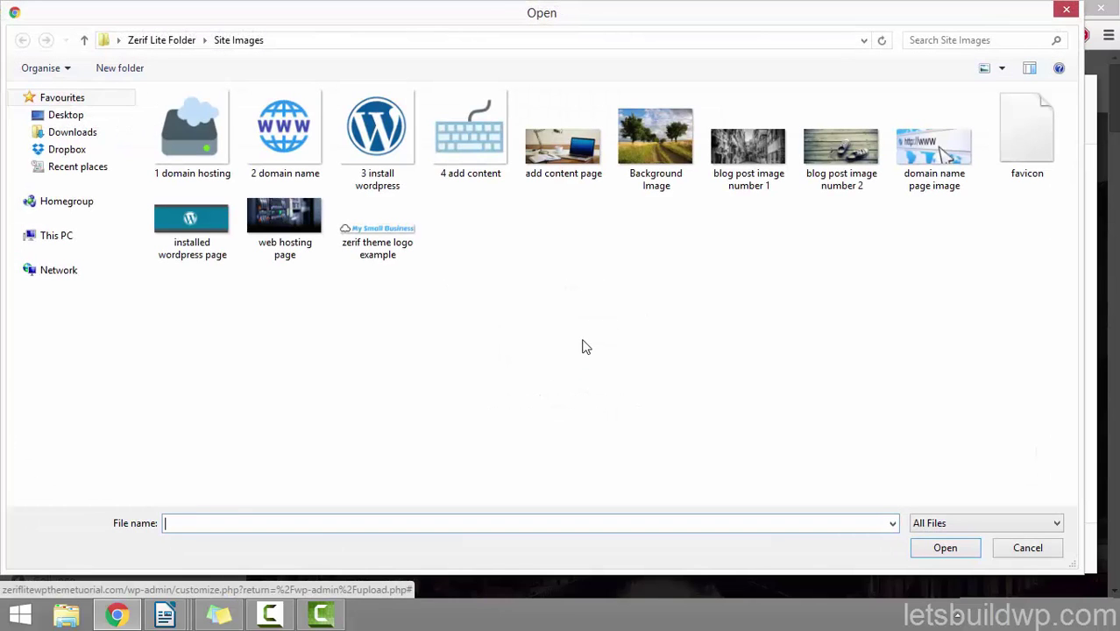
pyautogui.click(1043, 152)
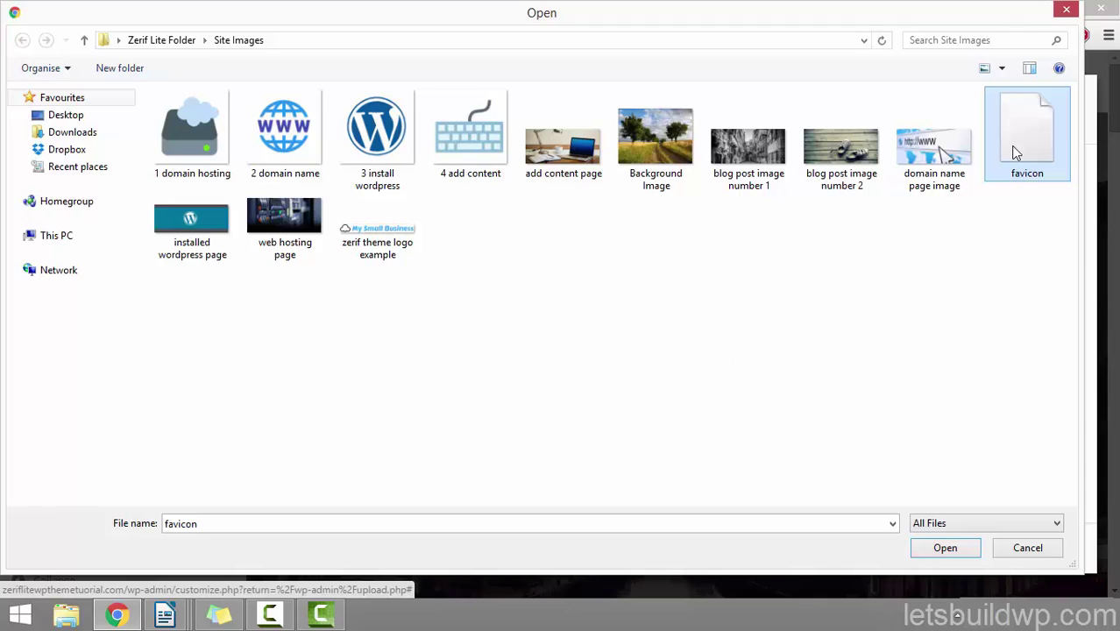
pyautogui.click(922, 551)
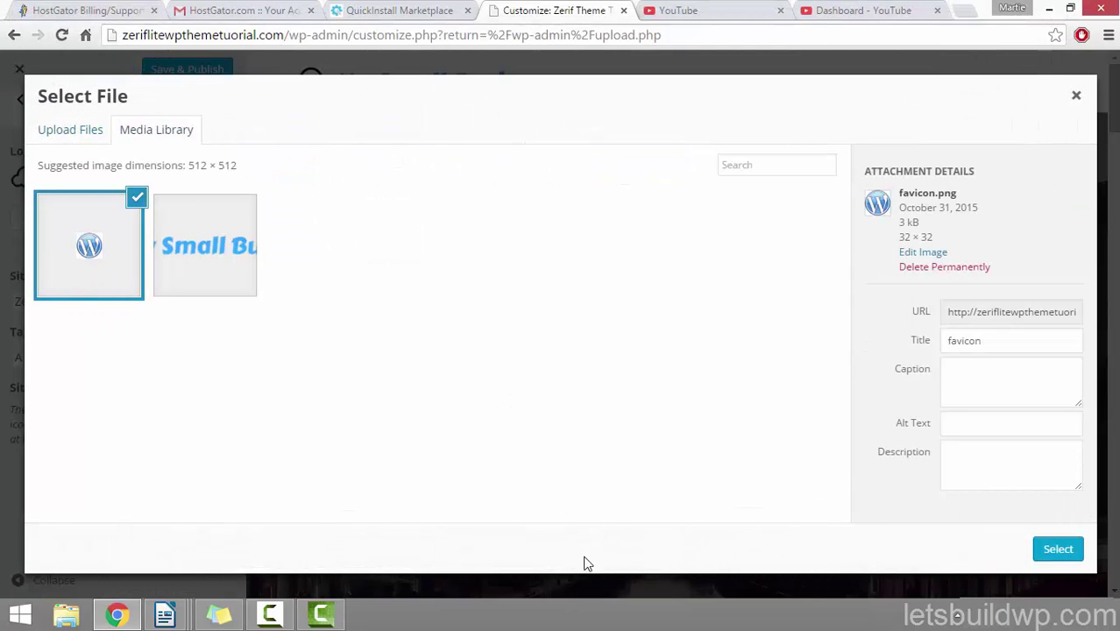
# Step: Set the uploaded favicon as the Site Icon, skipping cropping
pyautogui.moveTo(991, 349); pyautogui.dragTo(915, 355)
pyautogui.click(970, 421)
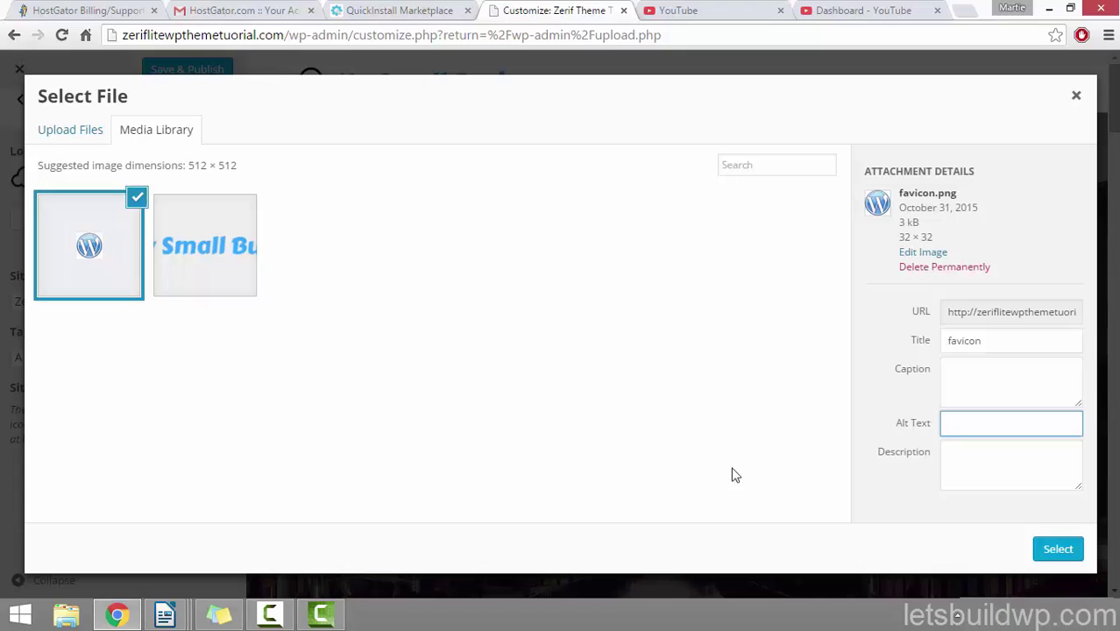
pyautogui.click(1047, 550)
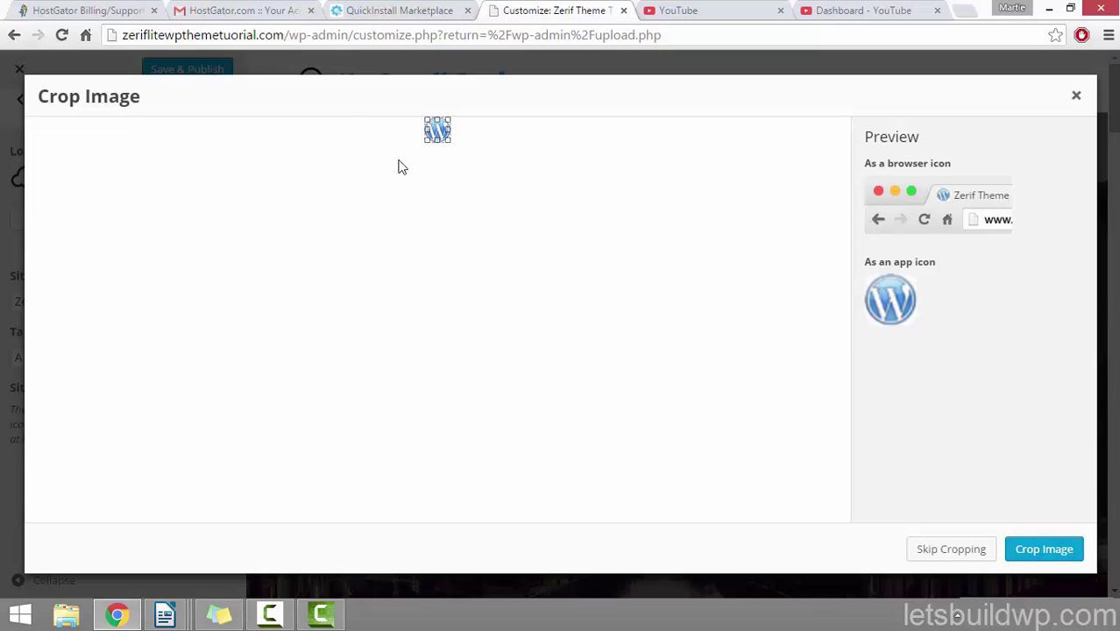
pyautogui.click(963, 550)
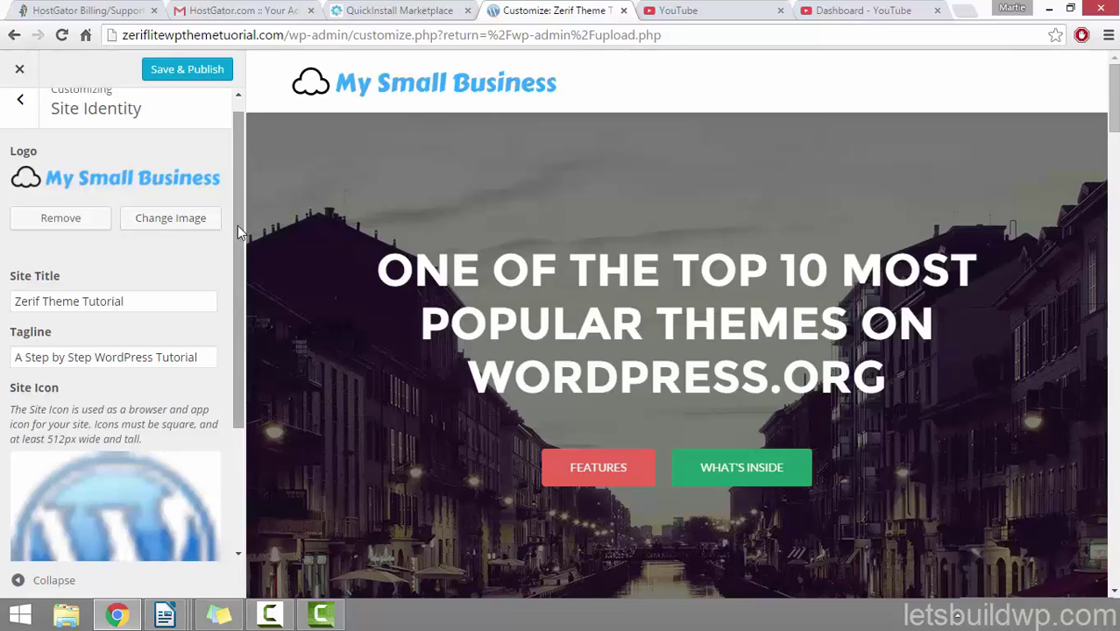
pyautogui.scroll(-2, 231, 322)
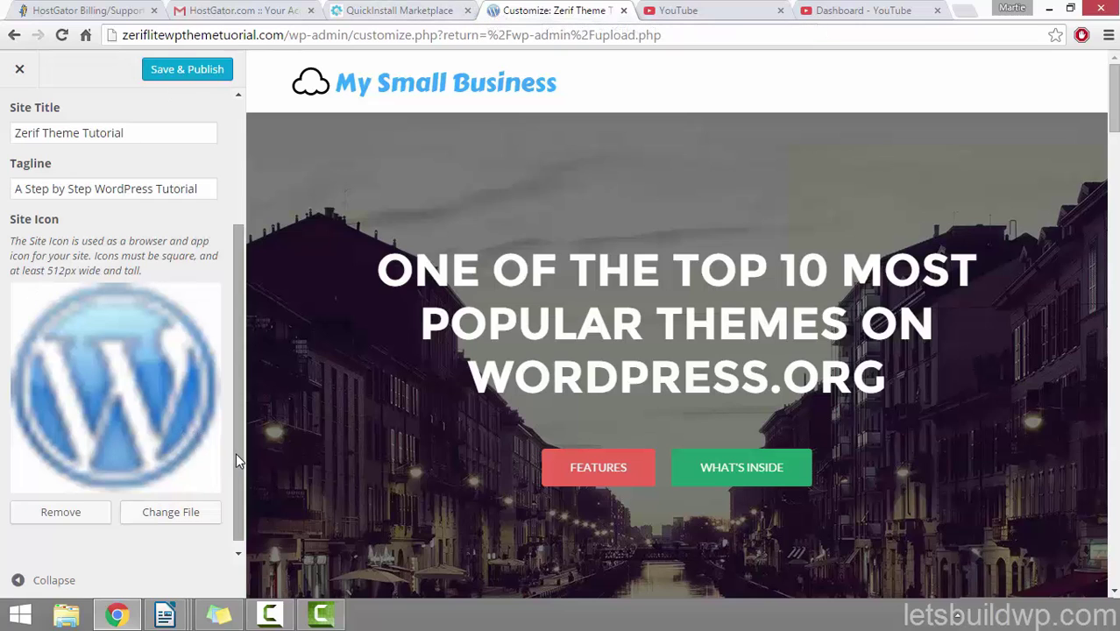
# Step: Save & Publish the site icon change and go back to the main Customizer panel
pyautogui.moveTo(236, 453); pyautogui.dragTo(238, 323)
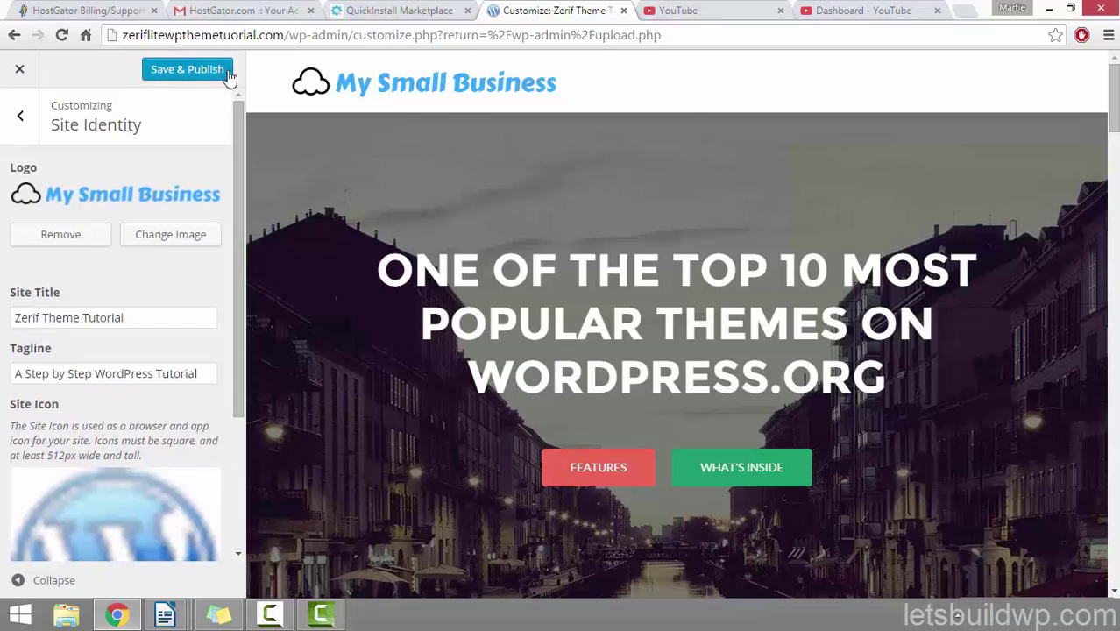
pyautogui.click(204, 78)
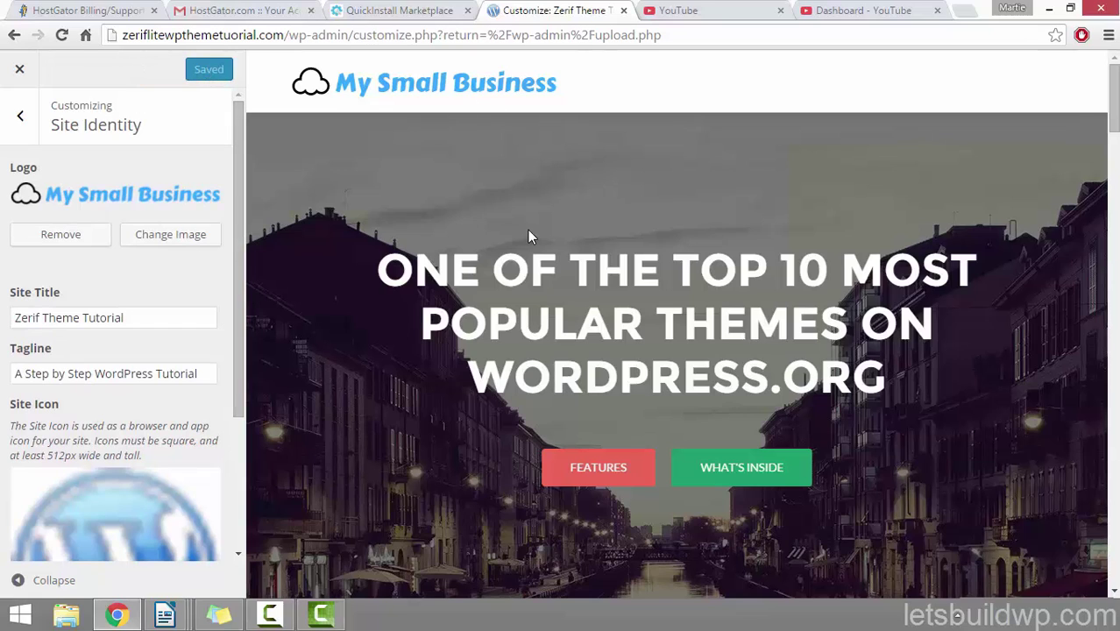
pyautogui.click(20, 115)
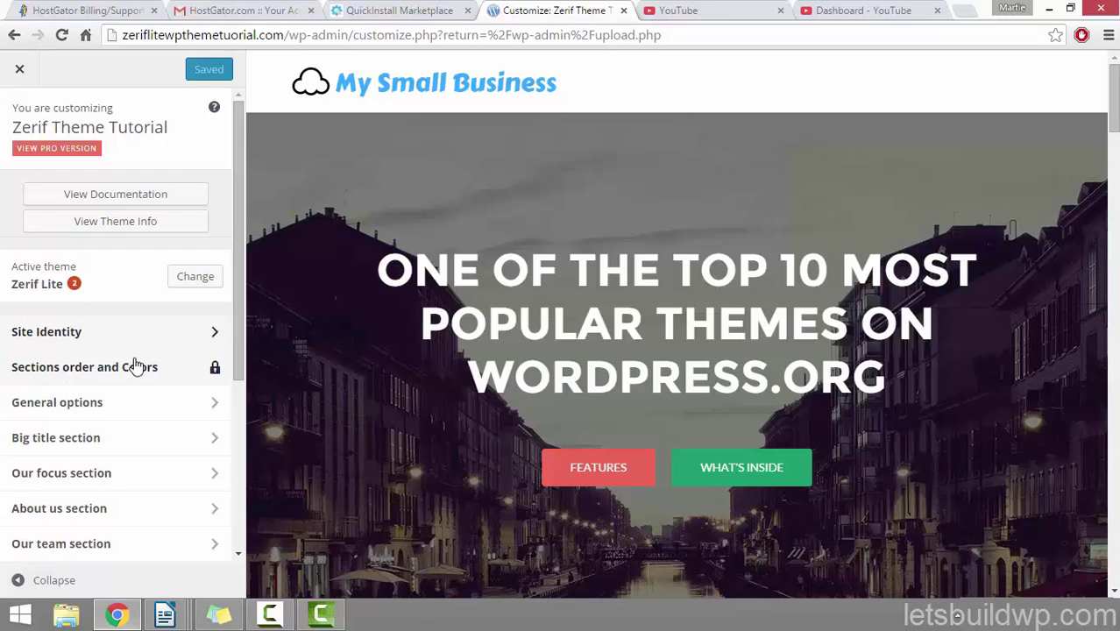
# Step: In General options > General, set the Copyright field to 'Copyright zeriflitewpthemetutorial.com'
pyautogui.click(89, 405)
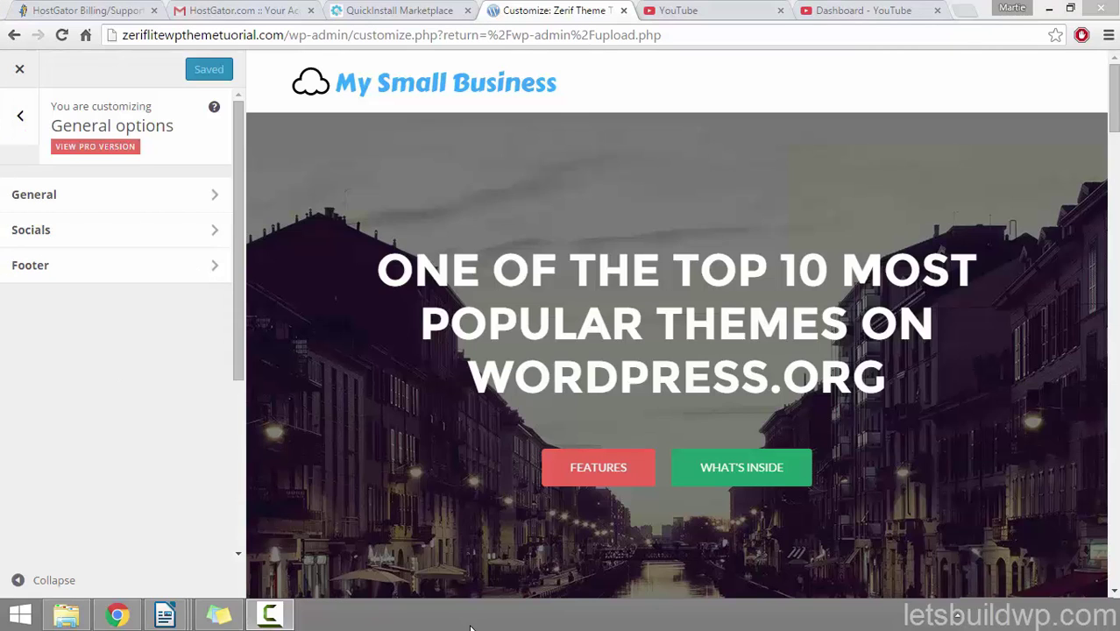
pyautogui.click(89, 191)
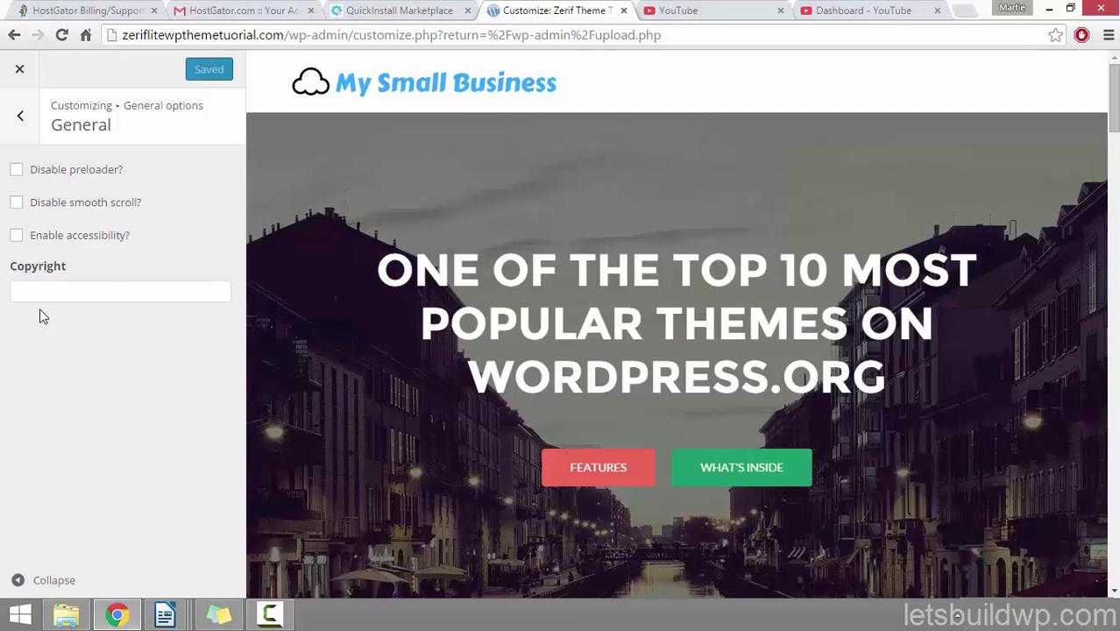
pyautogui.click(64, 293)
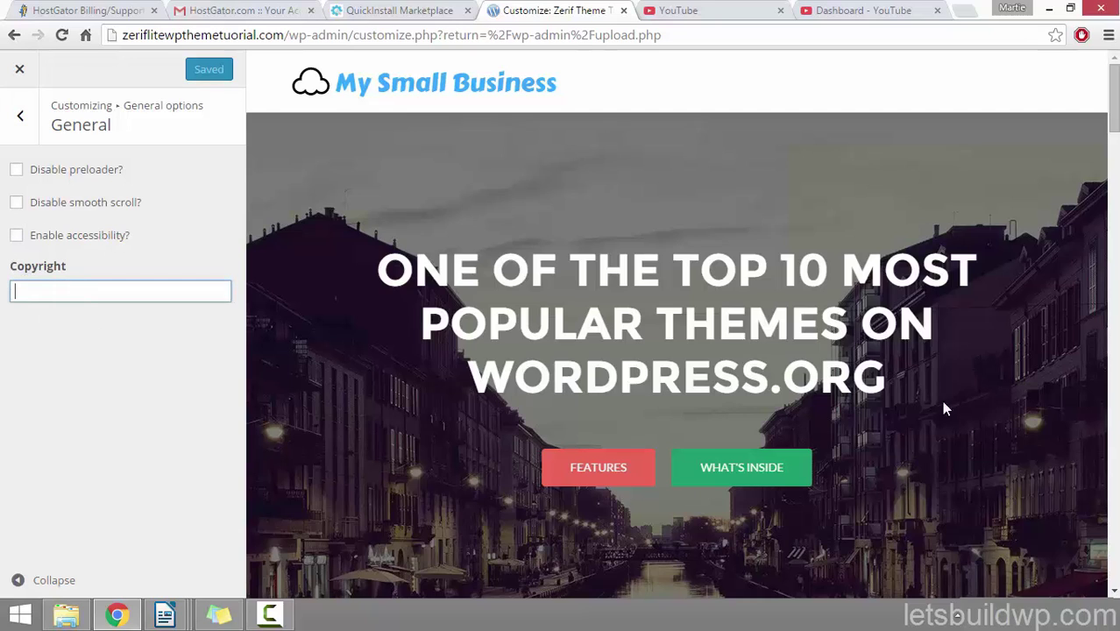
pyautogui.moveTo(1113, 131); pyautogui.dragTo(1115, 601)
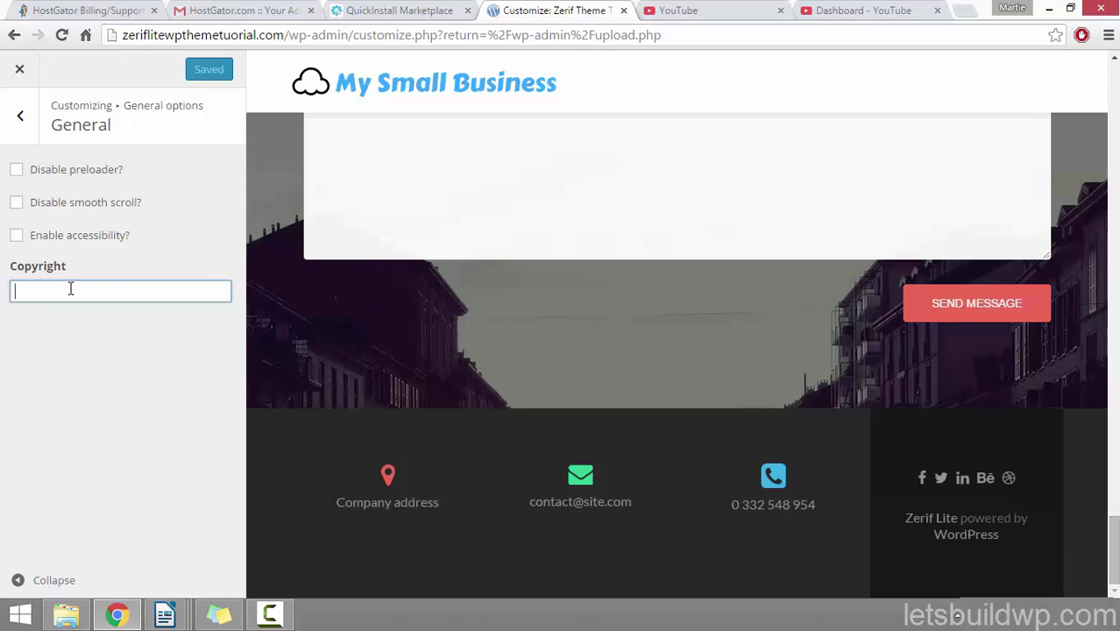
pyautogui.write('C')
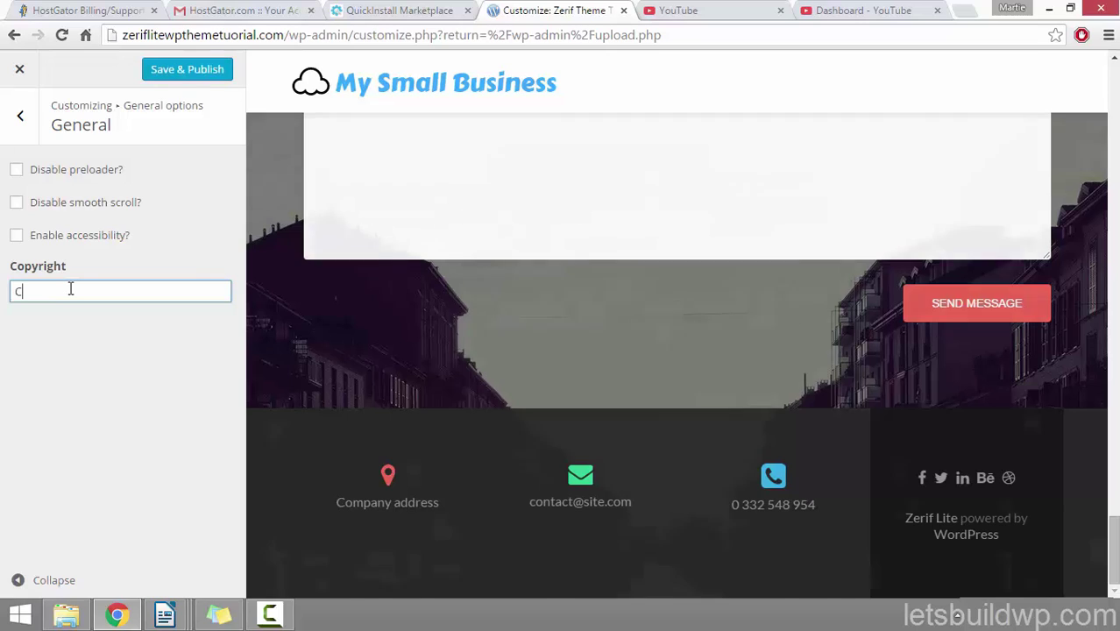
pyautogui.write('opyright')
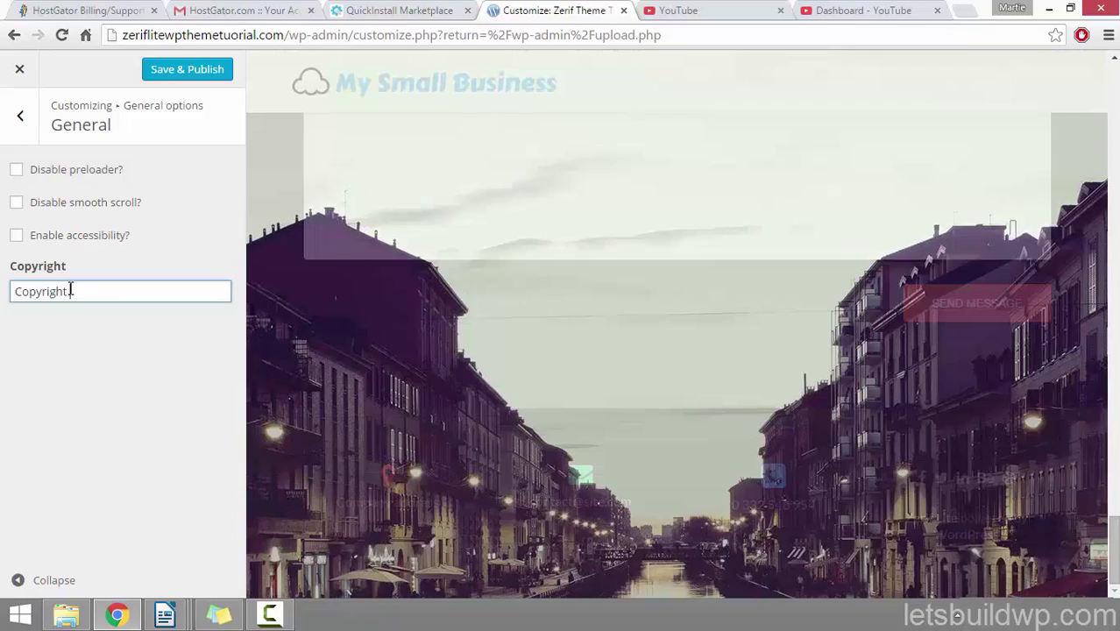
pyautogui.write(' zerifli')
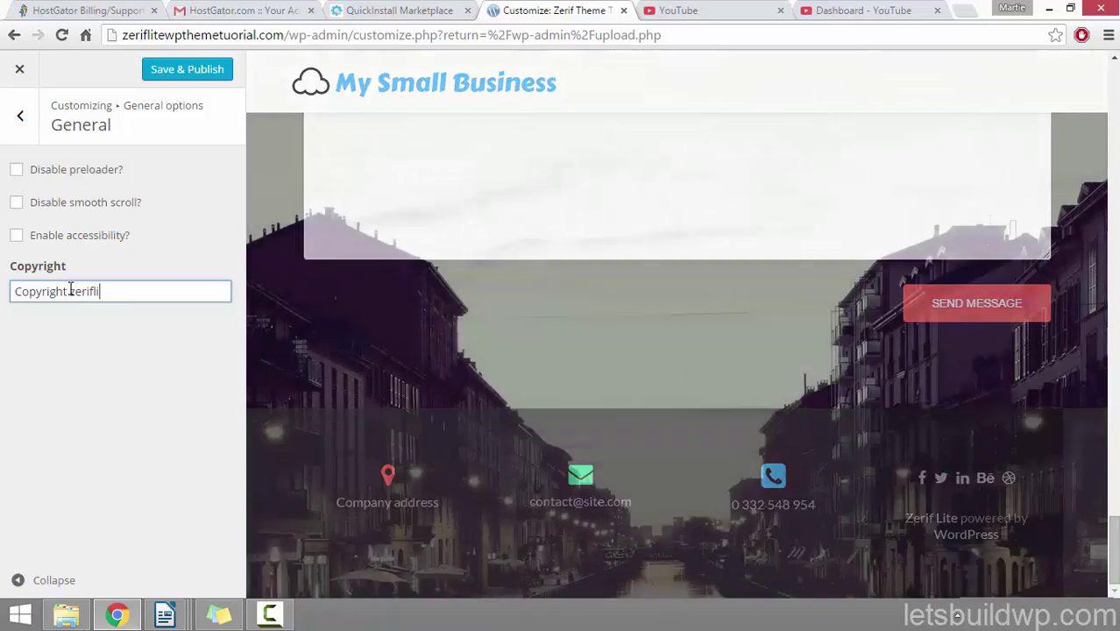
pyautogui.write('te')
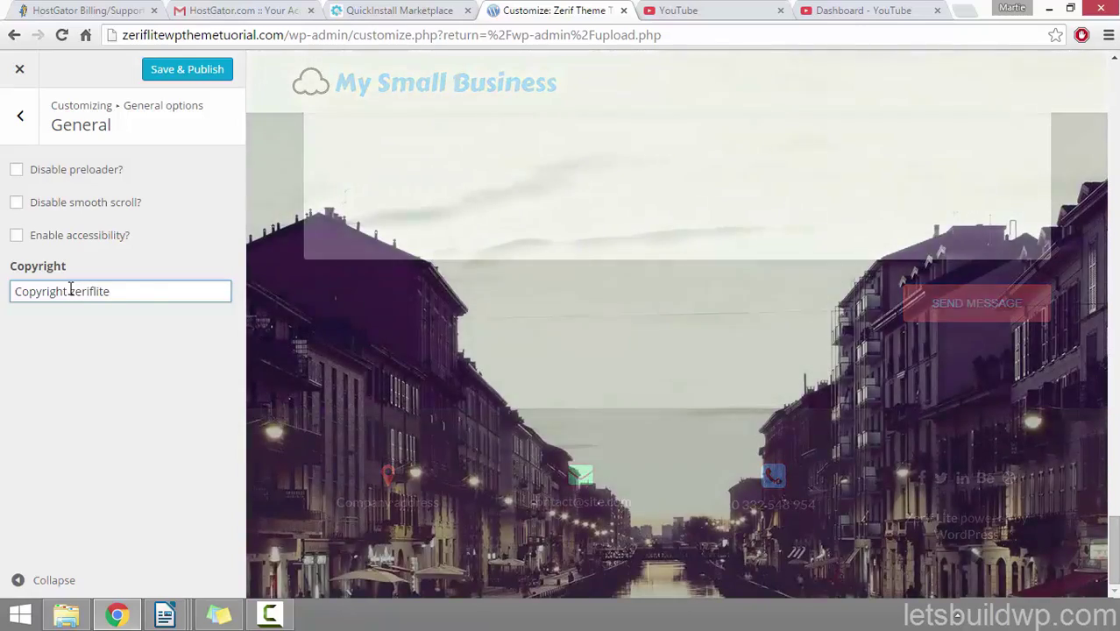
pyautogui.write('wpthemetuto')
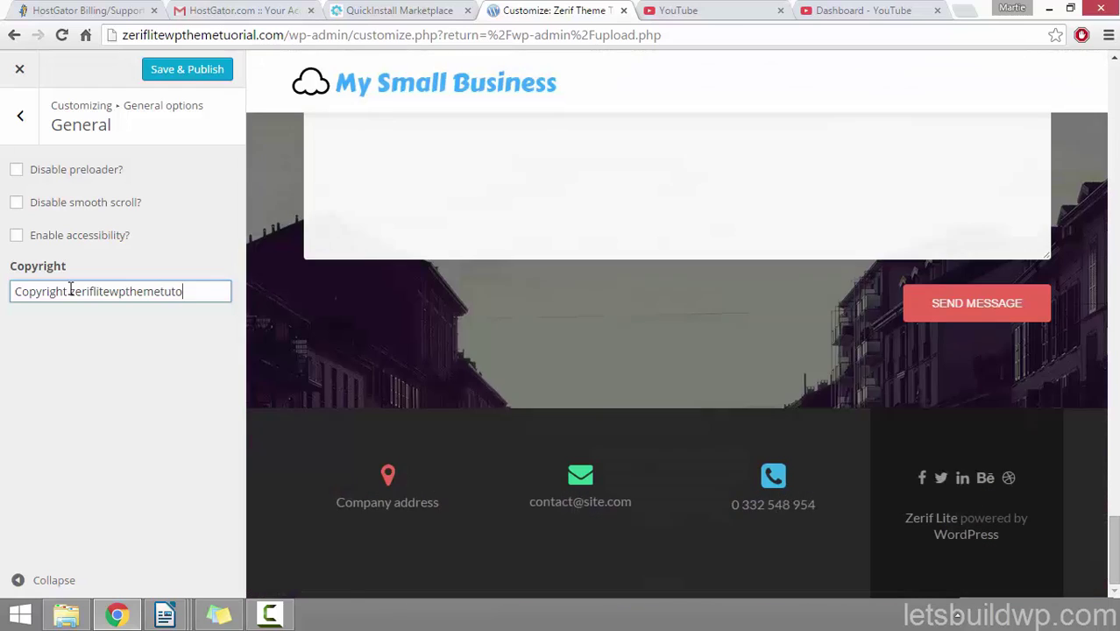
pyautogui.write('rial.com')
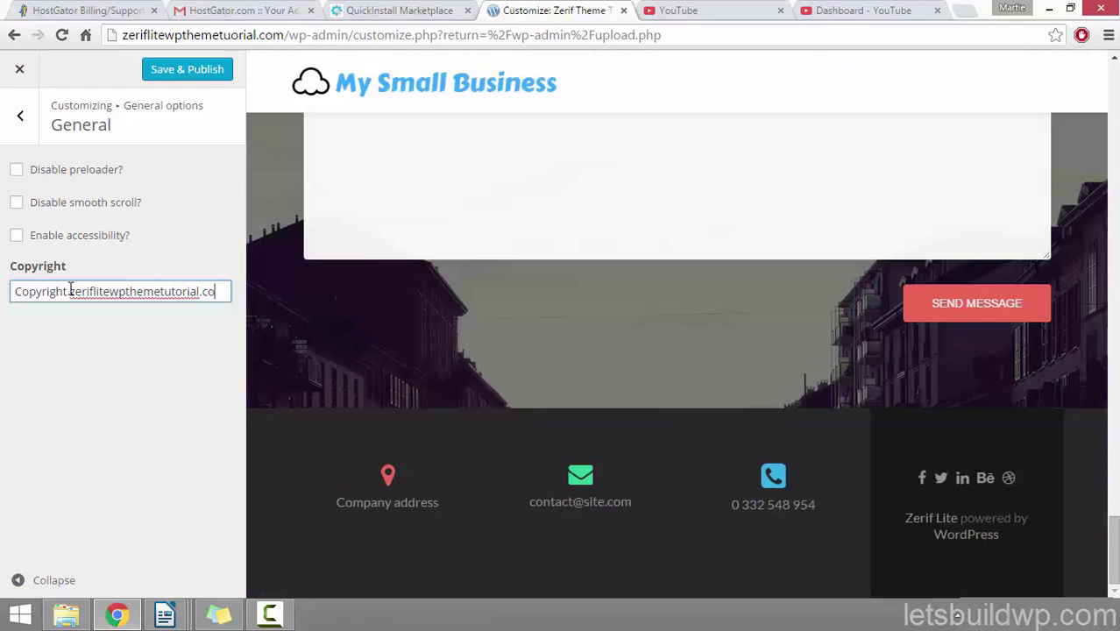
pyautogui.click(70, 365)
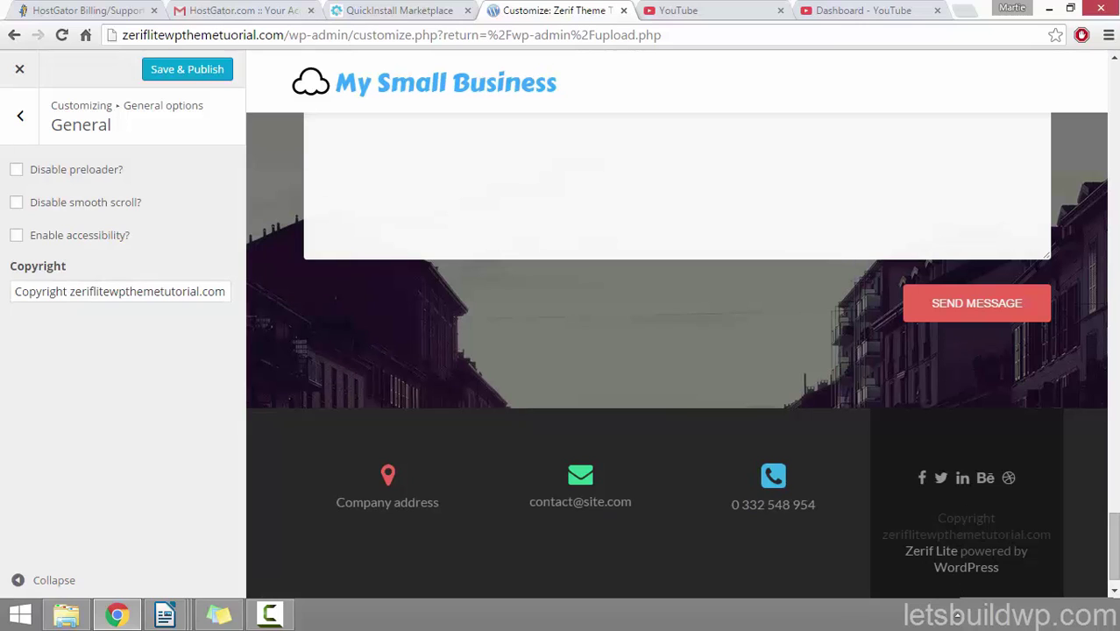
pyautogui.click(21, 120)
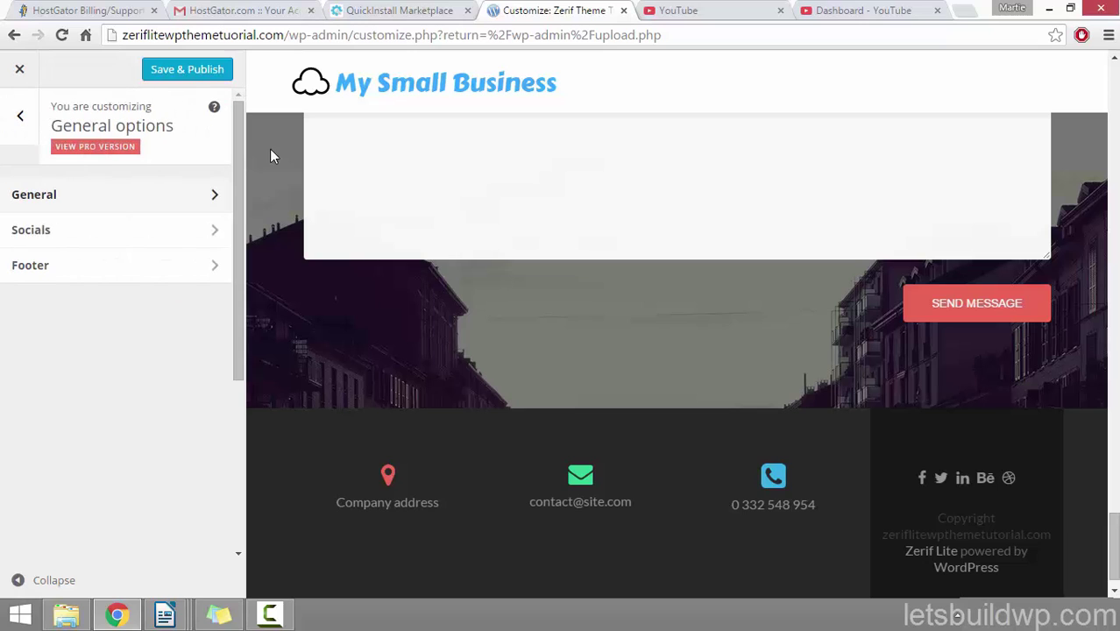
# Step: Open the footer social link fields and clear the Dribbble link placeholder
pyautogui.click(91, 235)
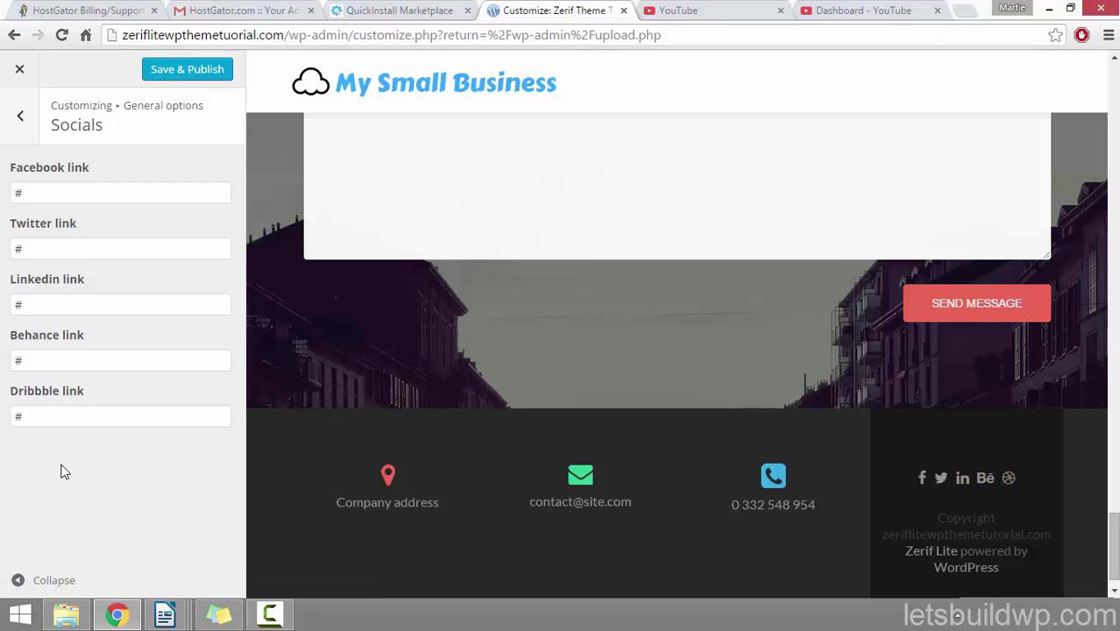
pyautogui.click(106, 190)
pyautogui.click(81, 245)
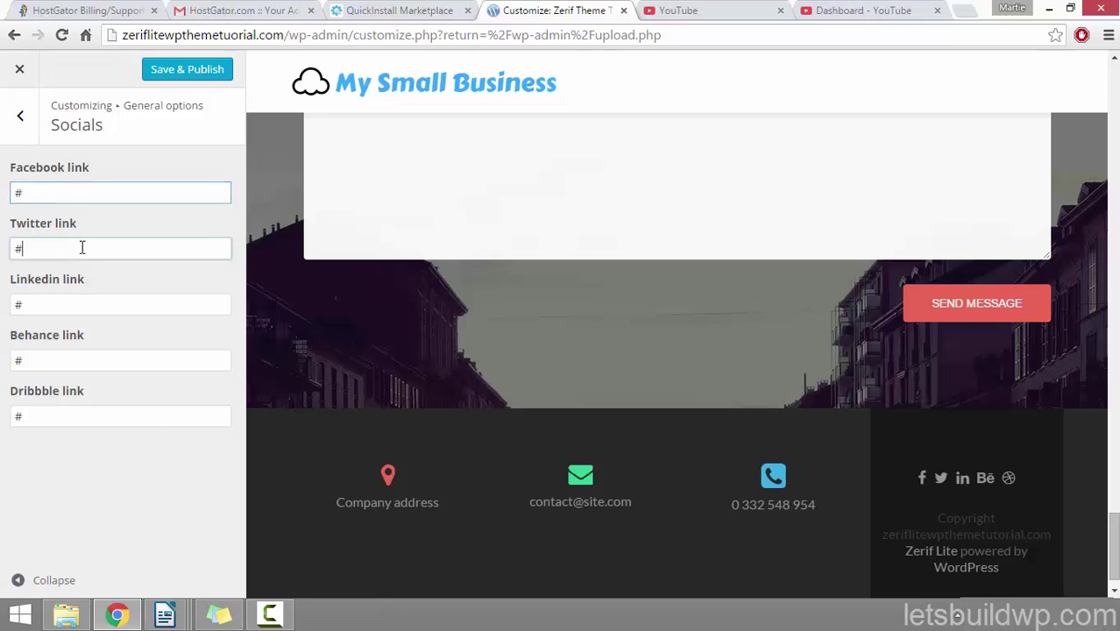
pyautogui.click(76, 298)
pyautogui.click(61, 359)
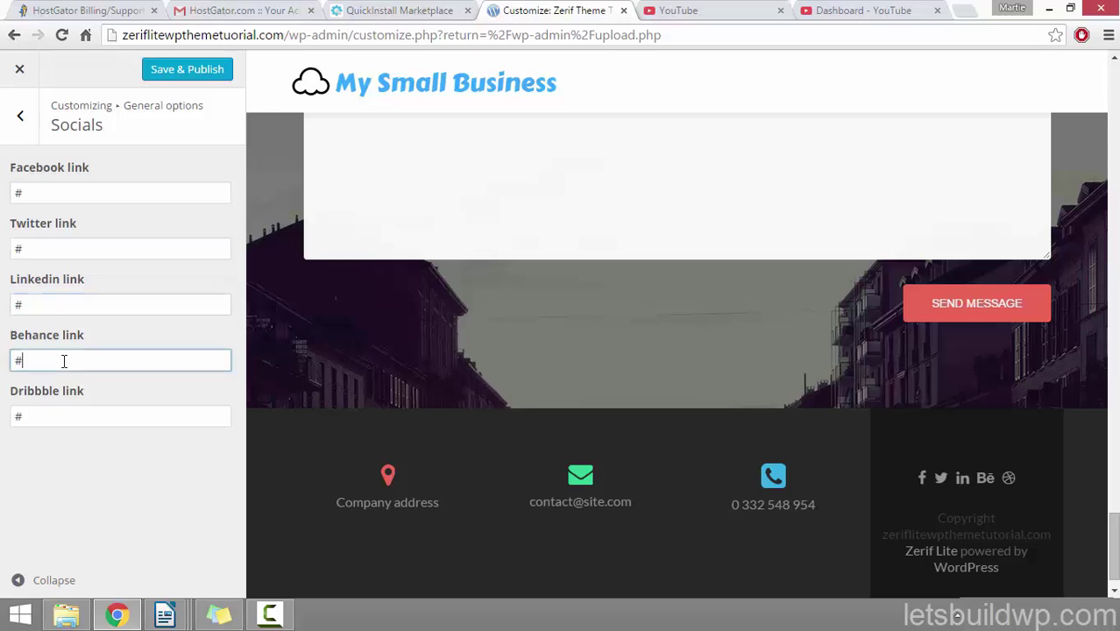
pyautogui.click(66, 420)
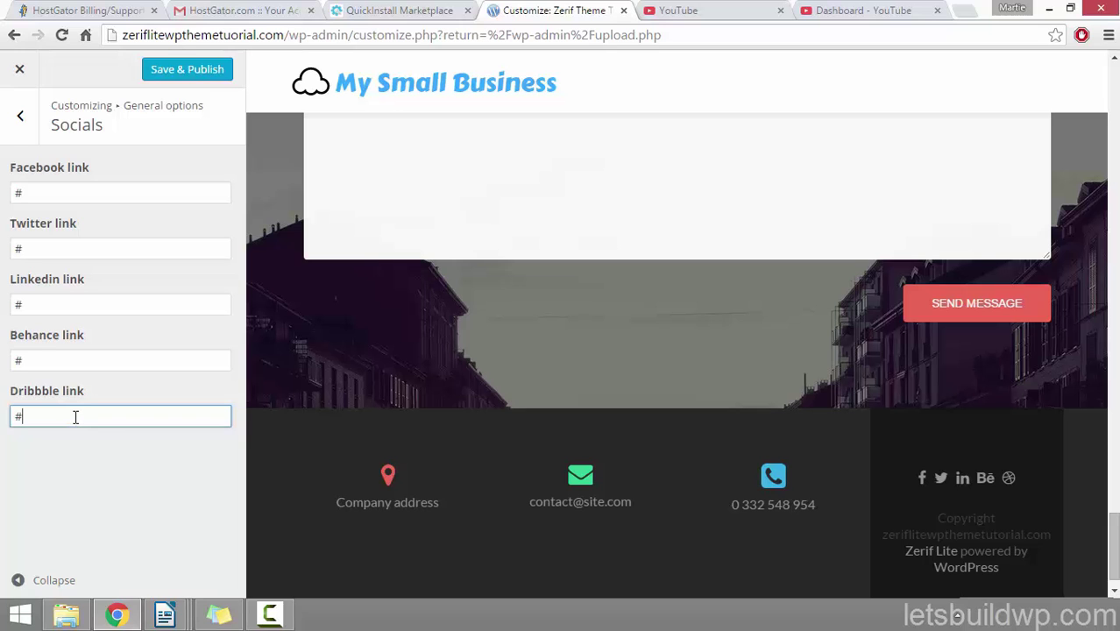
pyautogui.press('BackSpace')
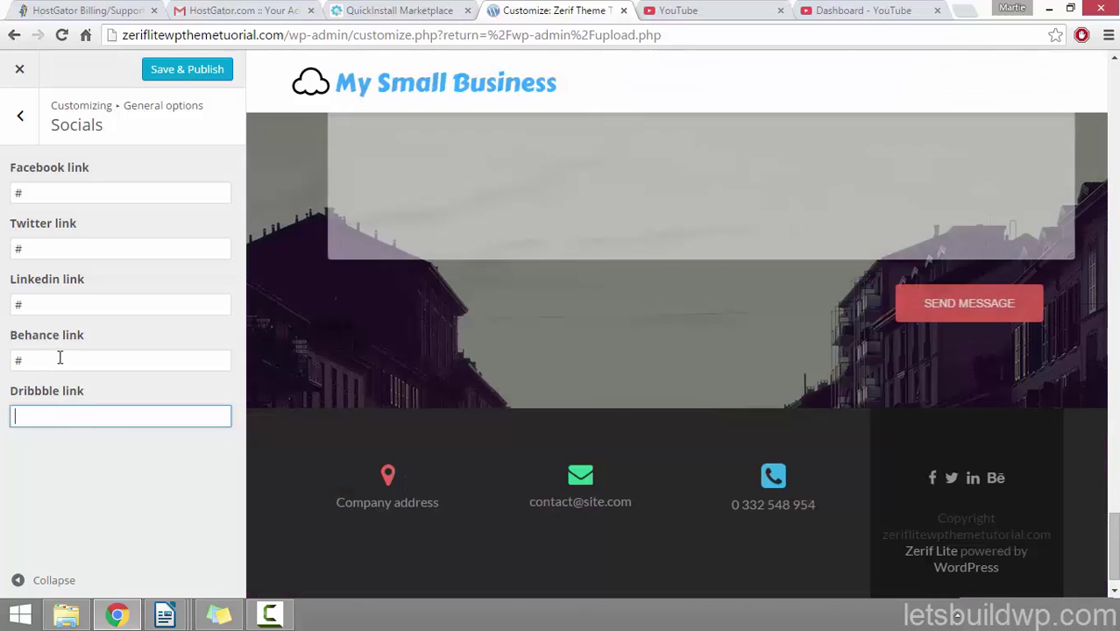
# Step: Delete the # from the Behance link, keeping Facebook, Twitter and LinkedIn links
pyautogui.click(59, 357)
pyautogui.press('BackSpace')
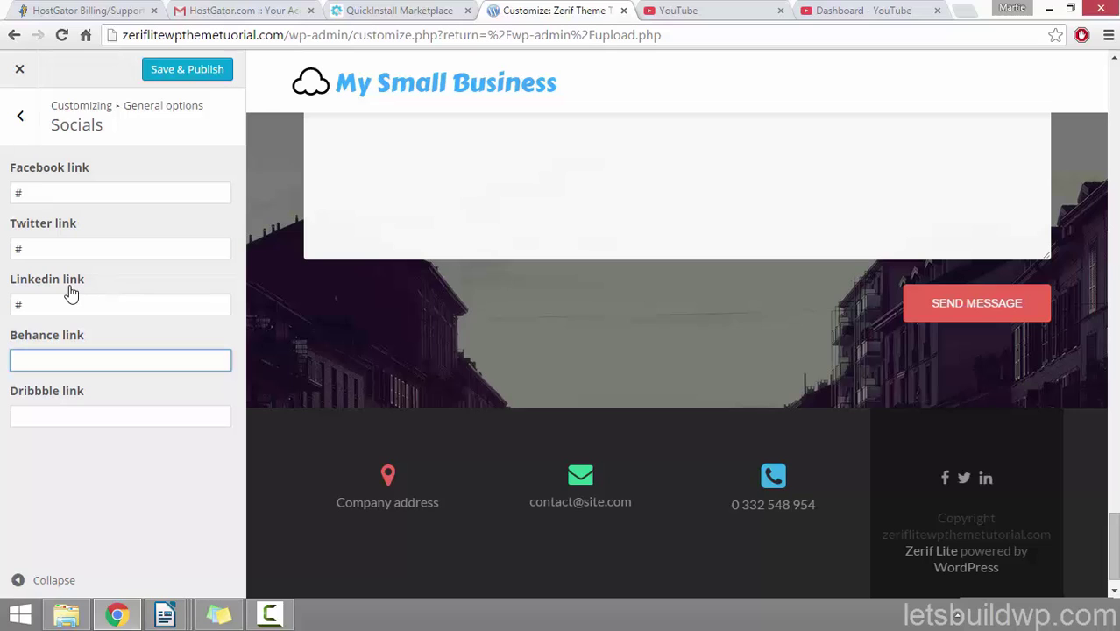
pyautogui.click(58, 196)
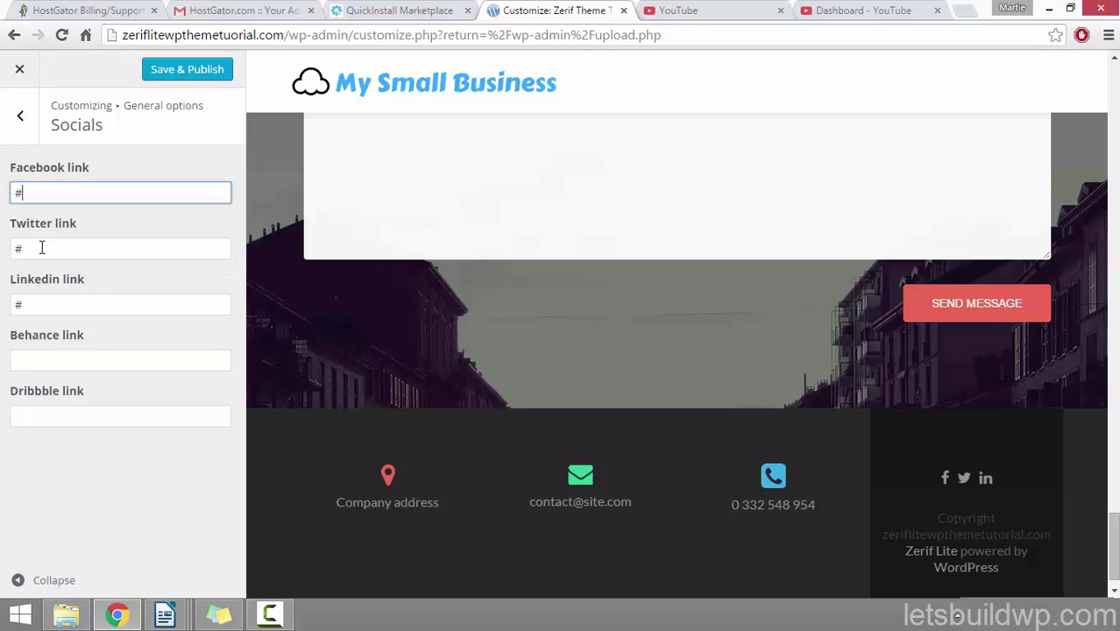
pyautogui.click(40, 249)
pyautogui.click(47, 300)
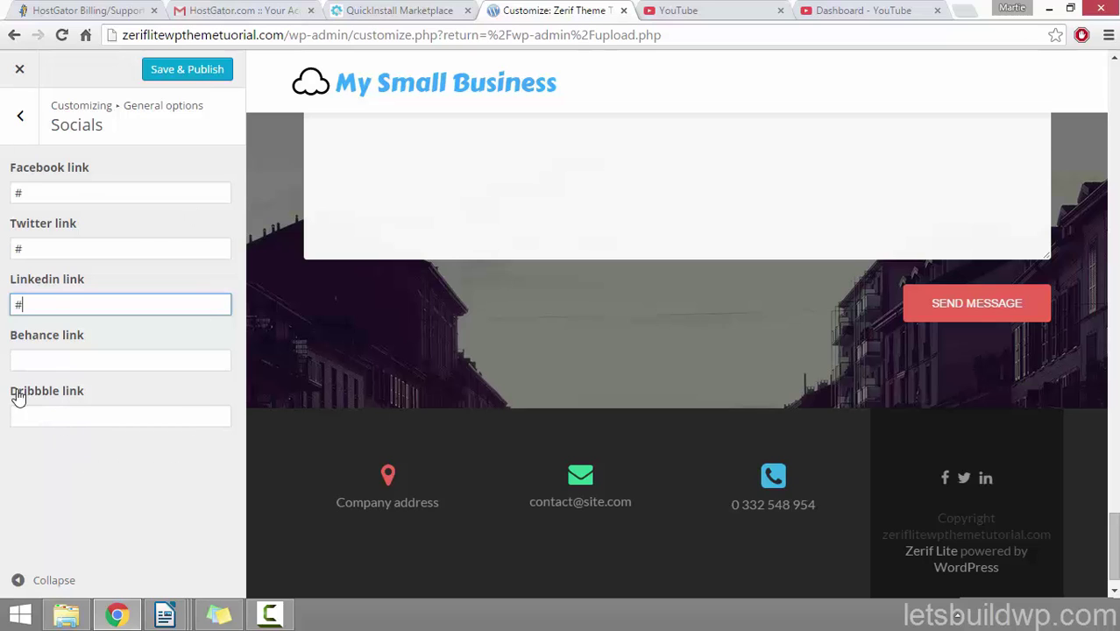
pyautogui.click(20, 118)
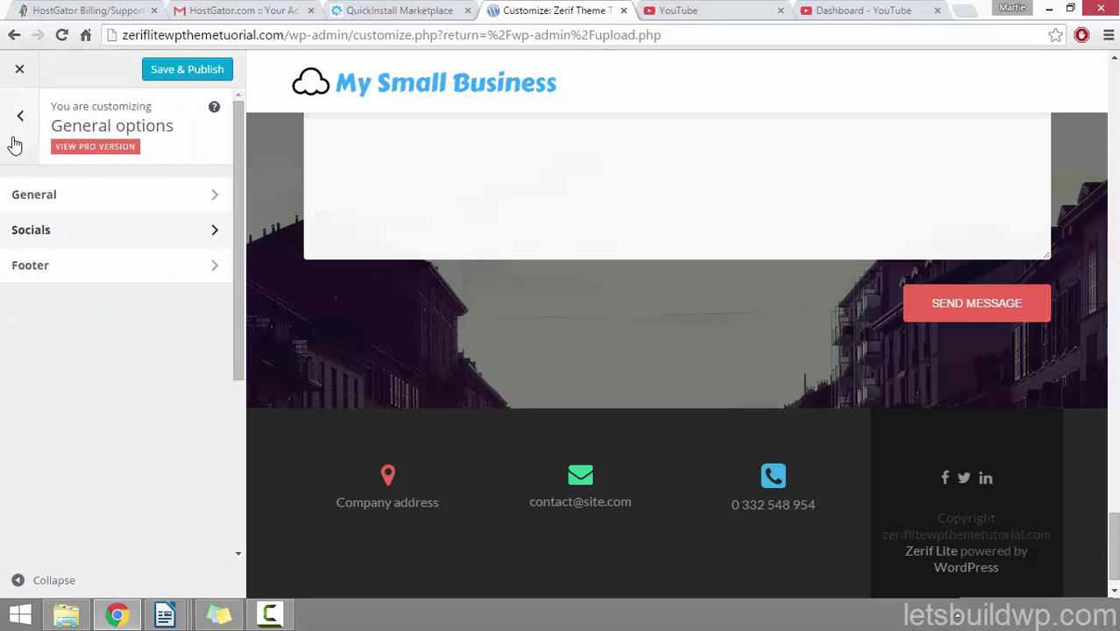
# Step: In Footer settings, remove the email icon, abandon choosing a replacement, and restore the Default icon
pyautogui.click(80, 273)
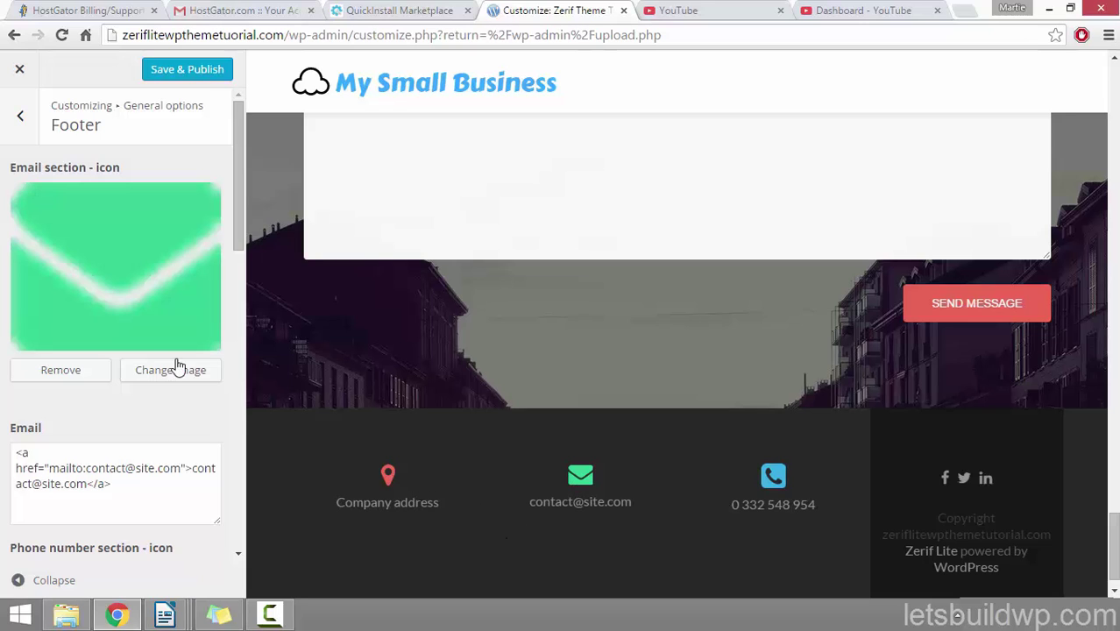
pyautogui.click(59, 375)
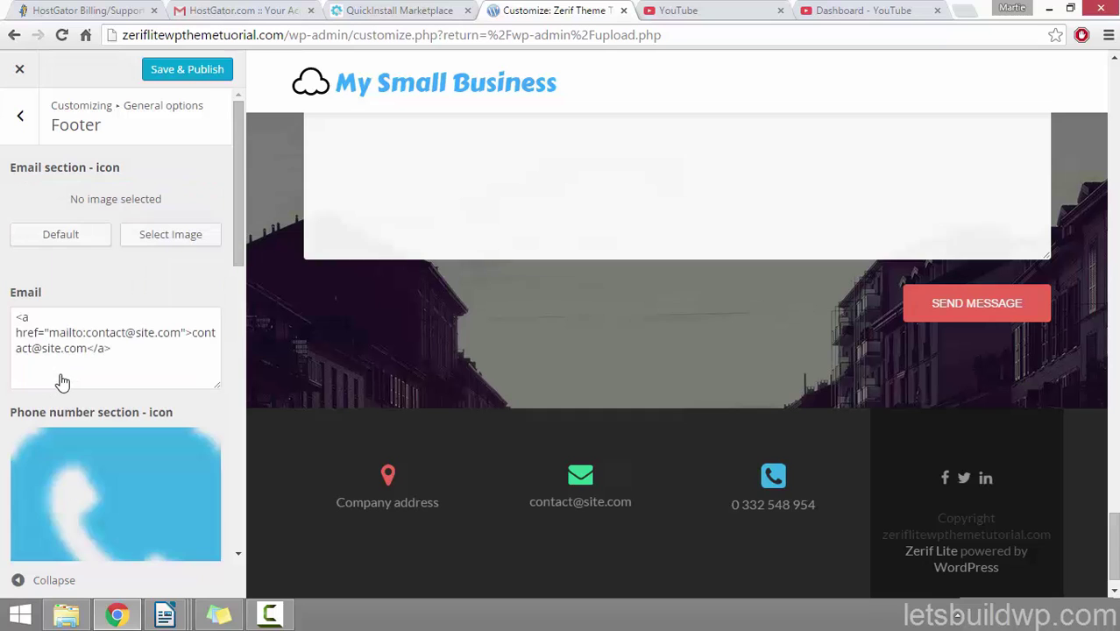
pyautogui.click(157, 243)
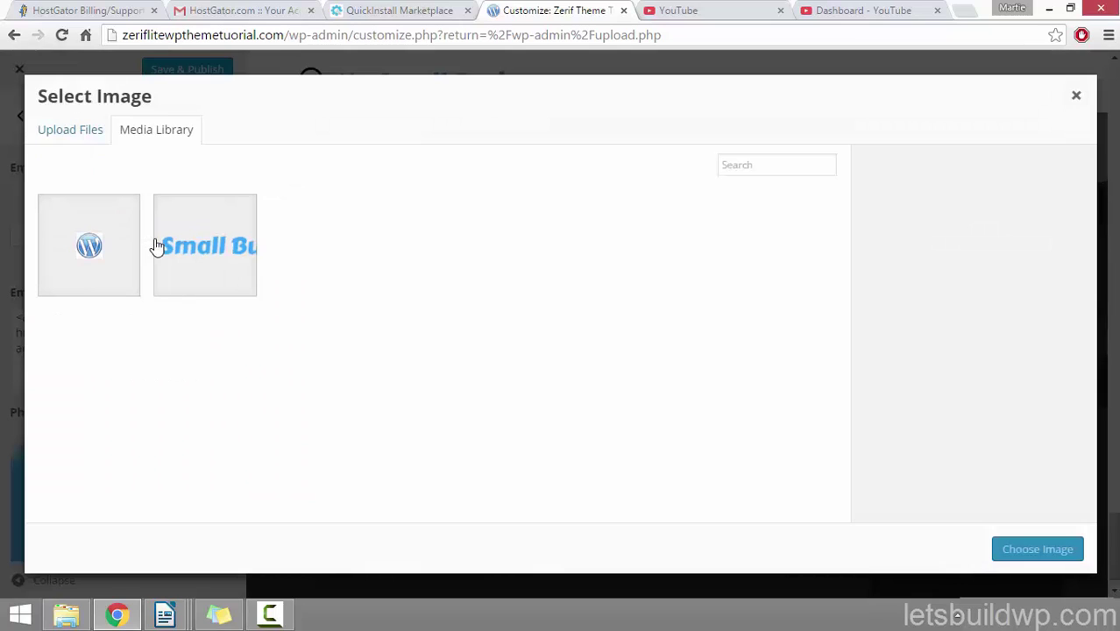
pyautogui.click(68, 134)
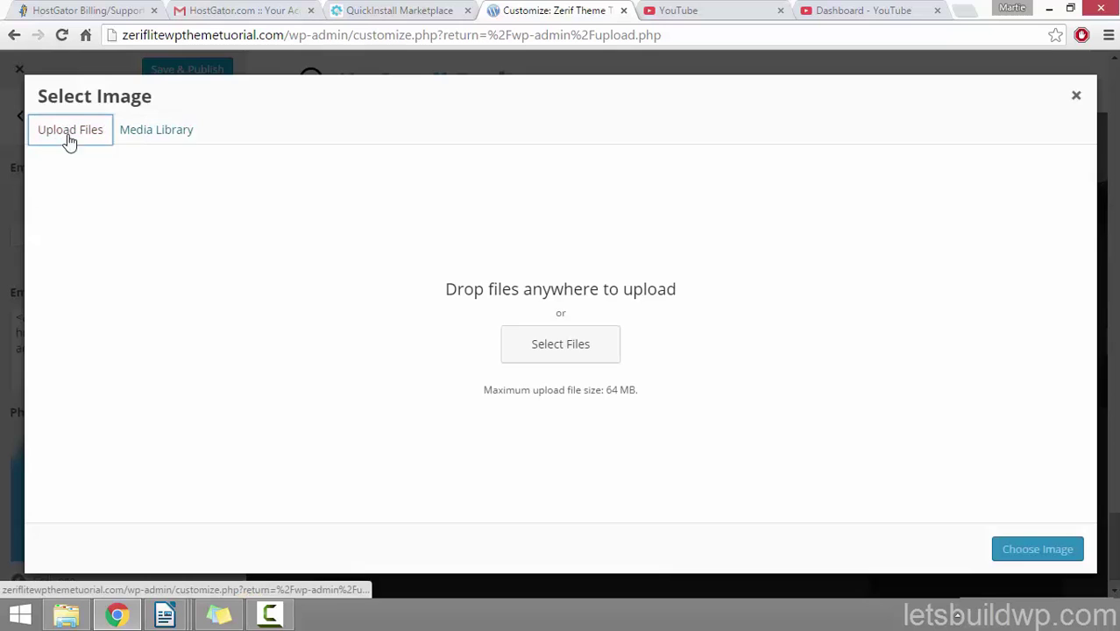
pyautogui.click(525, 349)
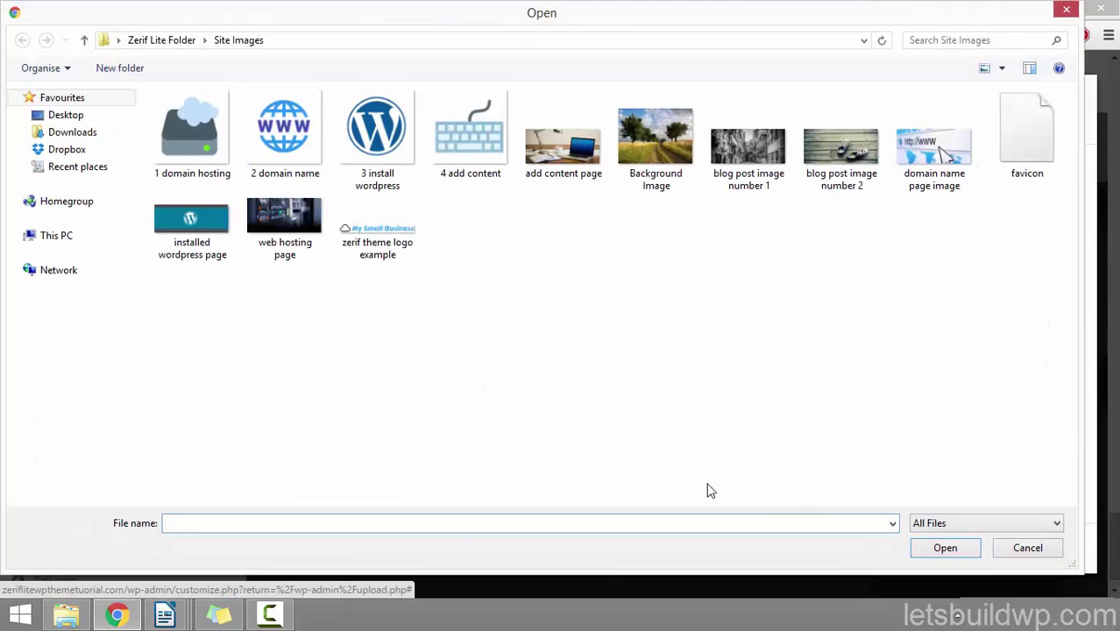
pyautogui.click(1065, 11)
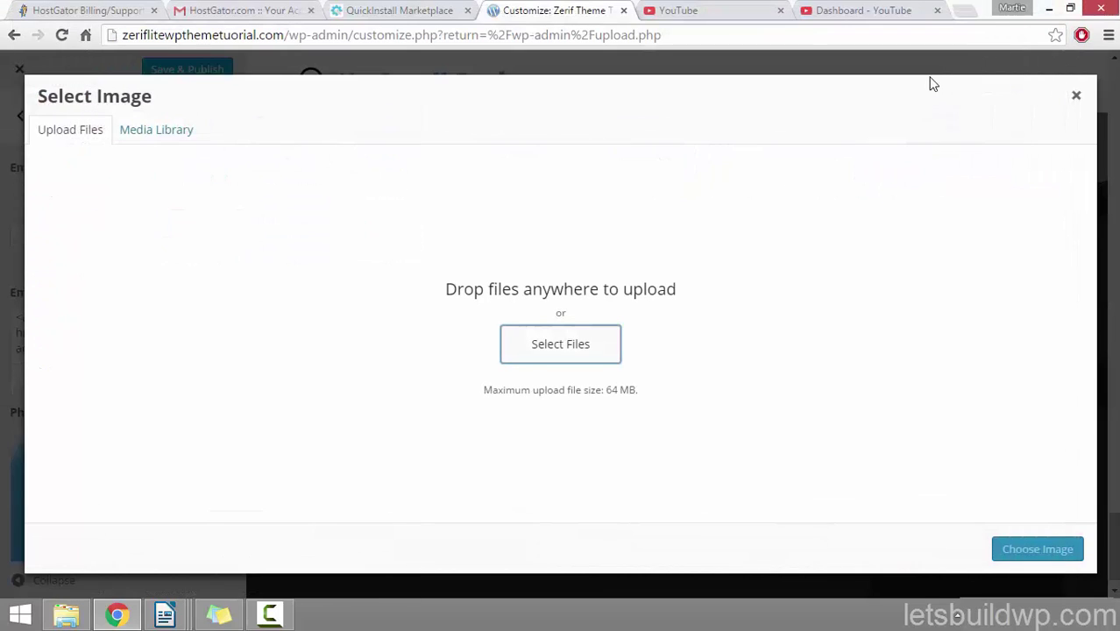
pyautogui.click(1075, 96)
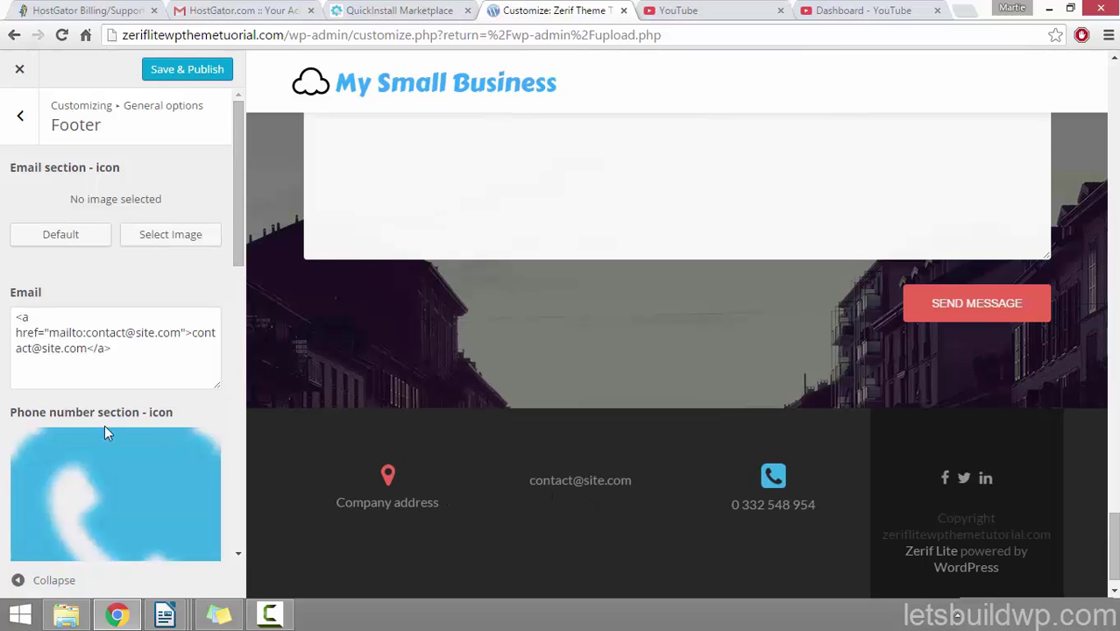
pyautogui.click(76, 240)
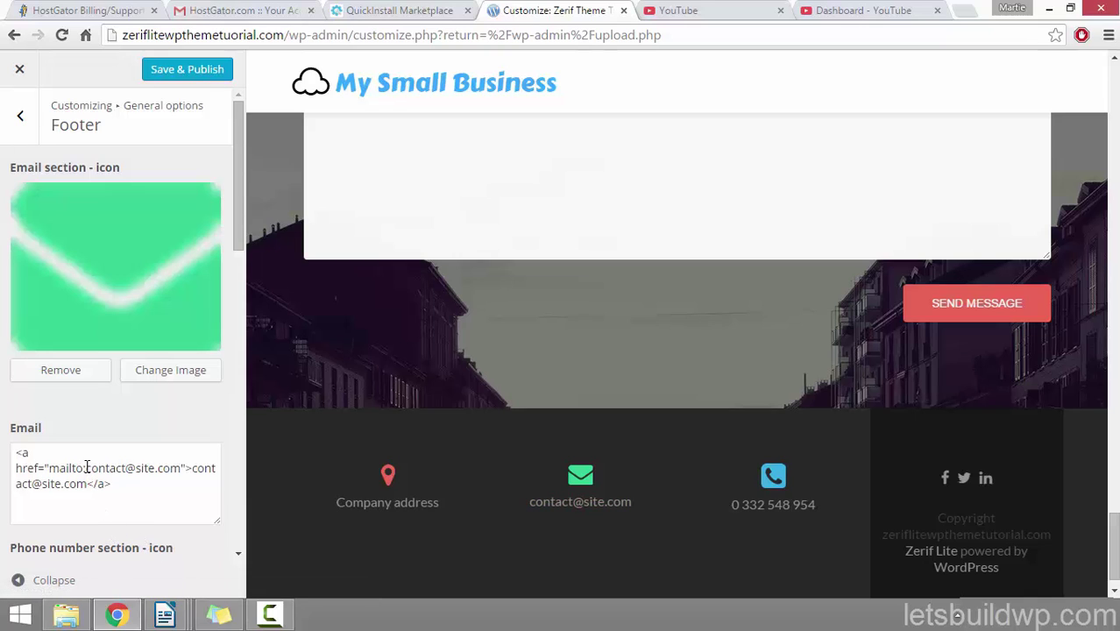
# Step: Examine the footer email and phone fields' mailto and tel link markup
pyautogui.moveTo(86, 468); pyautogui.dragTo(182, 466)
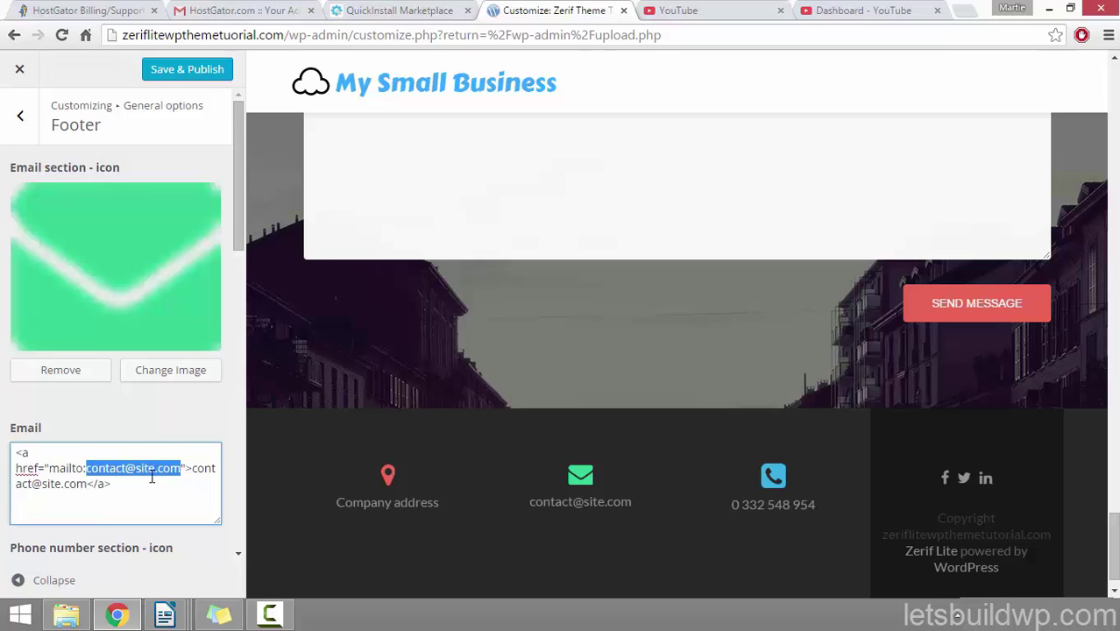
pyautogui.moveTo(192, 469); pyautogui.dragTo(87, 484)
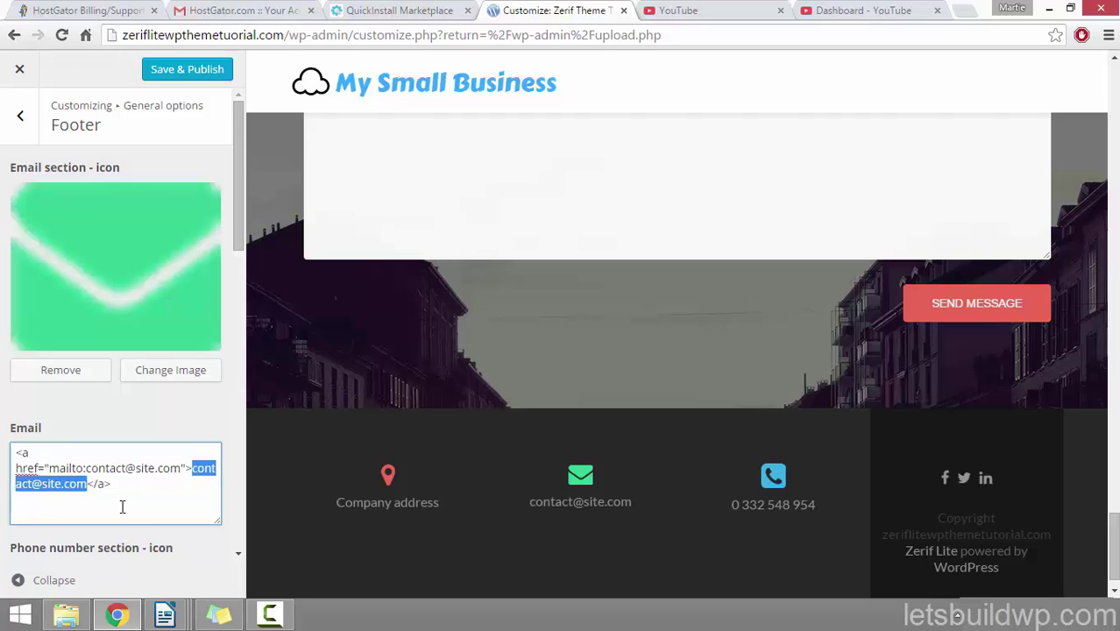
pyautogui.moveTo(16, 452); pyautogui.dragTo(87, 468)
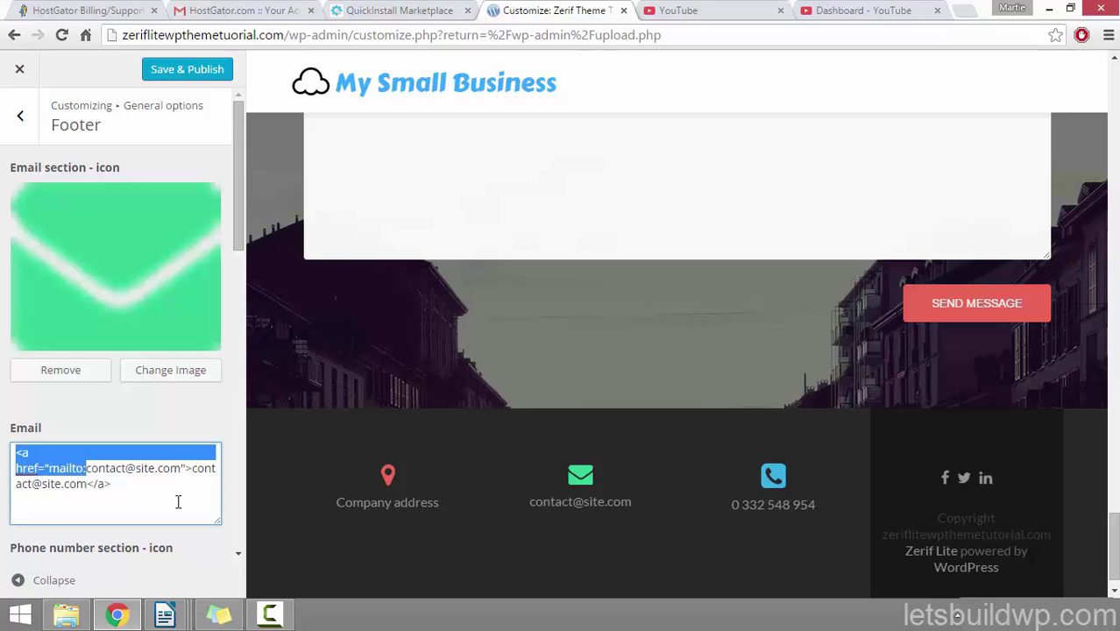
pyautogui.doubleClick(133, 473)
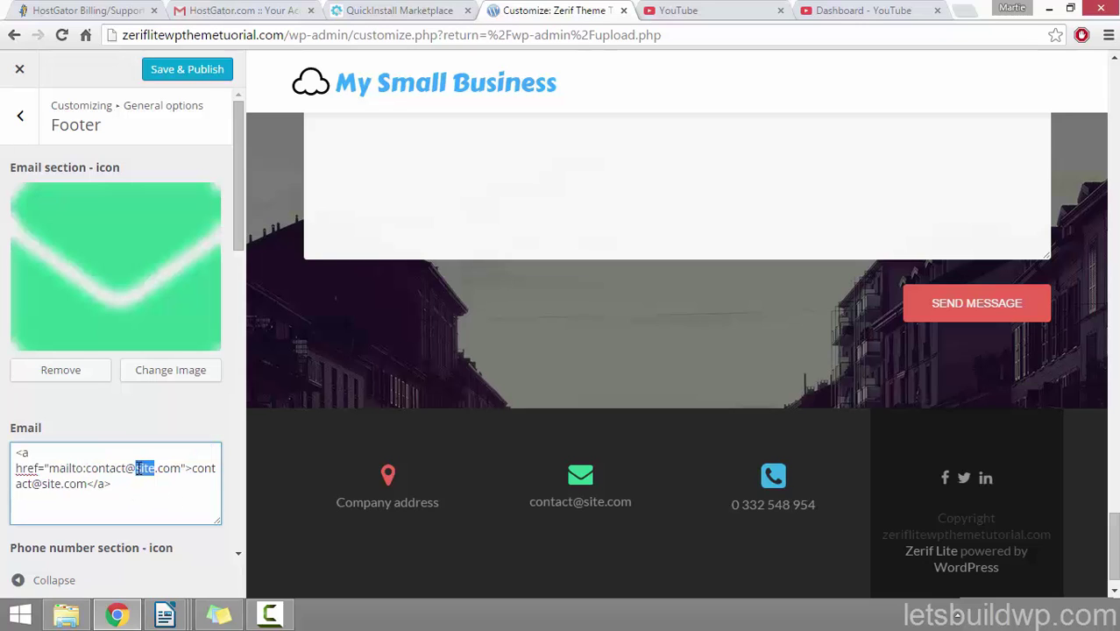
pyautogui.moveTo(86, 468)
pyautogui.mouseDown()
pyautogui.moveTo(194, 466)
pyautogui.moveTo(87, 484)
pyautogui.mouseUp()
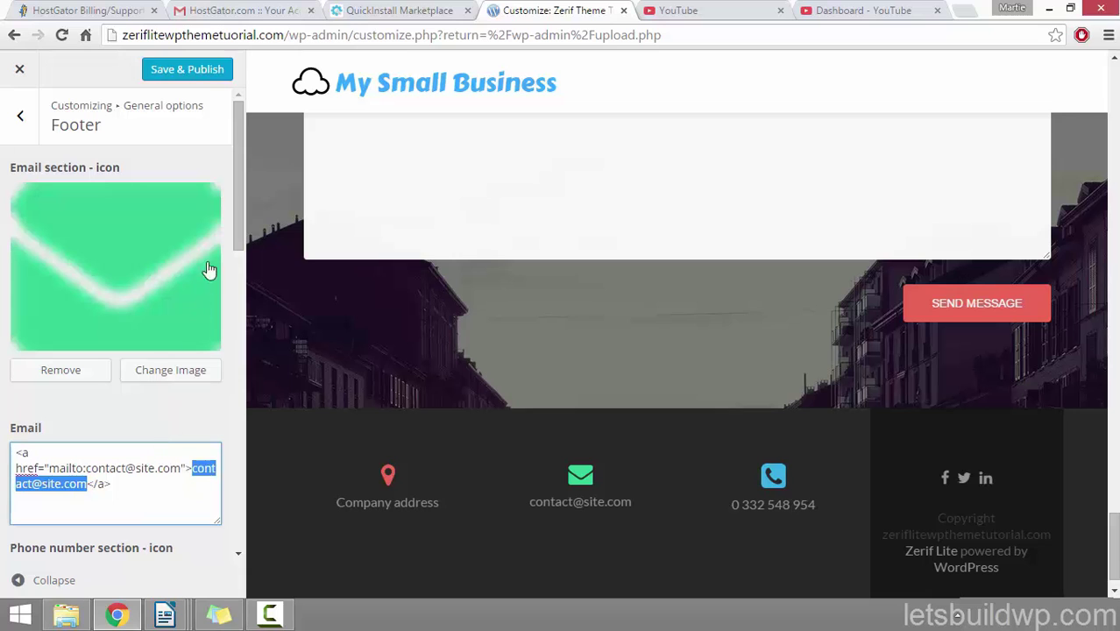
pyautogui.moveTo(237, 222); pyautogui.dragTo(221, 390)
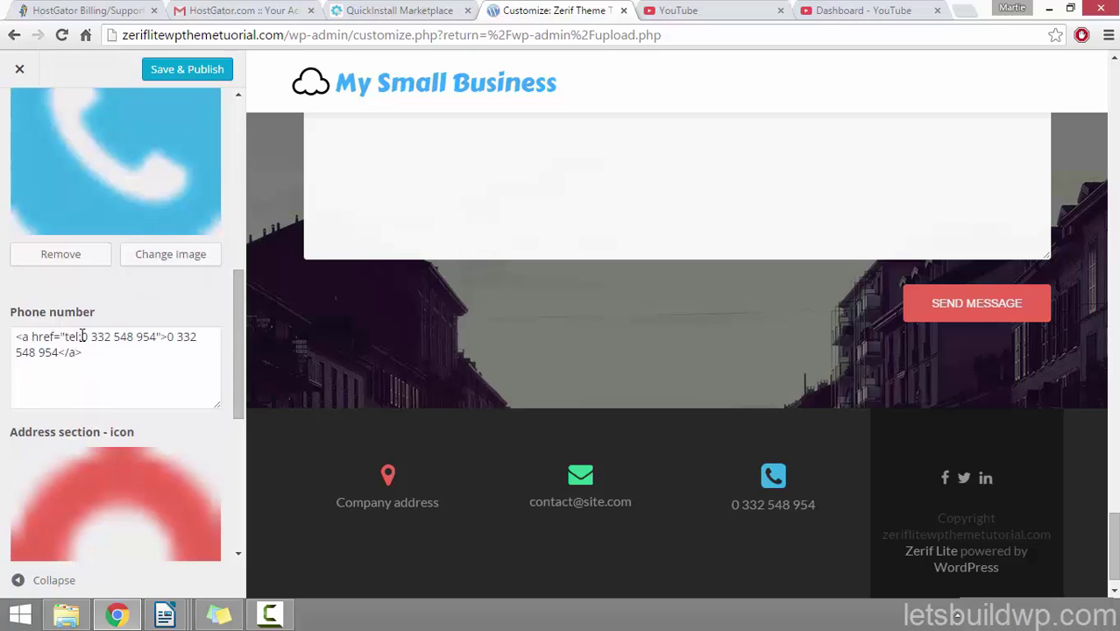
pyautogui.moveTo(81, 337); pyautogui.dragTo(56, 353)
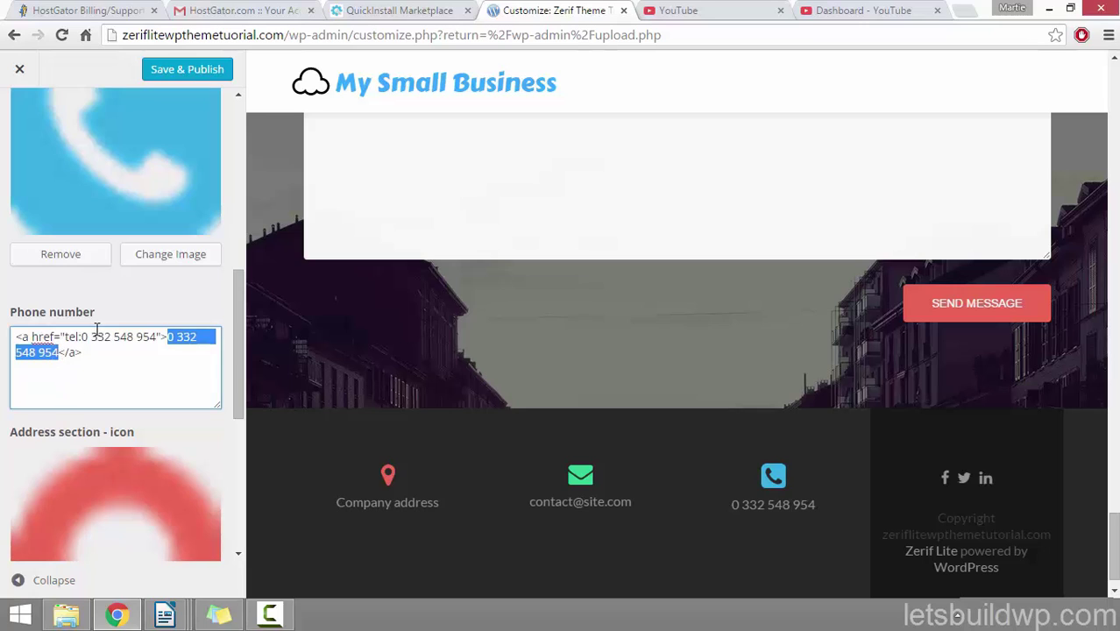
pyautogui.click(95, 338)
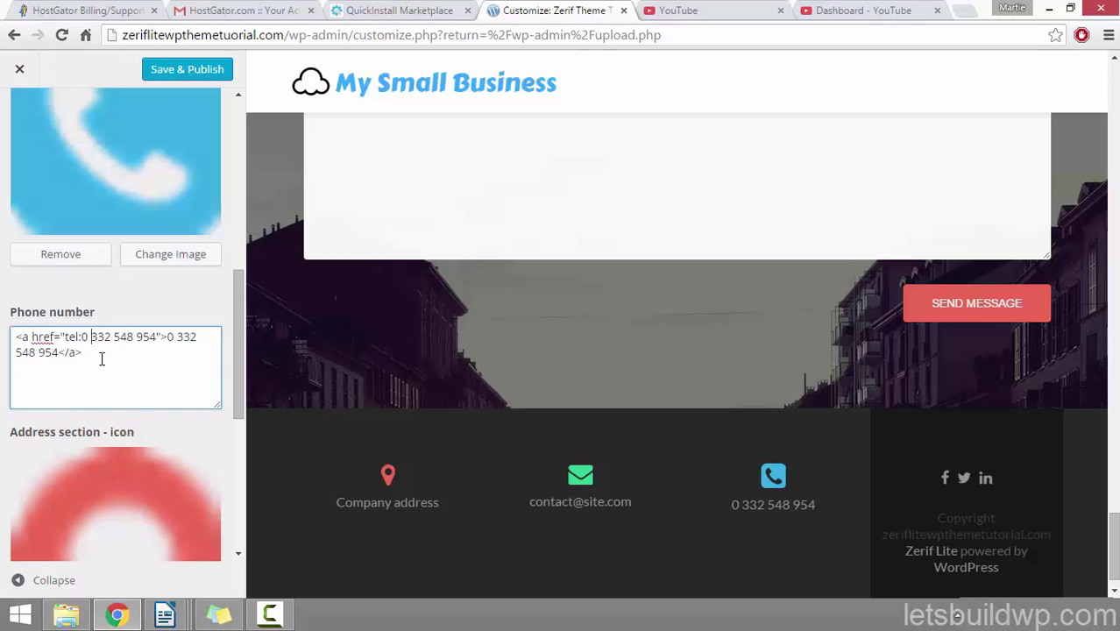
# Step: Replace the footer Address text with '123 Fake Street, United Kingdom.'
pyautogui.moveTo(238, 329); pyautogui.dragTo(235, 489)
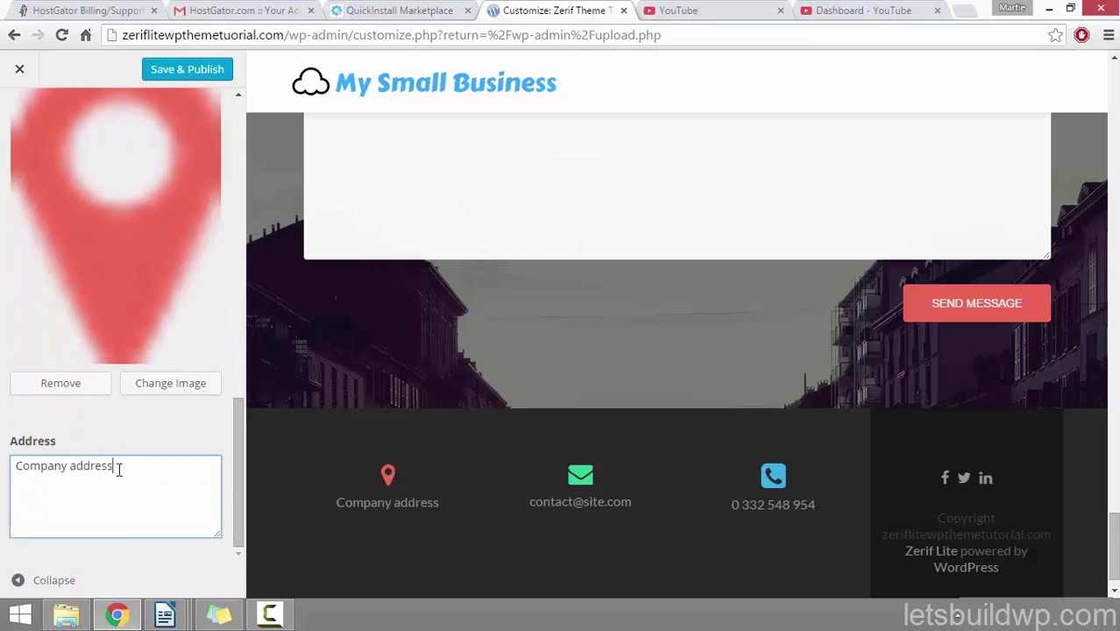
pyautogui.moveTo(117, 466); pyautogui.dragTo(2, 470)
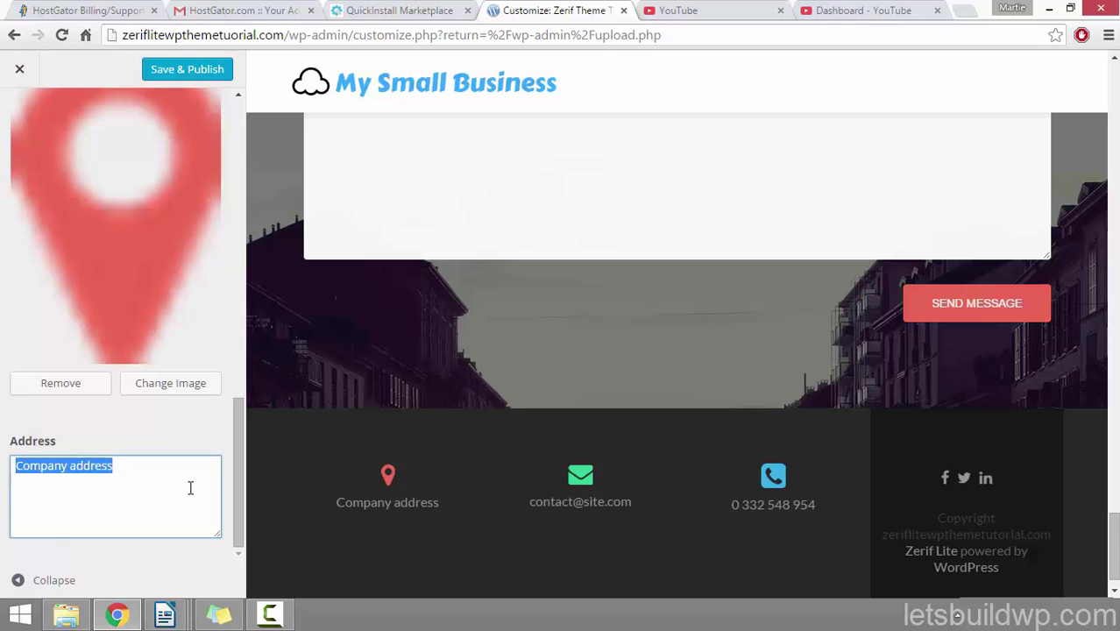
pyautogui.write('1')
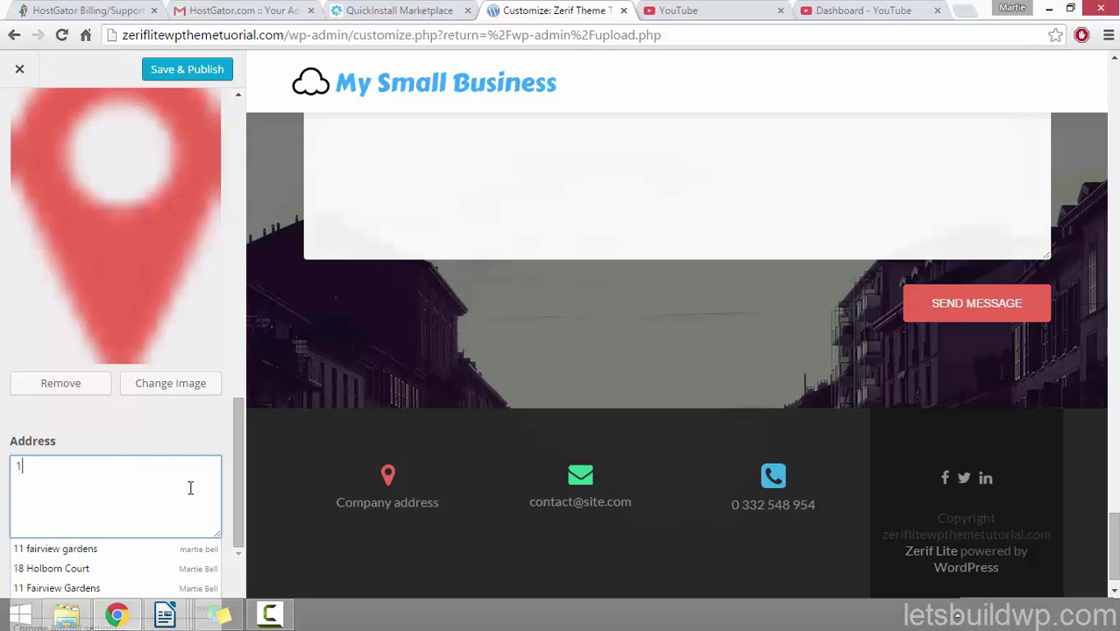
pyautogui.write('23 Fake Street')
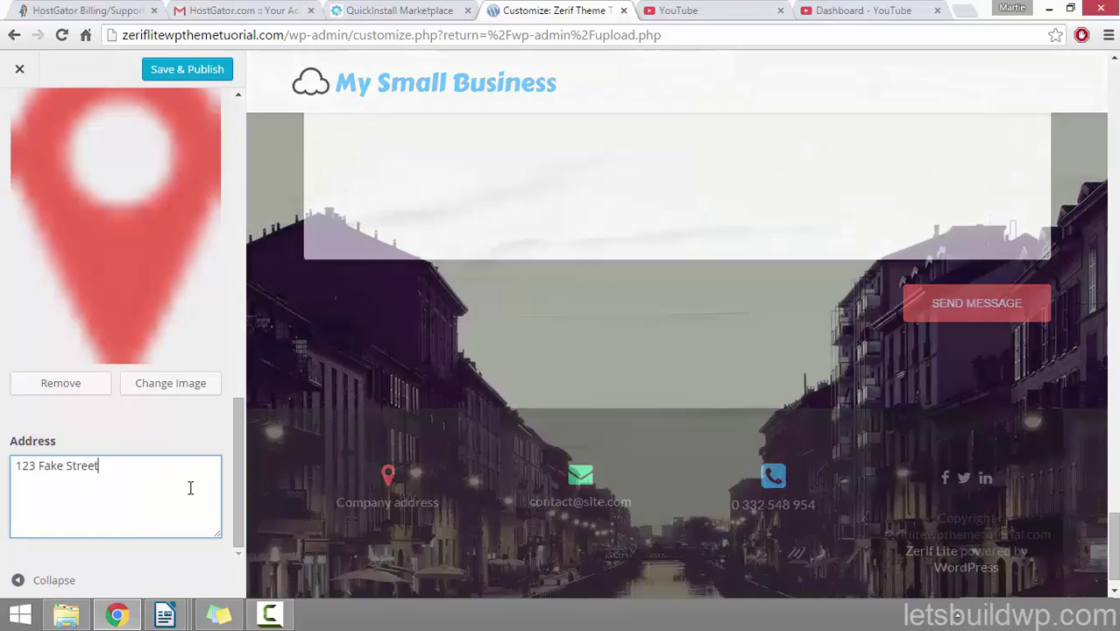
pyautogui.write(', Un')
pyautogui.write('ited ')
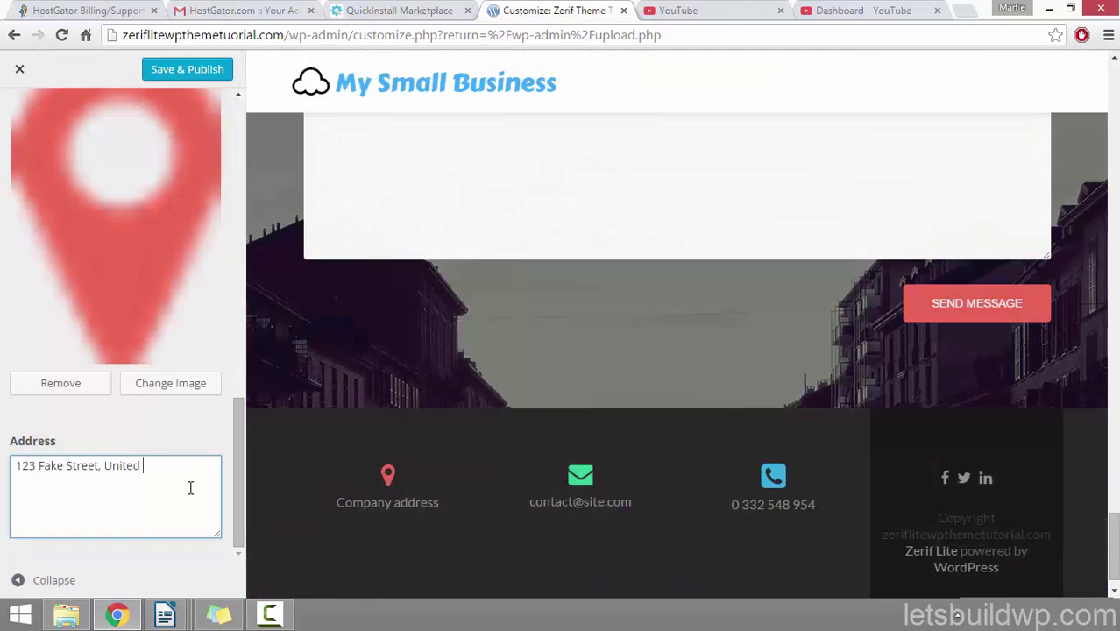
pyautogui.write('Kingd')
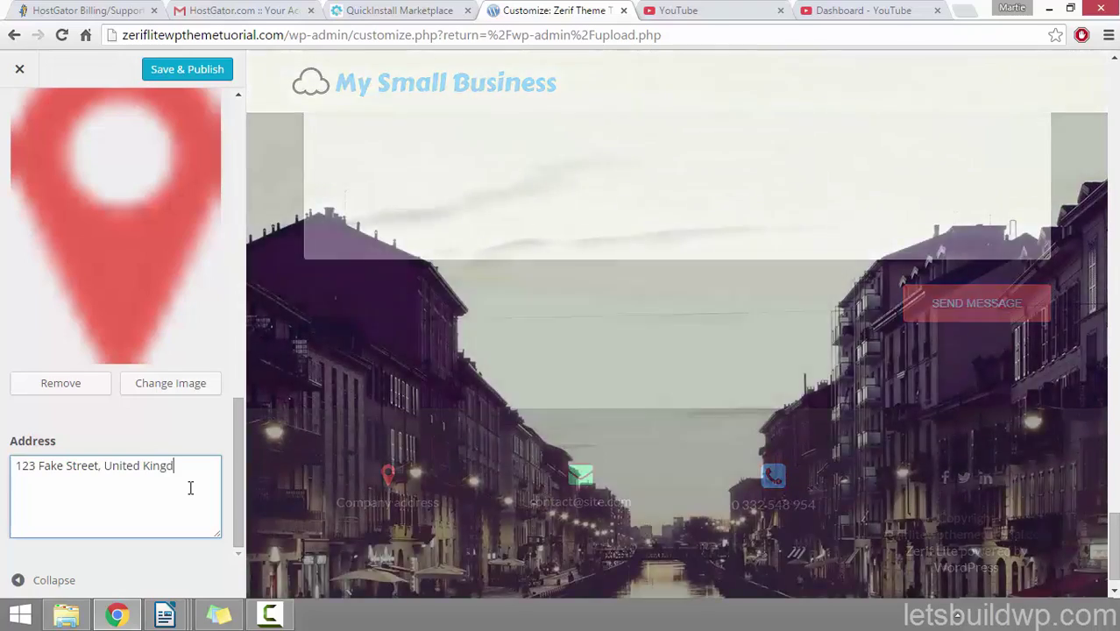
pyautogui.write('om.')
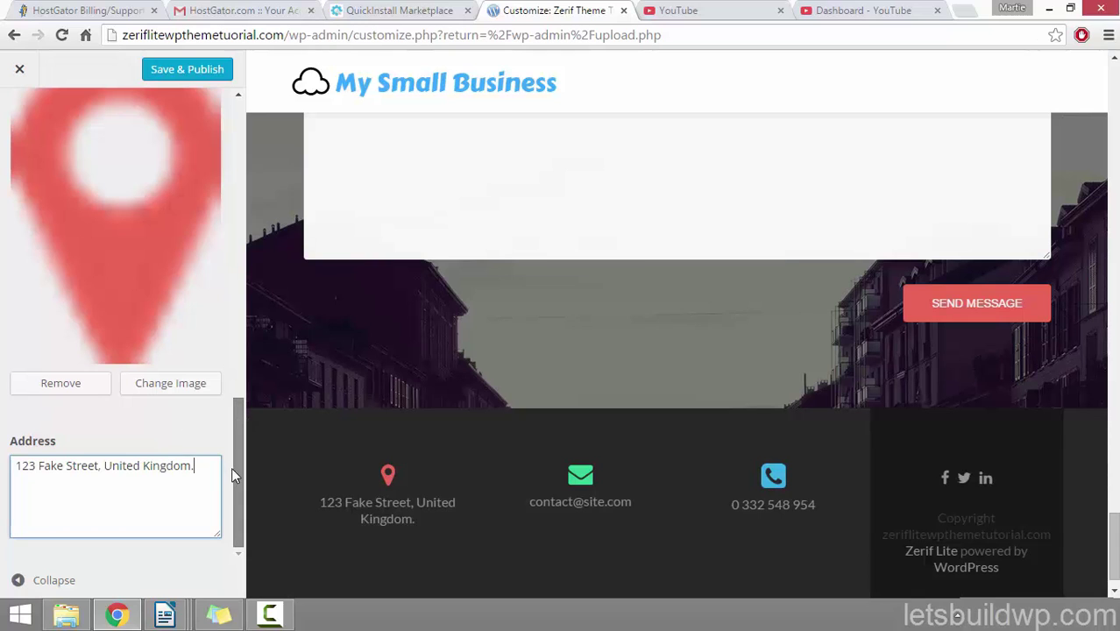
pyautogui.scroll(2, 231, 467)
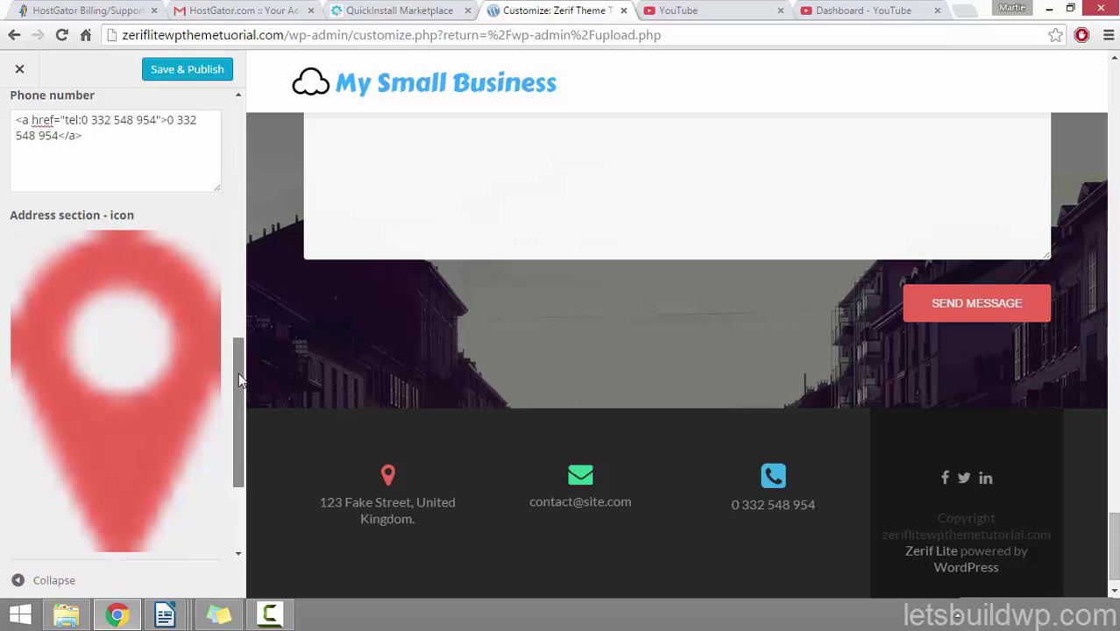
# Step: Save & Publish the footer changes, then open the Big title section settings
pyautogui.moveTo(238, 373); pyautogui.dragTo(251, 140)
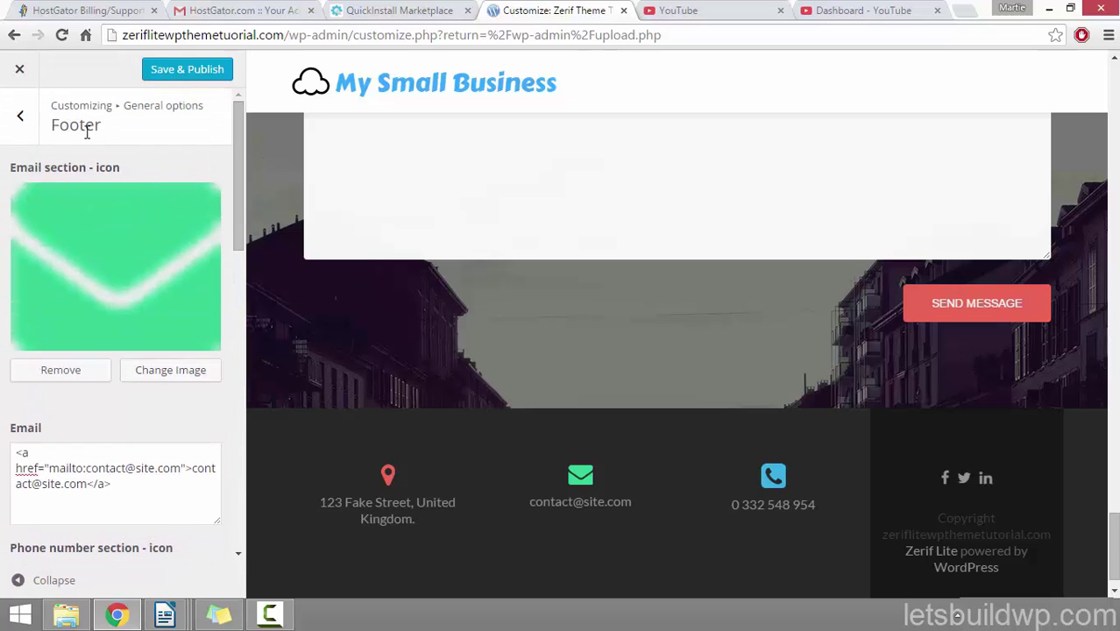
pyautogui.click(20, 118)
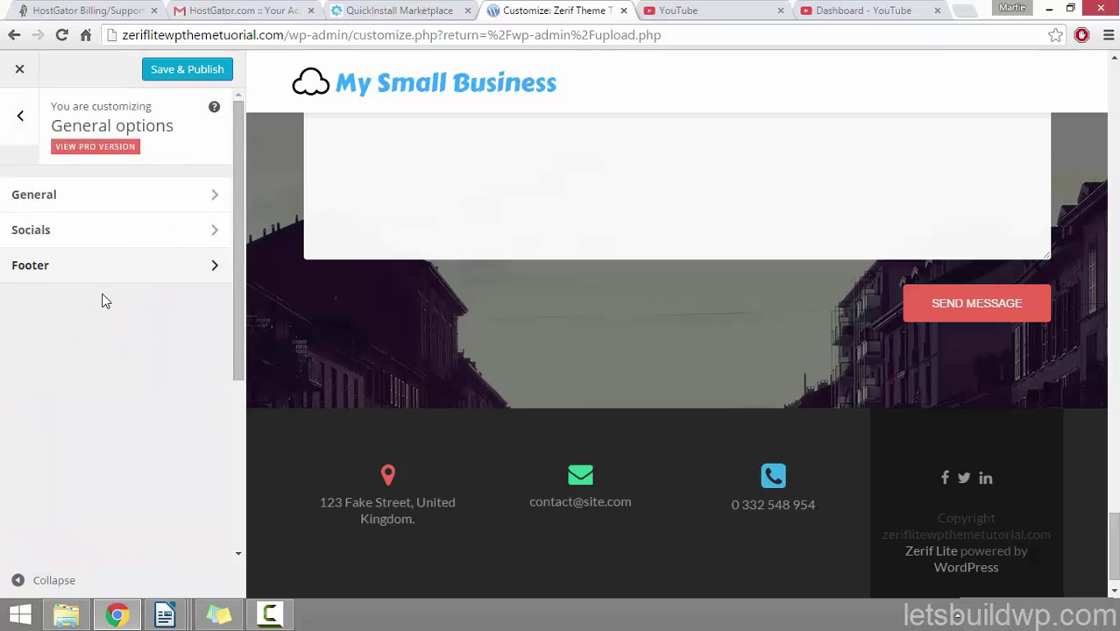
pyautogui.click(194, 73)
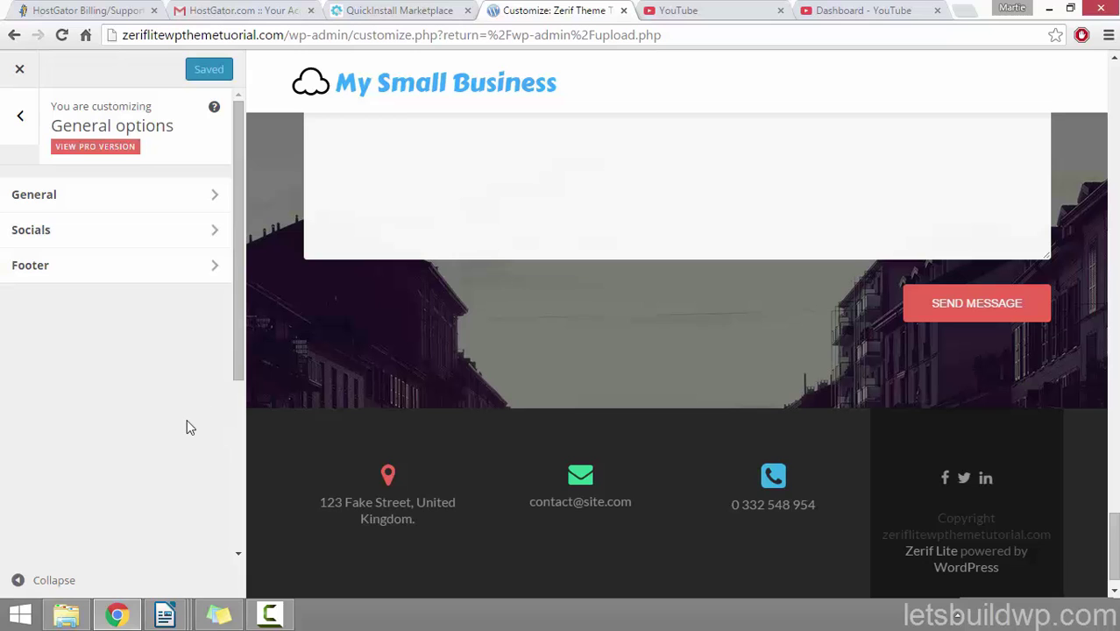
pyautogui.click(19, 117)
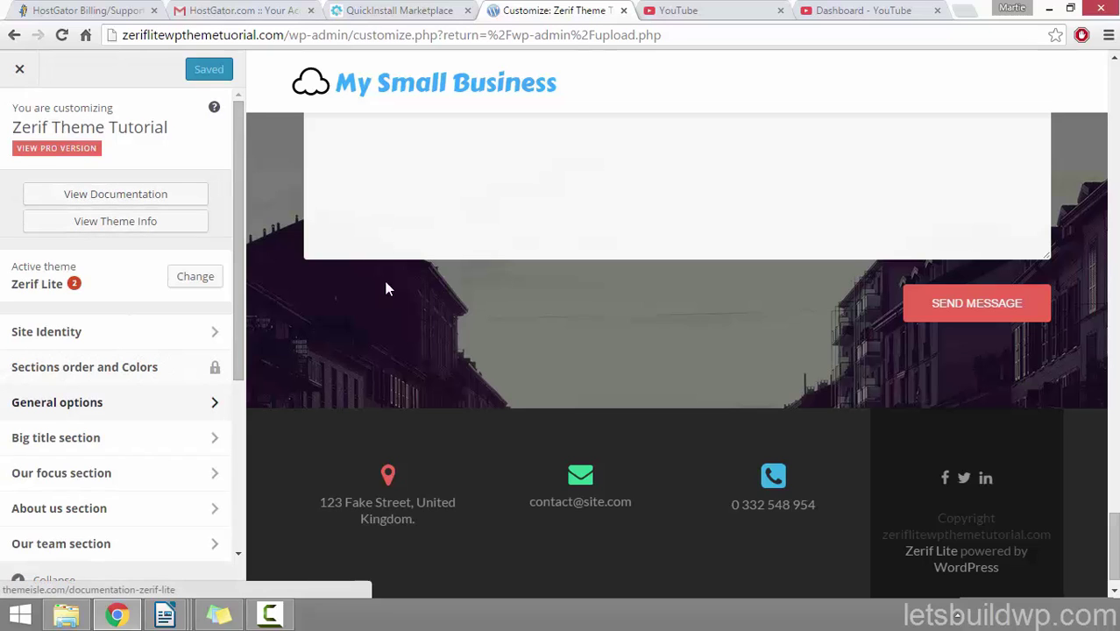
pyautogui.click(99, 442)
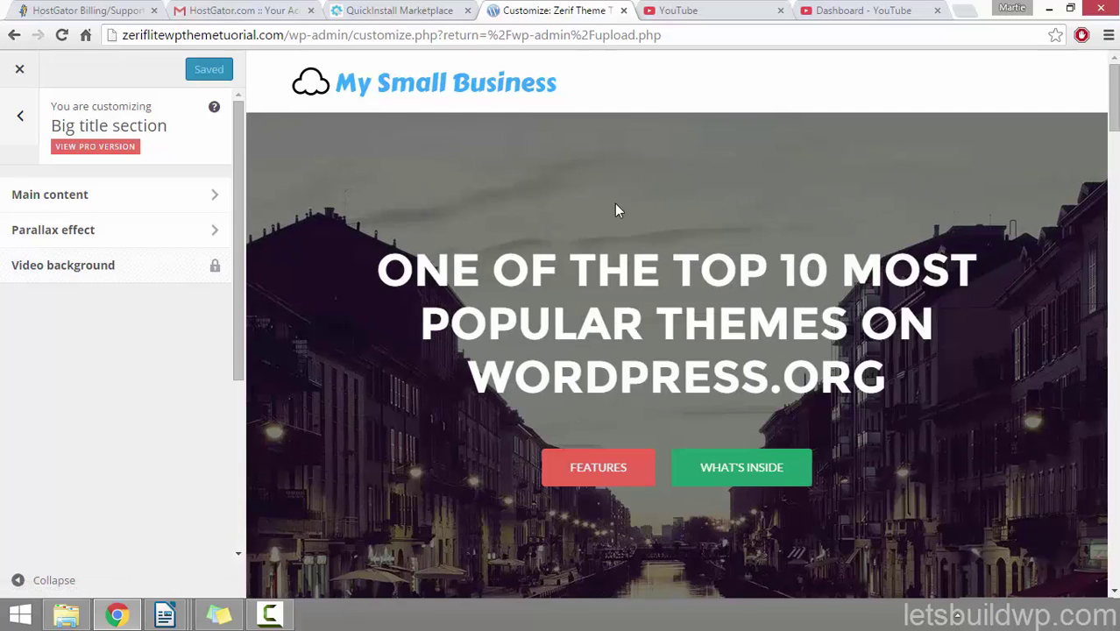
# Step: In Main content, overwrite the Title field with 'LETS START BUILDING A WORDPRESS WEBSITE TOGETHER!'
pyautogui.click(166, 198)
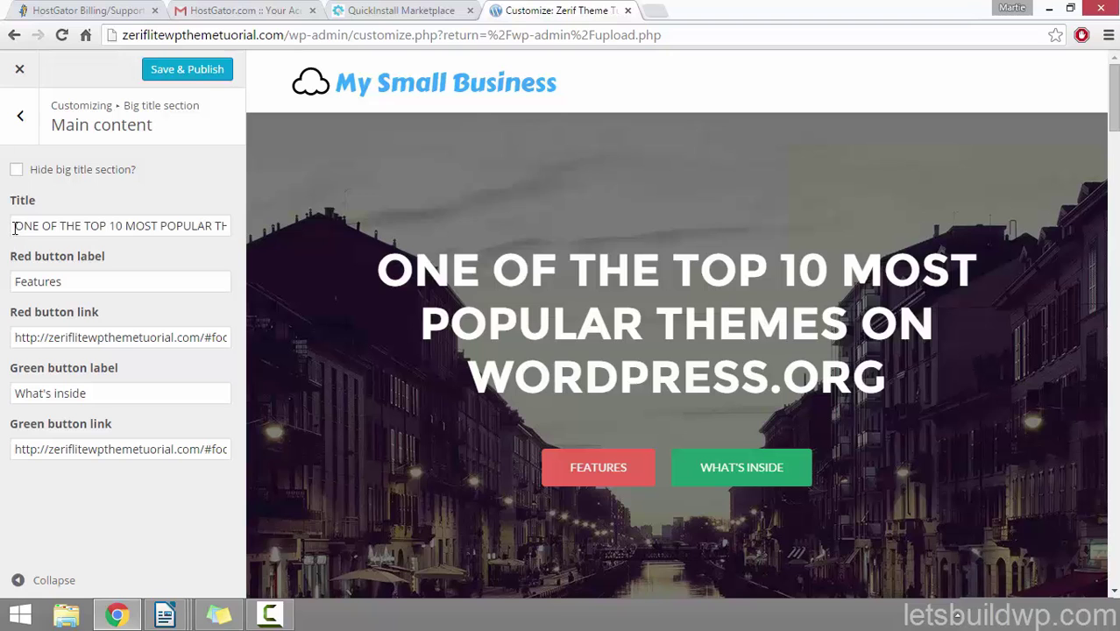
pyautogui.moveTo(14, 227); pyautogui.dragTo(324, 234)
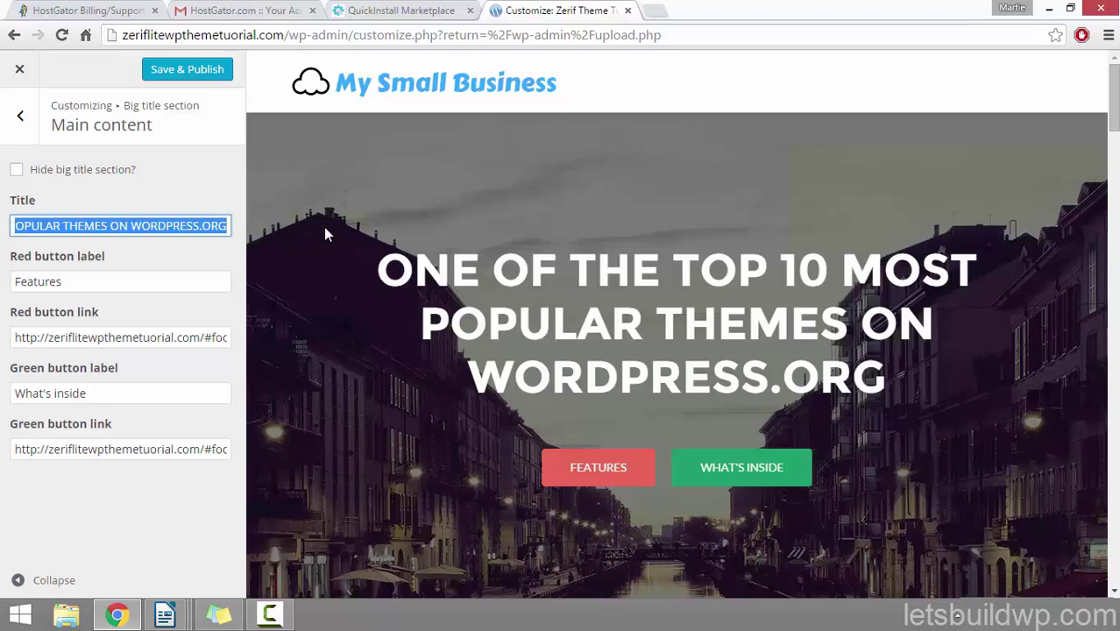
pyautogui.write('"LET')
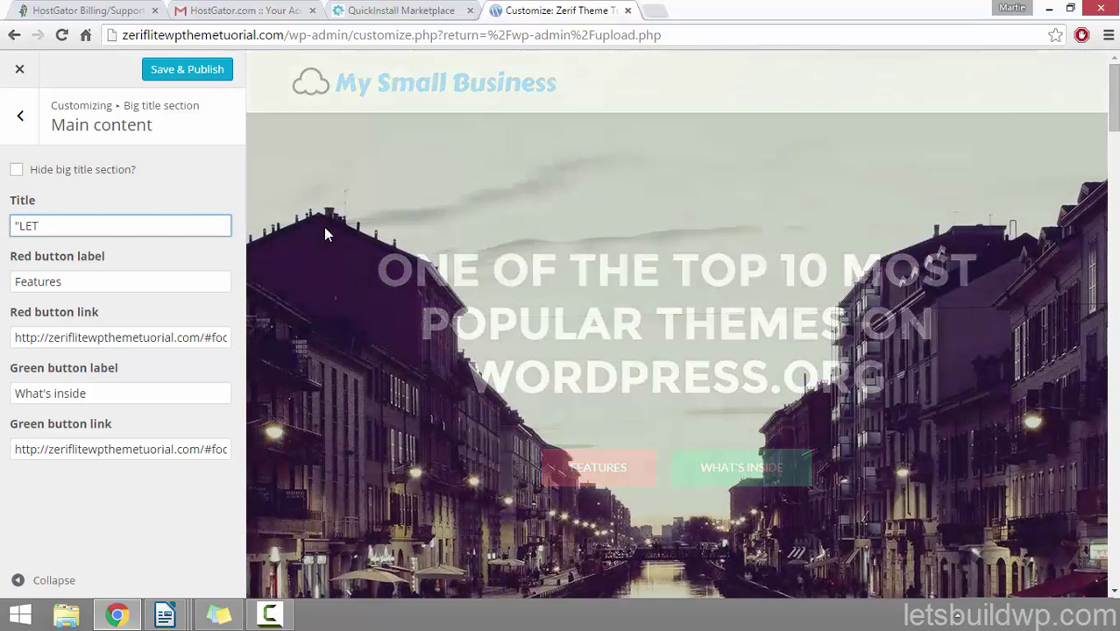
pyautogui.write('S START ')
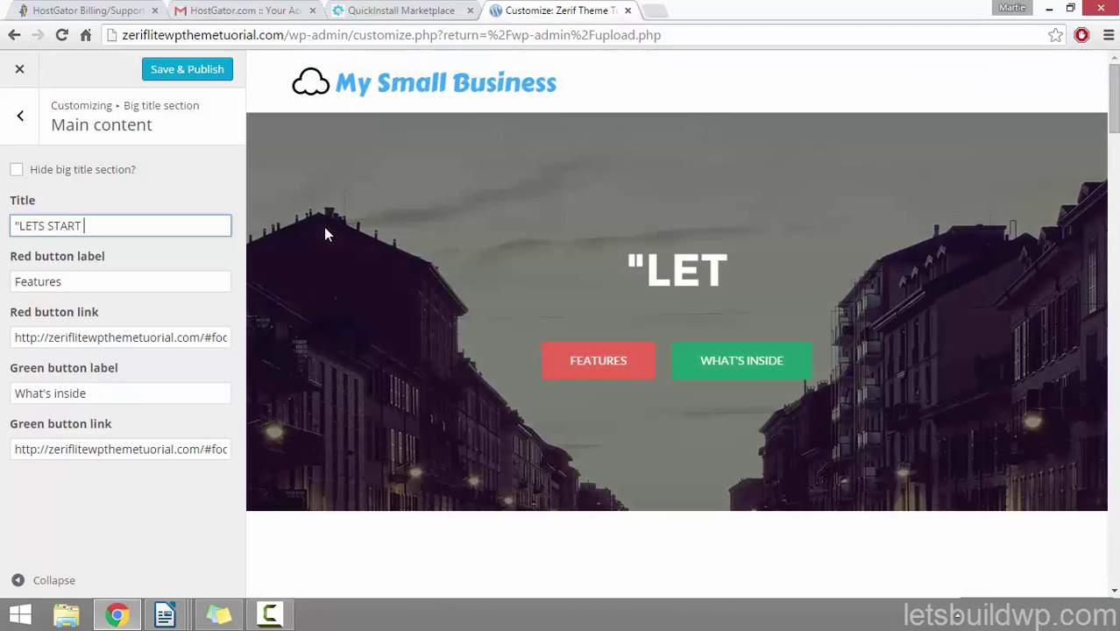
pyautogui.write('BUILDING A WORDPRESS WEBS')
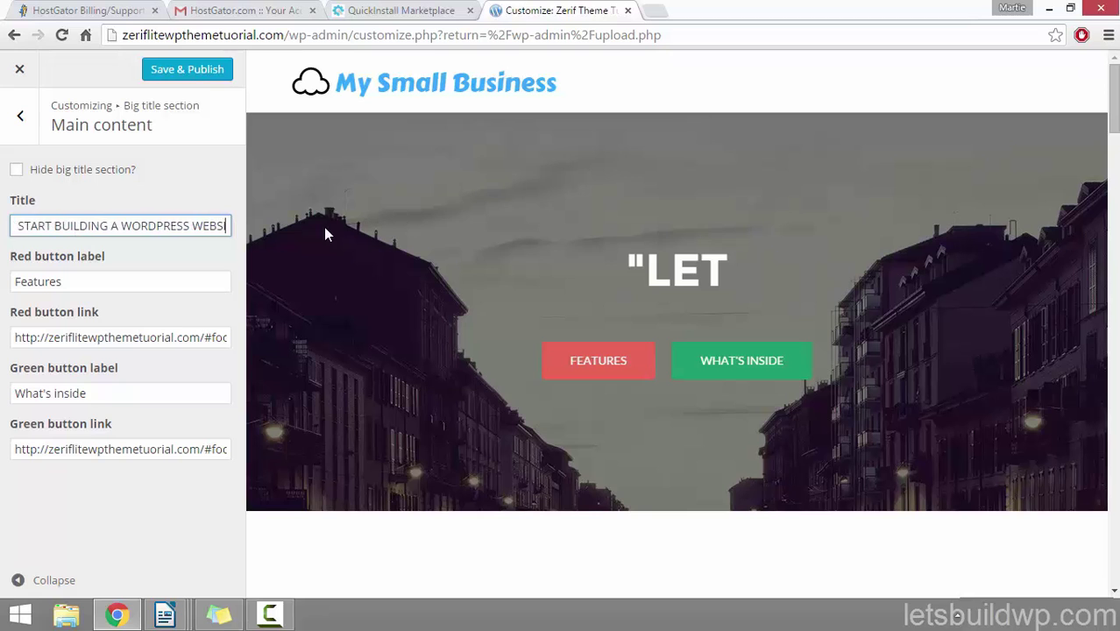
pyautogui.write('ITE TOGETHER')
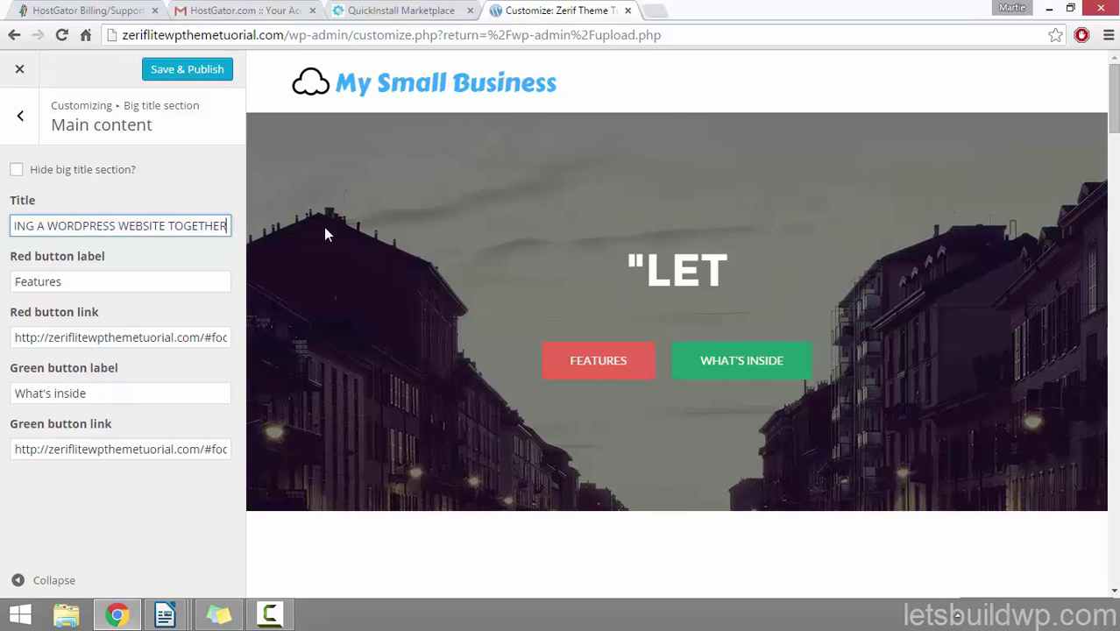
pyautogui.write('!"')
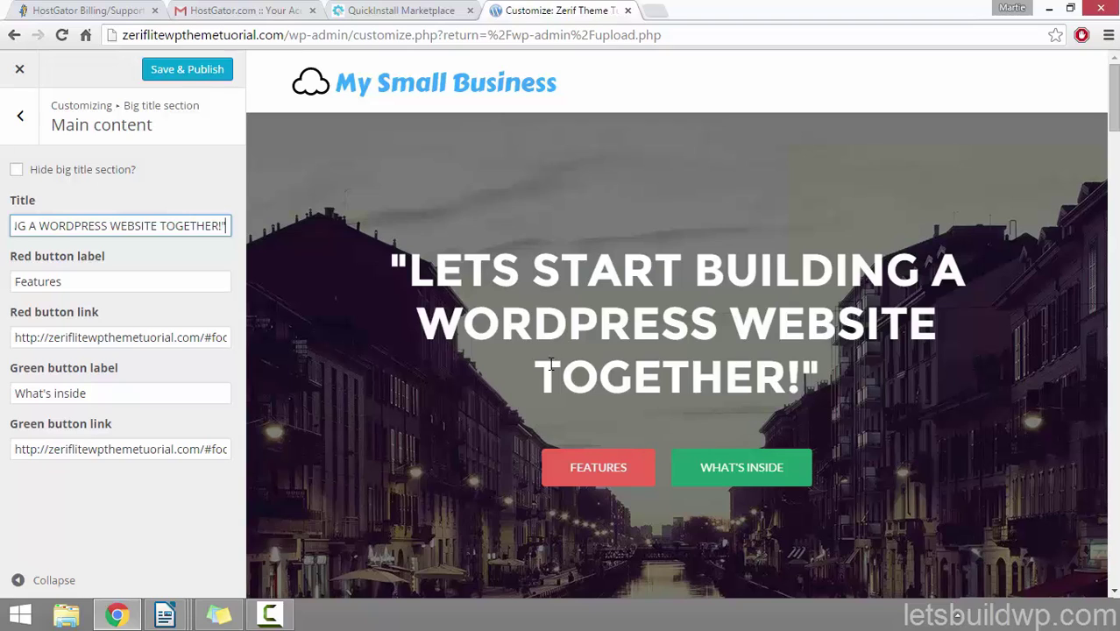
# Step: Change the red button label to 'Button 1' and the green button label to 'Button 2'
pyautogui.moveTo(87, 288); pyautogui.dragTo(3, 277)
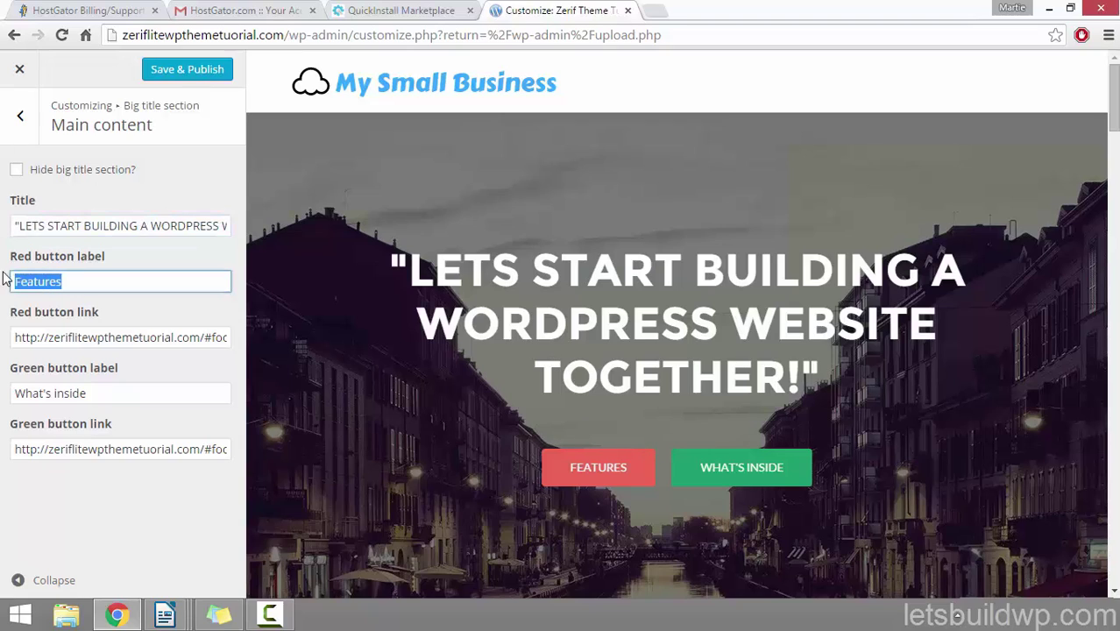
pyautogui.write('B')
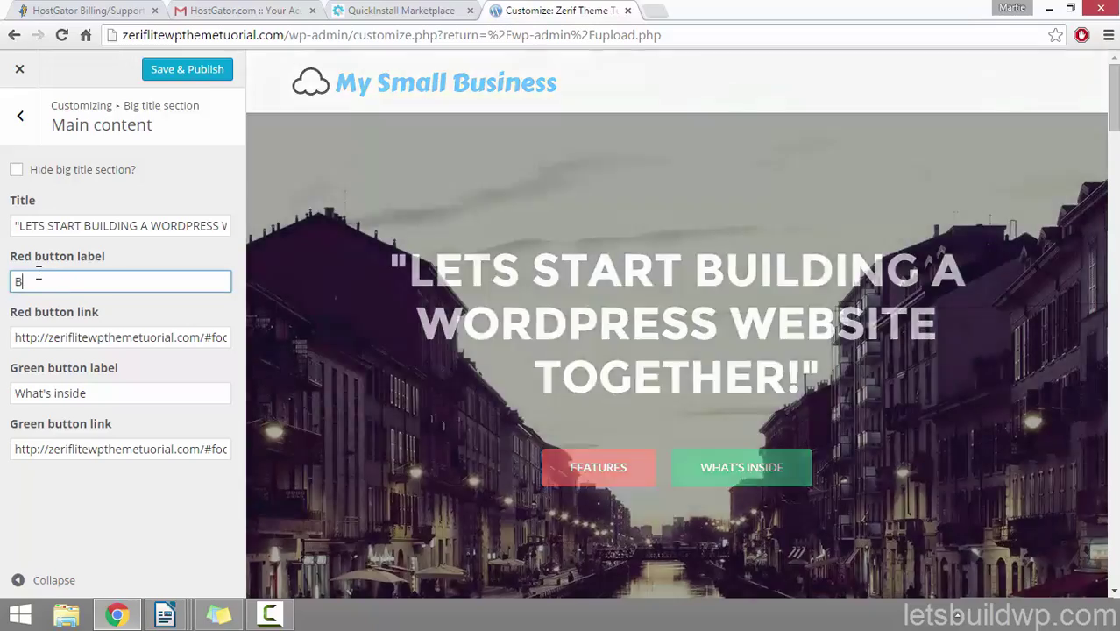
pyautogui.write('utton 1')
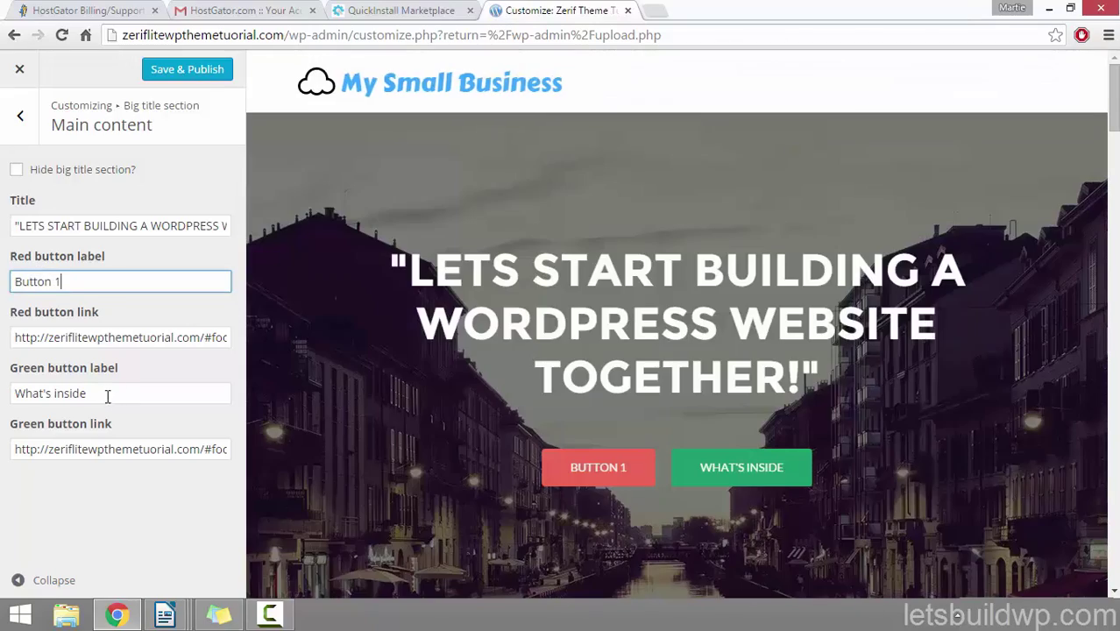
pyautogui.moveTo(107, 397); pyautogui.dragTo(13, 391)
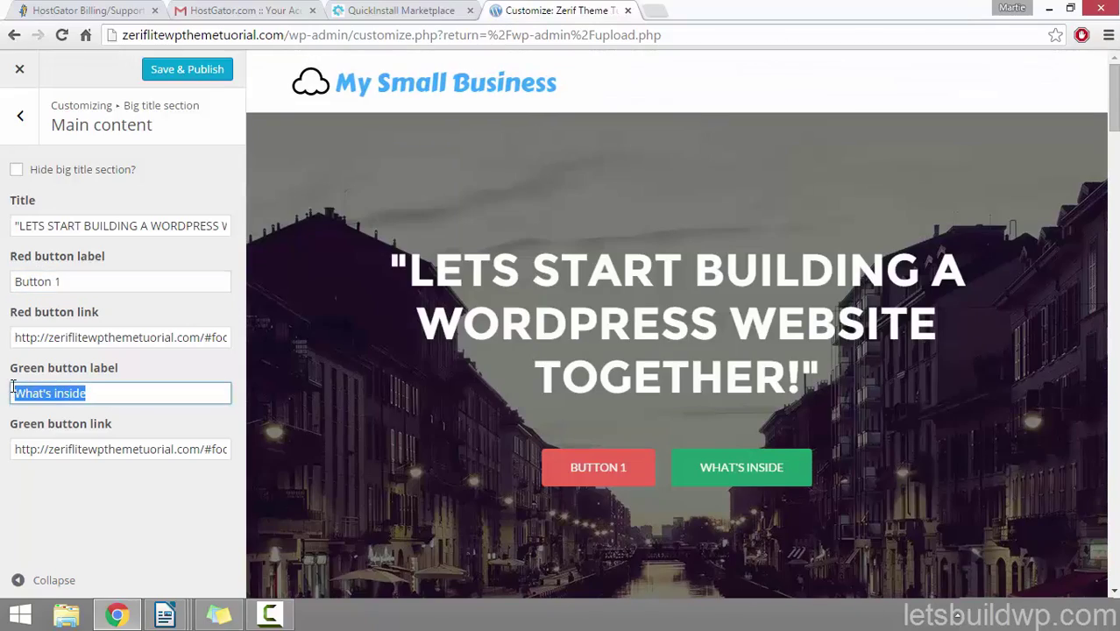
pyautogui.write('B')
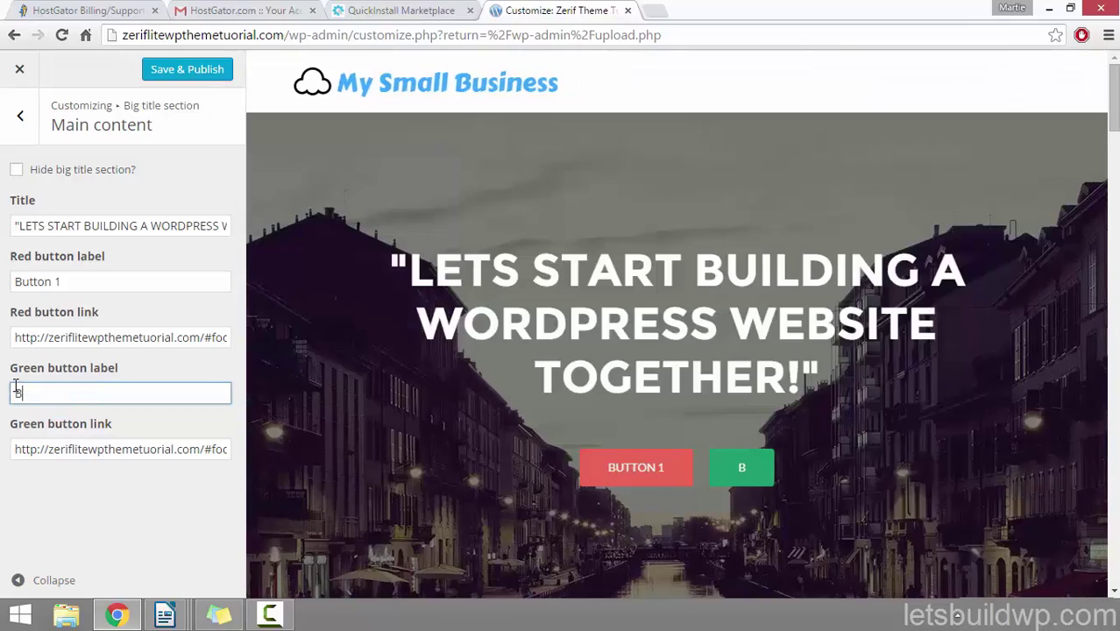
pyautogui.write('utton')
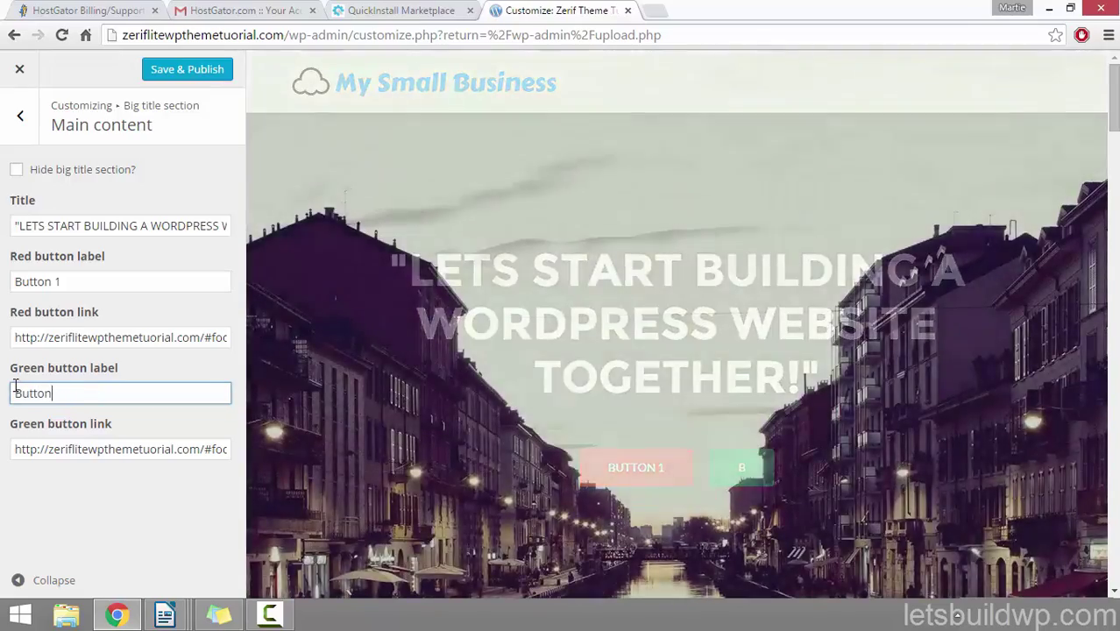
pyautogui.write(' 2')
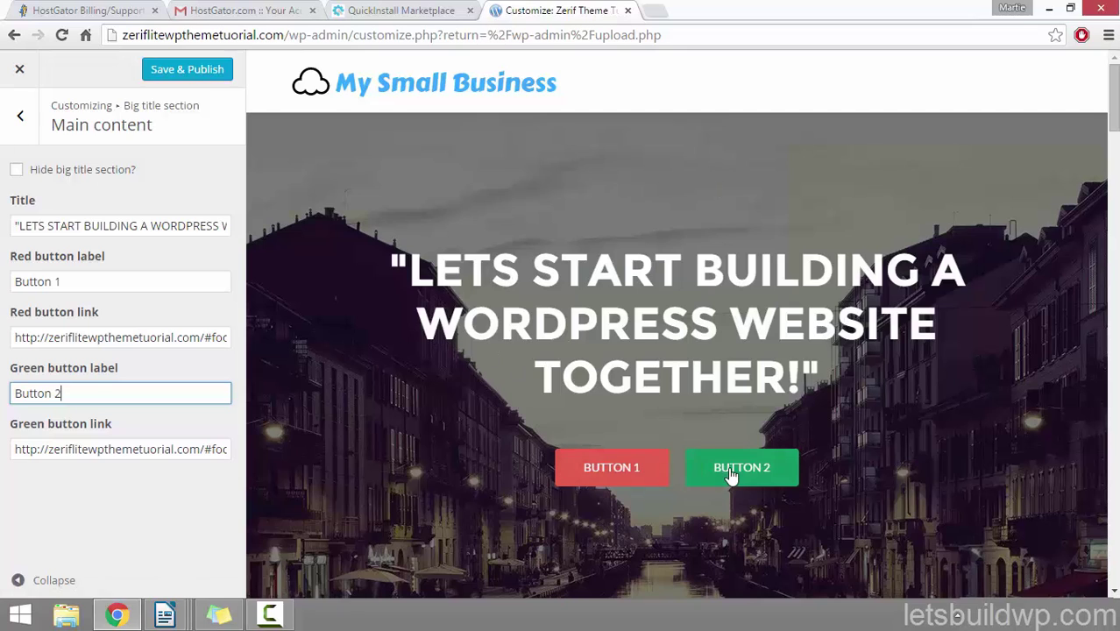
# Step: Tick 'Use parallax effect?' in the Big title's Parallax effect settings
pyautogui.click(21, 117)
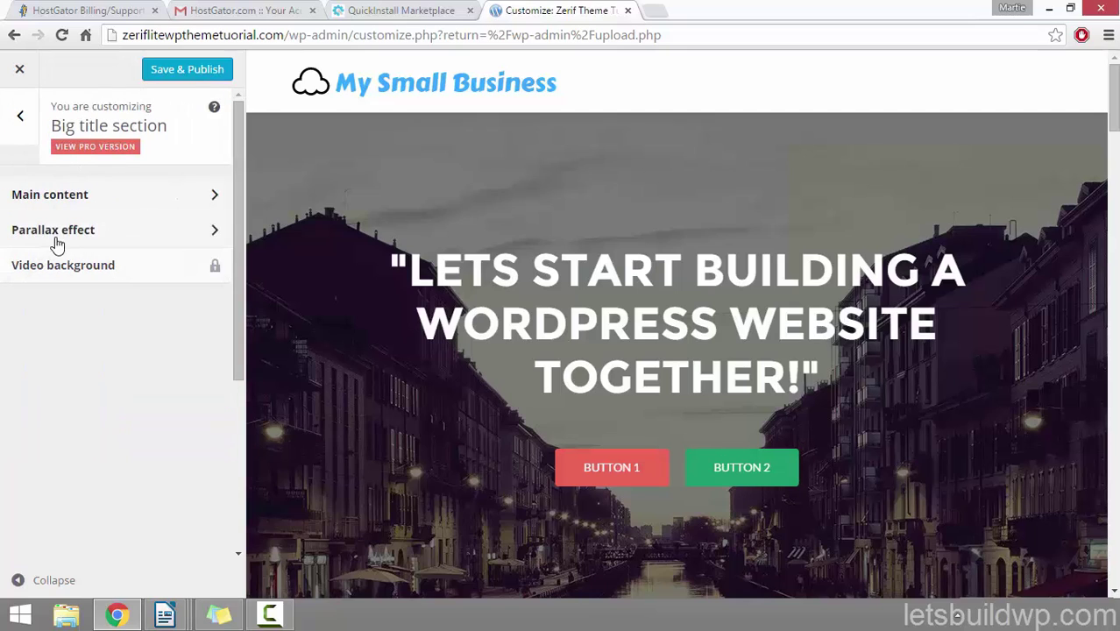
pyautogui.click(91, 237)
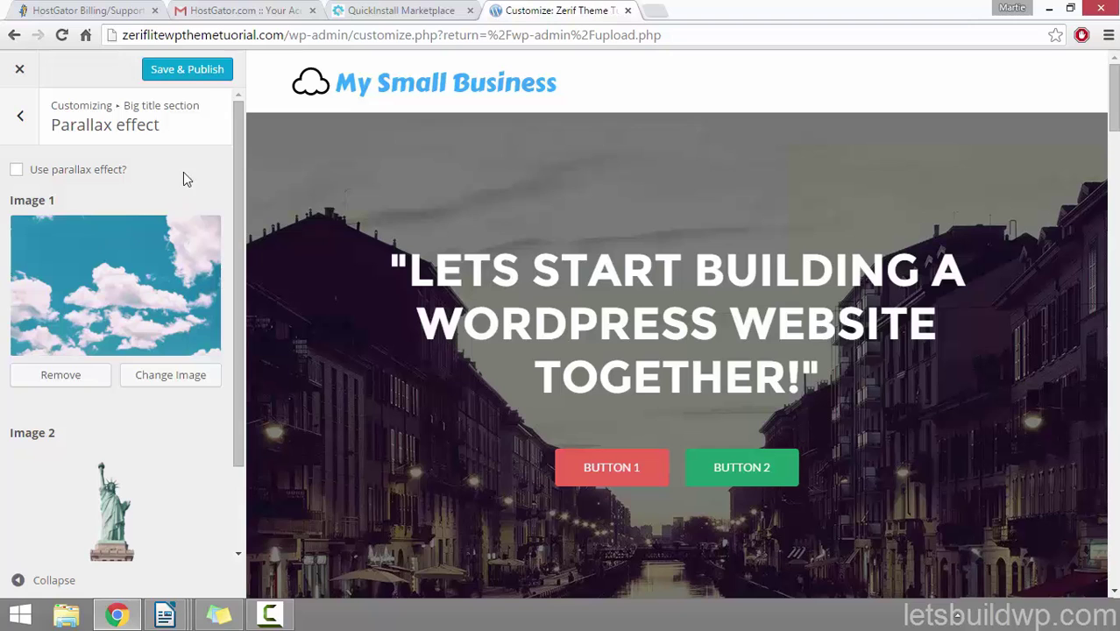
pyautogui.click(17, 172)
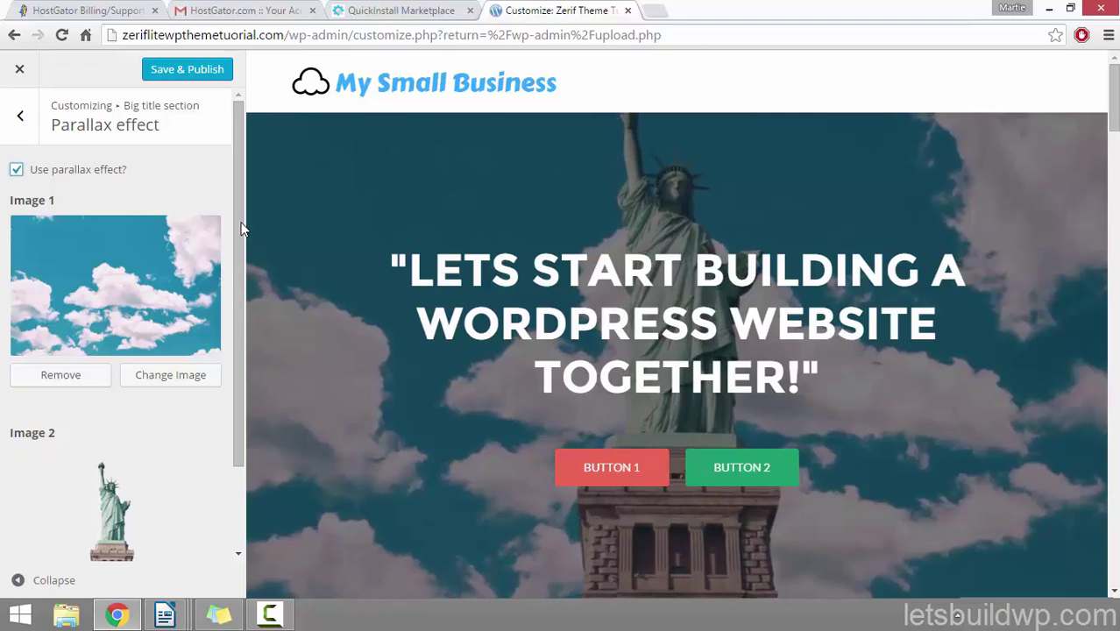
pyautogui.moveTo(239, 212); pyautogui.dragTo(219, 260)
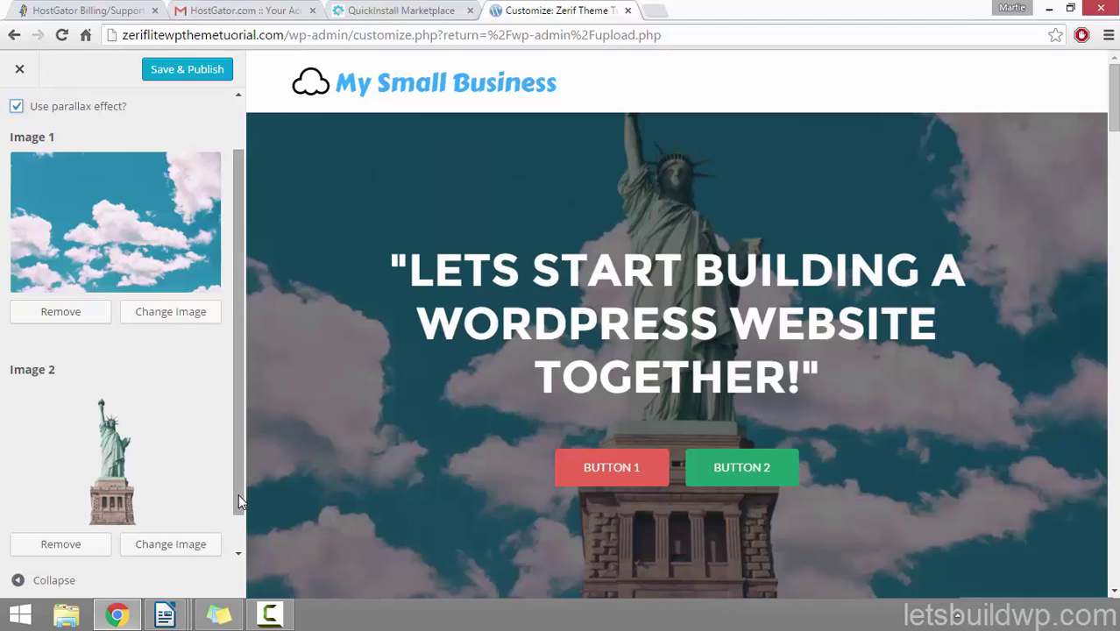
# Step: Turn off the parallax effect to restore the city-street hero background, then go back to the Big title section
pyautogui.moveTo(238, 494); pyautogui.dragTo(239, 451)
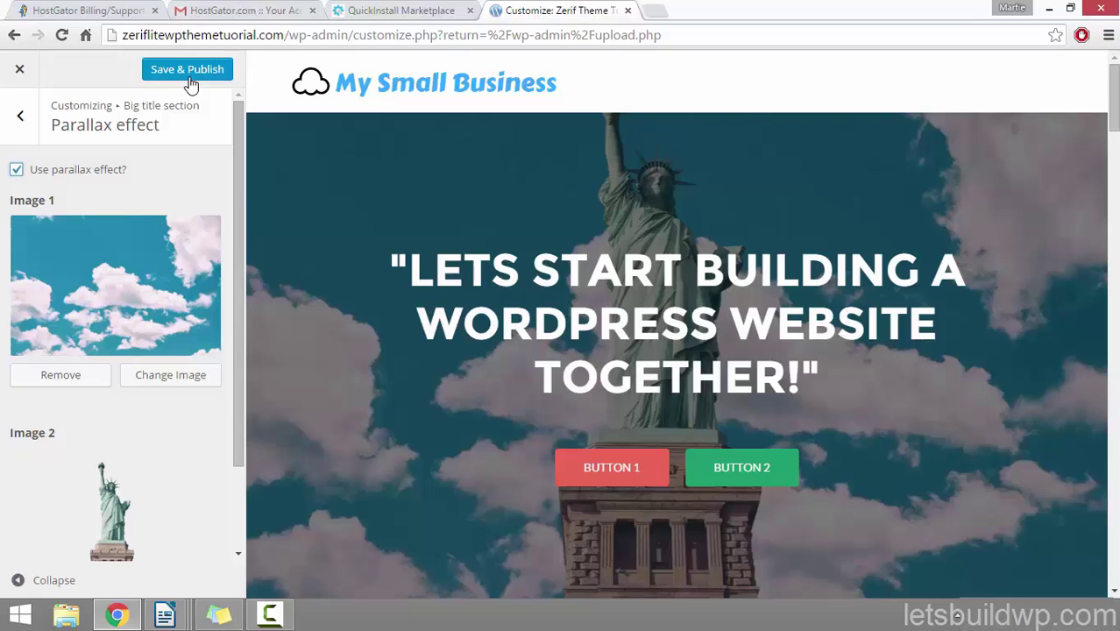
pyautogui.click(18, 171)
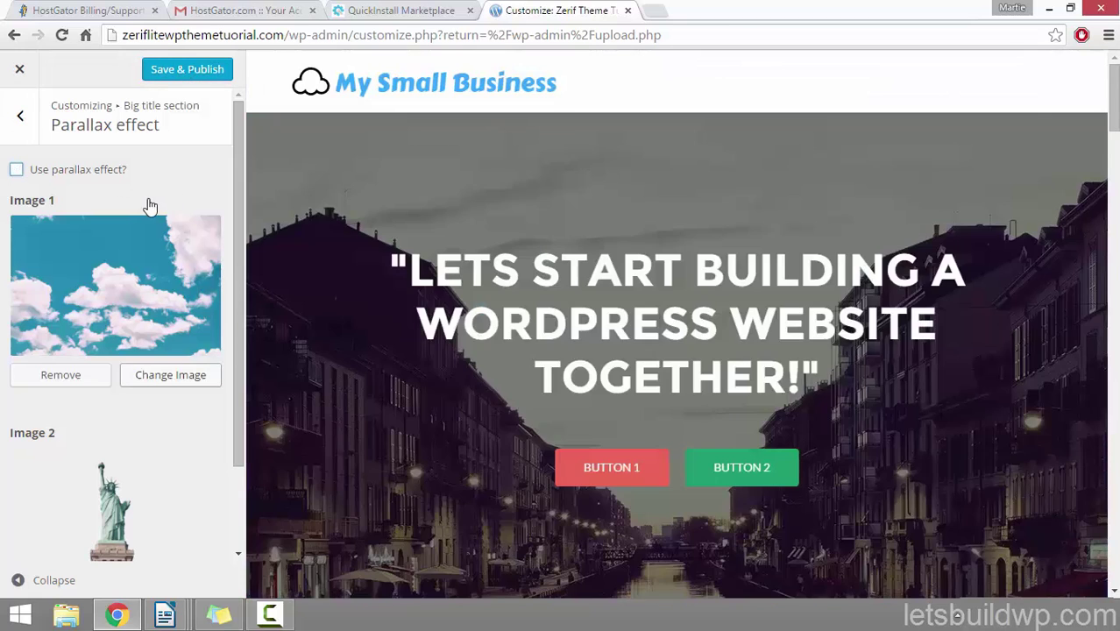
pyautogui.click(20, 119)
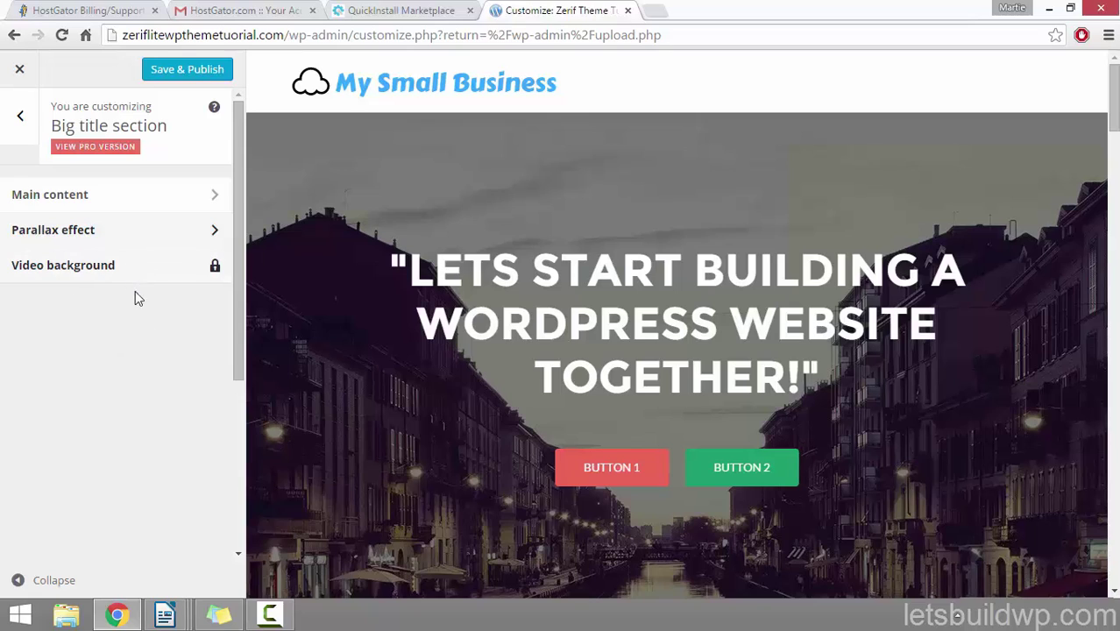
# Step: Open the Our focus section's title and subtitle settings, where the title currently reads FEATURES
pyautogui.click(20, 114)
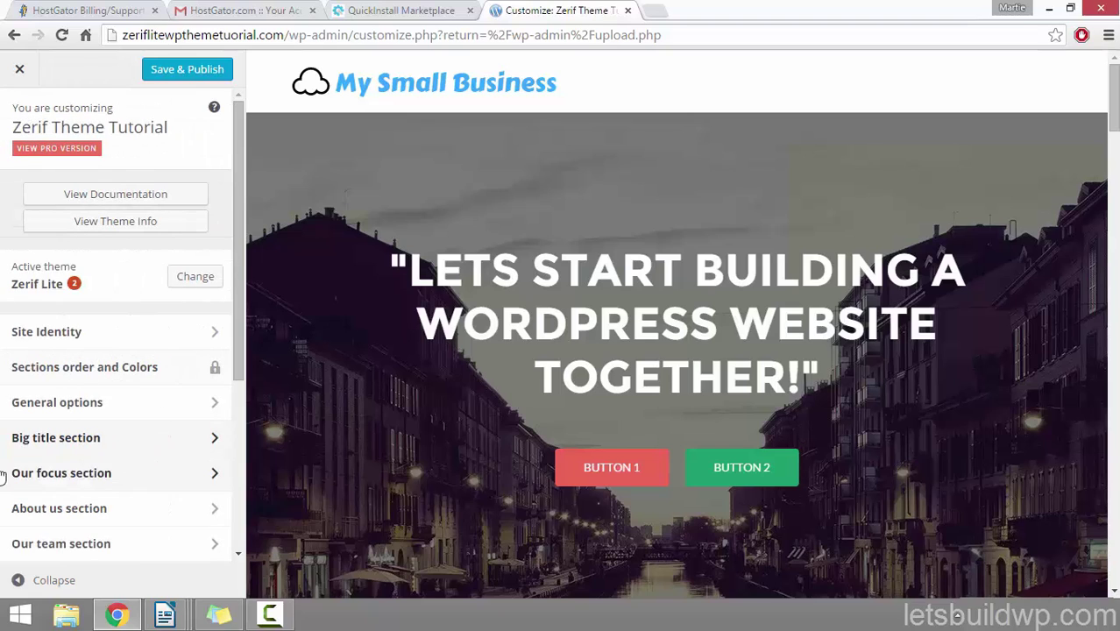
pyautogui.click(100, 475)
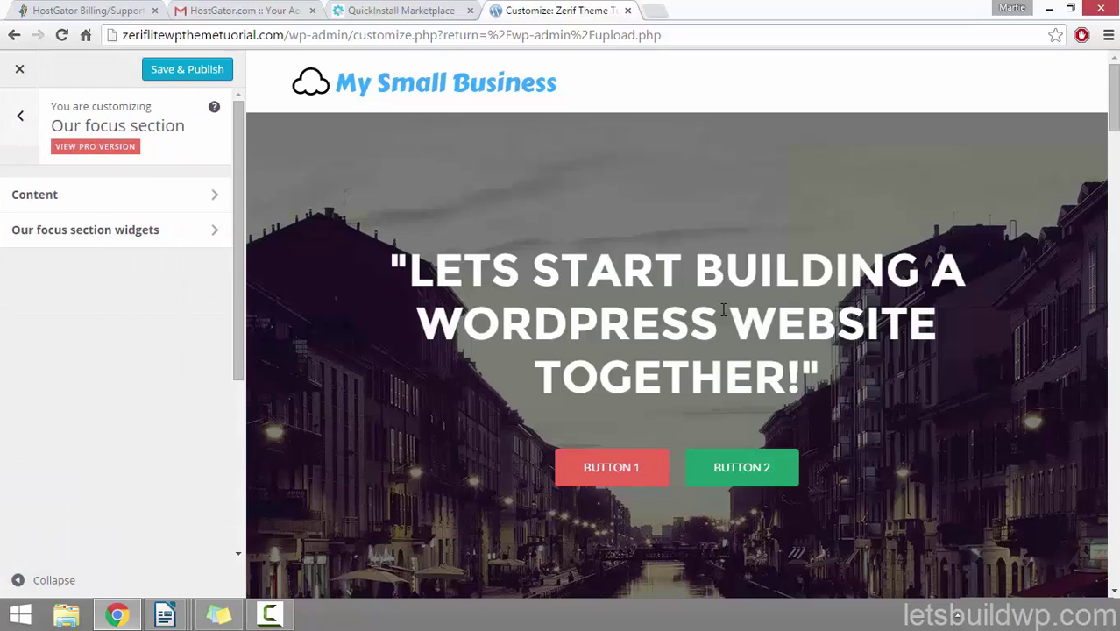
pyautogui.scroll(-4, 724, 246)
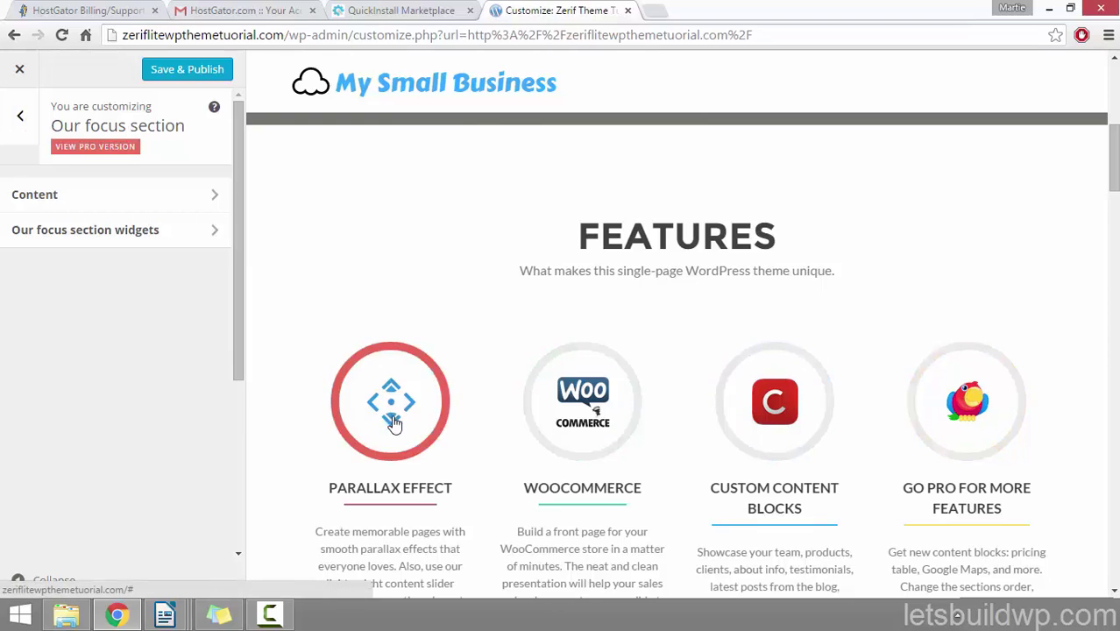
pyautogui.click(170, 196)
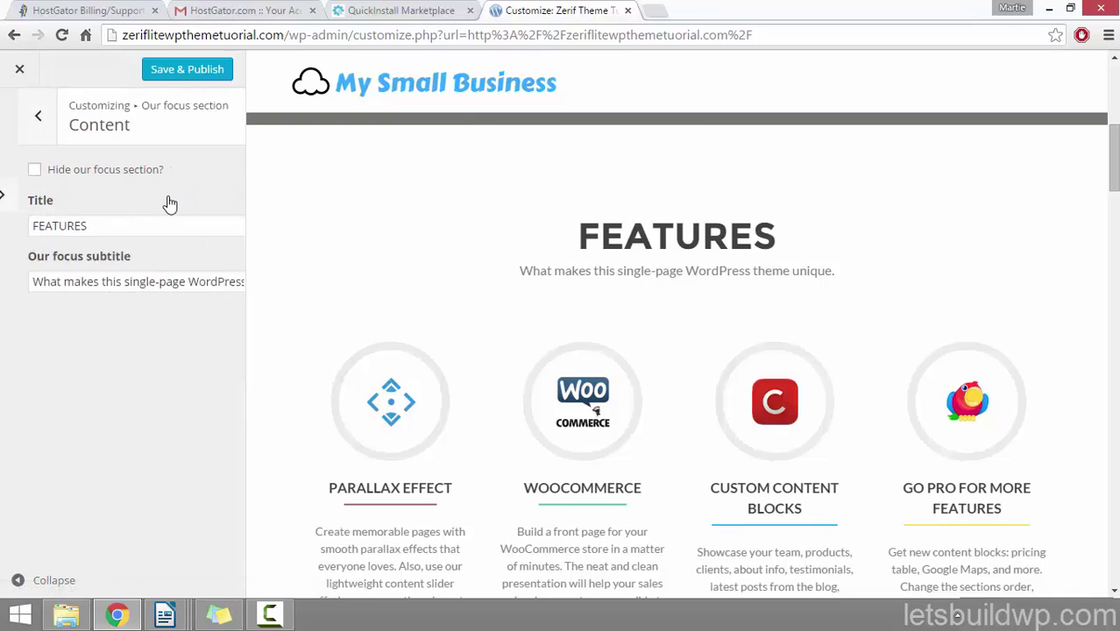
pyautogui.doubleClick(136, 228)
pyautogui.click(56, 285)
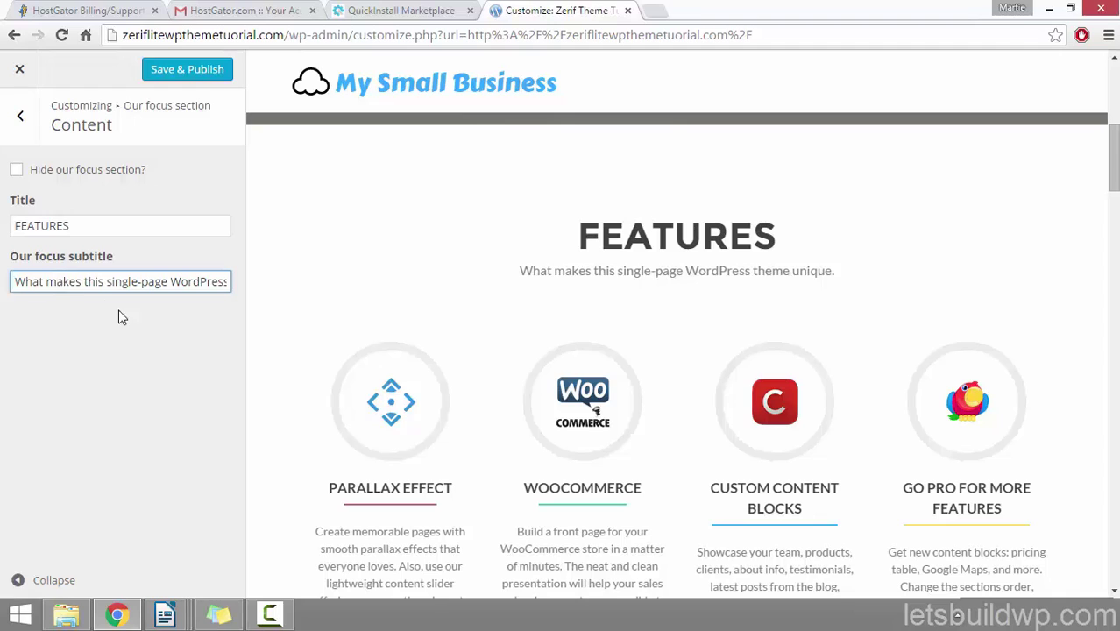
pyautogui.moveTo(579, 227); pyautogui.dragTo(793, 232)
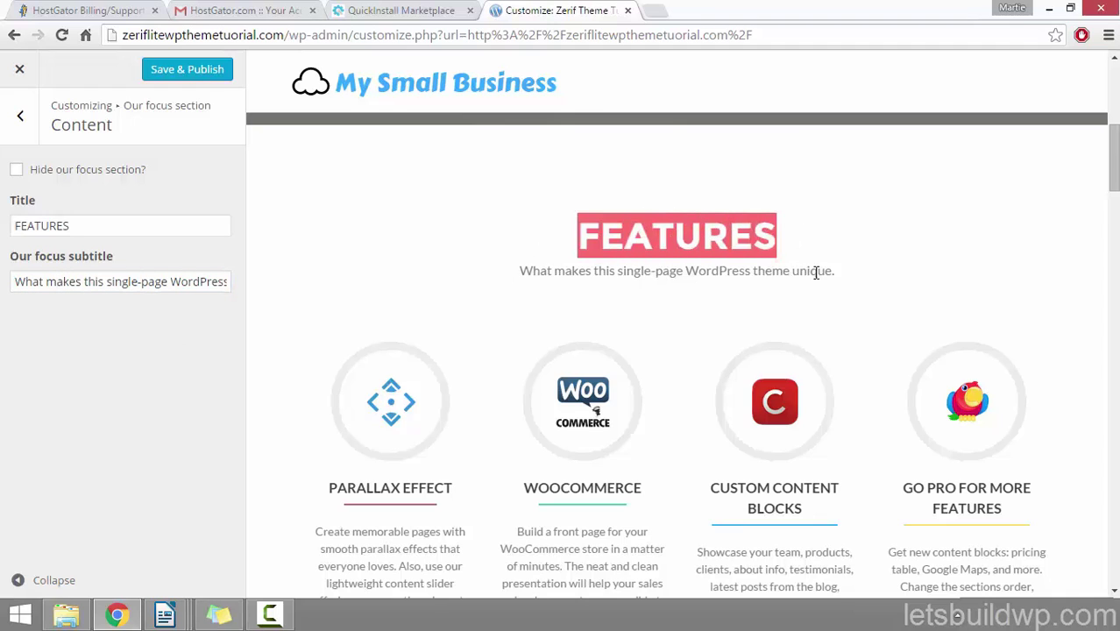
pyautogui.moveTo(837, 271); pyautogui.dragTo(477, 269)
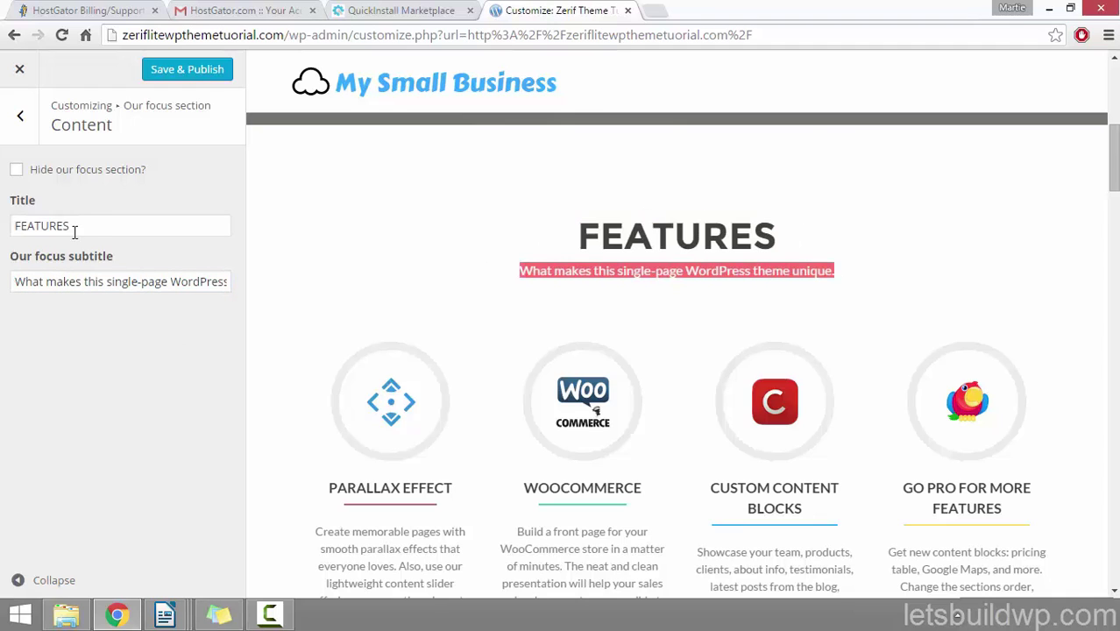
# Step: Retitle the section BUILDING A WEBSITE with subtitle 'A step by step tutorial using WordPress.' and publish
pyautogui.moveTo(96, 225); pyautogui.dragTo(12, 219)
pyautogui.write('S')
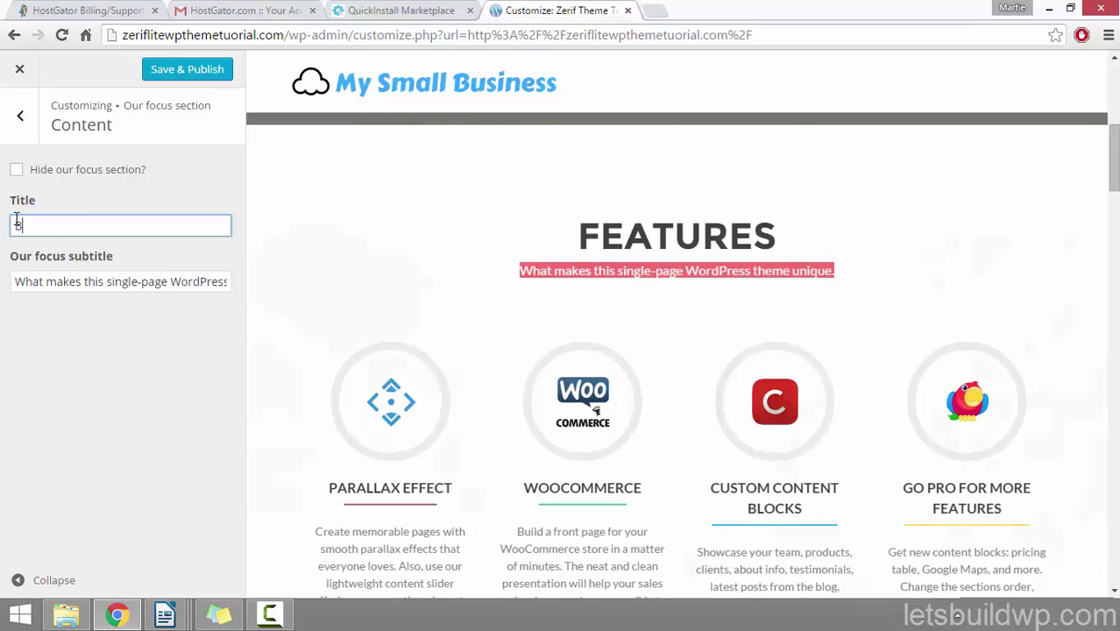
pyautogui.write('UILDING A WEBSITE')
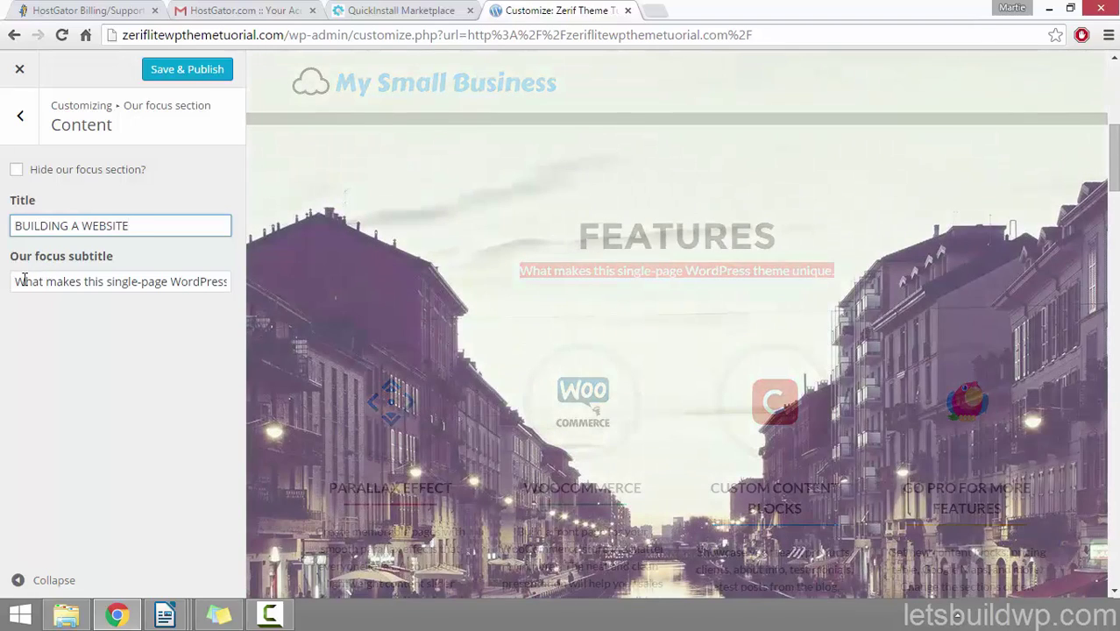
pyautogui.moveTo(18, 281); pyautogui.dragTo(293, 285)
pyautogui.write('A step by st')
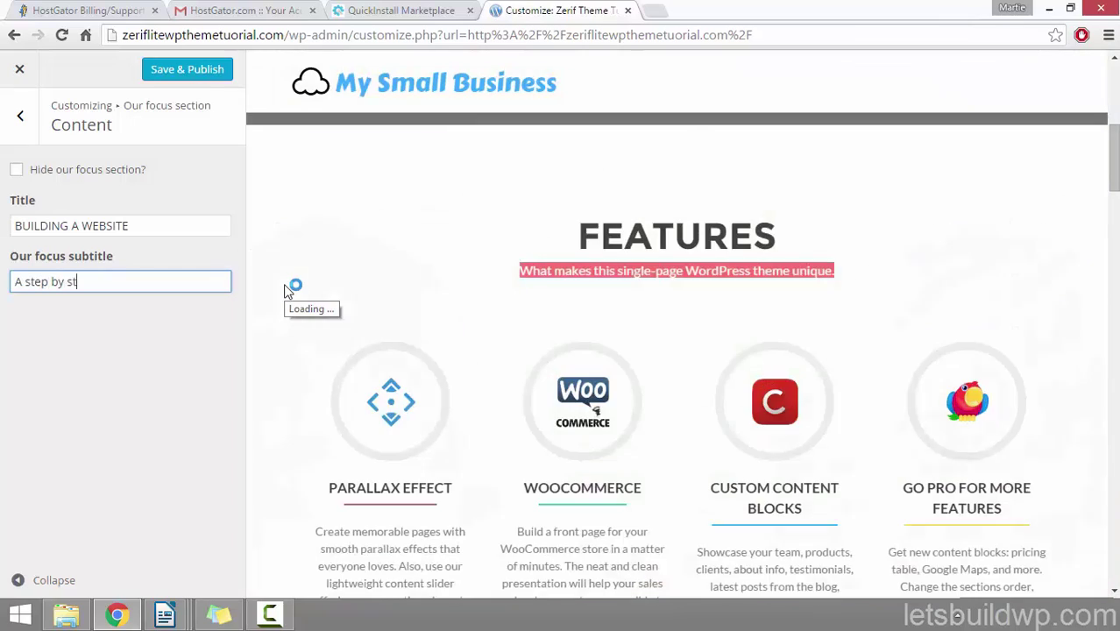
pyautogui.write('ep tutorial using Word')
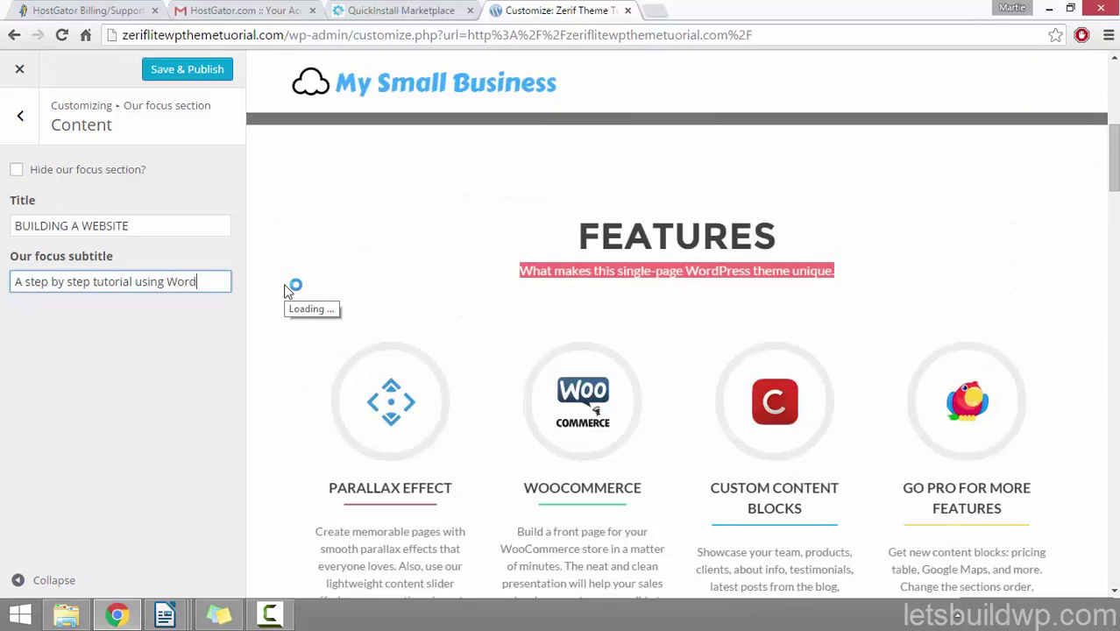
pyautogui.write('Press.')
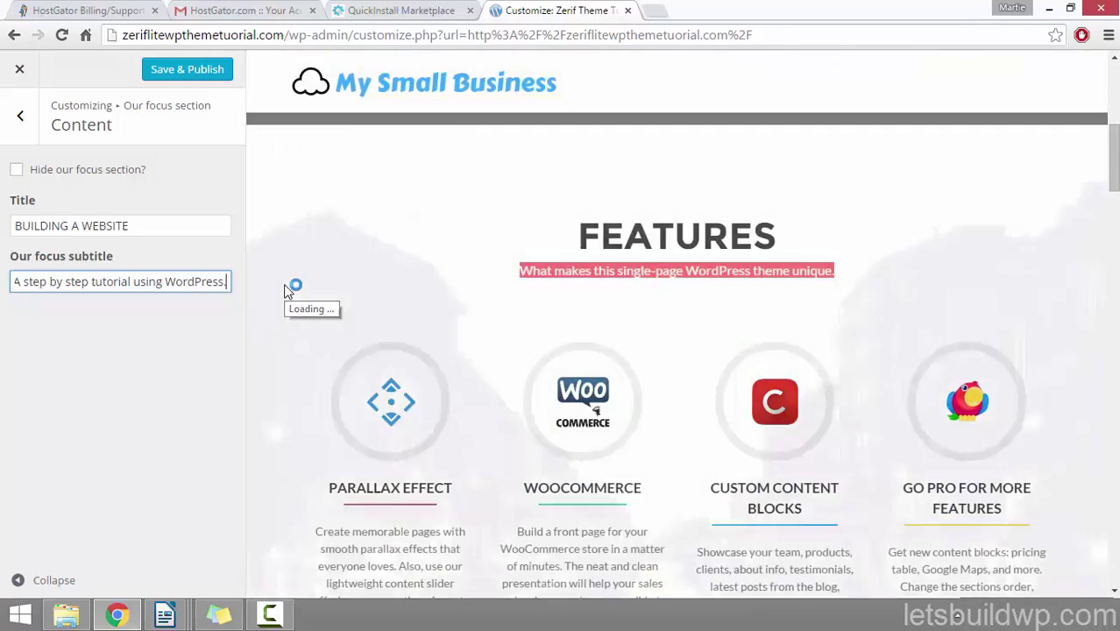
pyautogui.click(146, 326)
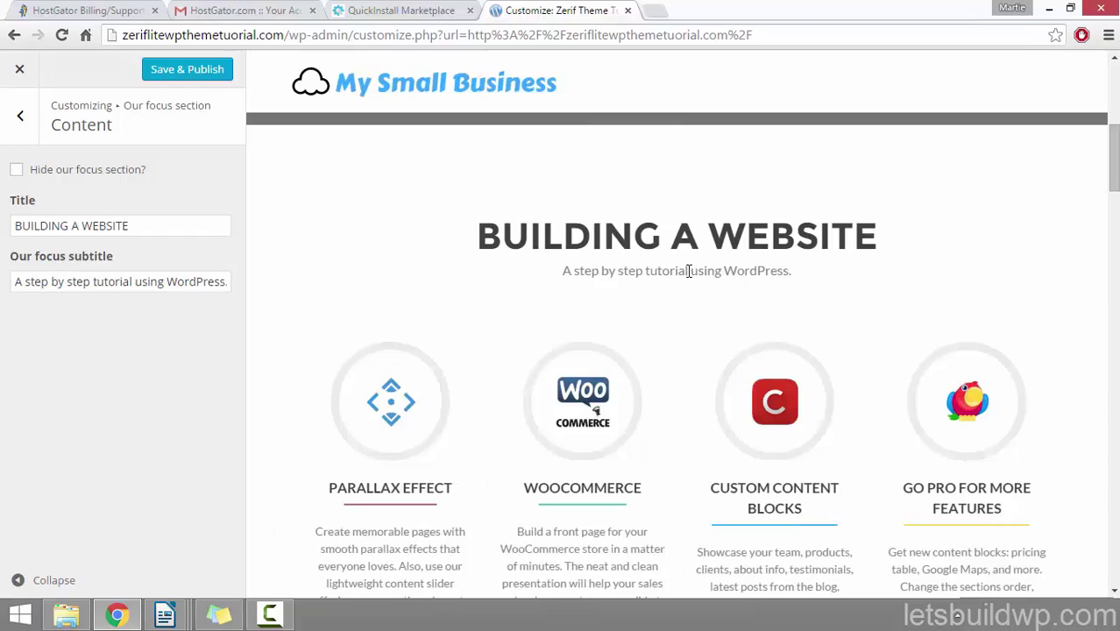
pyautogui.click(194, 75)
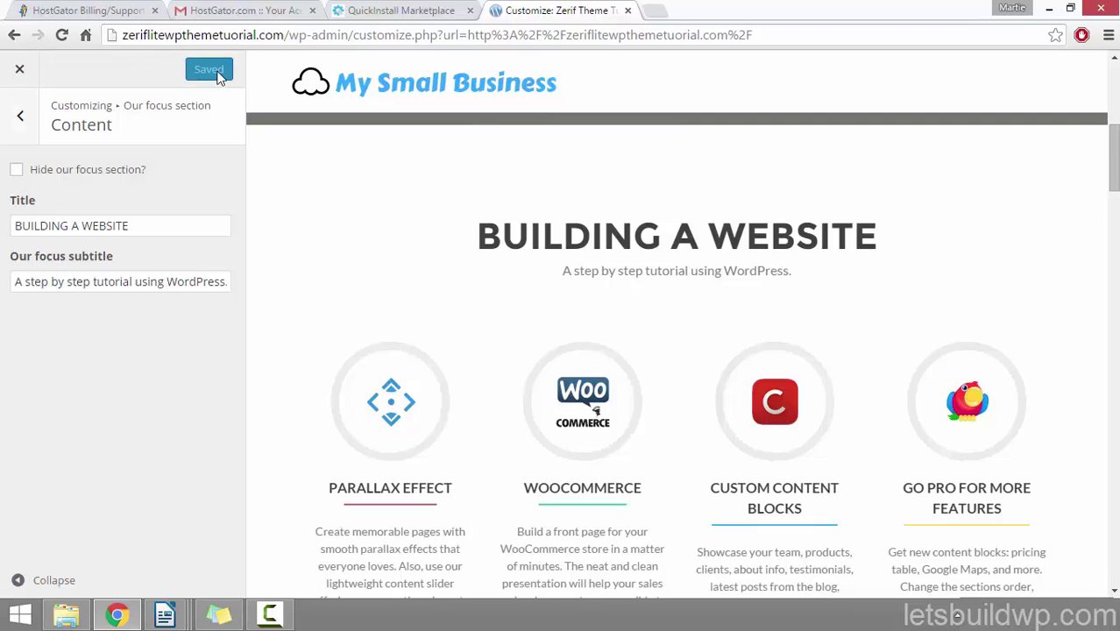
pyautogui.click(21, 119)
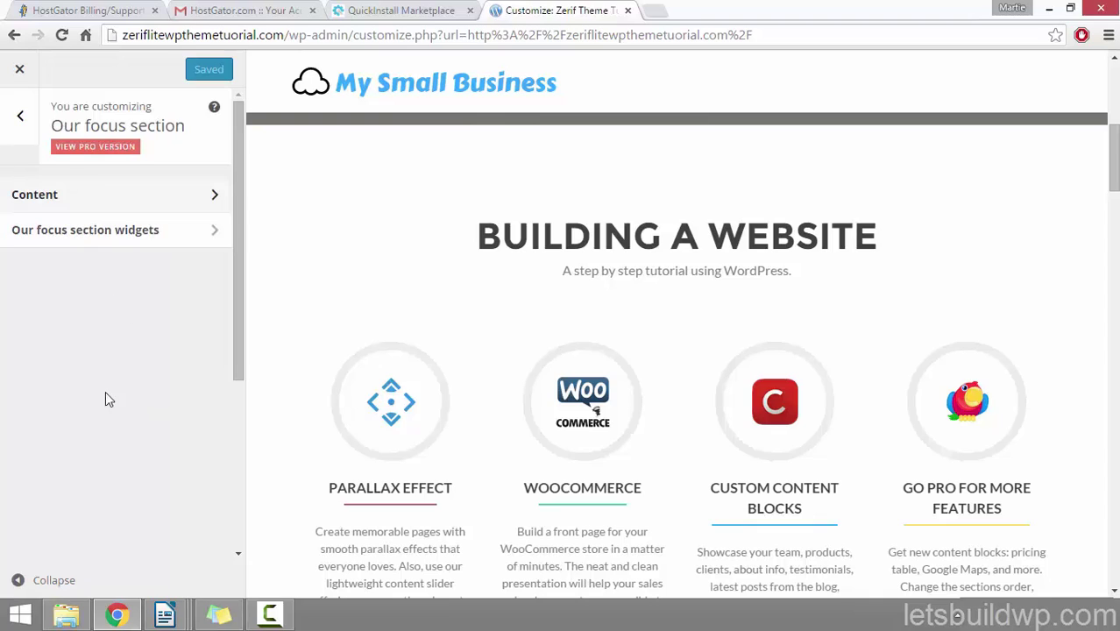
# Step: Expand the PARALLAX EFFECT widget among the Our focus widgets and select its title
pyautogui.click(107, 232)
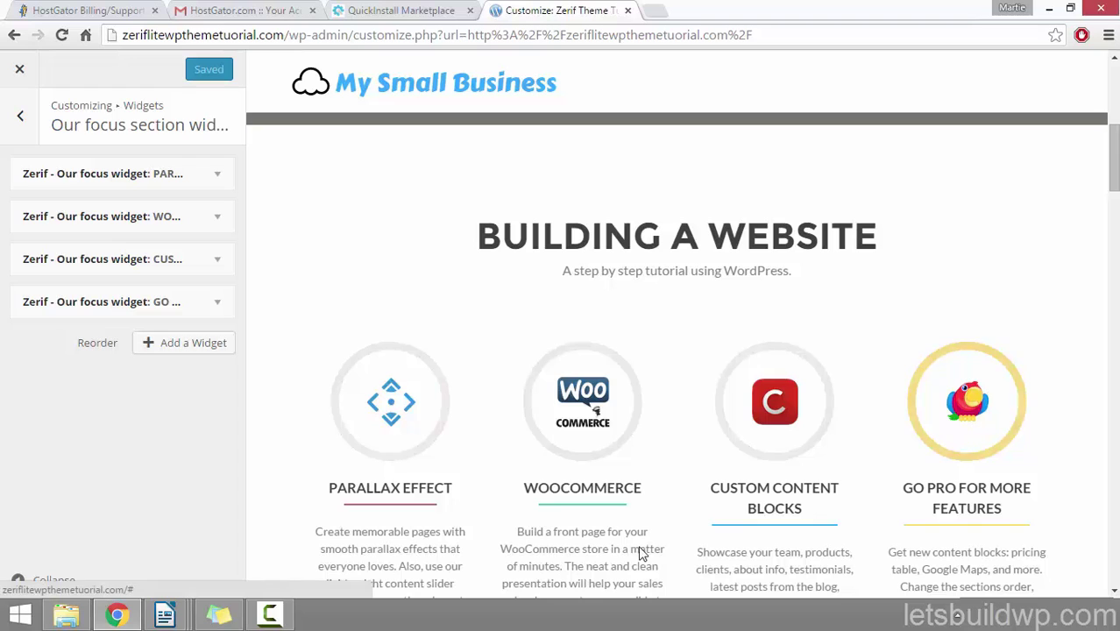
pyautogui.click(228, 180)
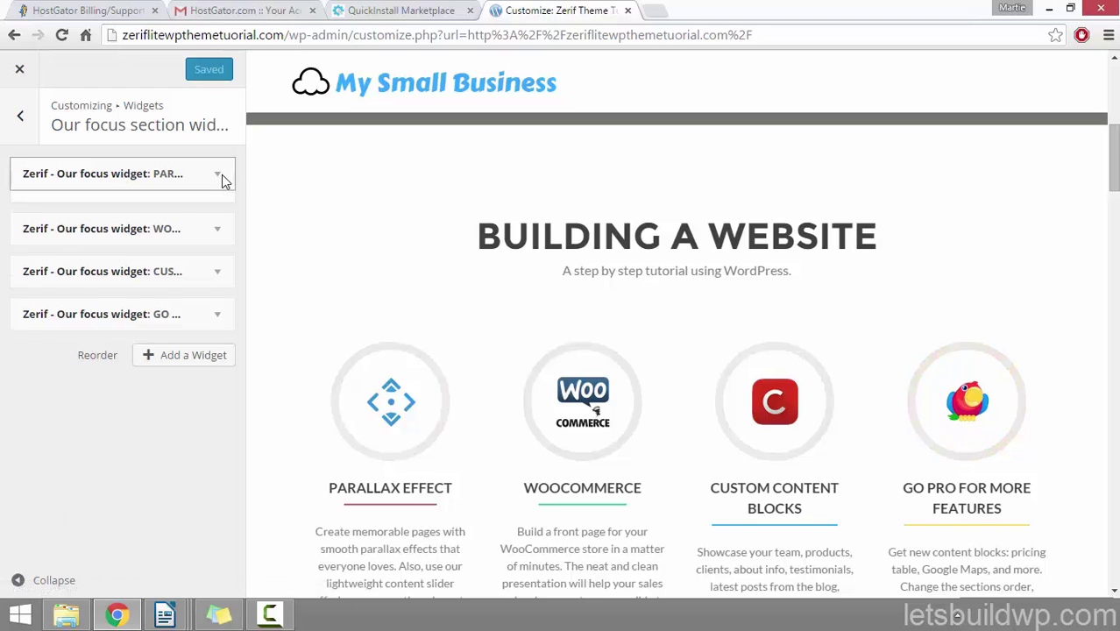
pyautogui.moveTo(238, 173); pyautogui.dragTo(231, 221)
pyautogui.click(145, 149)
pyautogui.moveTo(144, 149); pyautogui.dragTo(6, 152)
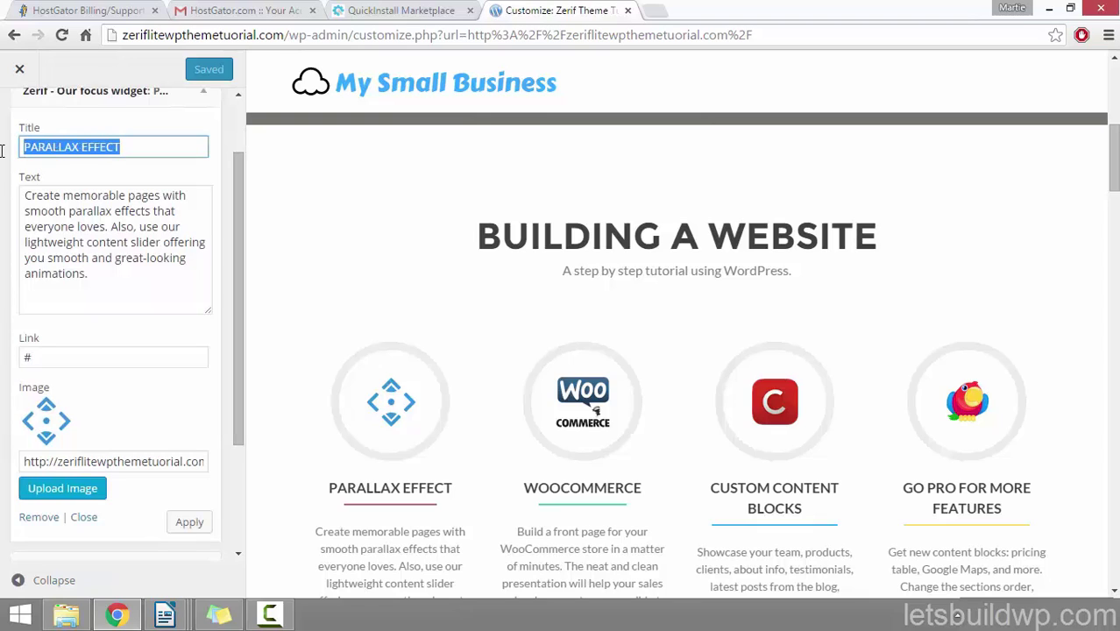
pyautogui.moveTo(455, 488); pyautogui.dragTo(334, 485)
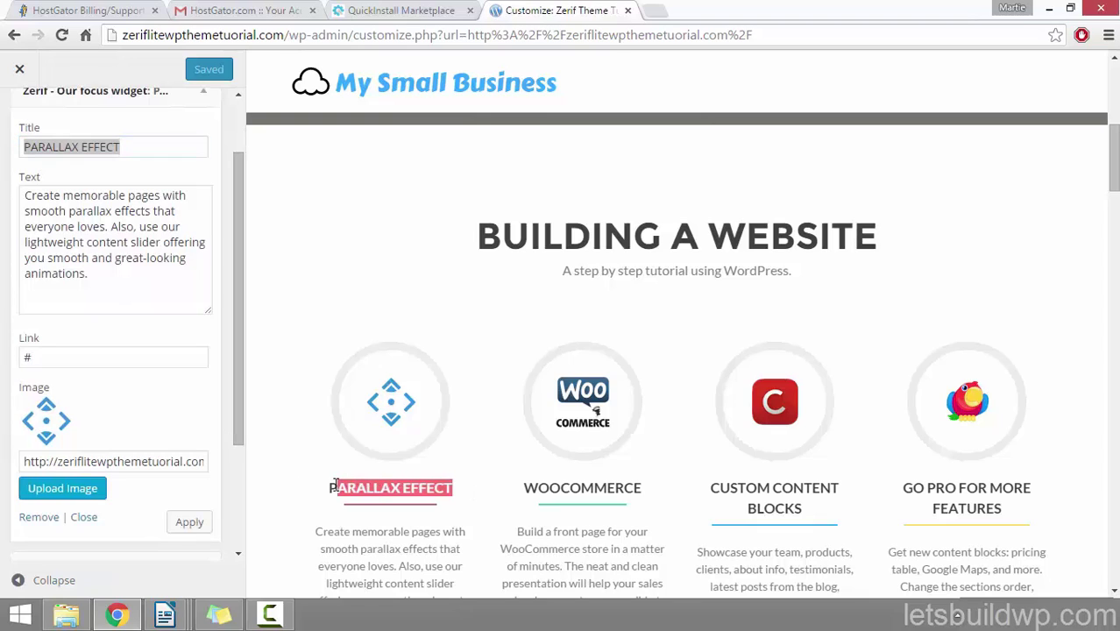
# Step: Review the feature's description and link fields, then select the title for replacement
pyautogui.moveTo(105, 274); pyautogui.dragTo(25, 195)
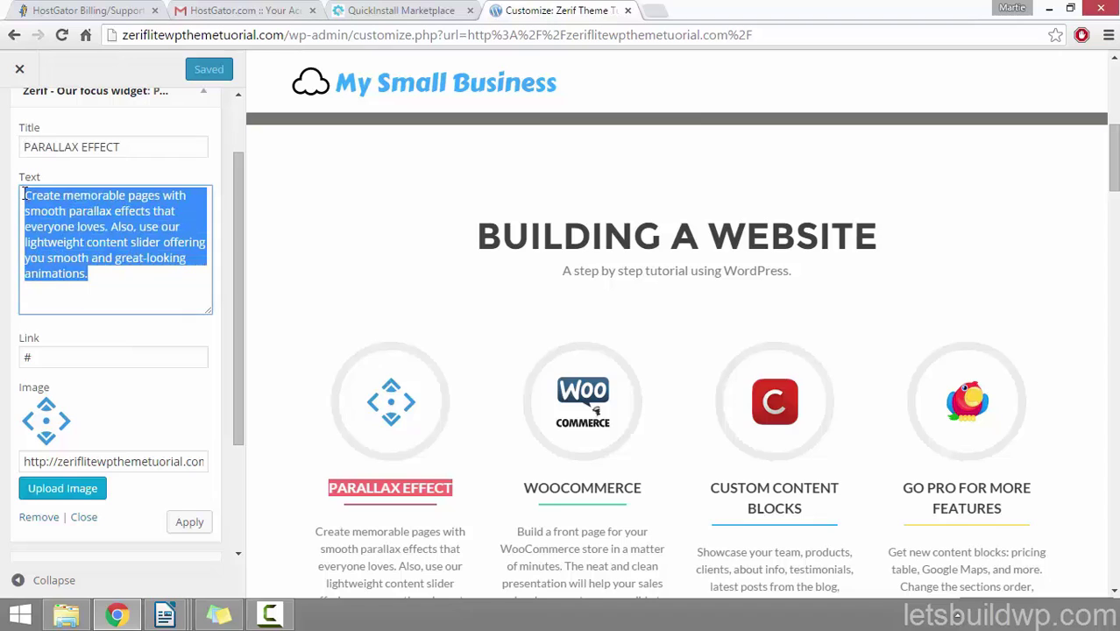
pyautogui.click(321, 545)
pyautogui.moveTo(315, 530); pyautogui.dragTo(465, 582)
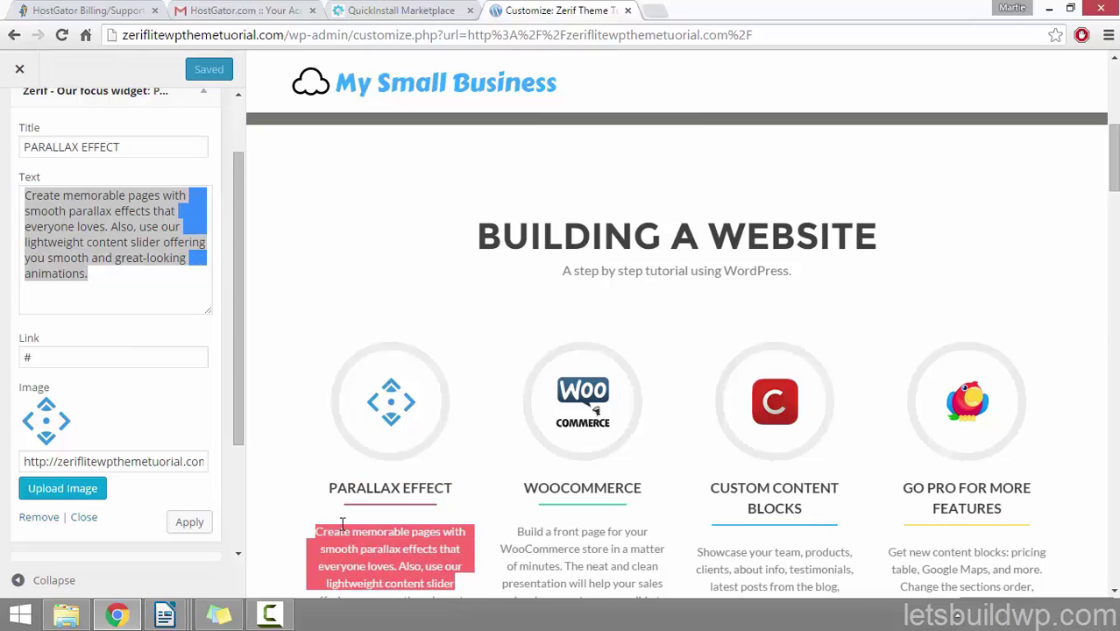
pyautogui.moveTo(242, 309); pyautogui.dragTo(242, 348)
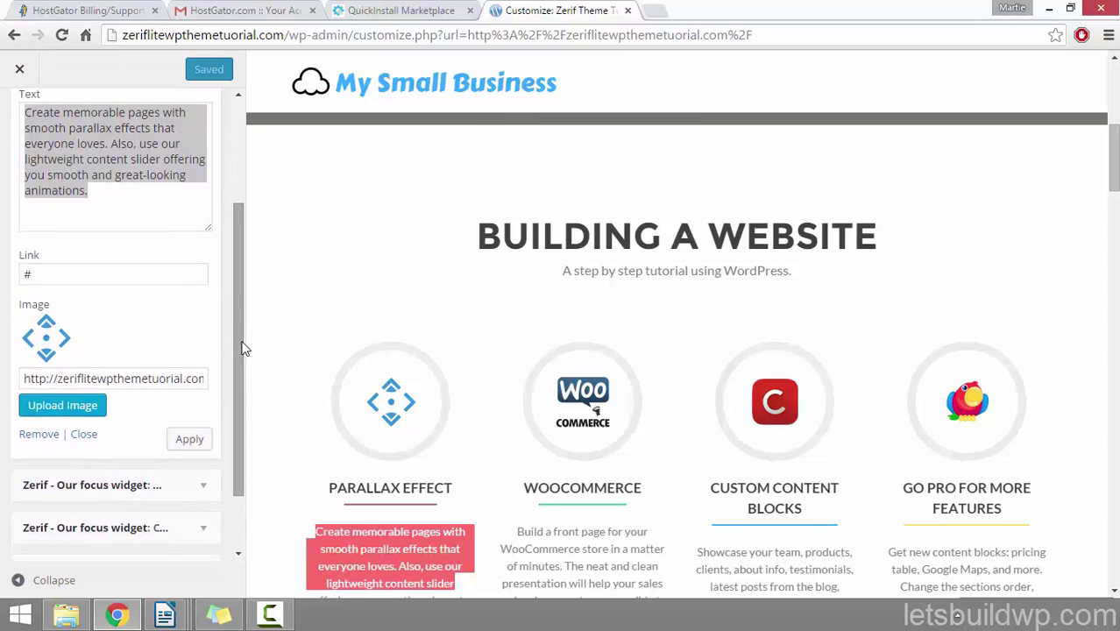
pyautogui.click(104, 270)
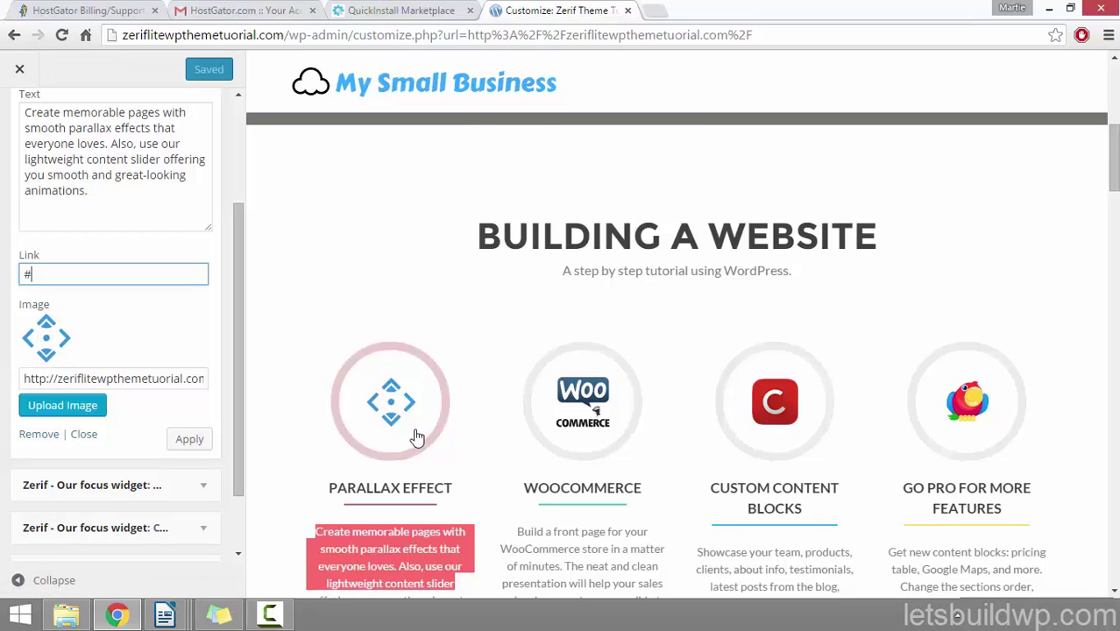
pyautogui.moveTo(238, 393); pyautogui.dragTo(232, 326)
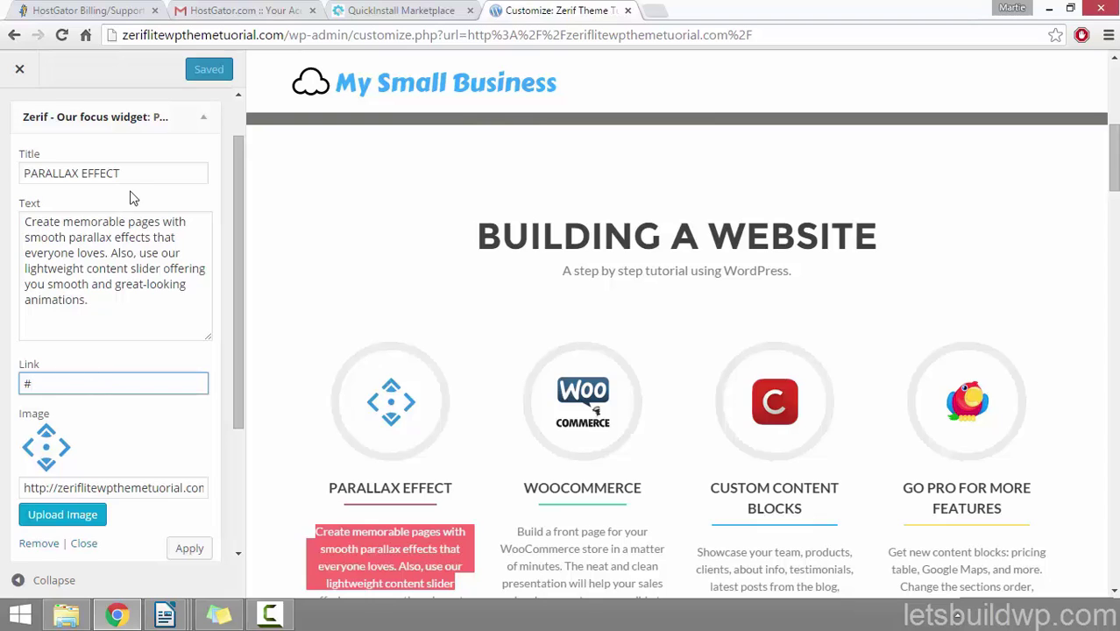
pyautogui.moveTo(142, 173); pyautogui.dragTo(3, 175)
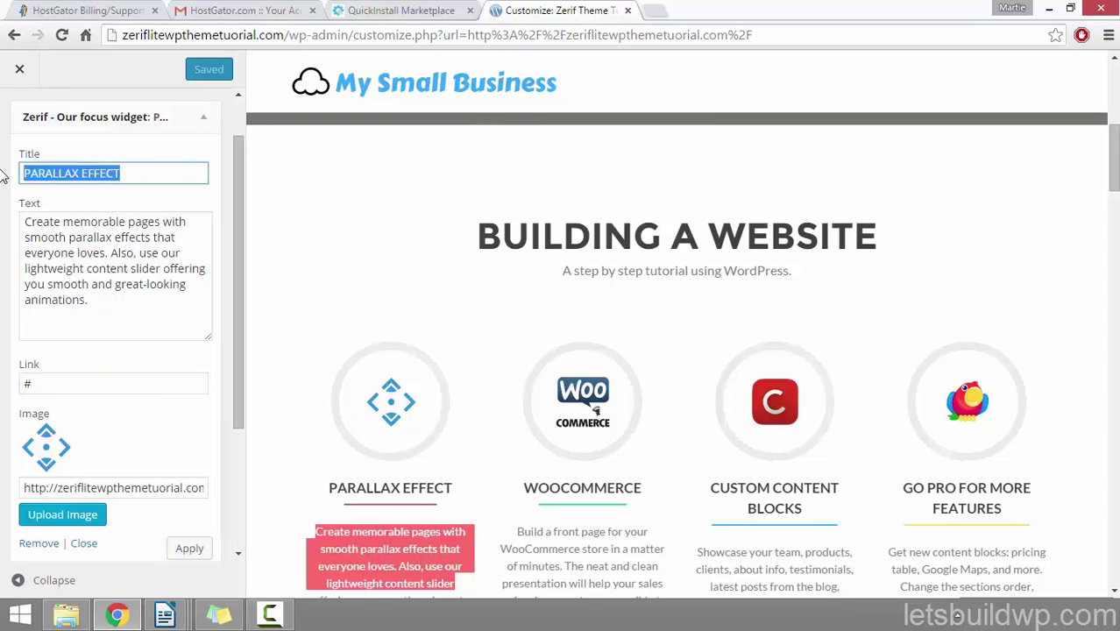
# Step: Retitle the first feature WEB HOSTING, with a description about signing up for hosting using HostGator
pyautogui.write('WEB HOSTING')
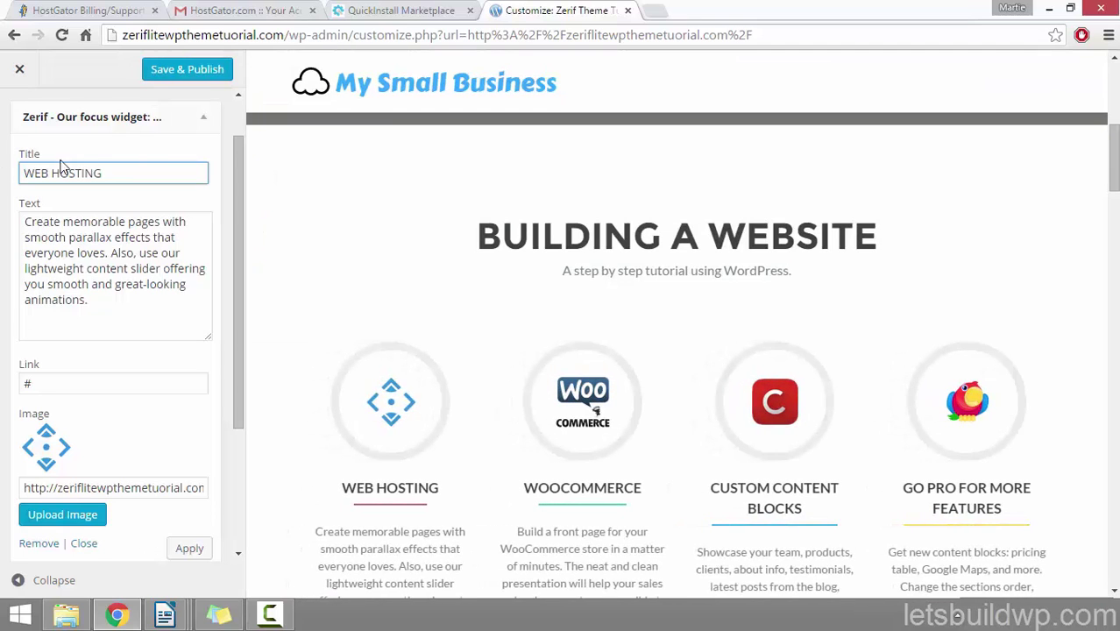
pyautogui.moveTo(80, 309); pyautogui.dragTo(14, 216)
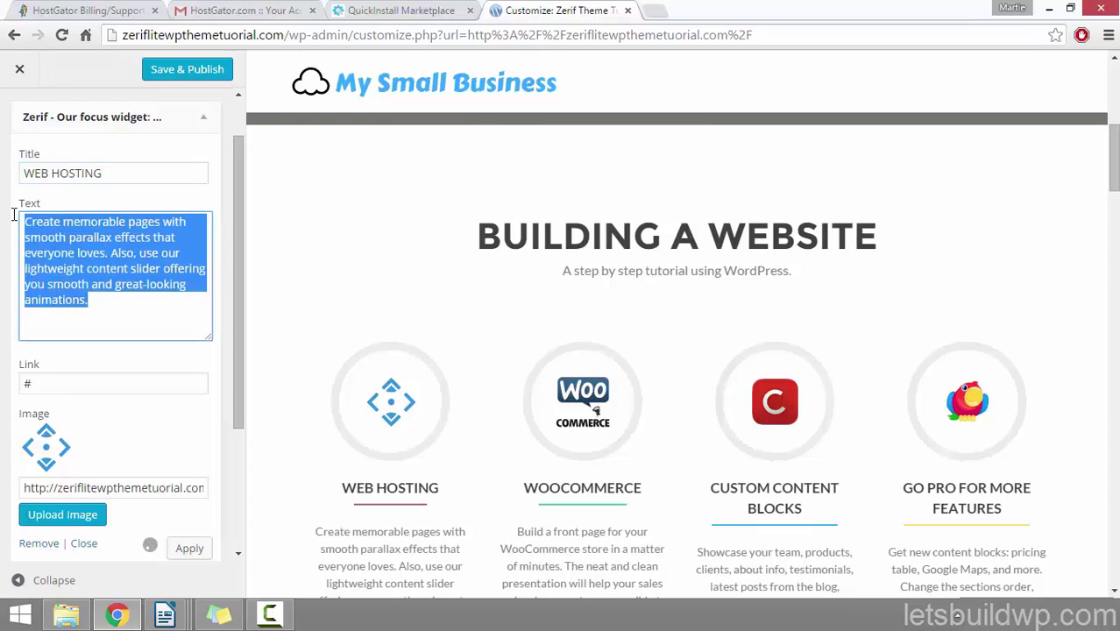
pyautogui.write('One of the first')
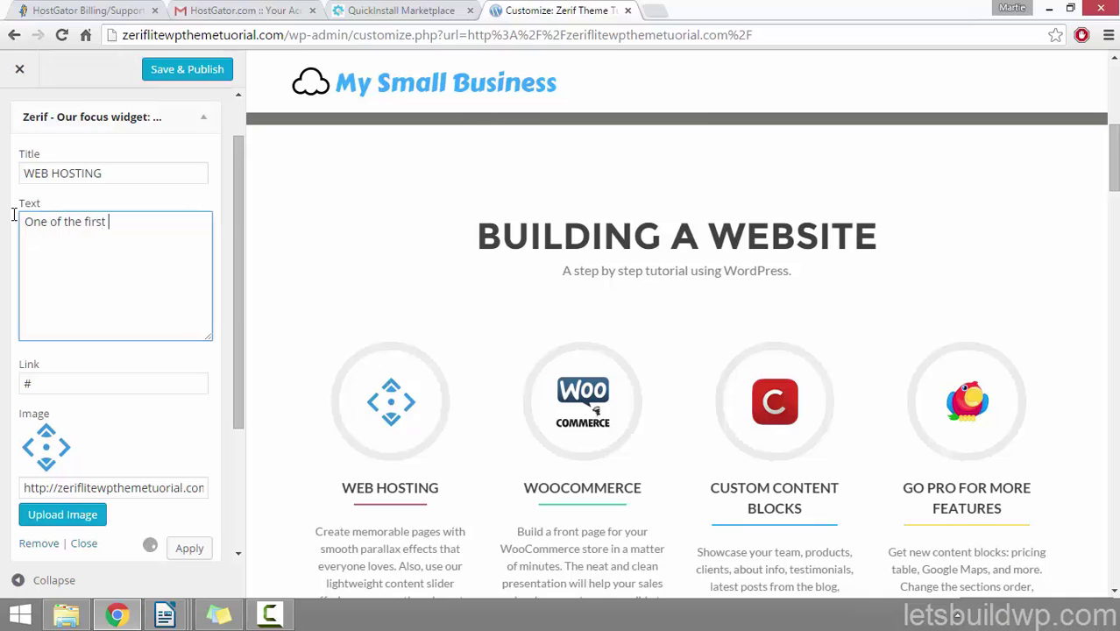
pyautogui.write(' things we need to ')
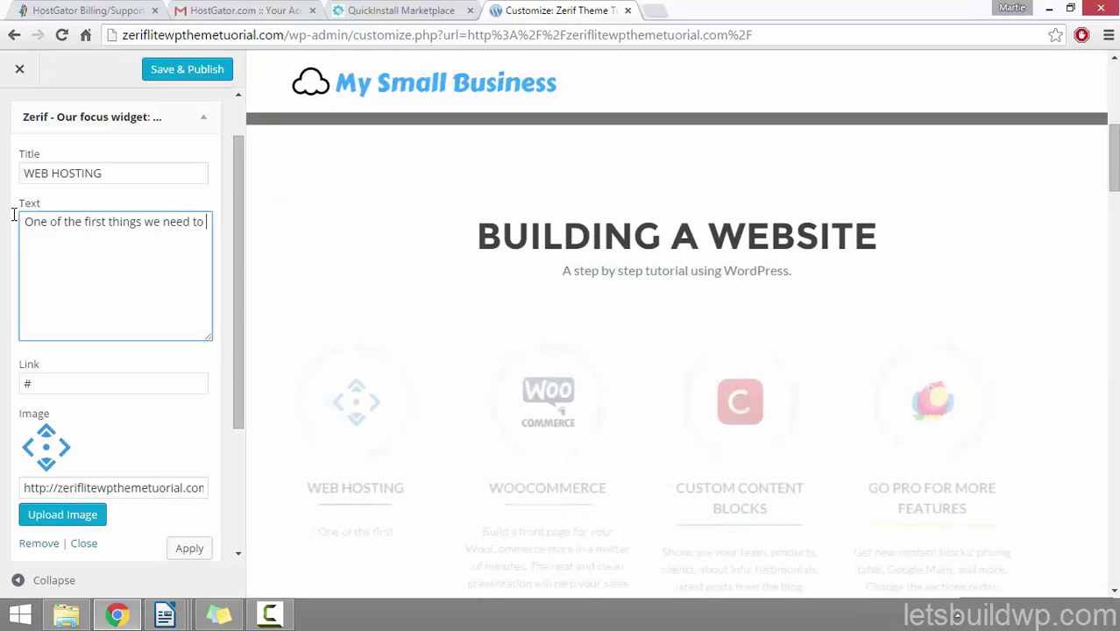
pyautogui.write('do in')
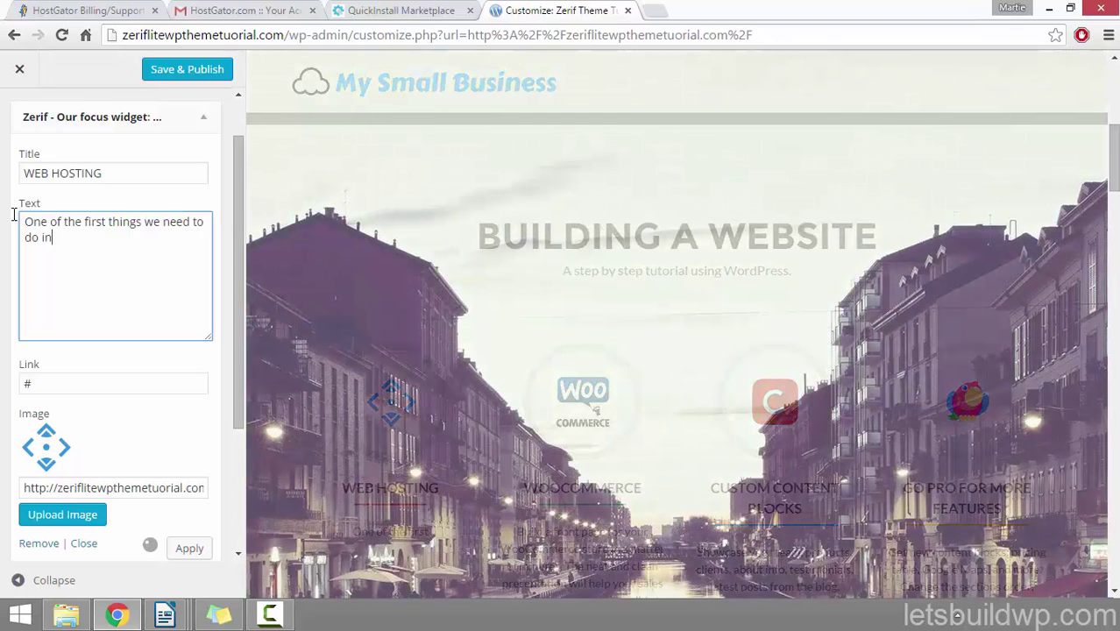
pyautogui.write(' order to creat')
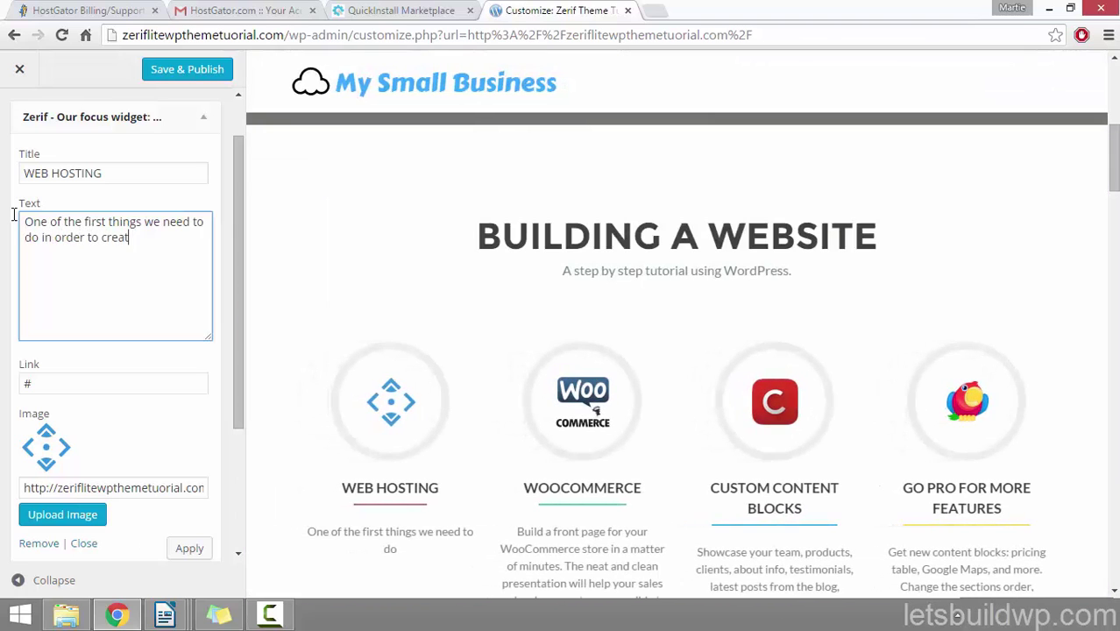
pyautogui.write('e a website')
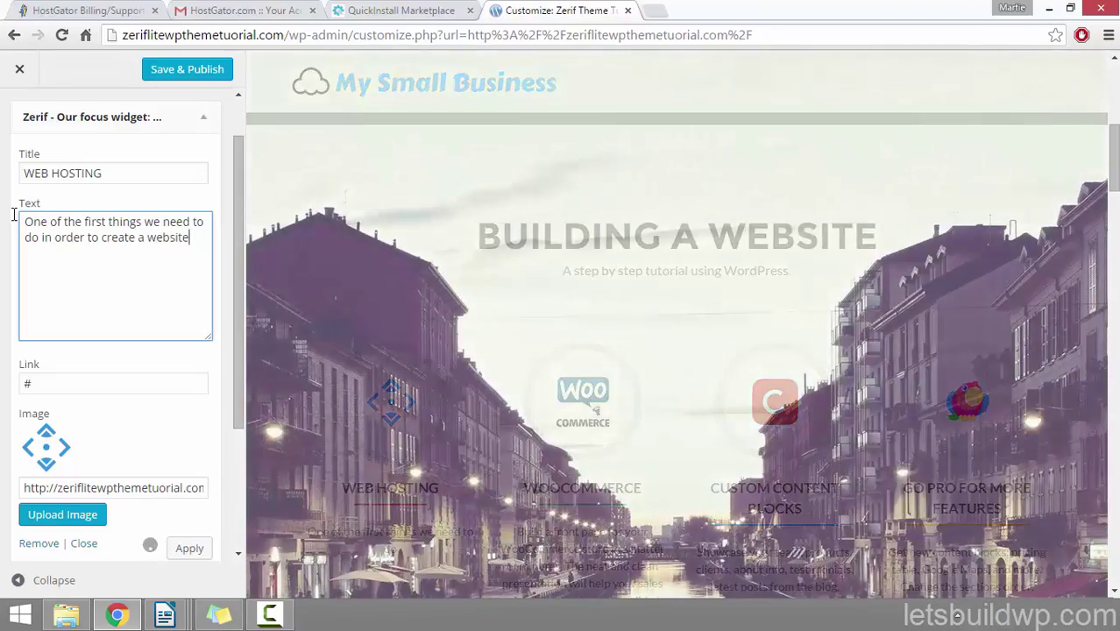
pyautogui.write(' is sign')
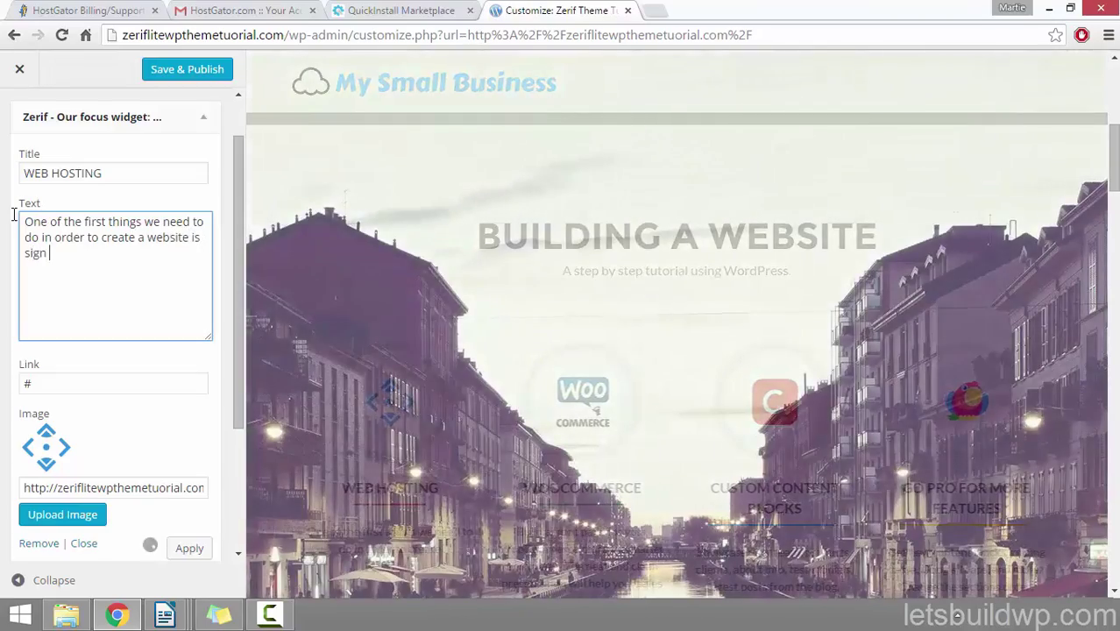
pyautogui.write(' up for web hos')
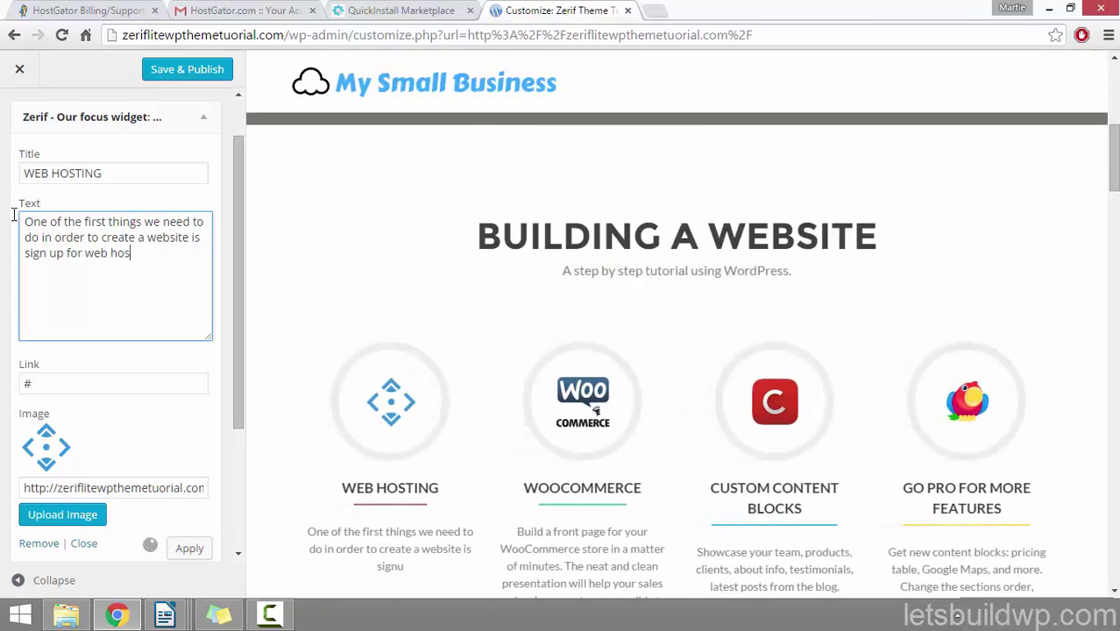
pyautogui.write('ting, in this ')
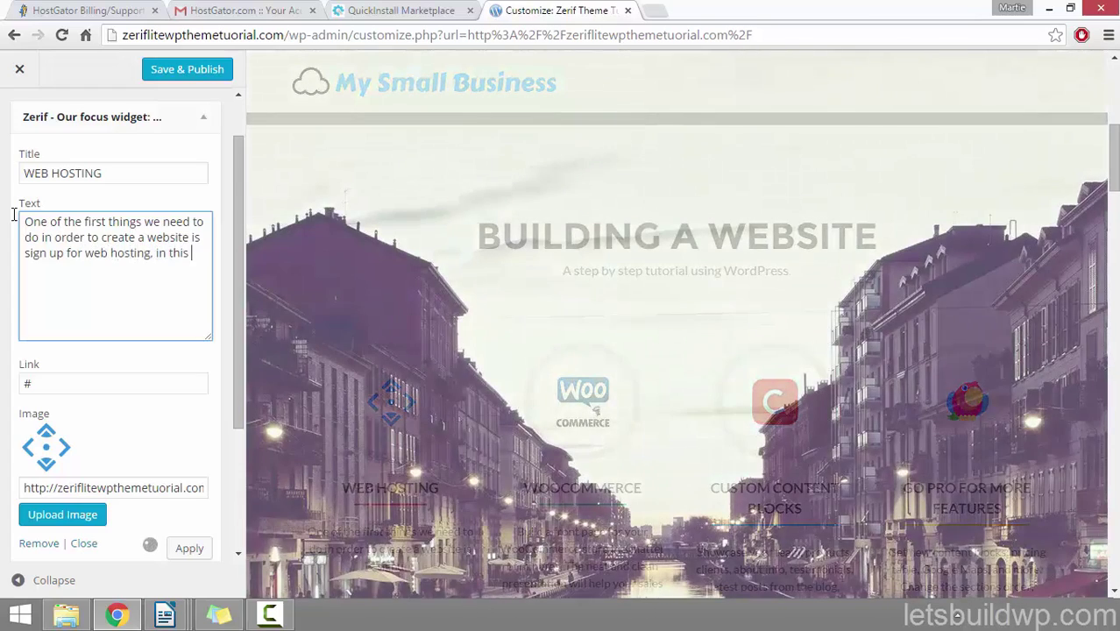
pyautogui.write('tutoriaa')
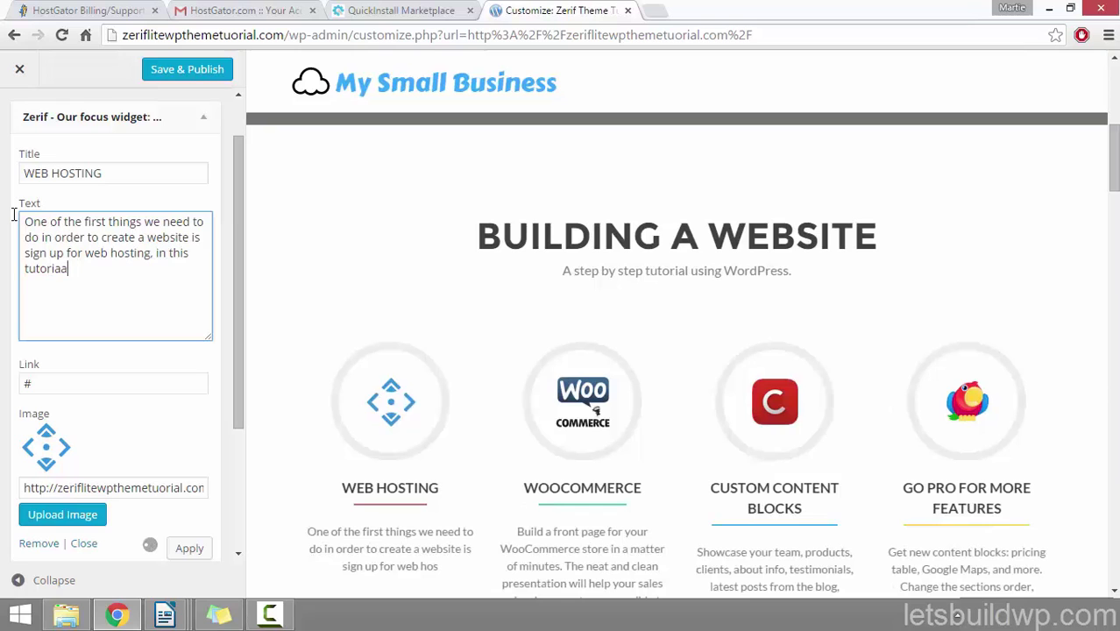
pyautogui.press('BackSpace')
pyautogui.write('l we will be using H')
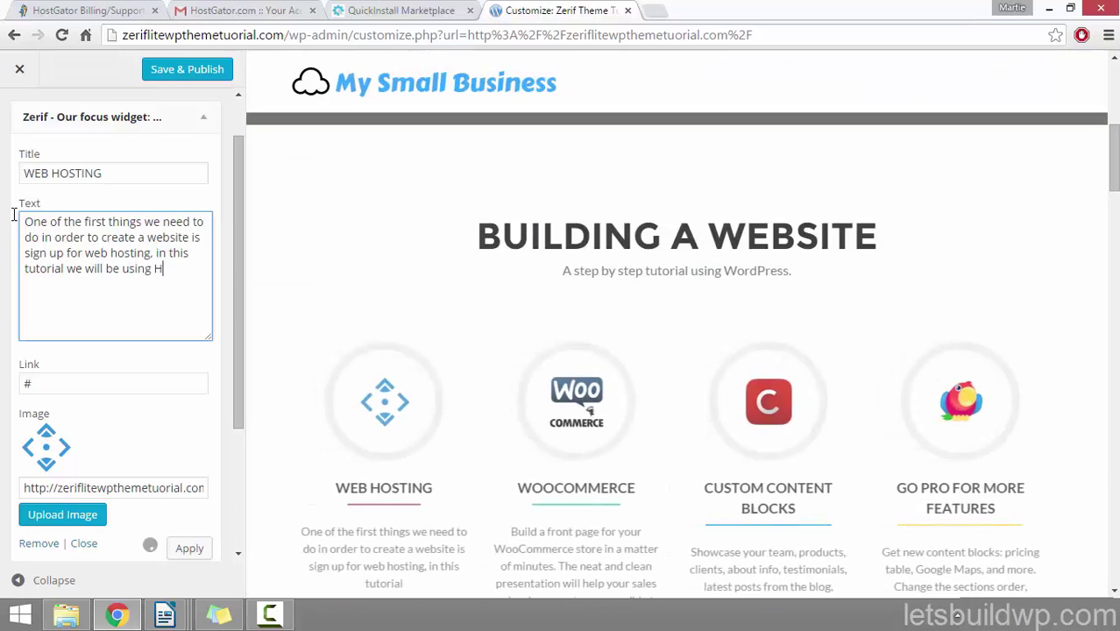
pyautogui.write('ostGatir')
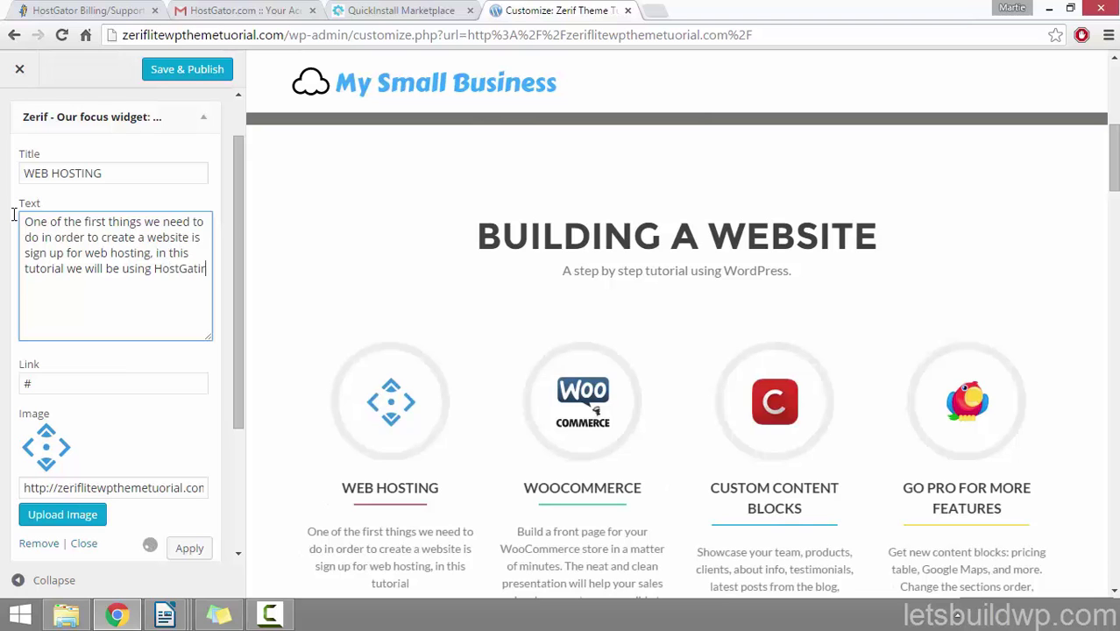
pyautogui.press('BackSpace')
pyautogui.write('or')
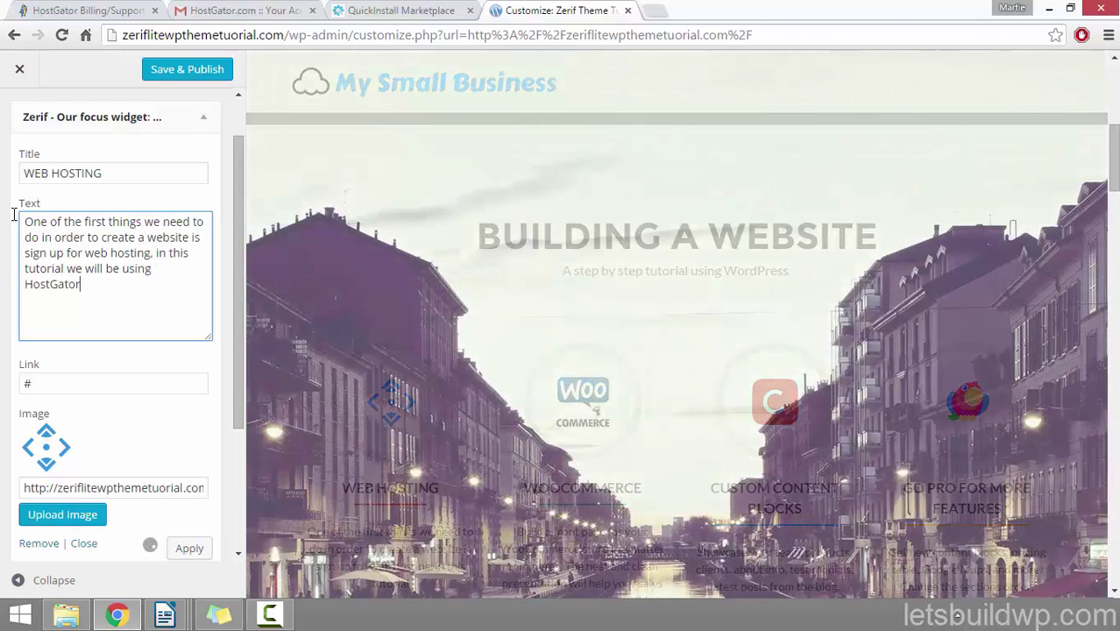
pyautogui.write('.')
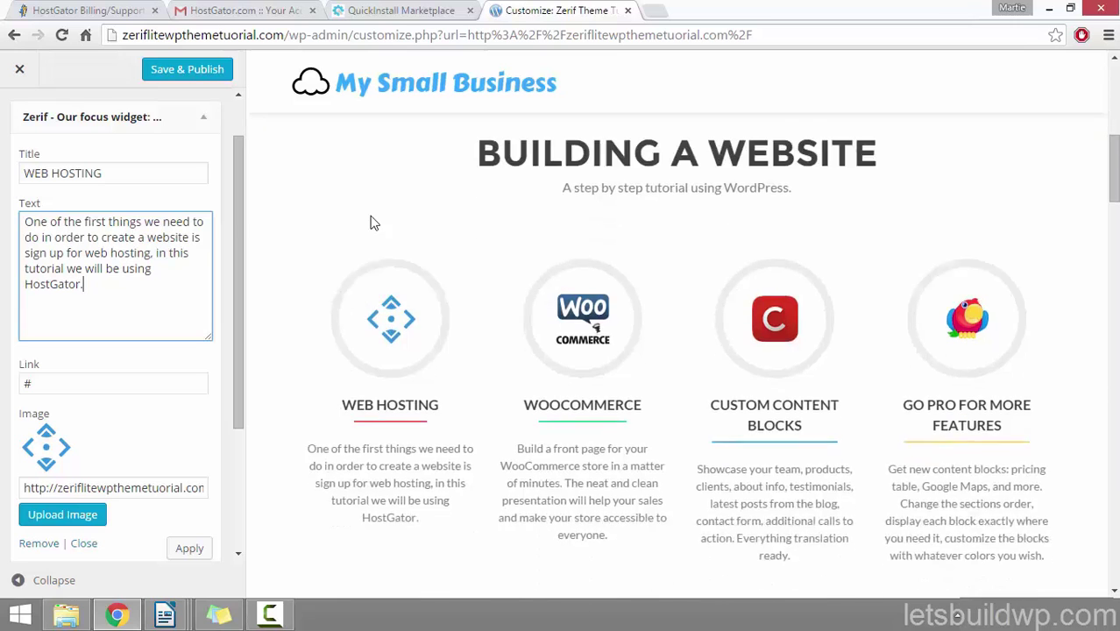
pyautogui.scroll(-3, 372, 220)
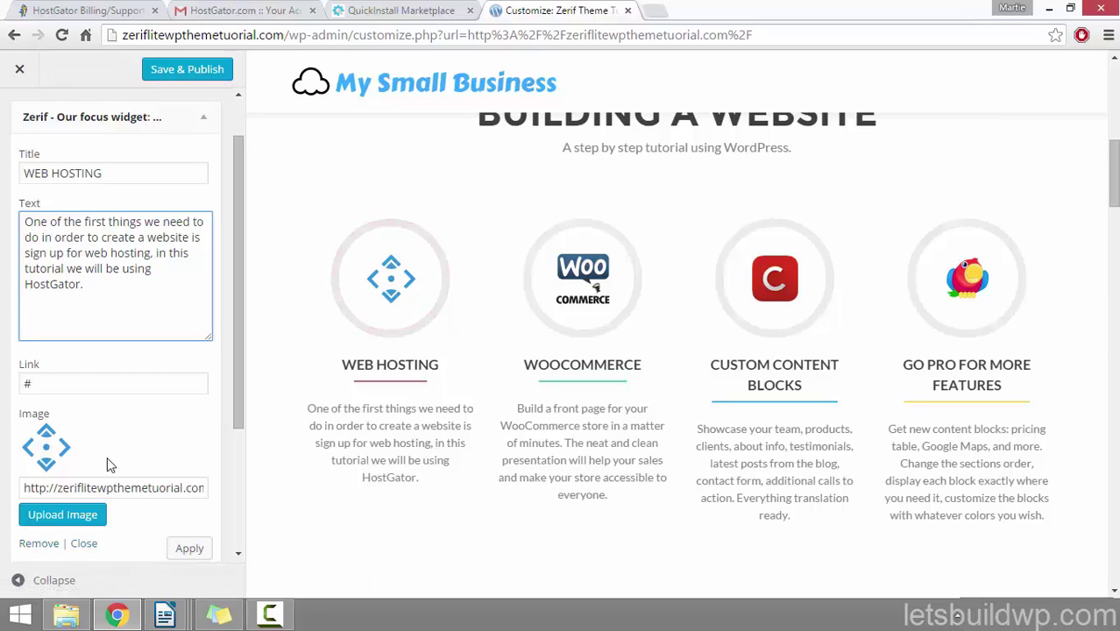
# Step: Upload the '1 domain hosting' image, add its alt text, and insert it as the feature image
pyautogui.click(80, 518)
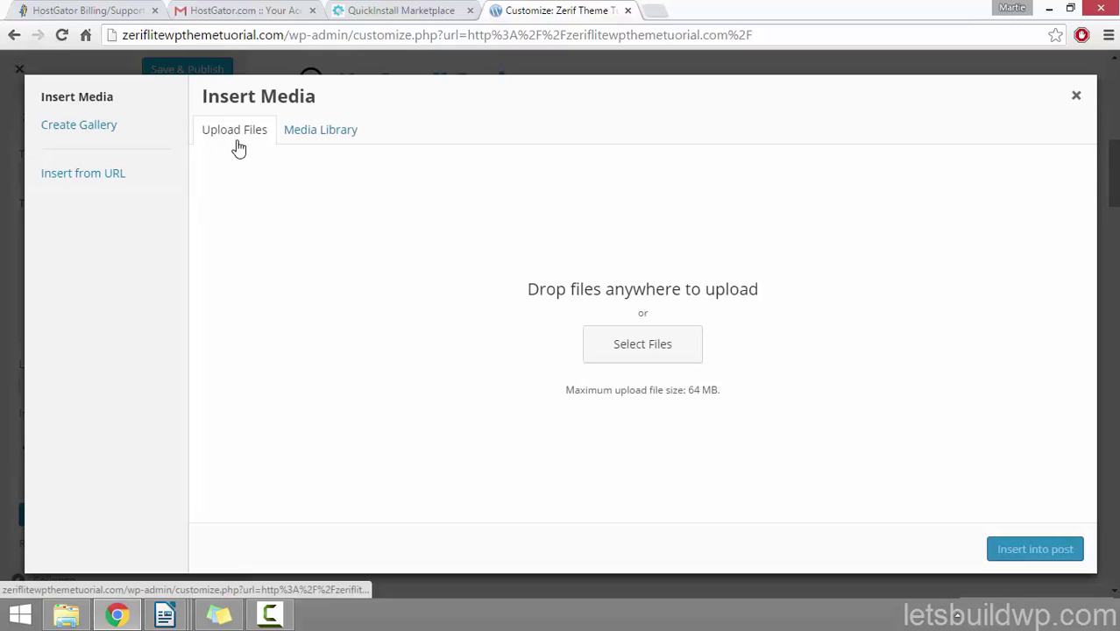
pyautogui.click(683, 353)
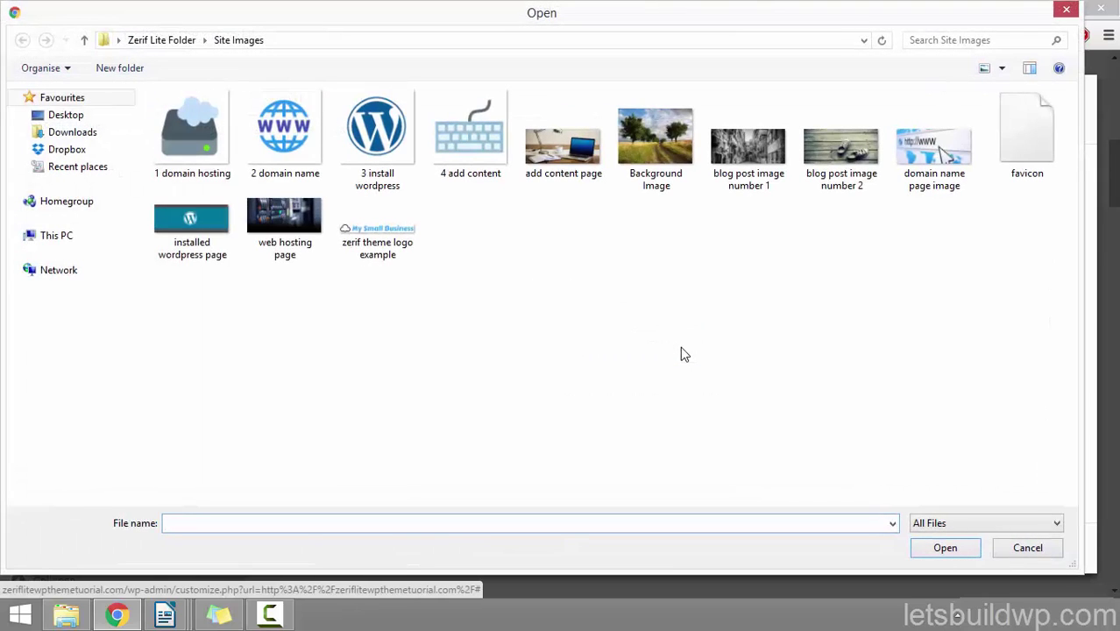
pyautogui.click(194, 149)
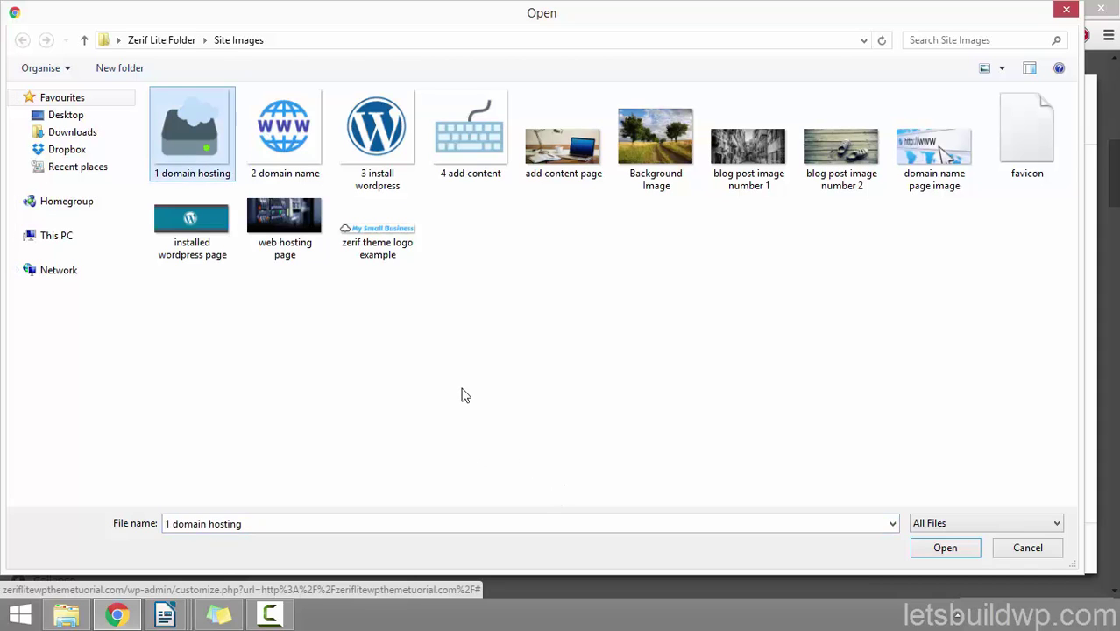
pyautogui.click(944, 548)
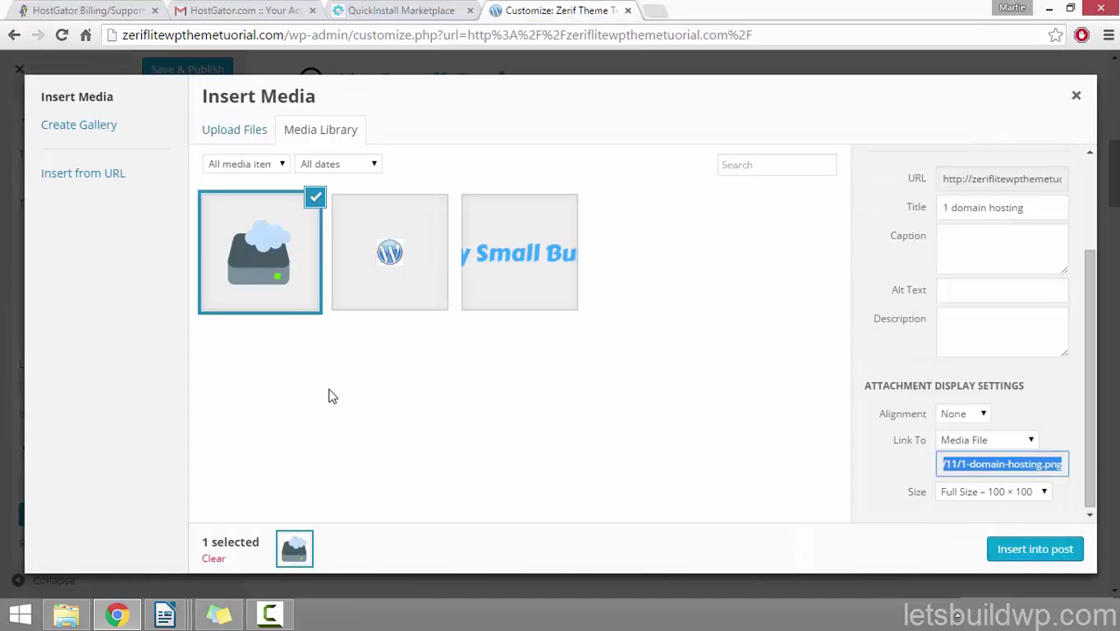
pyautogui.click(1060, 210)
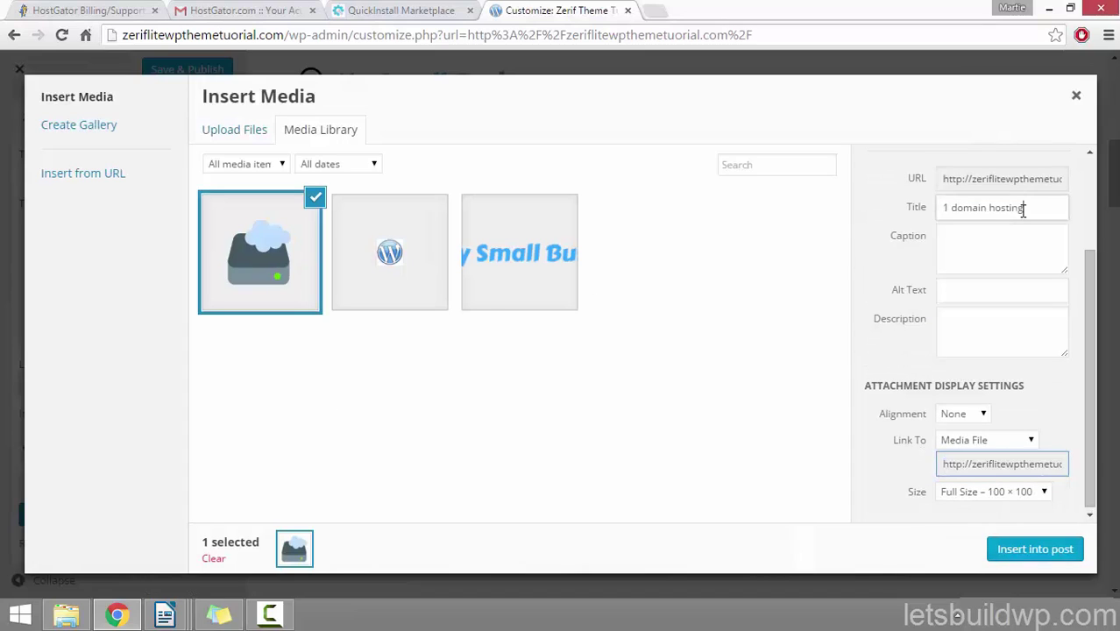
pyautogui.click(972, 289)
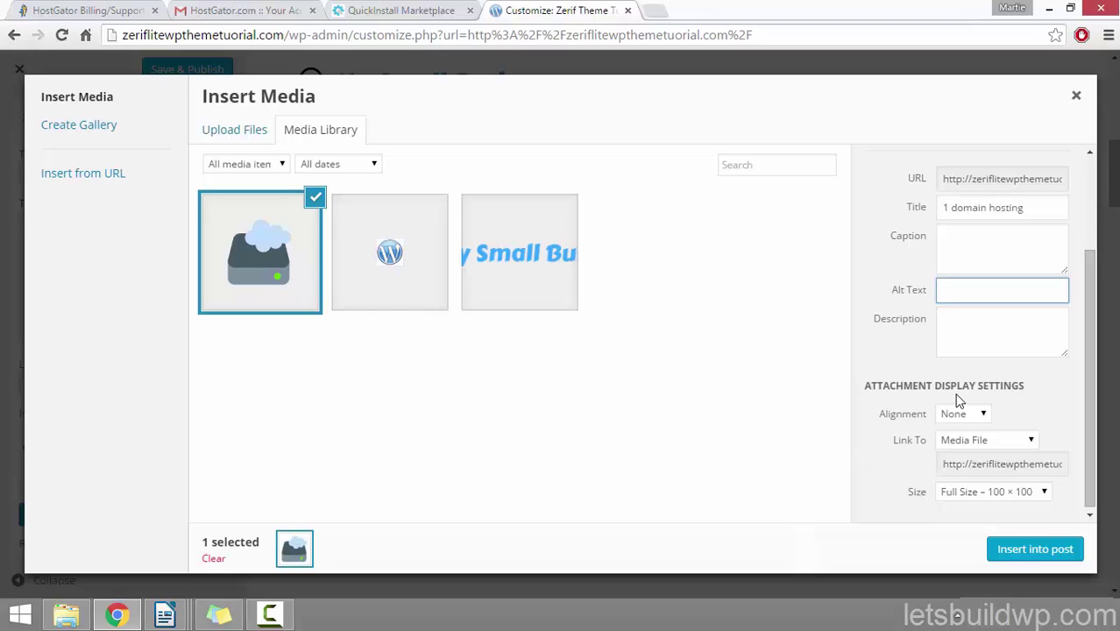
pyautogui.click(1044, 559)
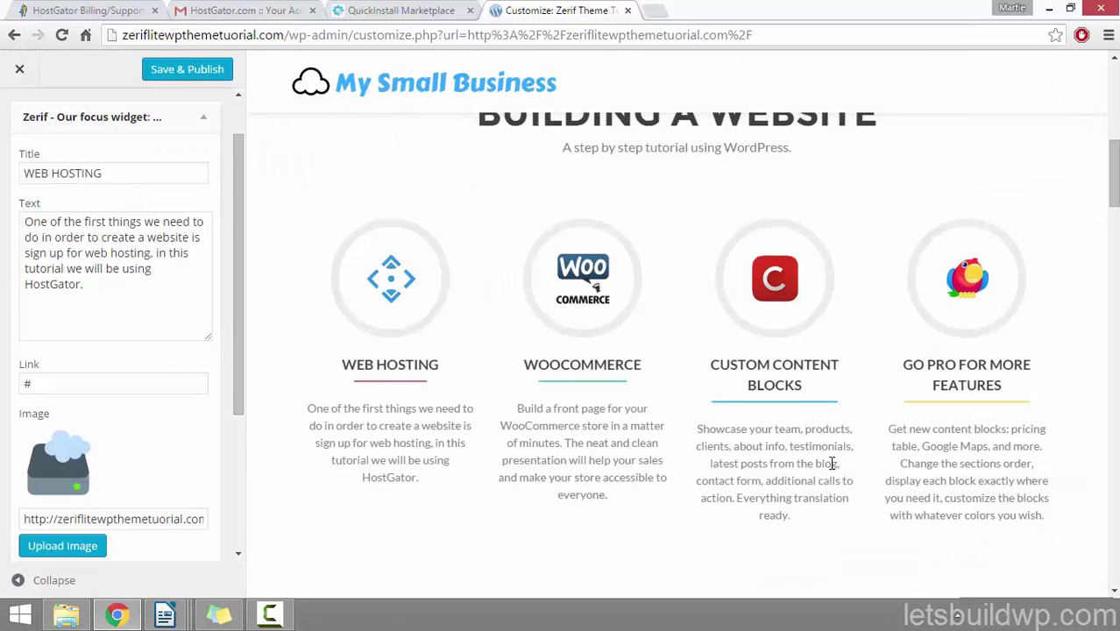
# Step: Apply the server-and-cloud image to the WEB HOSTING block and collapse its widget
pyautogui.moveTo(239, 295); pyautogui.dragTo(237, 350)
pyautogui.click(190, 491)
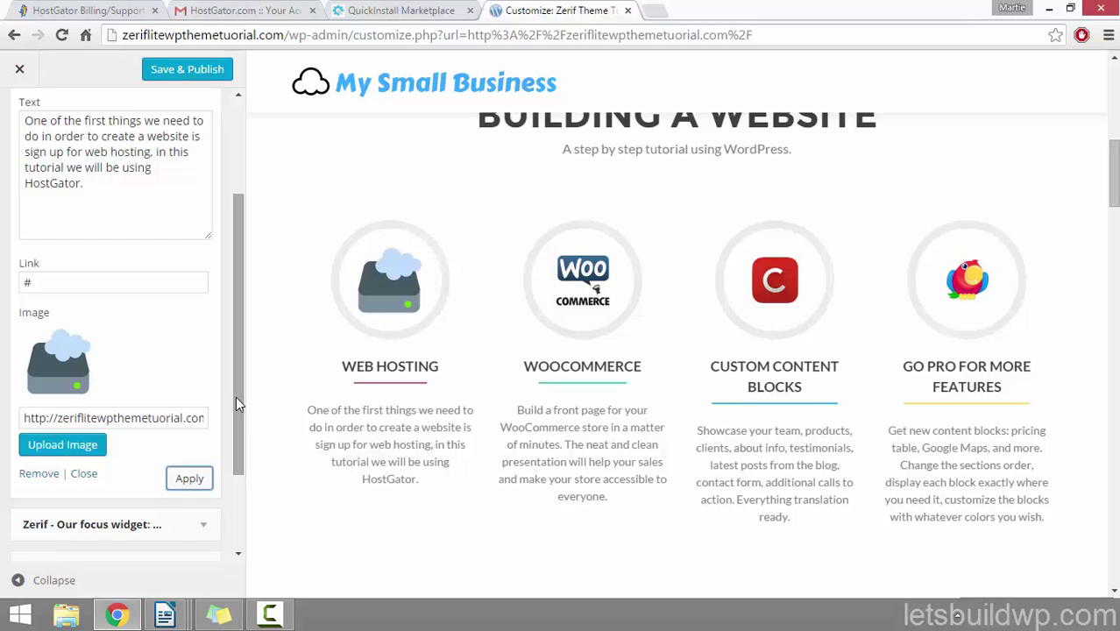
pyautogui.moveTo(236, 394); pyautogui.dragTo(242, 309)
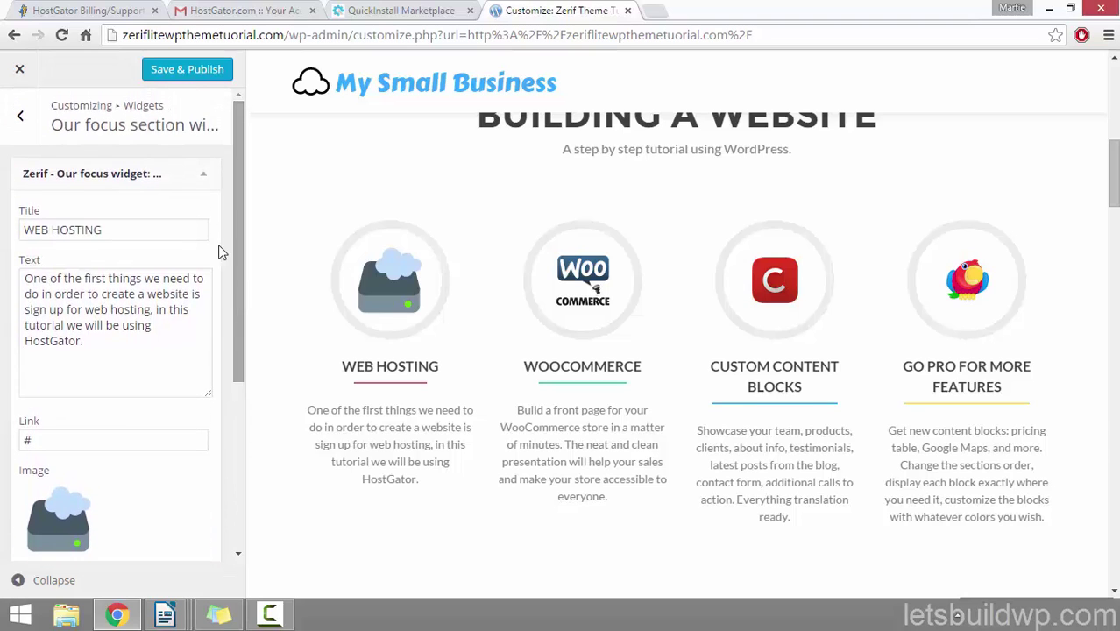
pyautogui.click(207, 178)
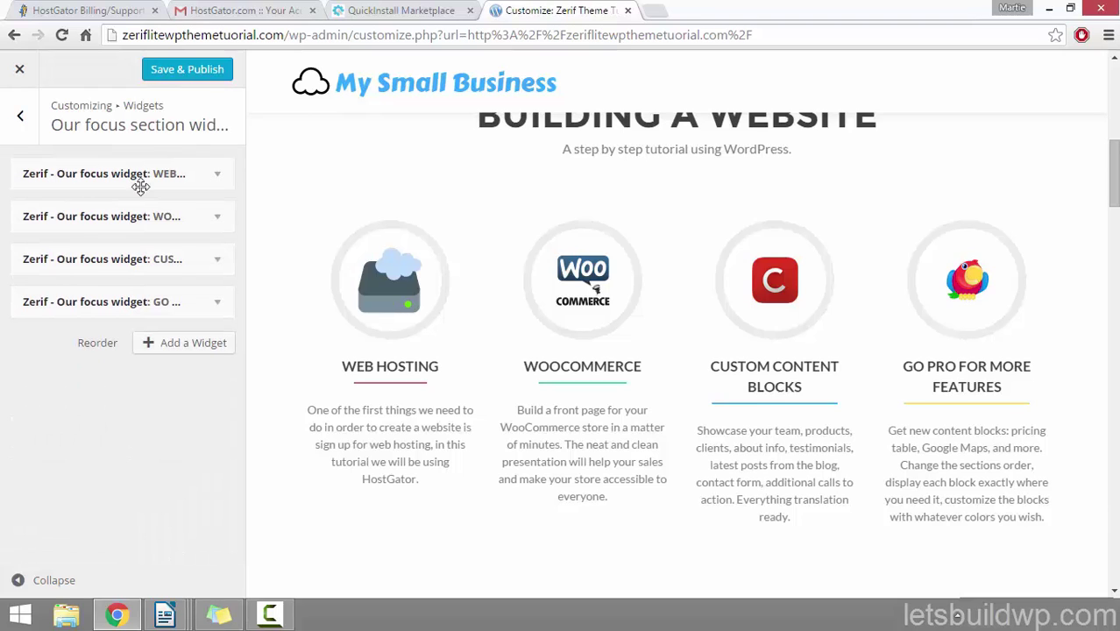
# Step: Rename the WOOCOMMERCE feature to WEB HOSTING and paste in the HostGator description copied from the first feature
pyautogui.click(218, 219)
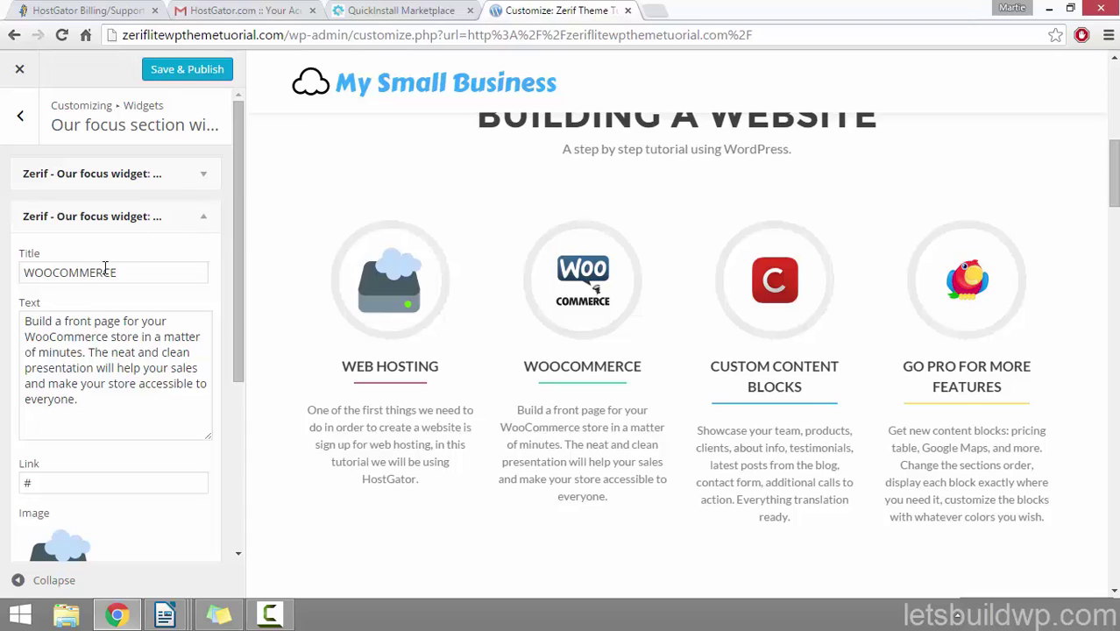
pyautogui.moveTo(122, 272); pyautogui.dragTo(42, 274)
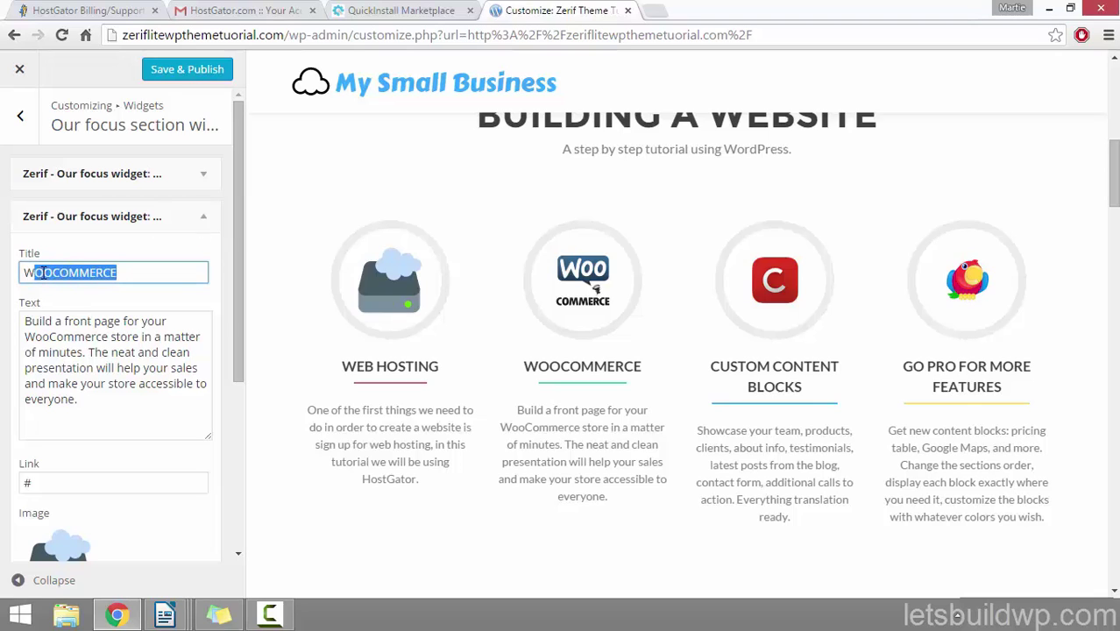
pyautogui.write('EB HOSTING')
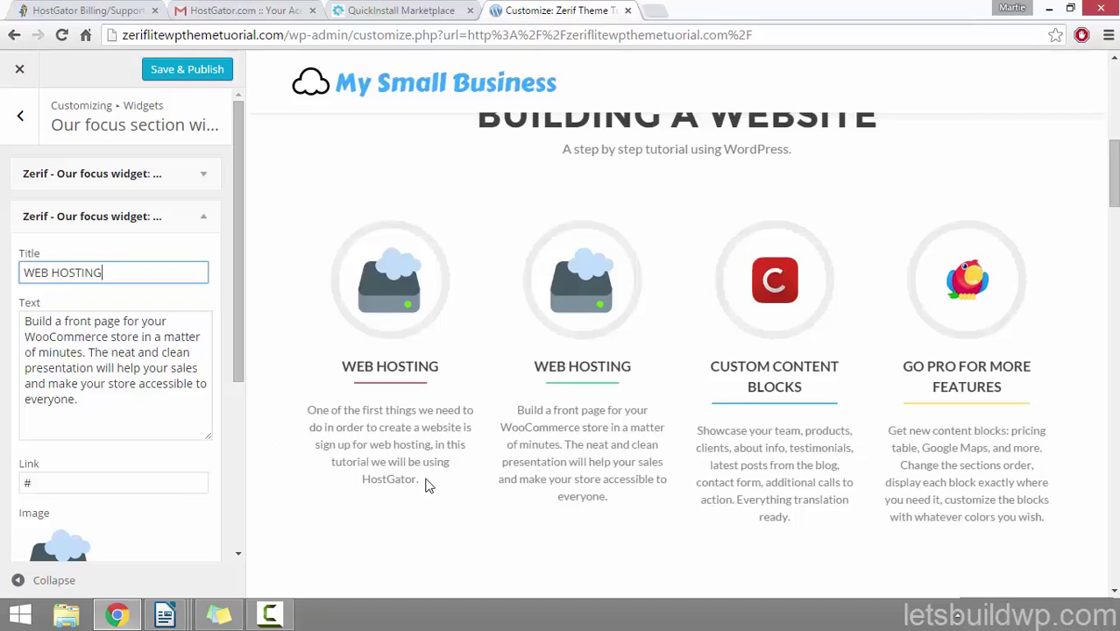
pyautogui.moveTo(419, 481); pyautogui.dragTo(308, 409)
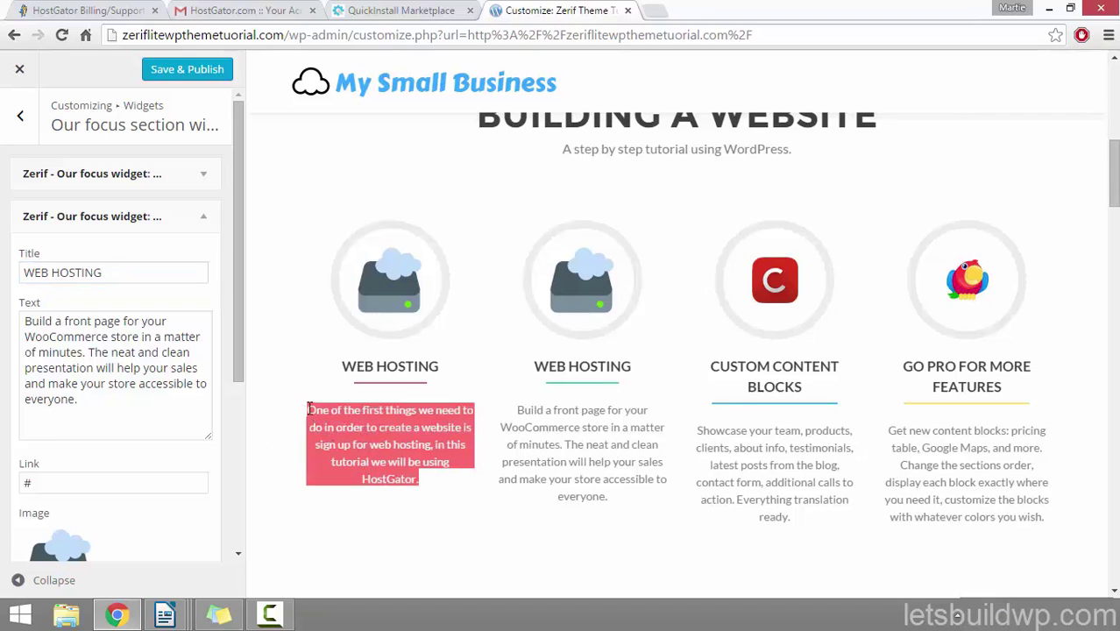
pyautogui.rightClick(372, 427)
pyautogui.click(389, 439)
pyautogui.moveTo(144, 414); pyautogui.dragTo(3, 301)
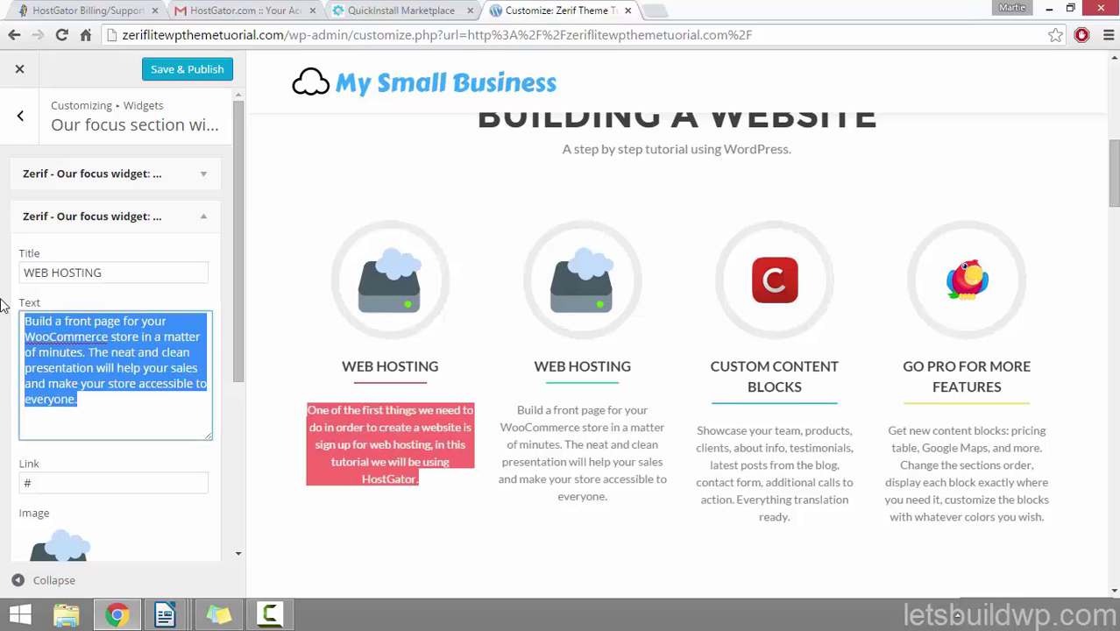
pyautogui.hotkey('ctrl', 'v')
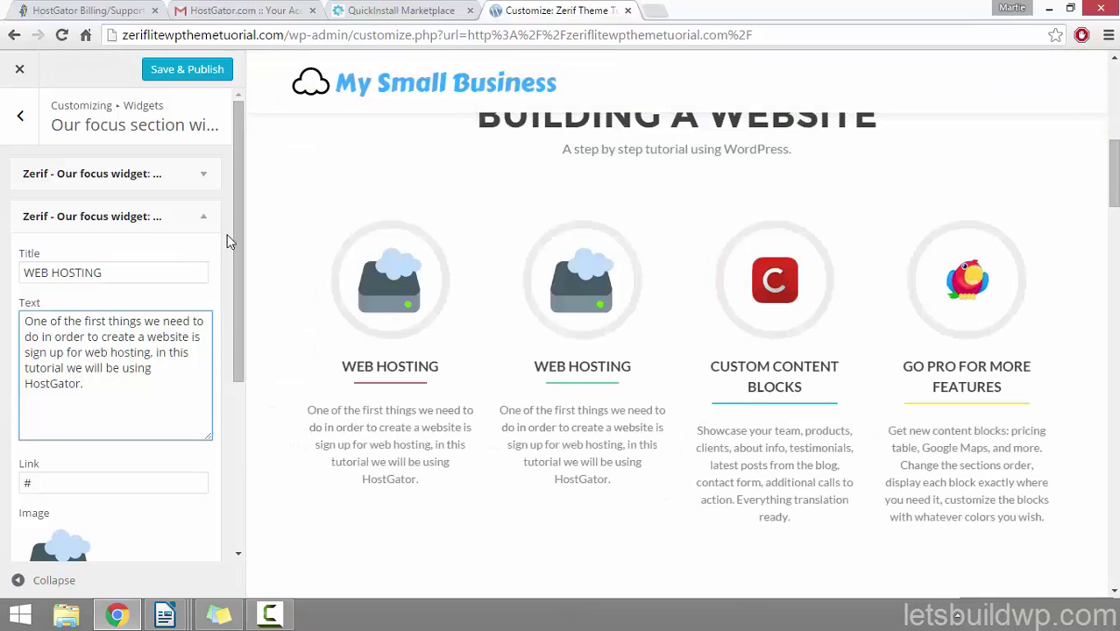
pyautogui.moveTo(239, 238); pyautogui.dragTo(237, 349)
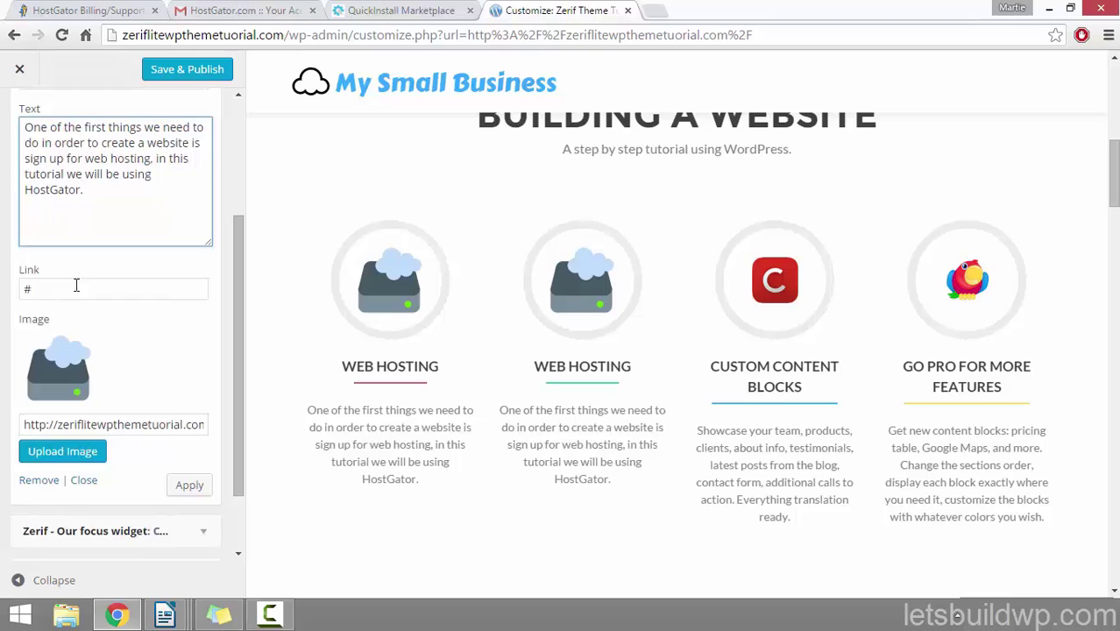
# Step: Upload the '2 domain name' globe image, insert it into the second feature, and apply
pyautogui.click(72, 455)
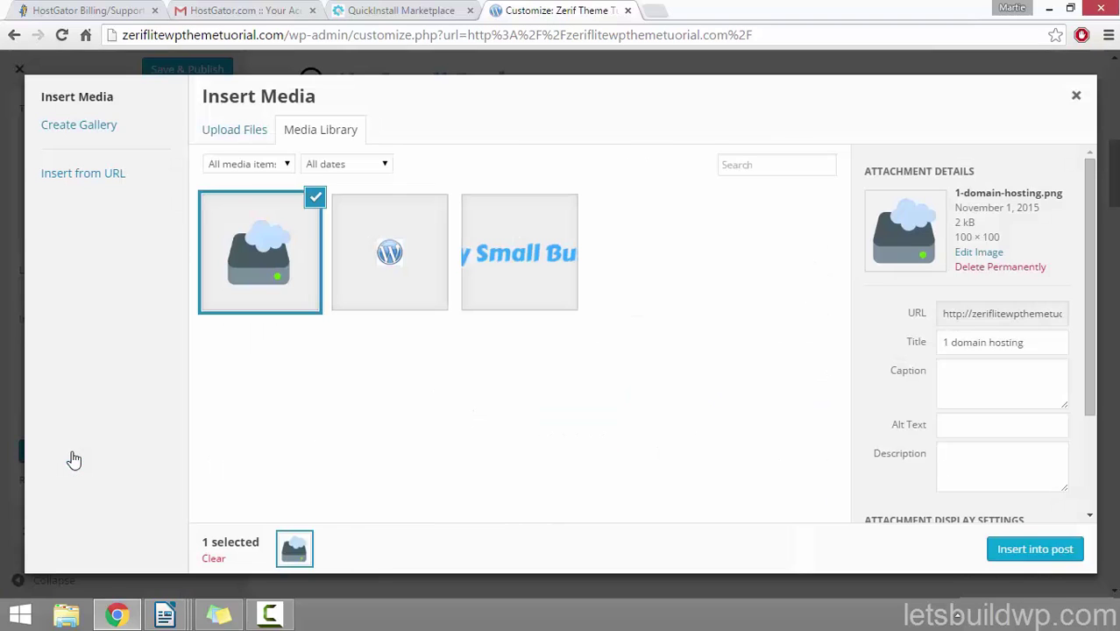
pyautogui.click(238, 132)
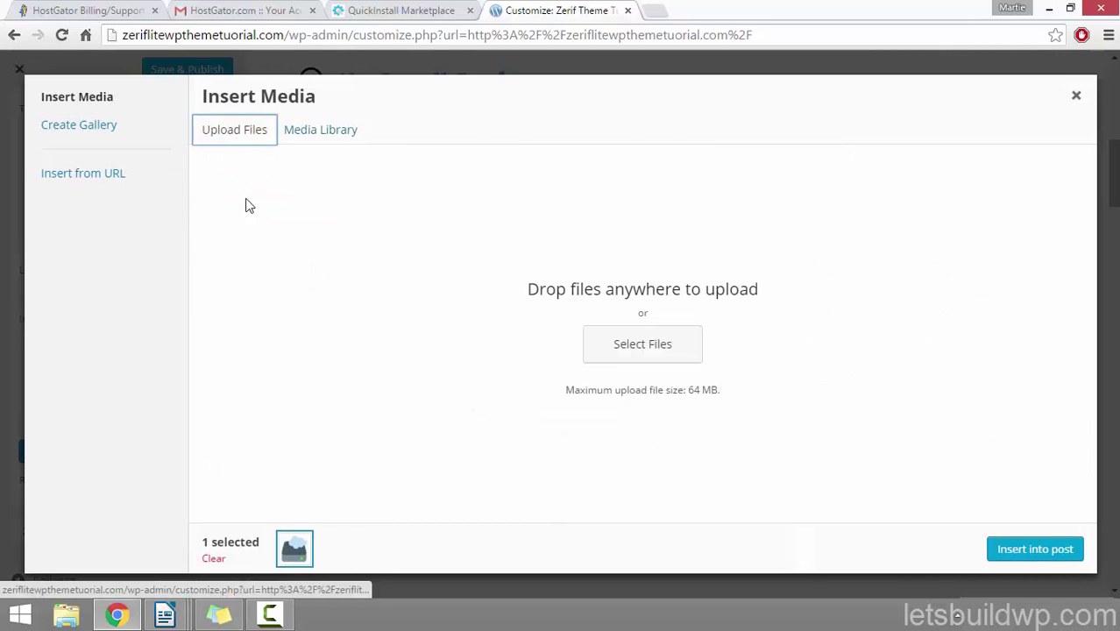
pyautogui.click(665, 353)
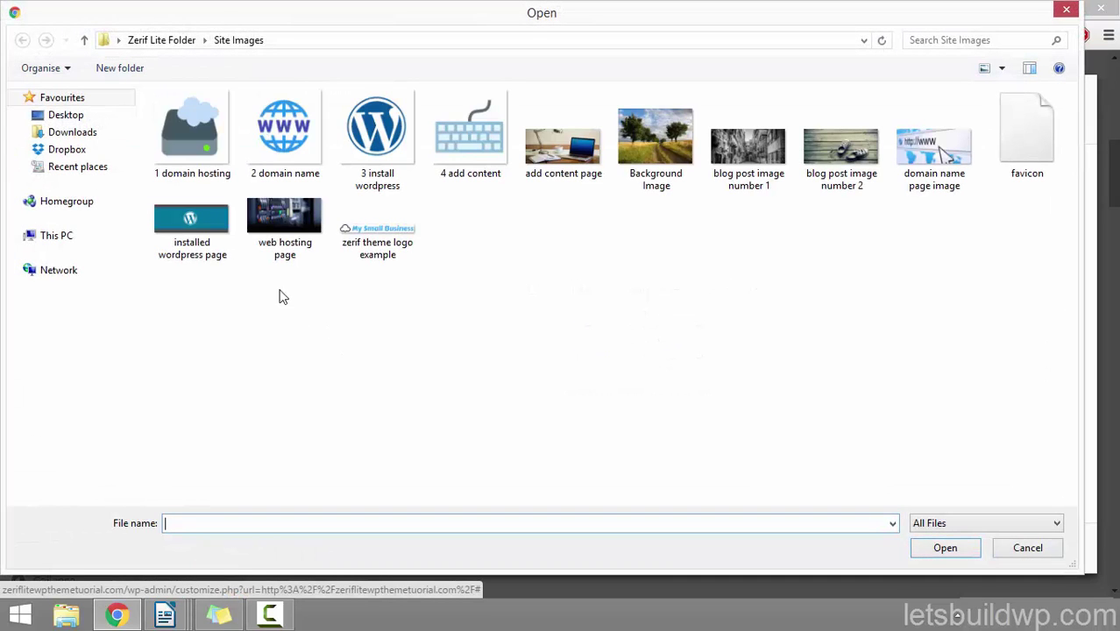
pyautogui.click(271, 145)
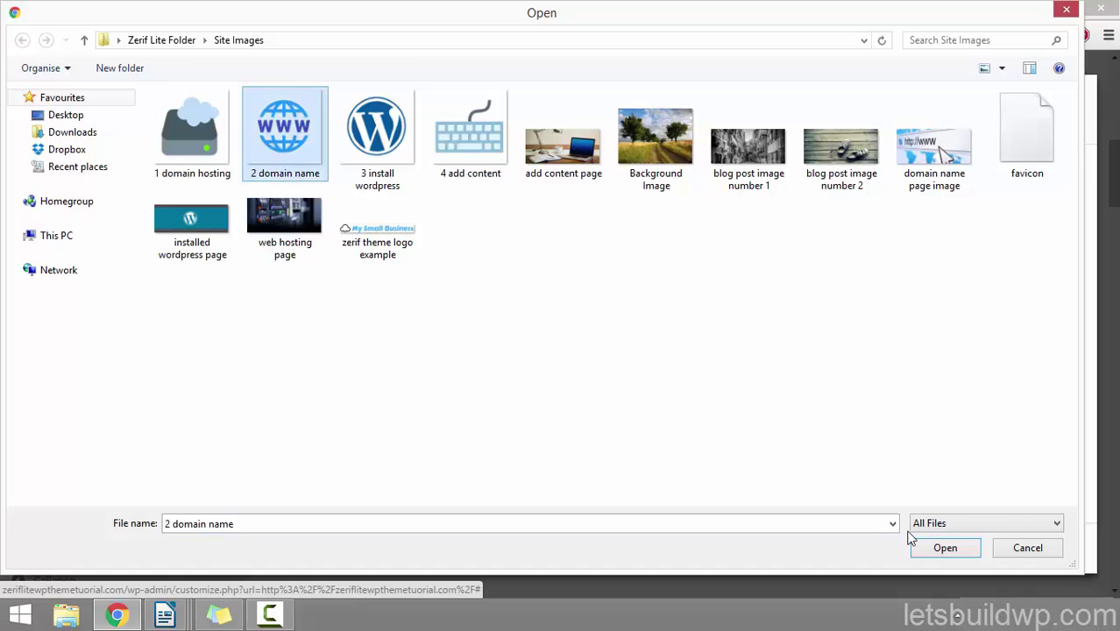
pyautogui.click(947, 548)
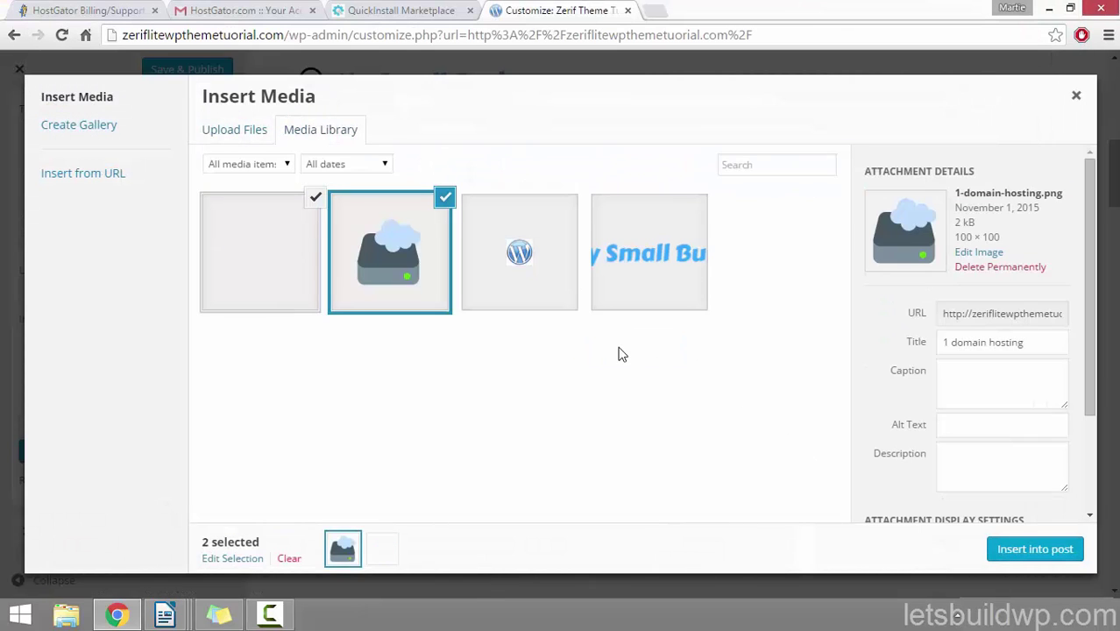
pyautogui.moveTo(1042, 344); pyautogui.dragTo(887, 380)
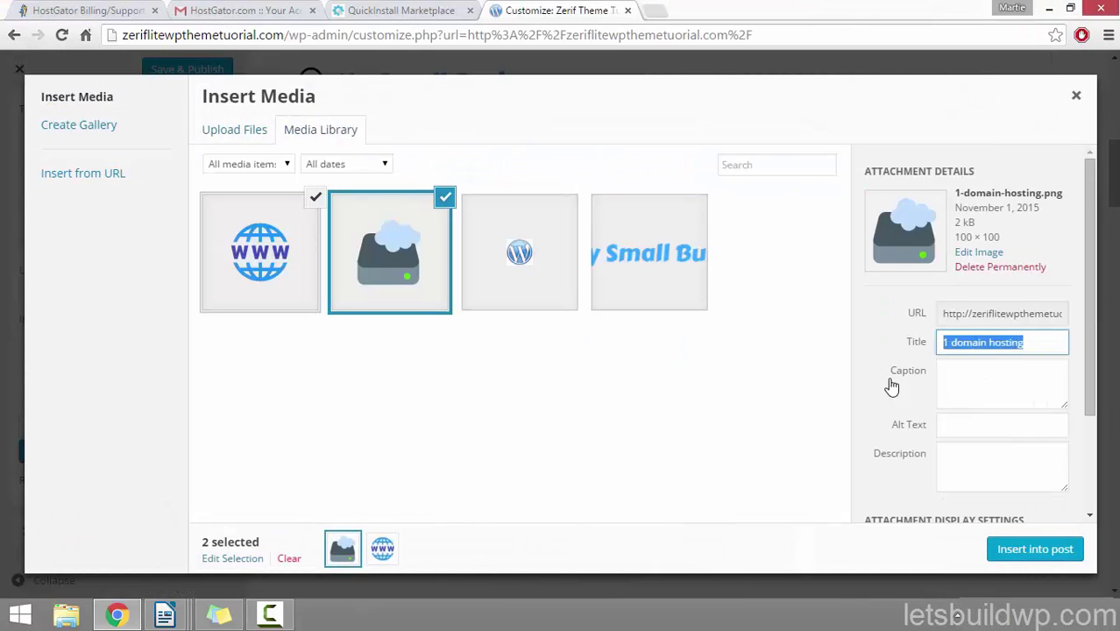
pyautogui.click(953, 431)
pyautogui.moveTo(1090, 291); pyautogui.dragTo(1108, 397)
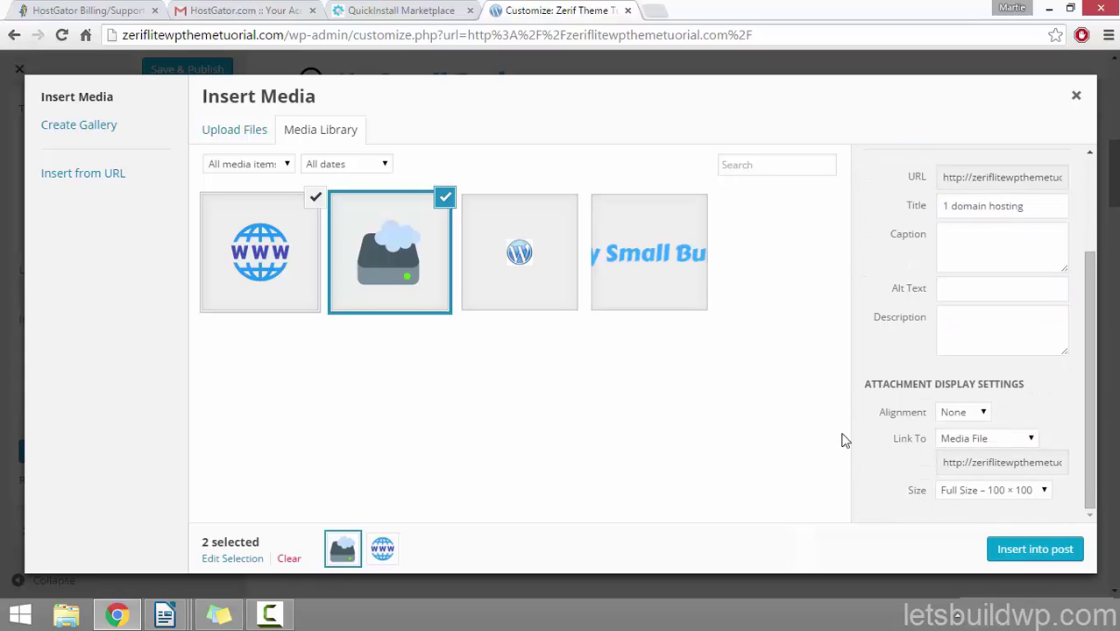
pyautogui.click(1032, 552)
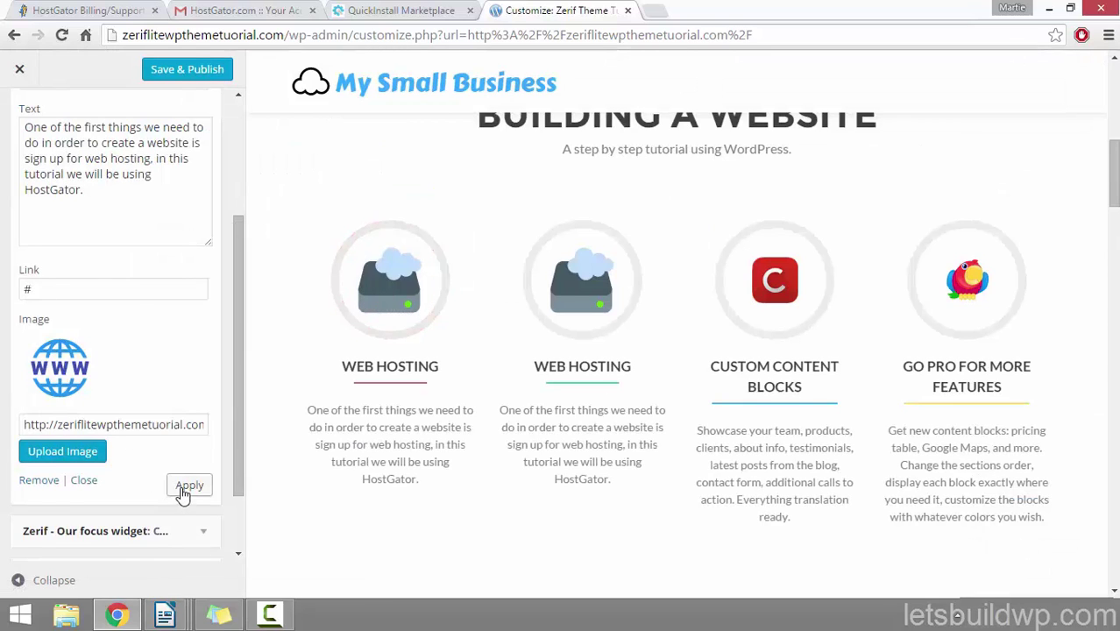
pyautogui.click(194, 494)
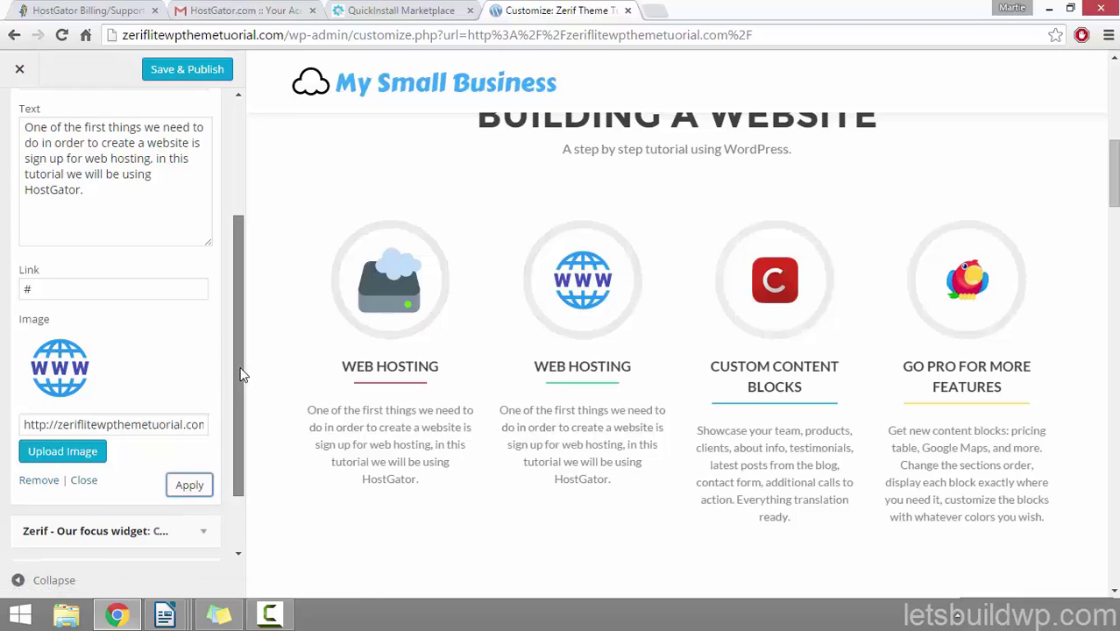
pyautogui.moveTo(239, 372); pyautogui.dragTo(234, 252)
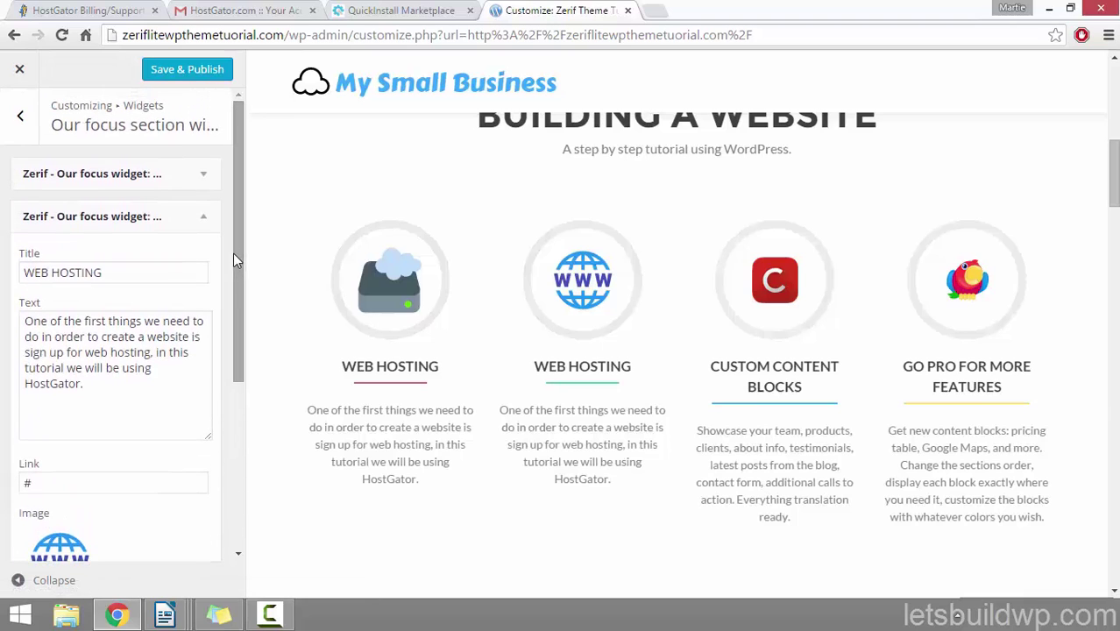
# Step: Rename the CUSTOM CONTENT BLOCKS feature to INSTALL WORDPRESS and paste in the HostGator description
pyautogui.click(205, 220)
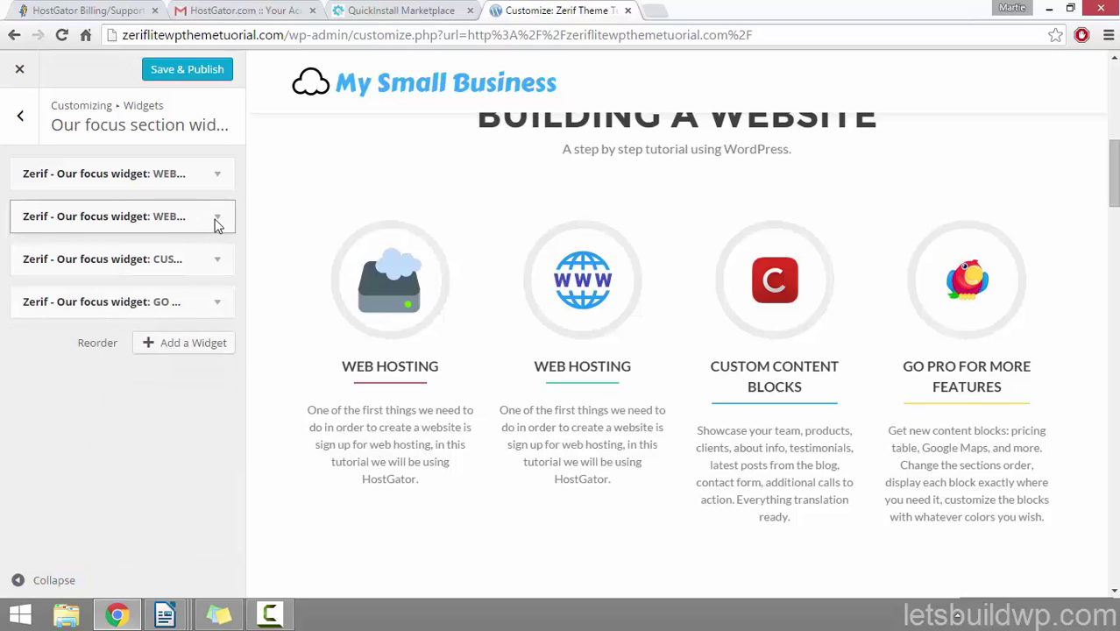
pyautogui.click(221, 261)
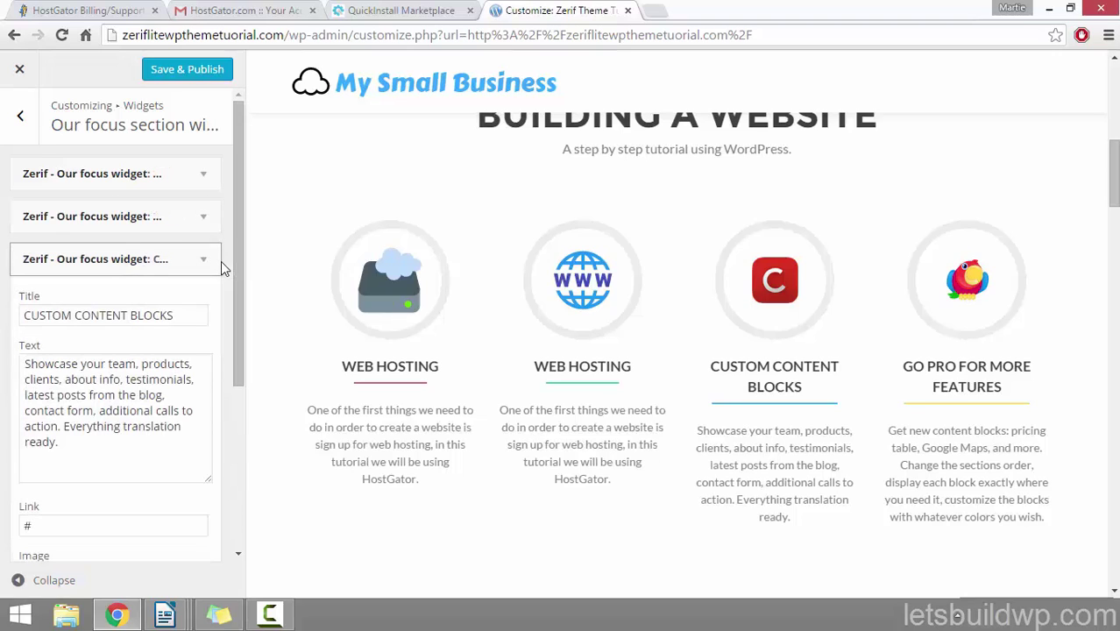
pyautogui.moveTo(243, 219); pyautogui.dragTo(243, 275)
pyautogui.moveTo(175, 218); pyautogui.dragTo(1, 219)
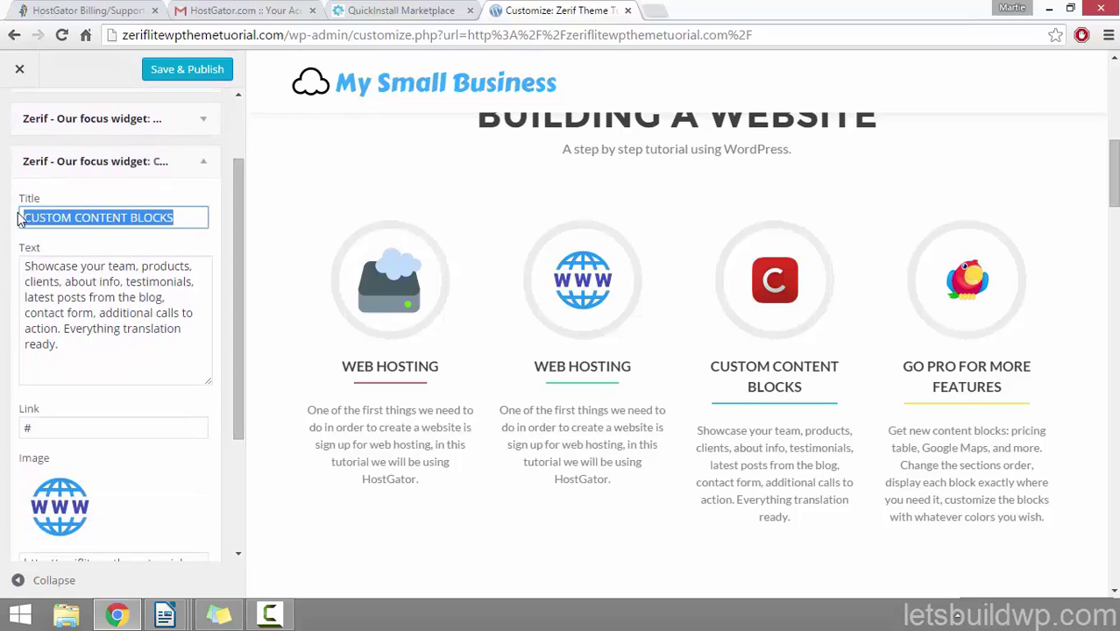
pyautogui.press('BackSpace')
pyautogui.write('INSTALL W')
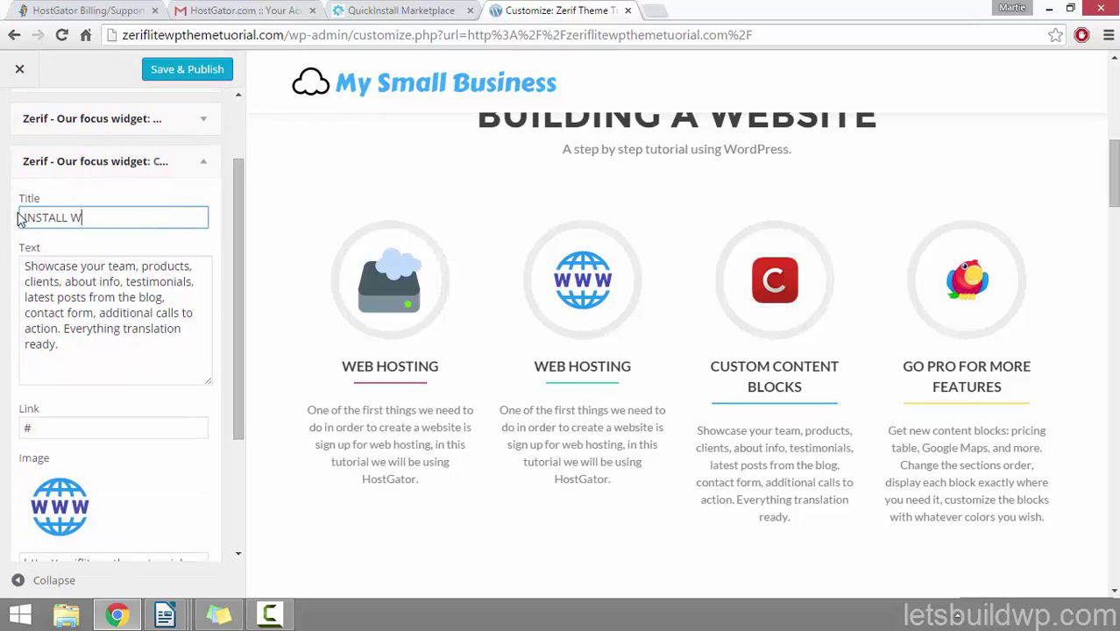
pyautogui.write('ORDPRESS')
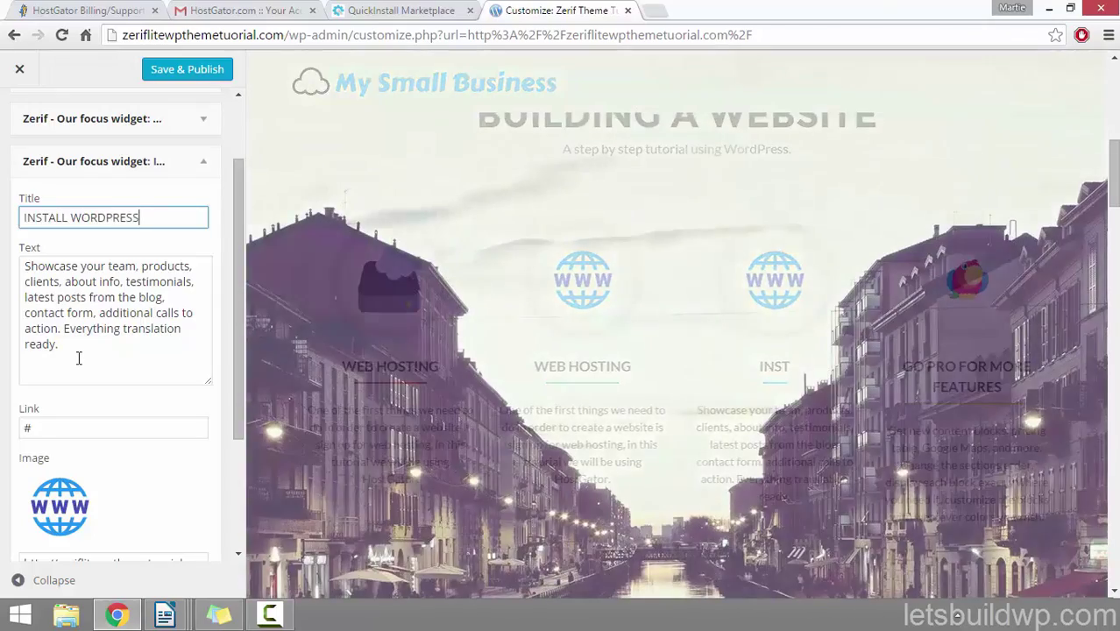
pyautogui.moveTo(77, 357); pyautogui.dragTo(3, 267)
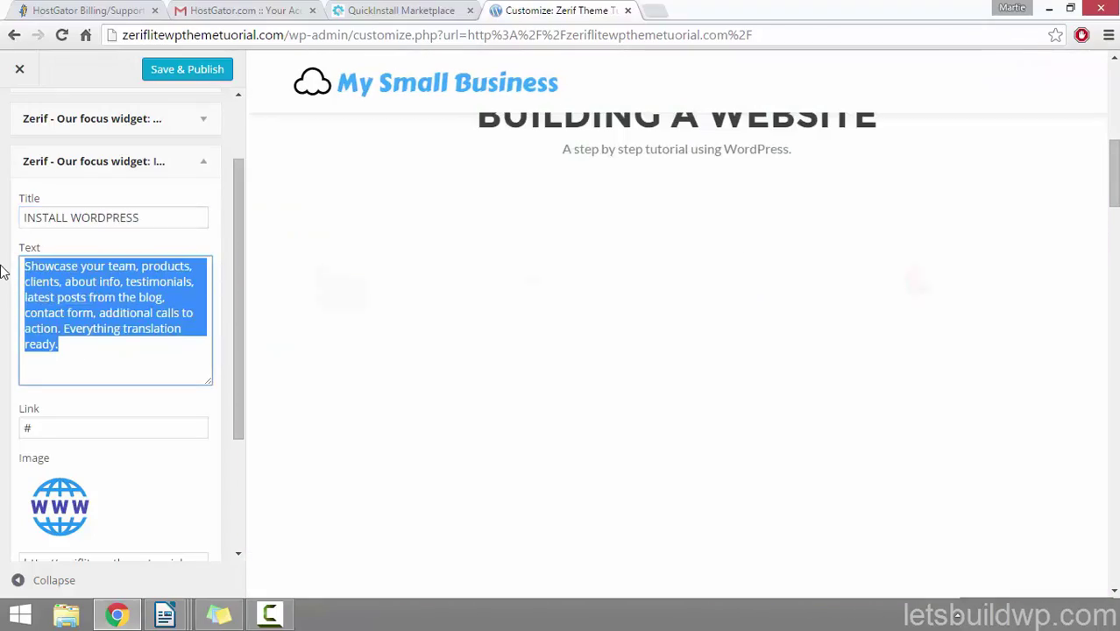
pyautogui.write('One of the first things we need to do in order to create a website is sign up for web hosting, in this tutorial we will be using HostGator.')
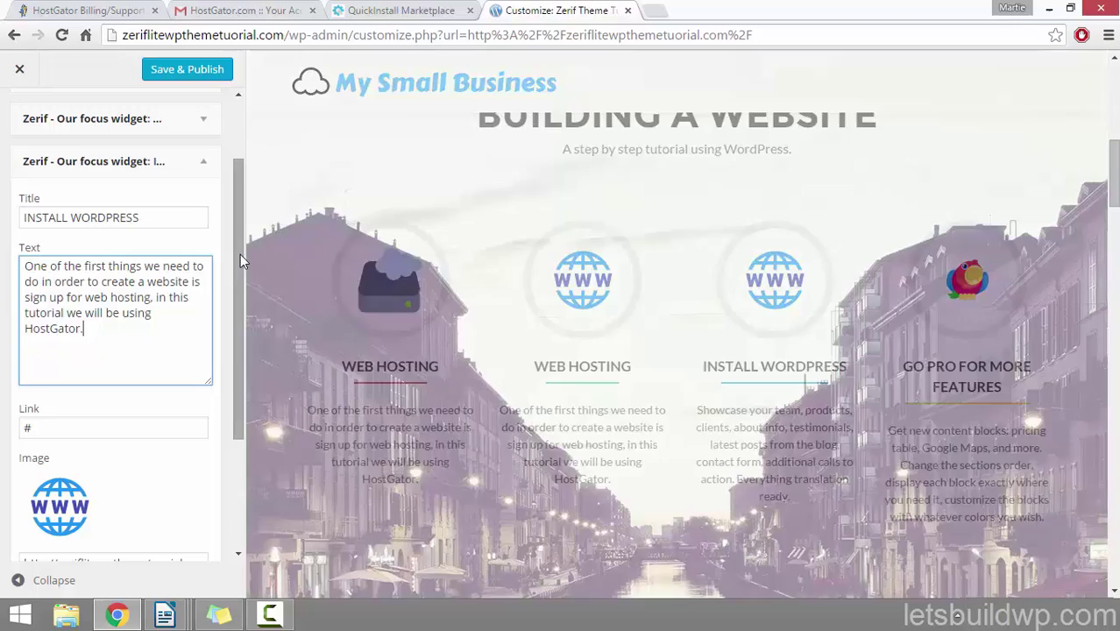
pyautogui.moveTo(240, 253); pyautogui.dragTo(244, 334)
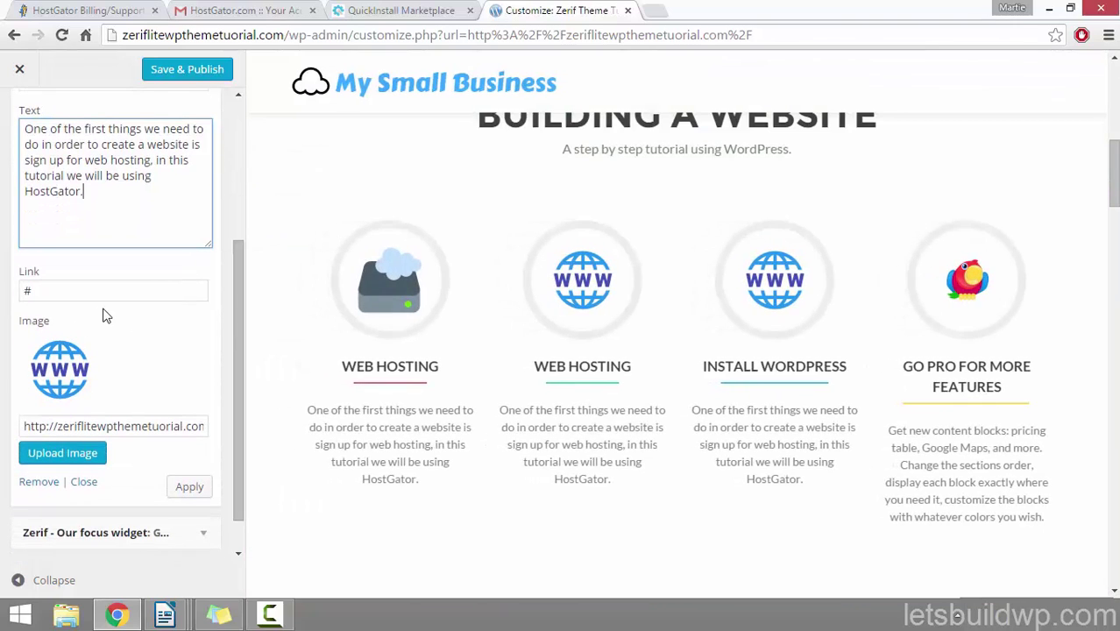
# Step: Upload the '3 install wordpress' logo image as the feature icon and apply it
pyautogui.click(72, 457)
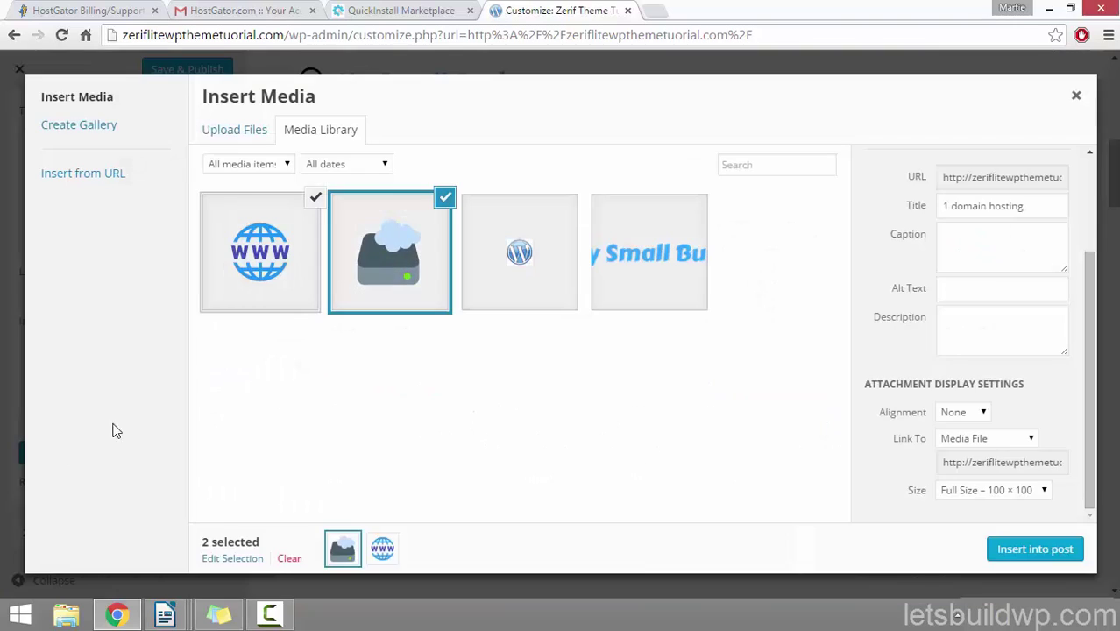
pyautogui.click(244, 131)
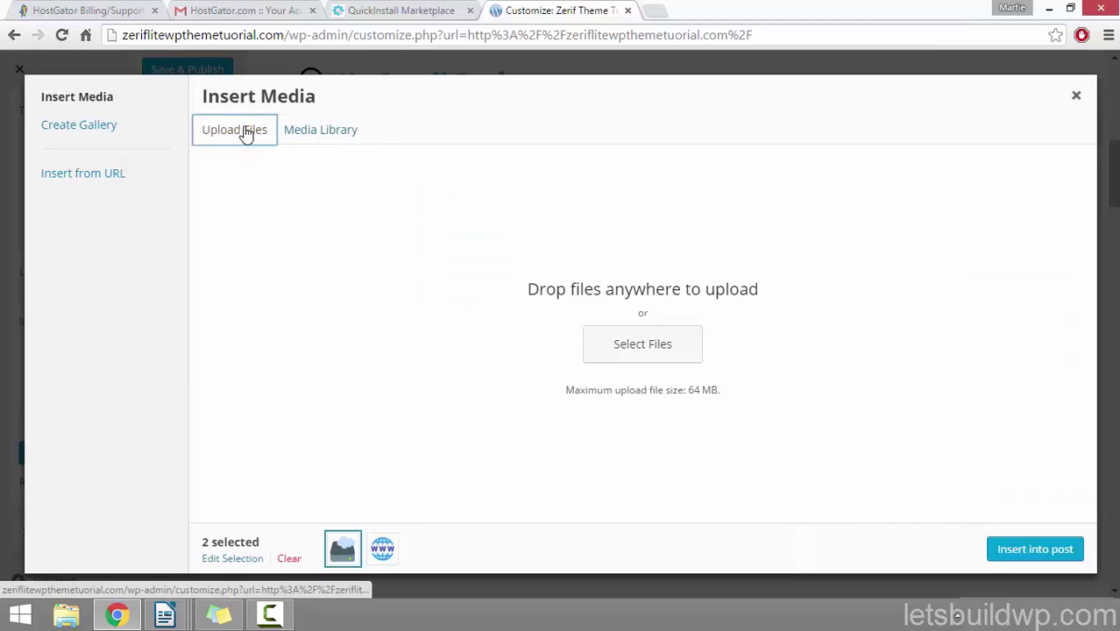
pyautogui.click(654, 346)
pyautogui.click(377, 141)
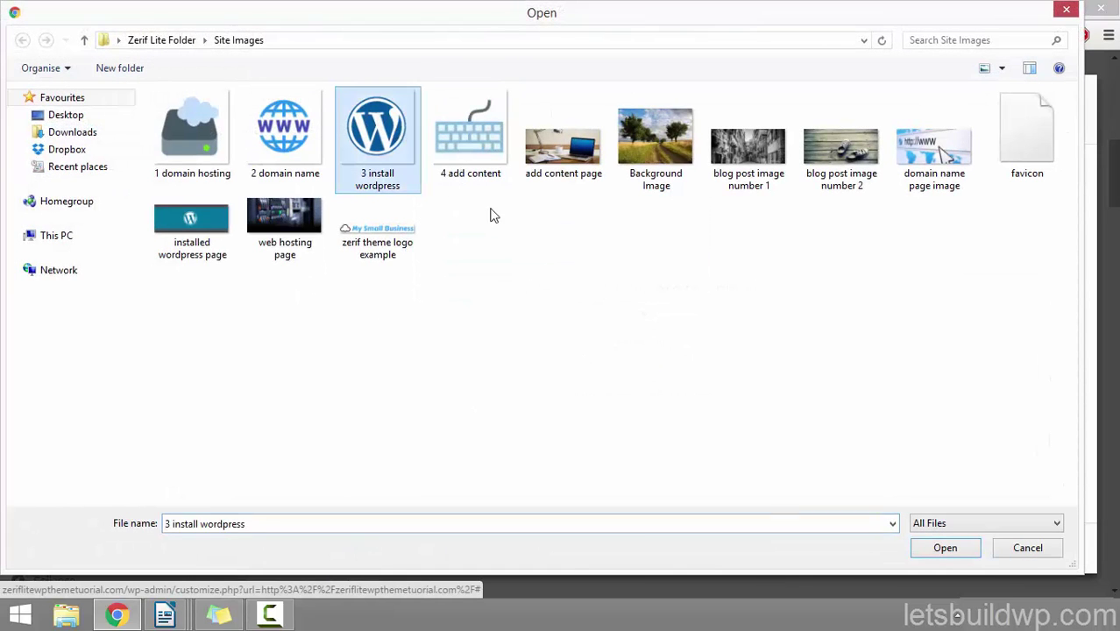
pyautogui.click(943, 547)
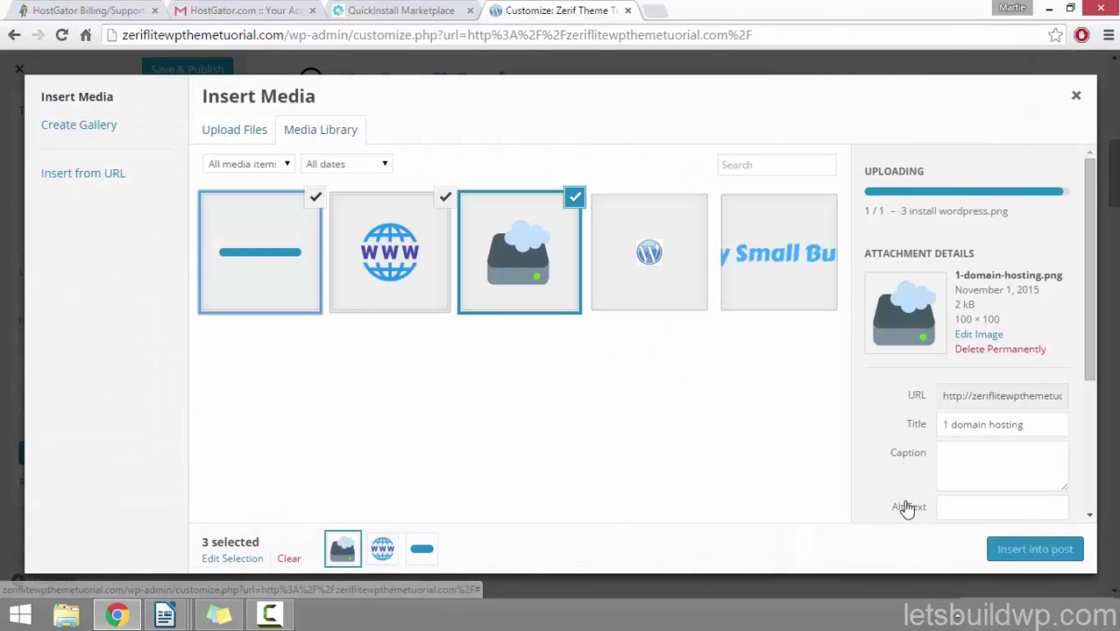
pyautogui.moveTo(1021, 362); pyautogui.dragTo(880, 357)
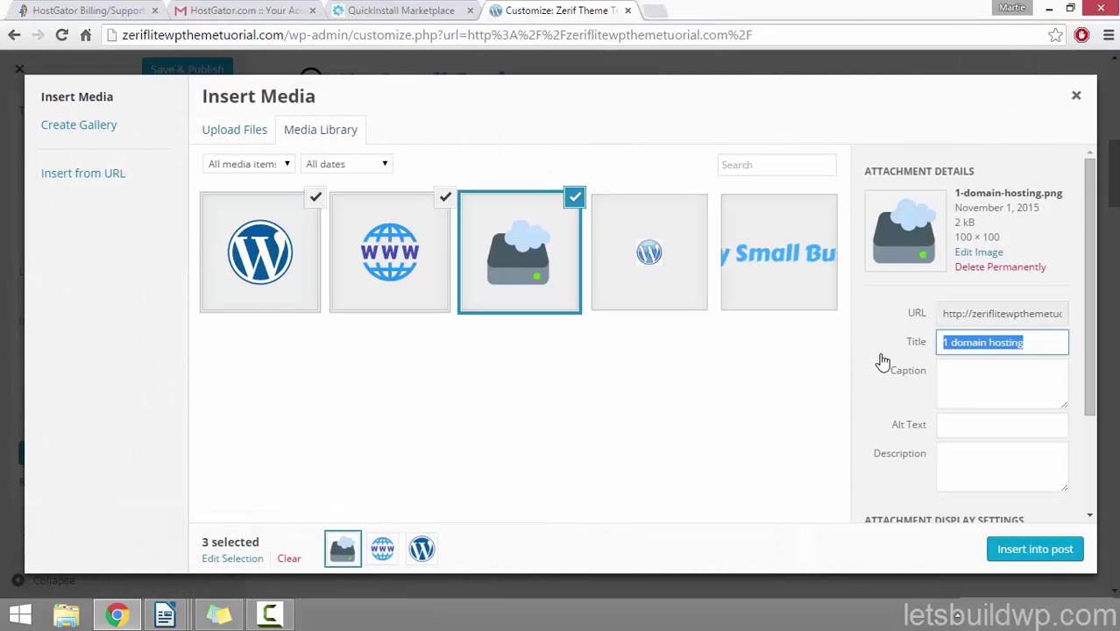
pyautogui.click(991, 426)
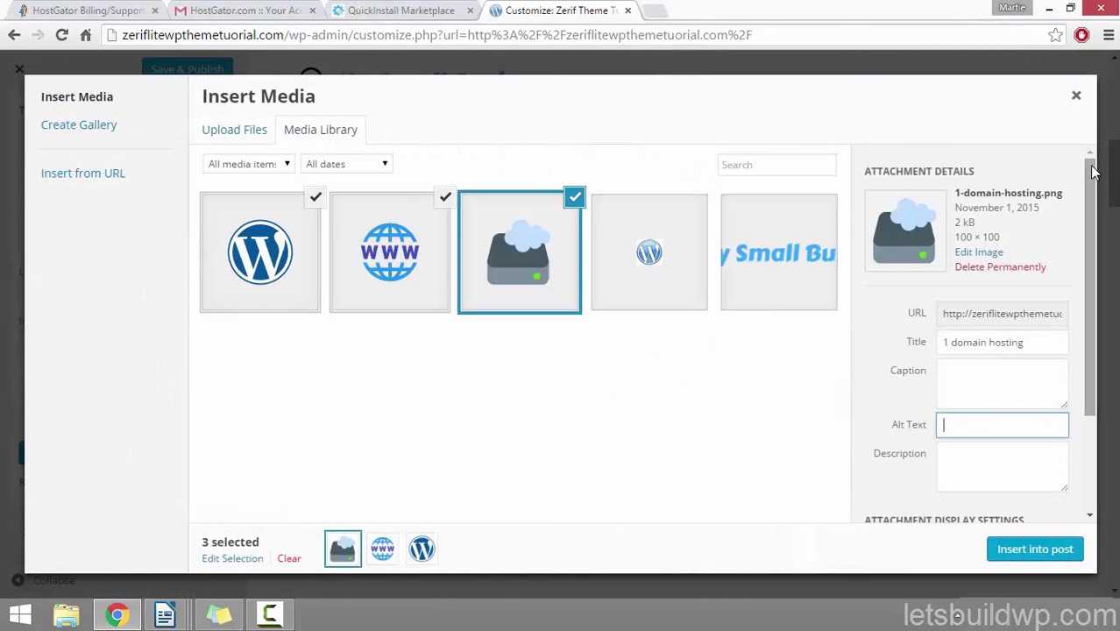
pyautogui.moveTo(1092, 176); pyautogui.dragTo(1093, 268)
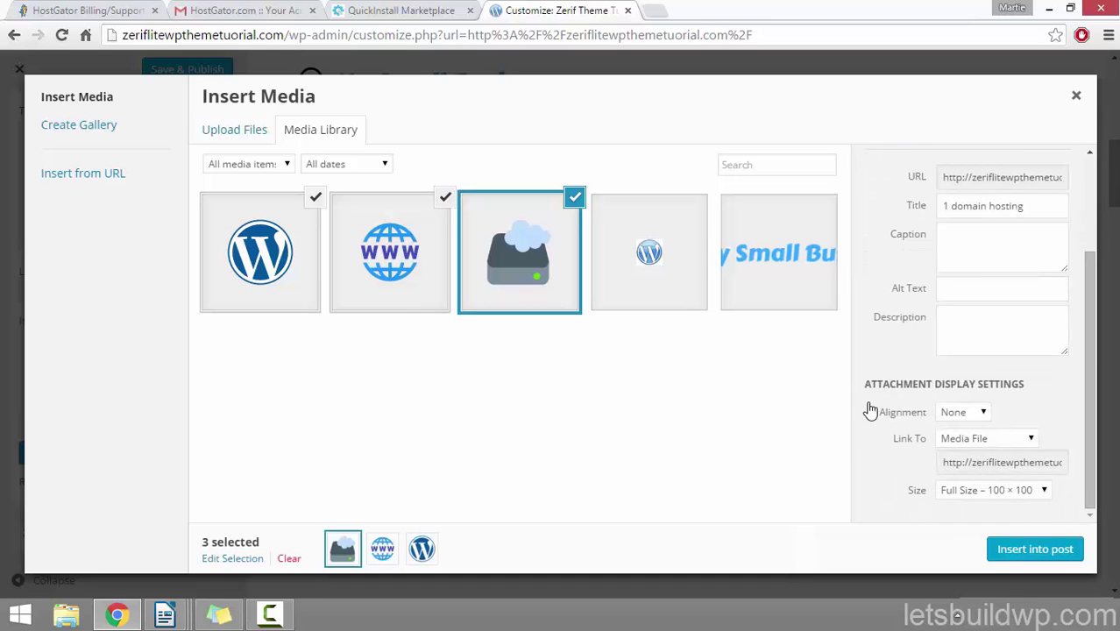
pyautogui.click(1028, 552)
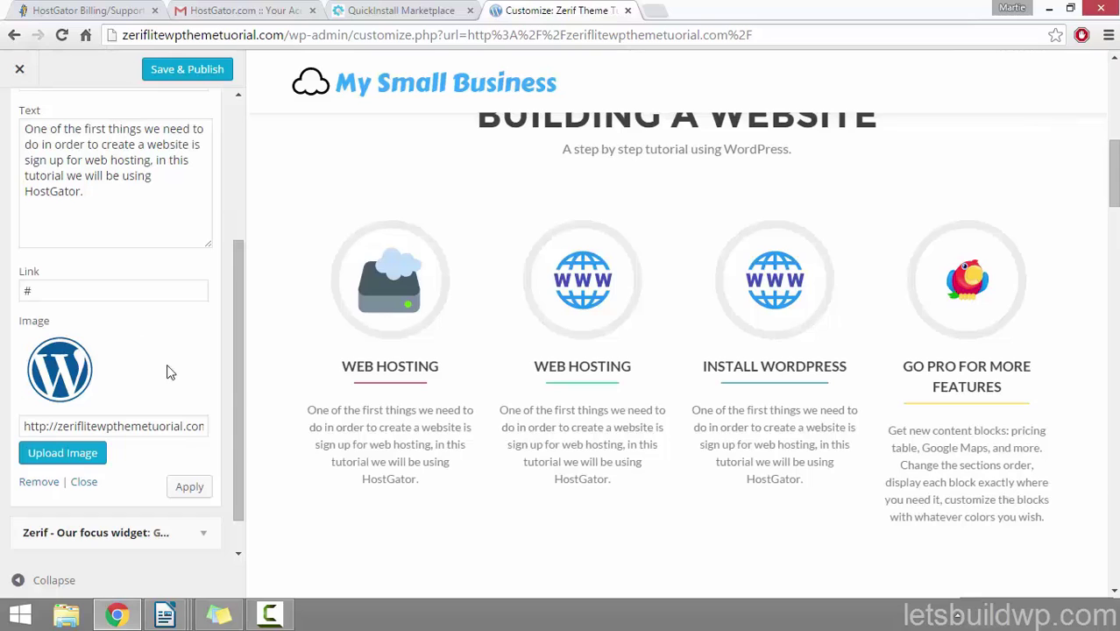
pyautogui.click(189, 488)
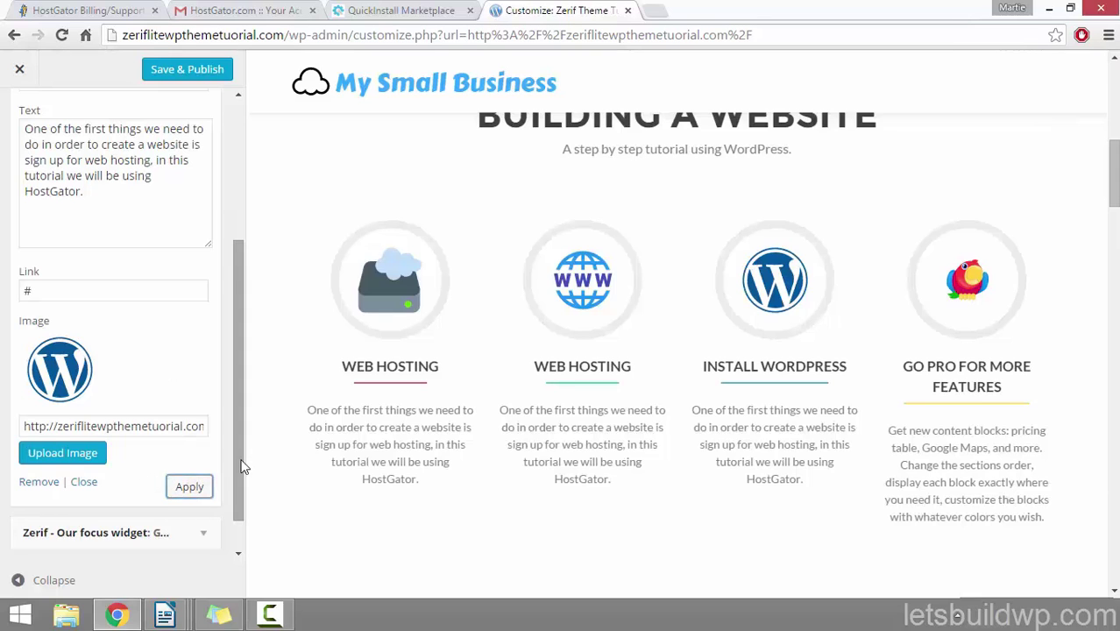
pyautogui.moveTo(242, 466); pyautogui.dragTo(209, 247)
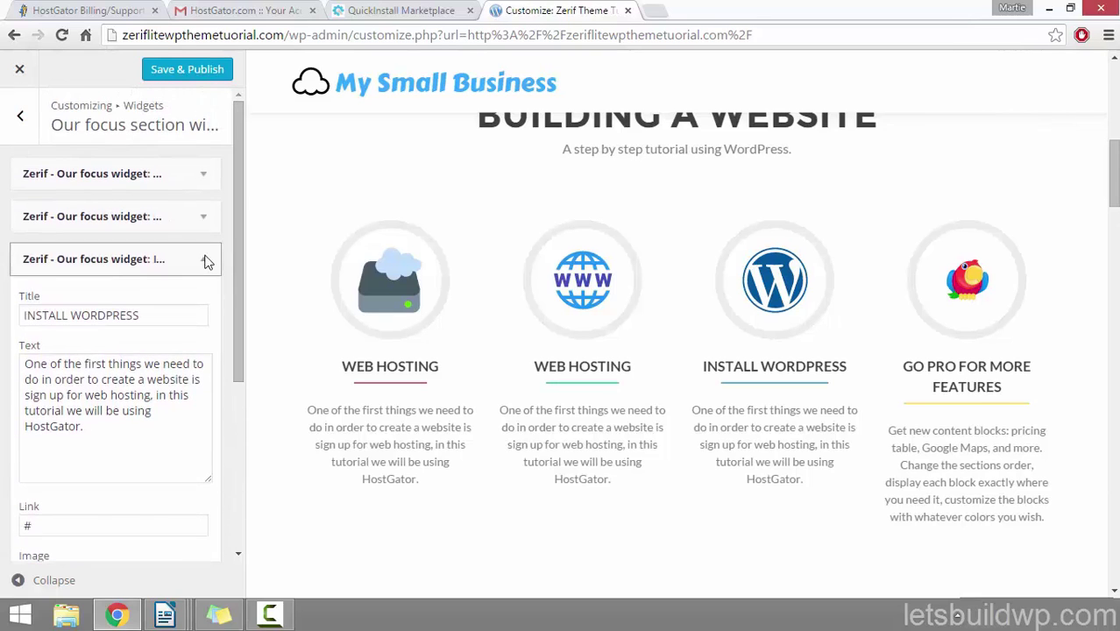
# Step: Rename the GO PRO FOR MORE FEATURES feature to ADD YOUR CONTENT and paste in the HostGator description
pyautogui.click(207, 258)
pyautogui.click(217, 302)
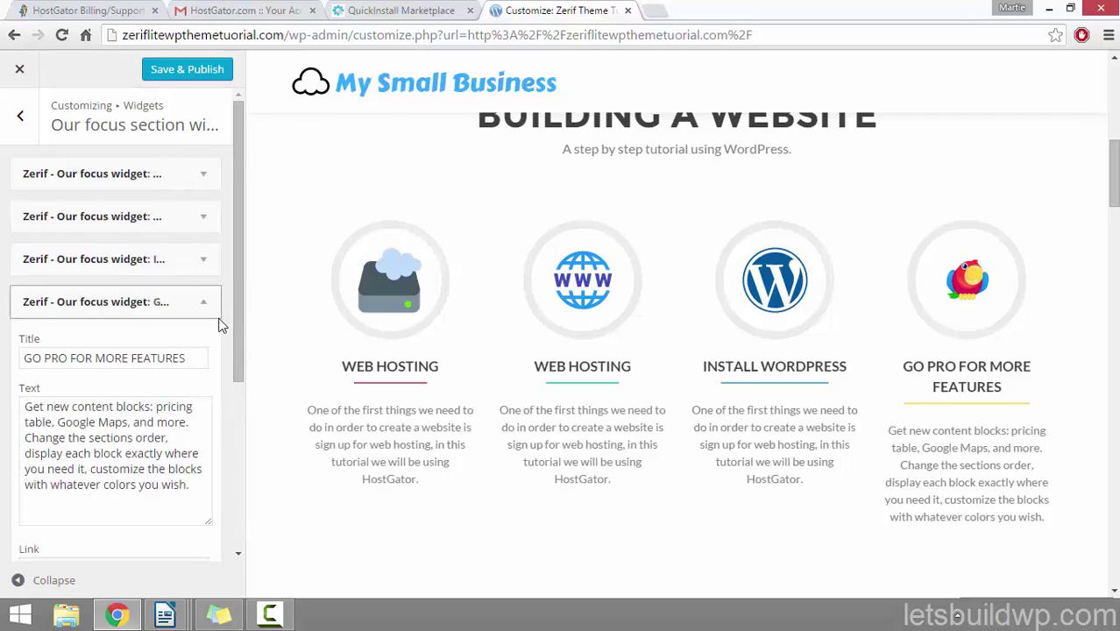
pyautogui.scroll(-3, 236, 333)
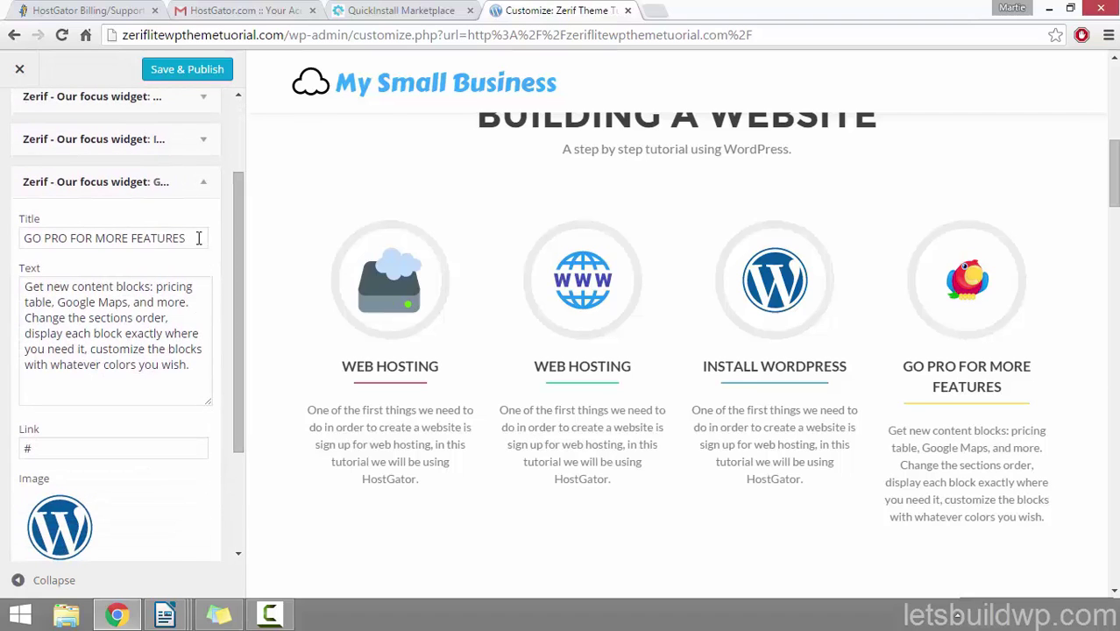
pyautogui.moveTo(198, 237); pyautogui.dragTo(11, 242)
pyautogui.write('A')
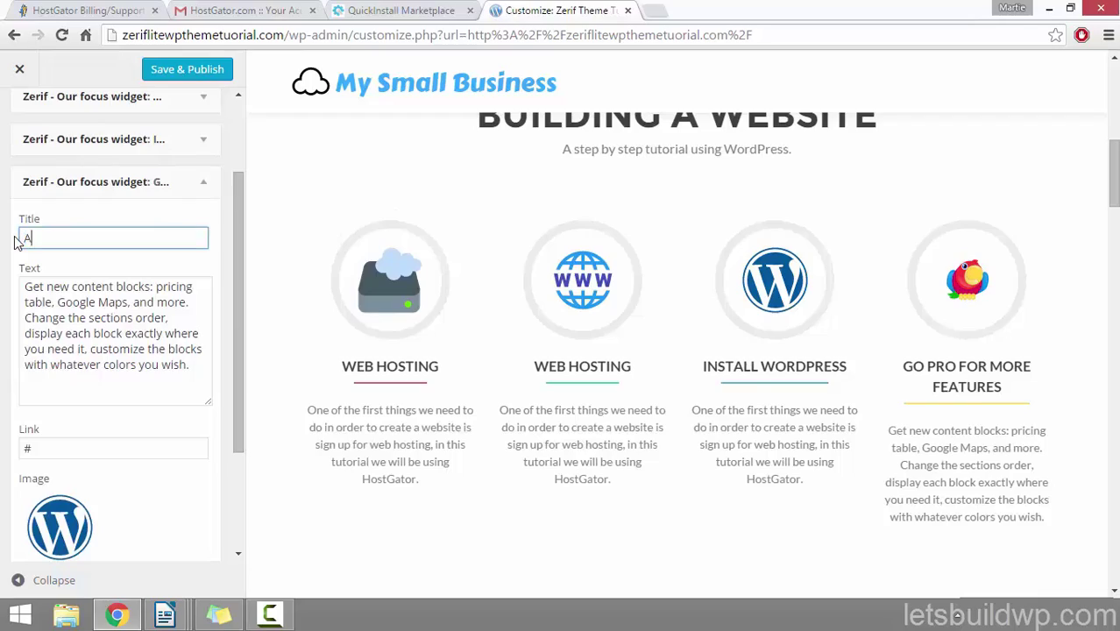
pyautogui.write('DD YOUR CONTENT')
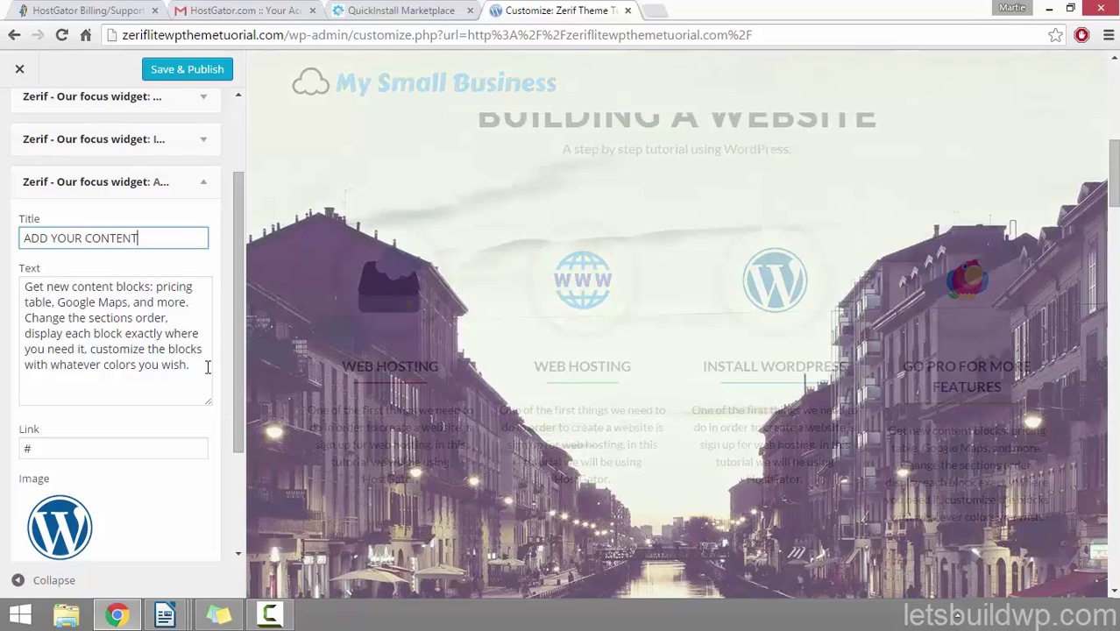
pyautogui.moveTo(207, 366); pyautogui.dragTo(2, 253)
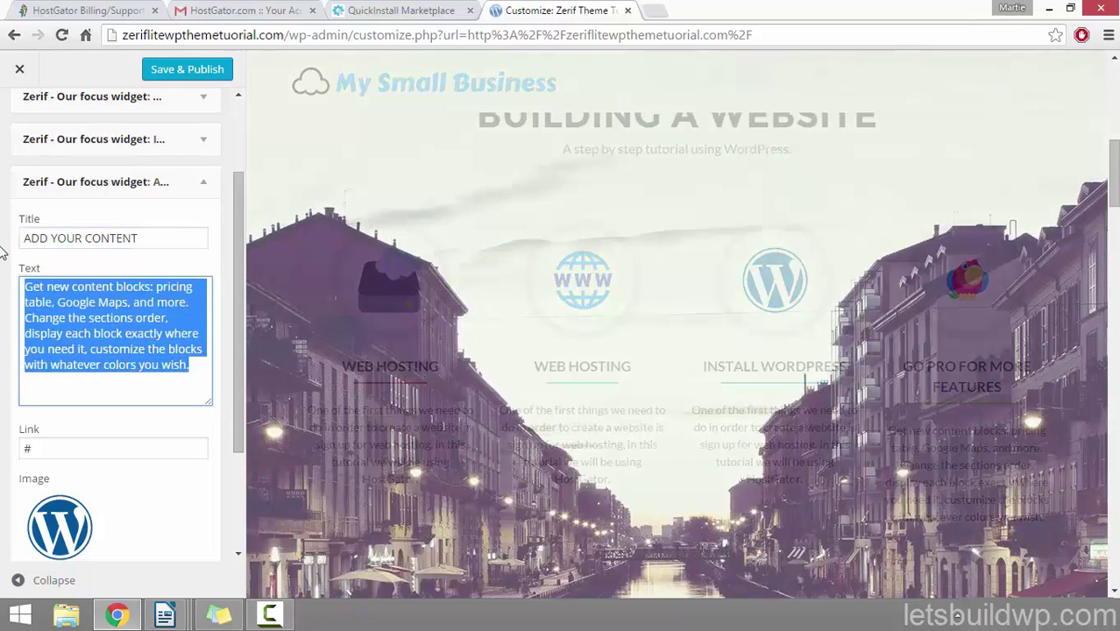
pyautogui.write('One of the first things we need to do in order to create a website is sign up for web hosting, in this tutorial we will be using HostGator.')
pyautogui.scroll(-2, 233, 218)
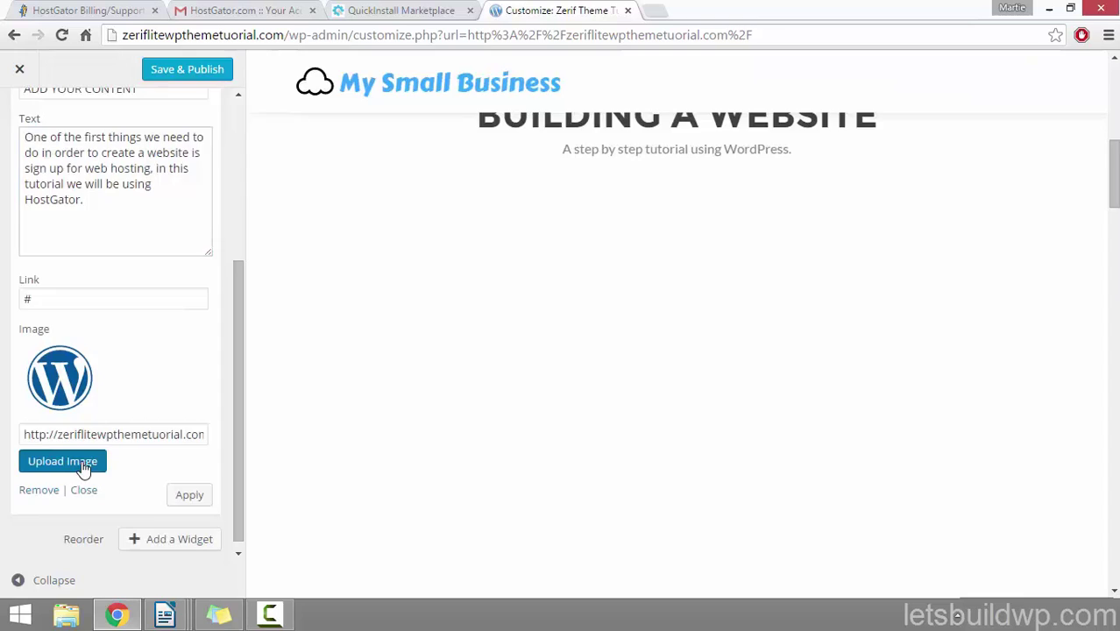
# Step: Upload the '4 add content' keyboard image as the feature icon and apply it to the preview
pyautogui.click(83, 469)
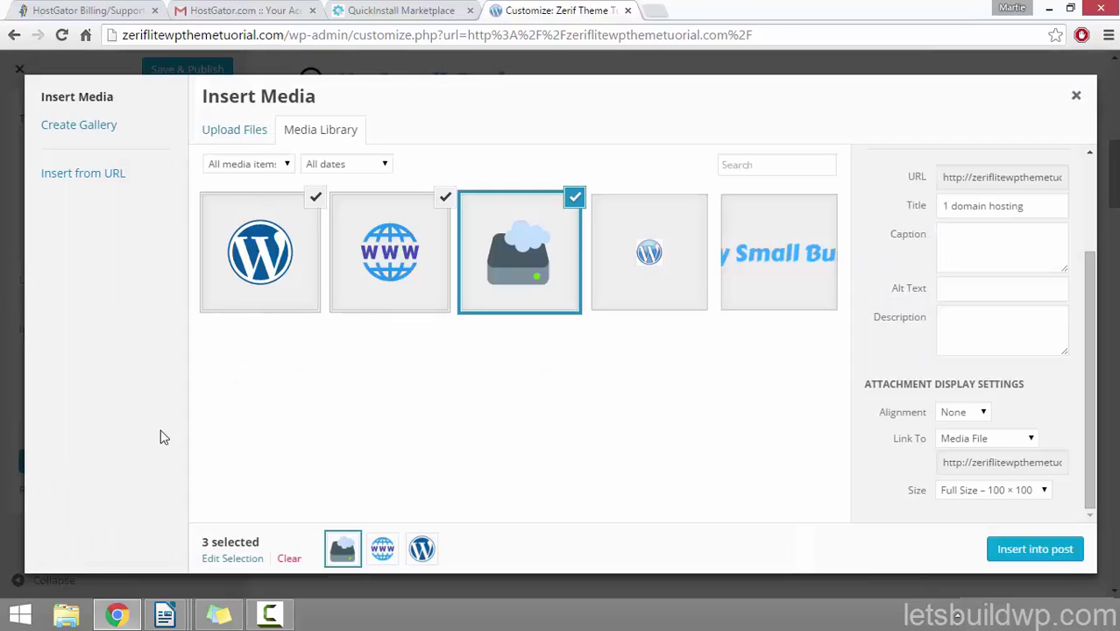
pyautogui.click(245, 133)
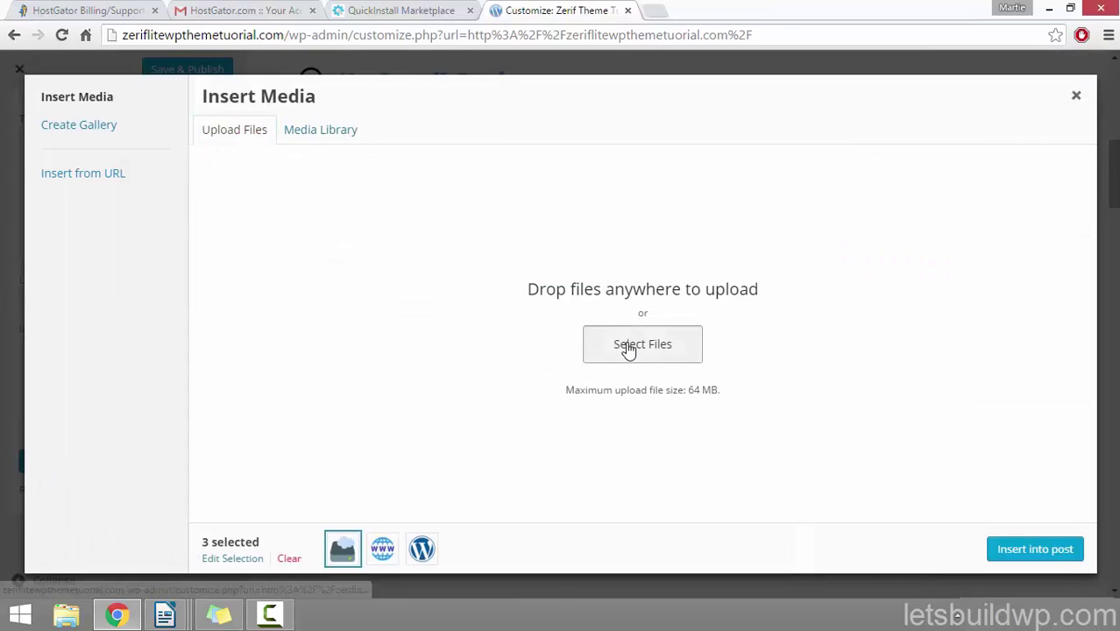
pyautogui.click(630, 346)
pyautogui.click(473, 171)
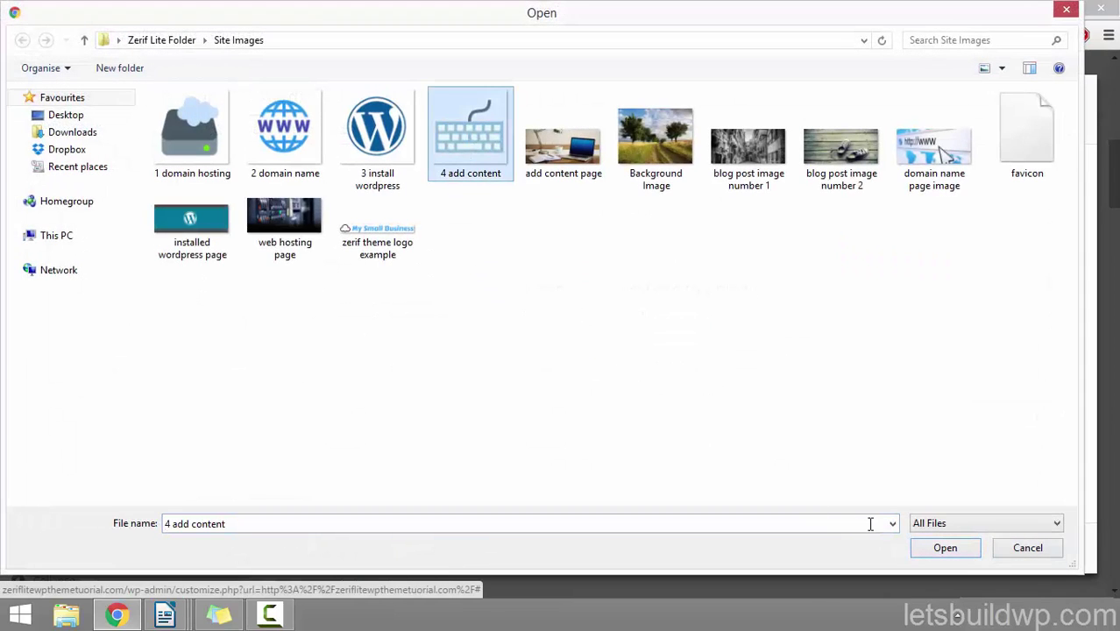
pyautogui.click(945, 548)
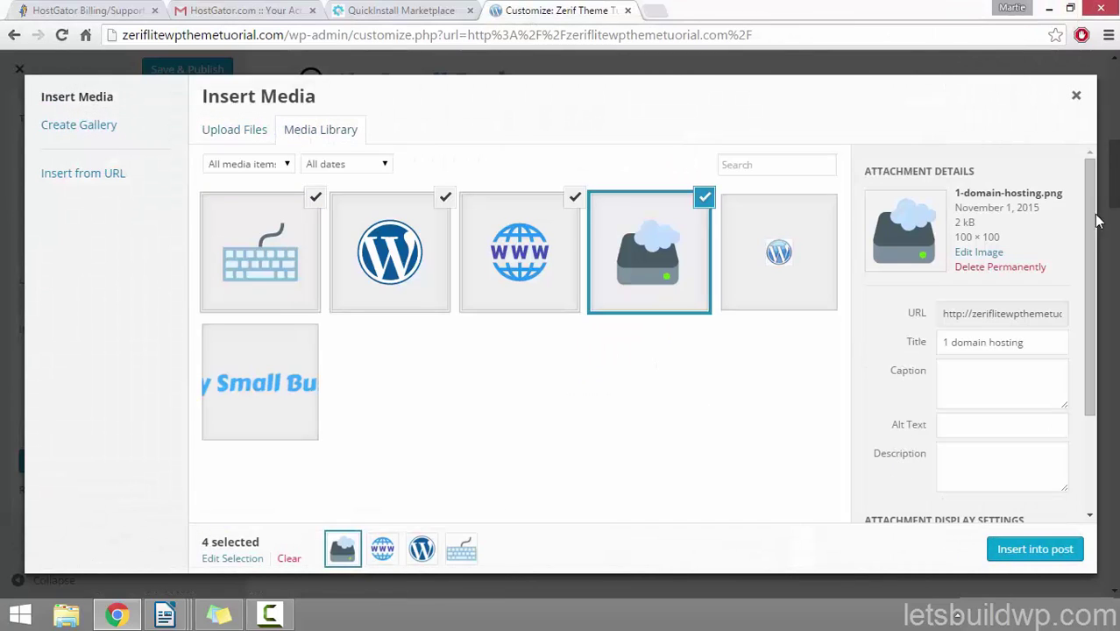
pyautogui.moveTo(1090, 209); pyautogui.dragTo(1103, 337)
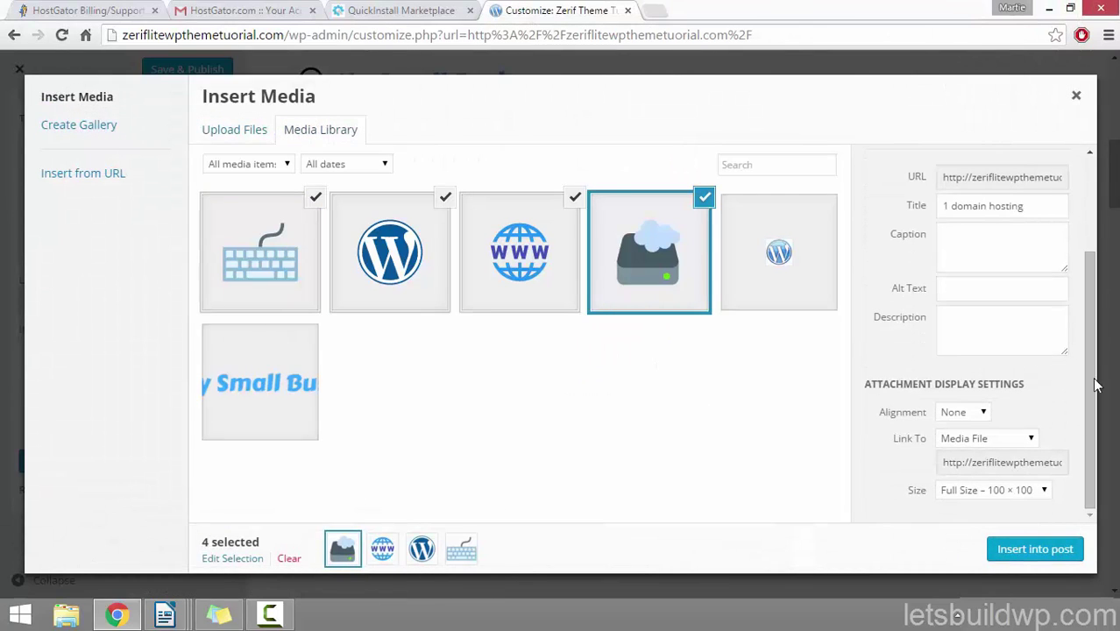
pyautogui.click(1042, 549)
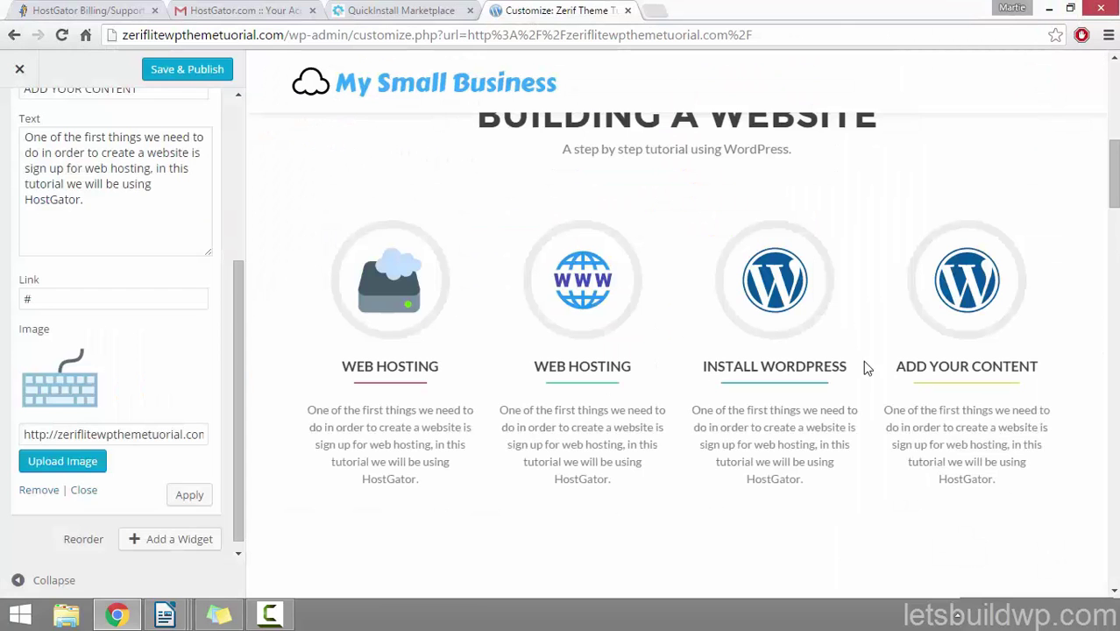
pyautogui.click(189, 494)
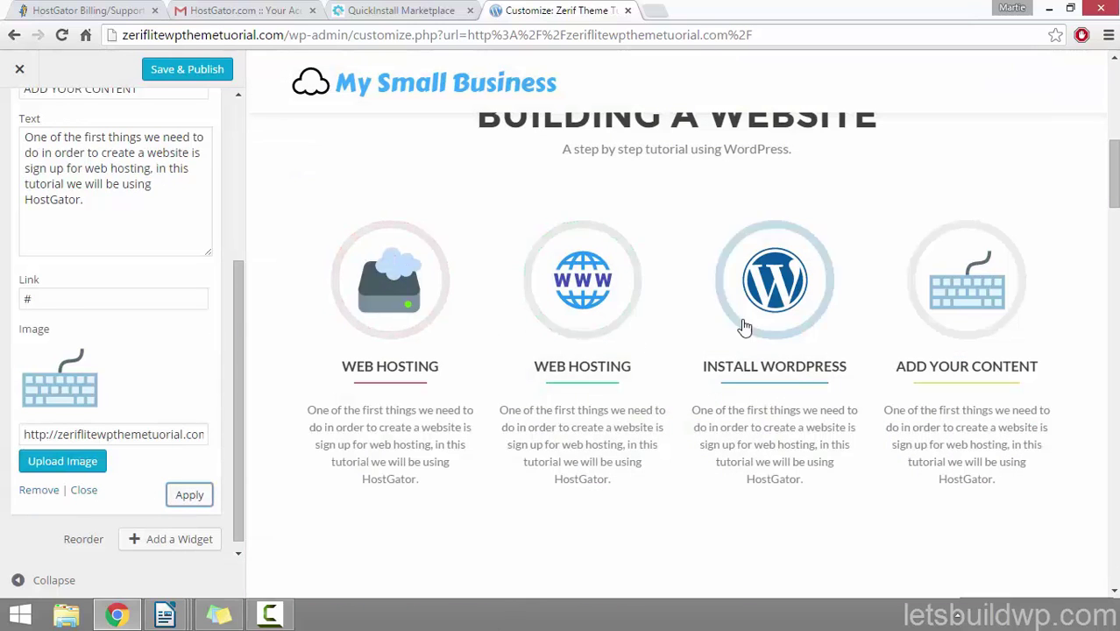
# Step: Save & Publish the DOMAIN NAME focus block edits and back out to the main customizer list
pyautogui.click(197, 76)
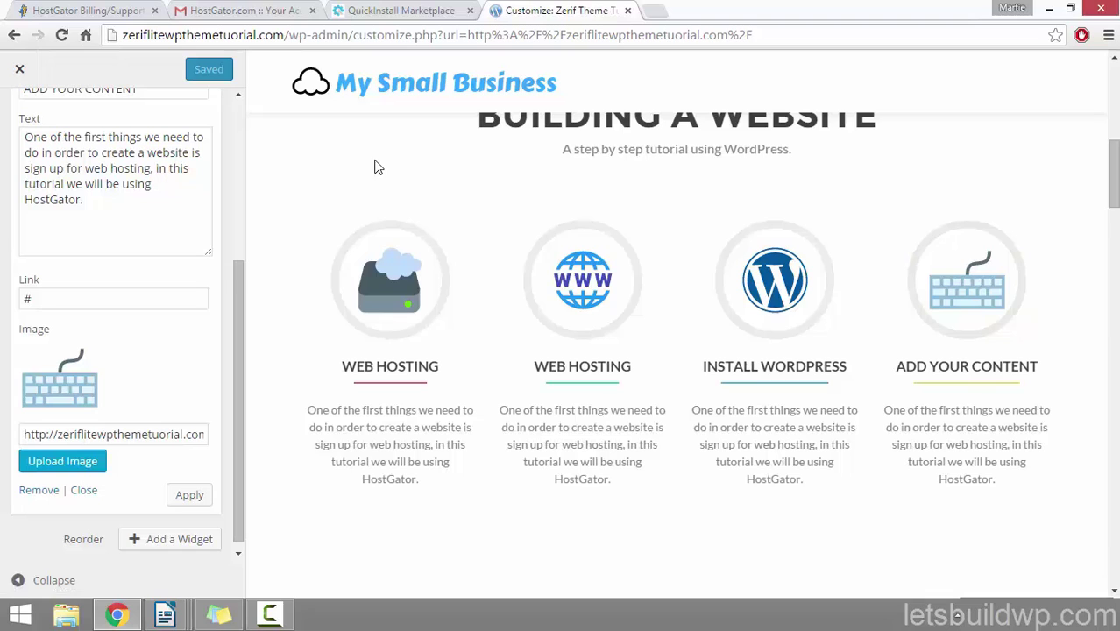
pyautogui.moveTo(238, 335); pyautogui.dragTo(238, 165)
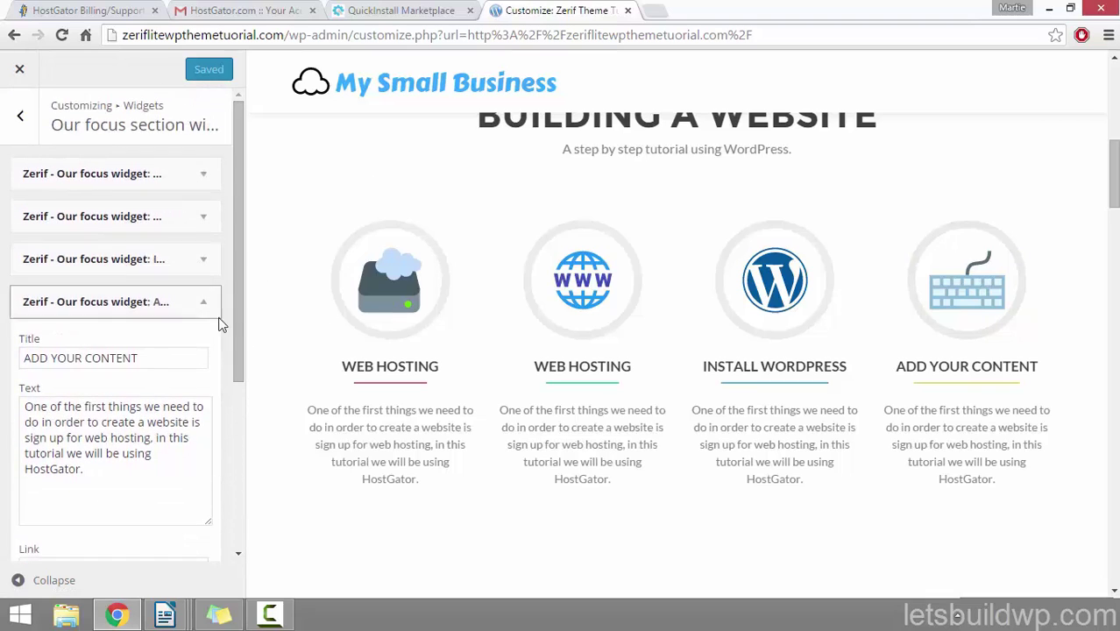
pyautogui.click(21, 120)
pyautogui.click(21, 120)
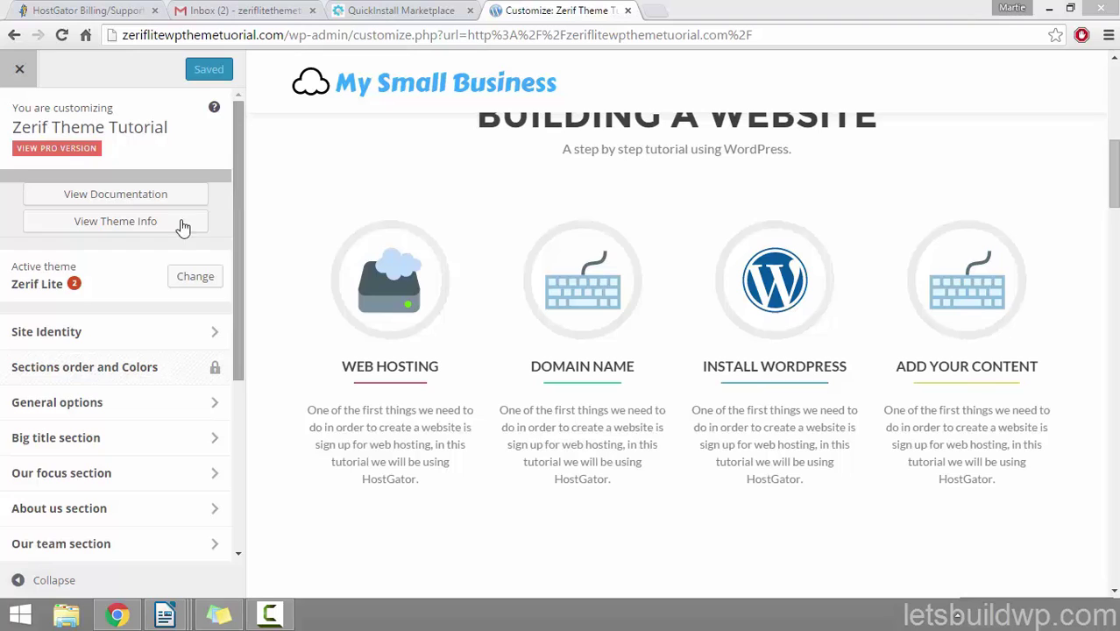
# Step: In About us section, toggle 'Hide about us section' in Settings, then open Main content
pyautogui.click(114, 512)
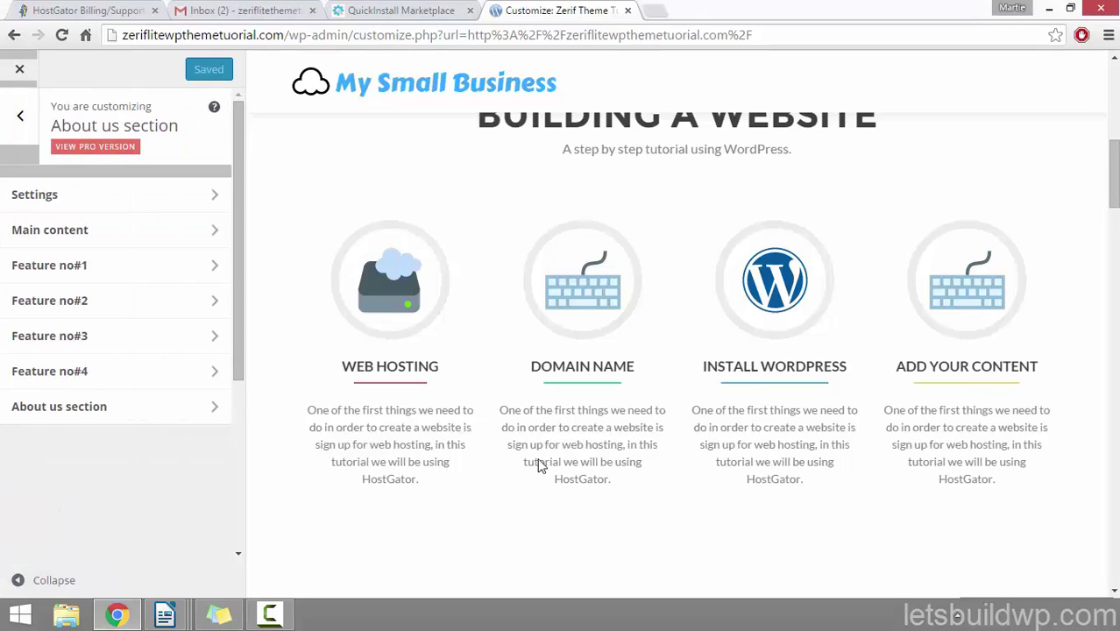
pyautogui.moveTo(1110, 154); pyautogui.dragTo(1116, 237)
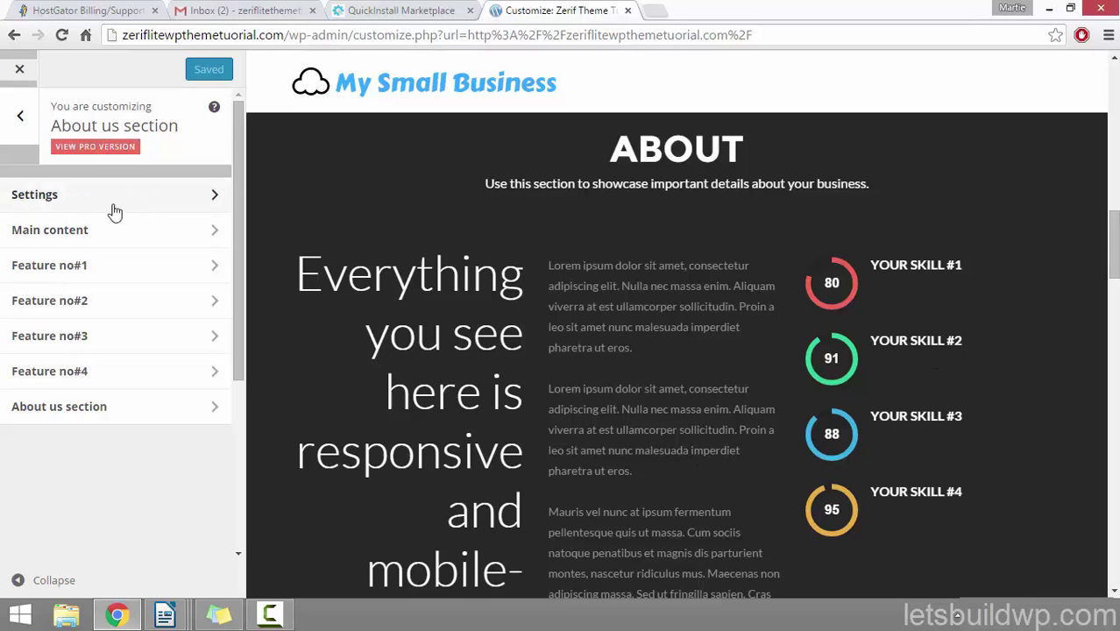
pyautogui.click(119, 200)
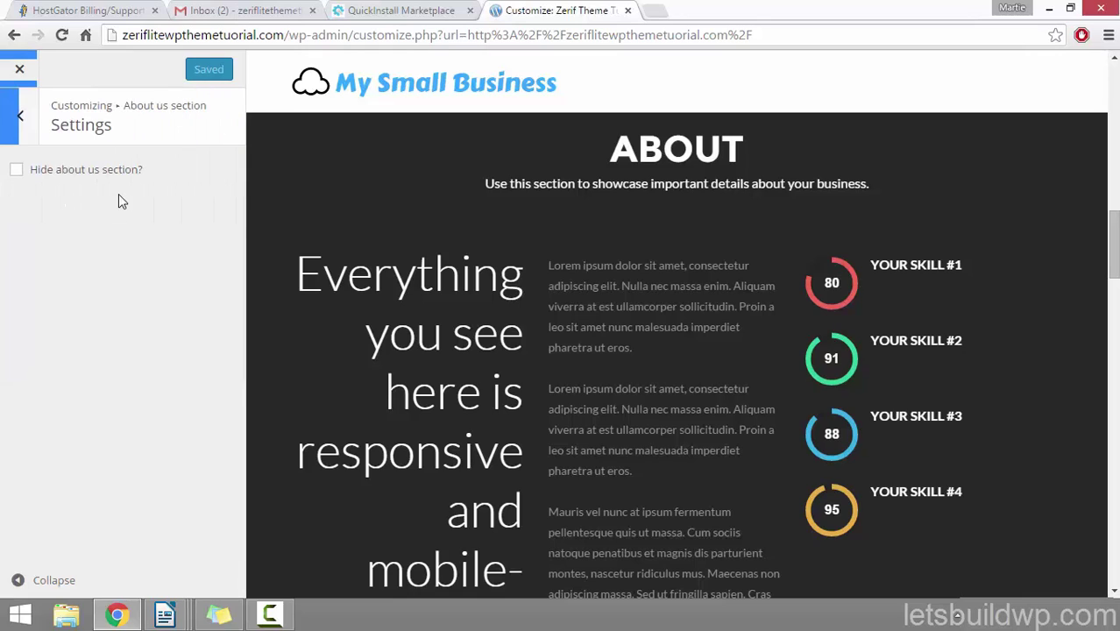
pyautogui.click(18, 173)
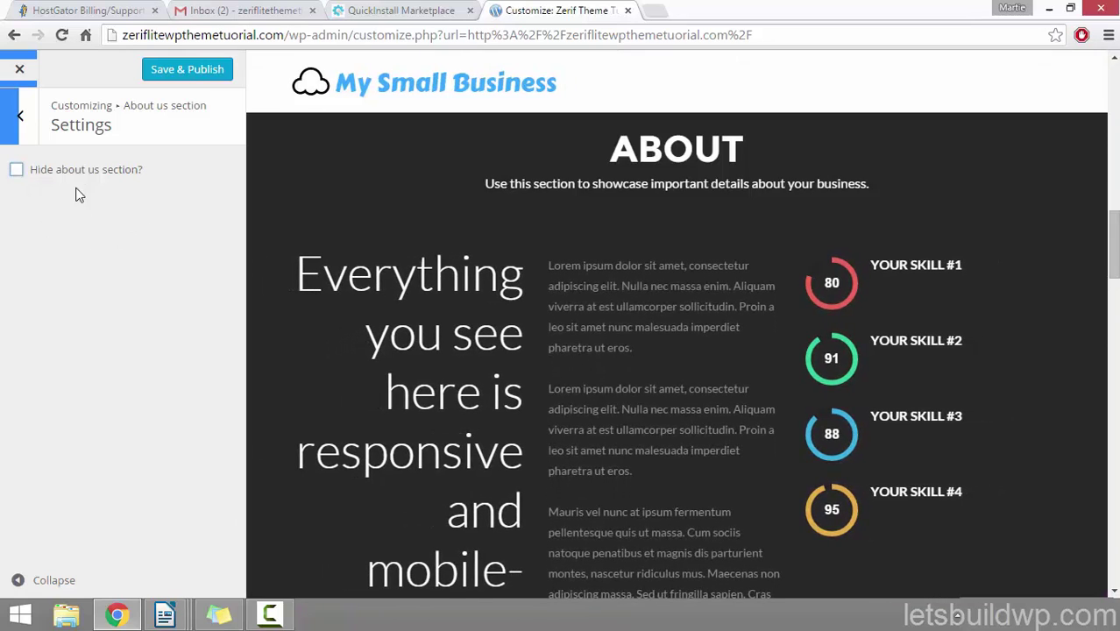
pyautogui.click(21, 118)
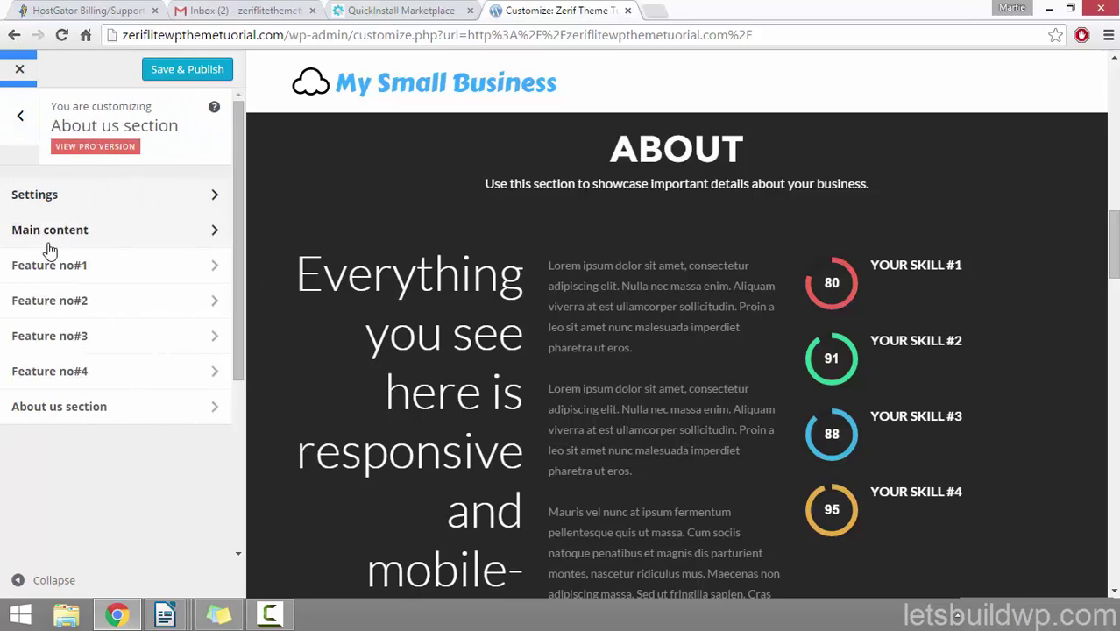
pyautogui.click(129, 234)
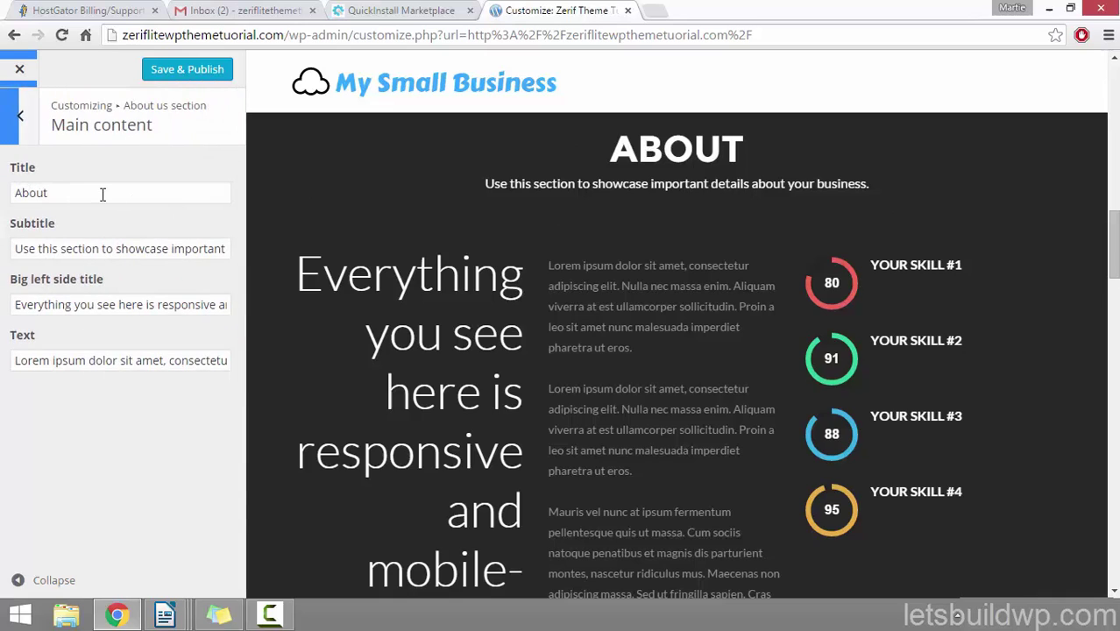
# Step: Retitle About us 'Why use WordPress?' with subtitle 'A few different reasons to use WordPress as your CMS (Content Management System)'
pyautogui.doubleClick(103, 195)
pyautogui.write('W')
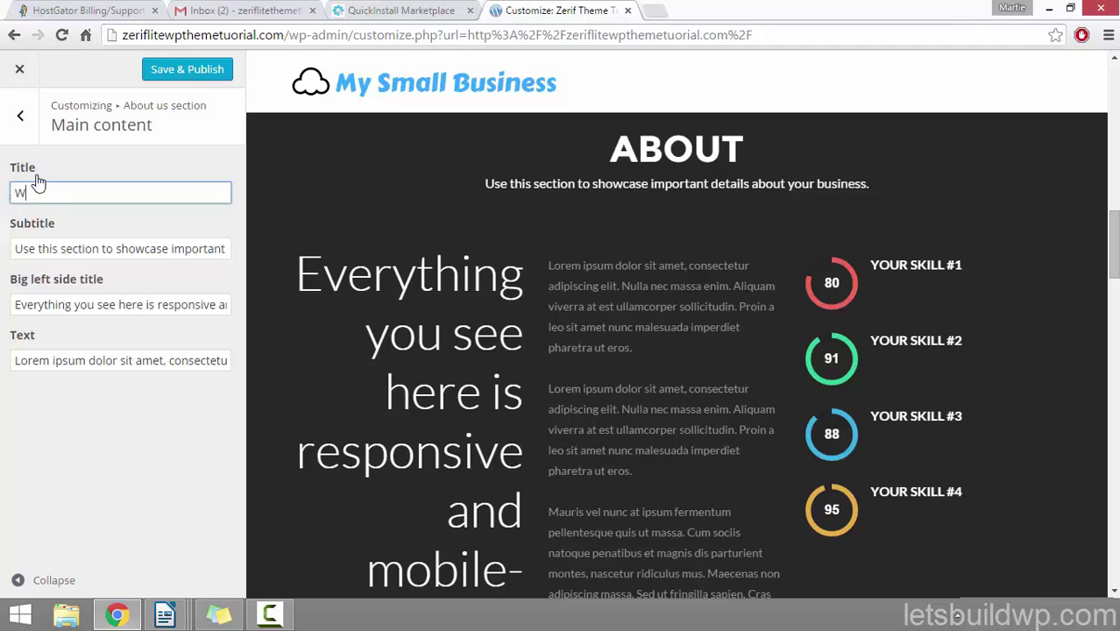
pyautogui.write('hy use WordPress?')
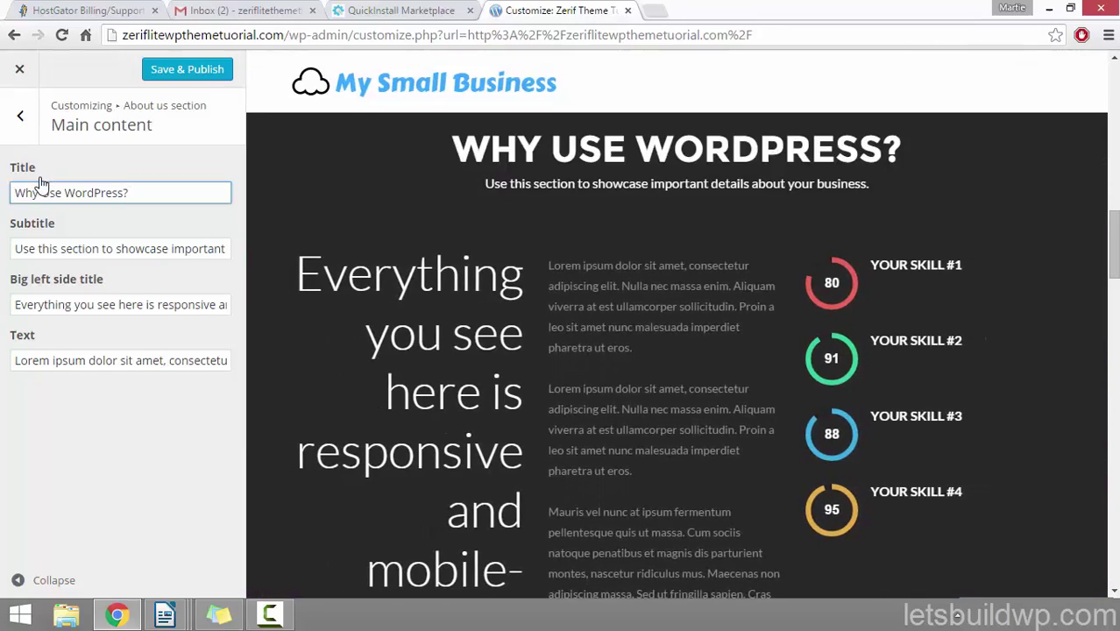
pyautogui.moveTo(17, 248); pyautogui.dragTo(276, 256)
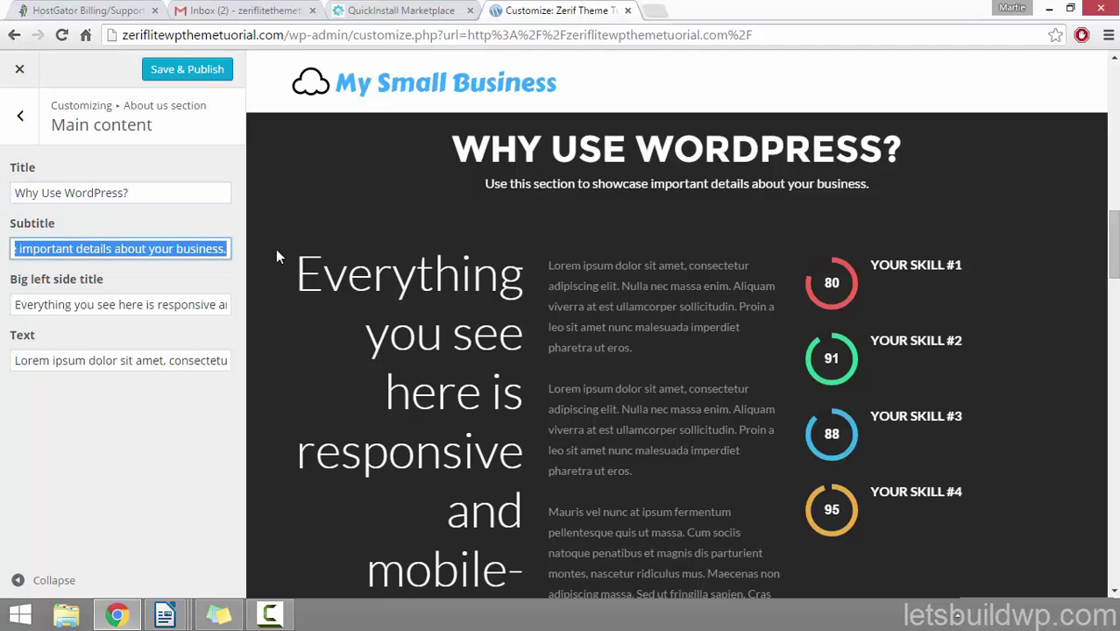
pyautogui.write('A few differen')
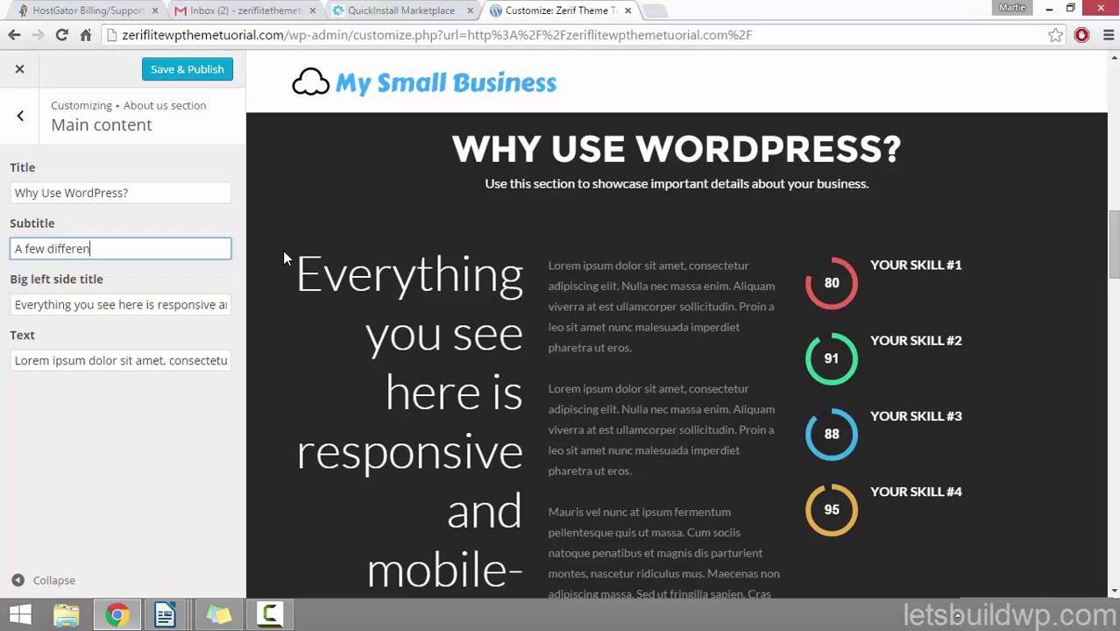
pyautogui.write('t reasons to use Wo')
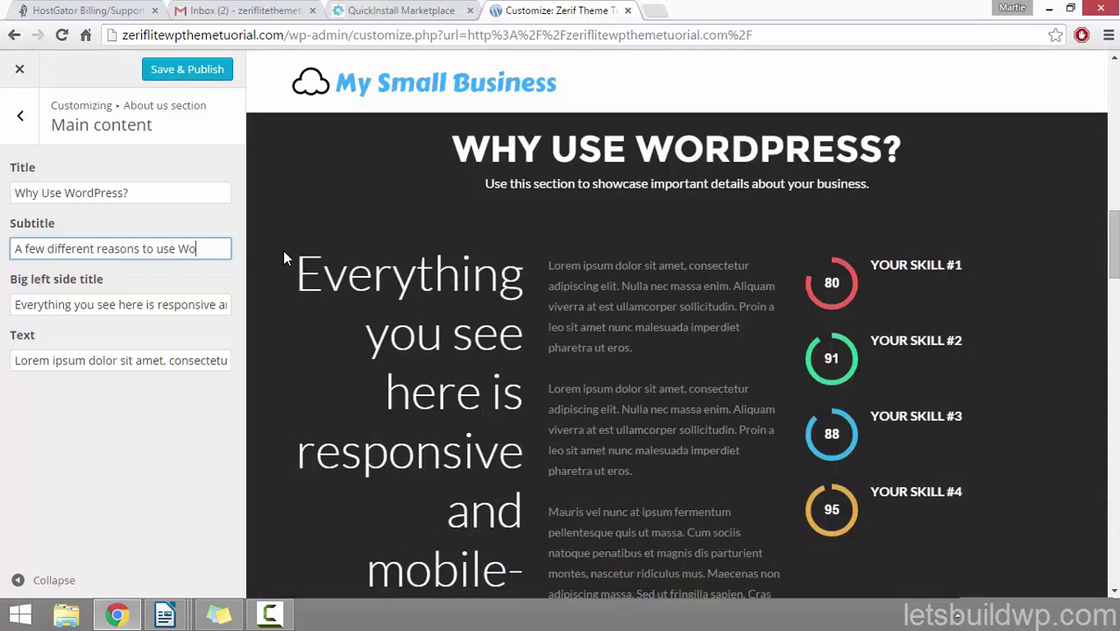
pyautogui.write('rdPress as')
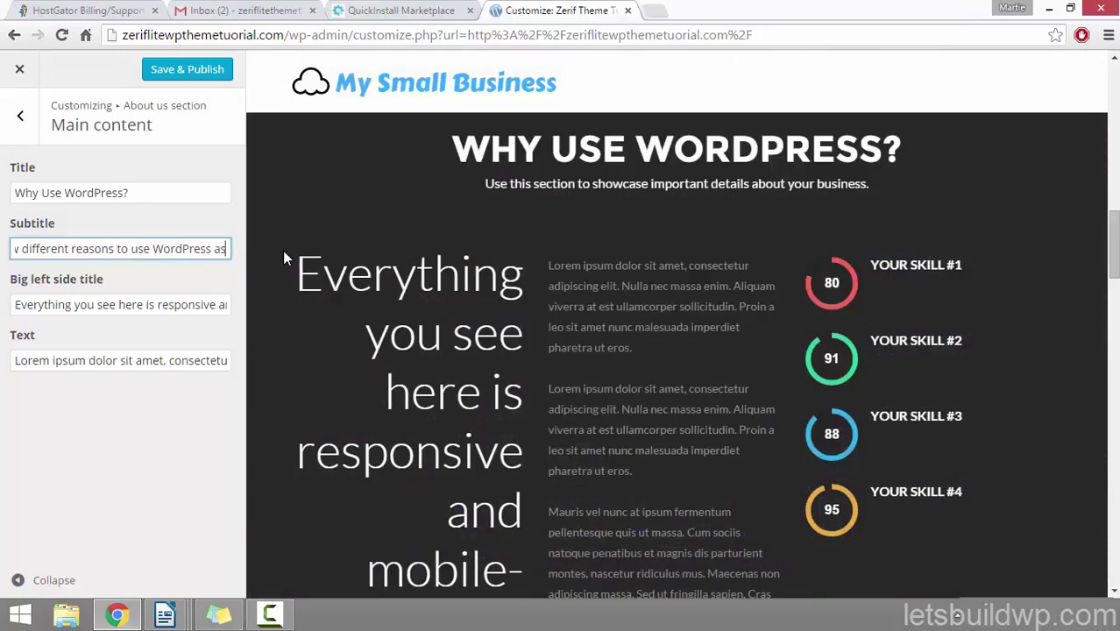
pyautogui.write(' your CMS')
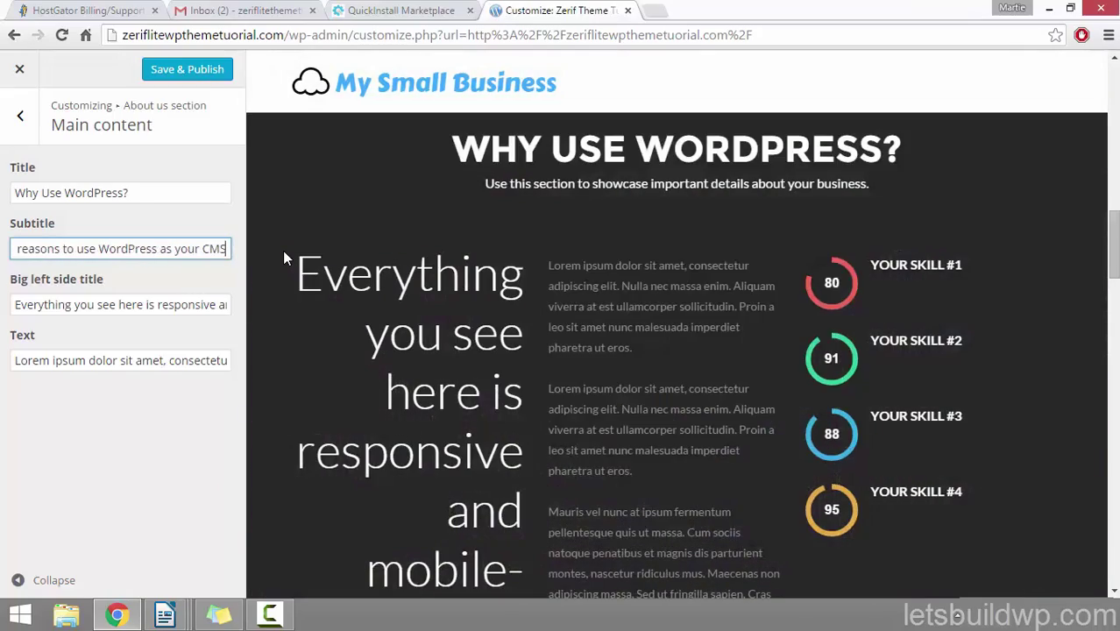
pyautogui.write(' (Co')
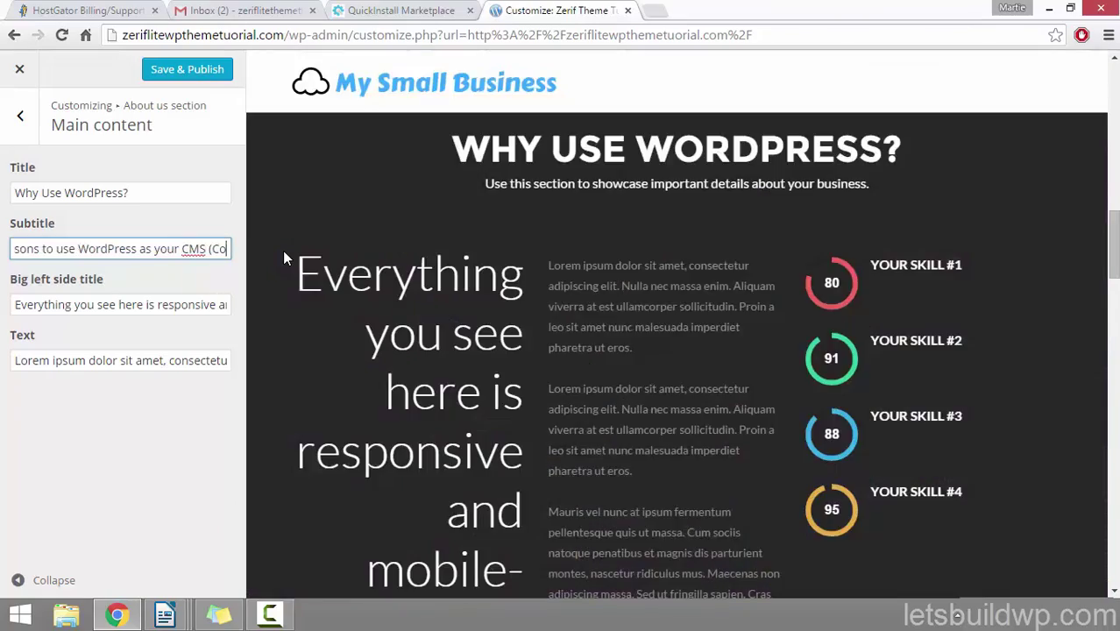
pyautogui.write('ntent Manag')
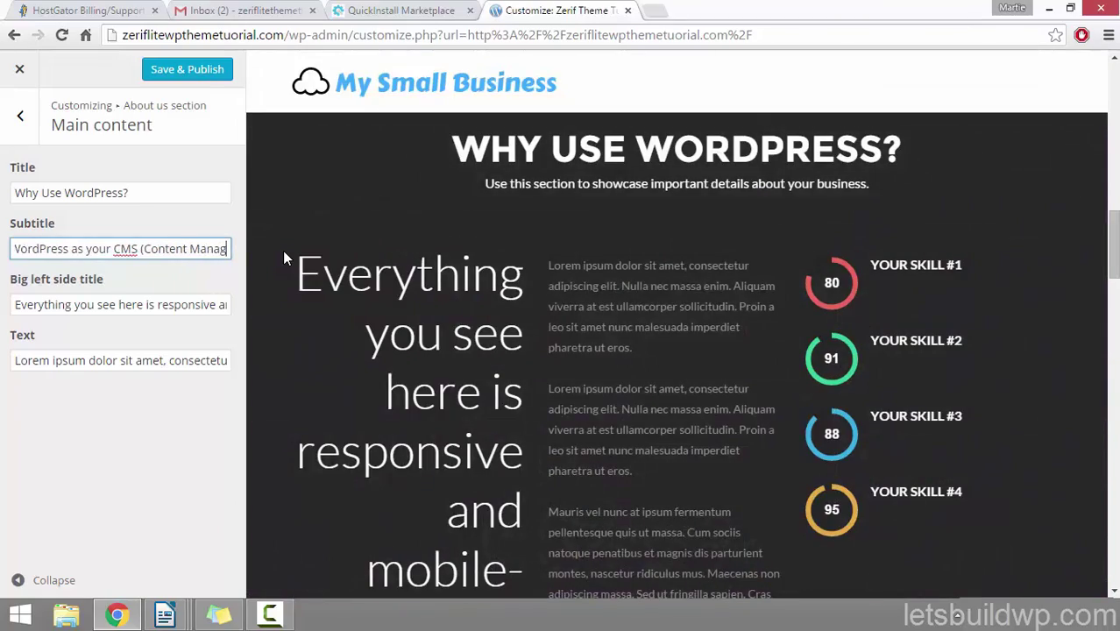
pyautogui.write('ement Syst')
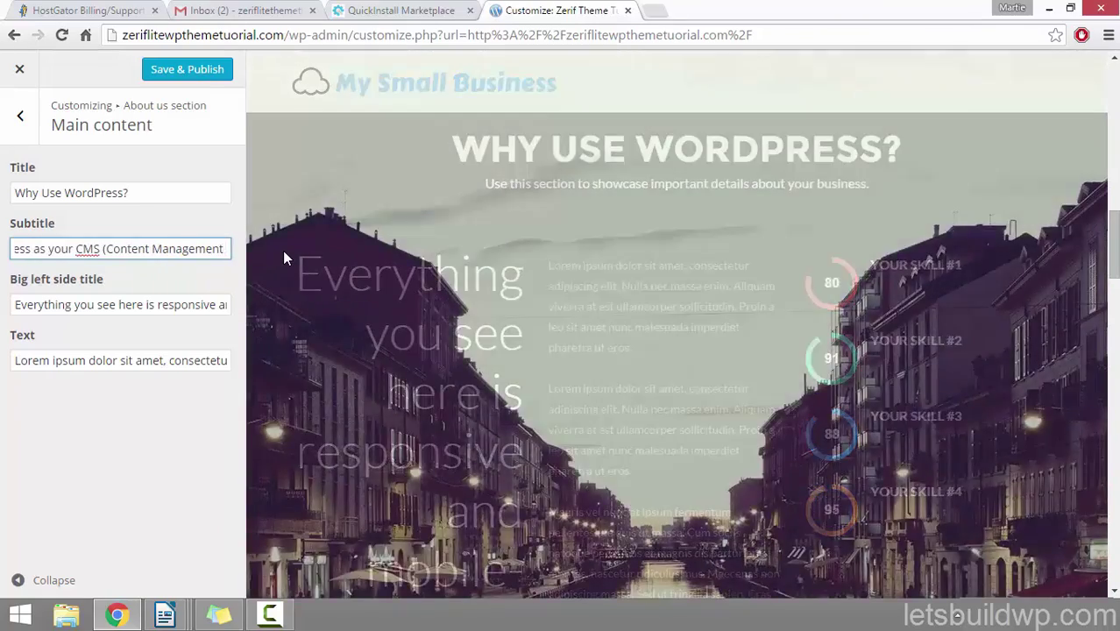
pyautogui.write('me')
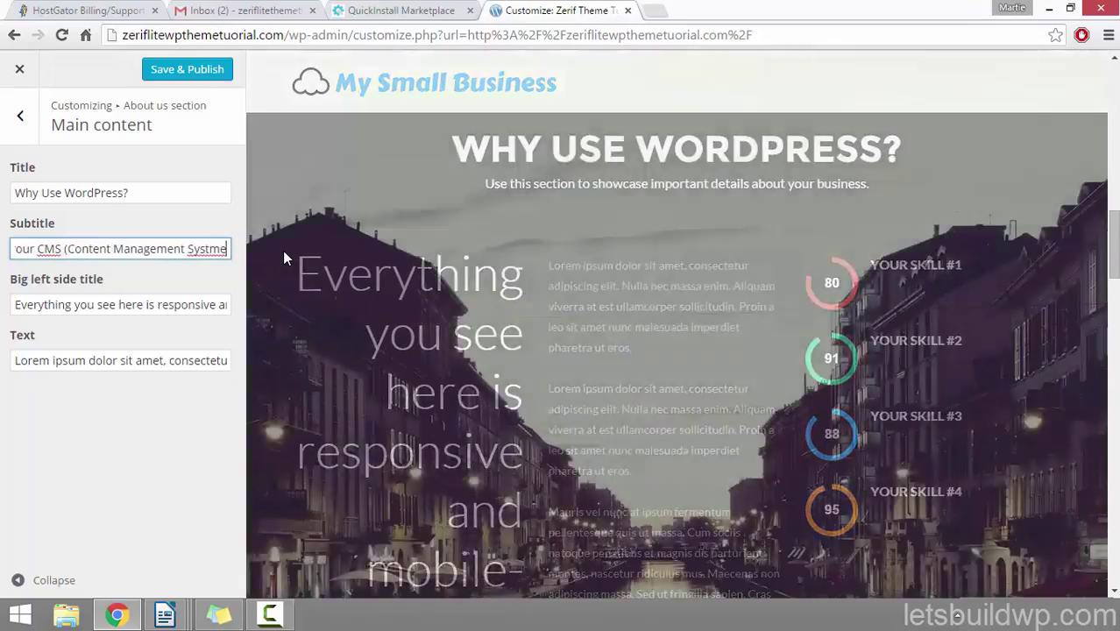
pyautogui.press('BackSpace')
pyautogui.press('BackSpace')
pyautogui.press('BackSpace')
pyautogui.write('tem)')
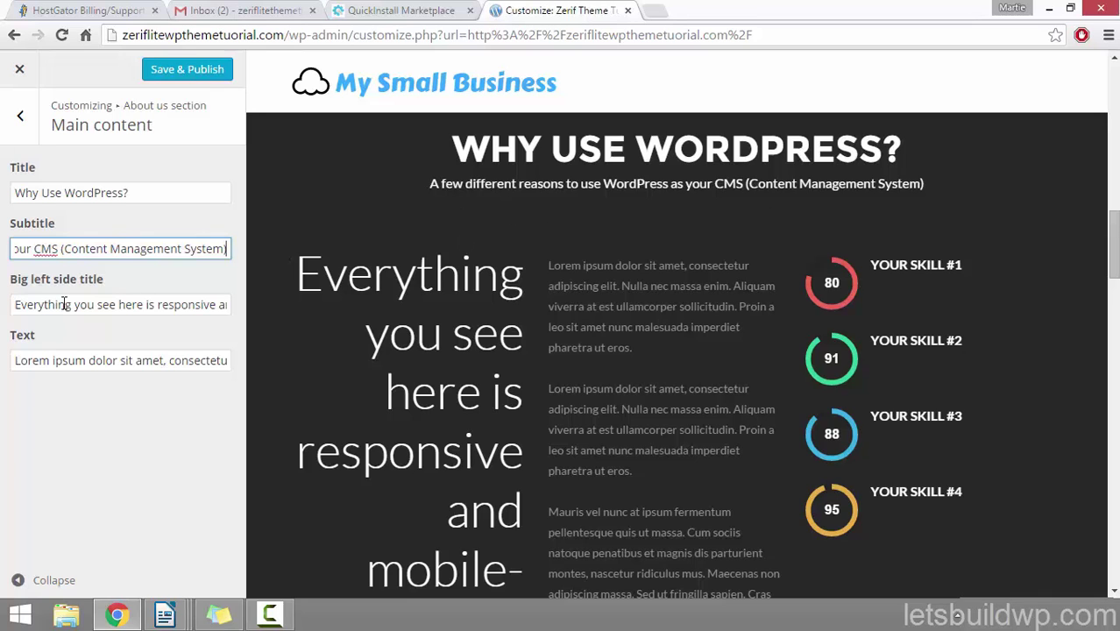
pyautogui.scroll(-2, 399, 268)
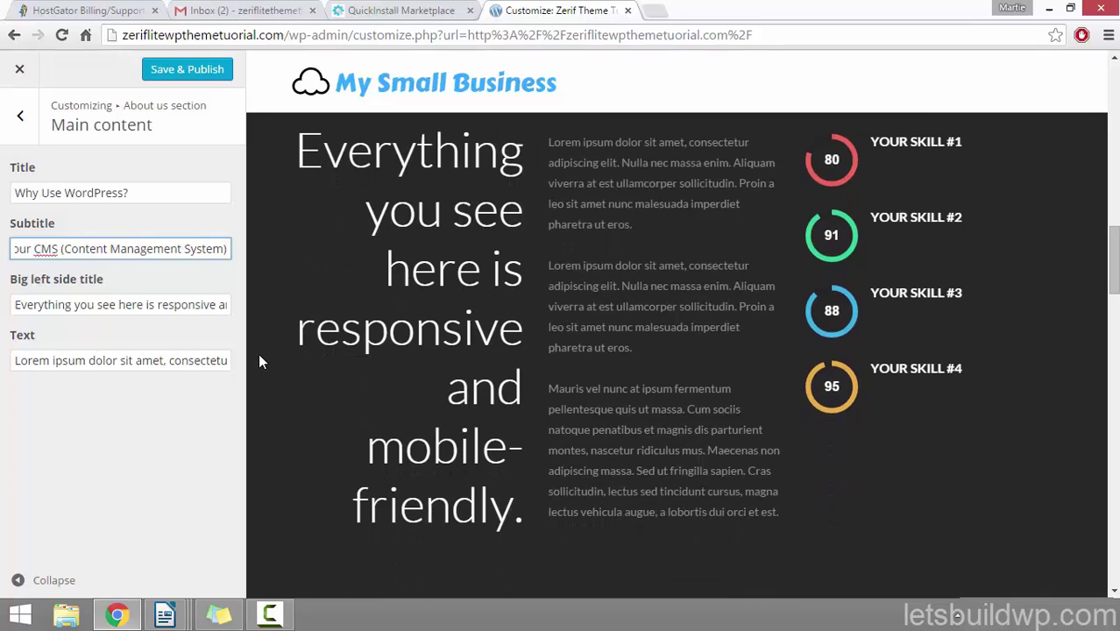
# Step: Replace the big left side title with 'LEARNING WEB DESIGN HAS NEVER BEEN EASIER!'
pyautogui.moveTo(9, 279); pyautogui.dragTo(112, 279)
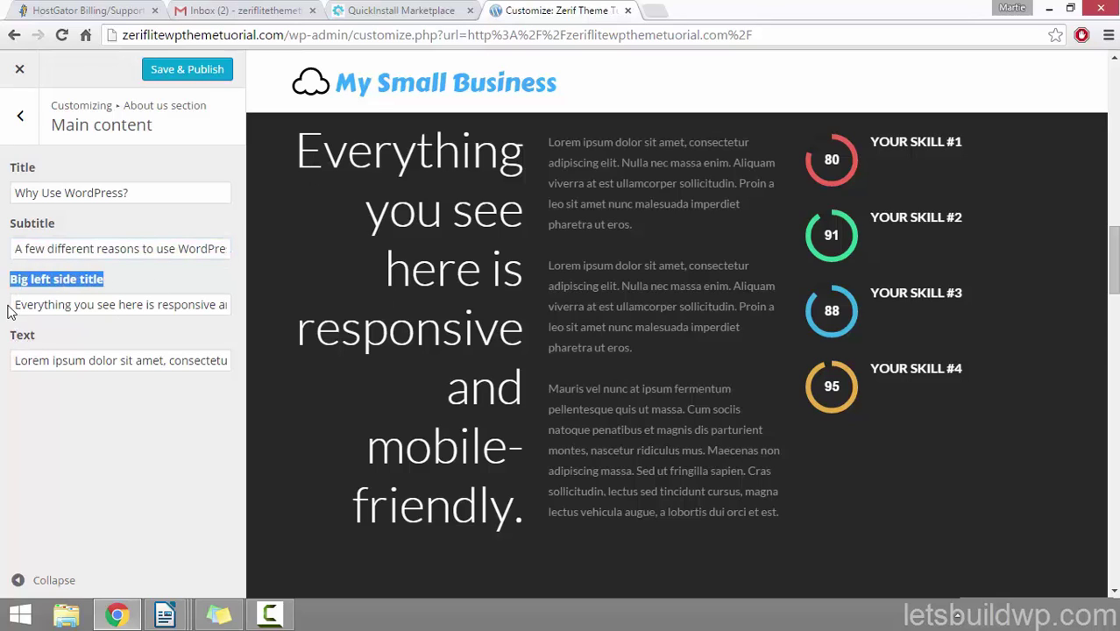
pyautogui.moveTo(11, 311); pyautogui.dragTo(183, 403)
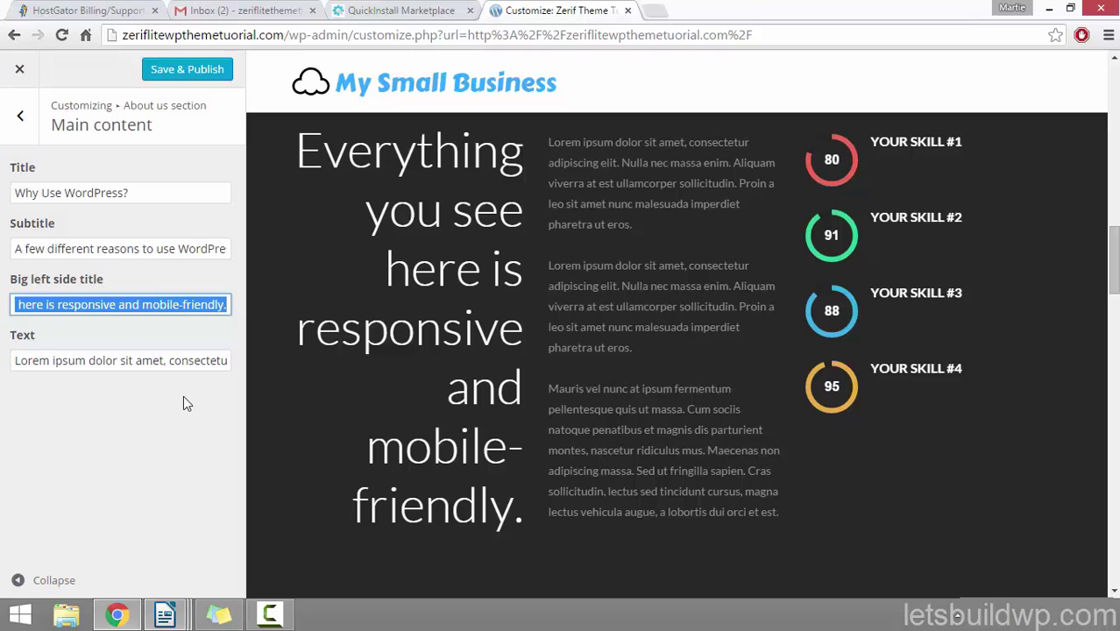
pyautogui.write('LEAR')
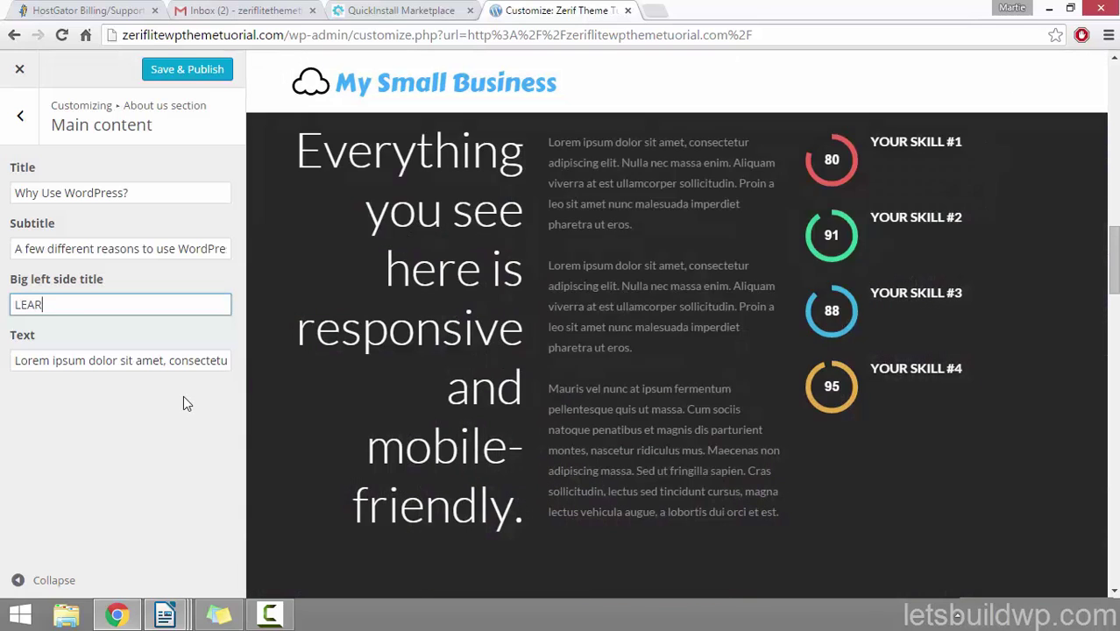
pyautogui.write('NING WEB DESIGN HAS NEVER ')
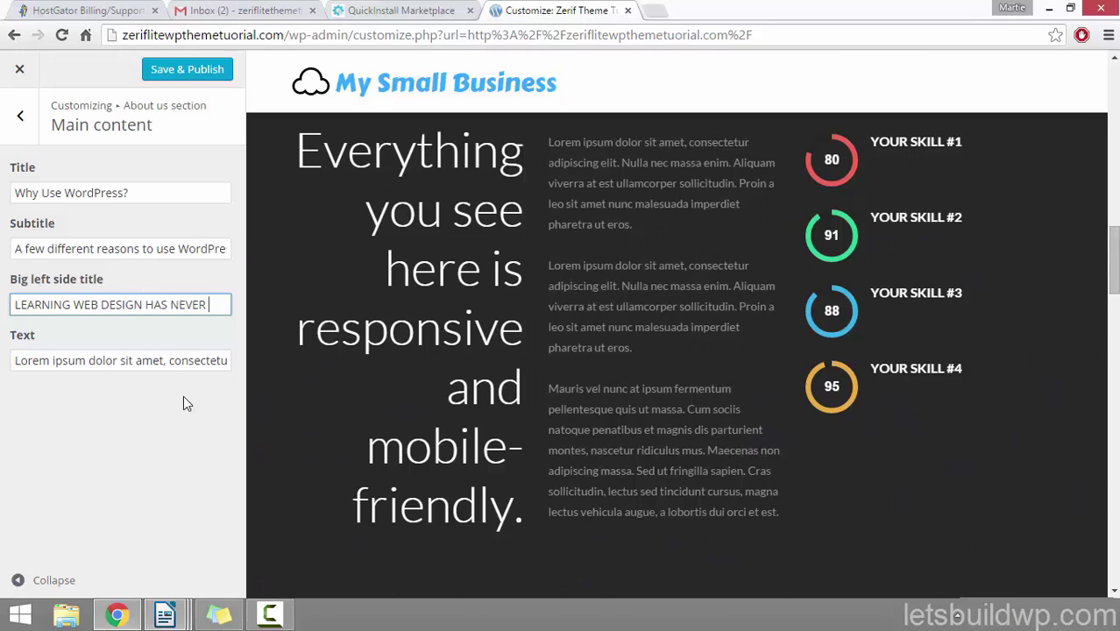
pyautogui.write('BEEN EASIER')
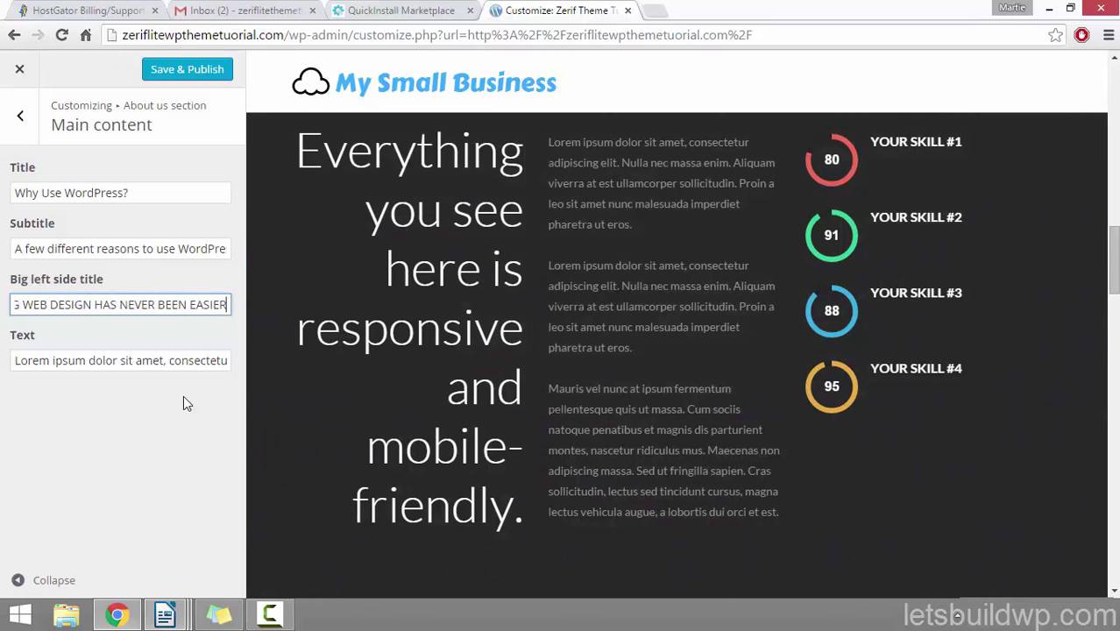
pyautogui.write('!')
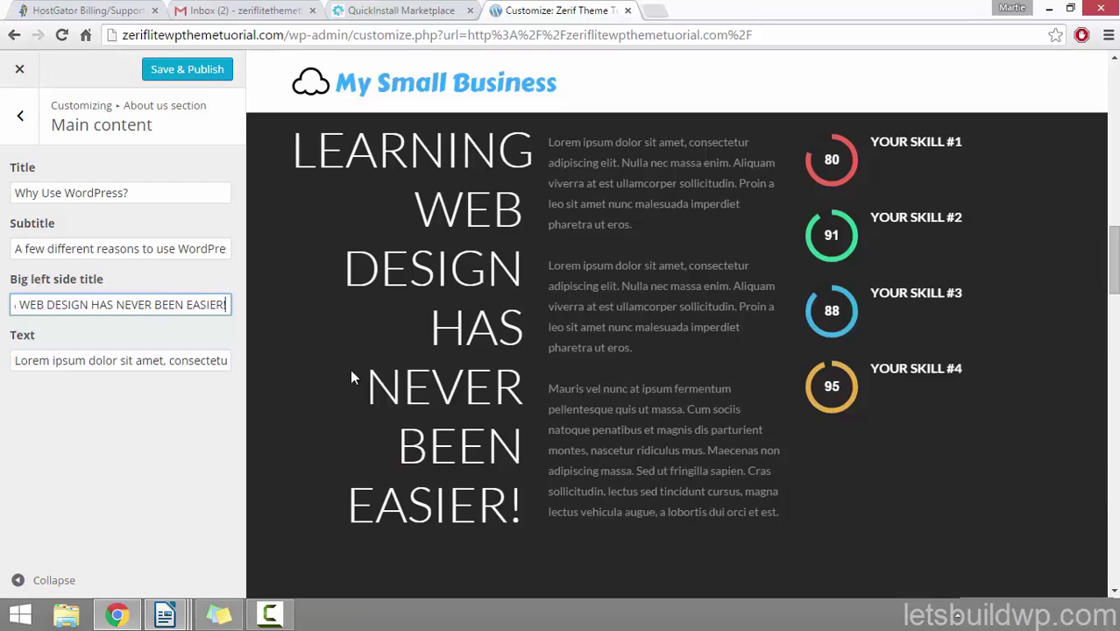
pyautogui.scroll(2, 351, 375)
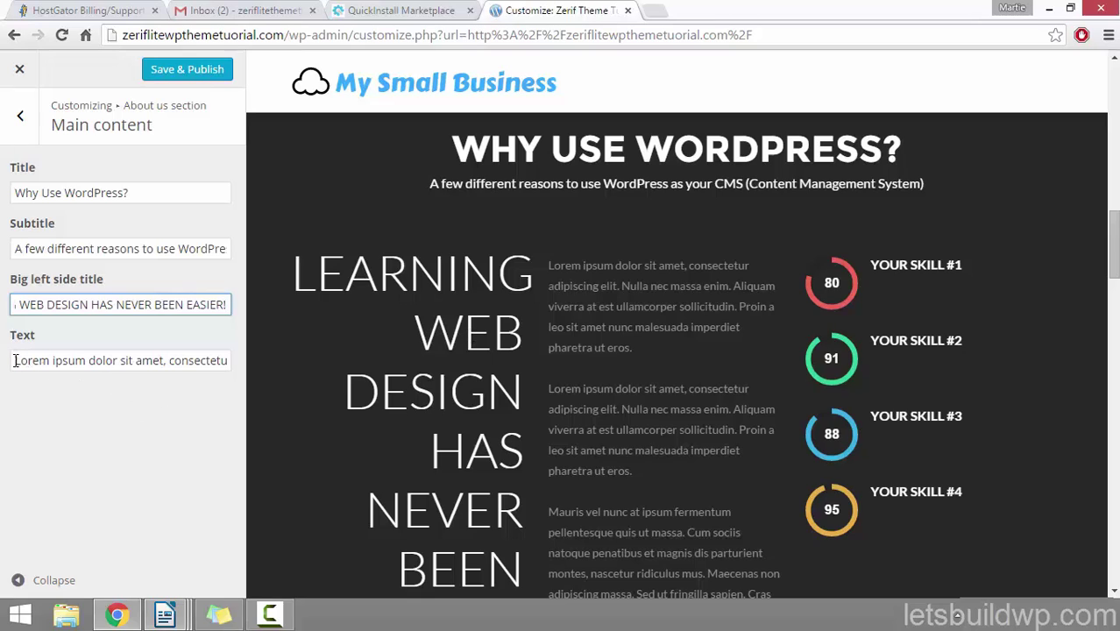
# Step: Review the About paragraph text in the field and preview, leaving it unchanged
pyautogui.moveTo(15, 360); pyautogui.dragTo(325, 368)
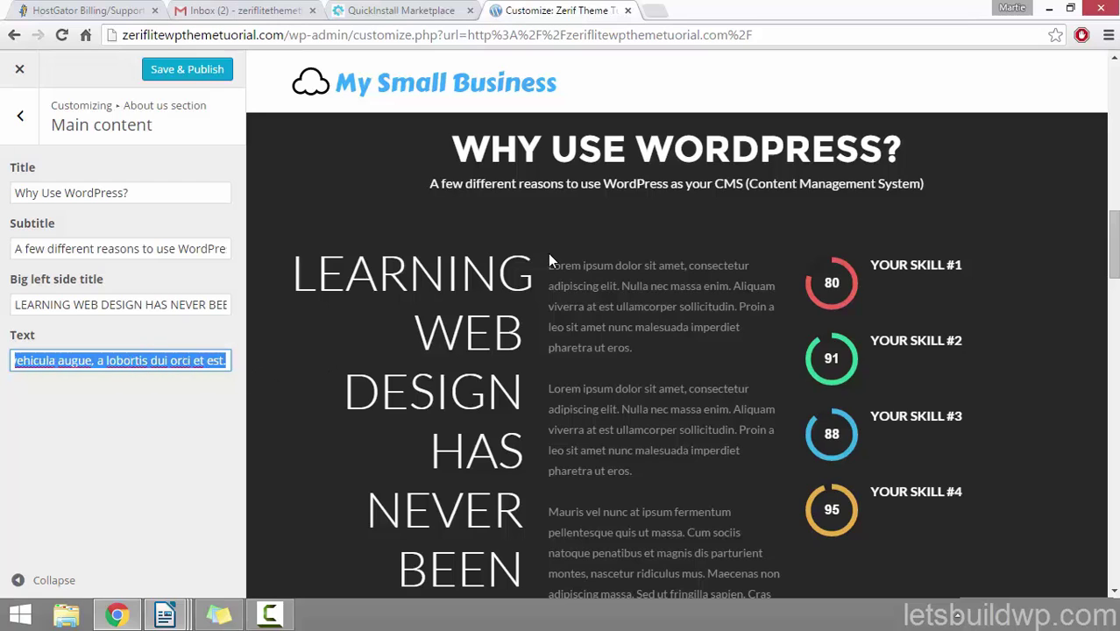
pyautogui.moveTo(549, 262); pyautogui.dragTo(777, 593)
pyautogui.click(628, 447)
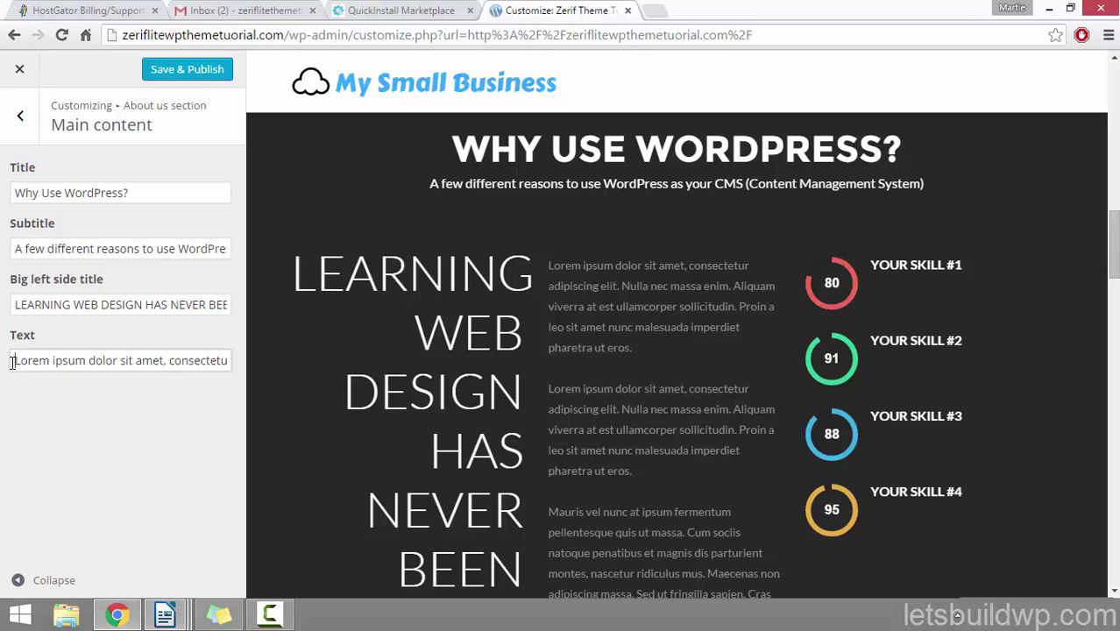
pyautogui.moveTo(12, 360); pyautogui.dragTo(379, 375)
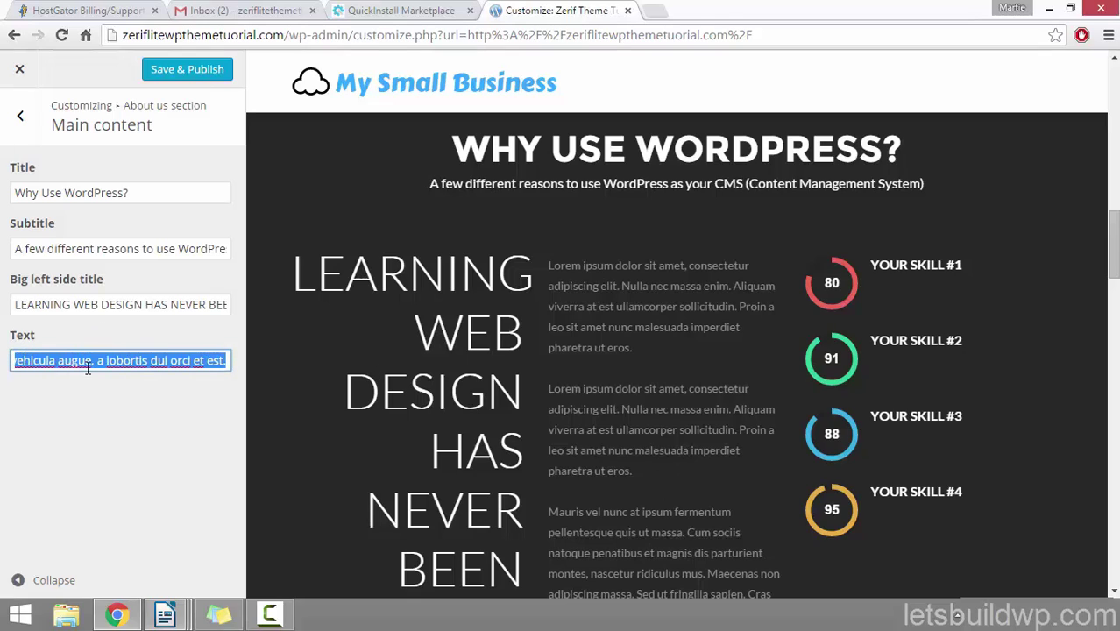
pyautogui.click(138, 419)
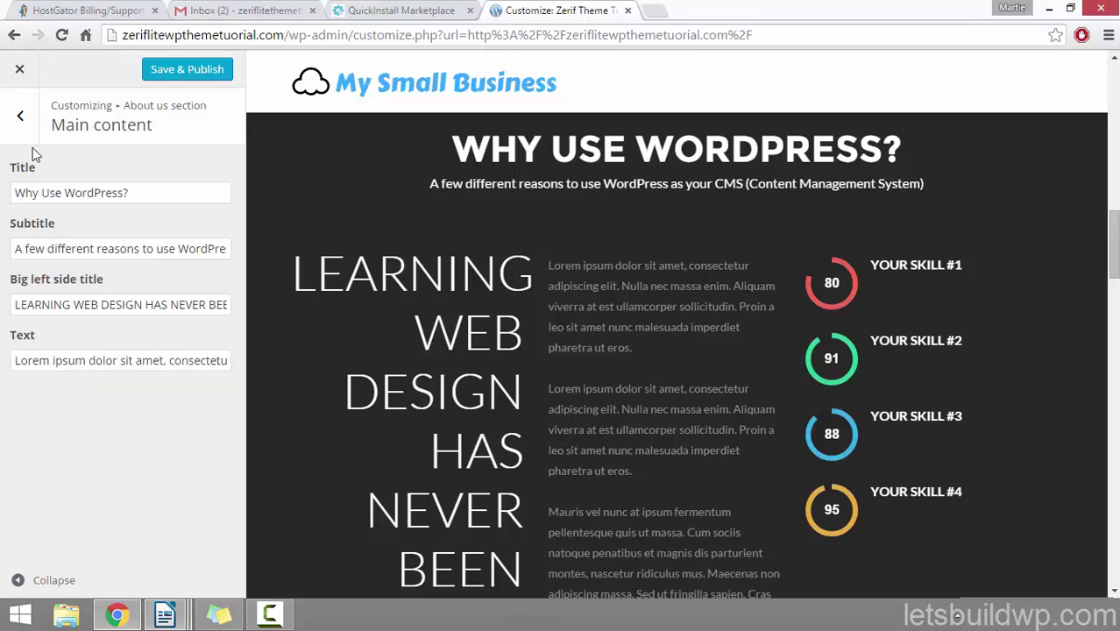
# Step: Open Feature no#1 and replace its title YOUR SKILL #1 with FULLY RESPONSIVE
pyautogui.click(20, 117)
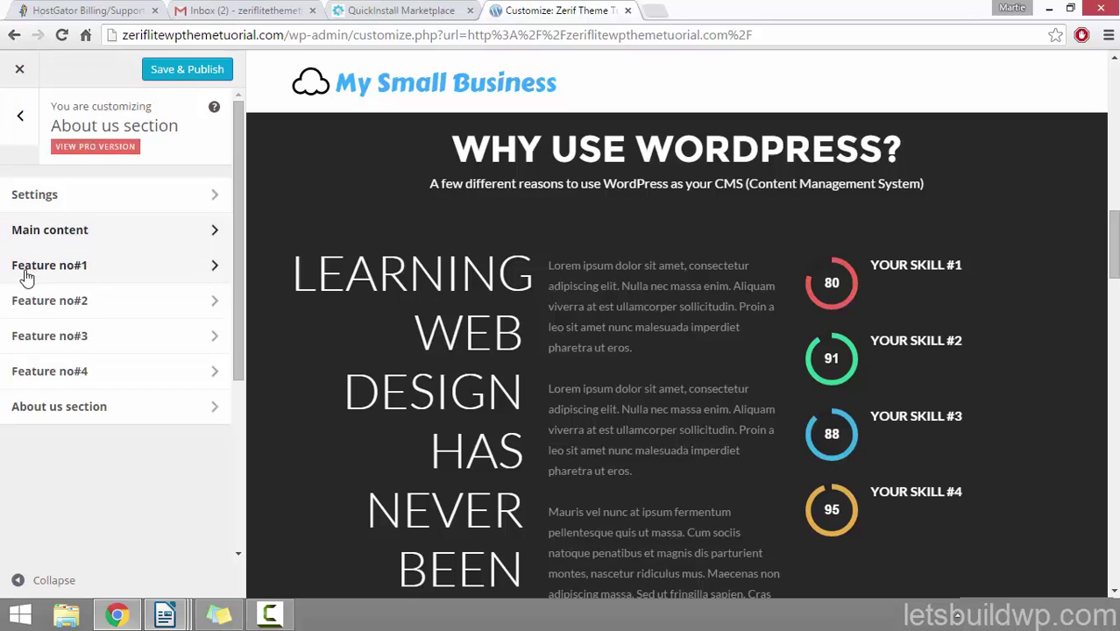
pyautogui.click(74, 271)
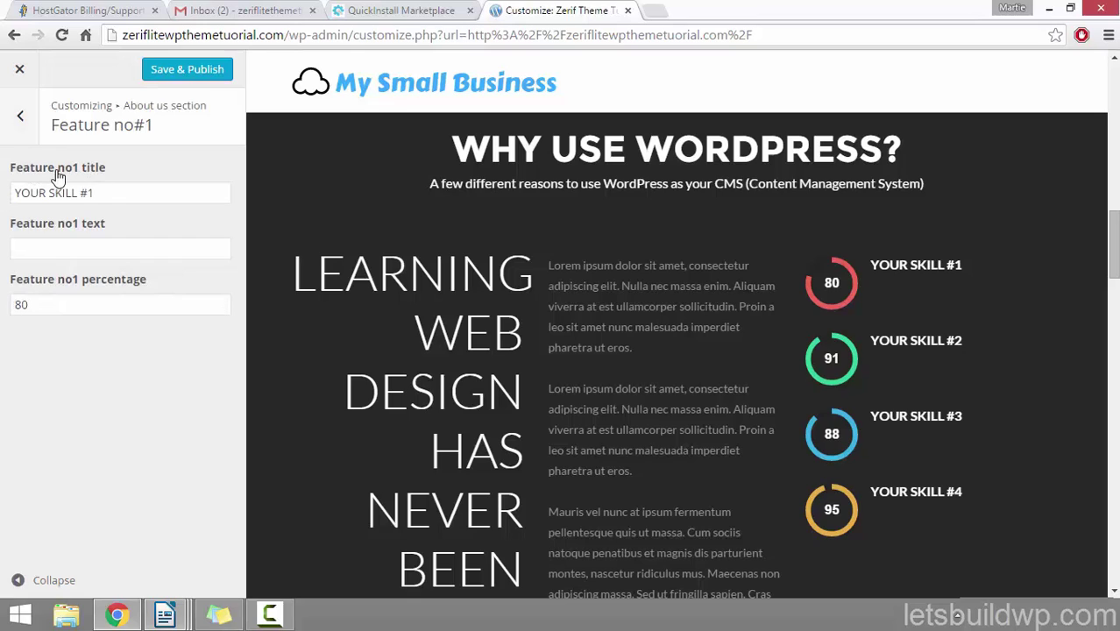
pyautogui.moveTo(109, 193); pyautogui.dragTo(6, 205)
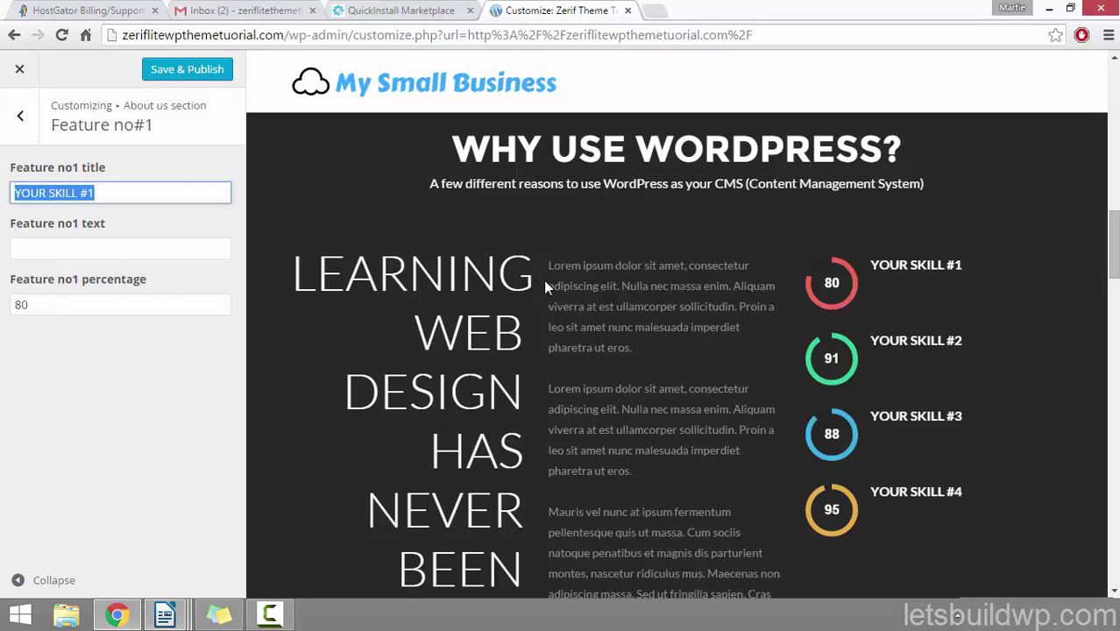
pyautogui.moveTo(963, 267); pyautogui.dragTo(917, 271)
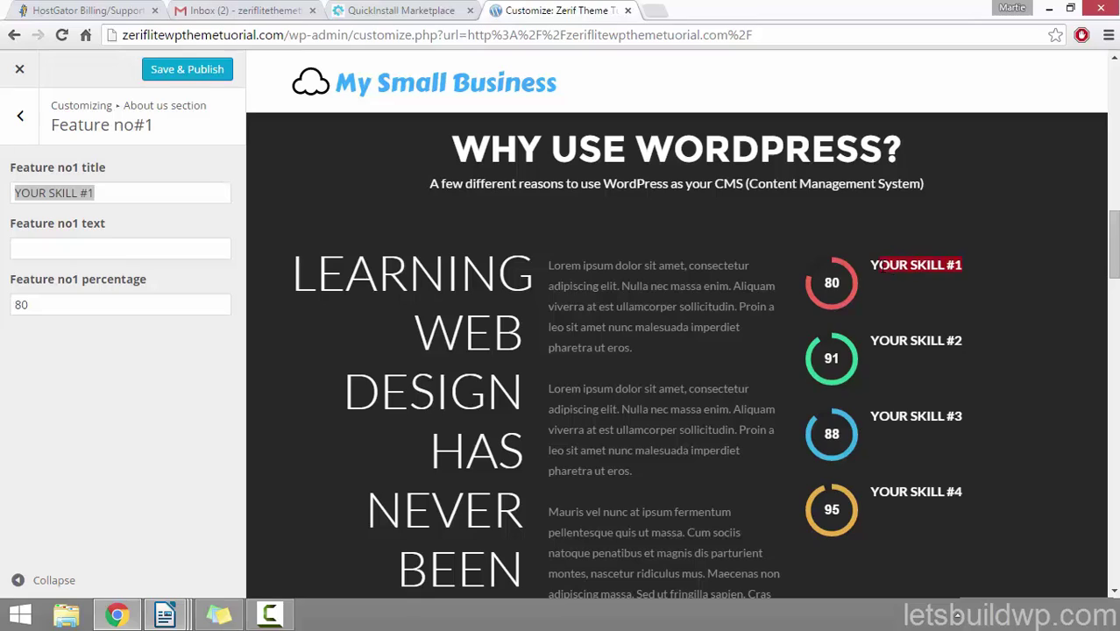
pyautogui.click(133, 372)
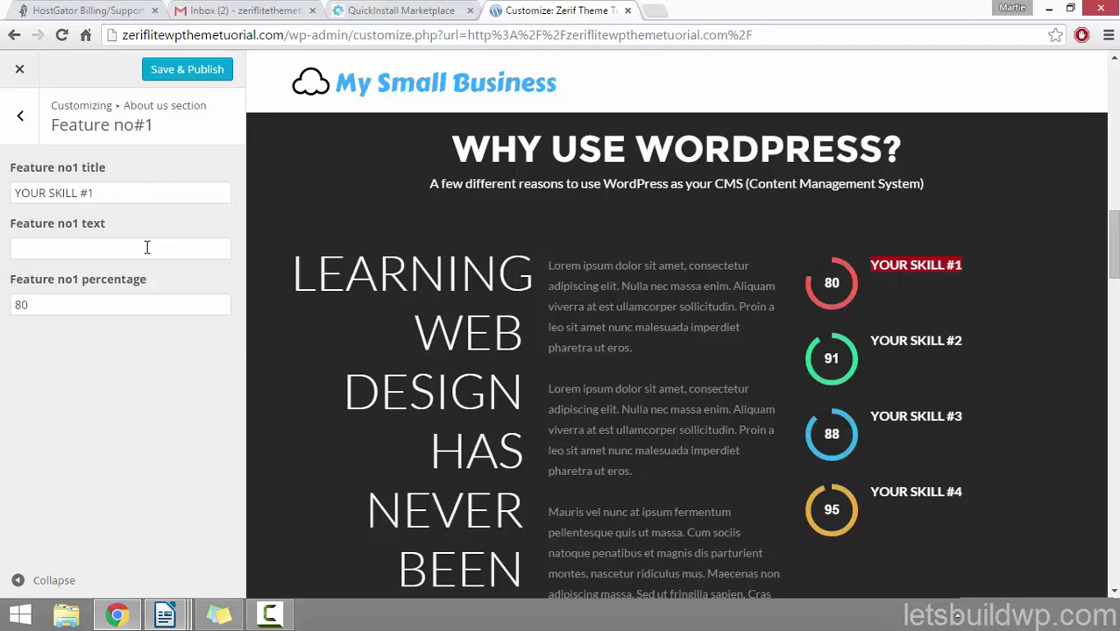
pyautogui.moveTo(125, 188); pyautogui.dragTo(9, 183)
pyautogui.press('BackSpace')
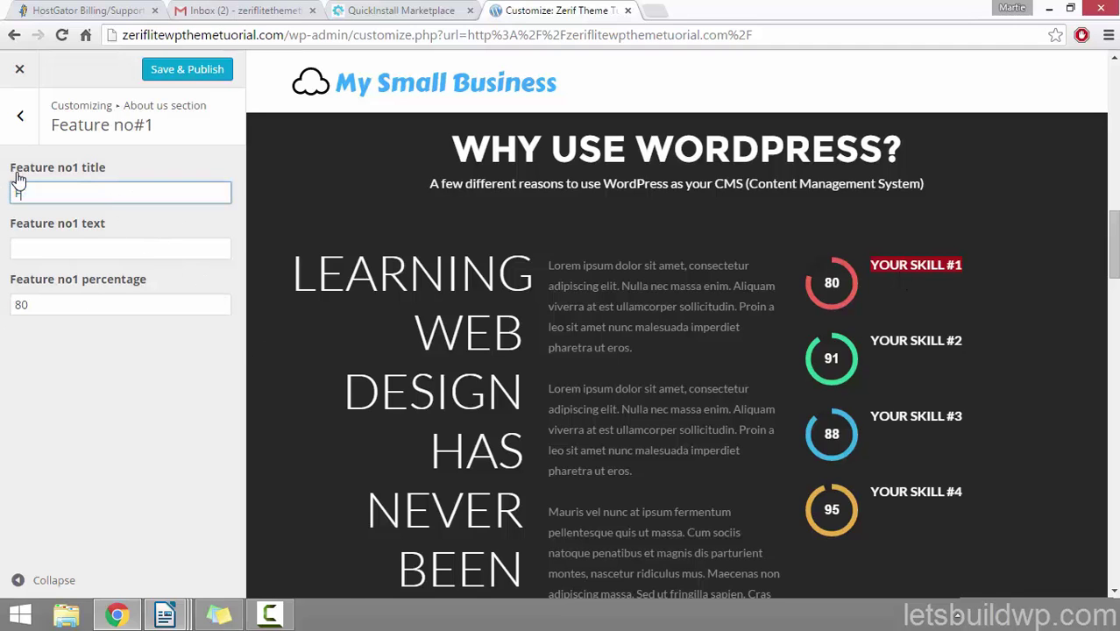
pyautogui.write('FULLY RESPONSIVE')
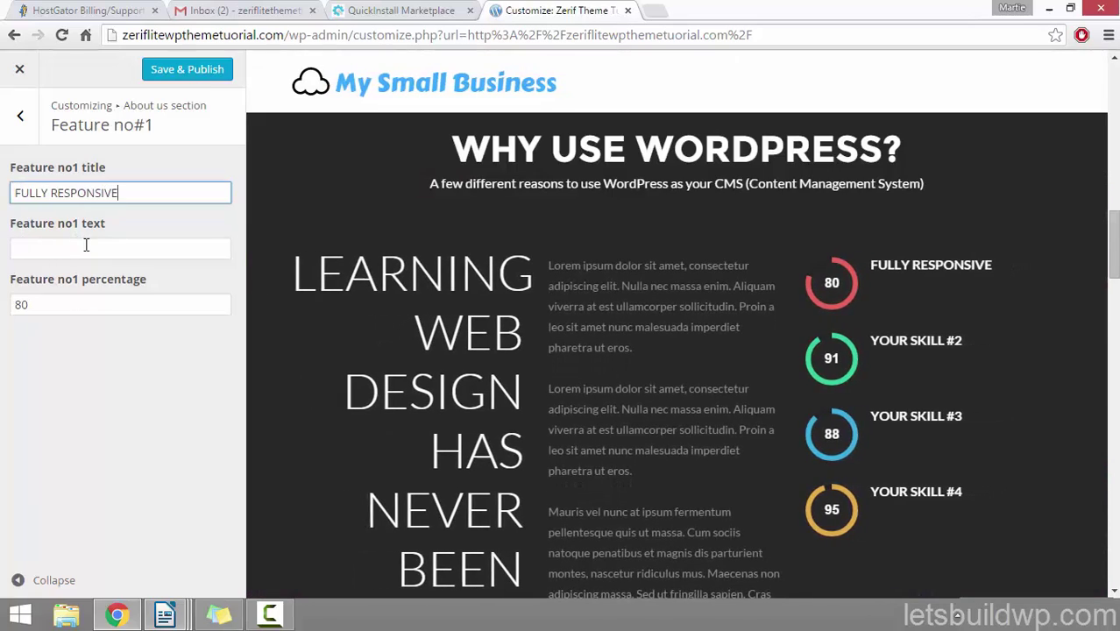
# Step: Set the feature text to 'WordPress is 100% mobile friendly!' and its percentage from 80 to 100
pyautogui.click(86, 246)
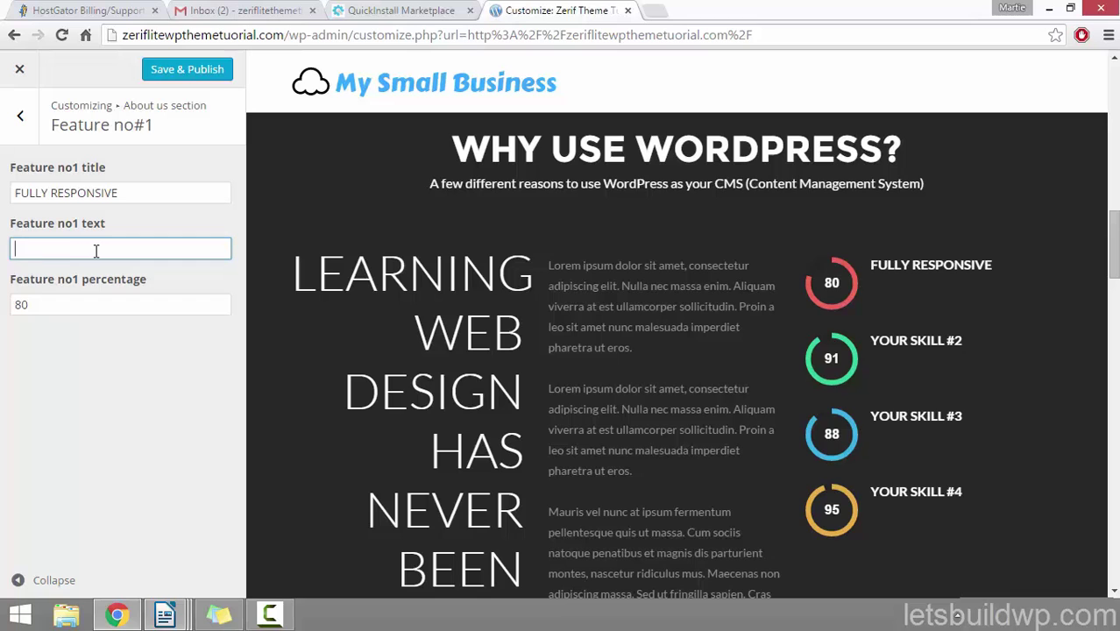
pyautogui.write('W')
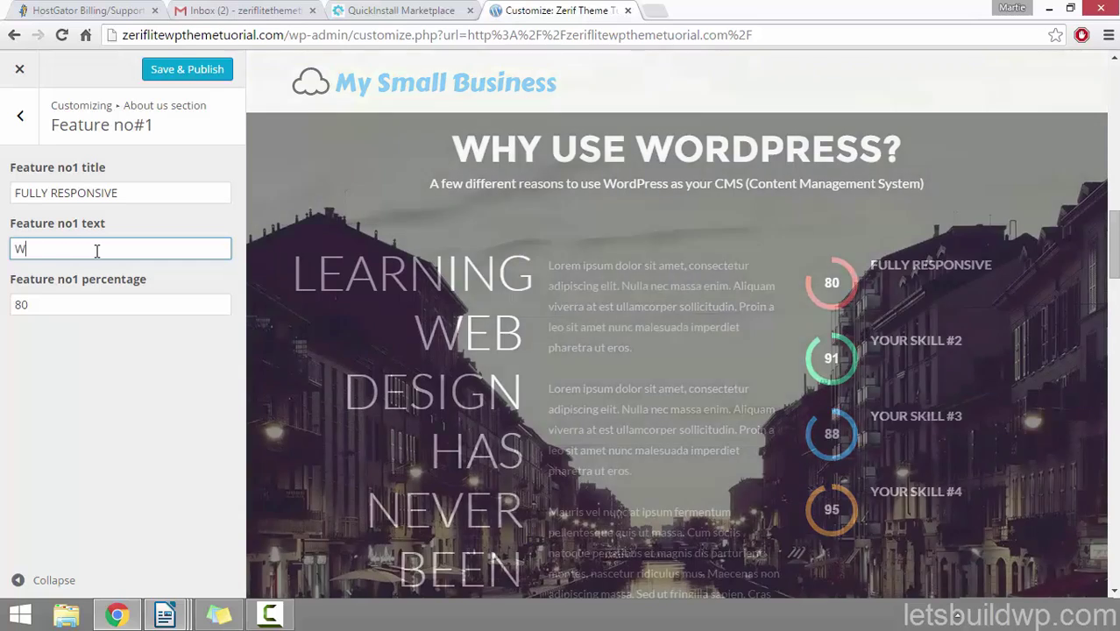
pyautogui.write('ordPress is ')
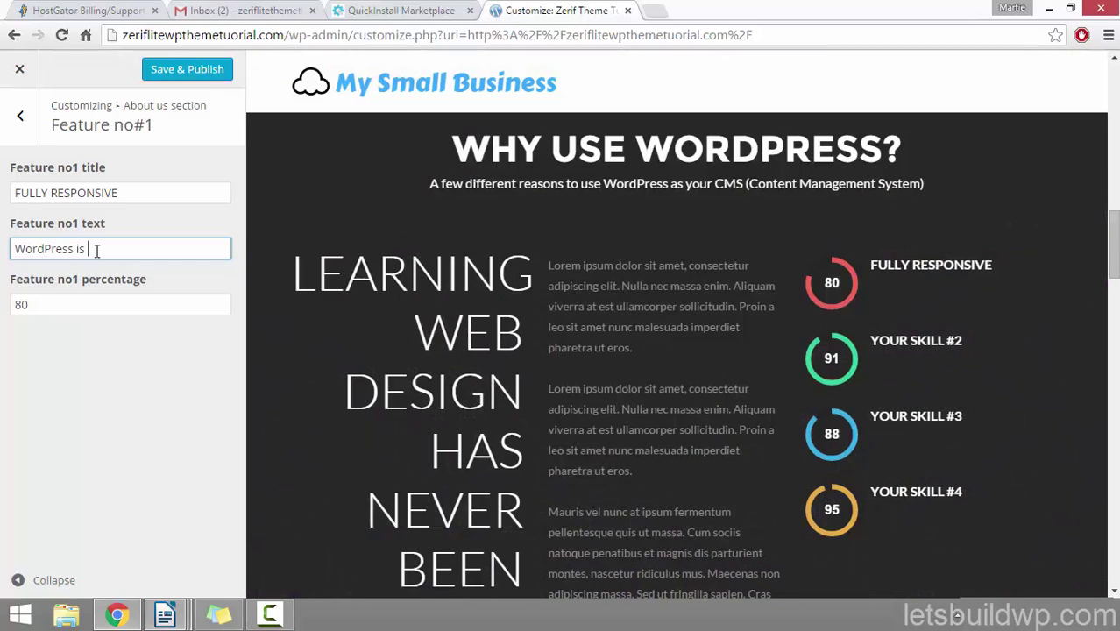
pyautogui.write('100% mob')
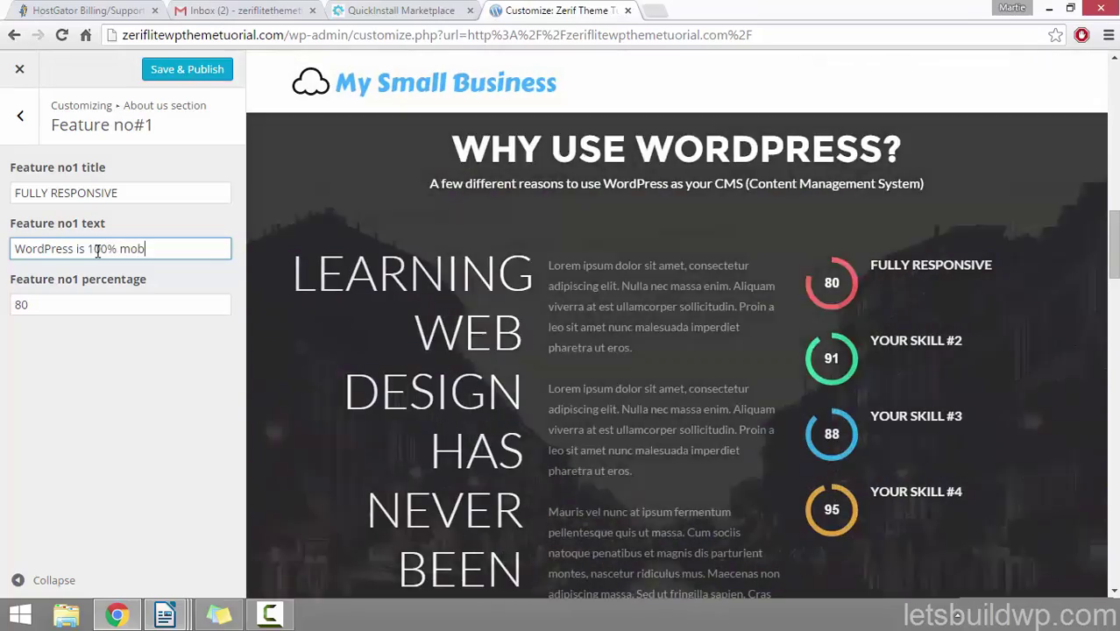
pyautogui.write('ile frien')
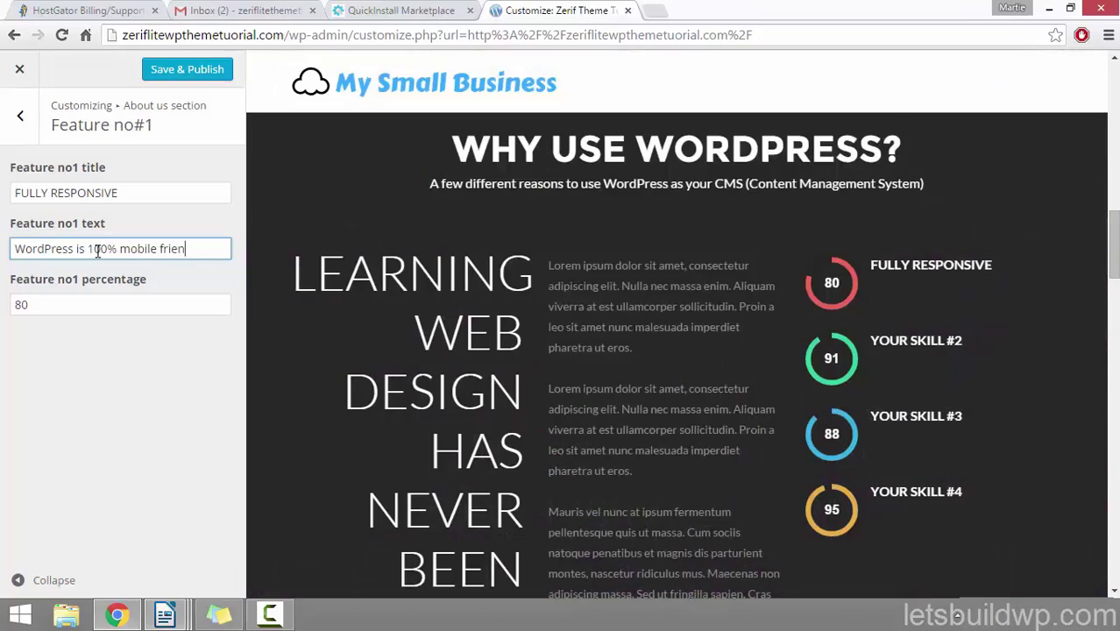
pyautogui.write('dly!')
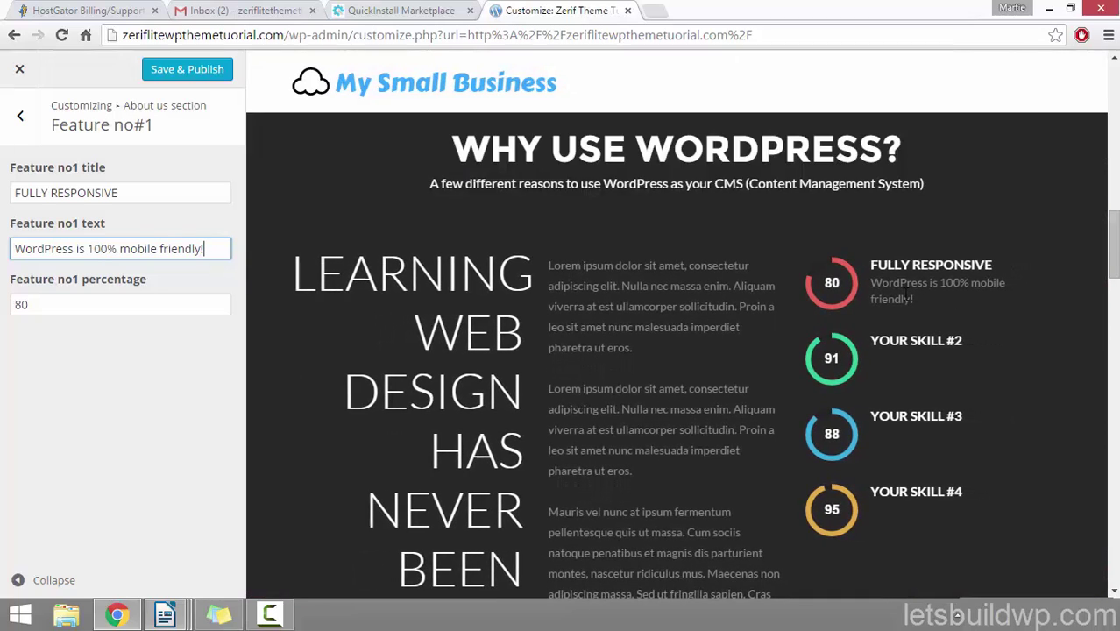
pyautogui.moveTo(13, 280); pyautogui.dragTo(143, 287)
pyautogui.click(136, 339)
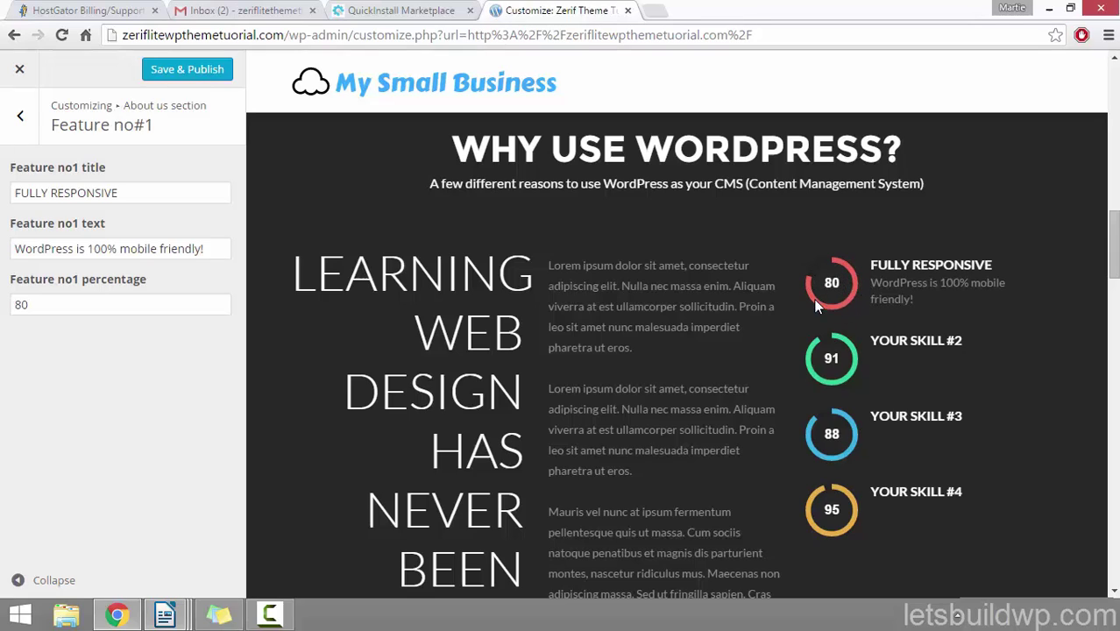
pyautogui.doubleClick(50, 303)
pyautogui.write('100')
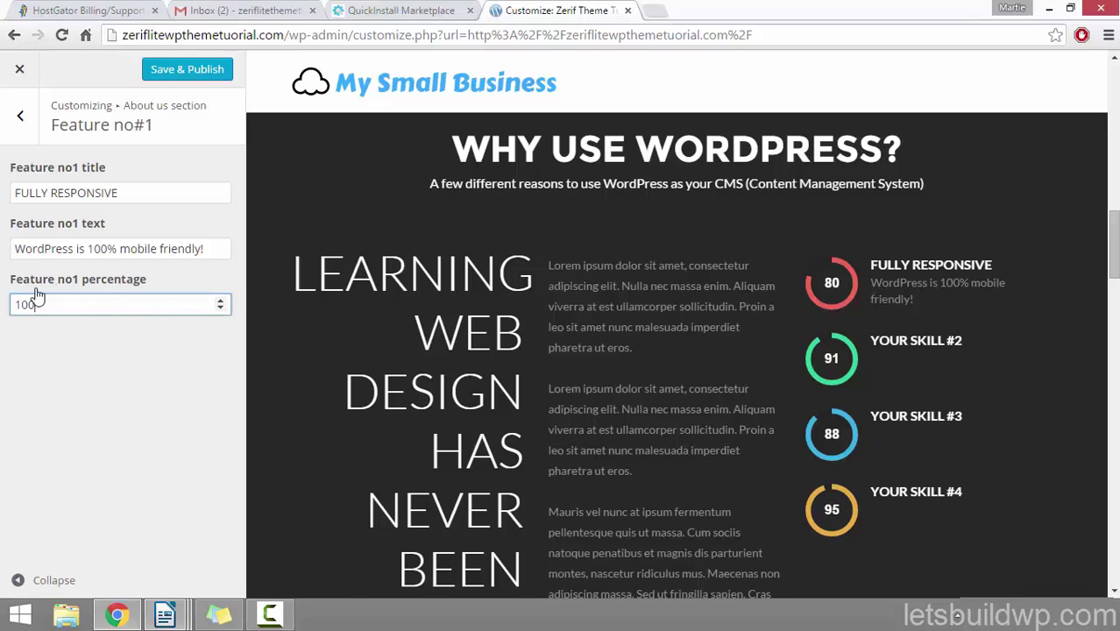
pyautogui.click(100, 368)
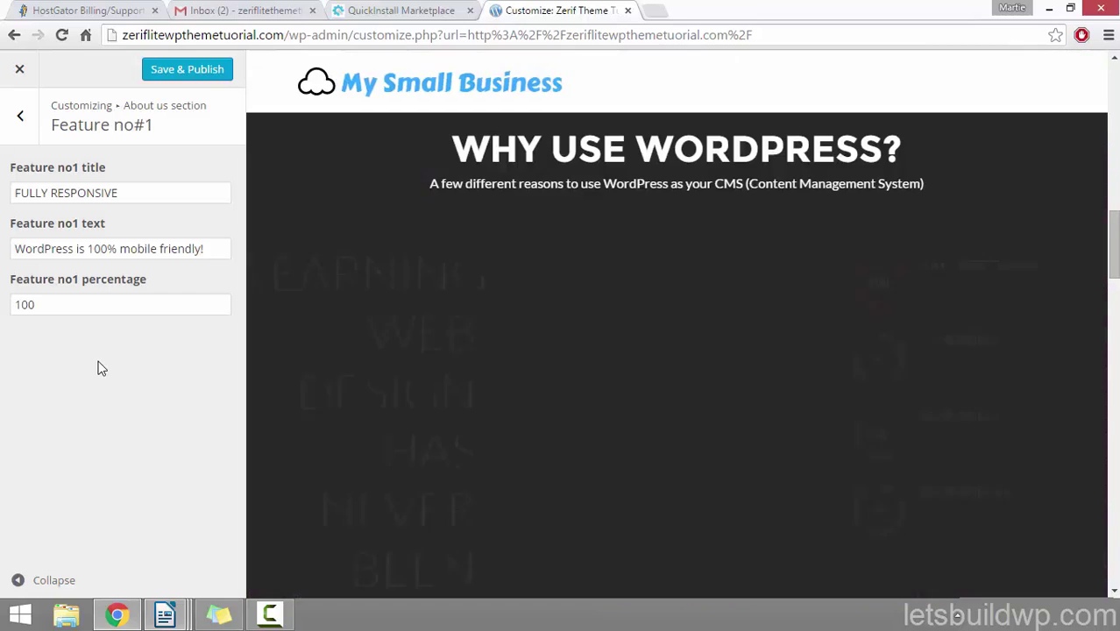
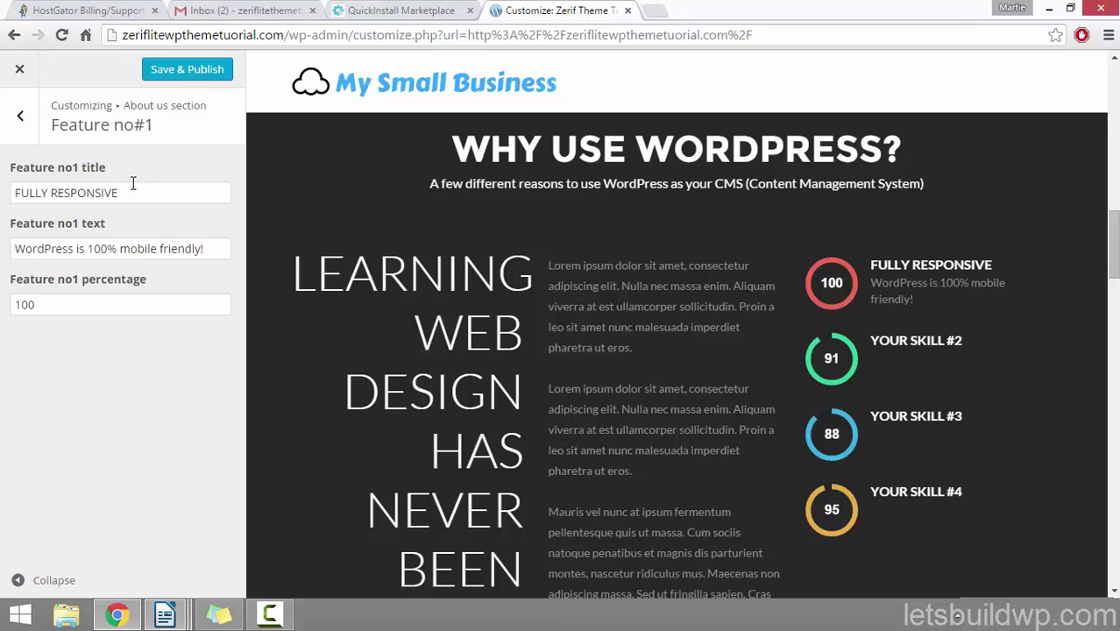
# Step: Leave Feature no#1, now FULLY RESPONSIVE at 100, and return to the About us parts list
pyautogui.click(23, 123)
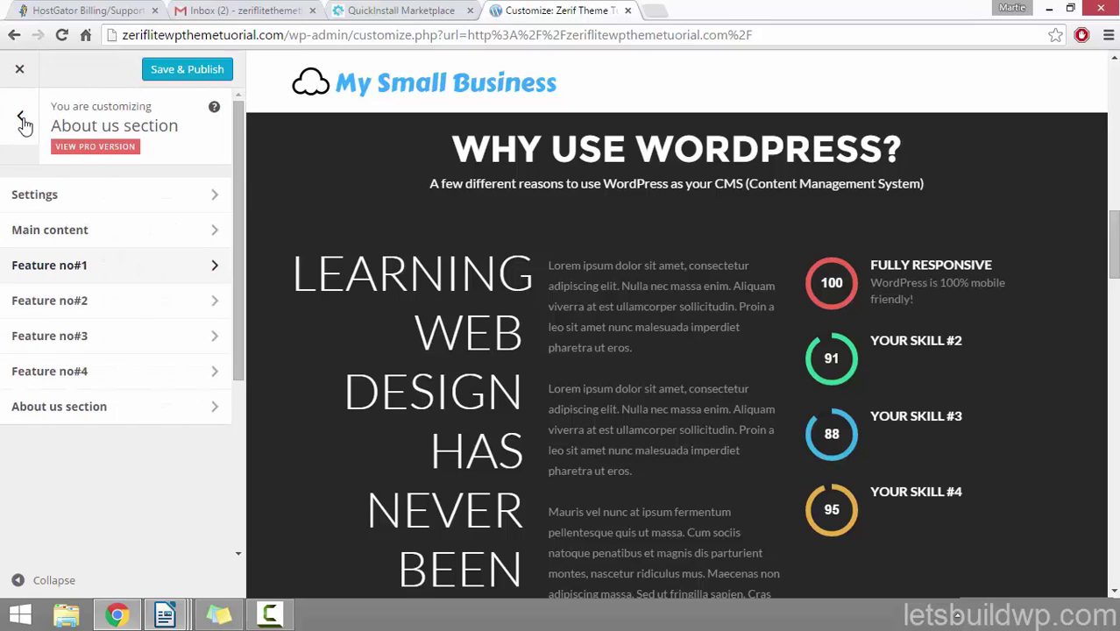
# Step: Retitle Feature no#2 'Plugins' with the text 'WordPress has thousands of plugins!'
pyautogui.click(93, 306)
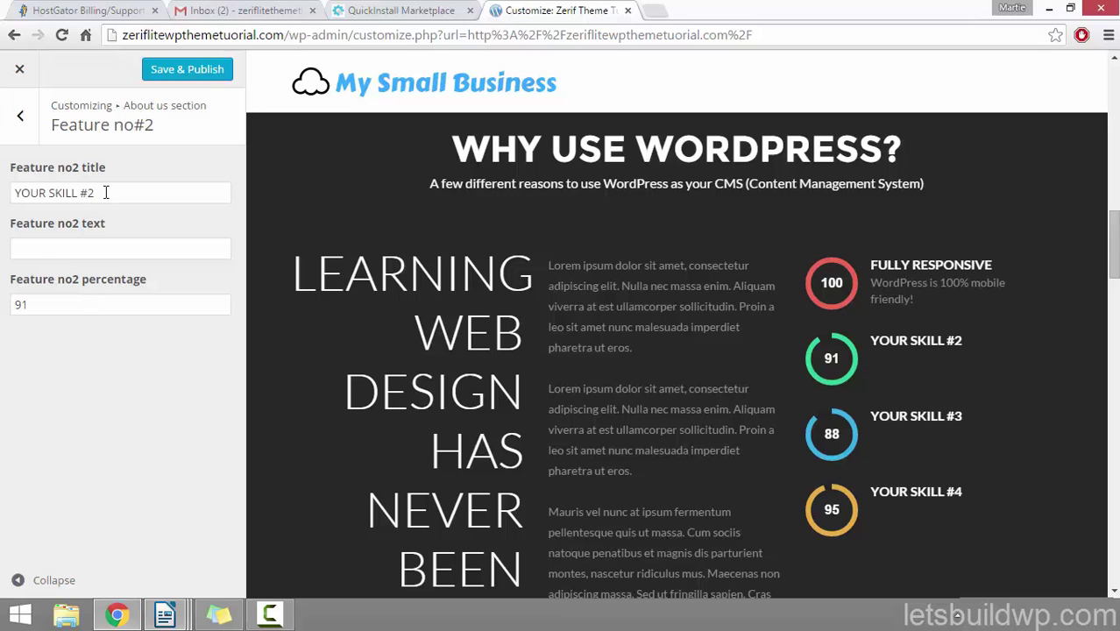
pyautogui.moveTo(105, 192); pyautogui.dragTo(9, 190)
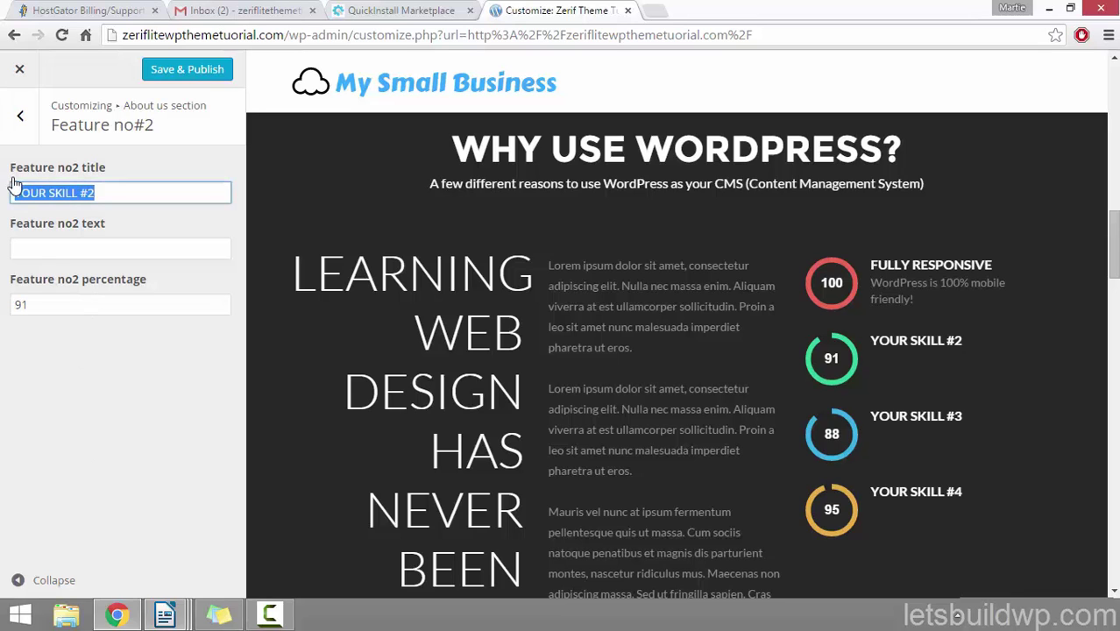
pyautogui.write('Plugins')
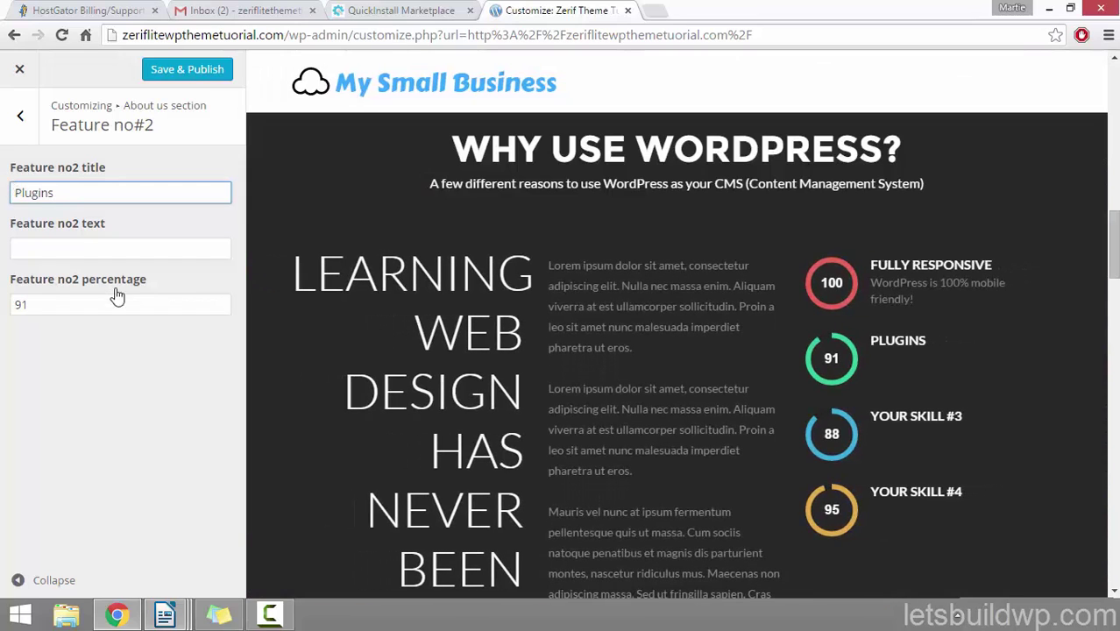
pyautogui.click(80, 248)
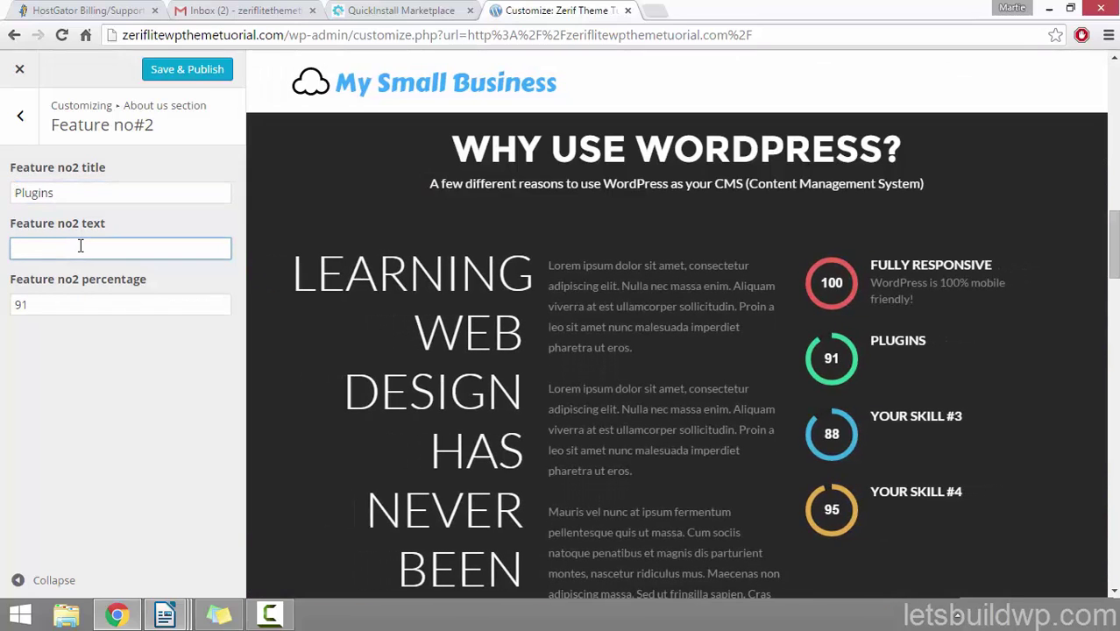
pyautogui.write('WordPress has thousands of')
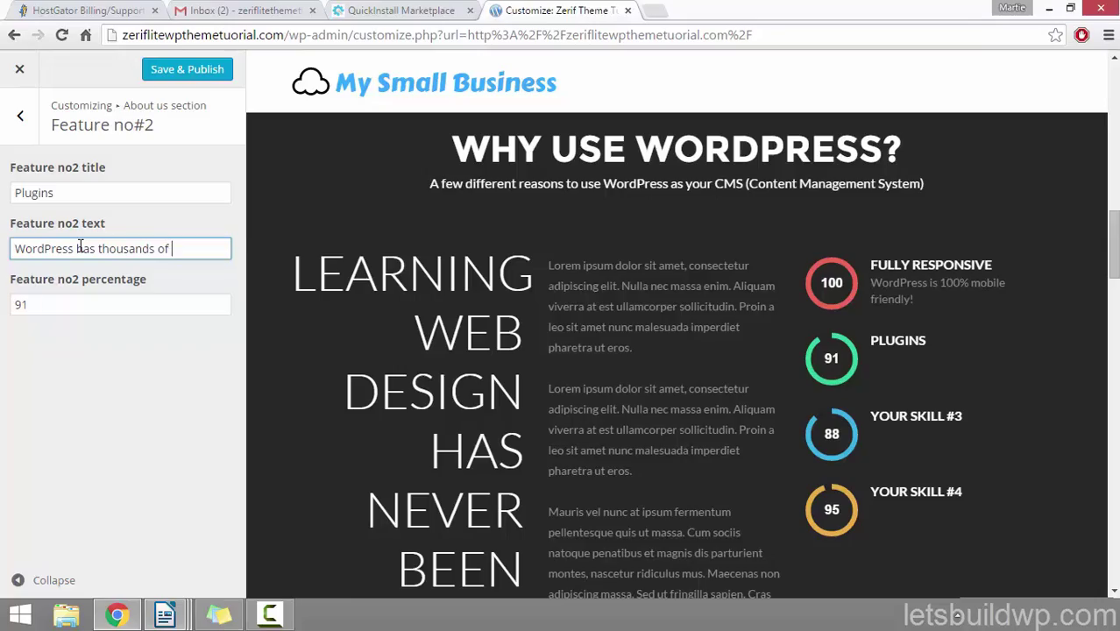
pyautogui.write(' plugins')
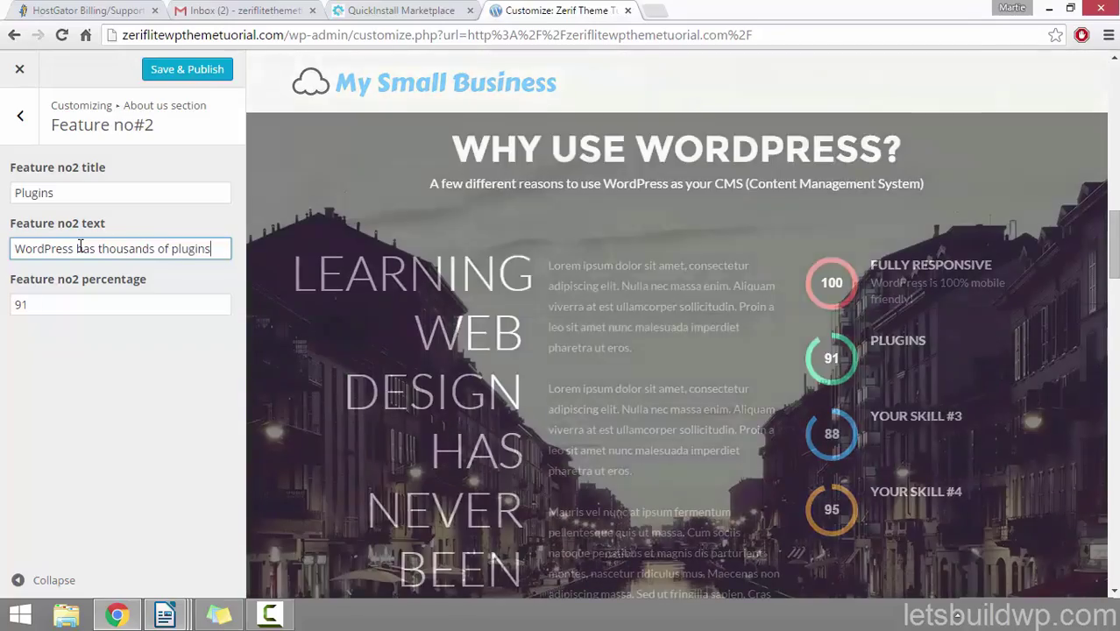
pyautogui.write('!')
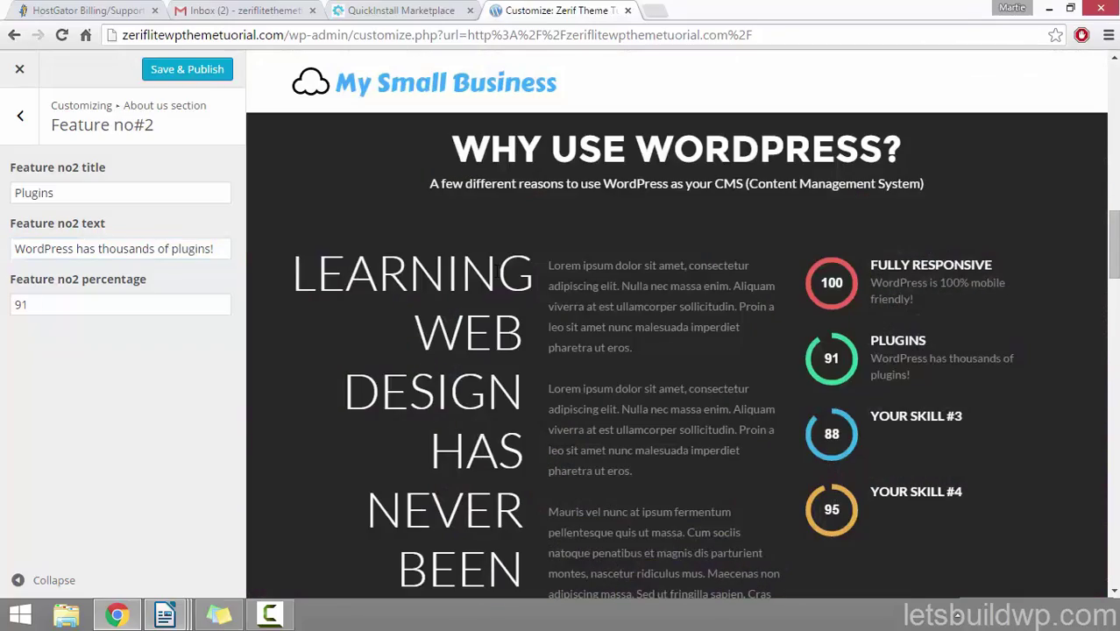
pyautogui.click(73, 370)
pyautogui.click(20, 118)
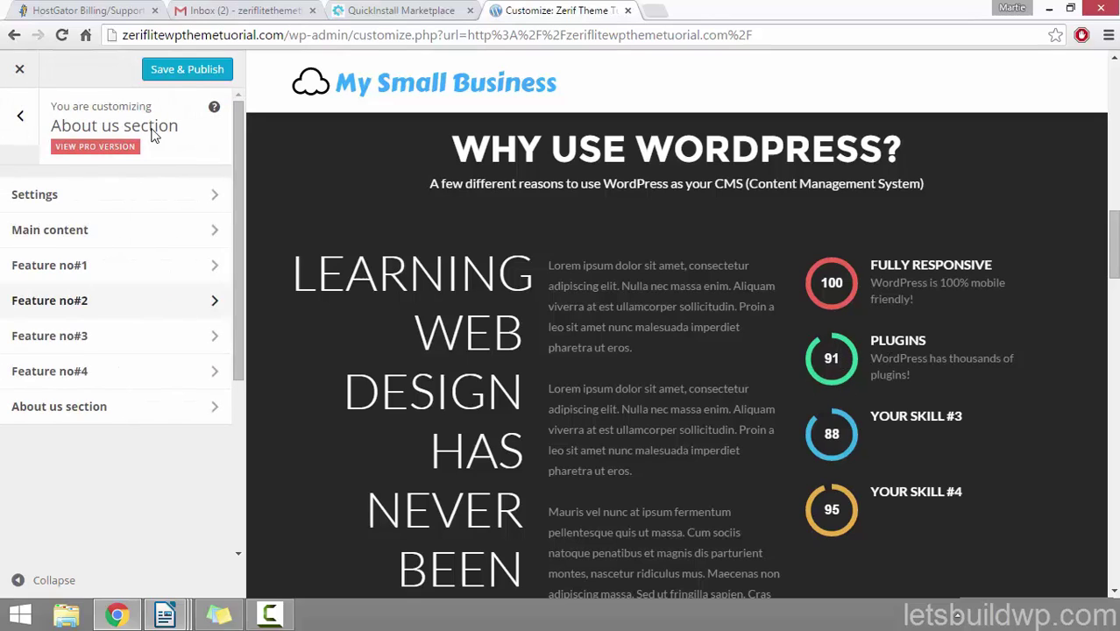
# Step: Set Feature no#3 to 'Themes', text 'They are always making new themes!', percentage 95
pyautogui.click(96, 340)
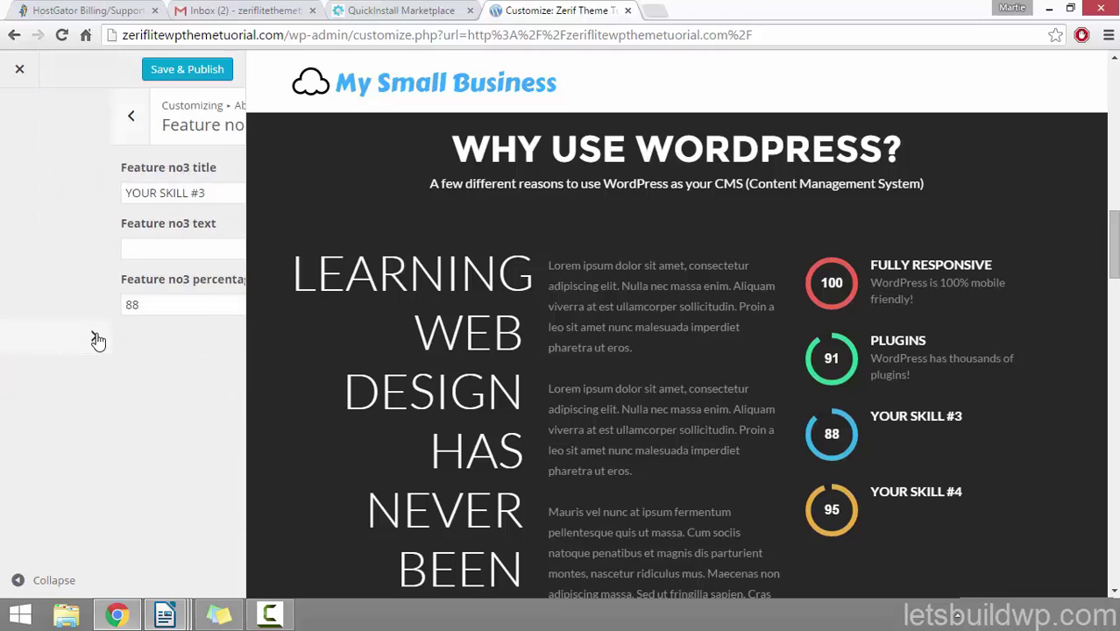
pyautogui.moveTo(96, 193); pyautogui.dragTo(16, 193)
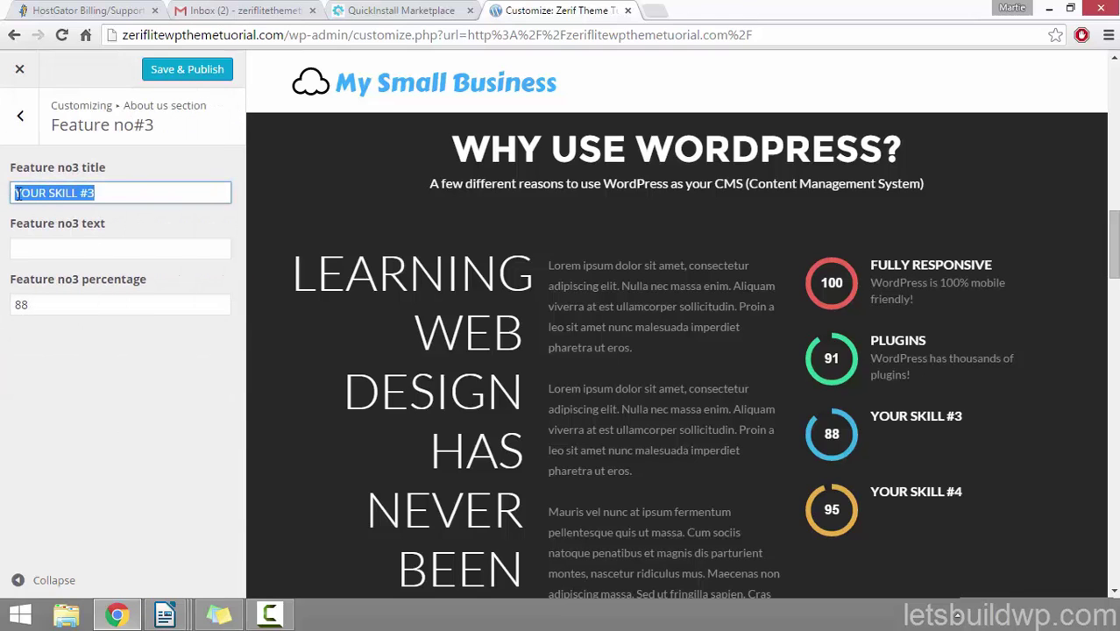
pyautogui.write('Themes')
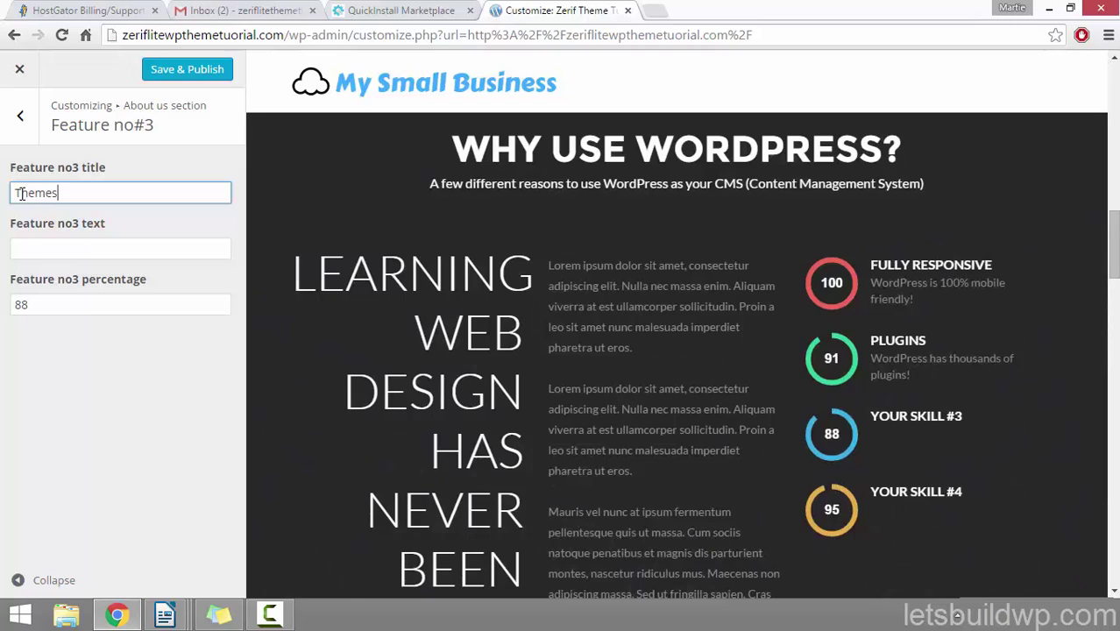
pyautogui.press('Tab')
pyautogui.write('They ')
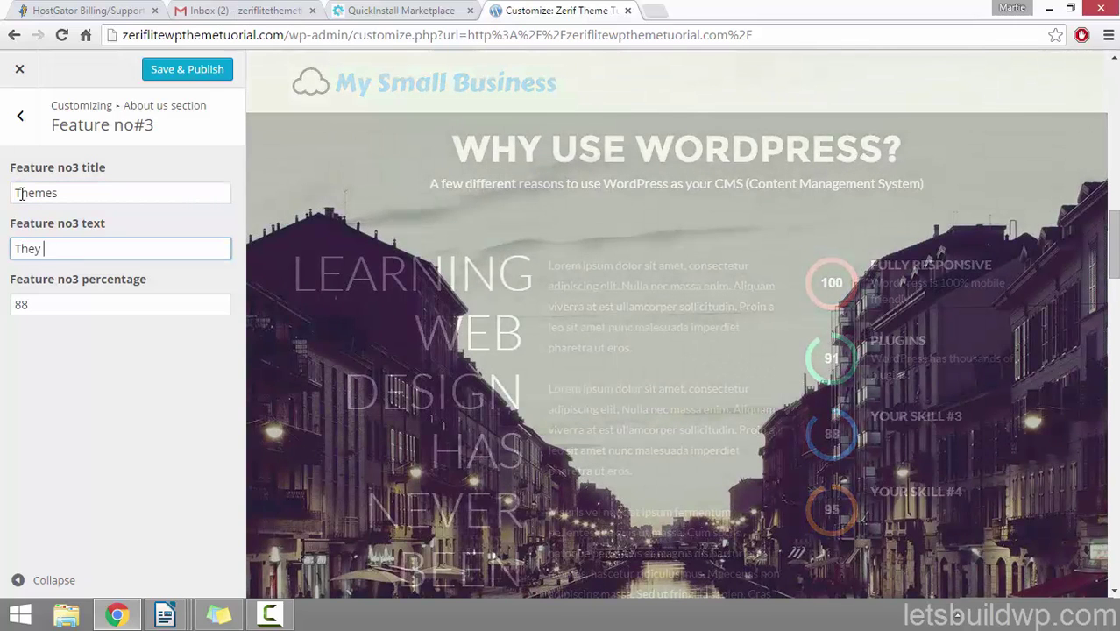
pyautogui.write('are always making ')
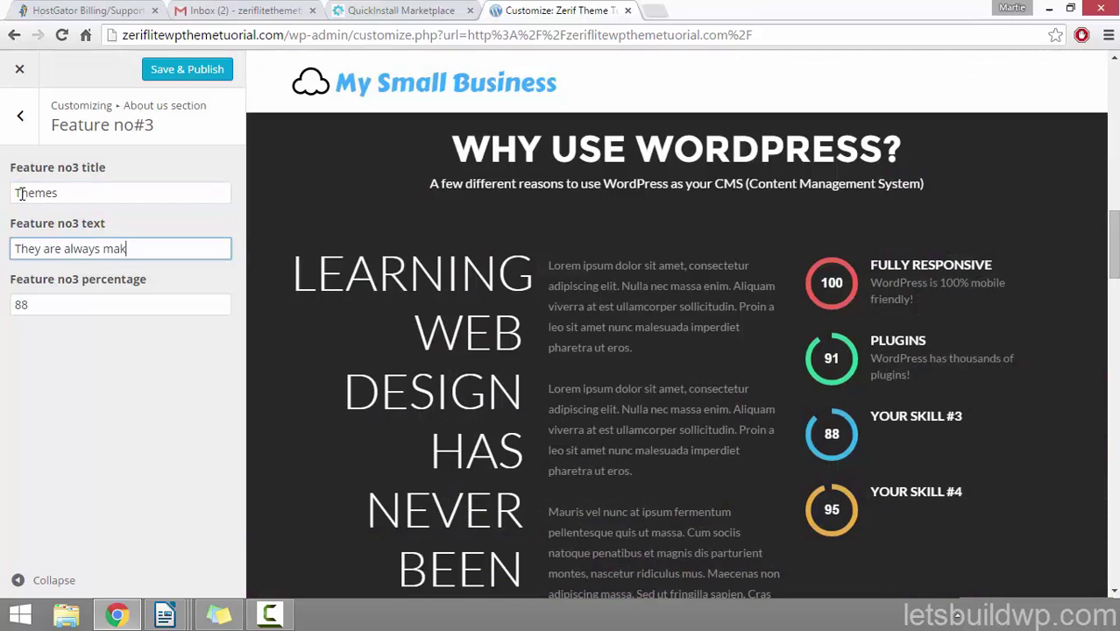
pyautogui.write('new themes!')
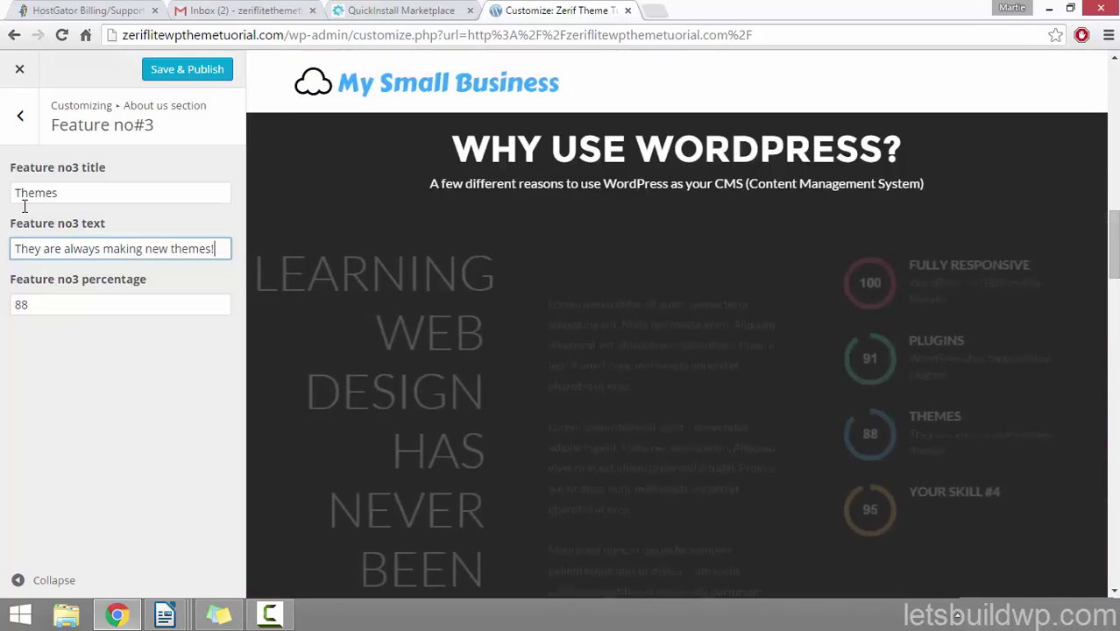
pyautogui.press('Tab')
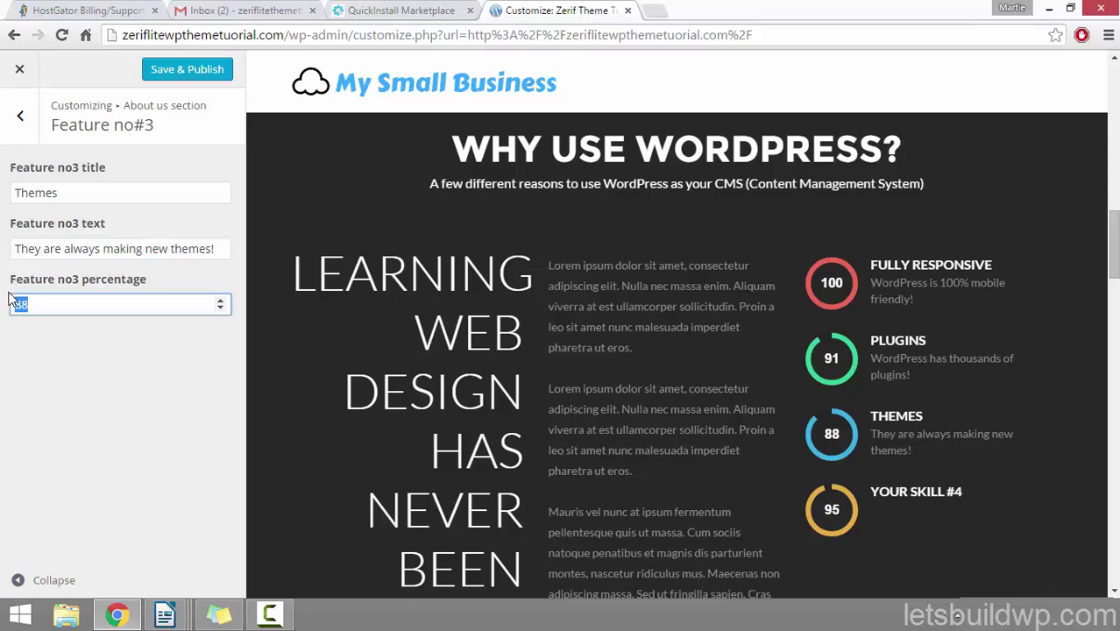
pyautogui.write('95')
pyautogui.click(93, 380)
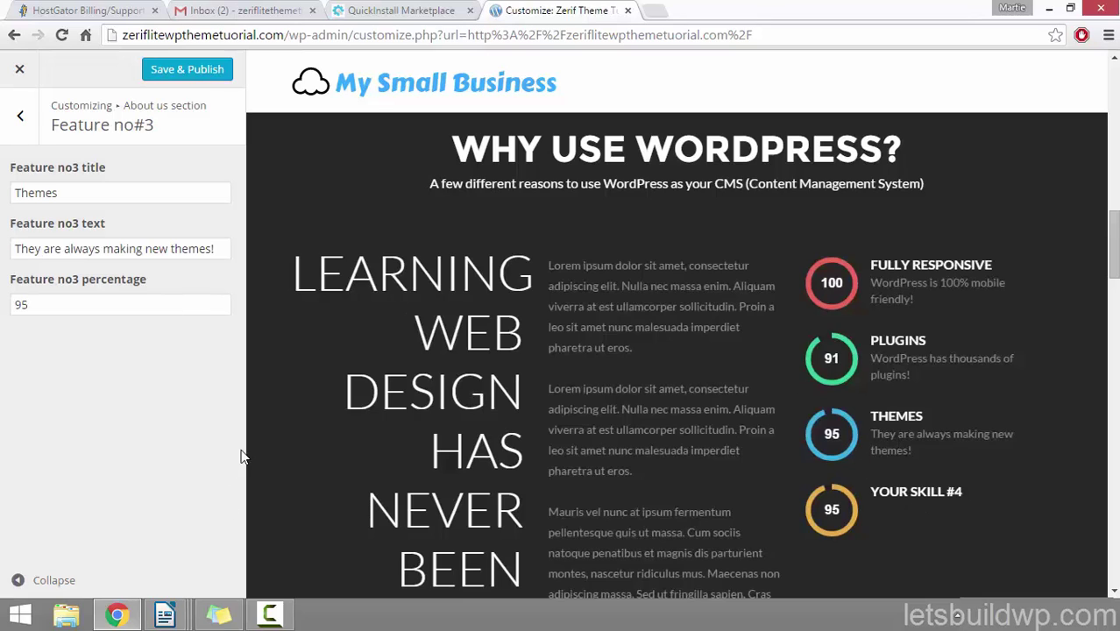
pyautogui.click(21, 117)
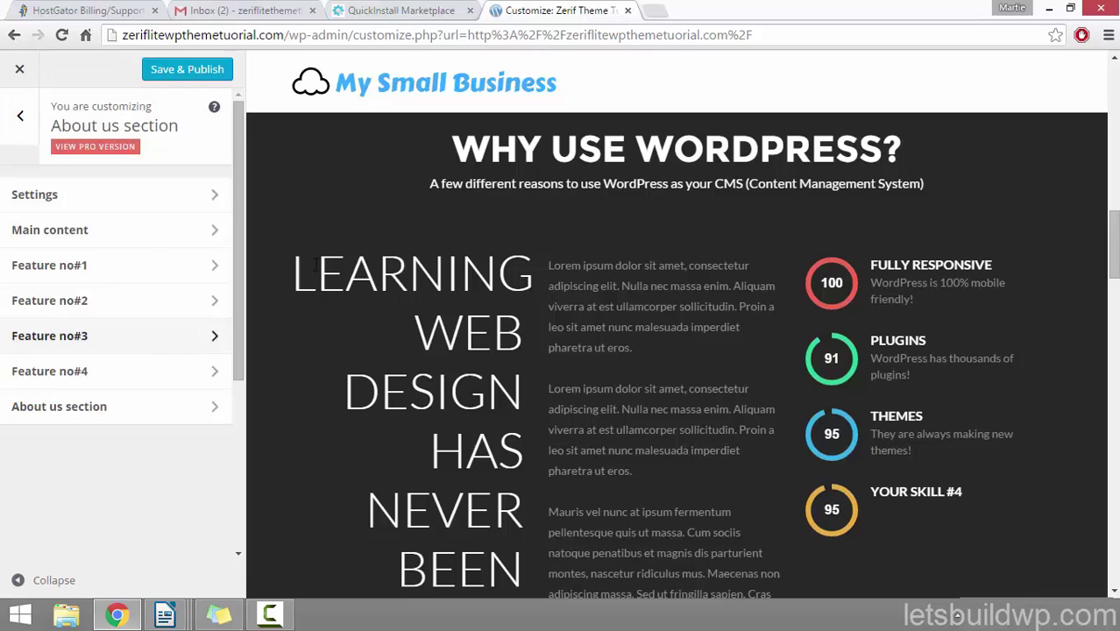
# Step: Set Feature no#4 to 'Open Source', 'WordPress is always getting better!', 98, then Save & Publish
pyautogui.click(83, 377)
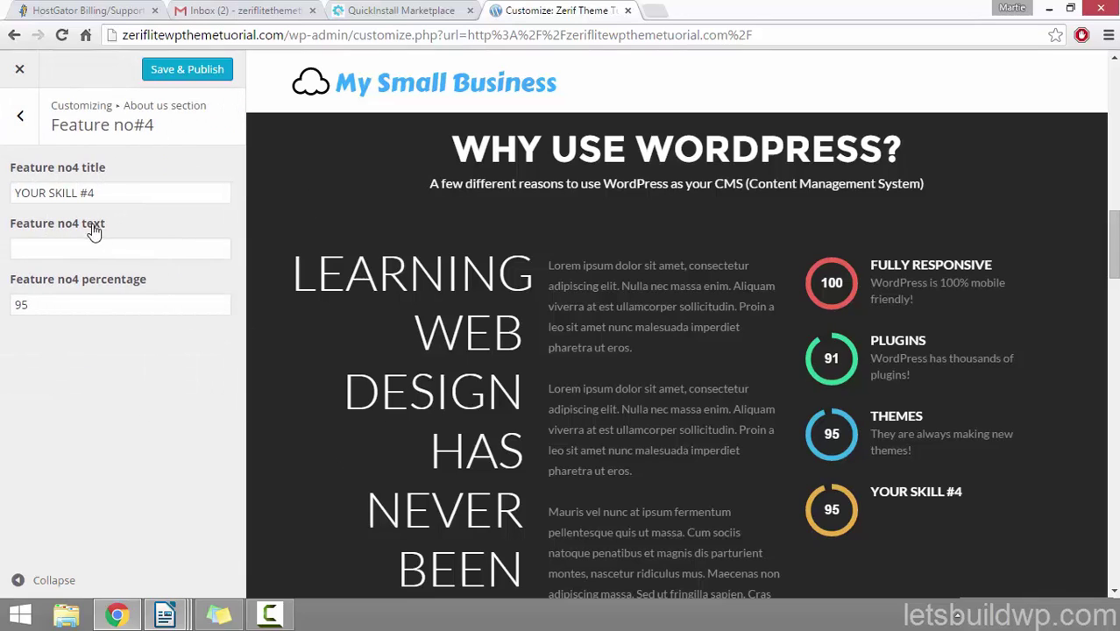
pyautogui.moveTo(93, 192); pyautogui.dragTo(3, 193)
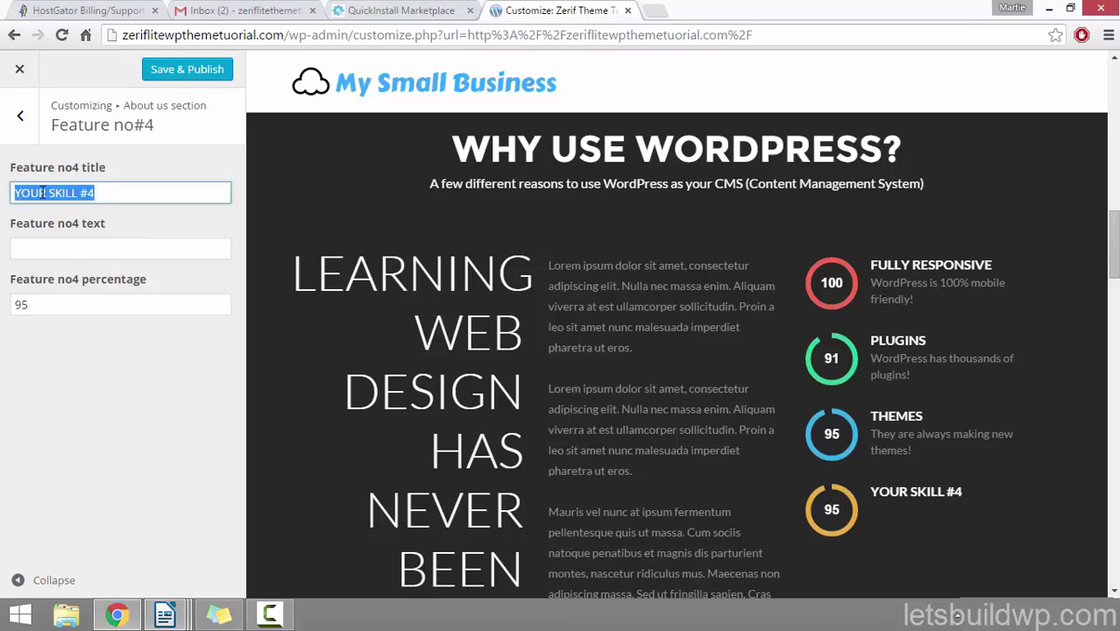
pyautogui.write('Open Sou')
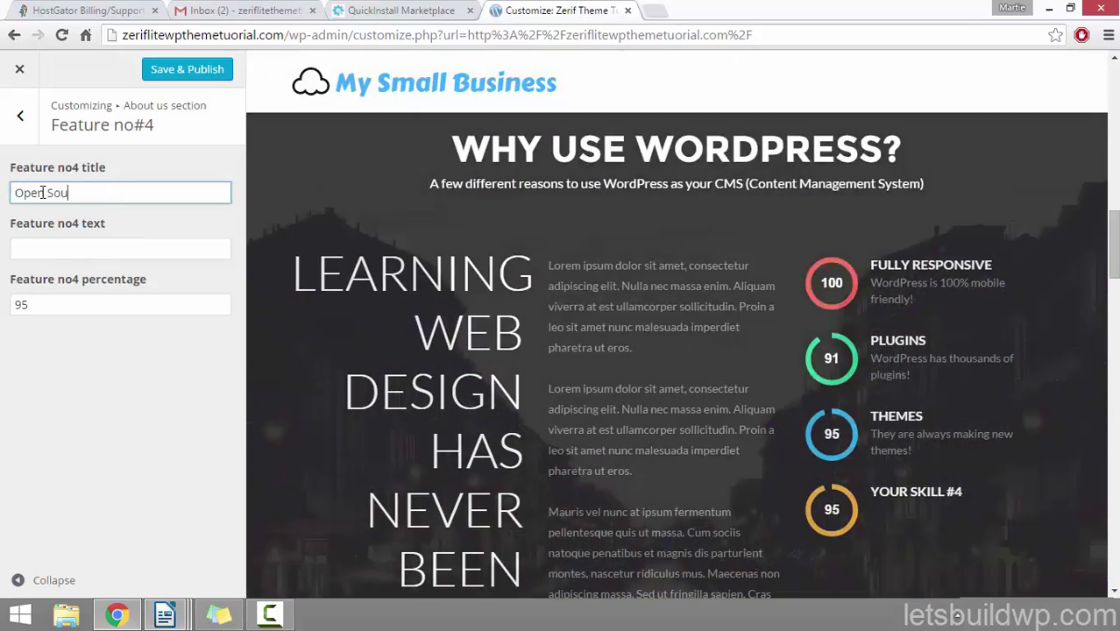
pyautogui.write('rce')
pyautogui.press('Tab')
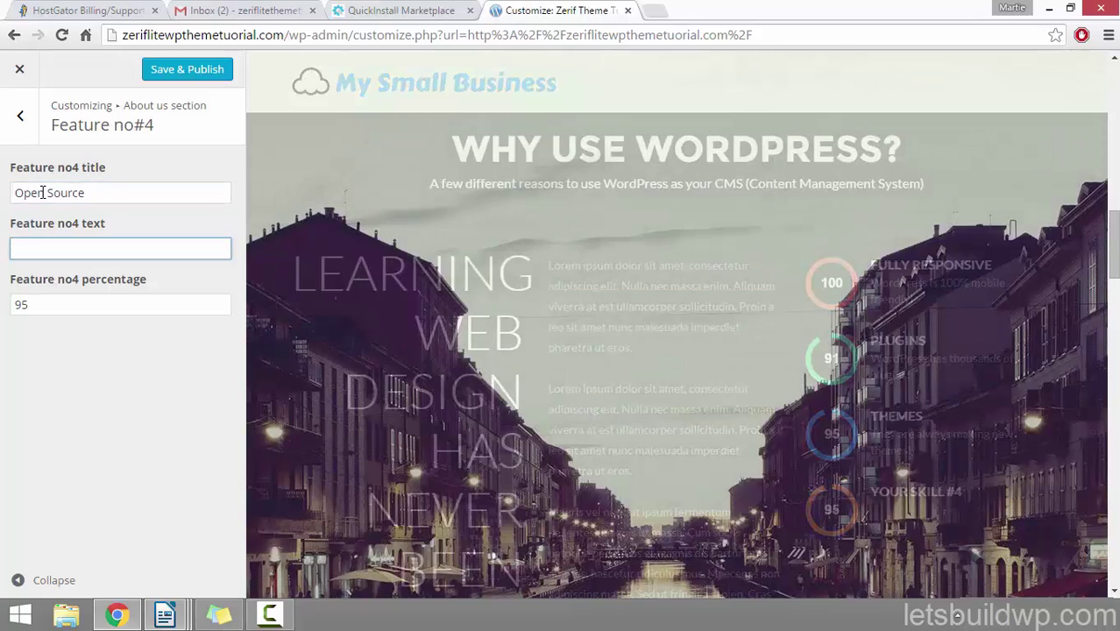
pyautogui.write('WordPre')
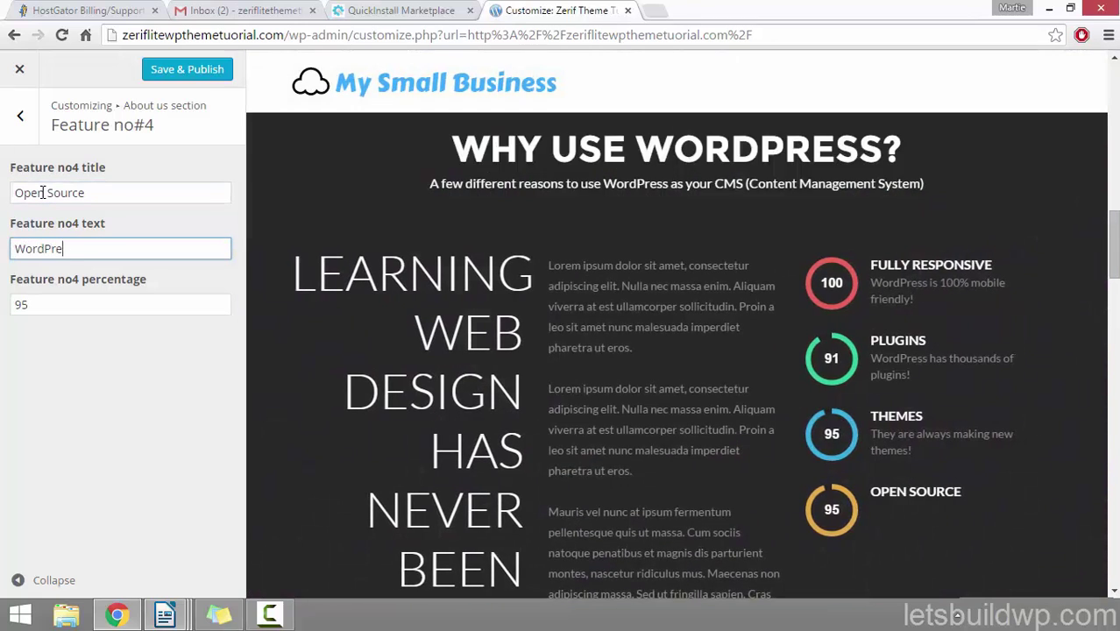
pyautogui.write('ss is always g')
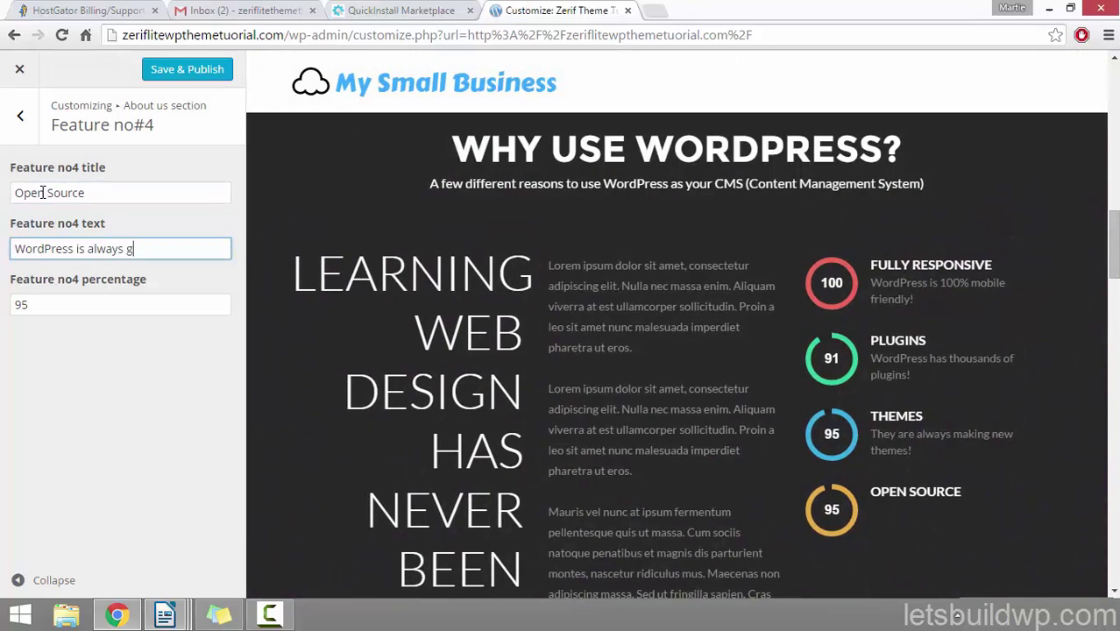
pyautogui.write('etting bett')
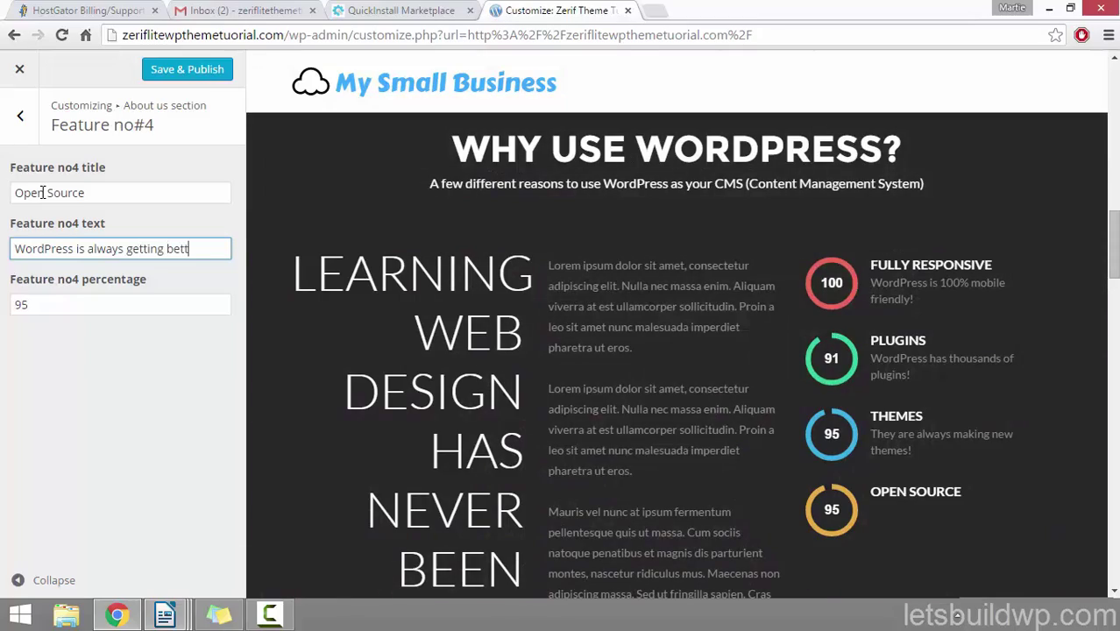
pyautogui.write('er!')
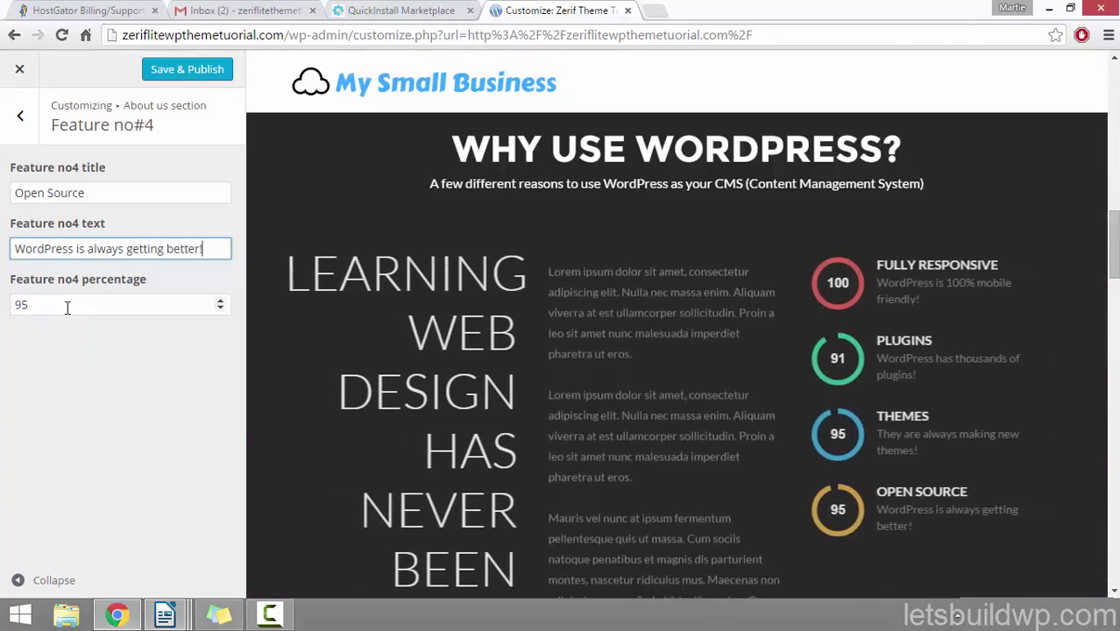
pyautogui.moveTo(68, 308); pyautogui.dragTo(14, 298)
pyautogui.write('9')
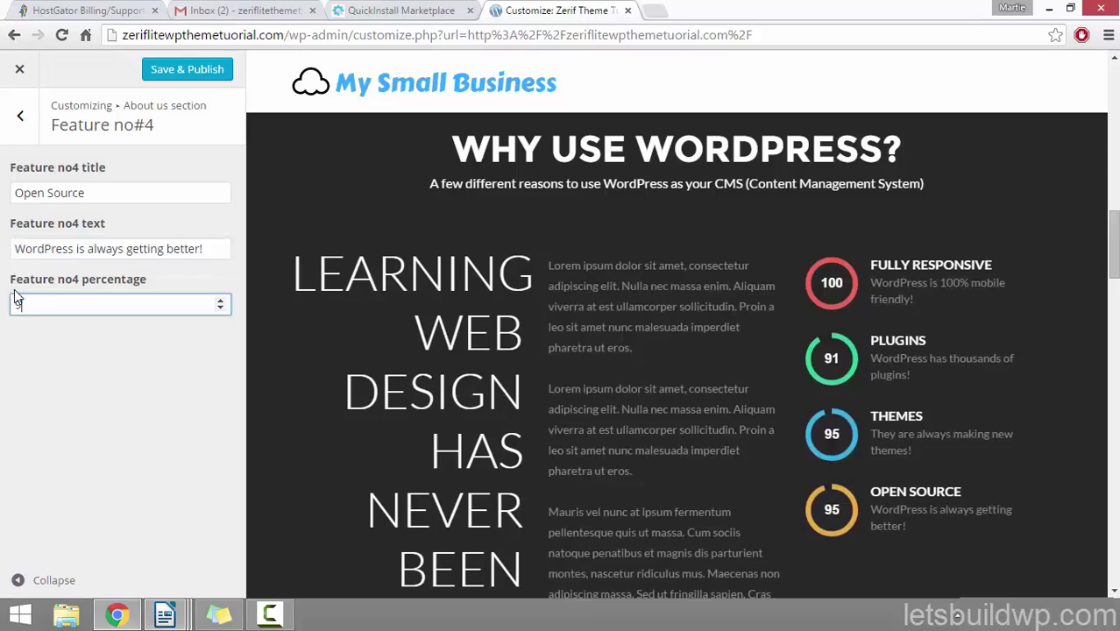
pyautogui.write('8')
pyautogui.click(87, 397)
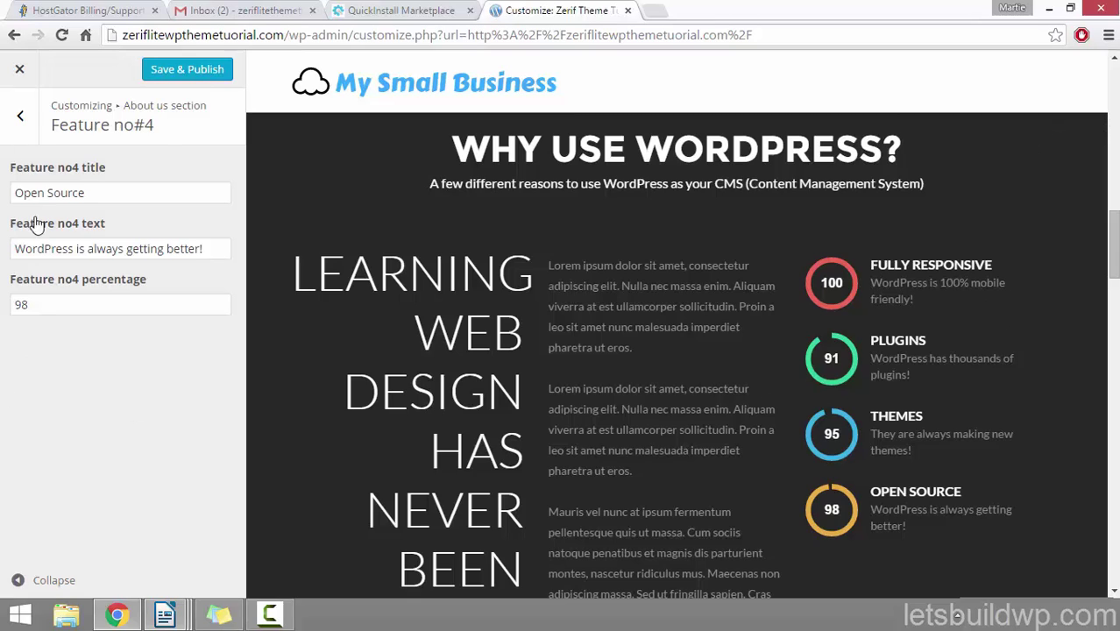
pyautogui.click(193, 70)
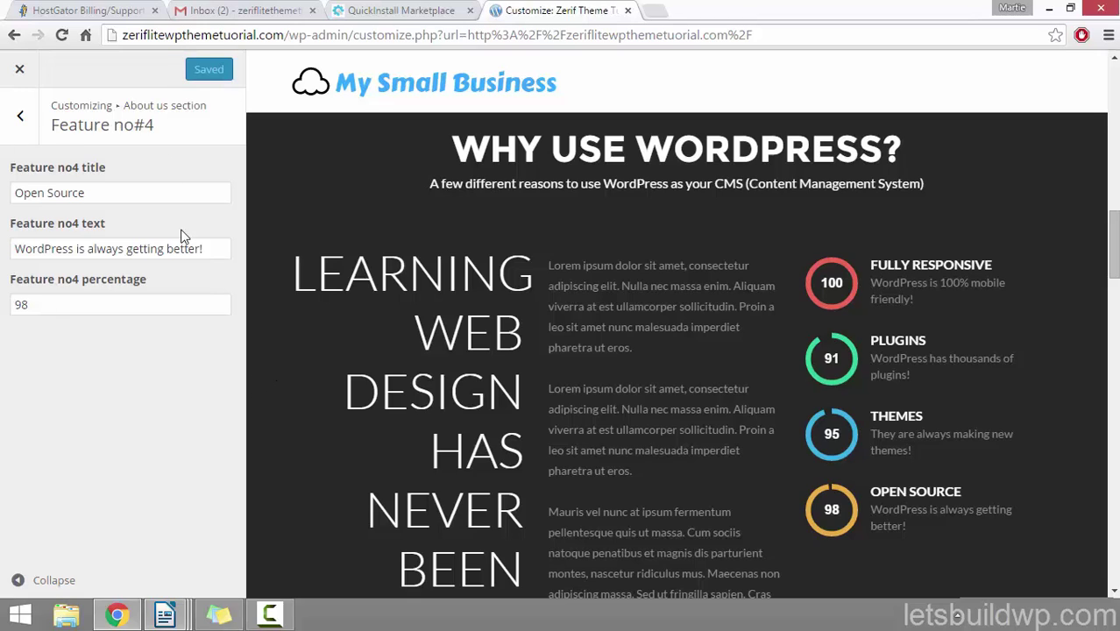
# Step: Go back to the customizer sections list and open the Our team section
pyautogui.click(23, 116)
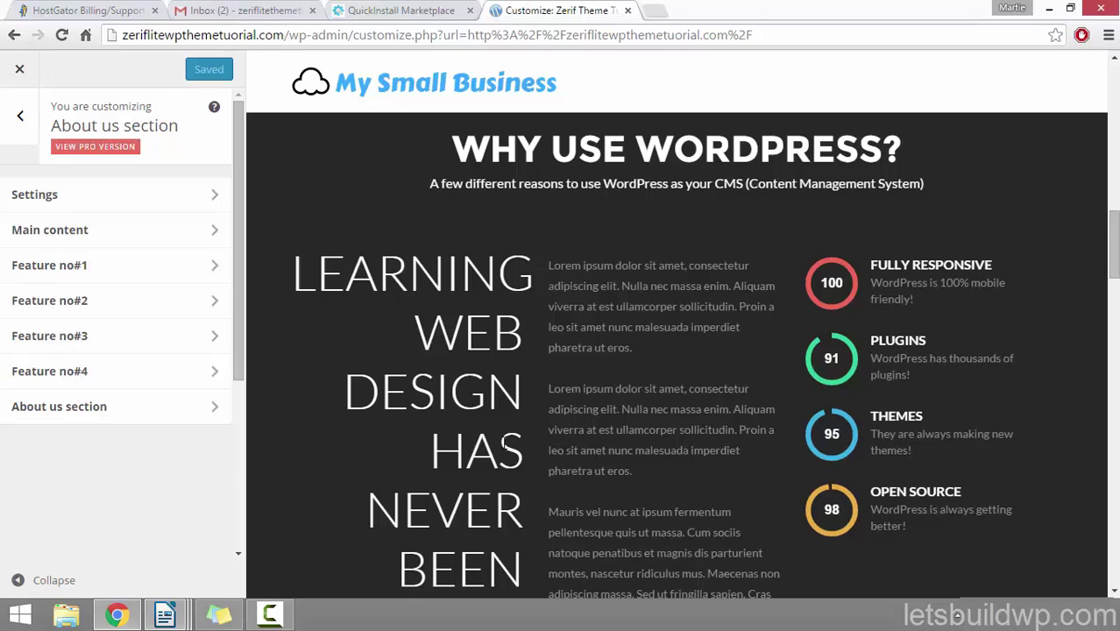
pyautogui.scroll(-2, 471, 345)
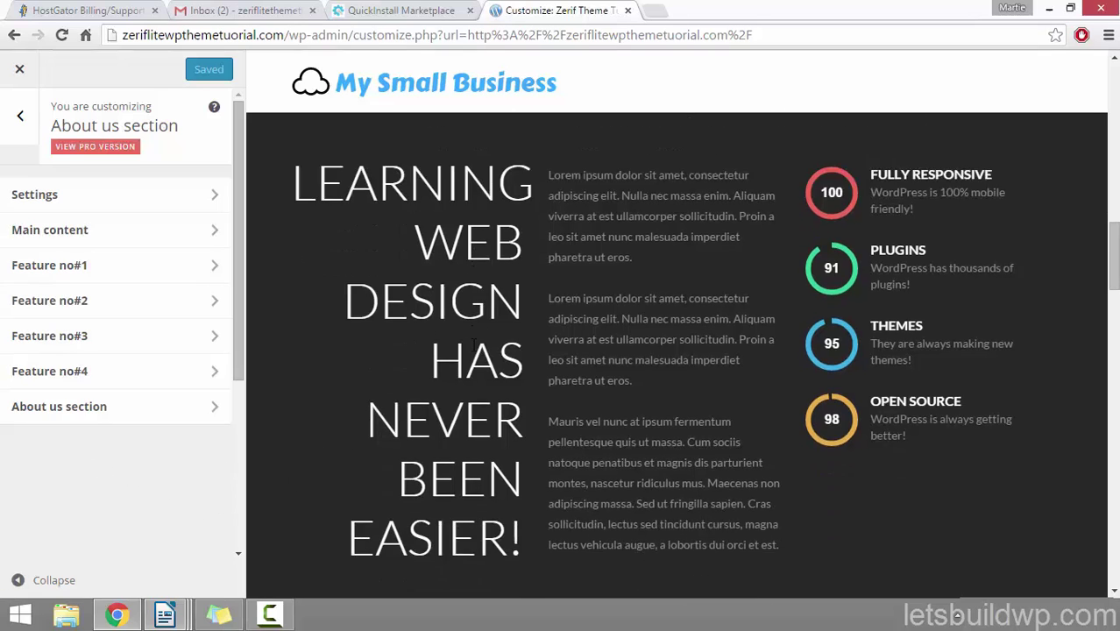
pyautogui.scroll(3, 470, 345)
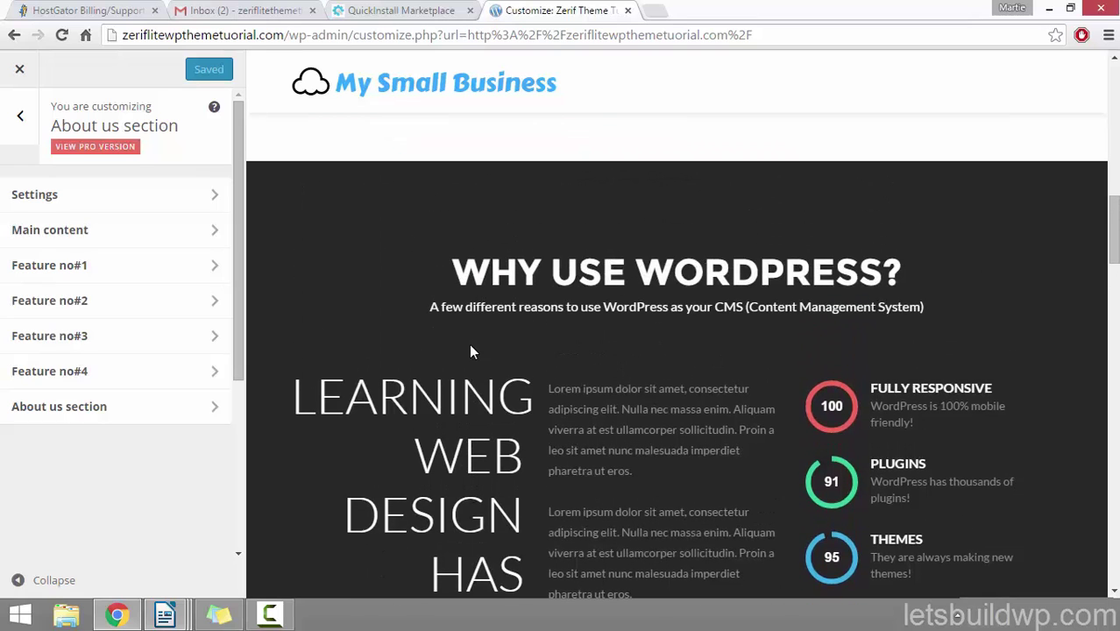
pyautogui.scroll(-2, 470, 351)
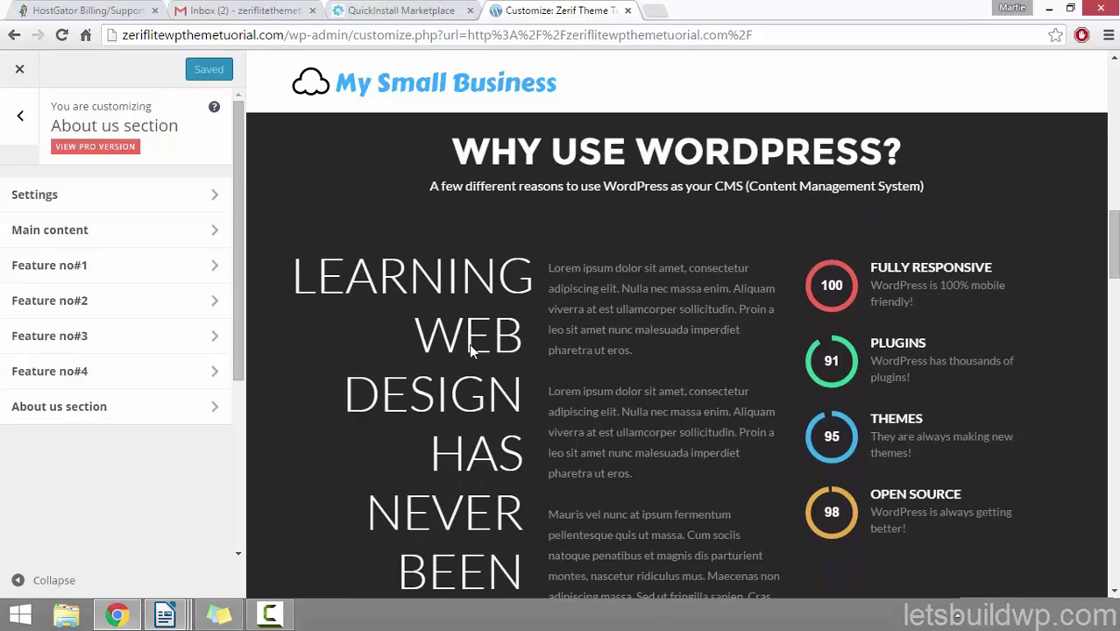
pyautogui.click(20, 119)
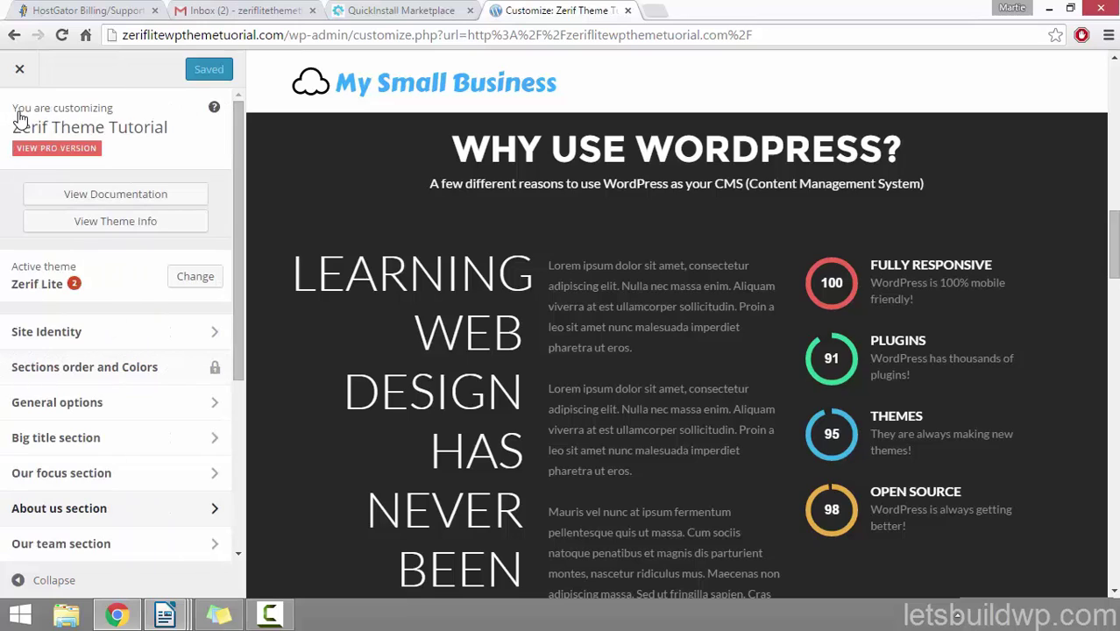
pyautogui.click(126, 550)
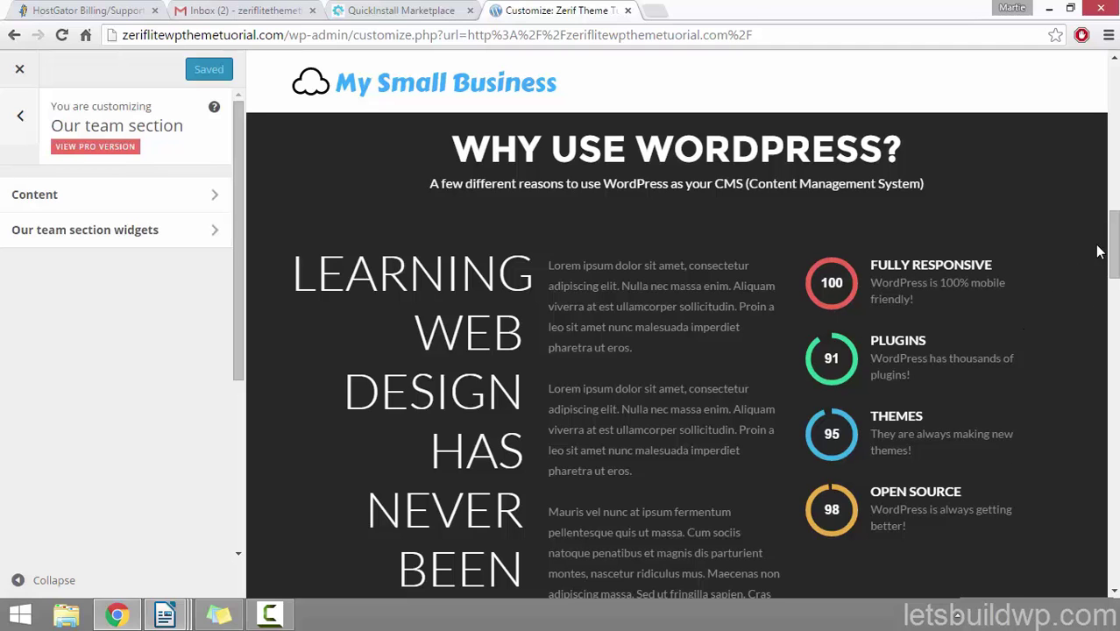
pyautogui.scroll(-3, 1111, 250)
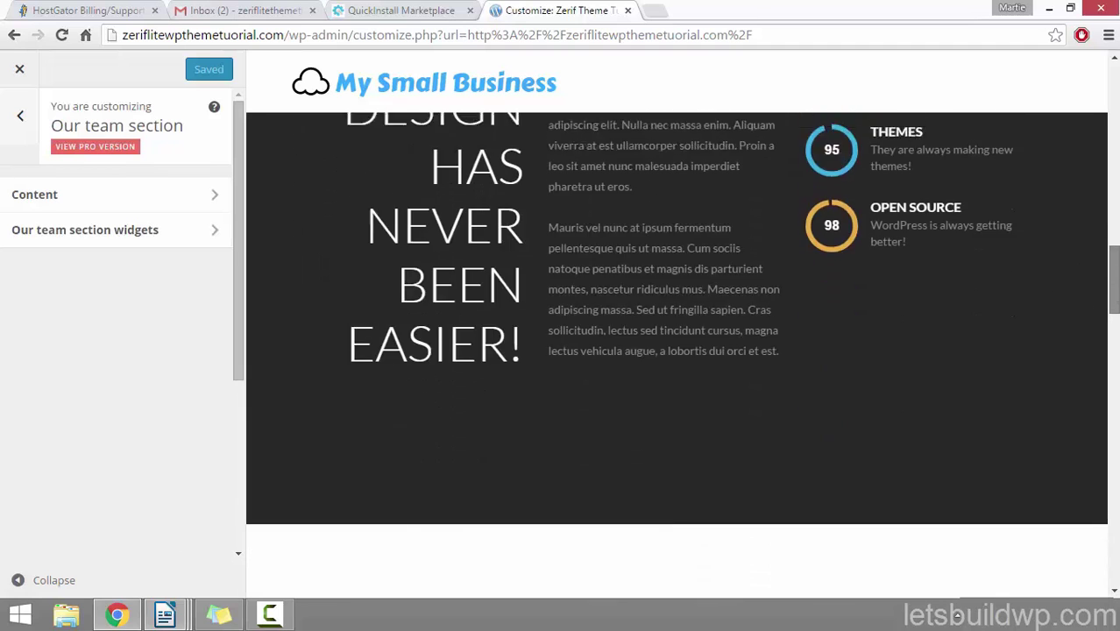
pyautogui.scroll(-5, 1111, 263)
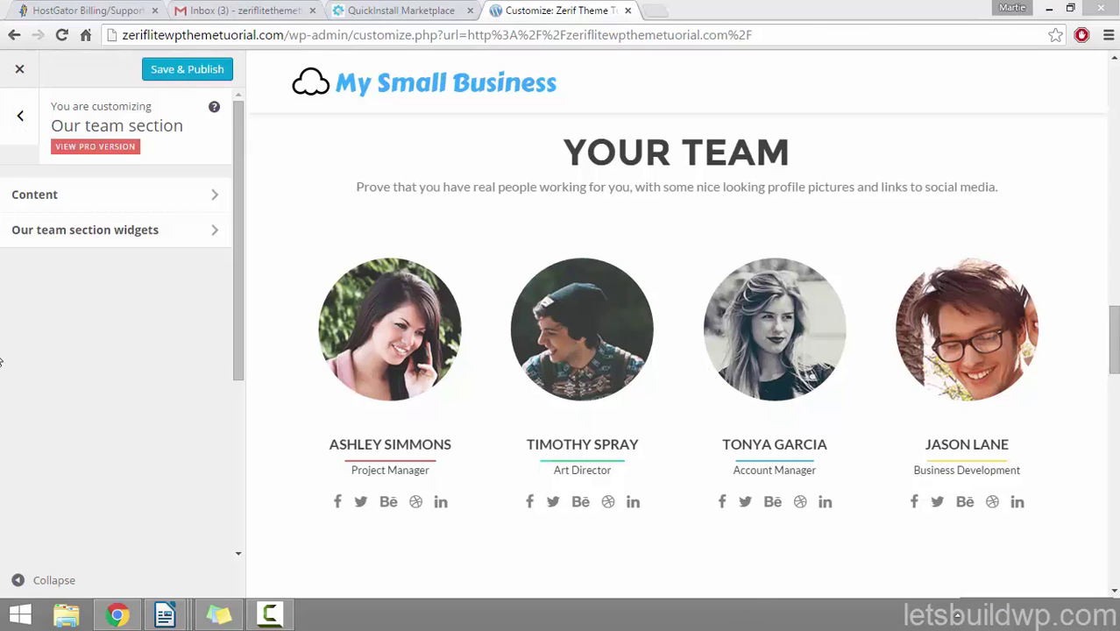
# Step: Replace the YOUR TEAM title with 'Our Amazing Team!' in the section's Content settings
pyautogui.click(140, 205)
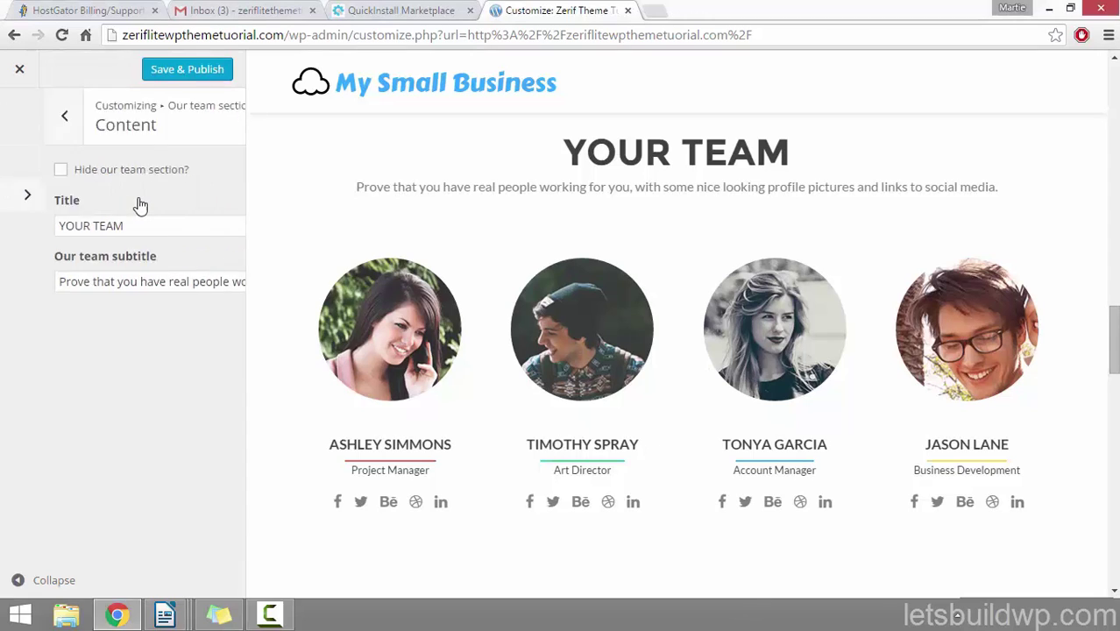
pyautogui.click(92, 227)
pyautogui.moveTo(92, 226); pyautogui.dragTo(1, 226)
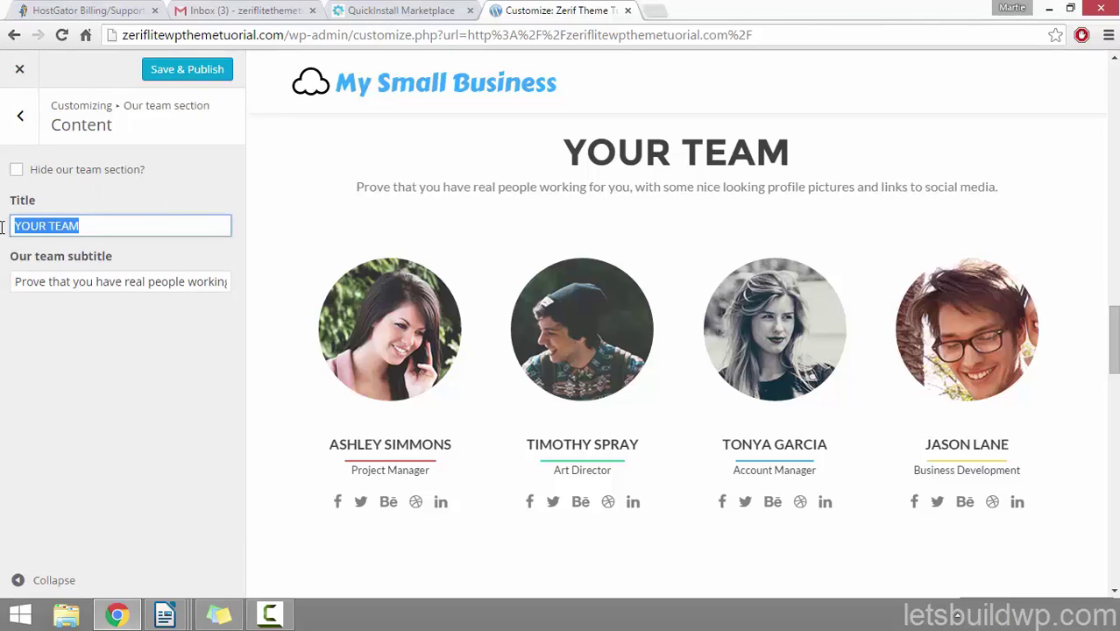
pyautogui.moveTo(16, 280); pyautogui.dragTo(297, 286)
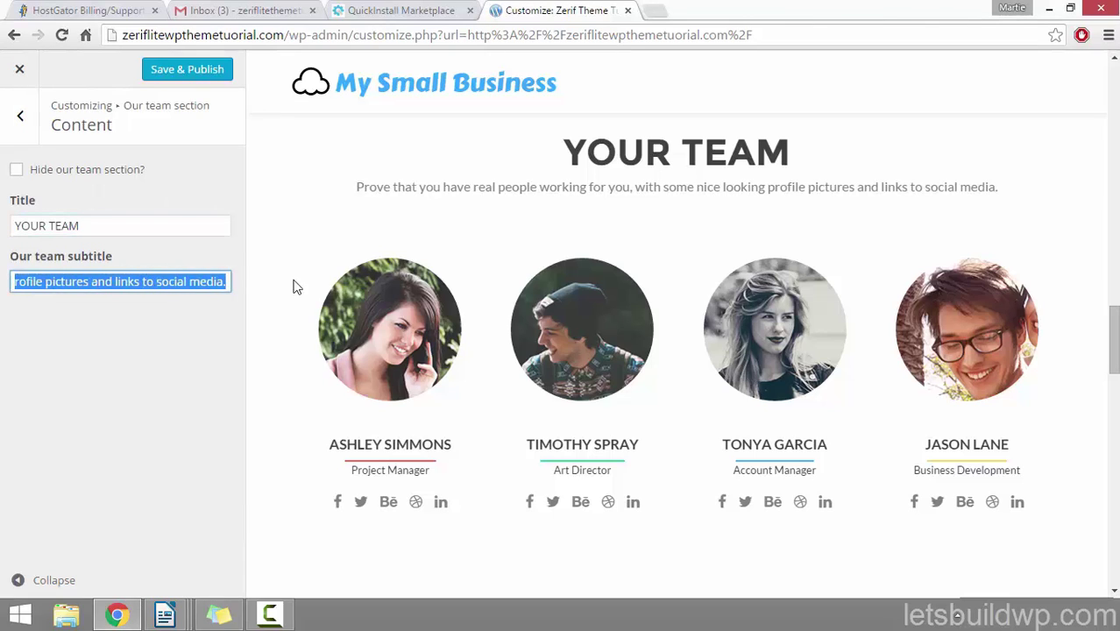
pyautogui.click(31, 361)
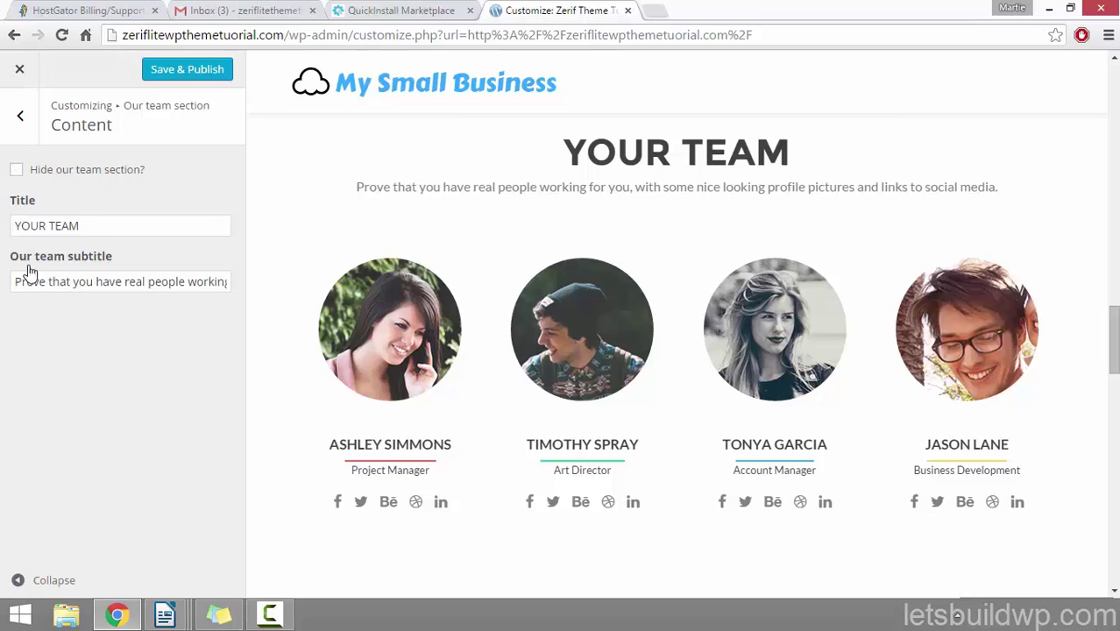
pyautogui.moveTo(77, 226); pyautogui.dragTo(1, 229)
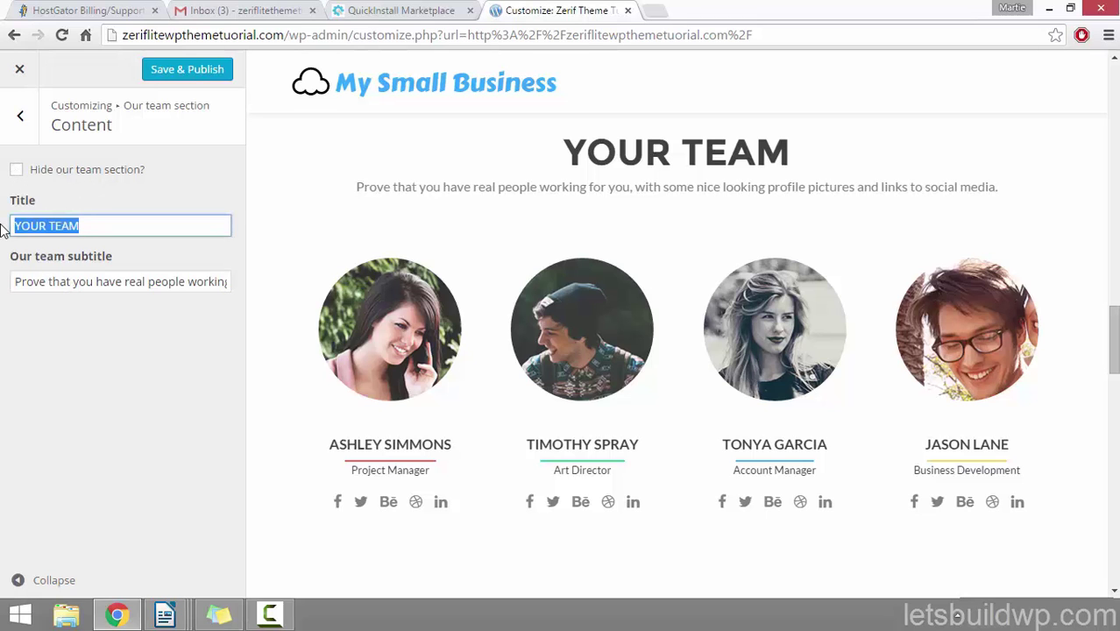
pyautogui.press('BackSpace')
pyautogui.write('Our Am')
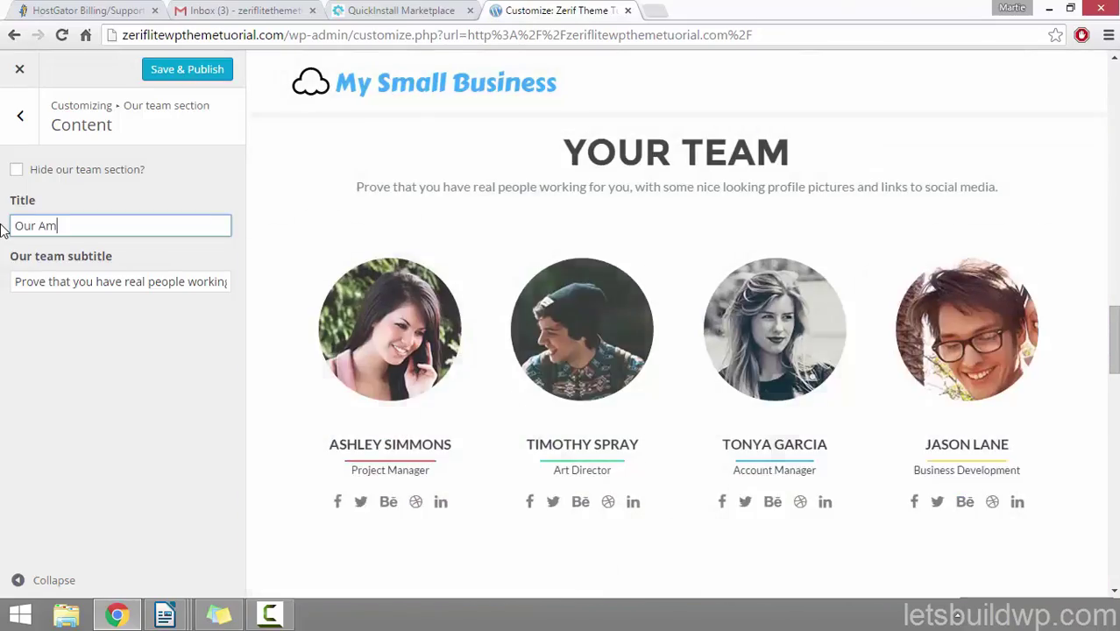
pyautogui.write('azing T')
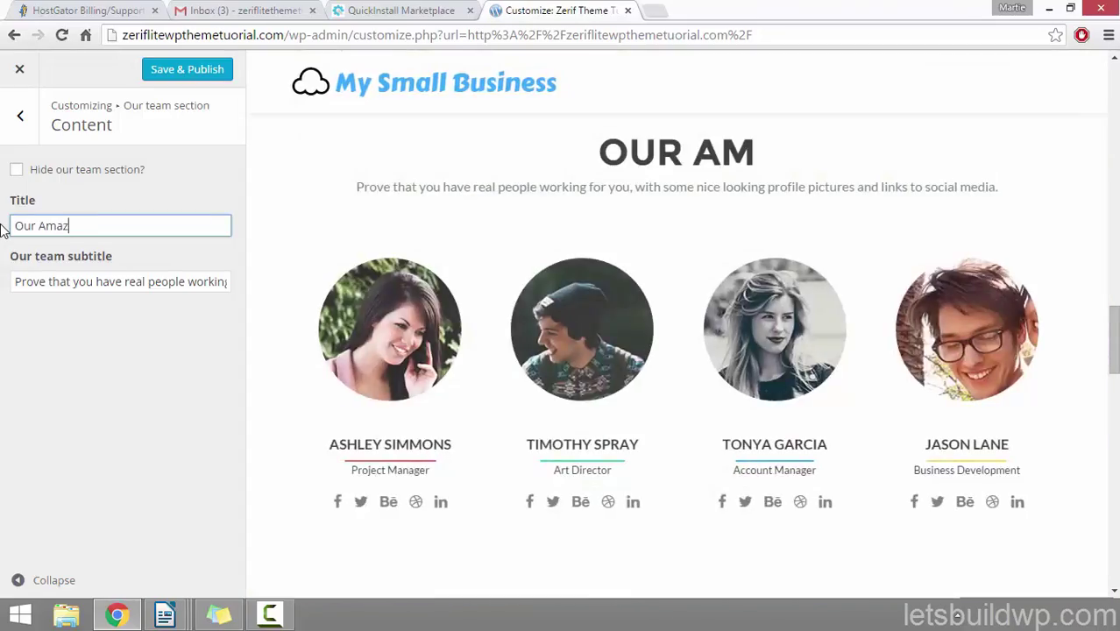
pyautogui.write('eam!')
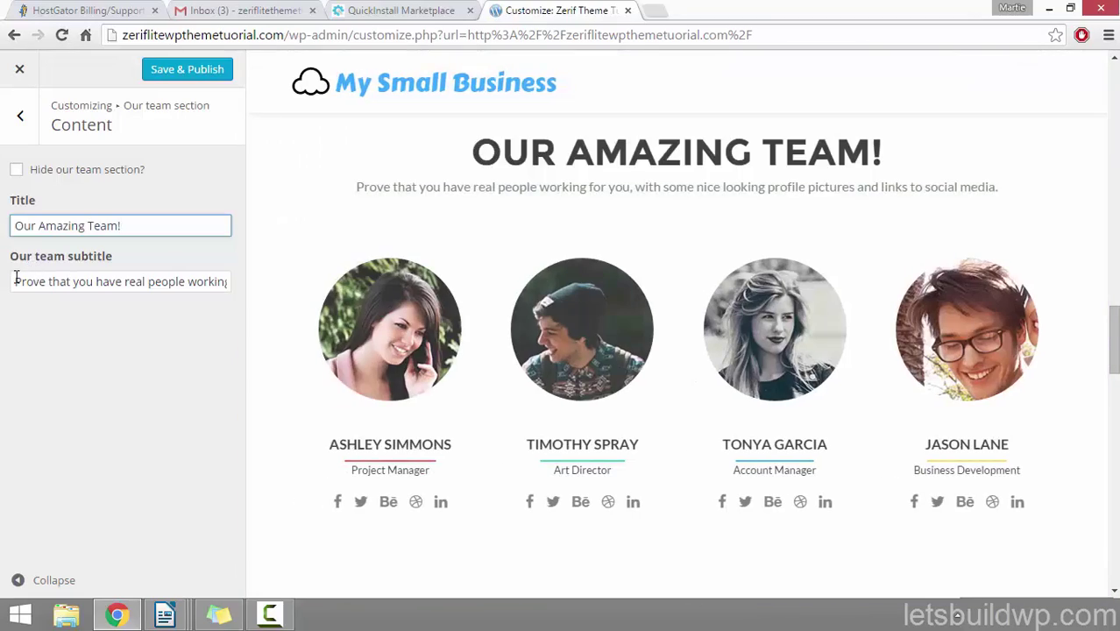
# Step: Replace the subtitle with 'Here is everyone that works here at my company.'
pyautogui.moveTo(16, 280); pyautogui.dragTo(327, 289)
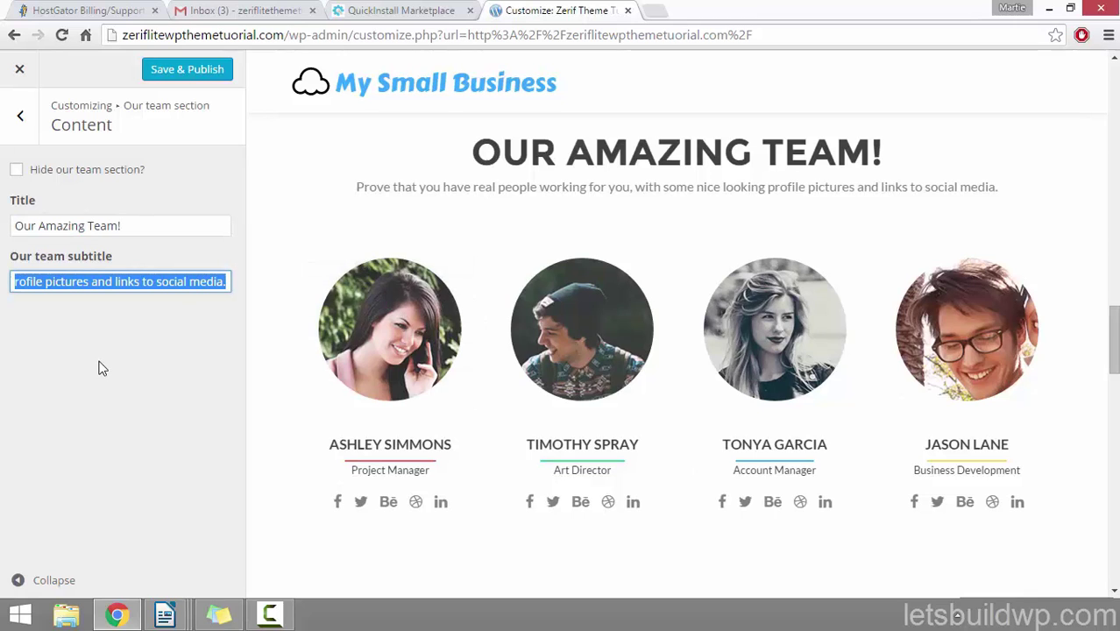
pyautogui.write('Here is')
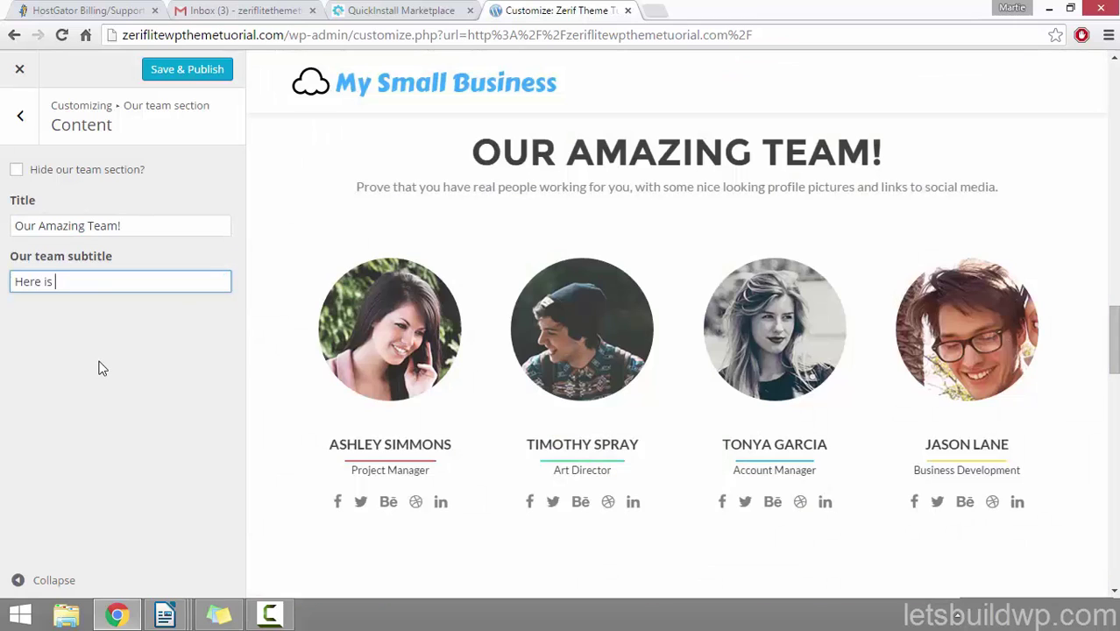
pyautogui.write('one t')
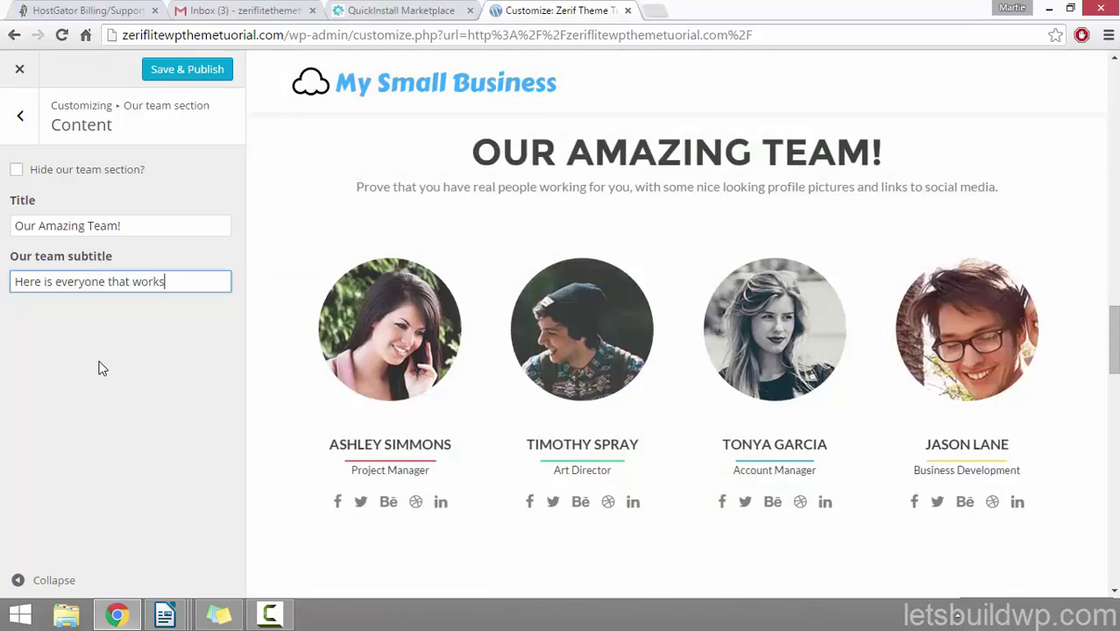
pyautogui.write('hat works here at my')
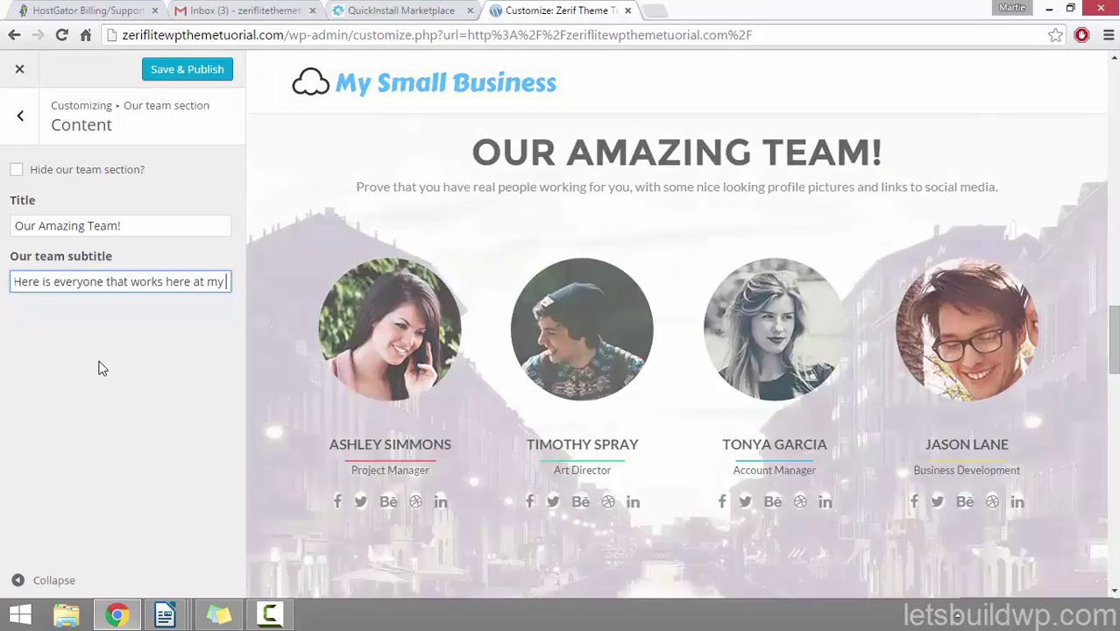
pyautogui.write(' company')
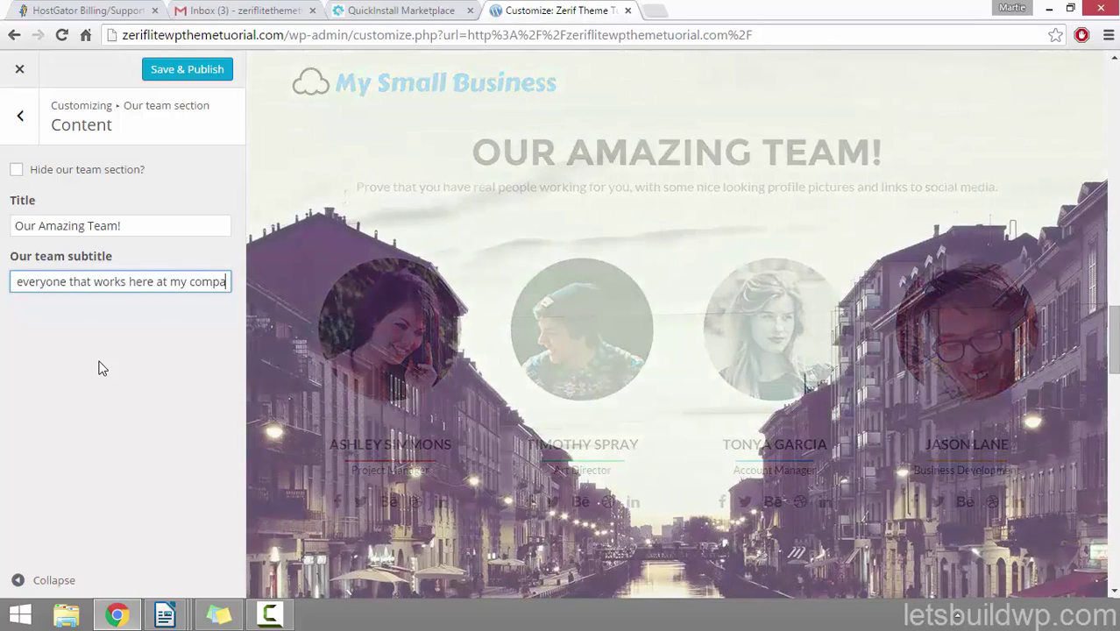
pyautogui.write('.')
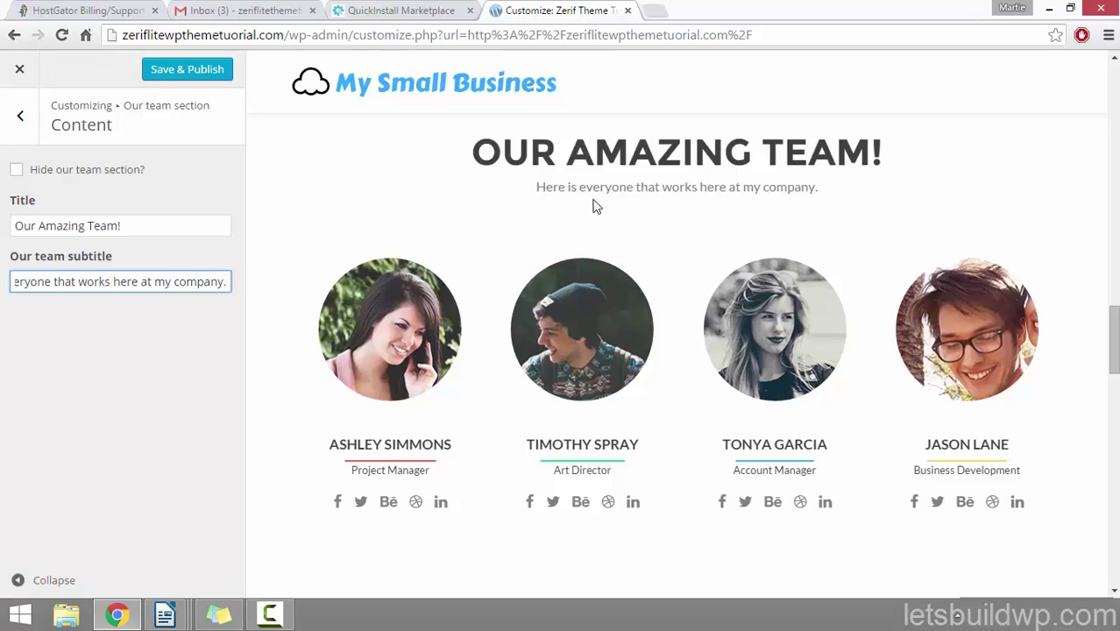
# Step: Open the team member widgets and expand the first member's details
pyautogui.click(21, 115)
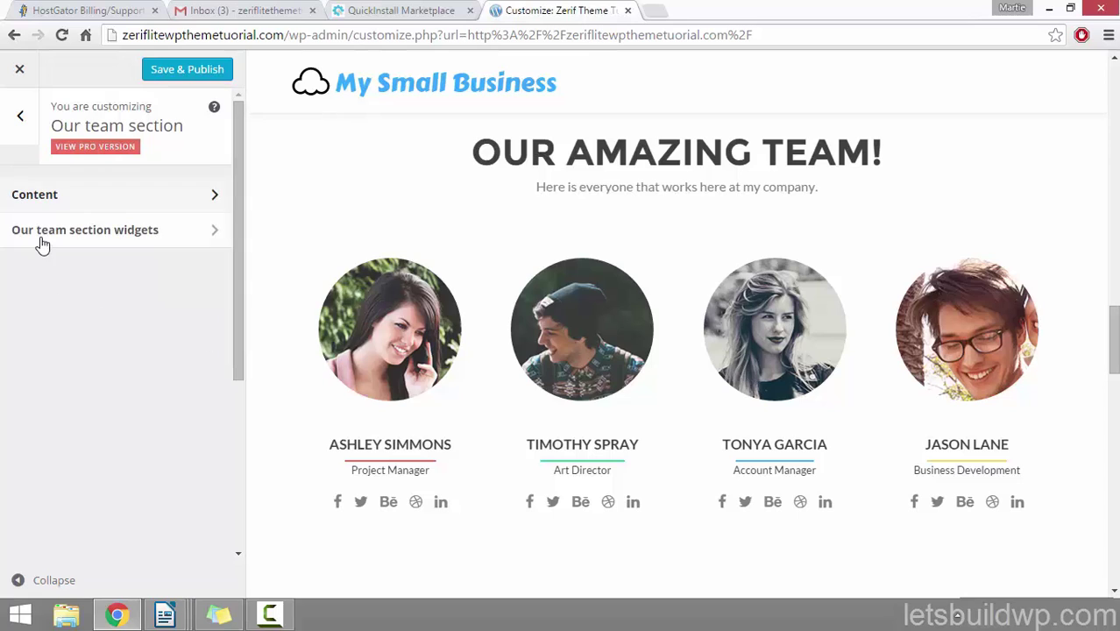
pyautogui.click(132, 232)
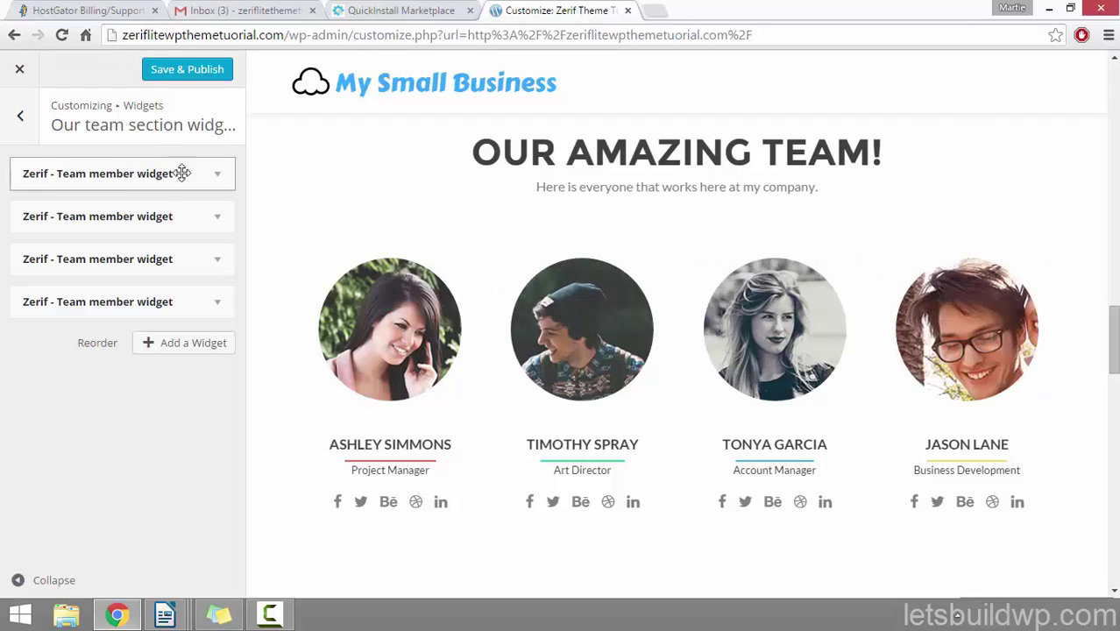
pyautogui.click(217, 174)
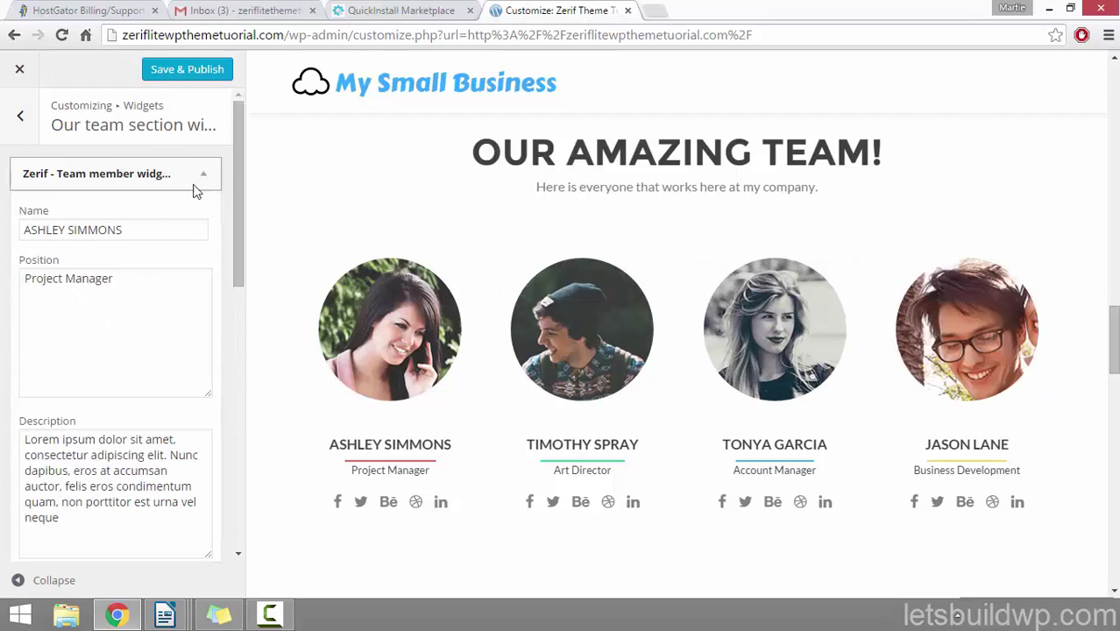
pyautogui.moveTo(162, 229); pyautogui.dragTo(5, 233)
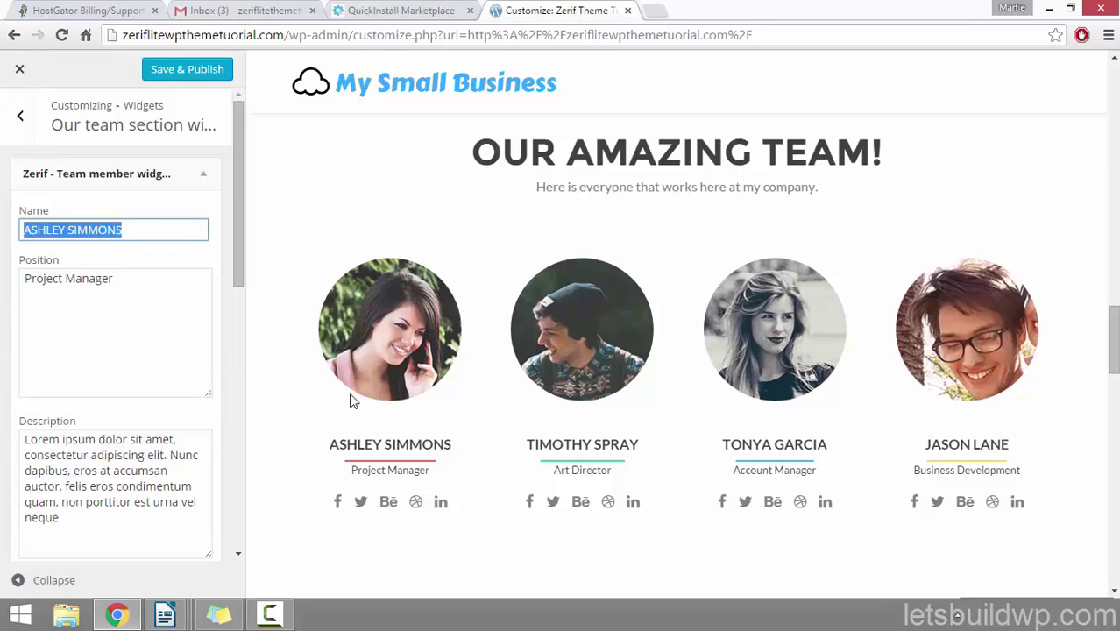
pyautogui.moveTo(456, 448); pyautogui.dragTo(316, 446)
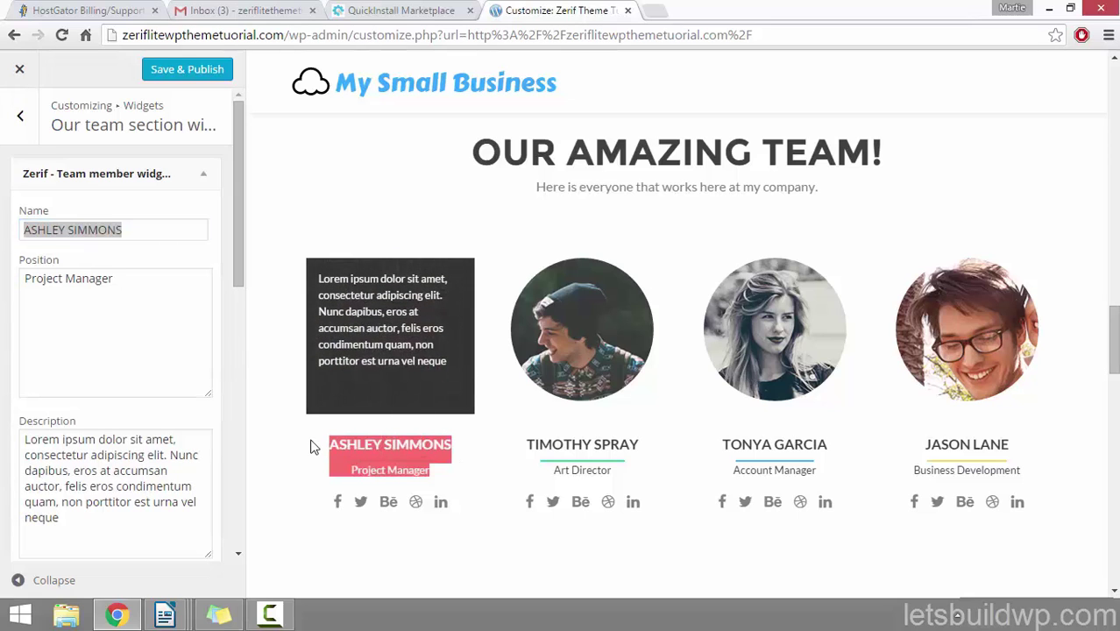
pyautogui.click(53, 333)
pyautogui.moveTo(119, 281); pyautogui.dragTo(3, 278)
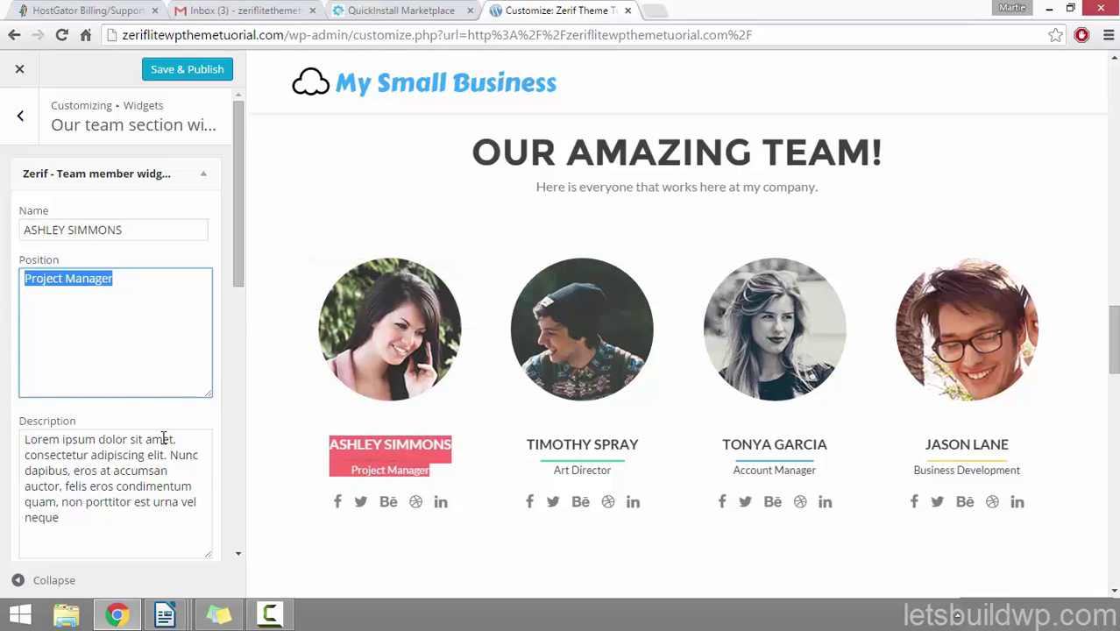
# Step: Tick 'Open links in new window?' for the first team member
pyautogui.scroll(-1, 158, 434)
pyautogui.moveTo(97, 438); pyautogui.dragTo(3, 349)
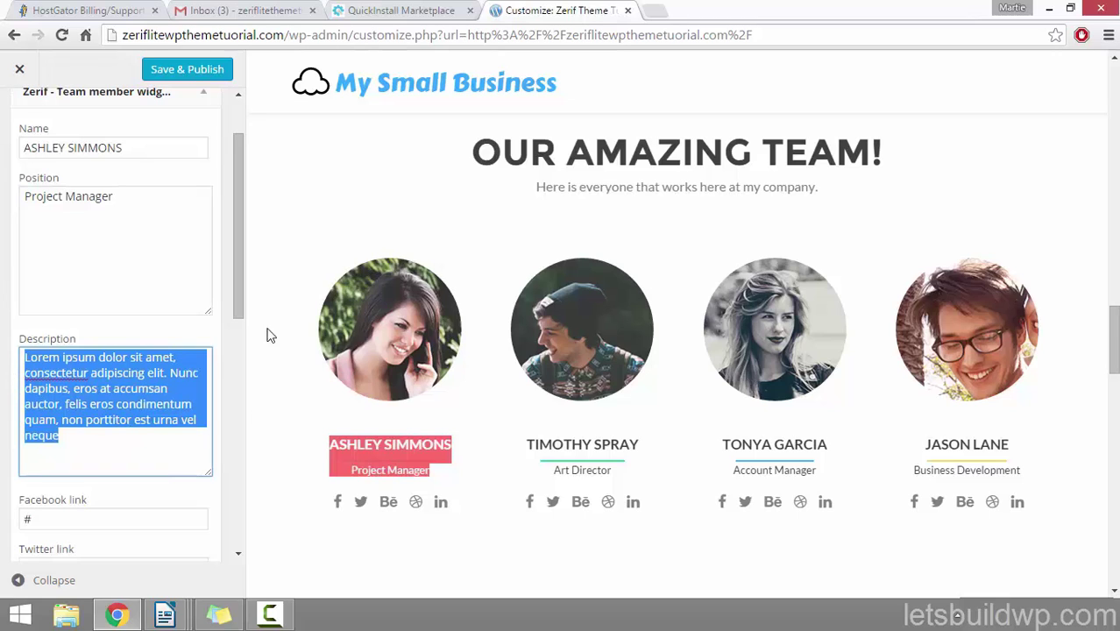
pyautogui.moveTo(385, 384)
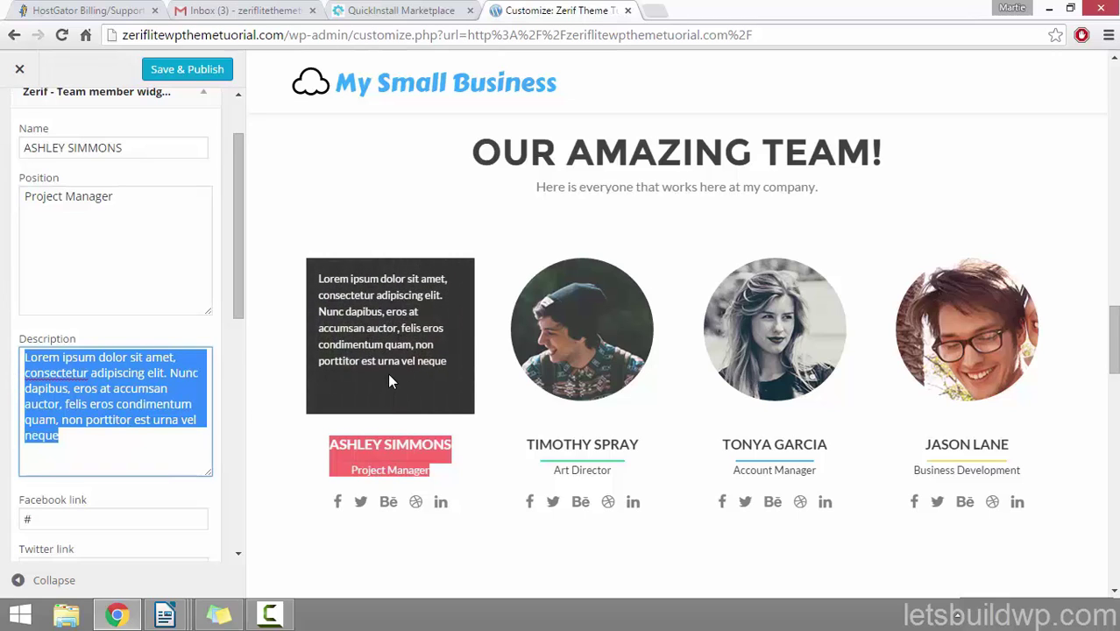
pyautogui.scroll(-3, 180, 313)
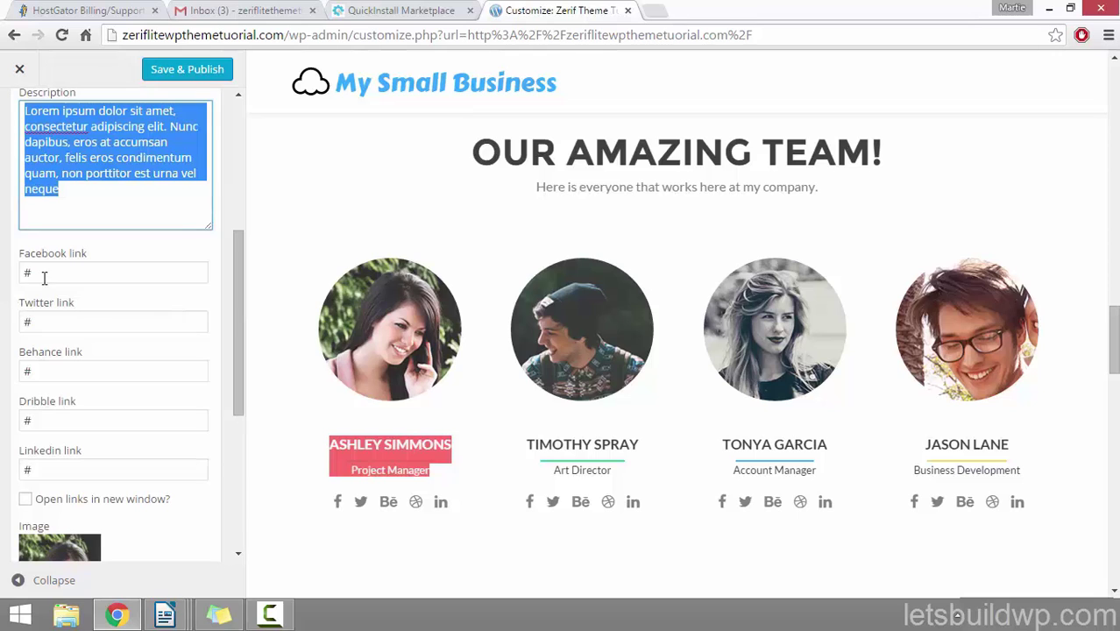
pyautogui.click(43, 278)
pyautogui.moveTo(348, 523)
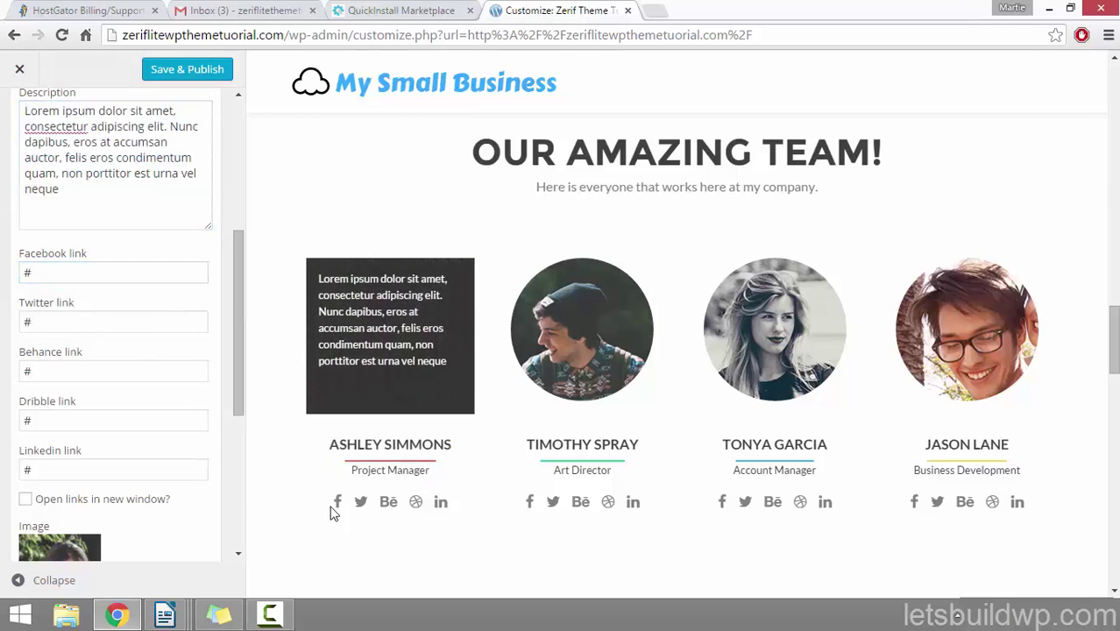
pyautogui.scroll(-2, 236, 341)
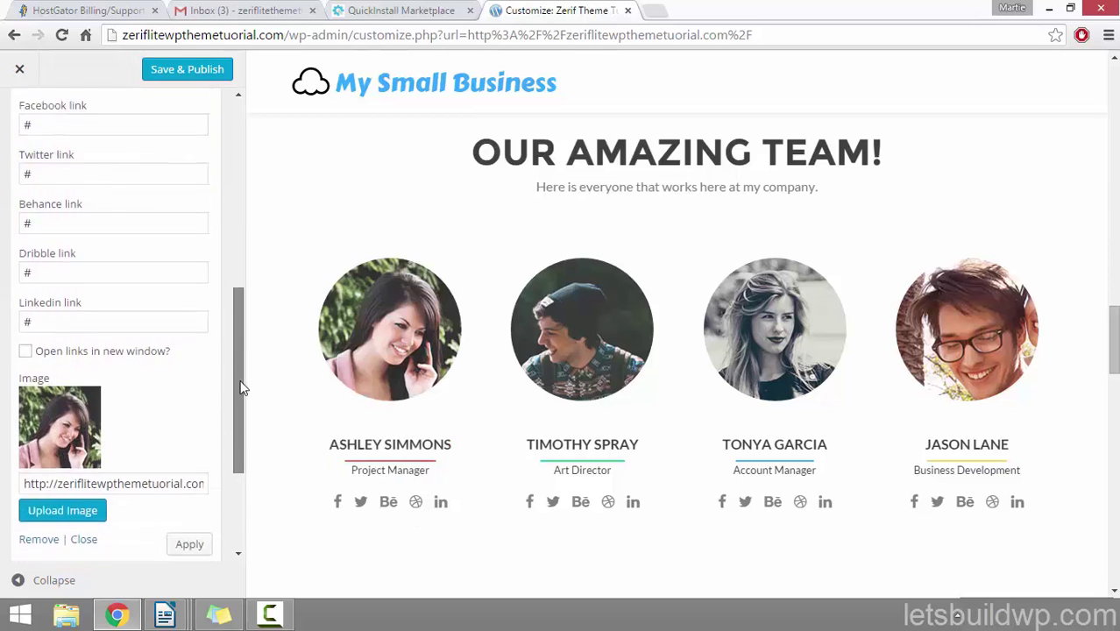
pyautogui.click(26, 317)
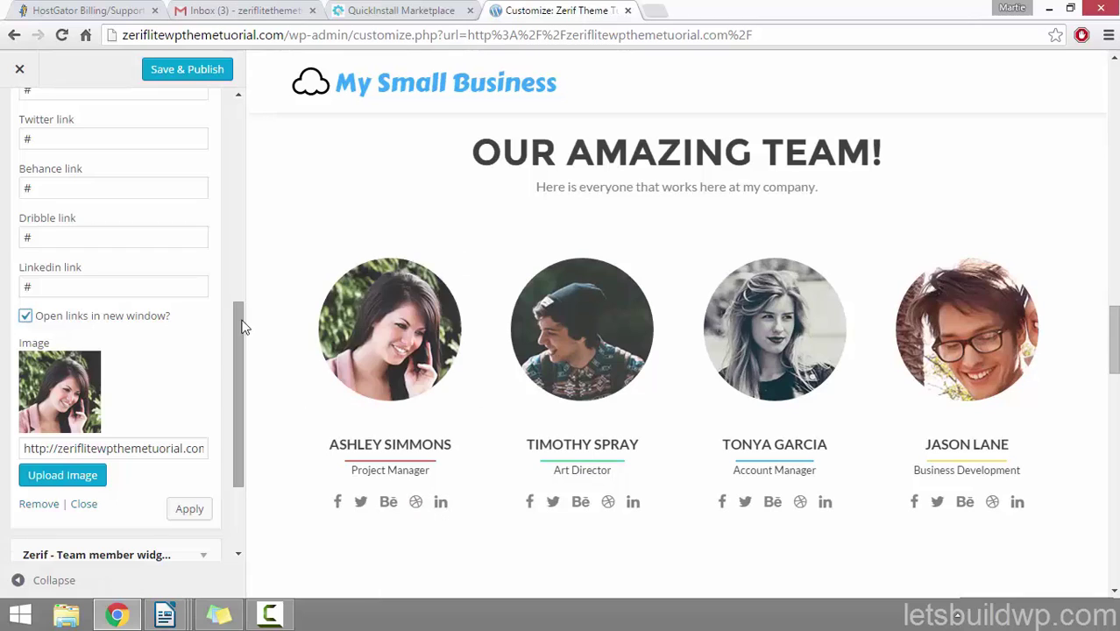
pyautogui.moveTo(242, 323); pyautogui.dragTo(232, 338)
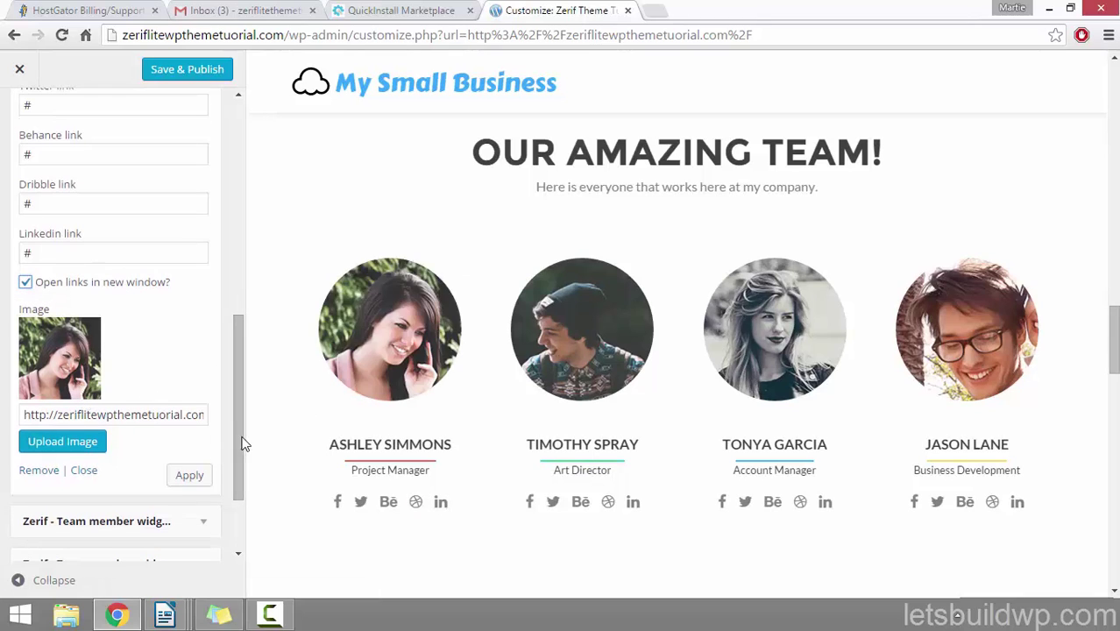
pyautogui.moveTo(238, 432); pyautogui.dragTo(249, 224)
# Step: Enter a new name for the first team member and change the position to Online Tutor
pyautogui.click(64, 208)
pyautogui.moveTo(64, 208); pyautogui.dragTo(22, 208)
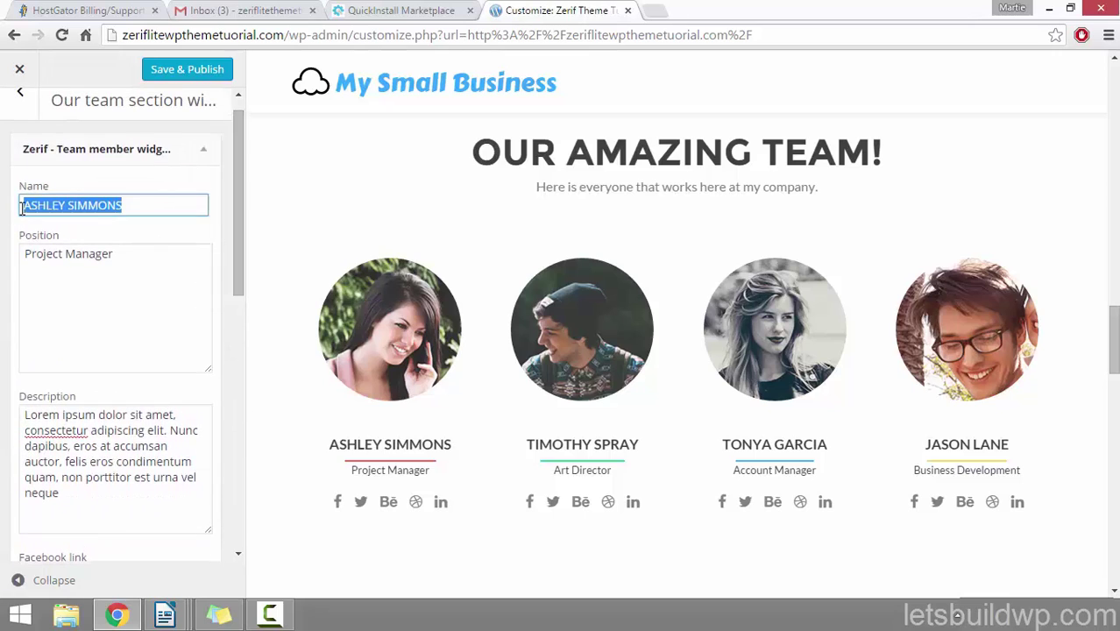
pyautogui.write('Martie Dr')
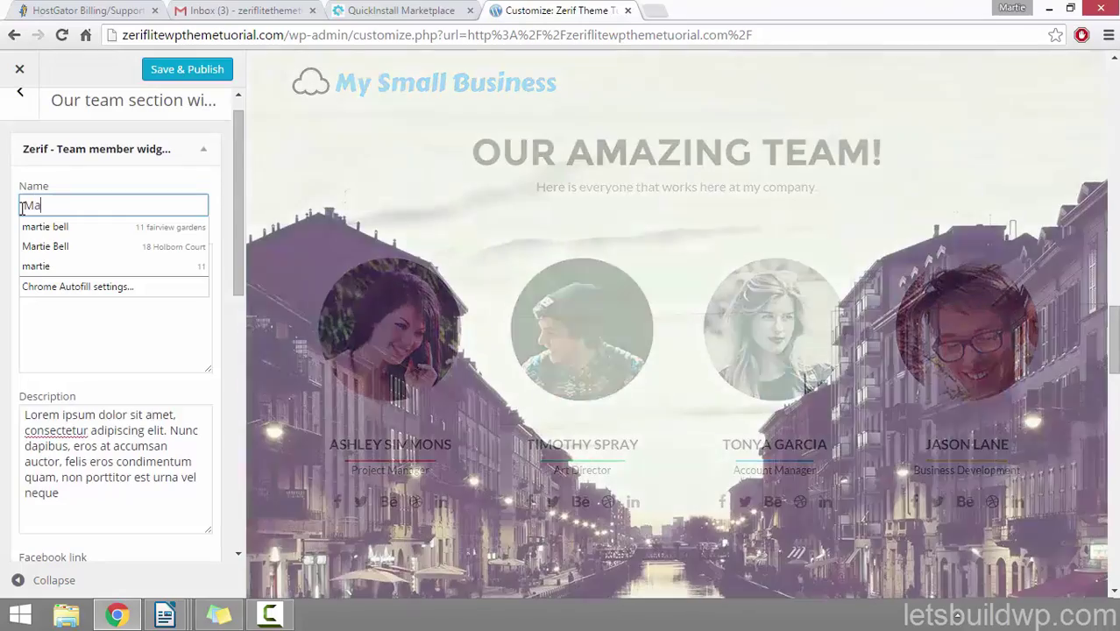
pyautogui.write('ead')
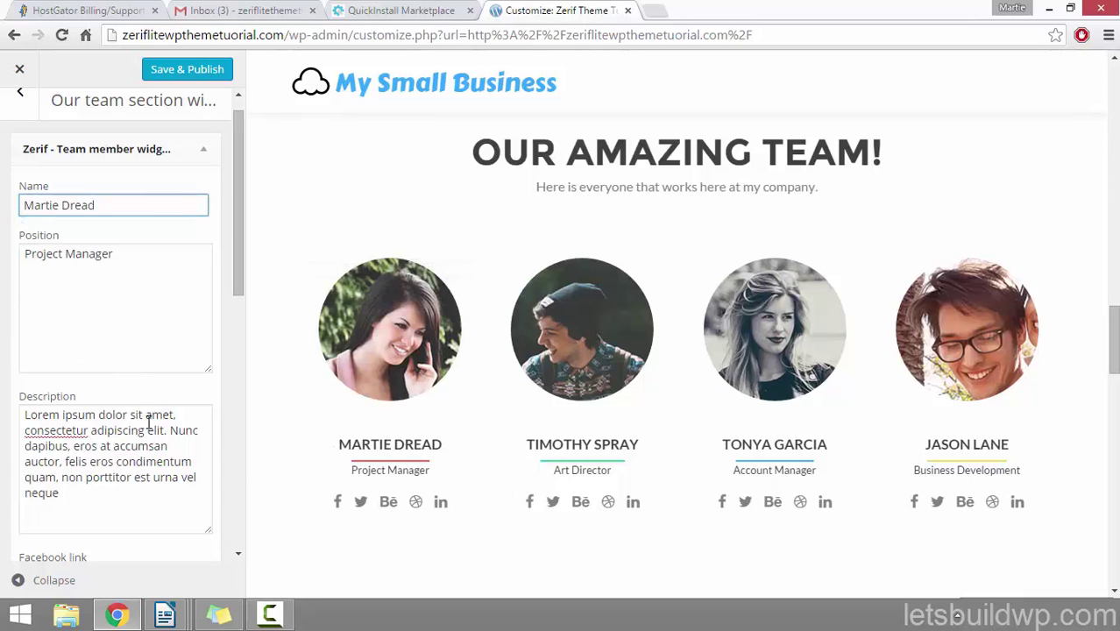
pyautogui.moveTo(158, 263); pyautogui.dragTo(4, 256)
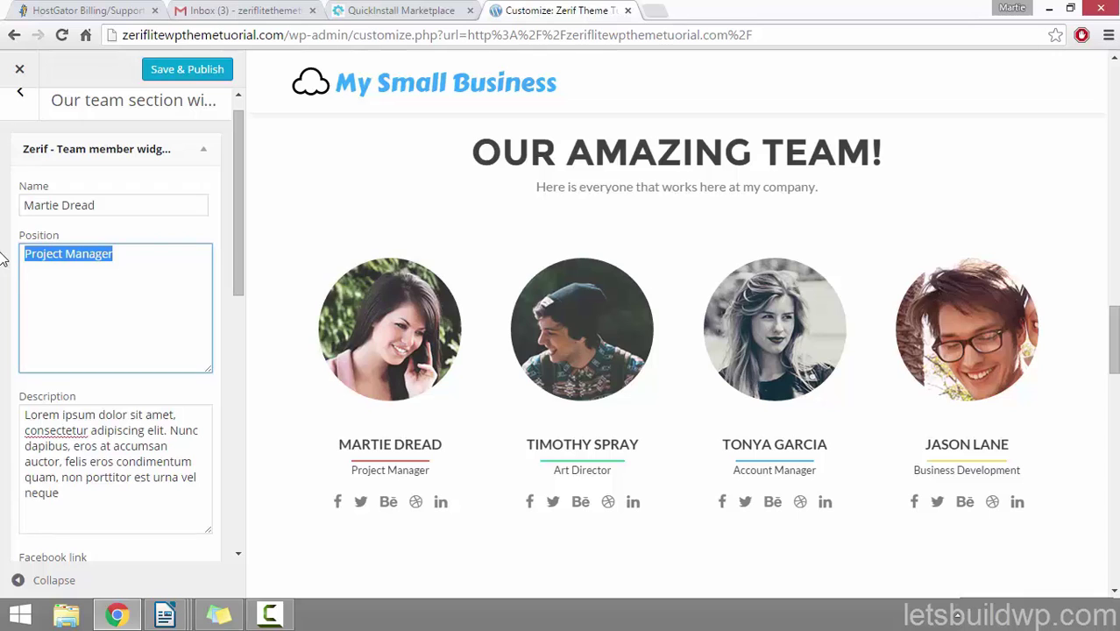
pyautogui.write('Online Tutor')
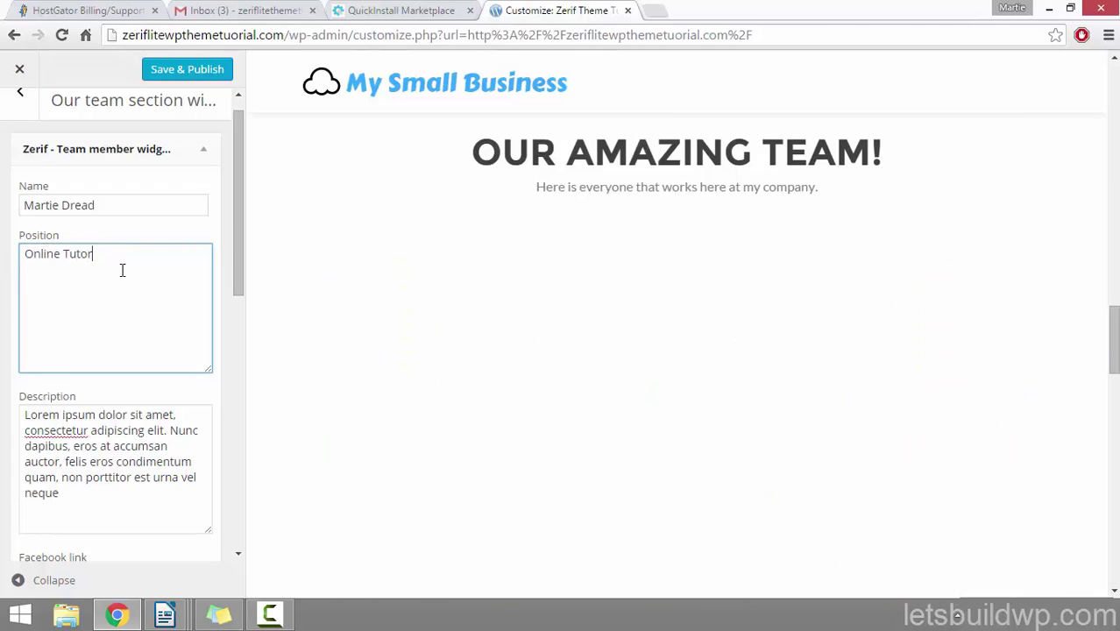
# Step: Review the member's Lorem ipsum description, leaving it unchanged
pyautogui.scroll(-3, 120, 267)
pyautogui.click(83, 328)
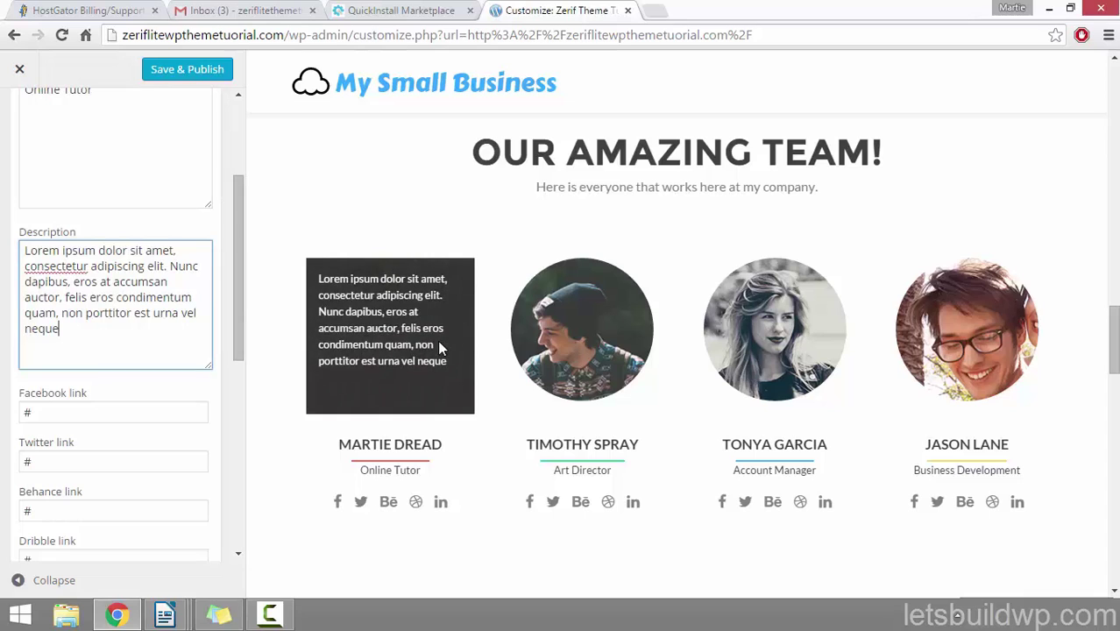
pyautogui.moveTo(76, 336); pyautogui.dragTo(18, 236)
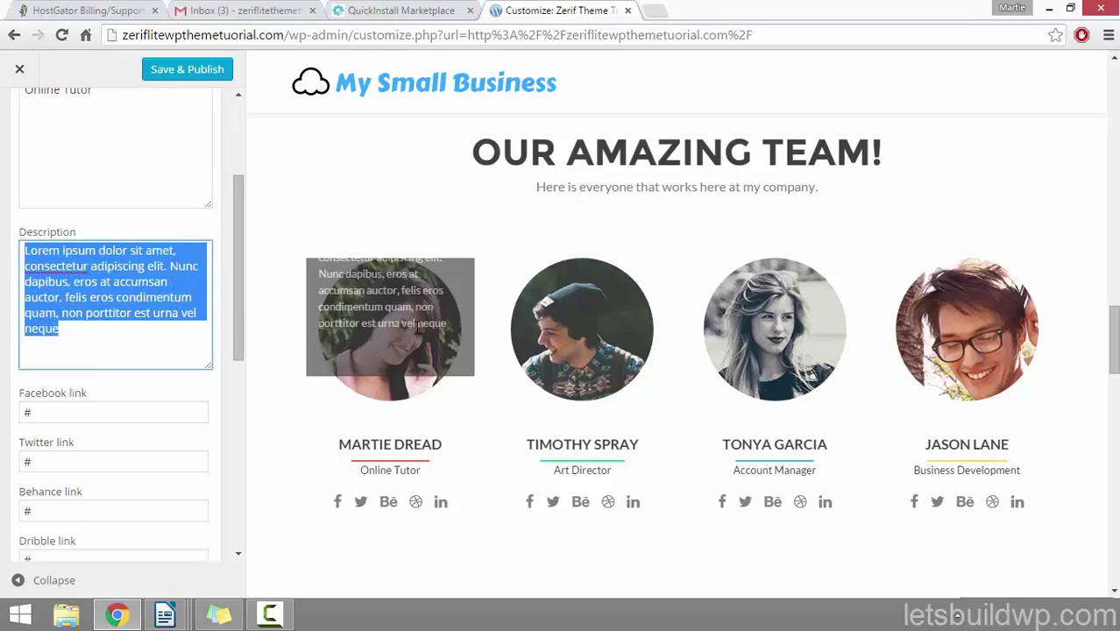
pyautogui.click(160, 318)
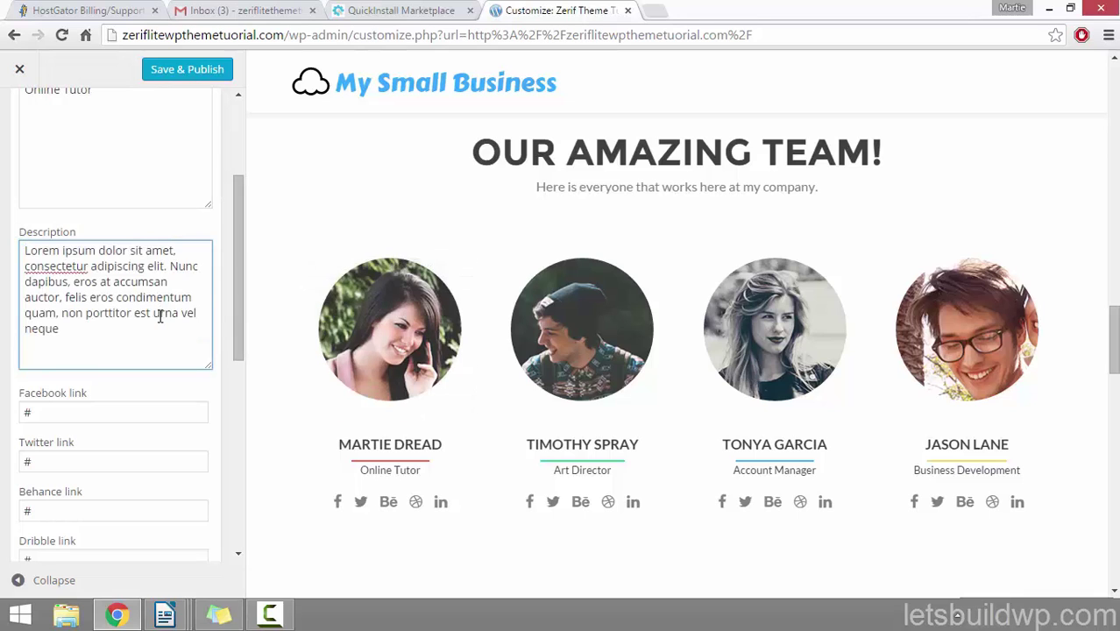
pyautogui.scroll(-2, 166, 298)
pyautogui.scroll(-1, 178, 287)
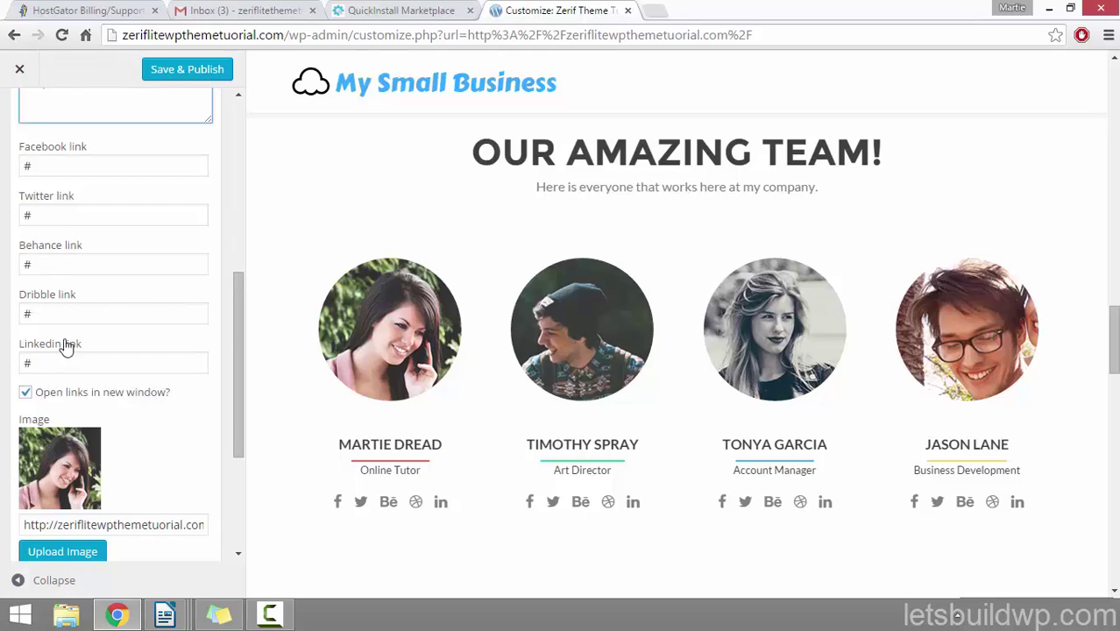
# Step: Clear the '#' placeholders from the Dribbble and Behance link fields
pyautogui.click(58, 311)
pyautogui.press('BackSpace')
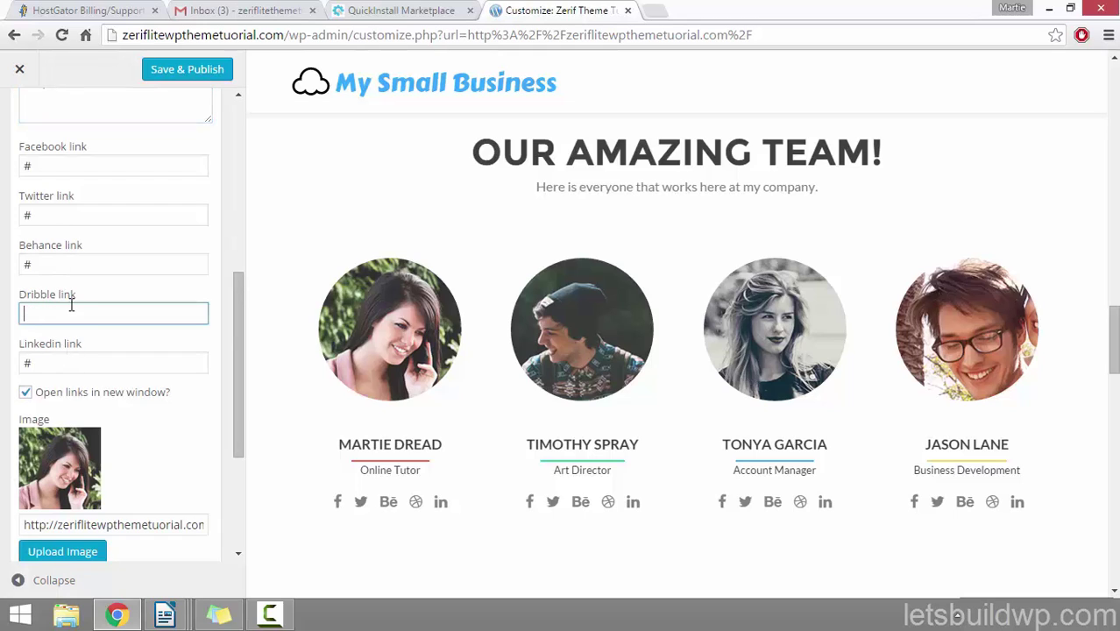
pyautogui.click(62, 261)
pyautogui.press('BackSpace')
pyautogui.write('#')
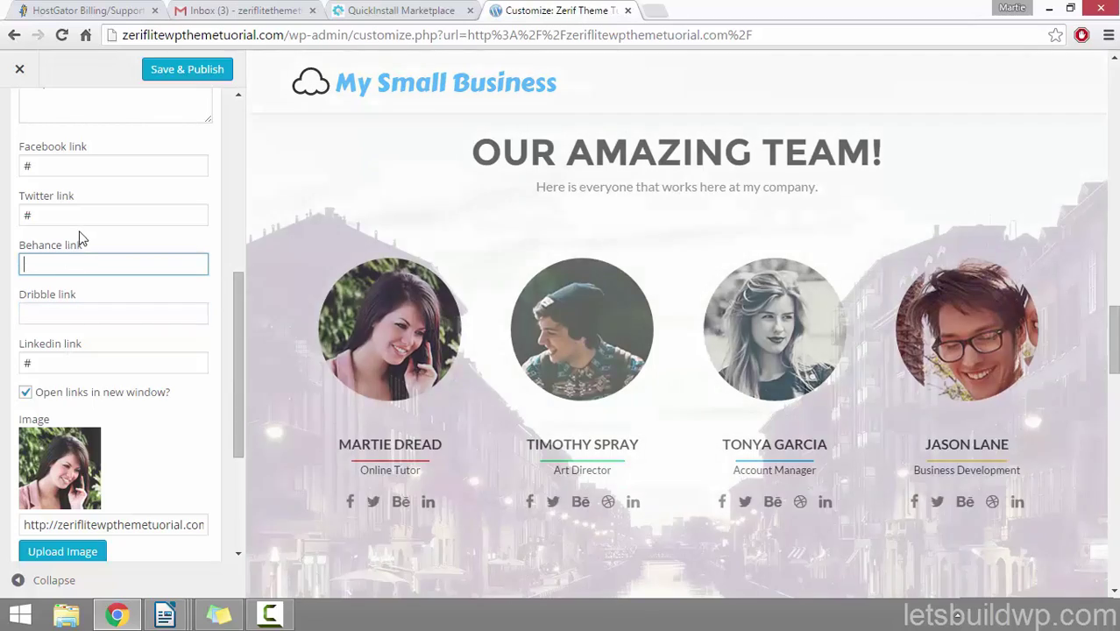
pyautogui.click(95, 214)
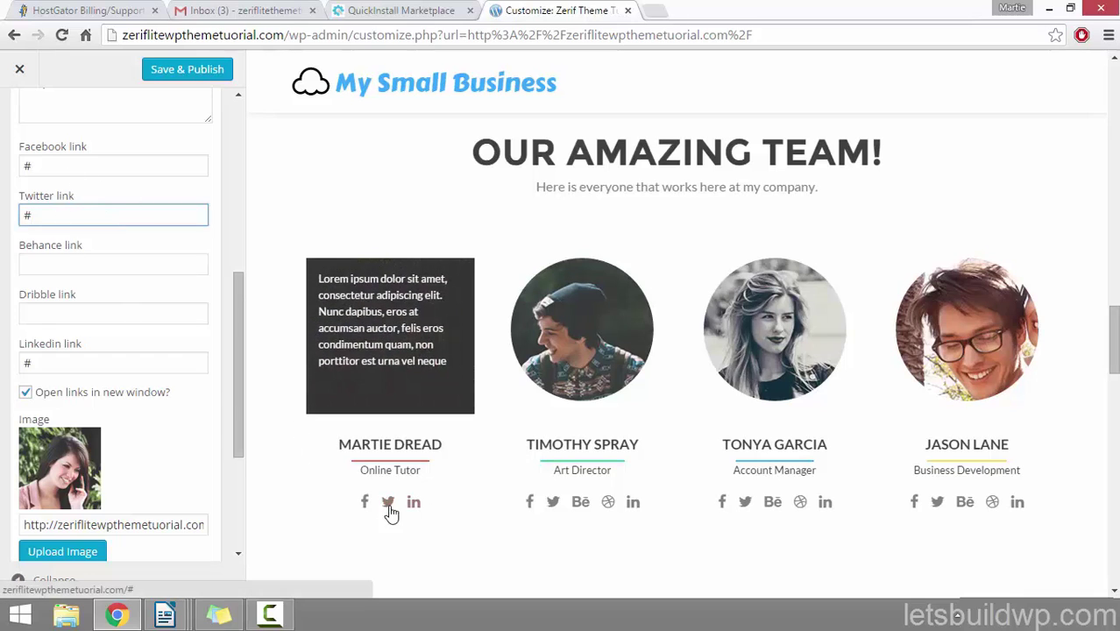
# Step: Check the Facebook, Twitter and LinkedIn link values, leaving them unchanged
pyautogui.scroll(1, 240, 412)
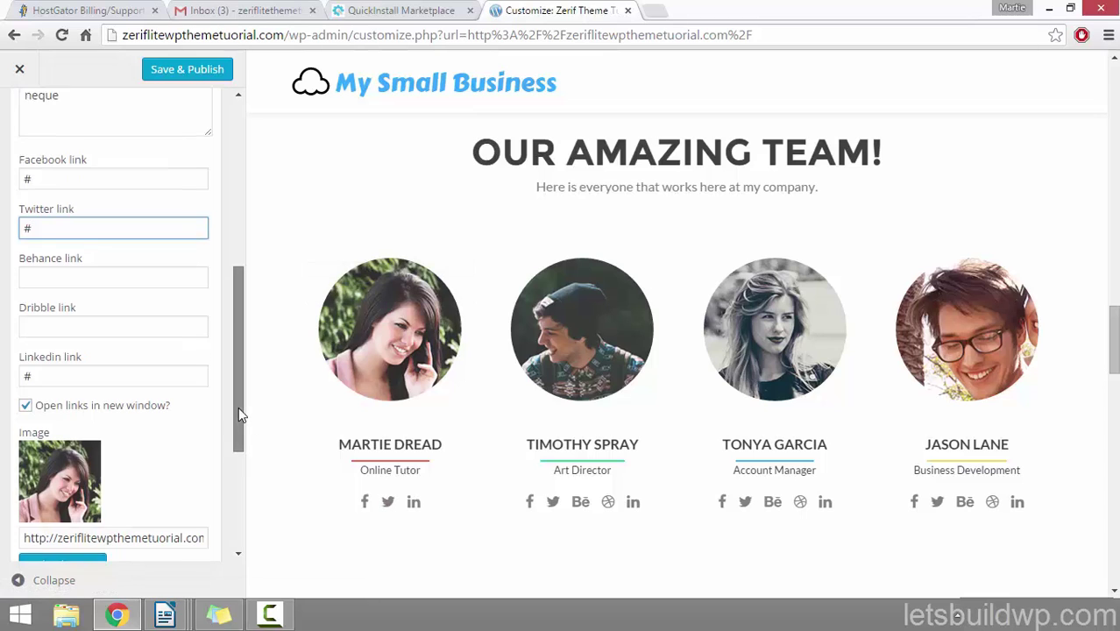
pyautogui.click(78, 201)
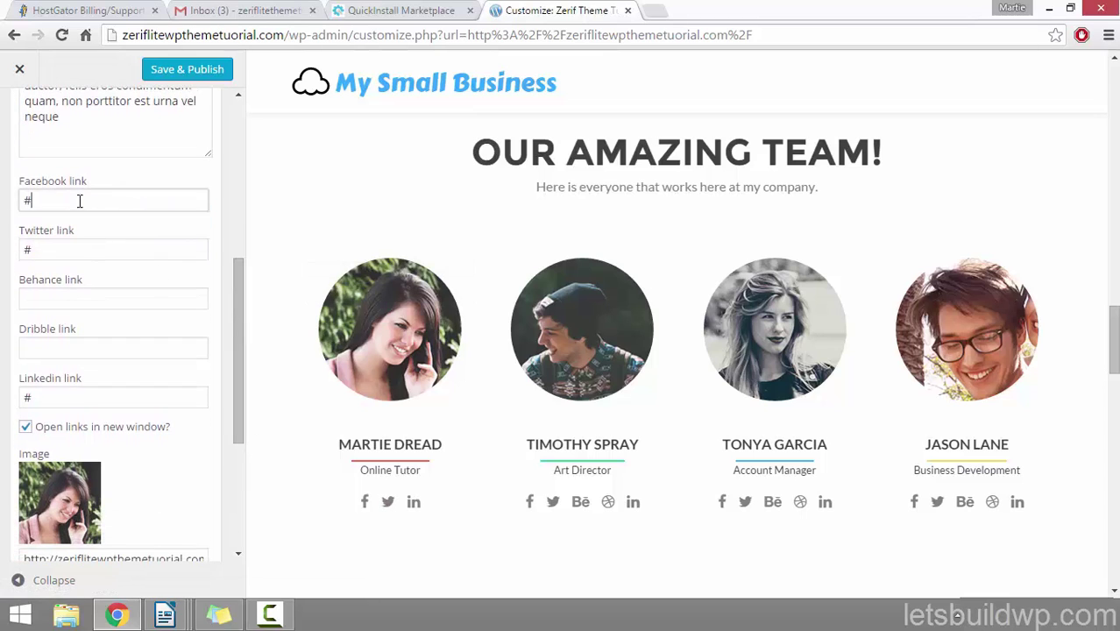
pyautogui.click(92, 251)
pyautogui.click(105, 388)
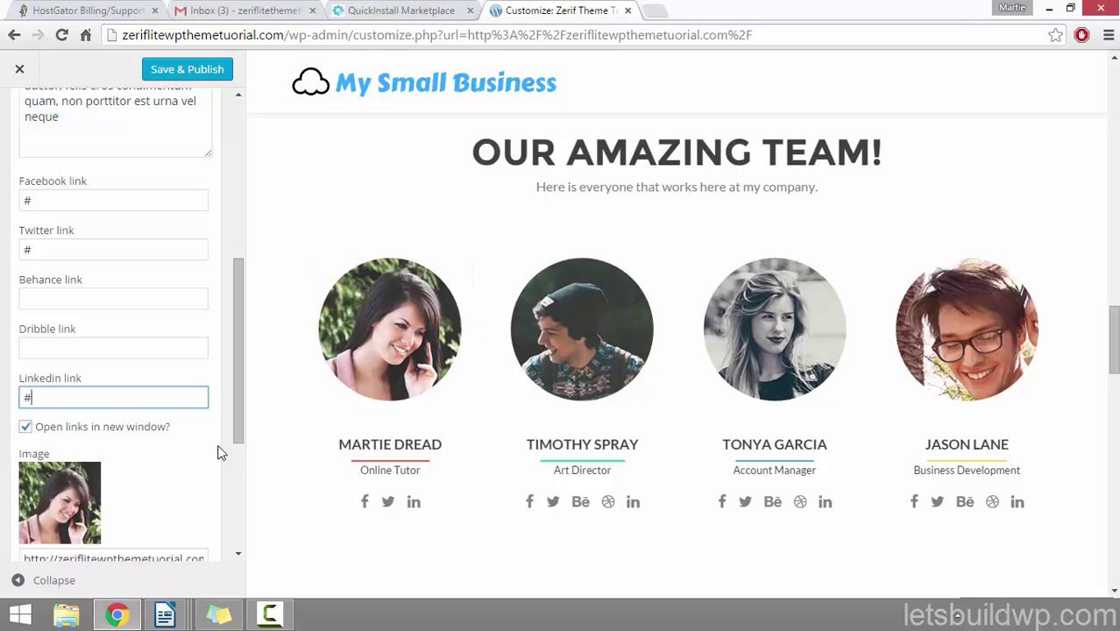
pyautogui.moveTo(240, 295); pyautogui.dragTo(238, 355)
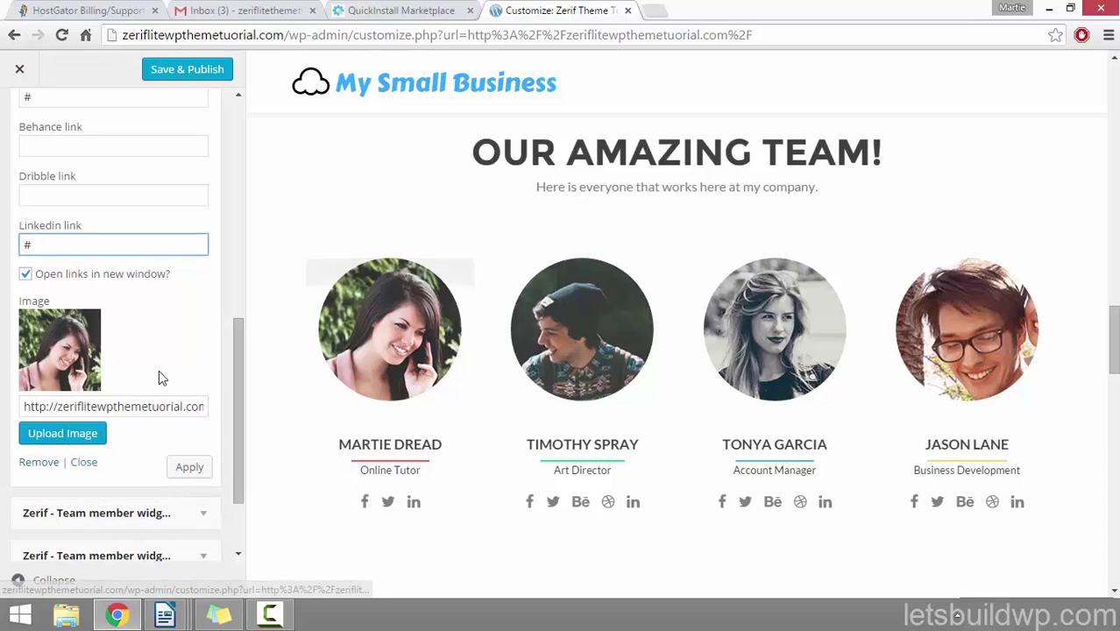
# Step: Upload the About Me Page image from the computer in the media picker
pyautogui.click(79, 435)
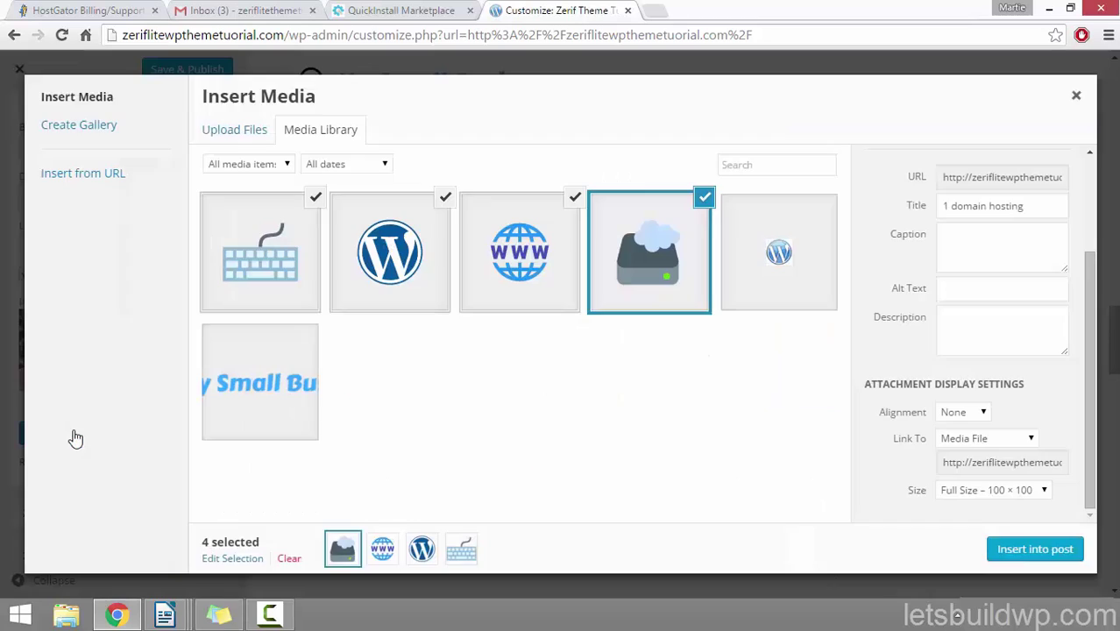
pyautogui.click(236, 136)
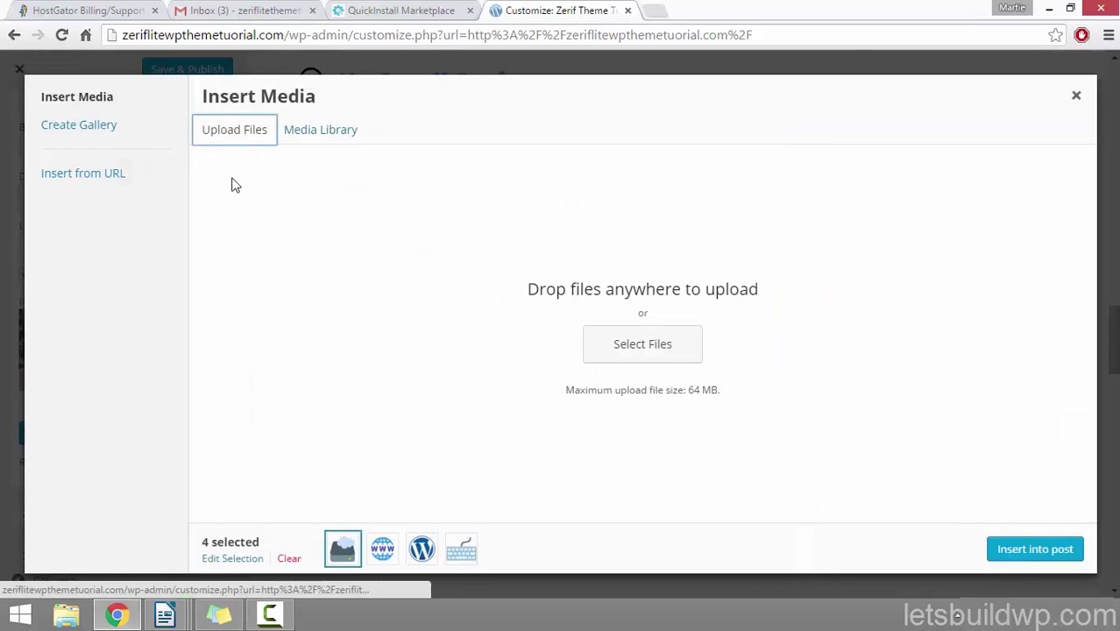
pyautogui.click(642, 343)
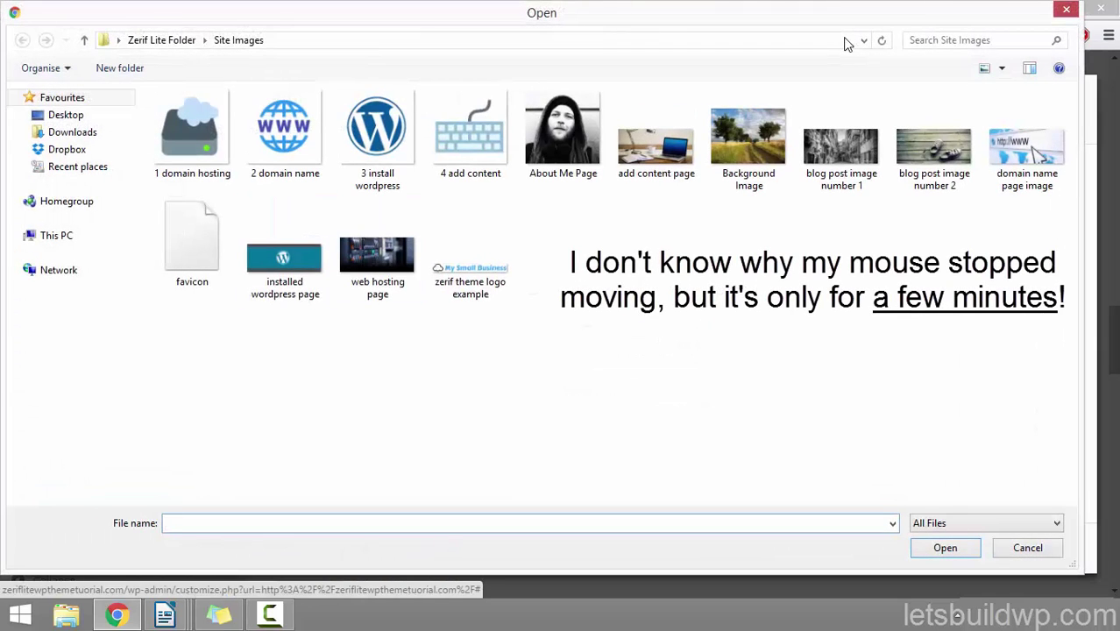
pyautogui.click(562, 136)
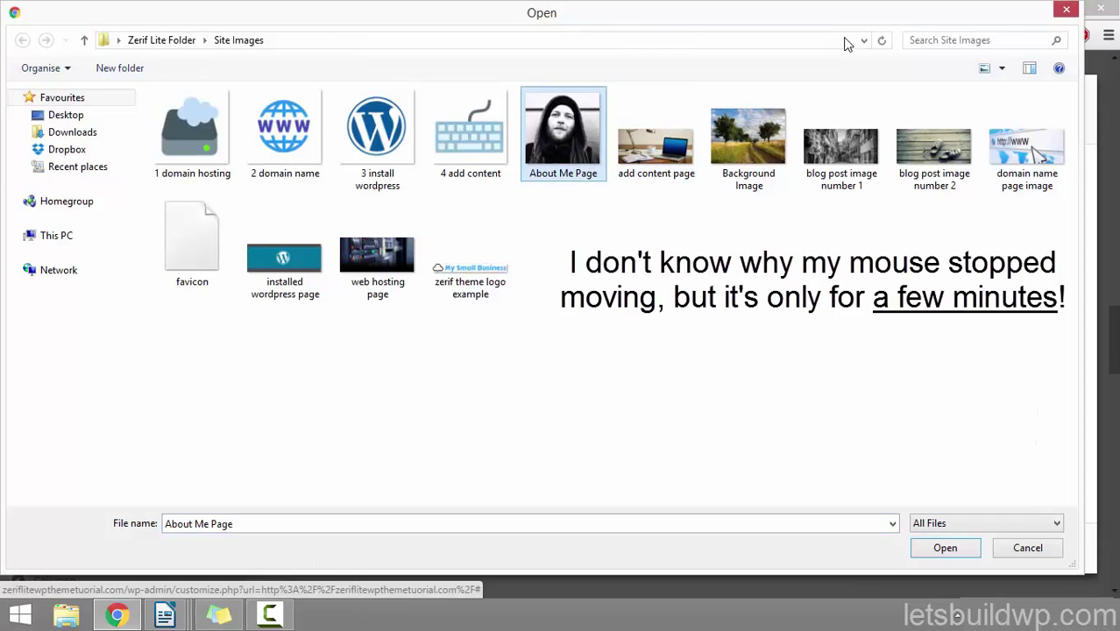
pyautogui.click(945, 548)
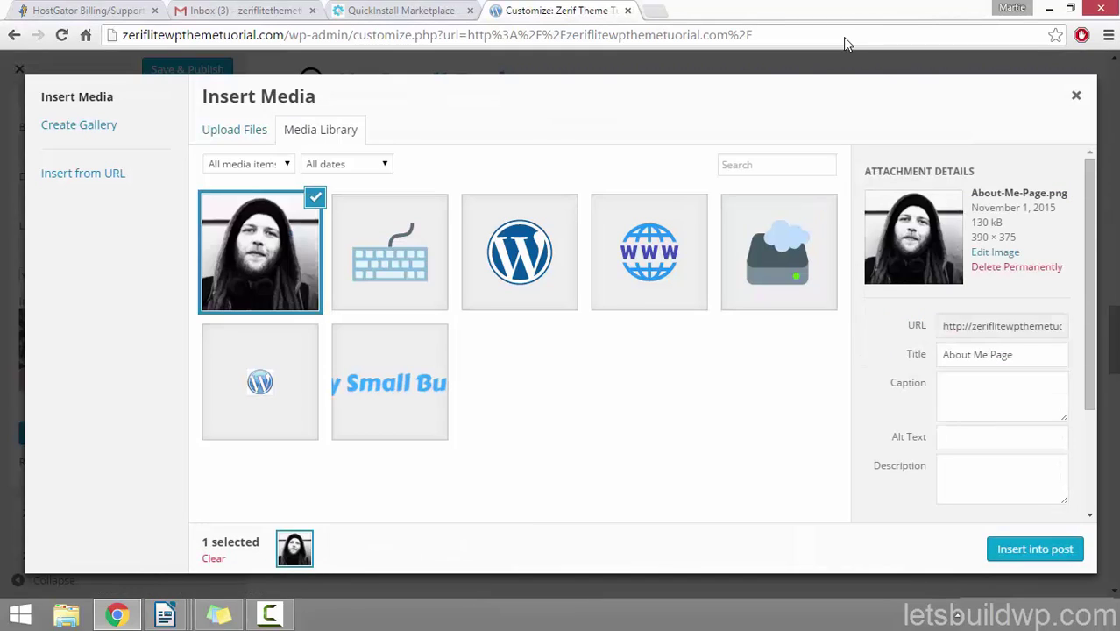
# Step: Insert the uploaded image as the member's photo, apply it, and collapse the member settings
pyautogui.moveTo(1014, 355); pyautogui.dragTo(940, 355)
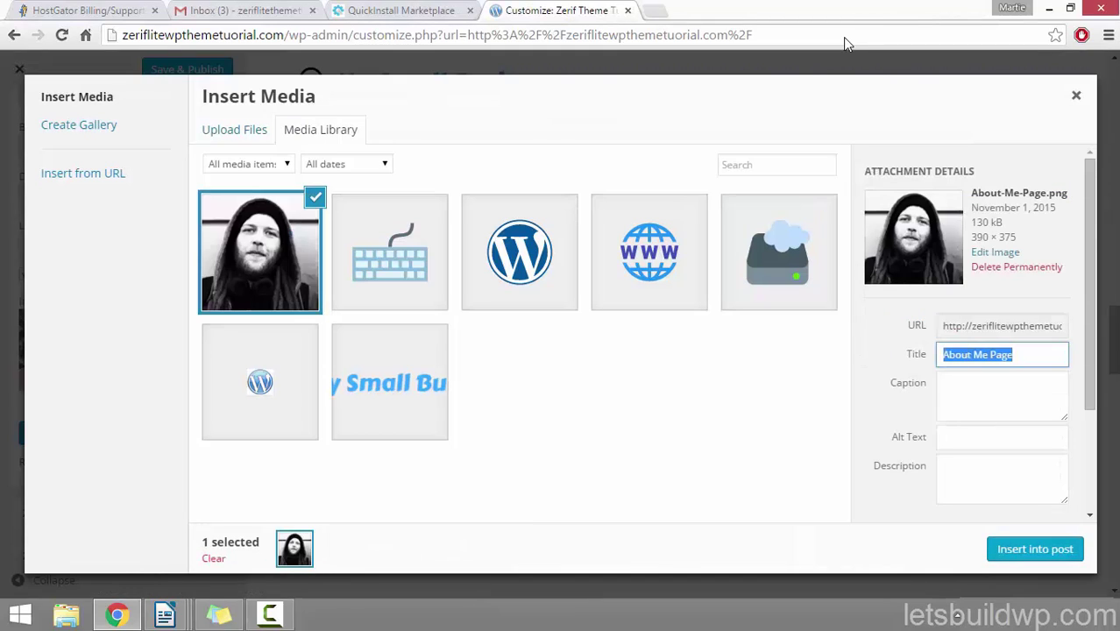
pyautogui.click(1002, 437)
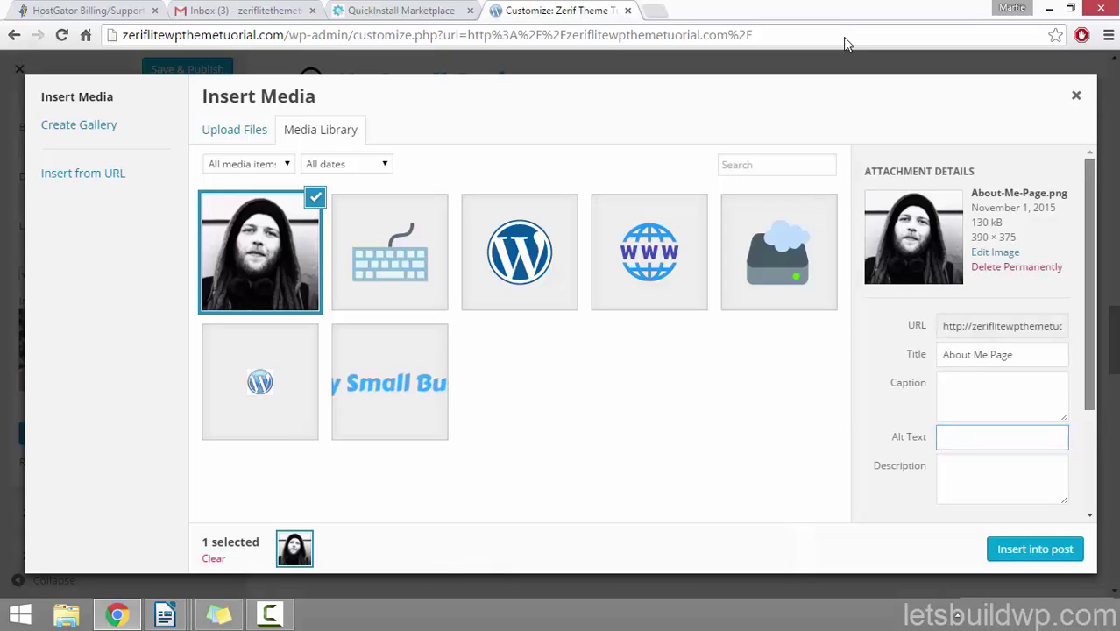
pyautogui.scroll(-3, 973, 333)
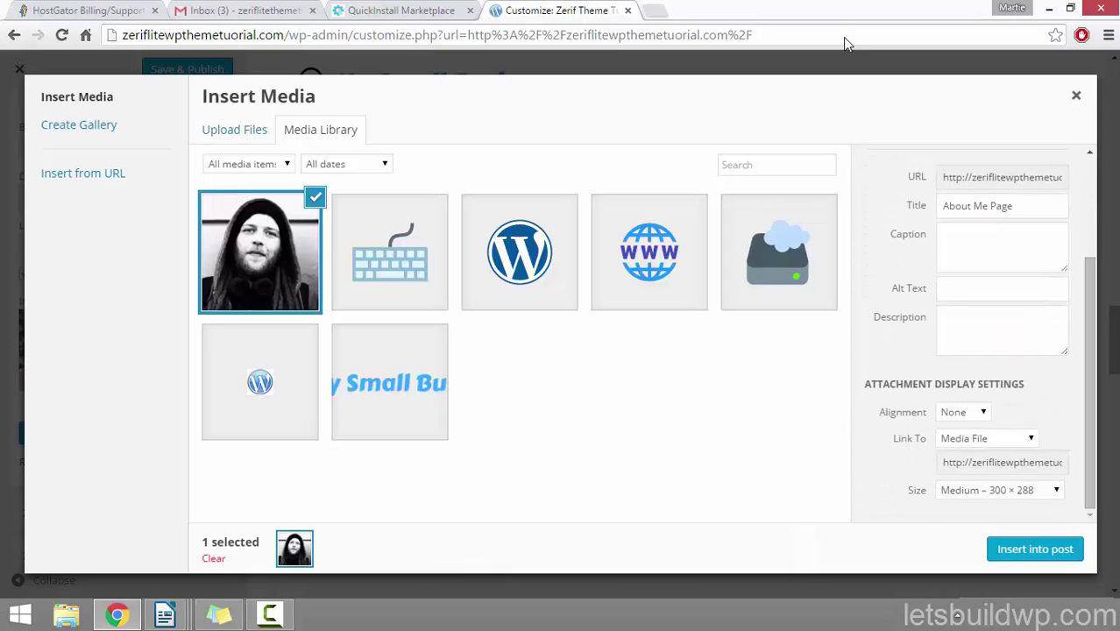
pyautogui.click(1035, 549)
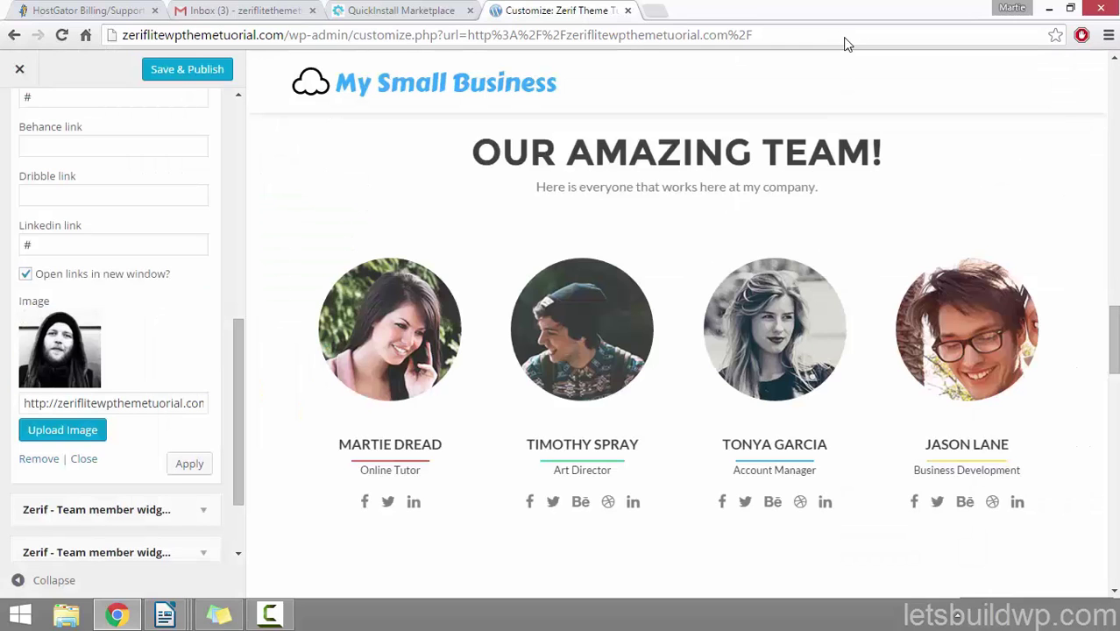
pyautogui.click(189, 463)
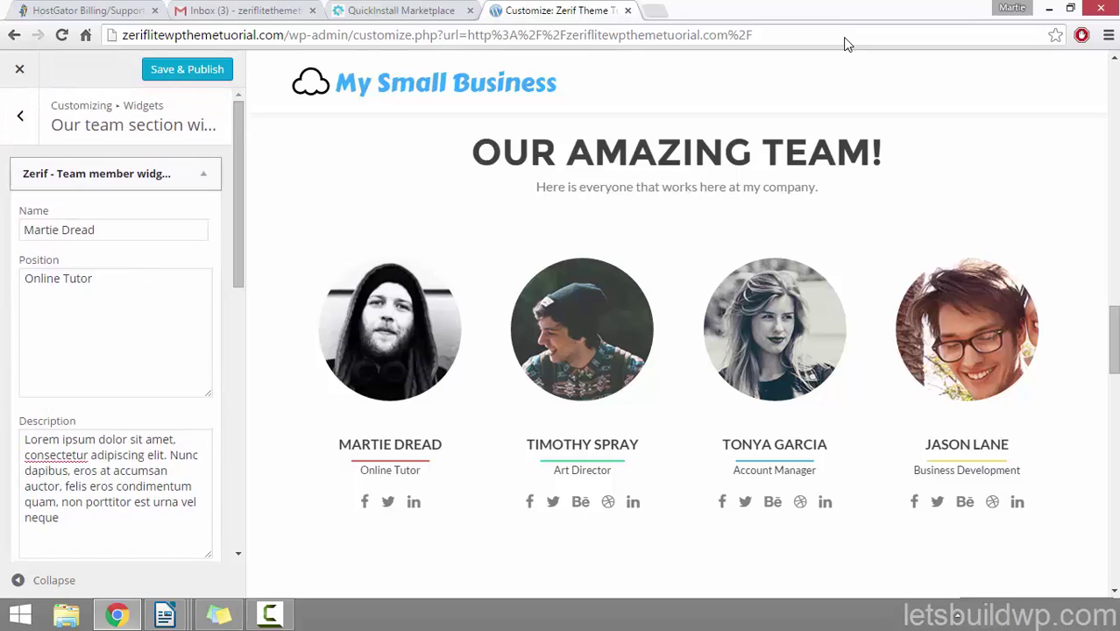
pyautogui.press('Return')
# Step: Delete the second team member widget, the Art Director, leaving three team members
pyautogui.press('Tab')
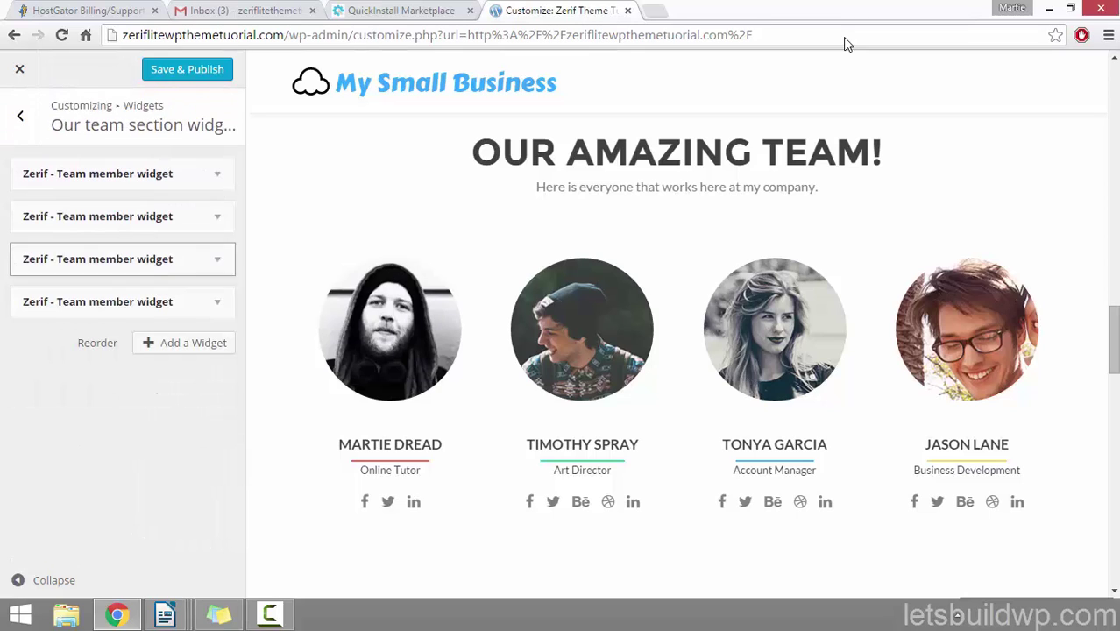
pyautogui.press('Return')
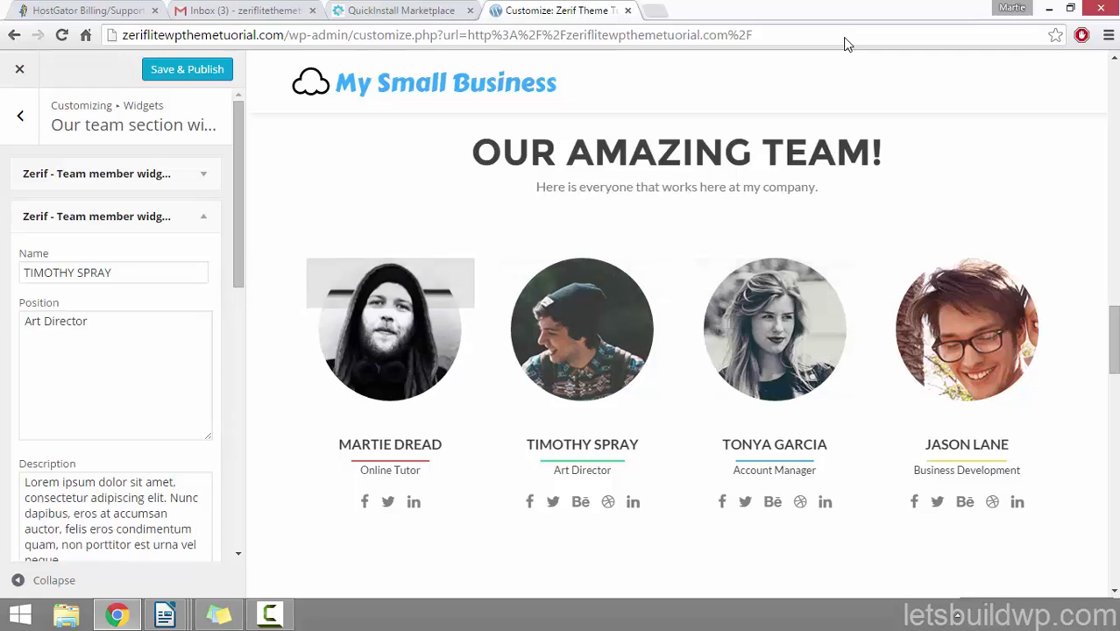
pyautogui.moveTo(238, 219); pyautogui.dragTo(239, 448)
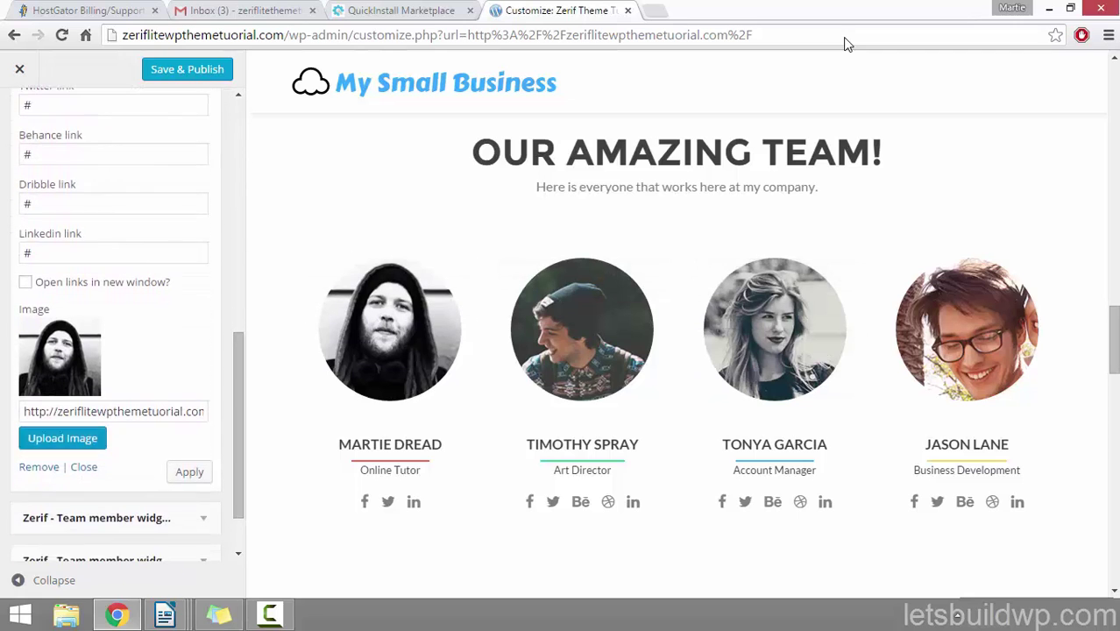
pyautogui.click(38, 471)
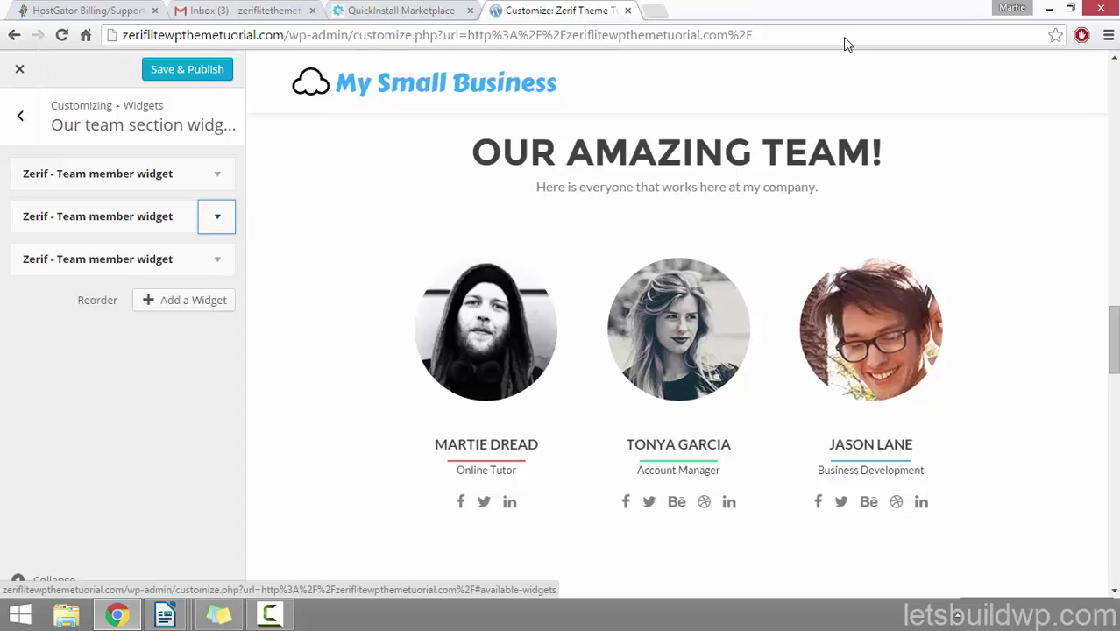
pyautogui.press('Tab')
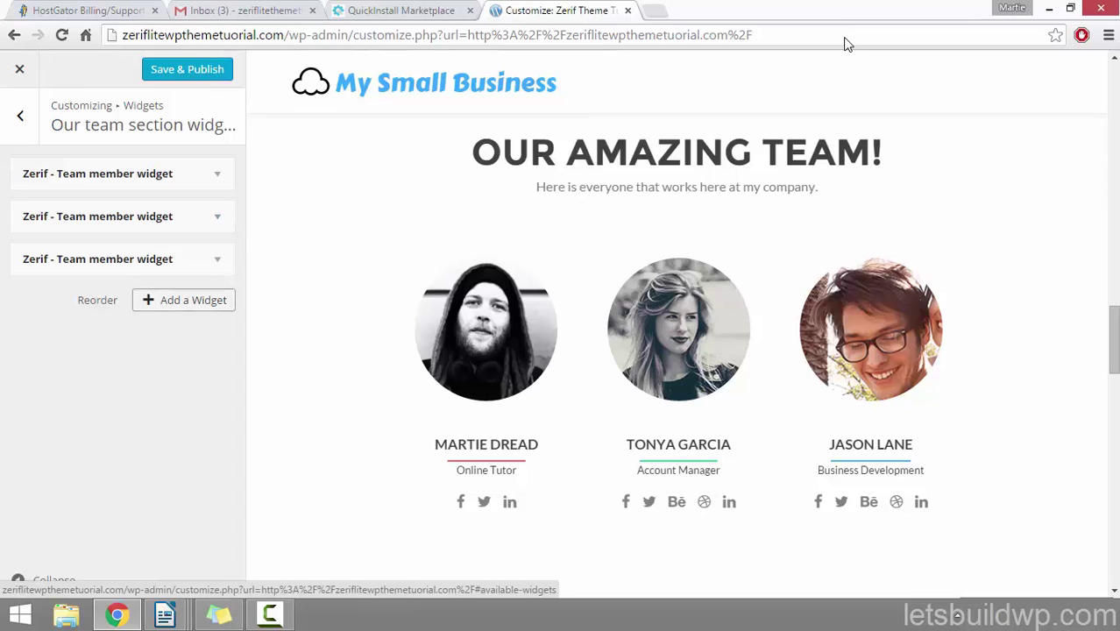
pyautogui.press('Return')
pyautogui.press('Down')
pyautogui.press('Down')
pyautogui.press('Down')
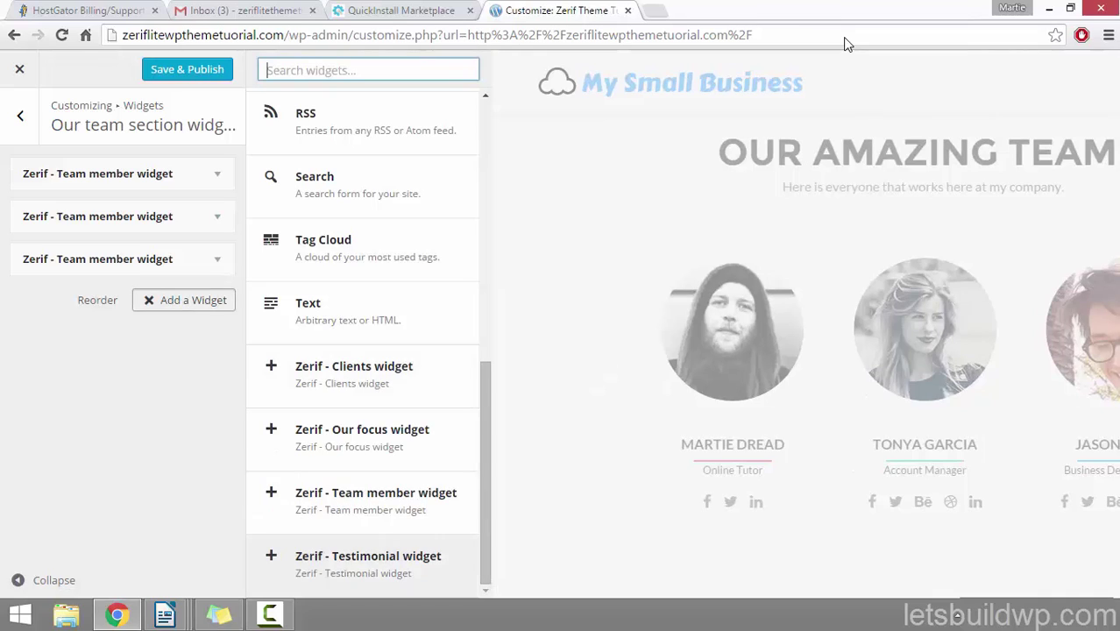
pyautogui.press('Up')
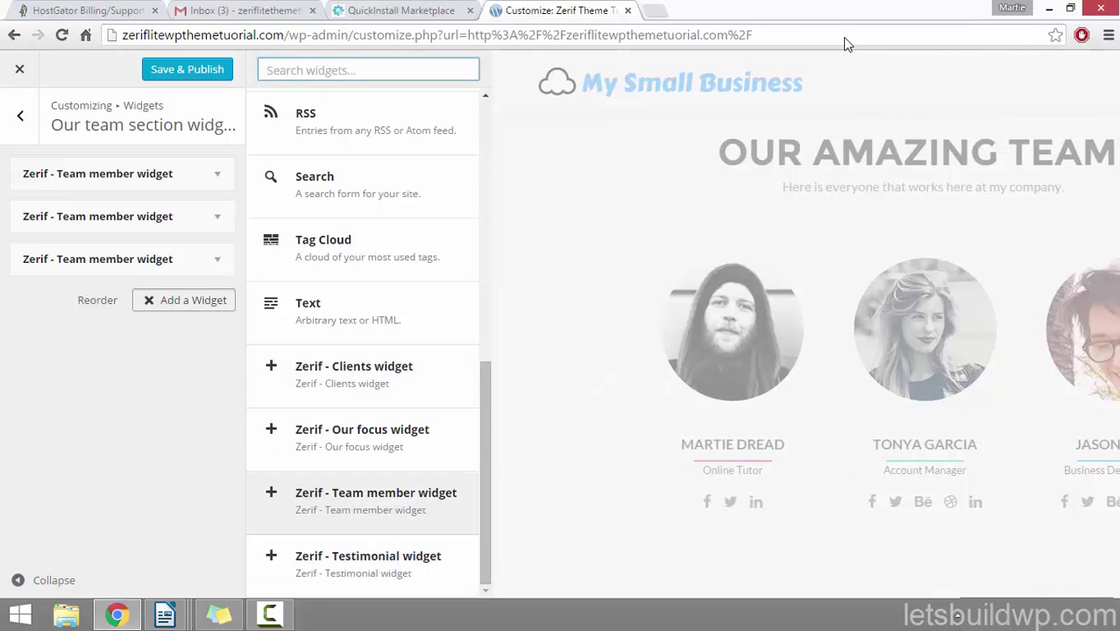
pyautogui.press('Return')
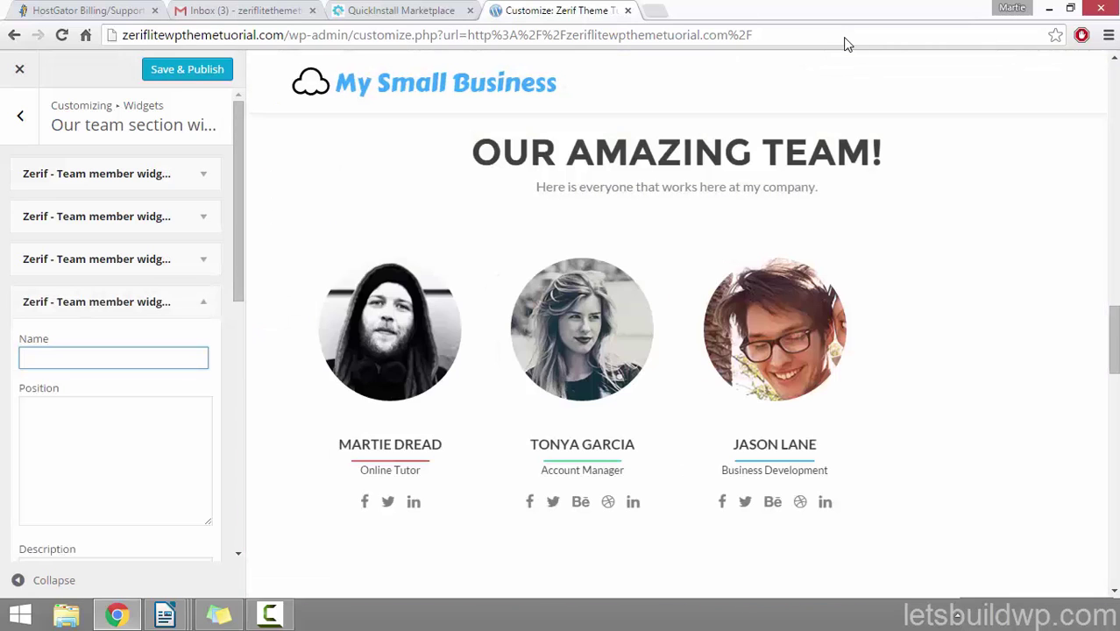
pyautogui.write('Name')
pyautogui.press('Tab')
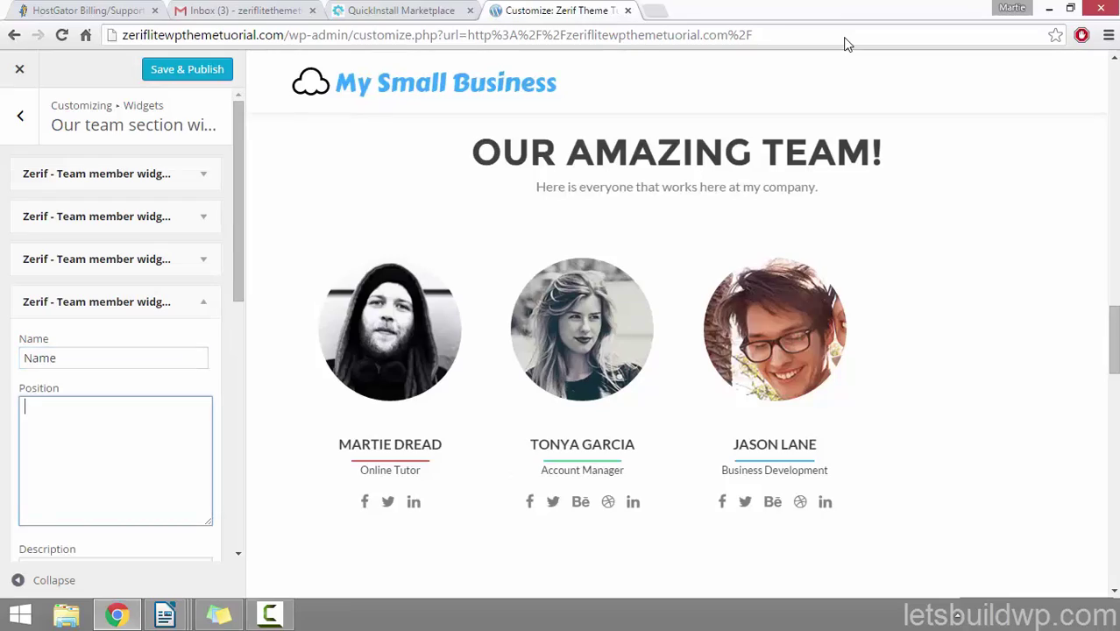
pyautogui.write('Position')
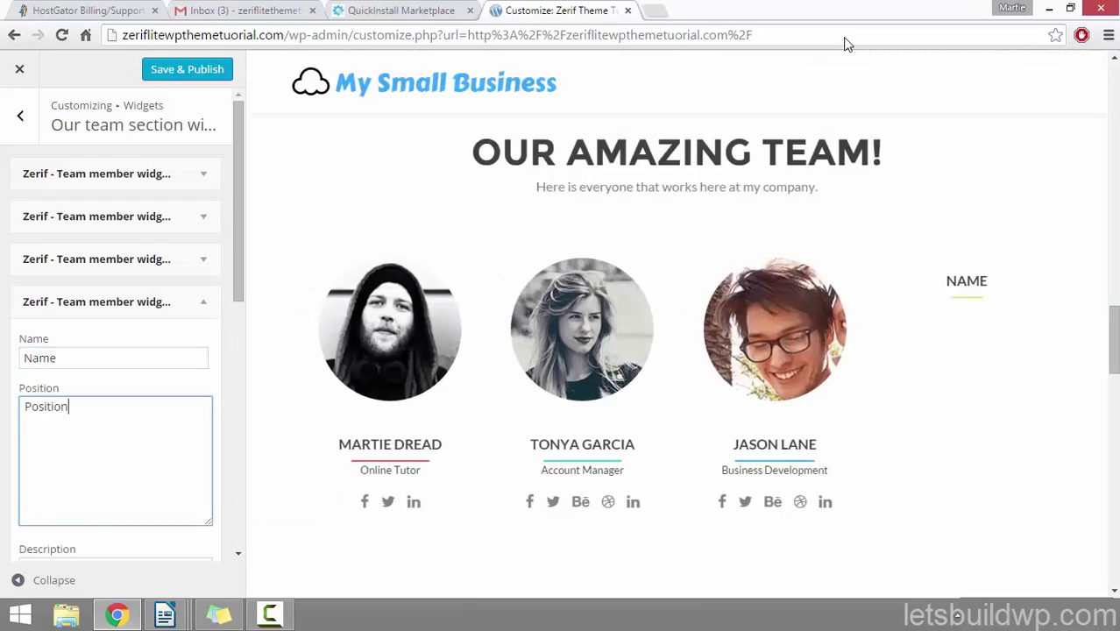
pyautogui.press('Tab')
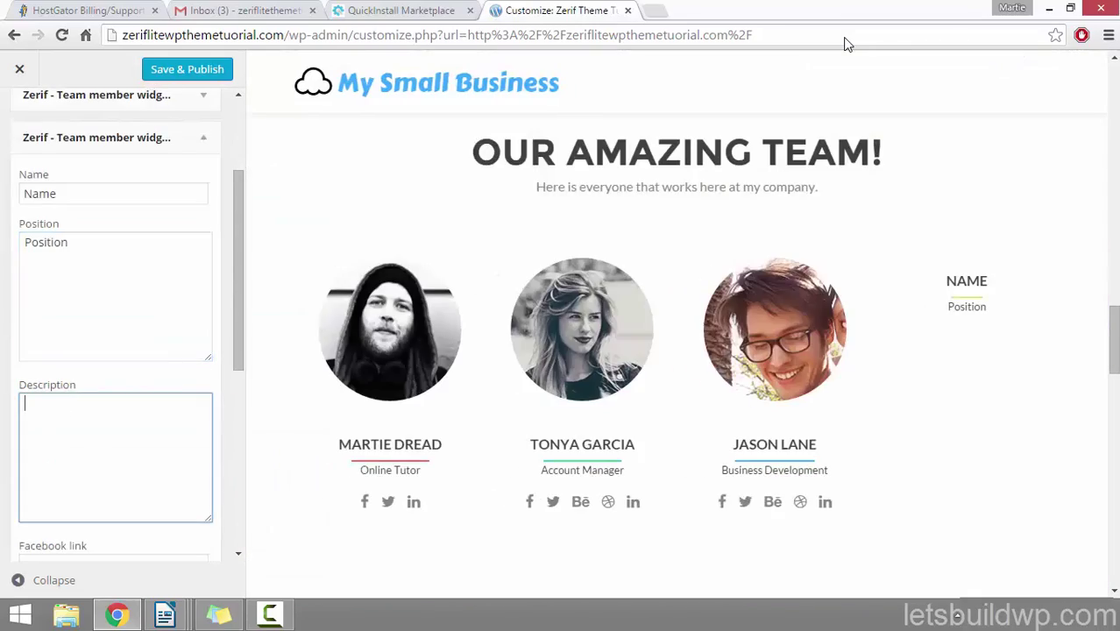
pyautogui.write('Descr')
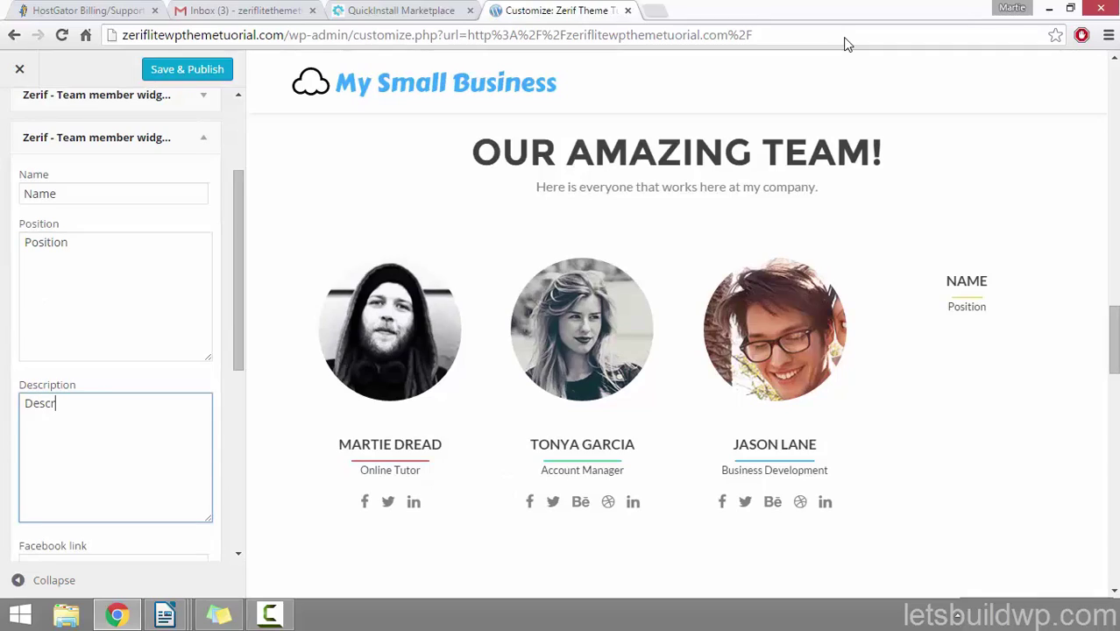
pyautogui.write('iption')
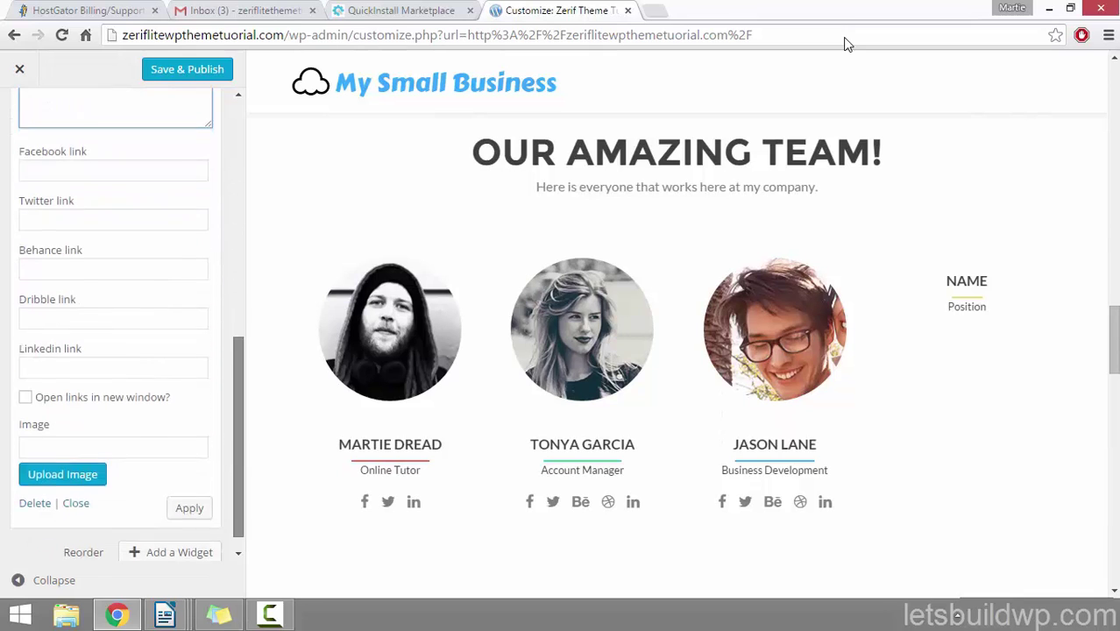
pyautogui.click(35, 483)
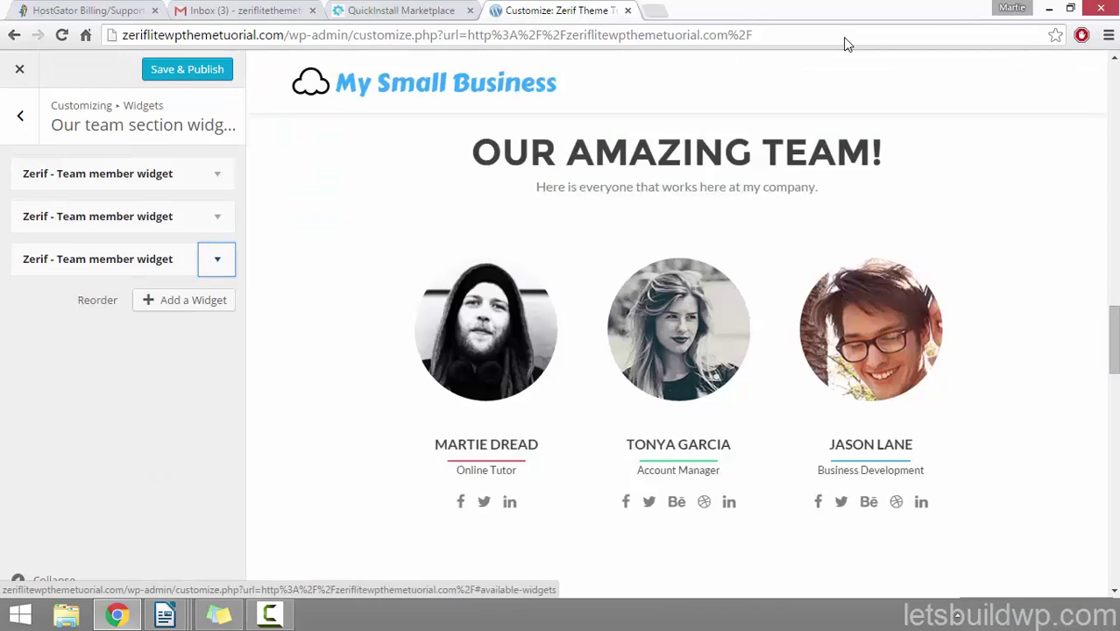
# Step: Save & Publish the team edits, then open the Testimonials section settings
pyautogui.click(187, 69)
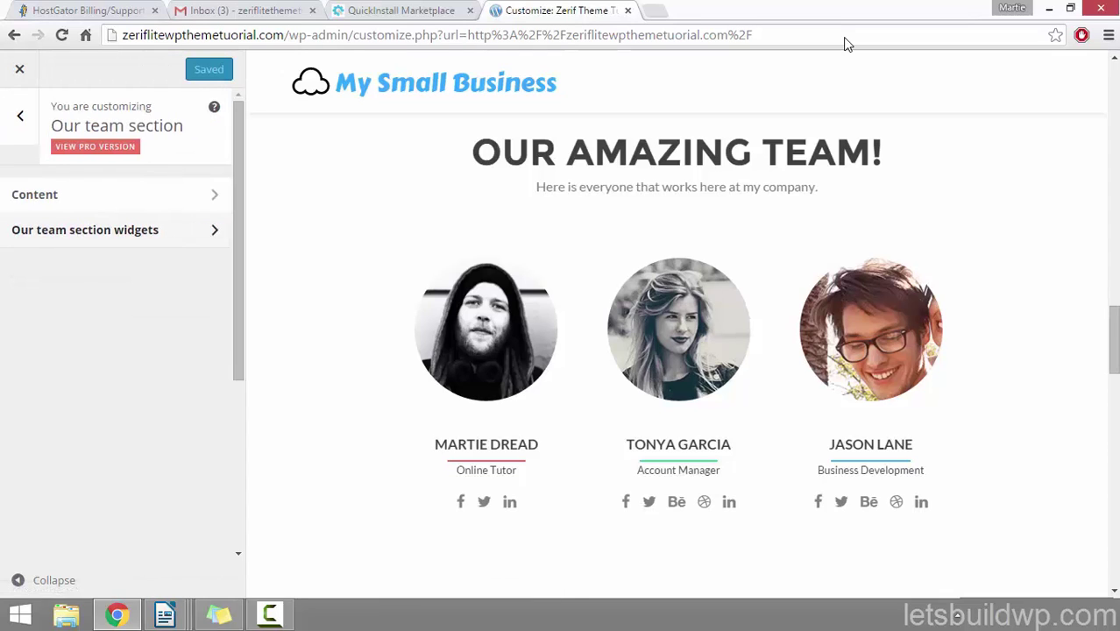
pyautogui.press('Escape')
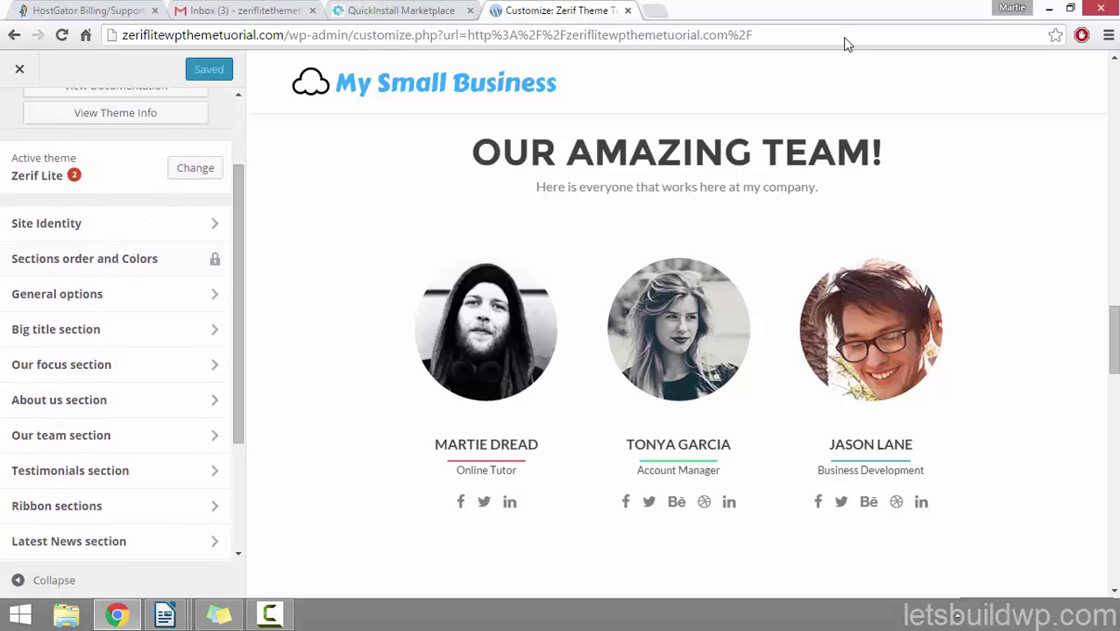
pyautogui.click(70, 470)
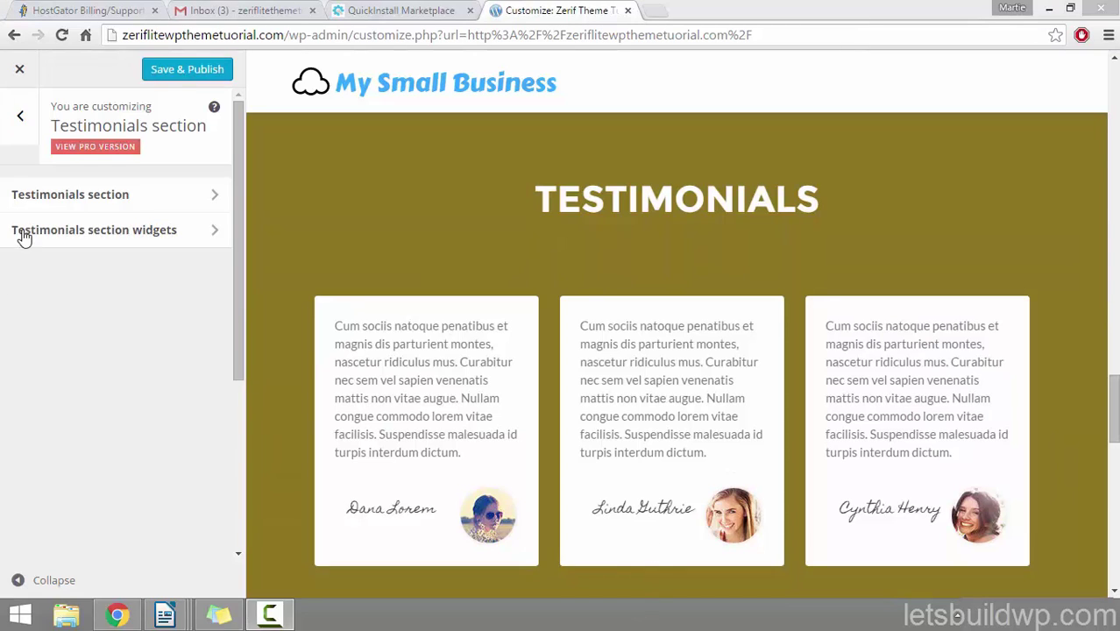
# Step: Prefix the testimonials section title with 'My' so it reads My Testimonials
pyautogui.click(116, 209)
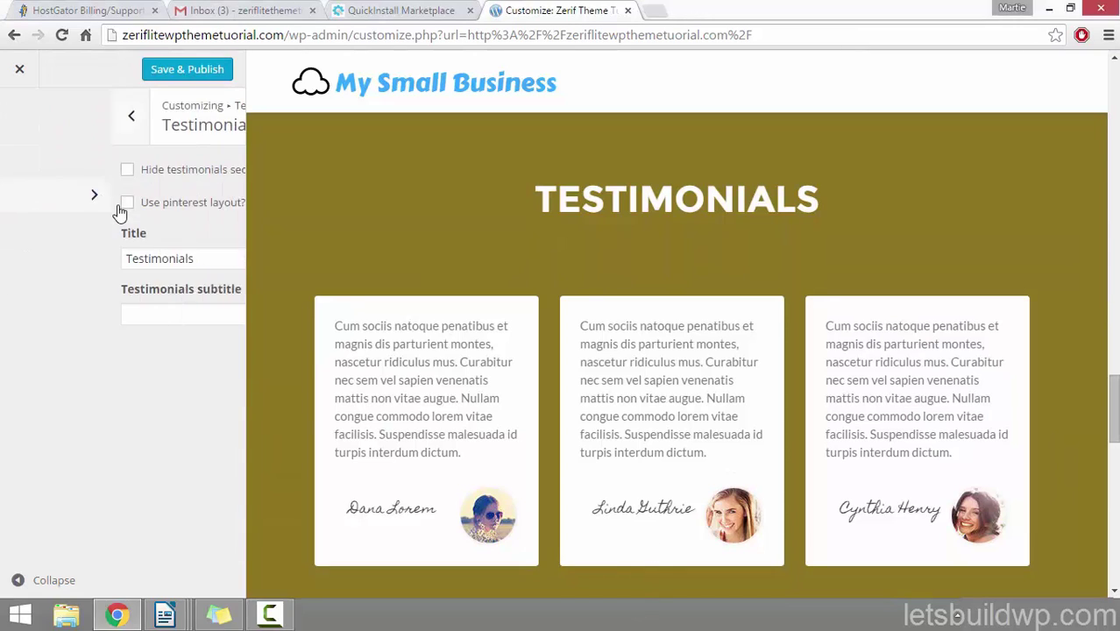
pyautogui.click(97, 263)
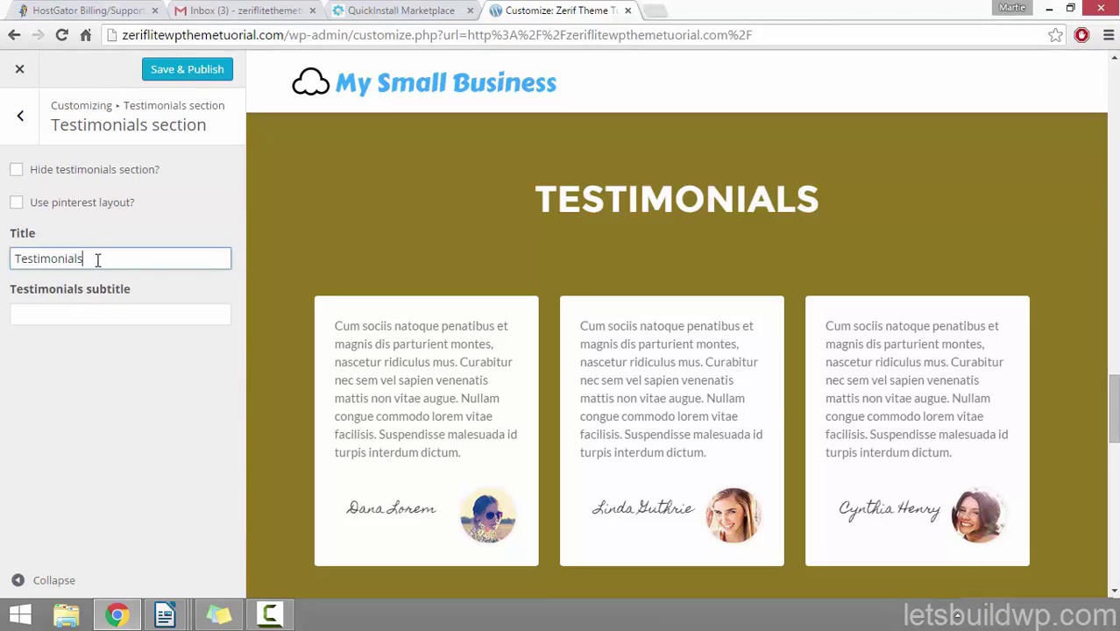
pyautogui.moveTo(97, 263); pyautogui.dragTo(8, 263)
pyautogui.click(73, 318)
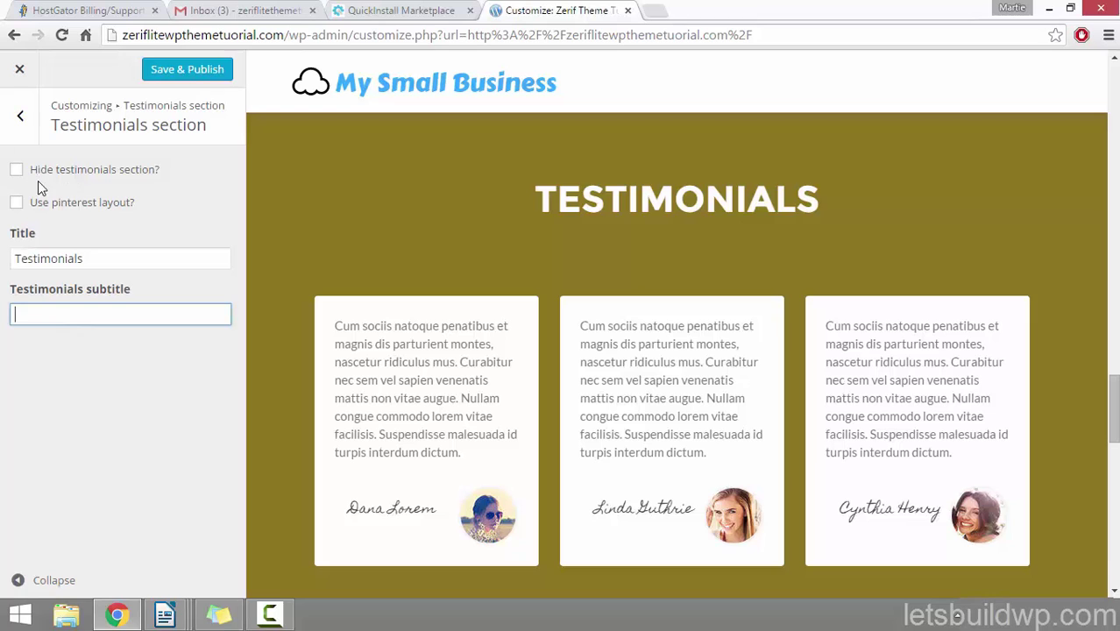
pyautogui.moveTo(85, 259); pyautogui.dragTo(35, 257)
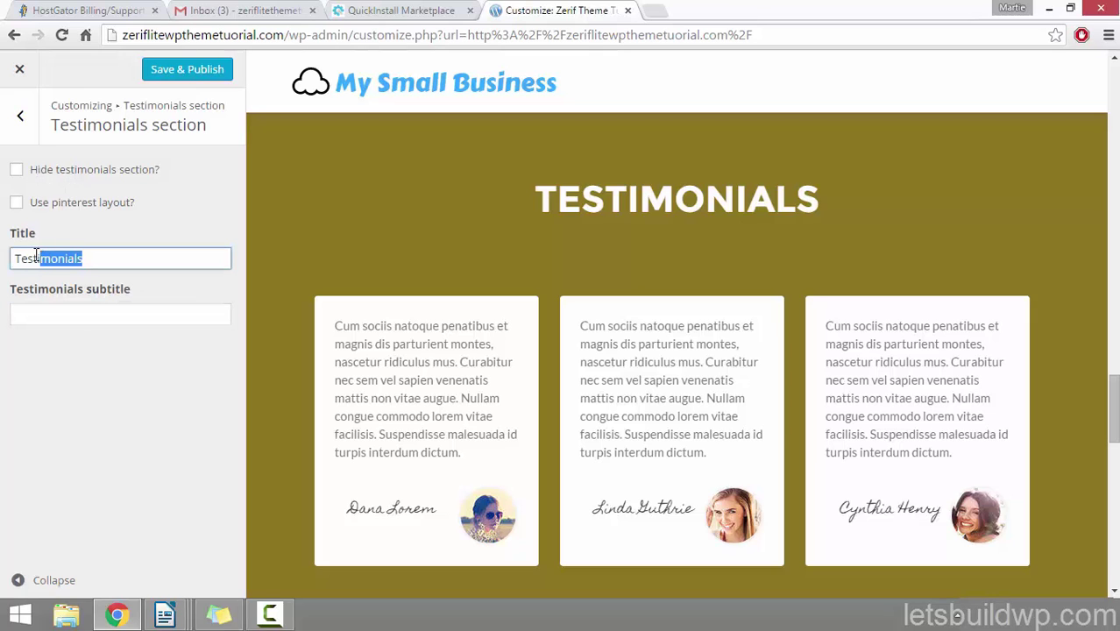
pyautogui.click(19, 257)
pyautogui.write('My')
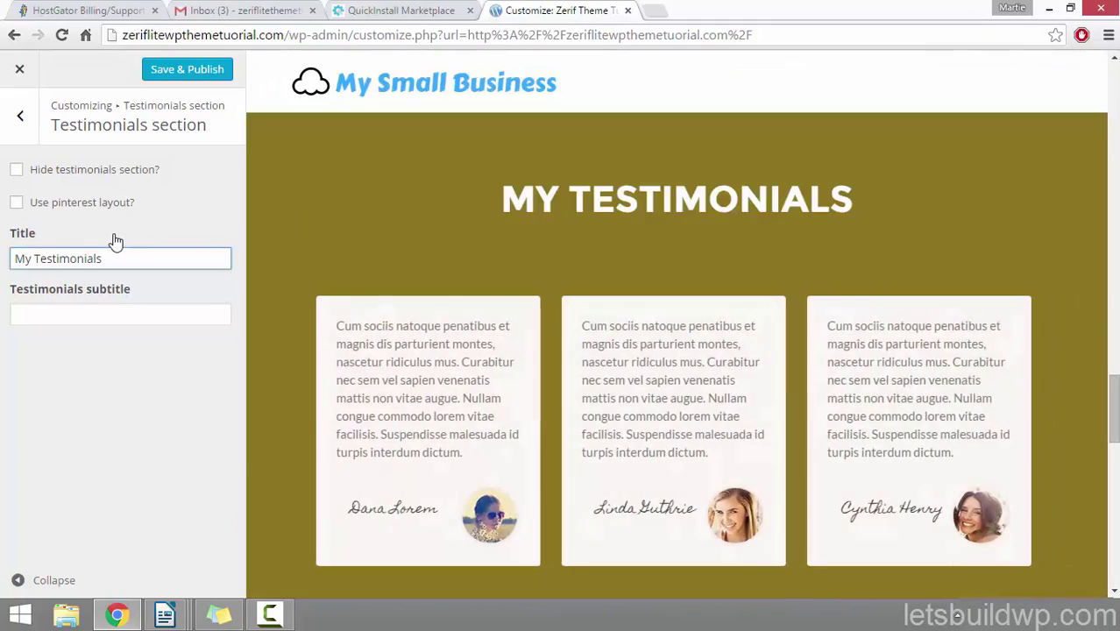
# Step: Add the subtitle 'Here is a selection of my favourite comments i have received over time.'
pyautogui.click(81, 312)
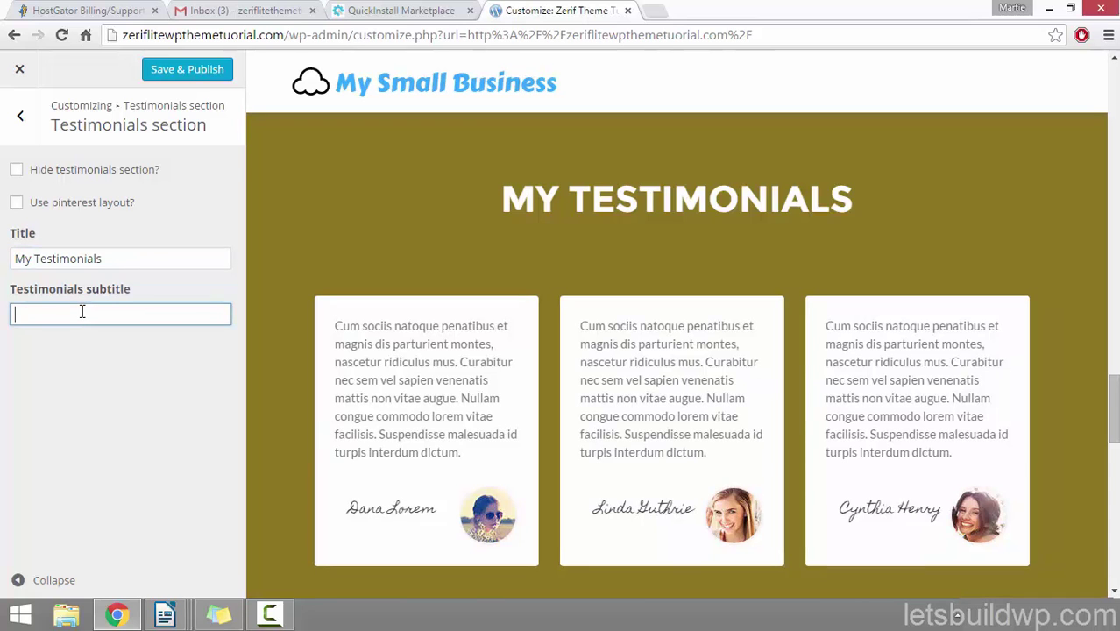
pyautogui.write('Here is a selection of my favou')
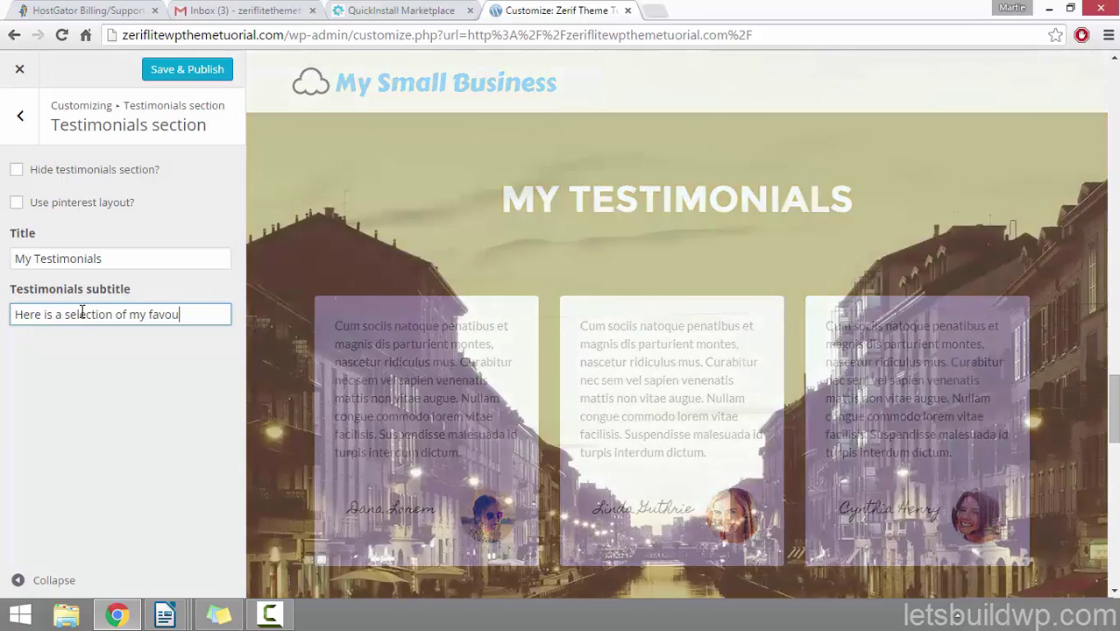
pyautogui.write('rite comment')
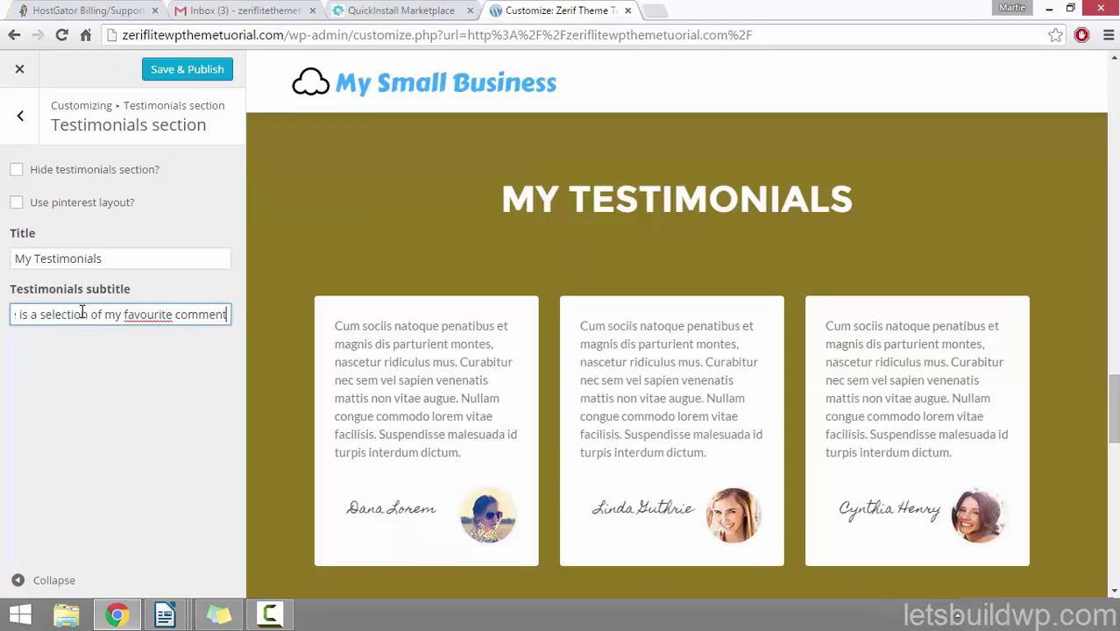
pyautogui.write('s i have re')
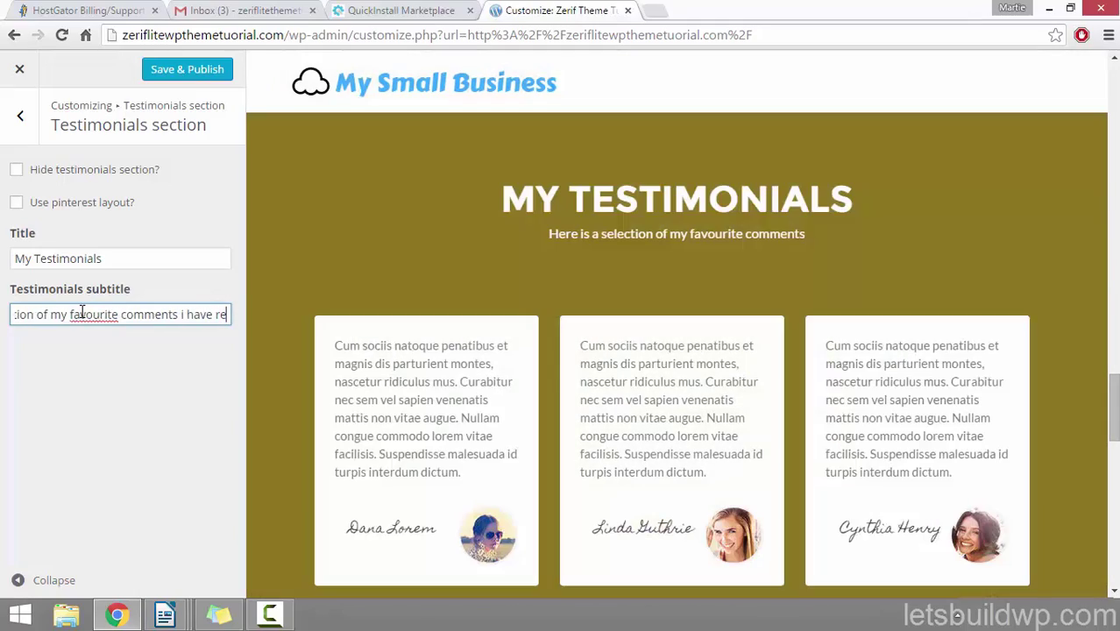
pyautogui.write('ceived o')
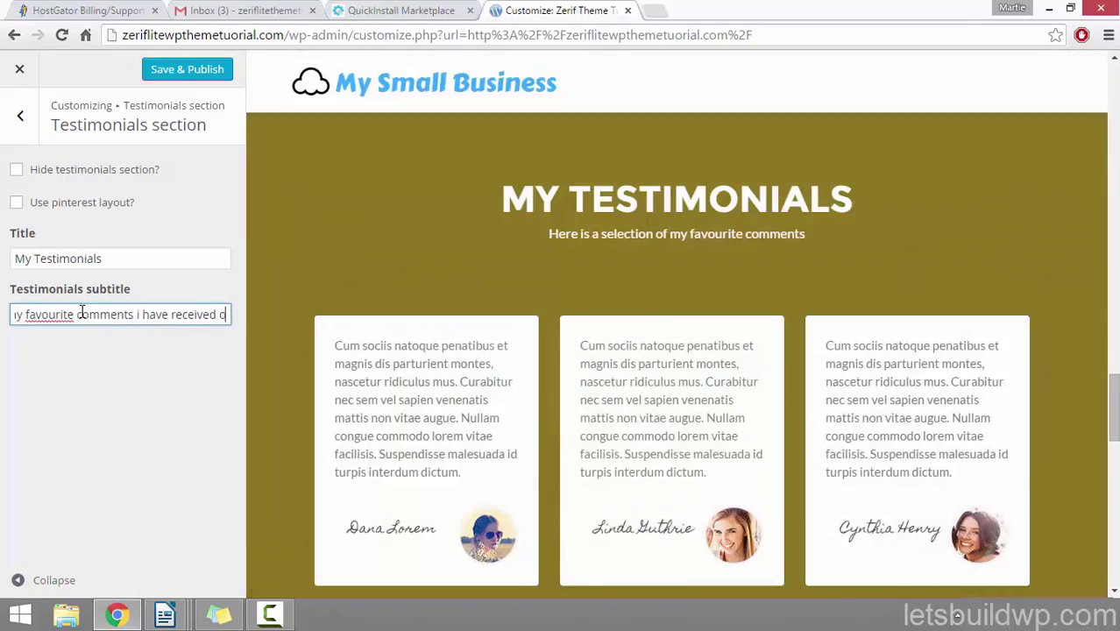
pyautogui.write('ver time.')
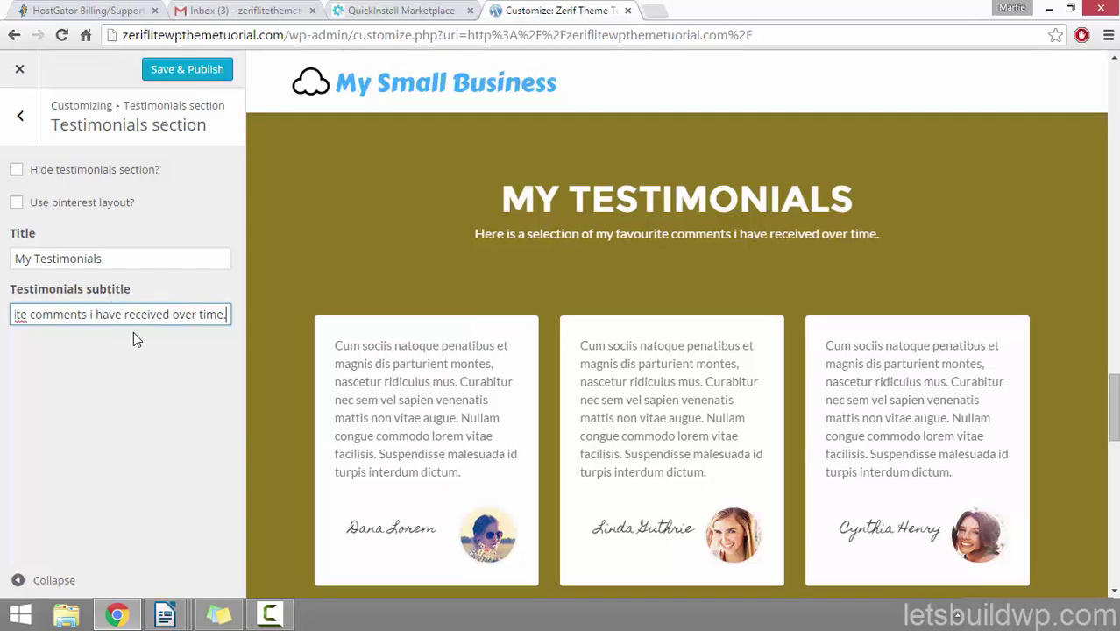
pyautogui.click(18, 118)
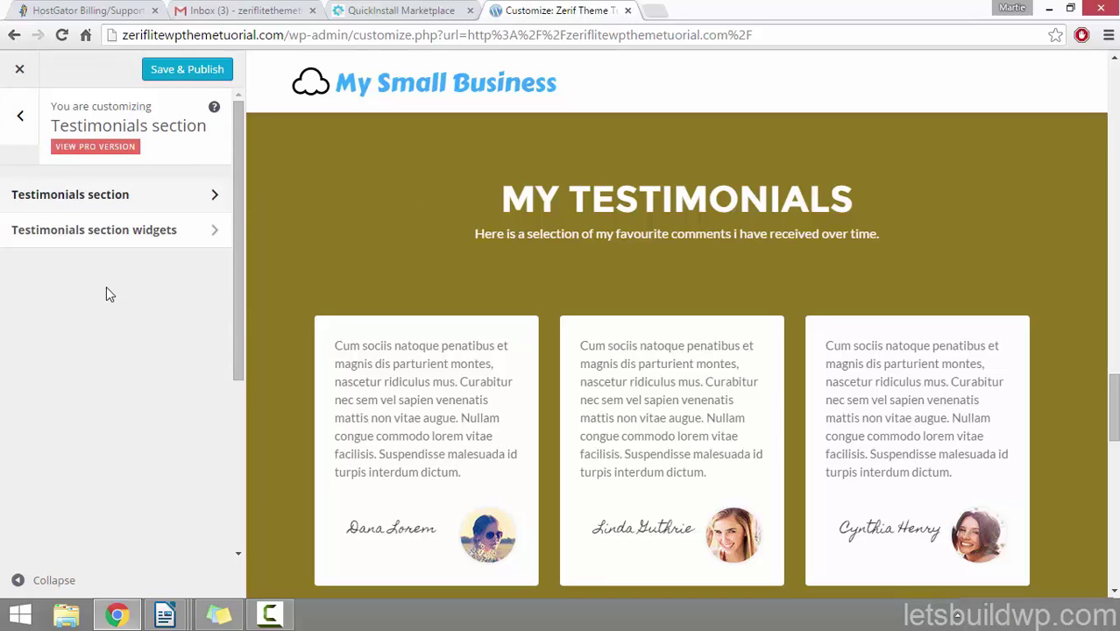
# Step: Expand the first testimonial widget and look over its author, text and link fields
pyautogui.click(163, 232)
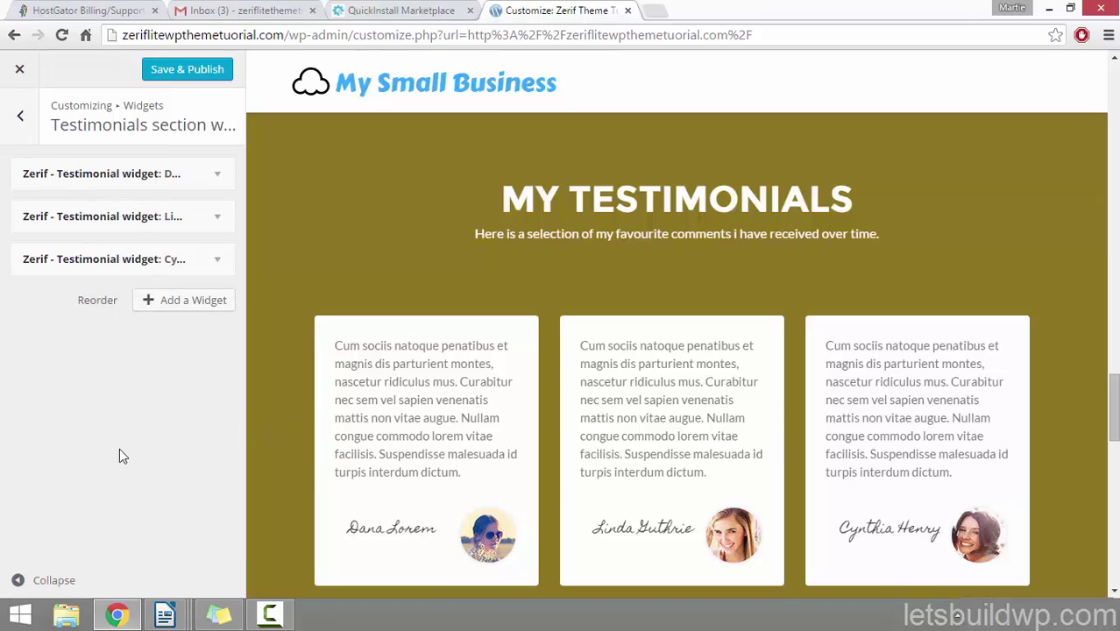
pyautogui.click(219, 184)
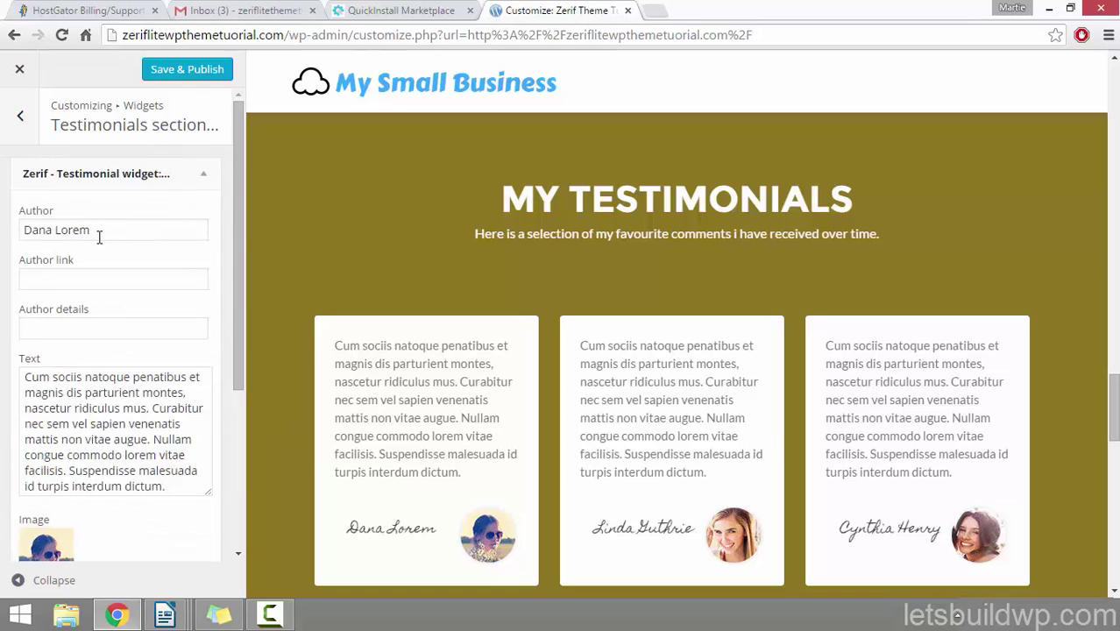
pyautogui.moveTo(105, 230); pyautogui.dragTo(11, 231)
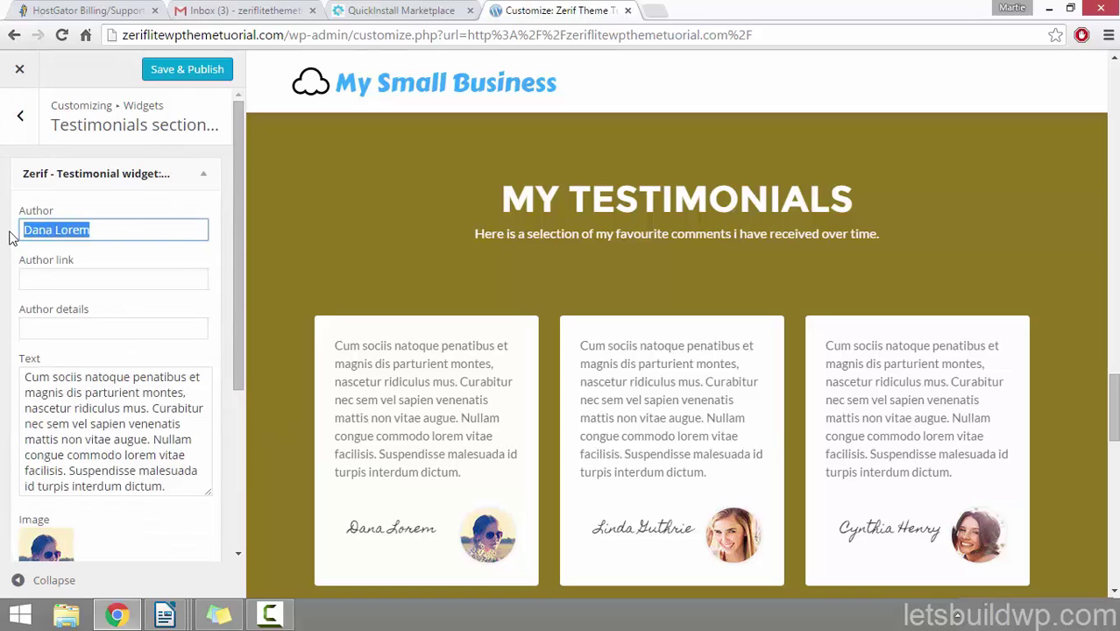
pyautogui.click(435, 530)
pyautogui.moveTo(350, 529); pyautogui.dragTo(437, 528)
pyautogui.scroll(-1, 188, 353)
pyautogui.moveTo(181, 397); pyautogui.dragTo(24, 293)
pyautogui.moveTo(335, 345); pyautogui.dragTo(427, 469)
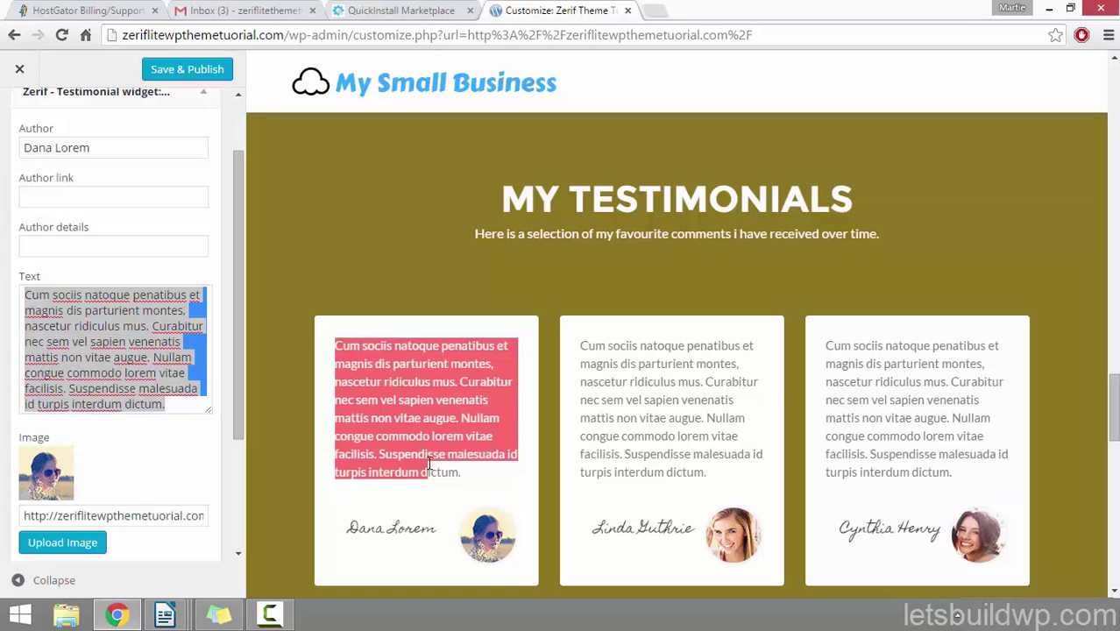
pyautogui.click(149, 374)
pyautogui.scroll(1, 149, 374)
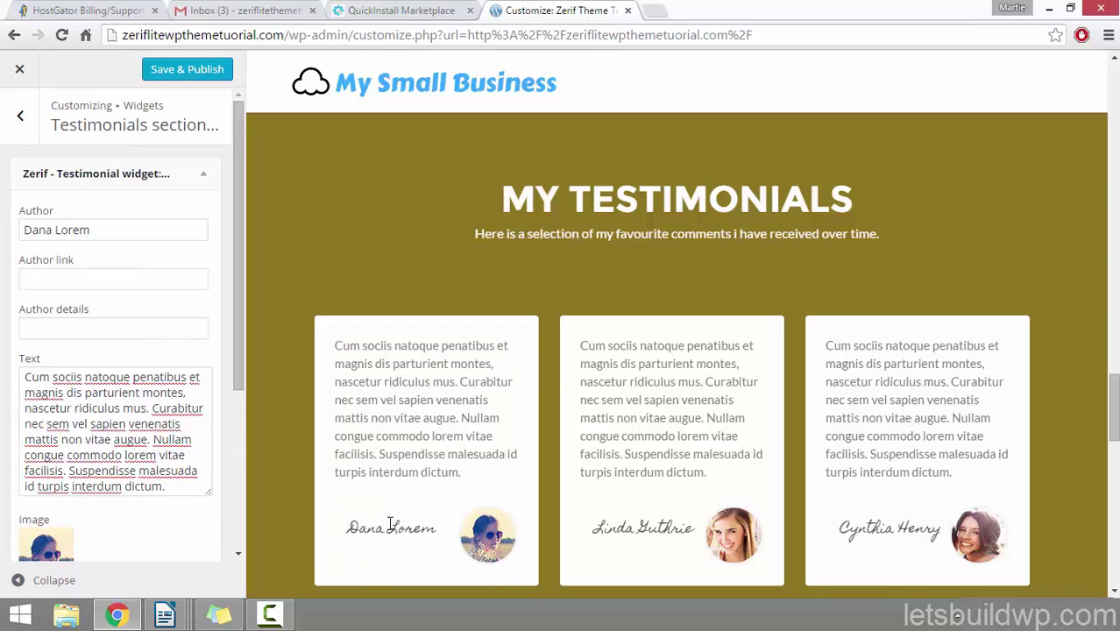
pyautogui.click(109, 279)
pyautogui.click(70, 324)
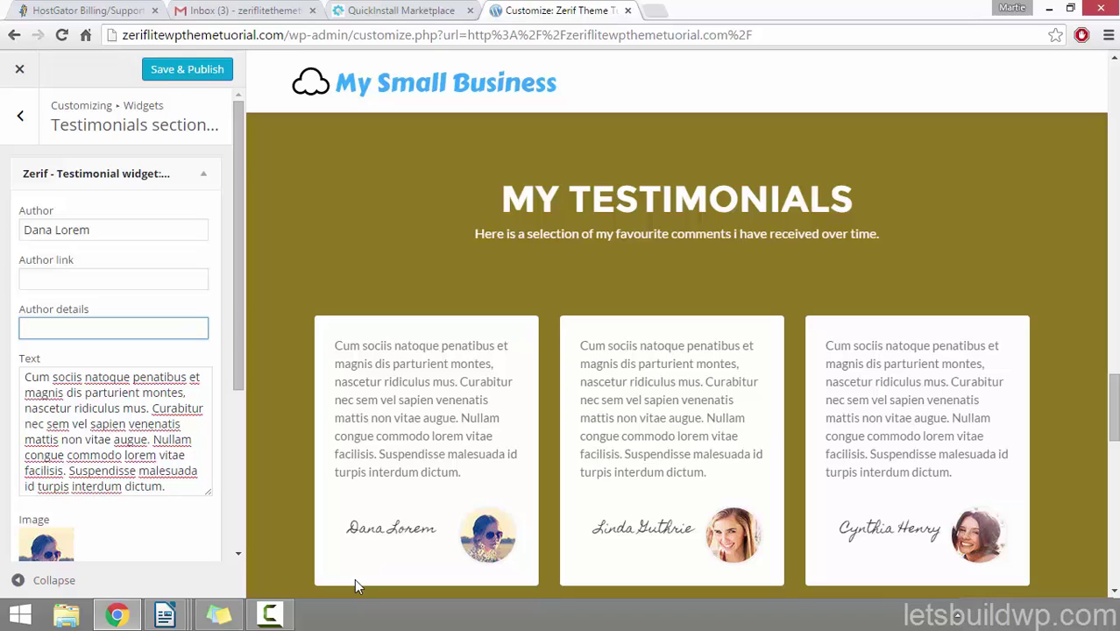
# Step: Replace the placeholder author name with the site owner's full name
pyautogui.moveTo(84, 230); pyautogui.dragTo(16, 237)
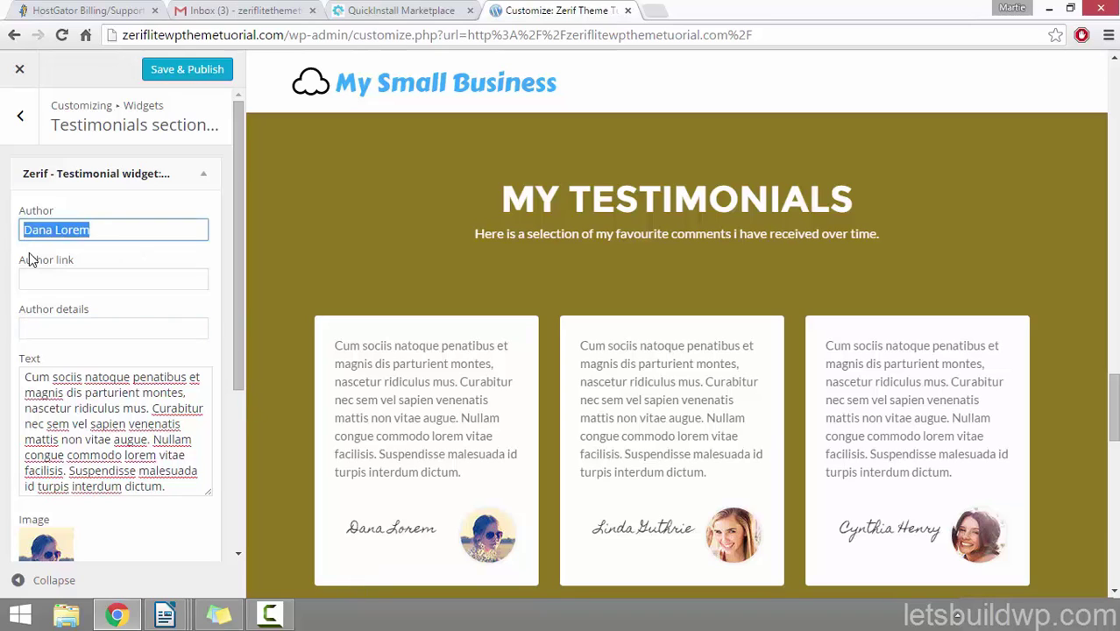
pyautogui.write('M')
pyautogui.press('BackSpace')
pyautogui.press('BackSpace')
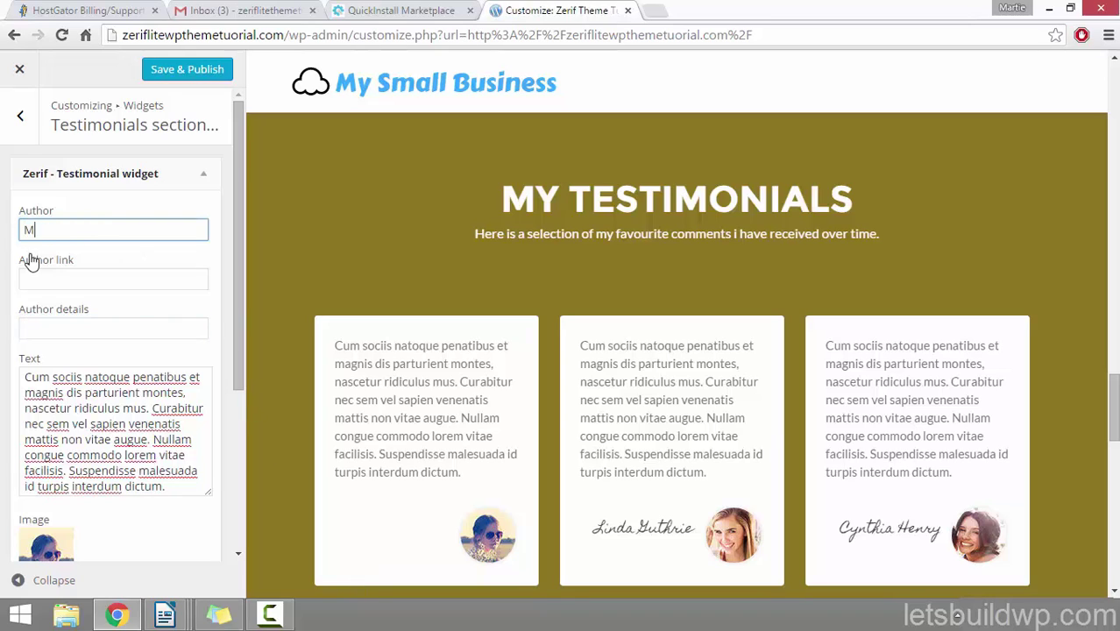
pyautogui.write('Martie Dr')
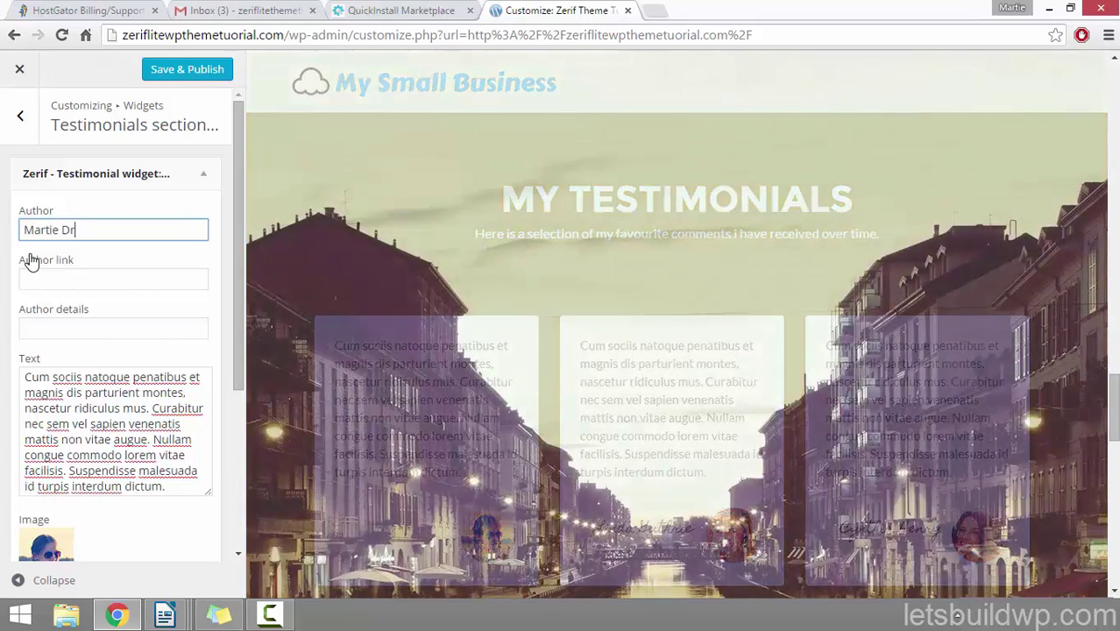
pyautogui.write('ead')
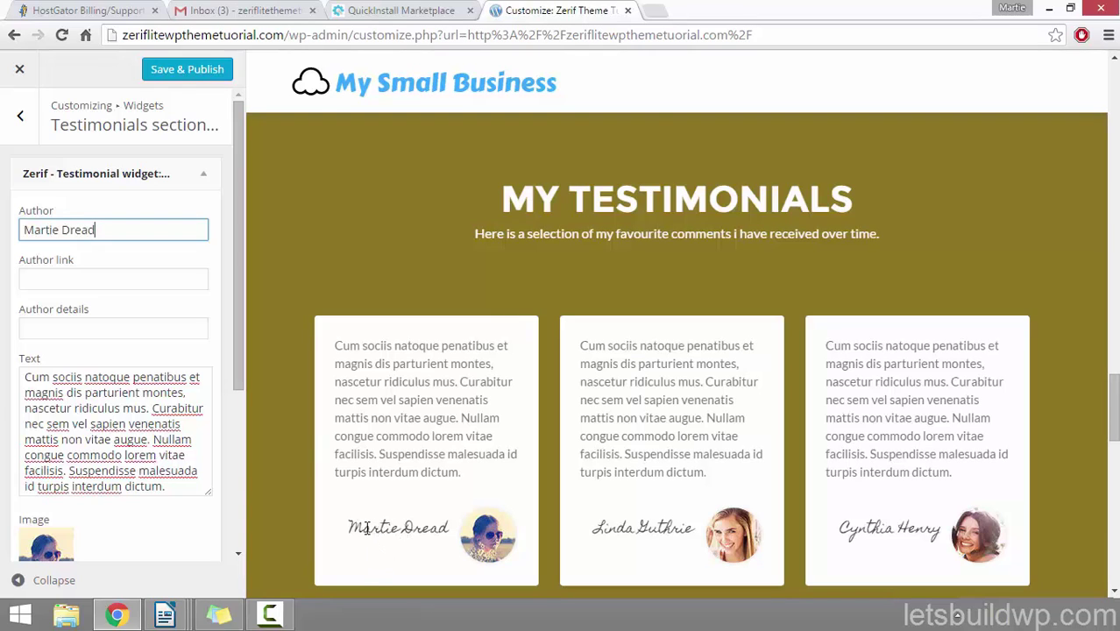
pyautogui.click(130, 275)
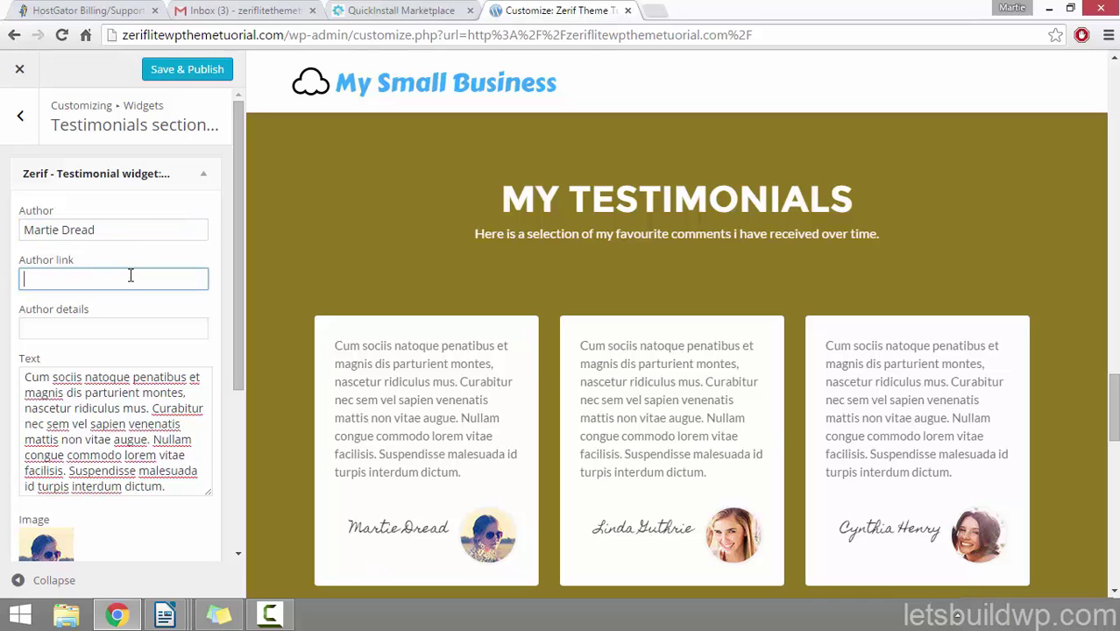
pyautogui.write('http://l')
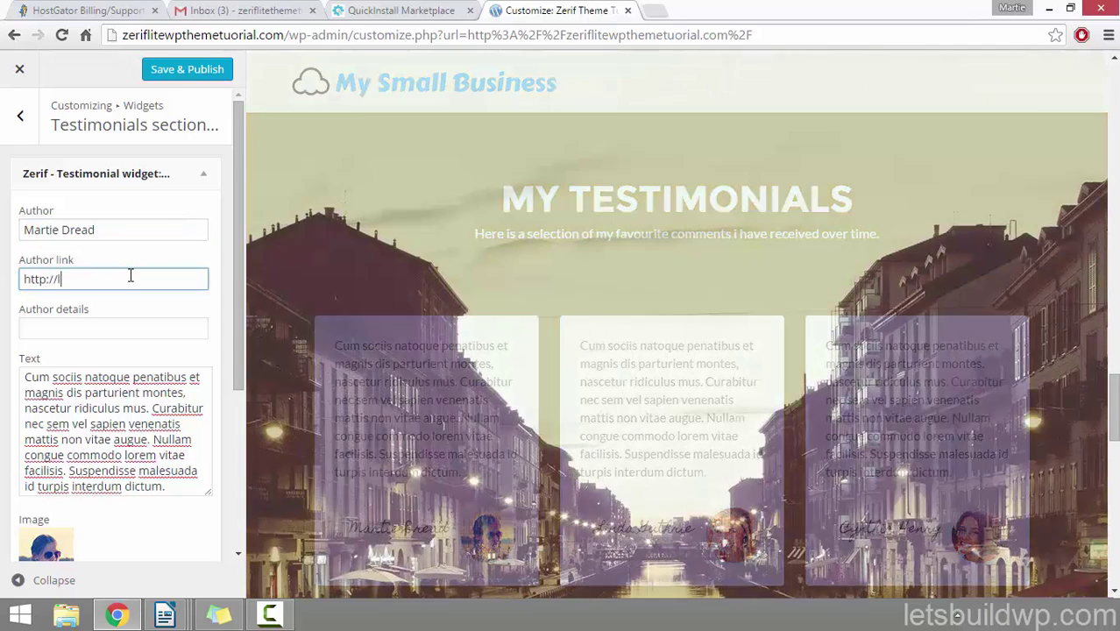
pyautogui.write('etsbuildd')
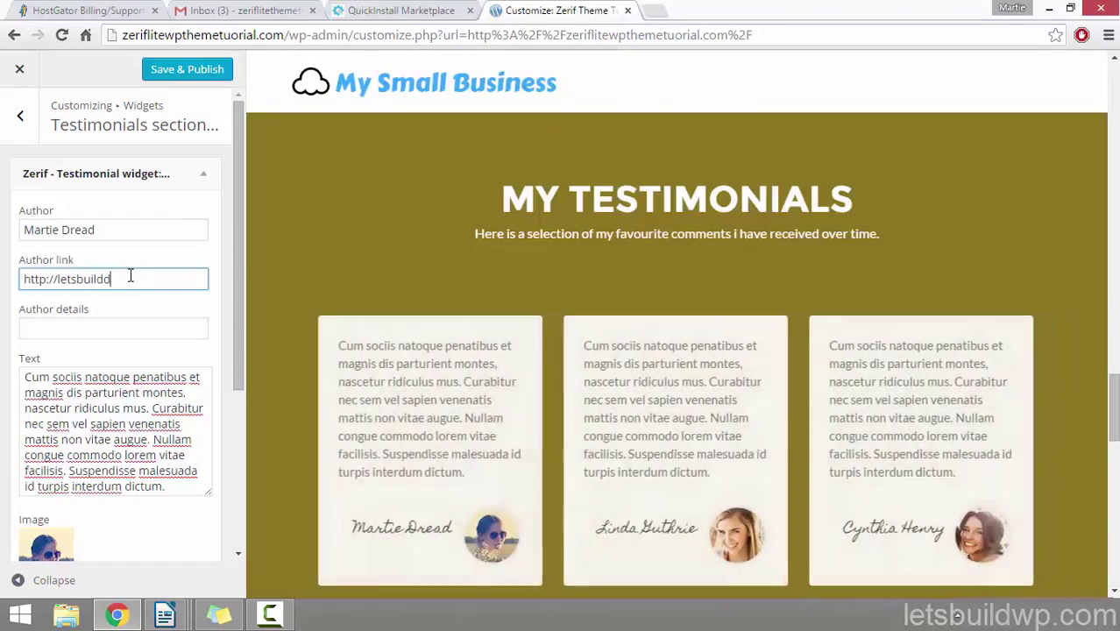
pyautogui.press('BackSpace')
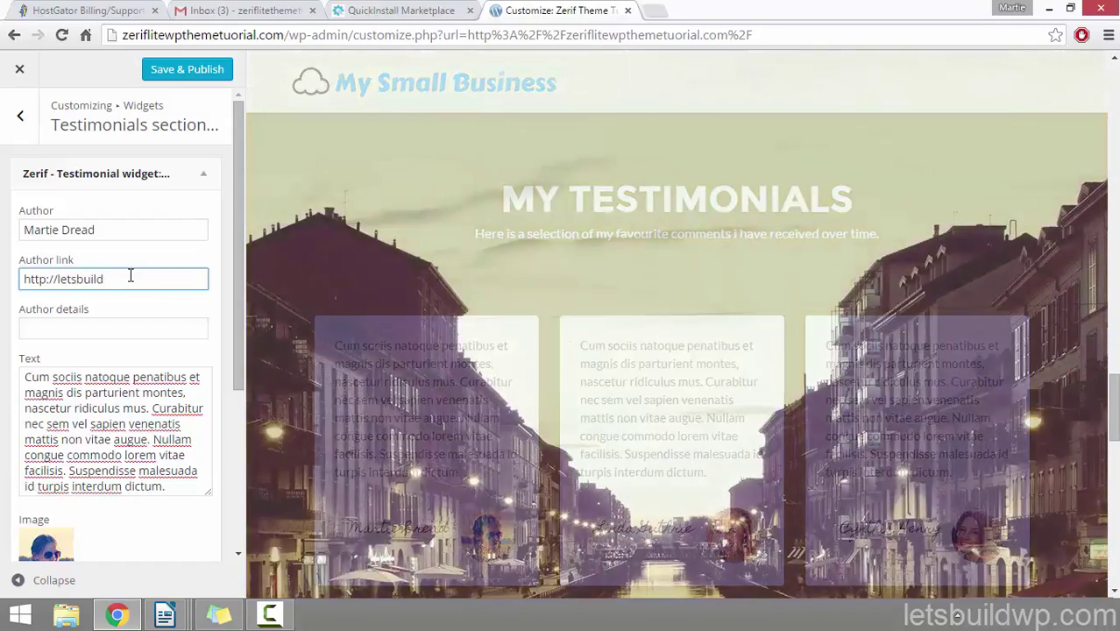
pyautogui.write('wp.com')
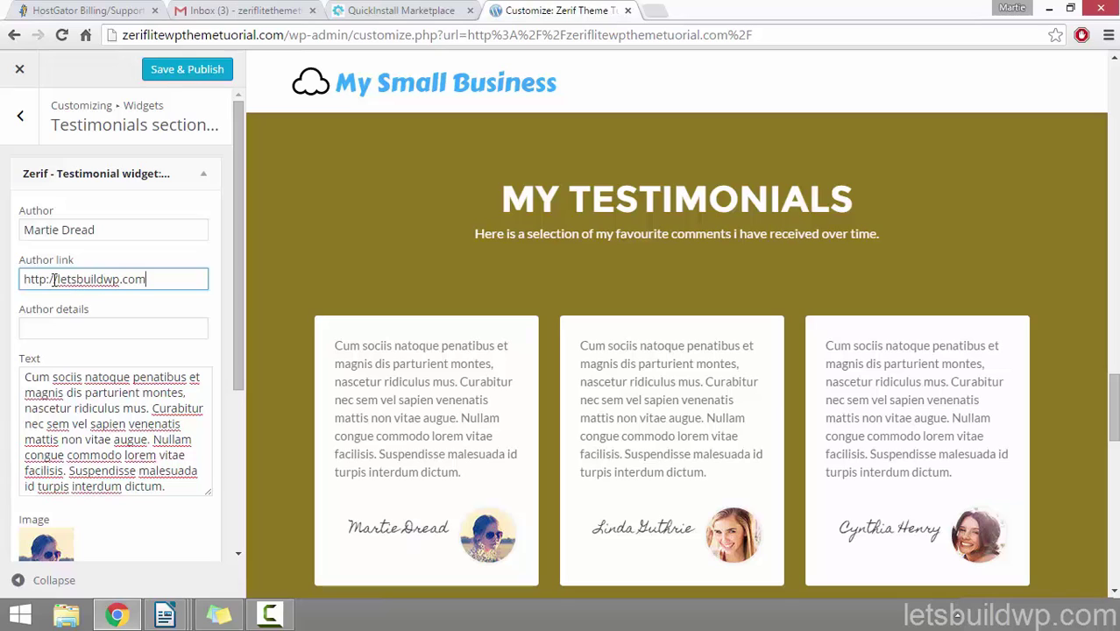
pyautogui.moveTo(58, 278); pyautogui.dragTo(226, 279)
pyautogui.click(88, 321)
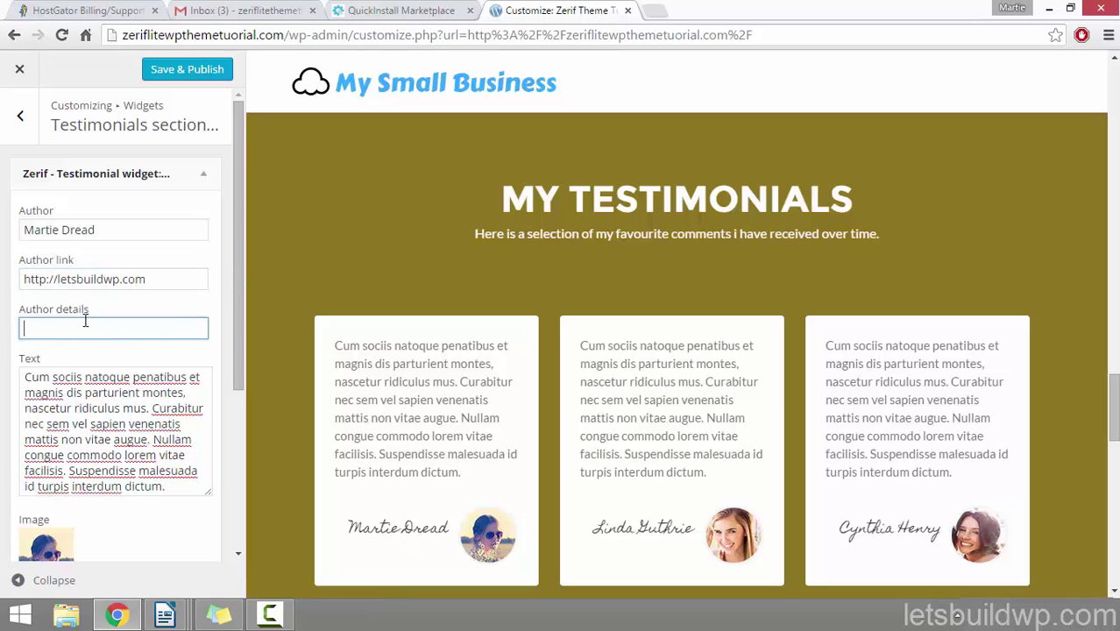
pyautogui.write('Online Tutor')
pyautogui.moveTo(244, 285); pyautogui.dragTo(240, 398)
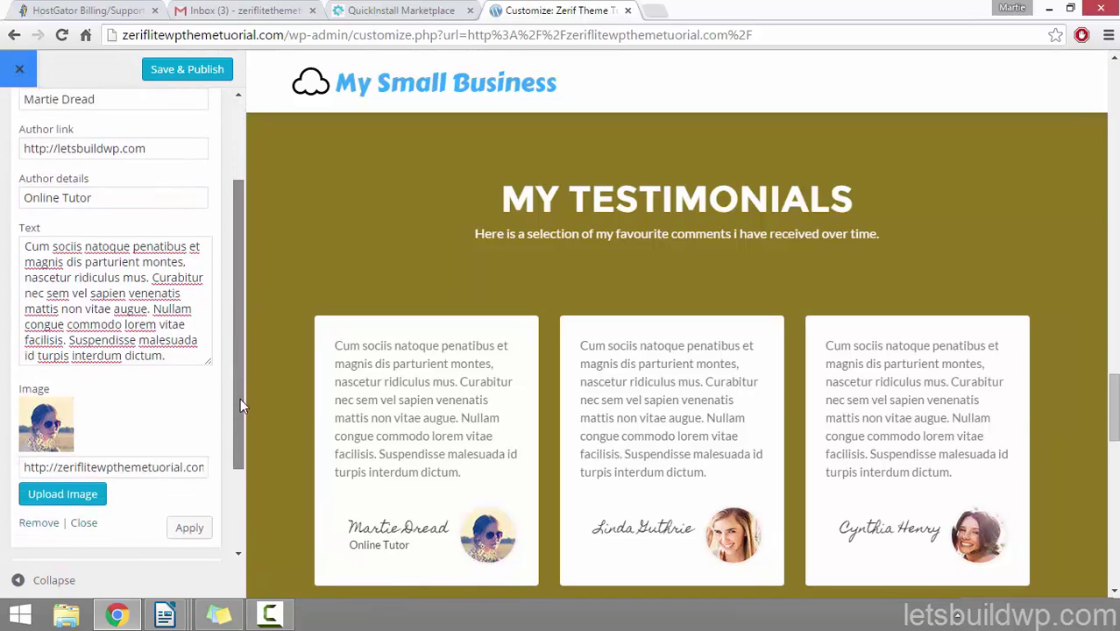
pyautogui.moveTo(166, 343); pyautogui.dragTo(27, 234)
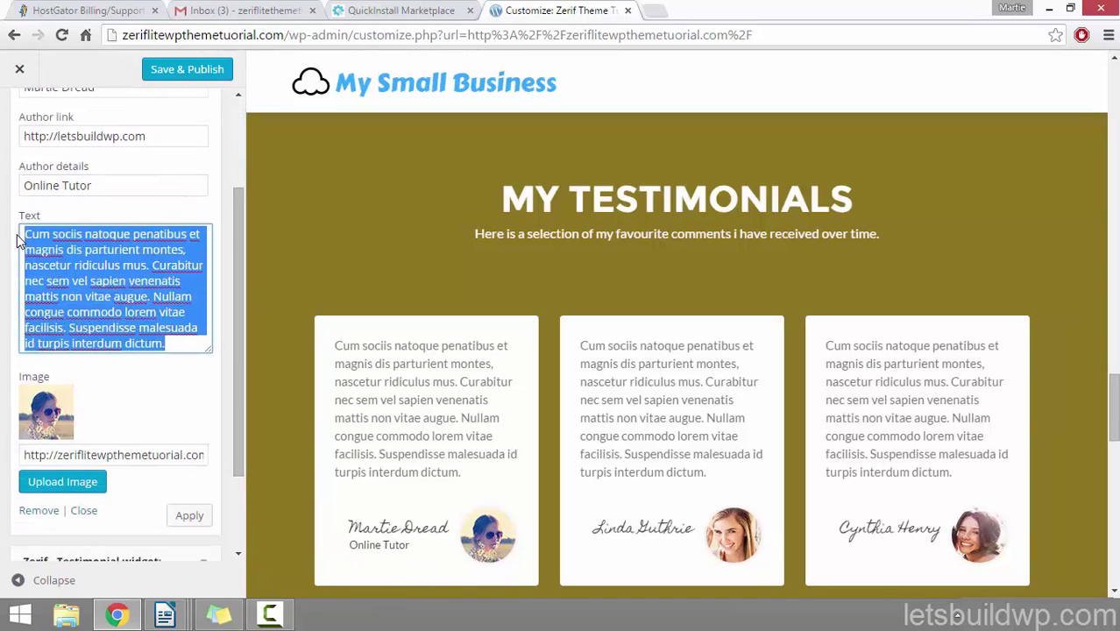
pyautogui.click(133, 299)
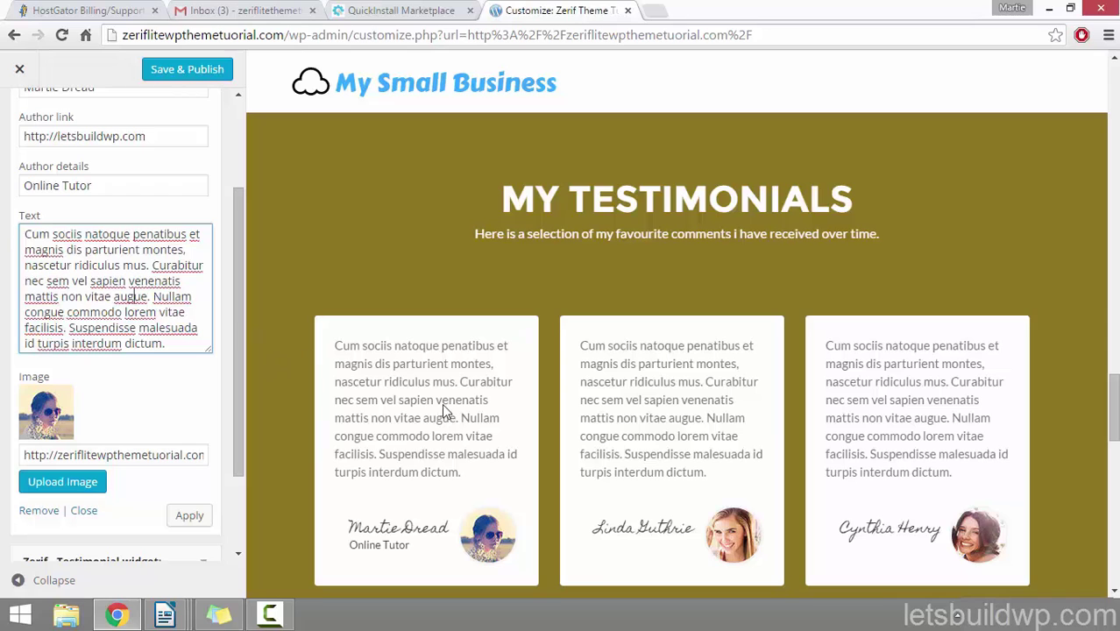
pyautogui.moveTo(238, 280); pyautogui.dragTo(238, 309)
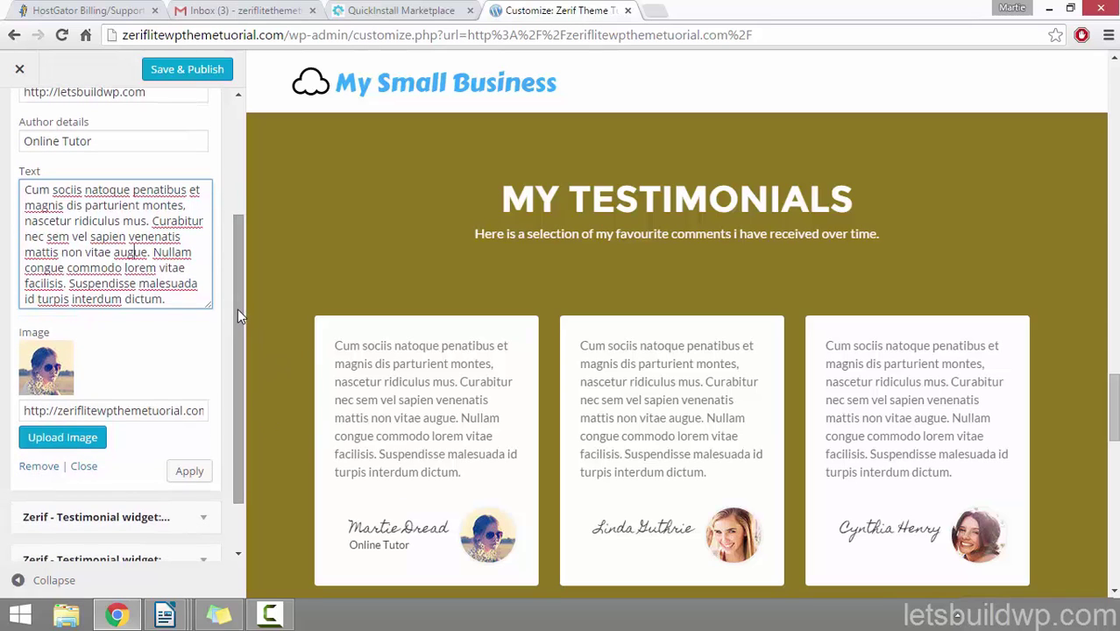
# Step: Upload the About Me Page image and apply it as the first testimonial's photo
pyautogui.click(80, 437)
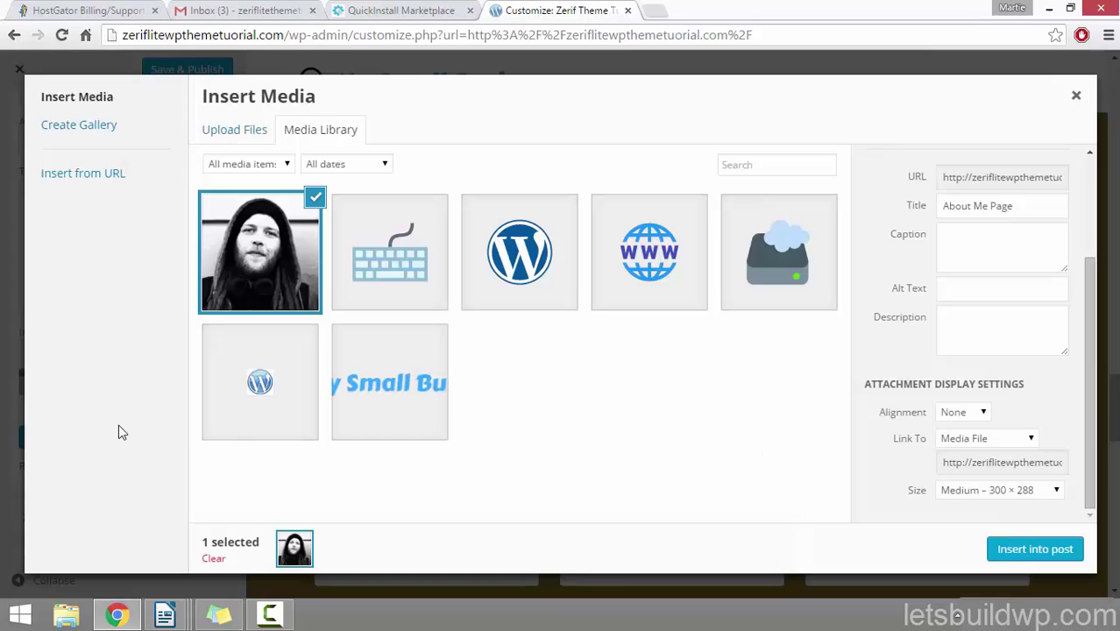
pyautogui.click(240, 136)
pyautogui.click(657, 347)
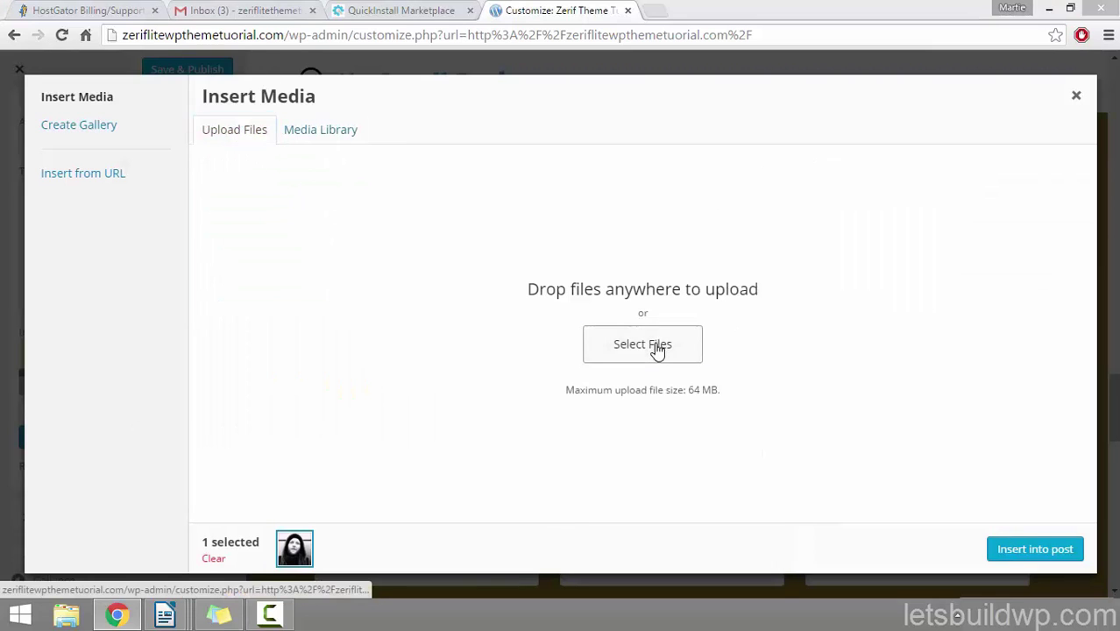
pyautogui.click(561, 132)
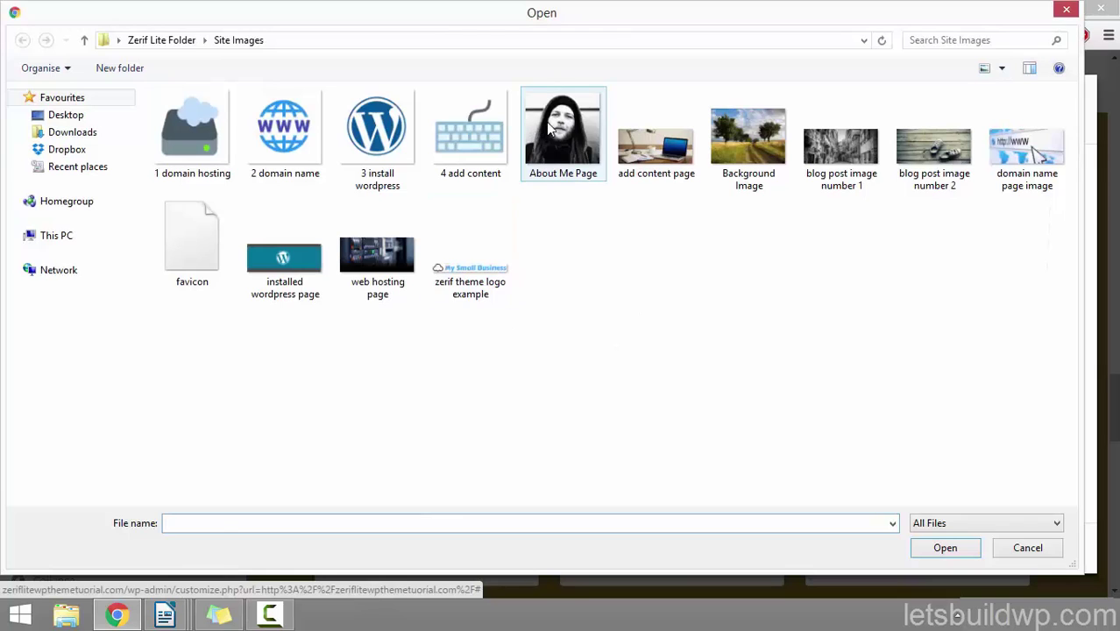
pyautogui.click(945, 548)
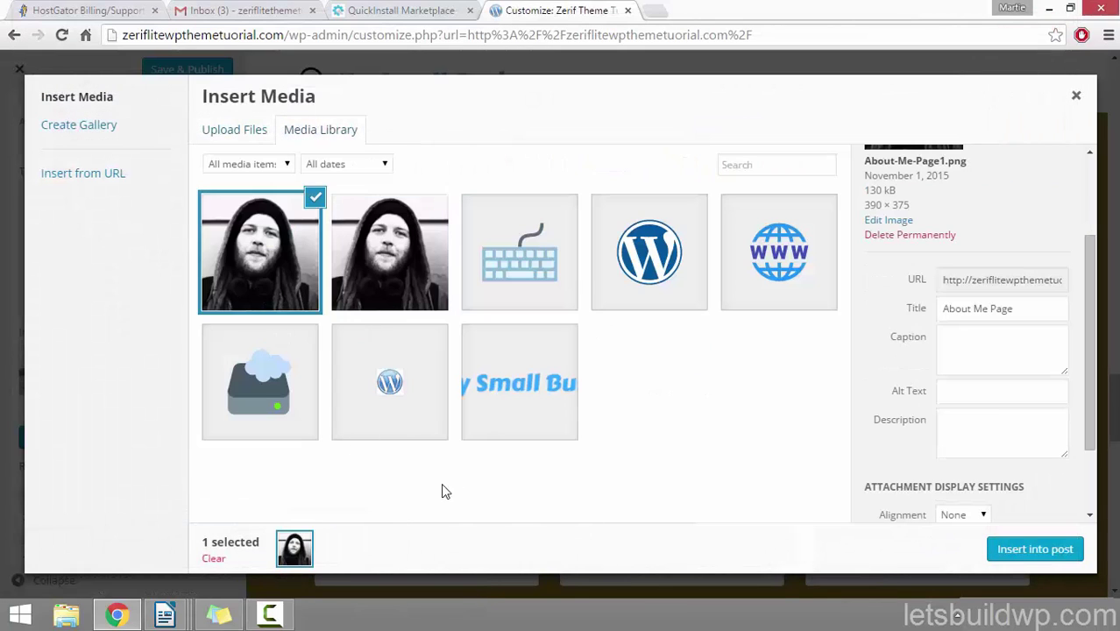
pyautogui.doubleClick(1008, 309)
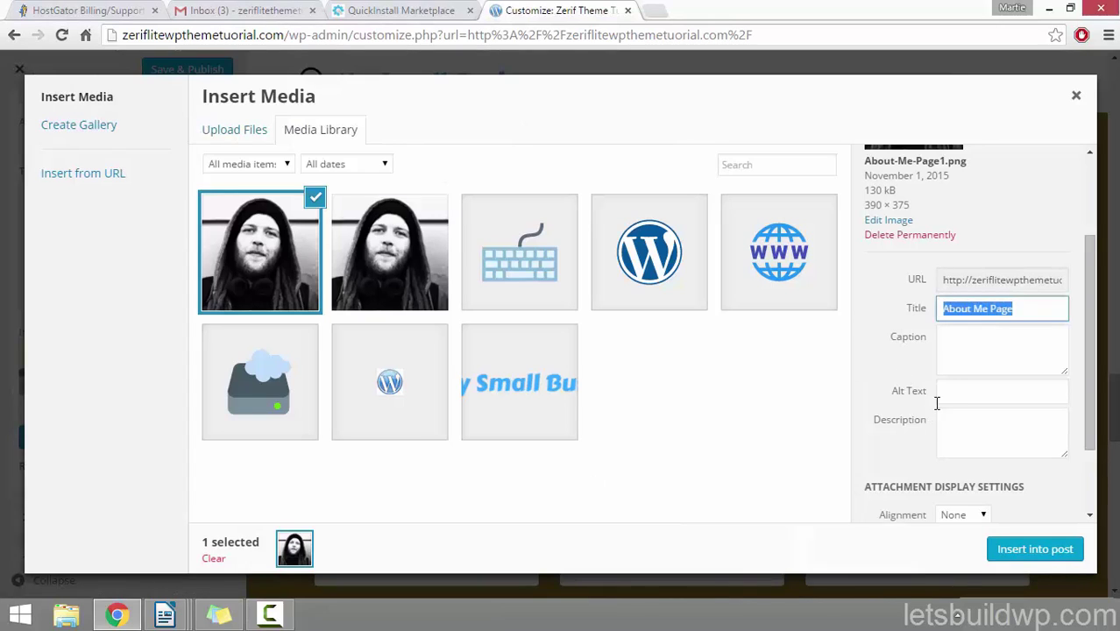
pyautogui.click(965, 388)
pyautogui.scroll(-1, 1093, 388)
pyautogui.scroll(-1, 1094, 388)
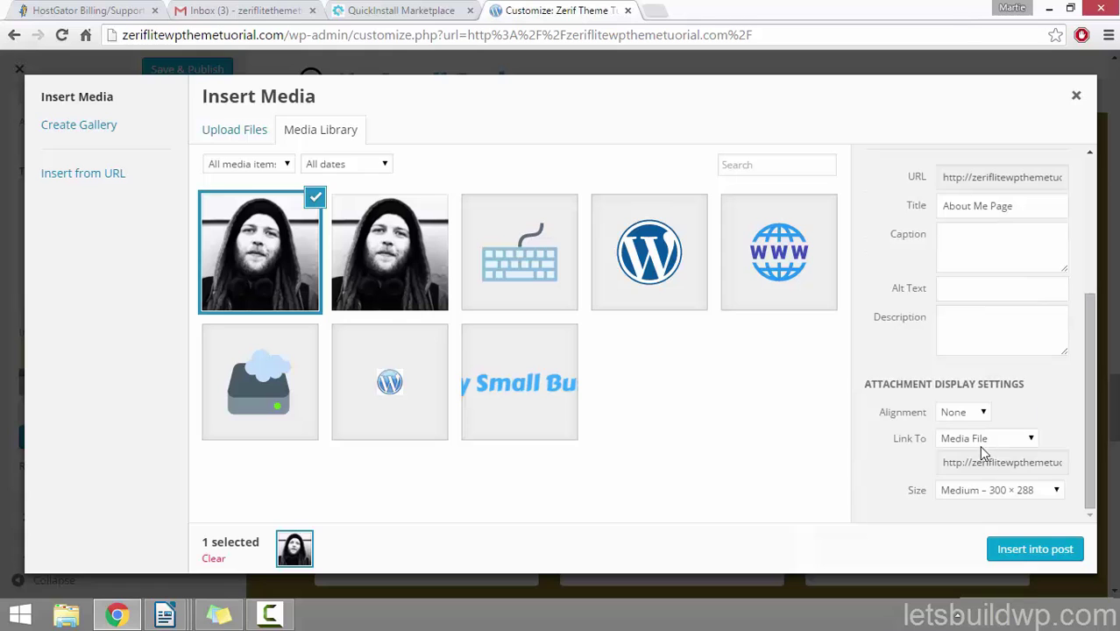
pyautogui.click(1047, 554)
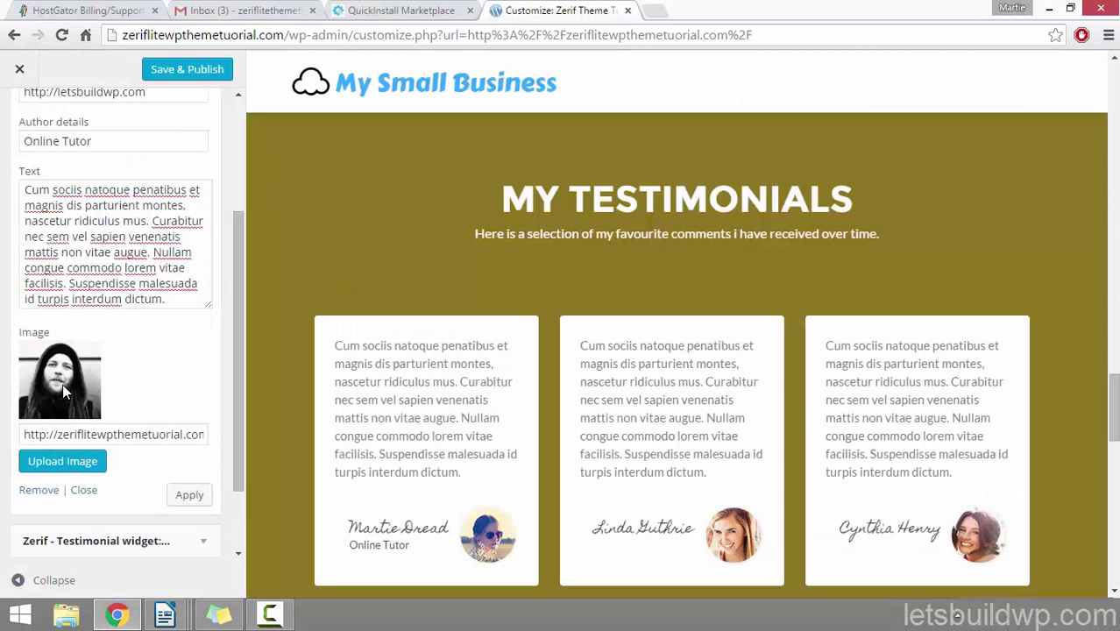
pyautogui.click(192, 500)
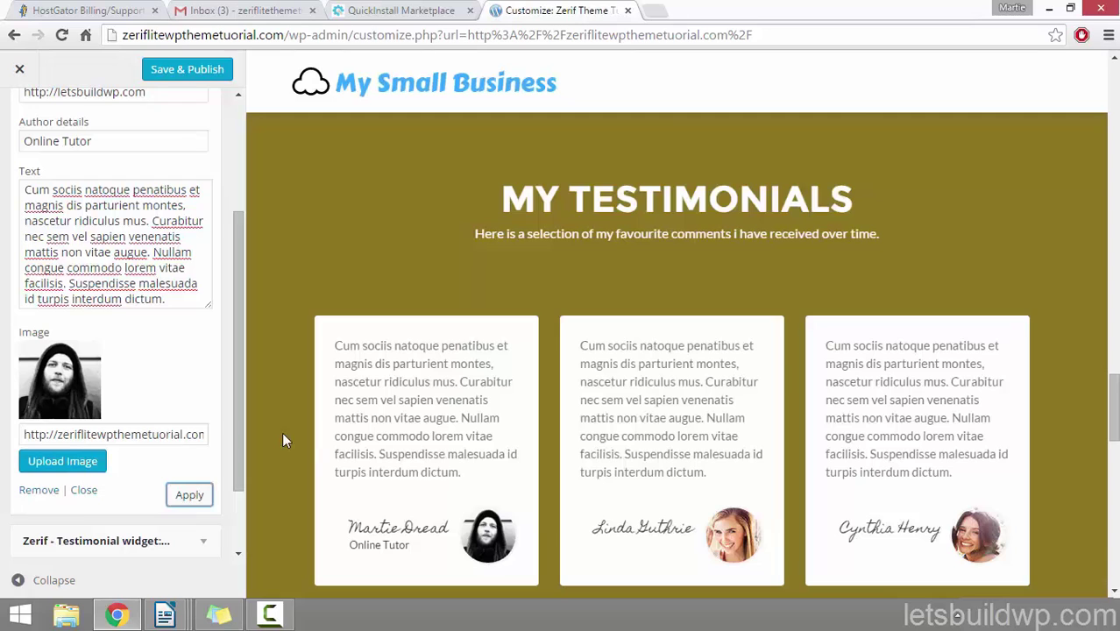
pyautogui.moveTo(239, 444); pyautogui.dragTo(251, 315)
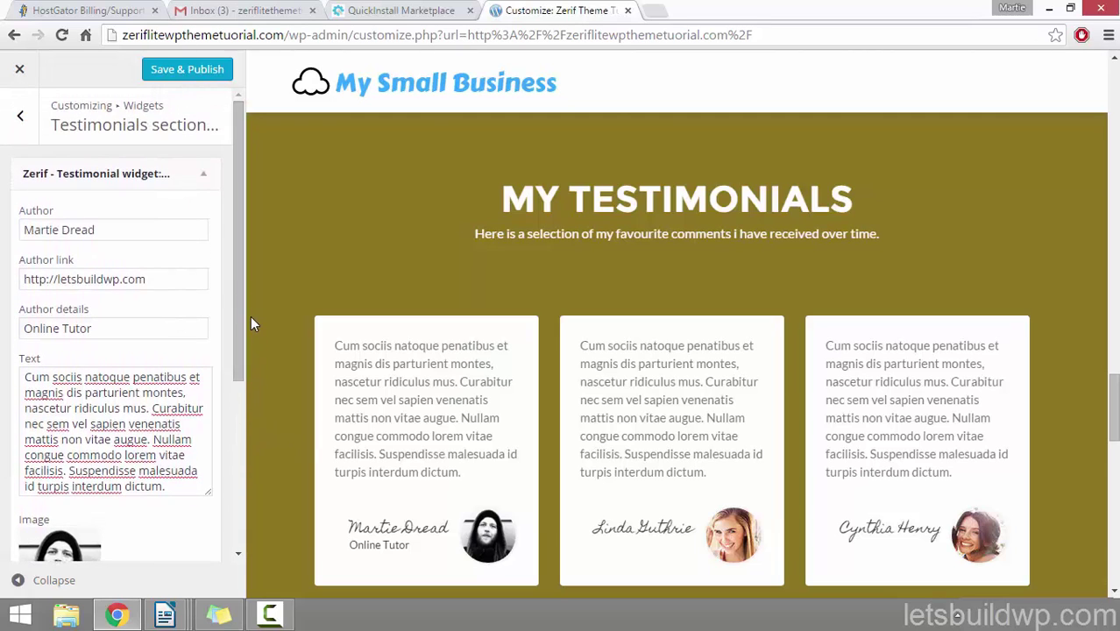
# Step: Collapse the first testimonial, expand the second, and Save & Publish the testimonial edits
pyautogui.click(205, 175)
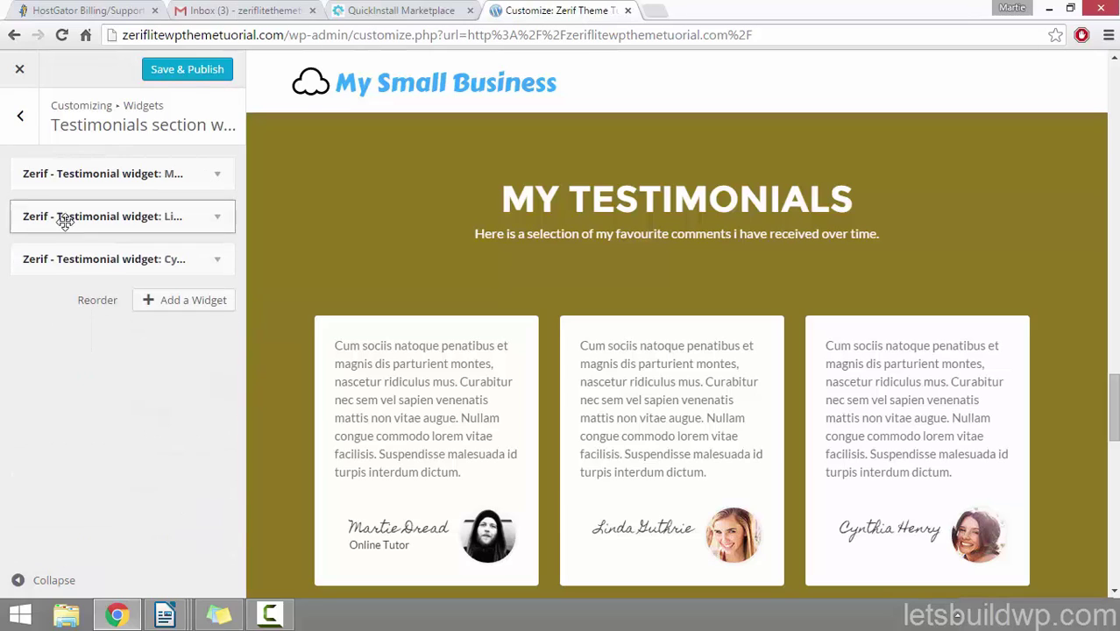
pyautogui.click(219, 218)
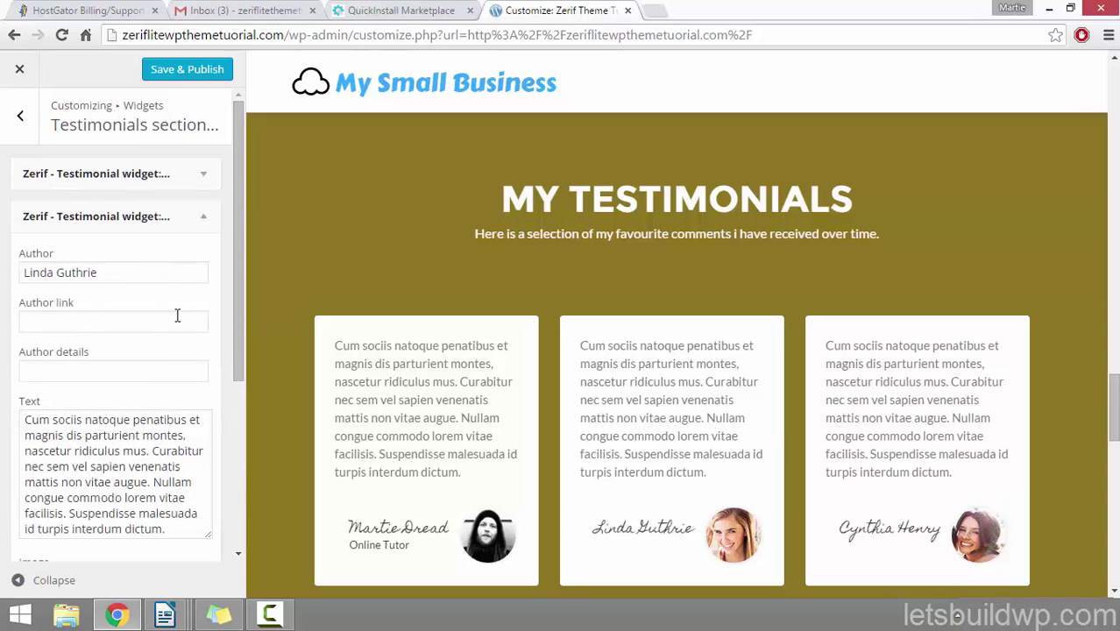
pyautogui.moveTo(241, 186); pyautogui.dragTo(247, 364)
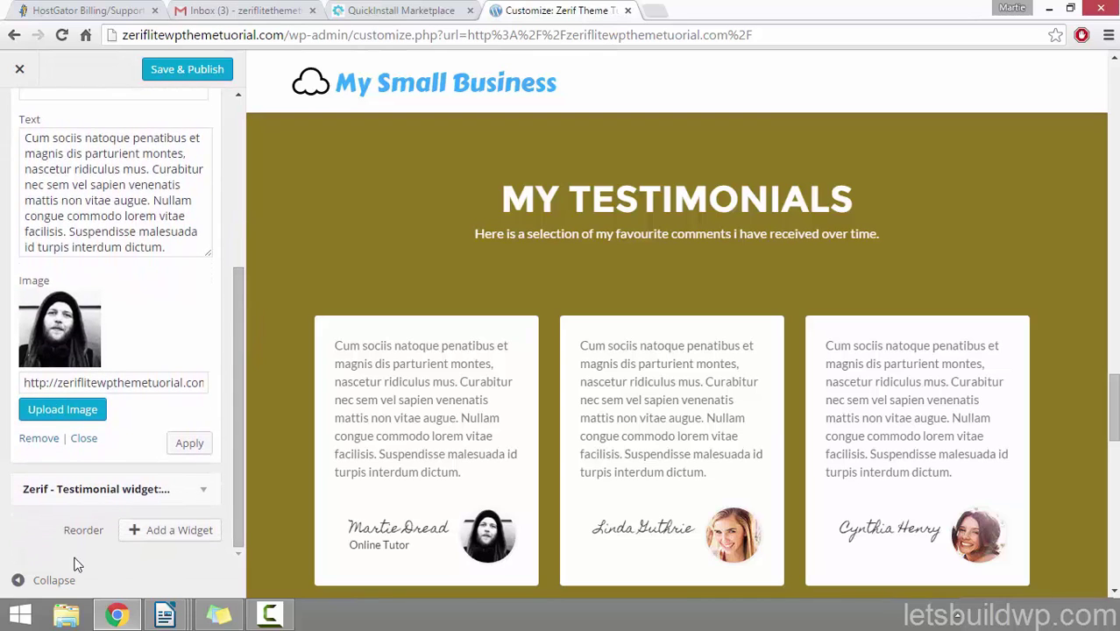
pyautogui.click(166, 537)
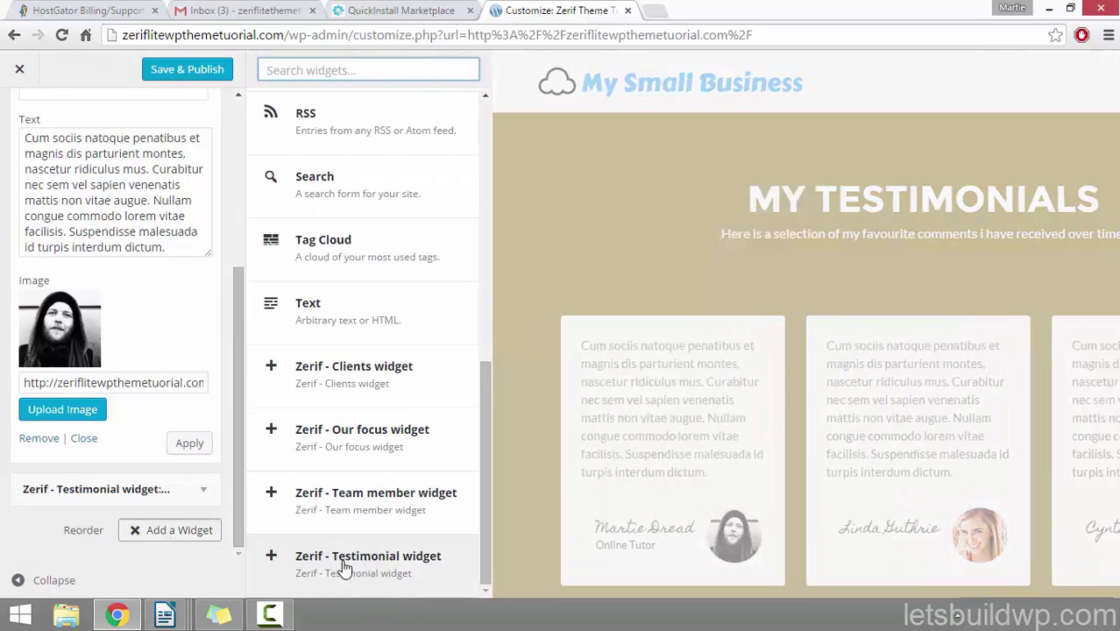
pyautogui.click(28, 536)
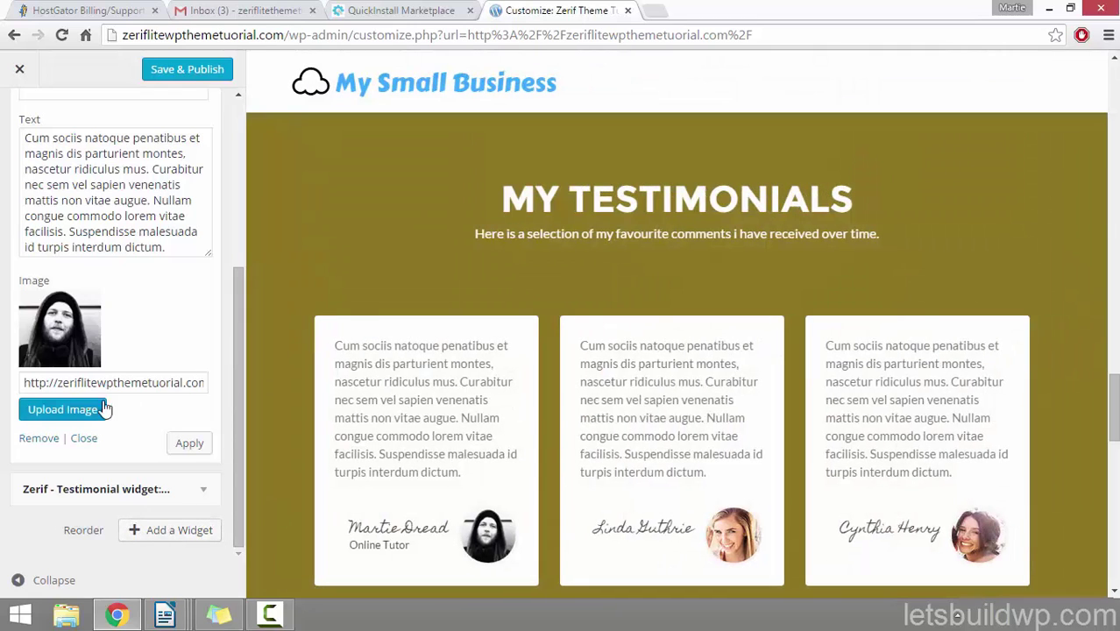
pyautogui.moveTo(244, 462); pyautogui.dragTo(262, 275)
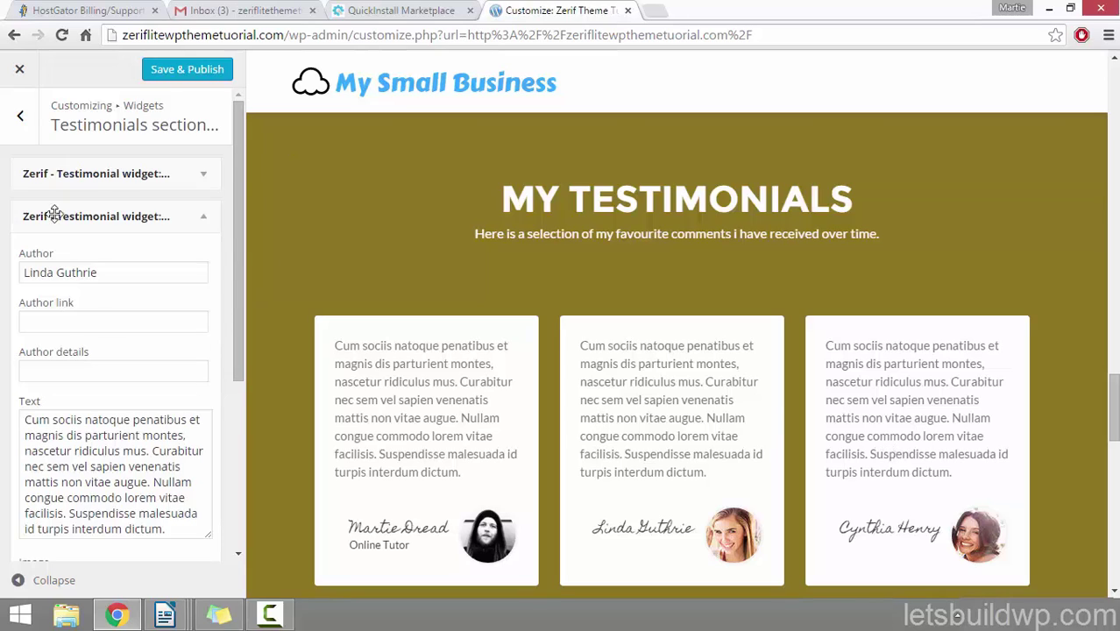
pyautogui.click(186, 71)
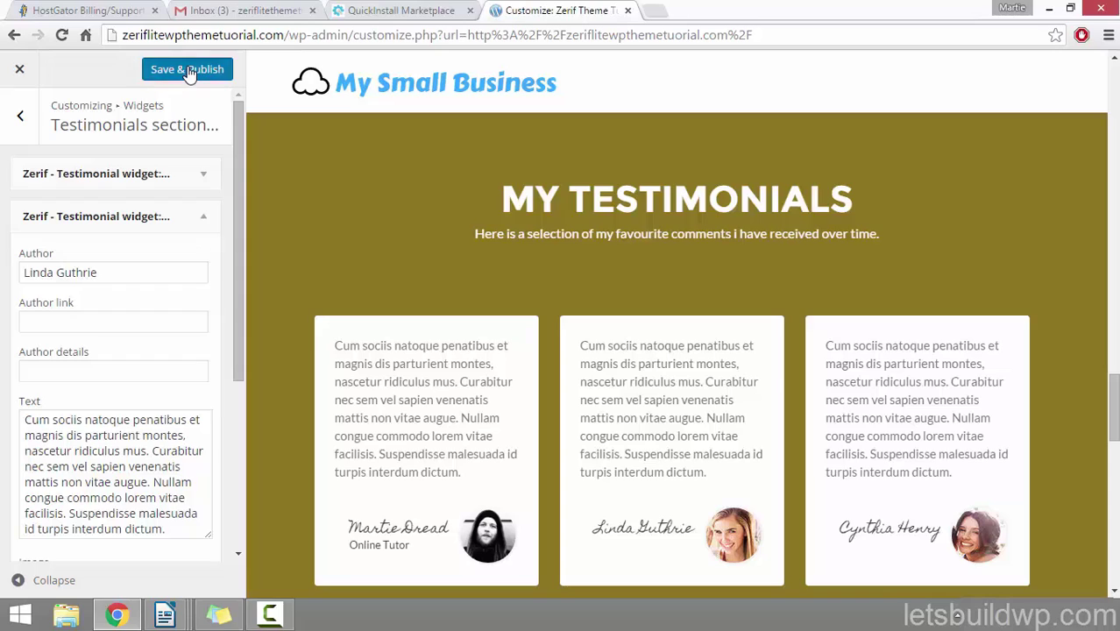
# Step: Back out to the main section list, briefly viewing the Ribbon sections settings on the way
pyautogui.click(19, 119)
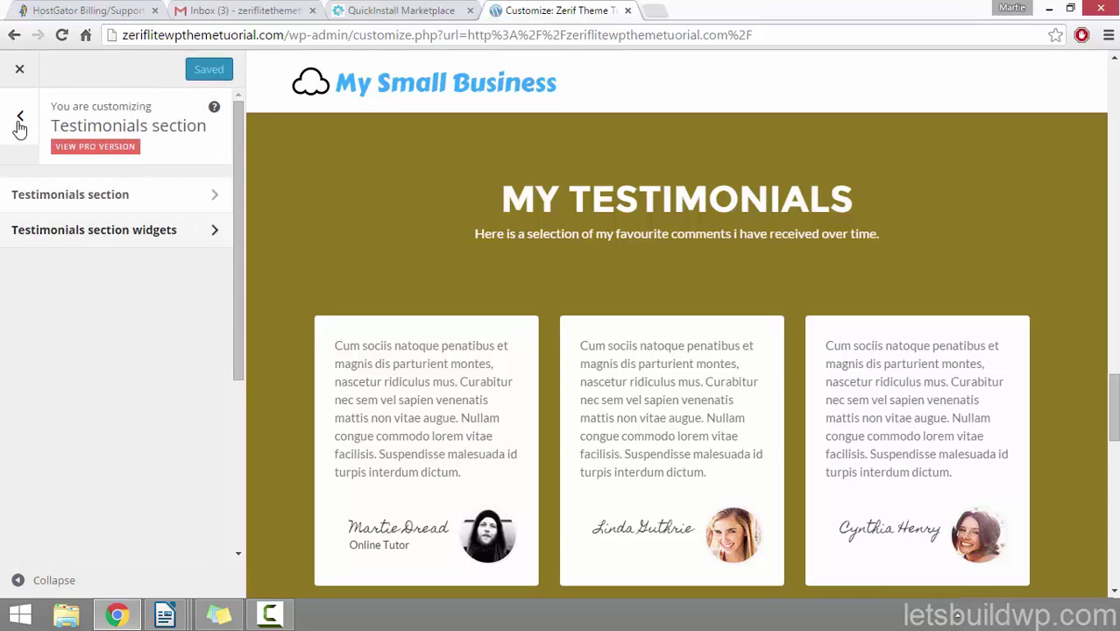
pyautogui.click(19, 123)
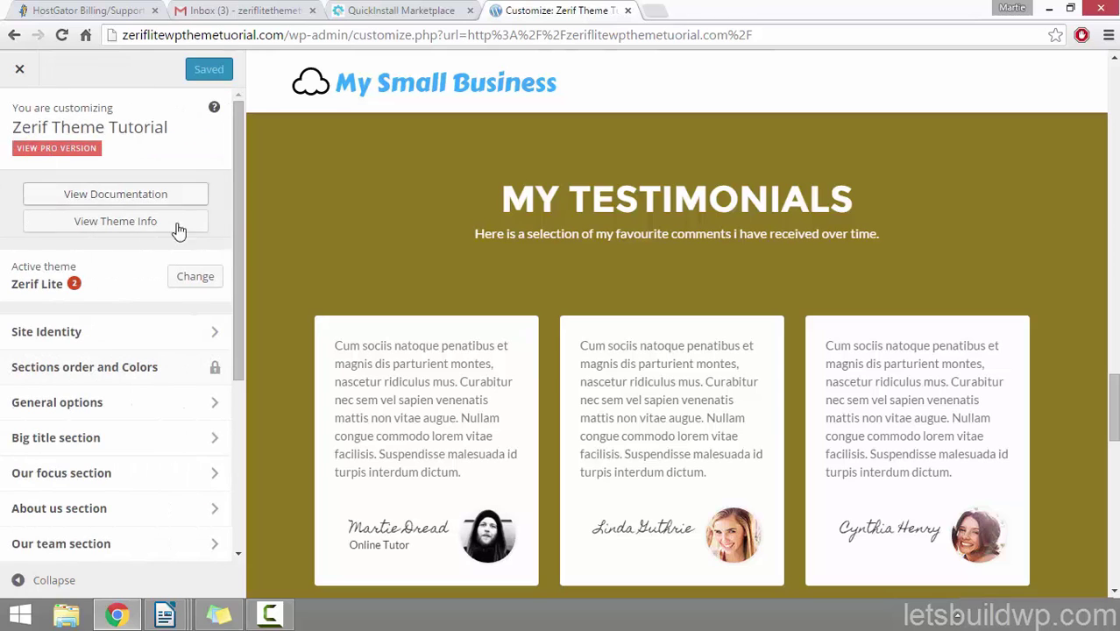
pyautogui.moveTo(240, 187); pyautogui.dragTo(235, 258)
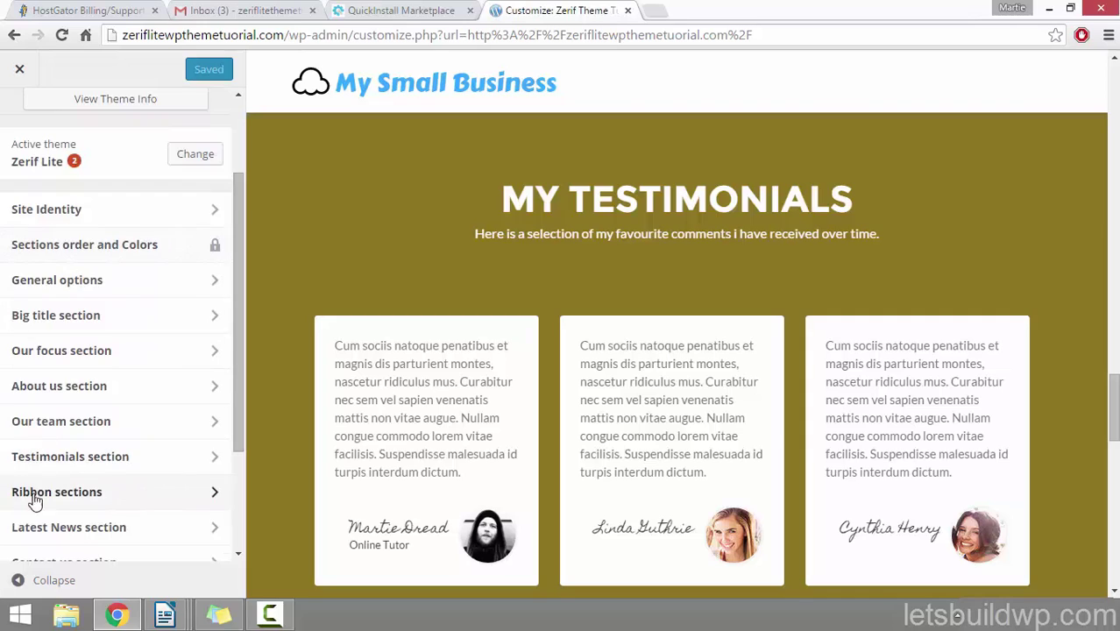
pyautogui.click(117, 501)
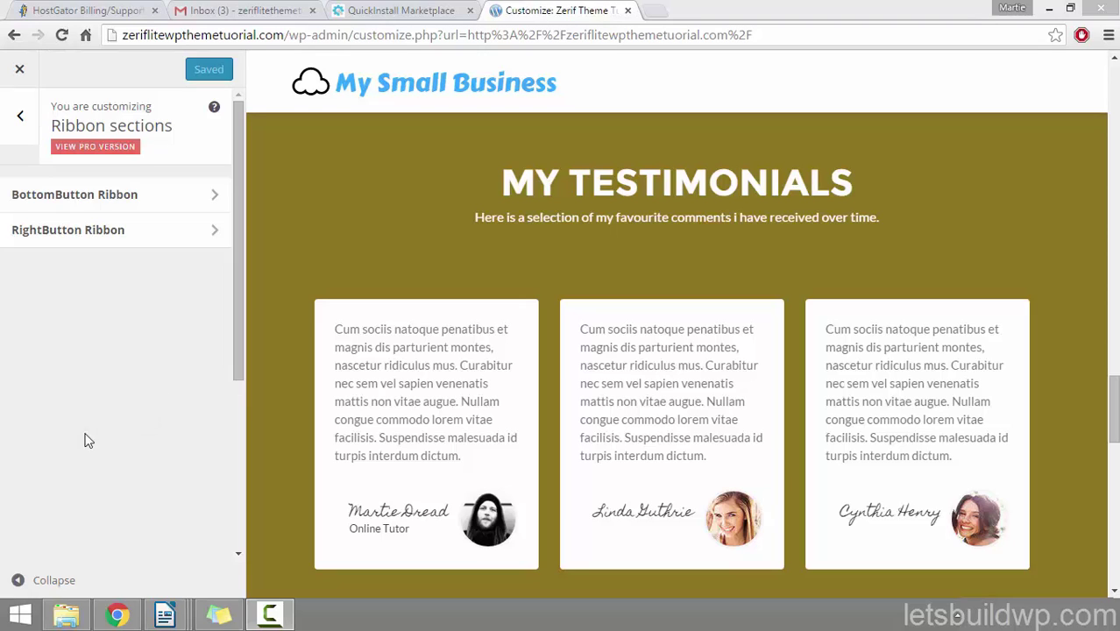
pyautogui.click(22, 121)
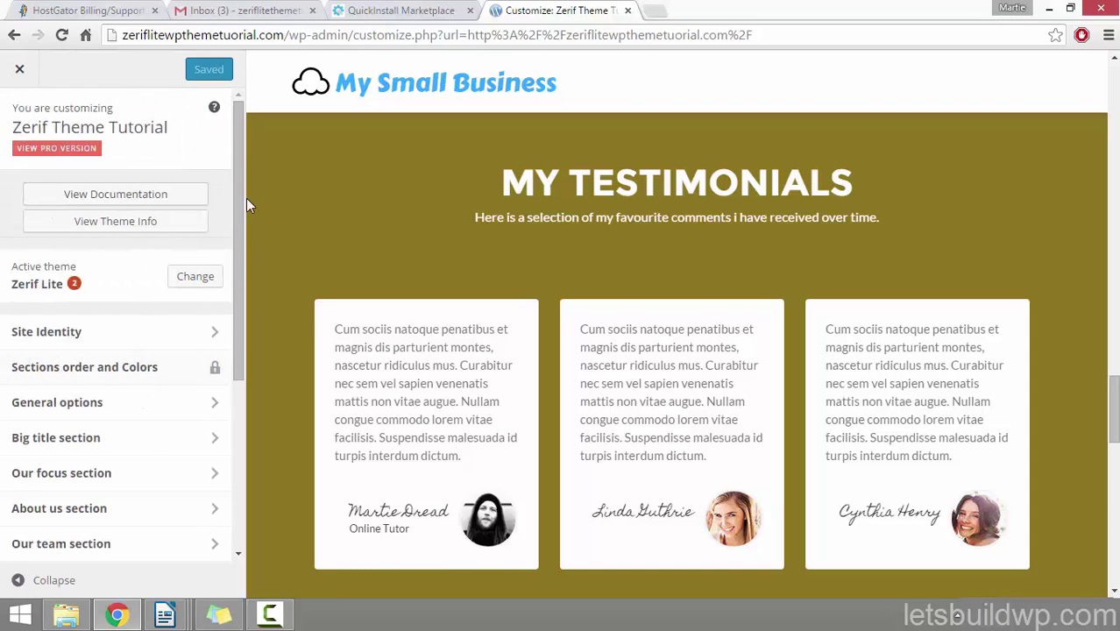
pyautogui.moveTo(238, 193); pyautogui.dragTo(247, 307)
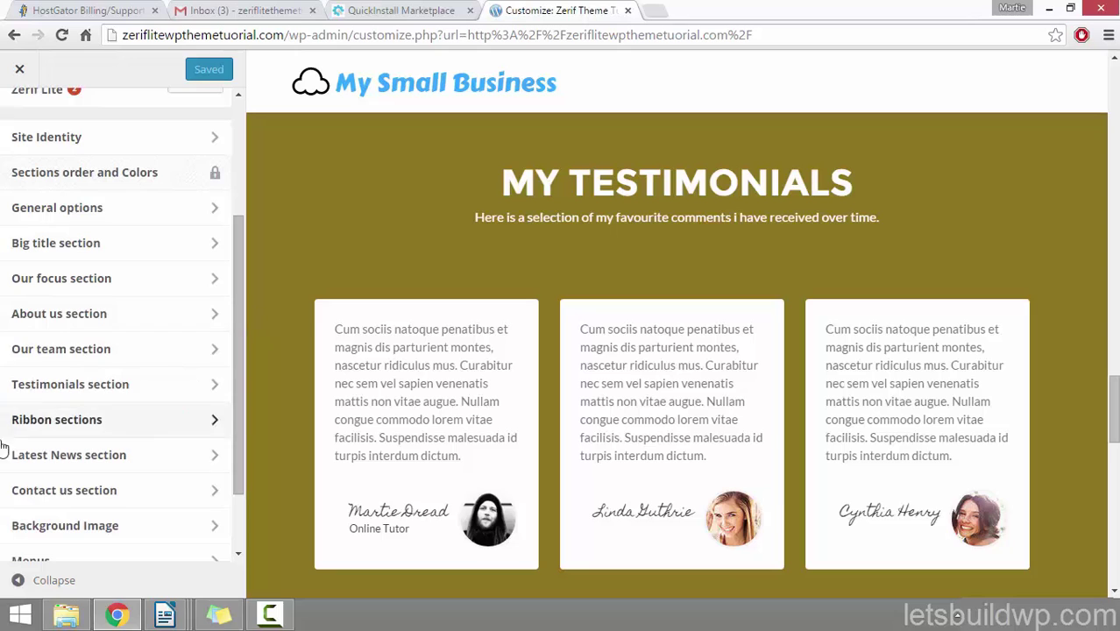
# Step: Set the Latest News section title to LATEST NEWS
pyautogui.click(128, 461)
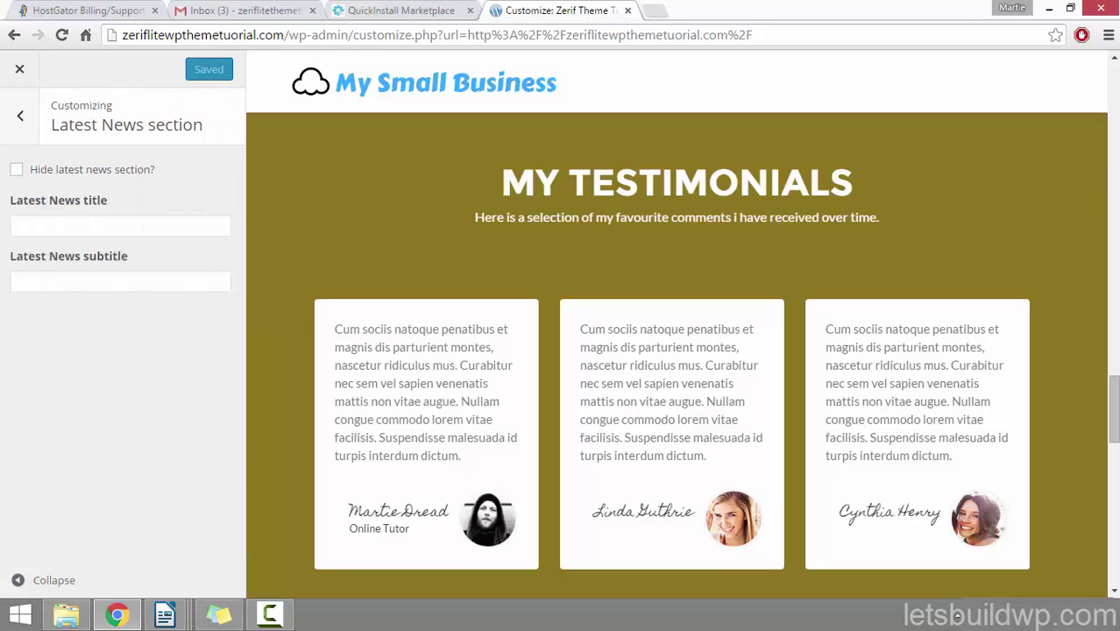
pyautogui.moveTo(1115, 386); pyautogui.dragTo(1115, 448)
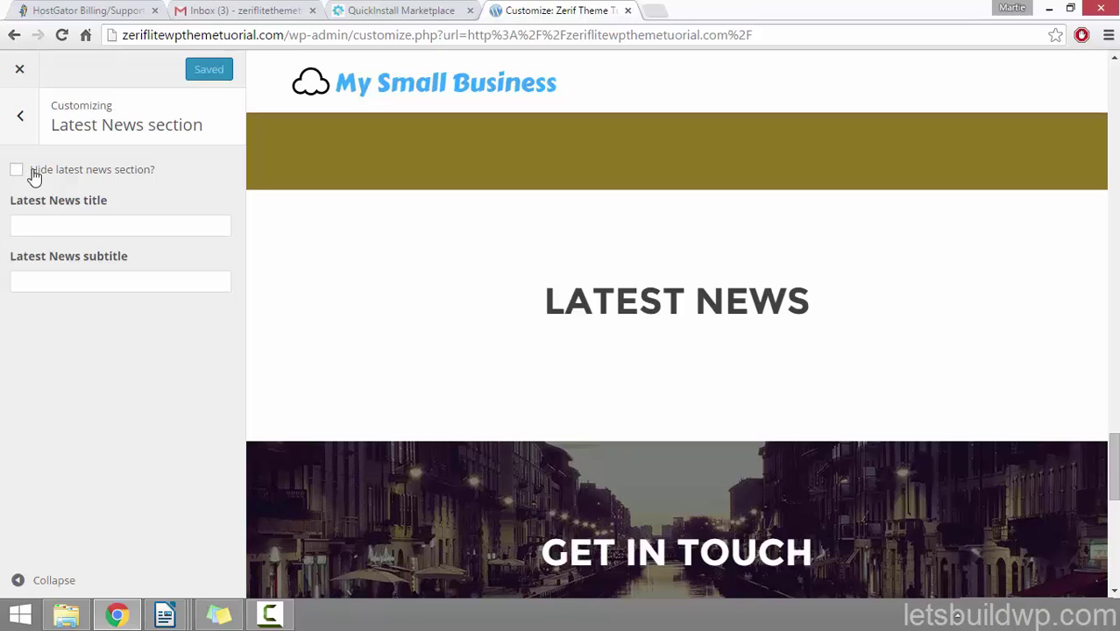
pyautogui.click(122, 226)
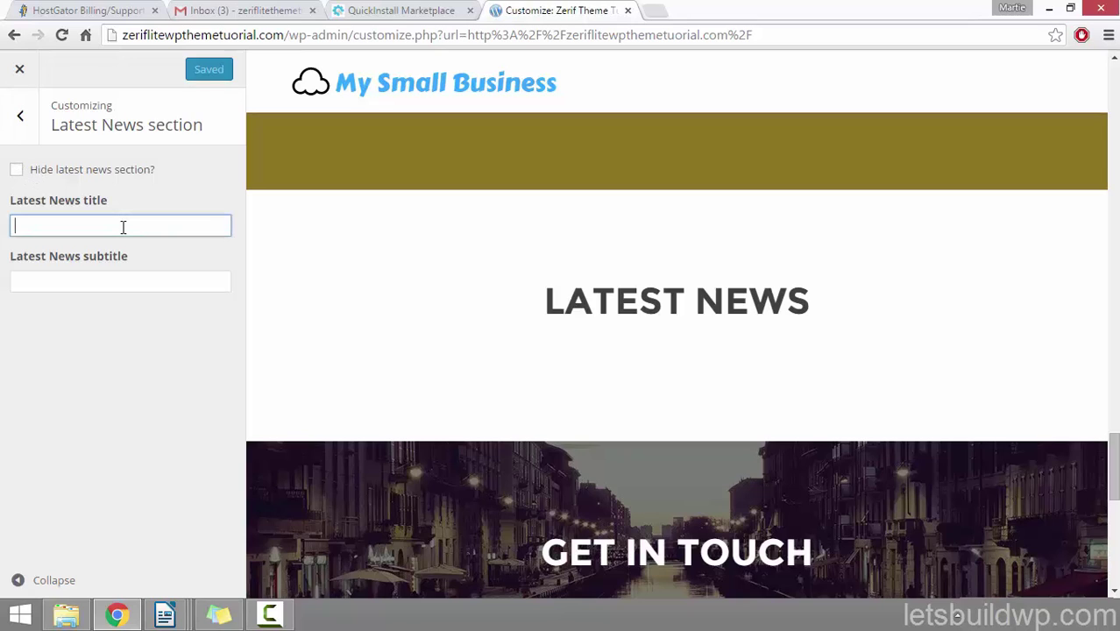
pyautogui.write('Our Blog Posts')
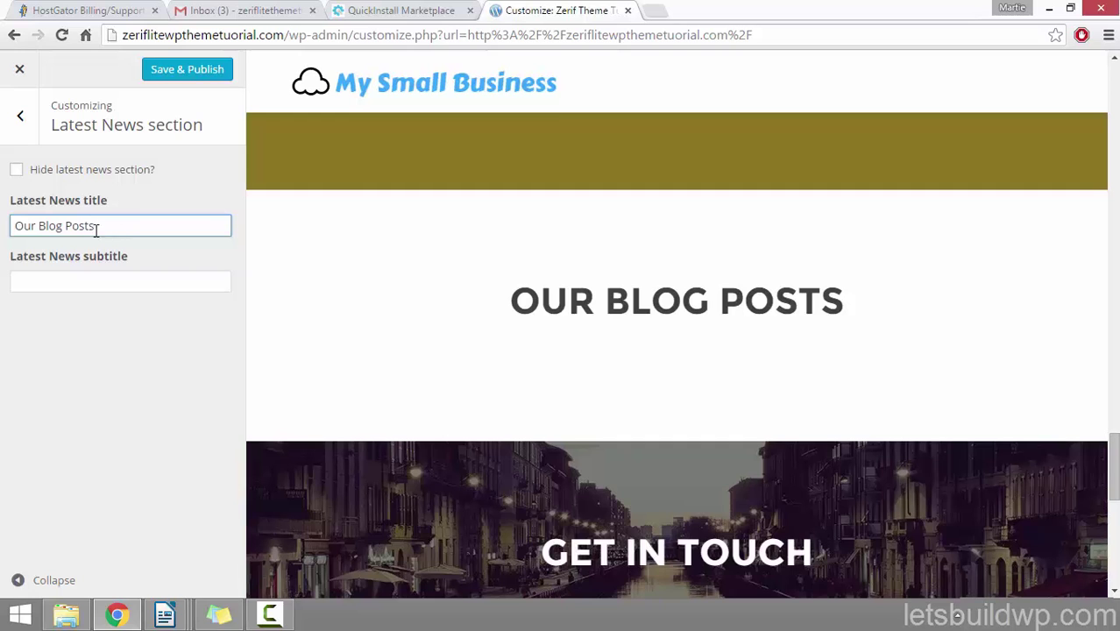
pyautogui.moveTo(122, 227); pyautogui.dragTo(7, 233)
pyautogui.write('LATEST ')
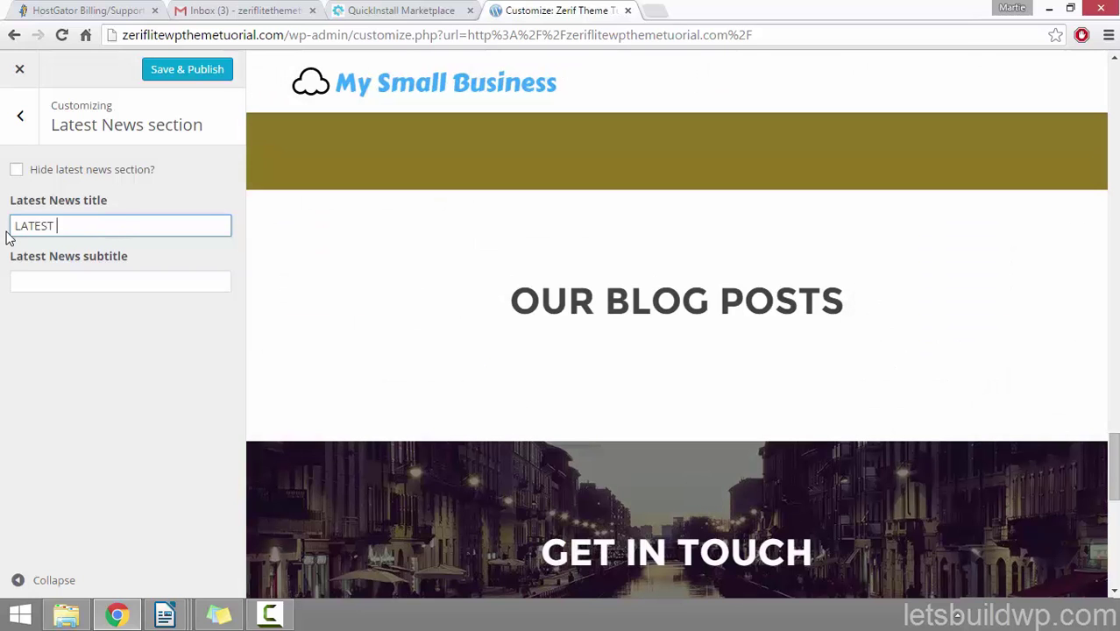
pyautogui.write('NEWS')
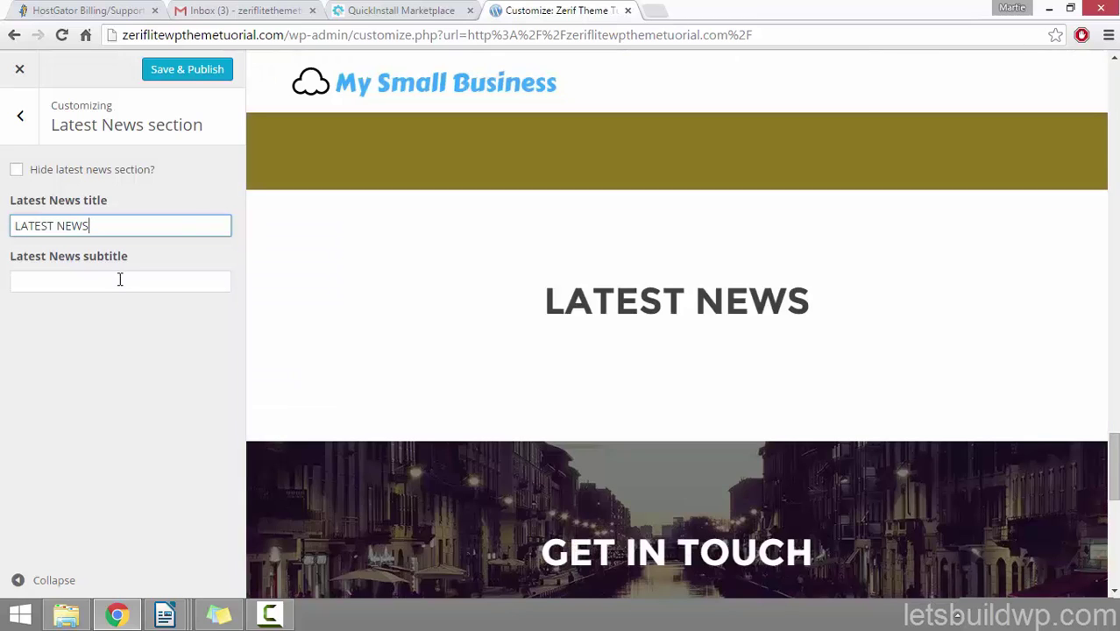
# Step: Enter the subtitle 'Here is a selection of our latest blog posts with you will enjoy.'
pyautogui.click(119, 279)
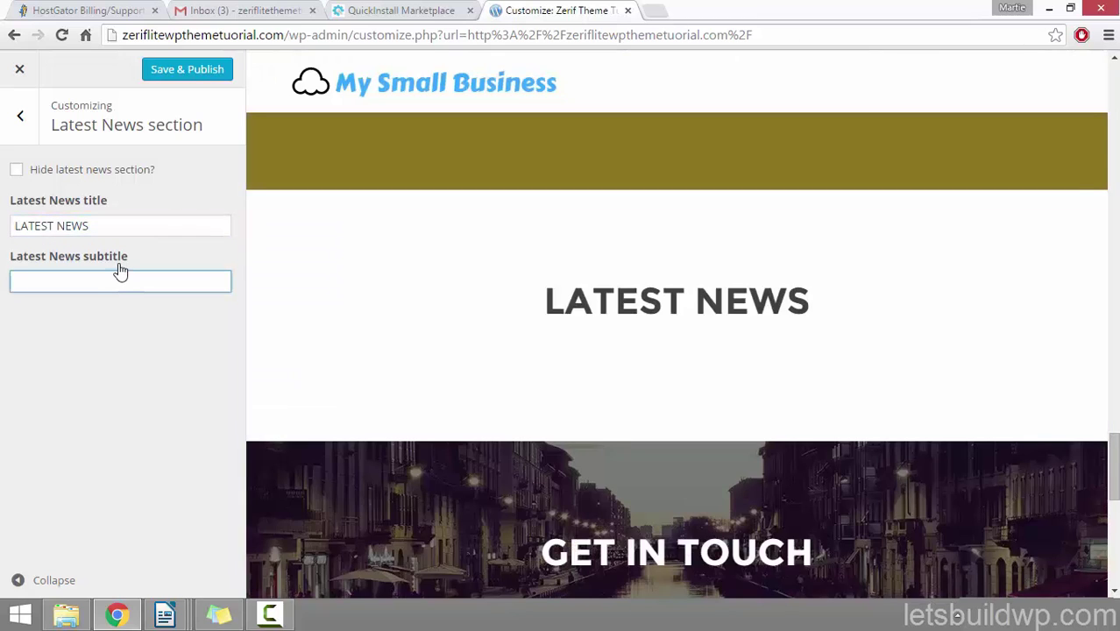
pyautogui.write('Here is a')
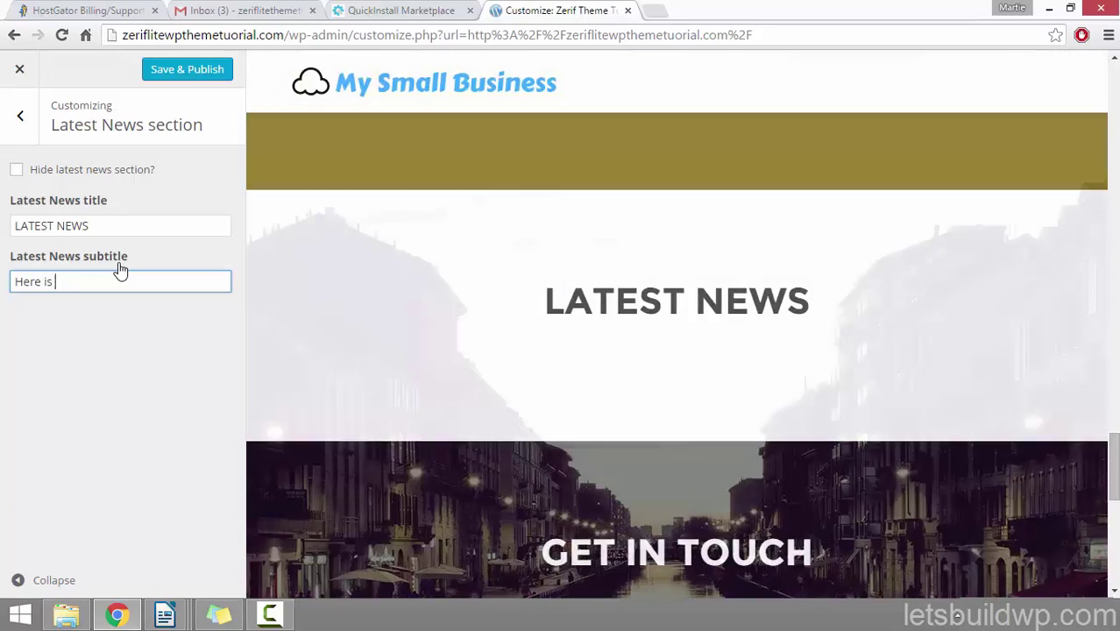
pyautogui.write(' s')
pyautogui.write('electio')
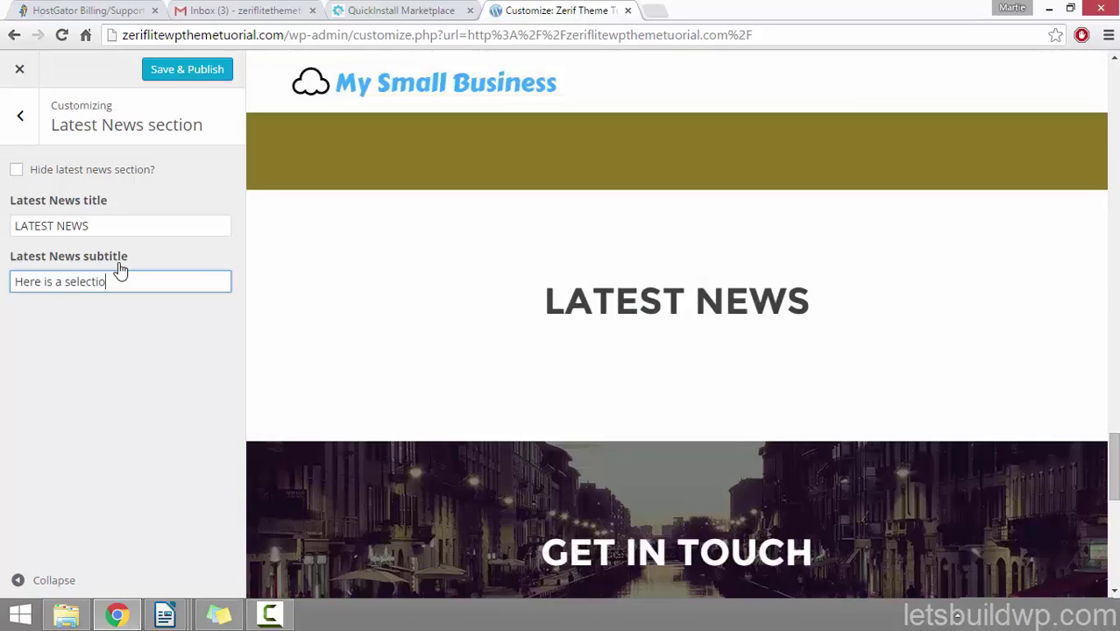
pyautogui.write('n of our la')
pyautogui.write('test ')
pyautogui.write('blog ')
pyautogui.write('posts -')
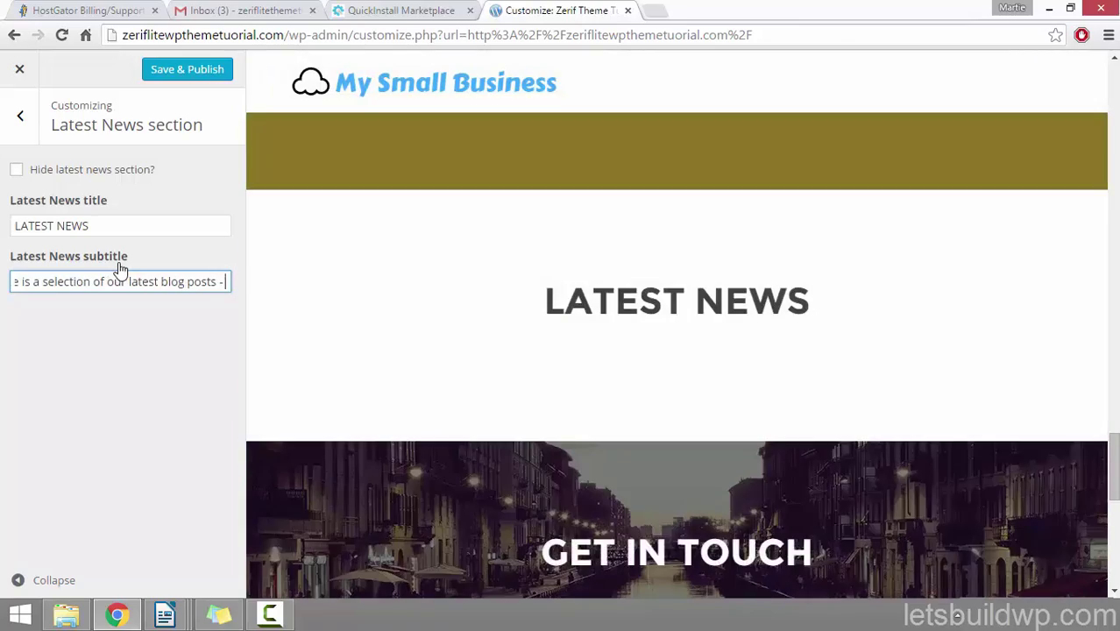
pyautogui.press('BackSpace')
pyautogui.write('with you will')
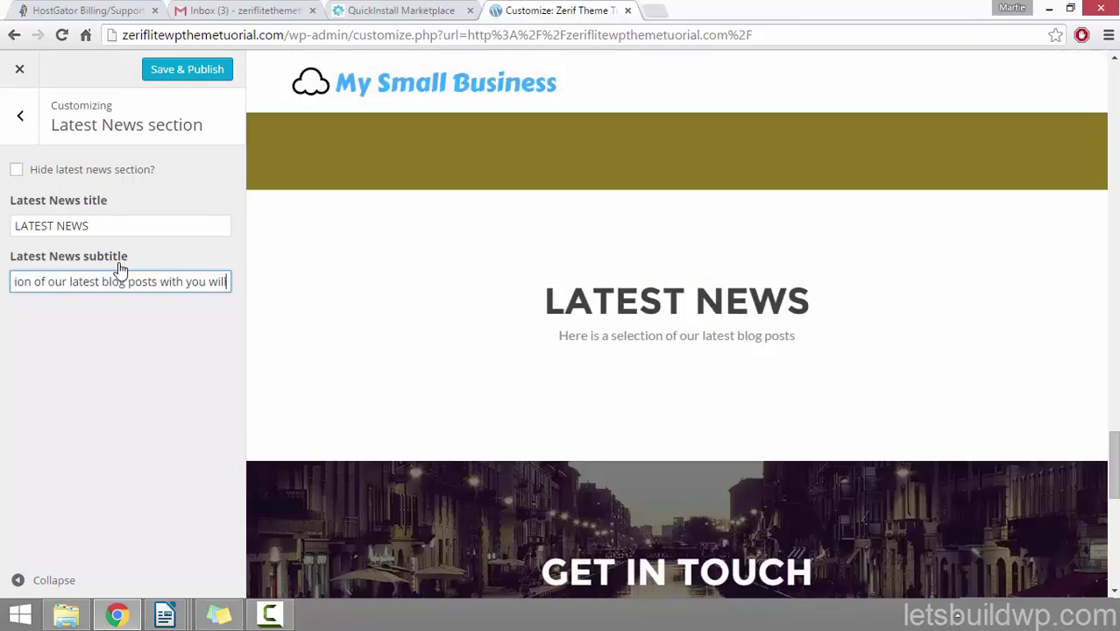
pyautogui.write(' en')
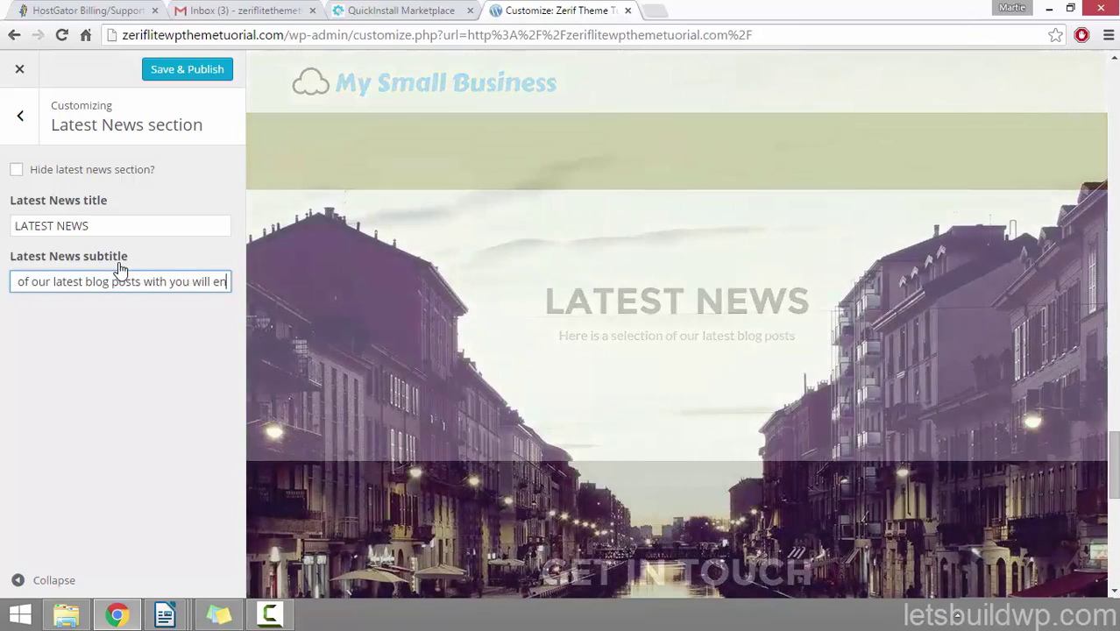
pyautogui.write('joy.')
pyautogui.click(203, 302)
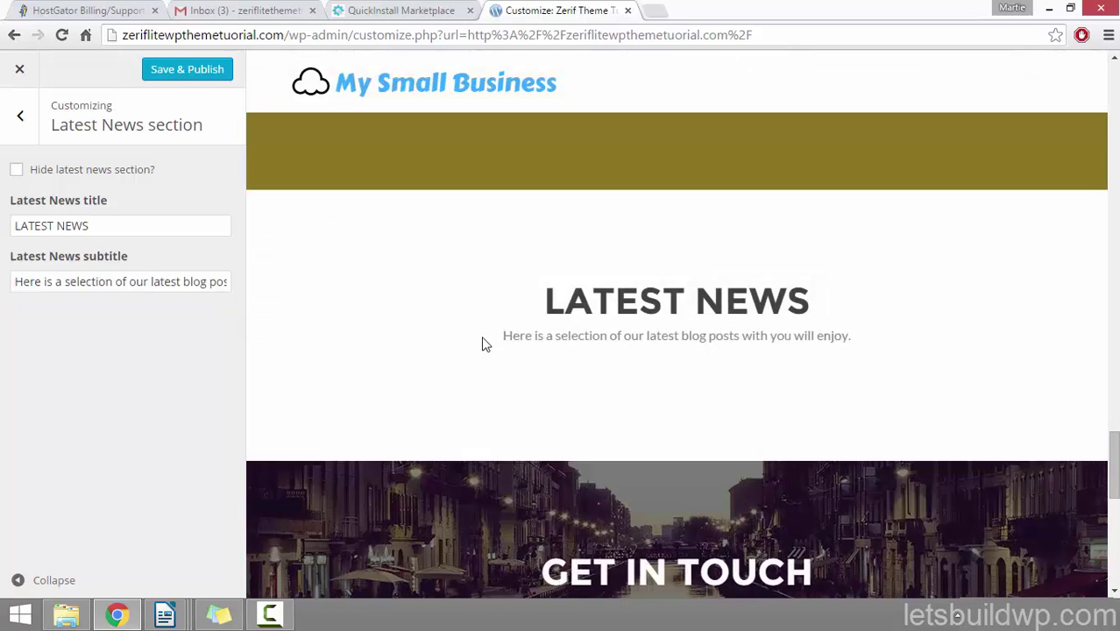
pyautogui.moveTo(497, 338); pyautogui.dragTo(855, 329)
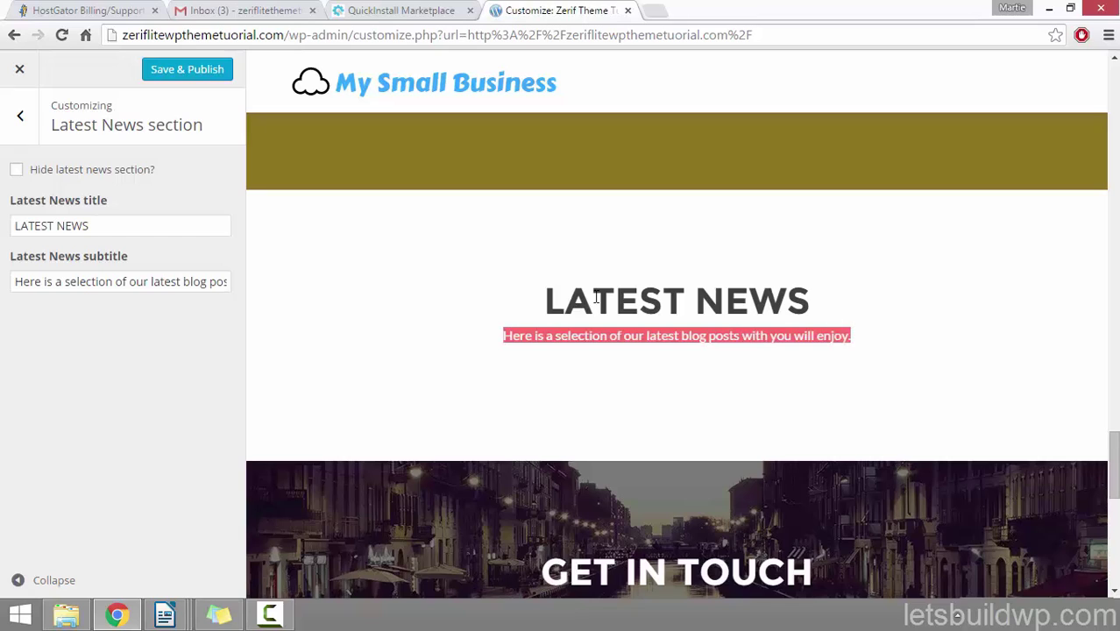
pyautogui.click(618, 364)
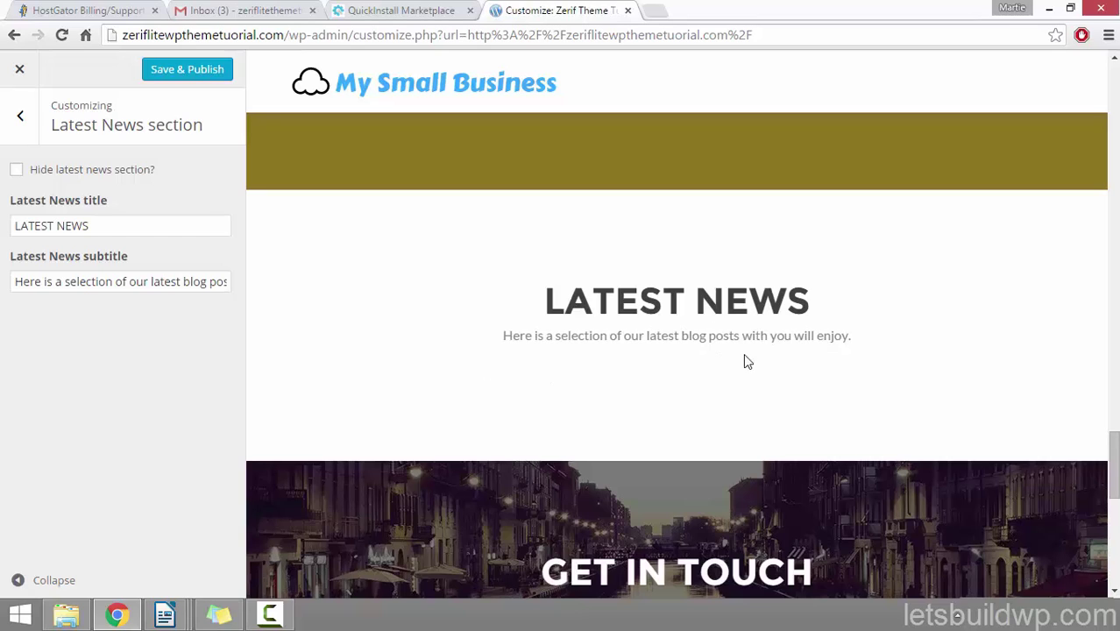
pyautogui.click(21, 123)
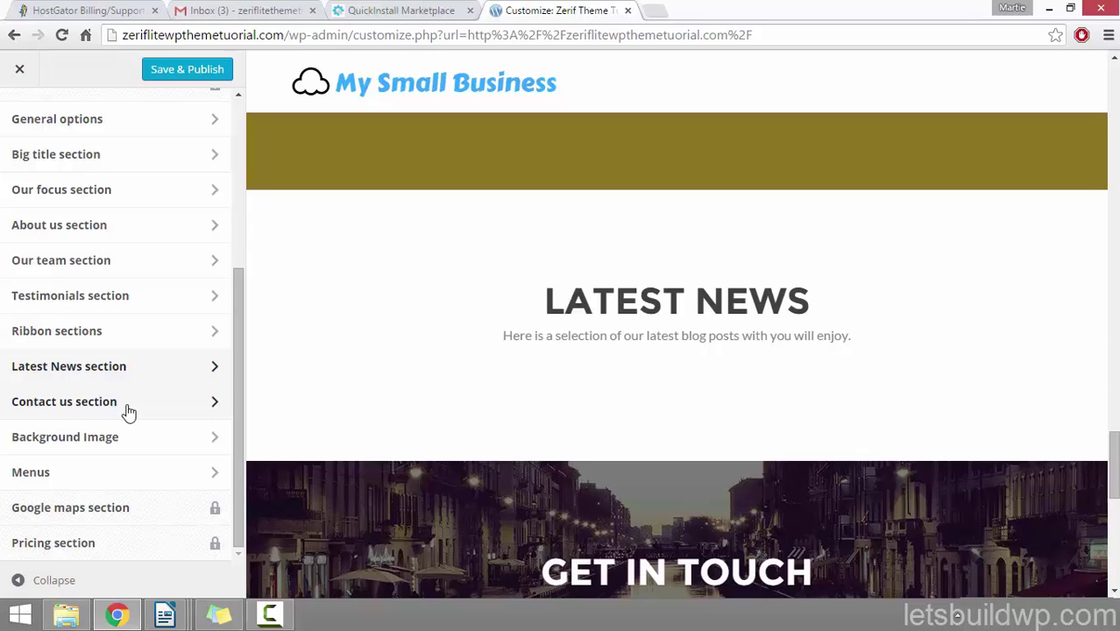
# Step: Retitle the contact section GET IN CONTACT and enter the subtitle 'Just fill out the form below and we will get back to you as soon as possible'
pyautogui.click(92, 409)
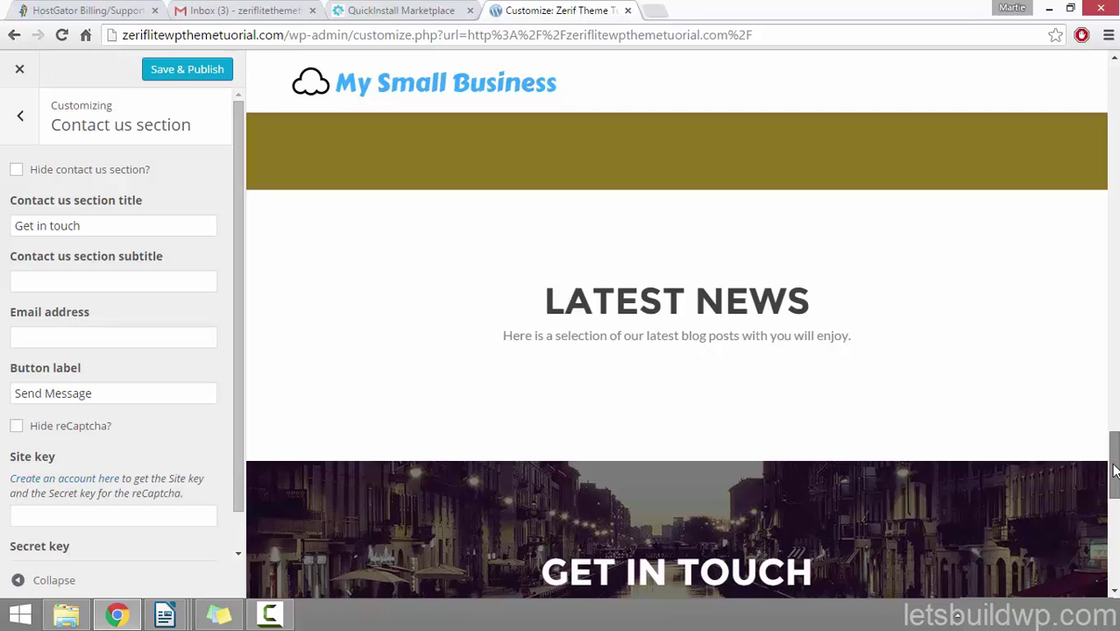
pyautogui.moveTo(1114, 482); pyautogui.dragTo(1115, 492)
pyautogui.scroll(-4, 1115, 493)
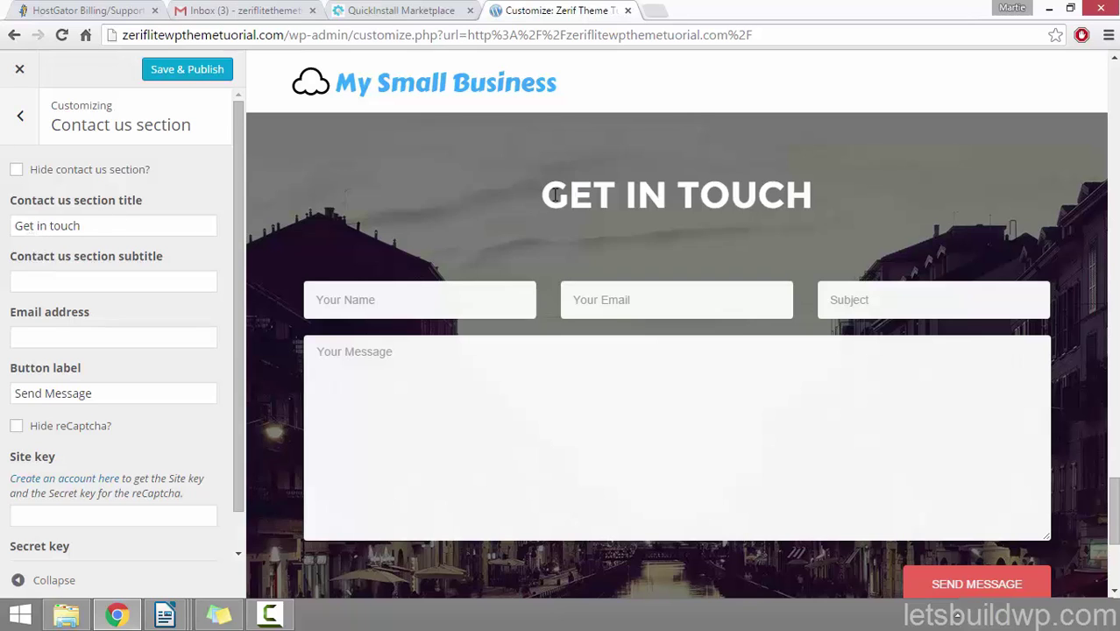
pyautogui.moveTo(554, 195); pyautogui.dragTo(827, 198)
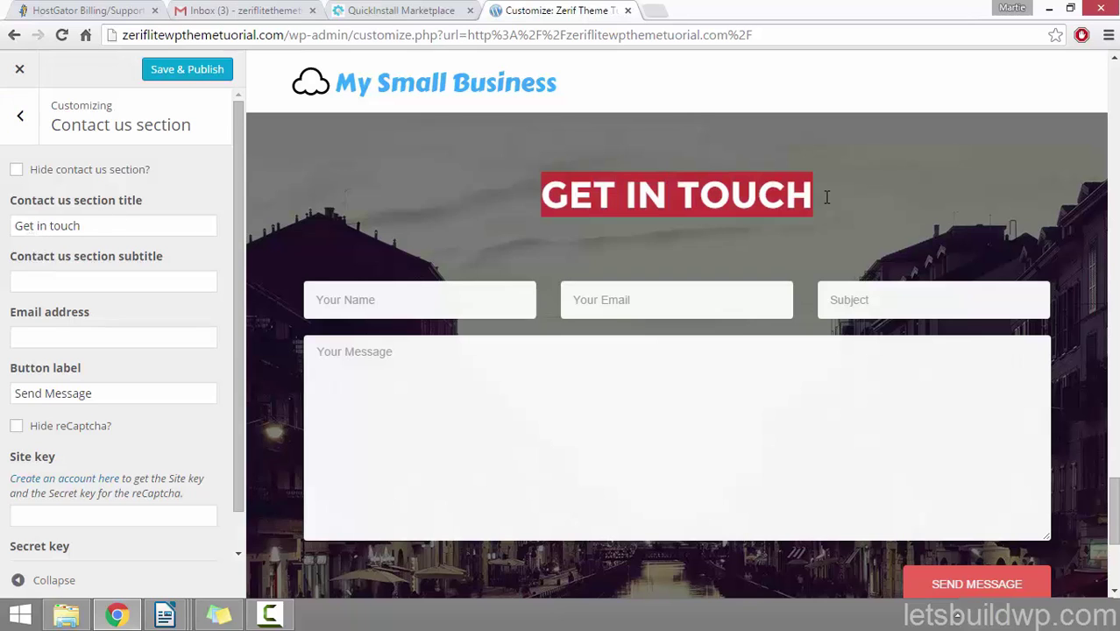
pyautogui.click(52, 226)
pyautogui.moveTo(53, 226); pyautogui.dragTo(127, 226)
pyautogui.click(125, 225)
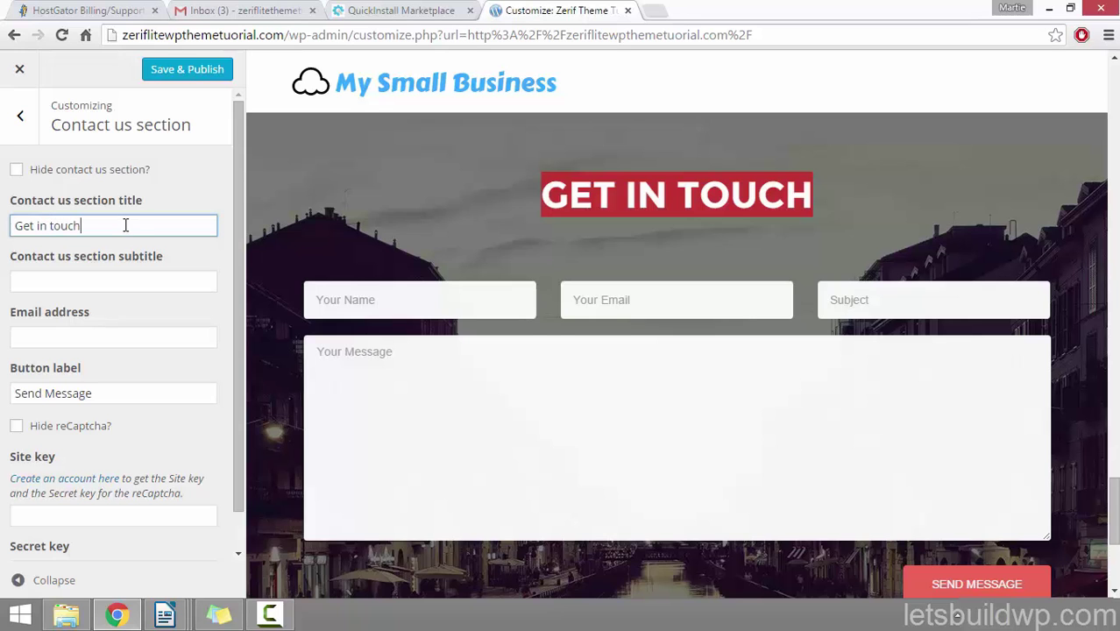
pyautogui.press('BackSpace')
pyautogui.press('BackSpace')
pyautogui.write('contact')
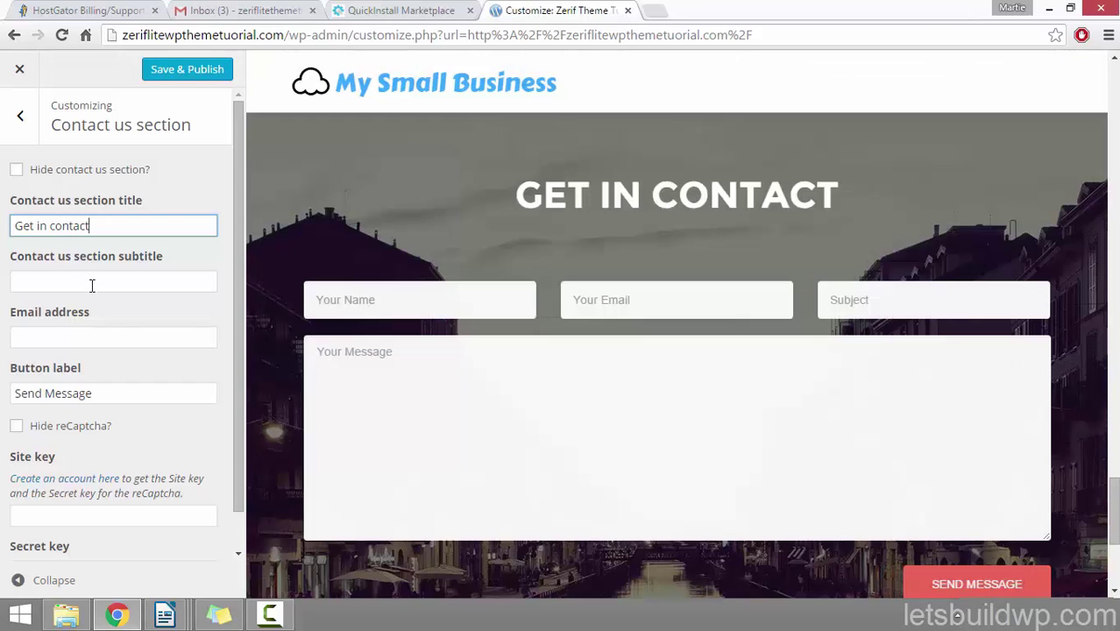
pyautogui.click(90, 281)
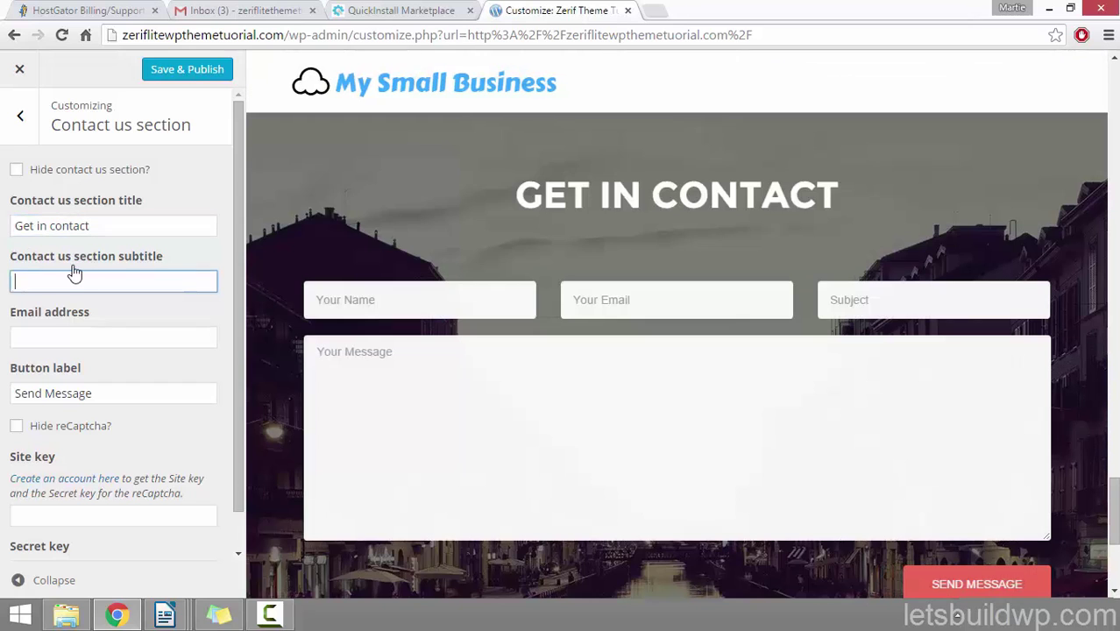
pyautogui.write('Just fill out the form below and we ')
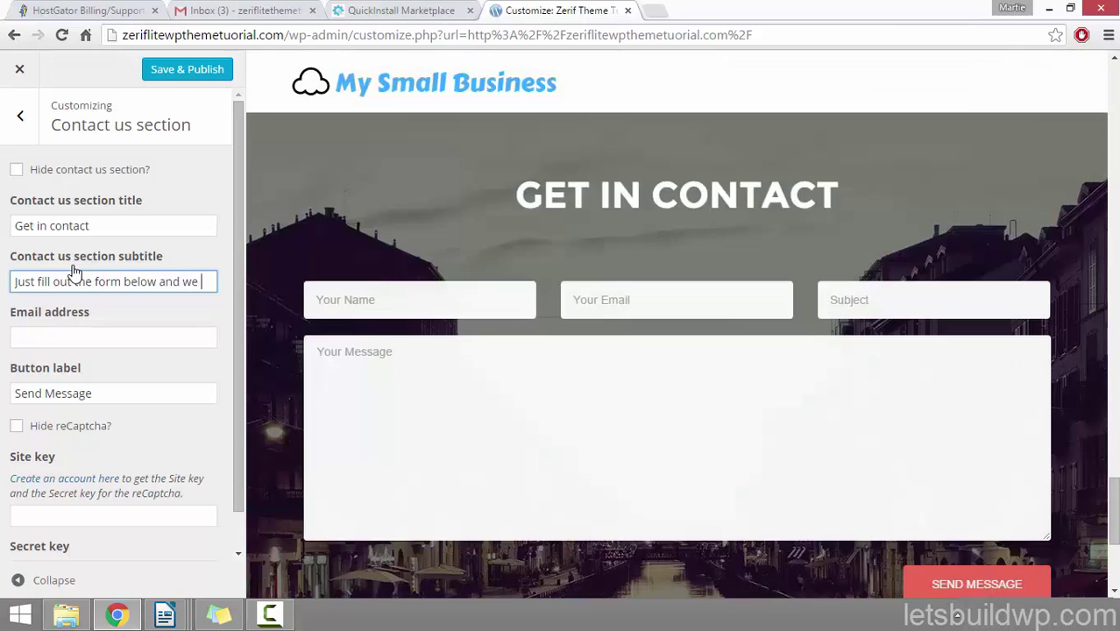
pyautogui.write('will get back t')
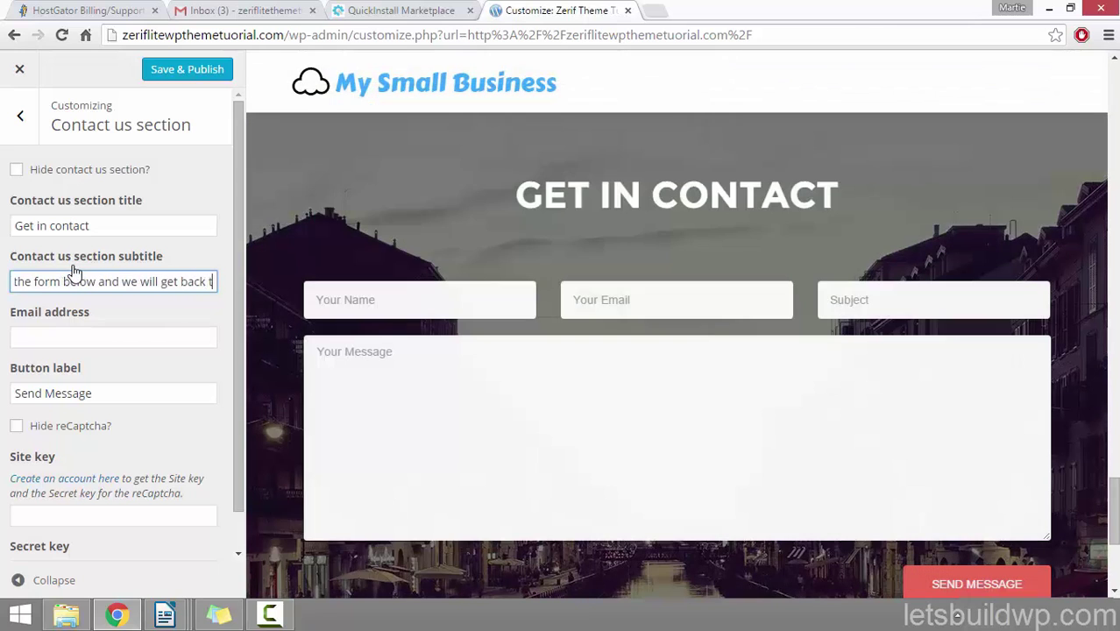
pyautogui.write('o you as soon')
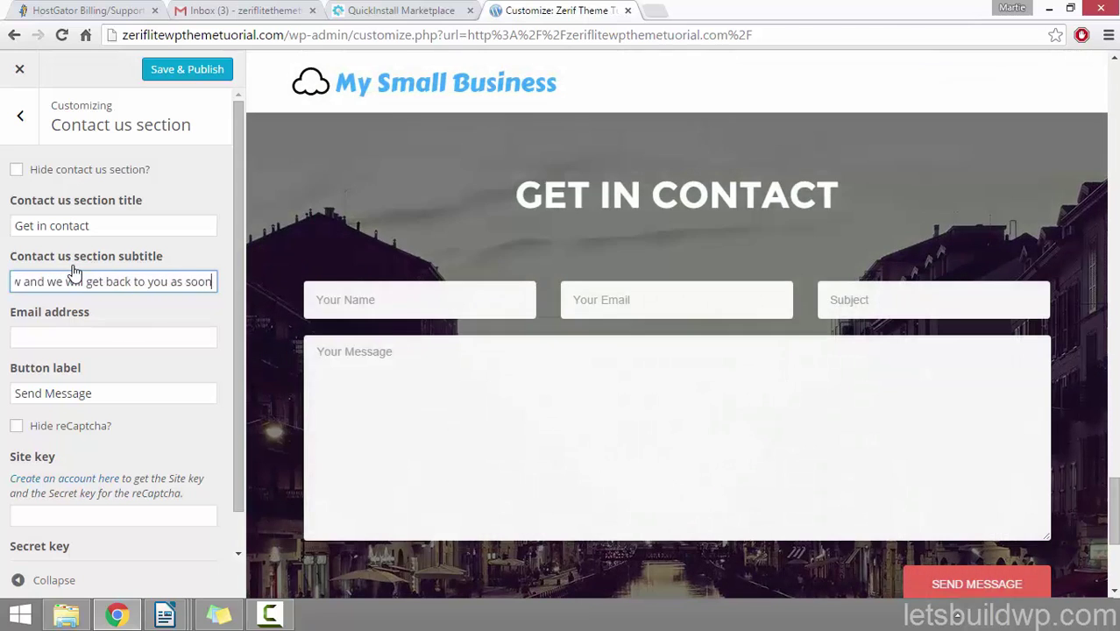
pyautogui.write(' as possible.')
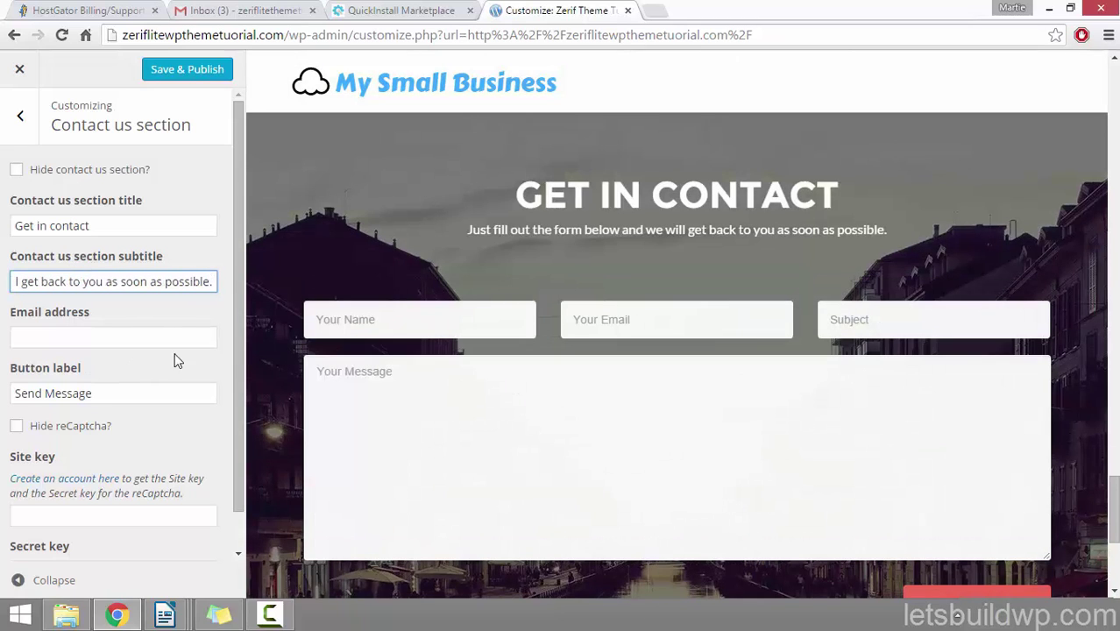
# Step: Cut the contact form's Button label from Send Message to Send, then return to the section list
pyautogui.click(100, 335)
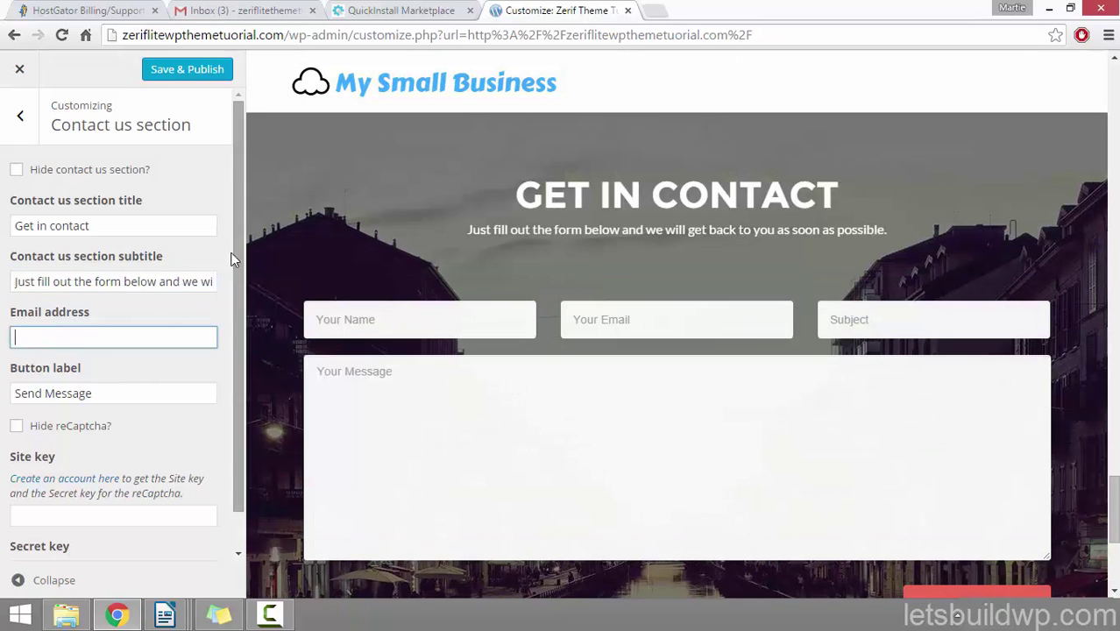
pyautogui.scroll(-1, 129, 303)
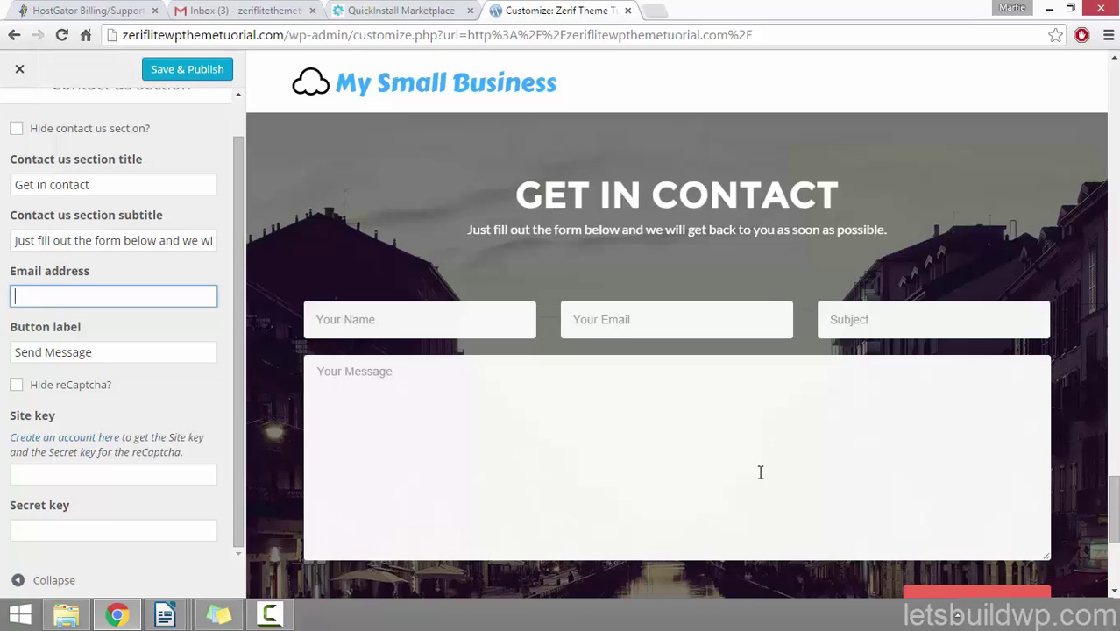
pyautogui.click(63, 295)
pyautogui.click(127, 279)
pyautogui.scroll(-2, 986, 464)
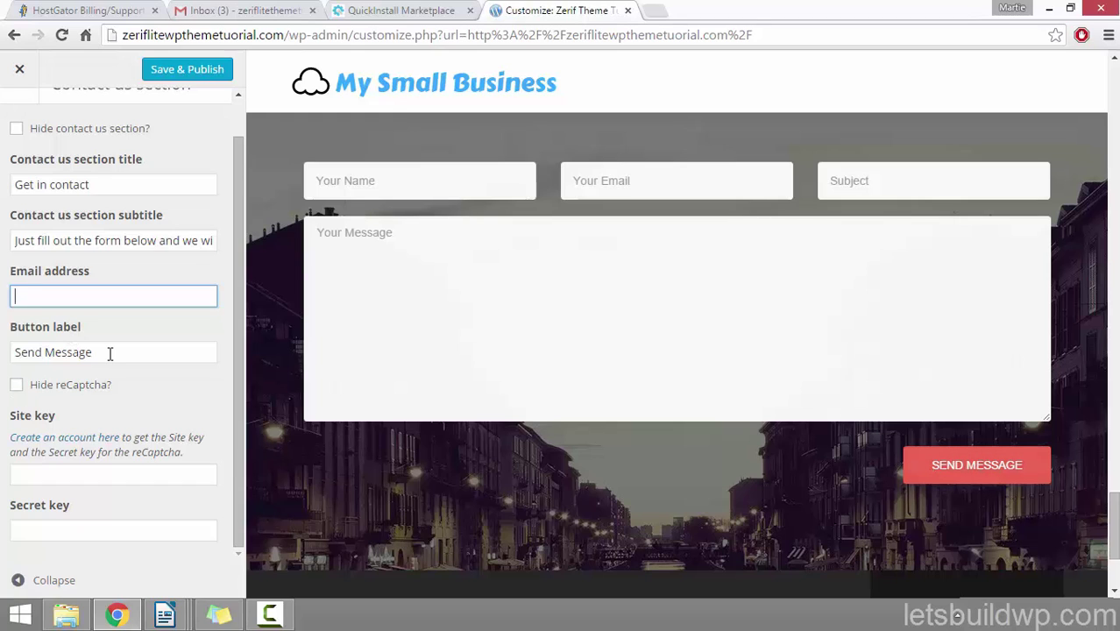
pyautogui.moveTo(110, 352); pyautogui.dragTo(46, 349)
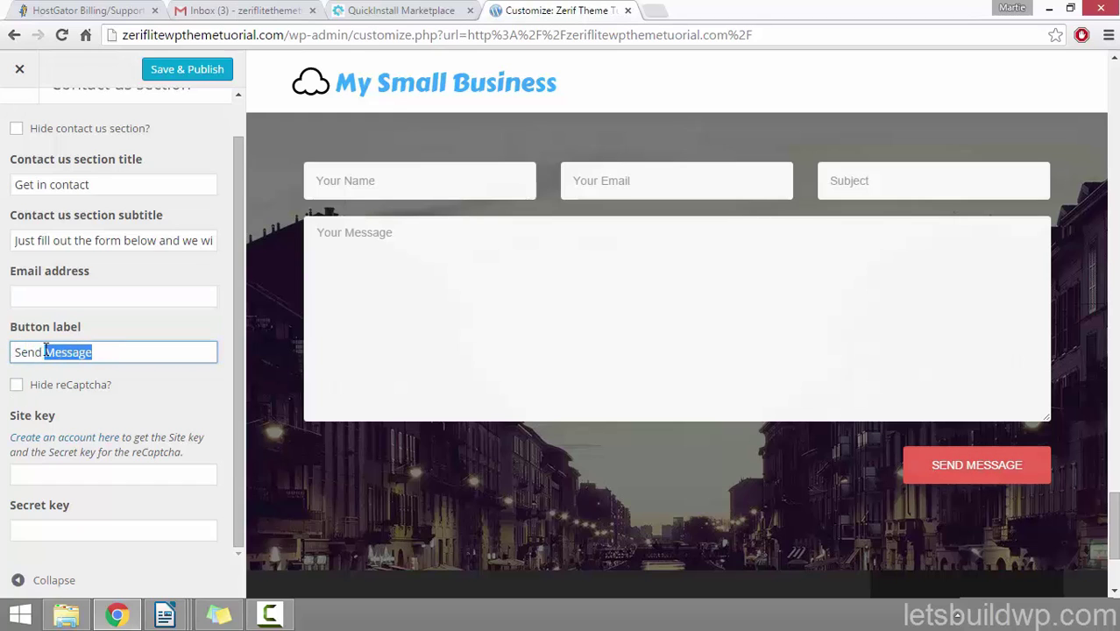
pyautogui.press('BackSpace')
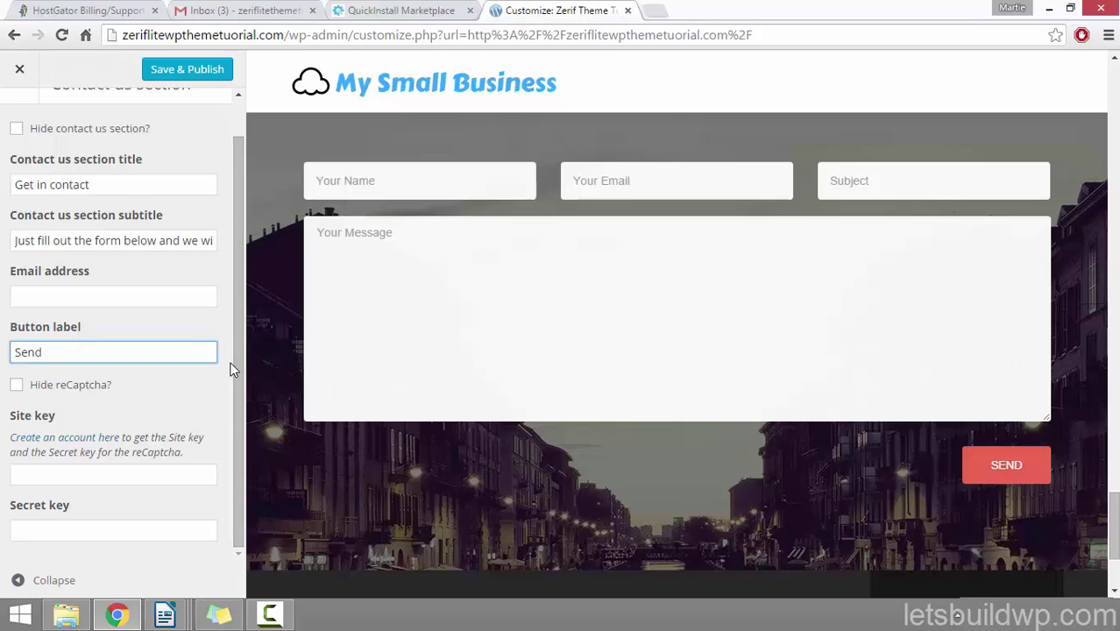
pyautogui.click(96, 474)
pyautogui.click(138, 531)
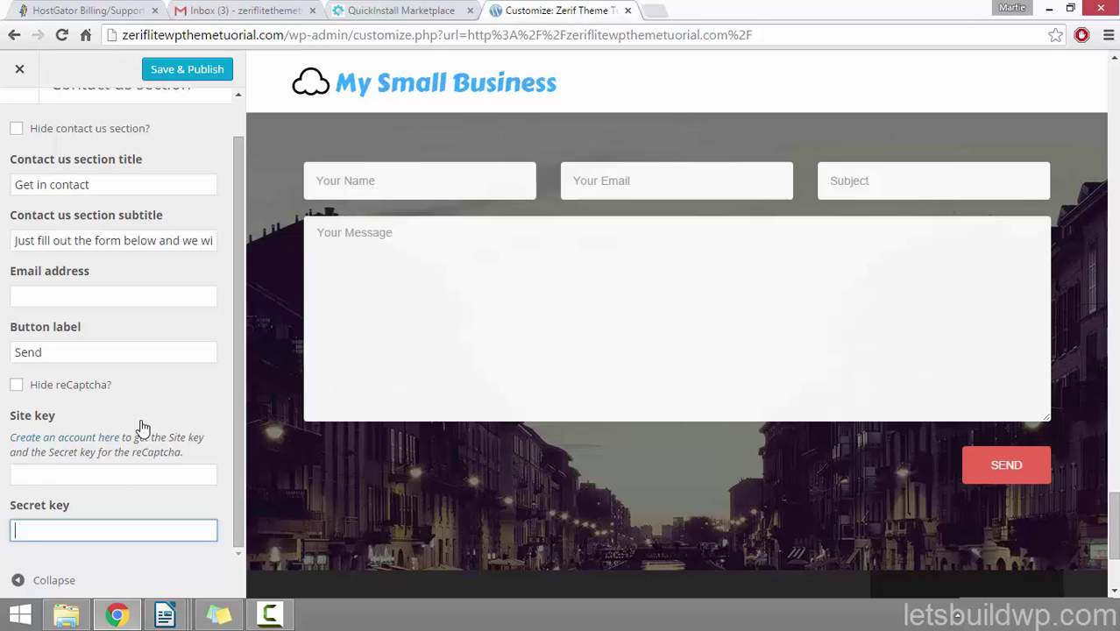
pyautogui.moveTo(240, 513); pyautogui.dragTo(237, 469)
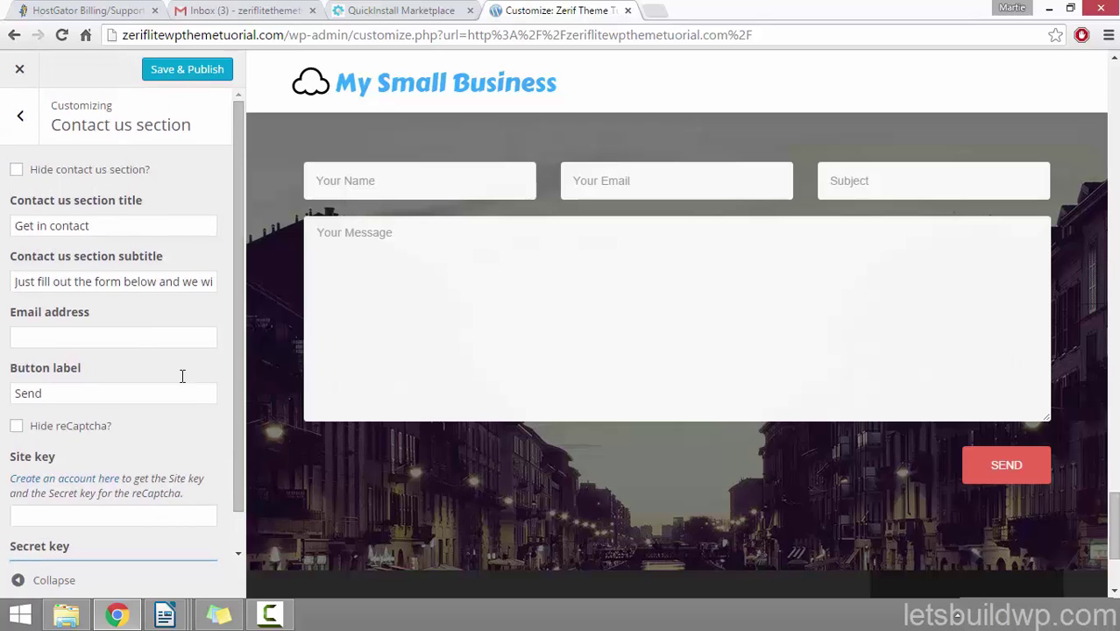
pyautogui.click(20, 115)
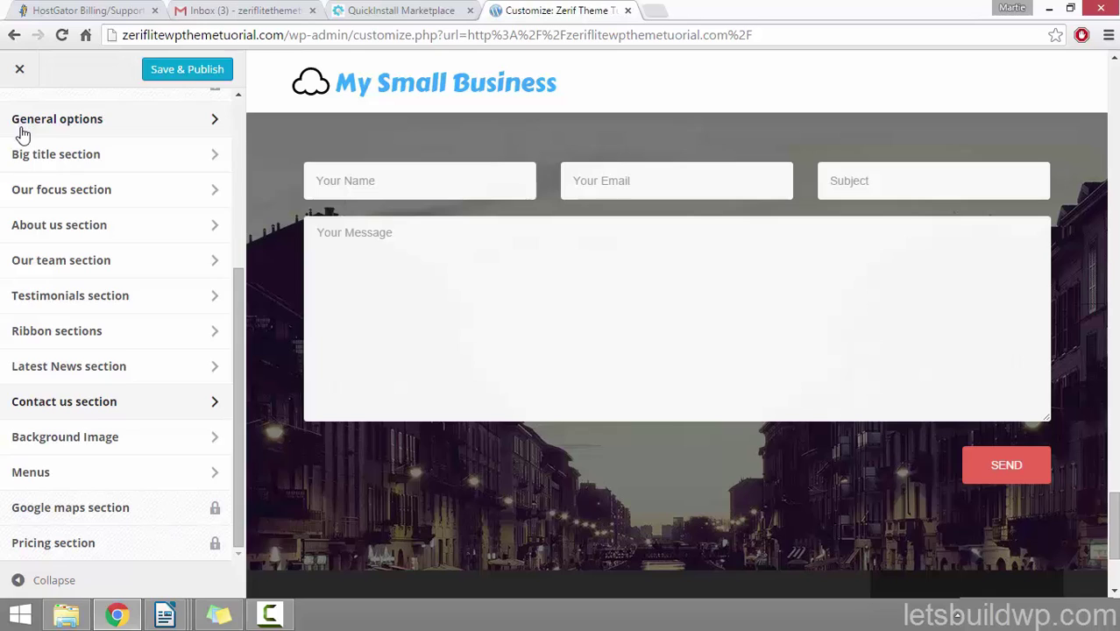
# Step: Publish the Contact section changes and open the Background Image settings showing the tiled city-canal photo
pyautogui.click(205, 75)
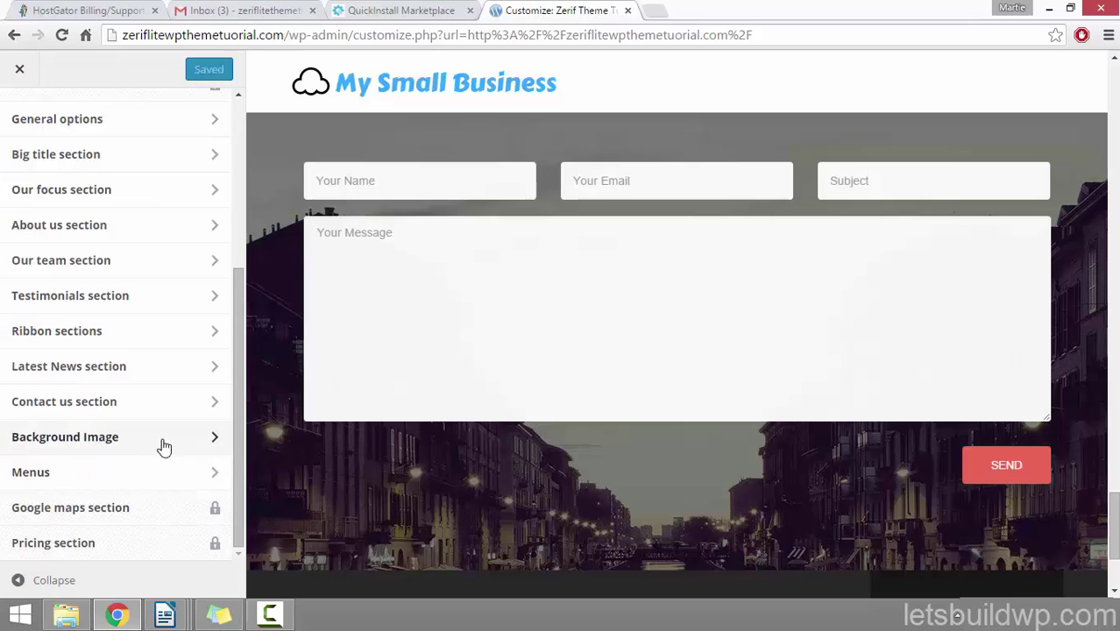
pyautogui.click(127, 438)
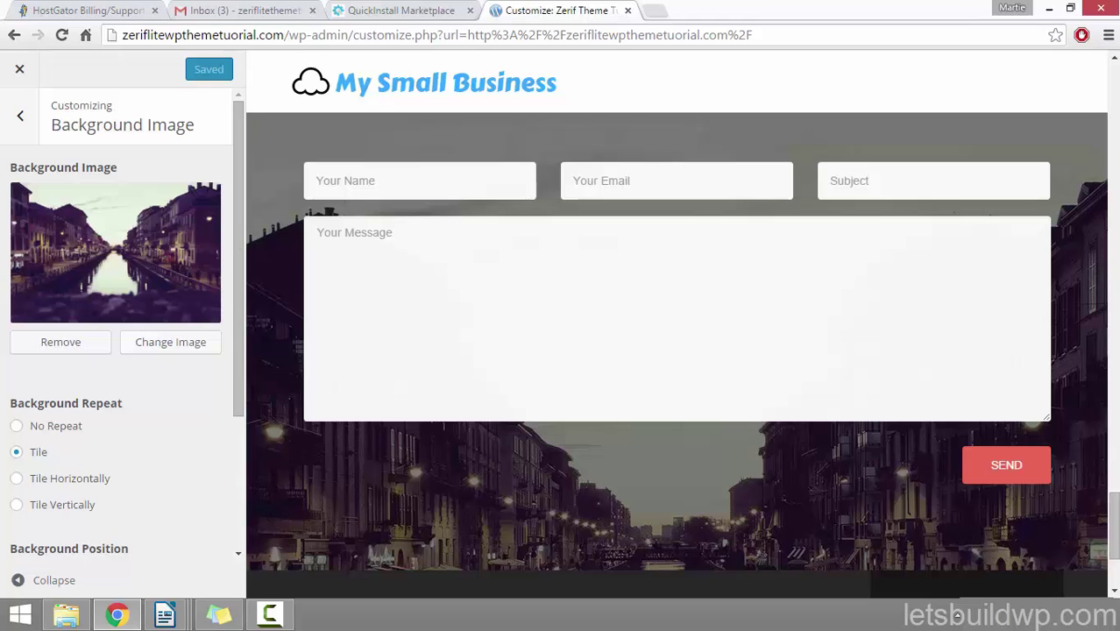
pyautogui.moveTo(1115, 511); pyautogui.dragTo(1055, 99)
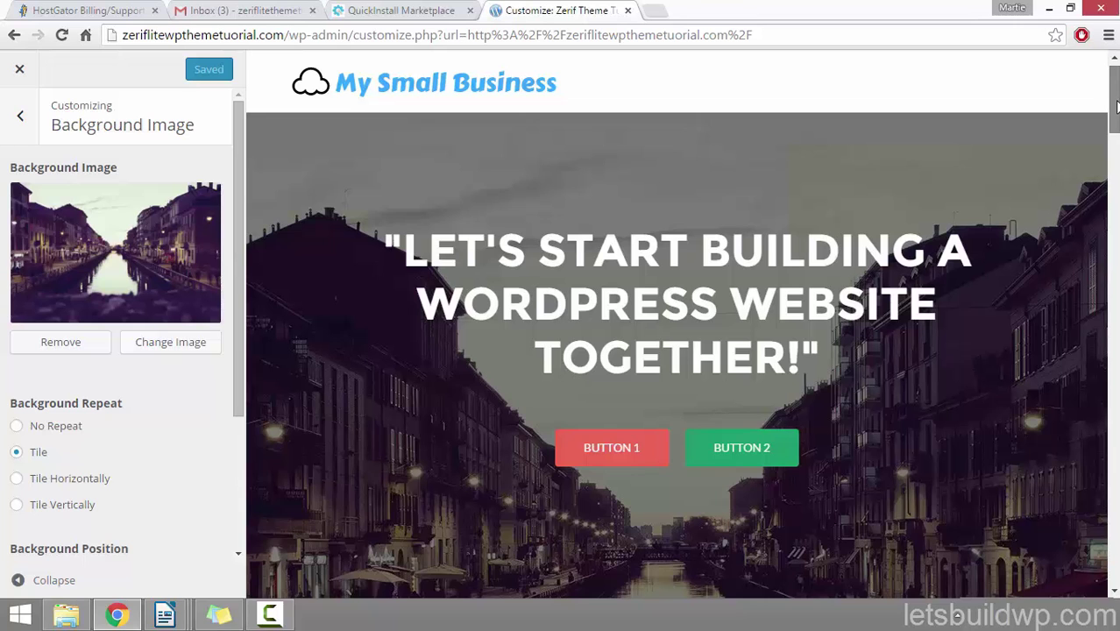
pyautogui.moveTo(1115, 106)
pyautogui.mouseDown()
pyautogui.moveTo(1115, 160)
pyautogui.moveTo(1112, 98)
pyautogui.mouseUp()
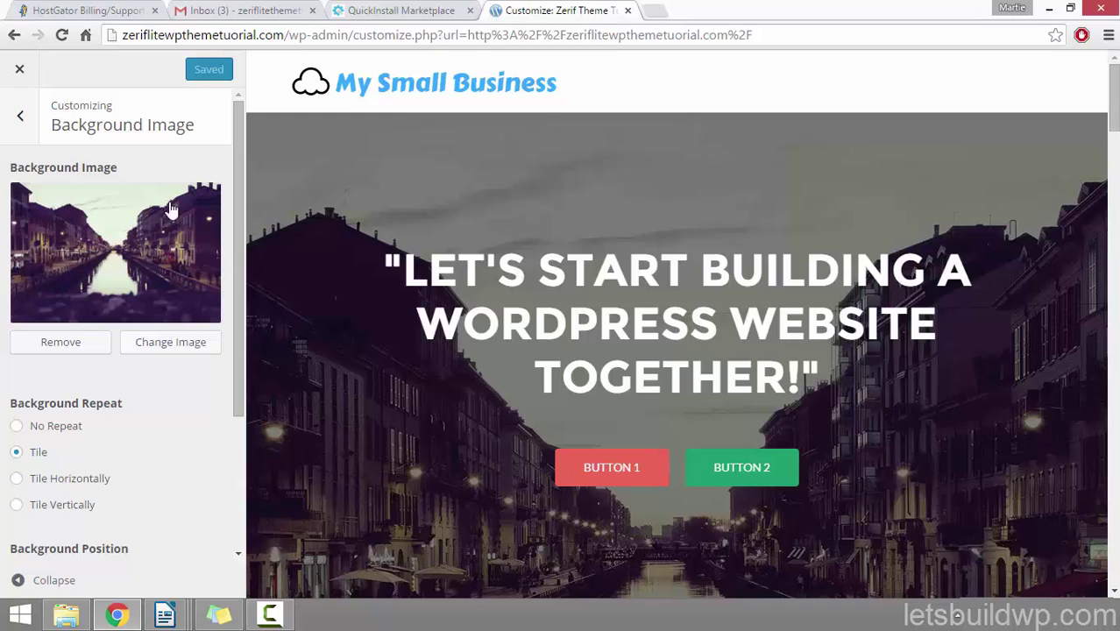
# Step: Remove the city background and upload the countryside photo Background-Image.jpg to the media library
pyautogui.click(69, 349)
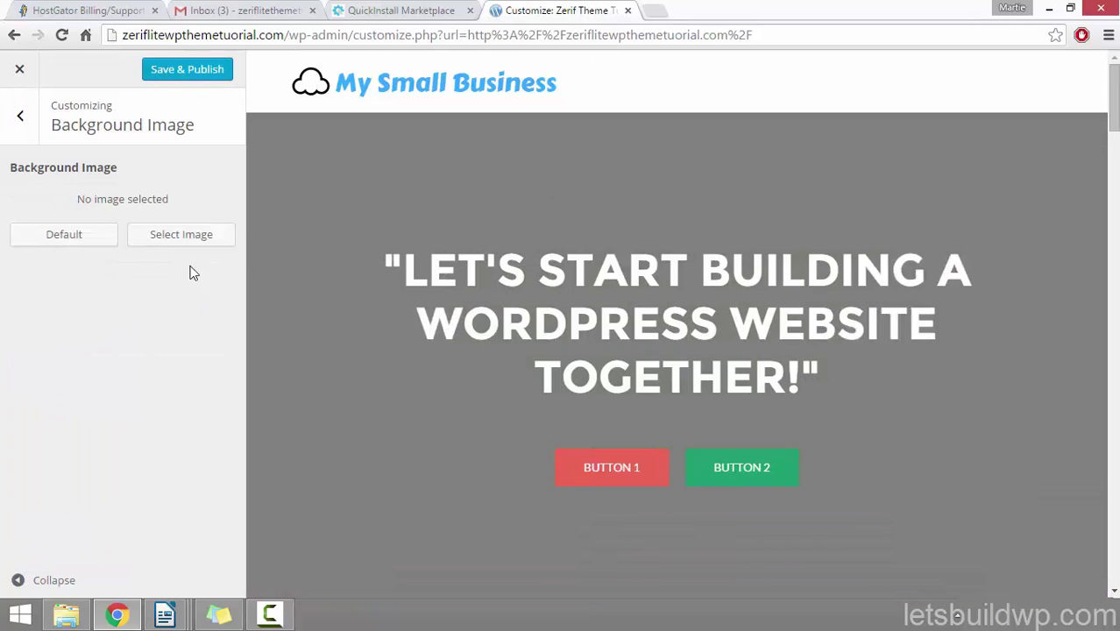
pyautogui.click(180, 241)
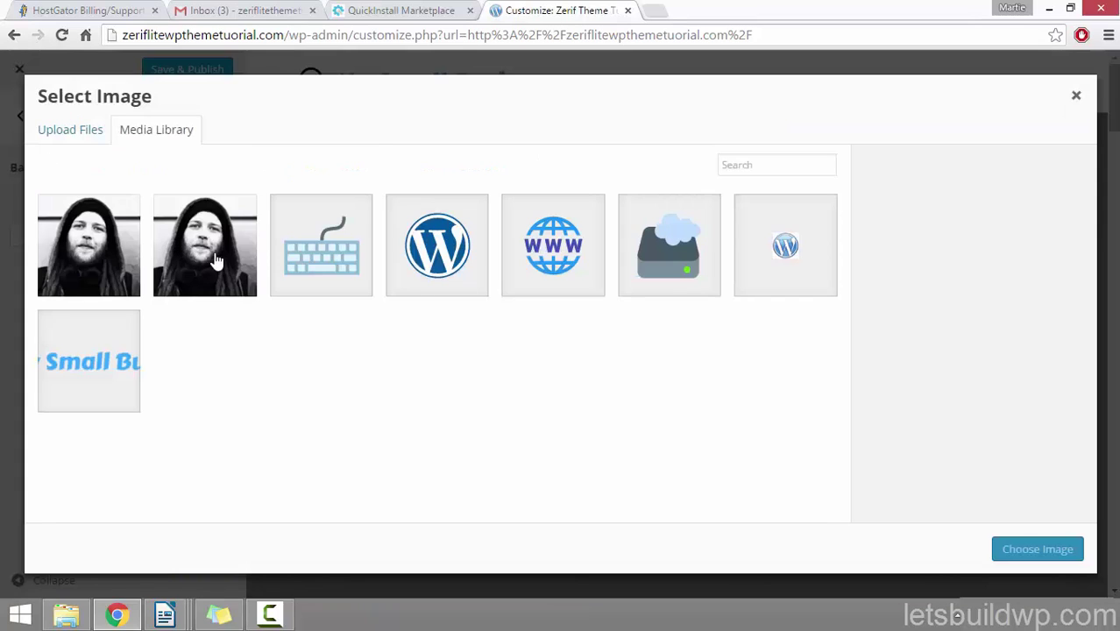
pyautogui.click(75, 139)
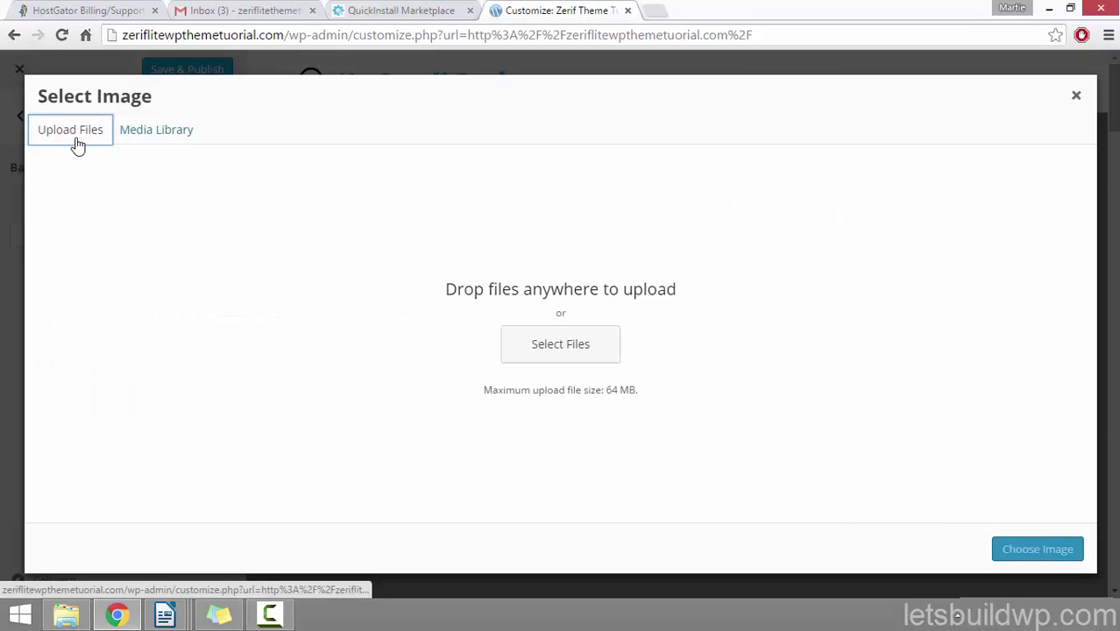
pyautogui.click(565, 351)
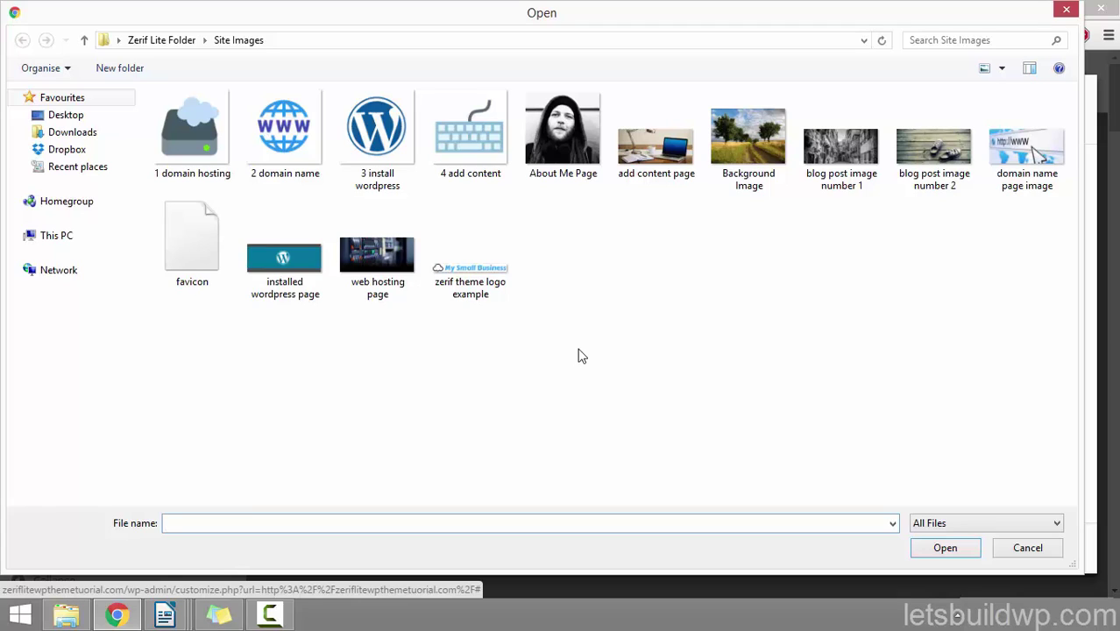
pyautogui.click(747, 149)
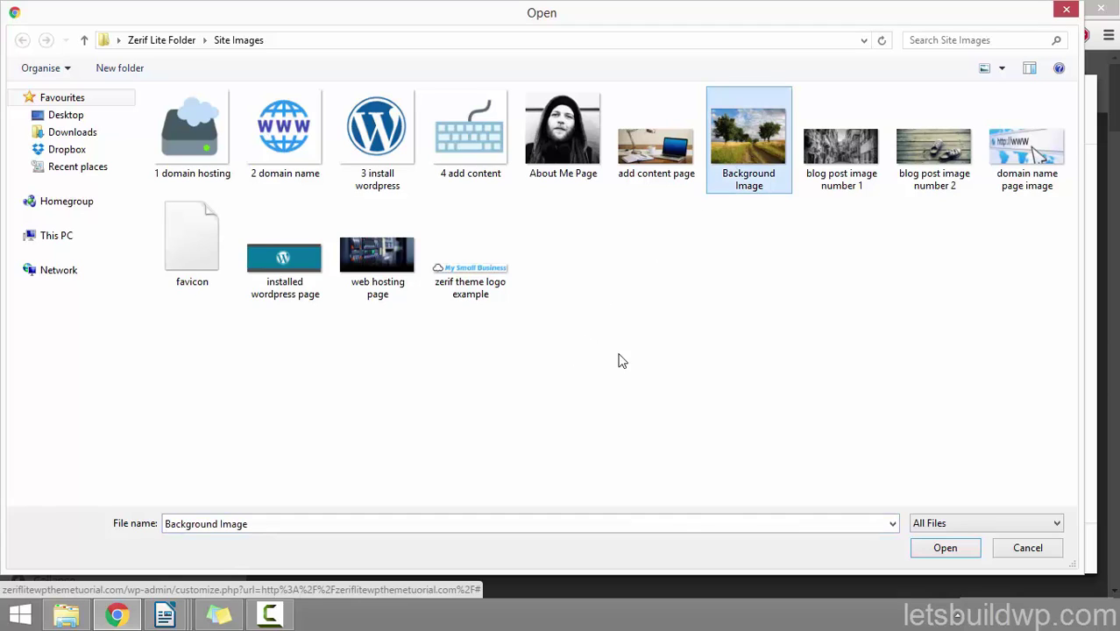
pyautogui.click(941, 546)
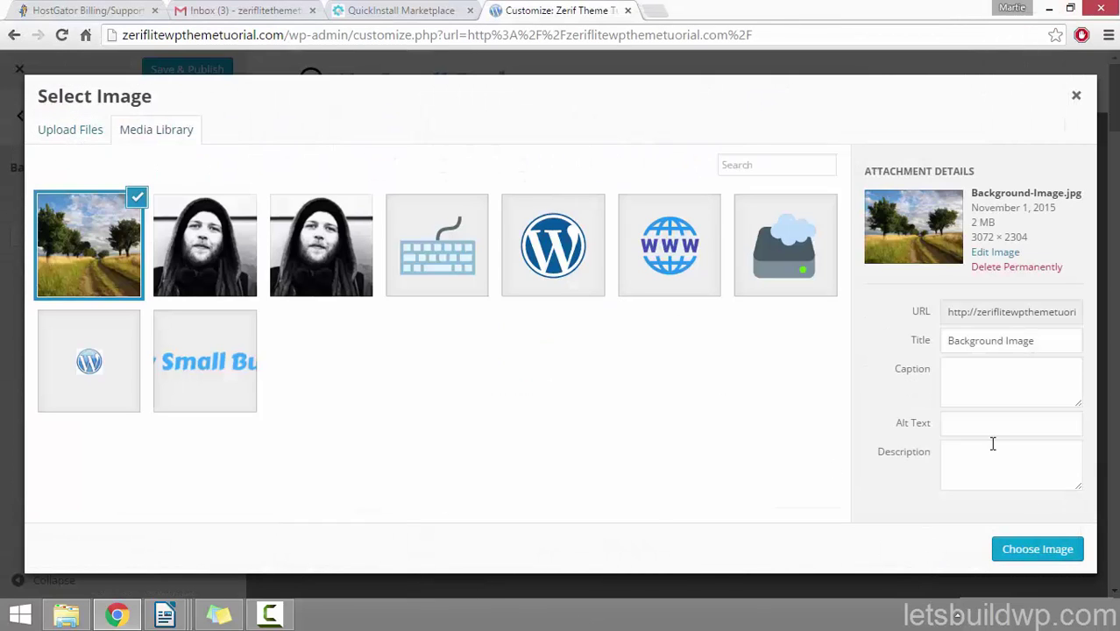
# Step: Apply the uploaded countryside photo with trees and a dirt path as the background, repeat left on Tile
pyautogui.moveTo(1055, 338); pyautogui.dragTo(880, 348)
pyautogui.click(978, 447)
pyautogui.click(977, 425)
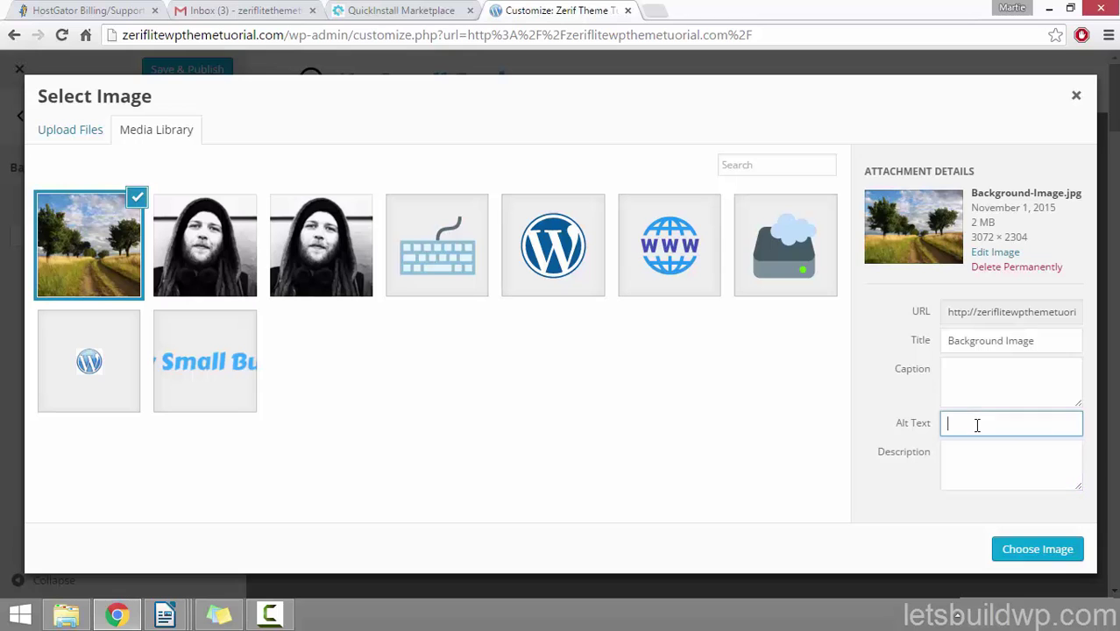
pyautogui.click(1035, 552)
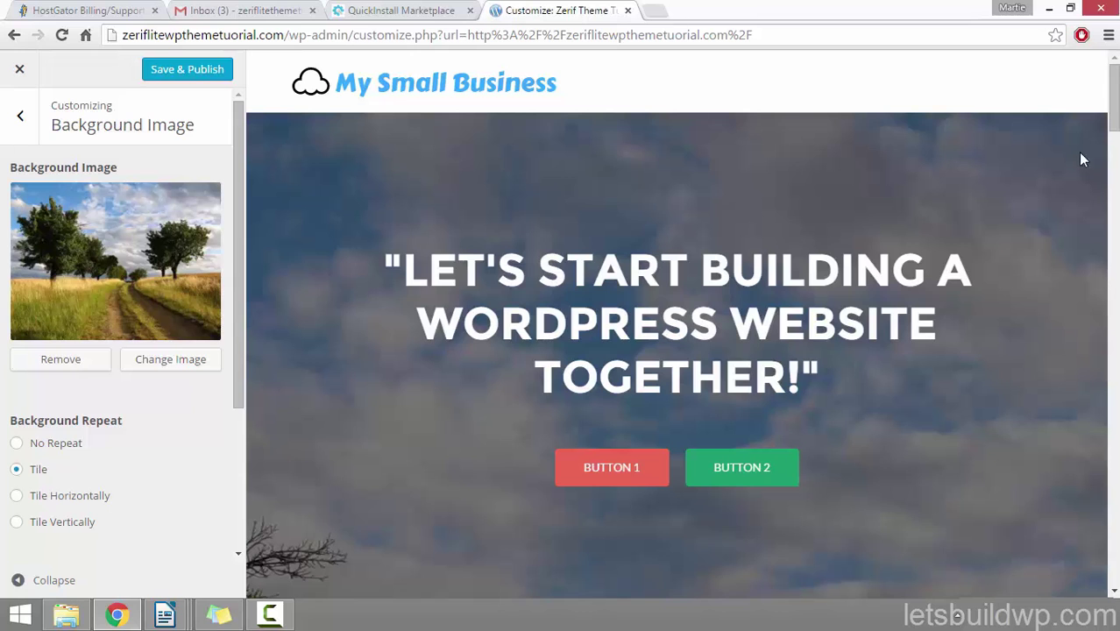
pyautogui.scroll(-3, 1115, 107)
pyautogui.scroll(3, 1113, 101)
pyautogui.scroll(-4, 1111, 97)
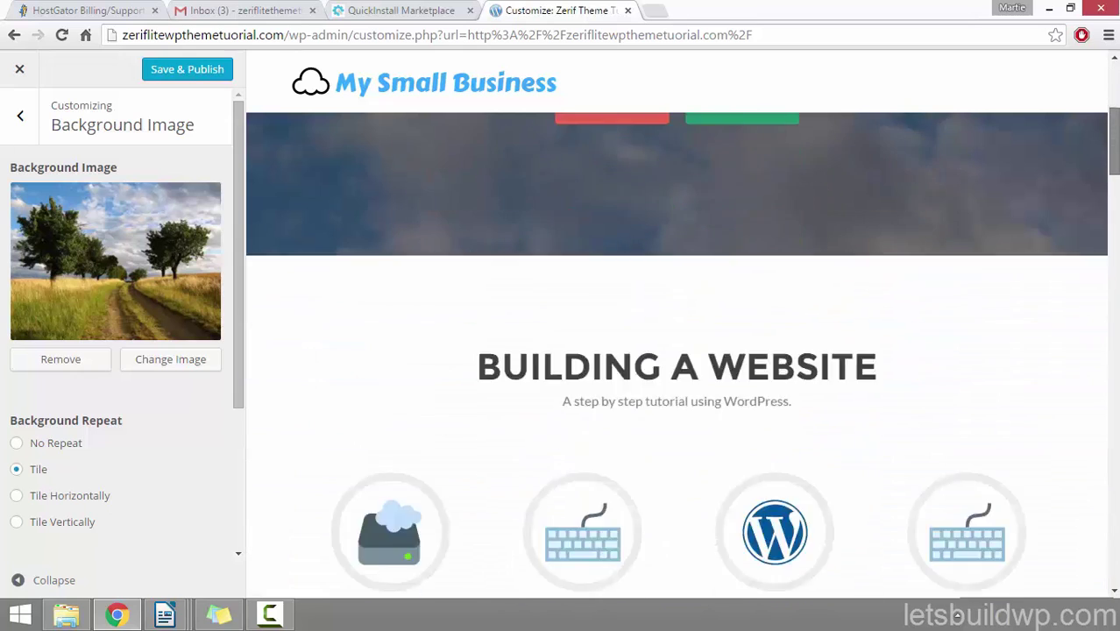
pyautogui.scroll(-15, 676, 351)
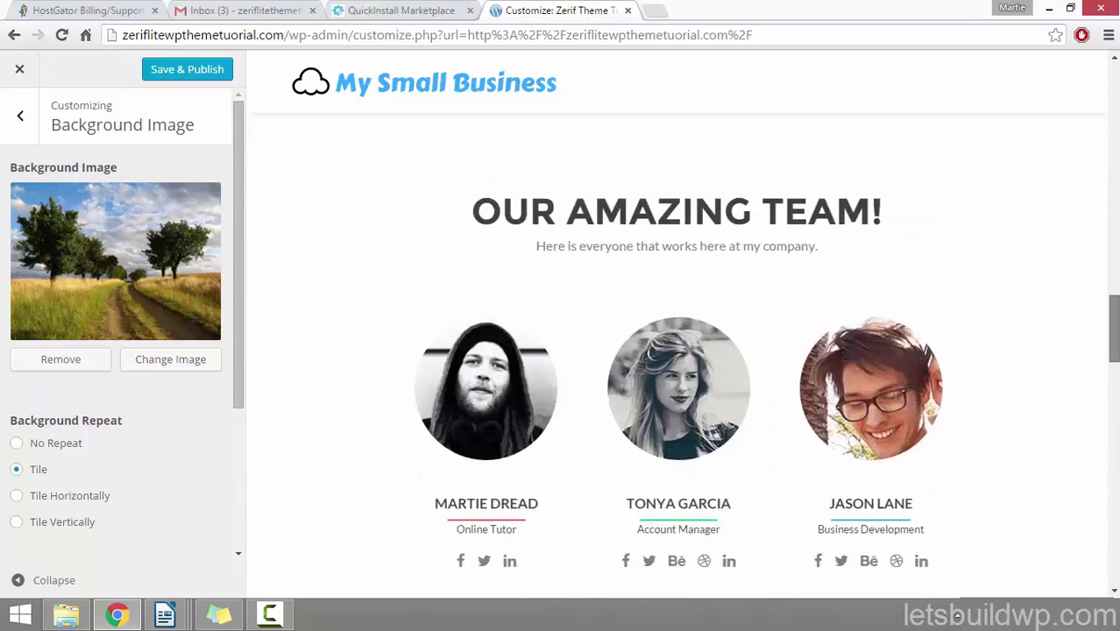
pyautogui.scroll(-20, 1116, 517)
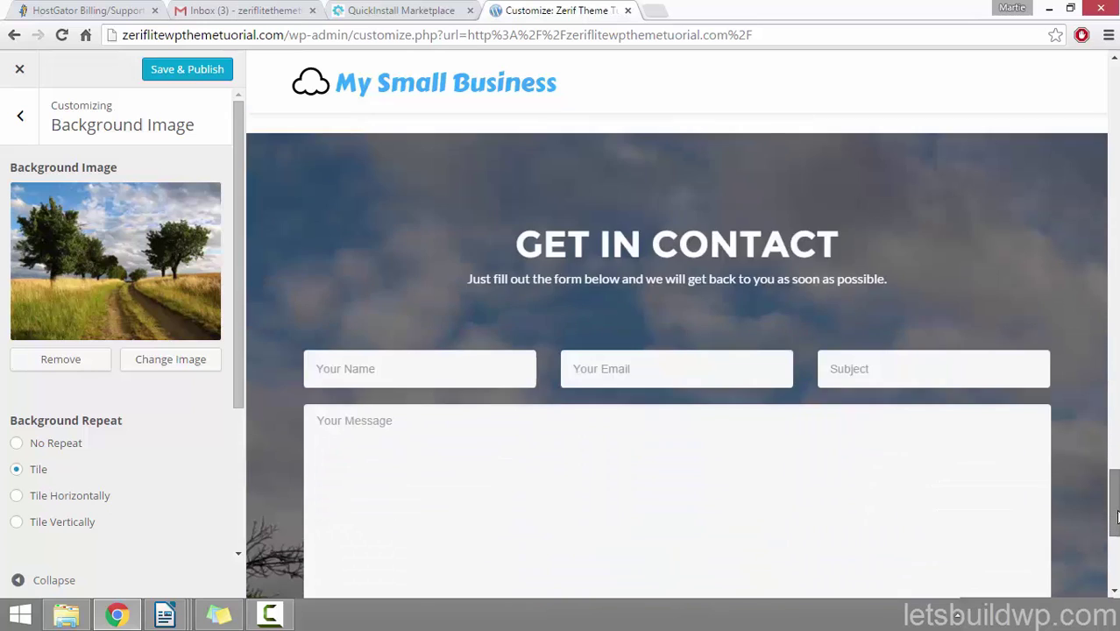
pyautogui.scroll(-2, 1116, 517)
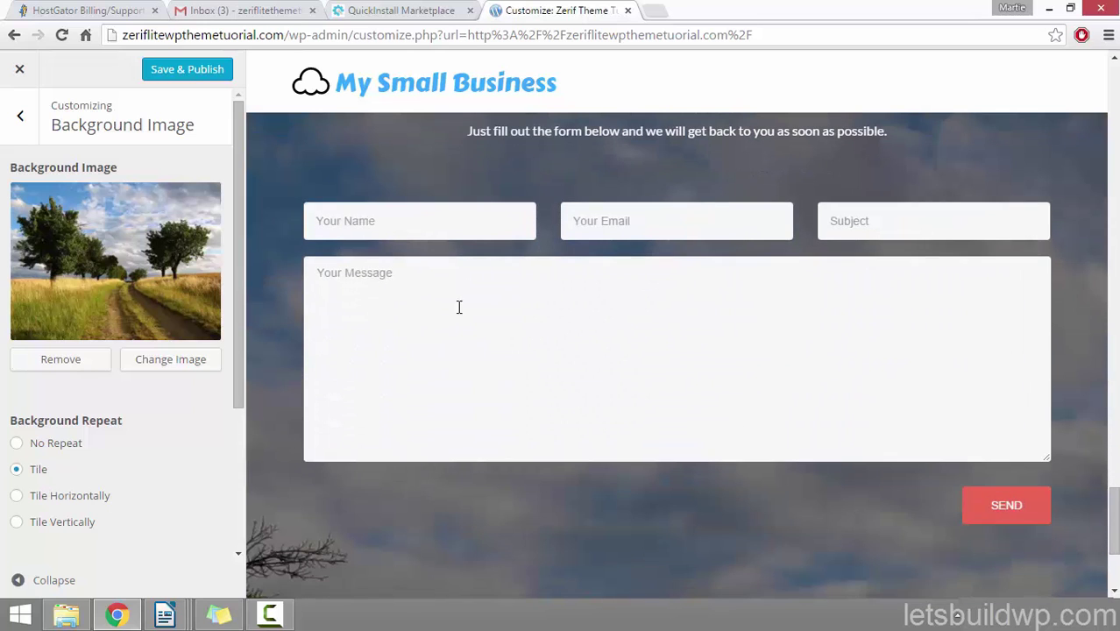
pyautogui.scroll(5, 811, 474)
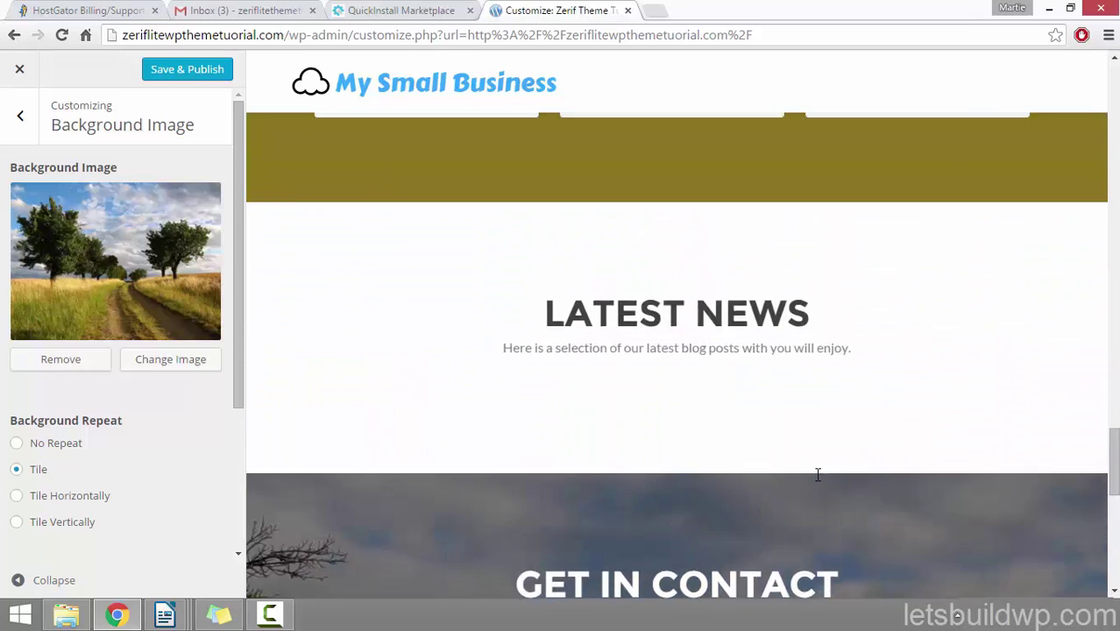
pyautogui.scroll(2, 818, 474)
pyautogui.moveTo(238, 139); pyautogui.dragTo(225, 294)
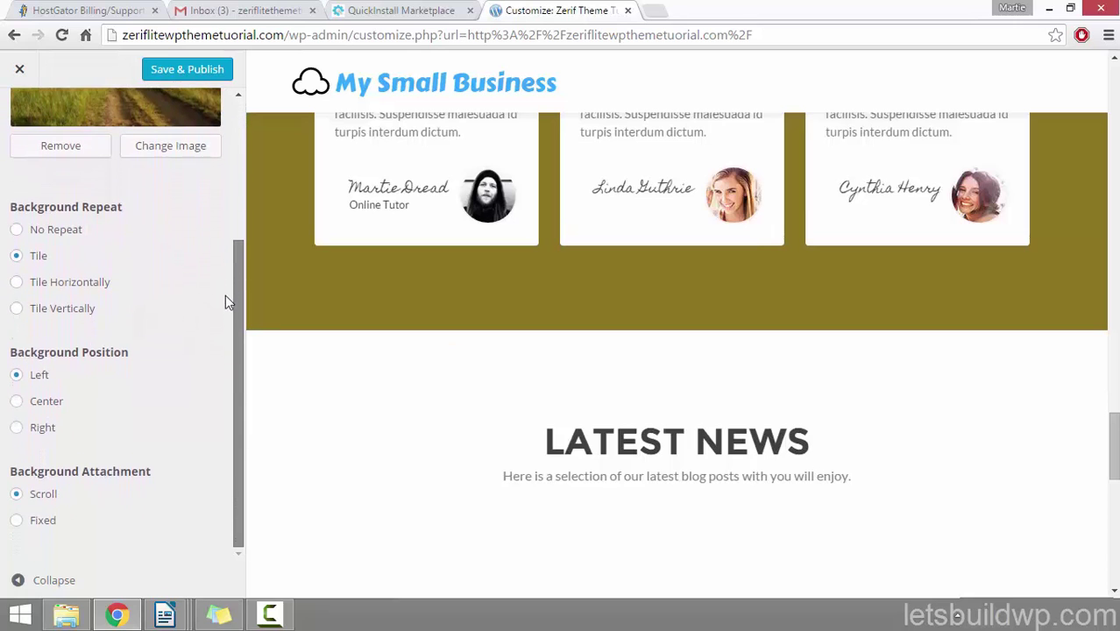
pyautogui.scroll(15, 466, 380)
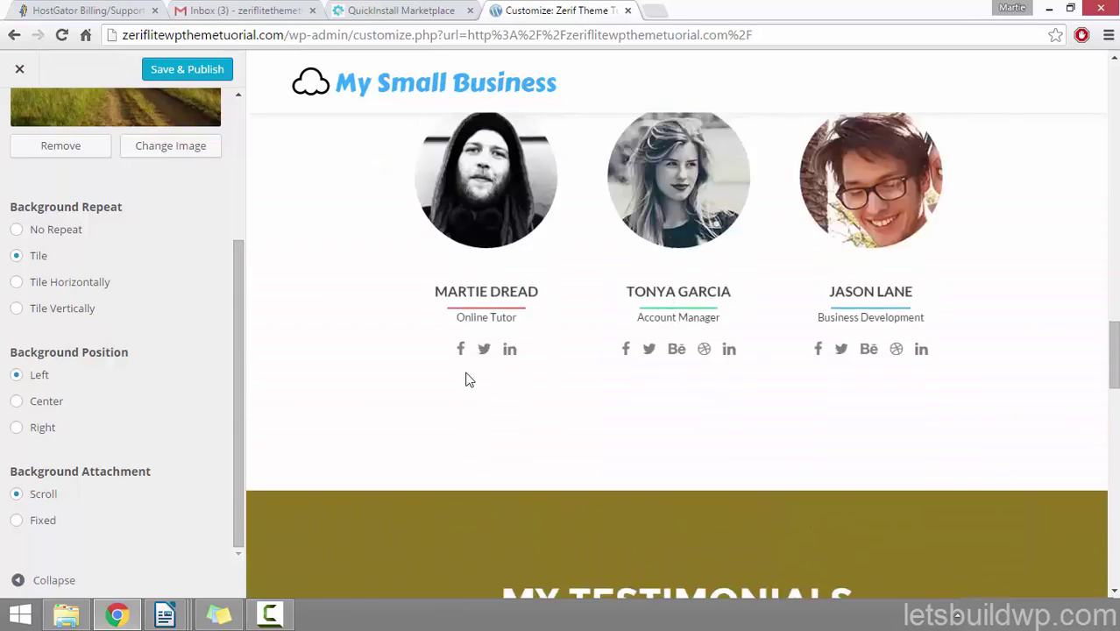
pyautogui.scroll(10, 468, 371)
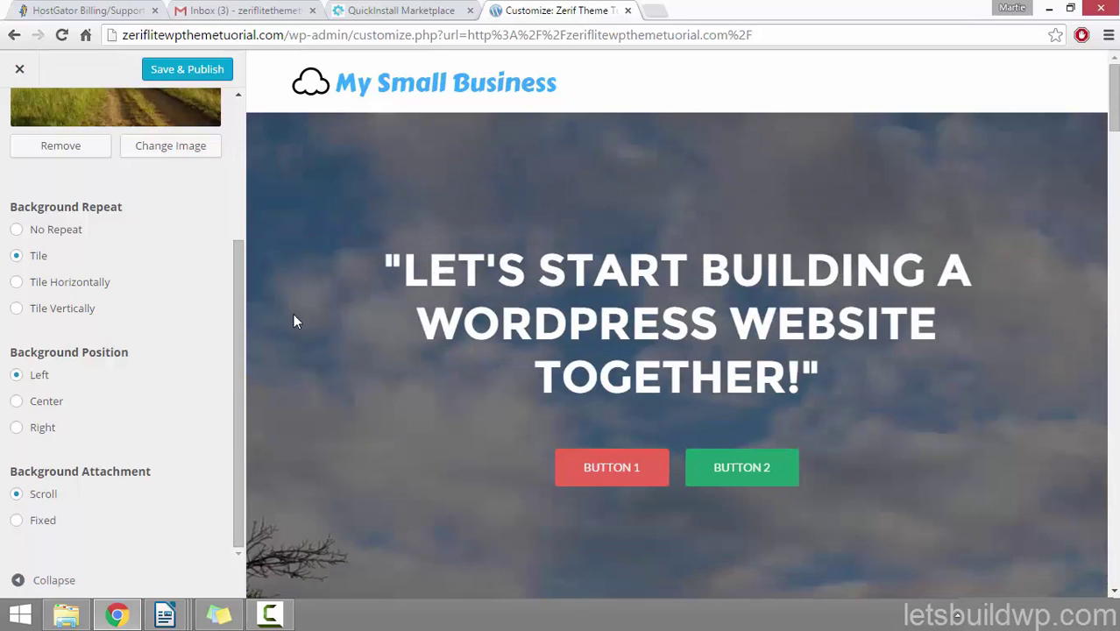
pyautogui.click(18, 521)
pyautogui.click(16, 496)
pyautogui.moveTo(237, 458); pyautogui.dragTo(232, 317)
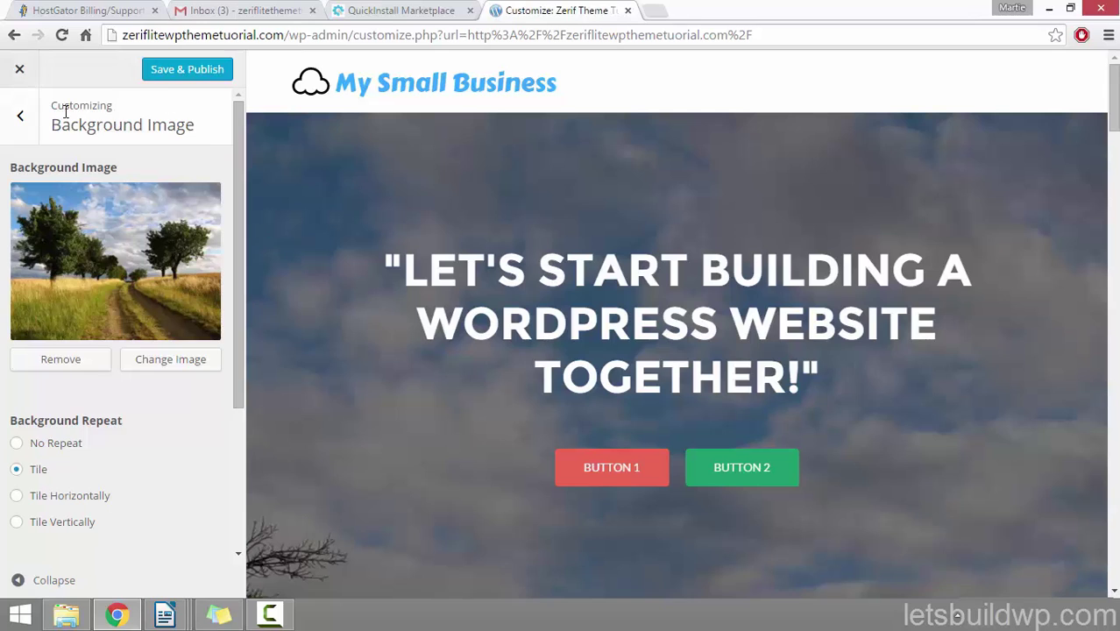
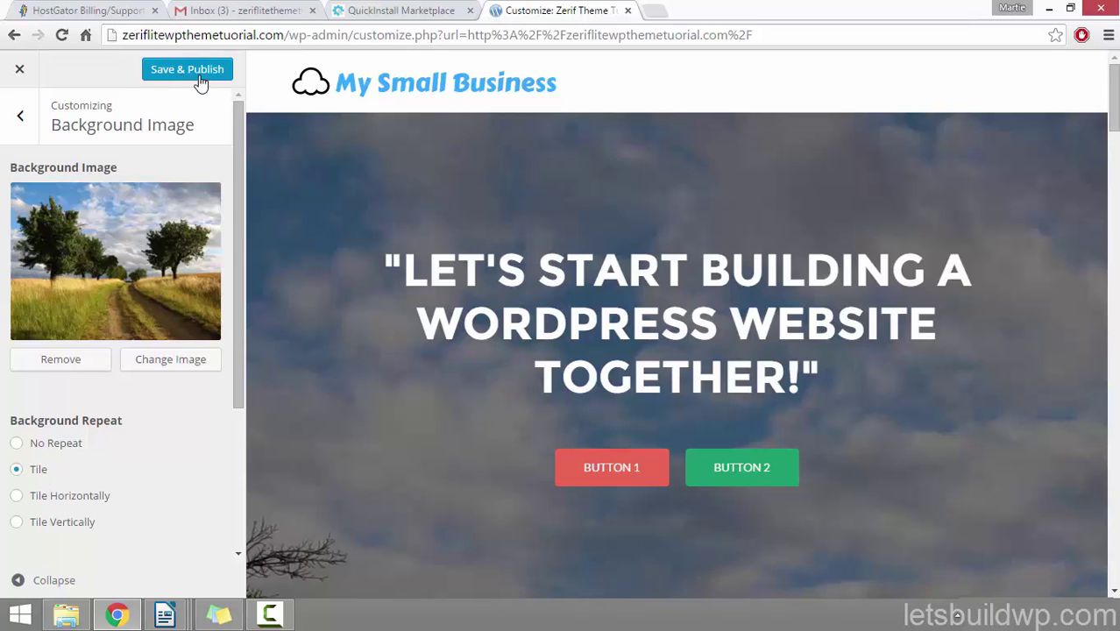
# Step: Exit the theme customizer without saving, confirming 'Leave this Page' to discard the changes
pyautogui.click(21, 117)
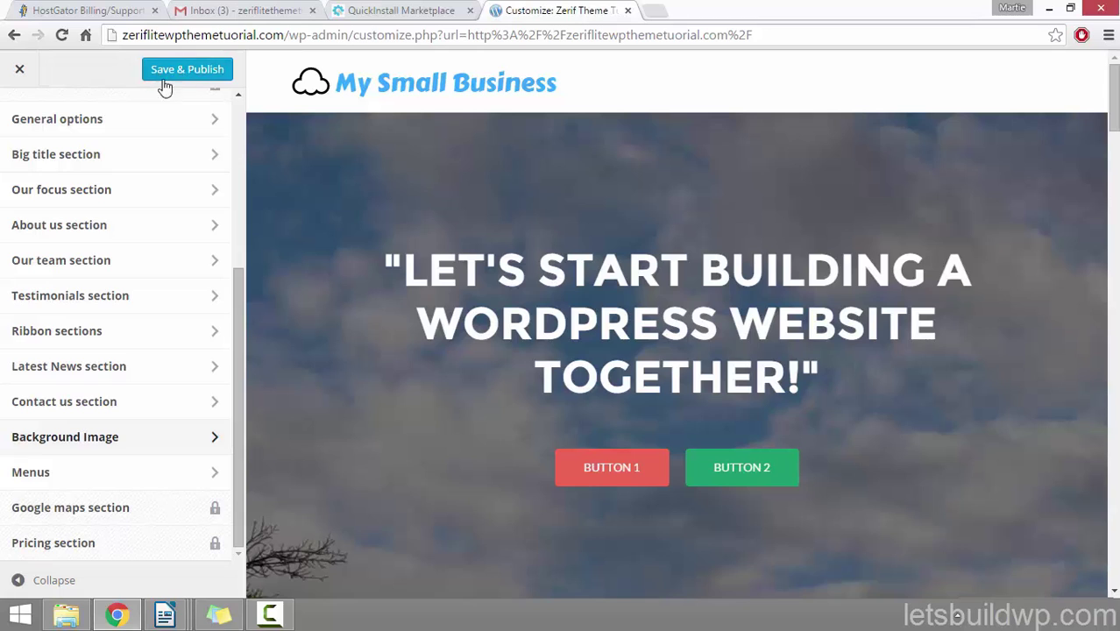
pyautogui.click(18, 70)
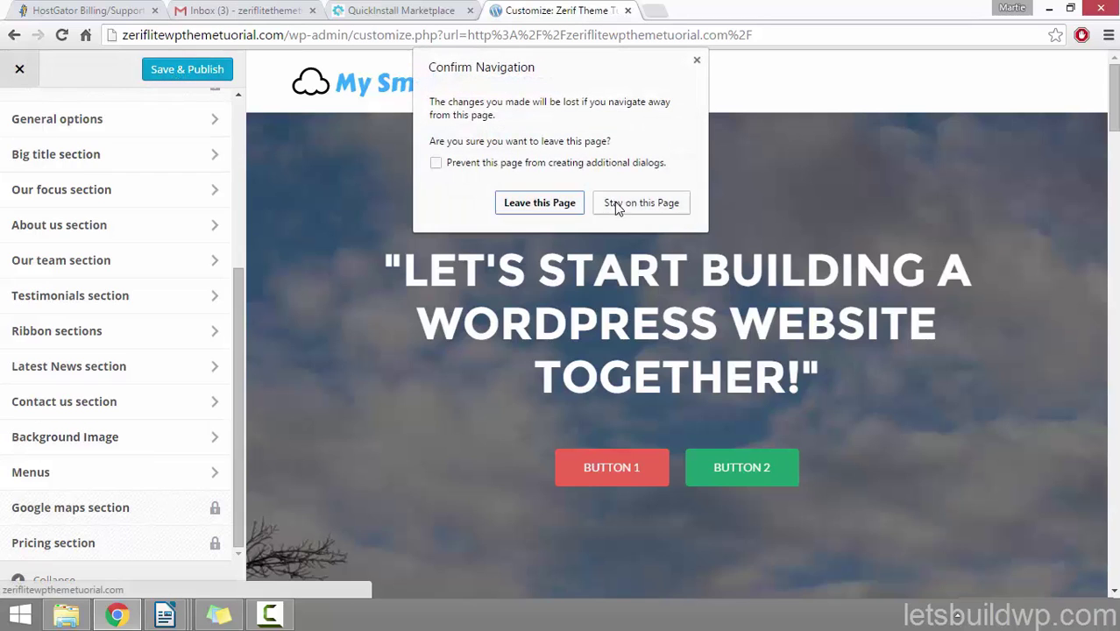
pyautogui.click(540, 203)
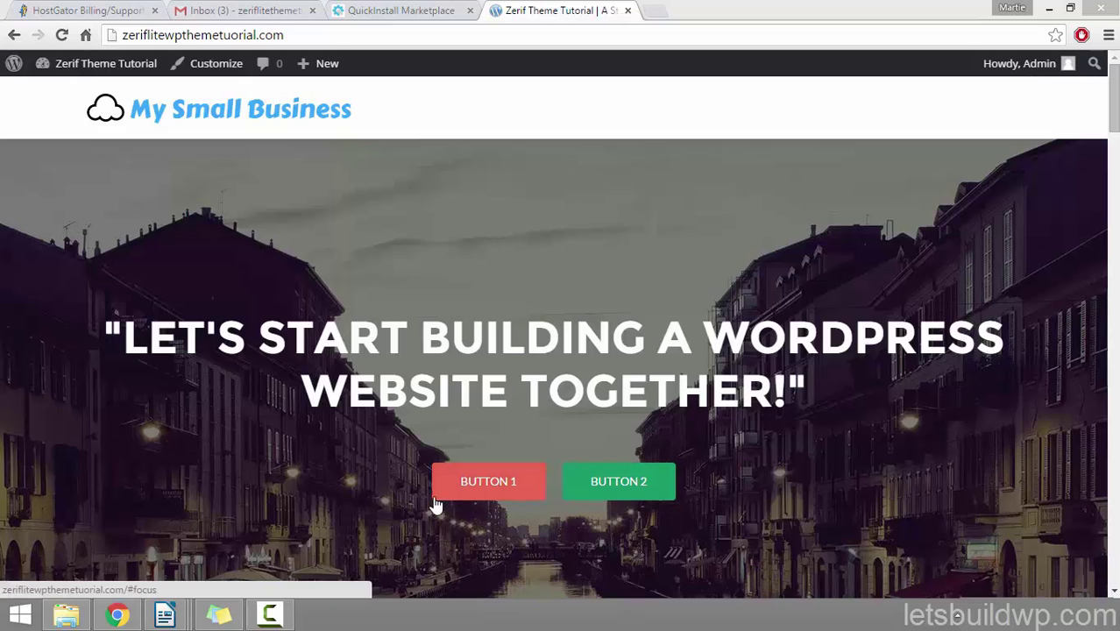
pyautogui.moveTo(1116, 125); pyautogui.dragTo(1117, 203)
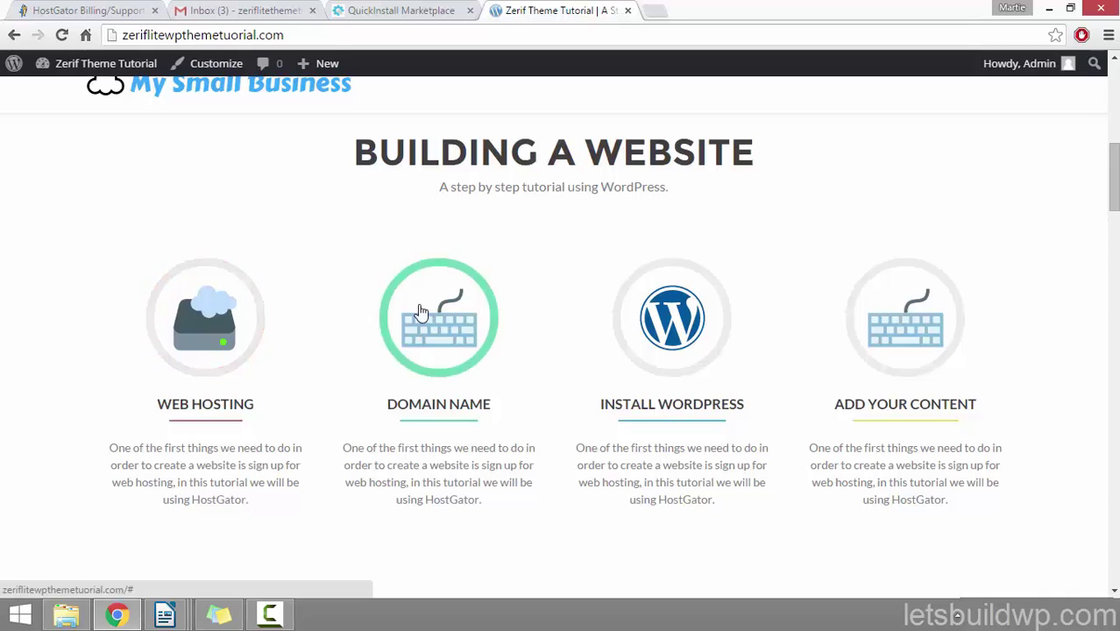
pyautogui.moveTo(1116, 158); pyautogui.dragTo(1088, 432)
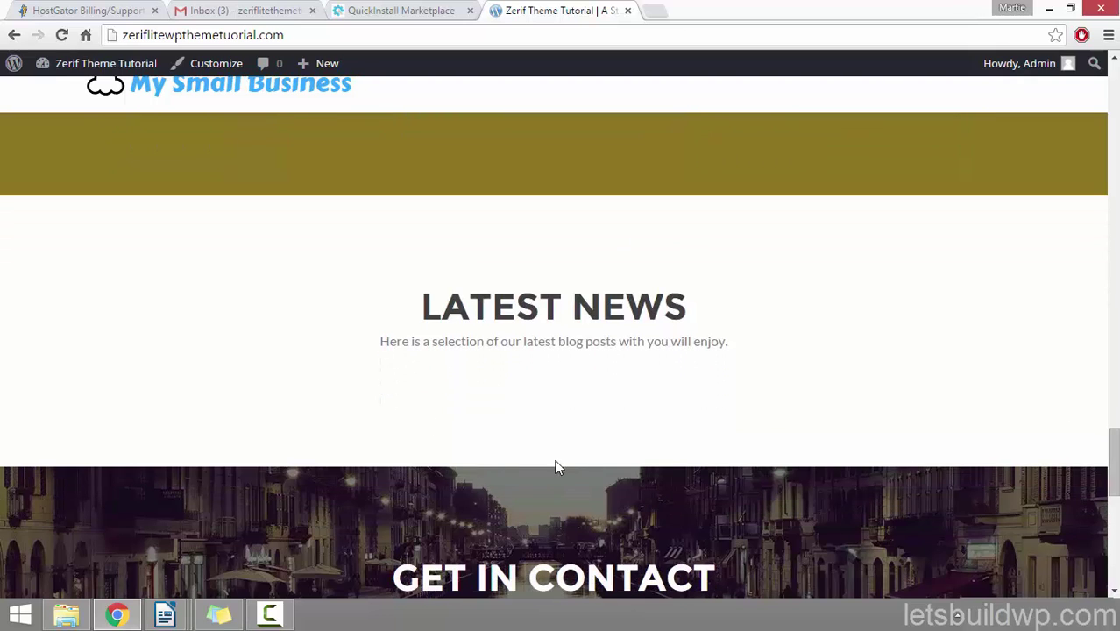
pyautogui.scroll(-5, 1116, 446)
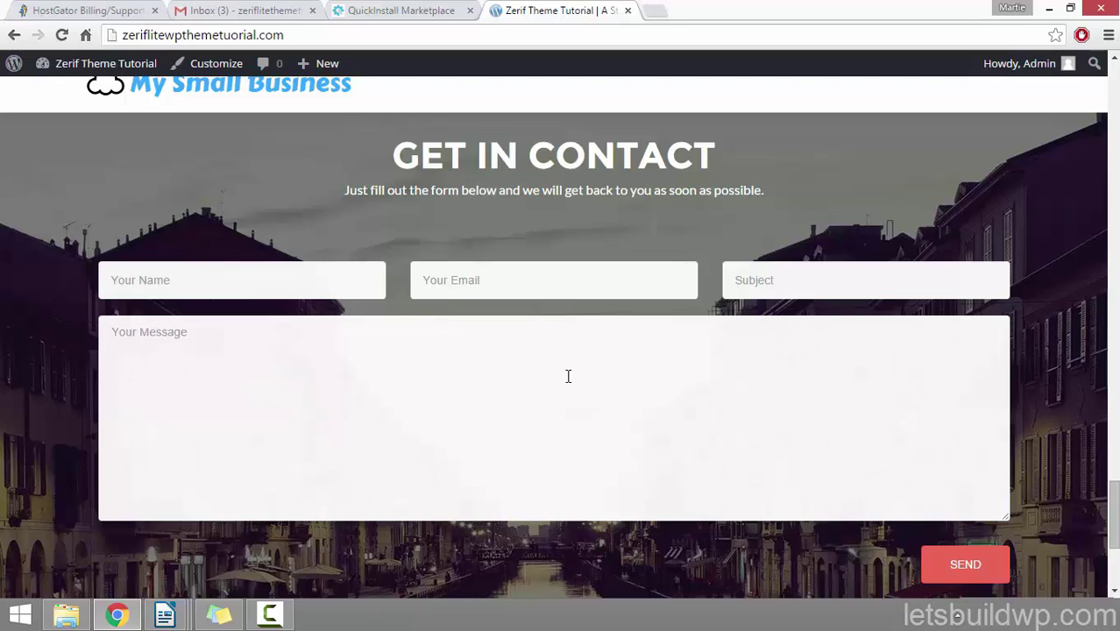
pyautogui.scroll(-2, 1114, 519)
pyautogui.scroll(-2, 1114, 518)
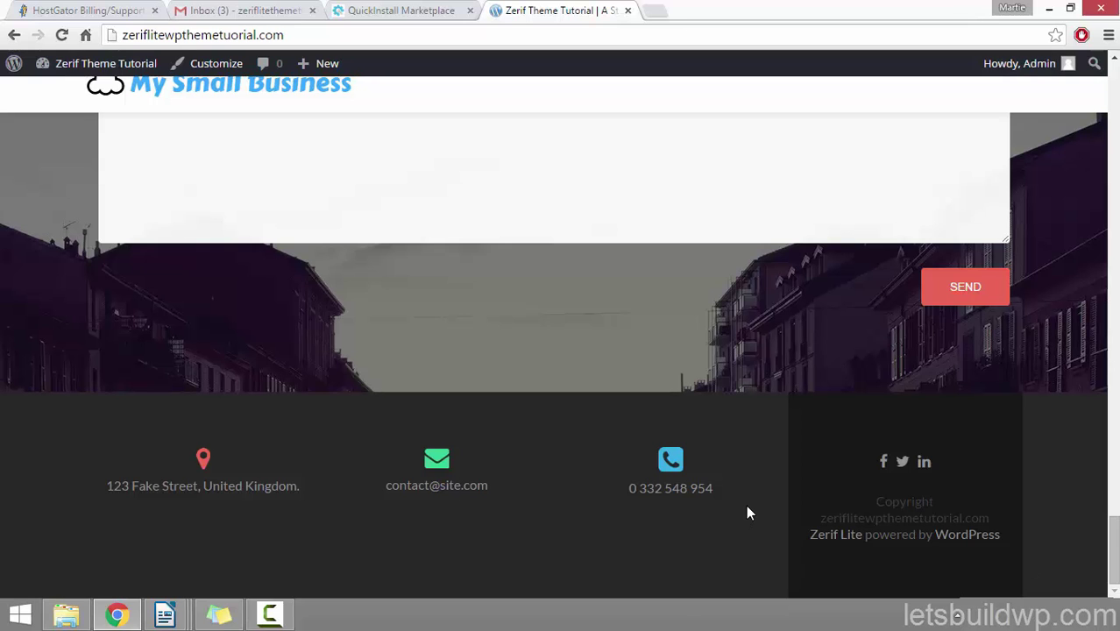
pyautogui.scroll(7, 745, 505)
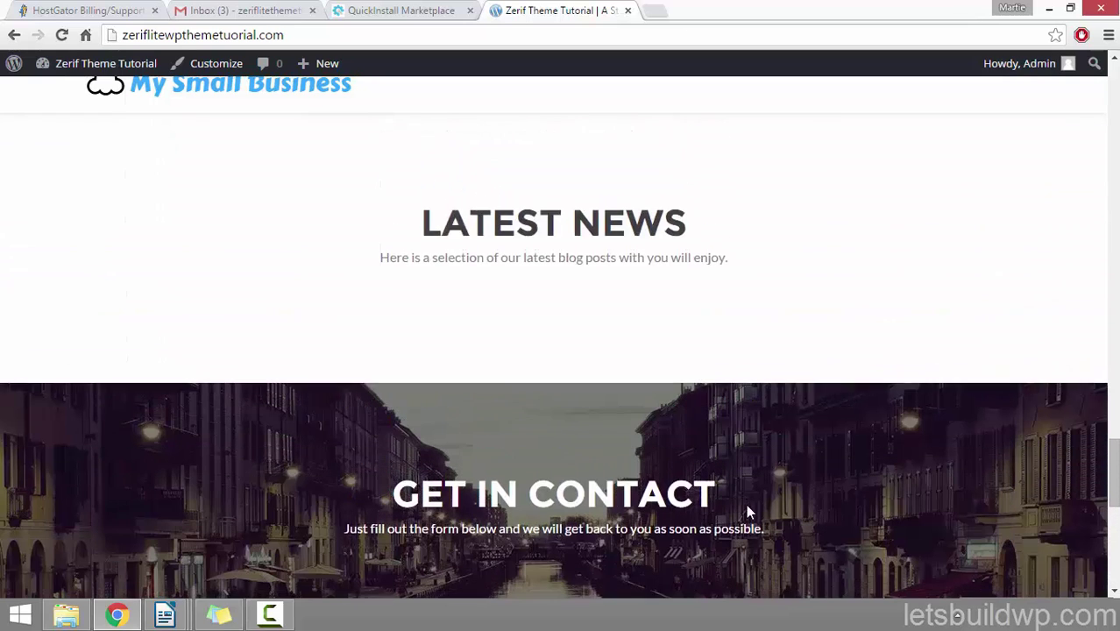
pyautogui.scroll(1, 748, 512)
pyautogui.scroll(1, 745, 512)
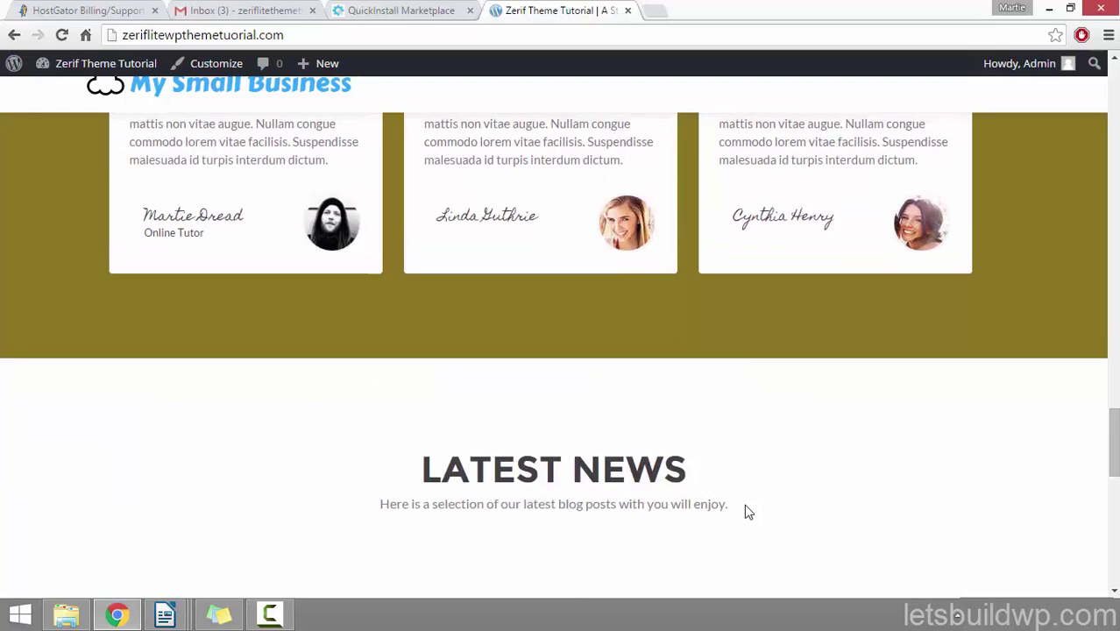
pyautogui.scroll(-1, 748, 513)
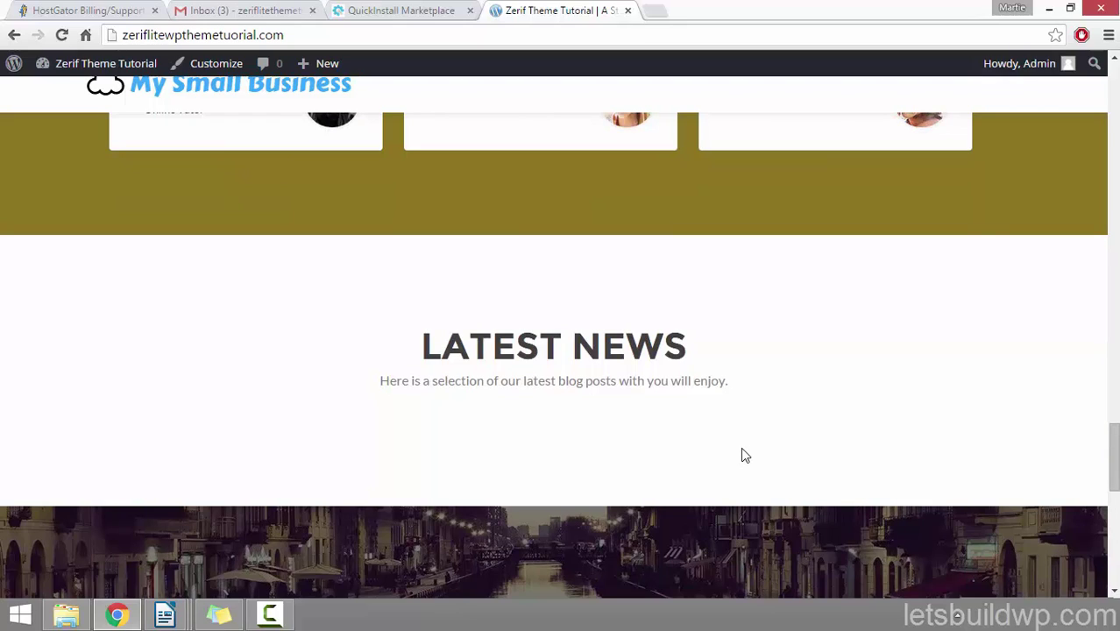
# Step: From the dashboard, create a new post and title it 'My First Blog Post'
pyautogui.click(113, 72)
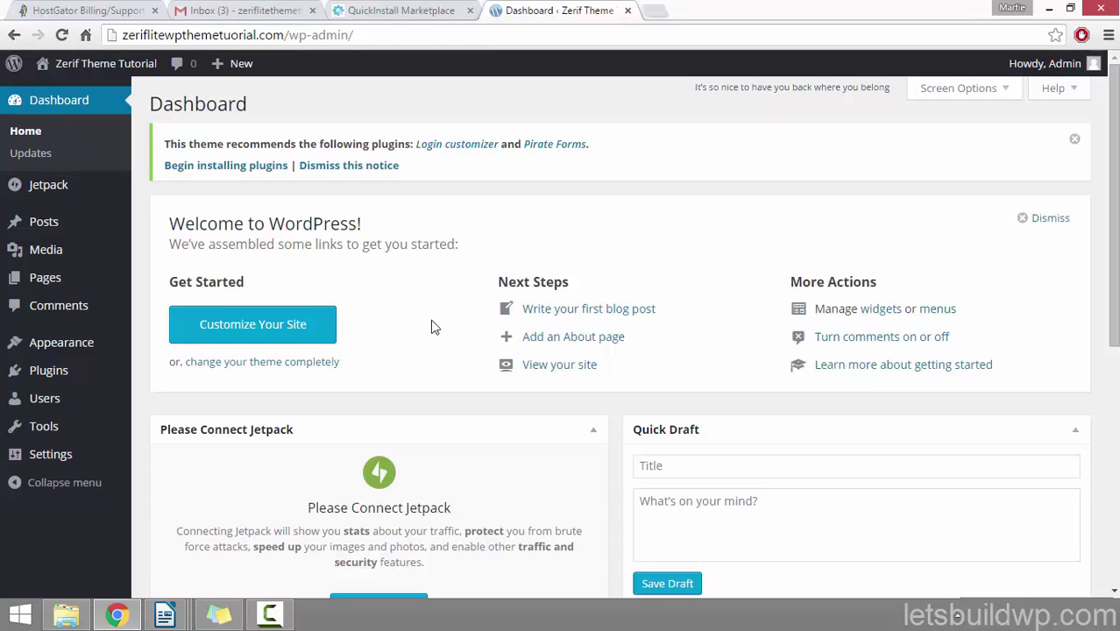
pyautogui.click(55, 230)
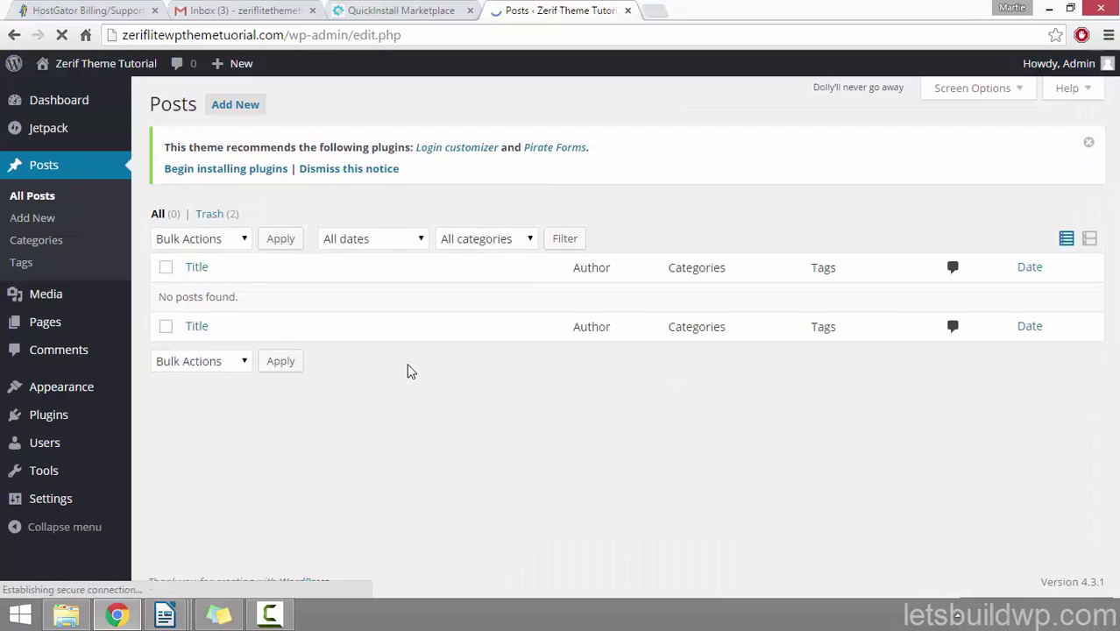
pyautogui.click(233, 115)
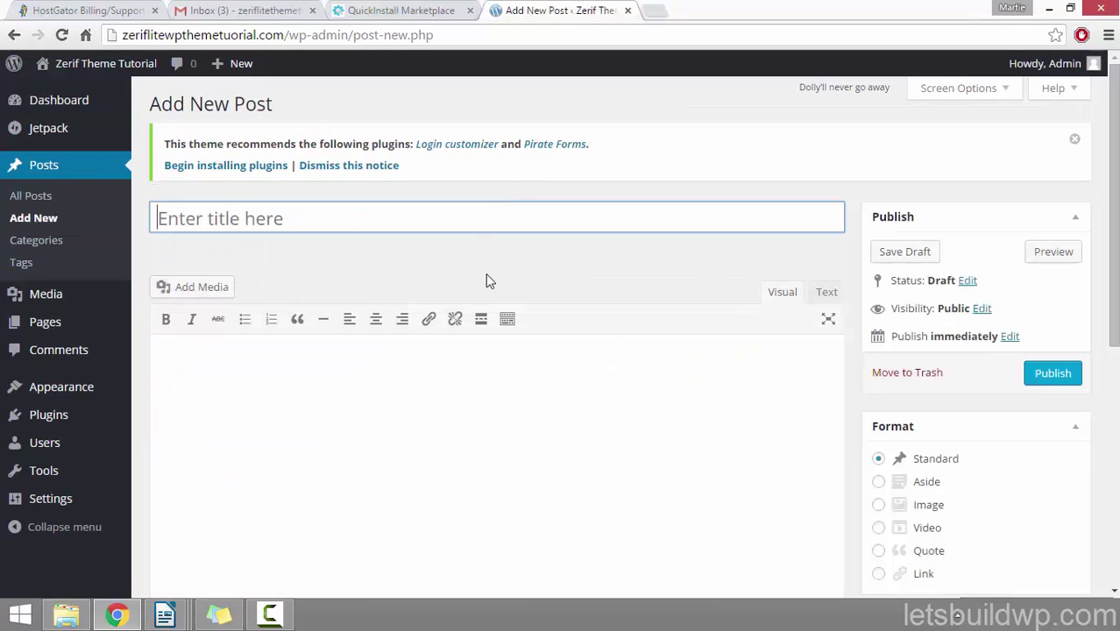
pyautogui.click(614, 264)
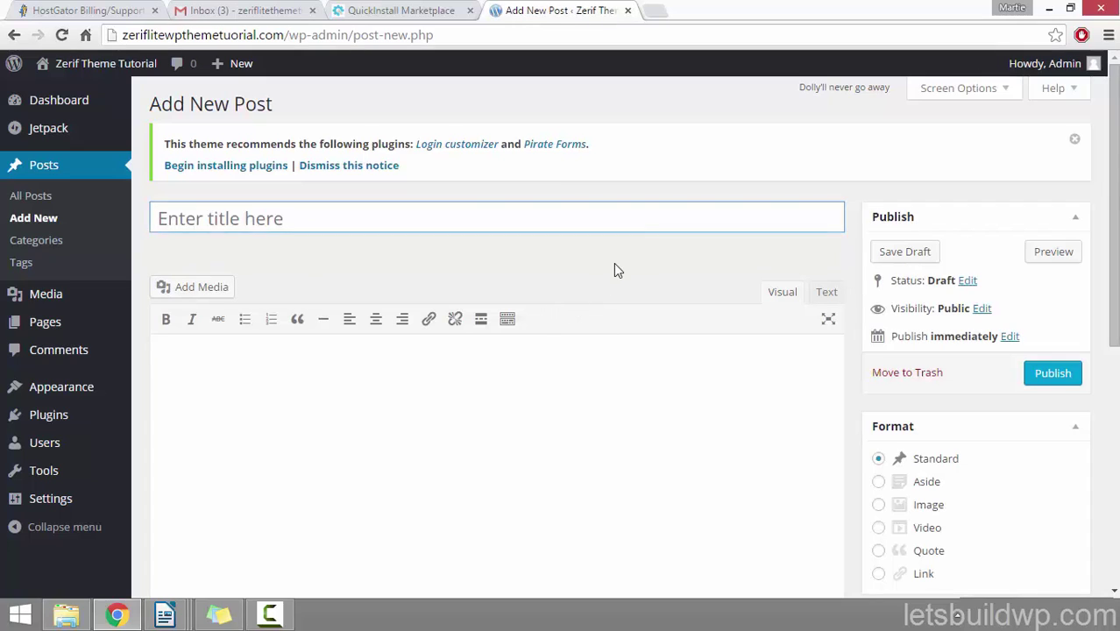
pyautogui.scroll(-1, 614, 269)
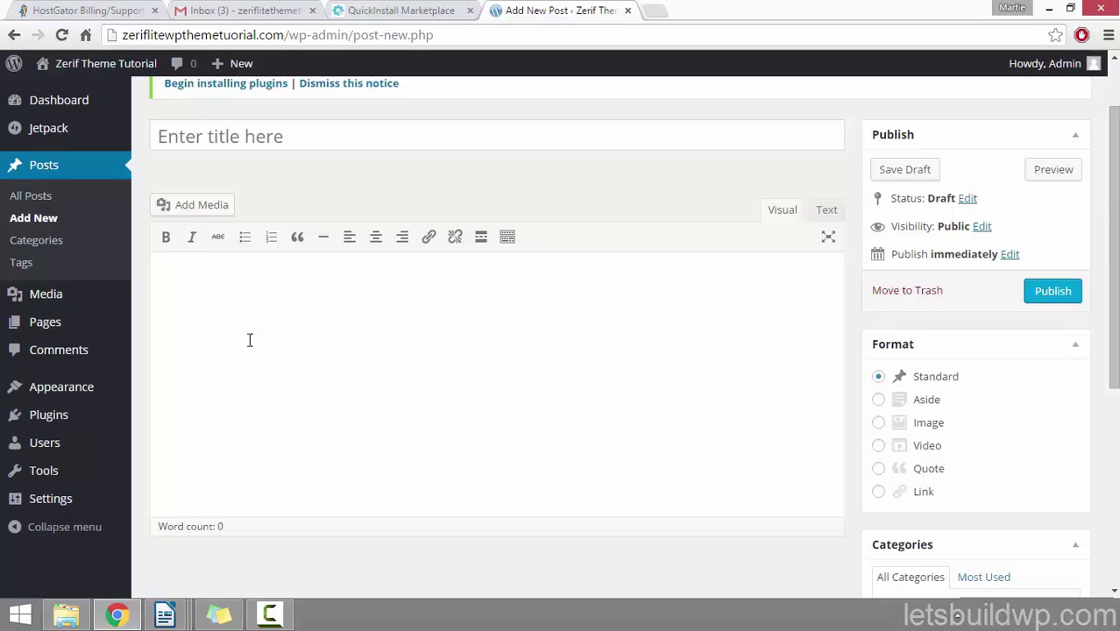
pyautogui.click(343, 144)
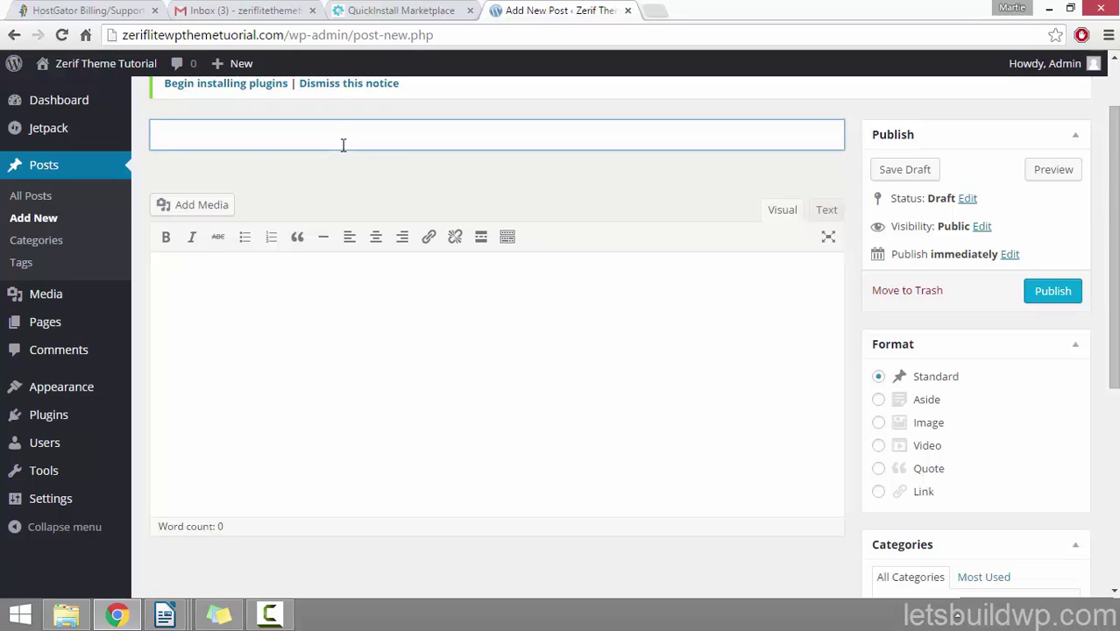
pyautogui.write('My First Bl')
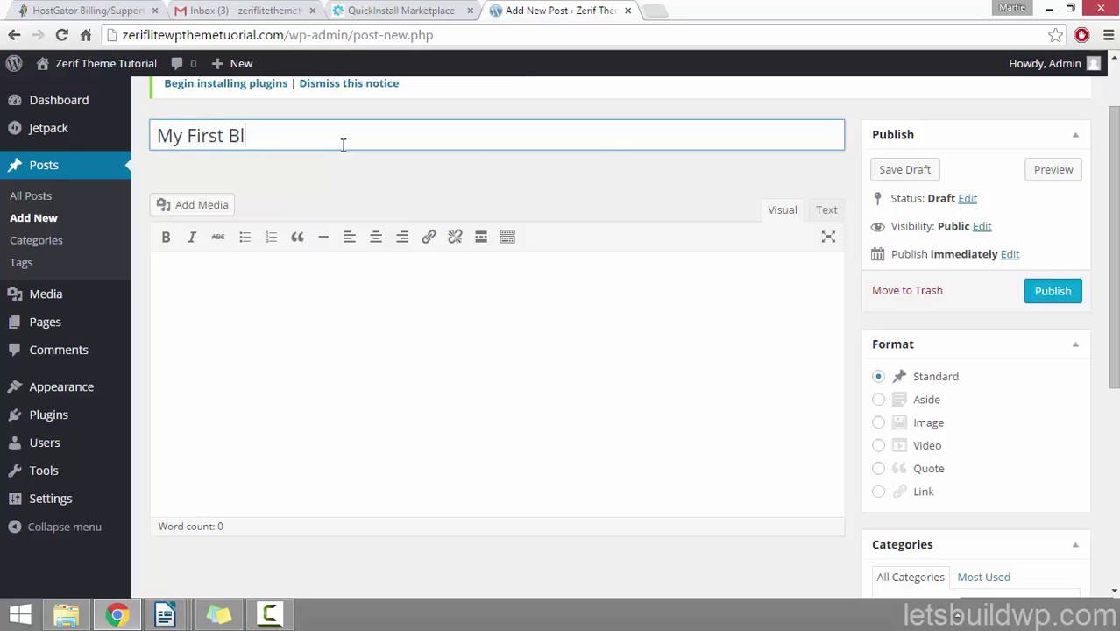
pyautogui.write('og Post')
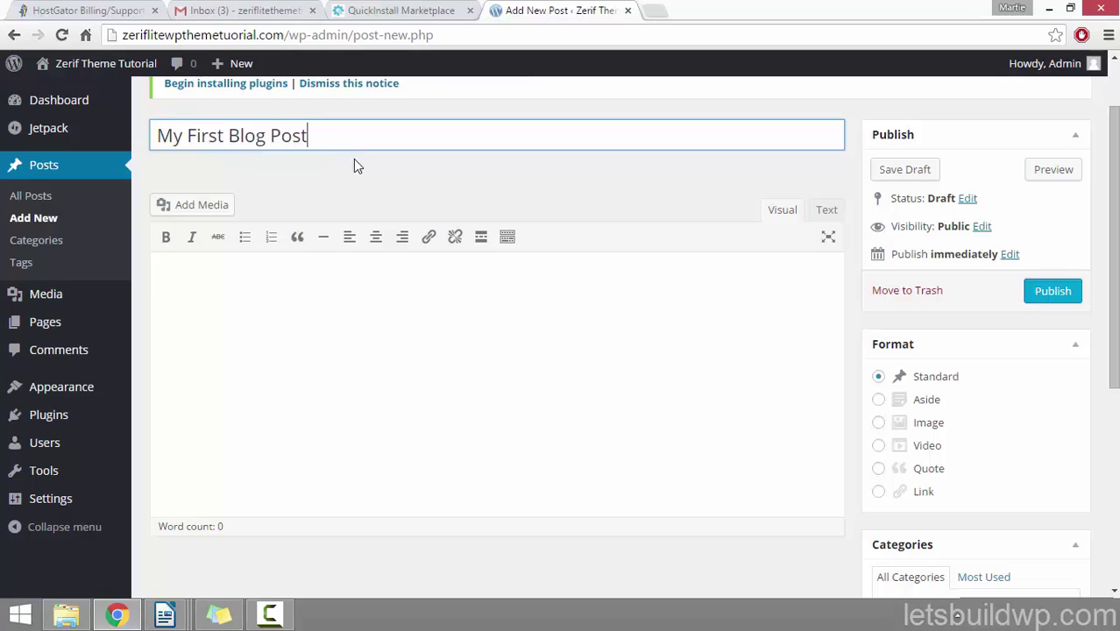
# Step: Show the second toolbar row and replace the placeholder text with pasted Lorem ipsum paragraphs
pyautogui.click(451, 357)
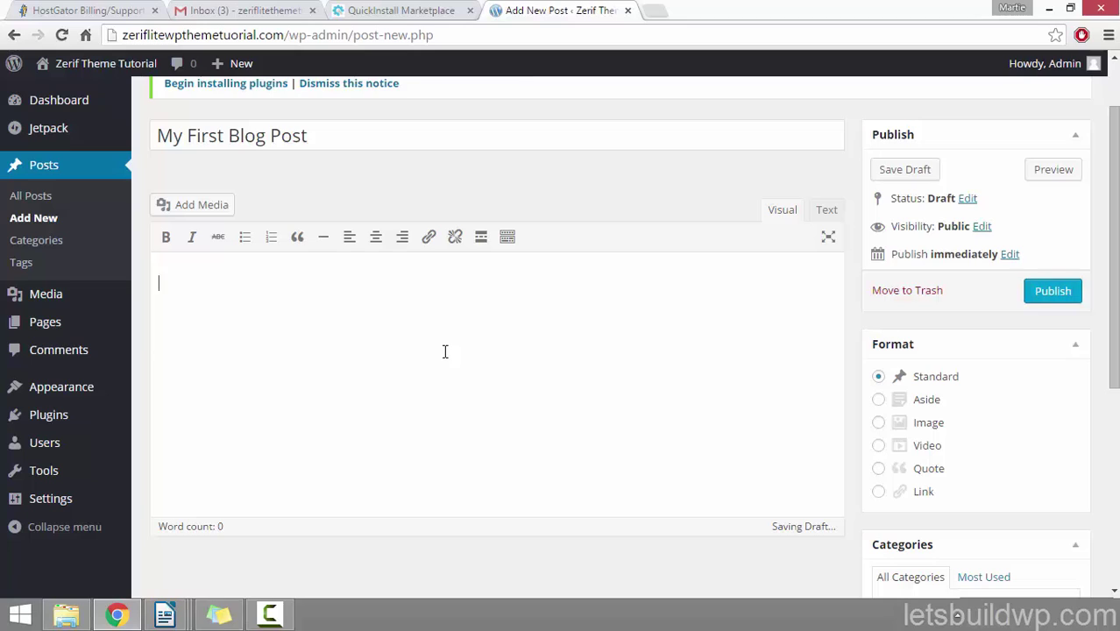
pyautogui.click(508, 239)
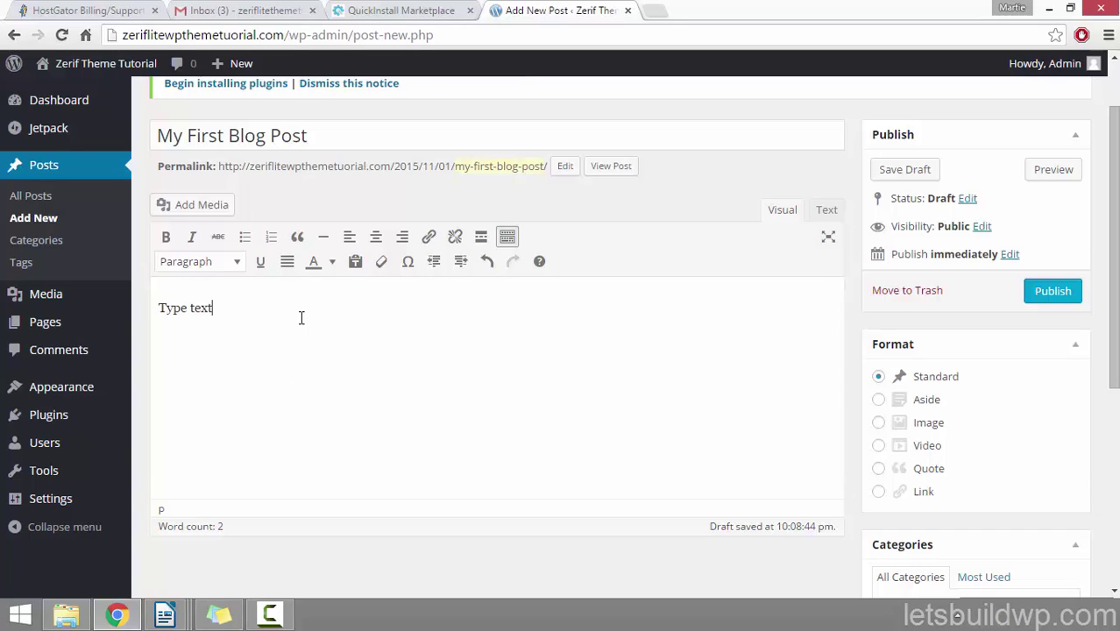
pyautogui.moveTo(298, 312); pyautogui.dragTo(133, 313)
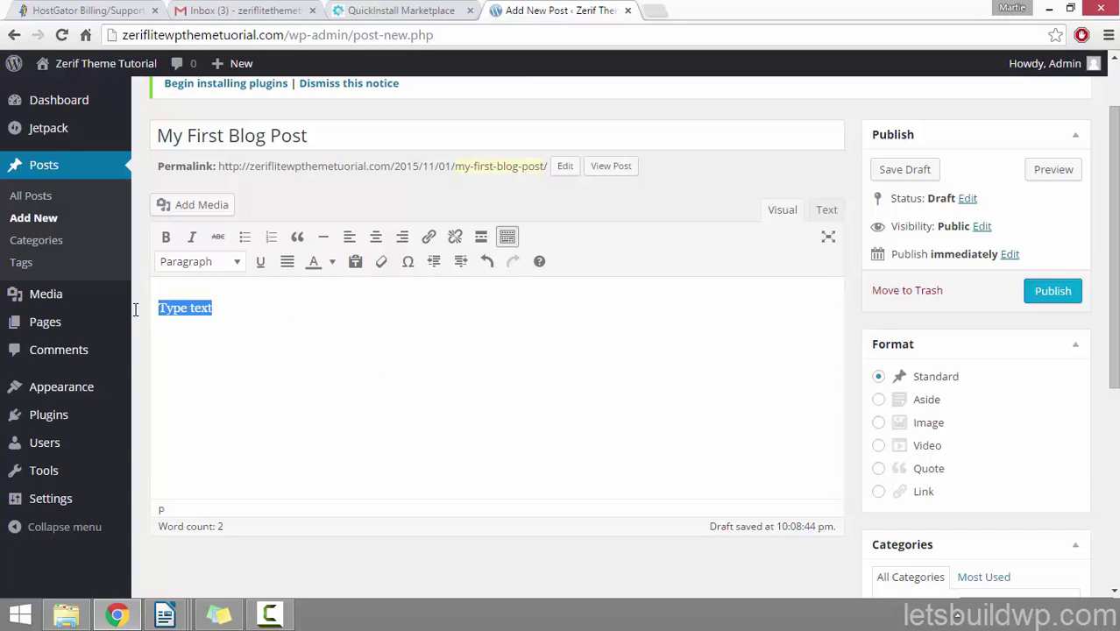
pyautogui.hotkey('ctrl', 'v')
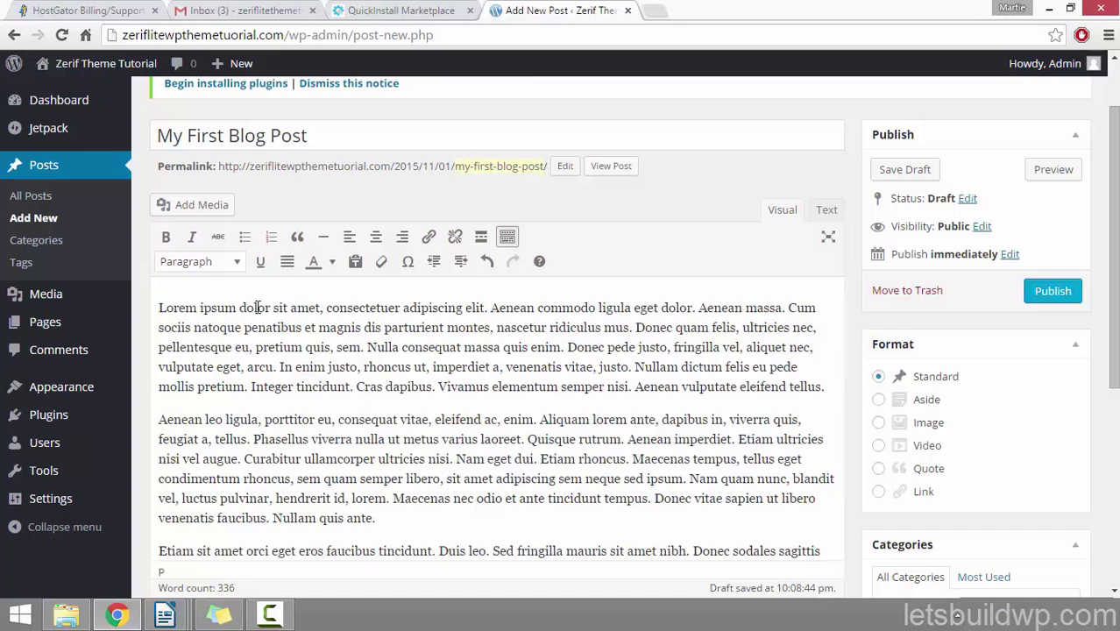
# Step: Try italic and bold on part of the first sentence, then remove both
pyautogui.moveTo(241, 309); pyautogui.dragTo(433, 309)
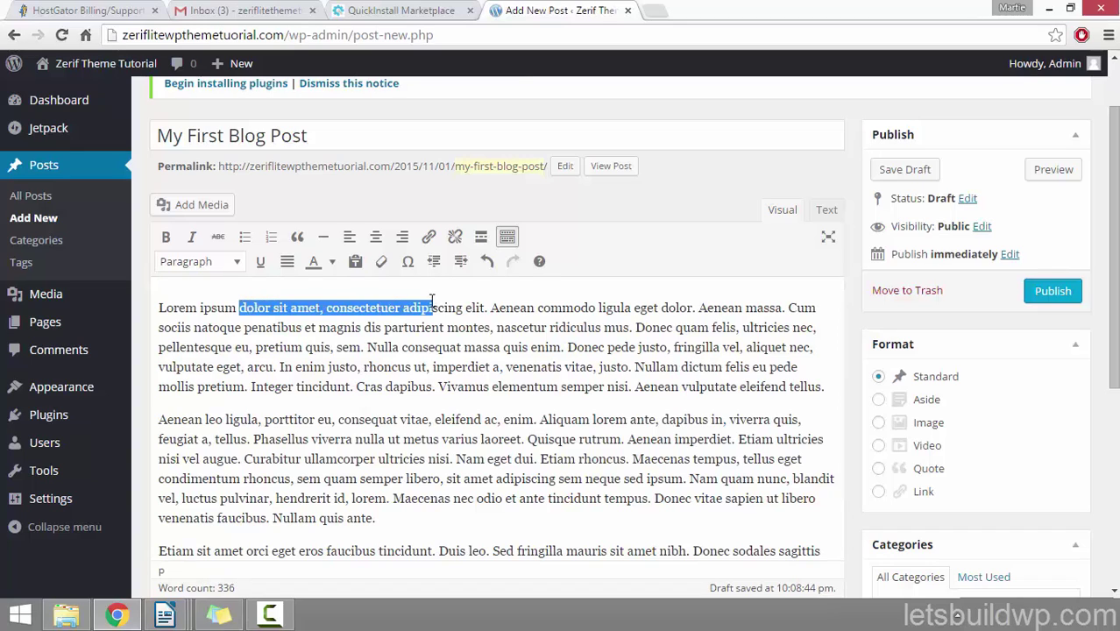
pyautogui.click(194, 238)
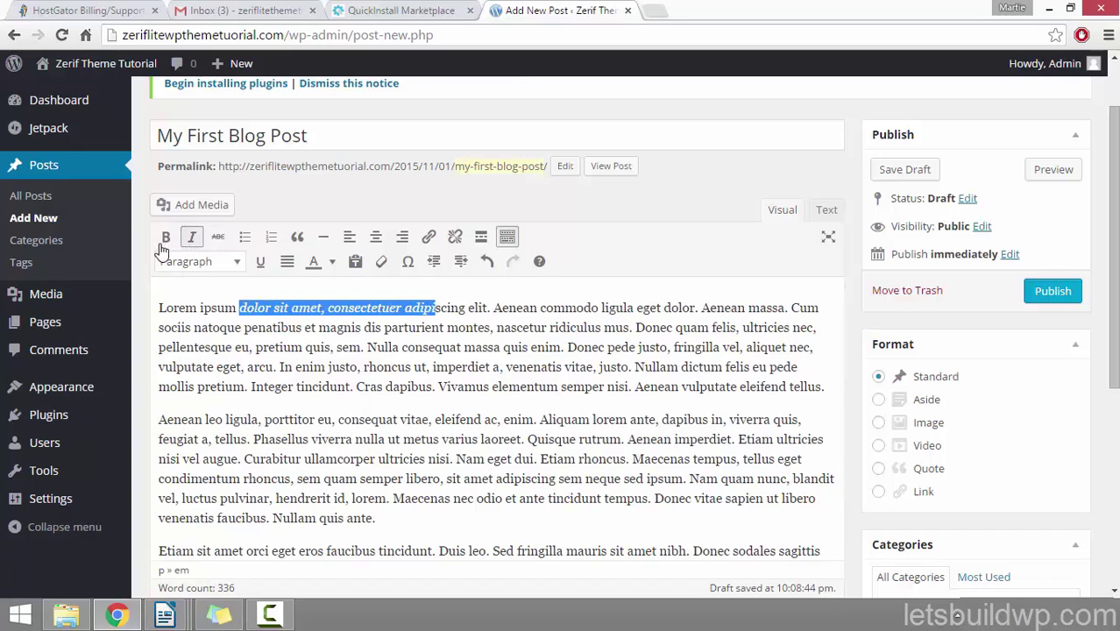
pyautogui.click(166, 238)
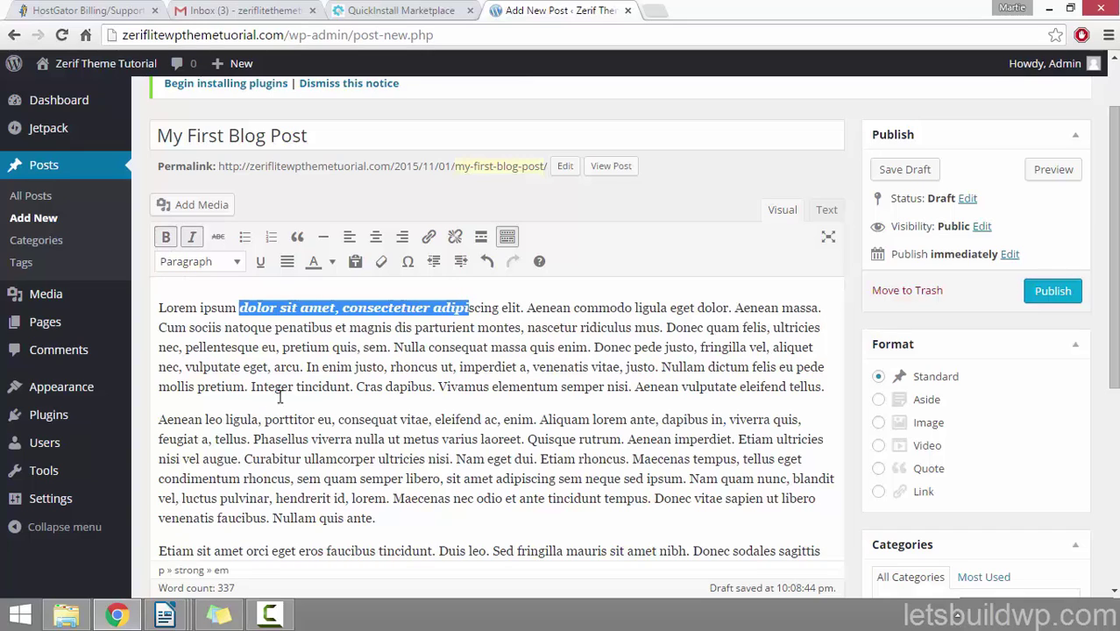
pyautogui.click(192, 238)
pyautogui.click(167, 240)
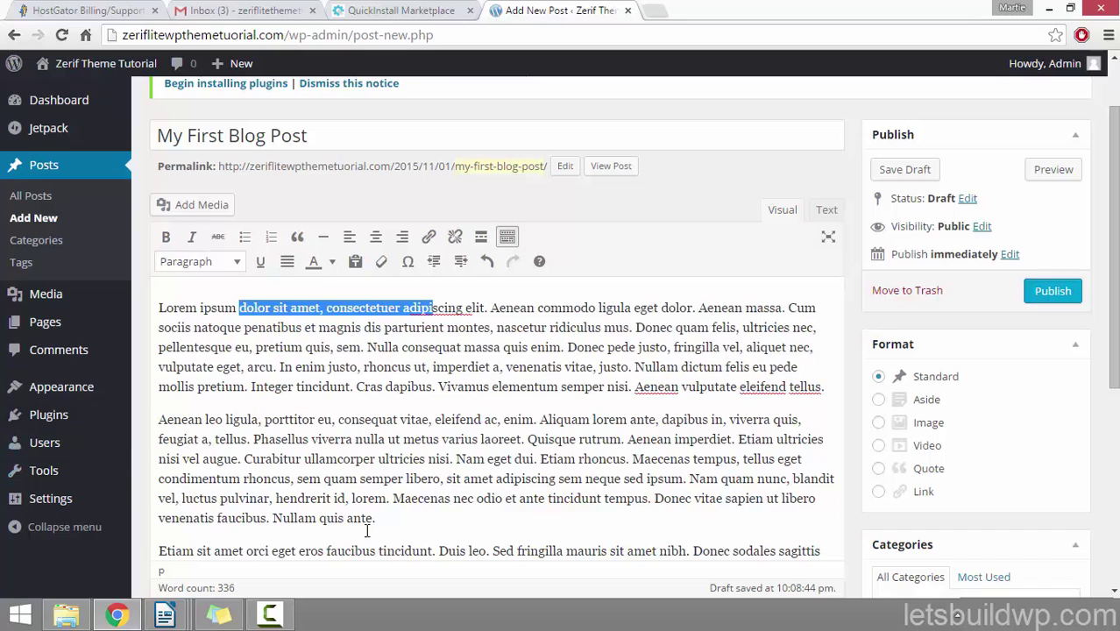
# Step: Add the line 'This is A Heading' after the second paragraph and format it as Heading 2
pyautogui.click(399, 520)
pyautogui.press('Return')
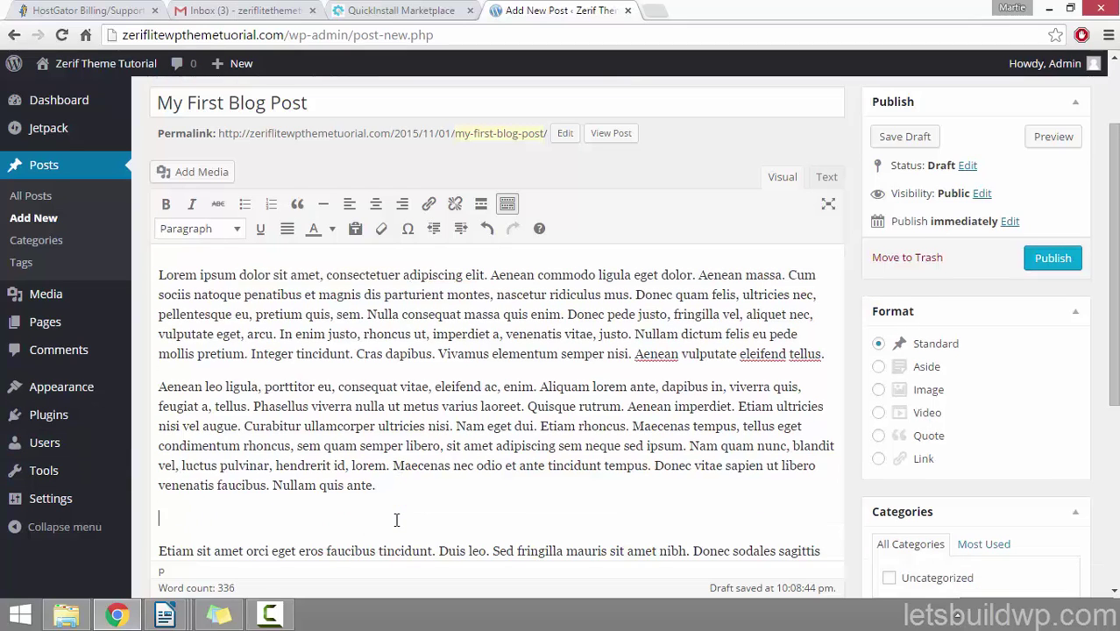
pyautogui.write('Thi')
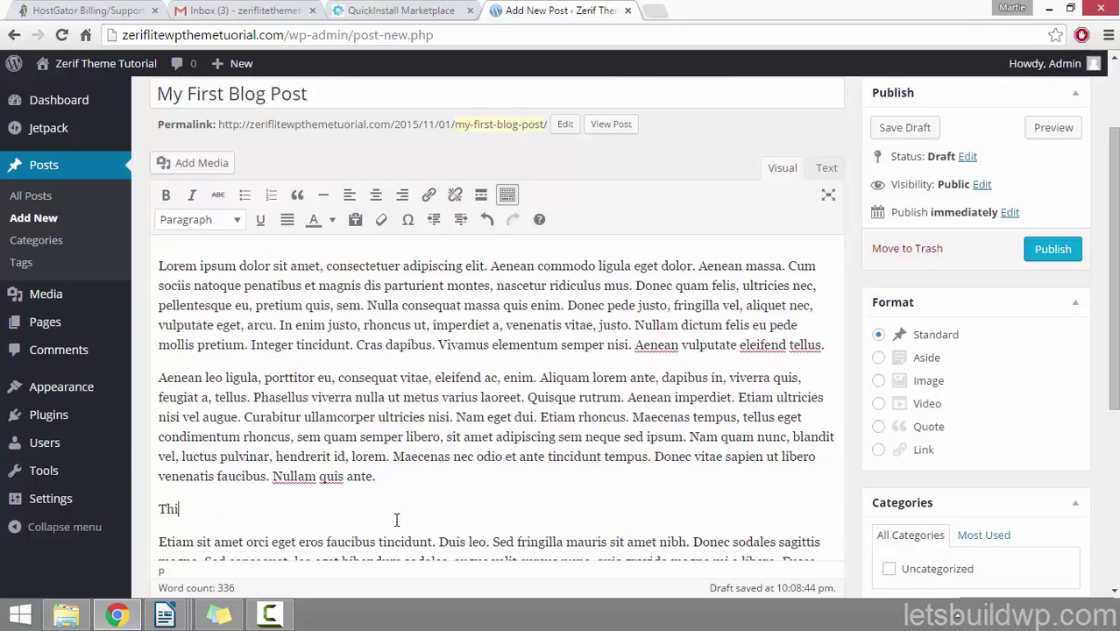
pyautogui.write('s is A Heading')
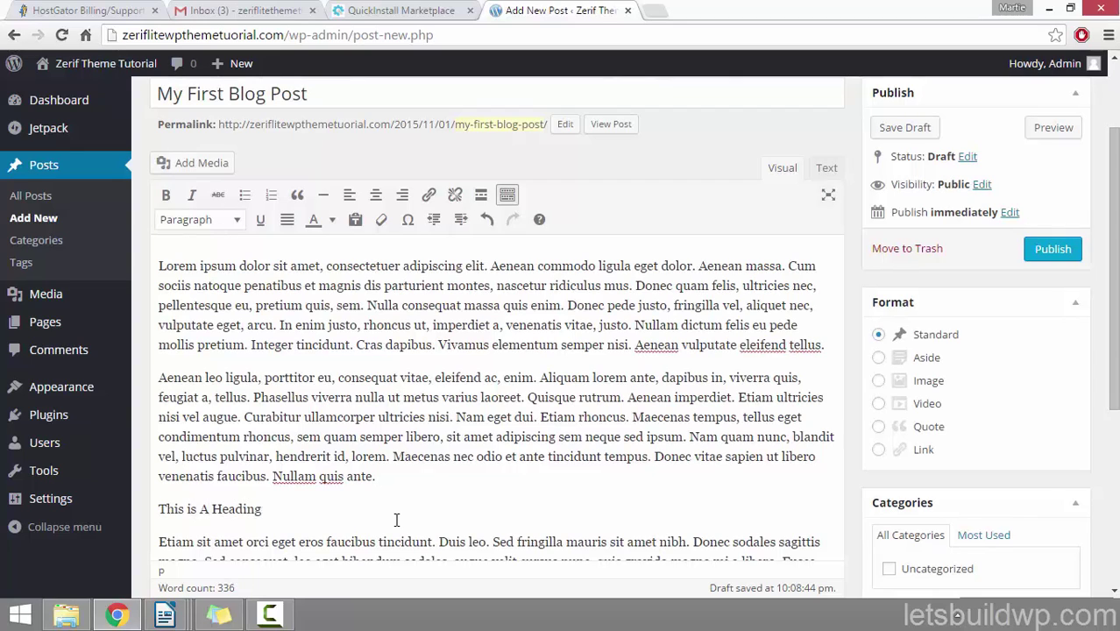
pyautogui.moveTo(287, 503); pyautogui.dragTo(134, 511)
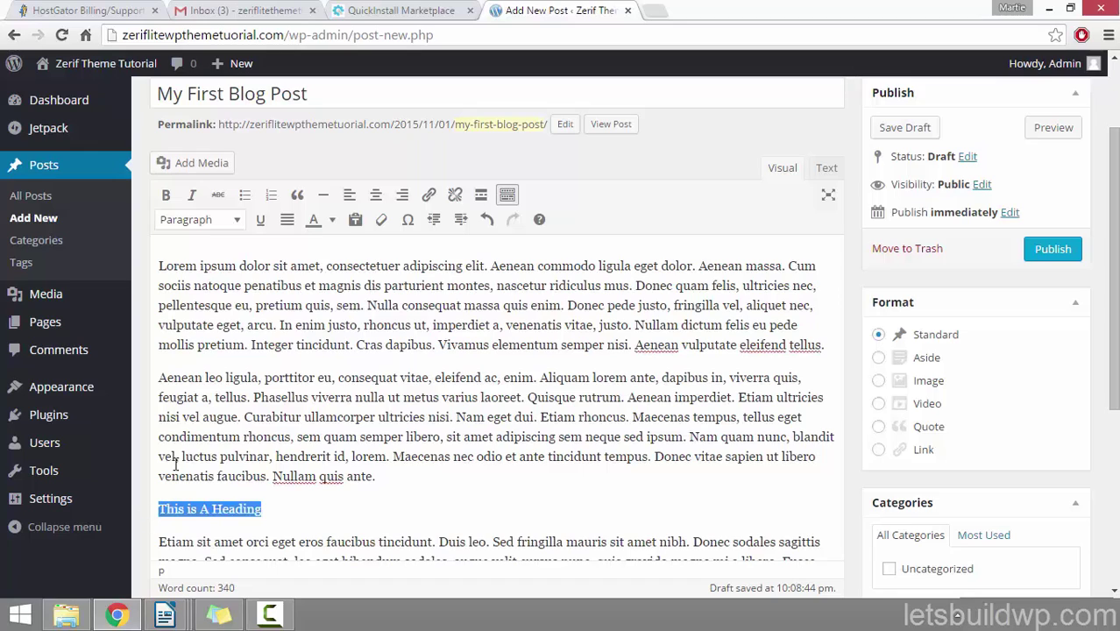
pyautogui.click(235, 225)
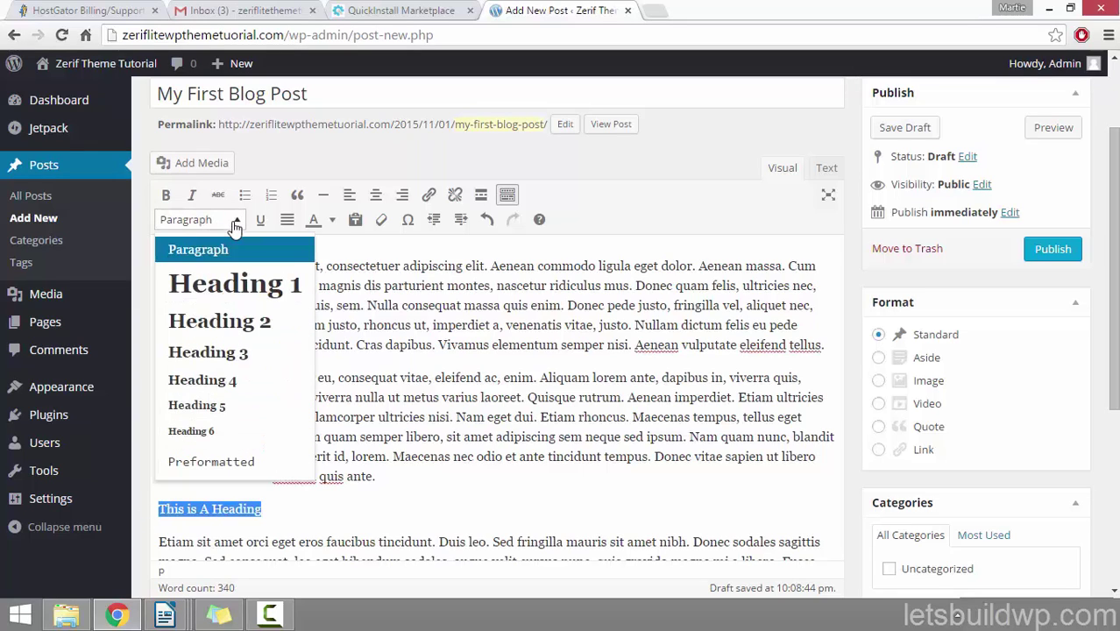
pyautogui.click(246, 327)
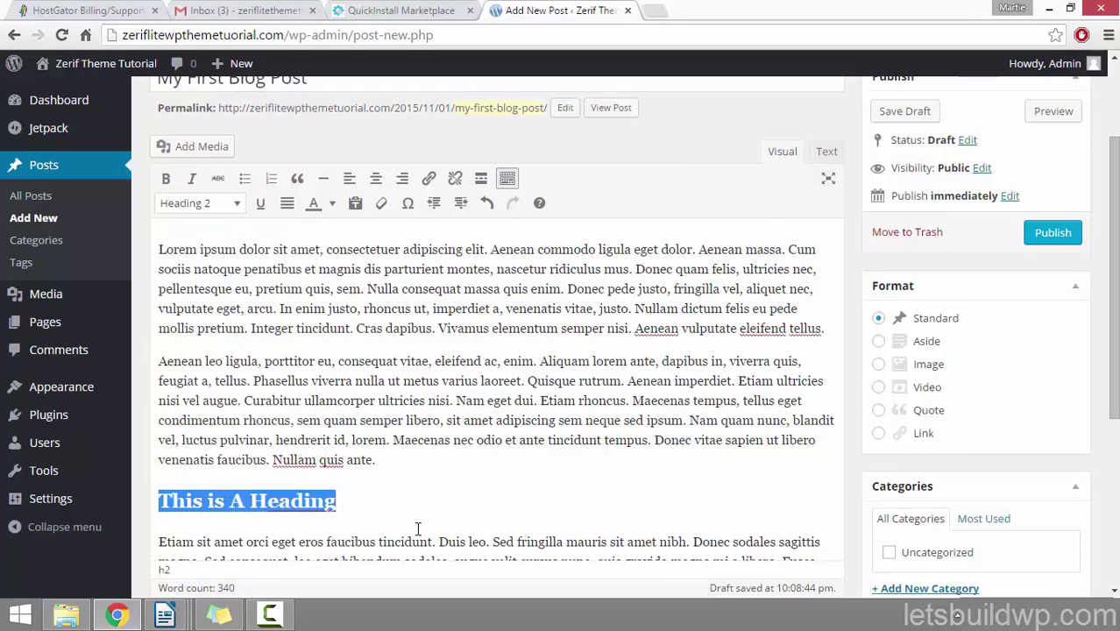
pyautogui.click(367, 502)
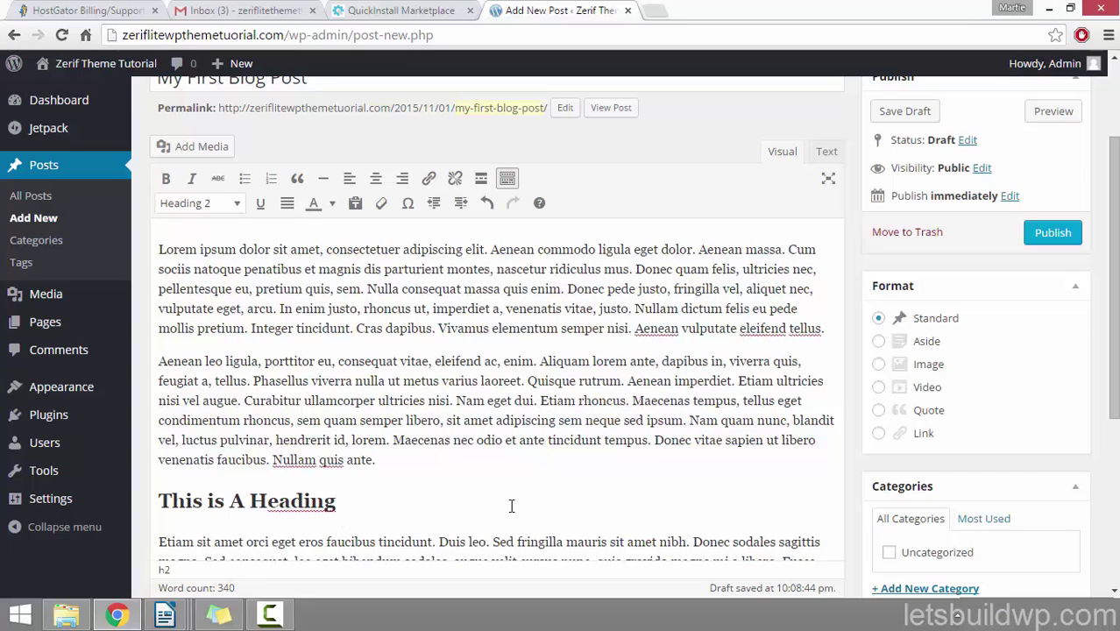
pyautogui.moveTo(199, 328); pyautogui.dragTo(350, 328)
pyautogui.moveTo(227, 361); pyautogui.dragTo(408, 361)
pyautogui.click(287, 360)
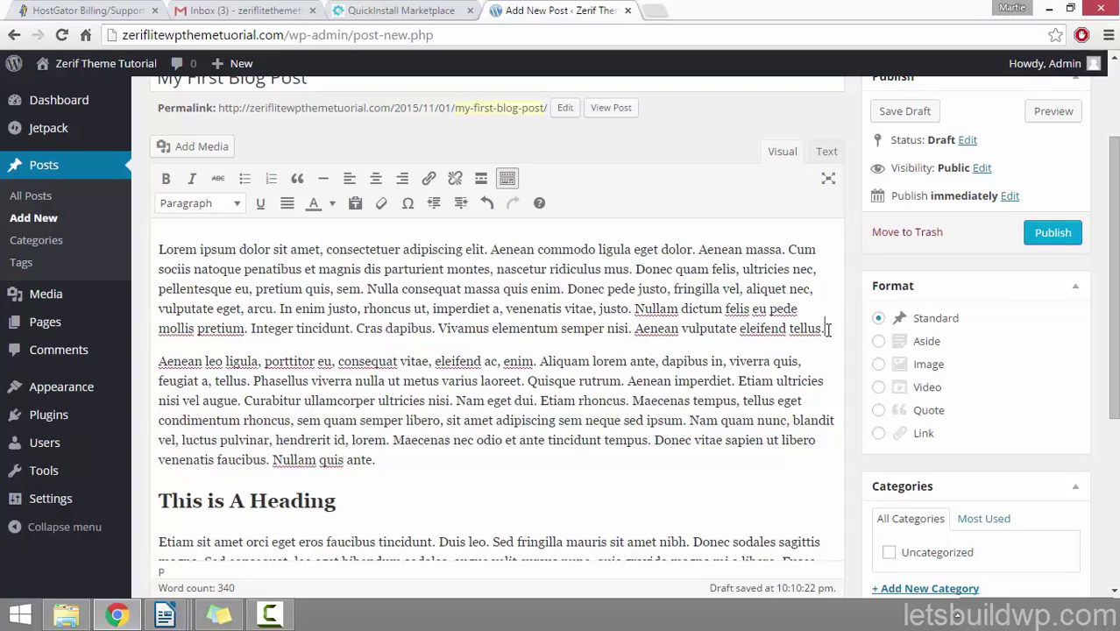
# Step: Upload blog post image 1 into a new paragraph after the first paragraph
pyautogui.click(828, 328)
pyautogui.press('Return')
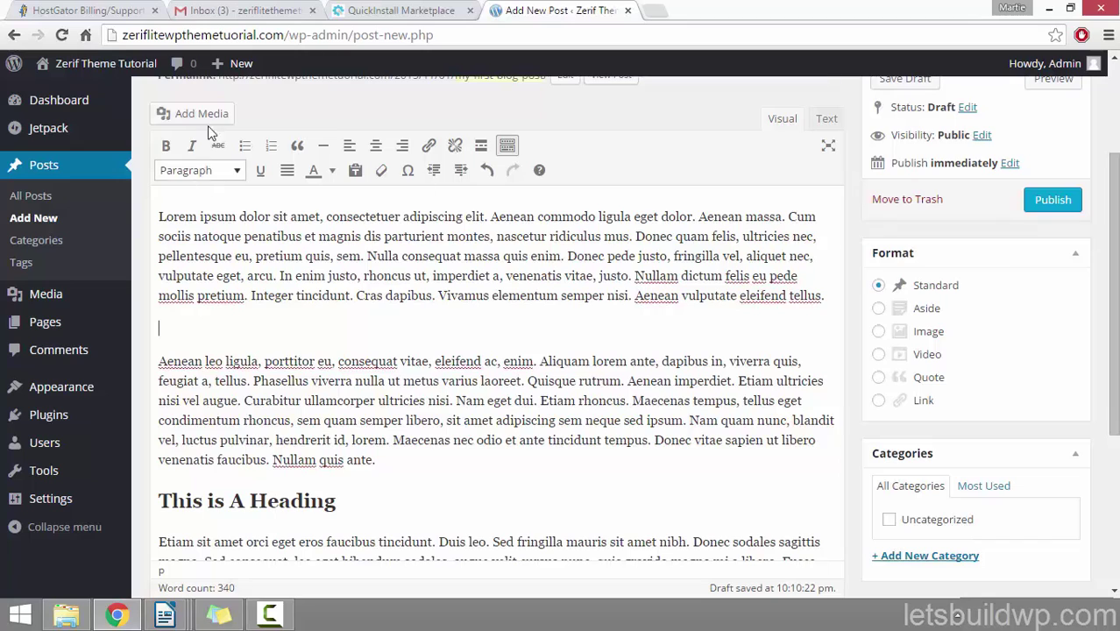
pyautogui.click(205, 121)
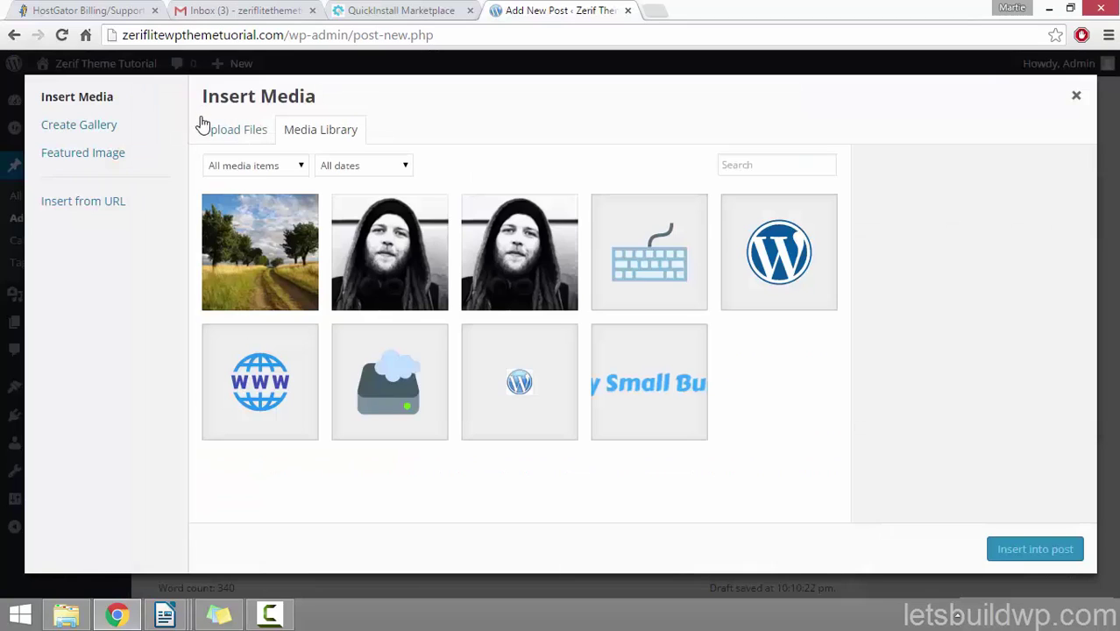
pyautogui.click(229, 133)
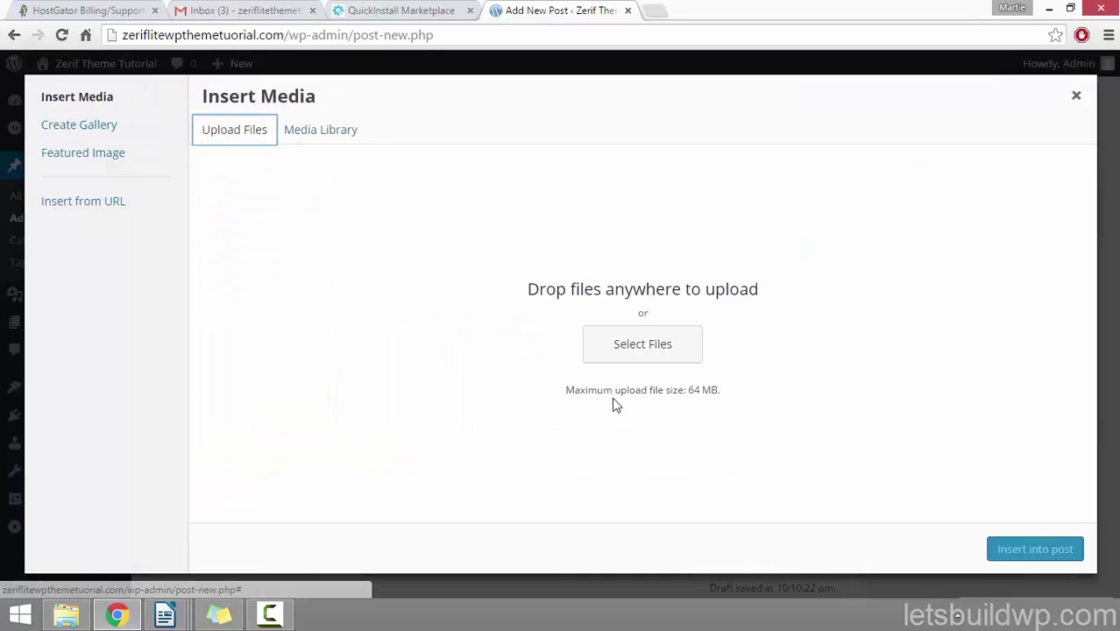
pyautogui.click(655, 343)
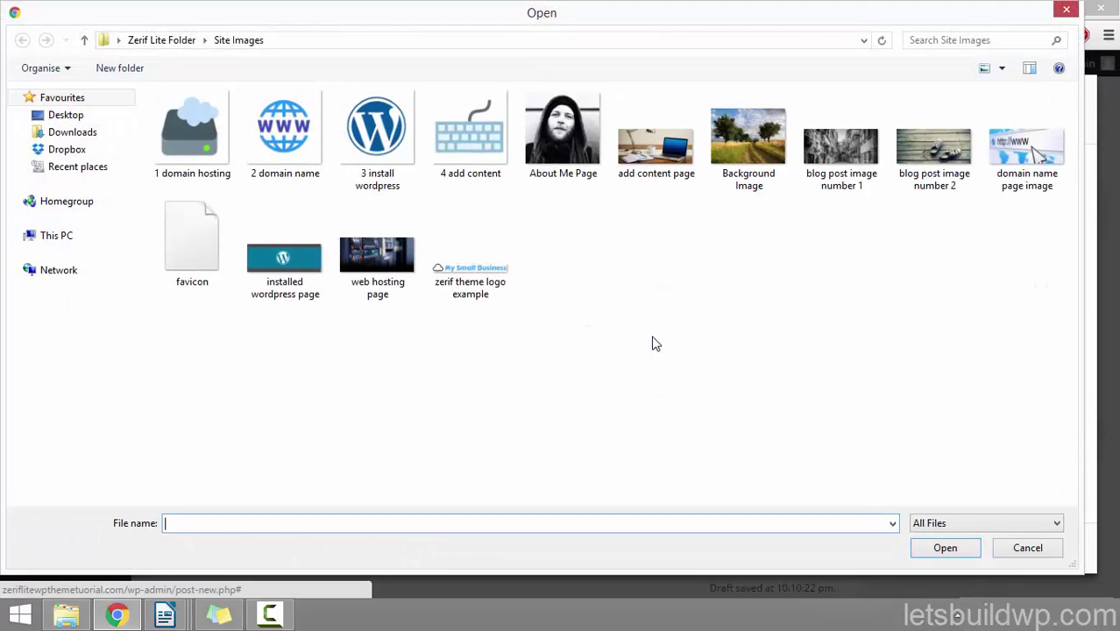
pyautogui.click(841, 145)
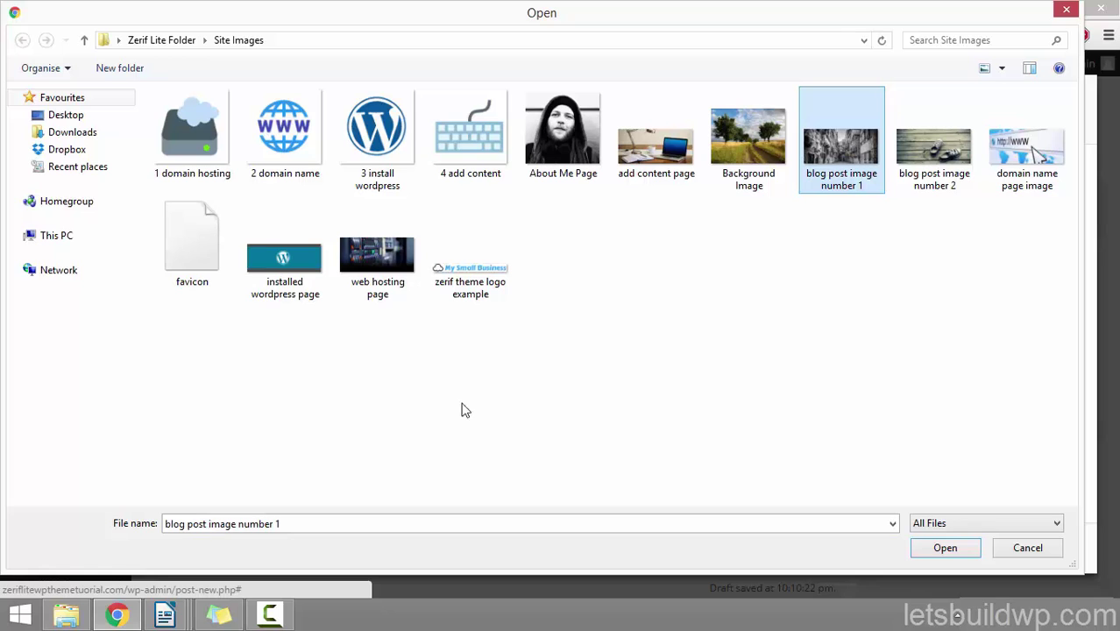
pyautogui.click(915, 546)
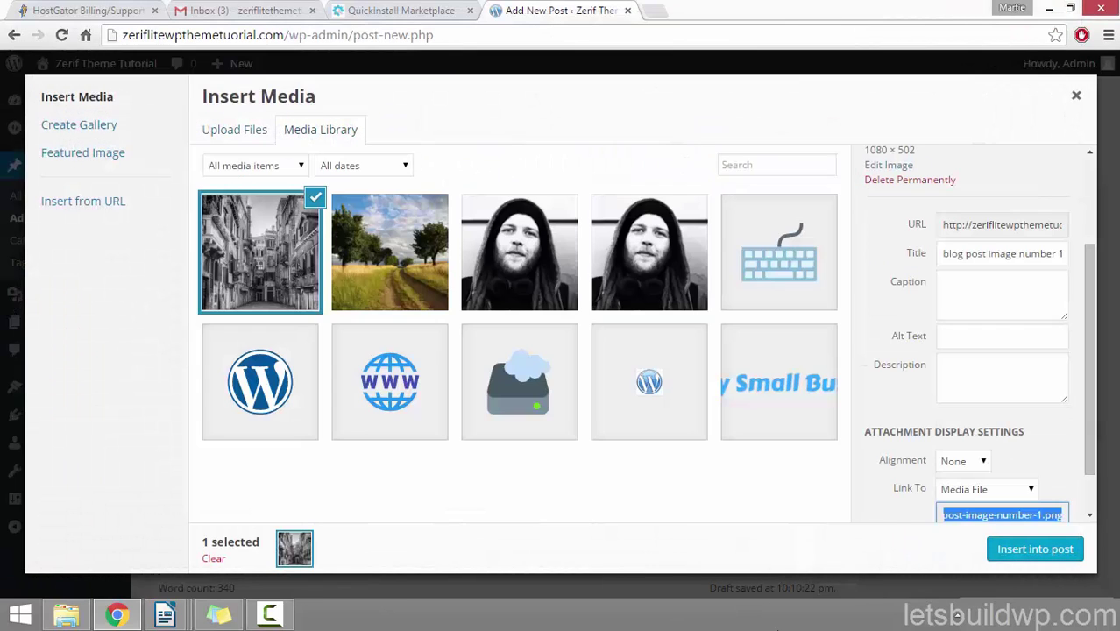
# Step: Insert the image with alignment None, link None and Full Size 1080 × 502
pyautogui.click(946, 254)
pyautogui.click(946, 342)
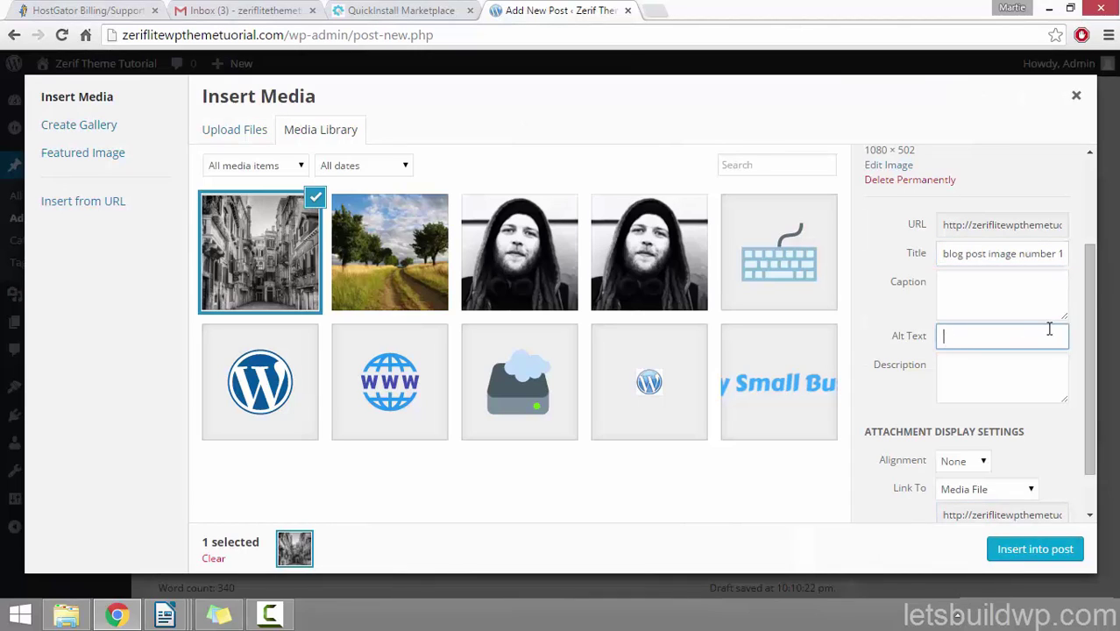
pyautogui.scroll(-2, 1080, 354)
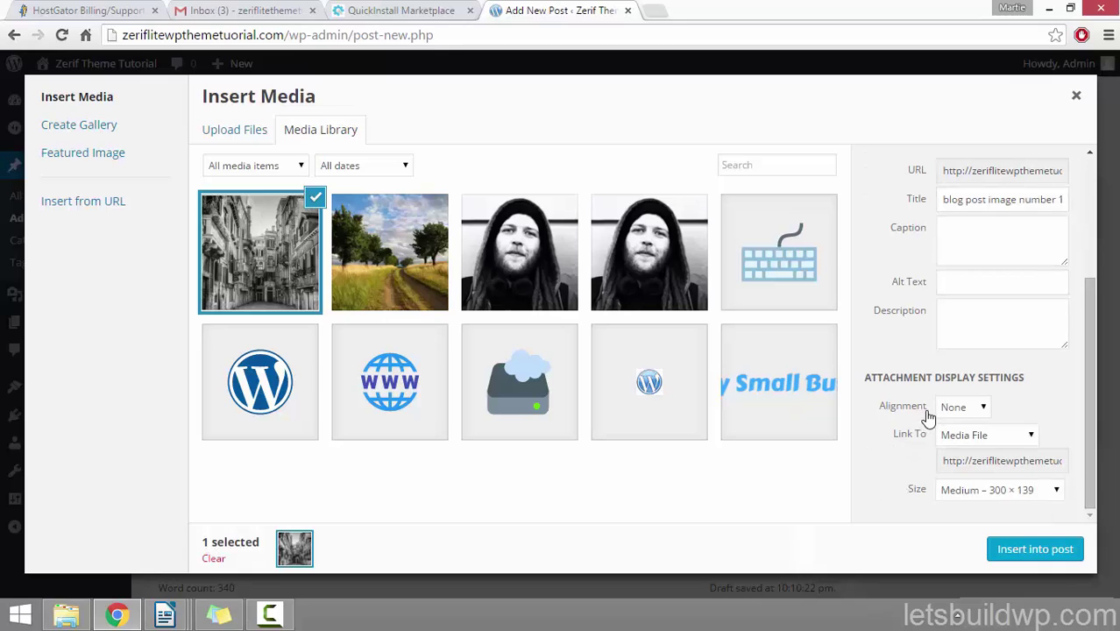
pyautogui.click(963, 407)
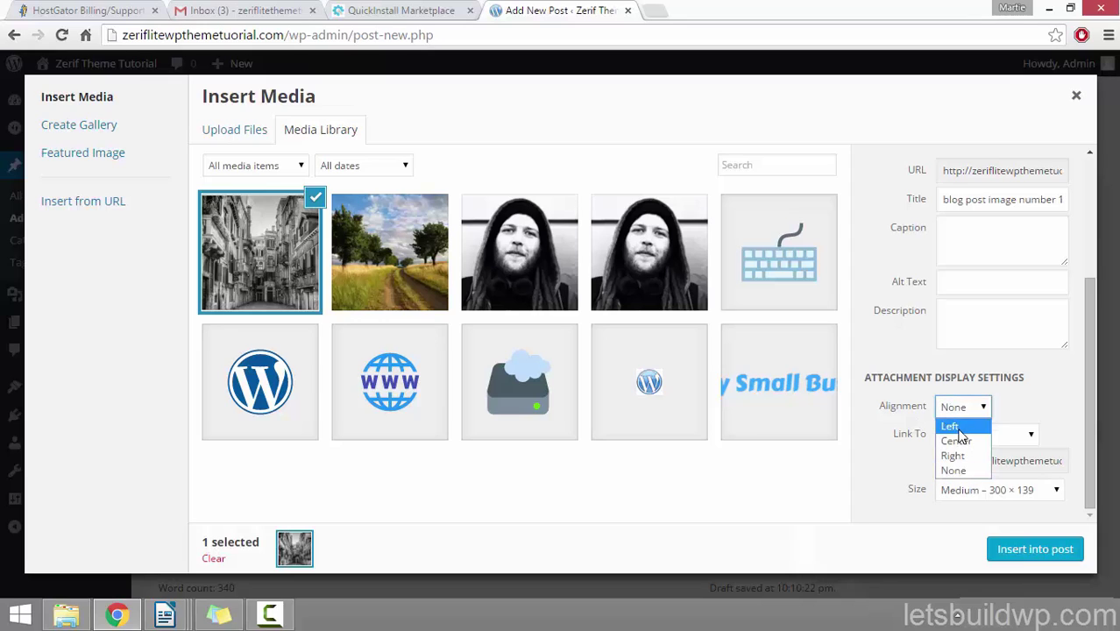
pyautogui.click(883, 466)
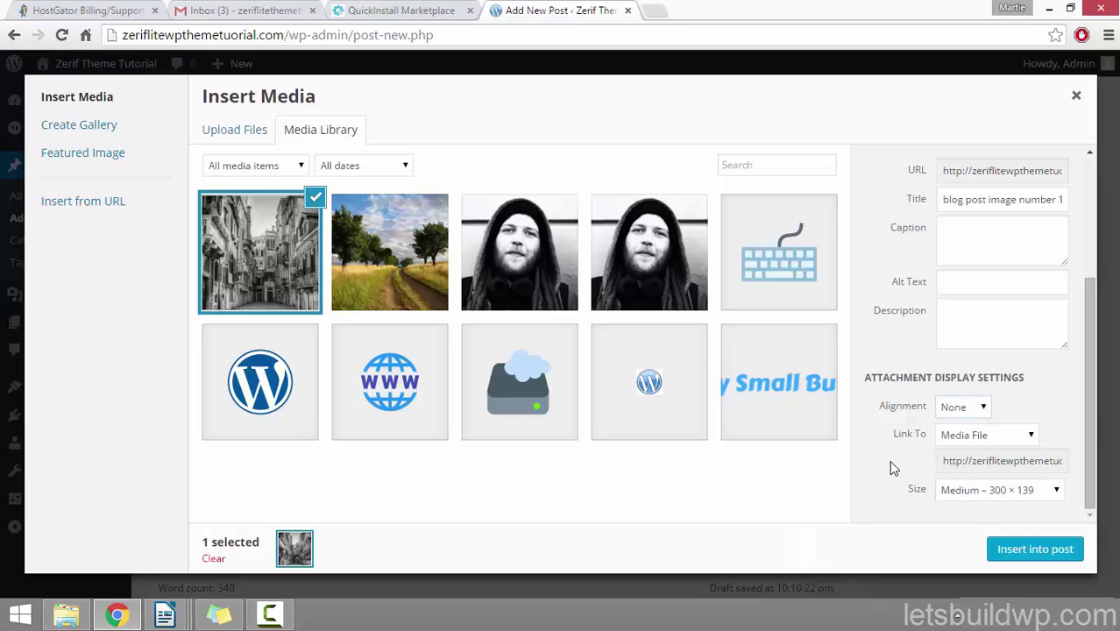
pyautogui.click(1000, 436)
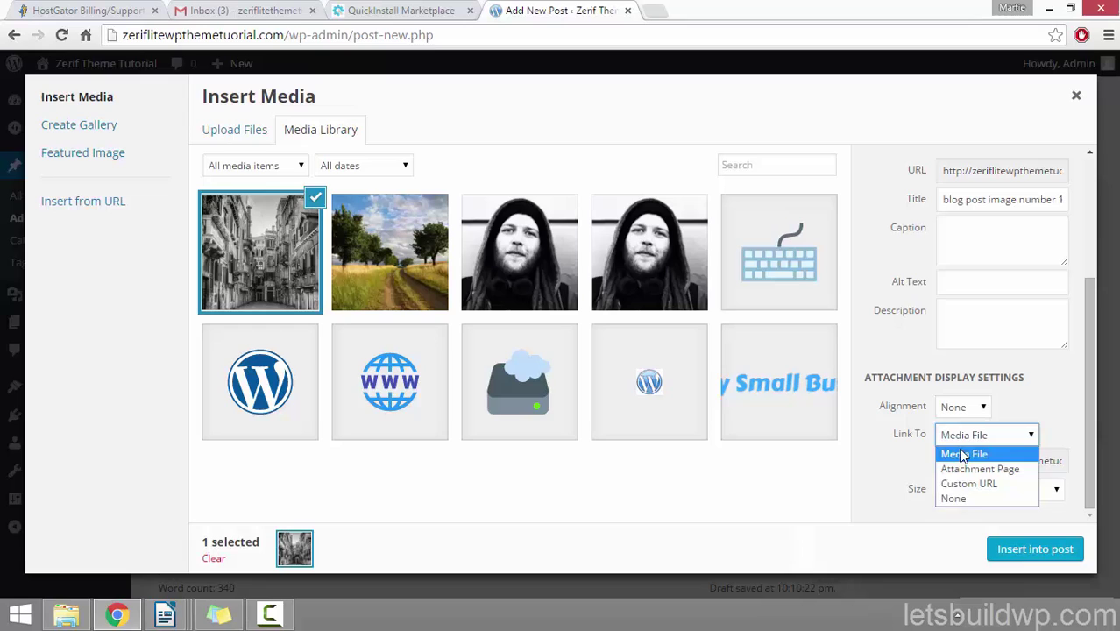
pyautogui.click(976, 499)
pyautogui.click(976, 491)
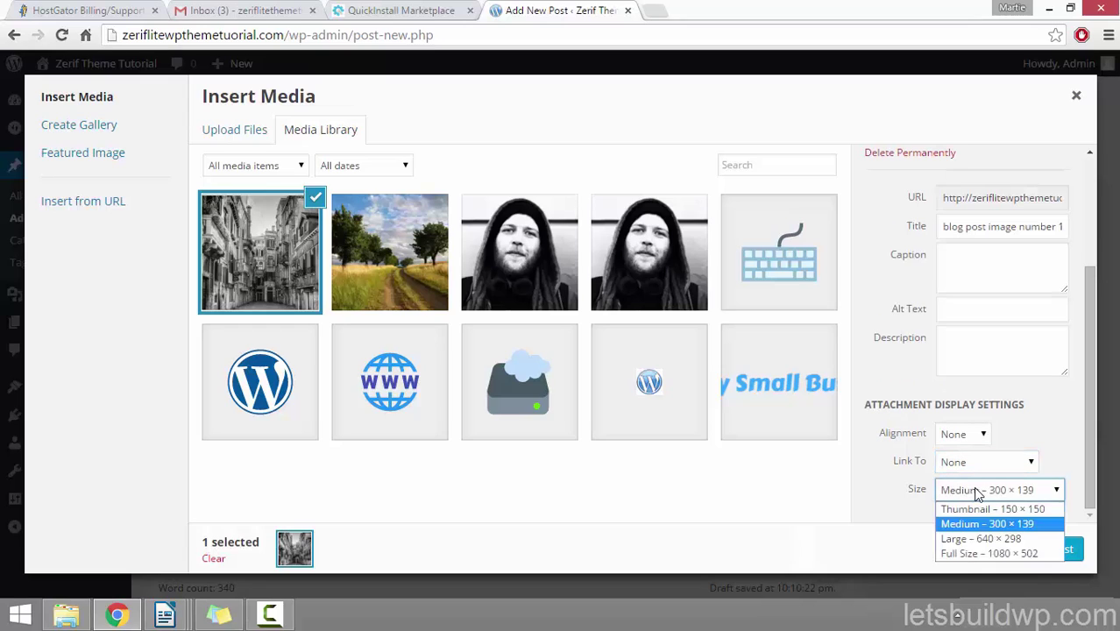
pyautogui.click(958, 553)
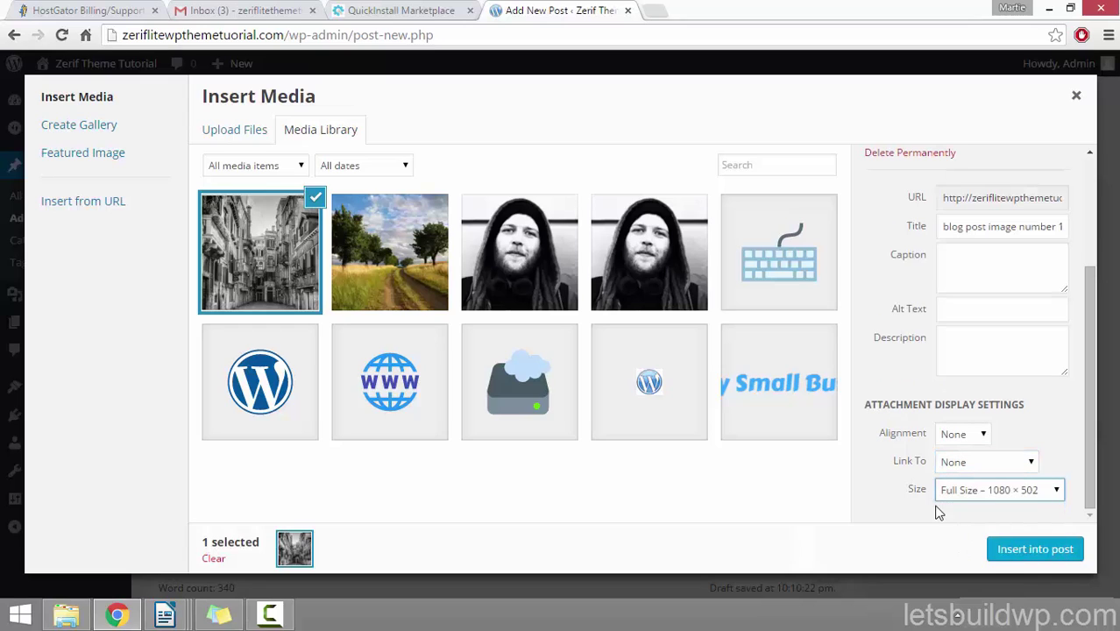
pyautogui.click(879, 473)
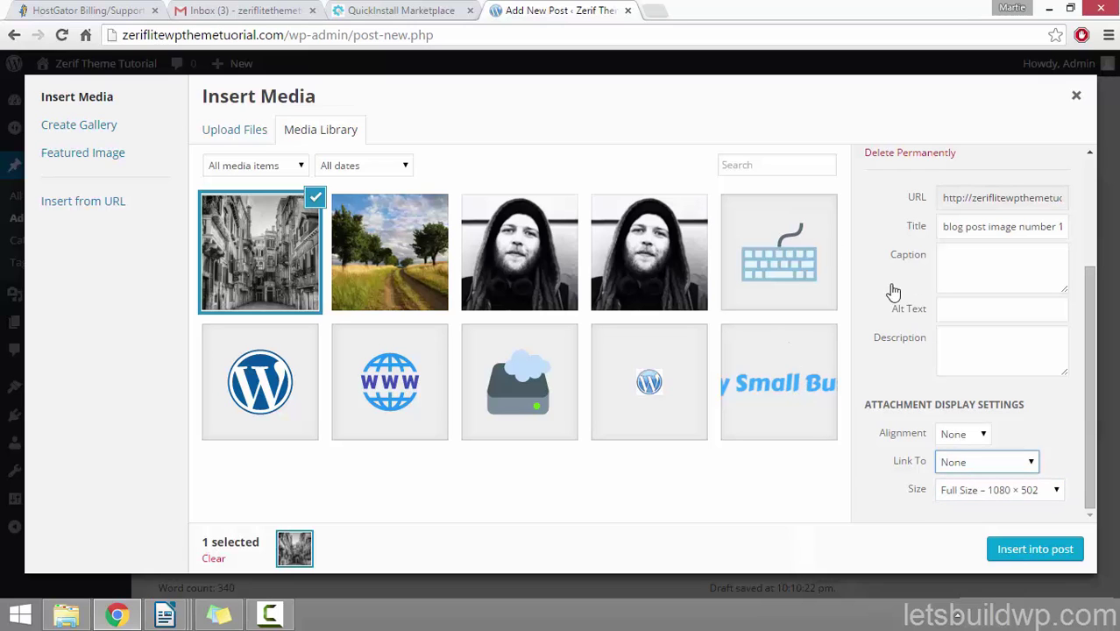
pyautogui.click(1021, 553)
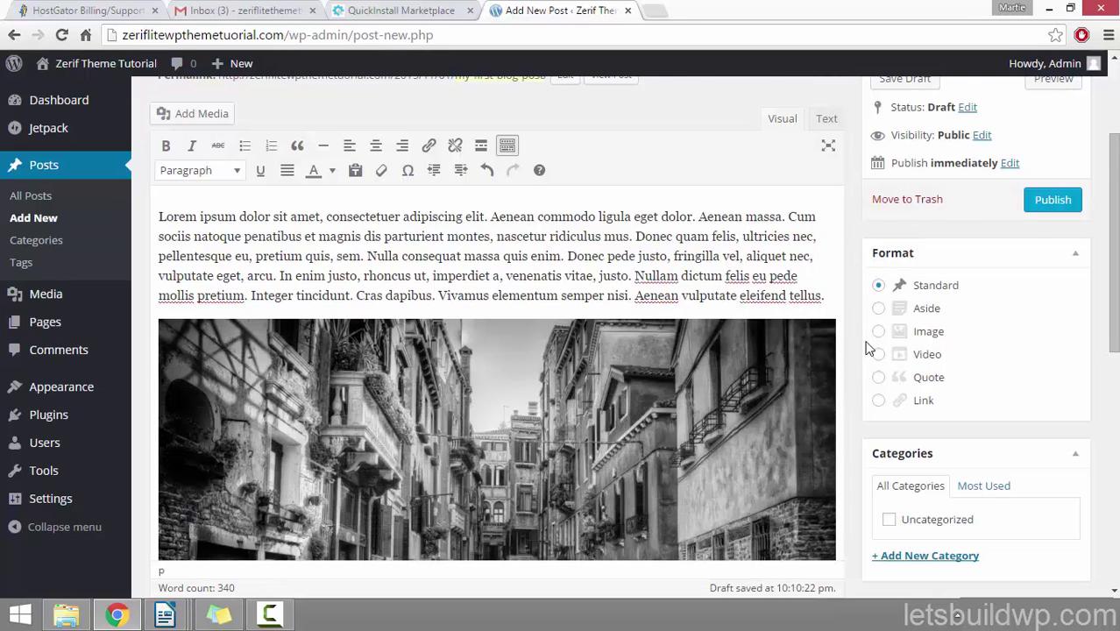
pyautogui.scroll(-2, 866, 347)
pyautogui.scroll(3, 788, 299)
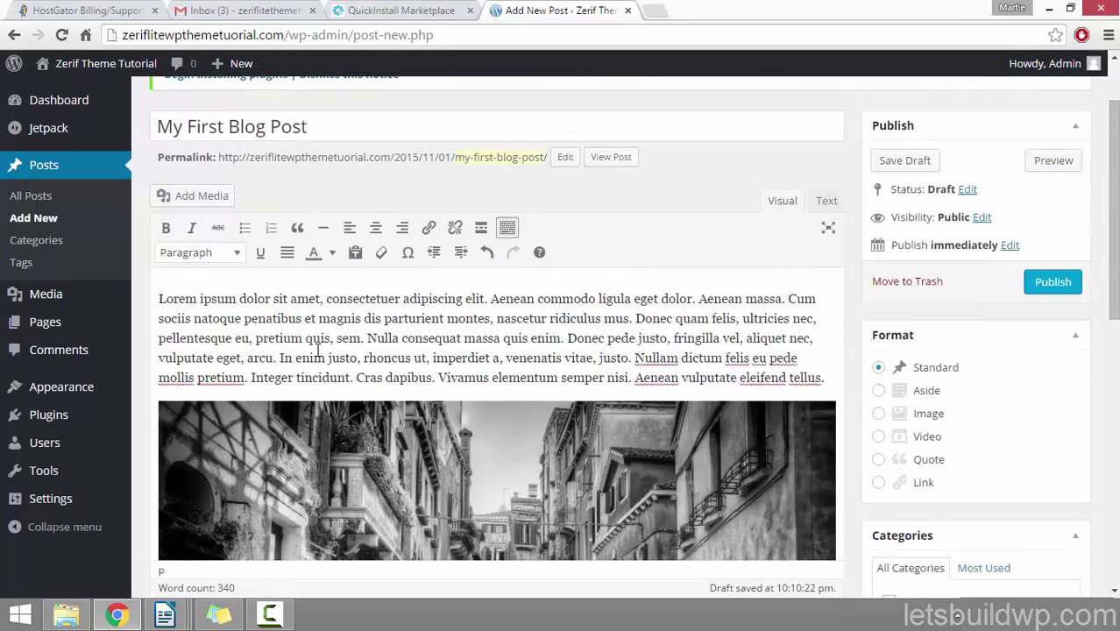
pyautogui.scroll(1, 588, 304)
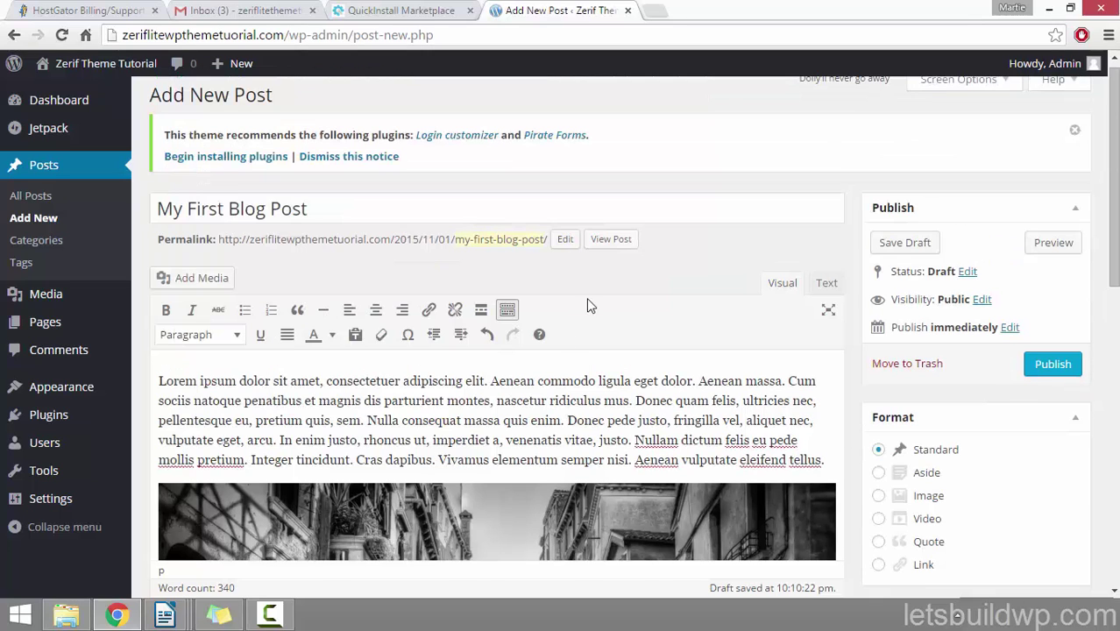
pyautogui.click(1055, 247)
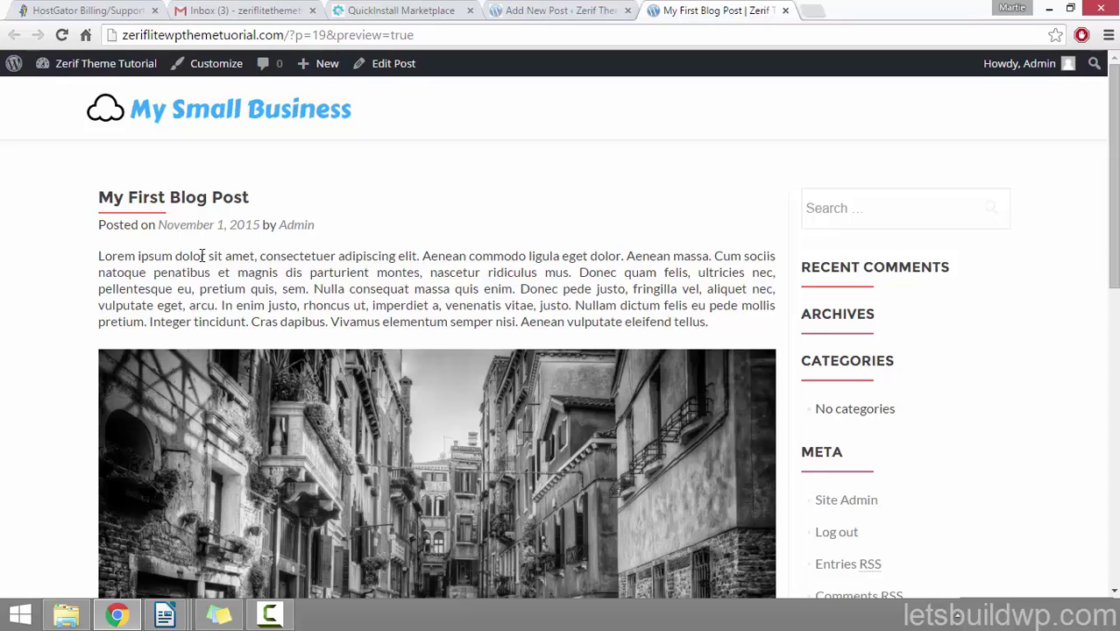
pyautogui.moveTo(138, 255); pyautogui.dragTo(396, 305)
pyautogui.scroll(-4, 271, 267)
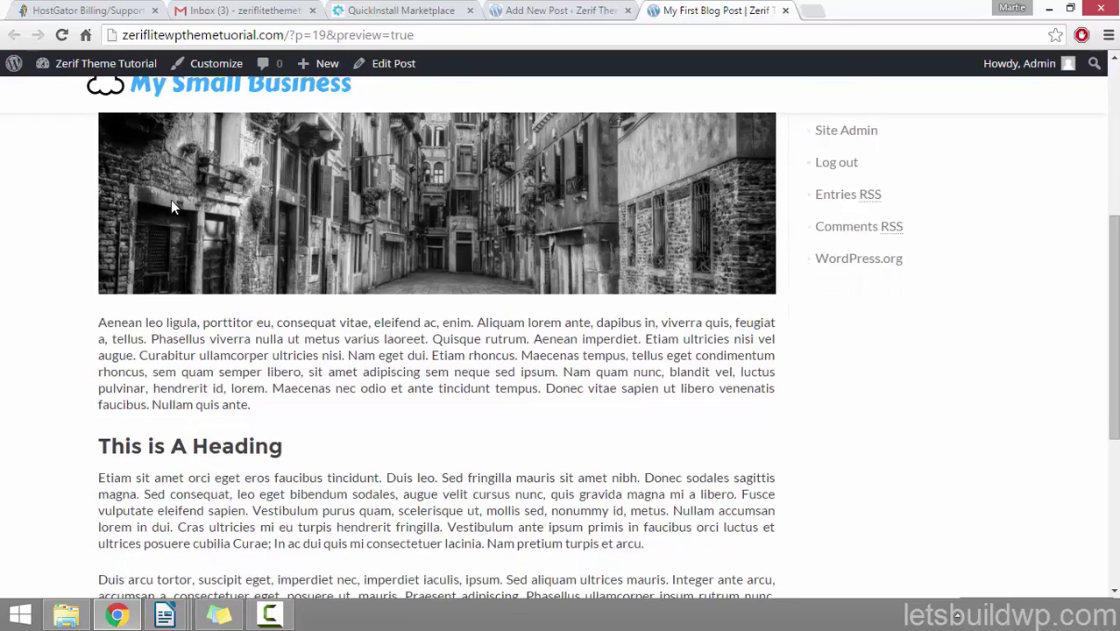
pyautogui.moveTo(295, 440); pyautogui.dragTo(128, 443)
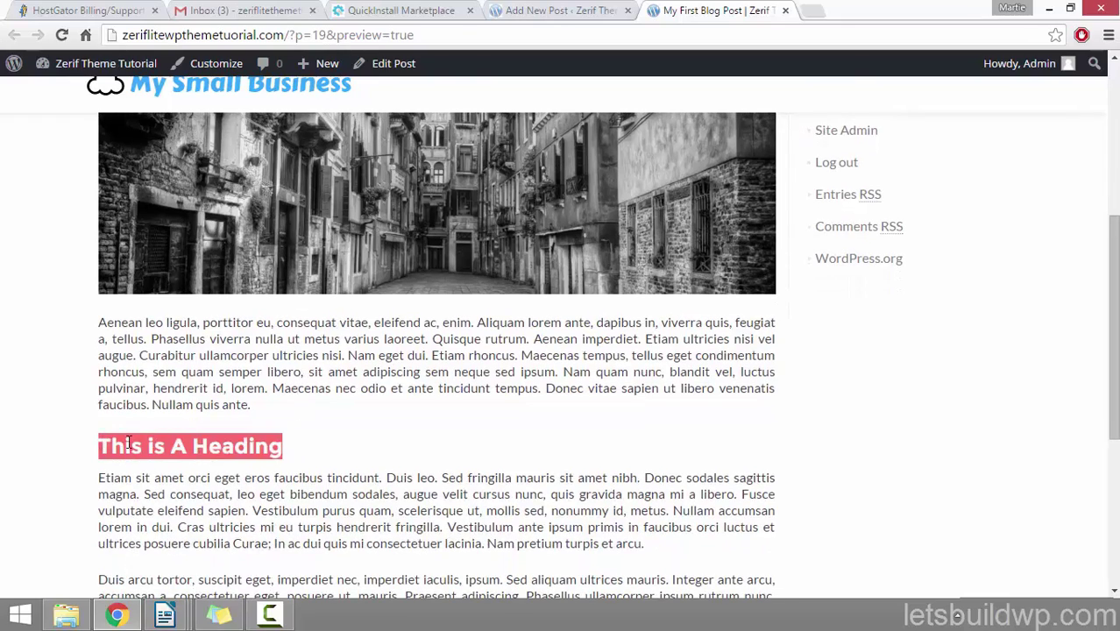
pyautogui.scroll(5, 251, 427)
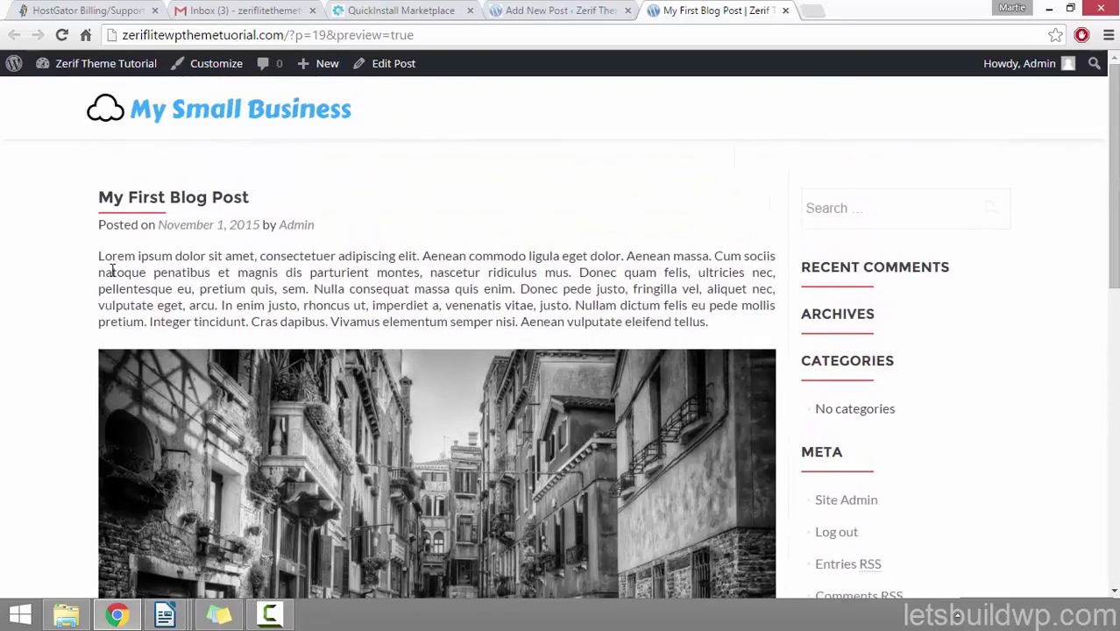
pyautogui.scroll(-10, 61, 223)
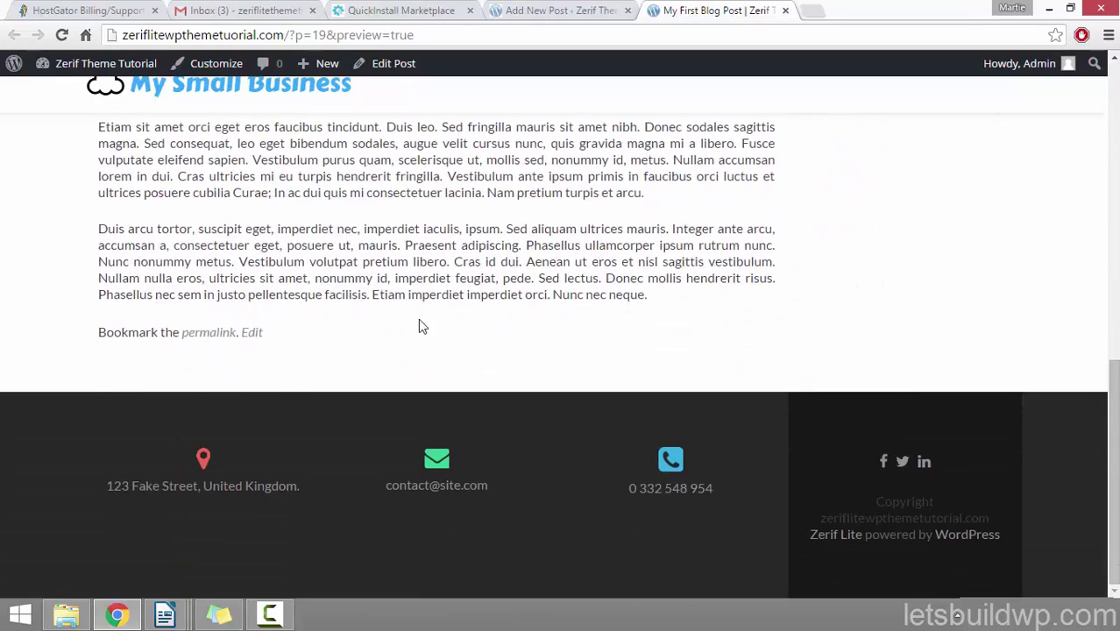
pyautogui.scroll(10, 125, 252)
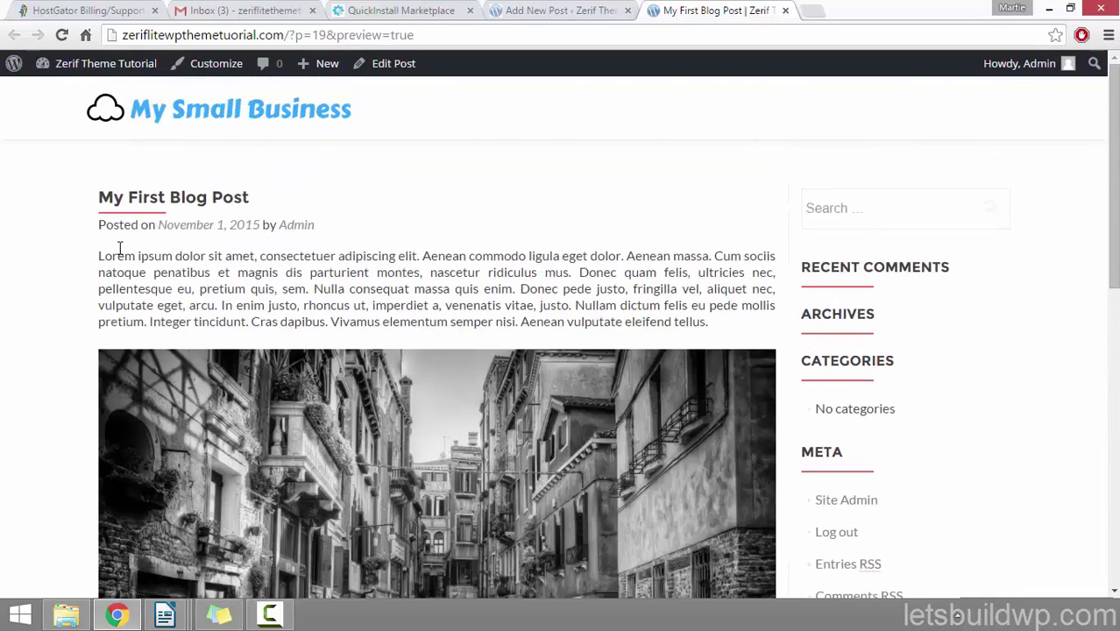
pyautogui.click(785, 10)
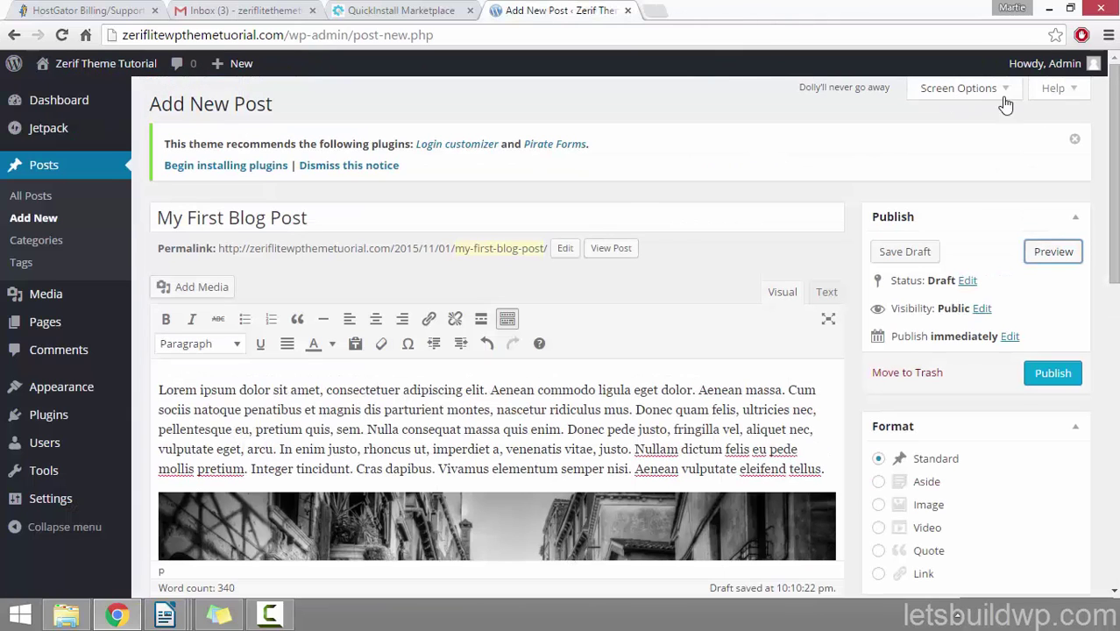
# Step: Show the Discussion box through Screen Options and tick Allow comments
pyautogui.click(980, 95)
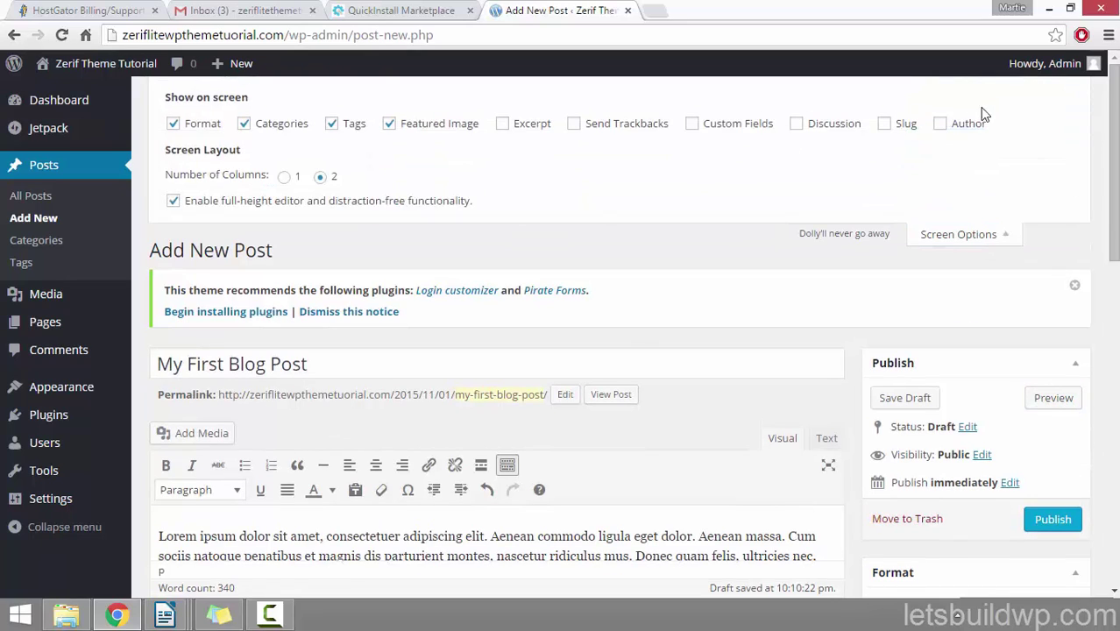
pyautogui.click(796, 123)
pyautogui.moveTo(1115, 130); pyautogui.dragTo(1085, 490)
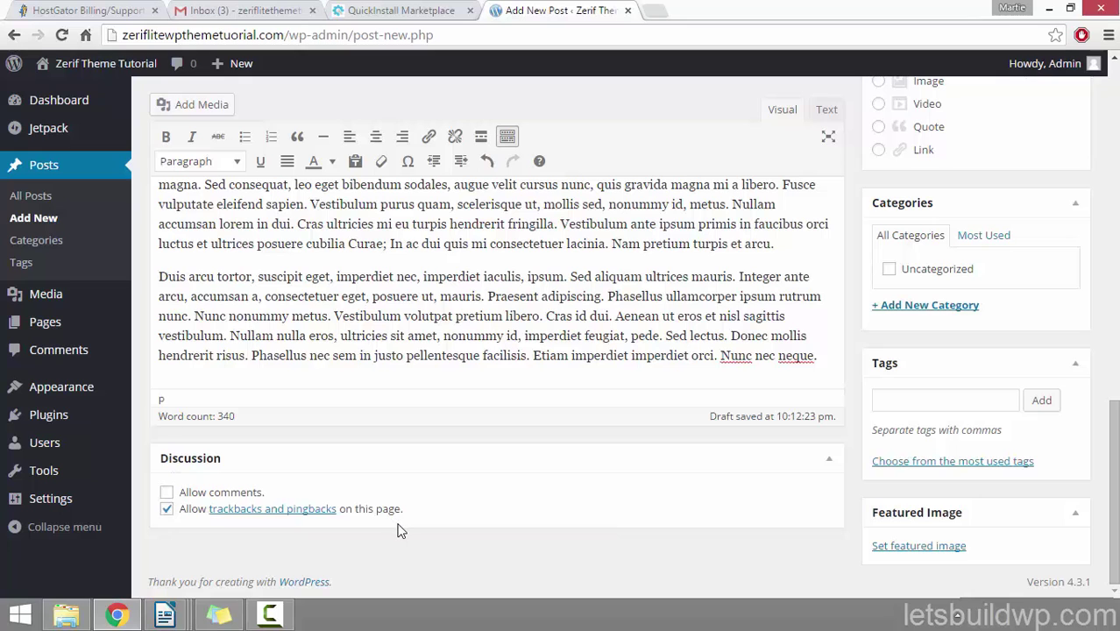
pyautogui.click(167, 504)
pyautogui.click(166, 496)
pyautogui.scroll(10, 990, 430)
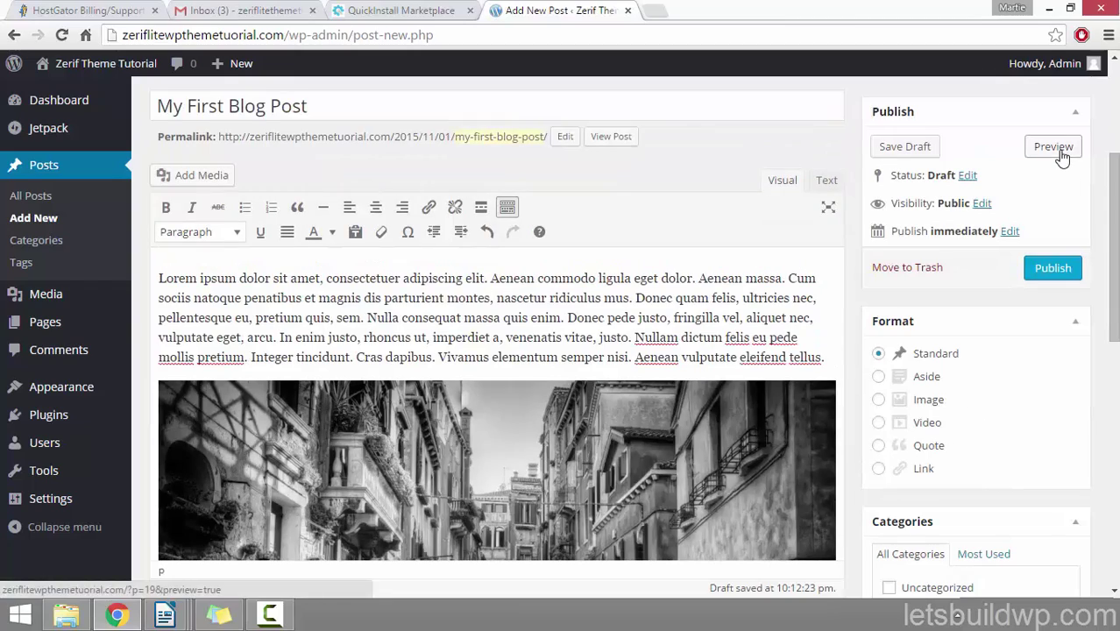
# Step: Preview the draft in a new tab, check the comment box, then close the preview
pyautogui.click(1059, 152)
pyautogui.scroll(-10, 42, 208)
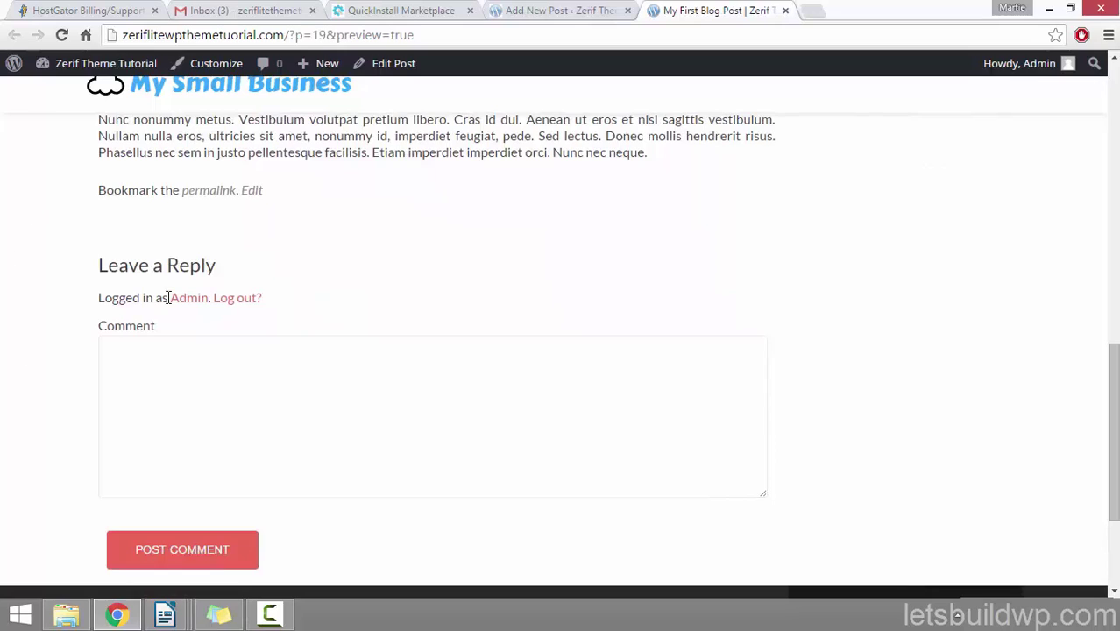
pyautogui.click(284, 380)
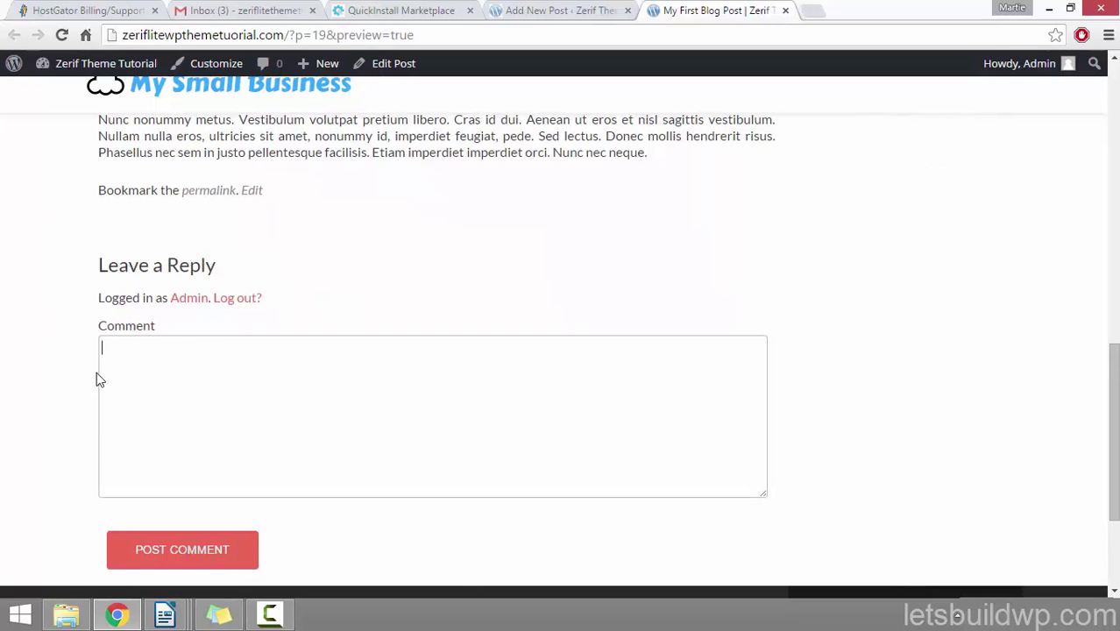
pyautogui.click(46, 428)
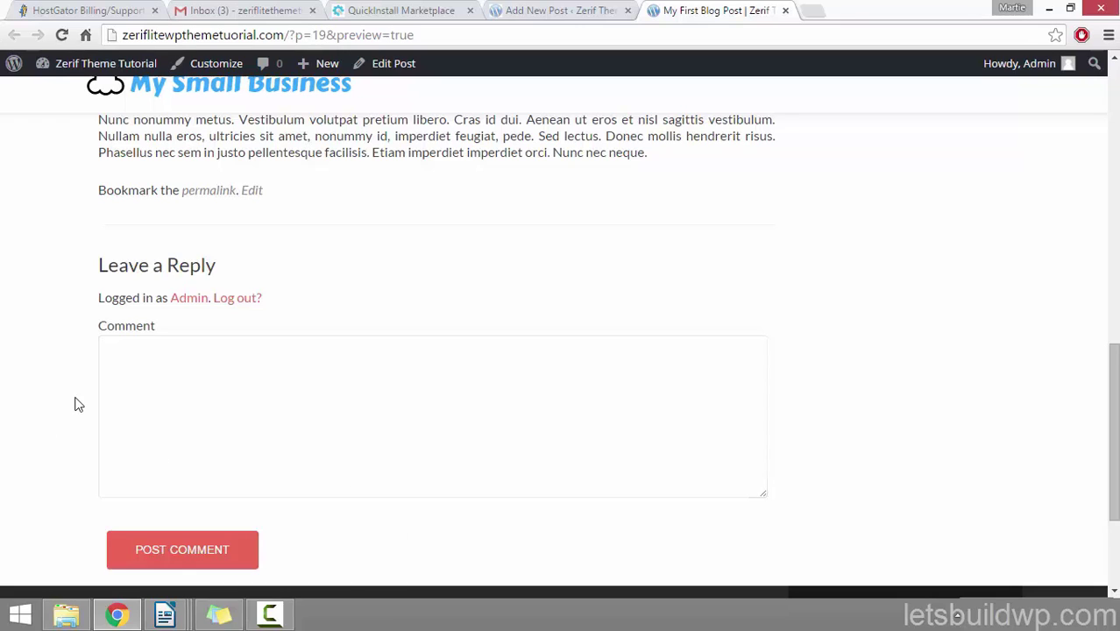
pyautogui.scroll(8, 77, 401)
pyautogui.scroll(2, 77, 401)
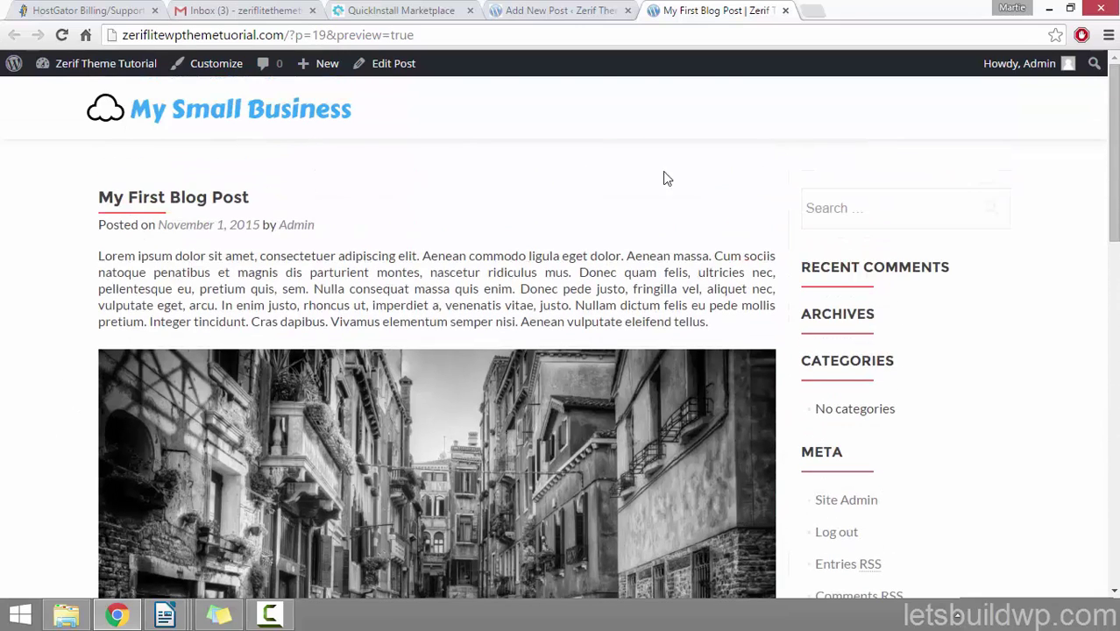
pyautogui.click(785, 11)
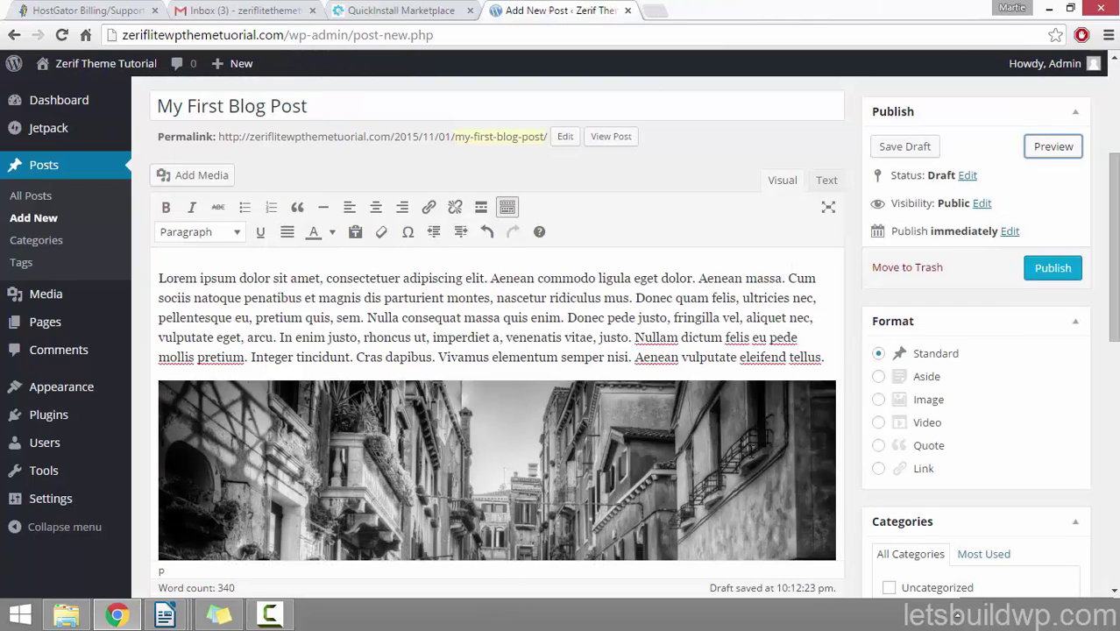
# Step: Publish My First Blog Post and view the live post
pyautogui.click(1073, 273)
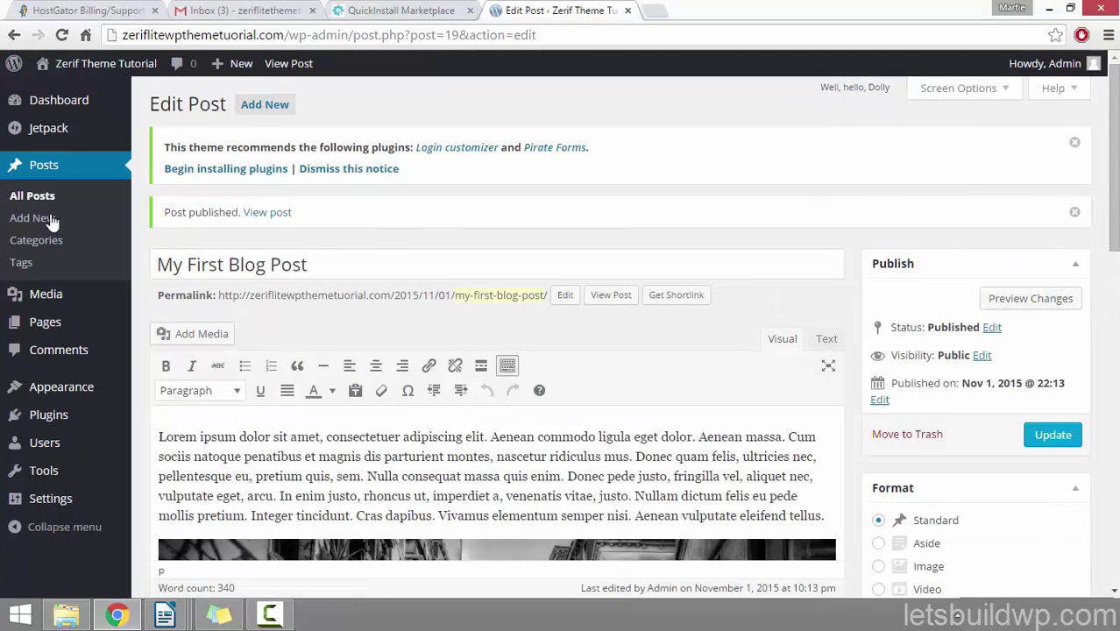
pyautogui.click(266, 216)
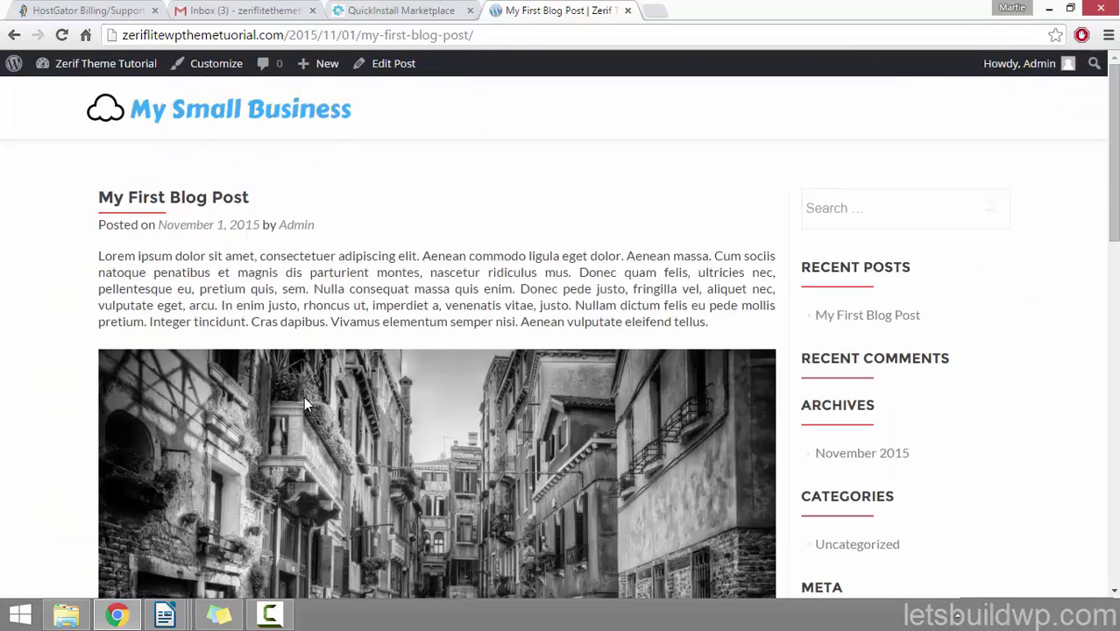
pyautogui.scroll(-8, 4, 266)
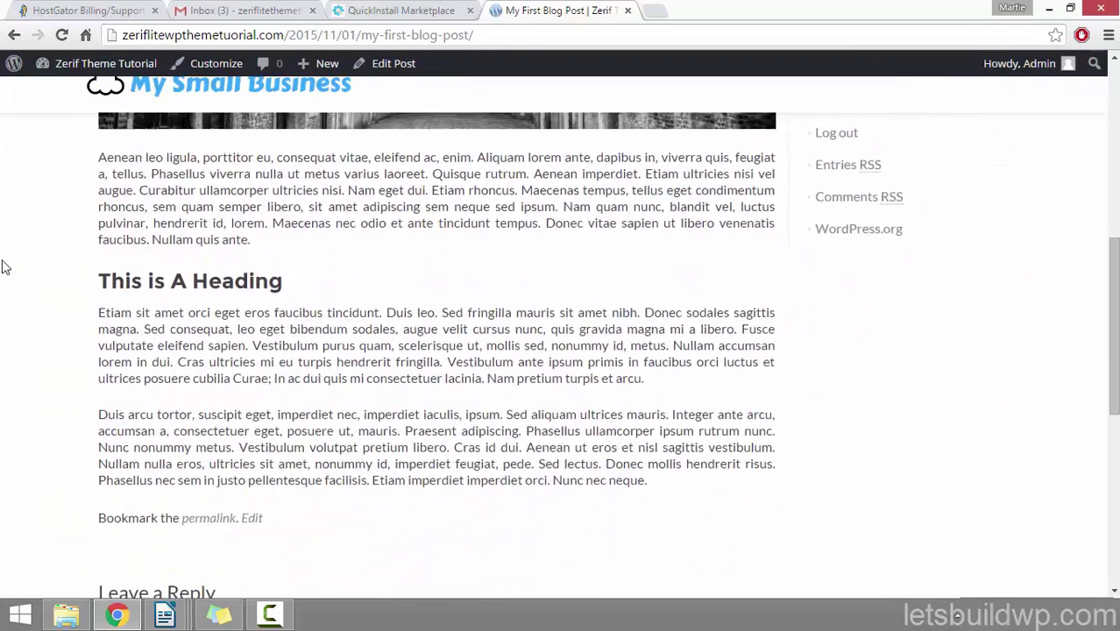
pyautogui.scroll(8, 4, 266)
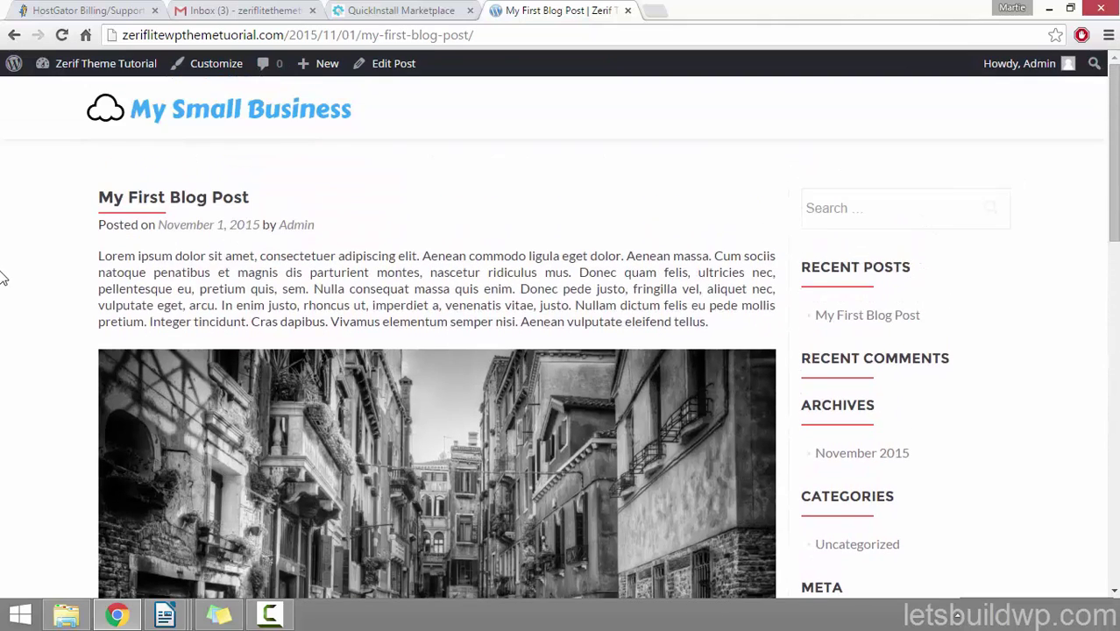
# Step: Find the post under Latest News on the home page, then return to the dashboard
pyautogui.click(186, 120)
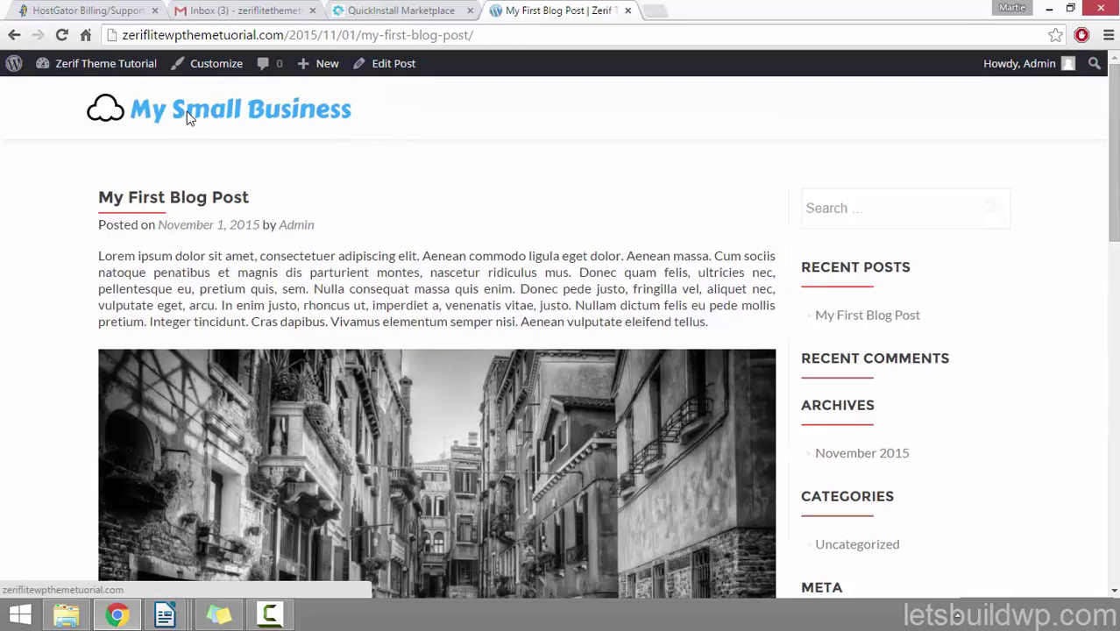
pyautogui.scroll(-5, 187, 156)
pyautogui.scroll(-15, 188, 163)
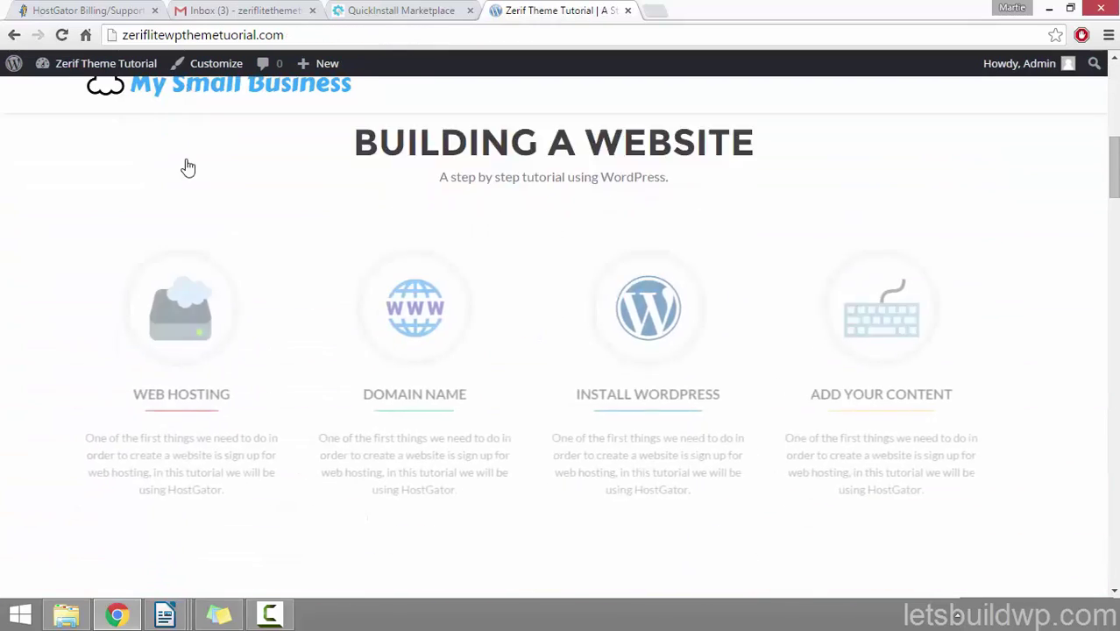
pyautogui.scroll(-10, 184, 166)
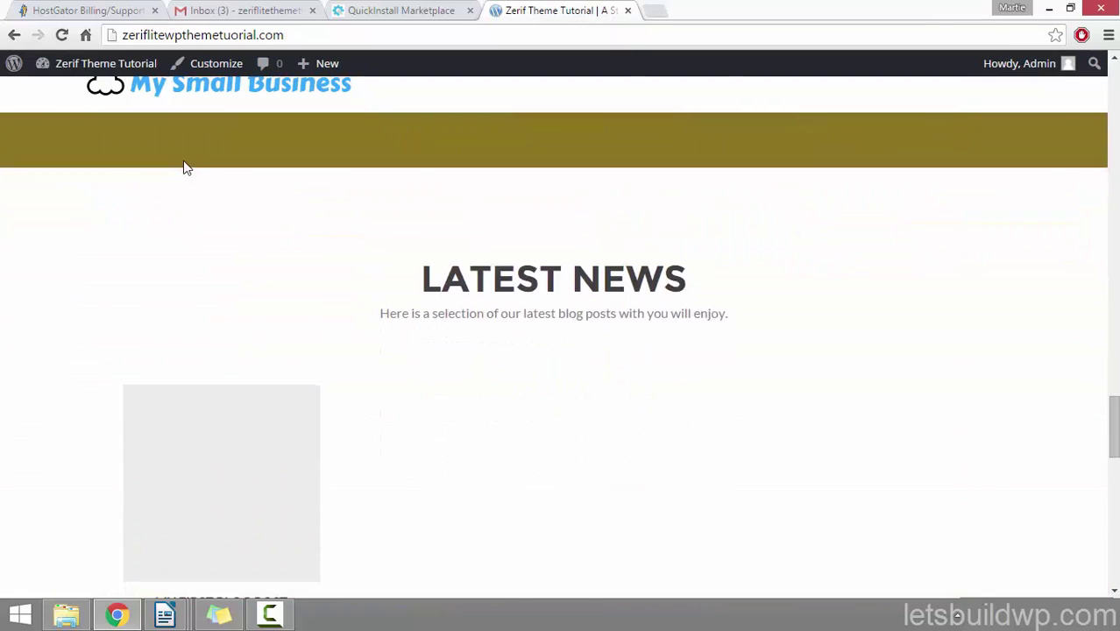
pyautogui.scroll(-3, 186, 168)
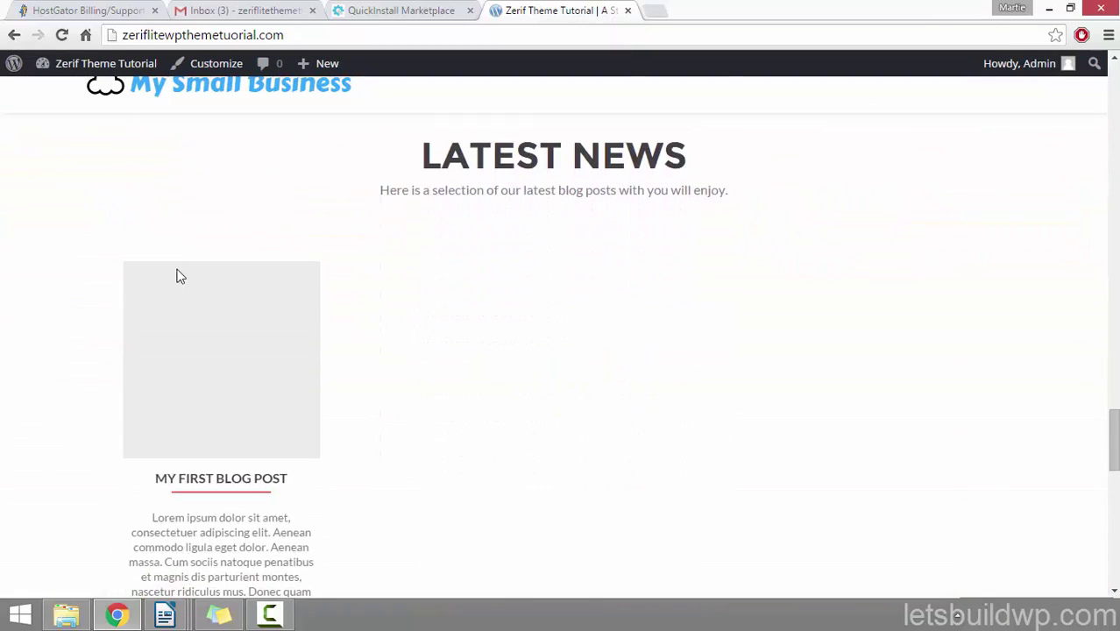
pyautogui.scroll(-3, 28, 307)
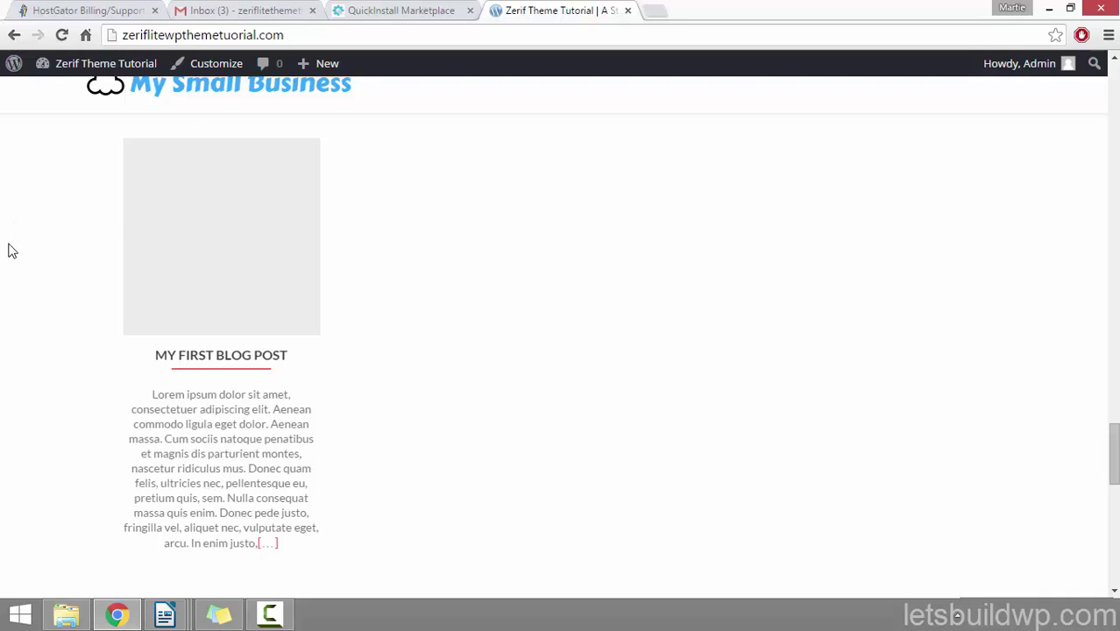
pyautogui.click(123, 64)
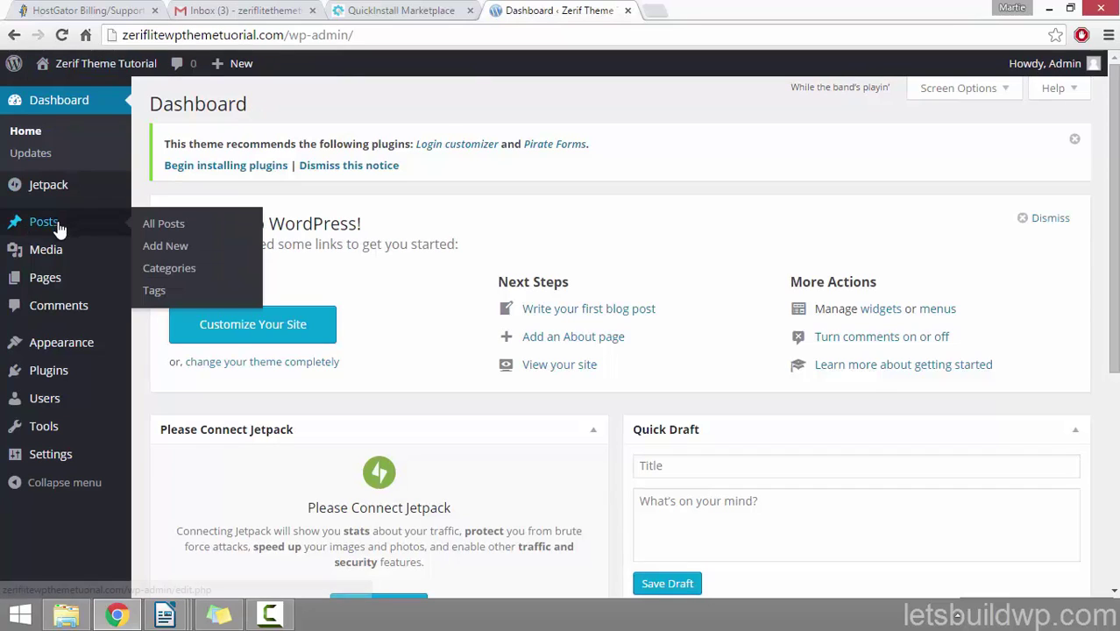
# Step: Open My First Blog Post for editing from All Posts
pyautogui.click(58, 225)
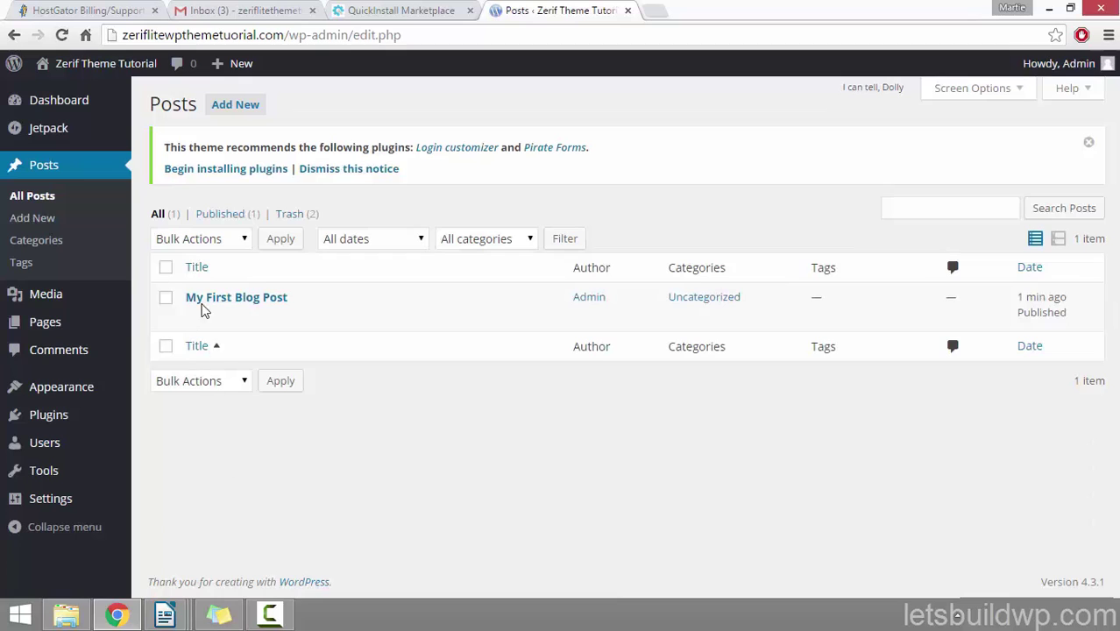
pyautogui.click(196, 319)
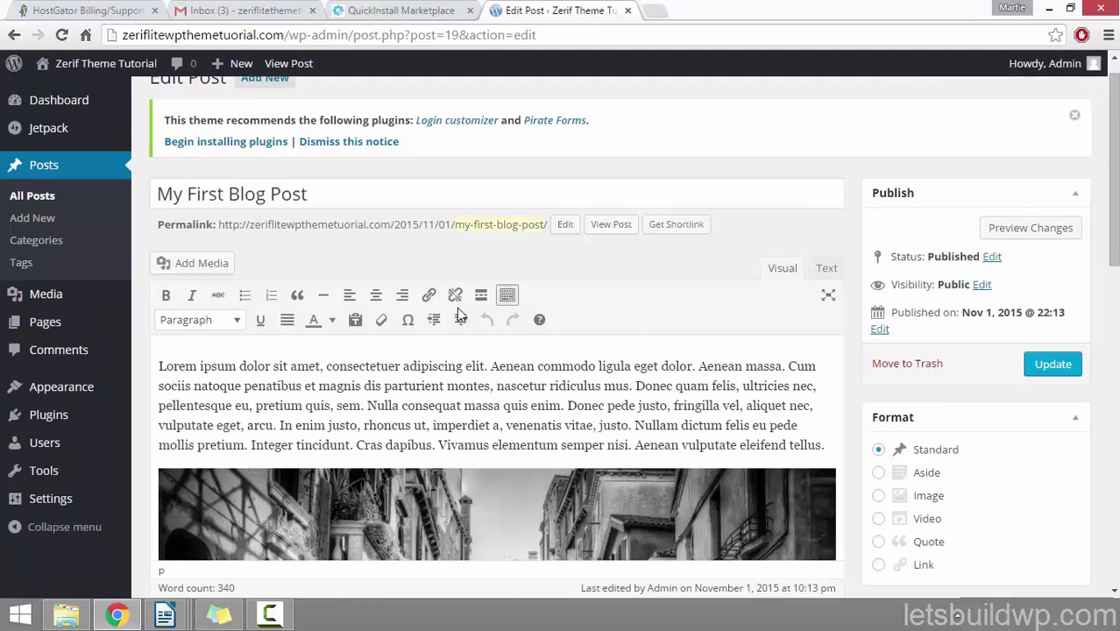
pyautogui.scroll(1, 460, 316)
pyautogui.scroll(-4, 460, 315)
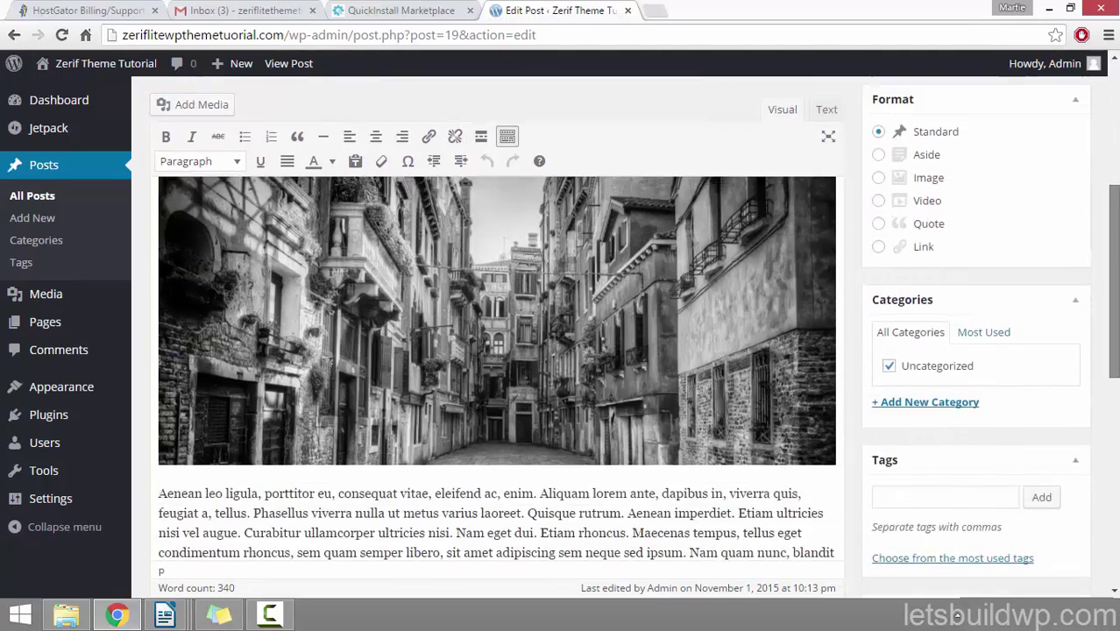
pyautogui.scroll(-3, 497, 350)
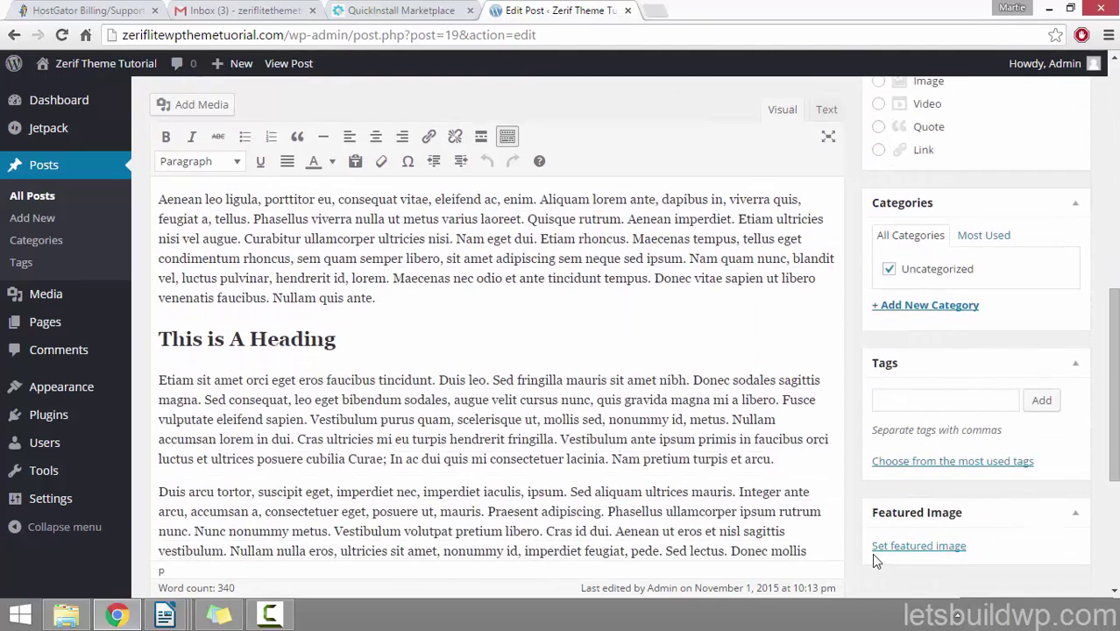
# Step: Set the black-and-white street photo as the featured image and update the post
pyautogui.click(903, 547)
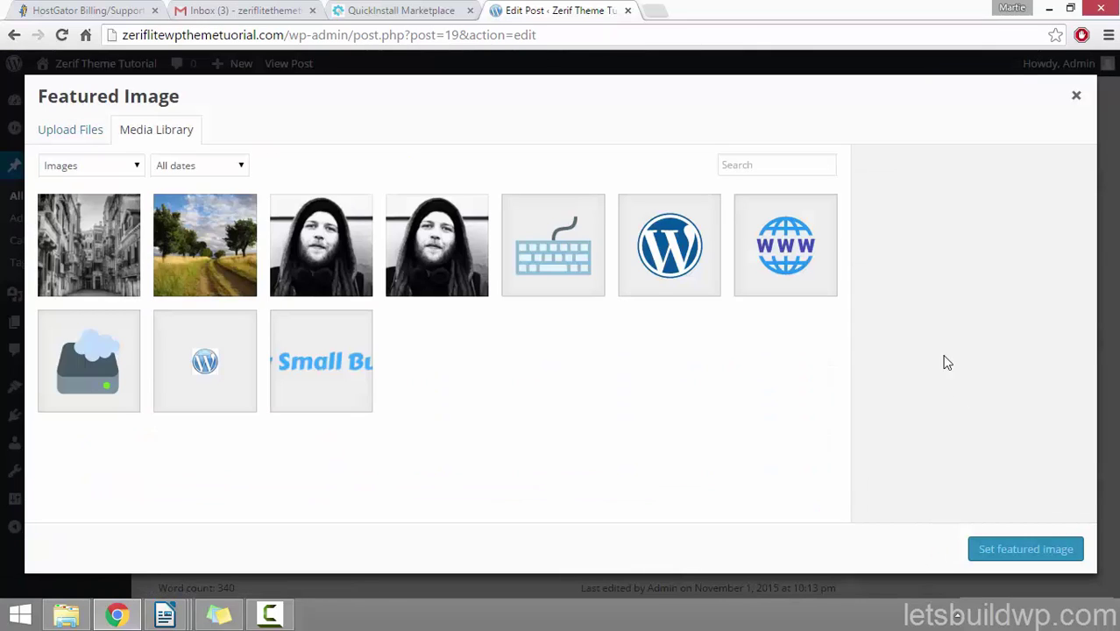
pyautogui.click(86, 265)
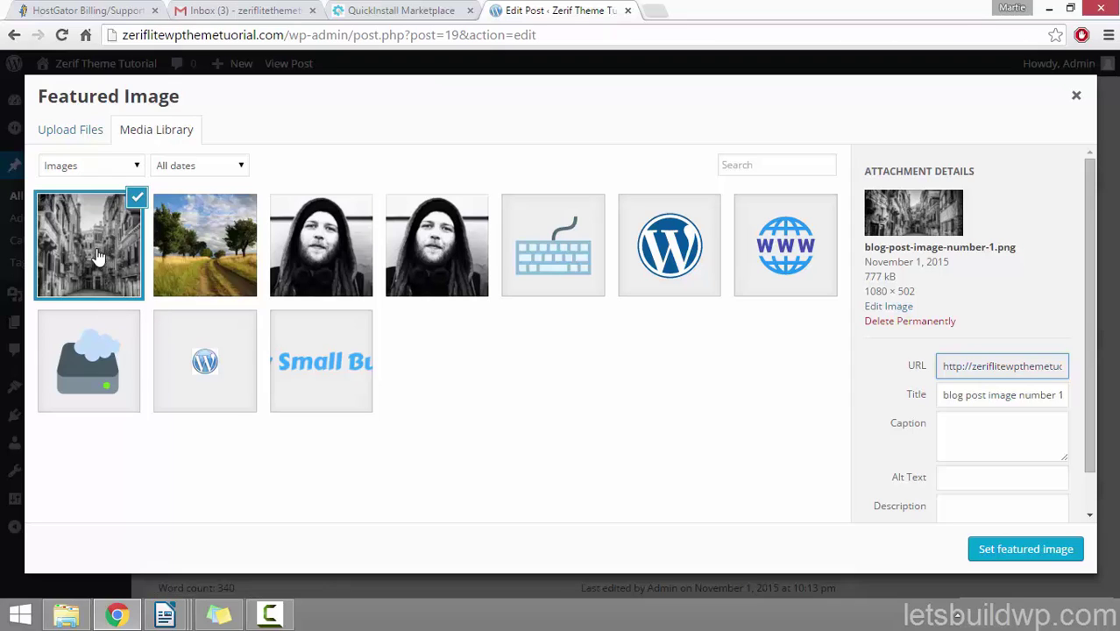
pyautogui.moveTo(1095, 221); pyautogui.dragTo(1094, 281)
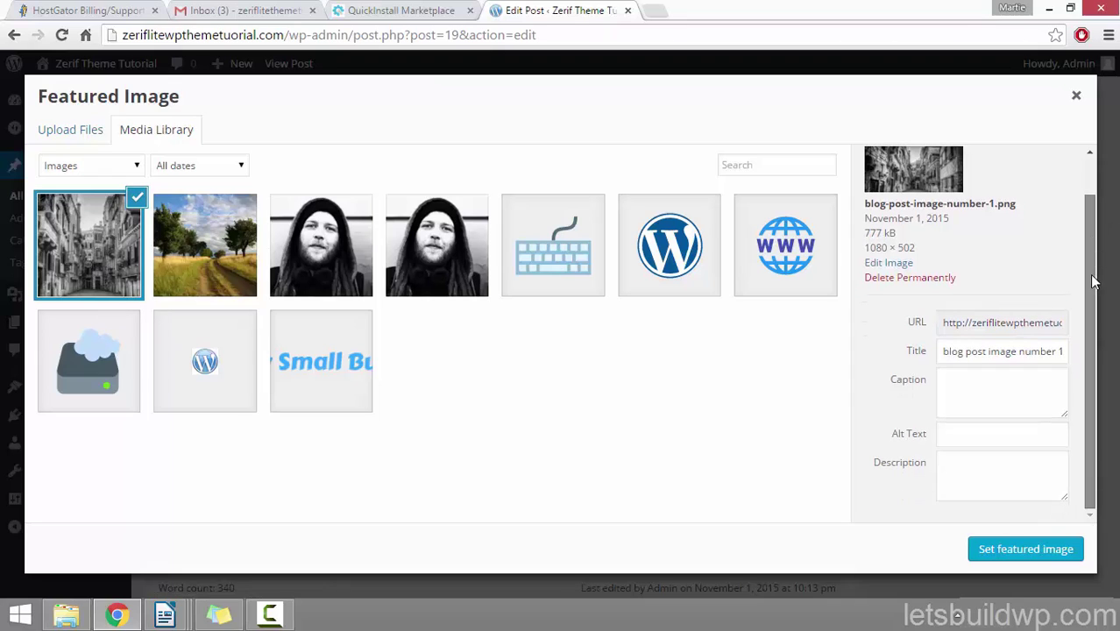
pyautogui.click(945, 351)
pyautogui.click(997, 433)
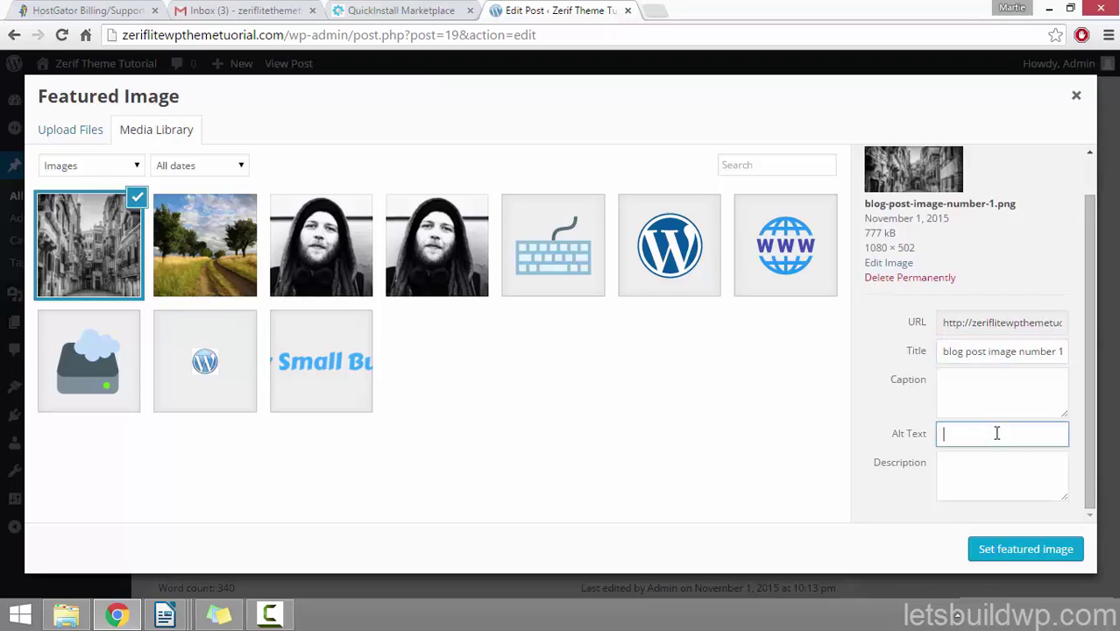
pyautogui.click(1036, 552)
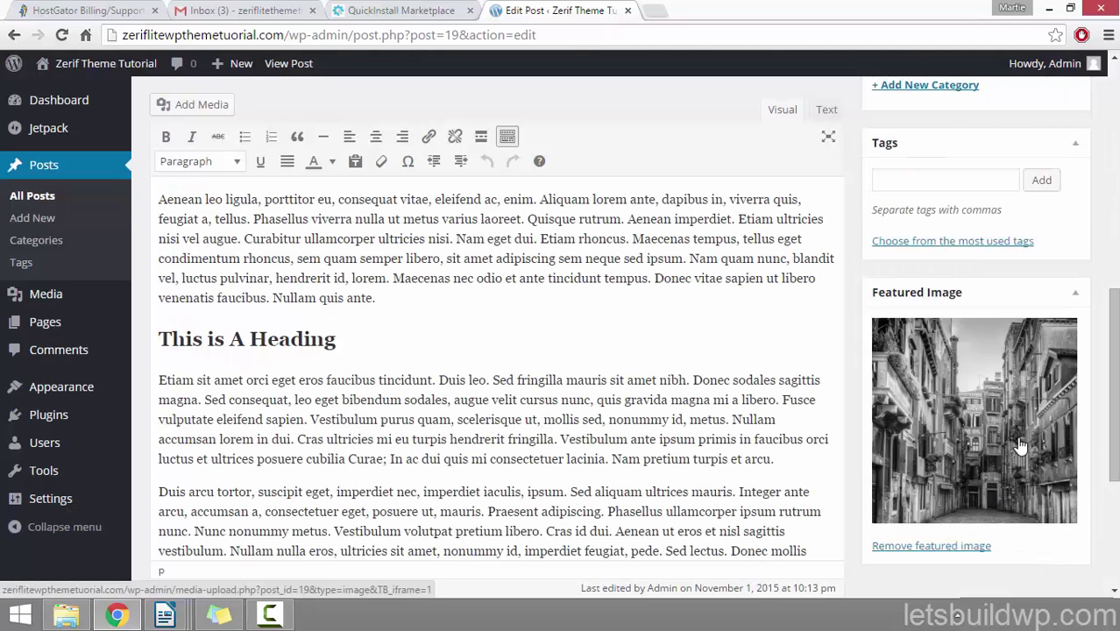
pyautogui.scroll(-4, 1021, 452)
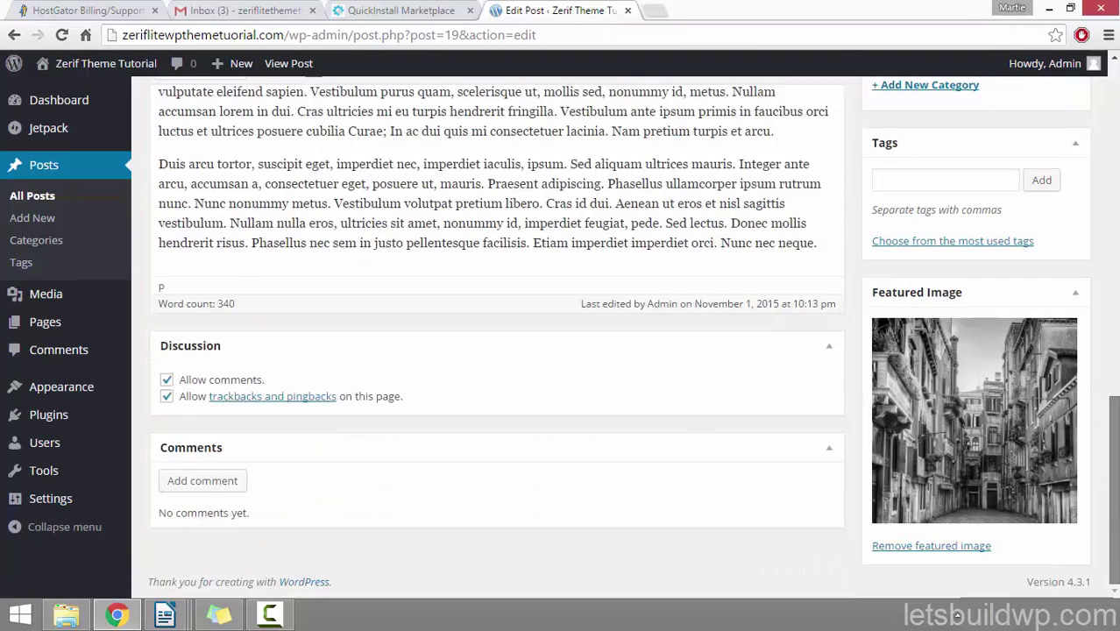
pyautogui.scroll(10, 990, 351)
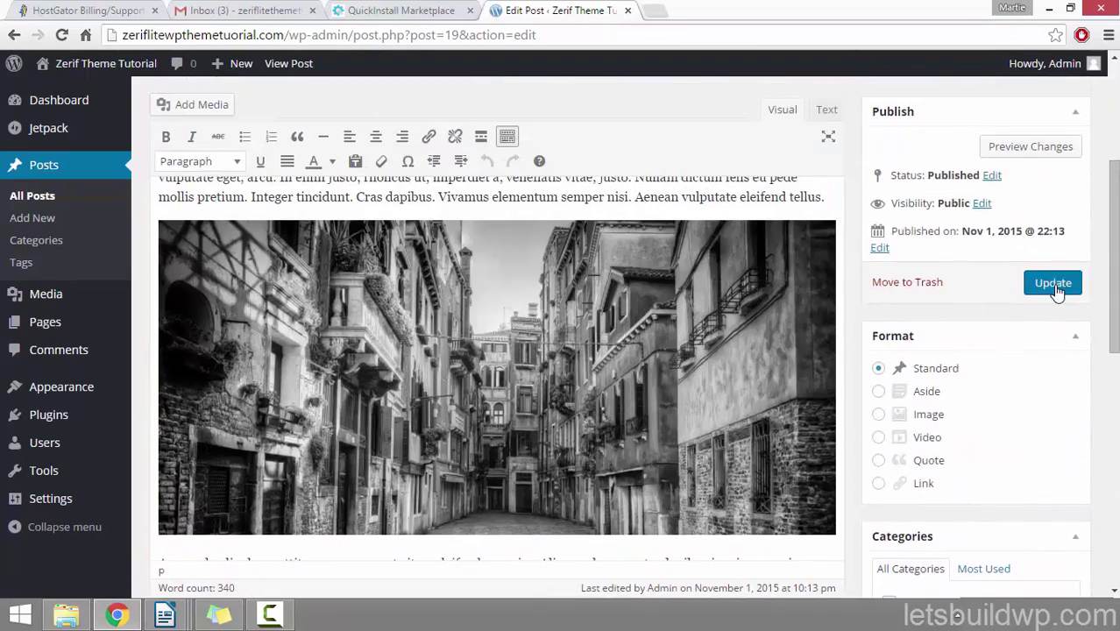
pyautogui.click(1056, 291)
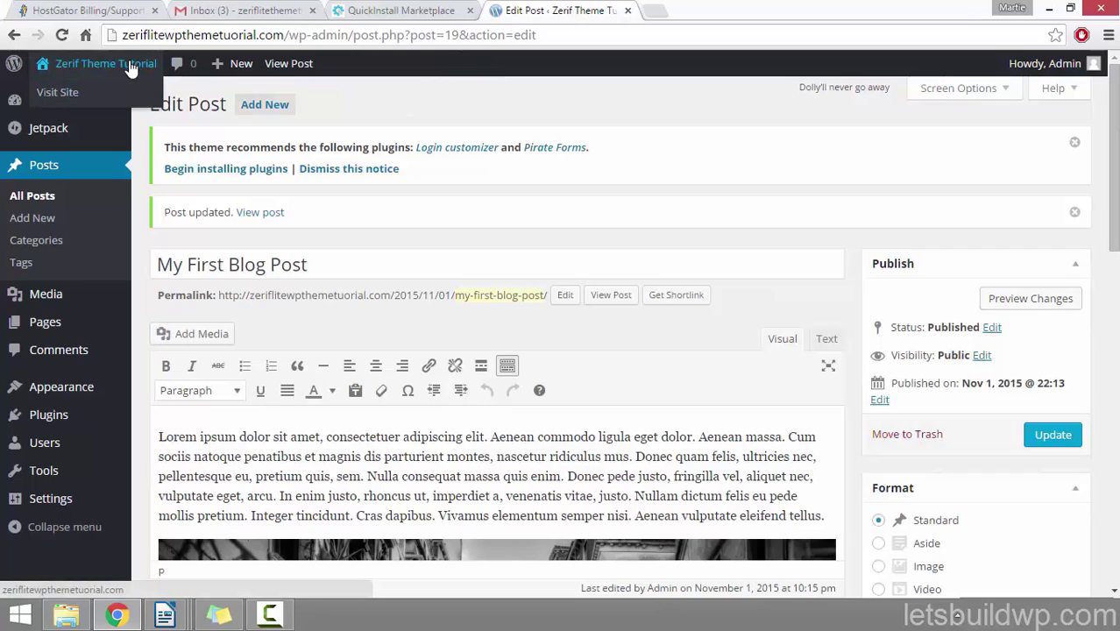
# Step: Check the street photo under Latest News on the homepage, then go back to the Dashboard
pyautogui.click(120, 65)
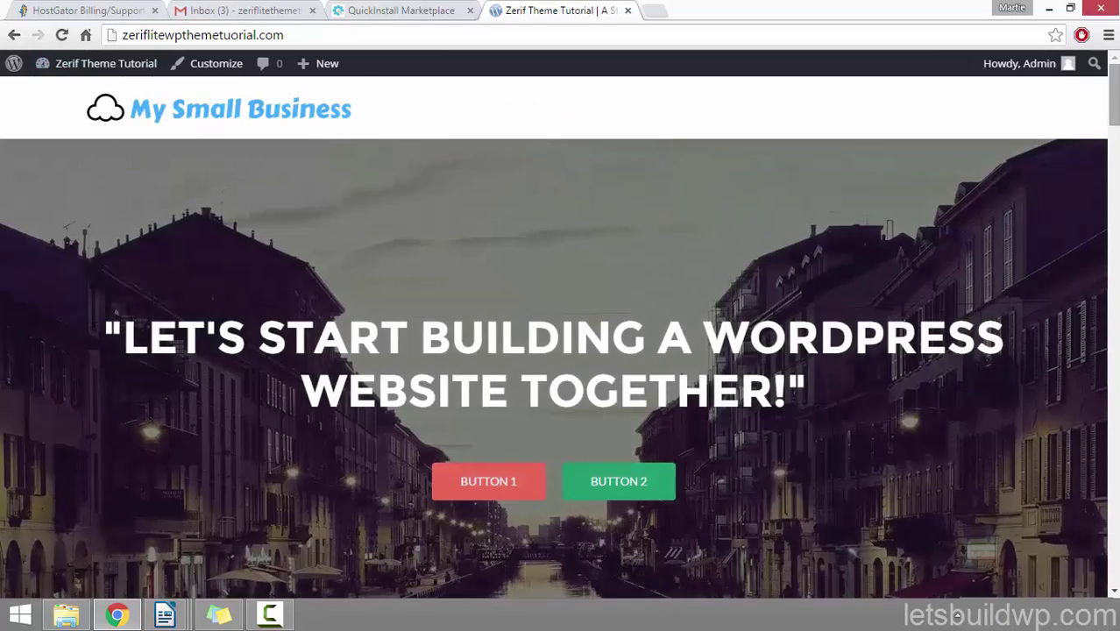
pyautogui.moveTo(1116, 116); pyautogui.dragTo(1115, 453)
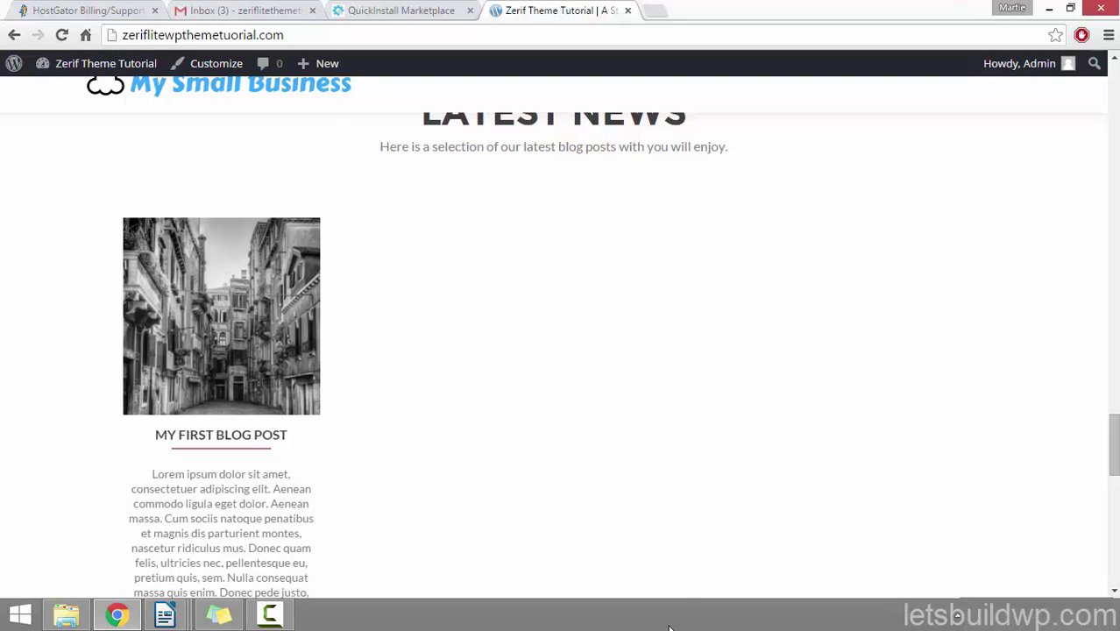
pyautogui.click(112, 68)
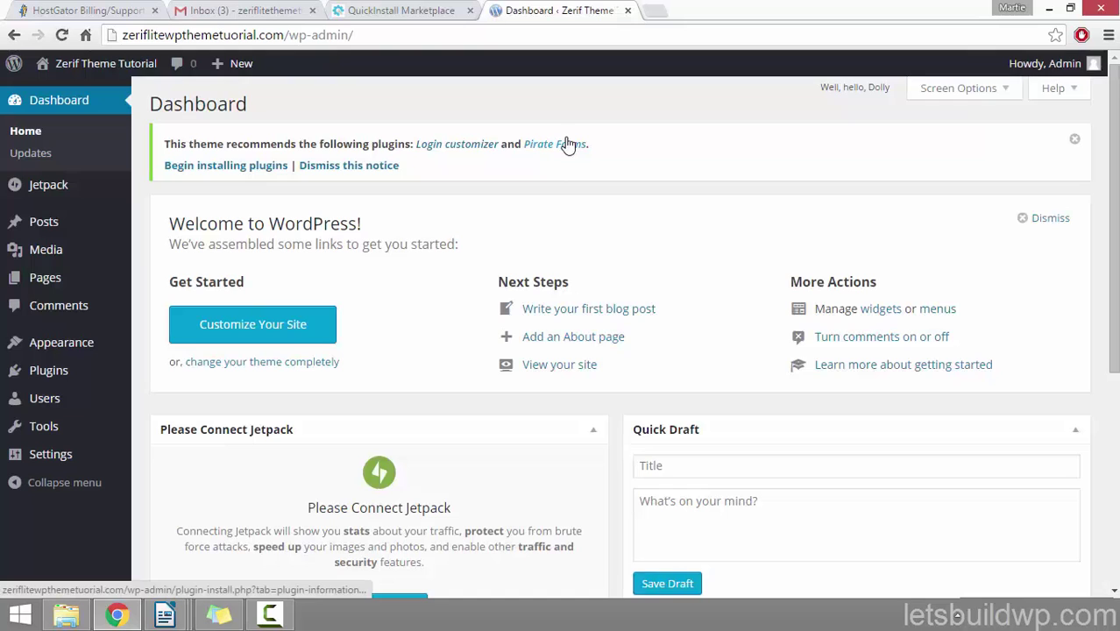
# Step: Add a new post and enter the title 'Another Amazing Blog Post'
pyautogui.click(47, 226)
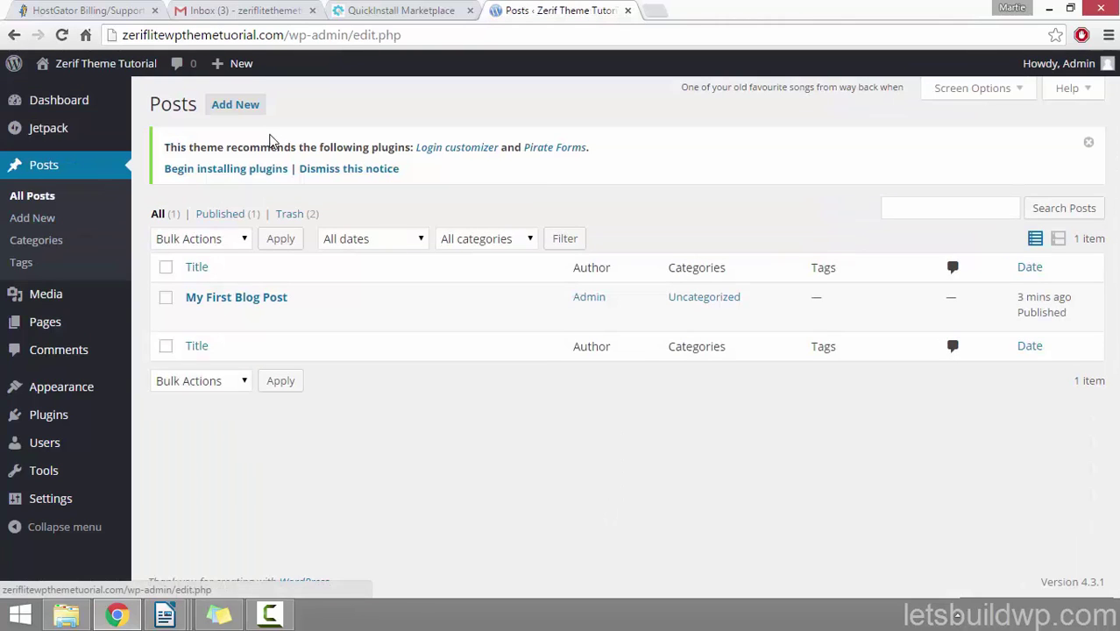
pyautogui.click(235, 105)
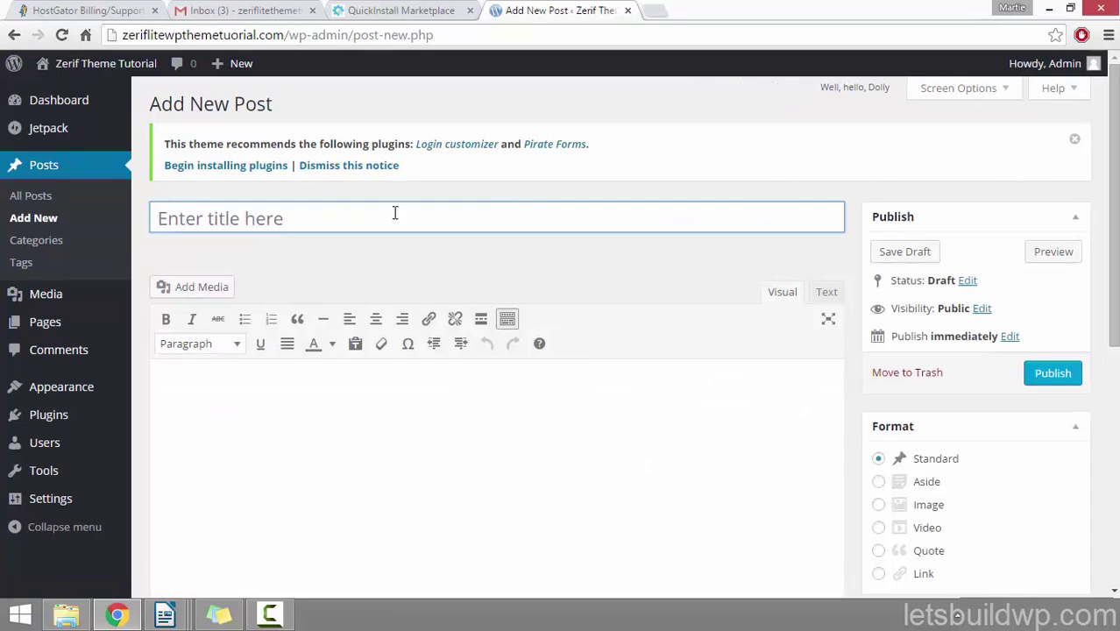
pyautogui.click(480, 213)
pyautogui.write('A')
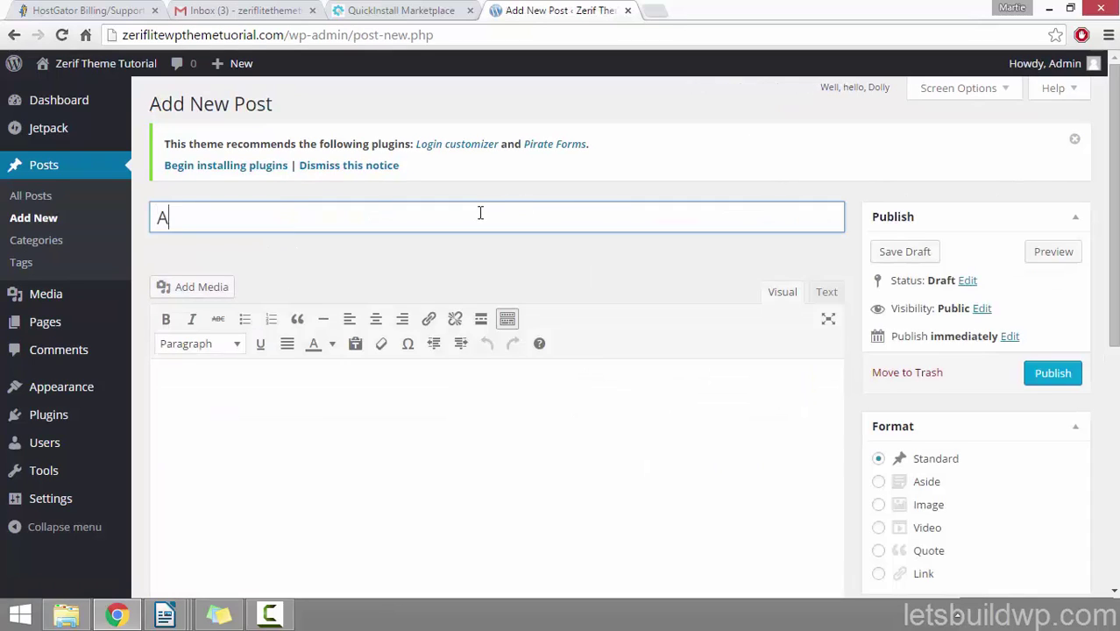
pyautogui.write('nother Amazi')
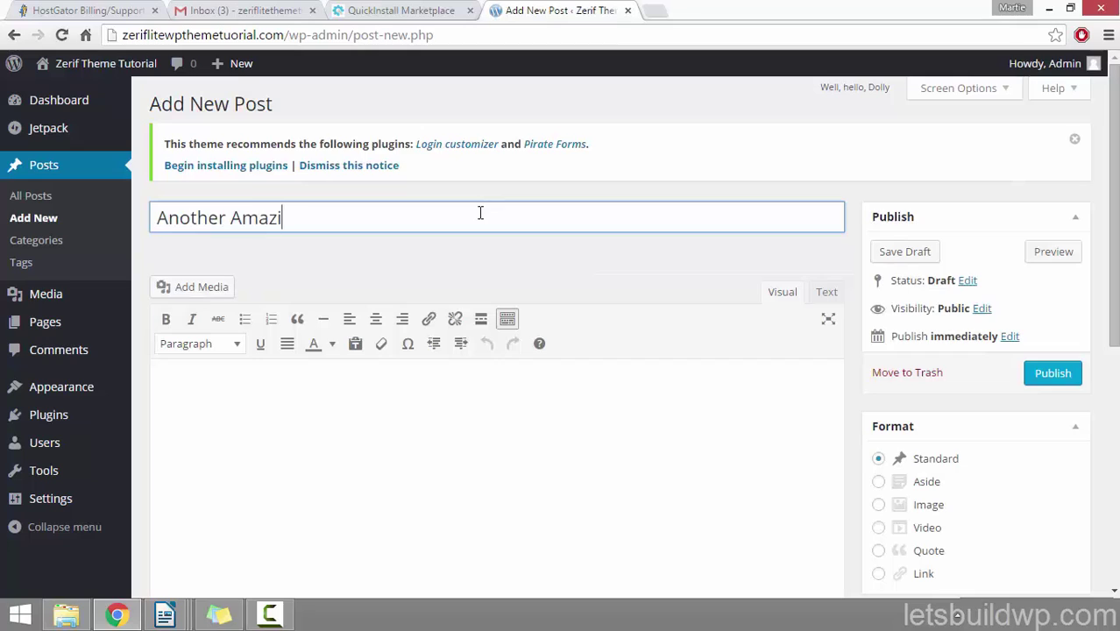
pyautogui.write('ng Blog Post')
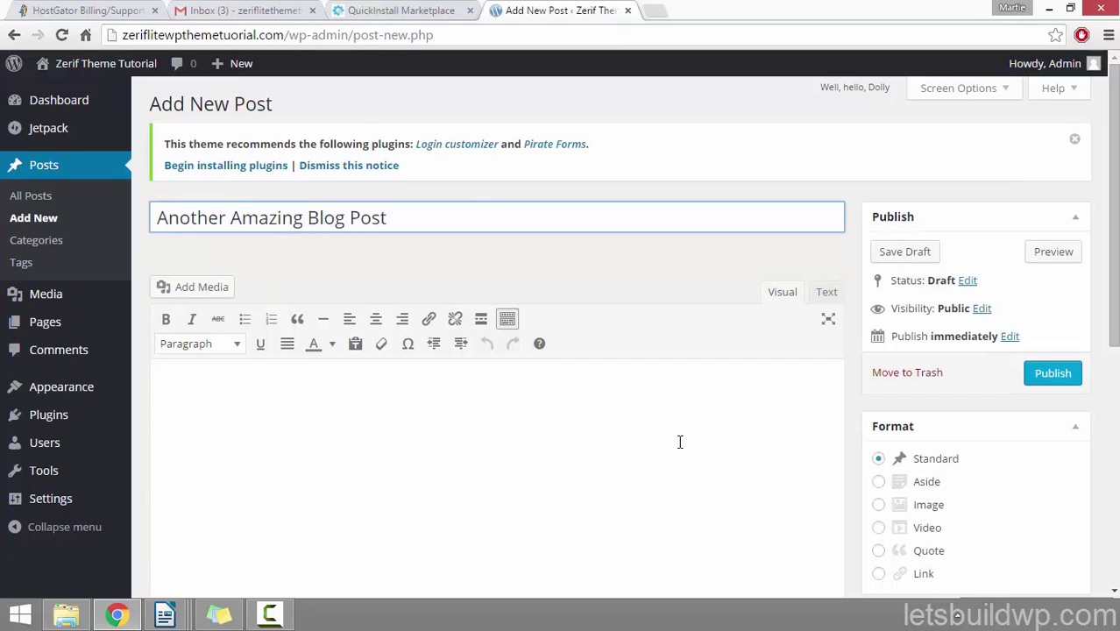
# Step: Paste the Lorem ipsum placeholder paragraphs into the post body
pyautogui.click(569, 412)
pyautogui.scroll(-1, 530, 395)
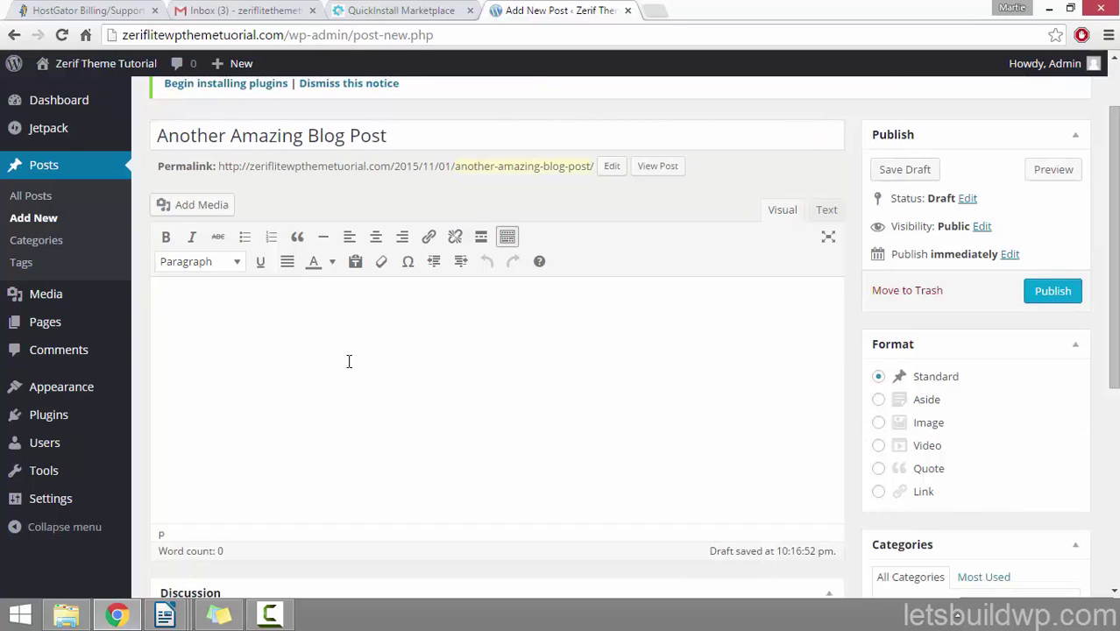
pyautogui.rightClick(187, 311)
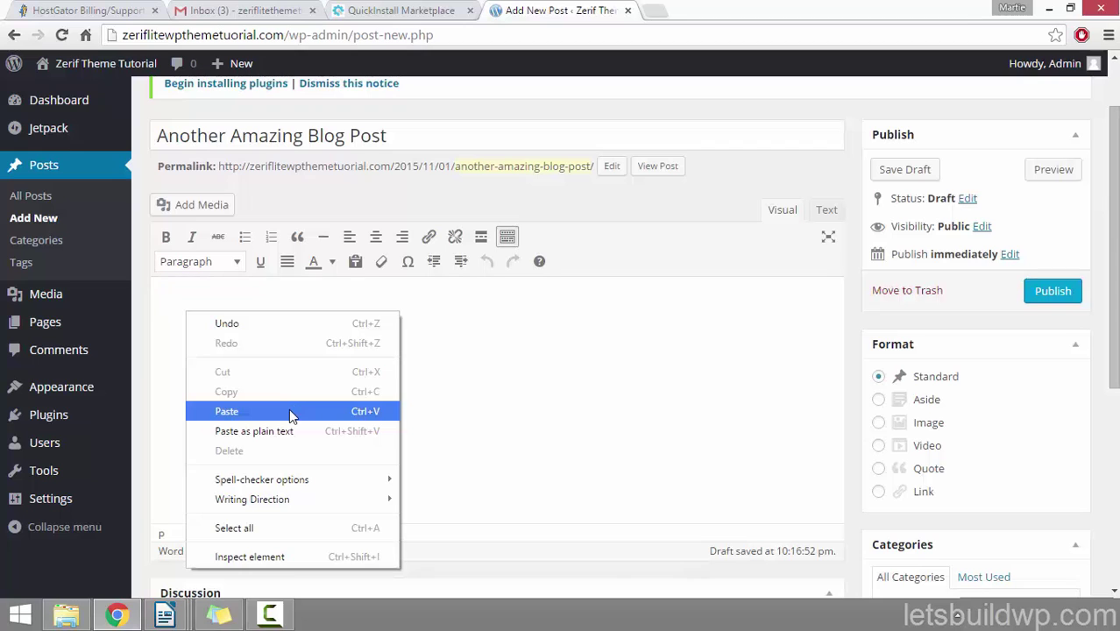
pyautogui.click(289, 411)
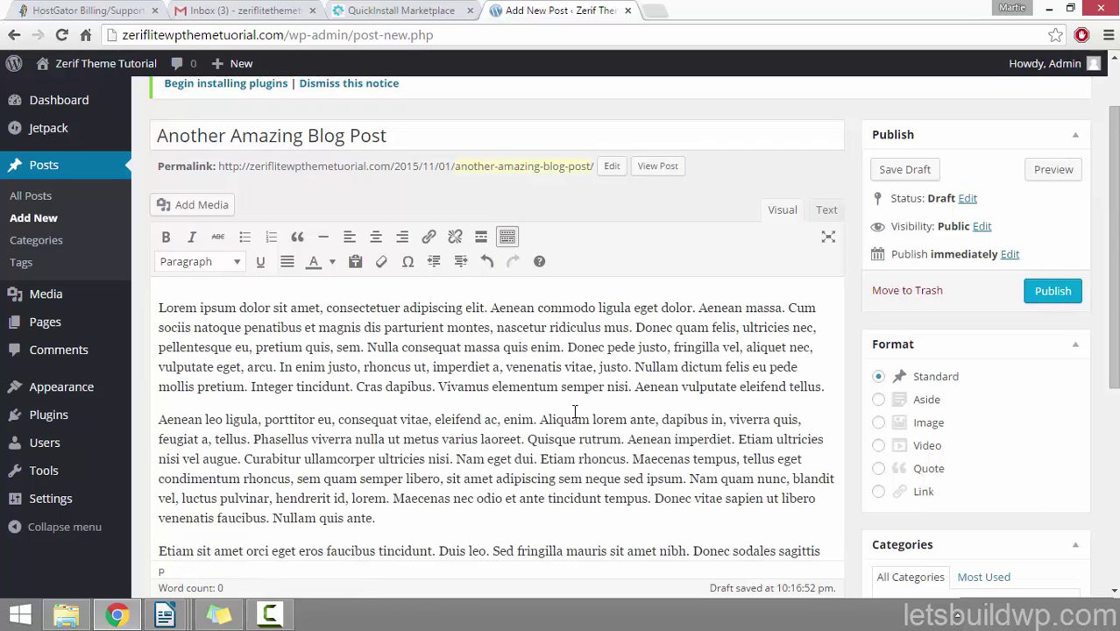
# Step: Add a 'Heading' line after the second paragraph and format it as Heading 2
pyautogui.scroll(-1, 423, 372)
pyautogui.click(403, 434)
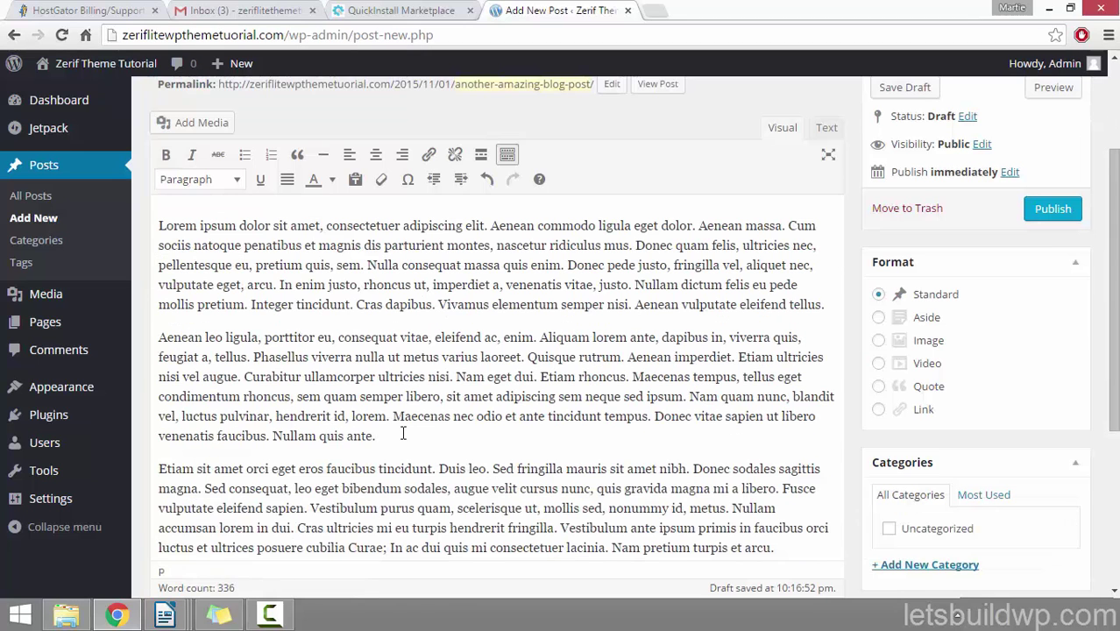
pyautogui.press('Return')
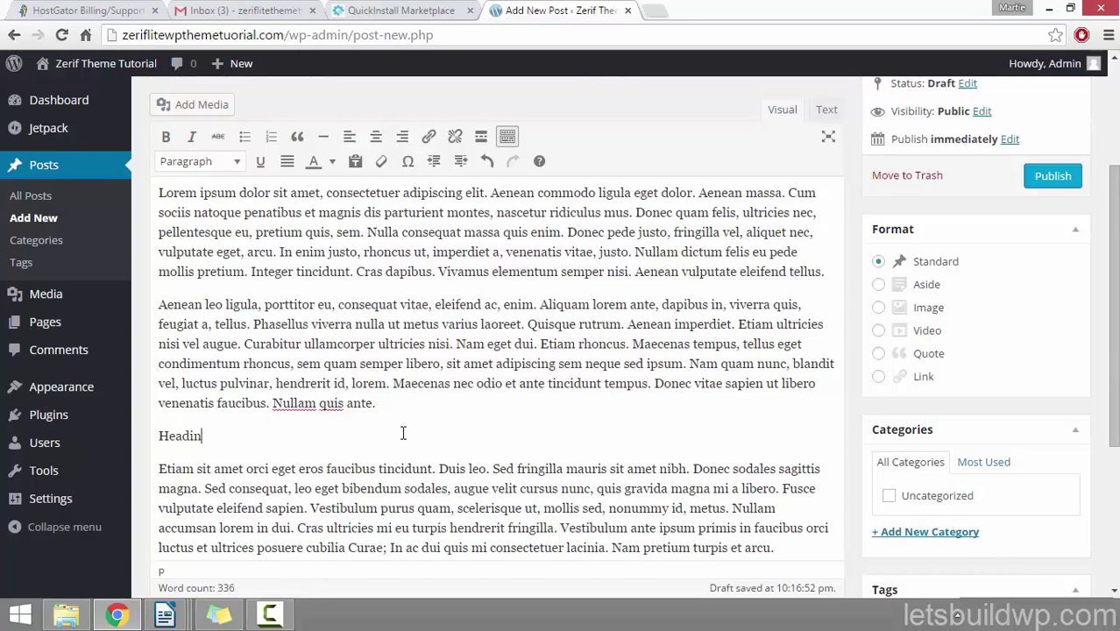
pyautogui.doubleClick(170, 433)
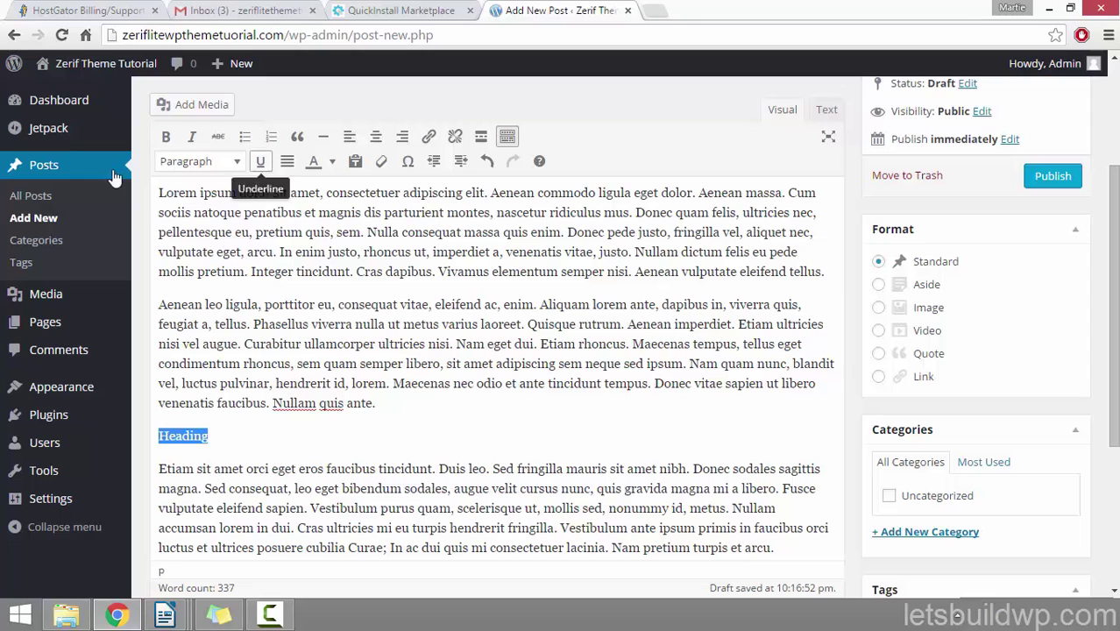
pyautogui.click(225, 164)
pyautogui.click(220, 263)
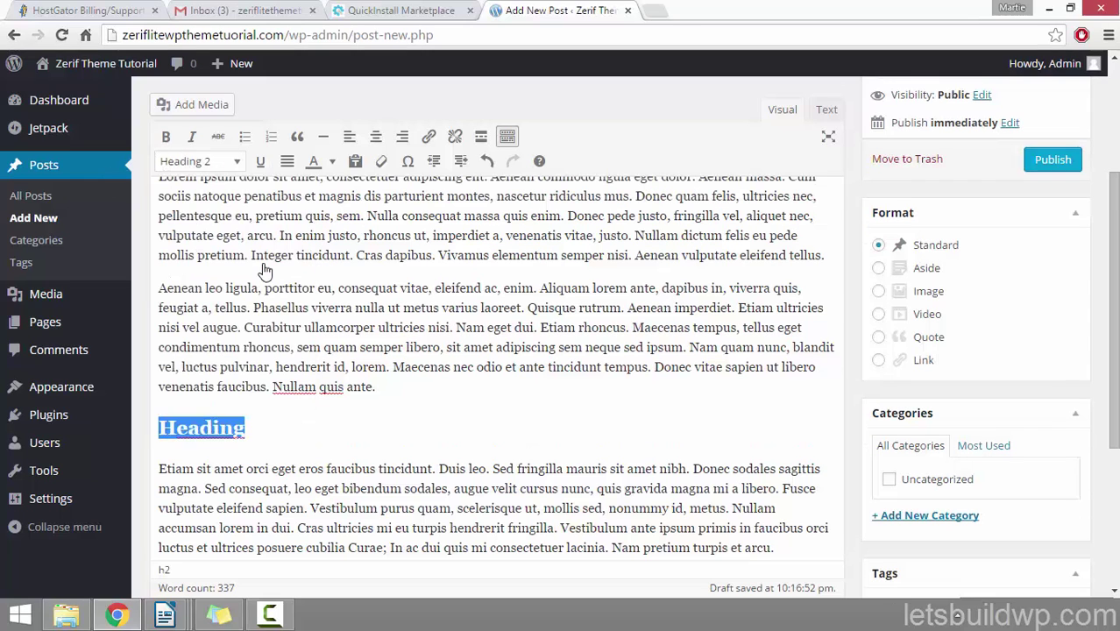
pyautogui.click(332, 420)
# Step: Insert a blank line after the first paragraph
pyautogui.scroll(3, 334, 416)
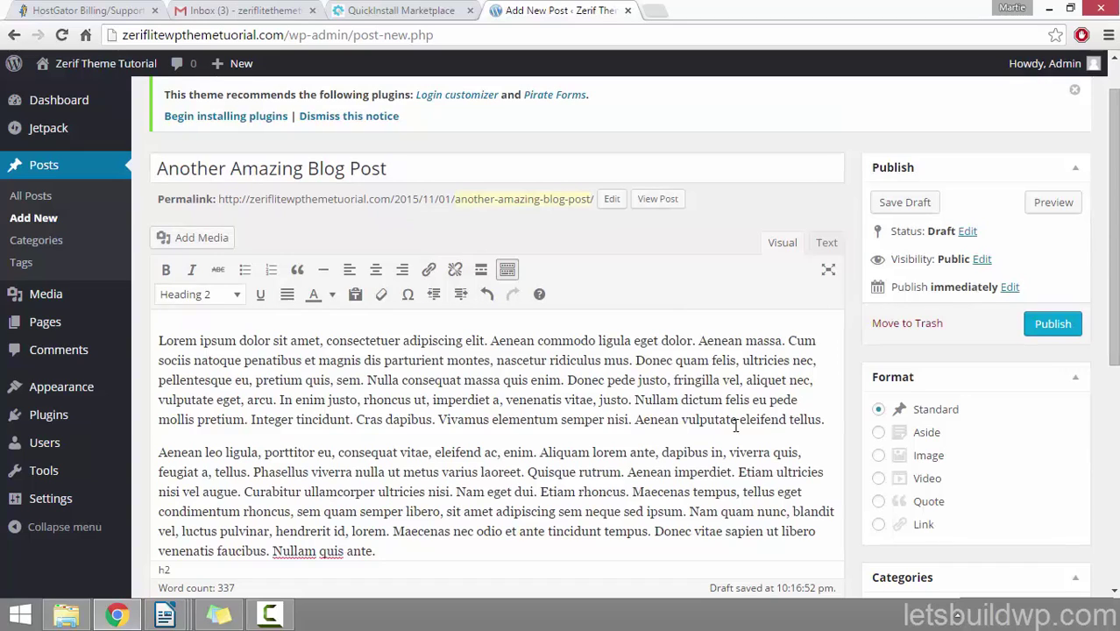
pyautogui.click(829, 419)
pyautogui.press('Return')
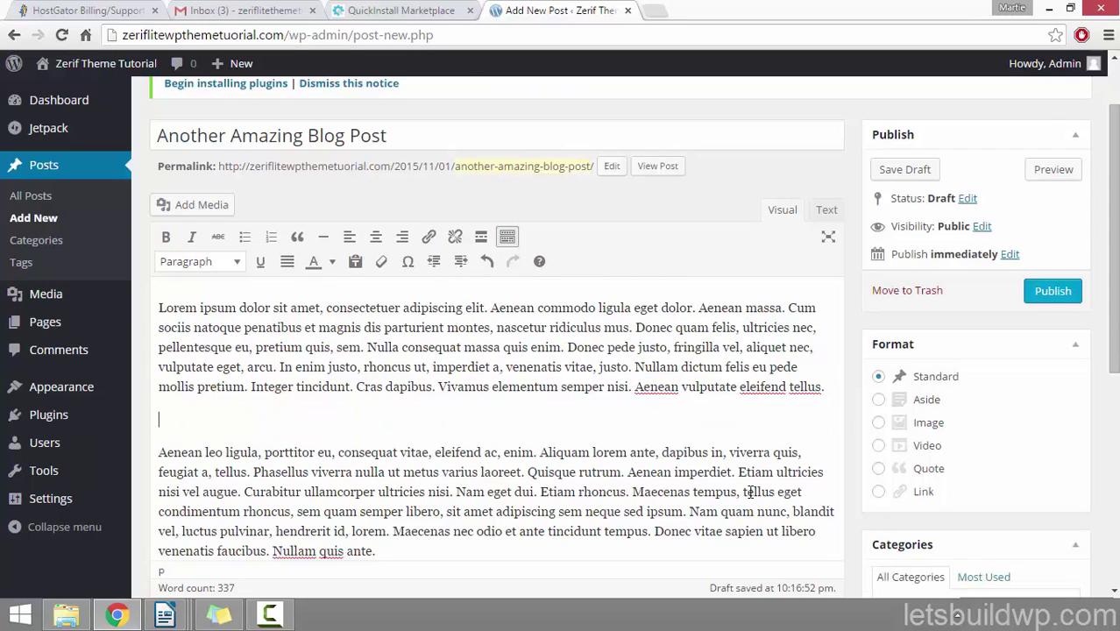
# Step: Upload the 'blog post image number 2' sneakers photo to the media library
pyautogui.click(223, 211)
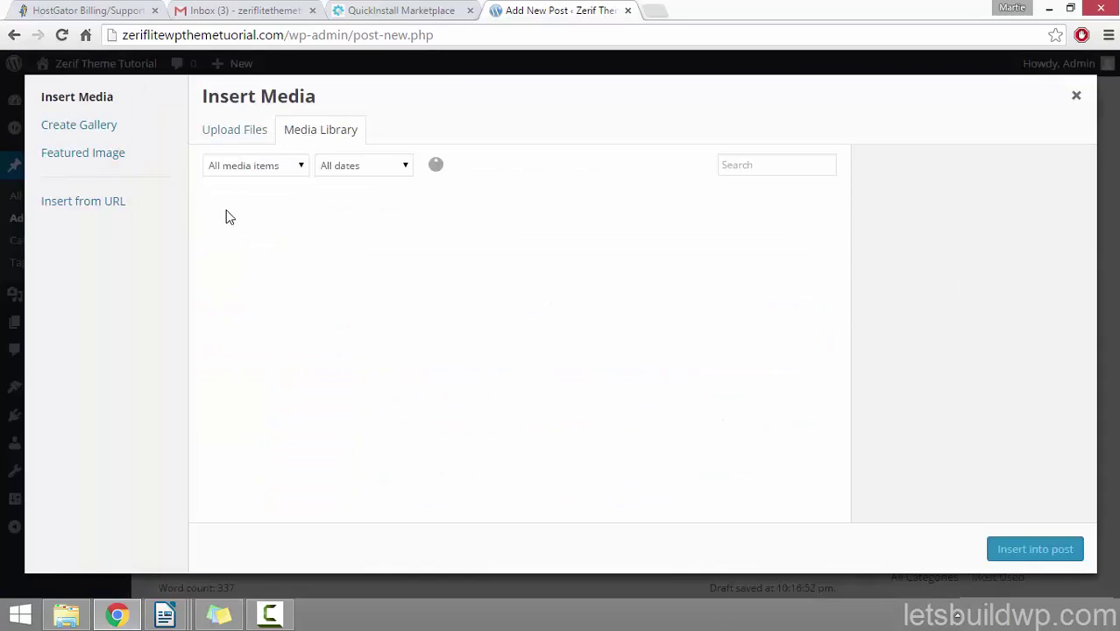
pyautogui.click(254, 142)
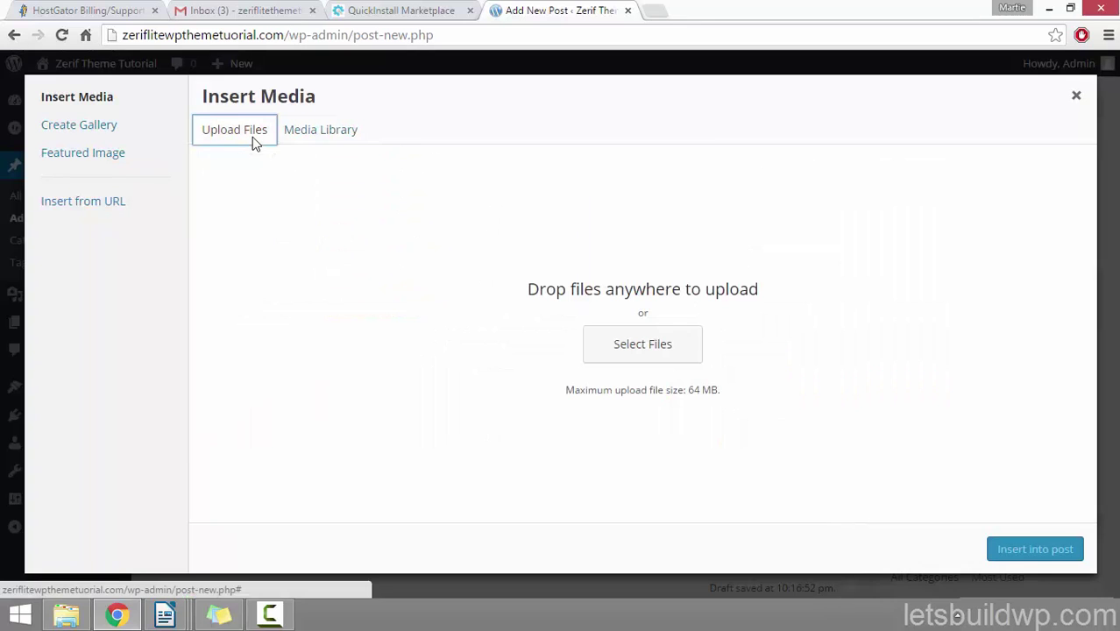
pyautogui.click(649, 359)
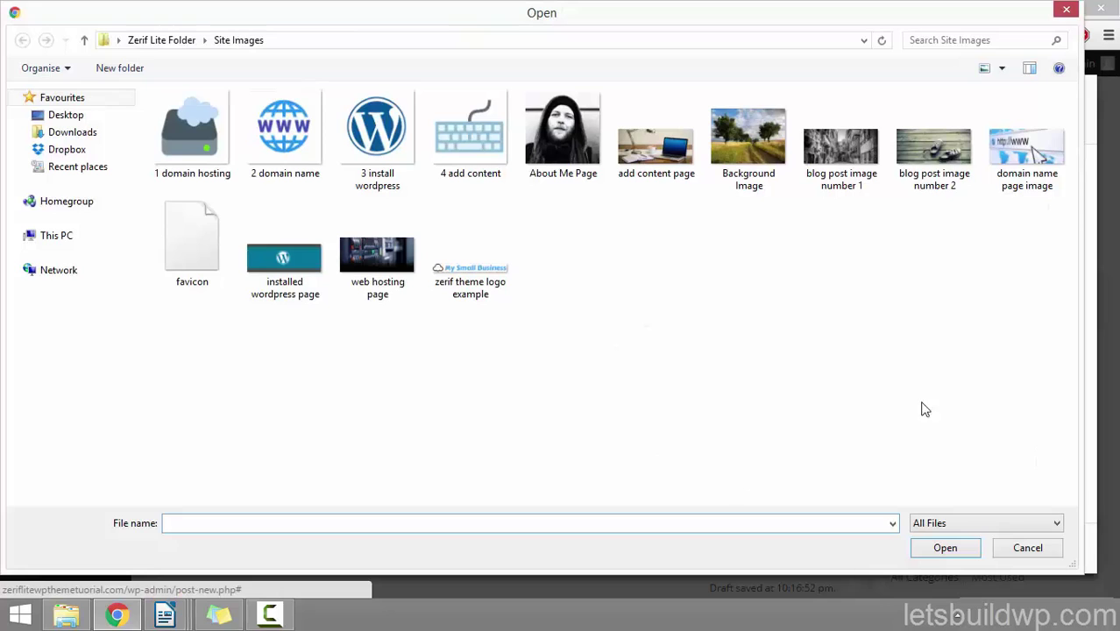
pyautogui.click(924, 179)
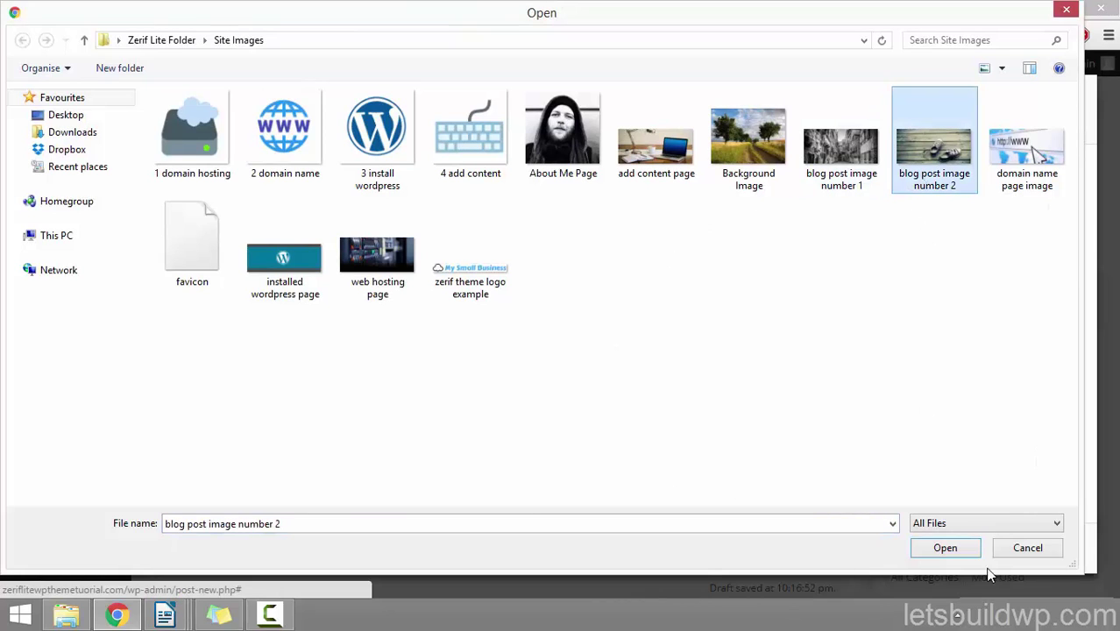
pyautogui.click(936, 550)
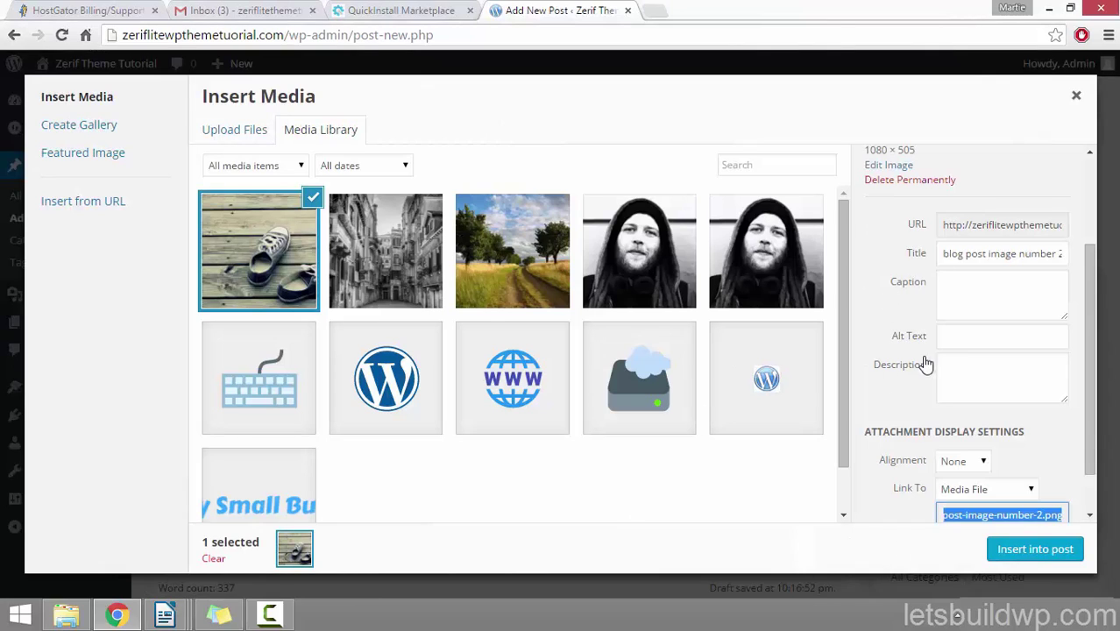
# Step: Insert the sneakers photo at full size with Link To set to None
pyautogui.scroll(-2, 1083, 298)
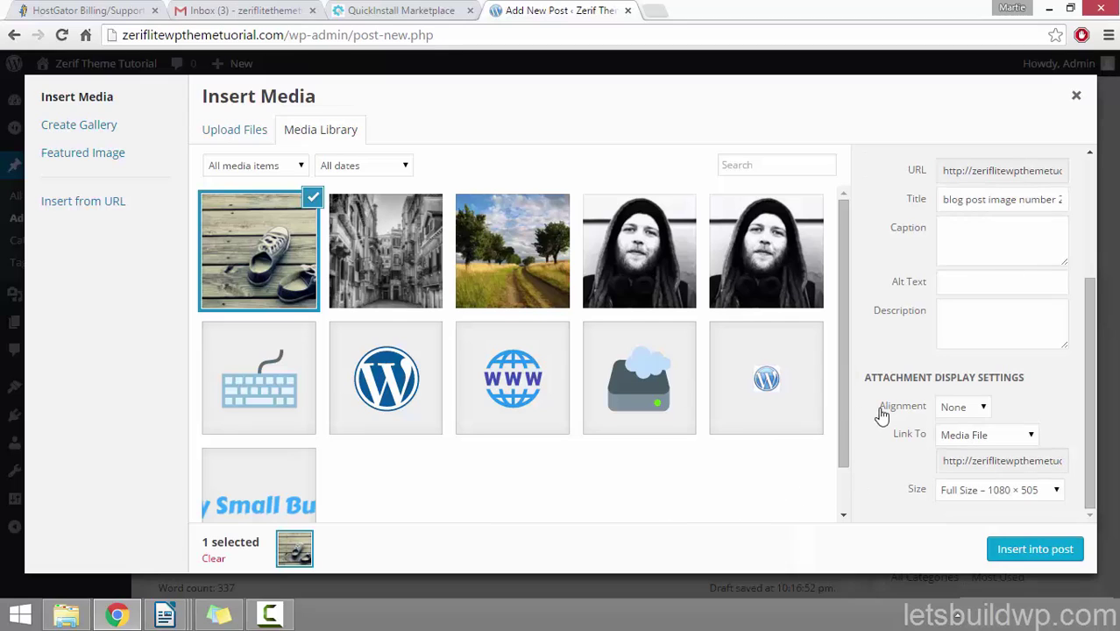
pyautogui.click(961, 435)
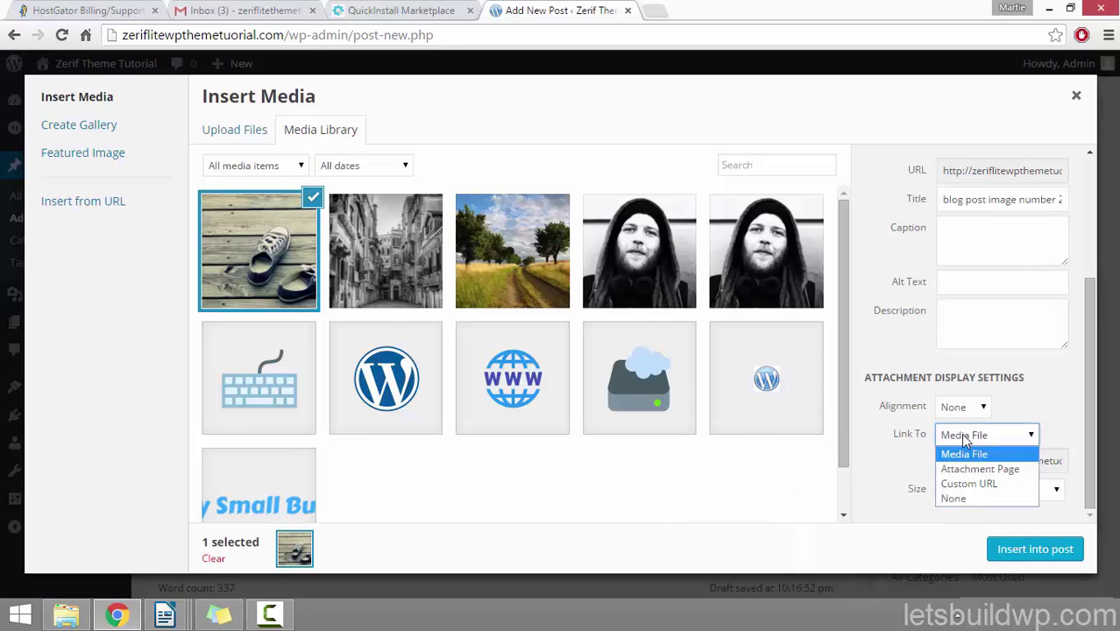
pyautogui.click(968, 498)
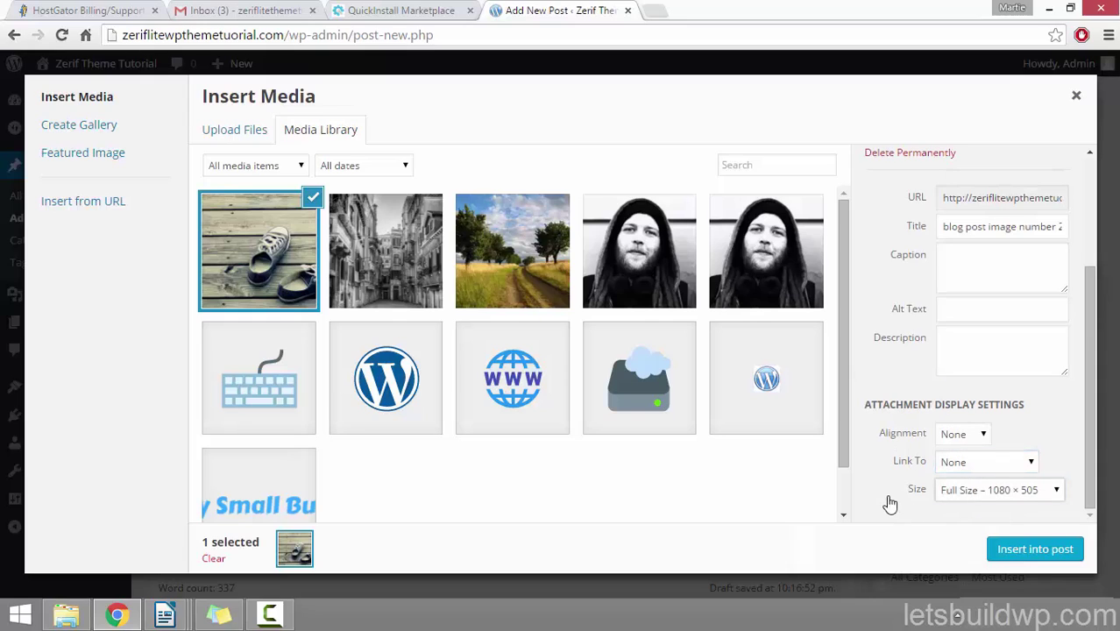
pyautogui.click(1054, 492)
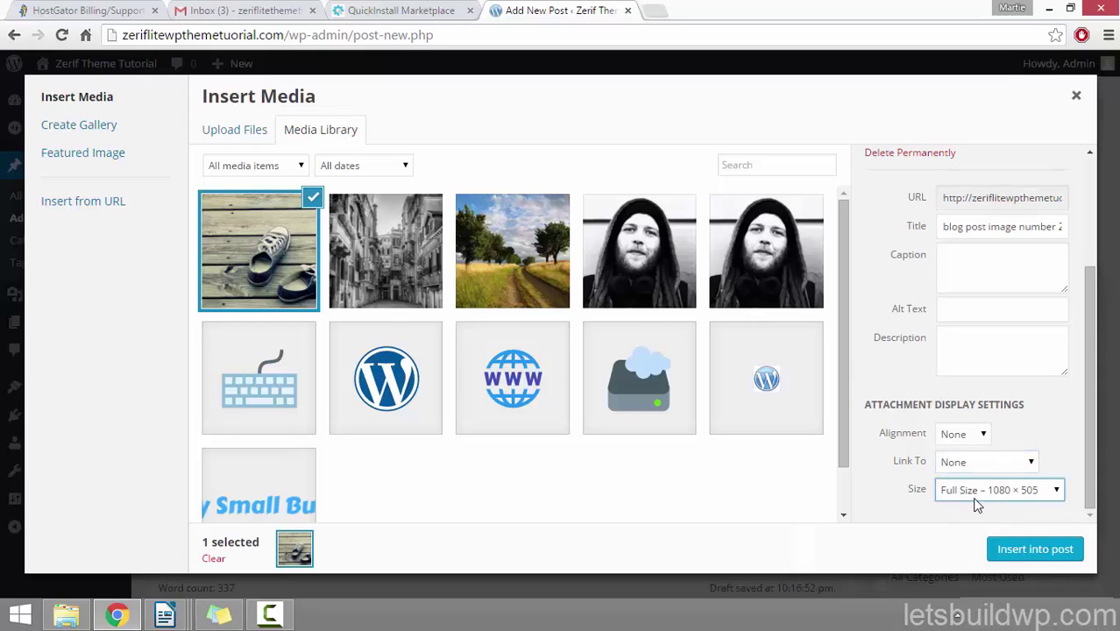
pyautogui.click(1048, 554)
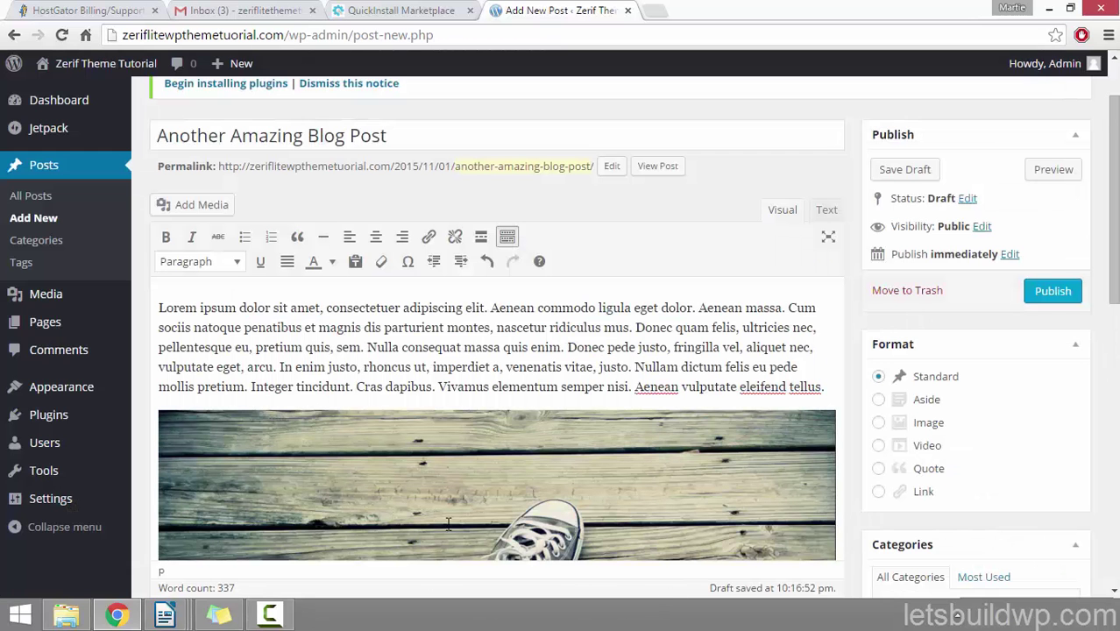
# Step: Choose the sneakers photo as the post's featured image
pyautogui.scroll(-3, 448, 523)
pyautogui.scroll(-2, 601, 424)
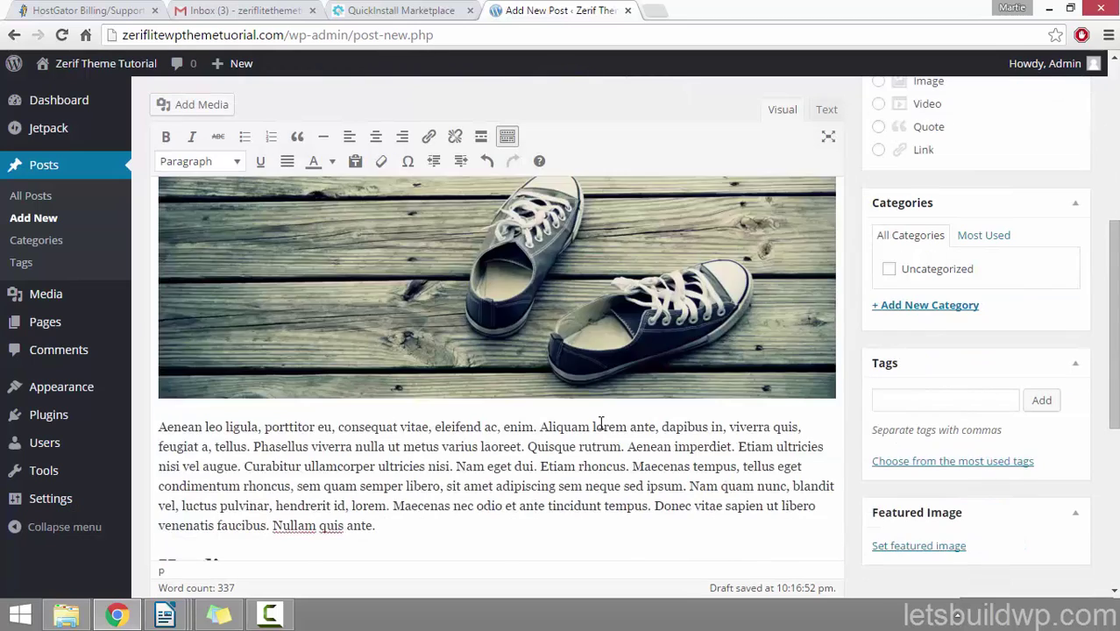
pyautogui.scroll(-3, 601, 425)
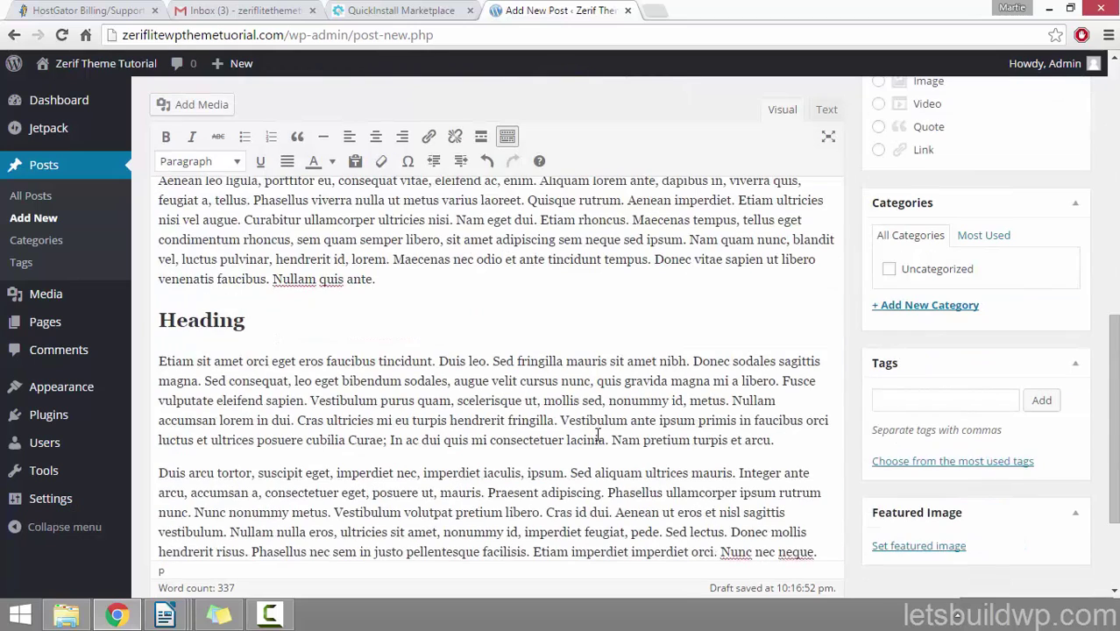
pyautogui.click(925, 546)
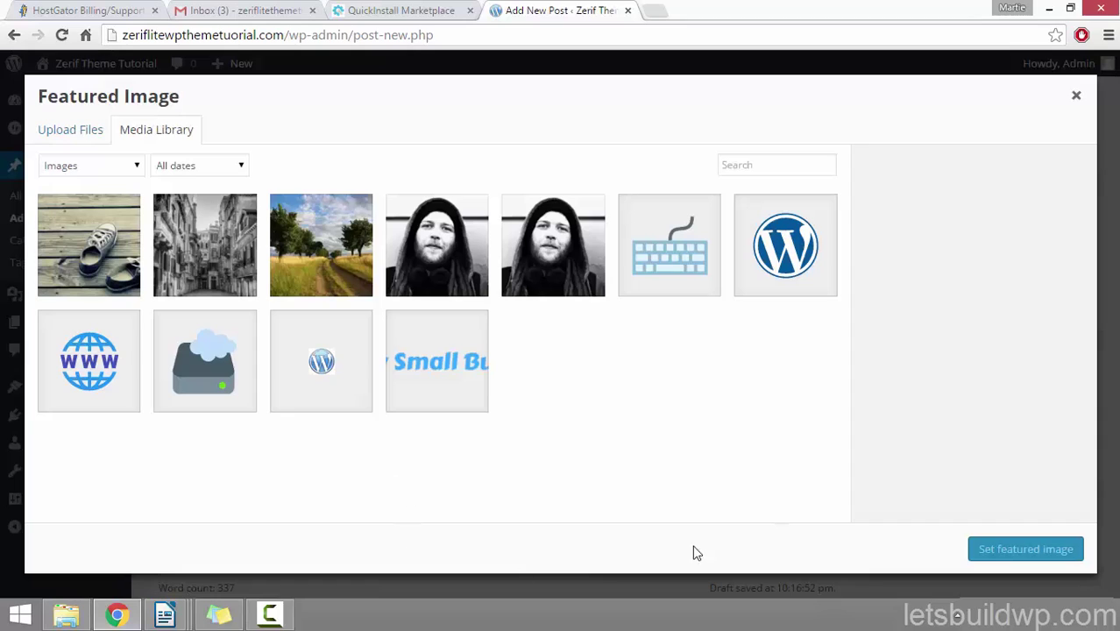
pyautogui.click(85, 261)
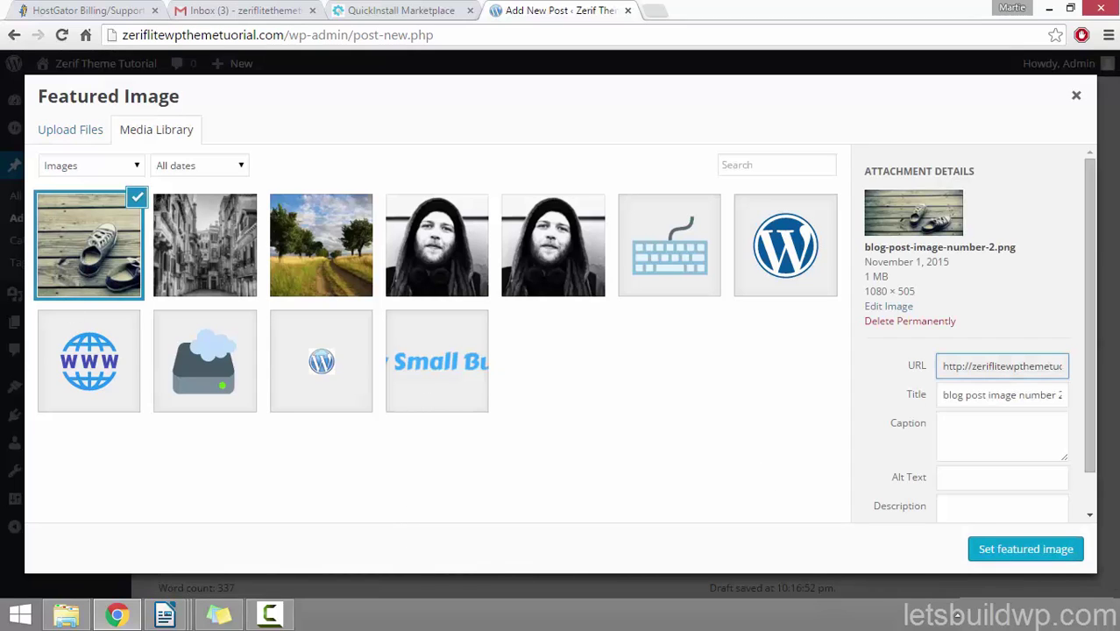
pyautogui.click(1022, 551)
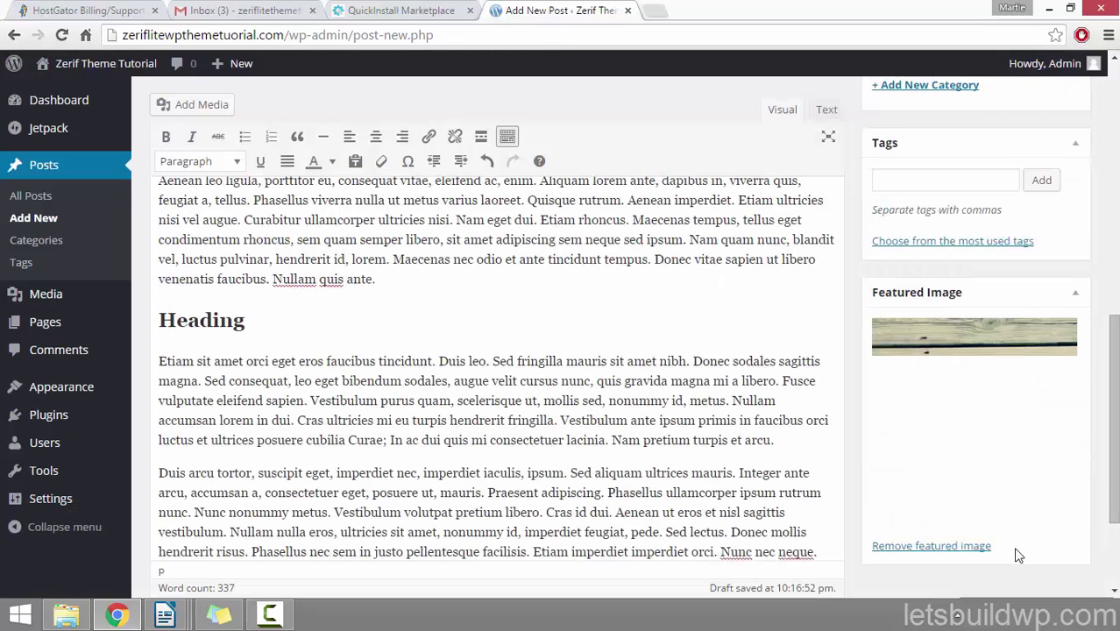
pyautogui.moveTo(1113, 482); pyautogui.dragTo(1113, 235)
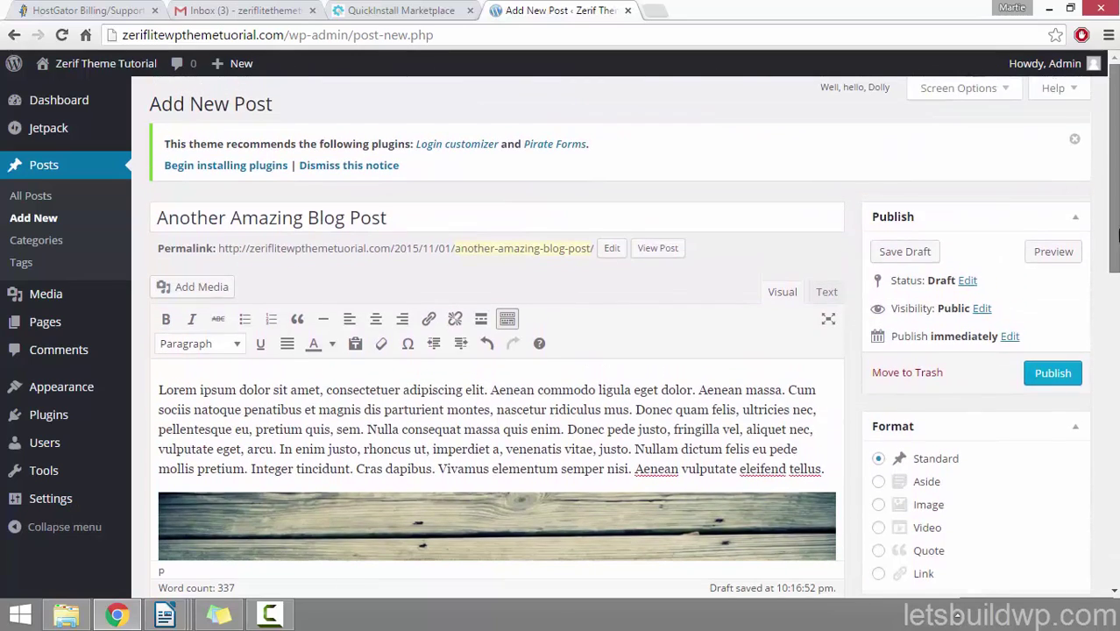
# Step: Preview the unpublished post and look it over
pyautogui.click(1043, 257)
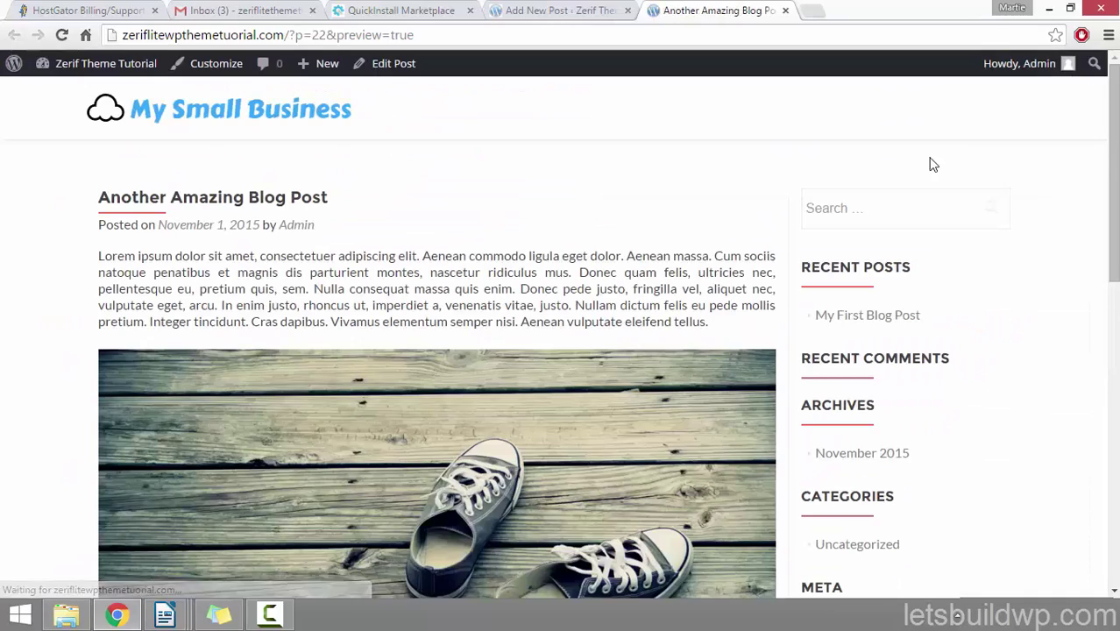
pyautogui.scroll(-5, 16, 256)
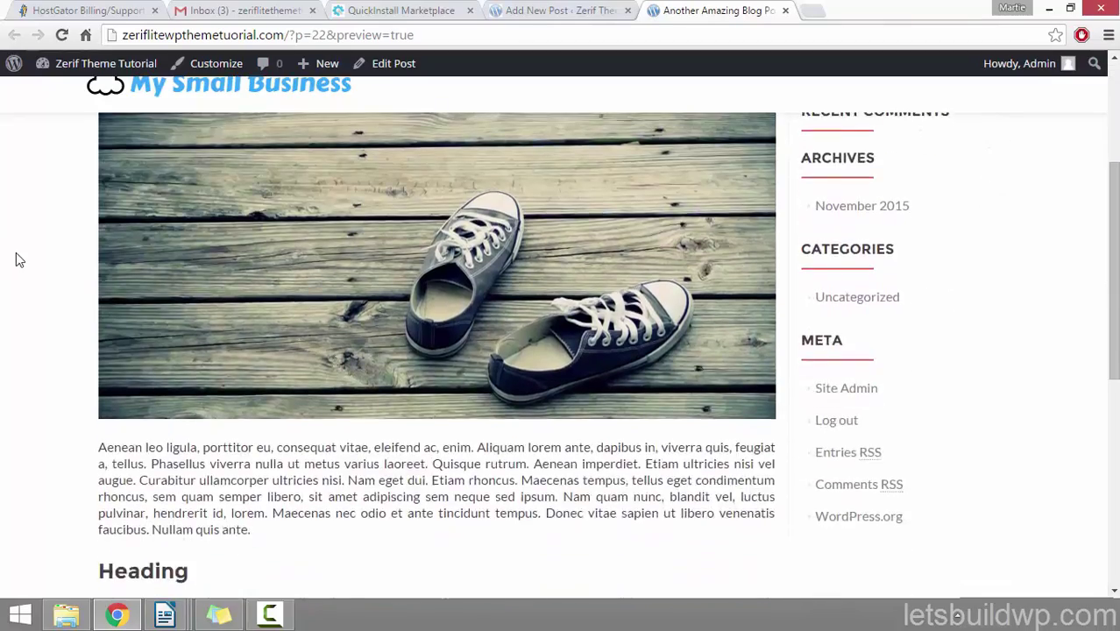
pyautogui.scroll(-4, 16, 256)
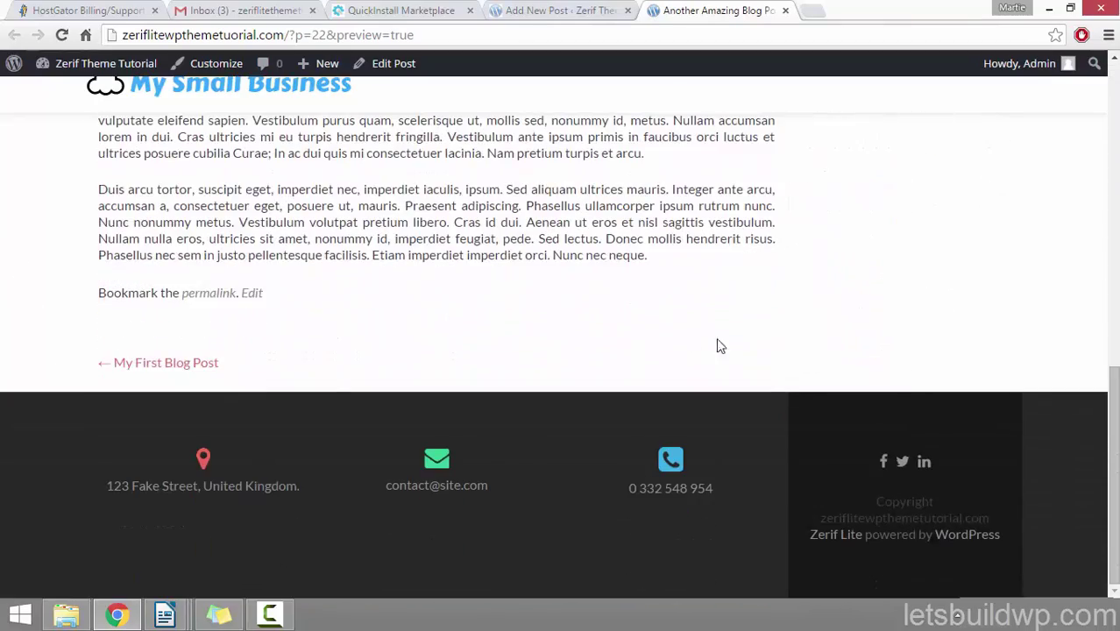
pyautogui.scroll(1, 169, 311)
pyautogui.scroll(3, 167, 305)
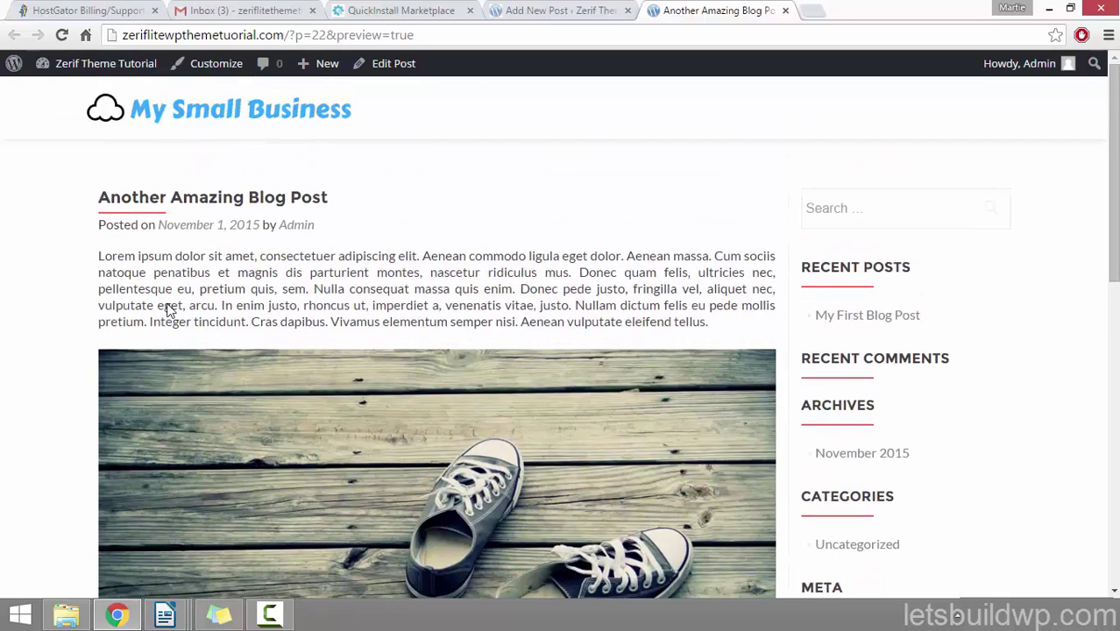
pyautogui.click(785, 10)
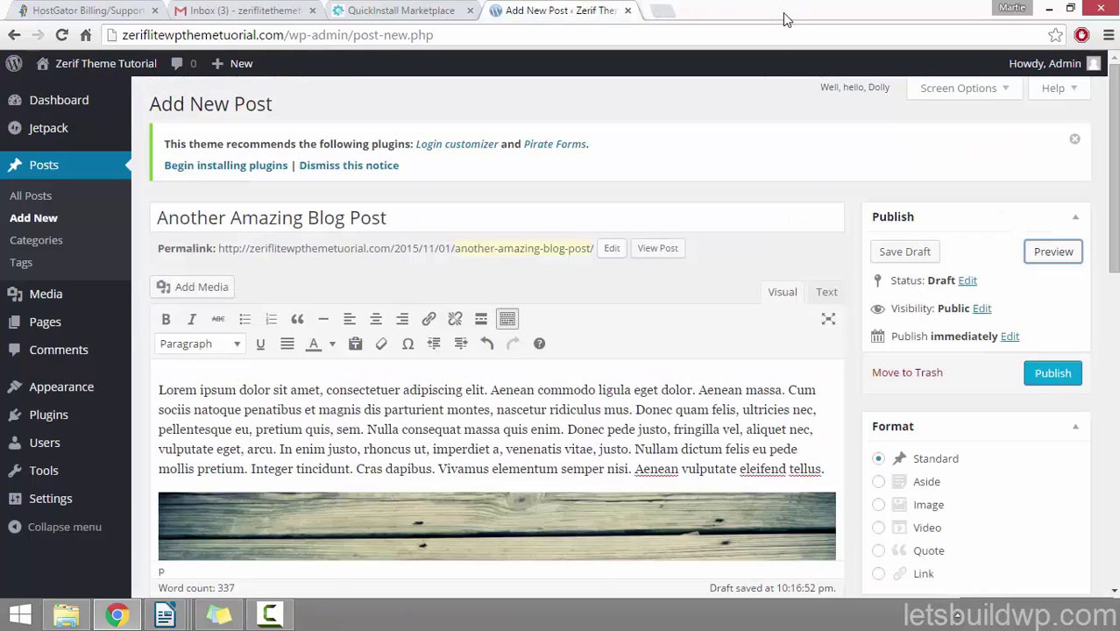
# Step: Show the Discussion panel and tick Allow comments for this post
pyautogui.click(970, 90)
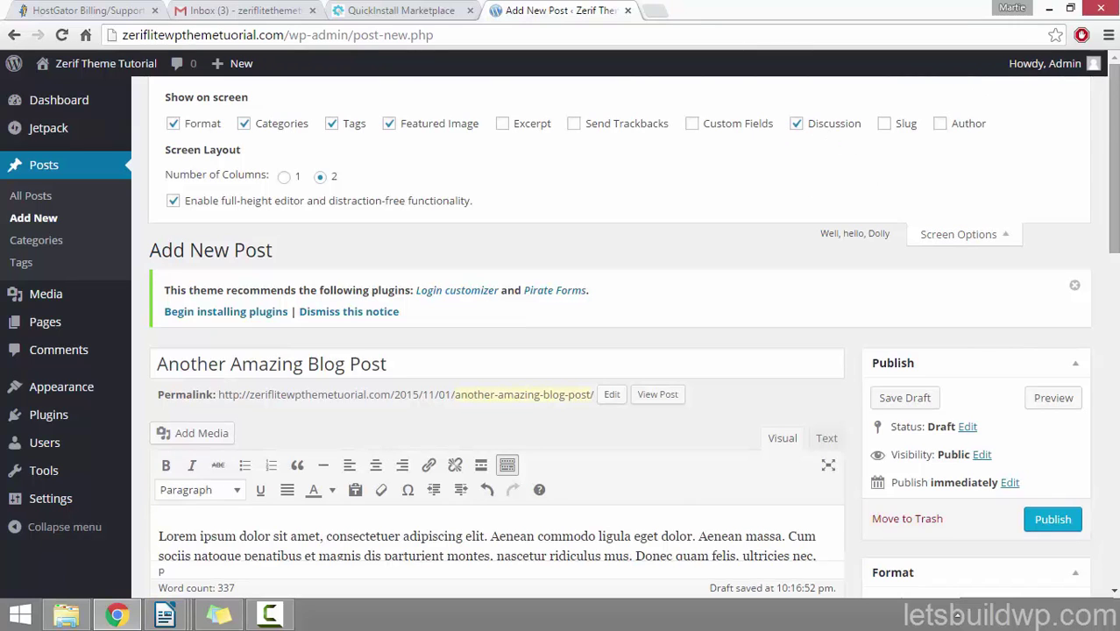
pyautogui.scroll(-4, 496, 350)
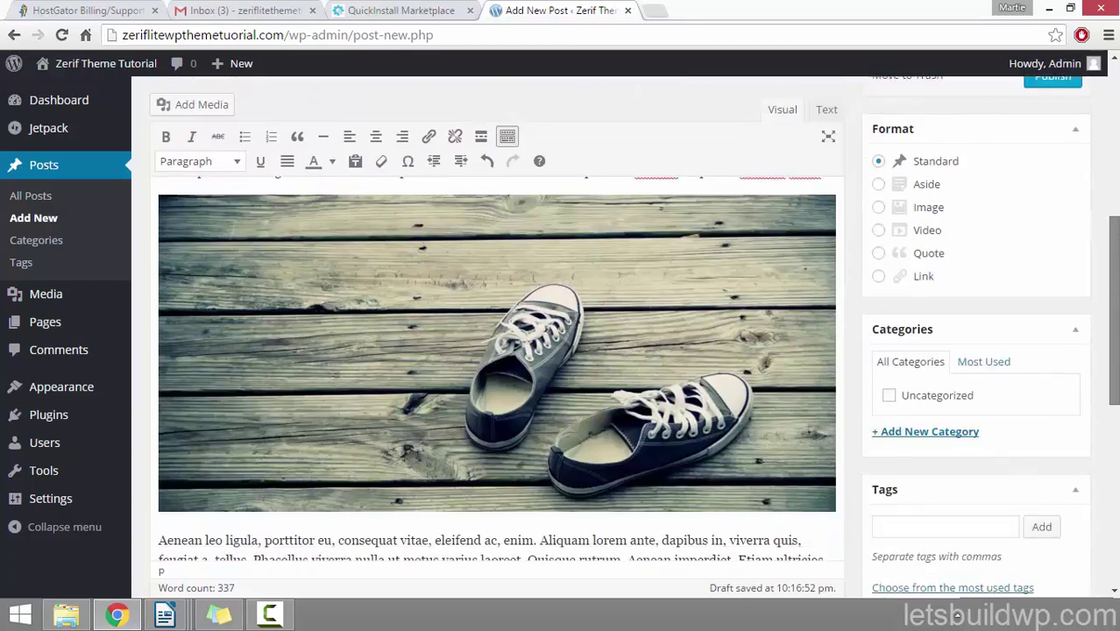
pyautogui.scroll(-5, 245, 450)
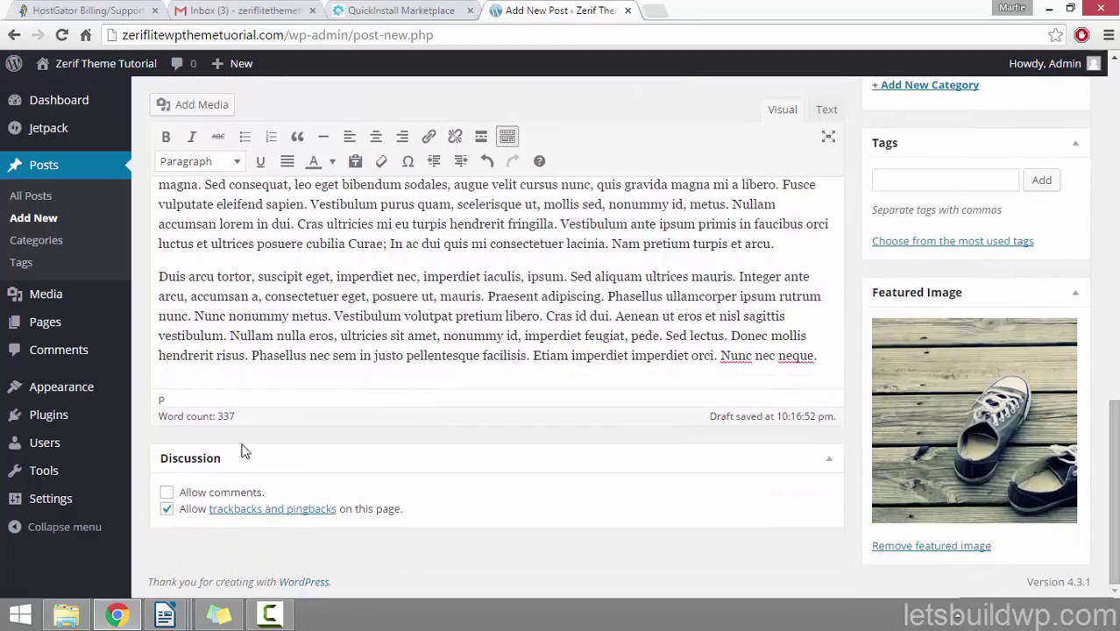
pyautogui.click(166, 493)
pyautogui.scroll(15, 496, 333)
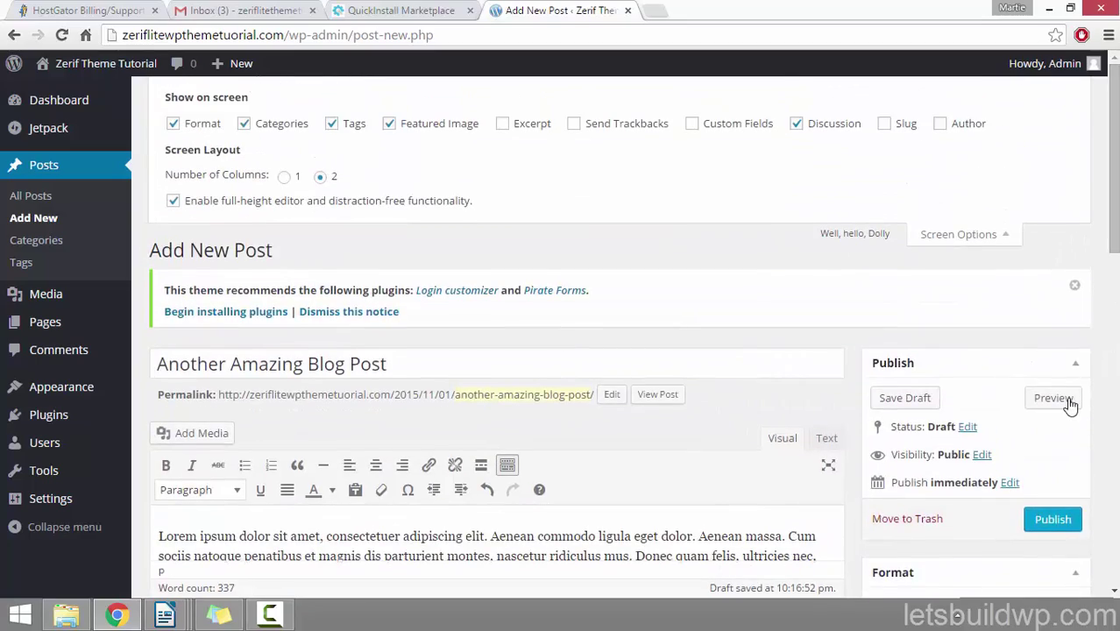
# Step: Preview the post again with comments enabled
pyautogui.click(1064, 399)
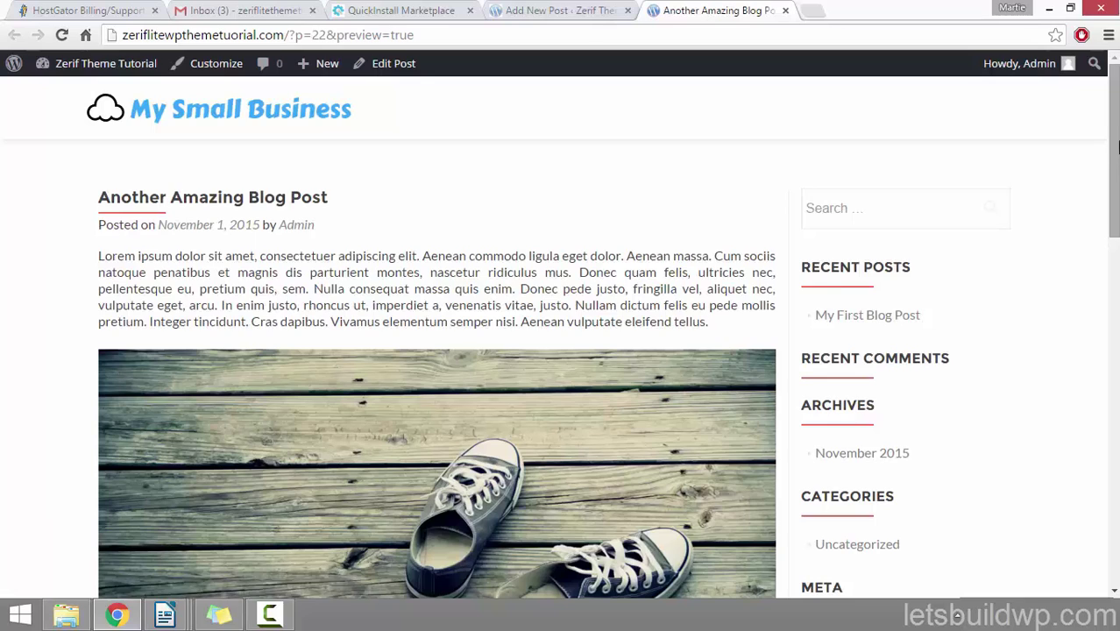
pyautogui.moveTo(1114, 159); pyautogui.dragTo(1117, 435)
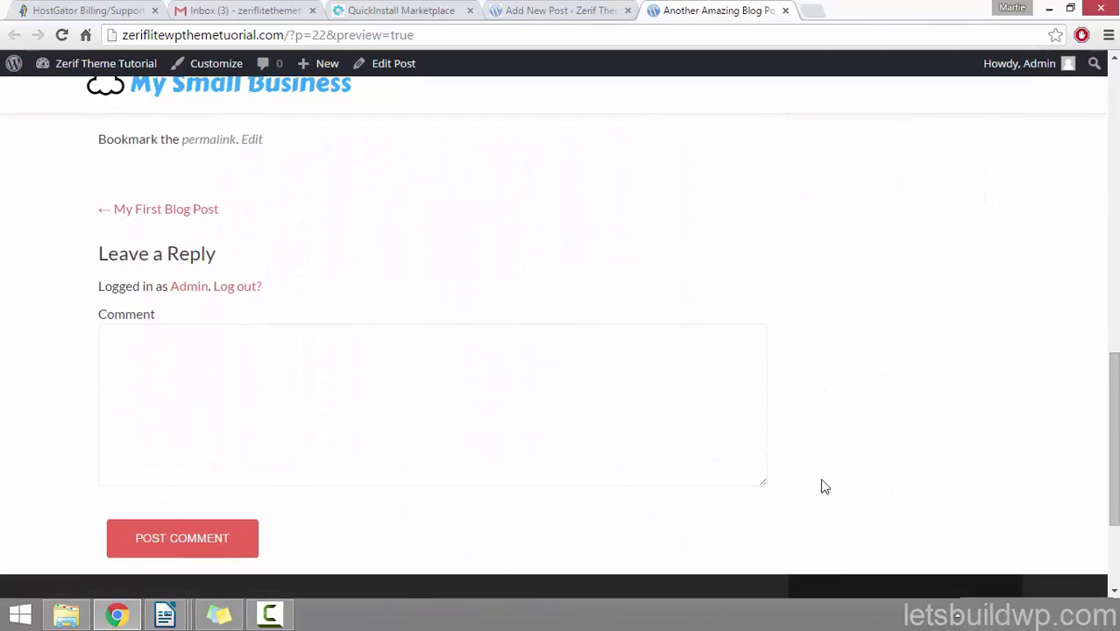
pyautogui.click(785, 10)
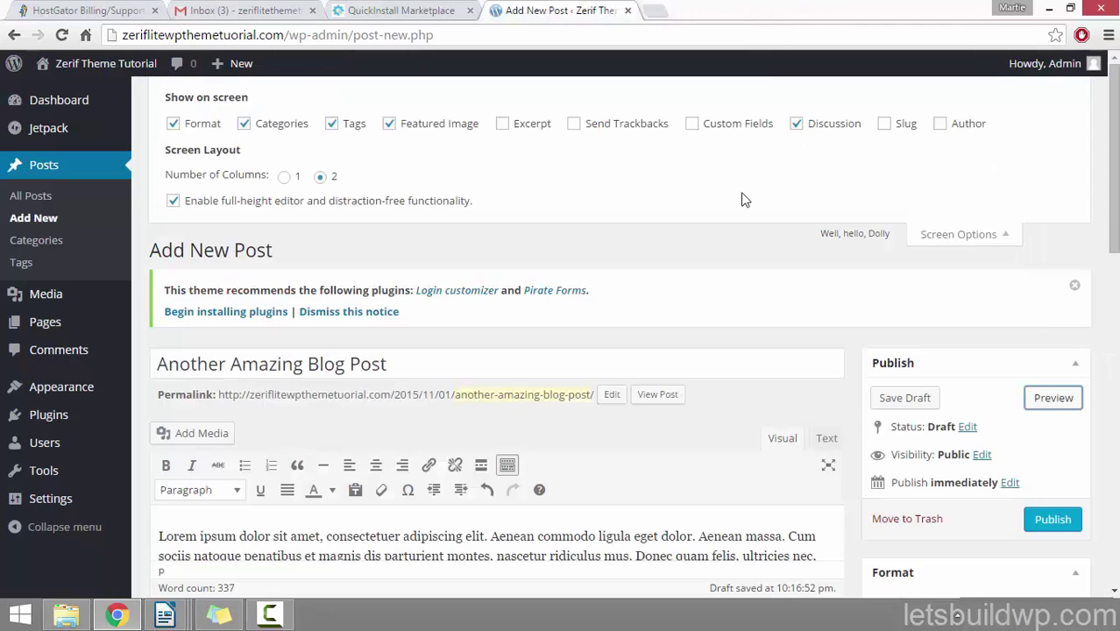
# Step: Publish Another Amazing Blog Post and view it on the live site
pyautogui.click(1073, 522)
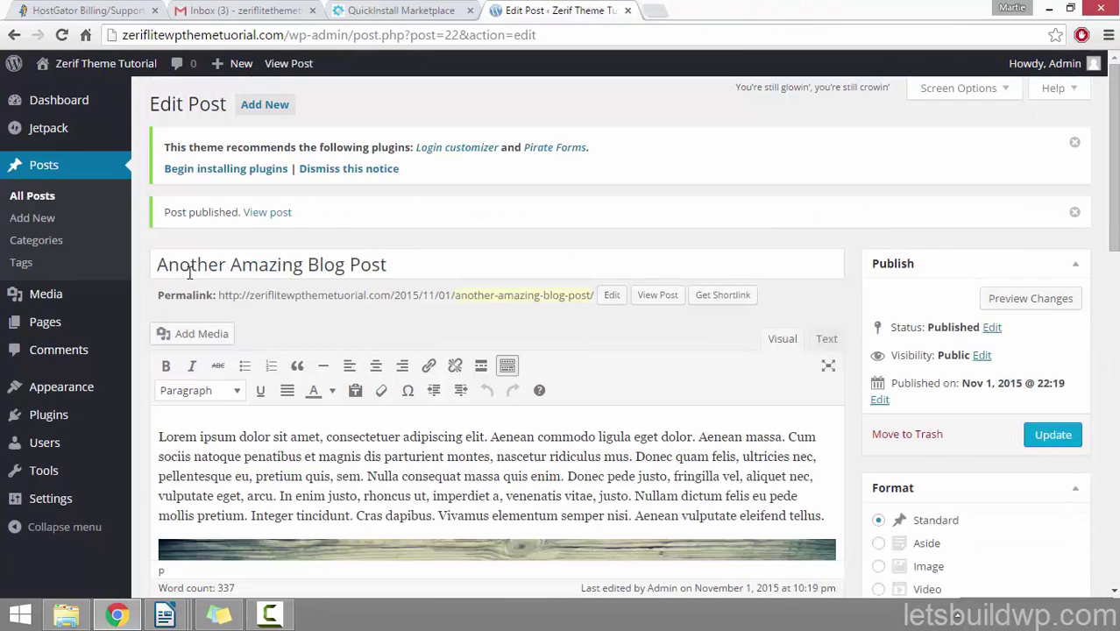
pyautogui.click(259, 217)
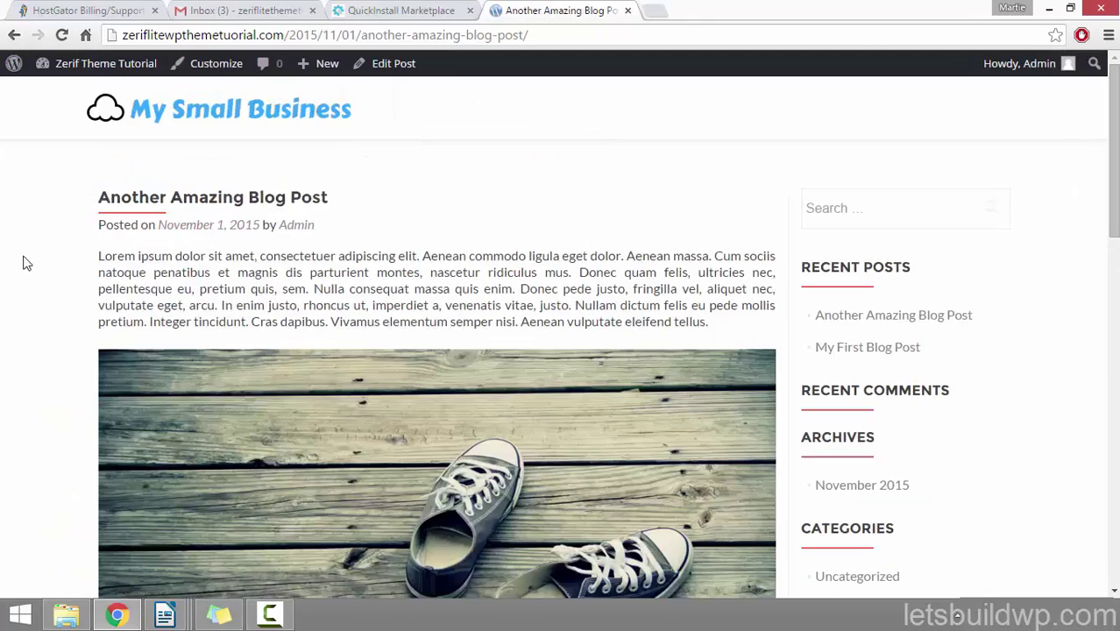
pyautogui.scroll(-4, 32, 233)
pyautogui.scroll(5, 33, 237)
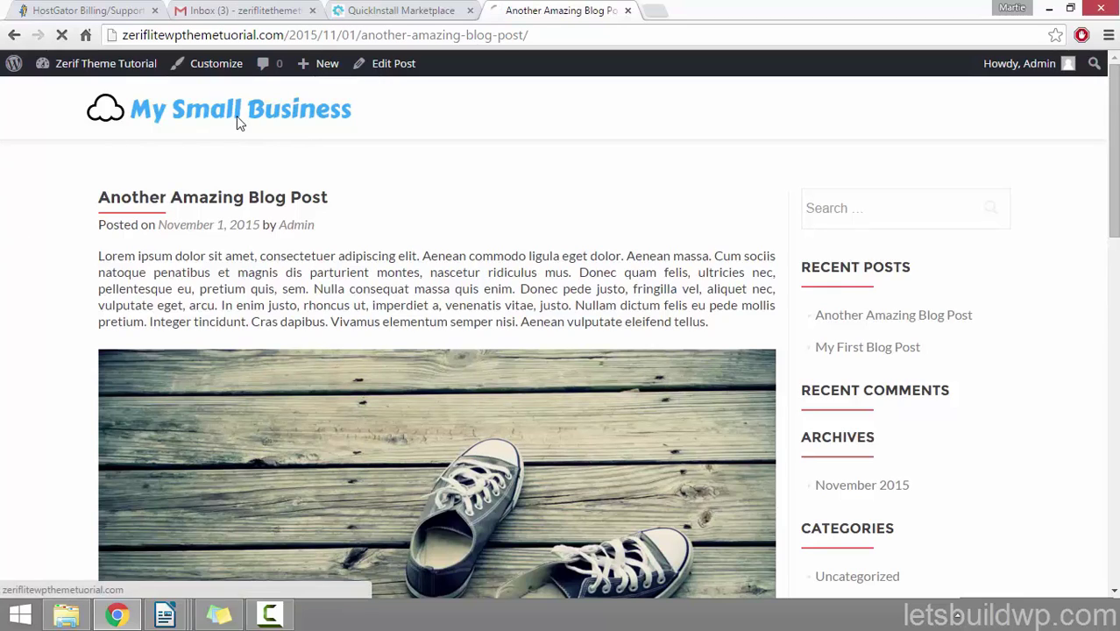
# Step: Check the post on the home page, then go back to the Dashboard
pyautogui.click(236, 118)
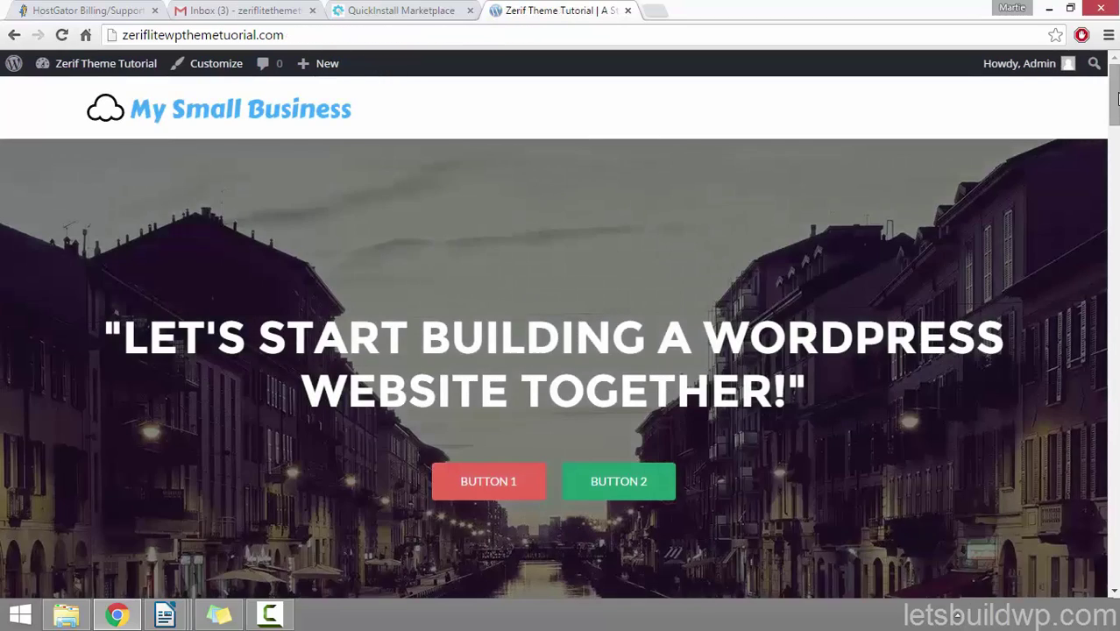
pyautogui.scroll(-4, 1116, 143)
pyautogui.moveTo(1117, 143); pyautogui.dragTo(1117, 467)
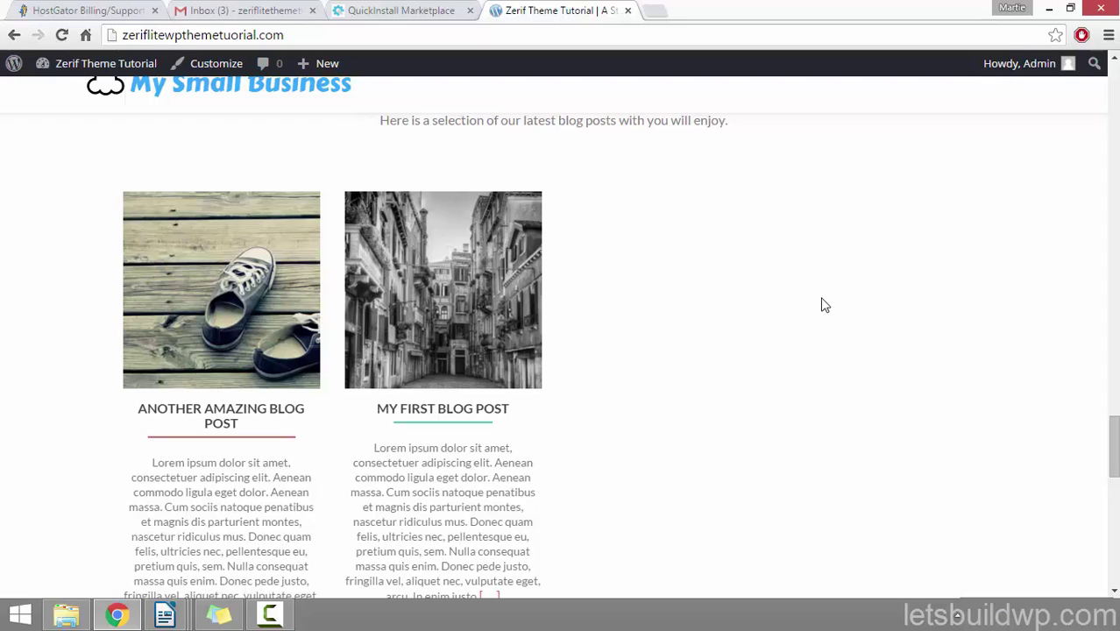
pyautogui.click(99, 63)
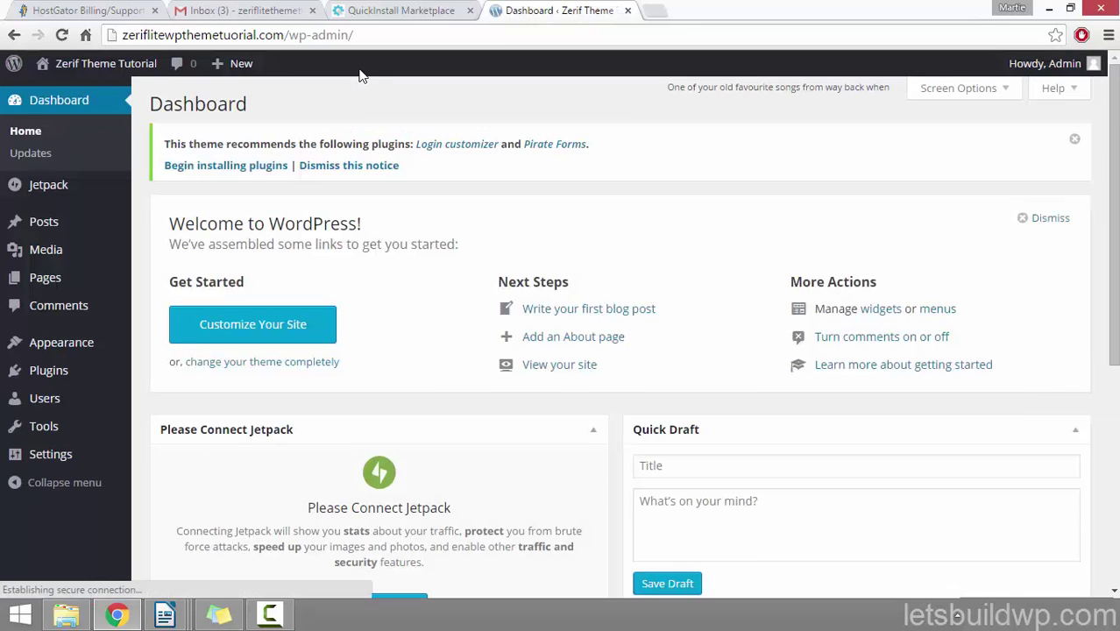
# Step: Set Blog pages show at most to 4 posts in Reading settings and save
pyautogui.click(45, 456)
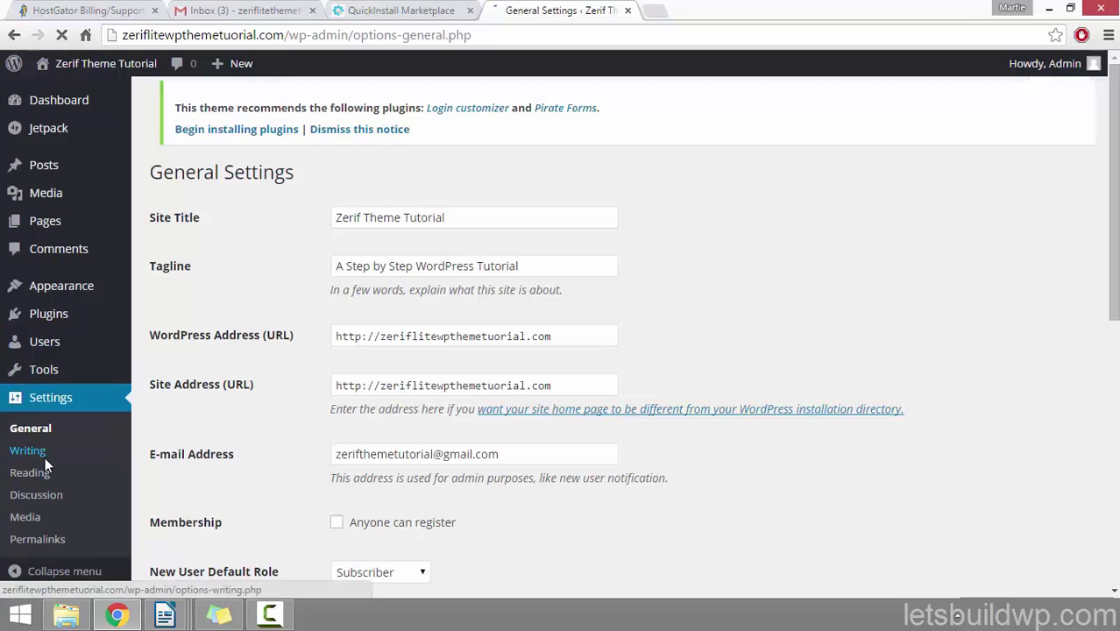
pyautogui.click(30, 472)
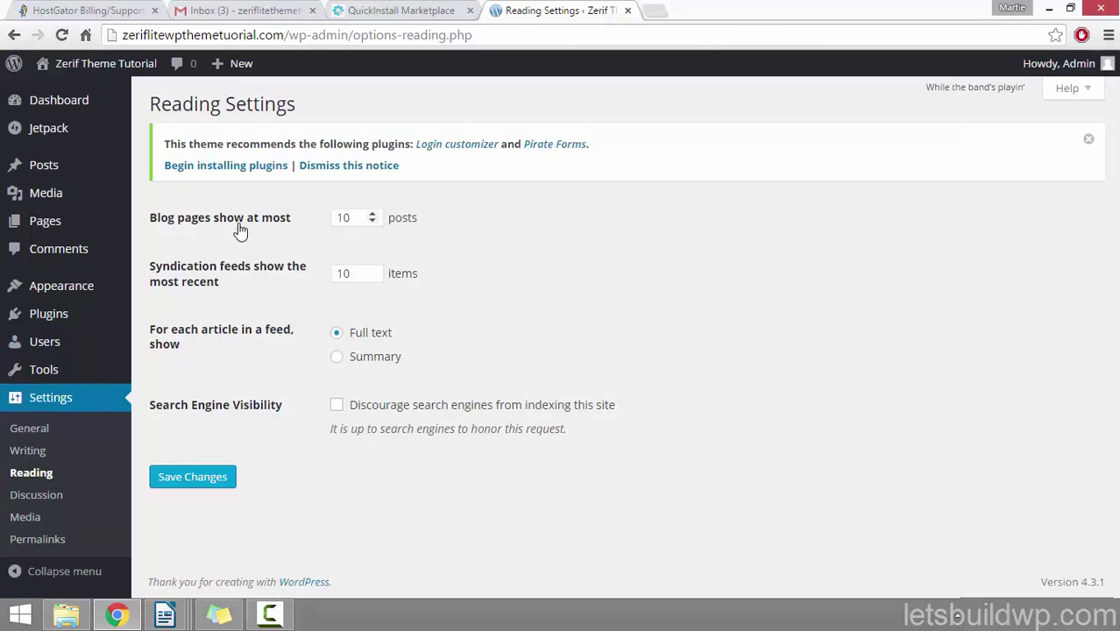
pyautogui.moveTo(356, 217); pyautogui.dragTo(320, 221)
pyautogui.write('4')
pyautogui.click(225, 483)
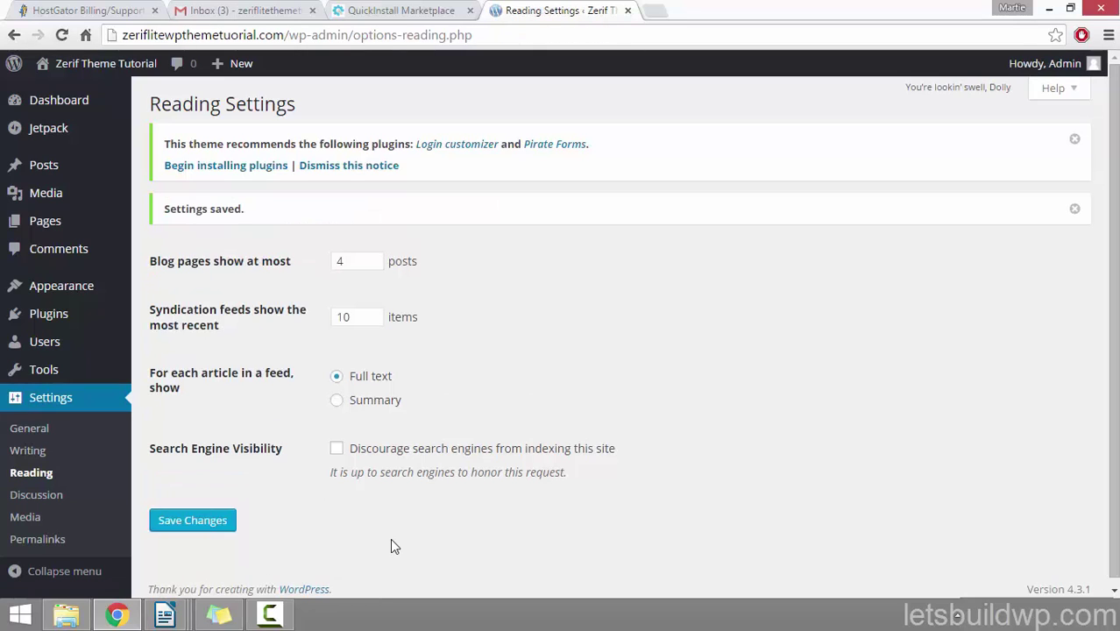
# Step: Start a new blank page from the Pages list
pyautogui.moveTo(344, 261); pyautogui.dragTo(318, 269)
pyautogui.click(543, 336)
pyautogui.click(61, 226)
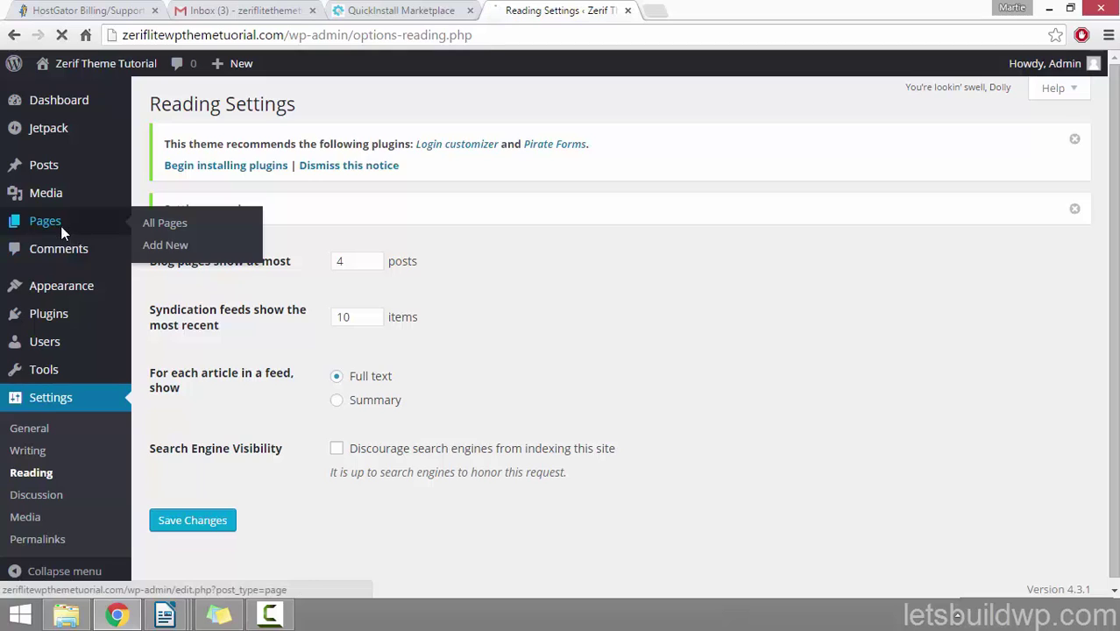
pyautogui.click(234, 114)
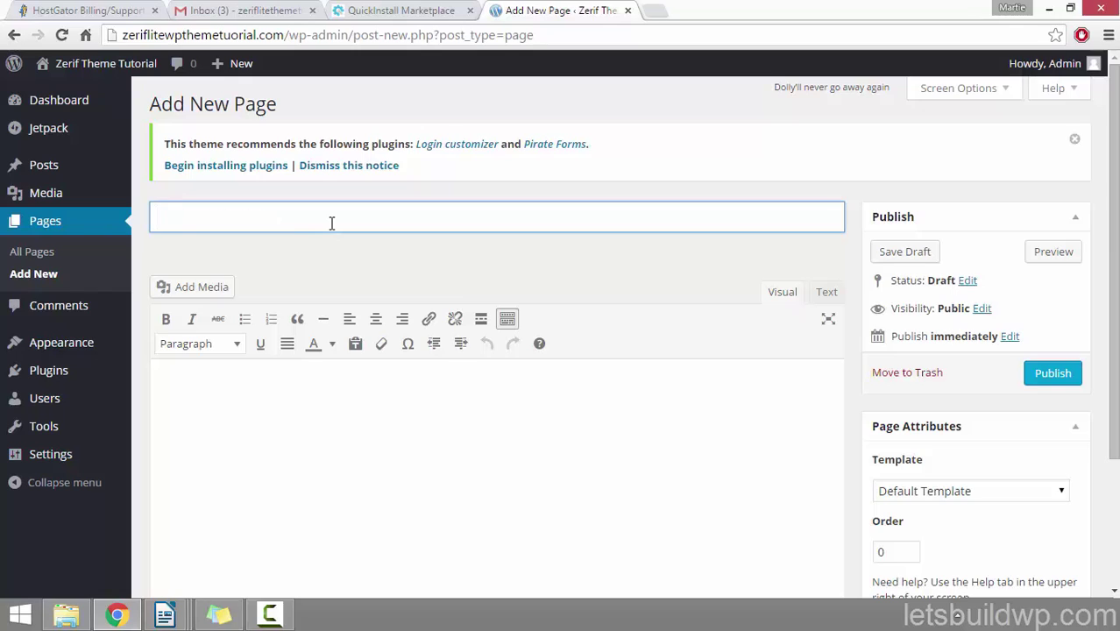
# Step: Publish a page titled 'Our Blog' using the Blog page template
pyautogui.write('Our Blog')
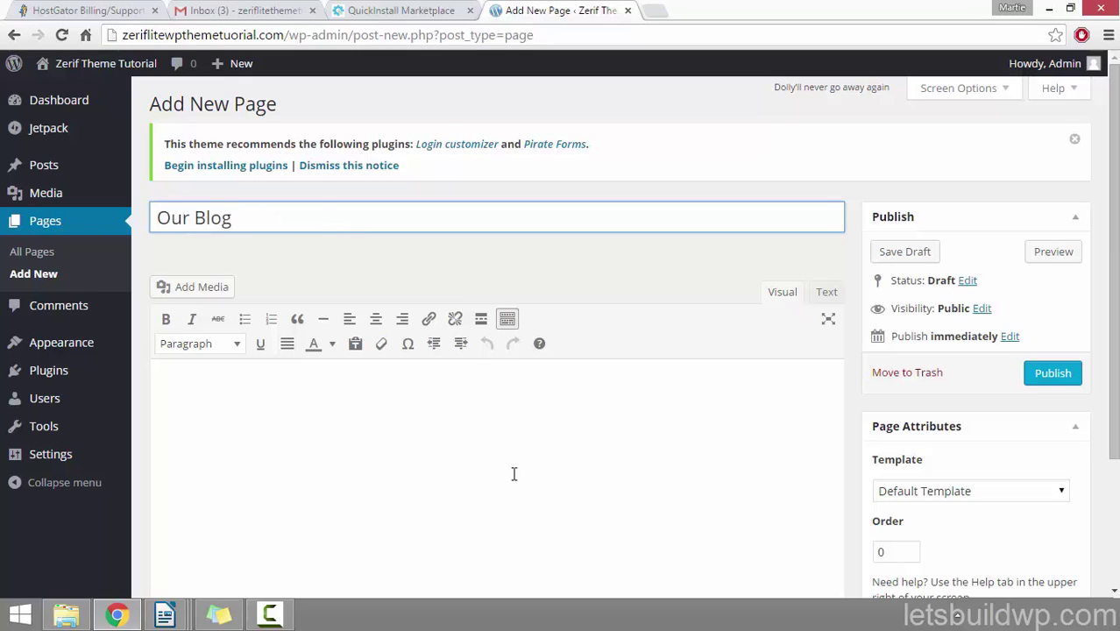
pyautogui.click(381, 391)
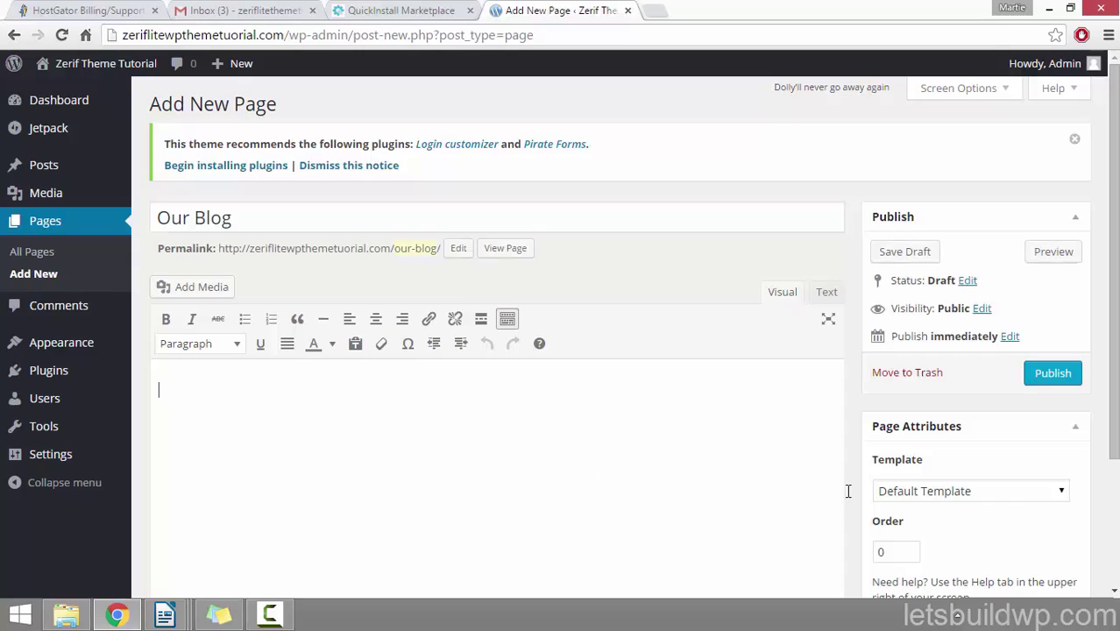
pyautogui.click(1000, 496)
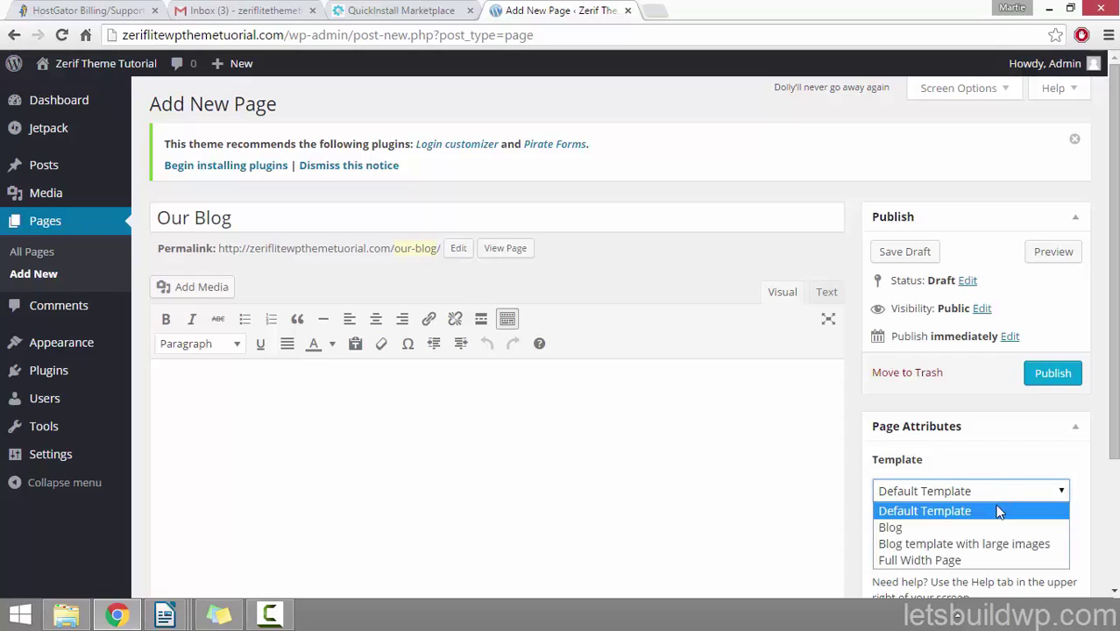
pyautogui.click(979, 528)
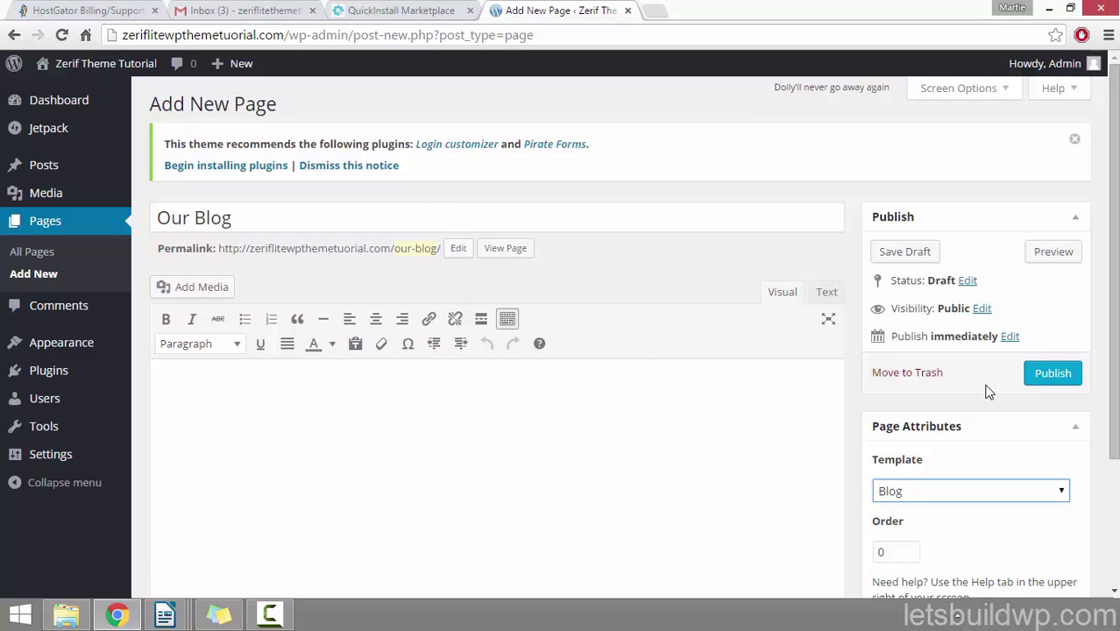
pyautogui.click(1051, 377)
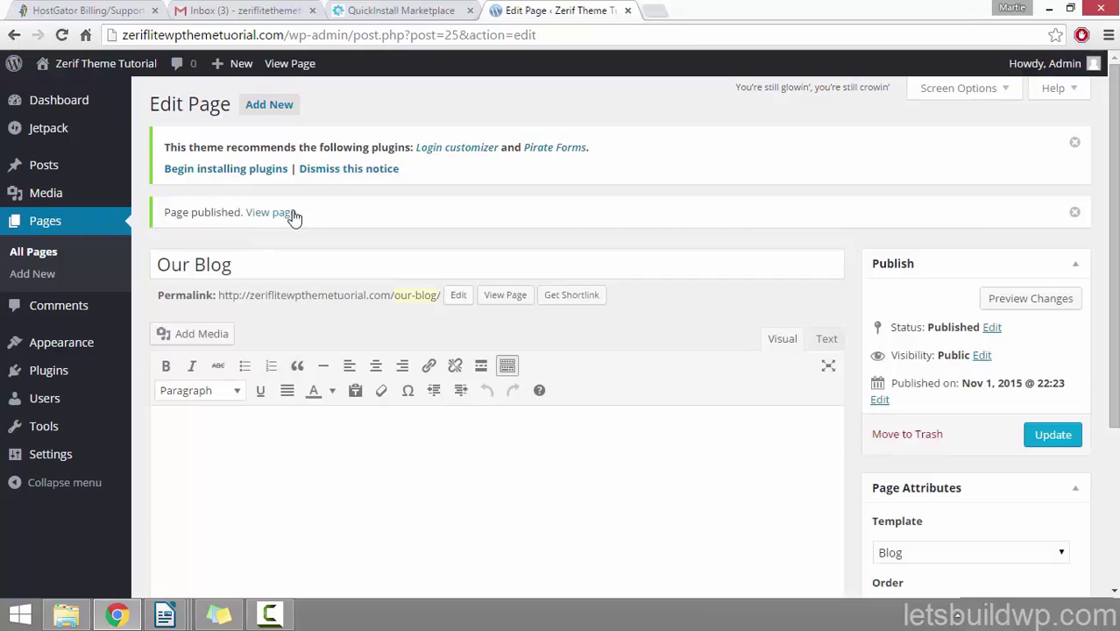
pyautogui.click(271, 215)
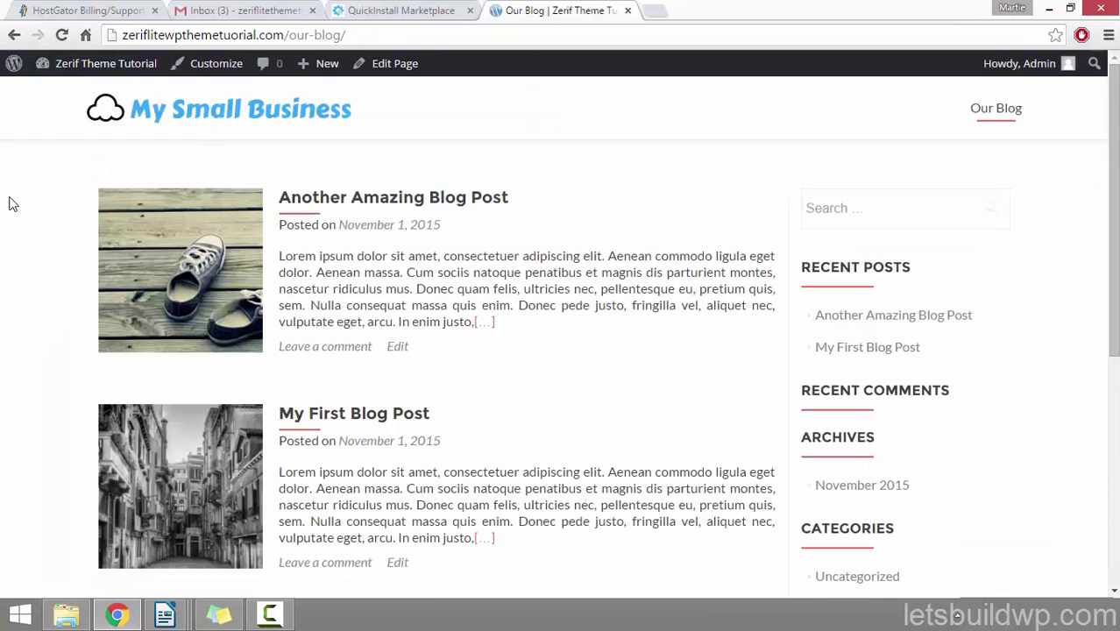
pyautogui.scroll(-3, 10, 203)
pyautogui.scroll(1, 11, 203)
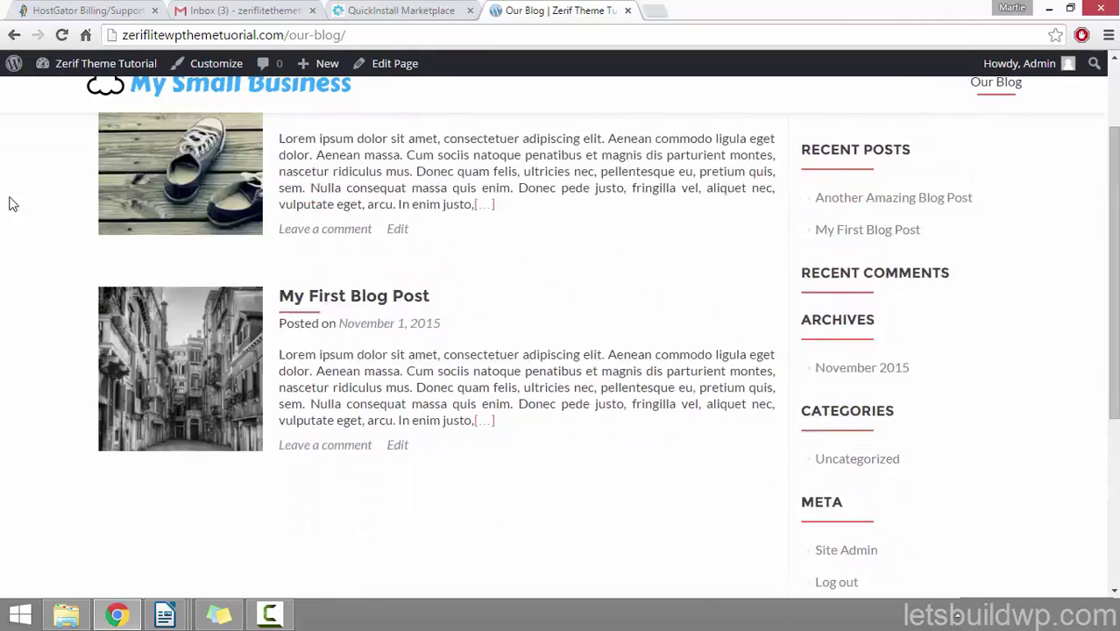
pyautogui.scroll(1, 12, 203)
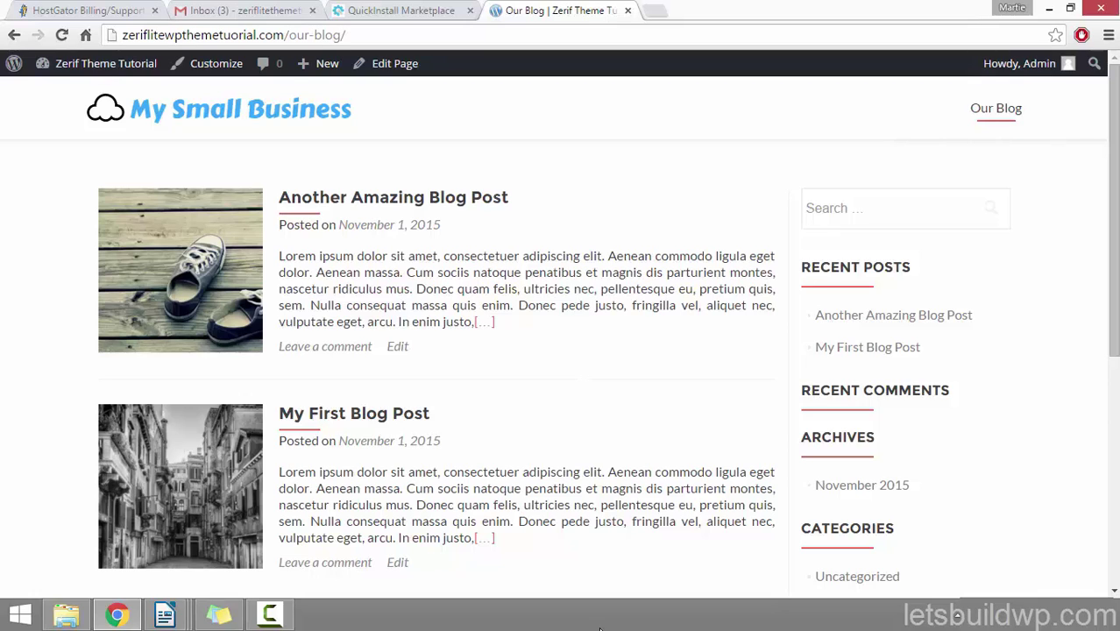
# Step: Start a new blank page from the Dashboard's Pages menu
pyautogui.click(142, 74)
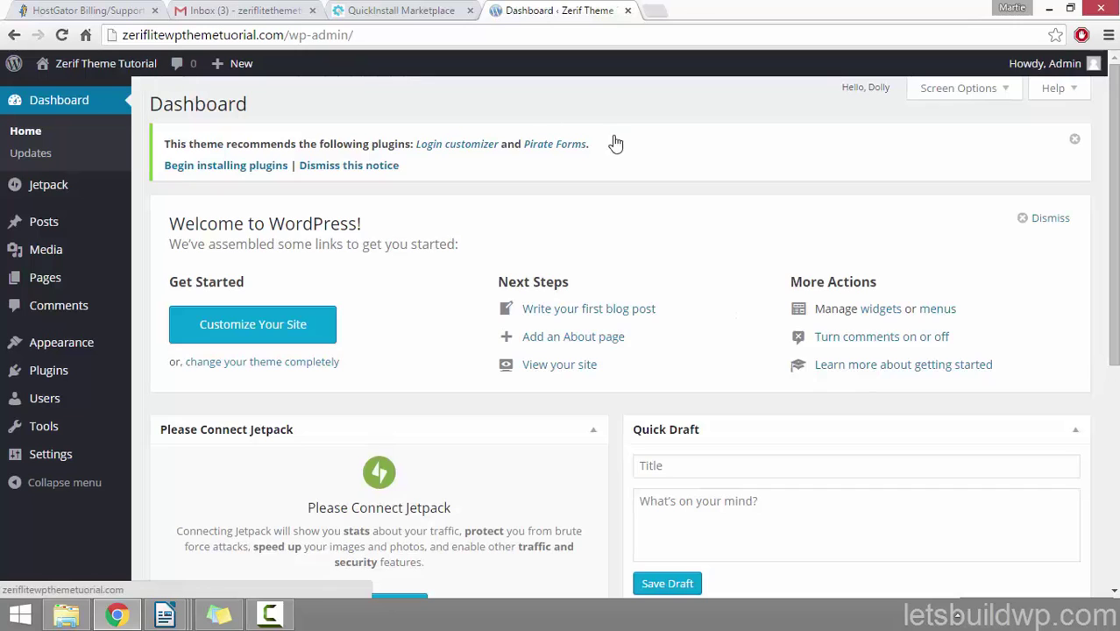
pyautogui.click(78, 275)
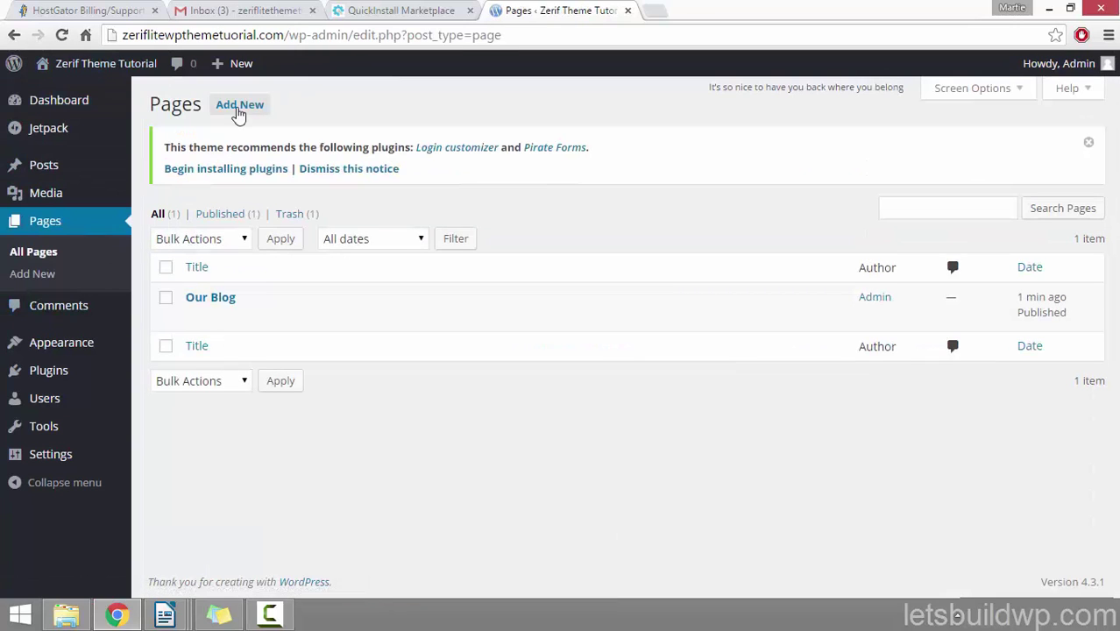
pyautogui.click(230, 112)
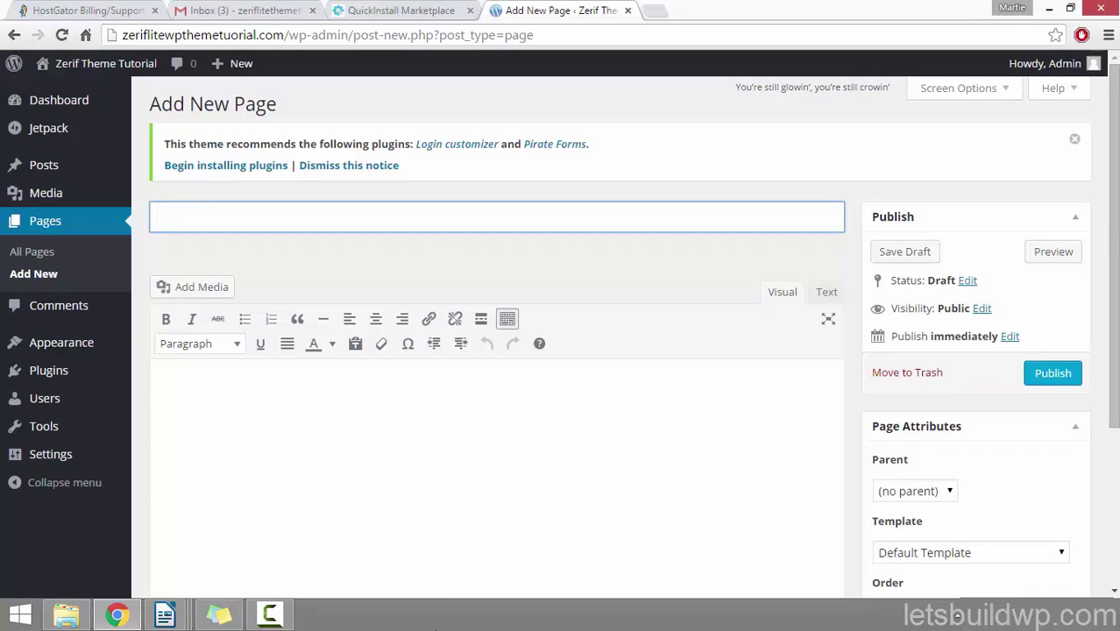
# Step: Duplicate the editor tab and show the homepage's Building a Website section there
pyautogui.rightClick(541, 9)
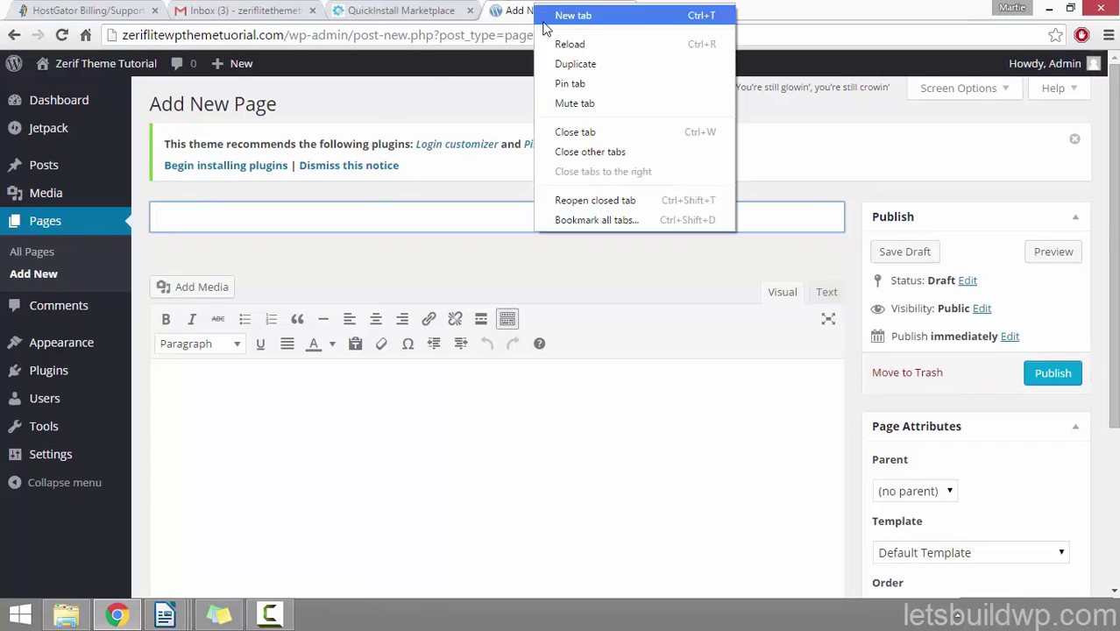
pyautogui.click(571, 63)
pyautogui.click(78, 66)
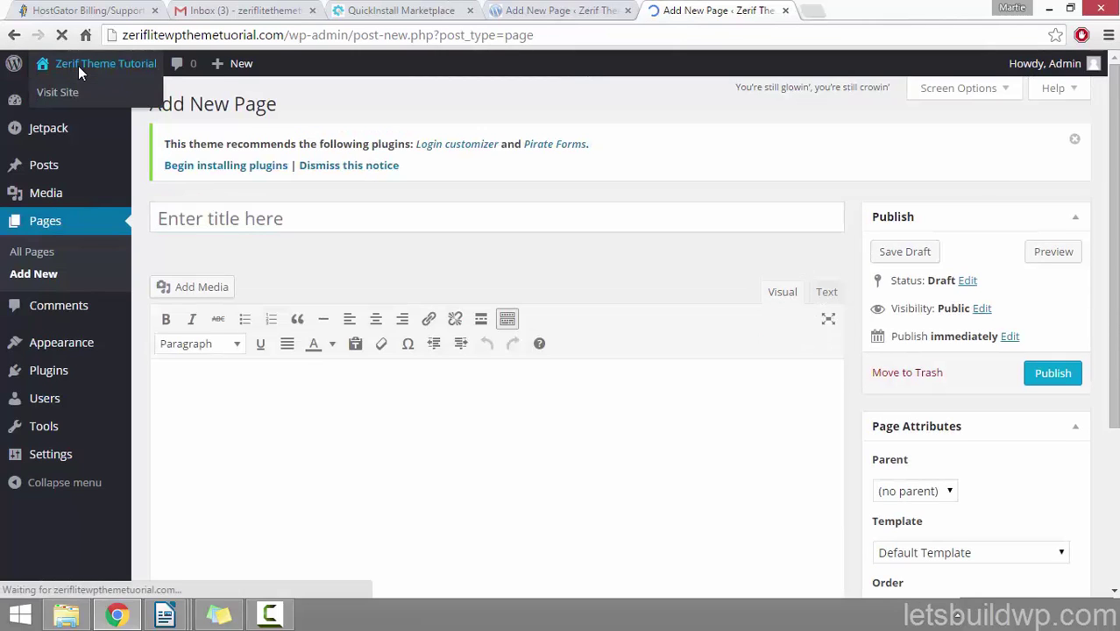
pyautogui.moveTo(1115, 81); pyautogui.dragTo(1115, 165)
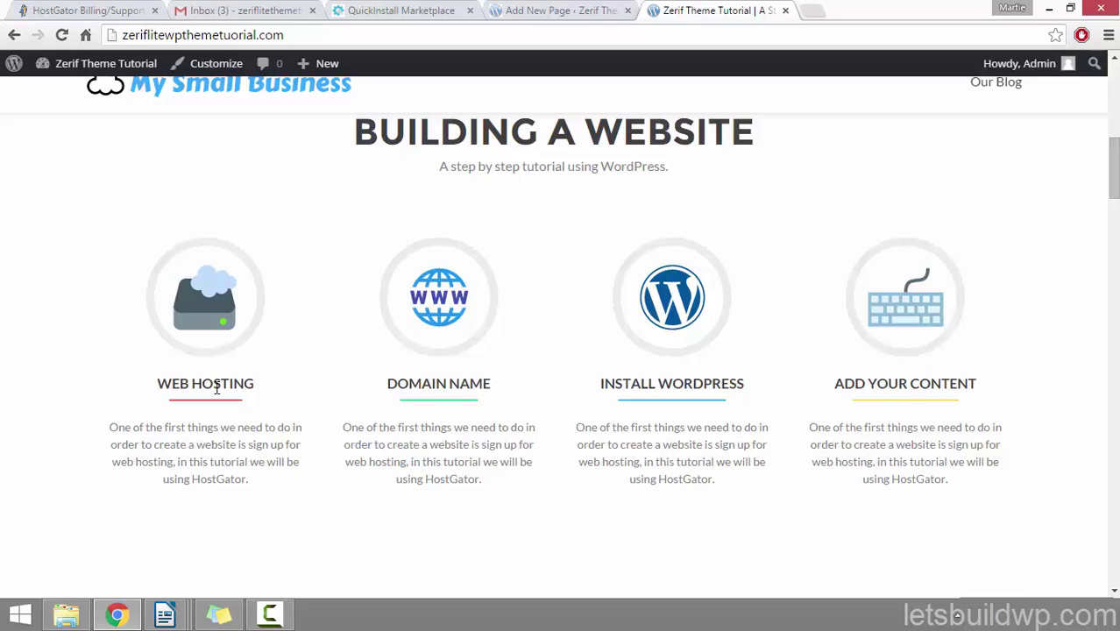
# Step: Title the page 'Web Hosting' and paste Lorem ipsum paragraphs into its body
pyautogui.click(506, 14)
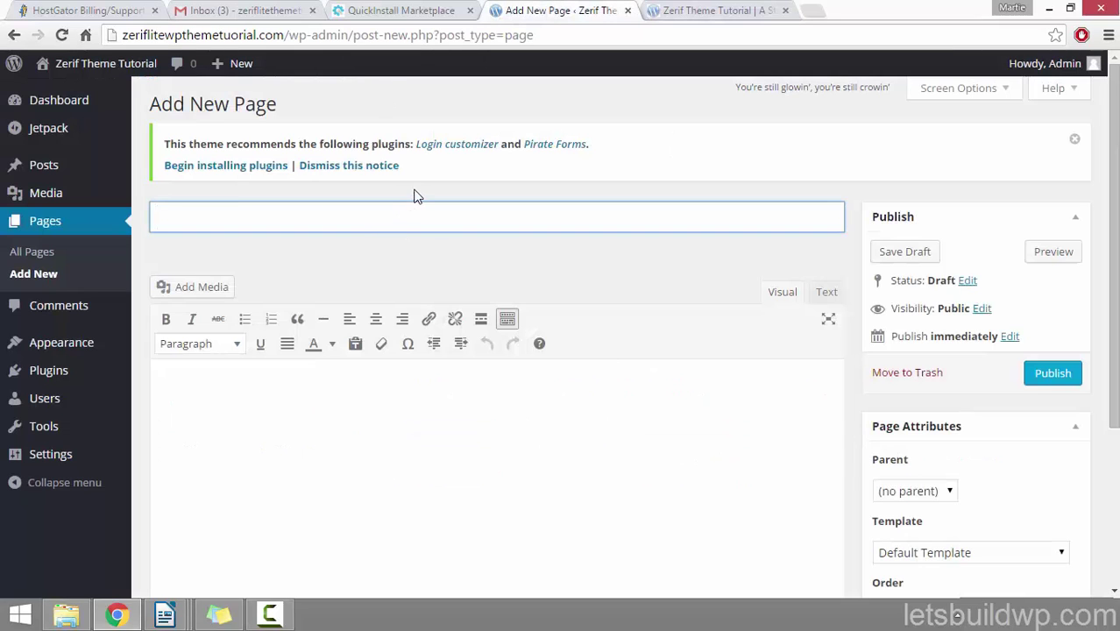
pyautogui.write('Web Ho')
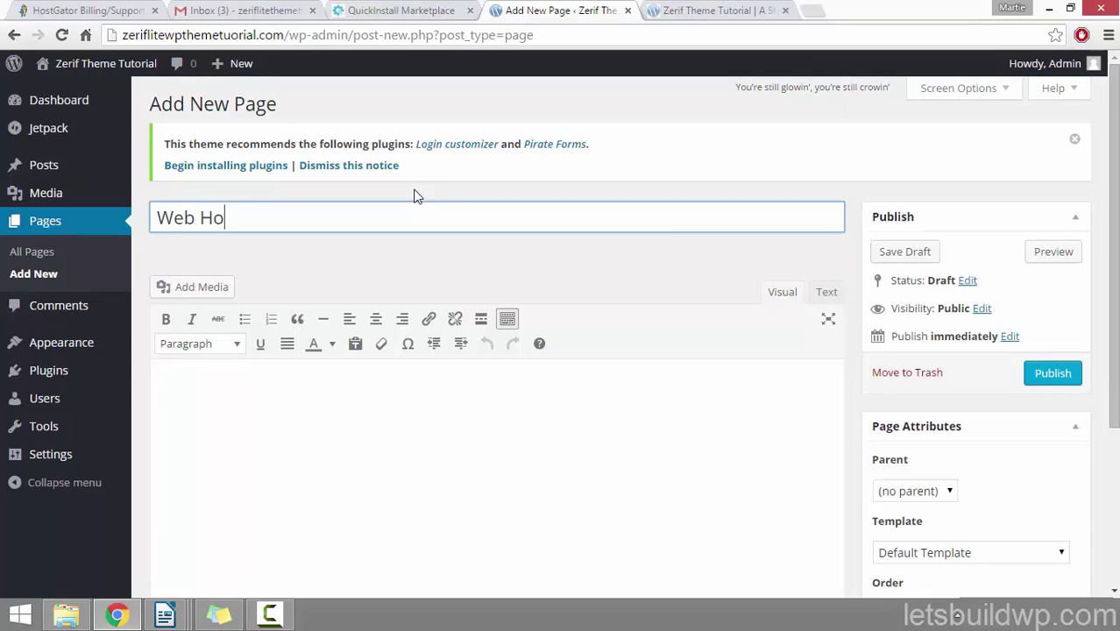
pyautogui.write('sting')
pyautogui.click(372, 410)
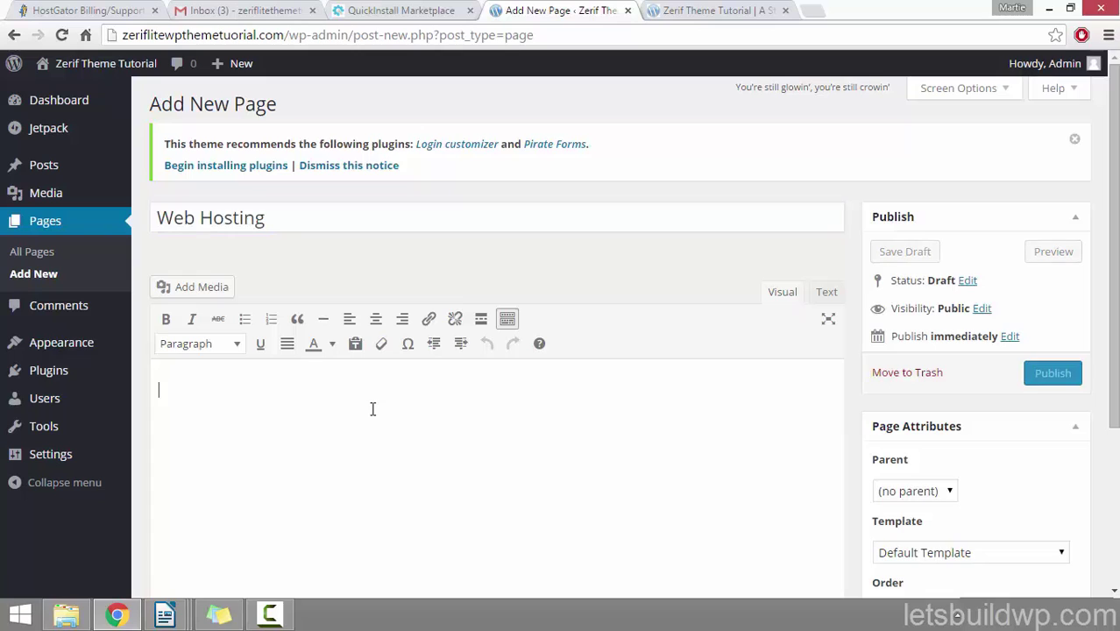
pyautogui.rightClick(195, 392)
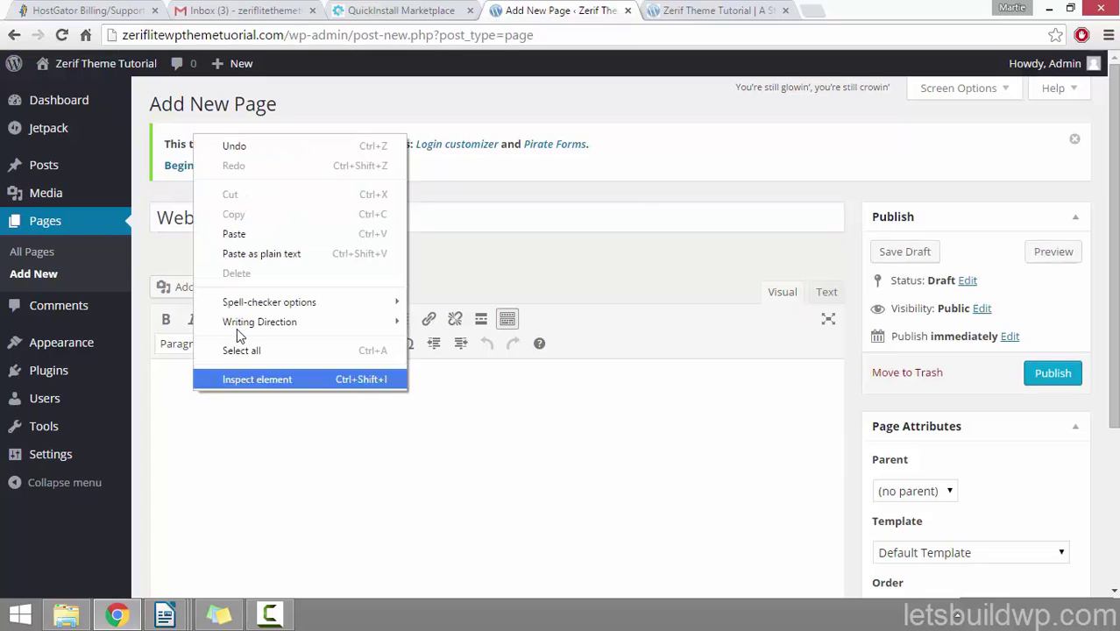
pyautogui.click(263, 255)
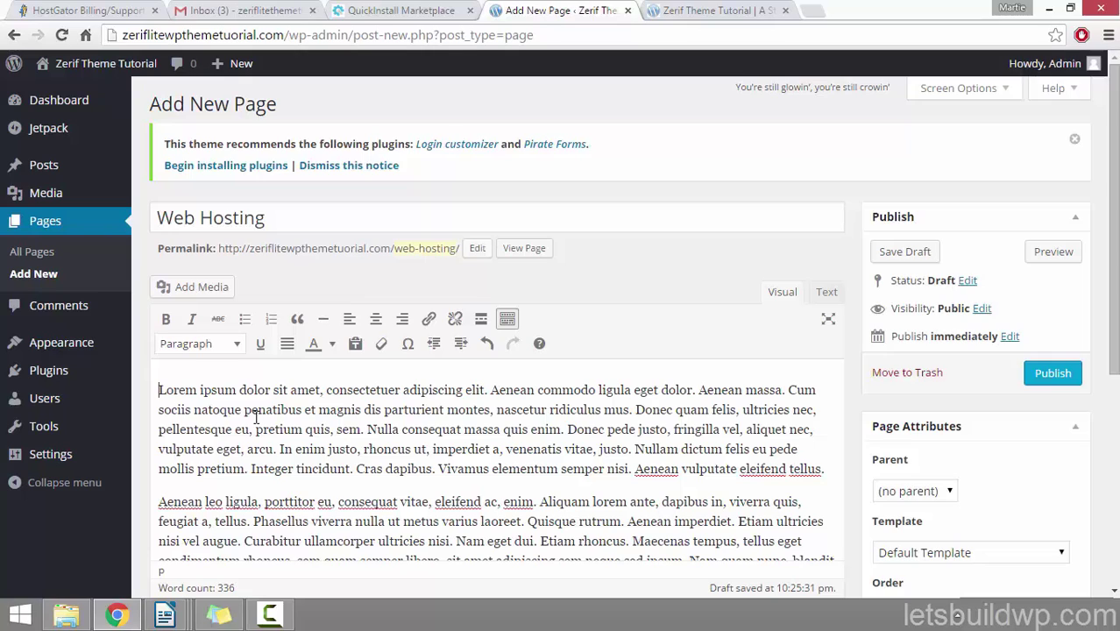
pyautogui.scroll(-1, 257, 418)
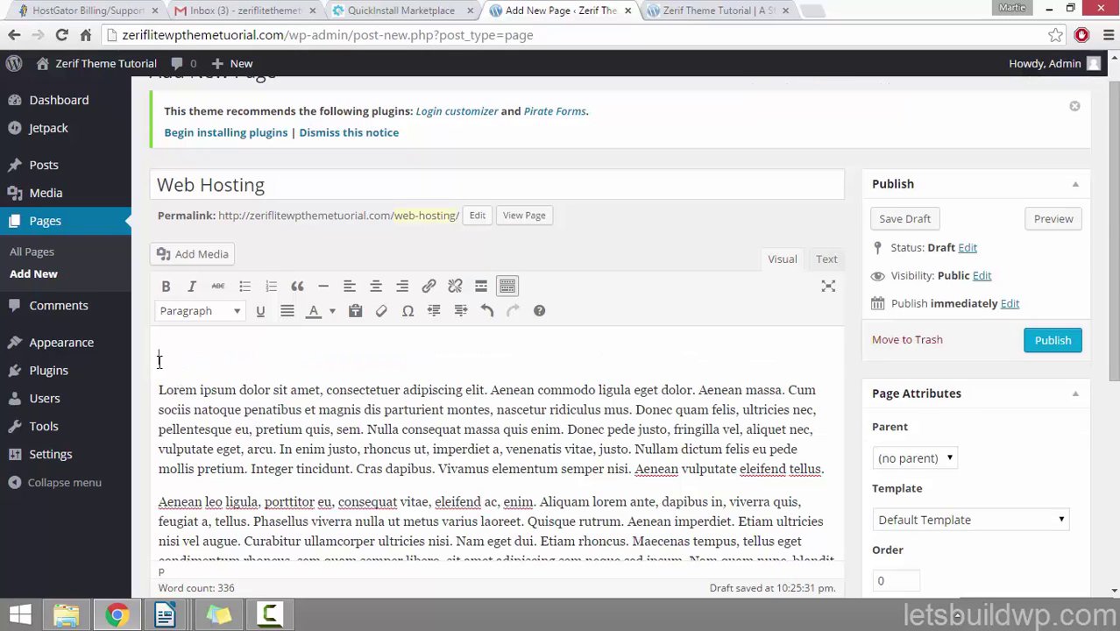
# Step: Upload the 'web hosting page' image to the media library
pyautogui.click(196, 256)
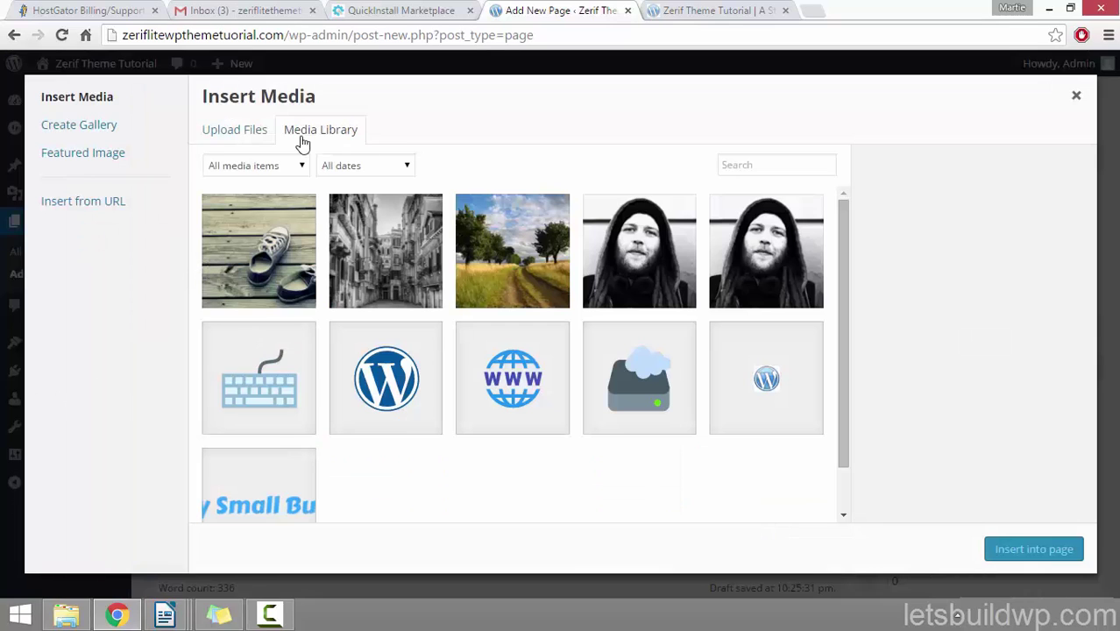
pyautogui.click(235, 131)
pyautogui.click(614, 355)
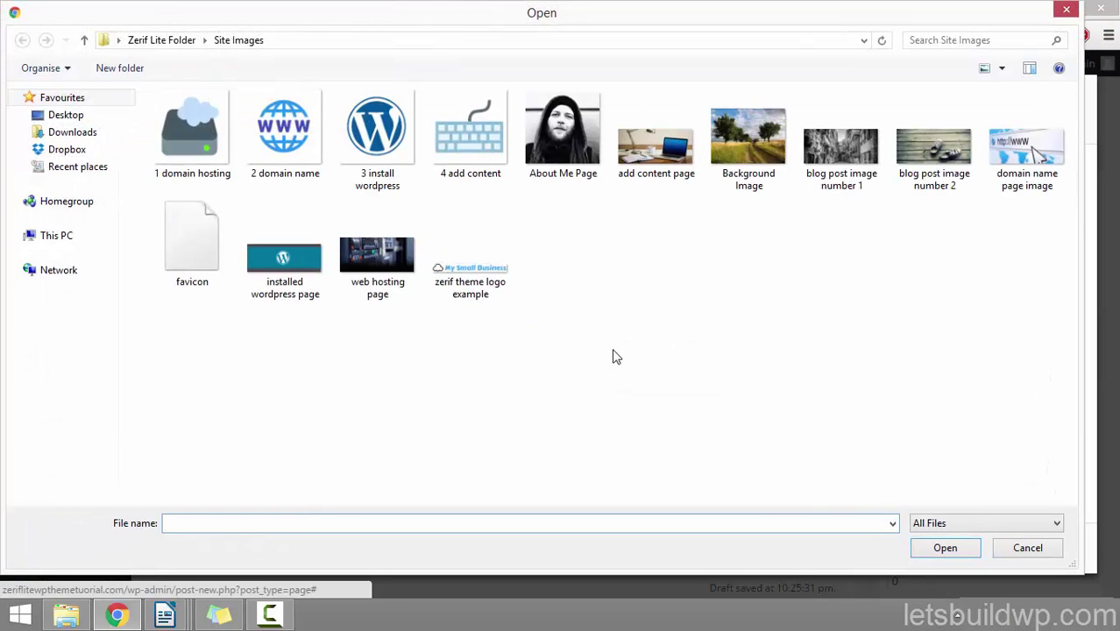
pyautogui.click(390, 262)
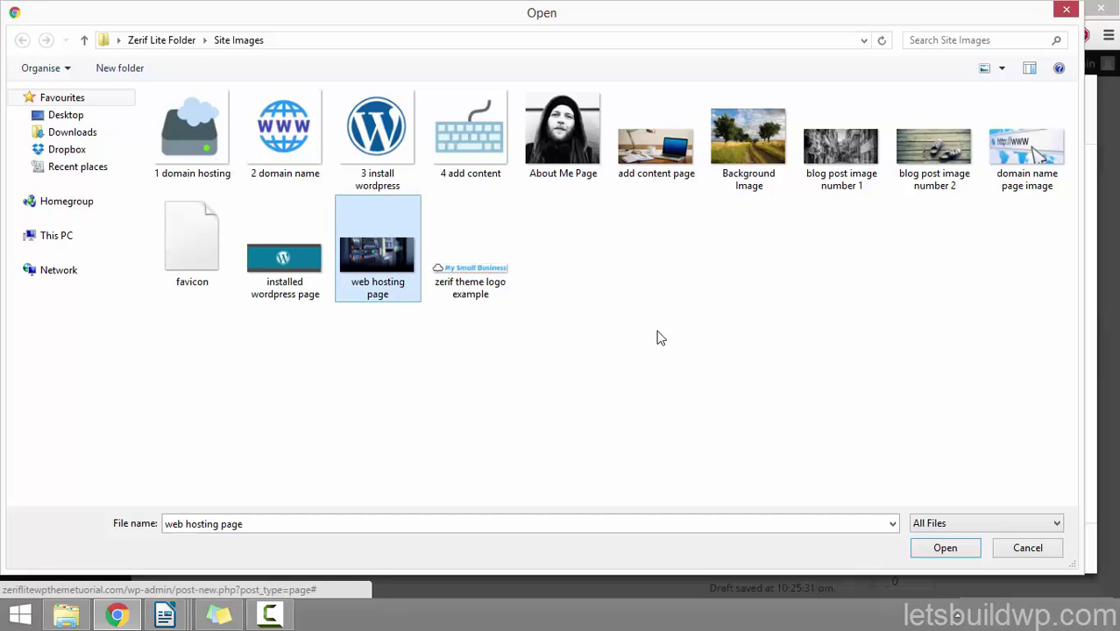
pyautogui.click(943, 549)
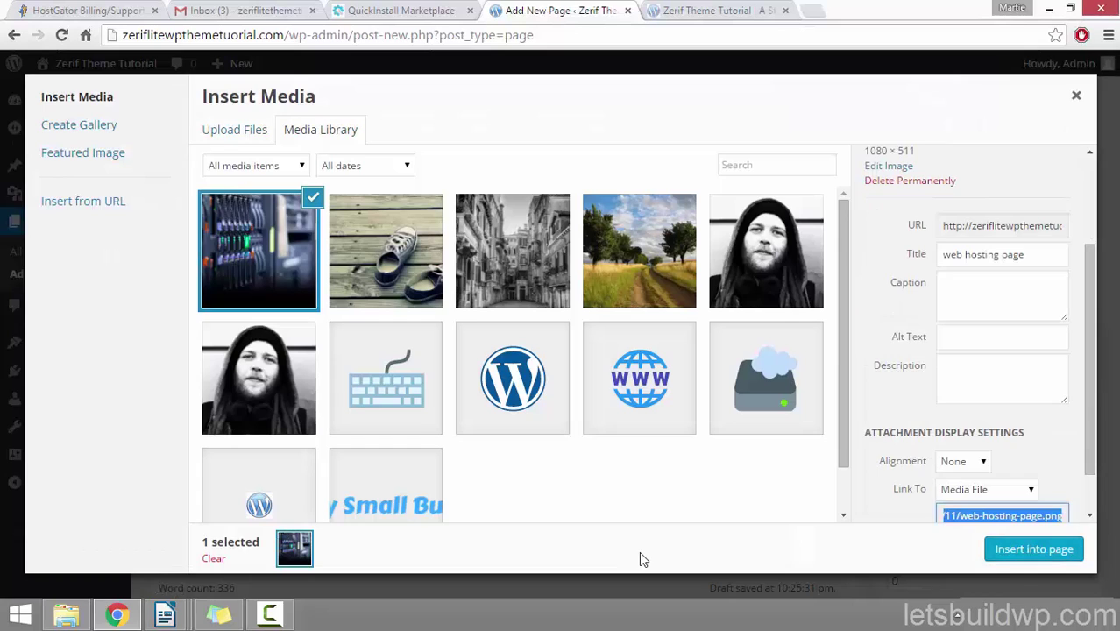
# Step: Insert the server-rack image into the page with Link To set to None
pyautogui.tripleClick(1023, 254)
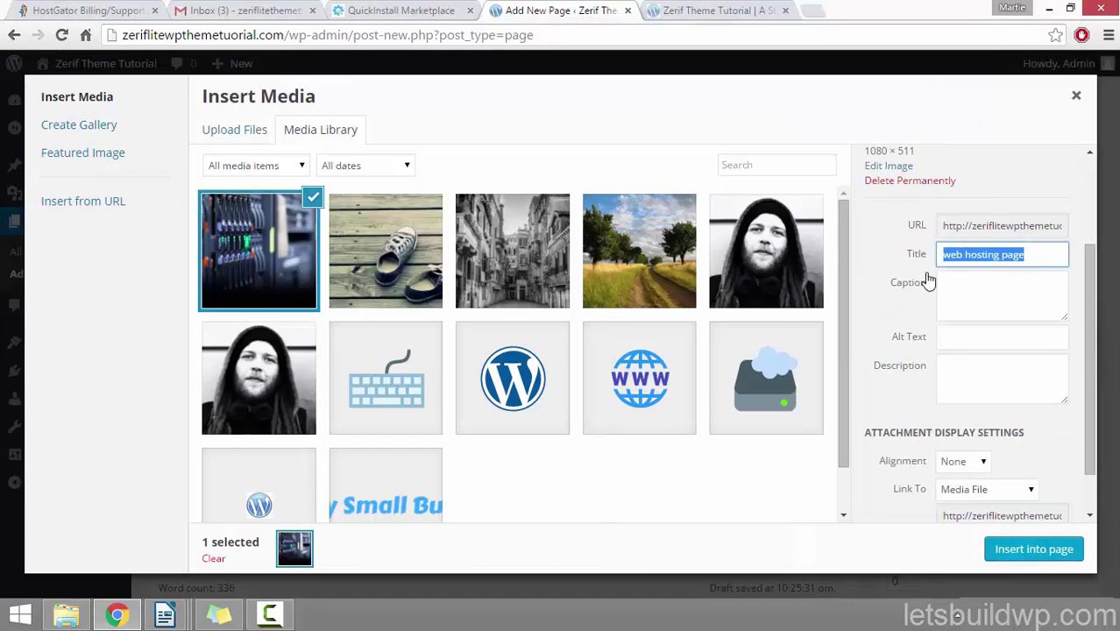
pyautogui.click(969, 348)
pyautogui.moveTo(1092, 291); pyautogui.dragTo(1089, 377)
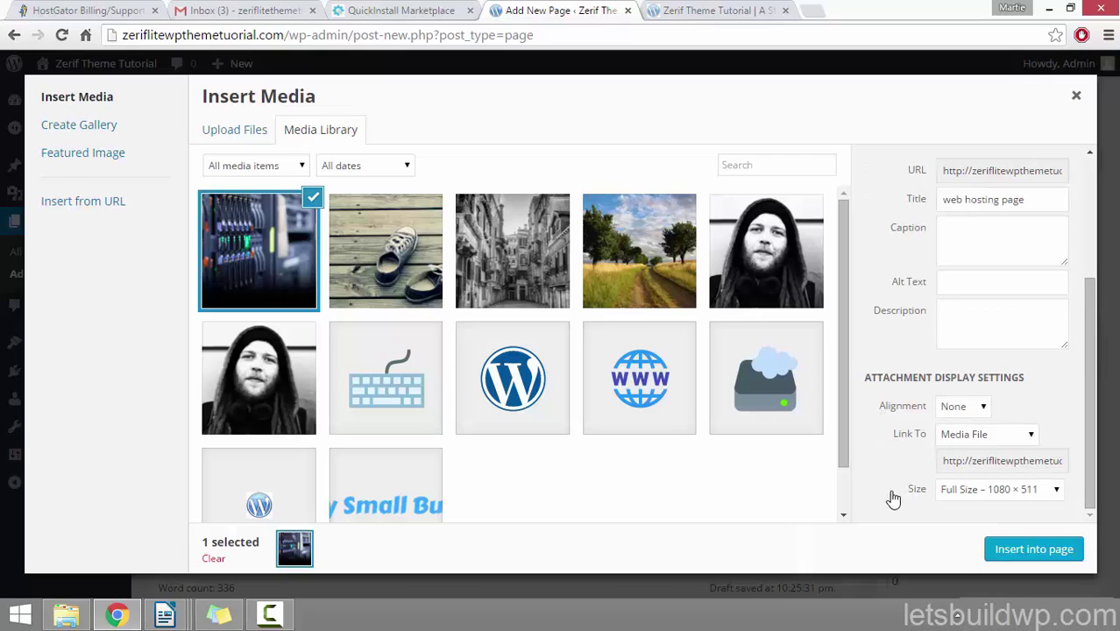
pyautogui.click(963, 443)
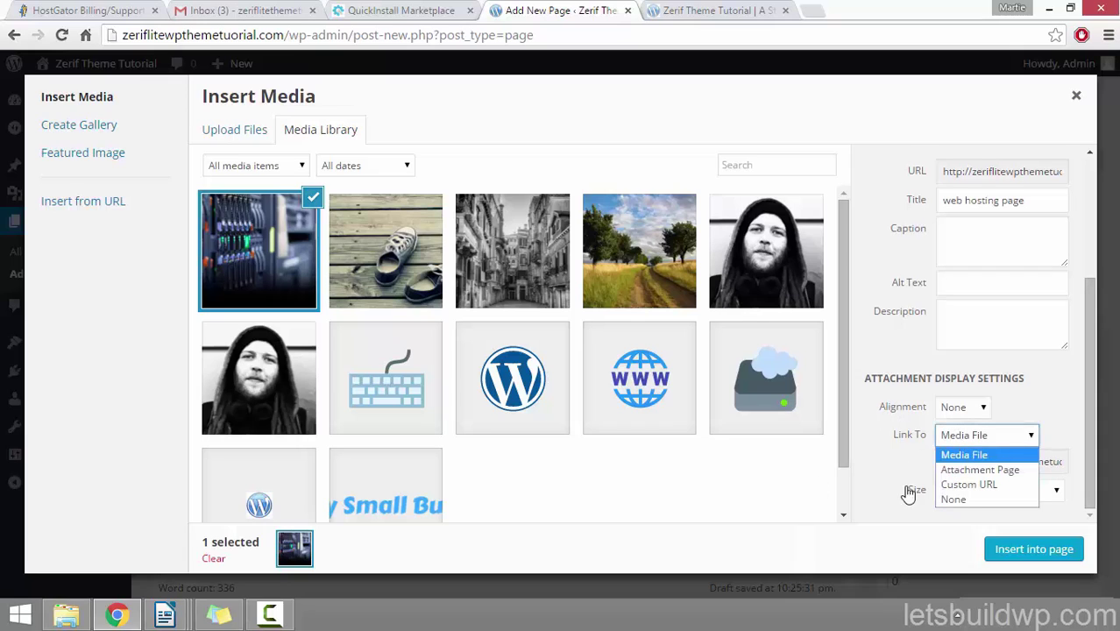
pyautogui.click(959, 497)
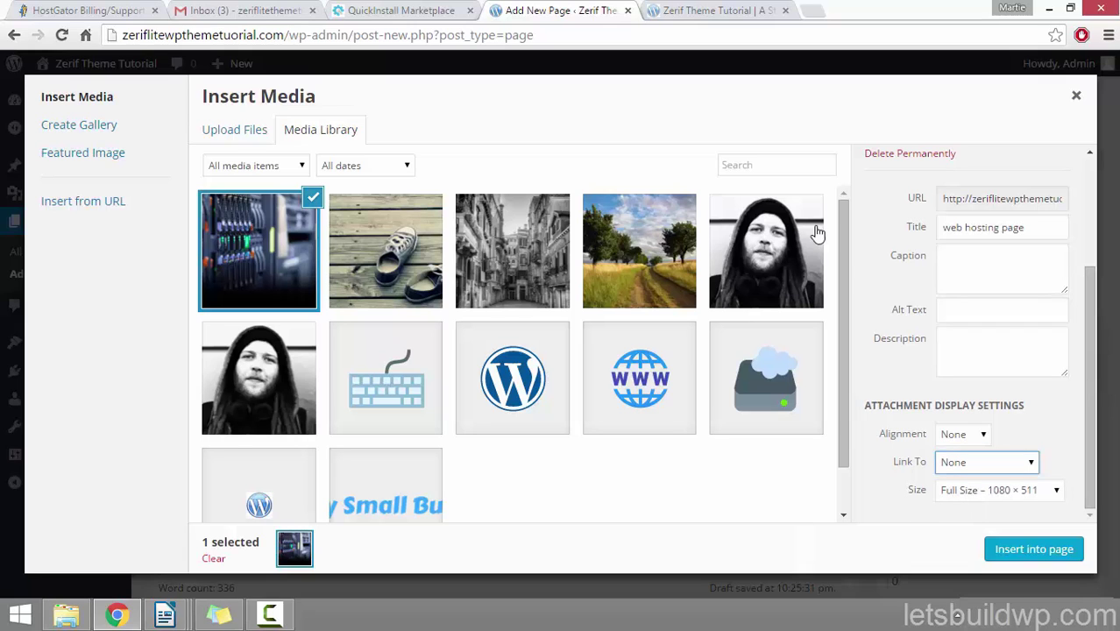
pyautogui.click(1024, 548)
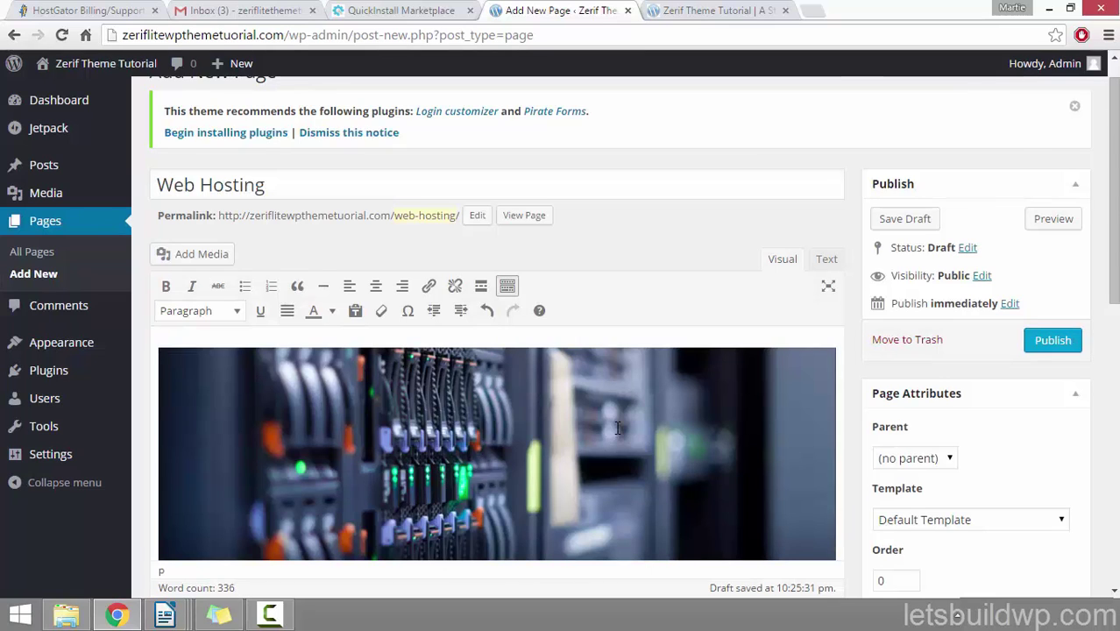
# Step: Add a 'Heading One' subheading after the first paragraph and format it as Heading 3
pyautogui.scroll(-3, 620, 425)
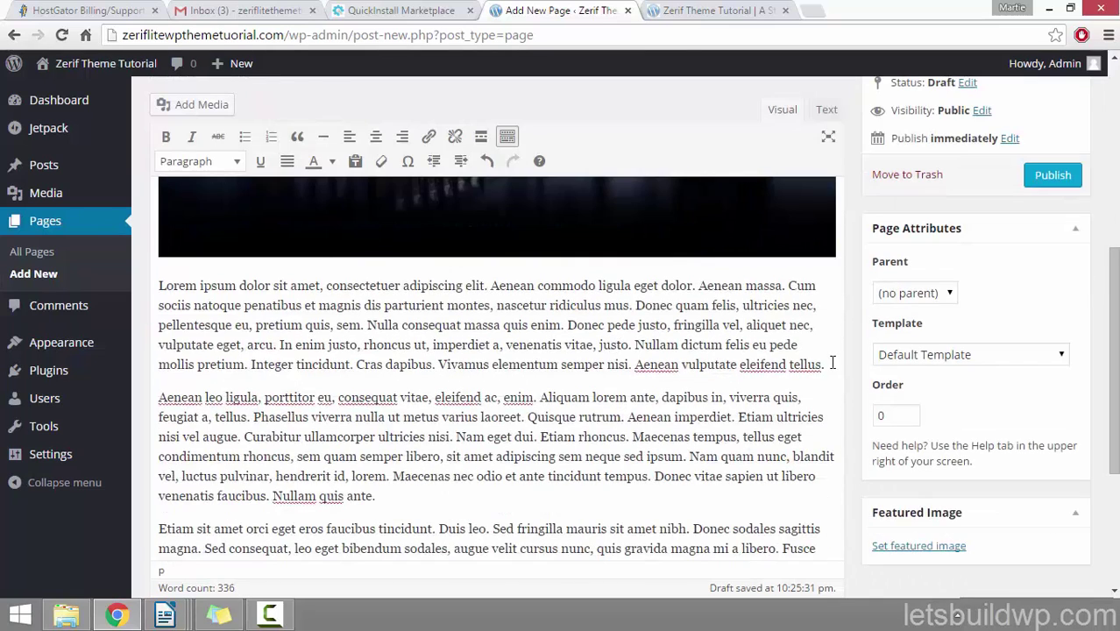
pyautogui.click(831, 363)
pyautogui.press('Return')
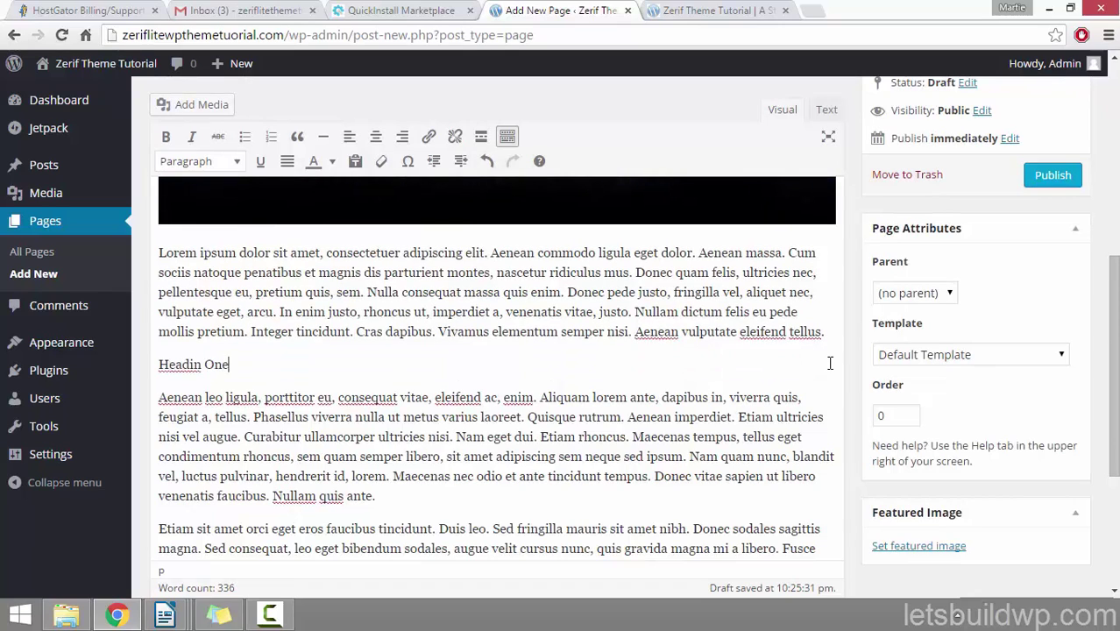
pyautogui.write('Headin One')
pyautogui.press('Left')
pyautogui.press('Left')
pyautogui.press('Left')
pyautogui.press('Left')
pyautogui.write('g')
pyautogui.moveTo(242, 364); pyautogui.dragTo(159, 363)
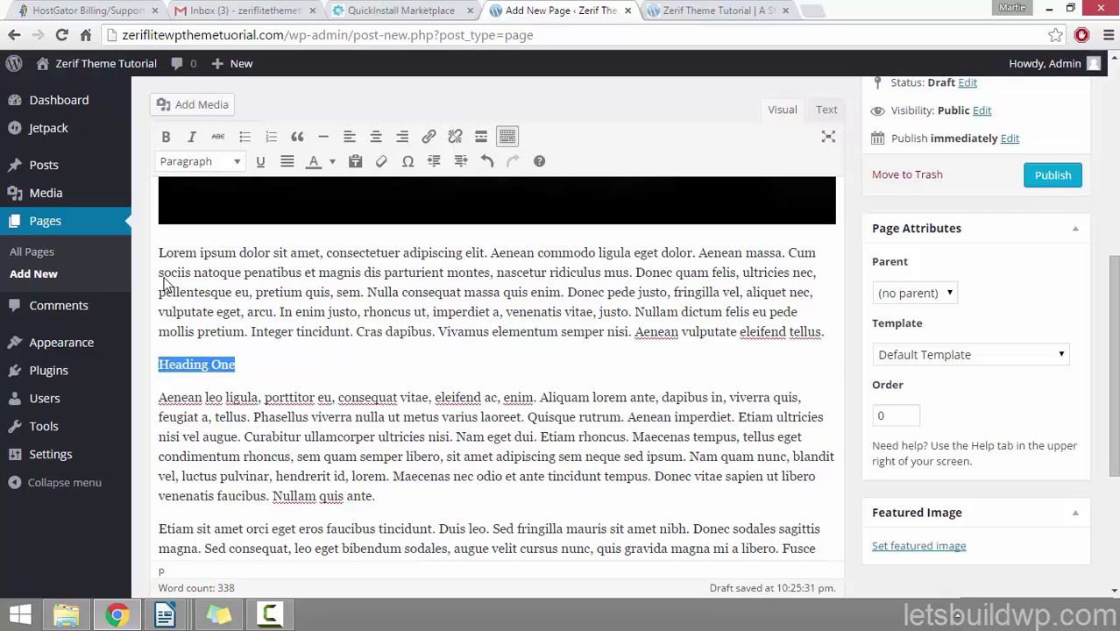
pyautogui.click(215, 165)
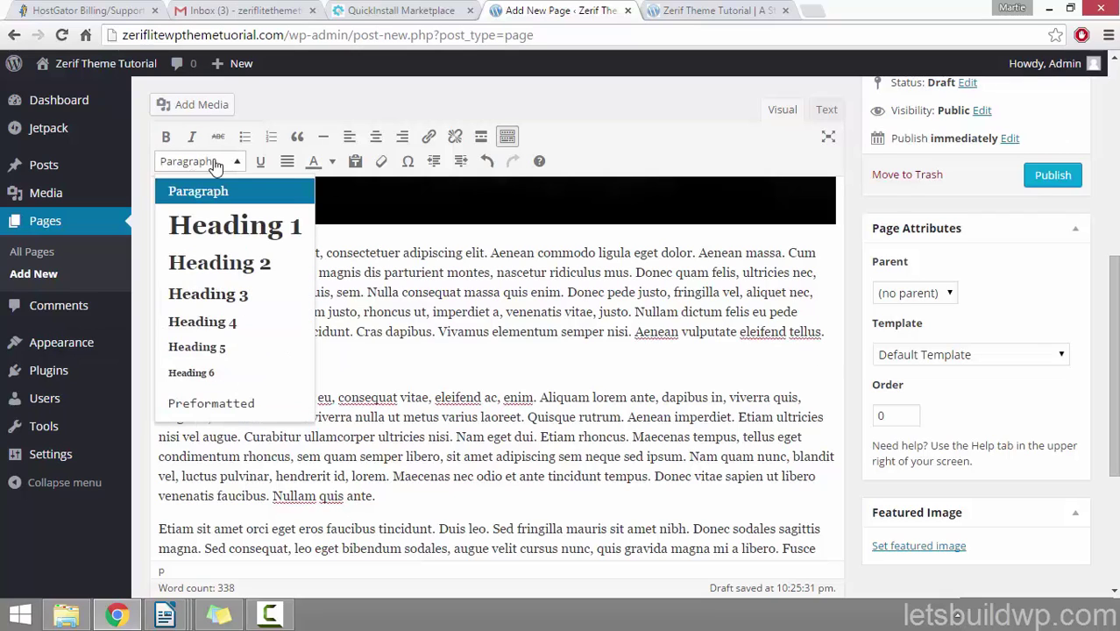
pyautogui.click(249, 293)
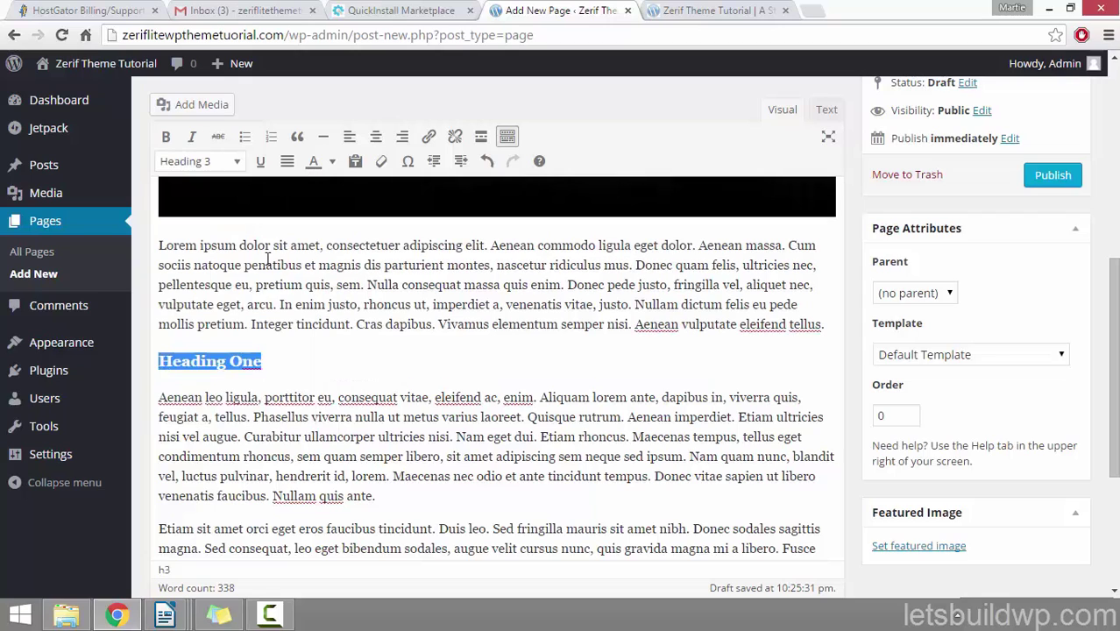
pyautogui.click(526, 324)
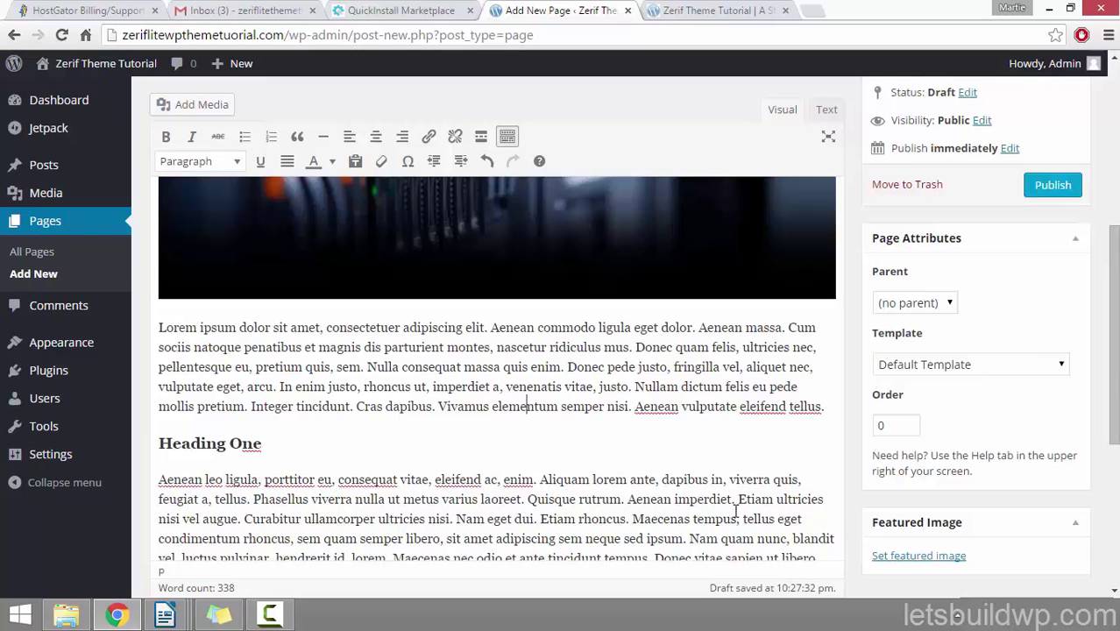
pyautogui.scroll(5, 742, 501)
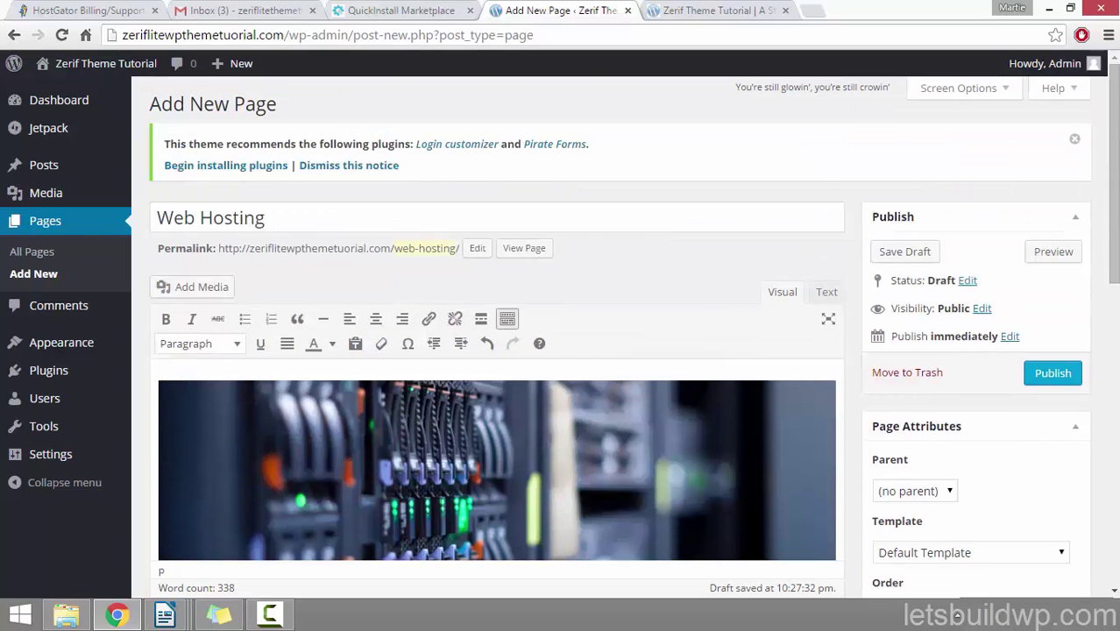
pyautogui.click(1032, 254)
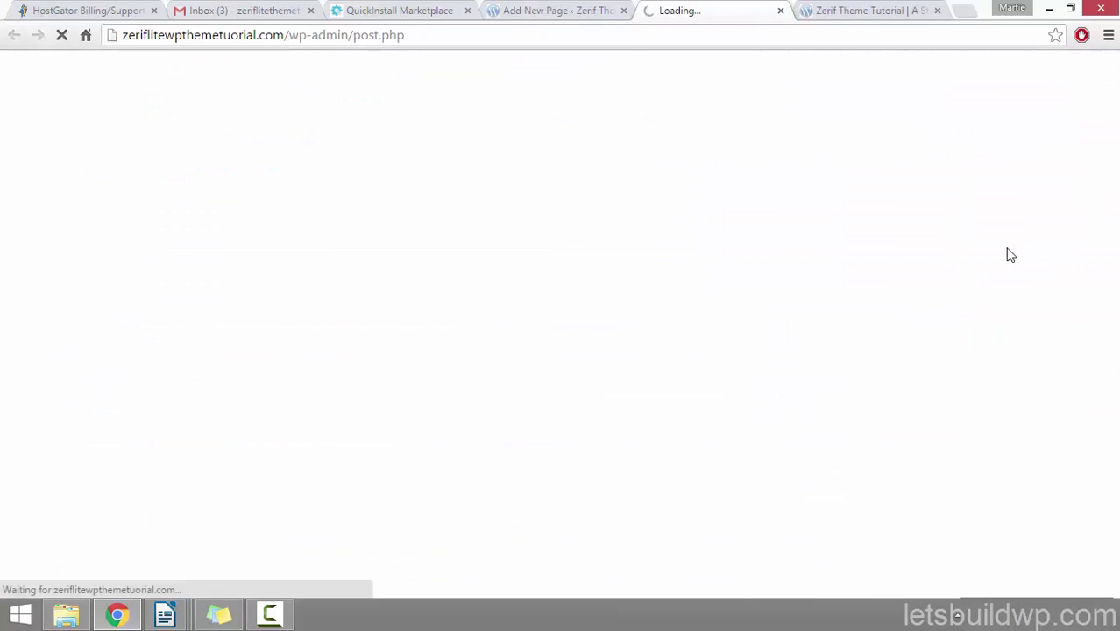
pyautogui.scroll(-10, 76, 269)
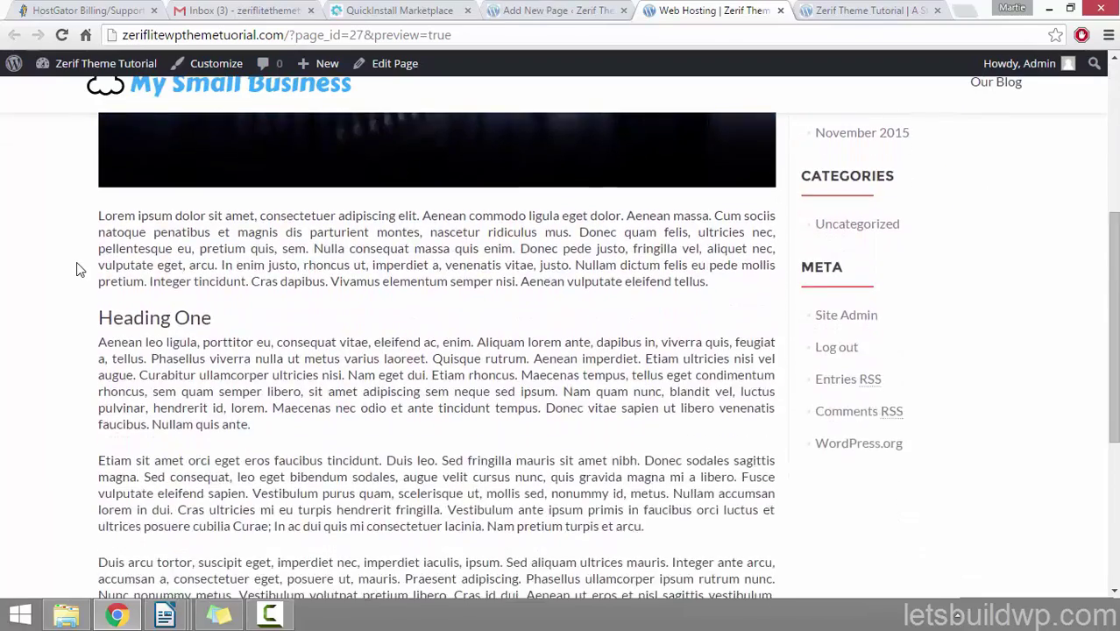
pyautogui.scroll(10, 76, 270)
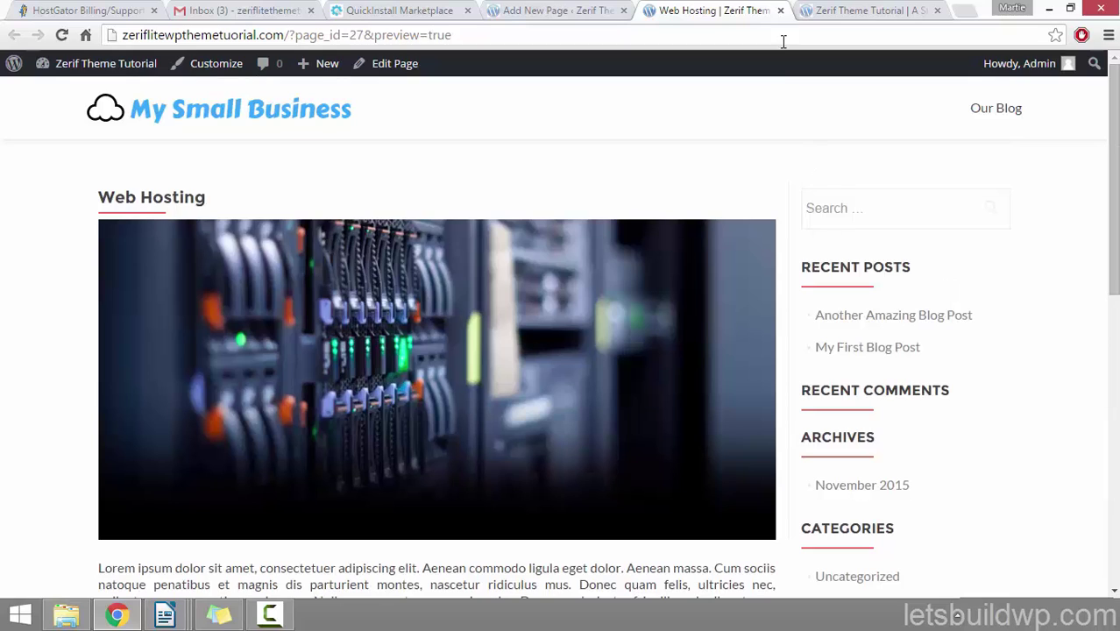
pyautogui.click(780, 11)
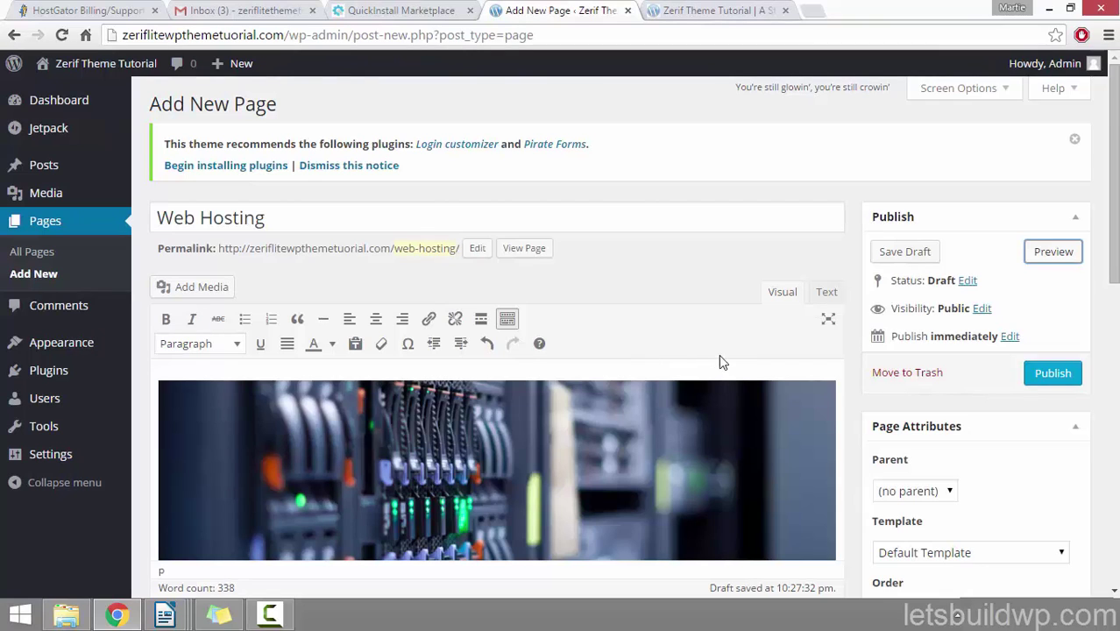
# Step: Show the Discussion panel, tick Allow comments, and publish the Web Hosting page
pyautogui.click(988, 91)
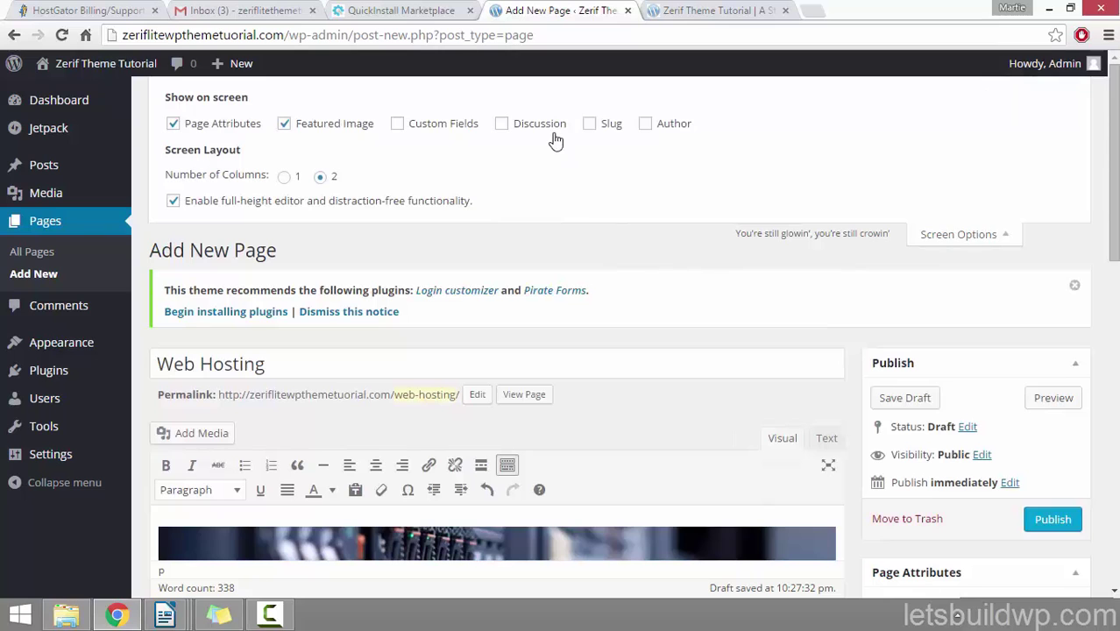
pyautogui.click(503, 125)
pyautogui.scroll(-4, 1052, 109)
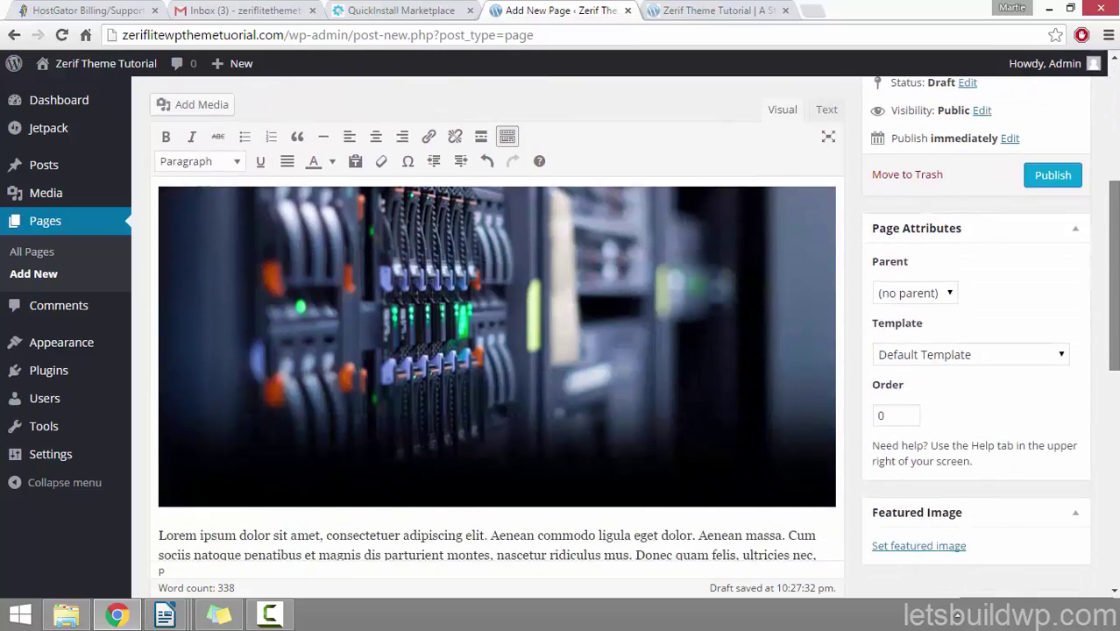
pyautogui.scroll(-10, 1022, 420)
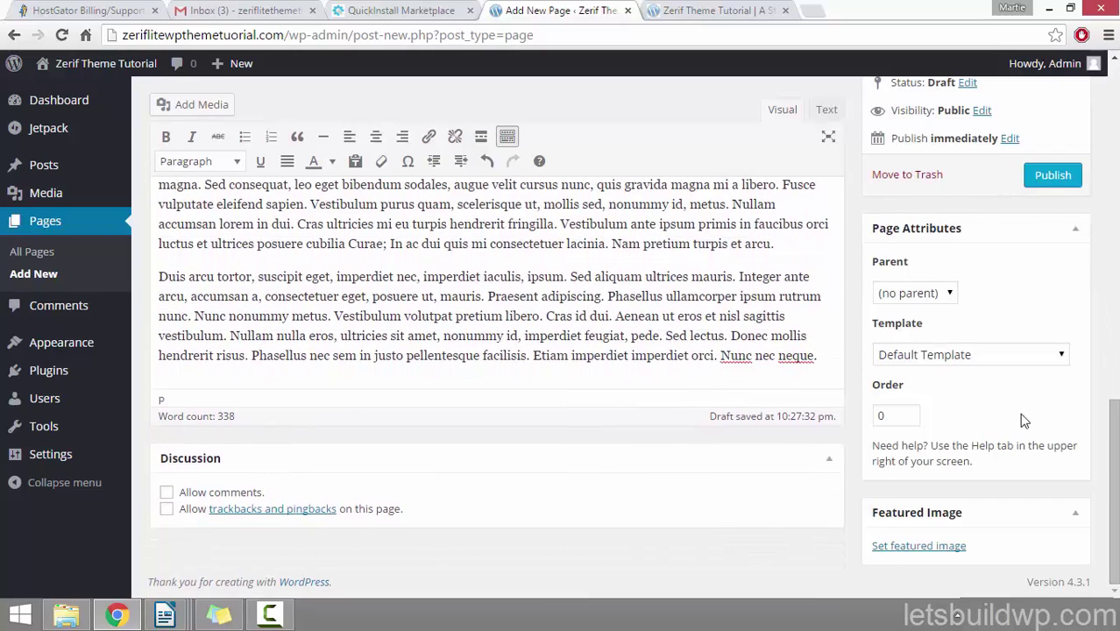
pyautogui.click(166, 493)
pyautogui.click(1038, 176)
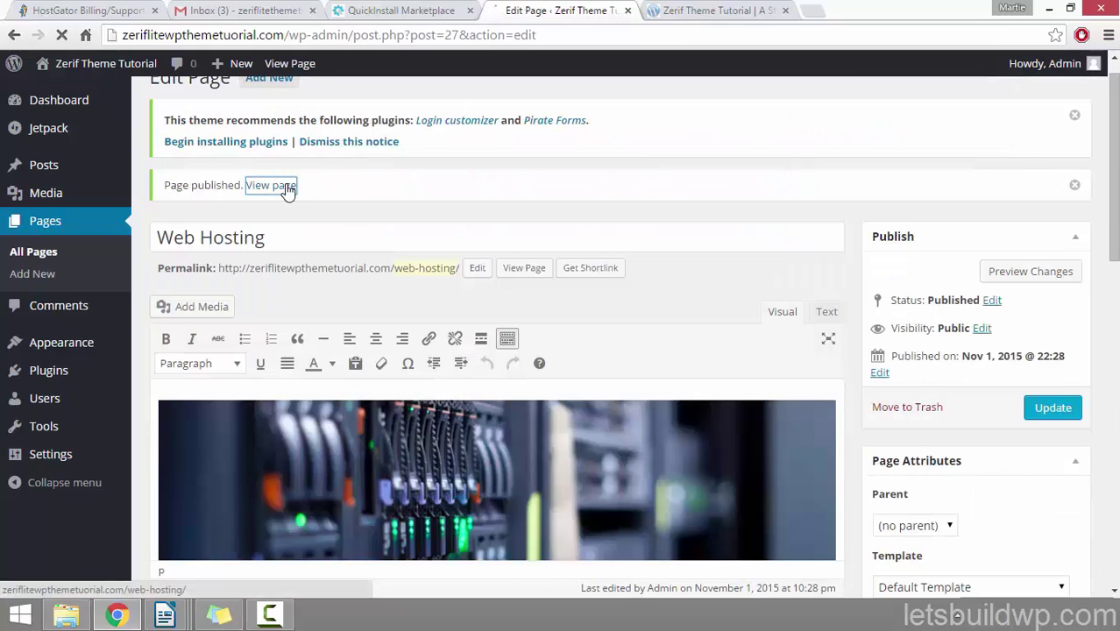
# Step: View the live Web Hosting page, then visit Our Blog and Web Hosting from the menu
pyautogui.click(288, 186)
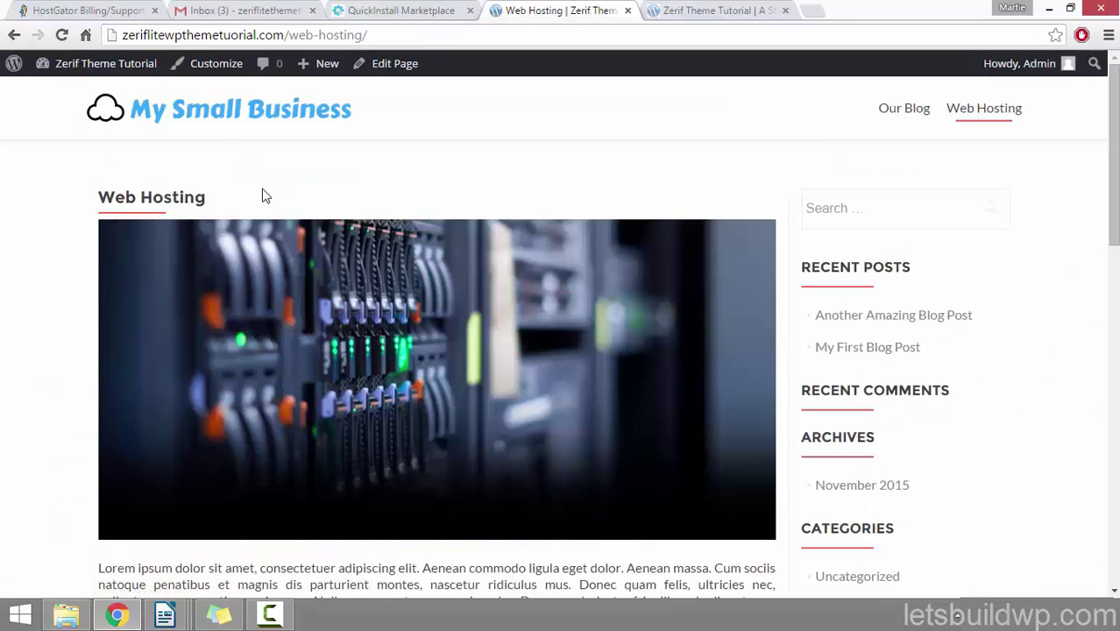
pyautogui.scroll(-4, 21, 249)
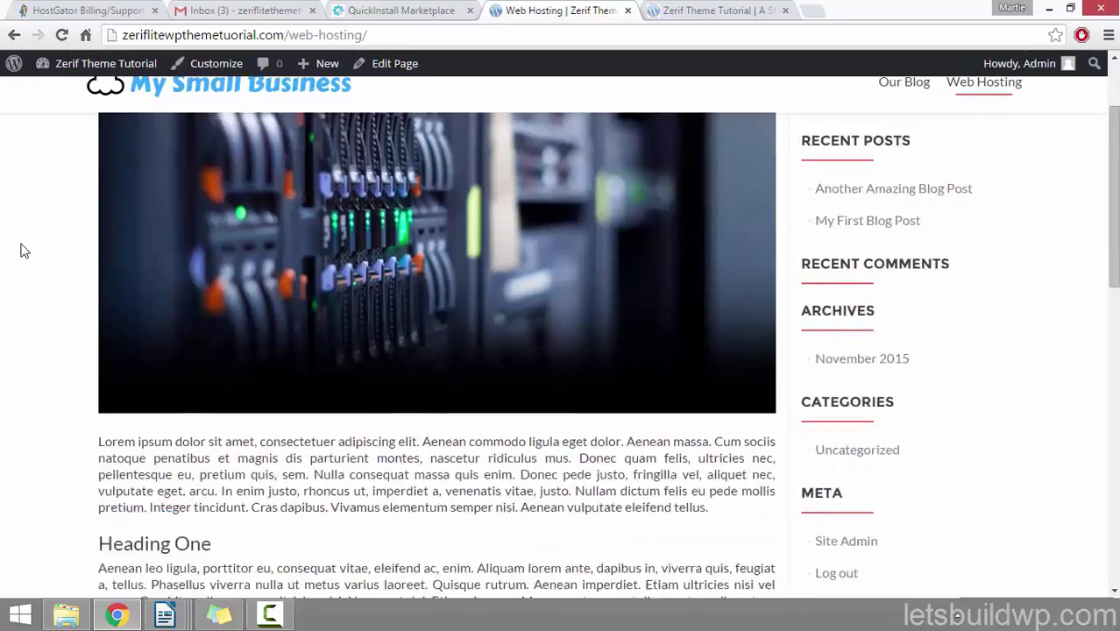
pyautogui.scroll(-4, 24, 250)
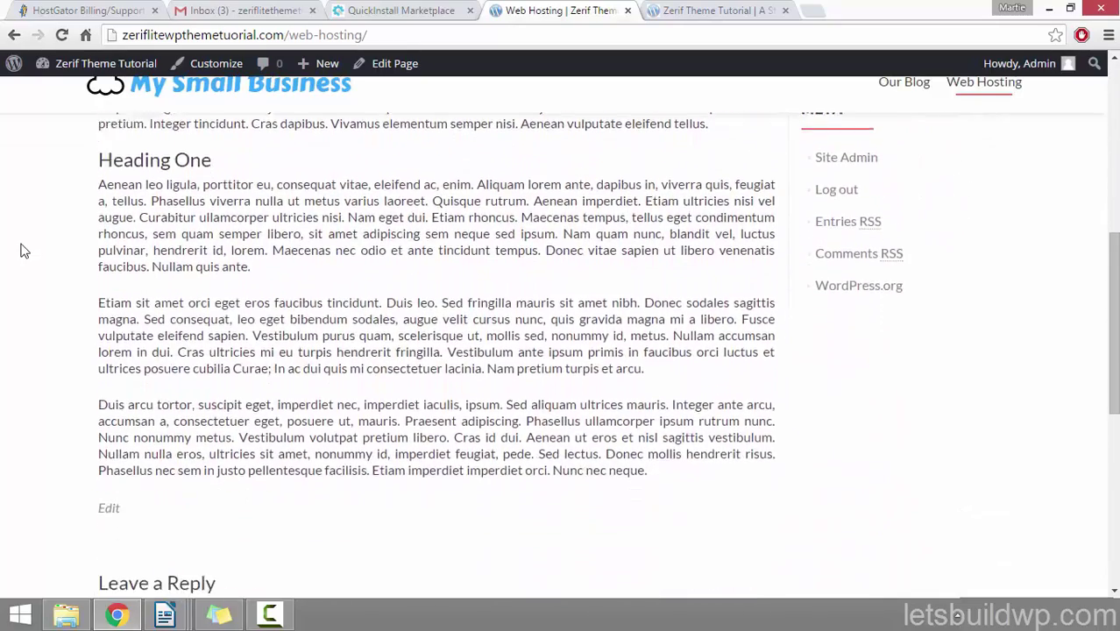
pyautogui.scroll(-3, 21, 248)
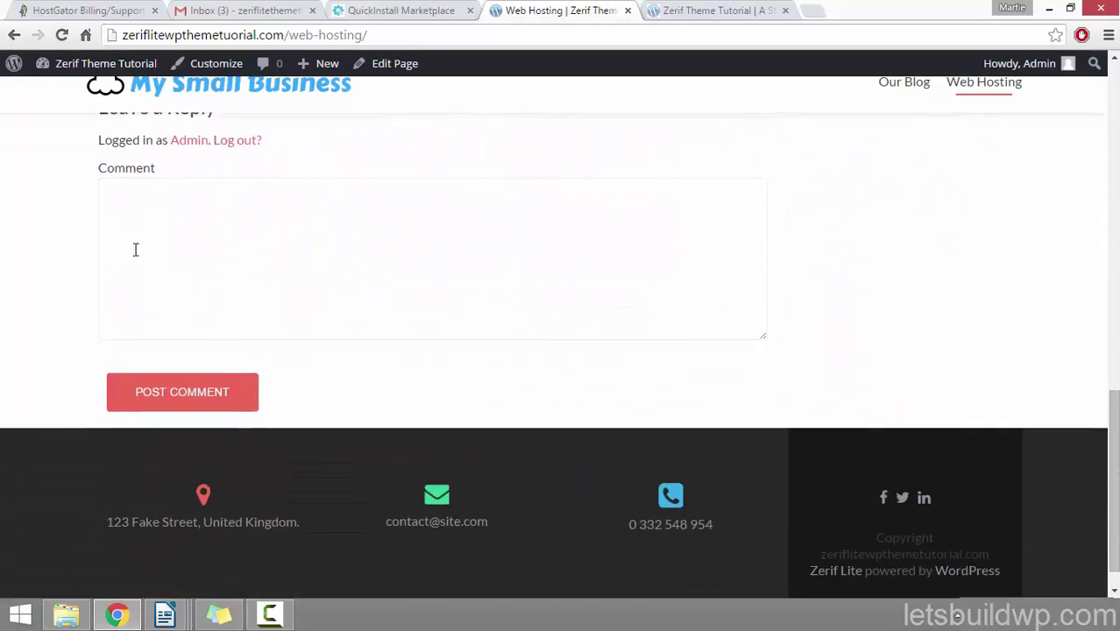
pyautogui.click(184, 210)
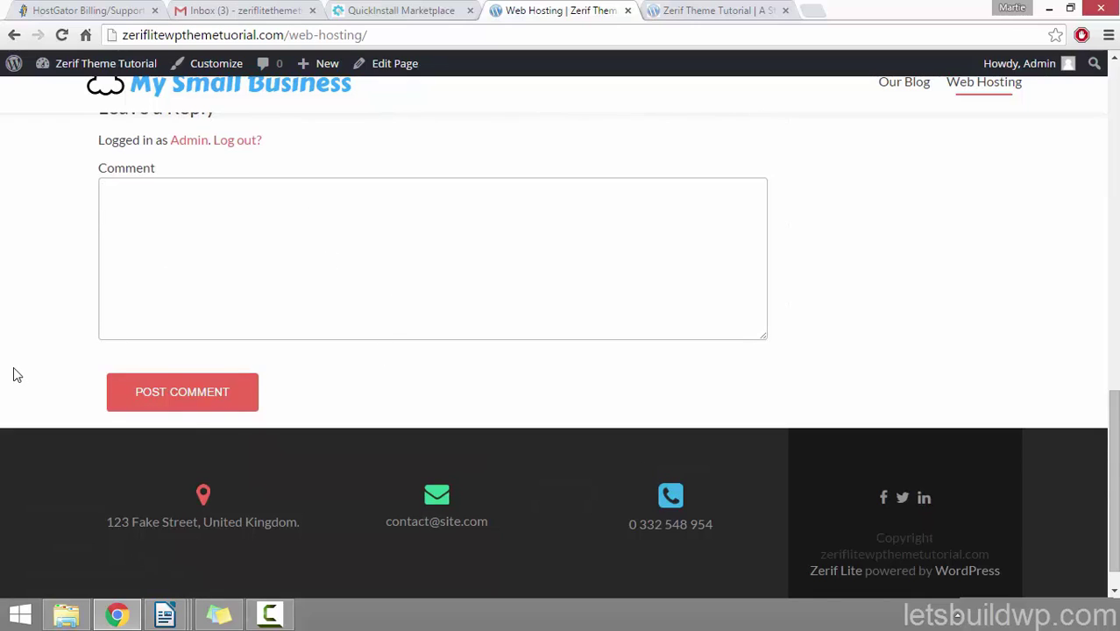
pyautogui.scroll(5, 13, 368)
pyautogui.scroll(6, 13, 367)
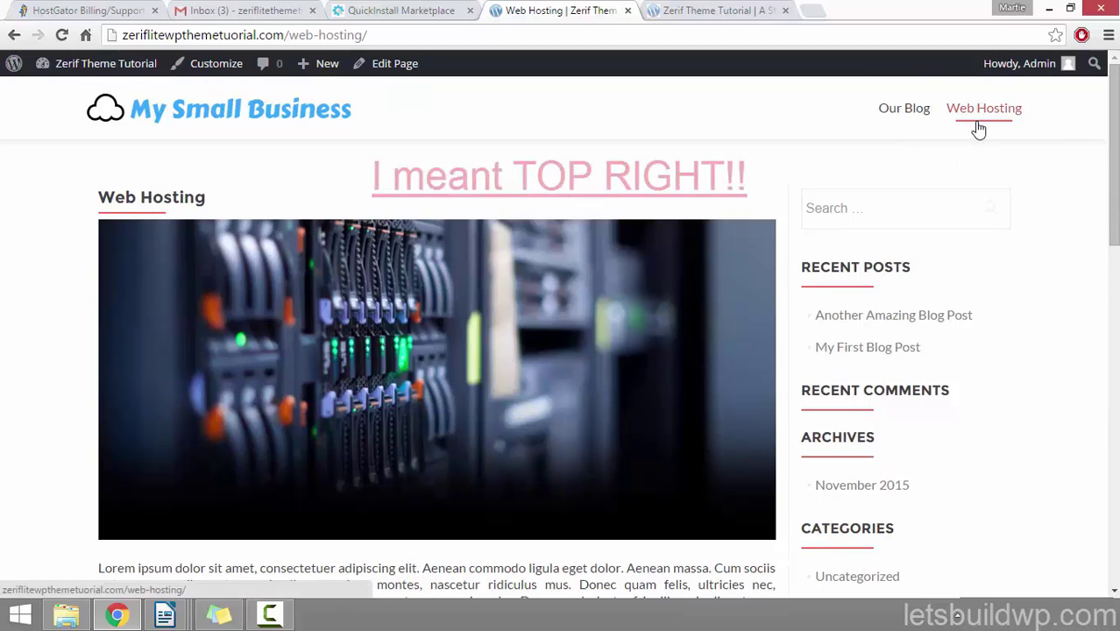
pyautogui.click(904, 128)
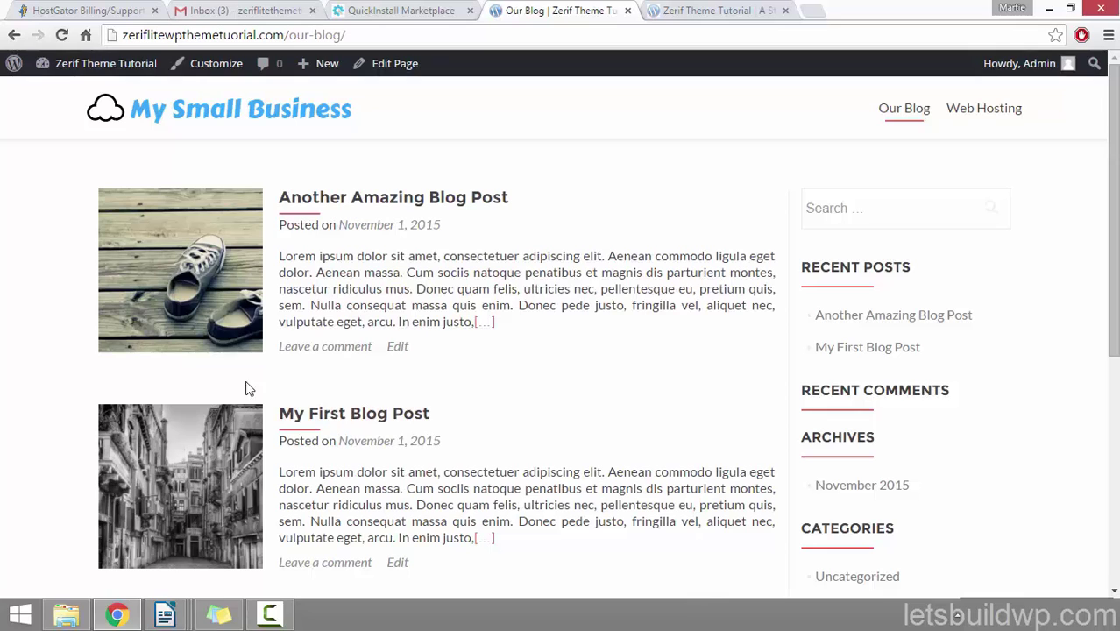
pyautogui.click(989, 108)
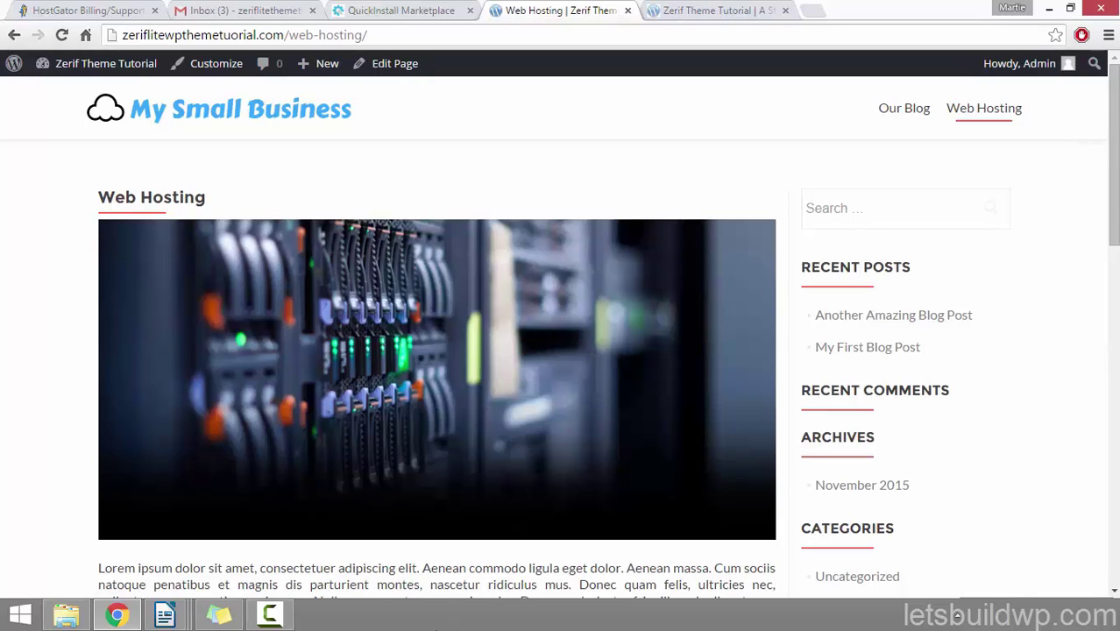
# Step: Start a new page from Pages > Add New, selecting the DOMAIN NAME heading on the homepage
pyautogui.click(143, 70)
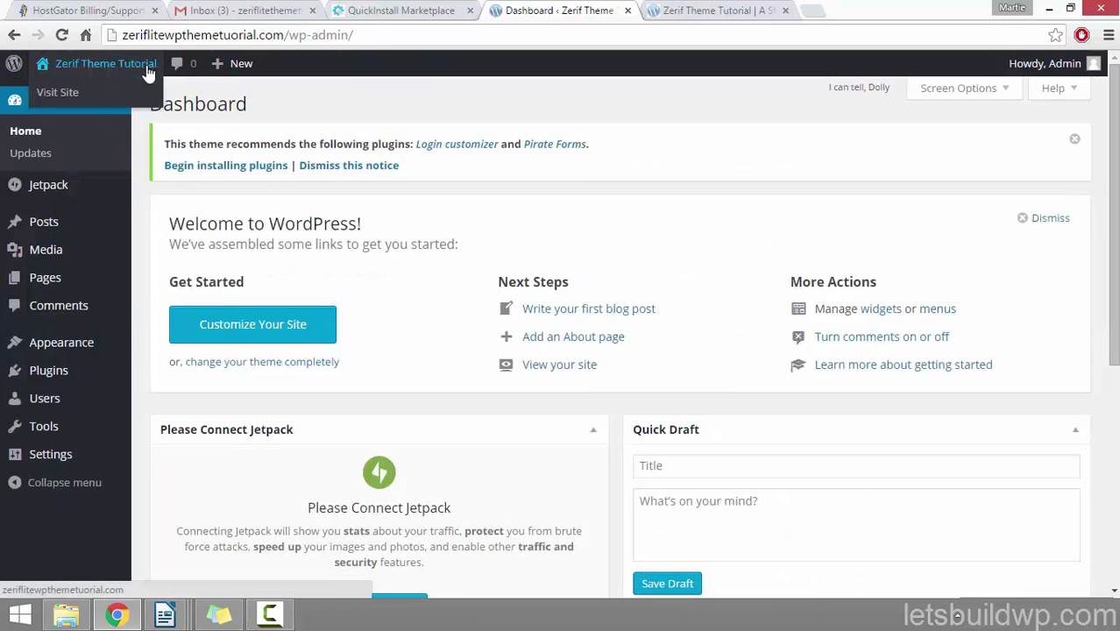
pyautogui.click(46, 281)
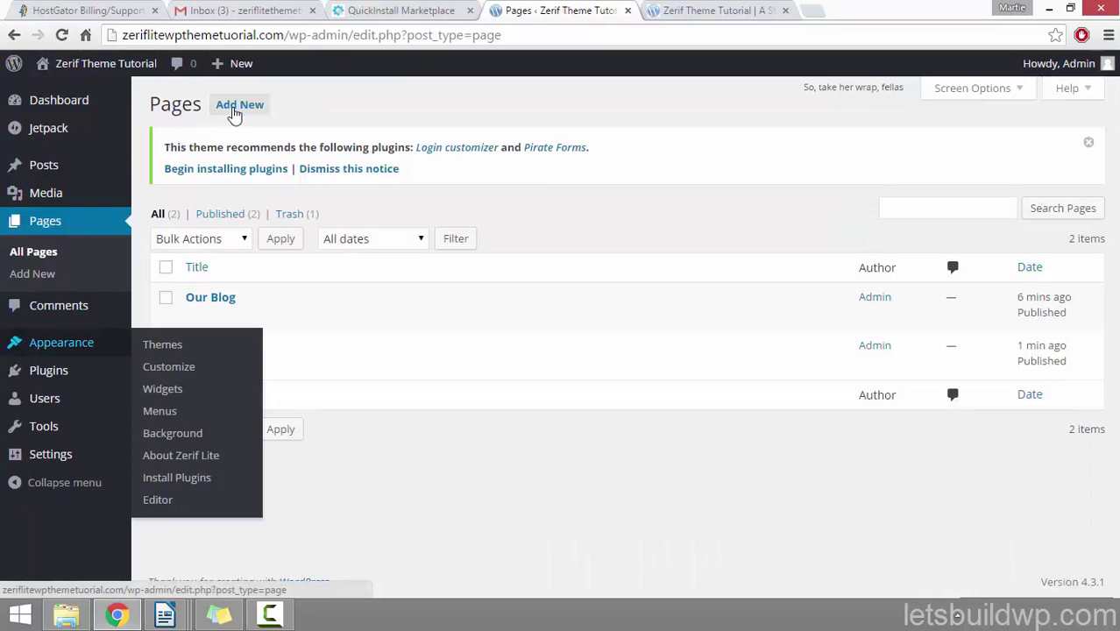
pyautogui.click(235, 112)
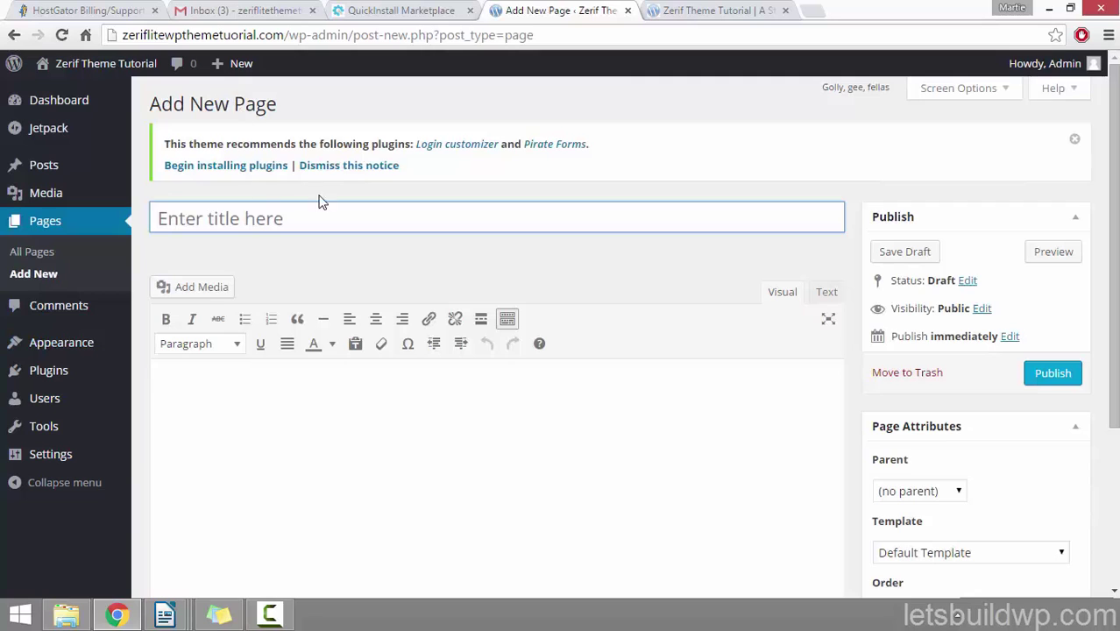
pyautogui.click(706, 11)
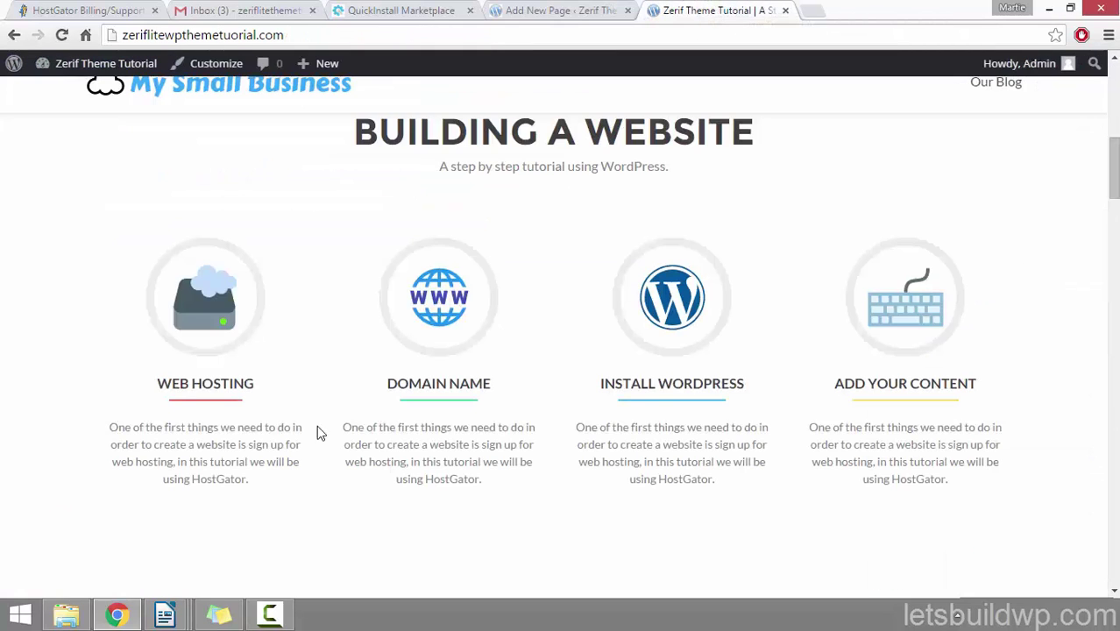
pyautogui.moveTo(395, 378); pyautogui.dragTo(492, 369)
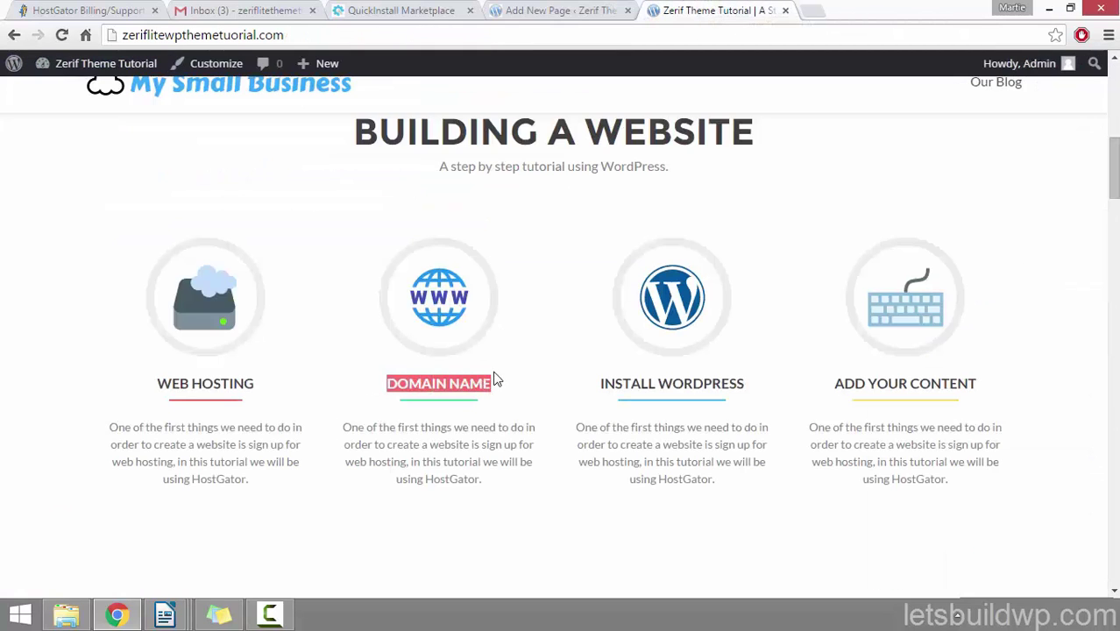
pyautogui.click(533, 9)
# Step: Title the page 'Domain Name', paste the Lorem ipsum body, and add an empty line above it
pyautogui.write('D')
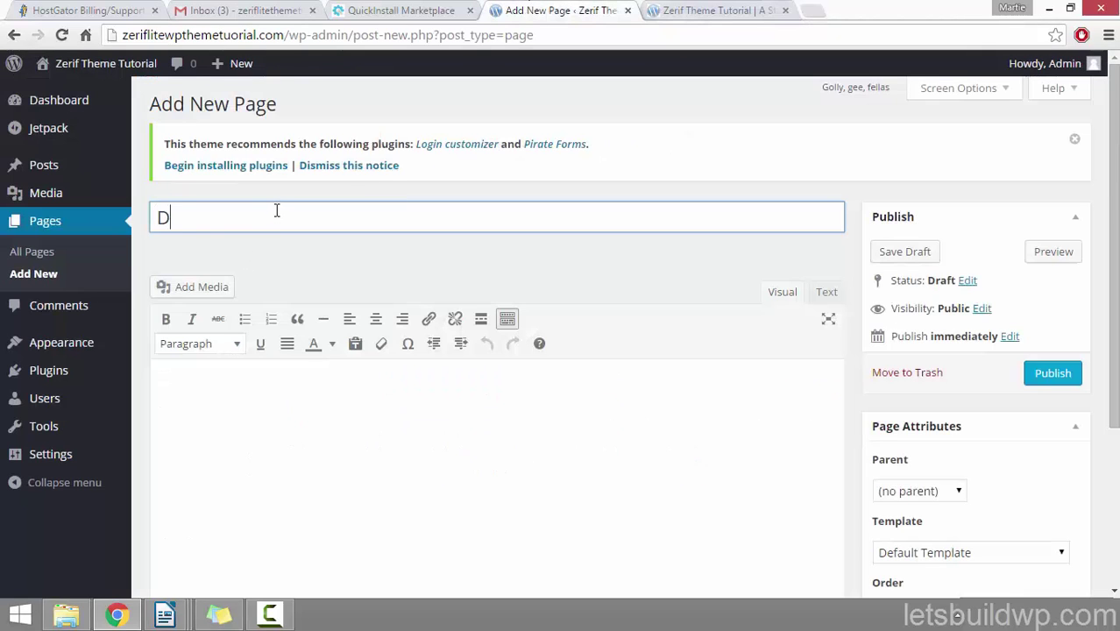
pyautogui.write('omain Name')
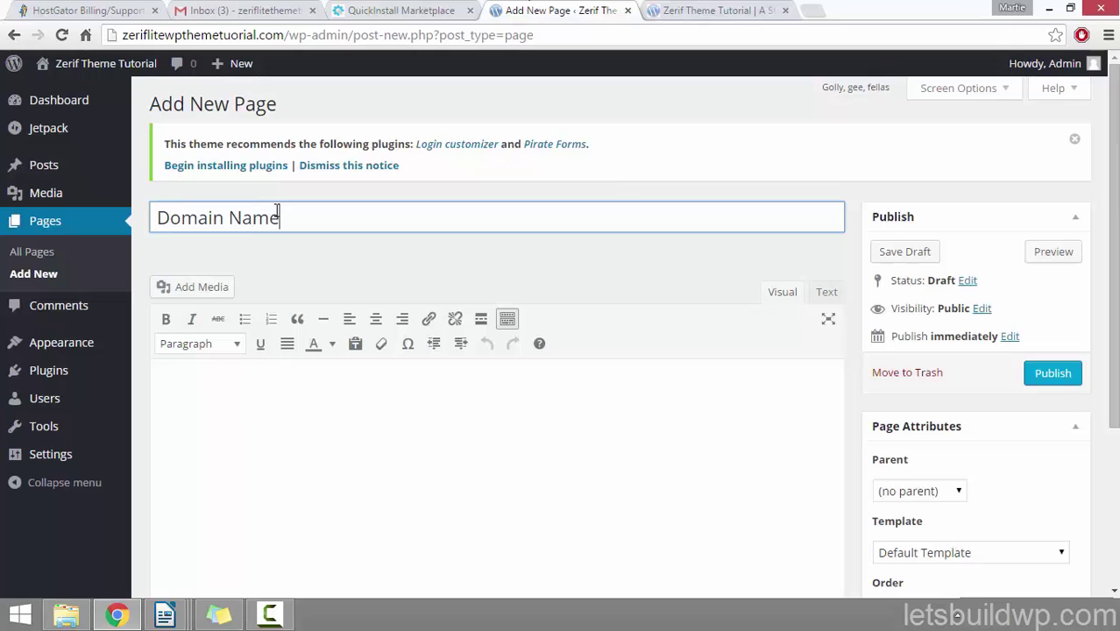
pyautogui.click(362, 408)
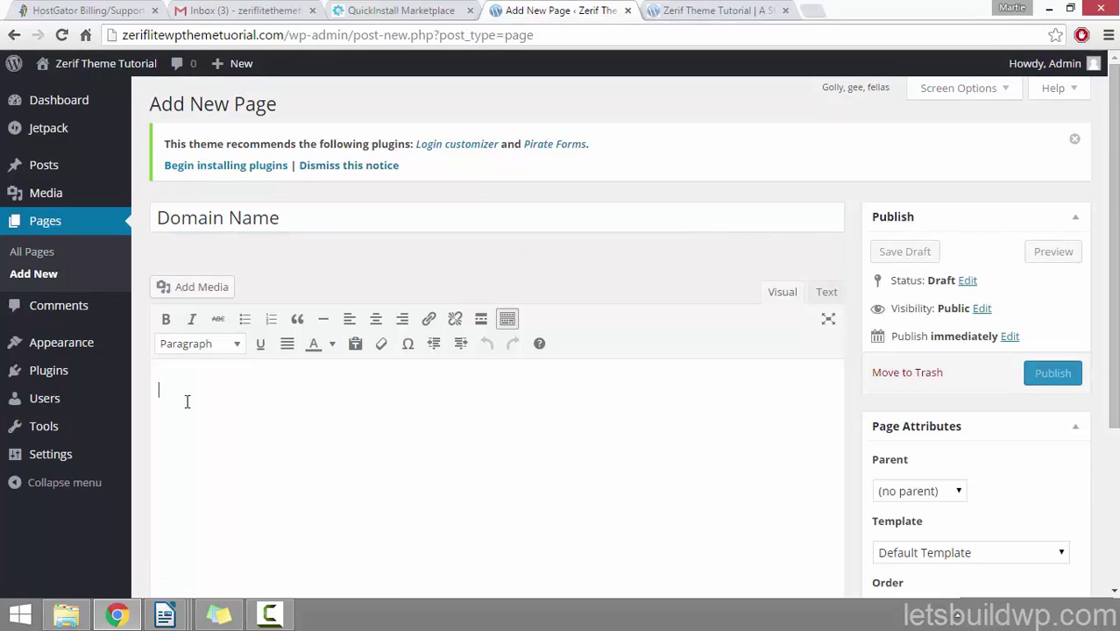
pyautogui.rightClick(185, 403)
pyautogui.click(226, 244)
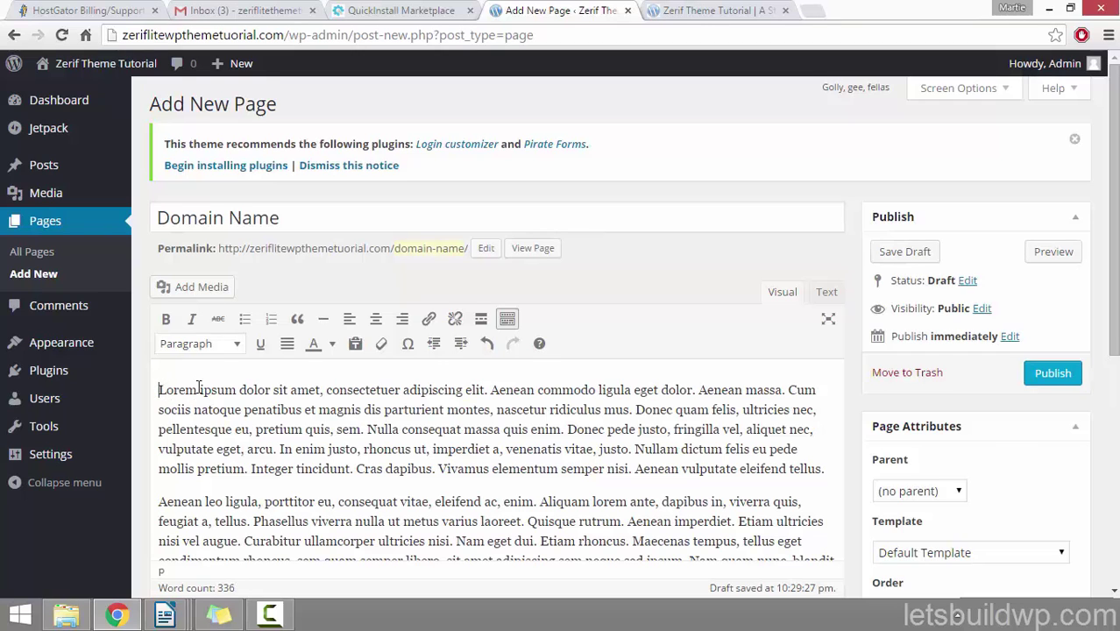
pyautogui.press('Return')
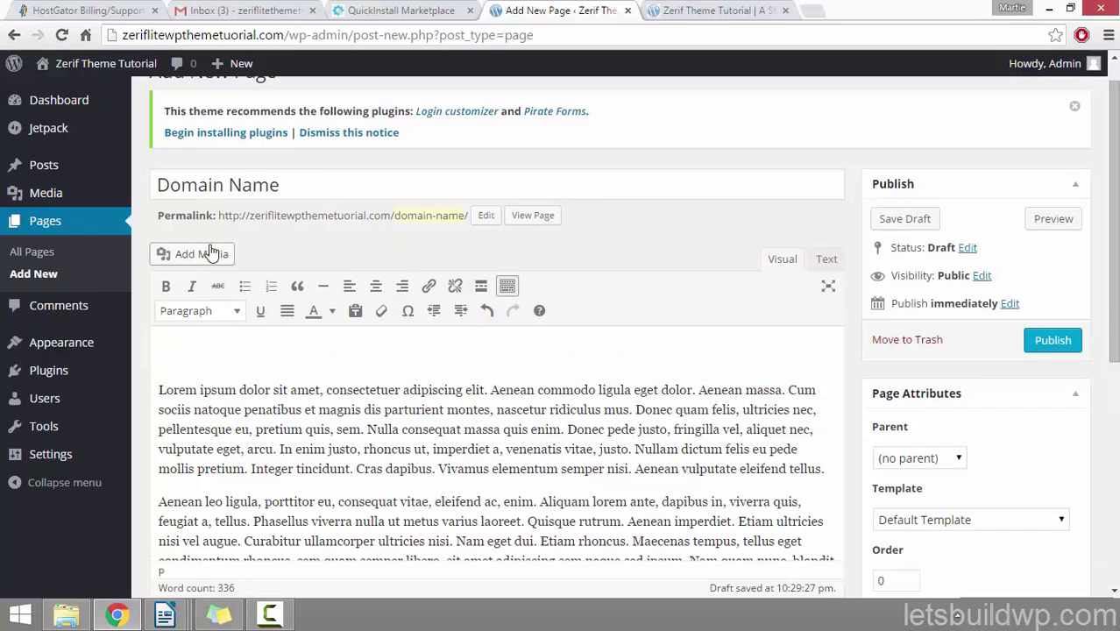
# Step: Upload the domain name page image through Add Media
pyautogui.click(210, 252)
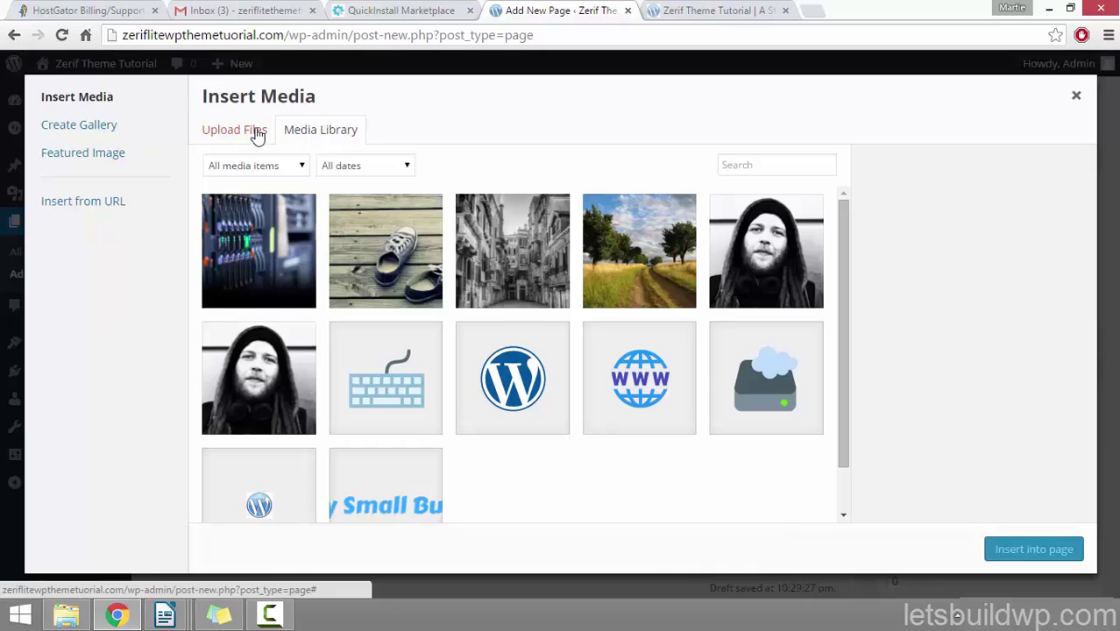
pyautogui.click(258, 133)
pyautogui.click(625, 349)
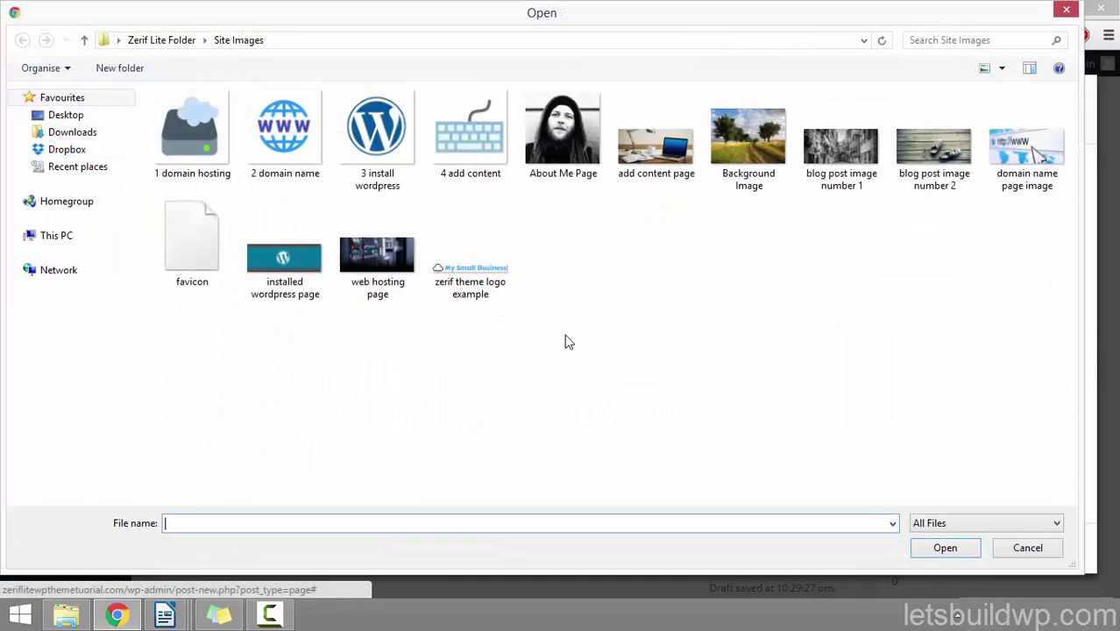
pyautogui.click(1027, 144)
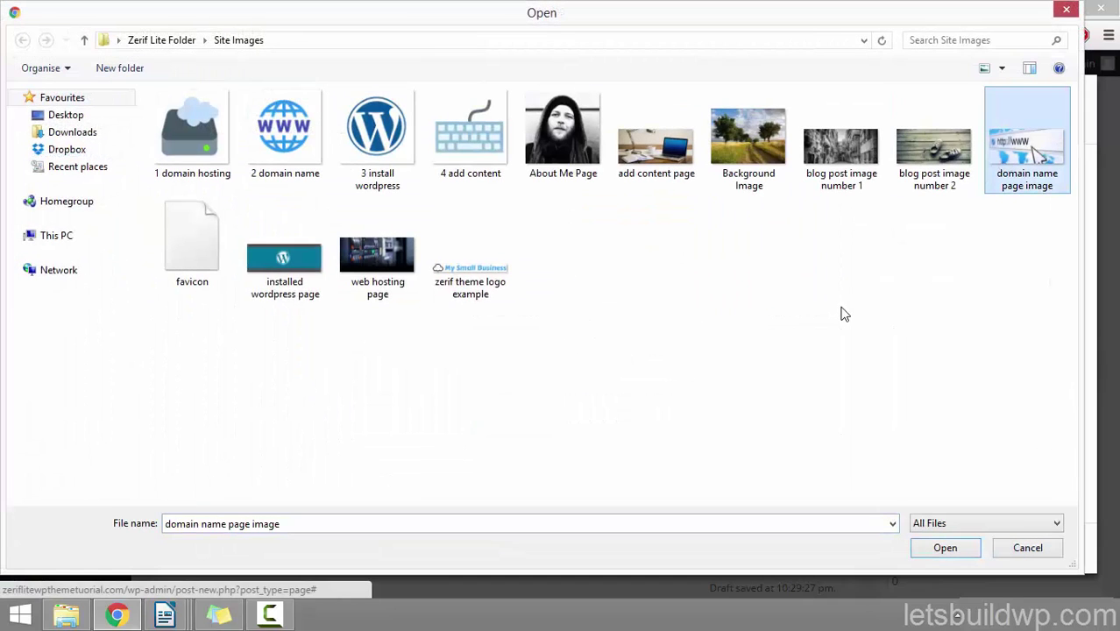
pyautogui.click(933, 552)
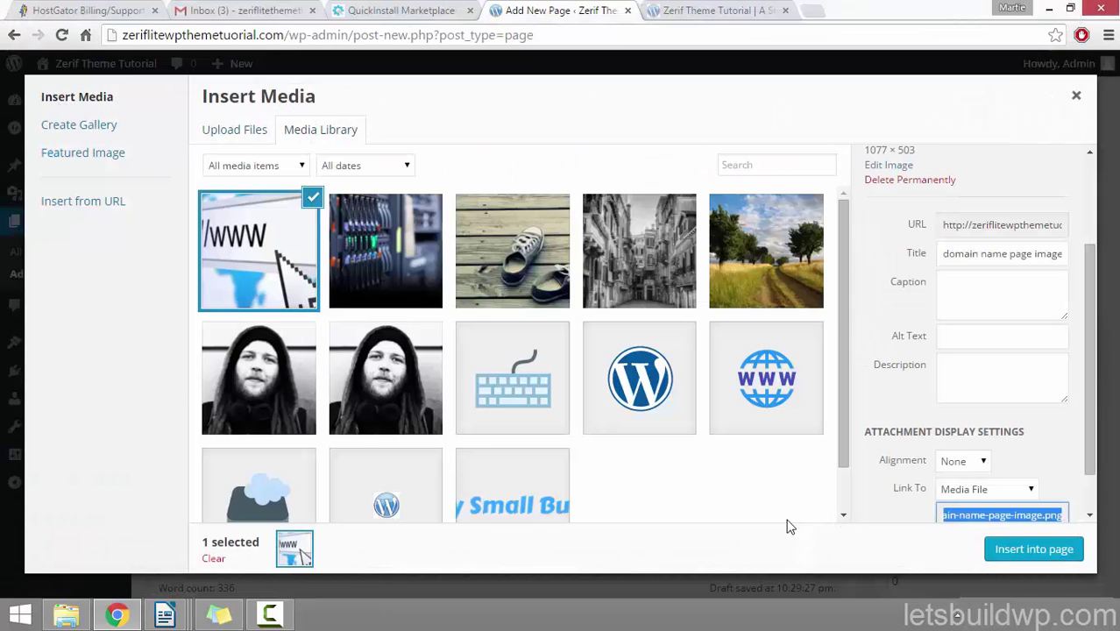
# Step: Set the image's Link To to None and insert it into the page
pyautogui.click(965, 255)
pyautogui.click(948, 338)
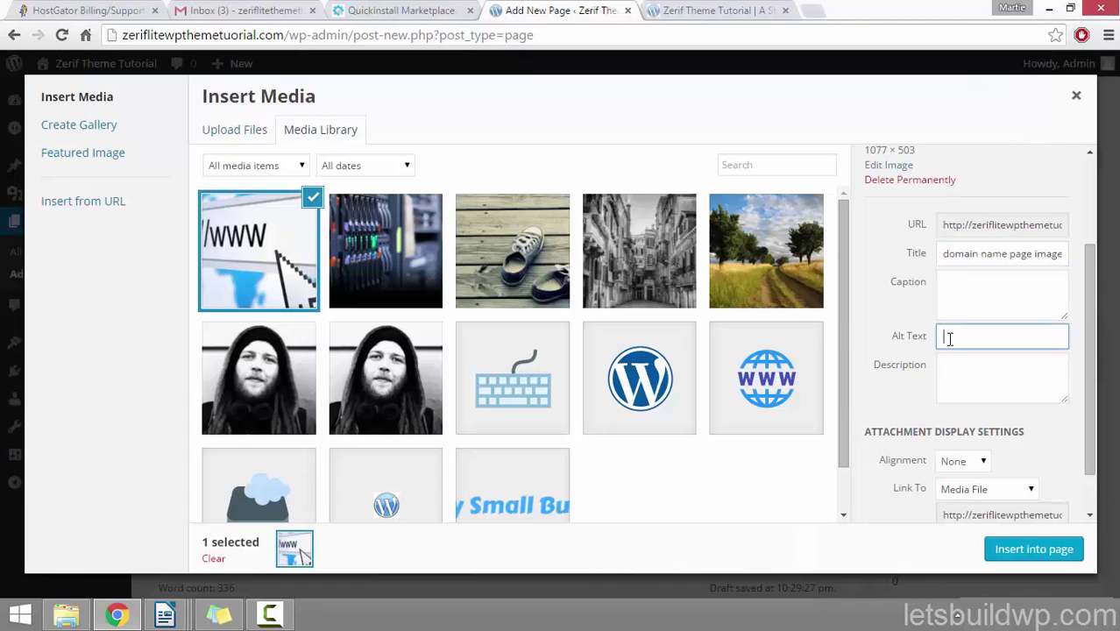
pyautogui.moveTo(1093, 260); pyautogui.dragTo(1076, 348)
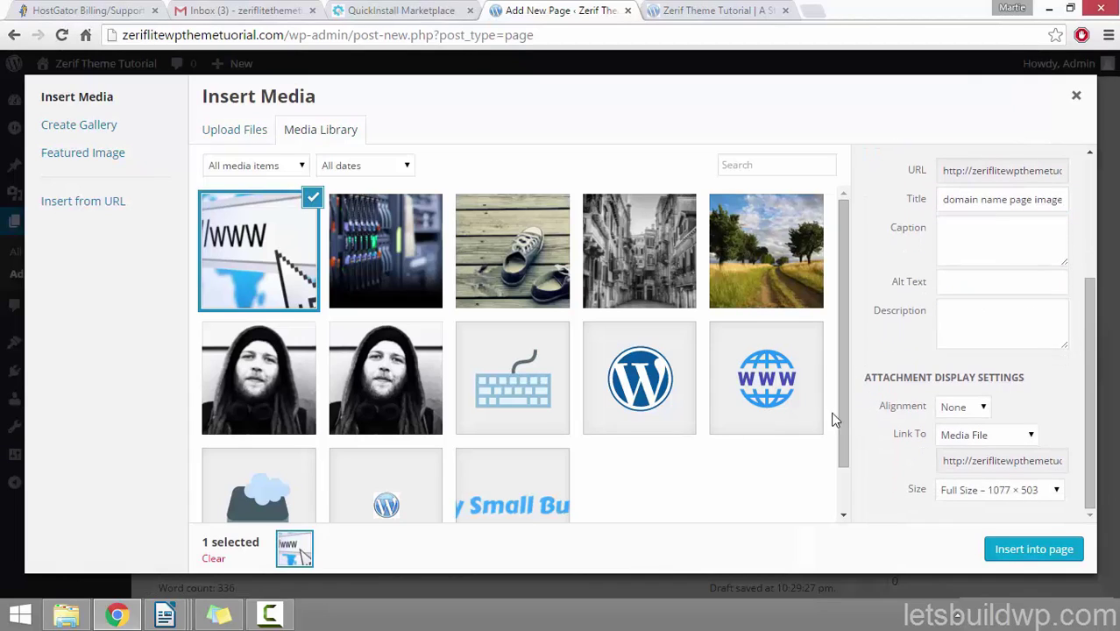
pyautogui.click(968, 438)
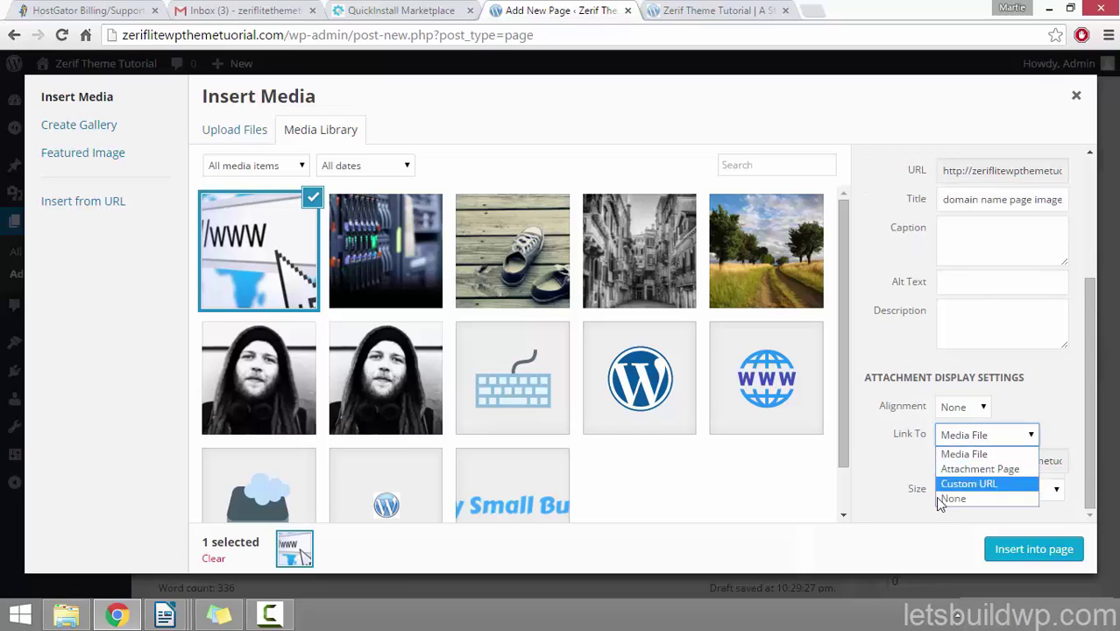
pyautogui.click(962, 497)
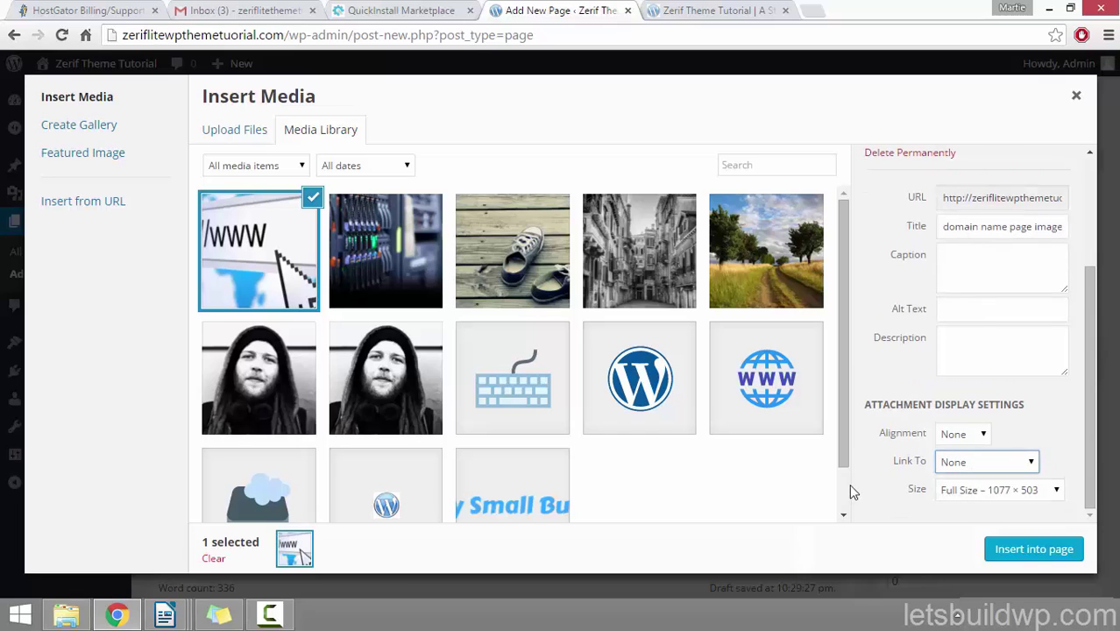
pyautogui.click(1021, 552)
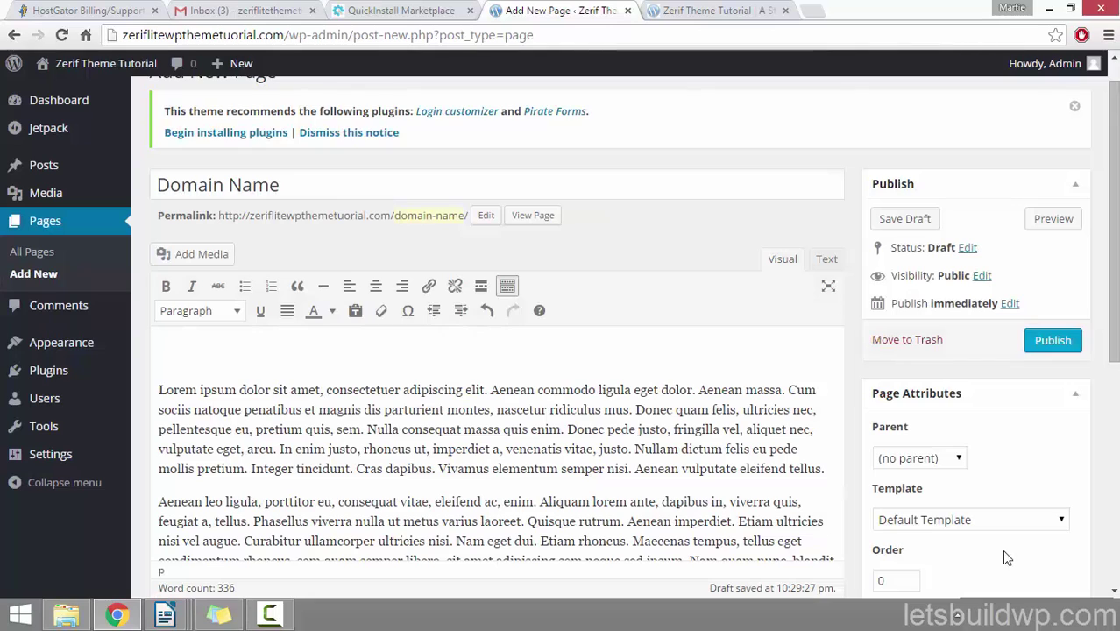
# Step: Tick Allow comments in the Domain Name page's Discussion settings
pyautogui.scroll(-1, 460, 385)
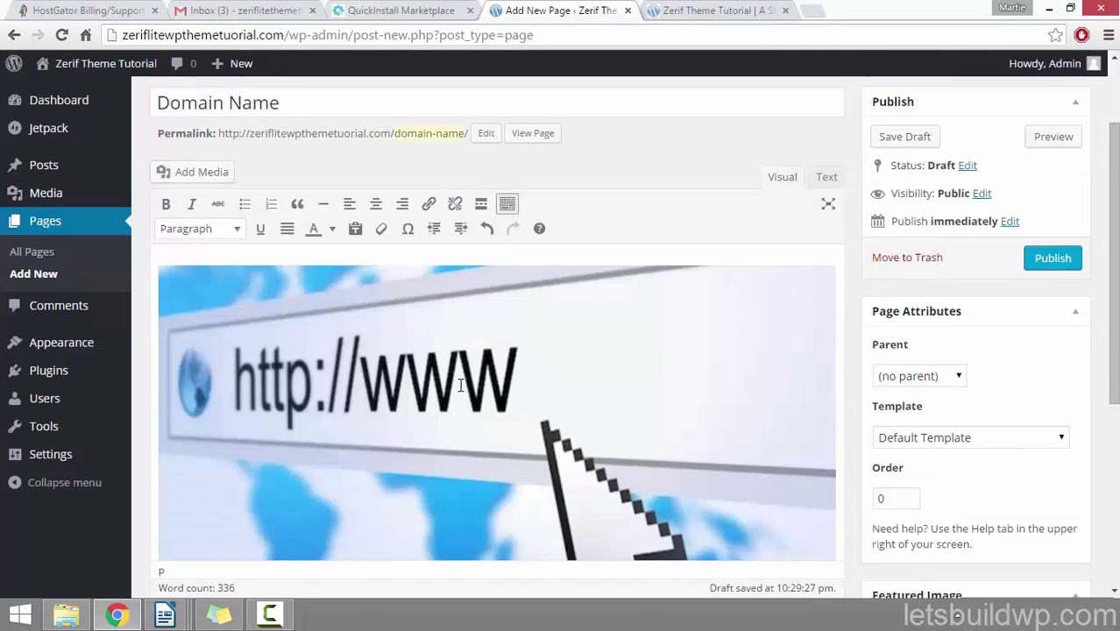
pyautogui.scroll(-1, 460, 386)
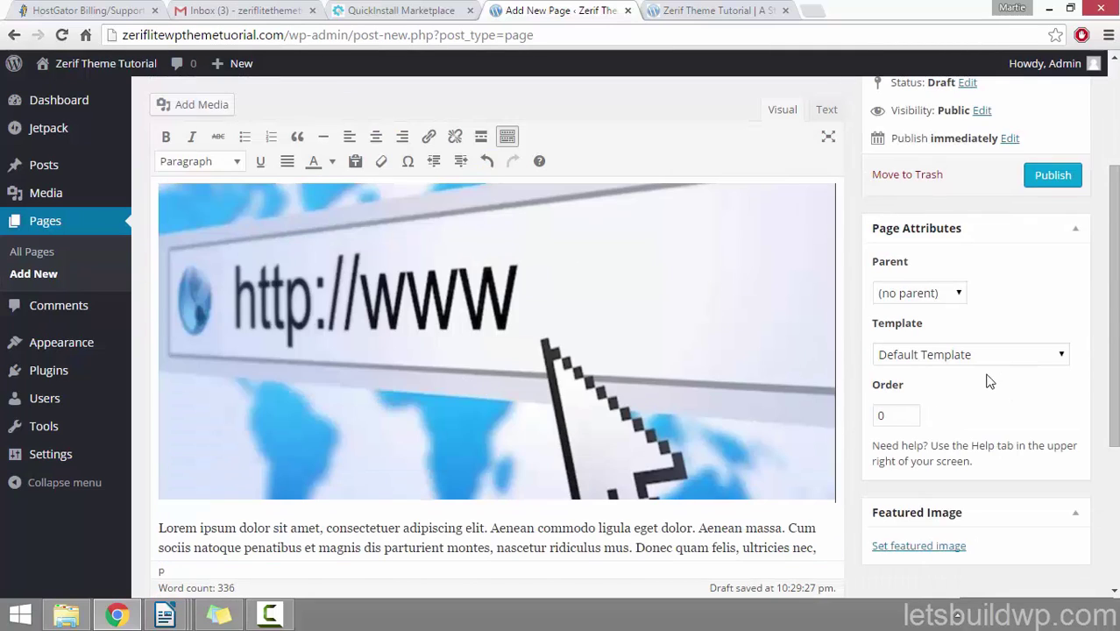
pyautogui.scroll(-4, 988, 381)
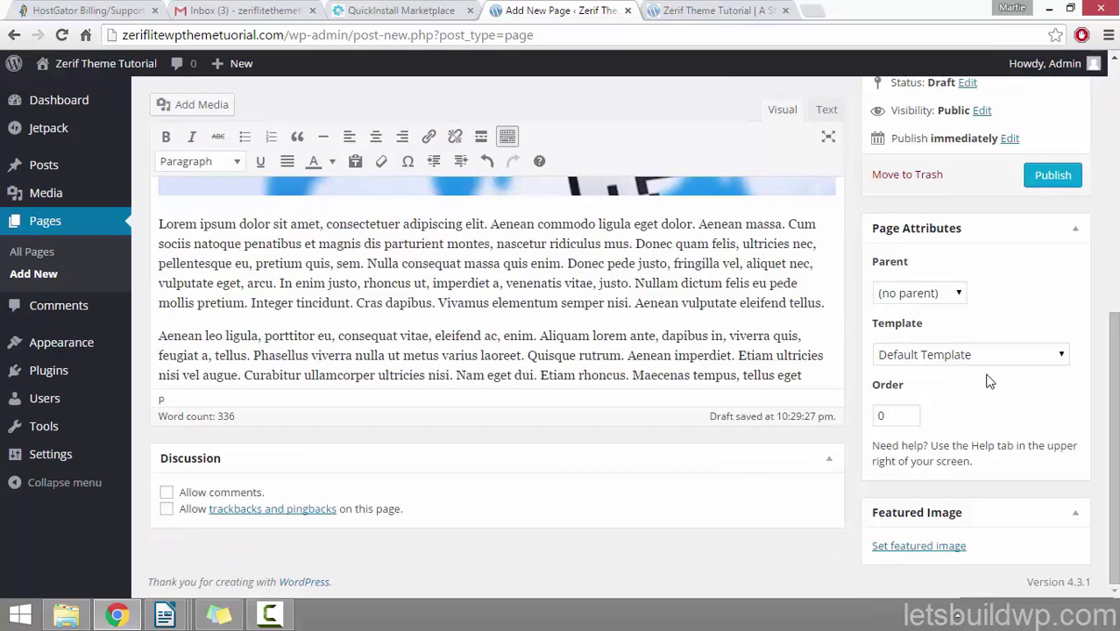
pyautogui.click(166, 493)
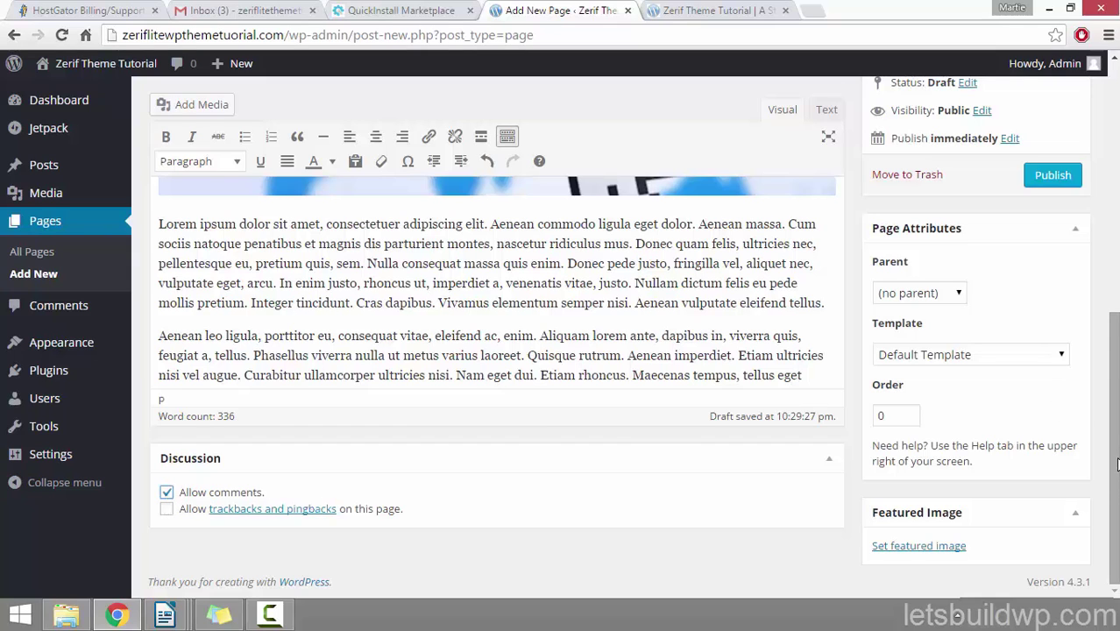
# Step: Preview the Domain Name draft in a new tab and scroll through it
pyautogui.moveTo(1118, 484); pyautogui.dragTo(1117, 231)
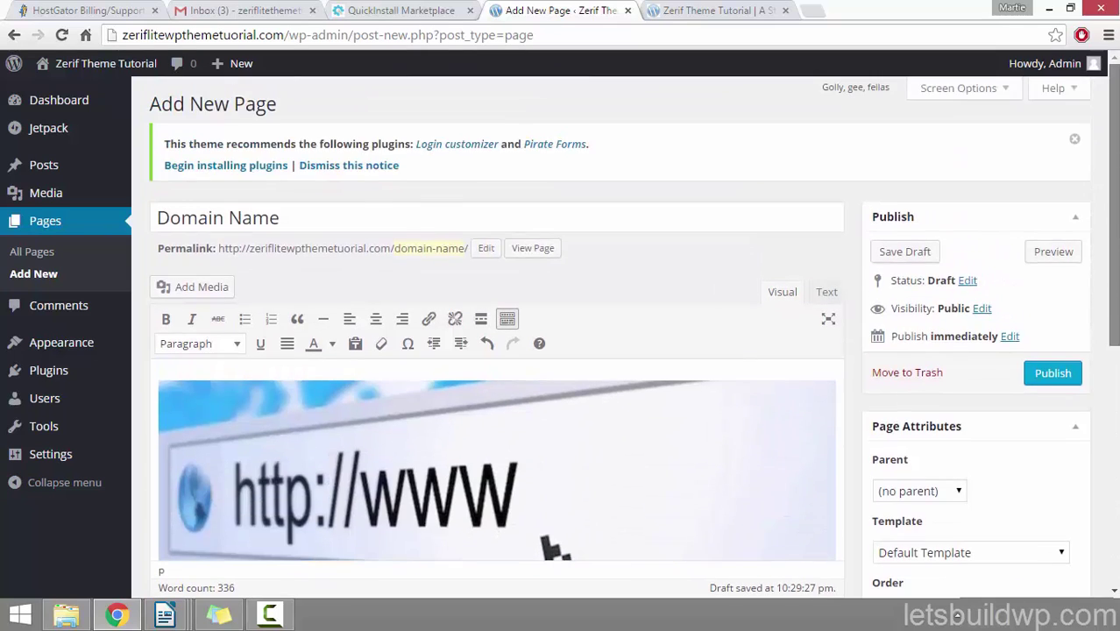
pyautogui.click(1052, 254)
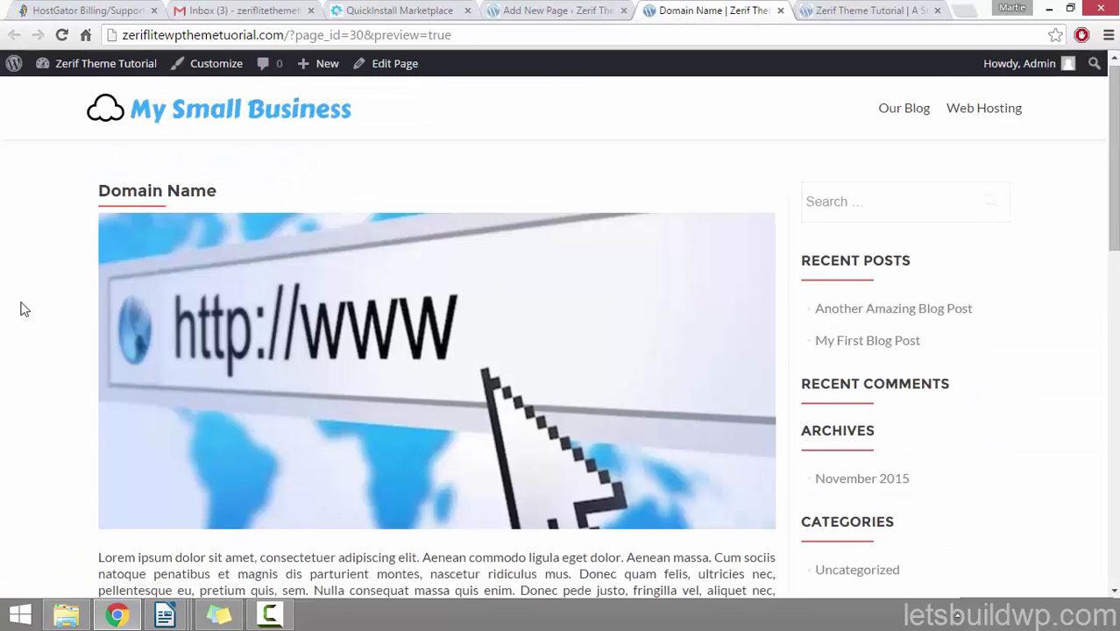
pyautogui.scroll(-7, 25, 309)
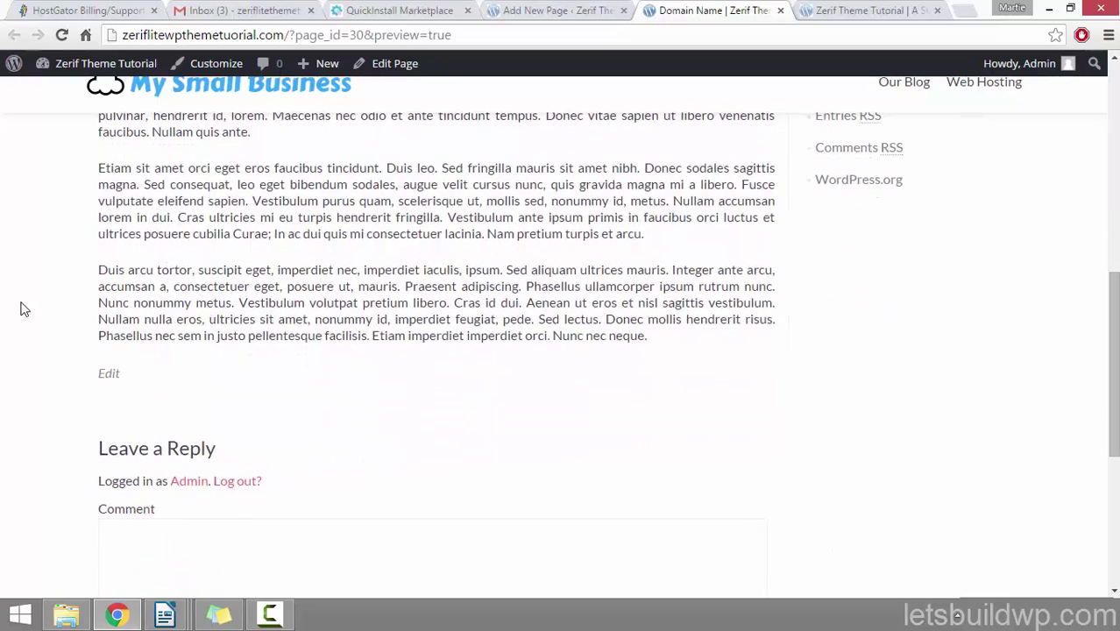
pyautogui.scroll(7, 24, 310)
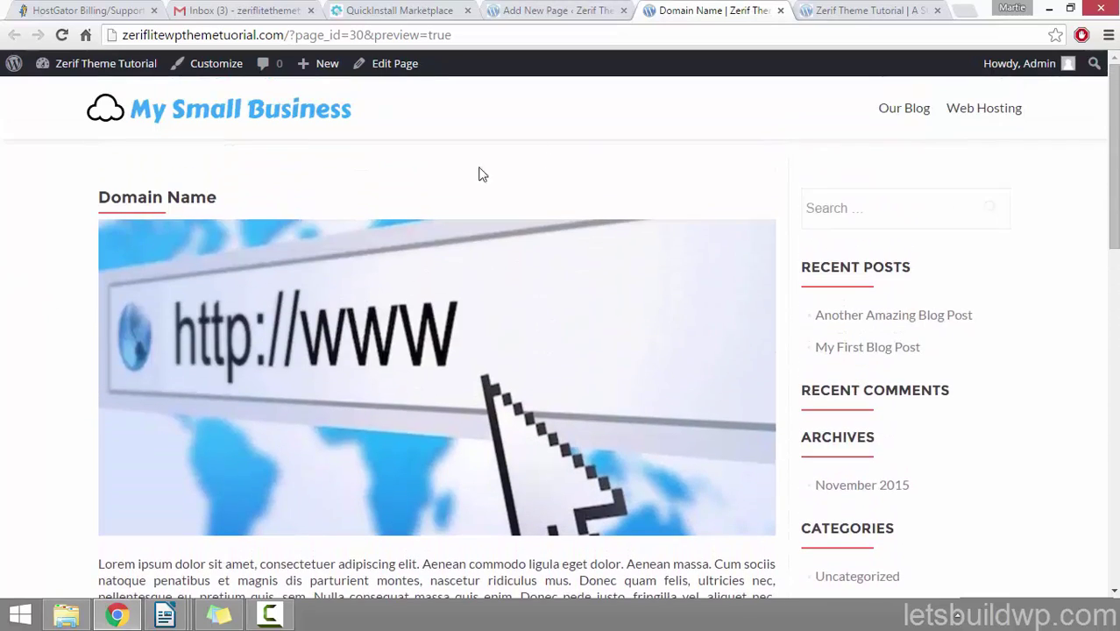
# Step: Close the preview, publish the Domain Name page, and scroll through the live page
pyautogui.click(781, 10)
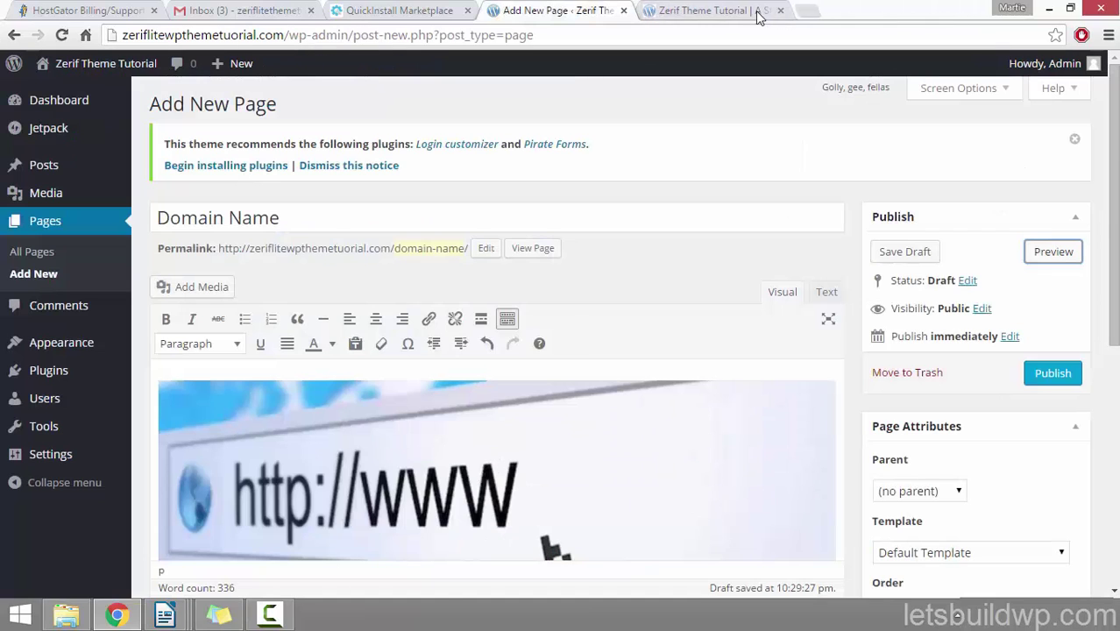
pyautogui.click(1061, 375)
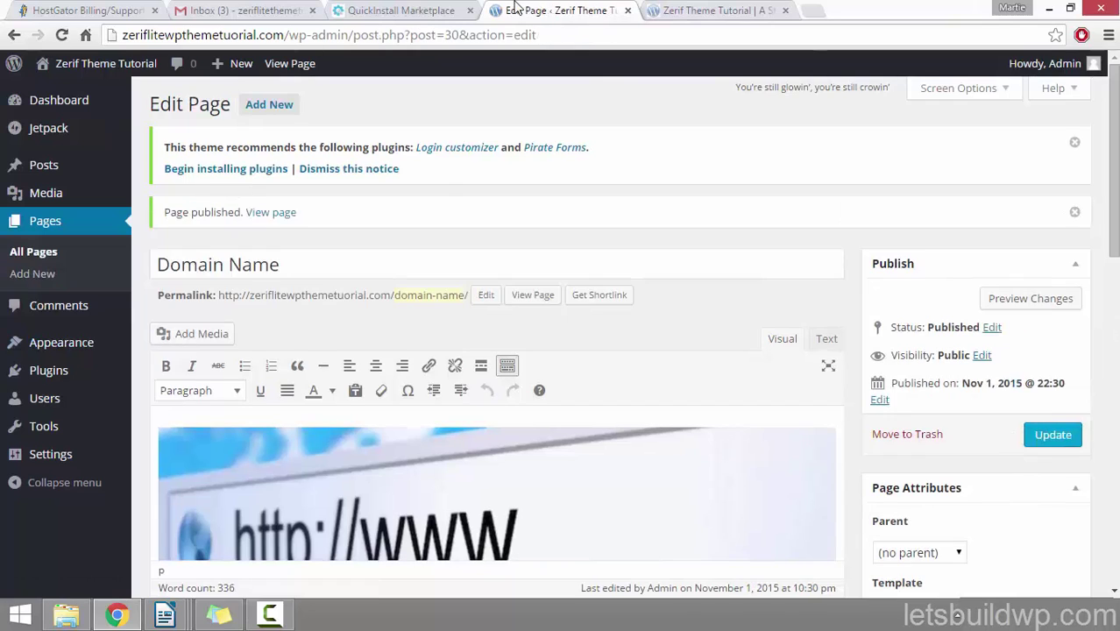
pyautogui.click(265, 215)
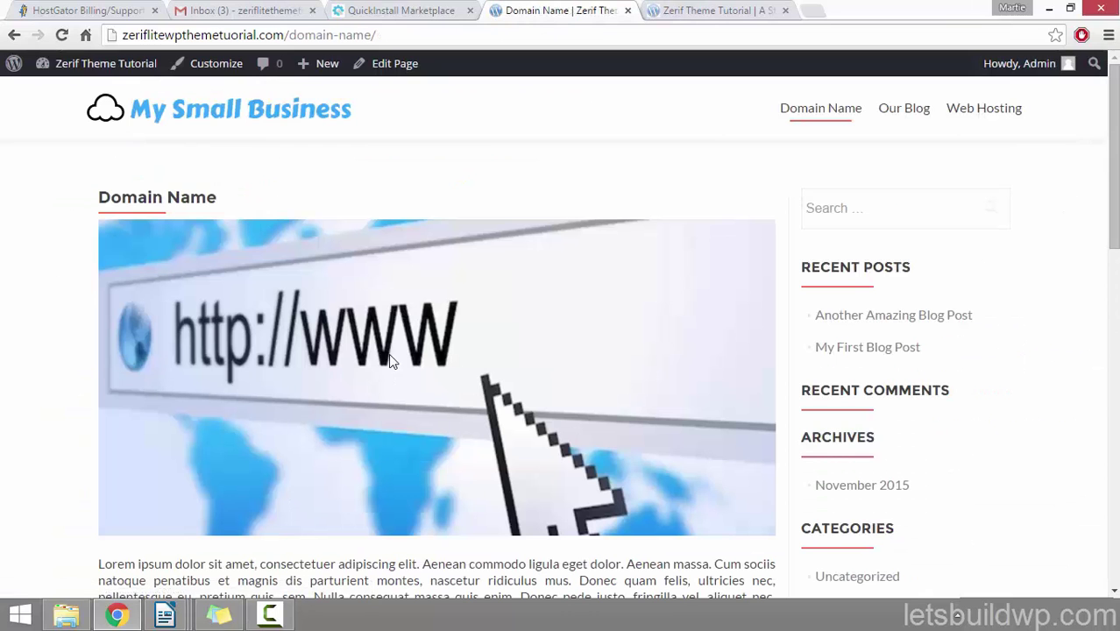
pyautogui.scroll(-10, 3, 290)
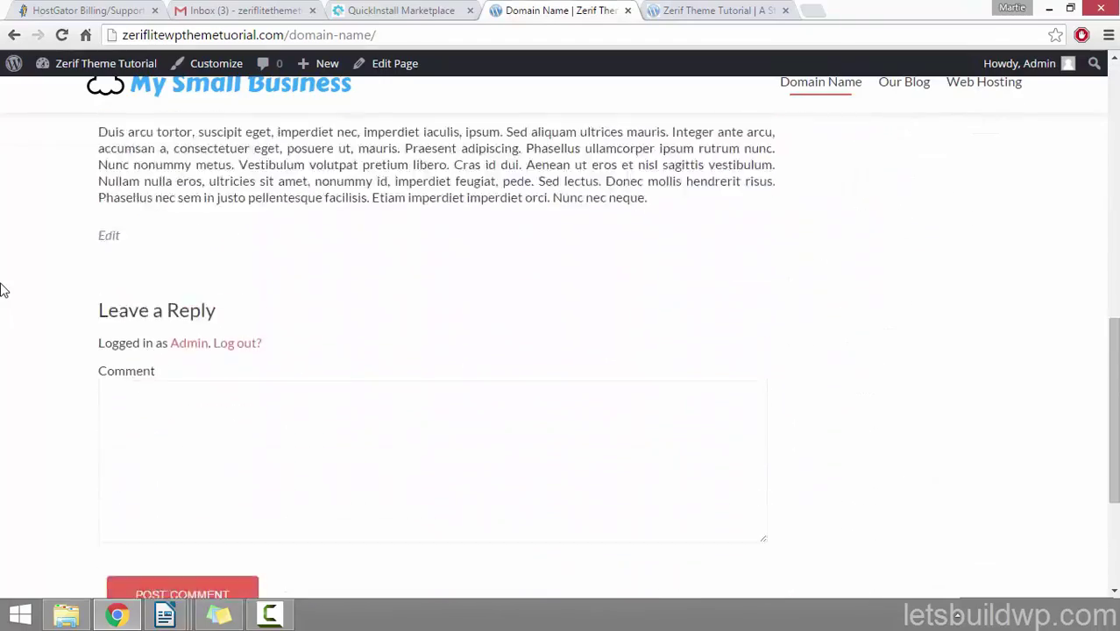
pyautogui.scroll(-1, 2, 290)
pyautogui.scroll(10, 3, 371)
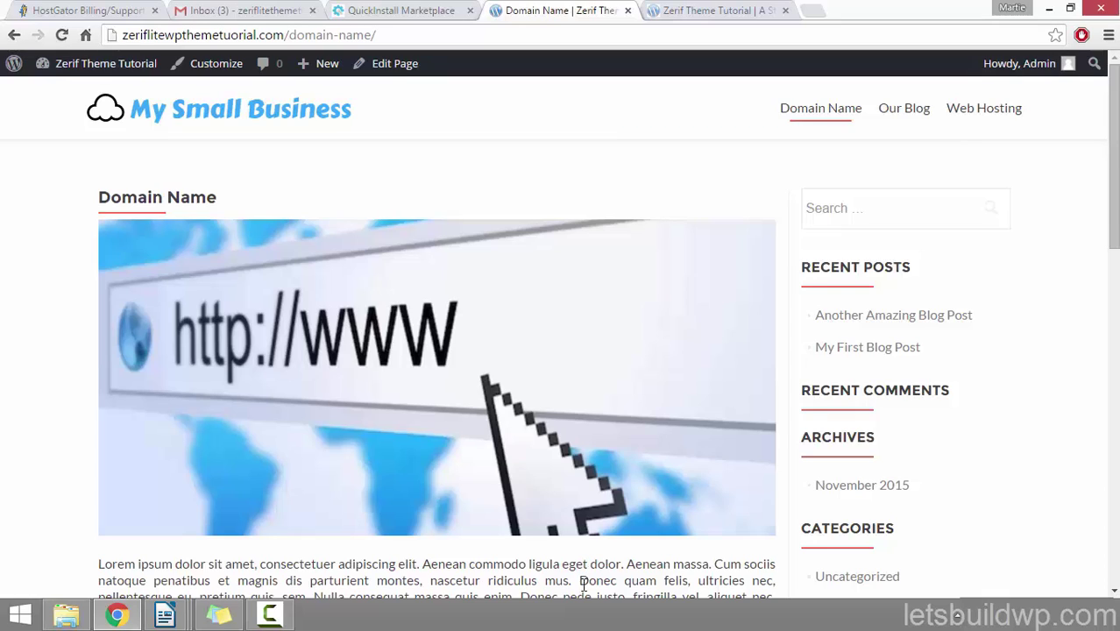
# Step: Select the INSTALL WORDPRESS and ADD YOUR CONTENT headings on the homepage, then return to Domain Name
pyautogui.click(672, 10)
pyautogui.moveTo(600, 378); pyautogui.dragTo(746, 381)
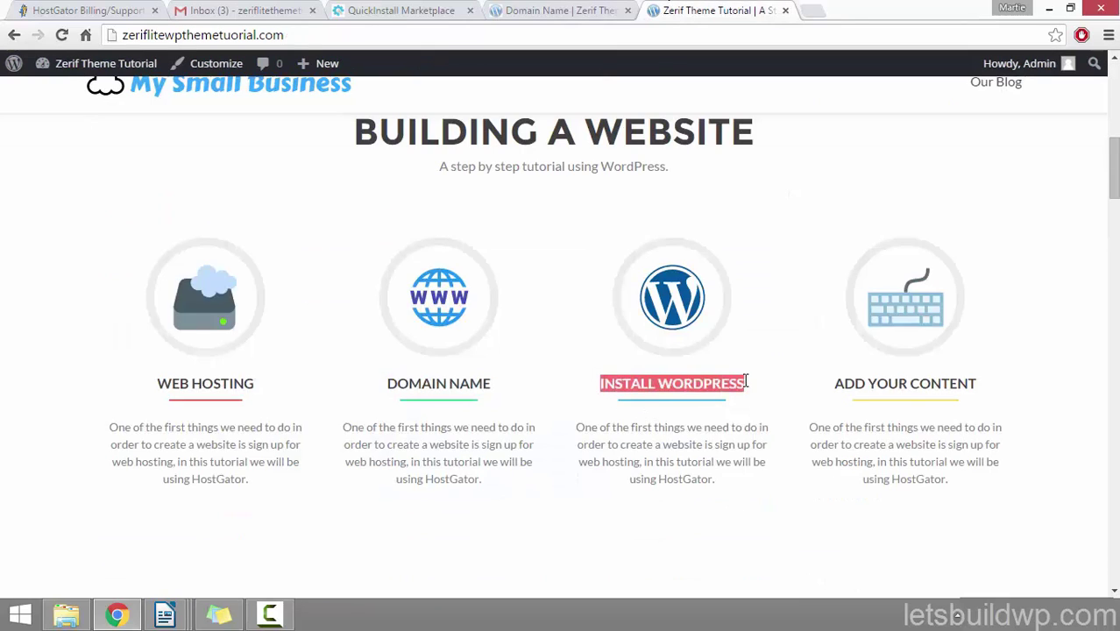
pyautogui.moveTo(834, 385); pyautogui.dragTo(968, 386)
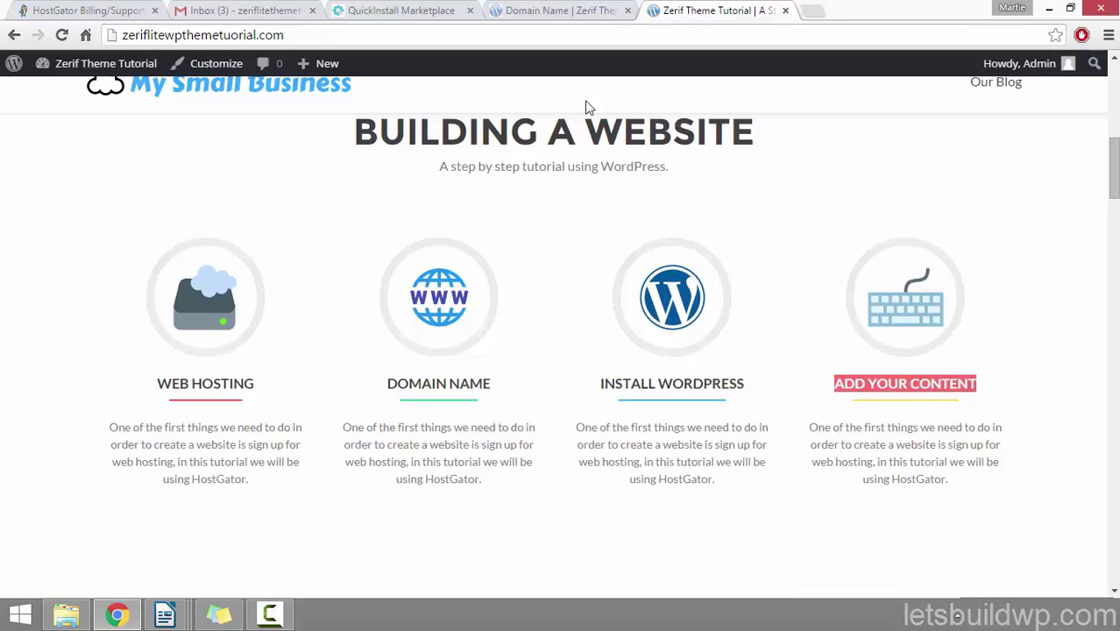
pyautogui.click(558, 10)
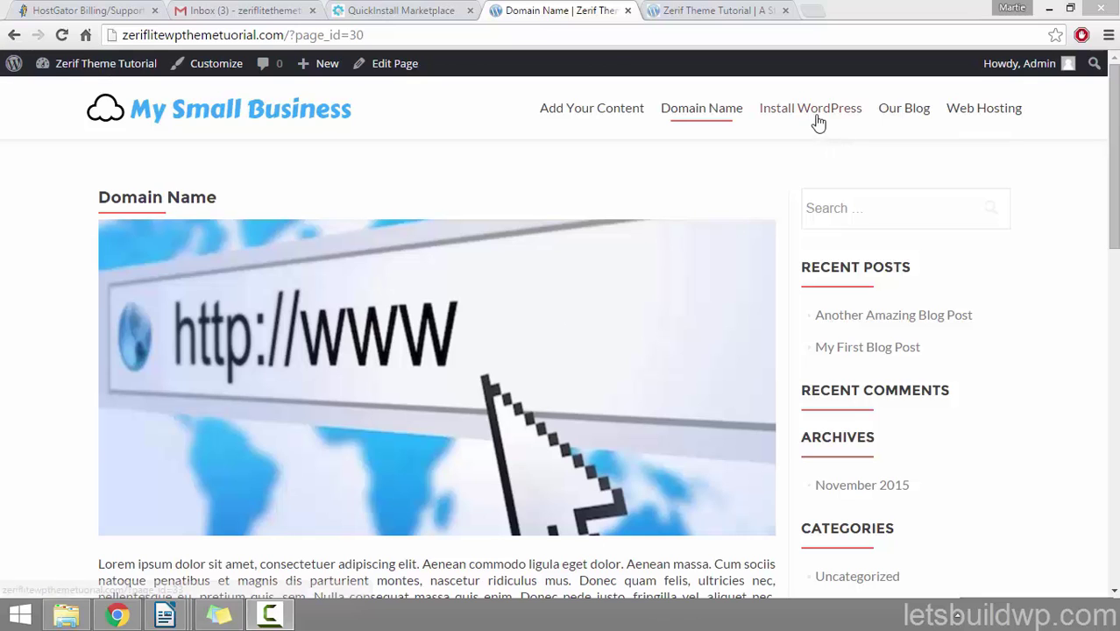
# Step: Open Install WordPress, then Add Your Content, from the menu and scroll through the latter
pyautogui.click(816, 120)
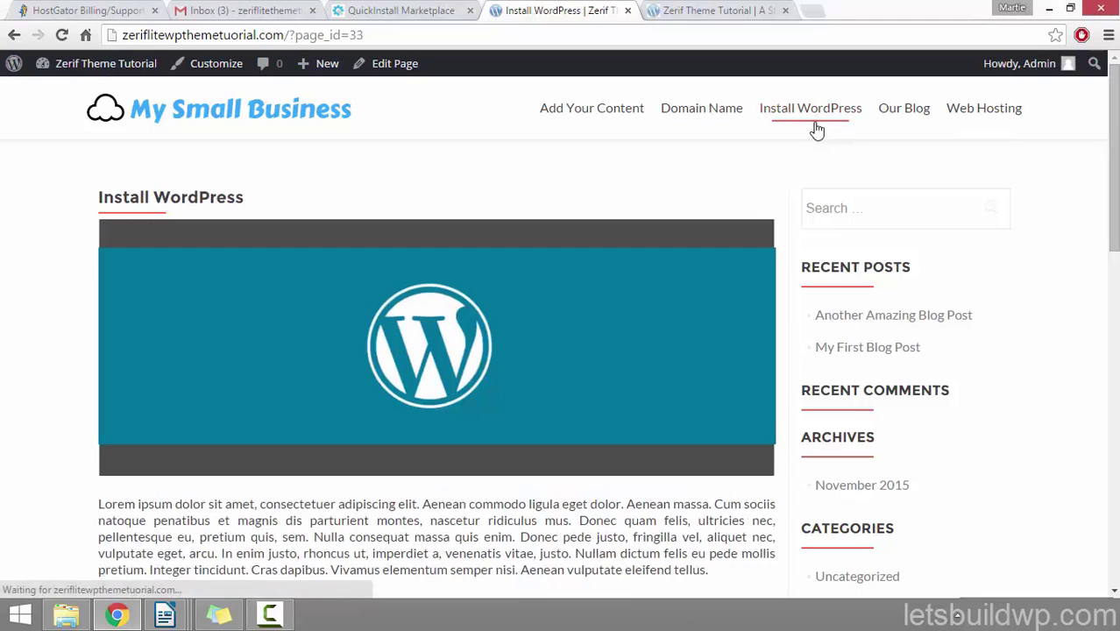
pyautogui.click(567, 117)
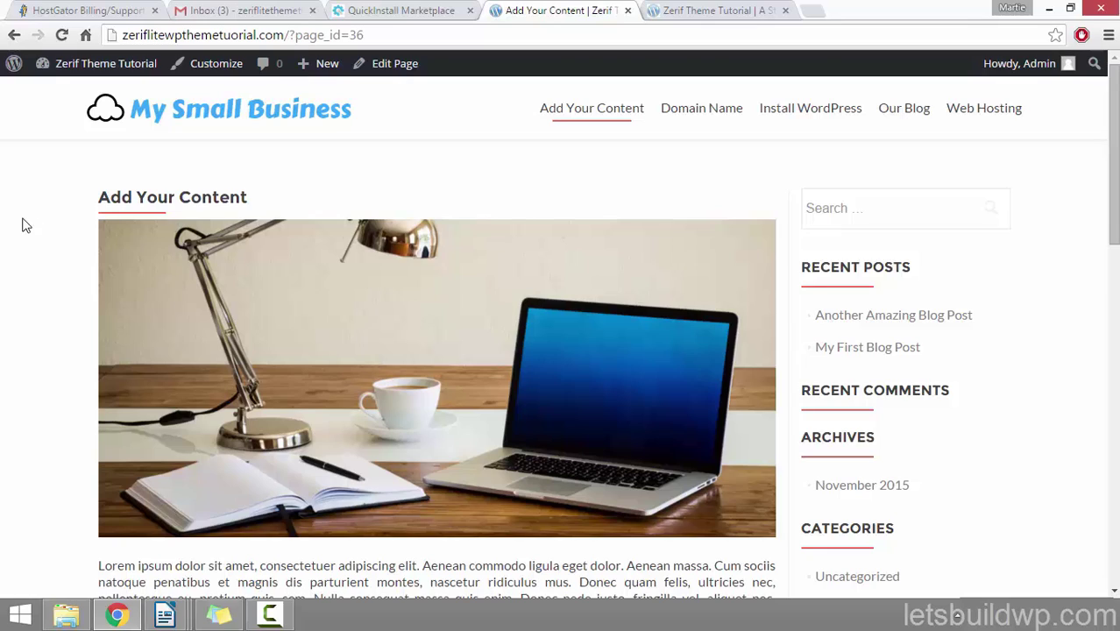
pyautogui.scroll(-4, 35, 250)
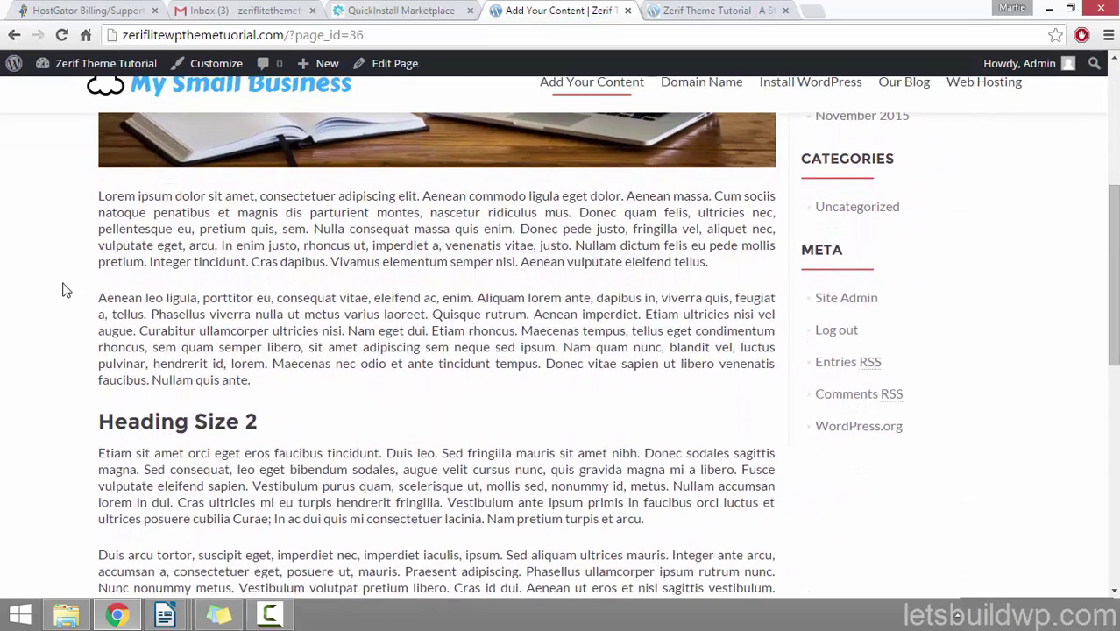
pyautogui.scroll(-4, 12, 437)
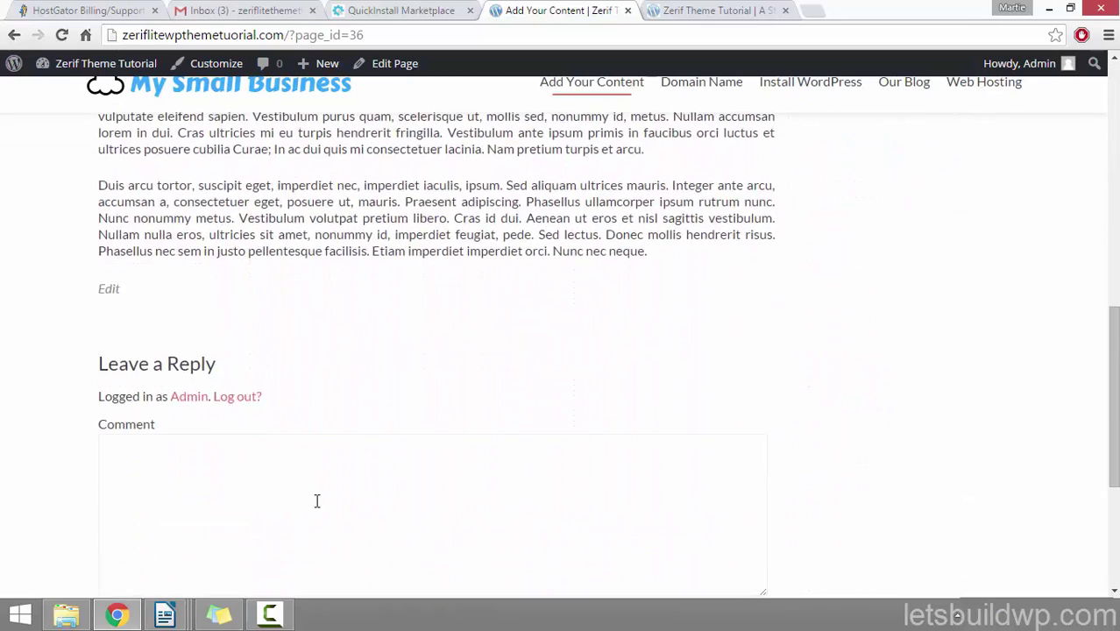
pyautogui.scroll(9, 4, 417)
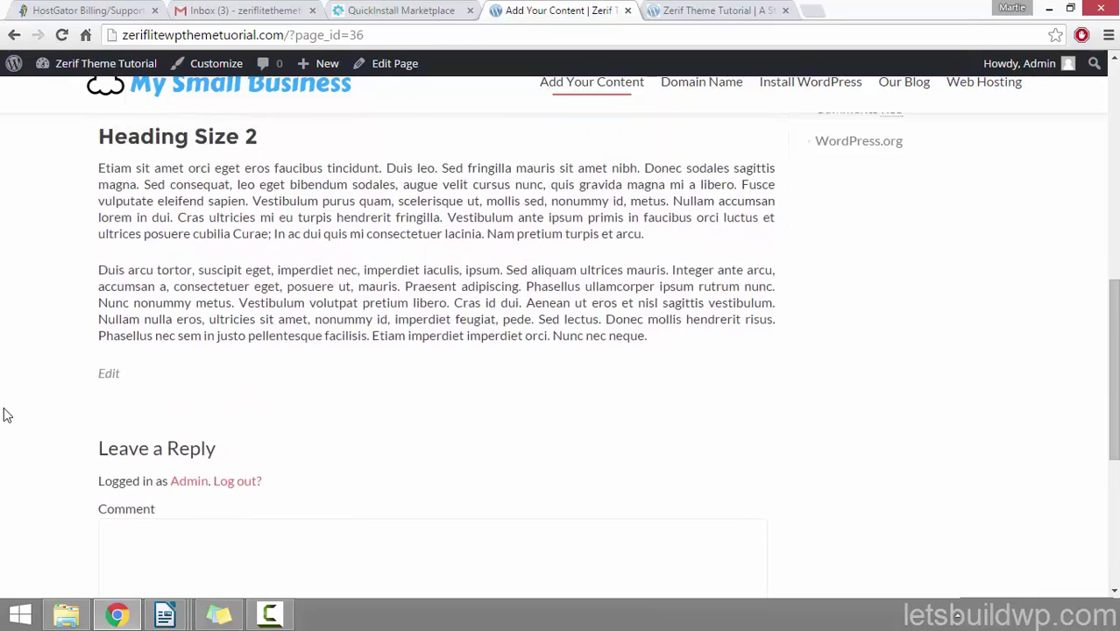
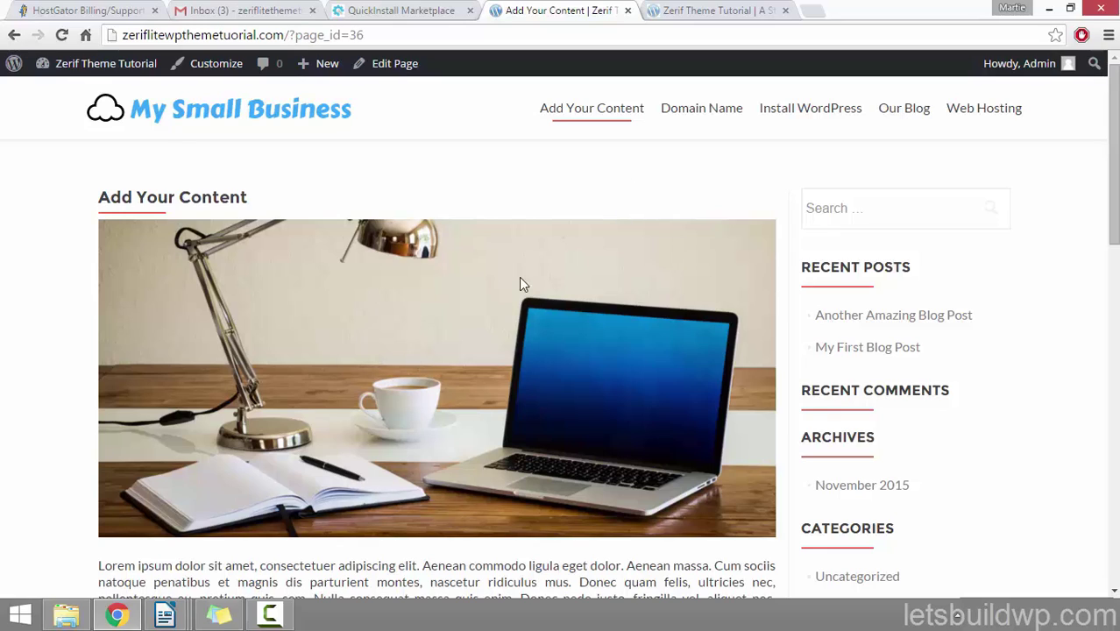
# Step: Inspect the ?page_id=36 part of the Add Your Content address, then go to the admin Dashboard
pyautogui.moveTo(289, 35); pyautogui.dragTo(363, 35)
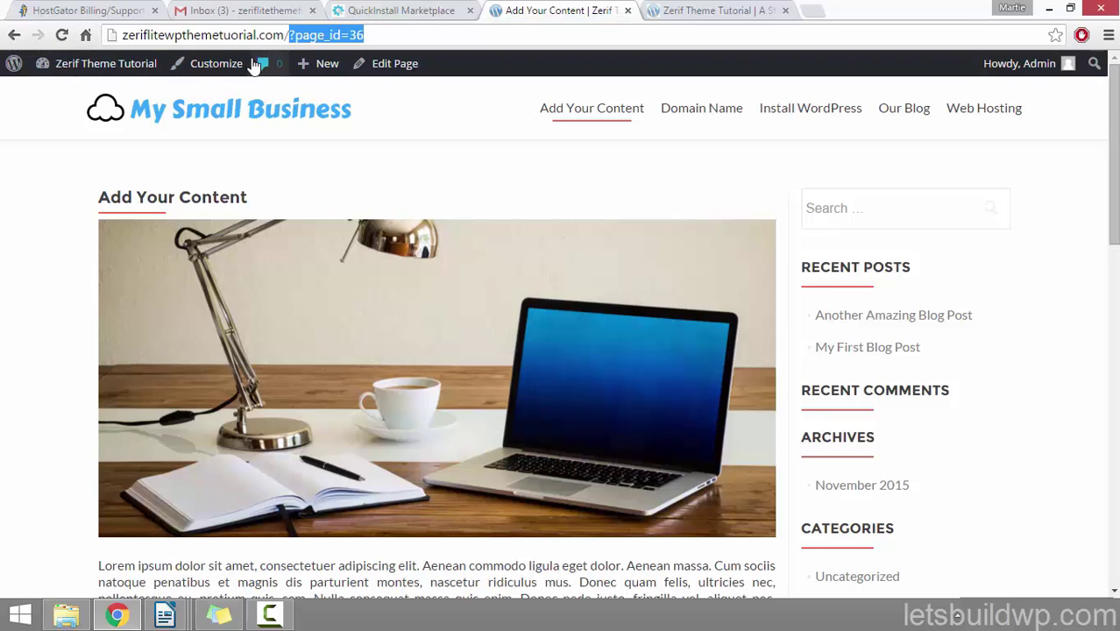
pyautogui.click(292, 35)
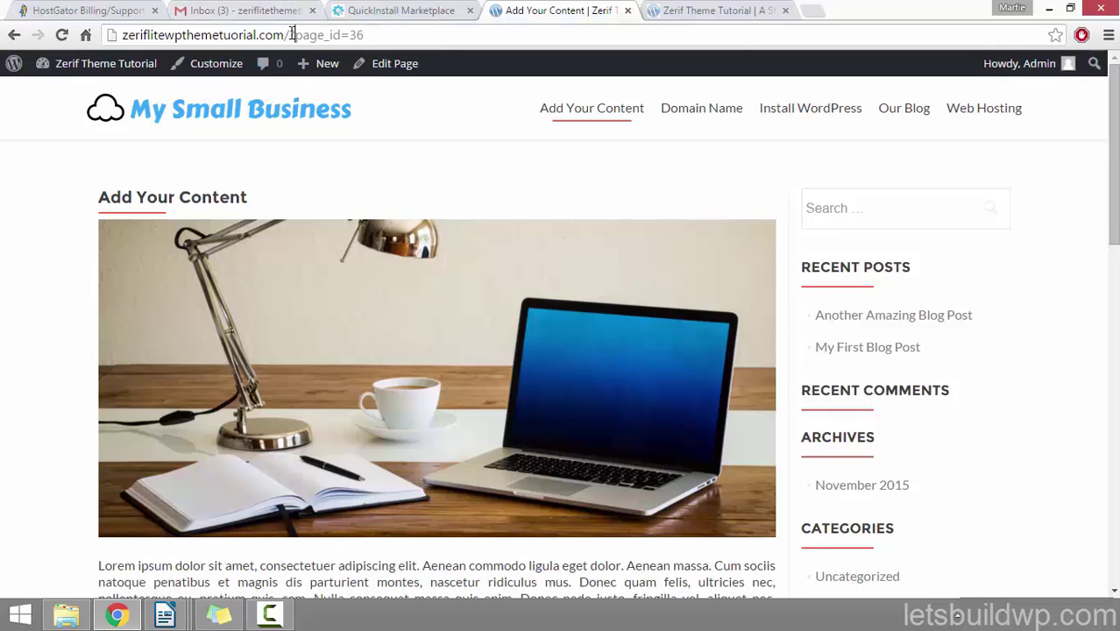
pyautogui.moveTo(290, 35); pyautogui.dragTo(371, 35)
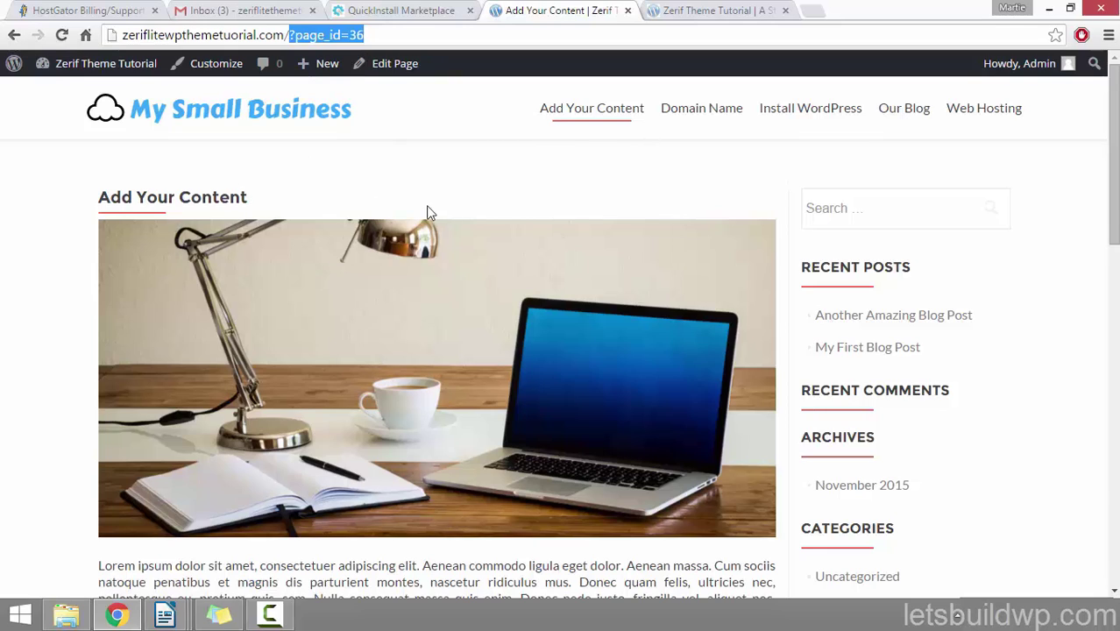
pyautogui.click(517, 179)
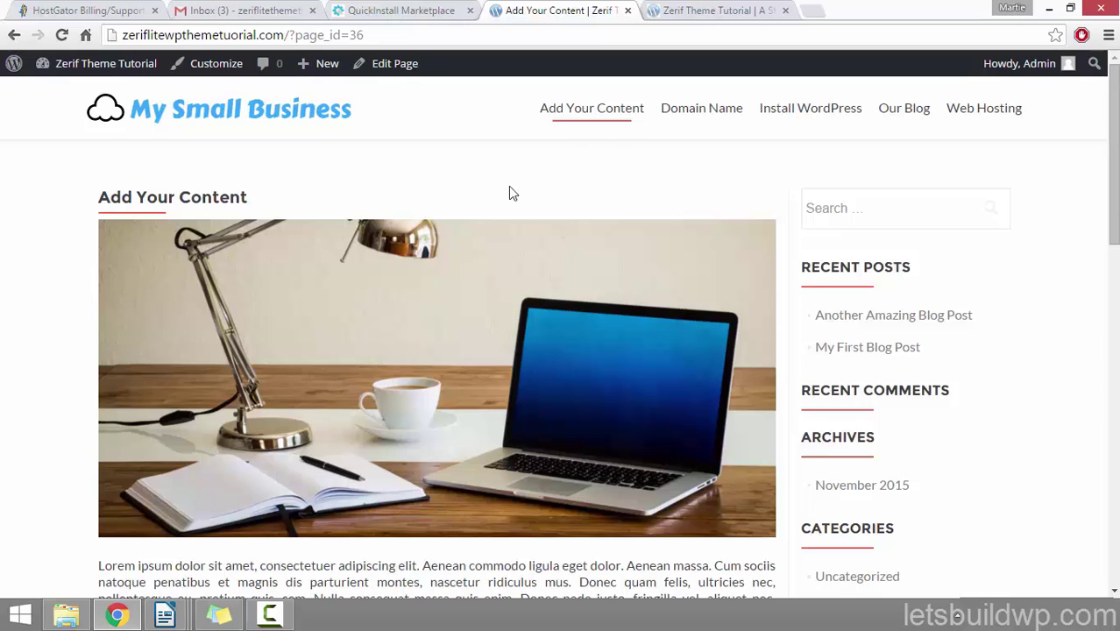
pyautogui.click(106, 66)
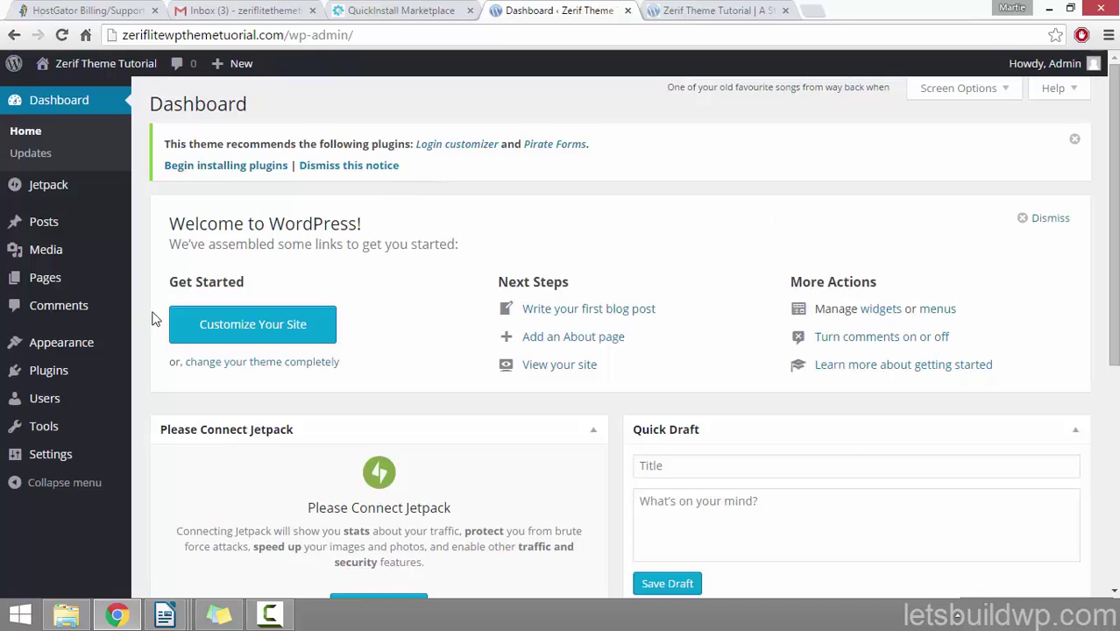
# Step: Save the permalinks with the Post name (/%postname%/) structure and visit the site
pyautogui.click(53, 454)
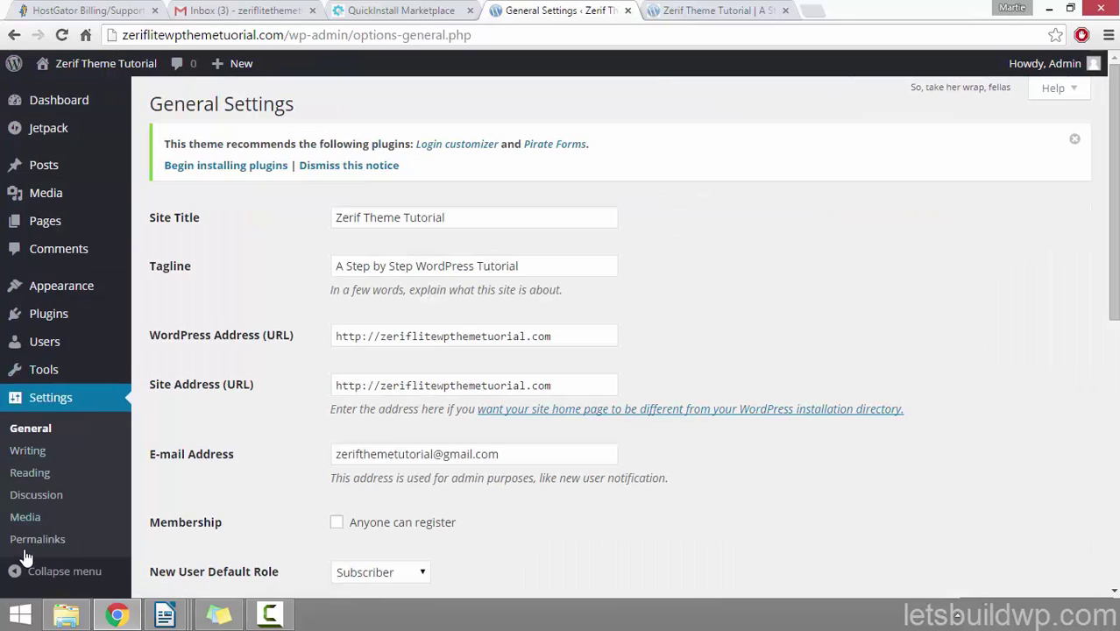
pyautogui.click(48, 545)
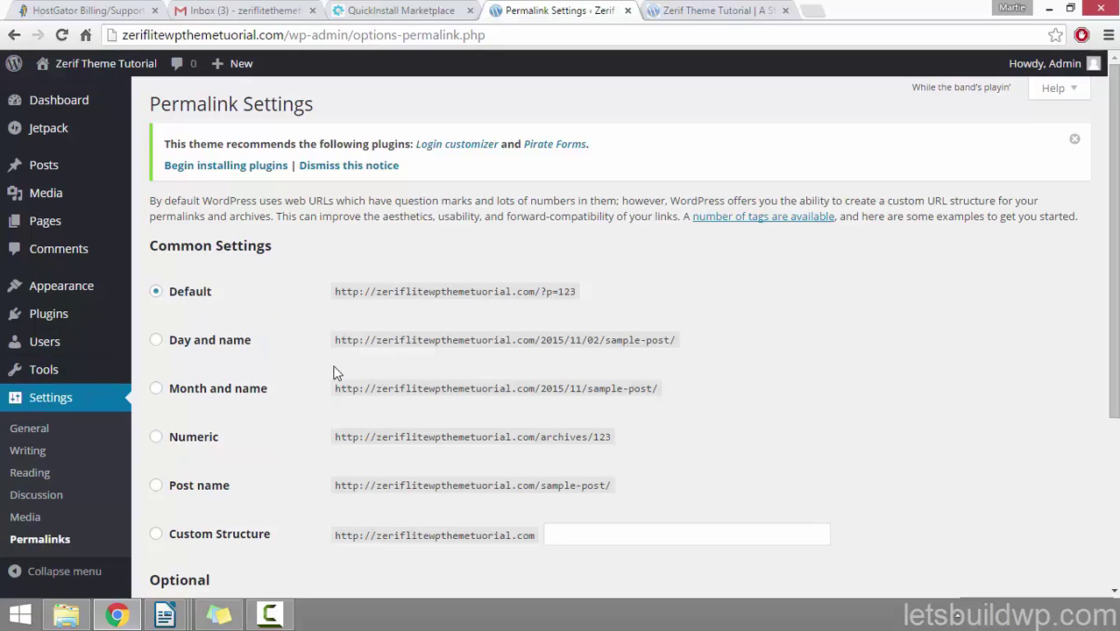
pyautogui.click(156, 487)
pyautogui.scroll(-3, 383, 319)
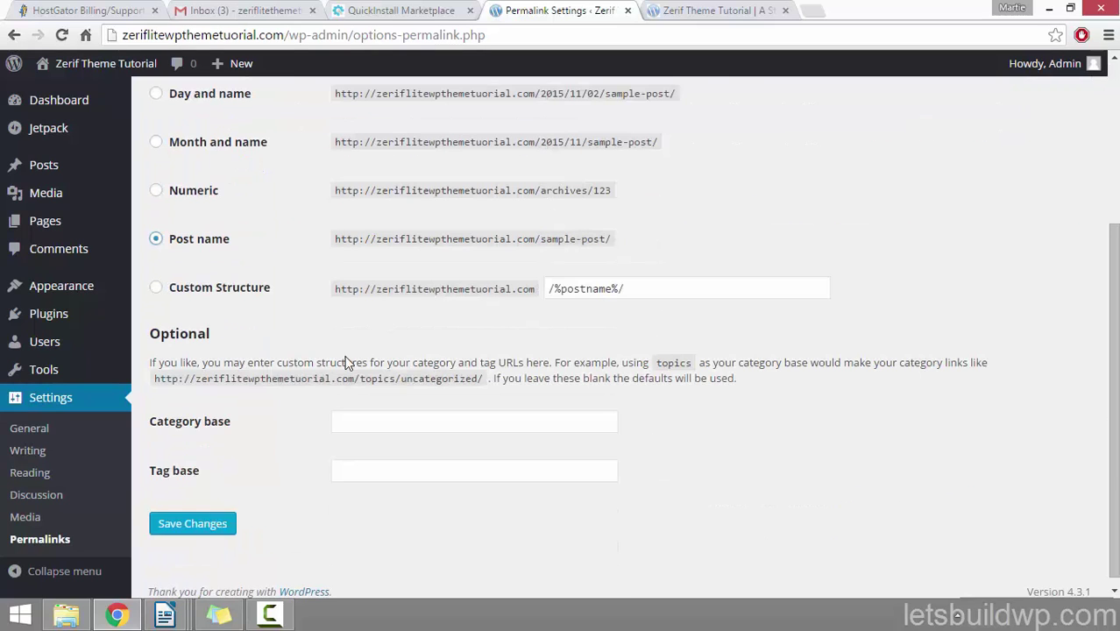
pyautogui.click(214, 524)
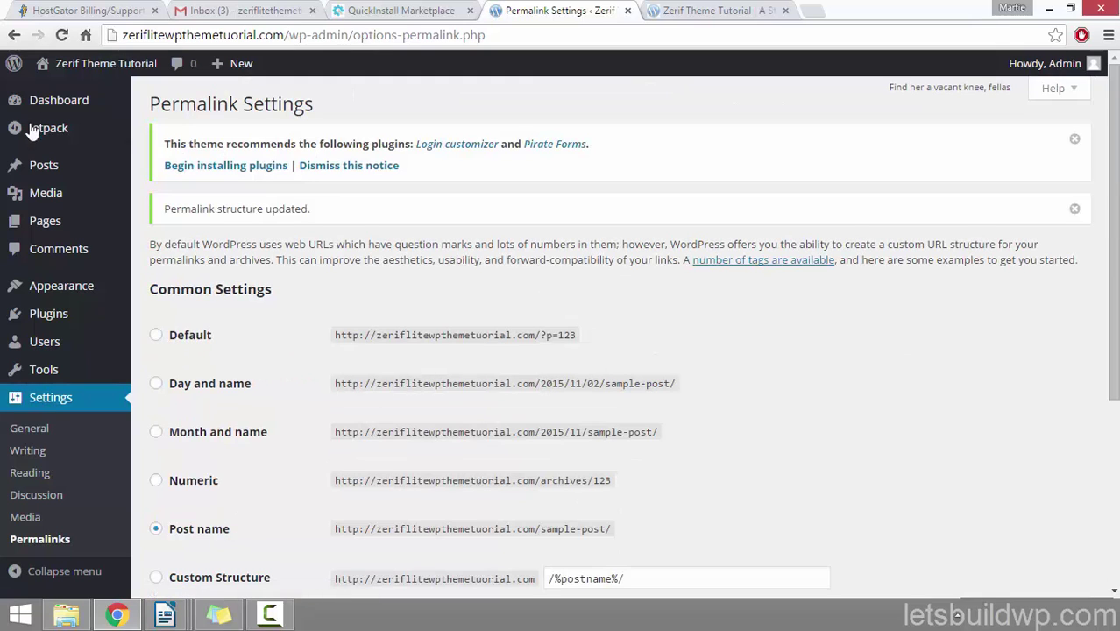
pyautogui.click(104, 72)
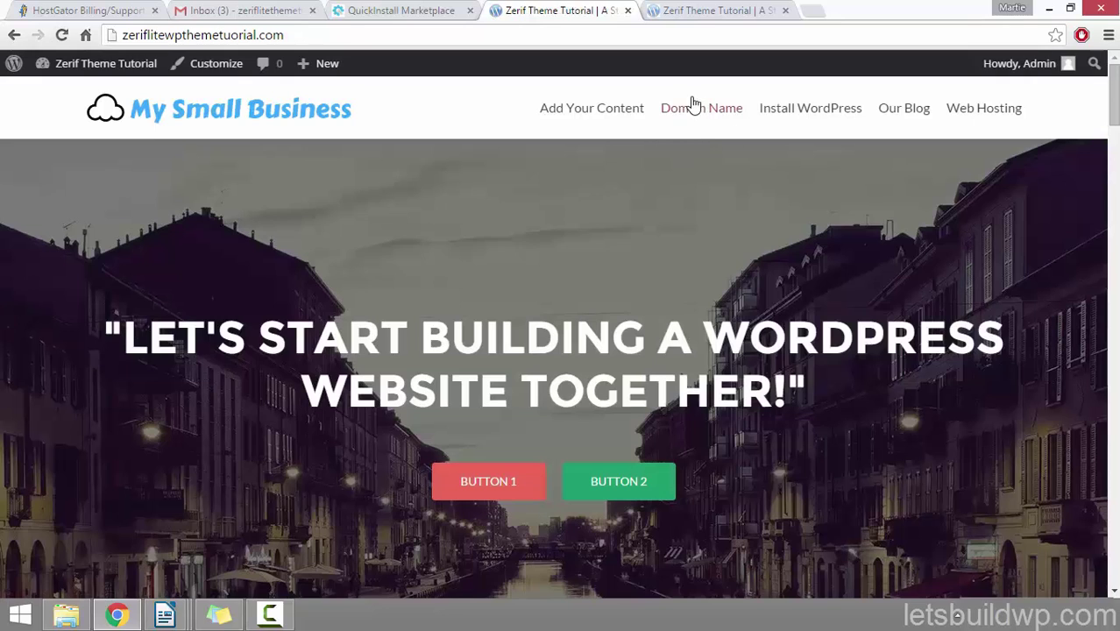
# Step: Open Domain Name, verify its /domain-name/ address, then return to the admin Dashboard
pyautogui.click(689, 111)
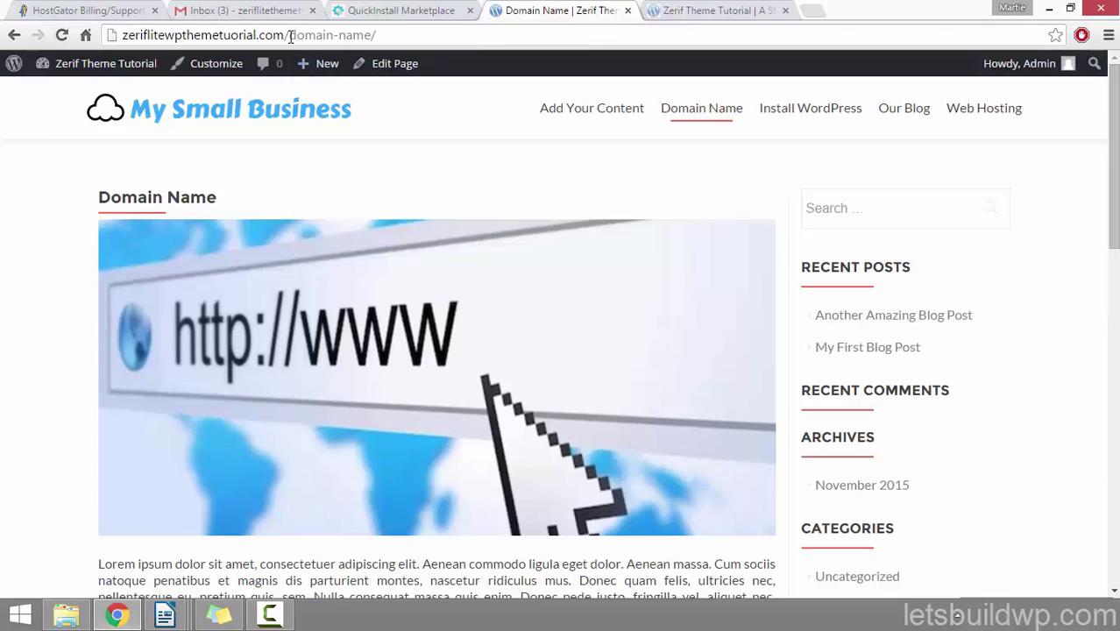
pyautogui.moveTo(291, 35); pyautogui.dragTo(414, 41)
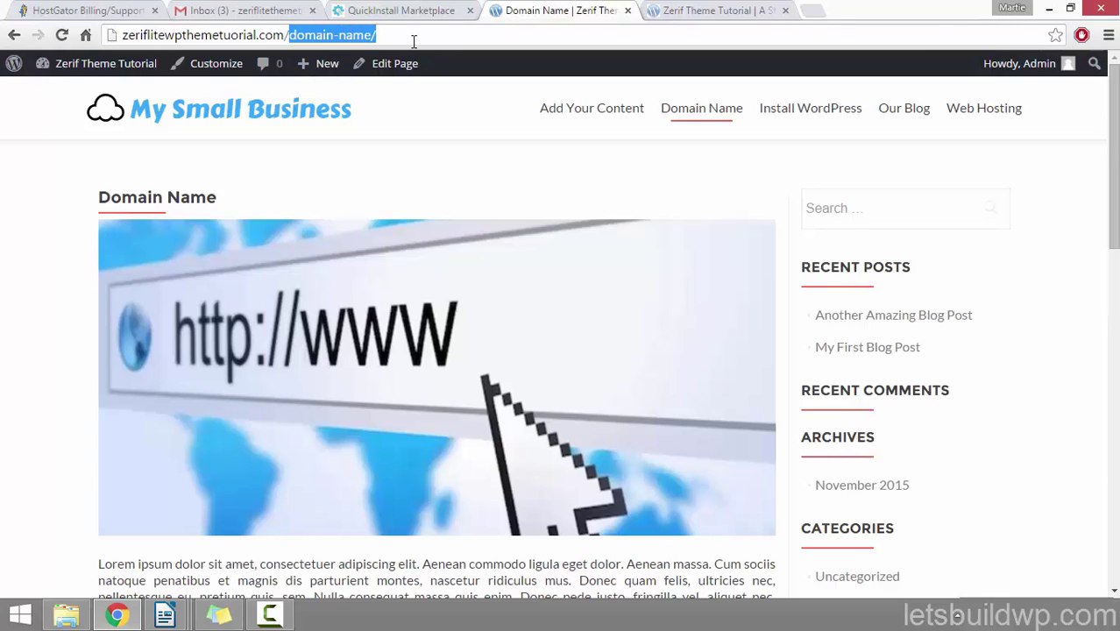
pyautogui.click(443, 180)
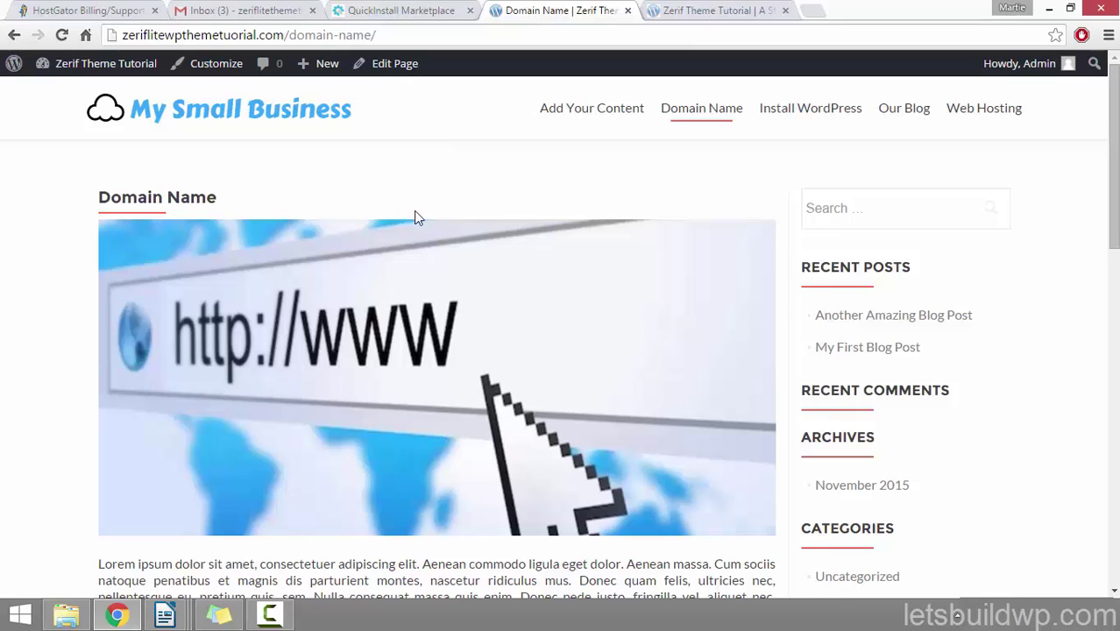
pyautogui.click(686, 13)
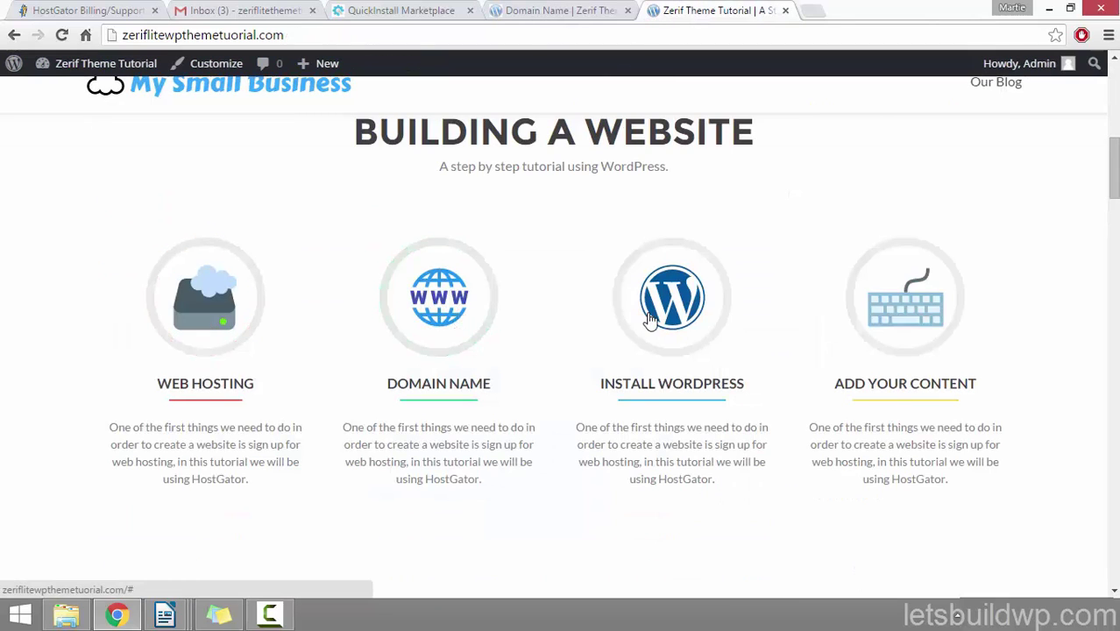
pyautogui.click(549, 11)
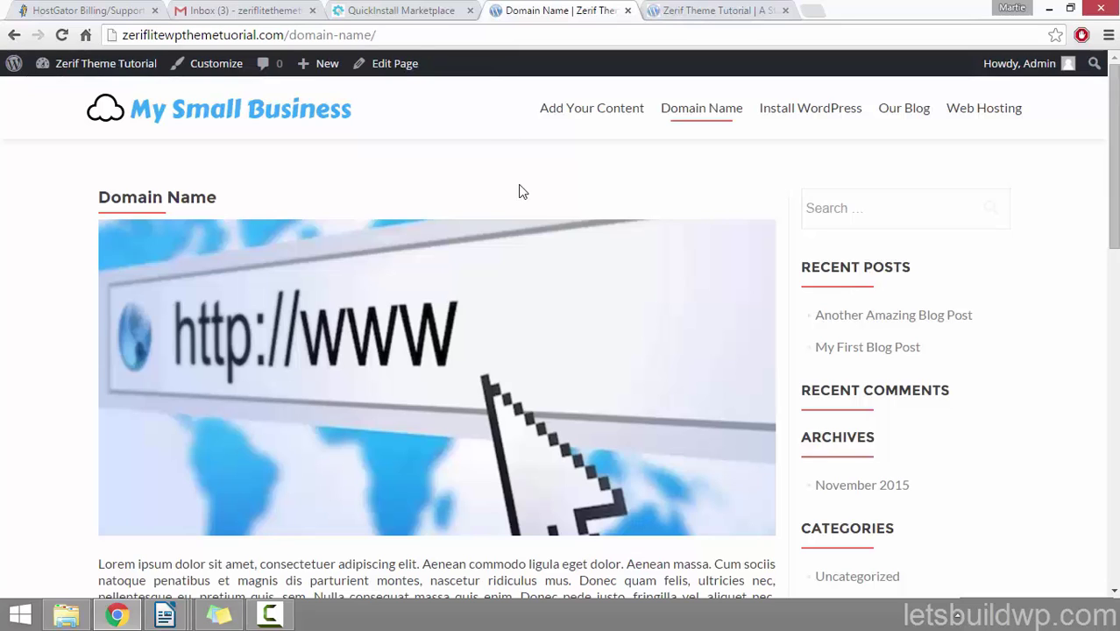
pyautogui.click(120, 70)
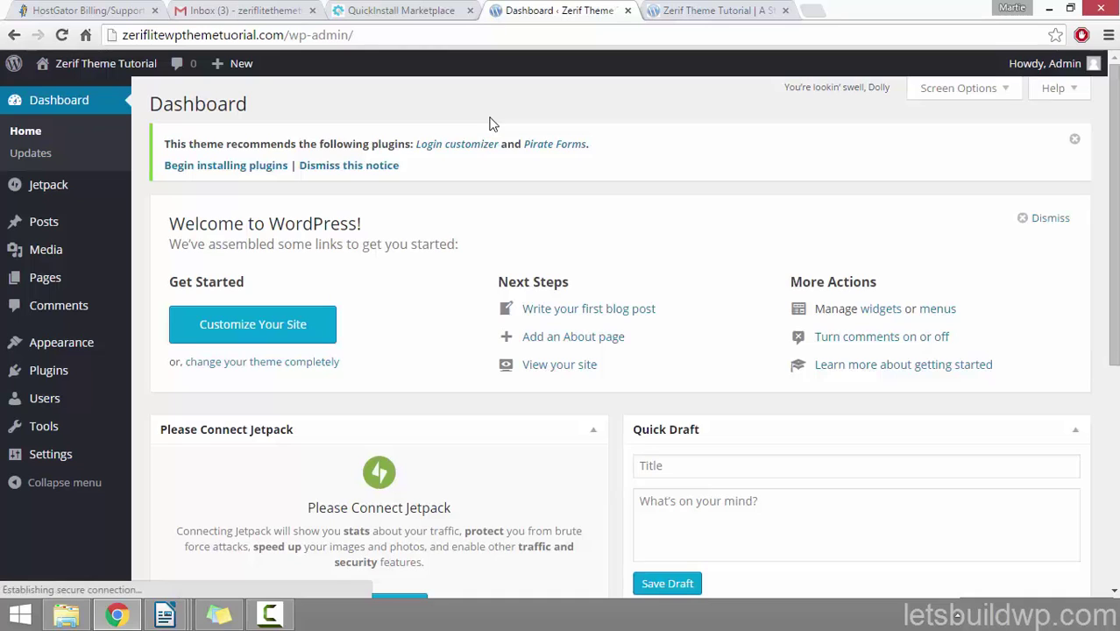
# Step: In the Customizer's Our focus section widgets, expand the WEB HOSTING focus widget
pyautogui.click(46, 354)
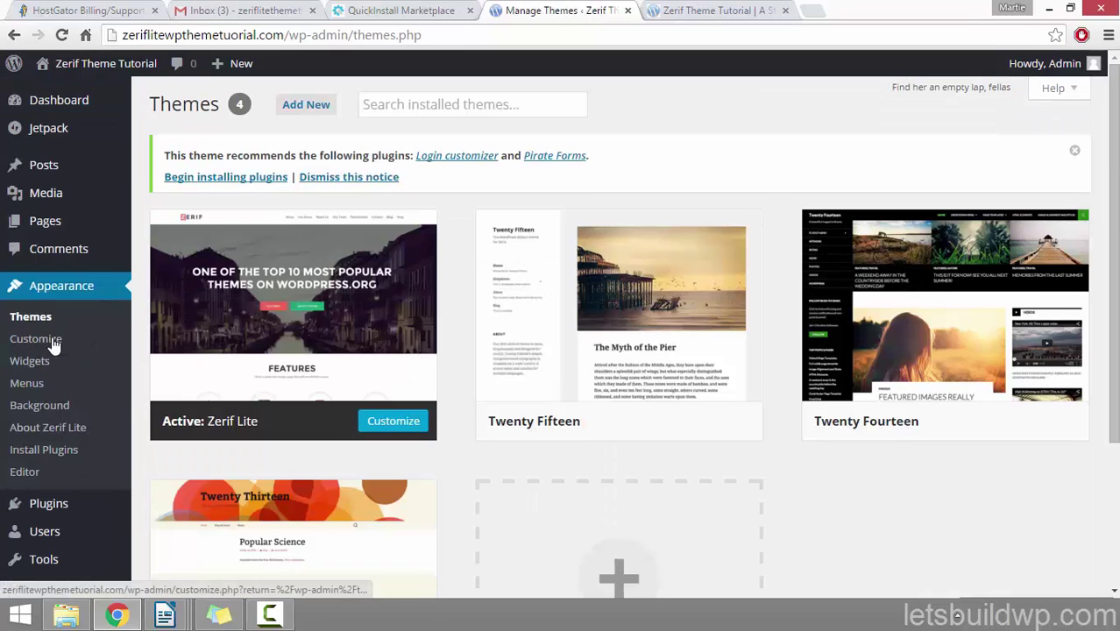
pyautogui.click(53, 344)
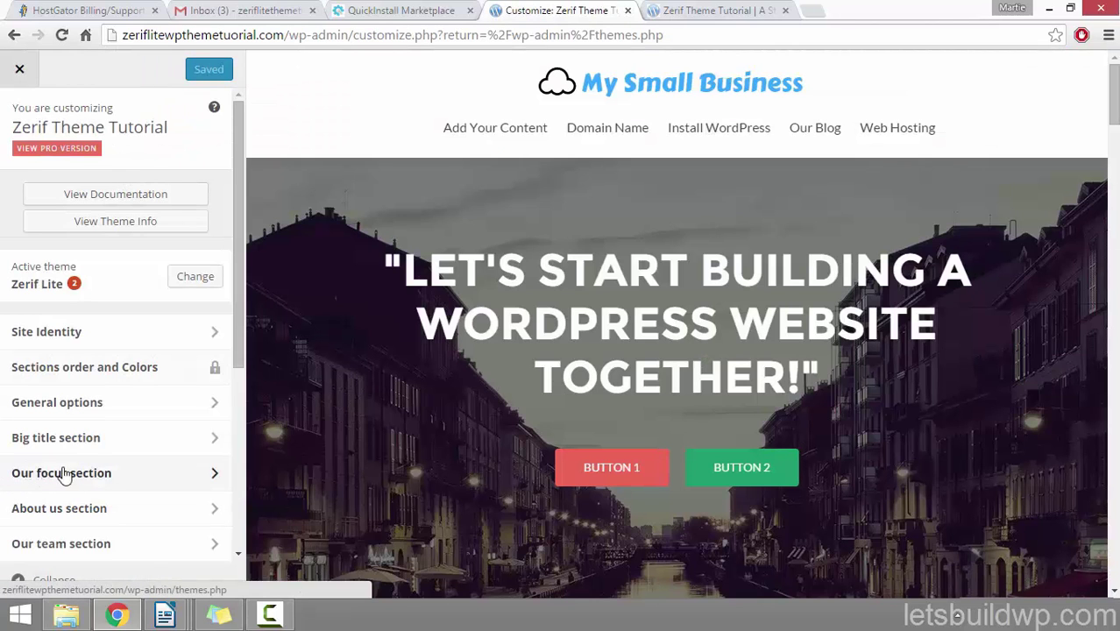
pyautogui.click(103, 473)
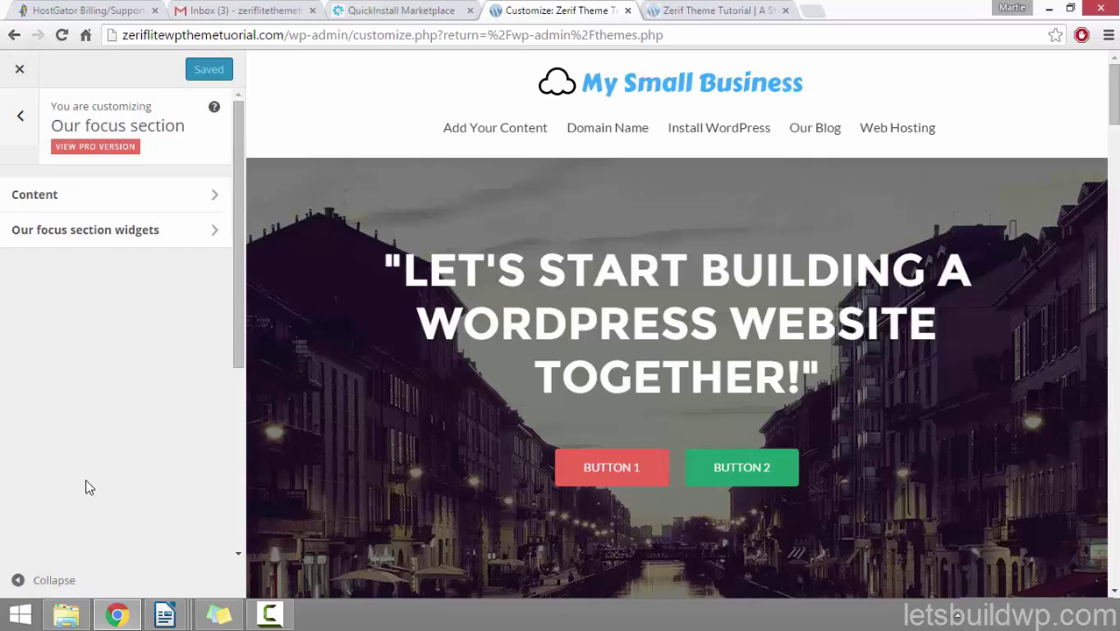
pyautogui.click(147, 242)
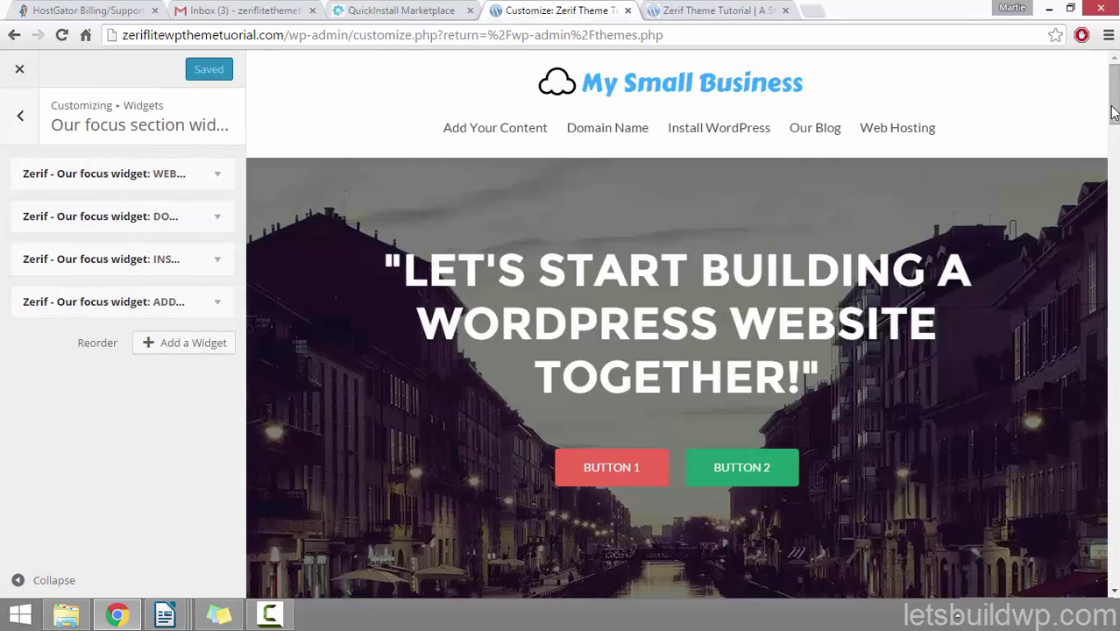
pyautogui.moveTo(1113, 109); pyautogui.dragTo(1115, 145)
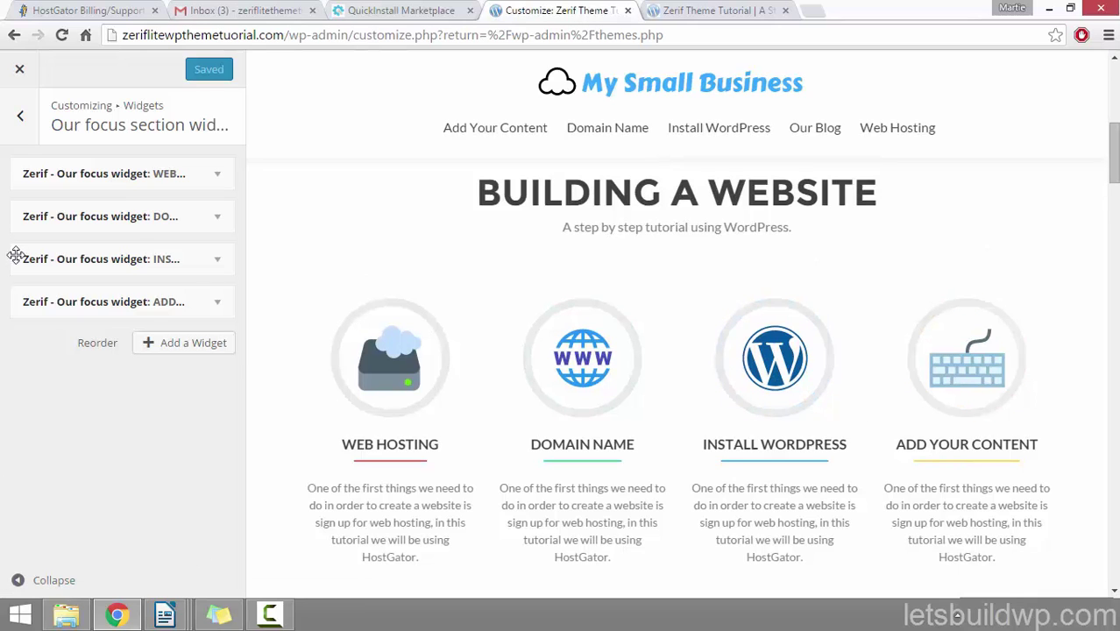
pyautogui.click(188, 176)
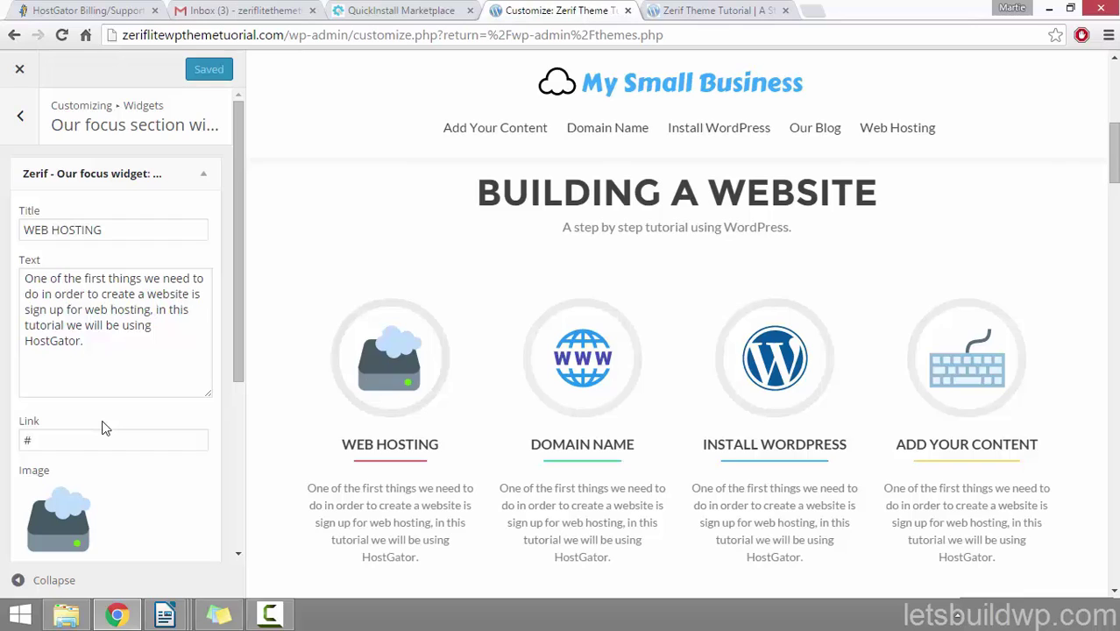
# Step: Duplicate the Customizer tab and open the Web Hosting page on the live site
pyautogui.rightClick(545, 10)
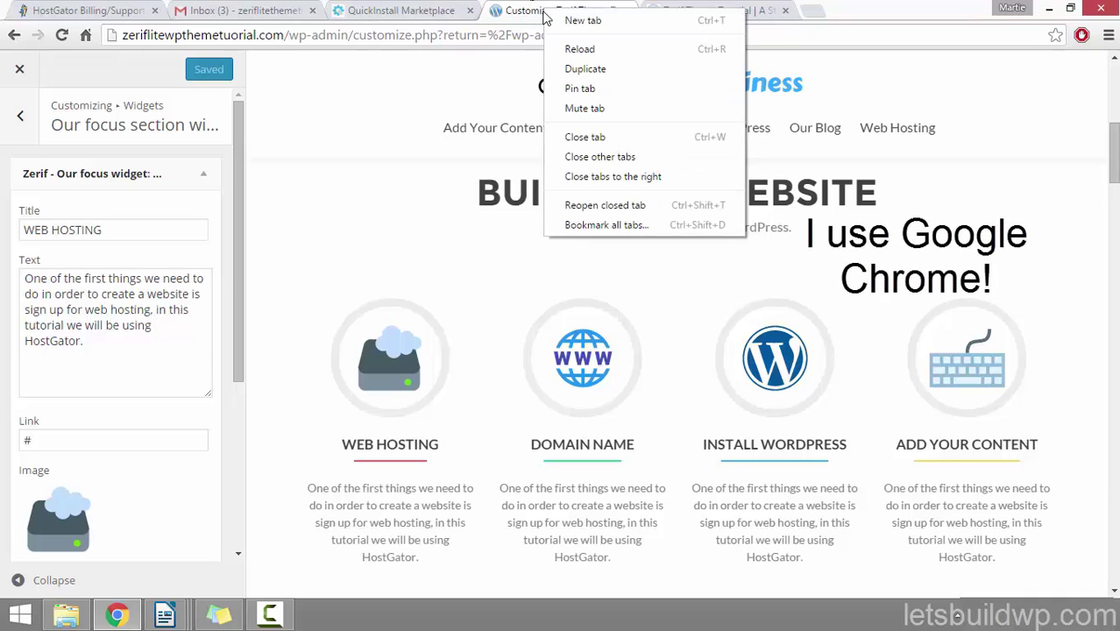
pyautogui.click(568, 74)
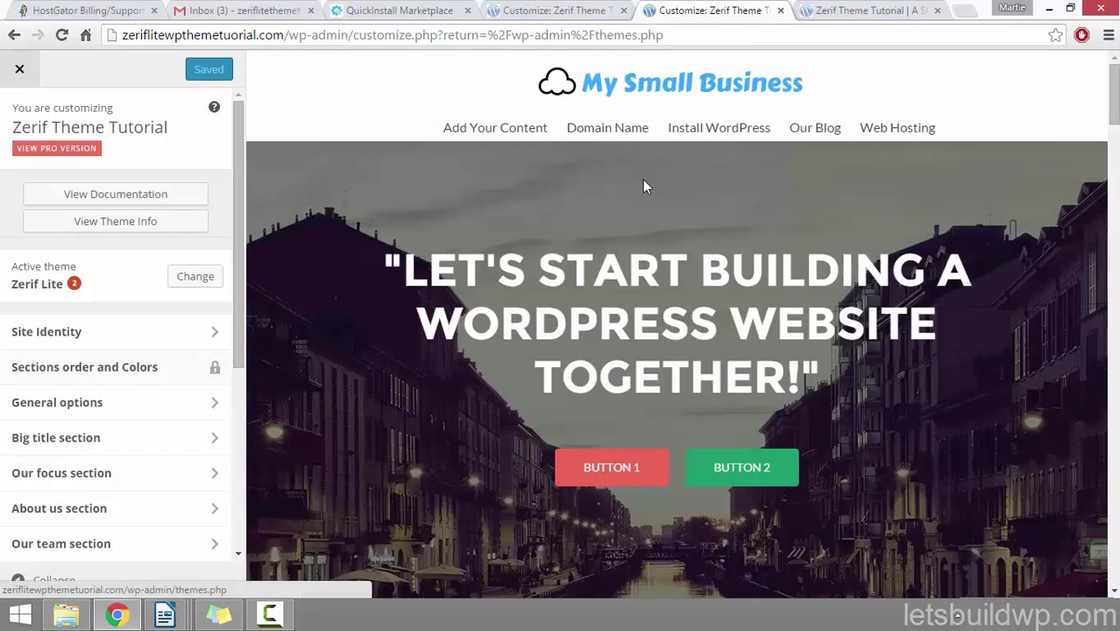
pyautogui.click(20, 72)
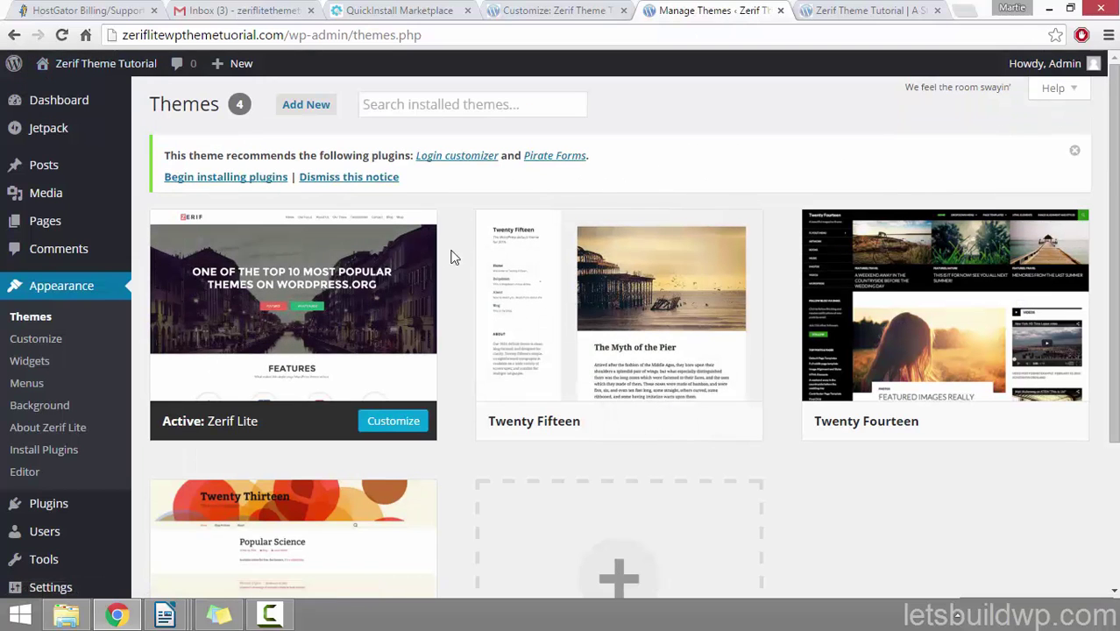
pyautogui.moveTo(100, 72)
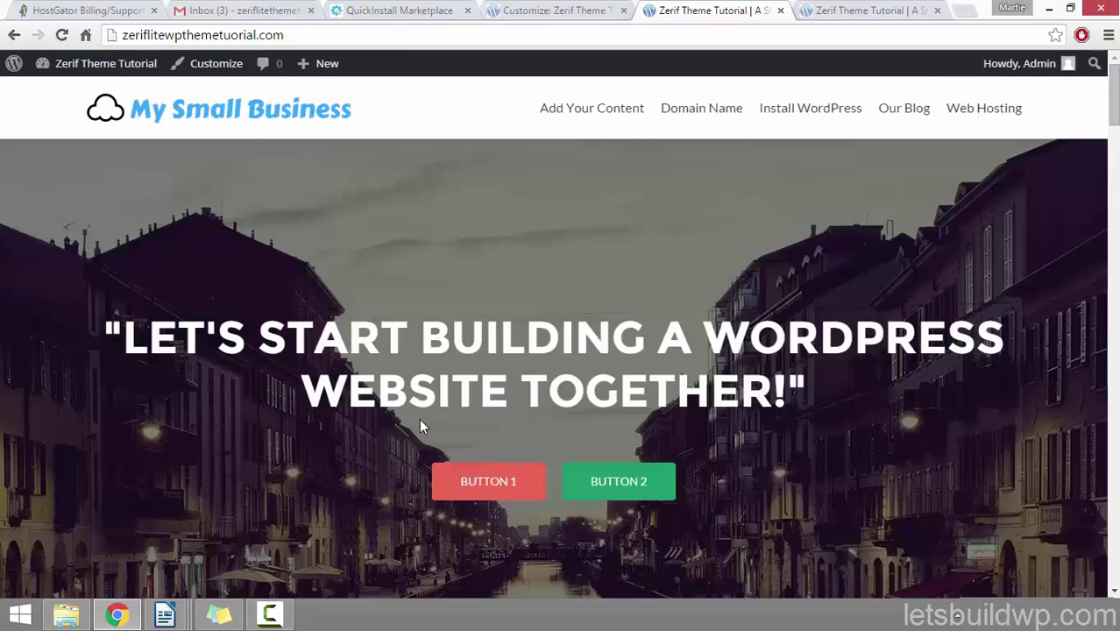
pyautogui.click(550, 10)
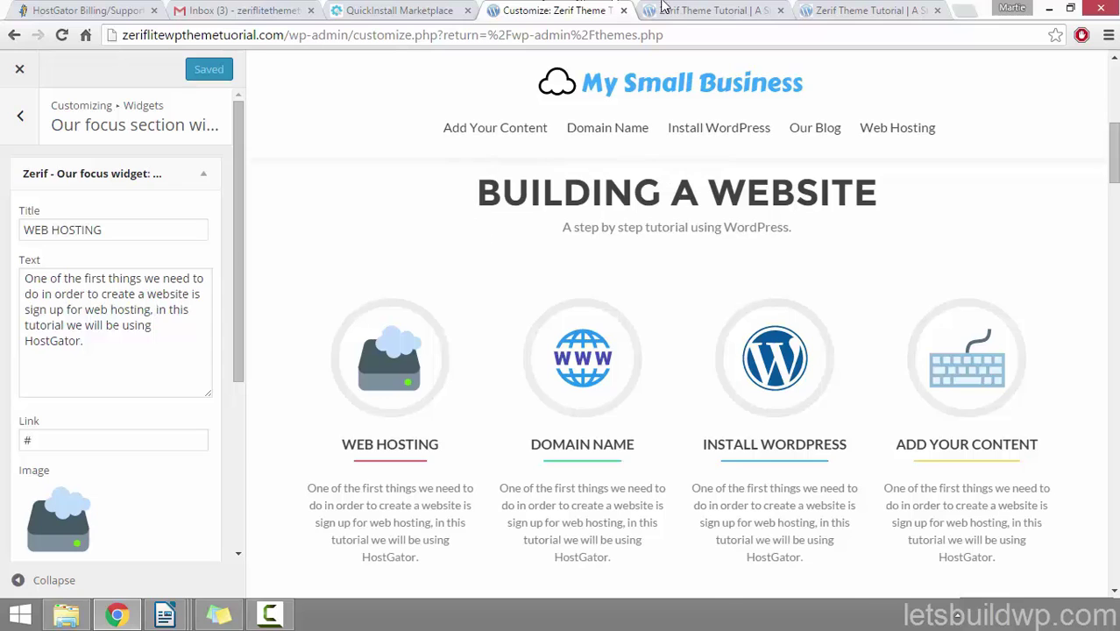
pyautogui.click(688, 12)
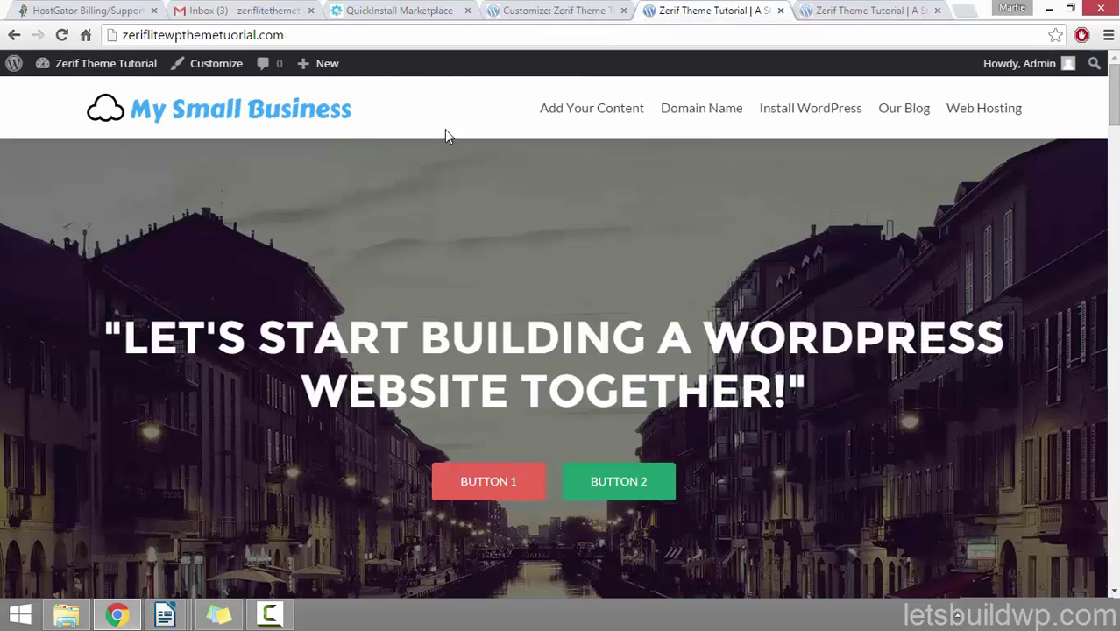
pyautogui.click(971, 114)
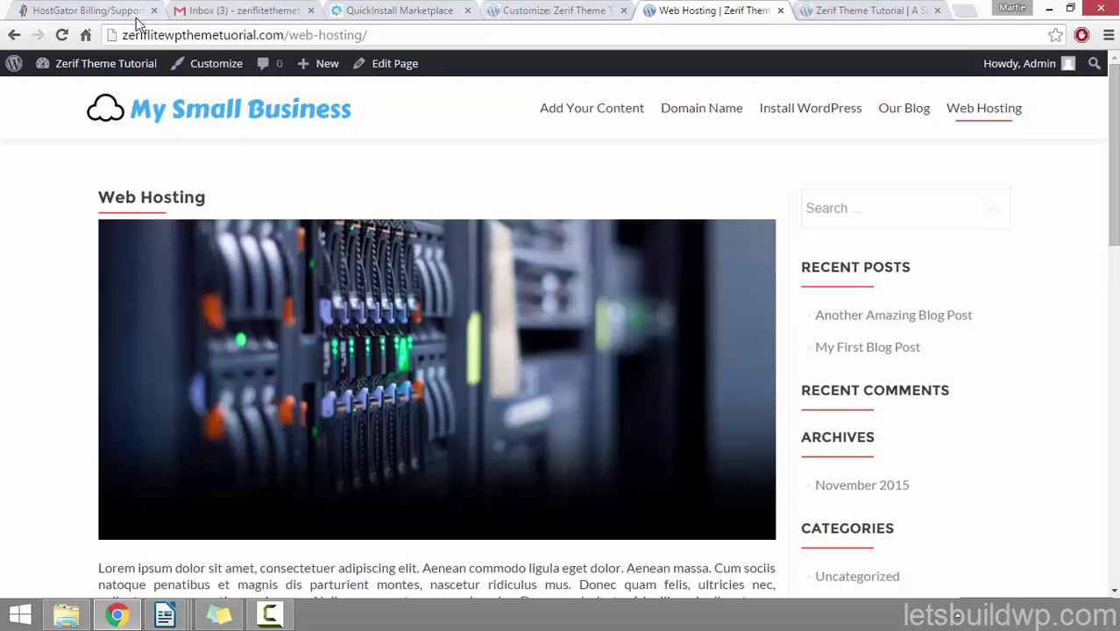
# Step: Copy the /web-hosting/ page address and place the caret in the WEB HOSTING link field
pyautogui.click(316, 35)
pyautogui.rightClick(301, 35)
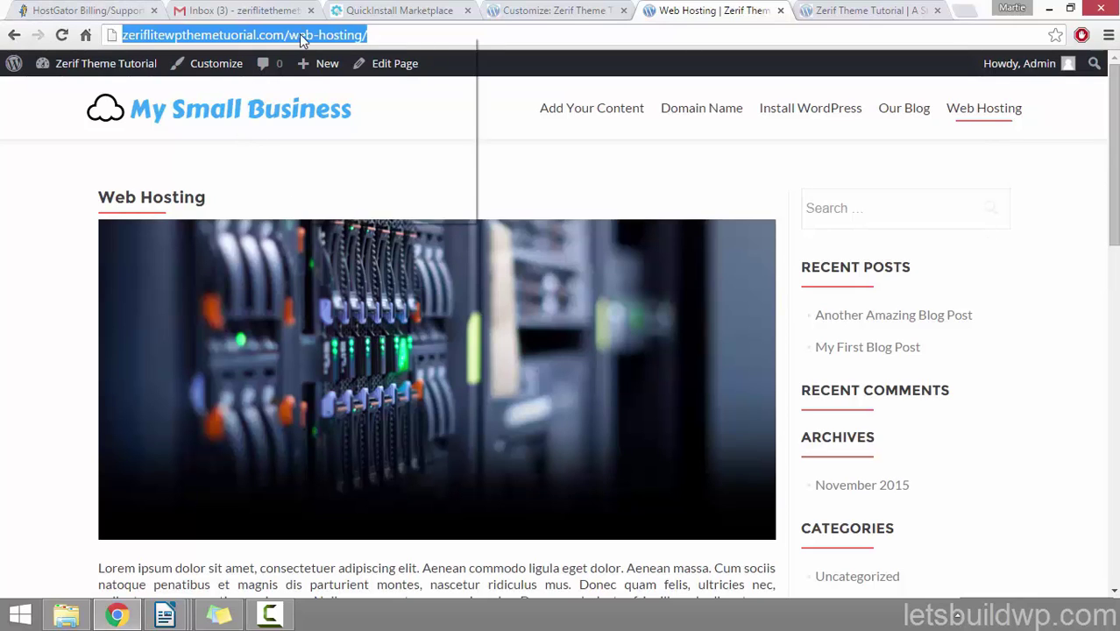
pyautogui.click(367, 103)
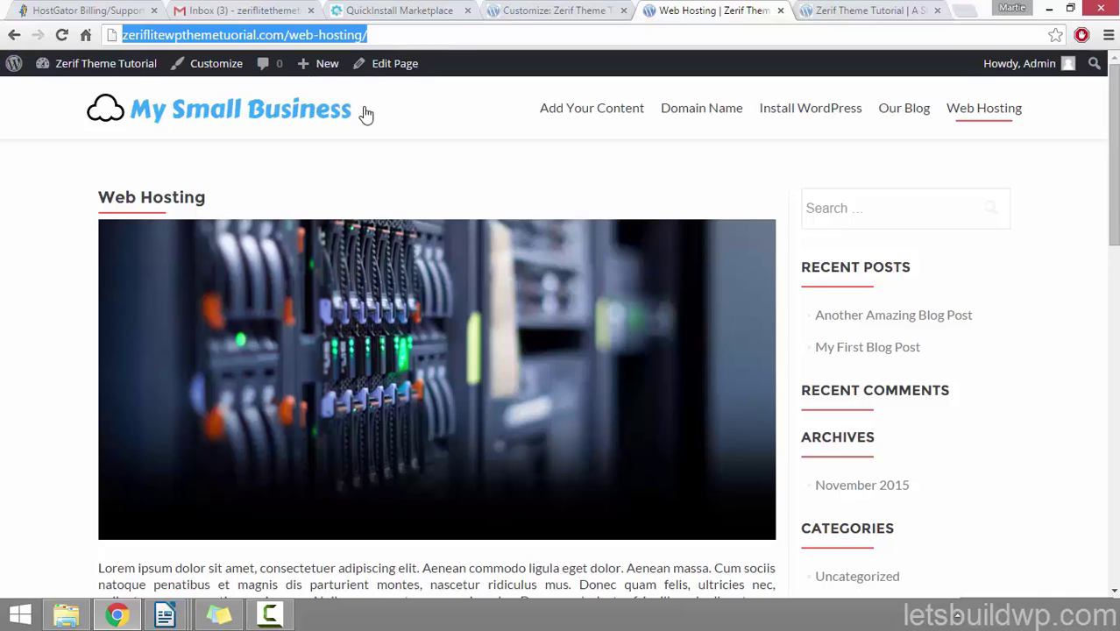
pyautogui.click(531, 11)
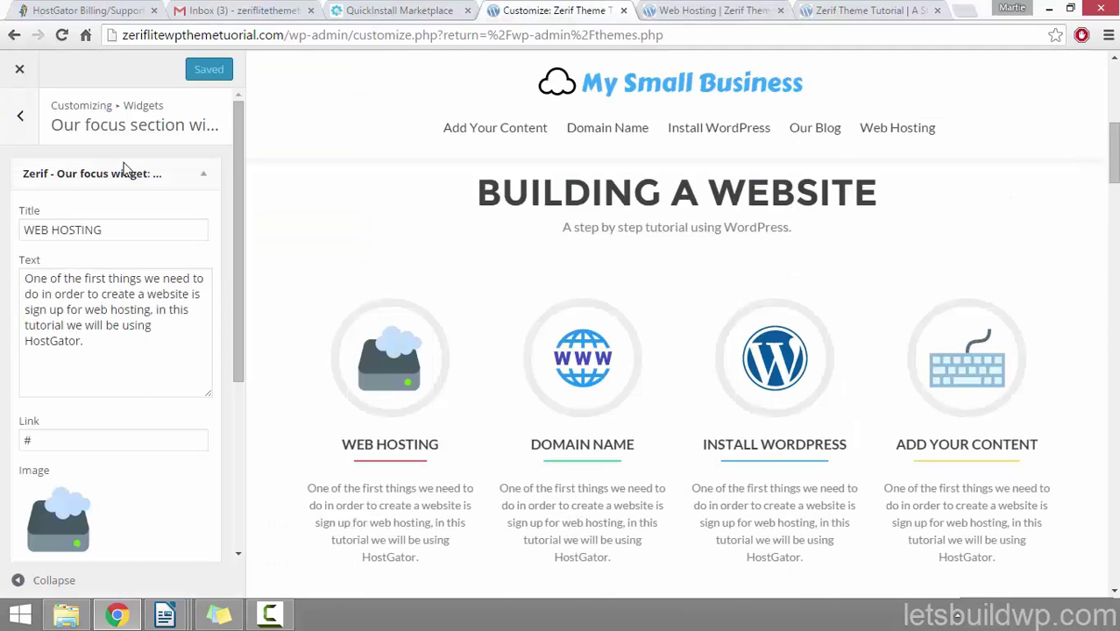
pyautogui.click(49, 439)
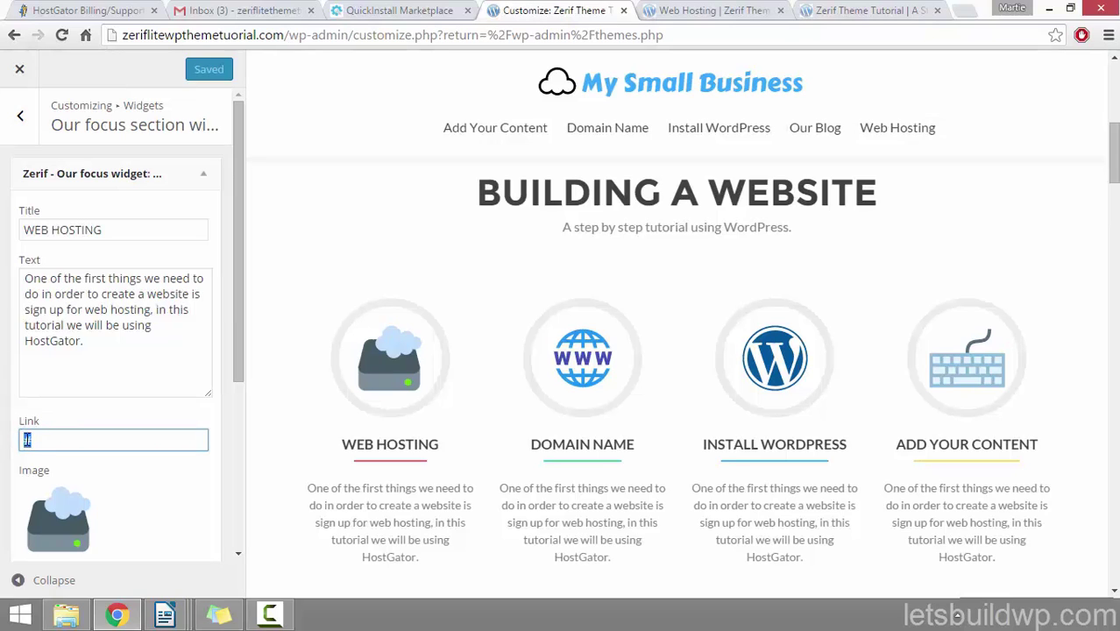
# Step: Paste the /web-hosting/ address into the WEB HOSTING widget's Link field
pyautogui.rightClick(39, 438)
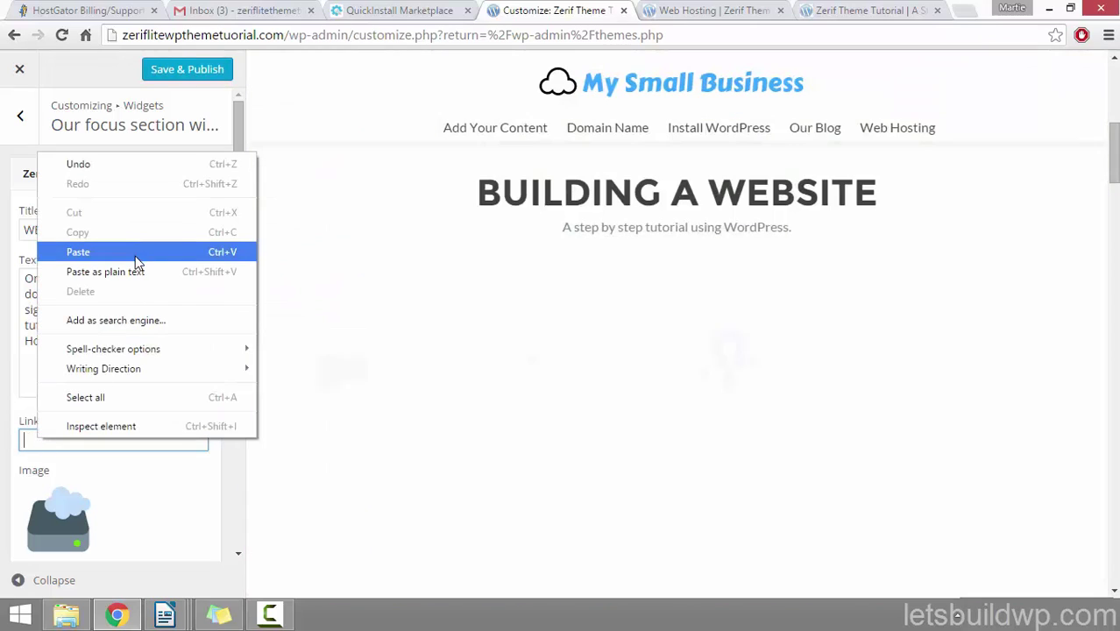
pyautogui.click(136, 252)
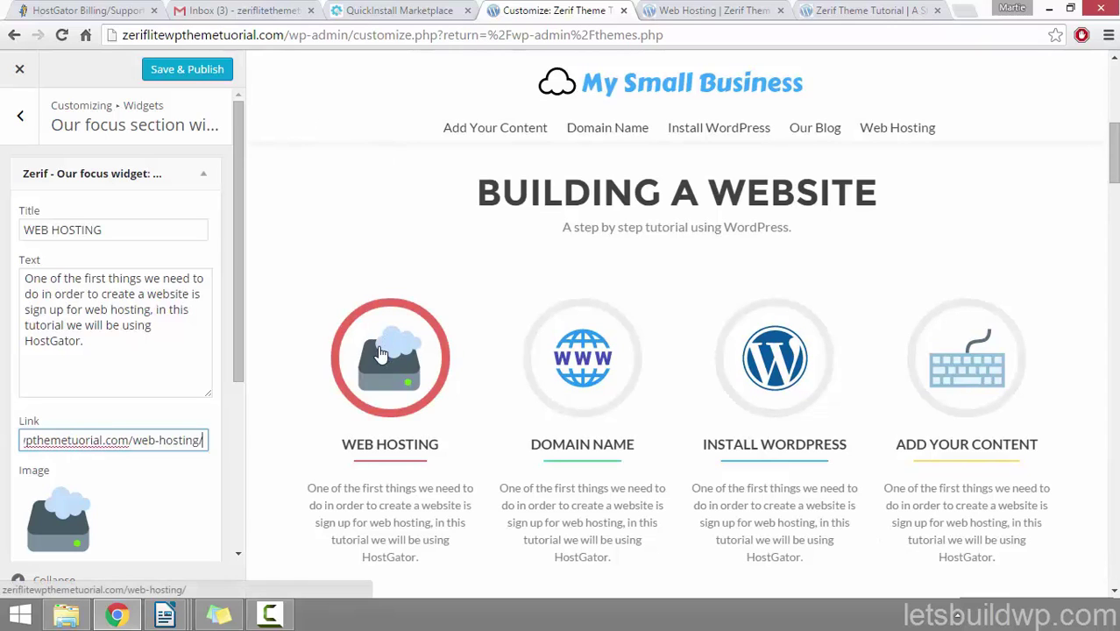
pyautogui.moveTo(200, 440); pyautogui.dragTo(22, 442)
pyautogui.click(87, 439)
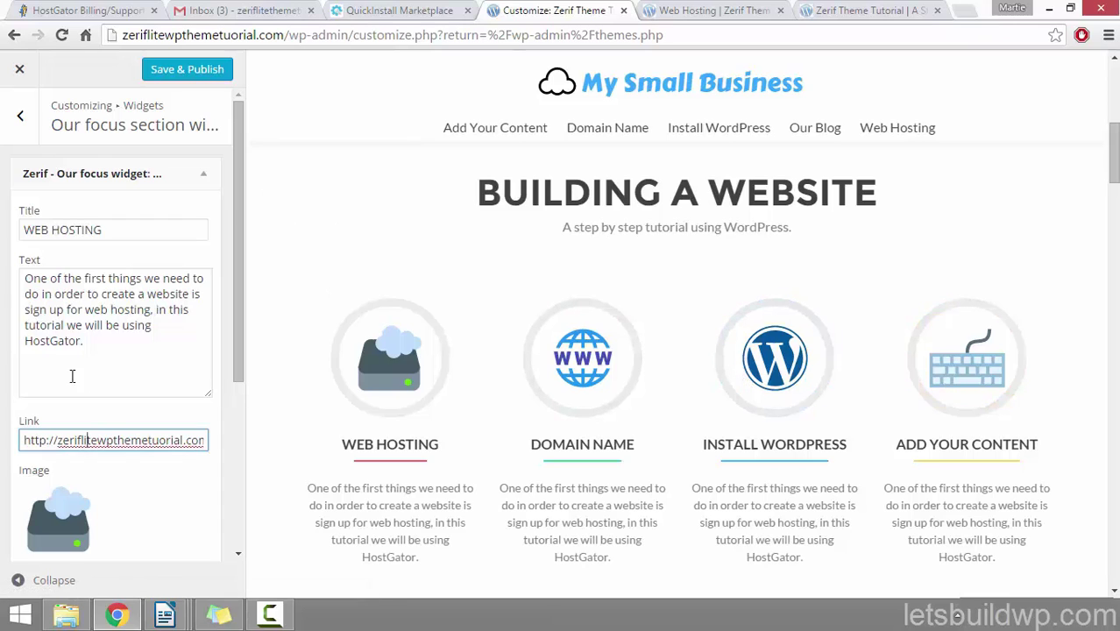
pyautogui.click(207, 177)
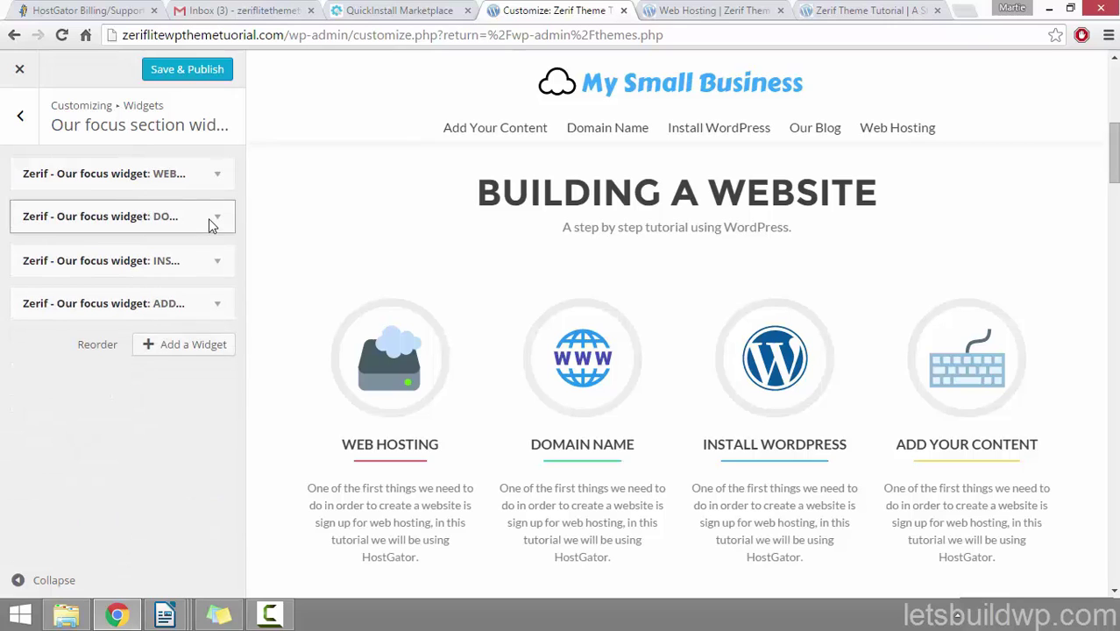
# Step: Link the DOMAIN NAME focus widget to the copied /domain-name/ page address
pyautogui.click(209, 218)
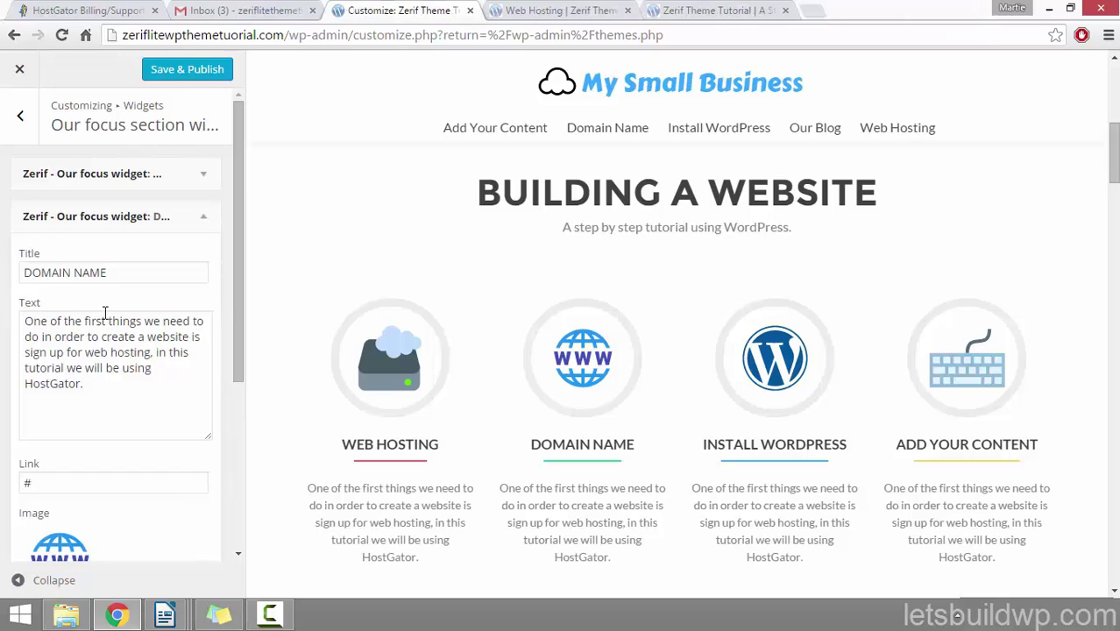
pyautogui.click(529, 13)
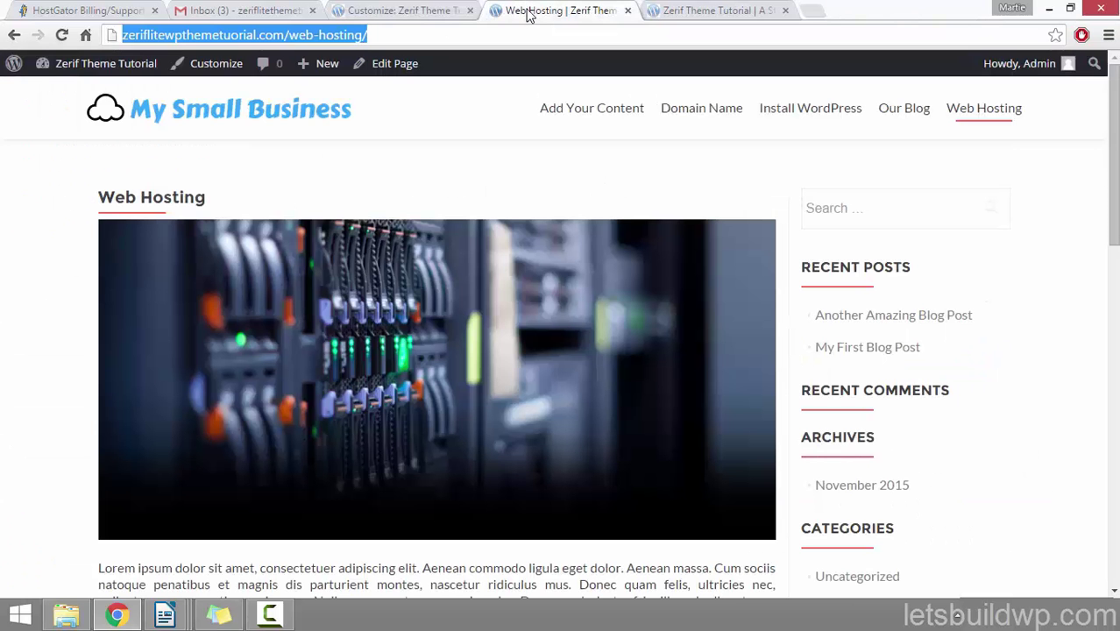
pyautogui.click(697, 113)
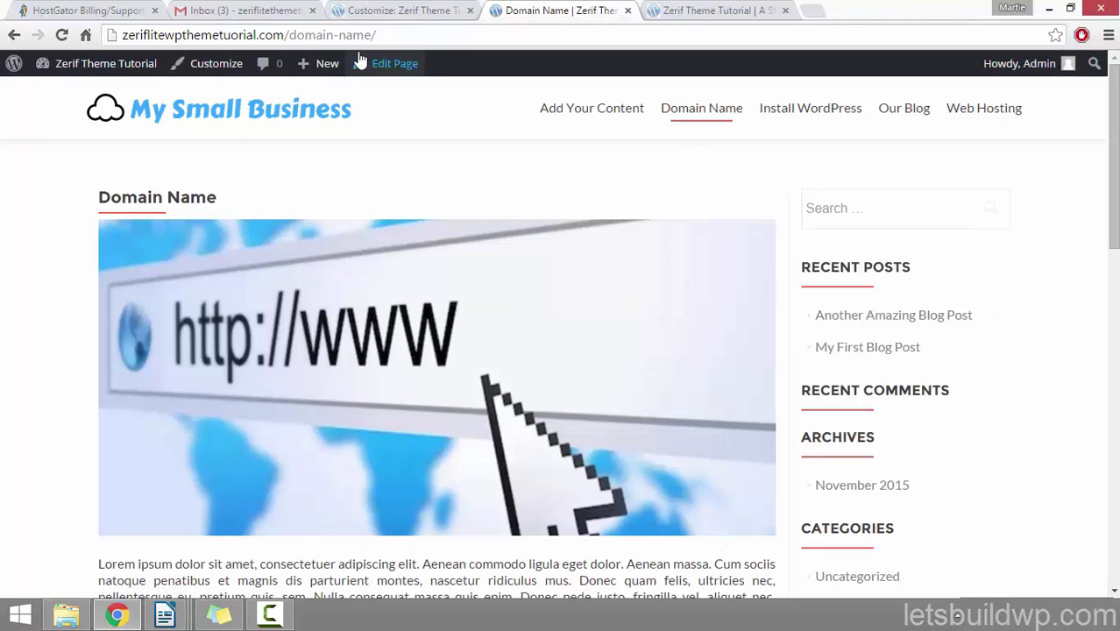
pyautogui.click(355, 36)
pyautogui.click(407, 95)
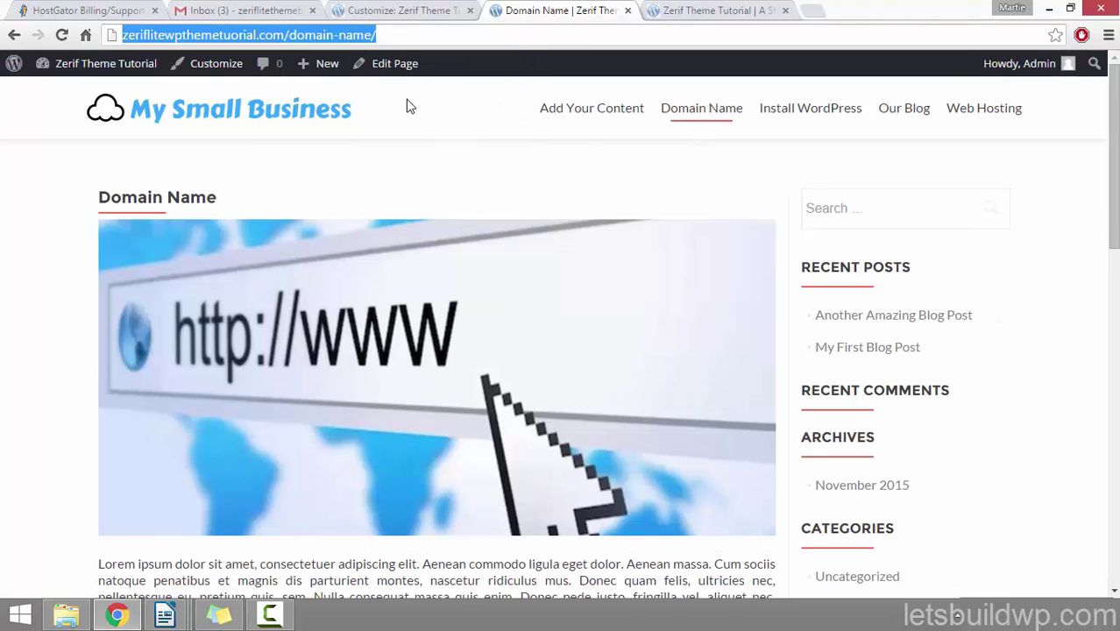
pyautogui.click(410, 10)
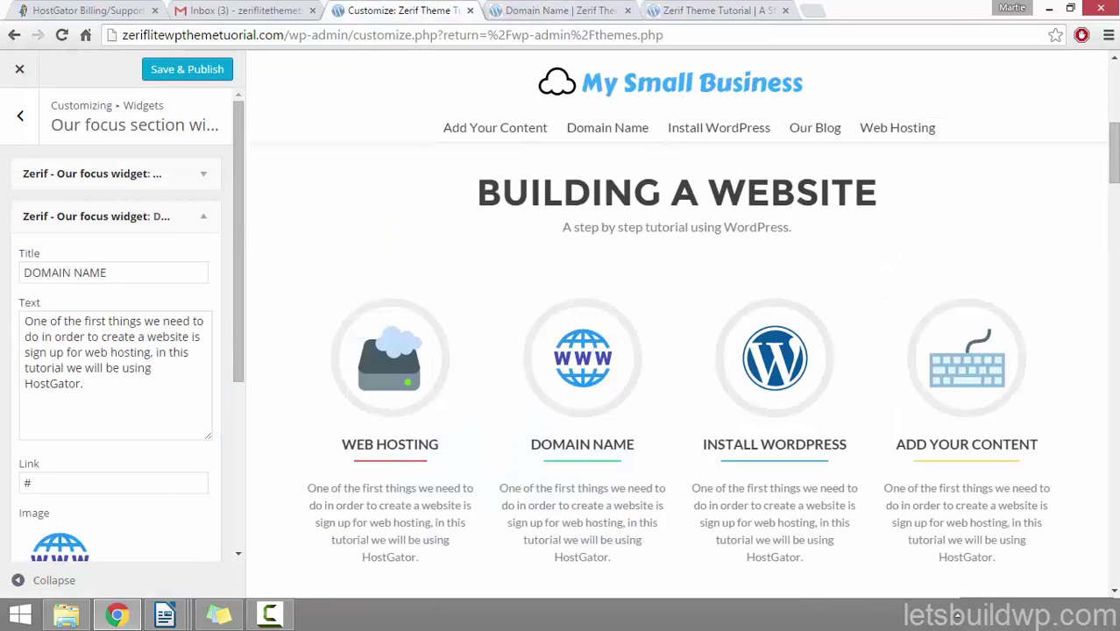
pyautogui.click(90, 480)
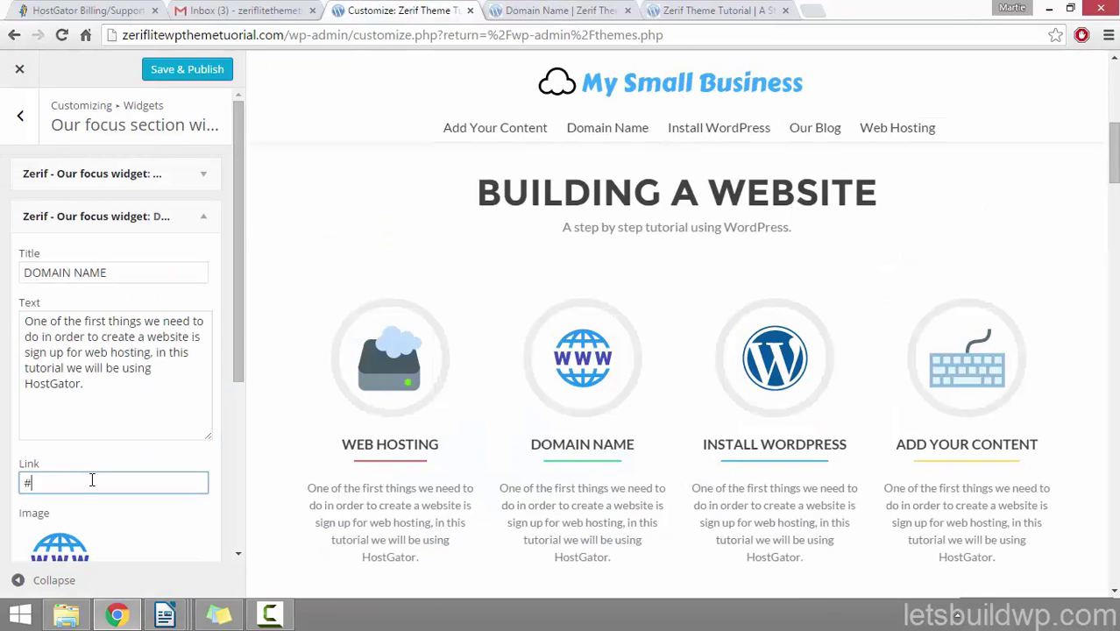
pyautogui.rightClick(35, 486)
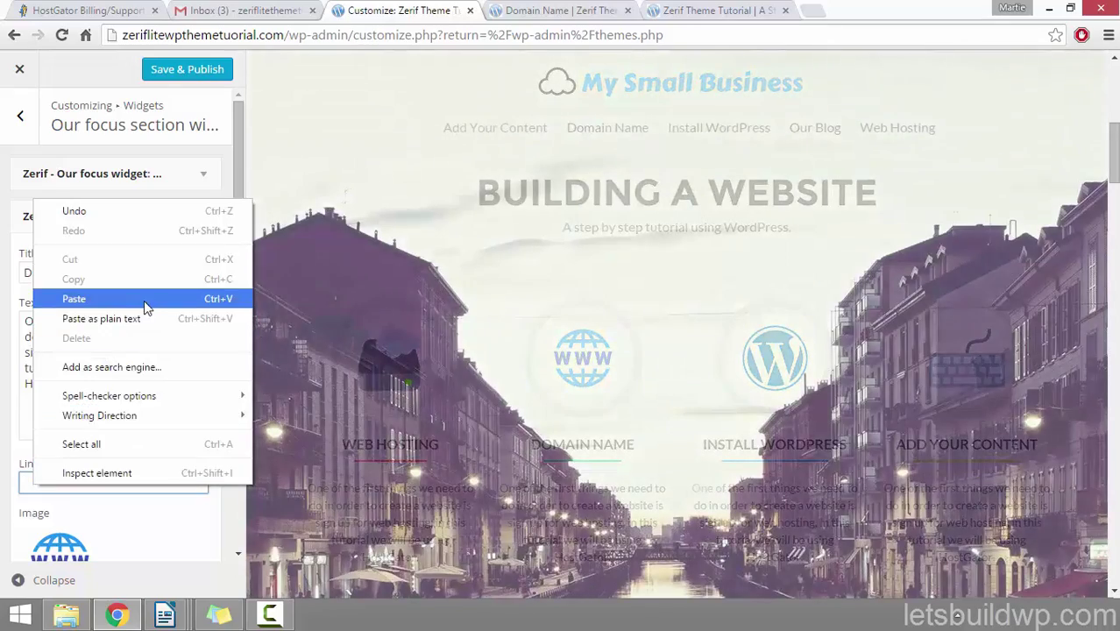
pyautogui.click(143, 299)
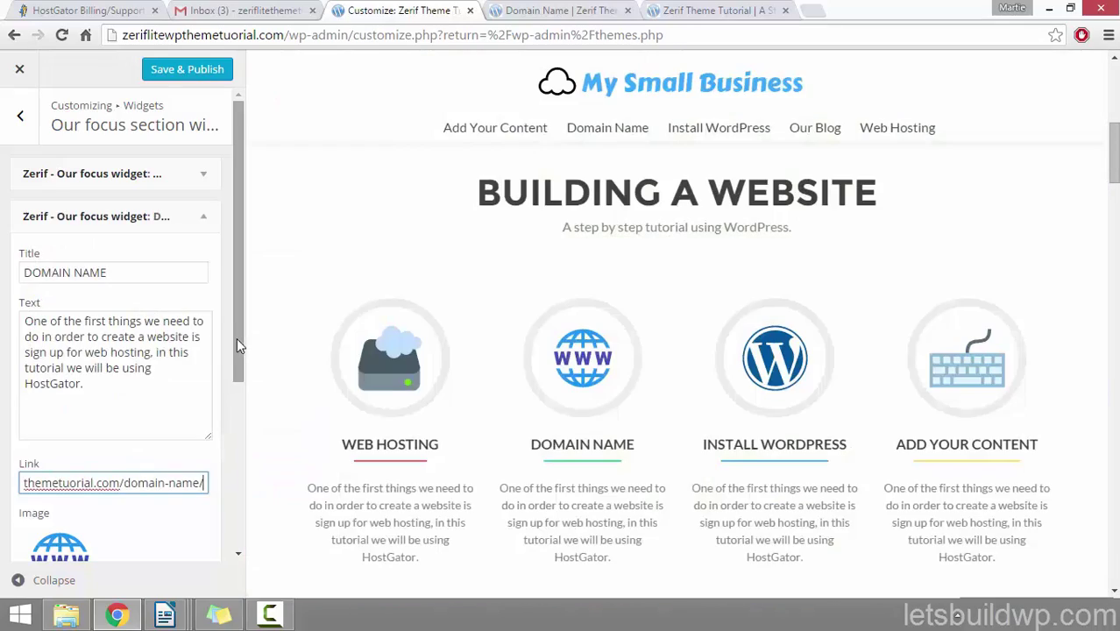
pyautogui.click(205, 216)
# Step: Replace the # placeholder in INSTALL WORDPRESS's Link field with its page address
pyautogui.click(203, 259)
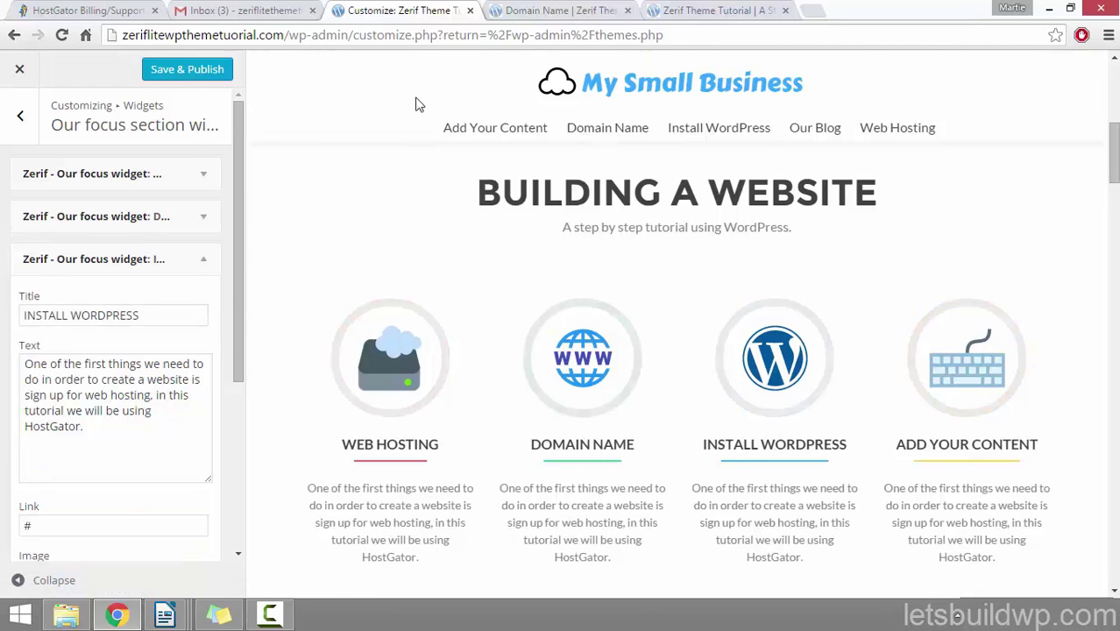
pyautogui.click(556, 9)
pyautogui.click(822, 114)
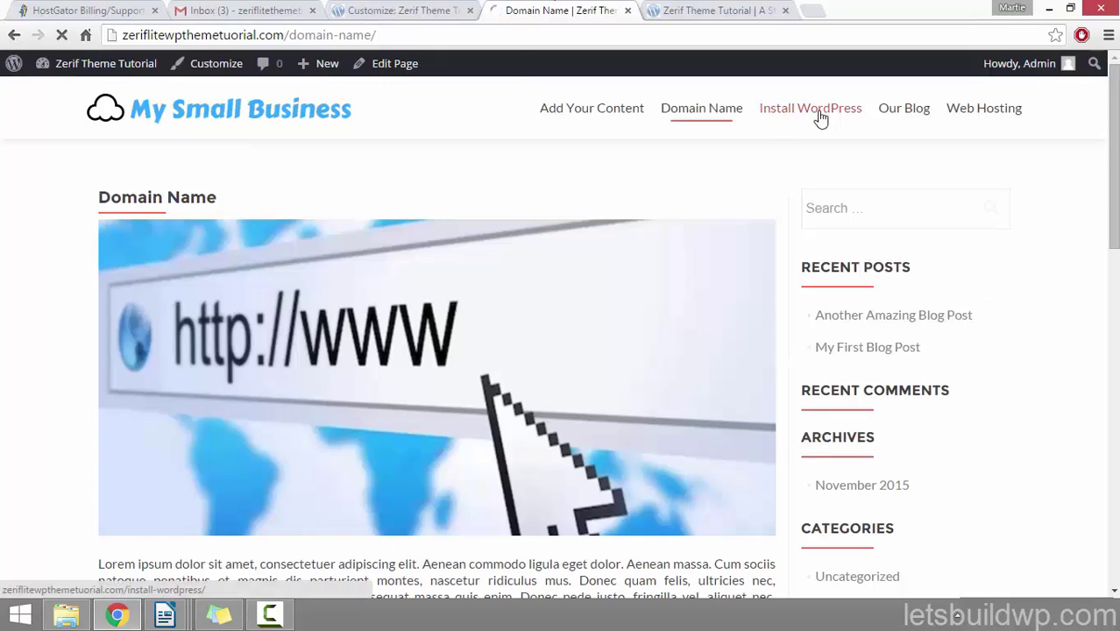
pyautogui.click(339, 33)
pyautogui.rightClick(340, 33)
pyautogui.click(372, 93)
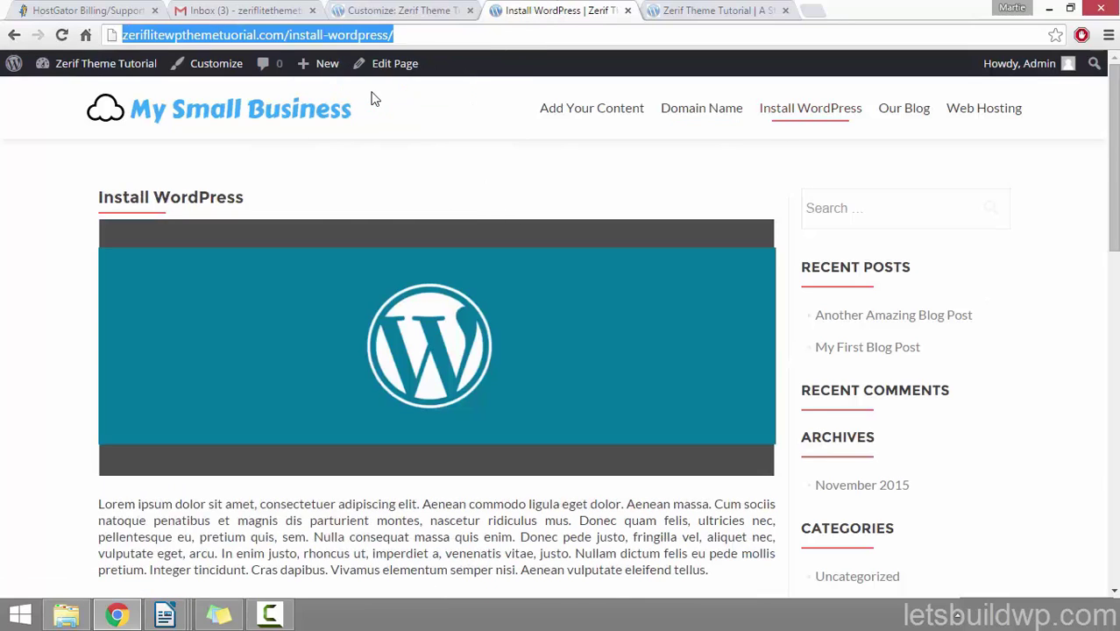
pyautogui.click(393, 13)
pyautogui.moveTo(51, 523); pyautogui.dragTo(4, 517)
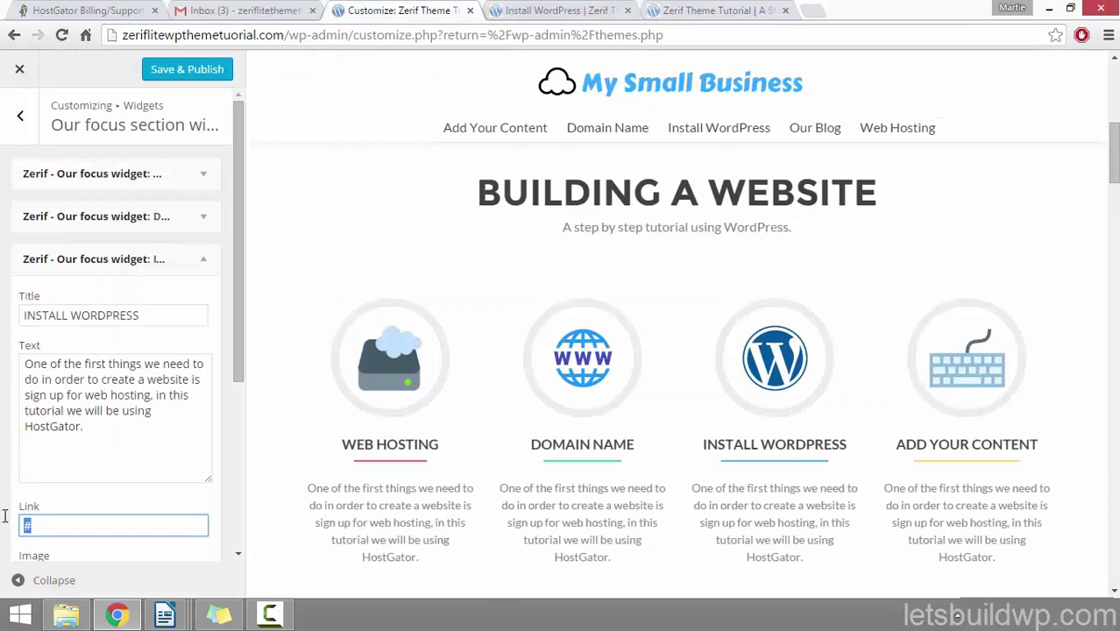
pyautogui.rightClick(39, 523)
pyautogui.click(88, 295)
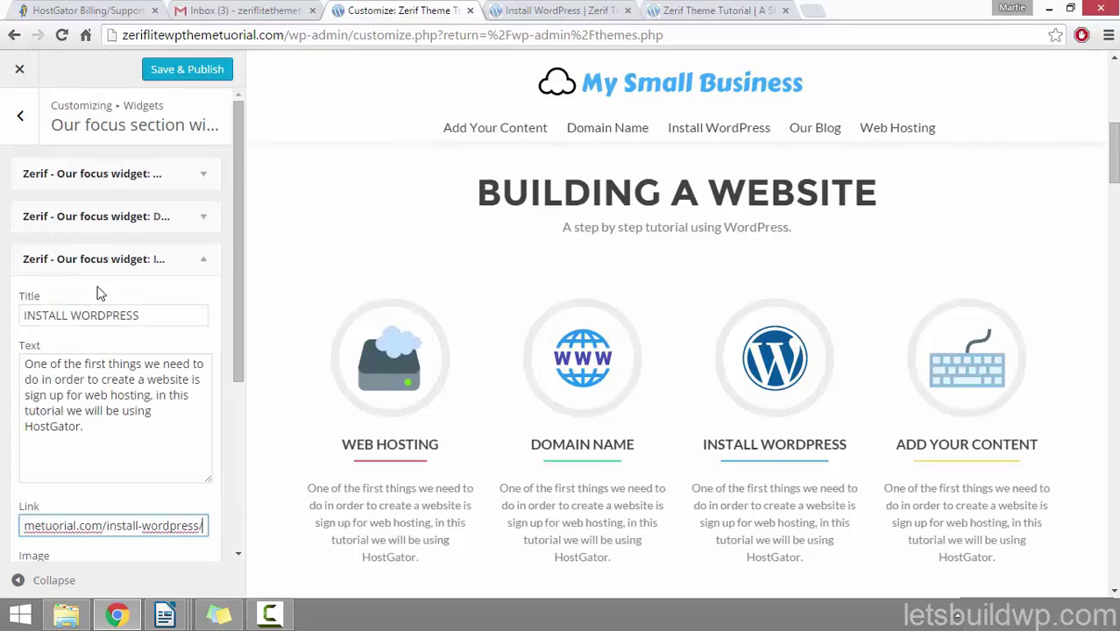
pyautogui.click(196, 261)
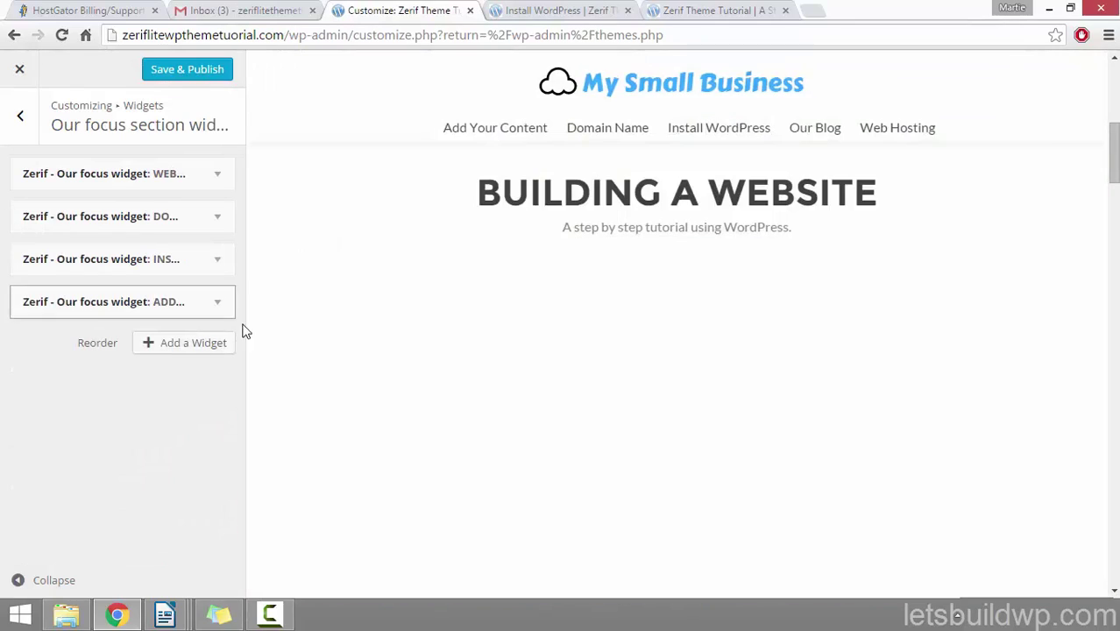
# Step: Link ADD YOUR CONTENT to its /add-your-content/ page and Save & Publish
pyautogui.click(215, 303)
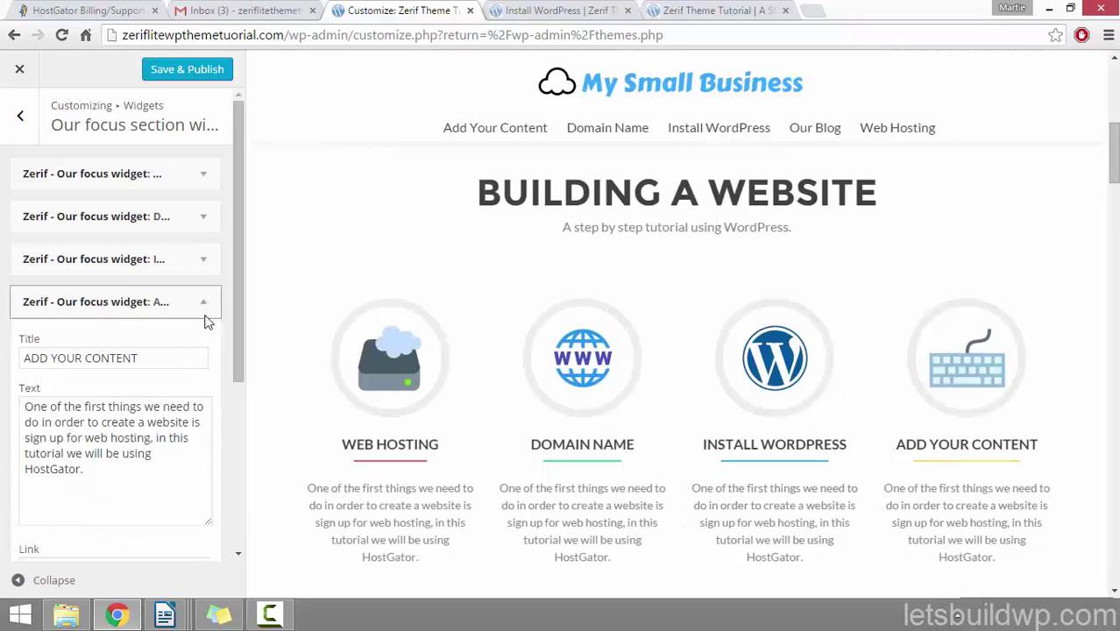
pyautogui.scroll(-2, 144, 386)
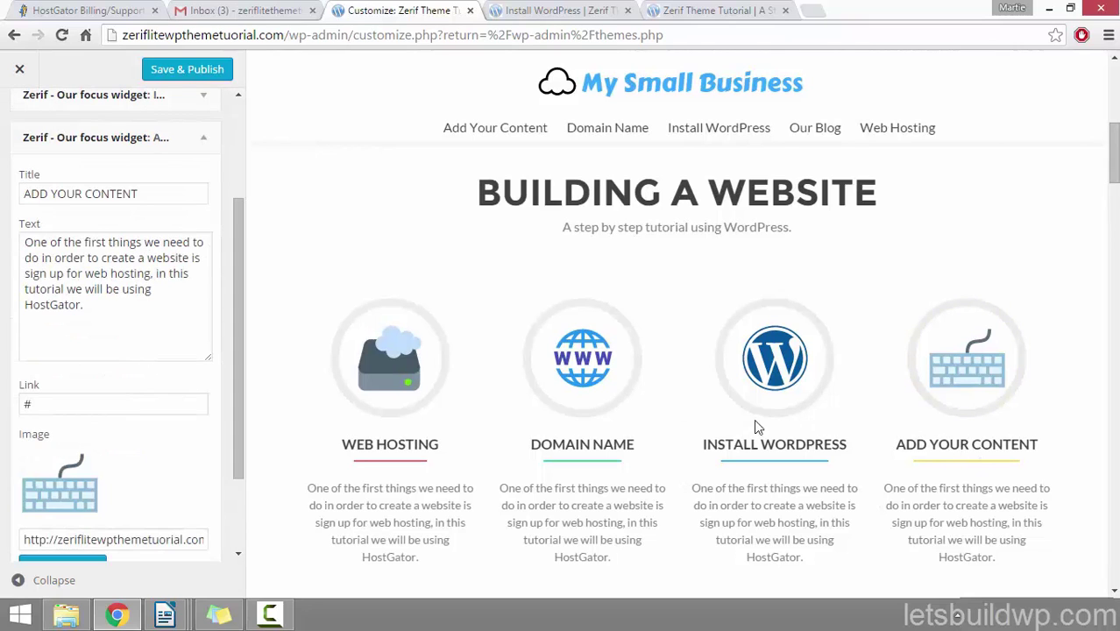
pyautogui.click(538, 10)
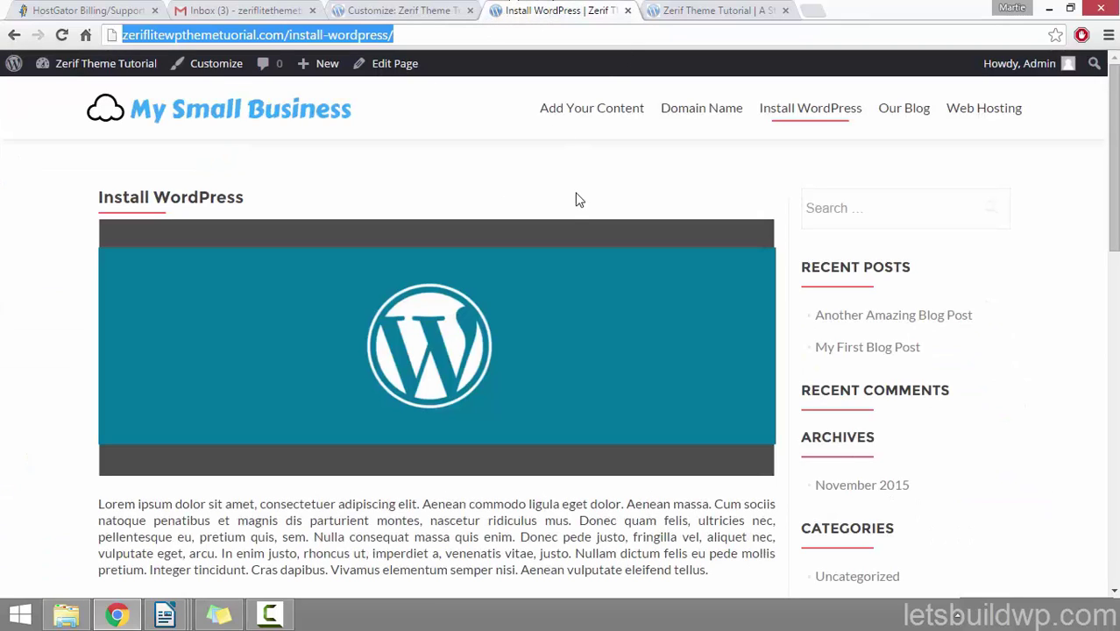
pyautogui.click(596, 108)
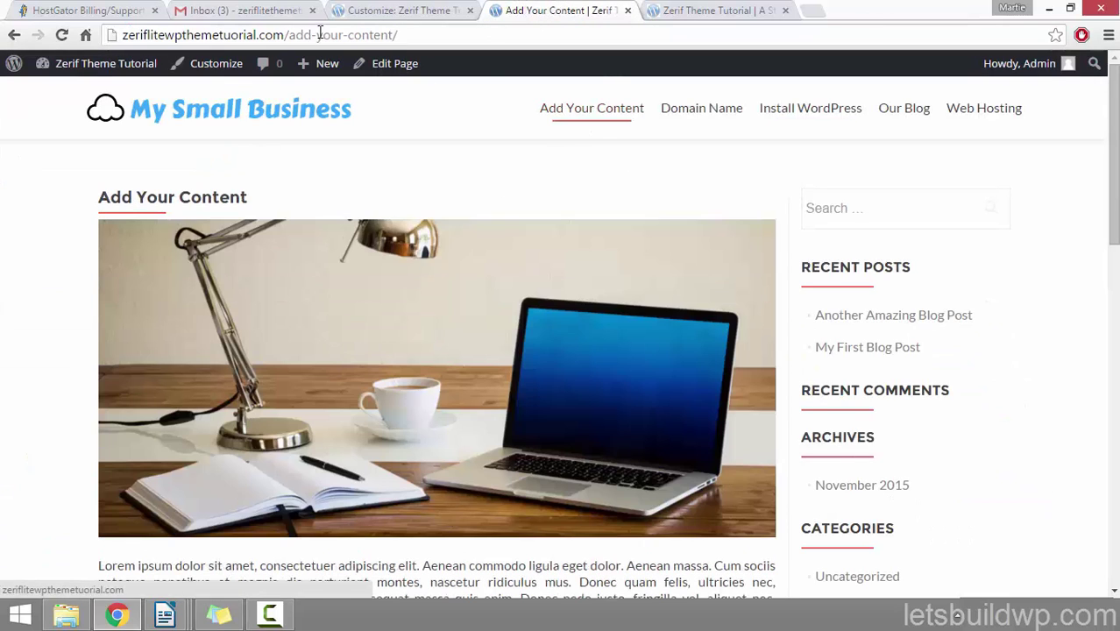
pyautogui.rightClick(320, 33)
pyautogui.click(364, 90)
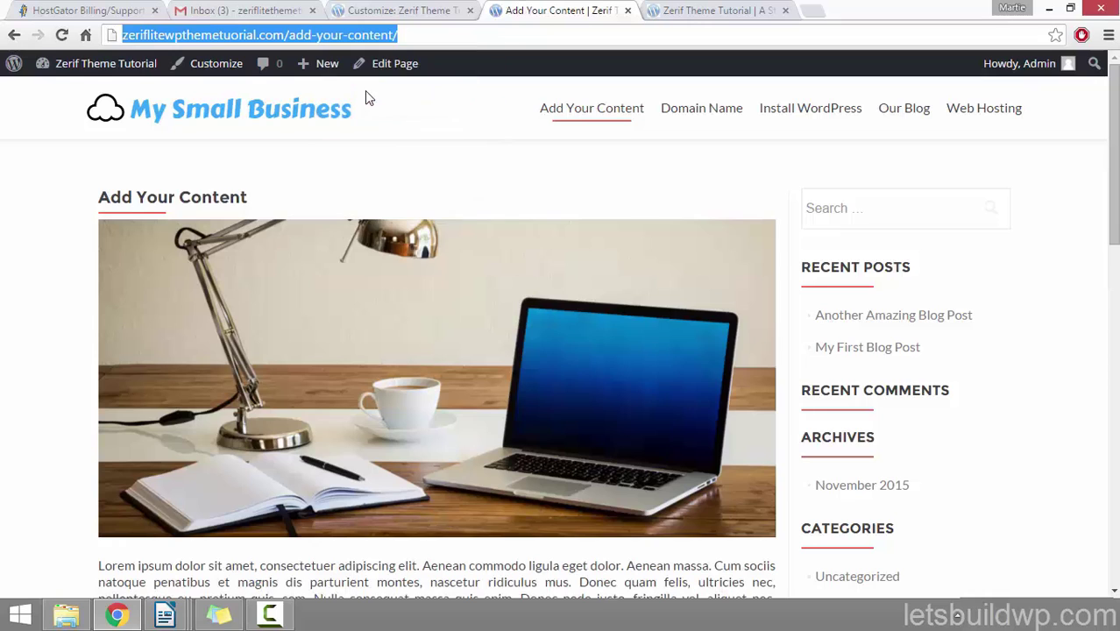
pyautogui.click(418, 11)
pyautogui.click(25, 403)
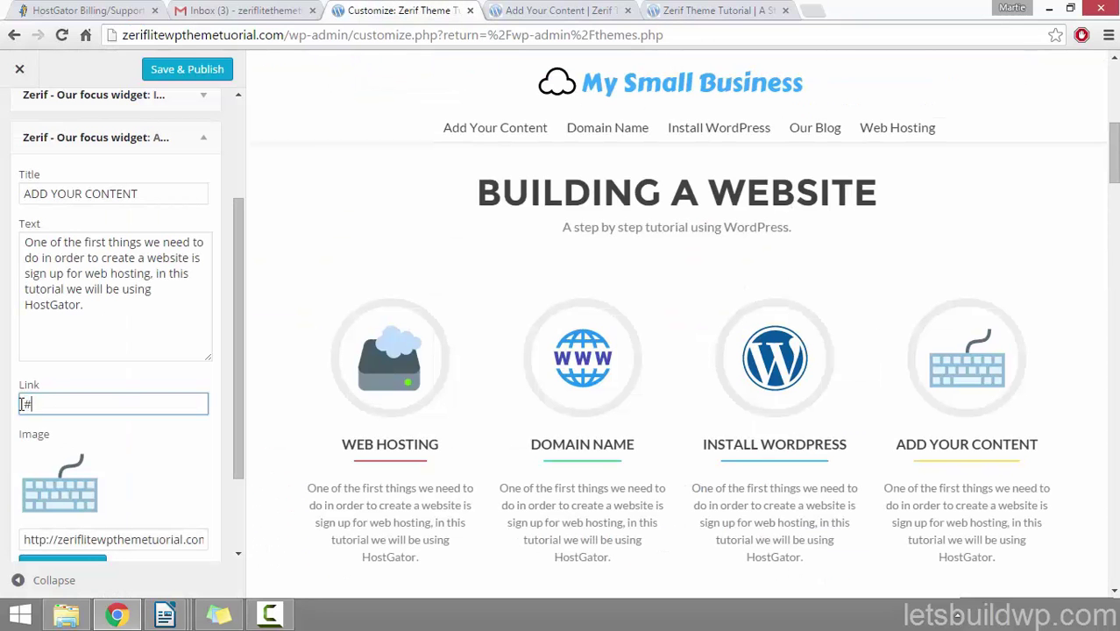
pyautogui.rightClick(26, 403)
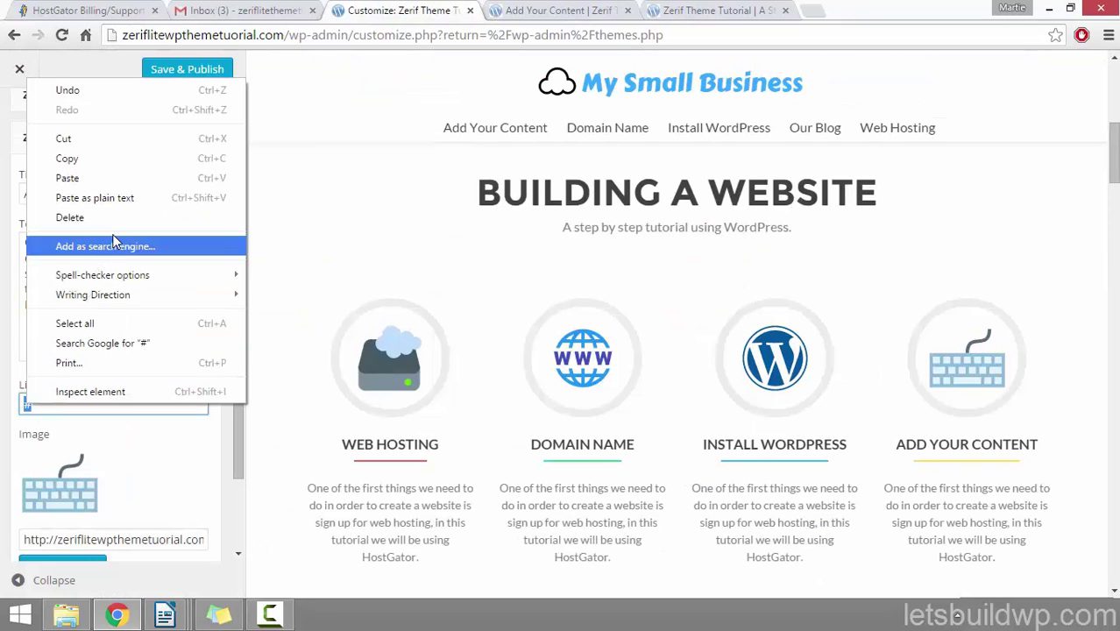
pyautogui.click(140, 180)
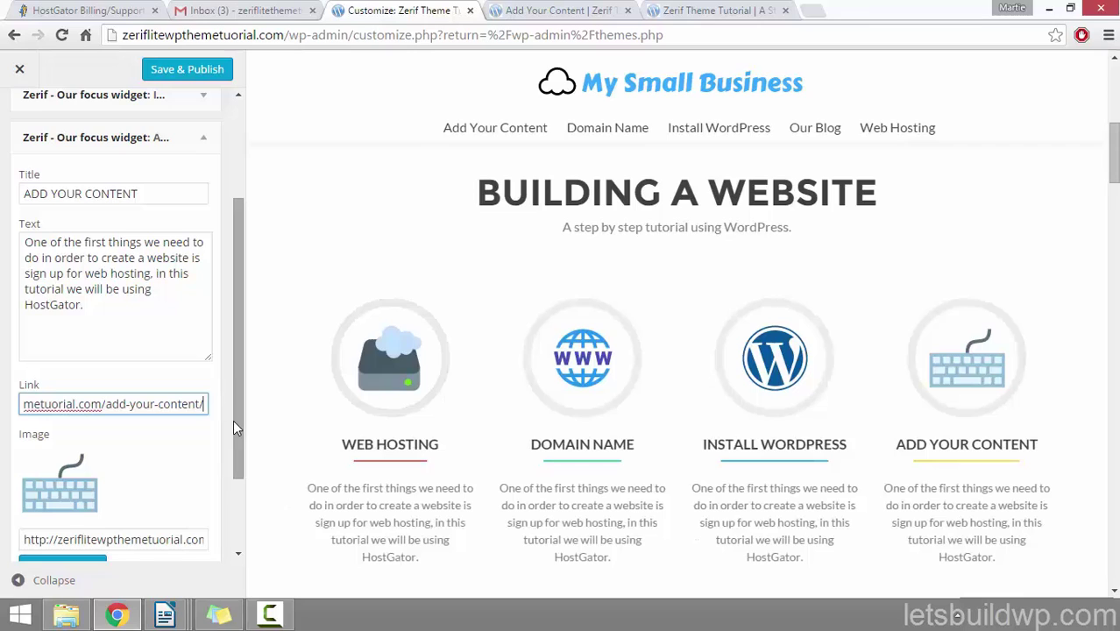
pyautogui.click(180, 72)
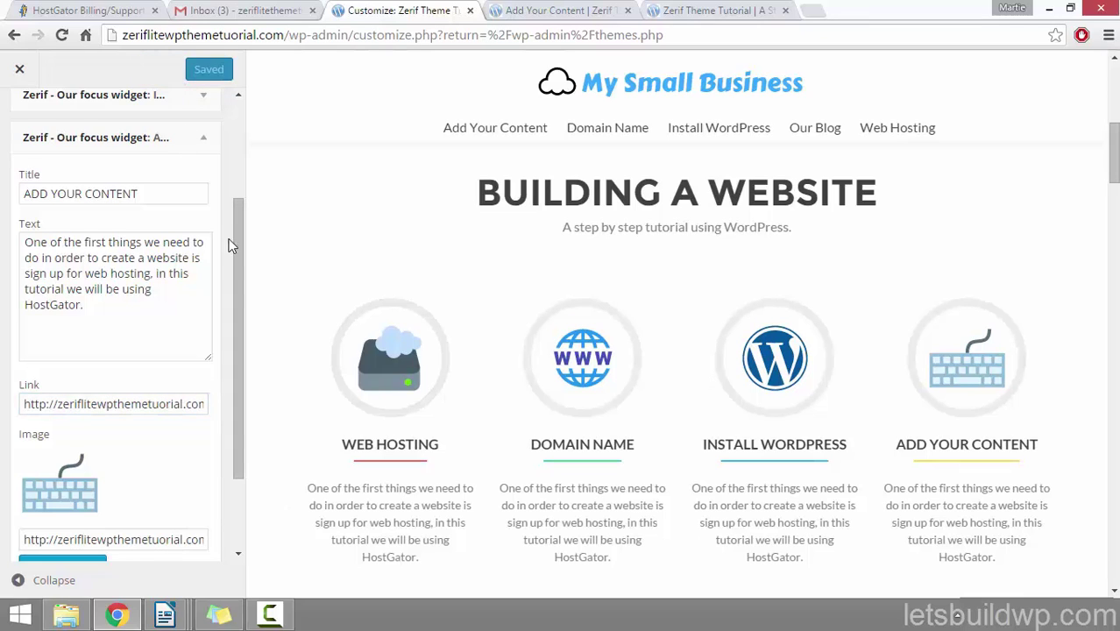
pyautogui.scroll(3, 228, 246)
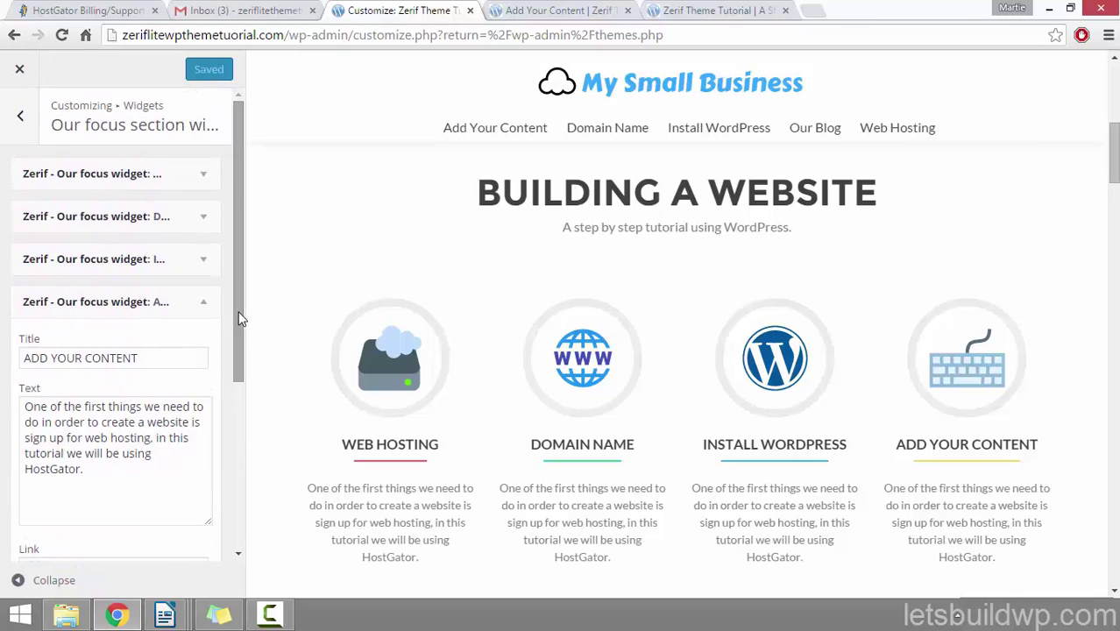
# Step: On the live homepage, follow the Install WordPress ribbon to its page
pyautogui.click(20, 72)
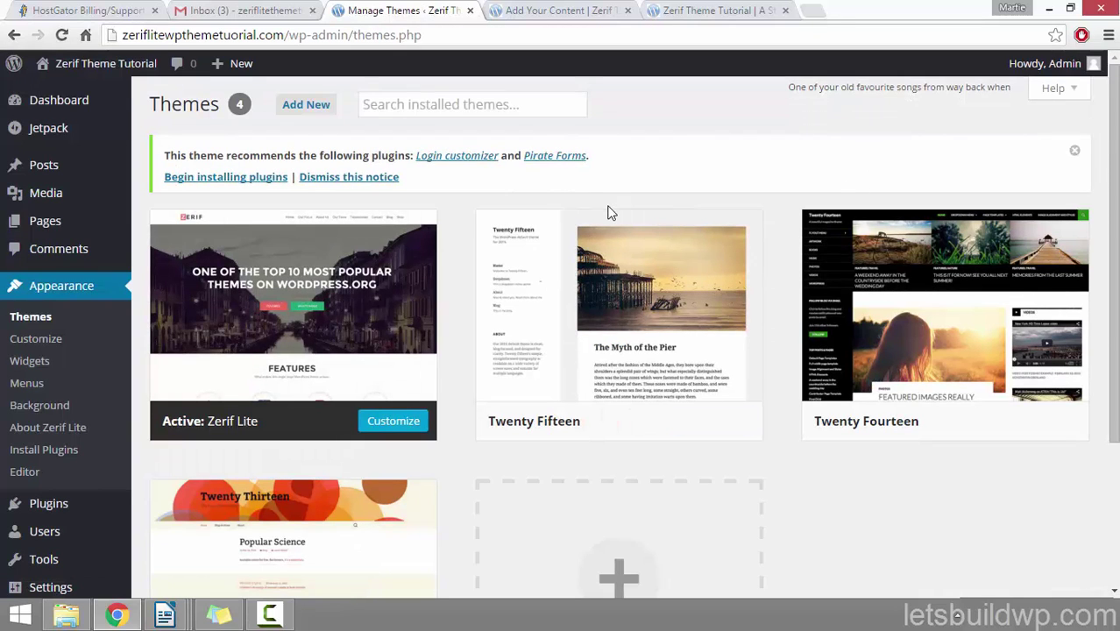
pyautogui.click(116, 65)
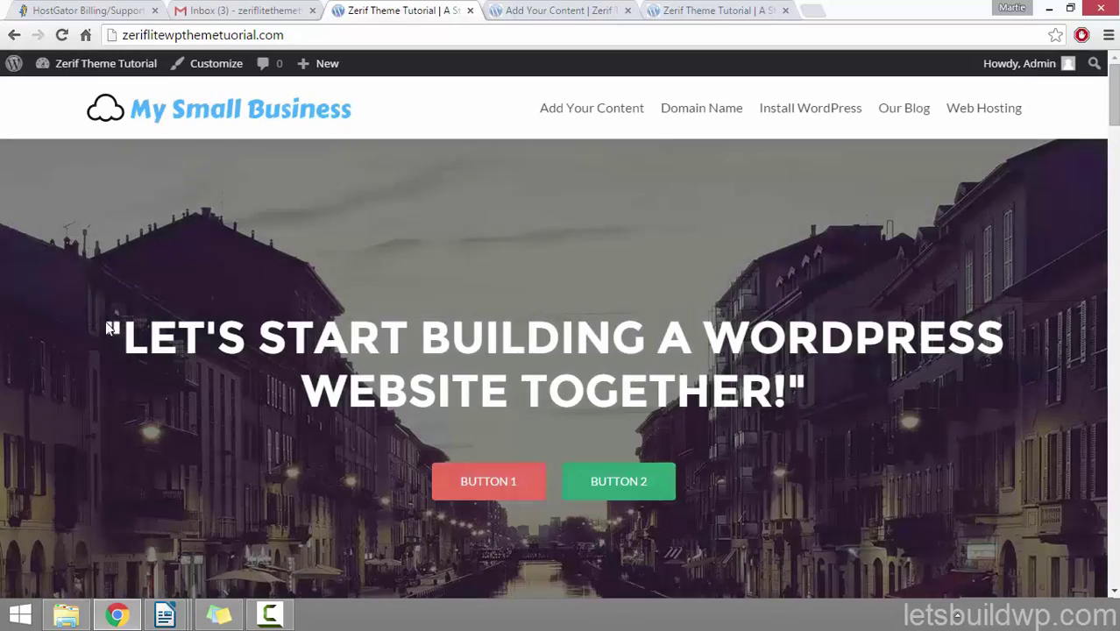
pyautogui.scroll(-2, 98, 270)
pyautogui.scroll(-5, 97, 277)
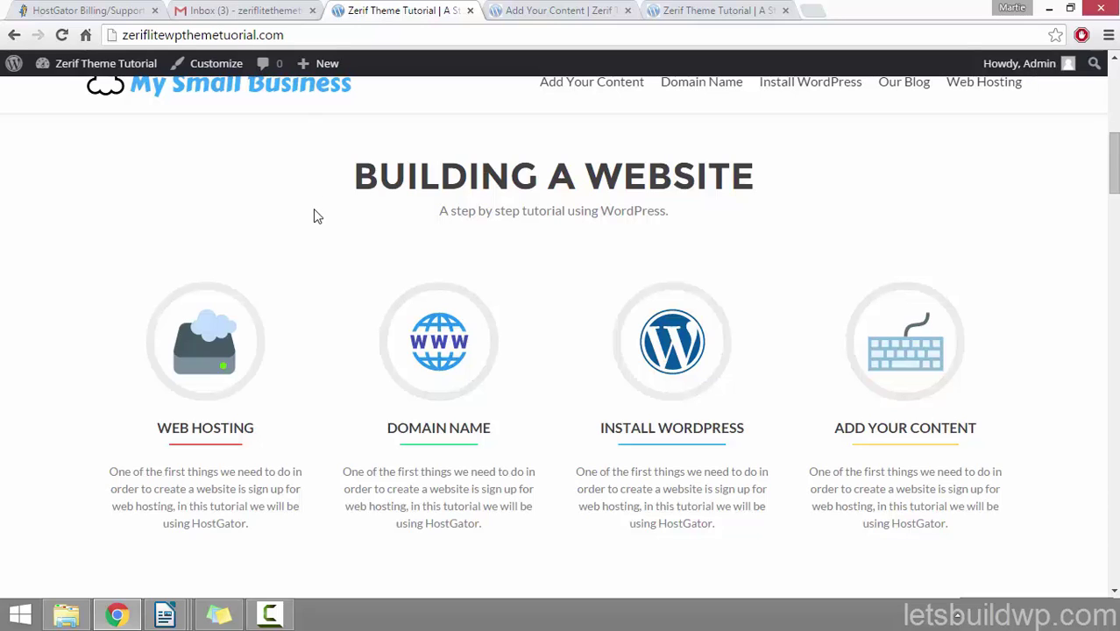
pyautogui.click(672, 350)
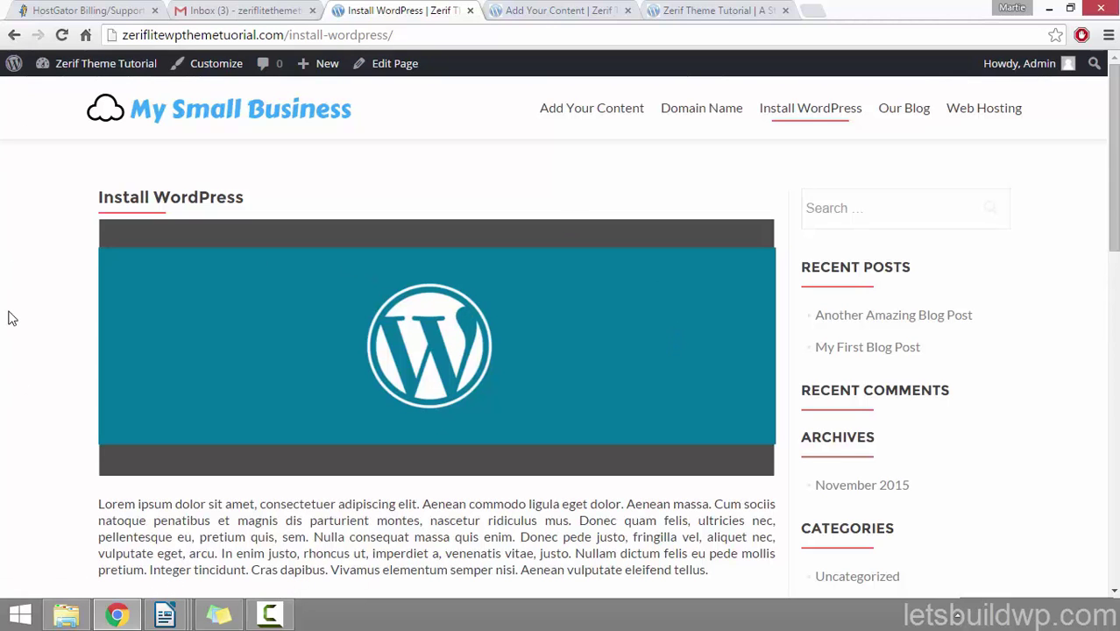
pyautogui.scroll(-3, 11, 317)
pyautogui.scroll(3, 10, 318)
# Step: Return home via the logo and follow the Web Hosting ribbon to /web-hosting/
pyautogui.click(262, 118)
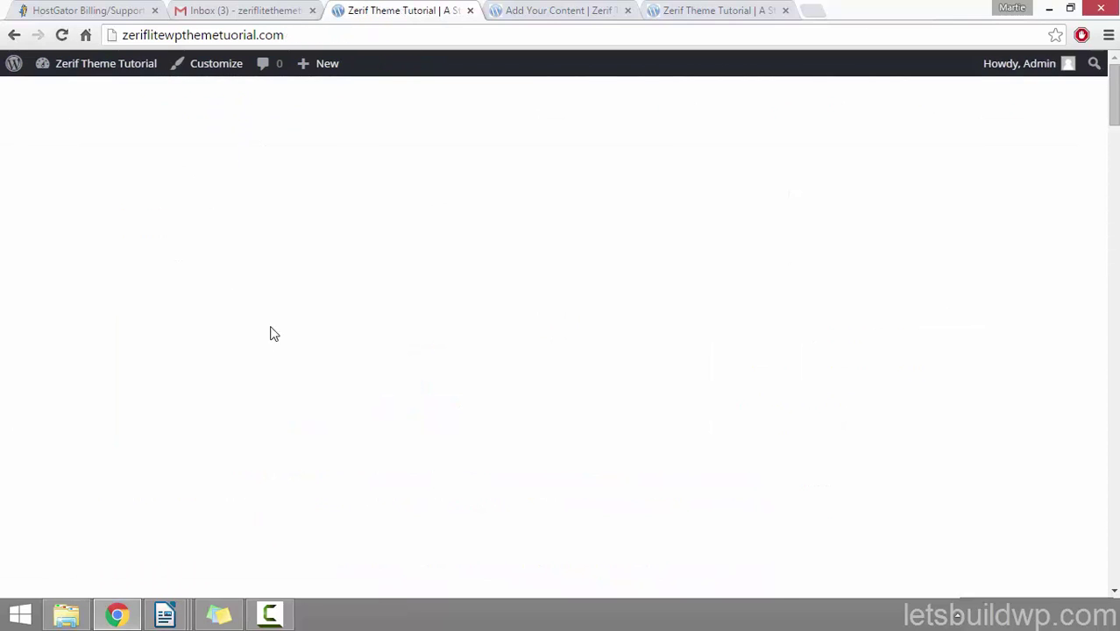
pyautogui.scroll(-4, 100, 324)
pyautogui.scroll(-3, 100, 328)
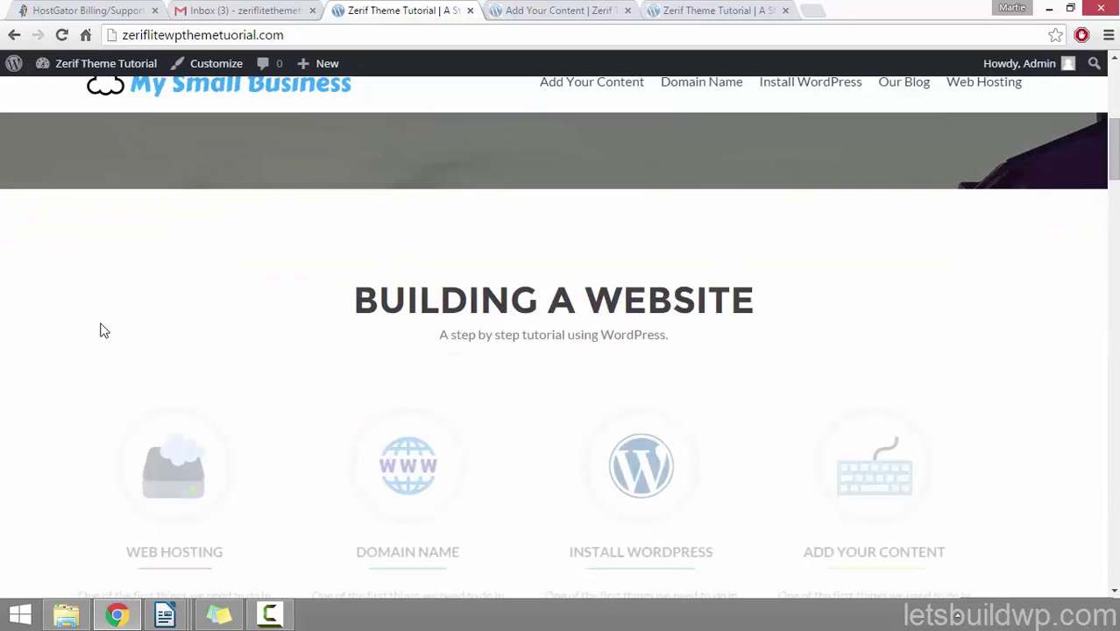
pyautogui.click(215, 335)
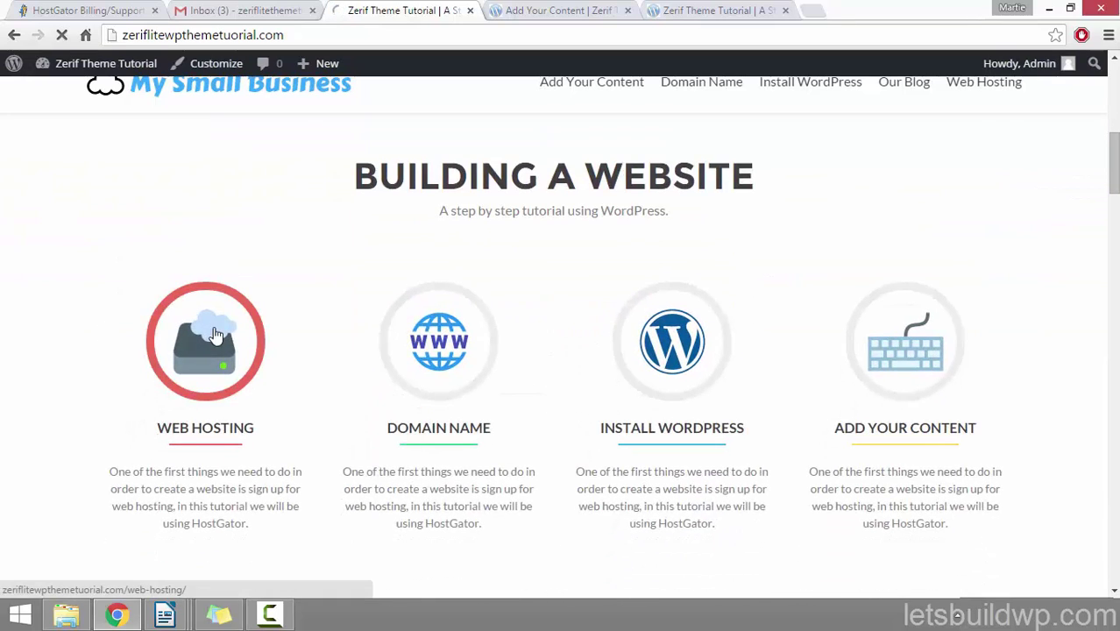
pyautogui.scroll(-4, 26, 319)
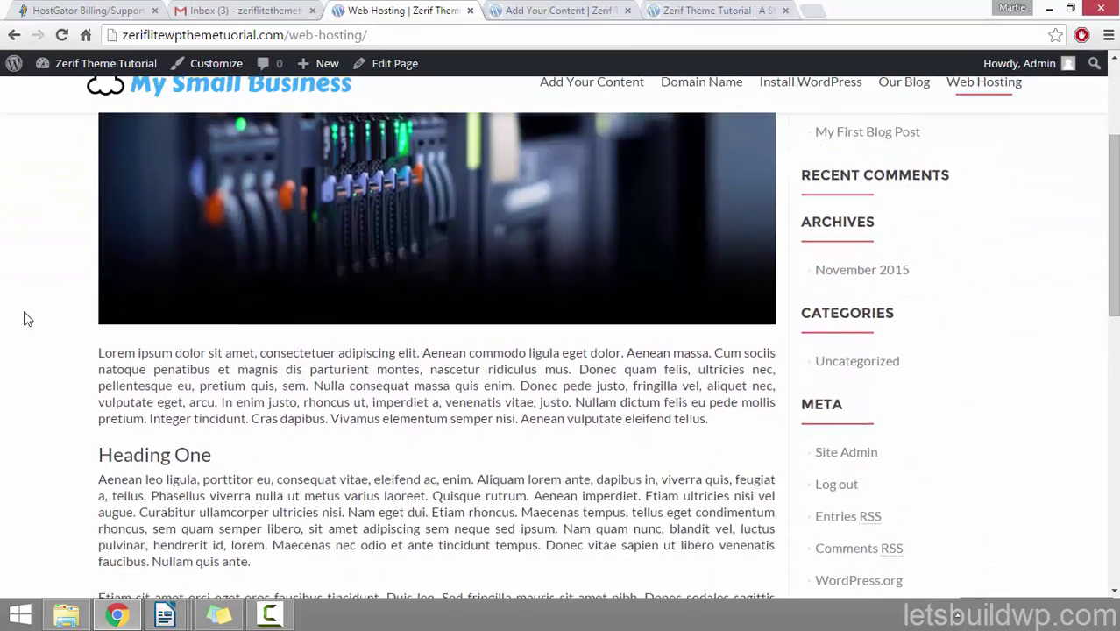
pyautogui.scroll(4, 26, 318)
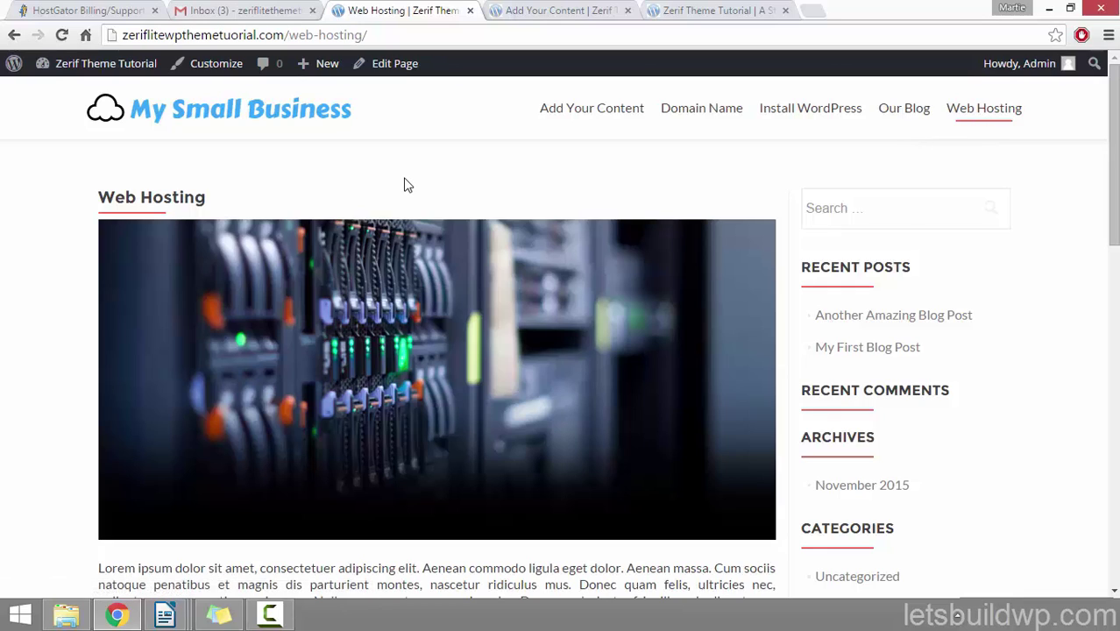
# Step: Under Appearance > Menus, create a new empty menu called 'Main Menu'
pyautogui.click(122, 78)
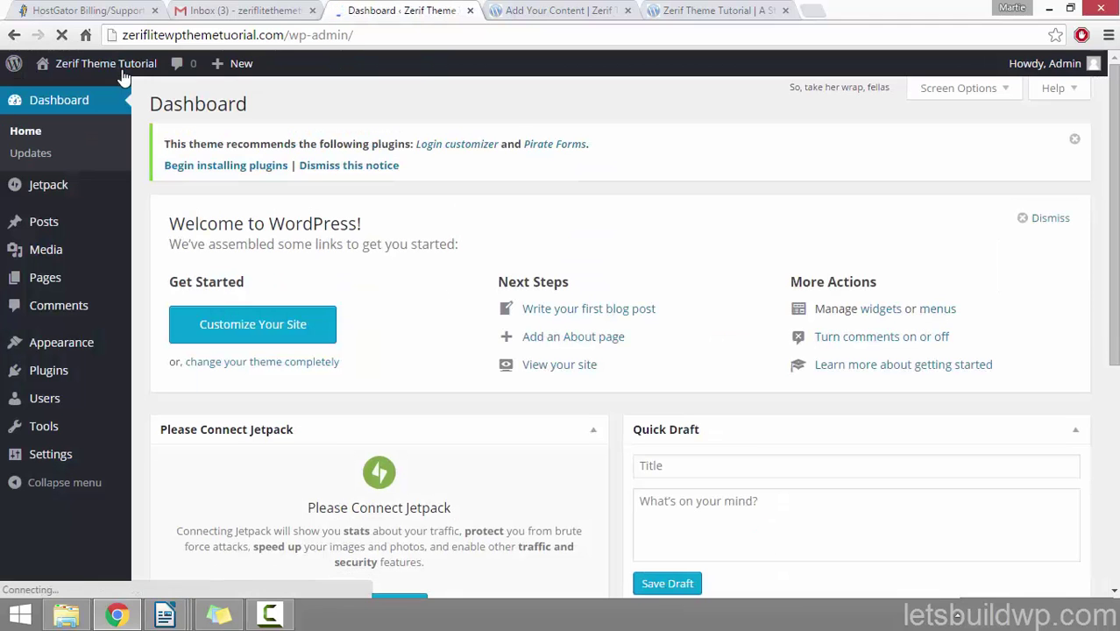
pyautogui.click(81, 346)
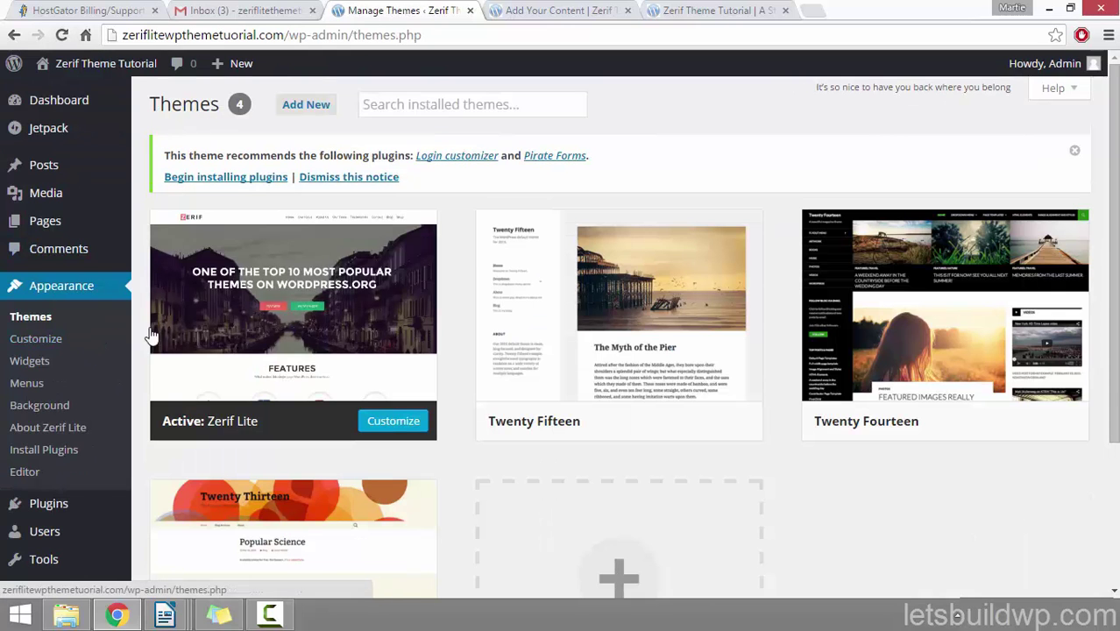
pyautogui.click(43, 385)
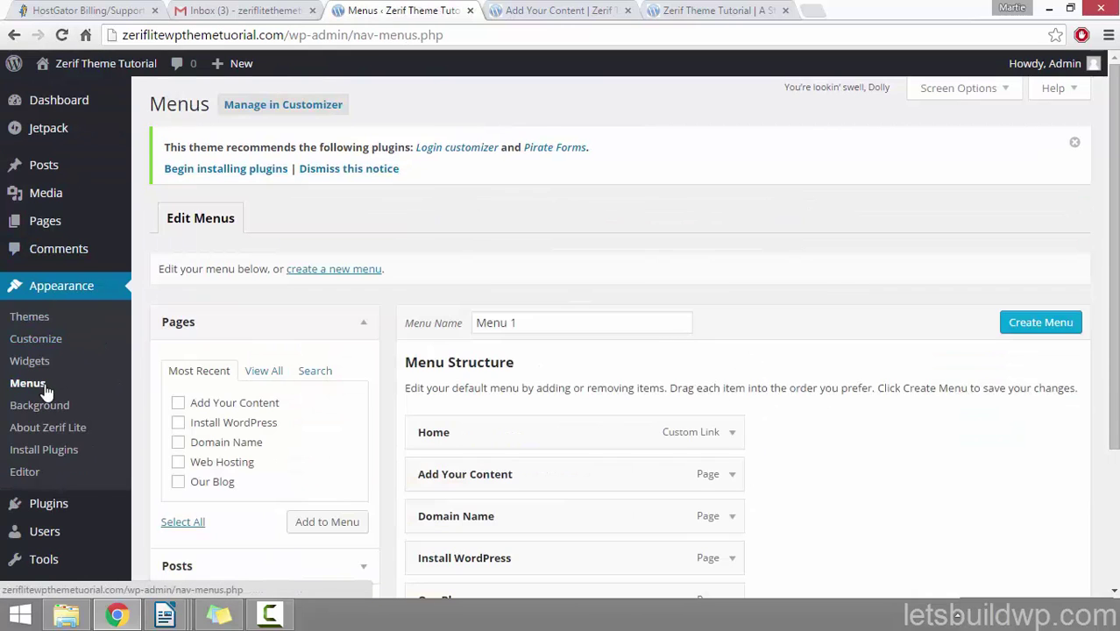
pyautogui.click(332, 278)
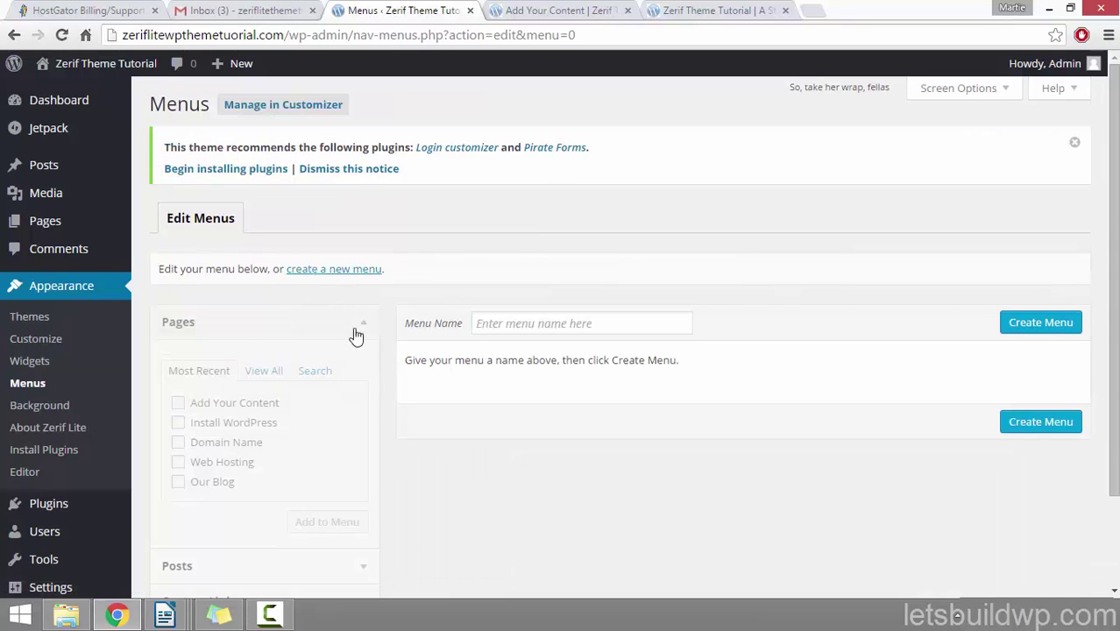
pyautogui.click(528, 322)
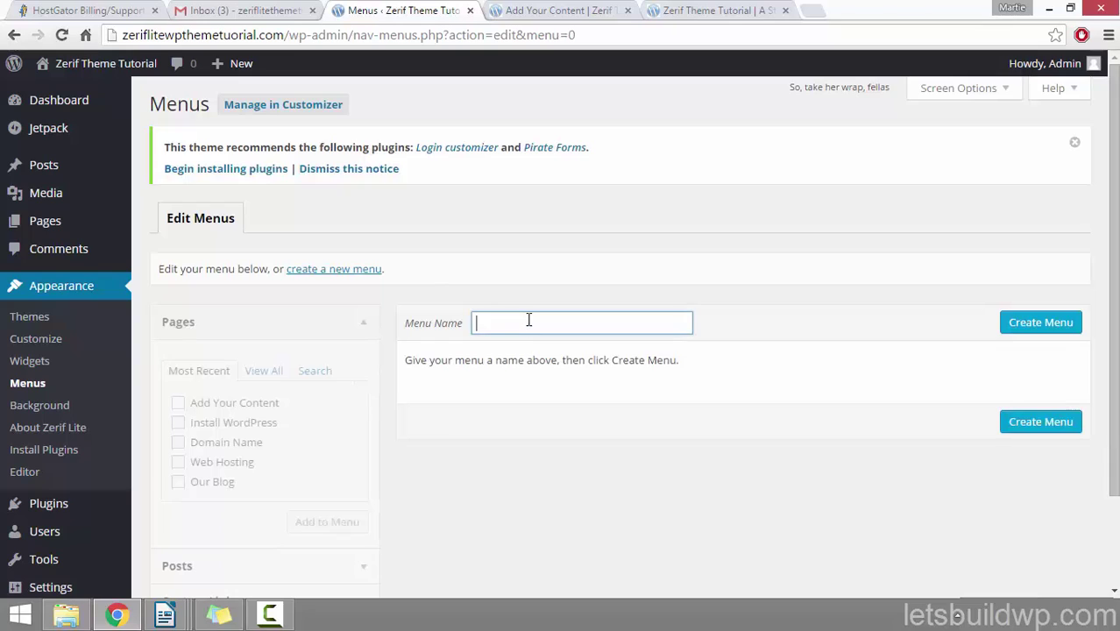
pyautogui.write('Main Menu')
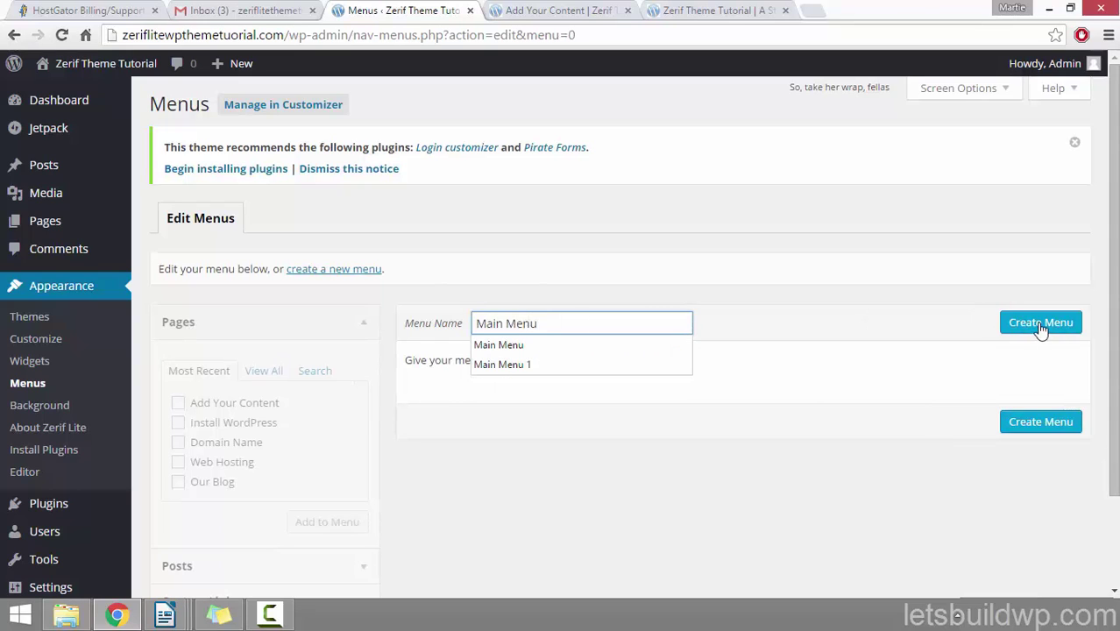
pyautogui.click(1040, 326)
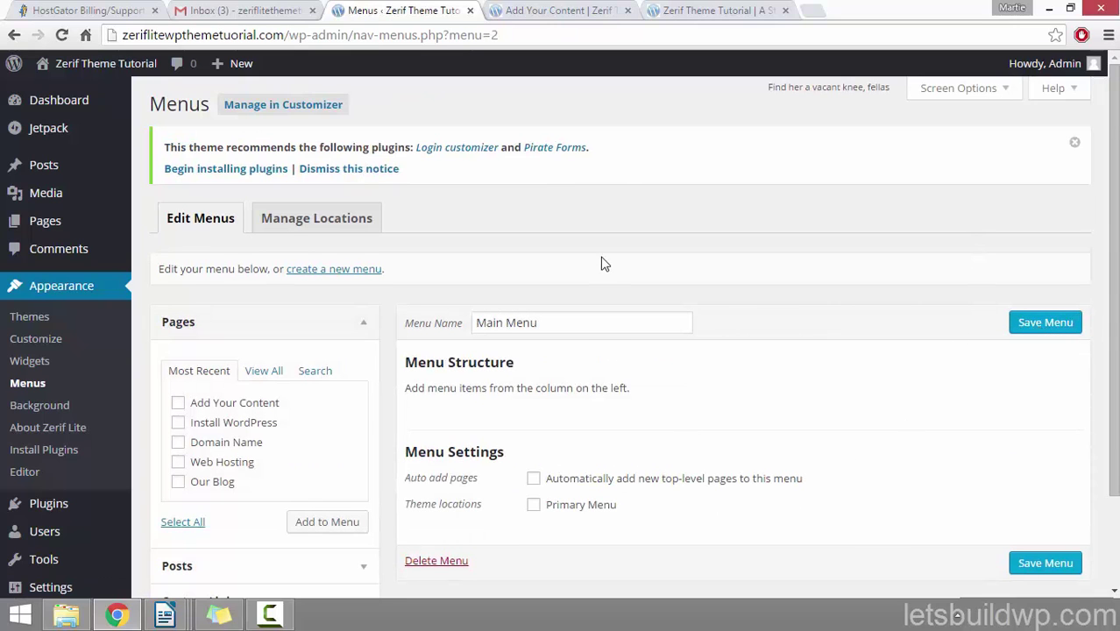
# Step: Add Add Your Content, Install WordPress, Domain Name, Web Hosting and Our Blog pages to Main Menu
pyautogui.scroll(-1, 464, 247)
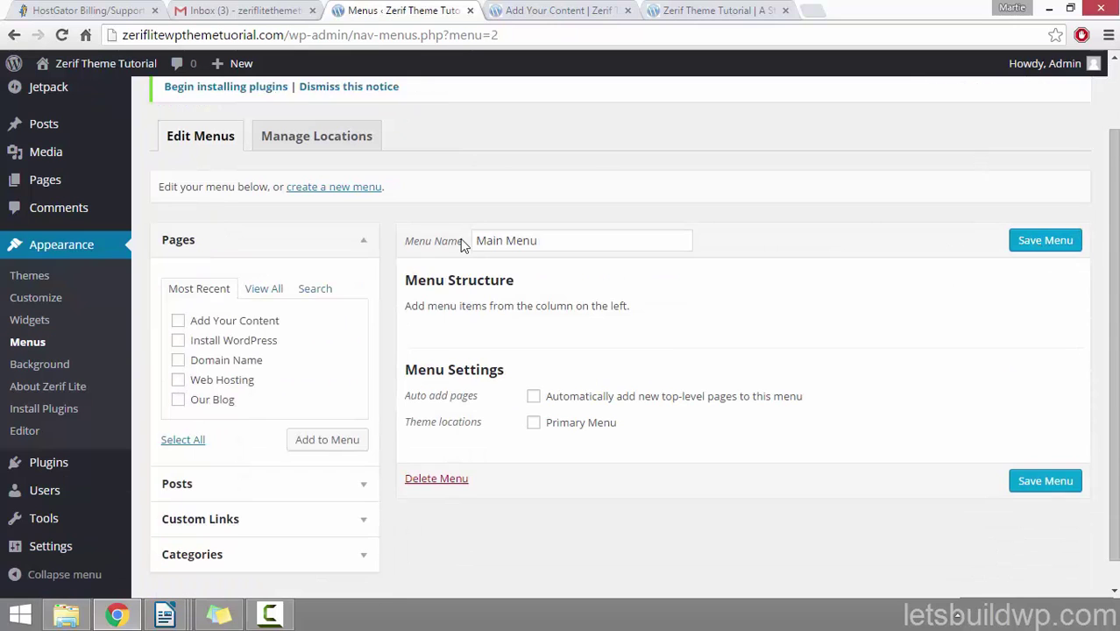
pyautogui.click(178, 341)
pyautogui.click(178, 361)
pyautogui.click(178, 380)
pyautogui.click(178, 401)
pyautogui.click(331, 443)
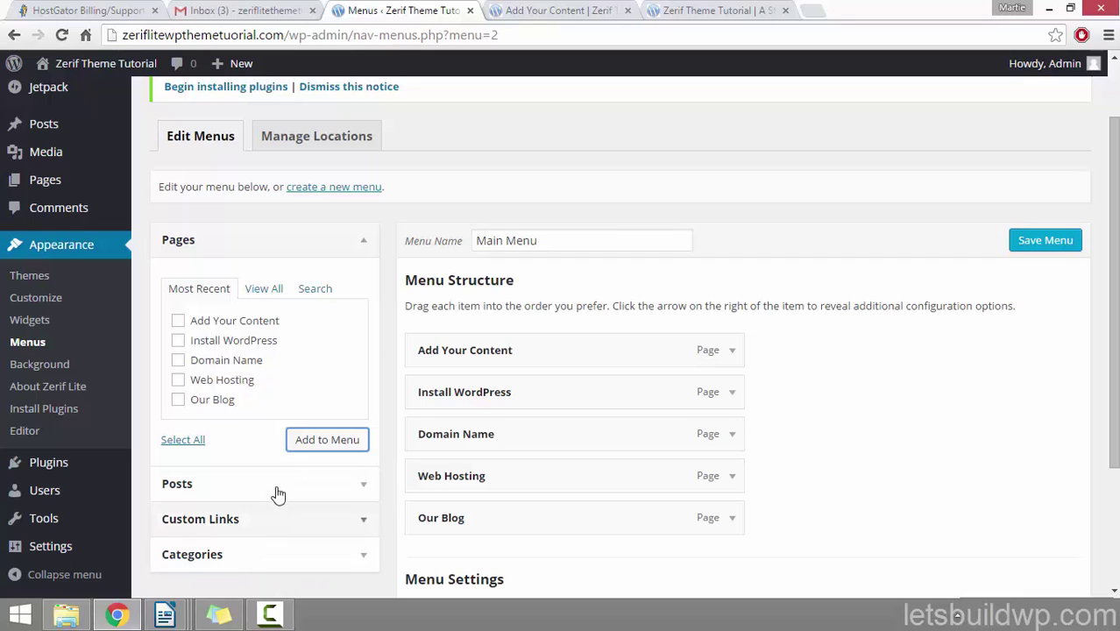
pyautogui.scroll(1, 420, 384)
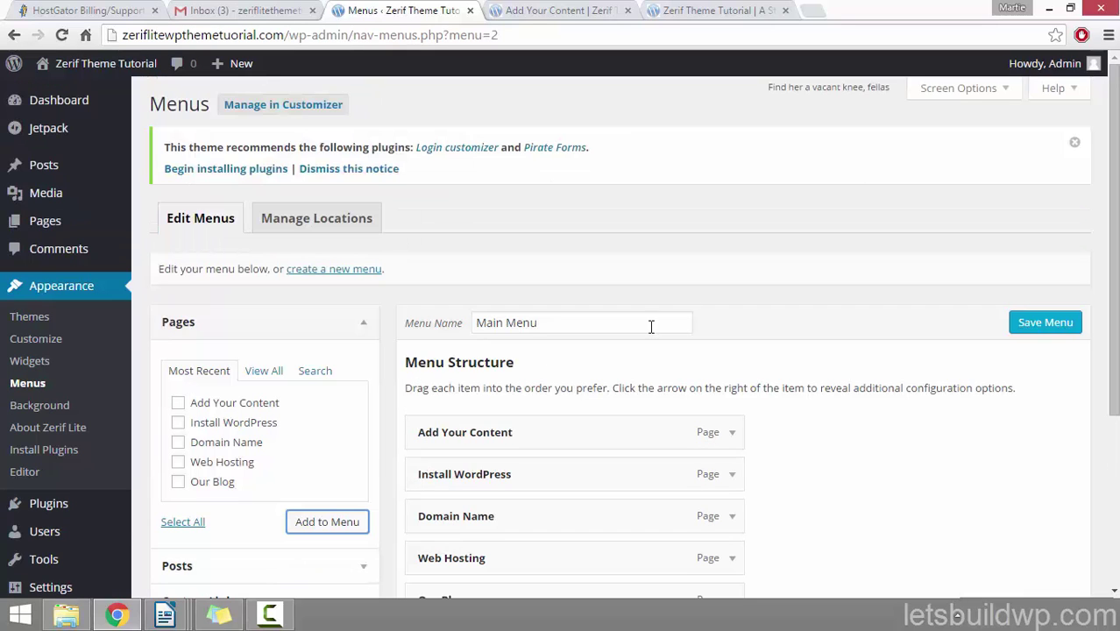
# Step: Enable the Tags and Format panels in Screen Options
pyautogui.click(970, 91)
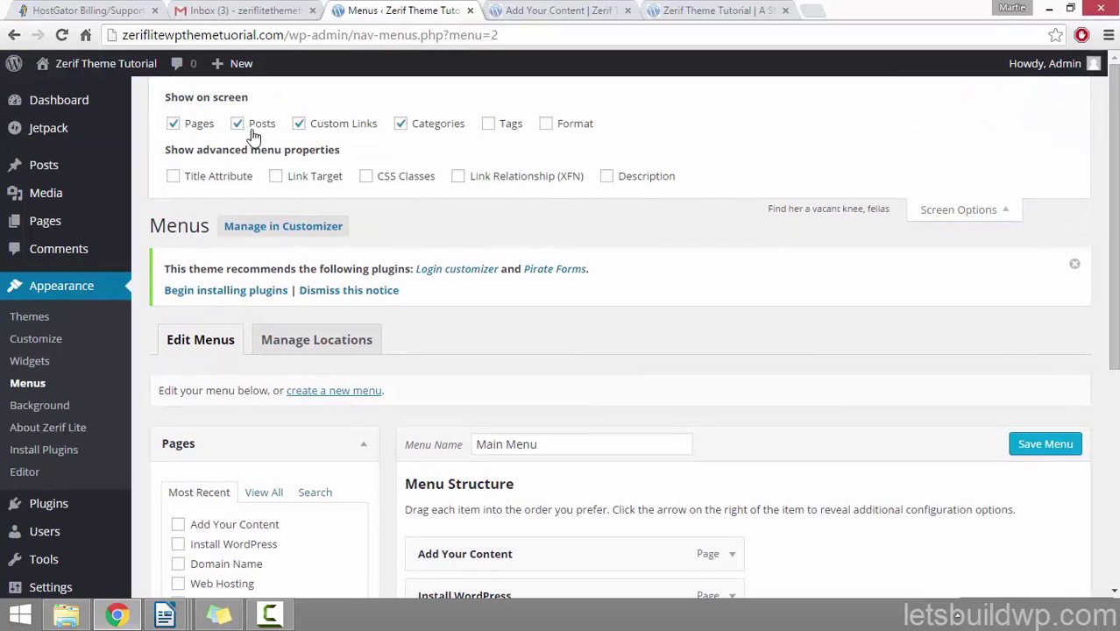
pyautogui.click(488, 127)
pyautogui.click(545, 124)
pyautogui.click(1012, 212)
# Step: Browse the menu item panels and leave the Custom Links form expanded
pyautogui.scroll(-3, 614, 166)
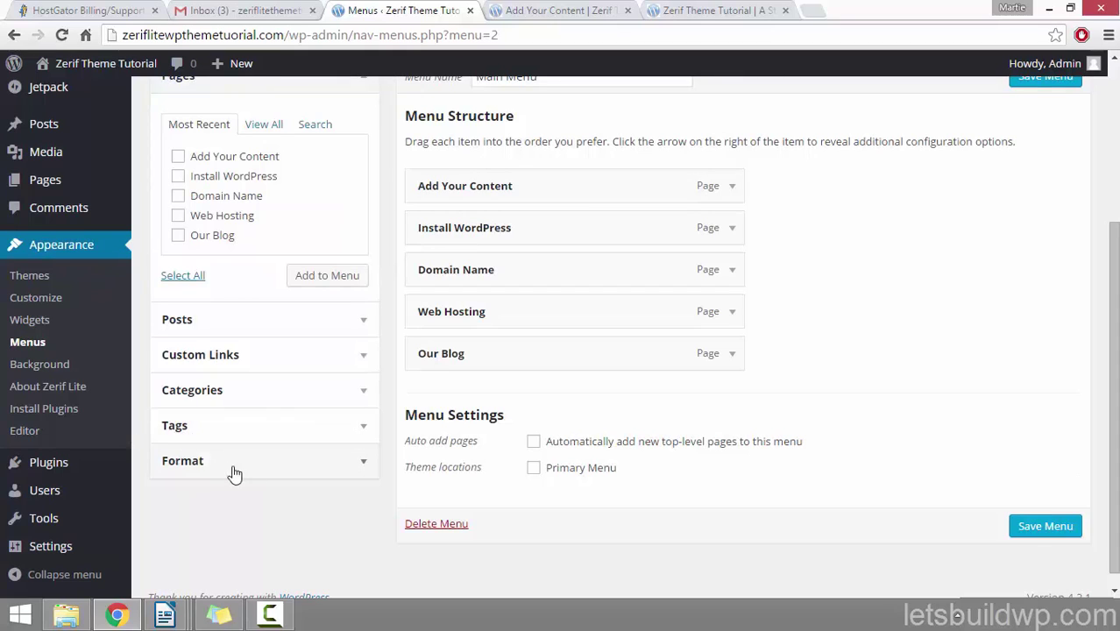
pyautogui.click(343, 321)
pyautogui.click(365, 300)
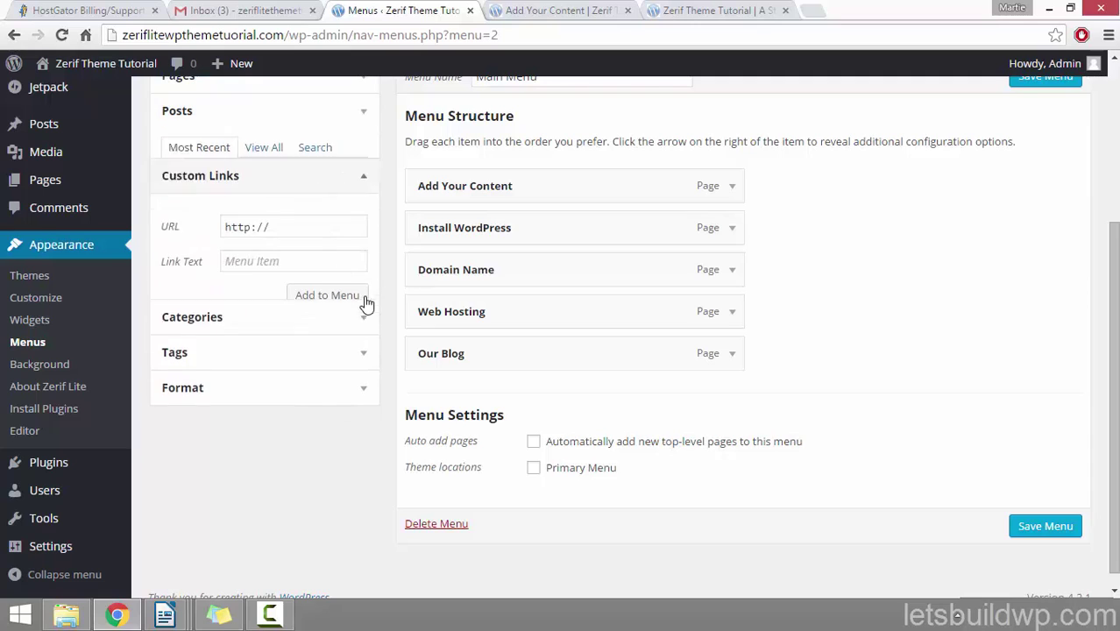
pyautogui.click(360, 320)
pyautogui.click(360, 348)
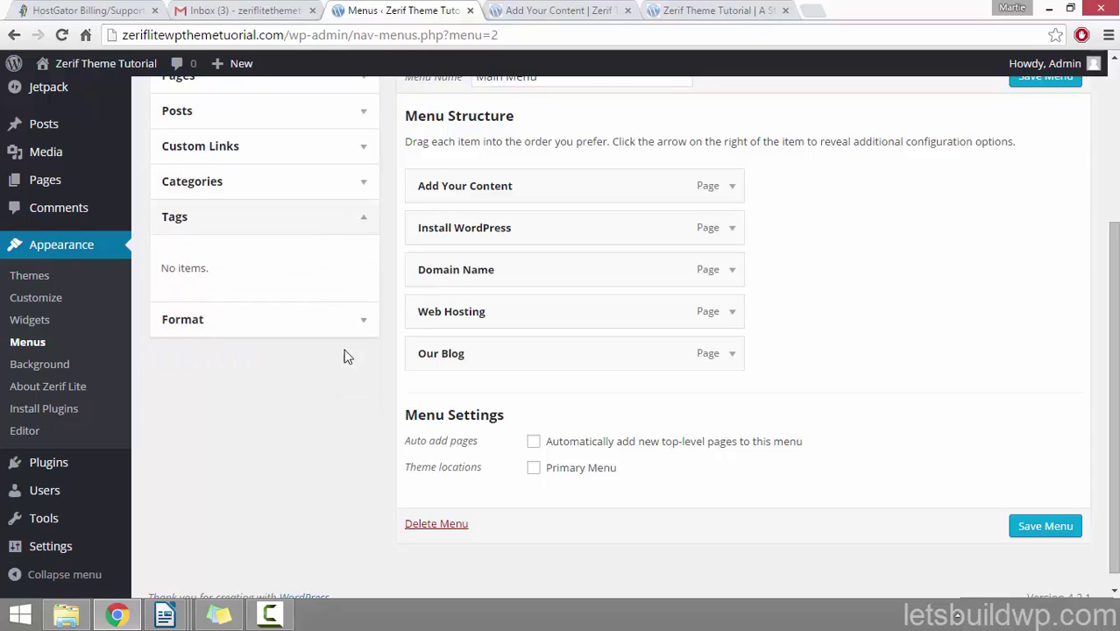
pyautogui.click(358, 318)
pyautogui.scroll(2, 362, 220)
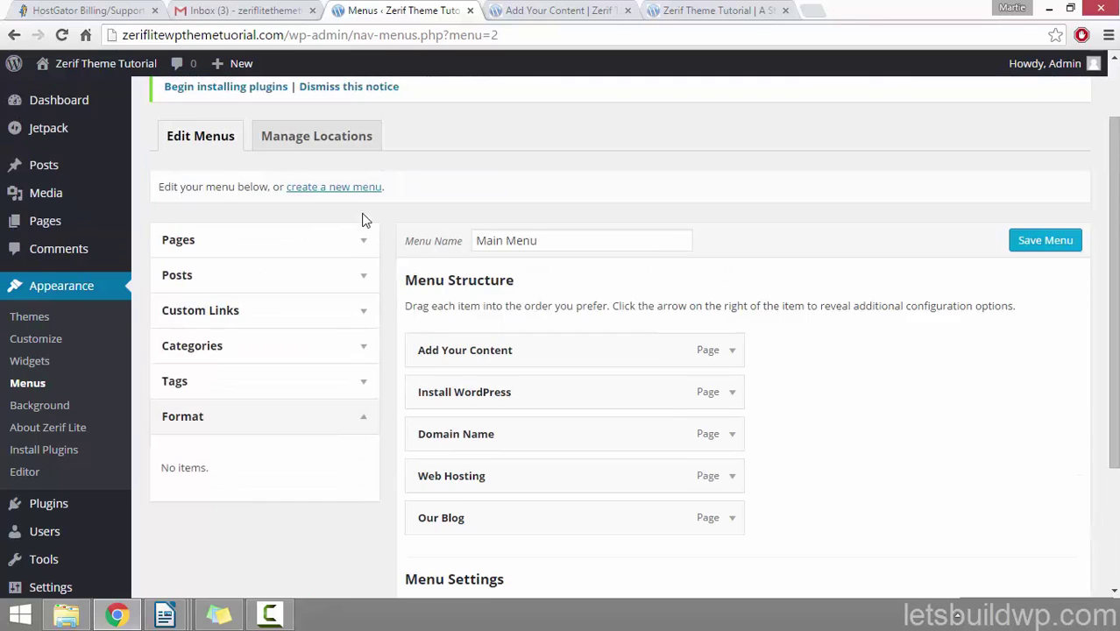
pyautogui.click(366, 244)
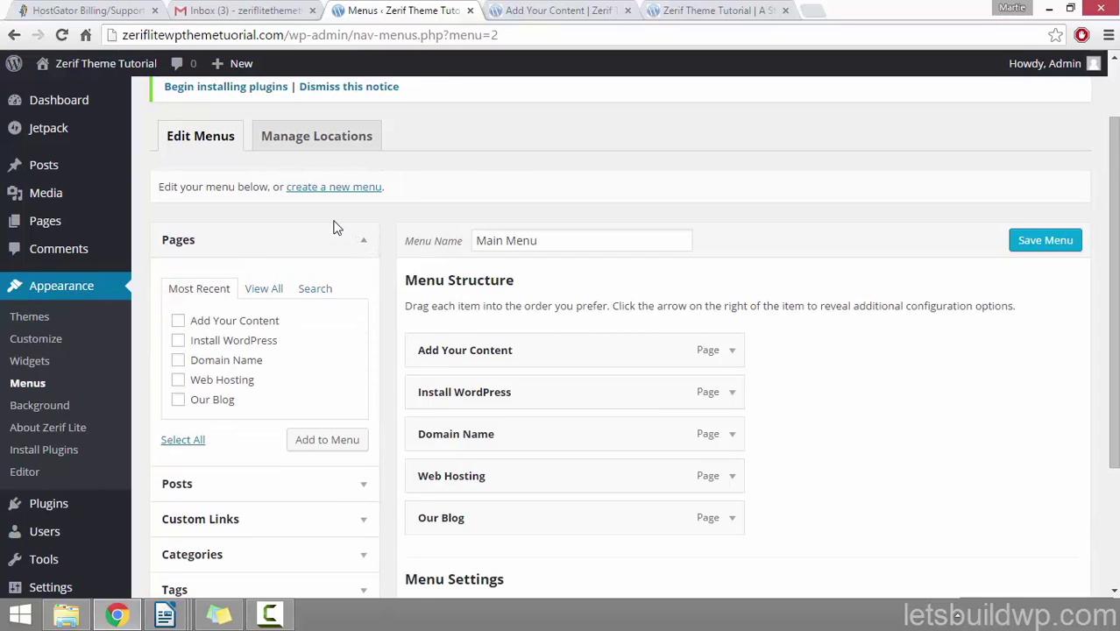
pyautogui.scroll(-1, 333, 228)
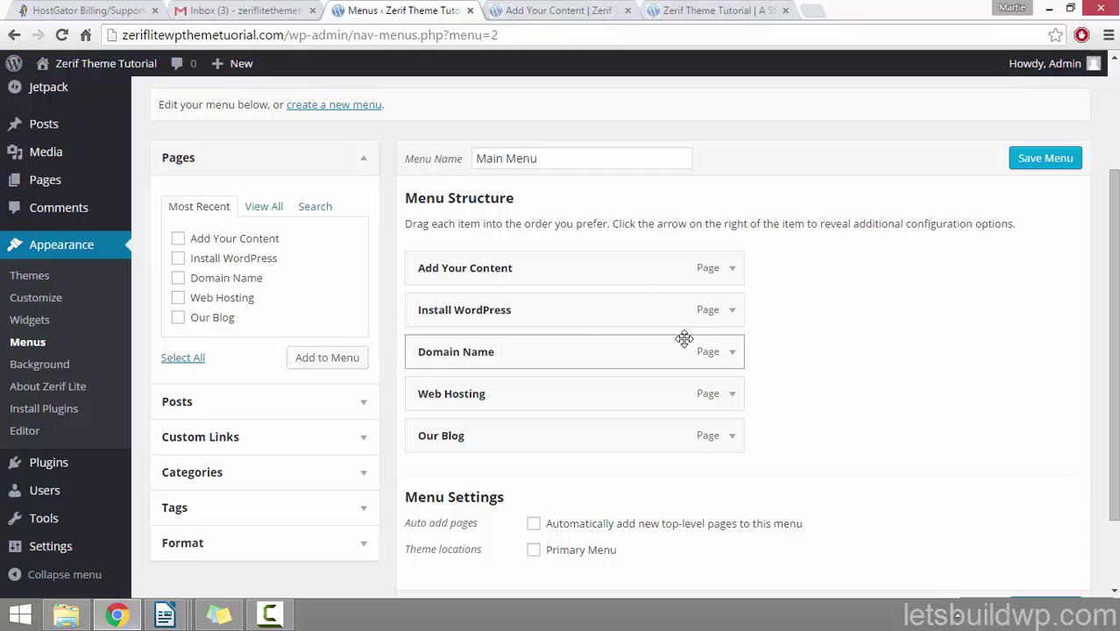
pyautogui.click(347, 446)
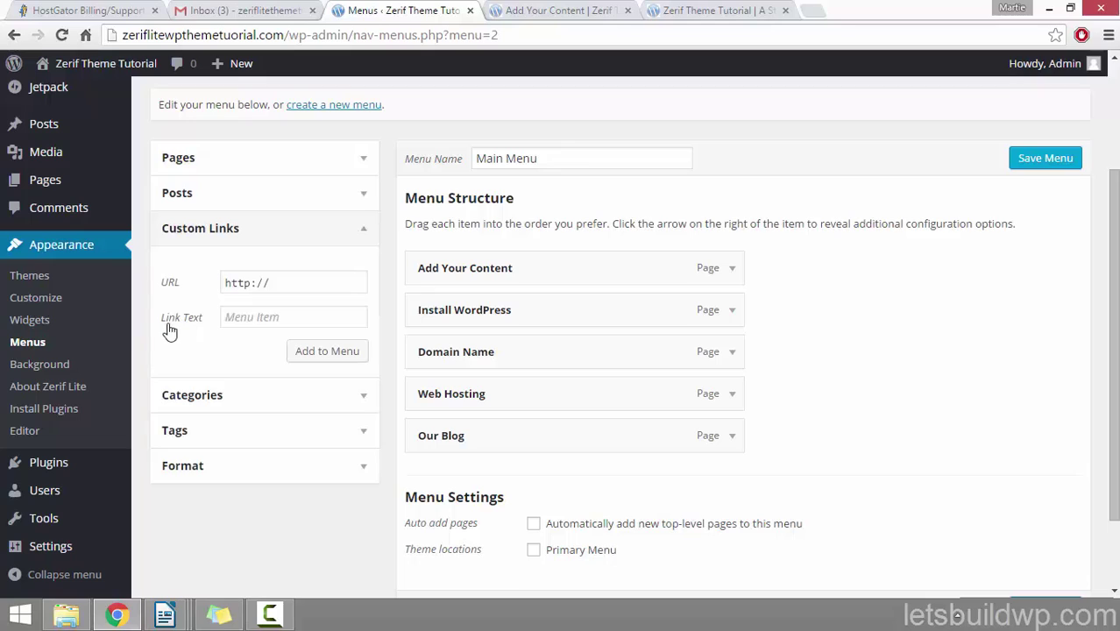
# Step: Add a custom link with text 'Home' and URL zeriflitewpthemetutorial.com to Main Menu
pyautogui.click(267, 318)
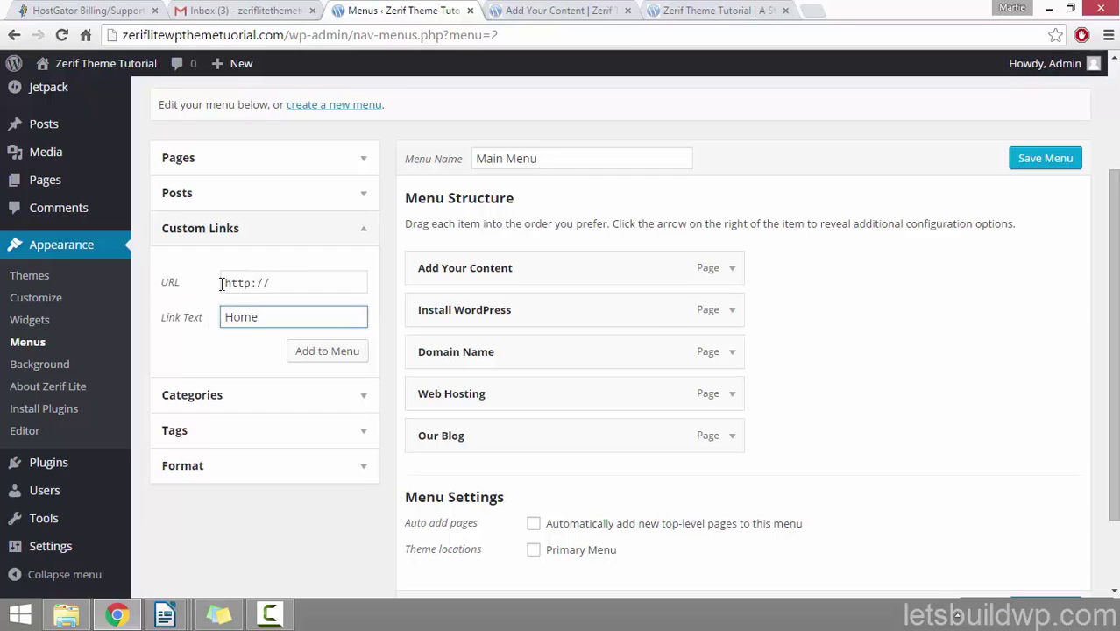
pyautogui.moveTo(224, 283); pyautogui.dragTo(270, 283)
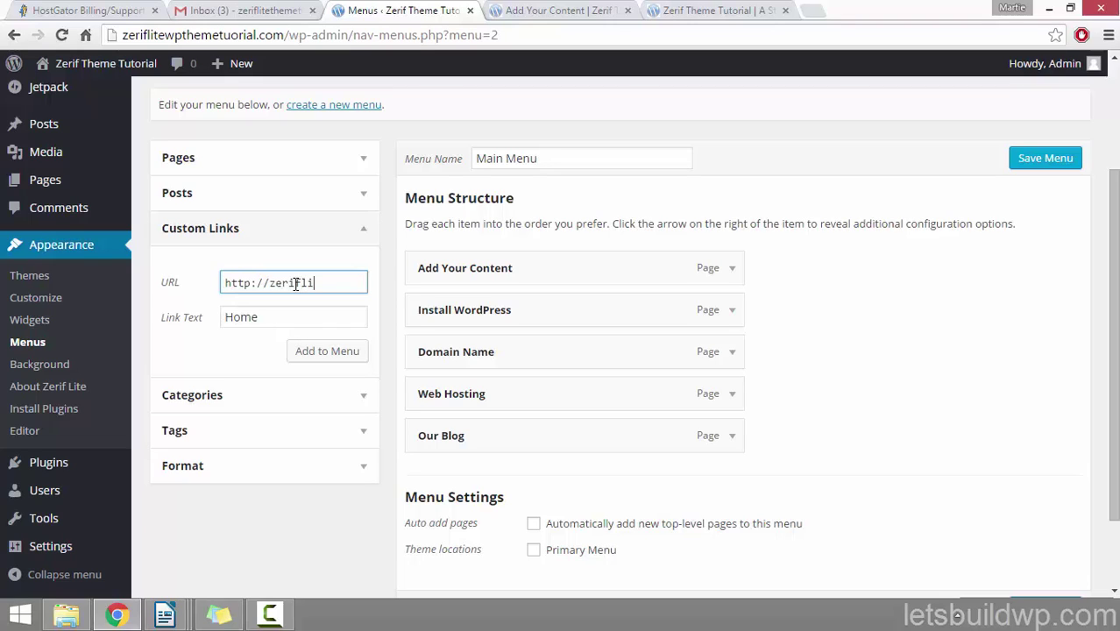
pyautogui.write('tewpthemetutorial.com')
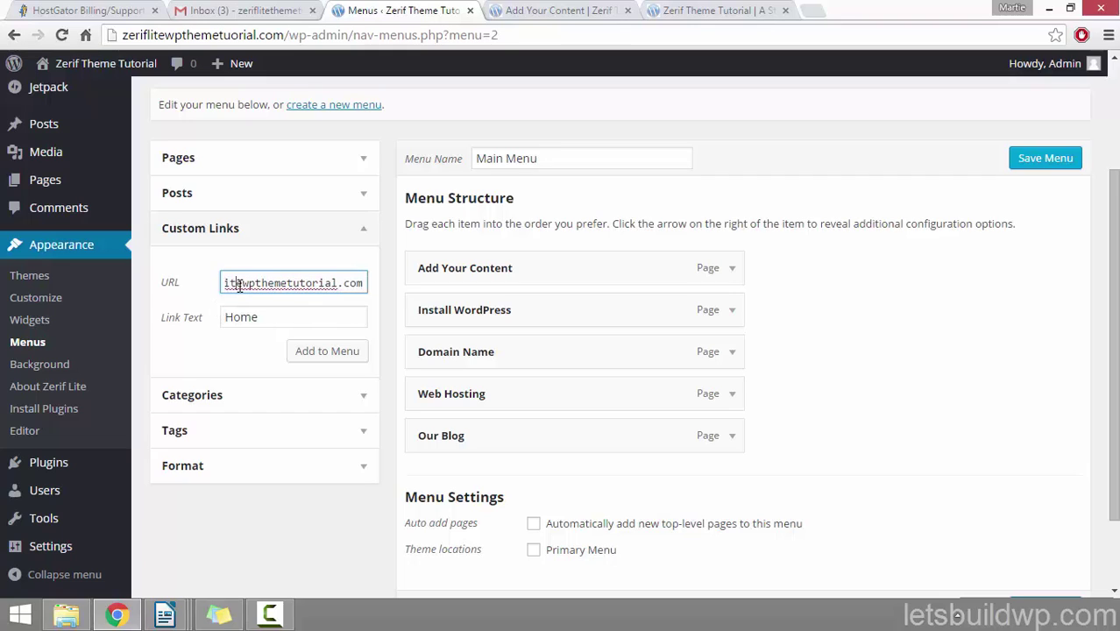
pyautogui.moveTo(238, 284); pyautogui.dragTo(363, 280)
pyautogui.click(286, 317)
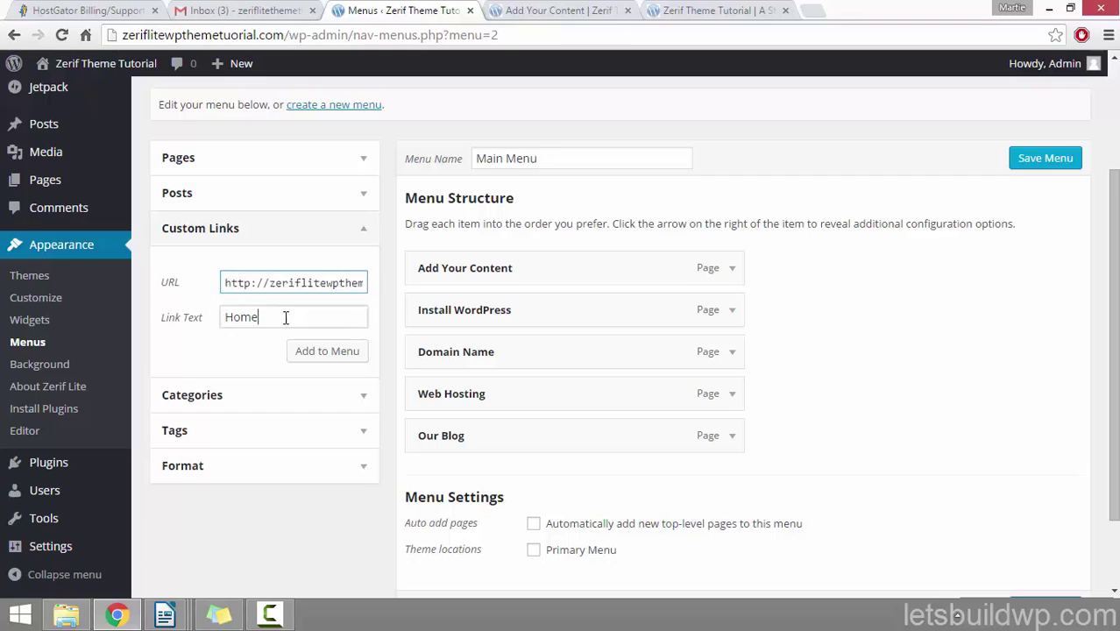
pyautogui.moveTo(286, 317); pyautogui.dragTo(194, 334)
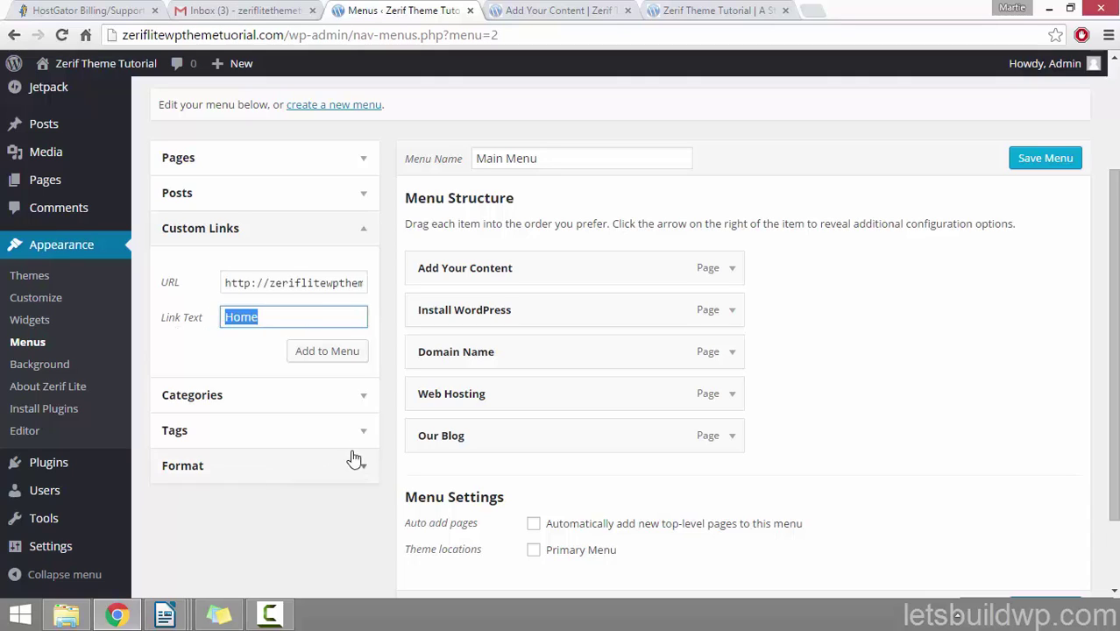
pyautogui.click(306, 360)
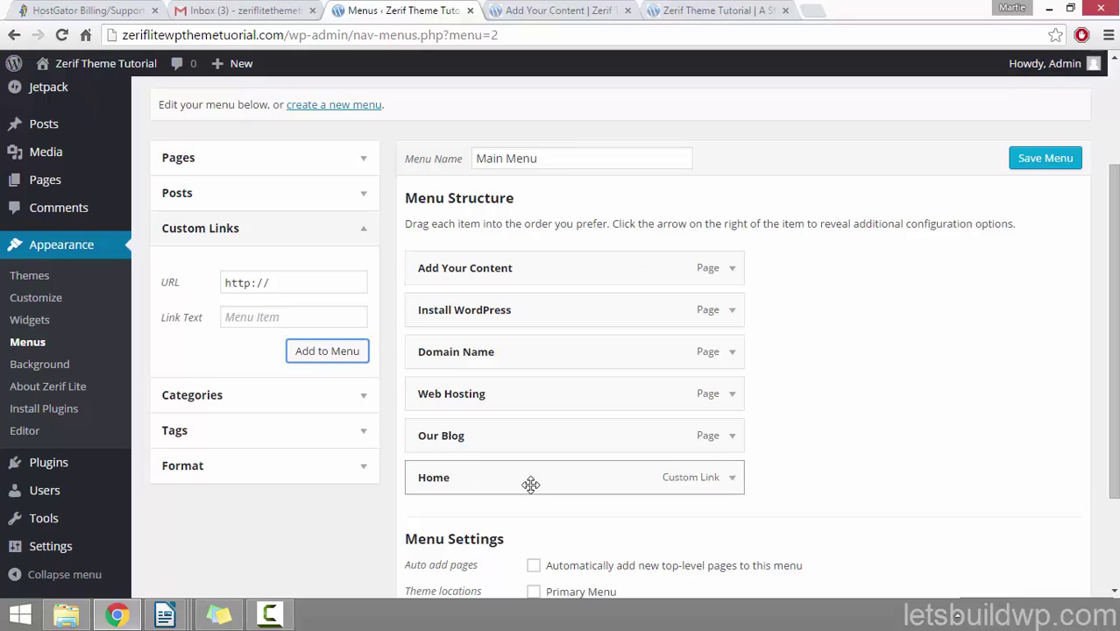
# Step: Arrange the Main Menu as Home, Web Hosting, Domain Name, Install WordPress, Add Your Content, Our Blog, with Web Hosting un-indented
pyautogui.moveTo(531, 475); pyautogui.dragTo(493, 484)
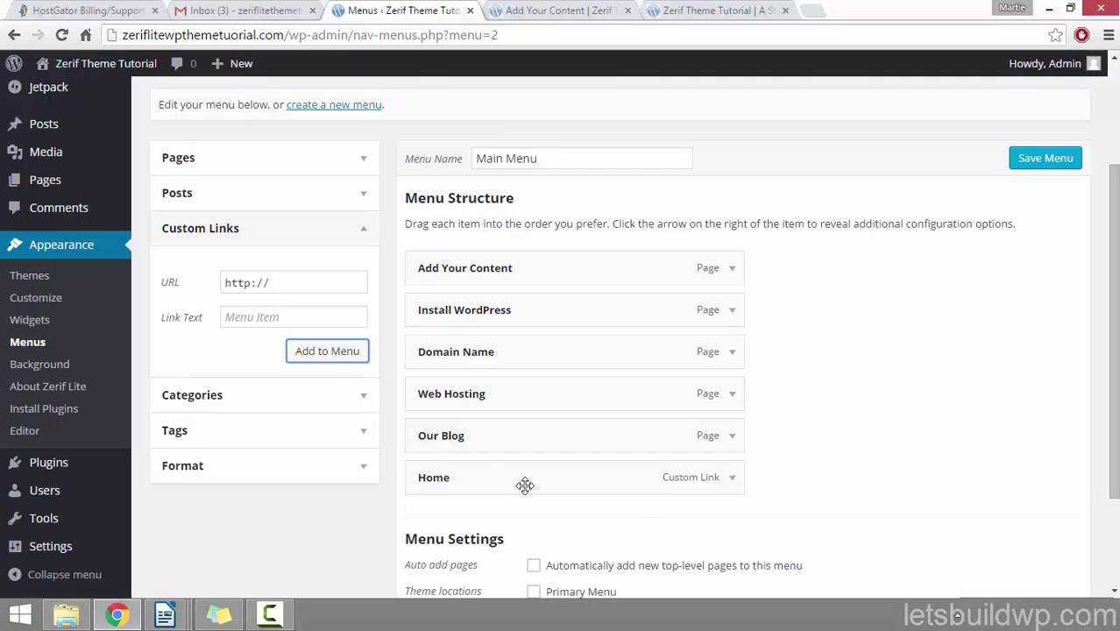
pyautogui.moveTo(525, 481); pyautogui.dragTo(516, 273)
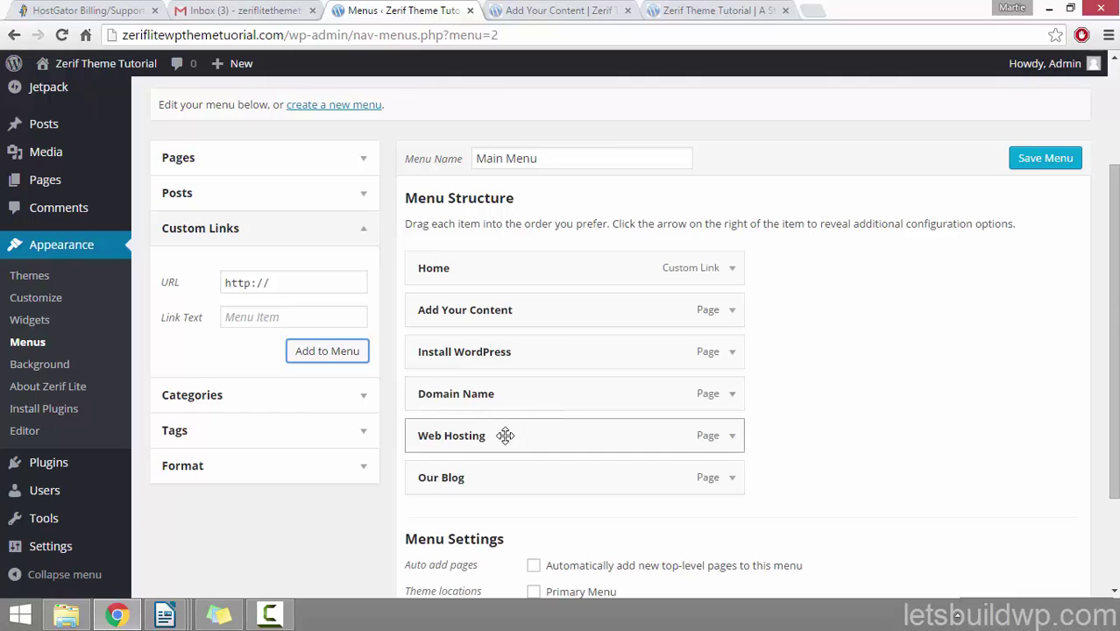
pyautogui.moveTo(505, 436); pyautogui.dragTo(457, 313)
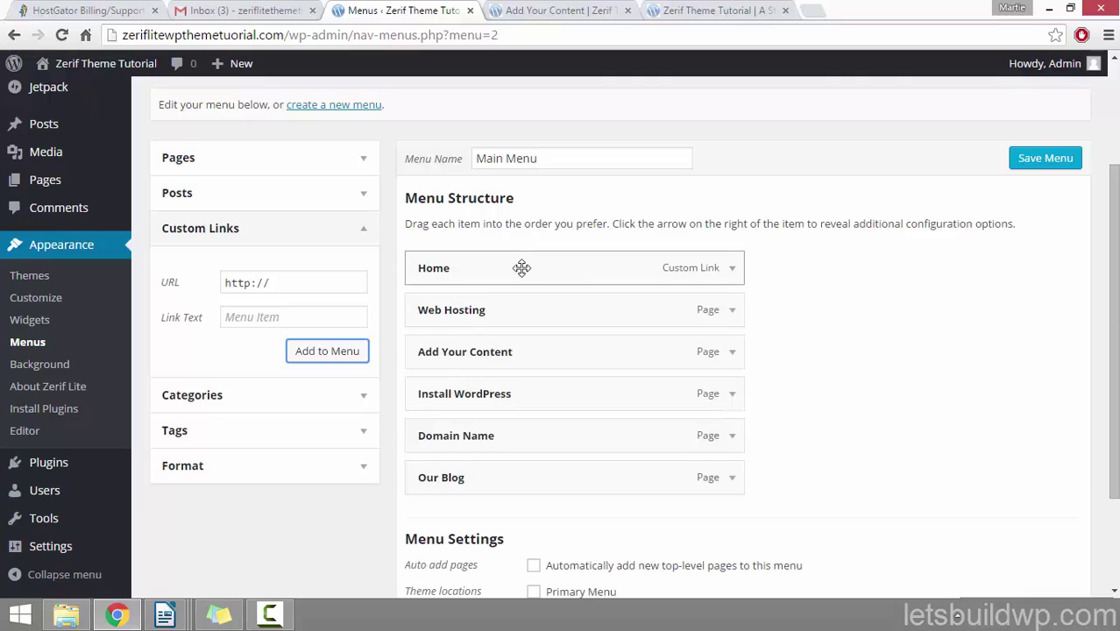
pyautogui.moveTo(448, 435); pyautogui.dragTo(405, 353)
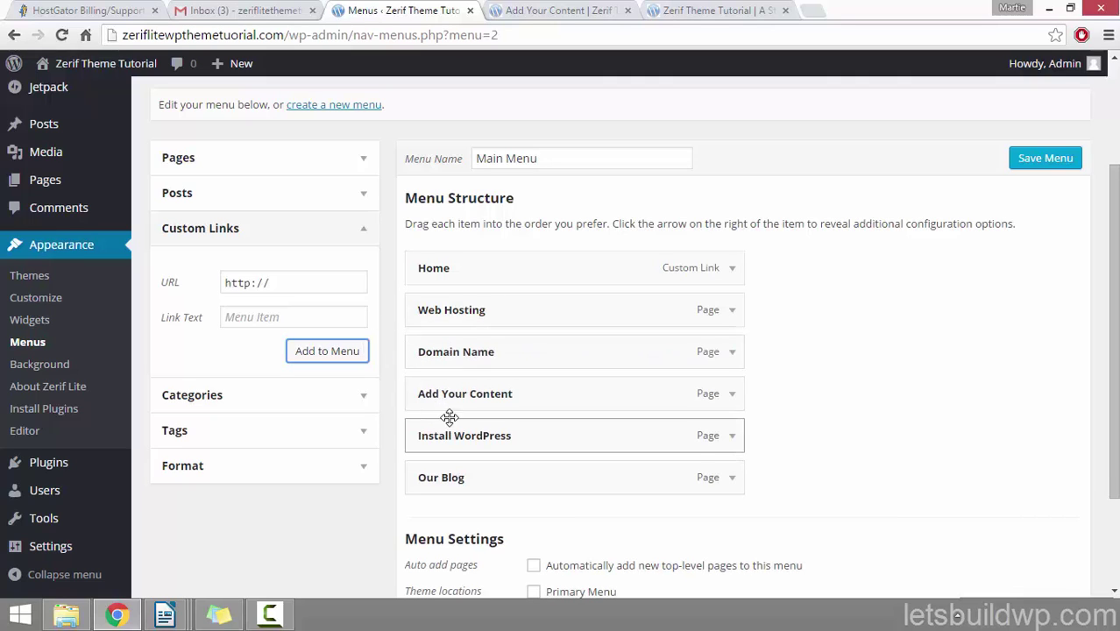
pyautogui.moveTo(449, 419); pyautogui.dragTo(396, 397)
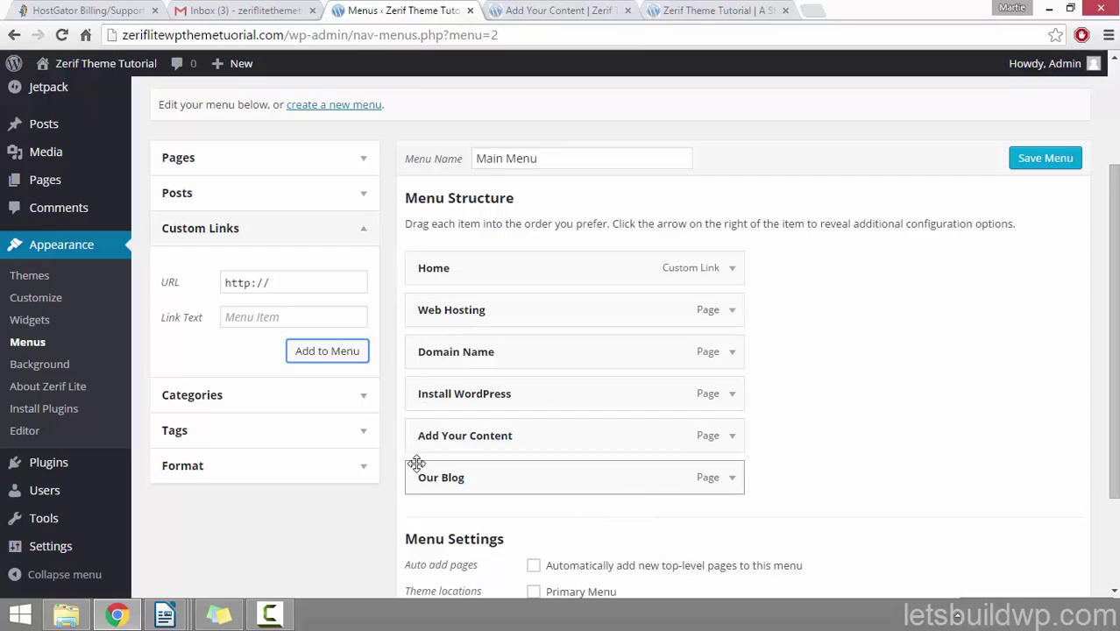
pyautogui.moveTo(447, 309); pyautogui.dragTo(476, 307)
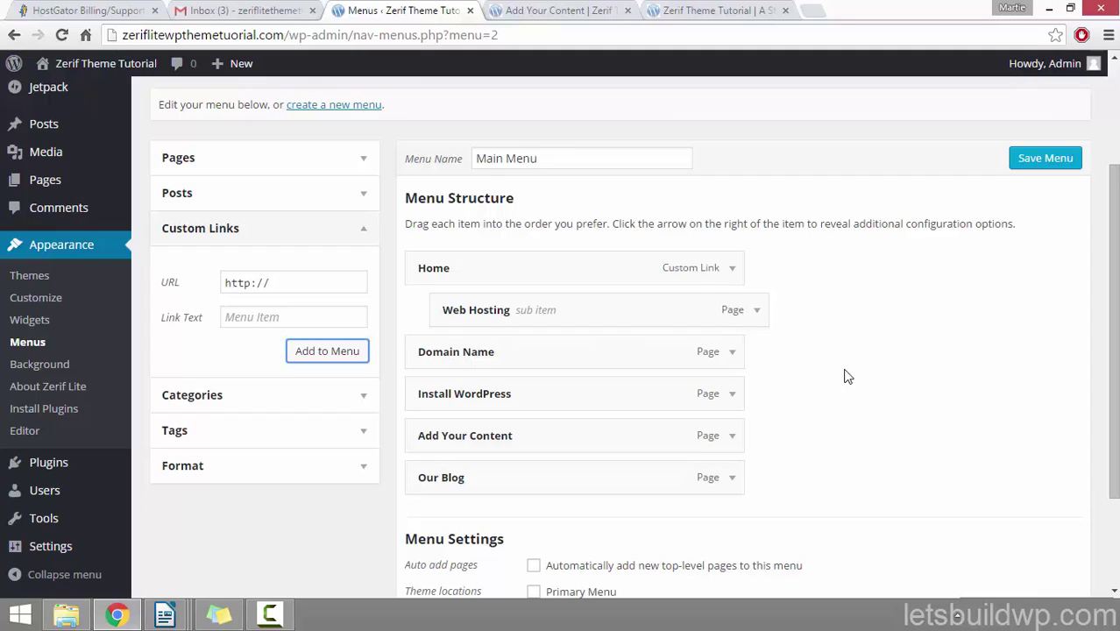
pyautogui.moveTo(629, 311); pyautogui.dragTo(603, 312)
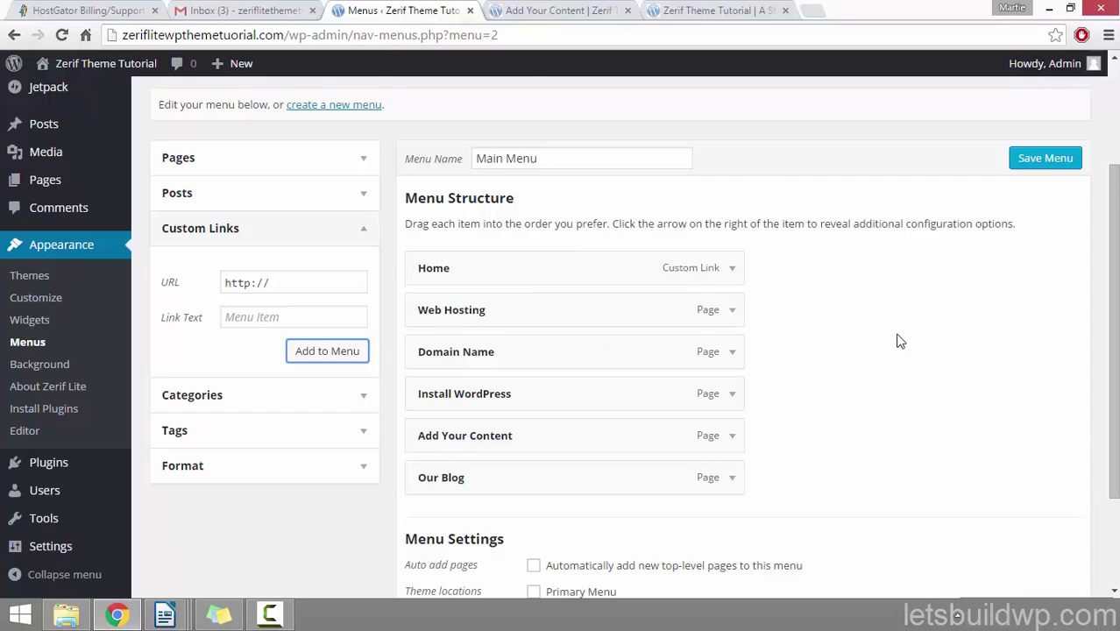
pyautogui.scroll(-3, 874, 295)
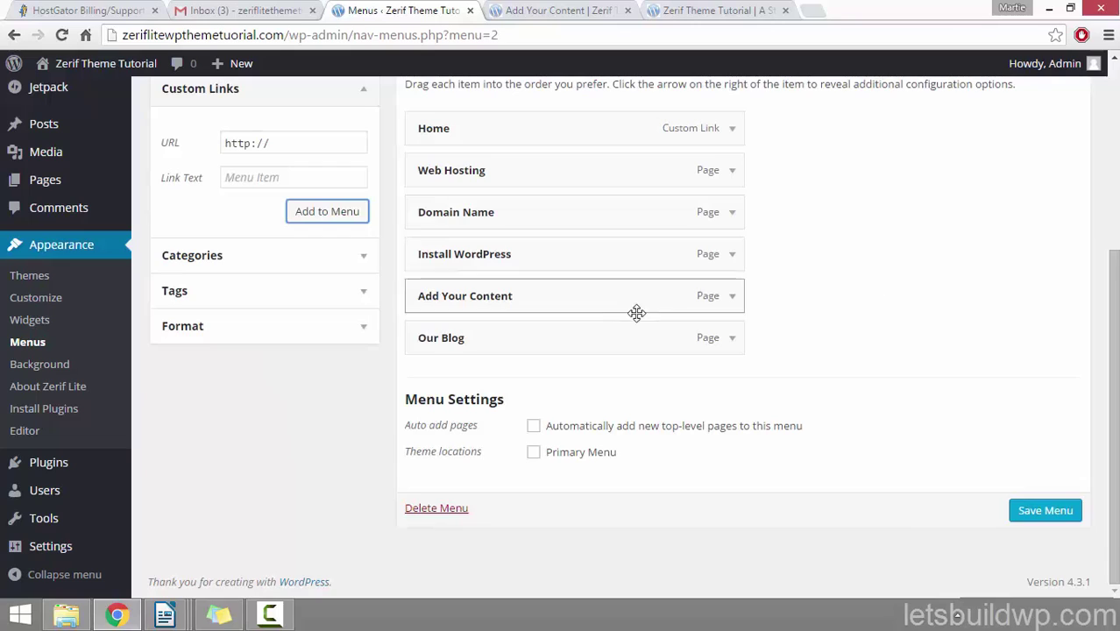
# Step: Assign Main Menu to the Primary Menu location, save it, and visit the live homepage
pyautogui.click(533, 452)
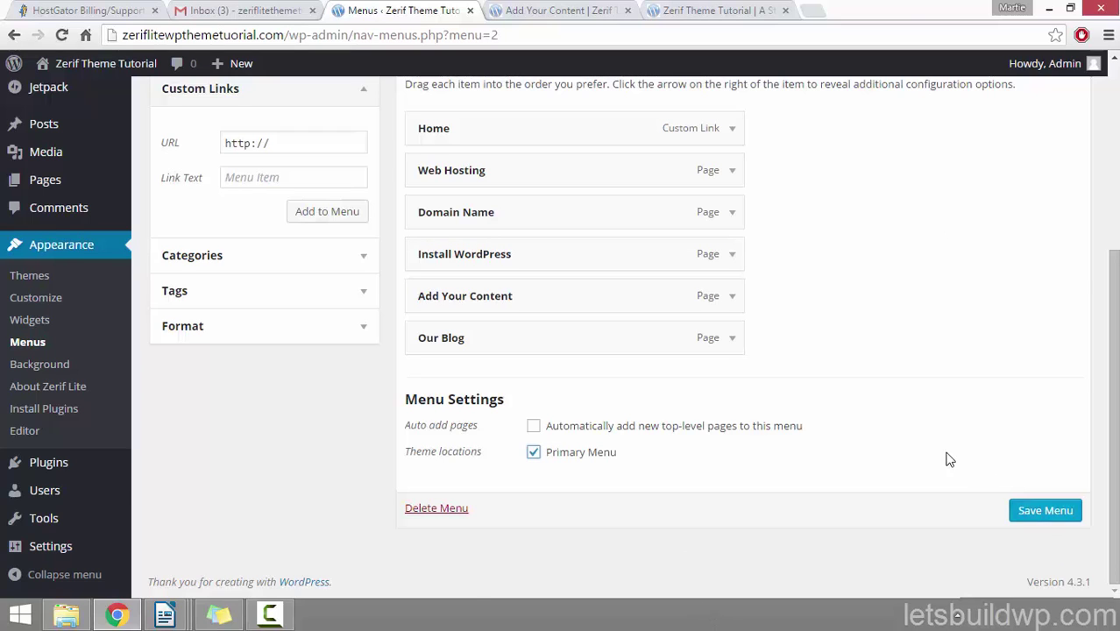
pyautogui.scroll(3, 949, 460)
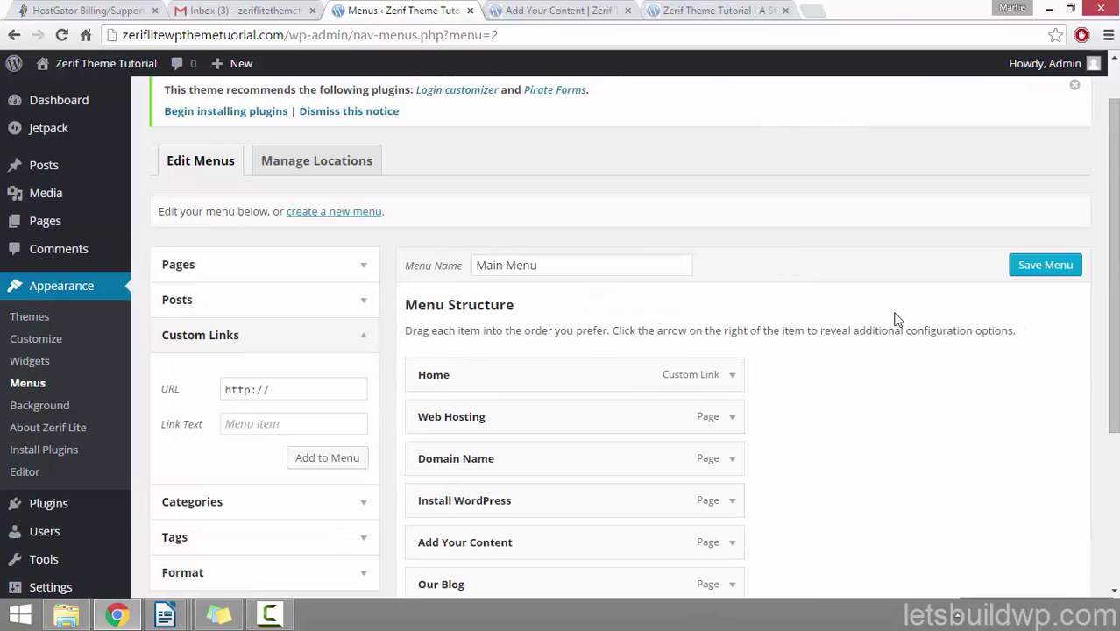
pyautogui.click(1051, 265)
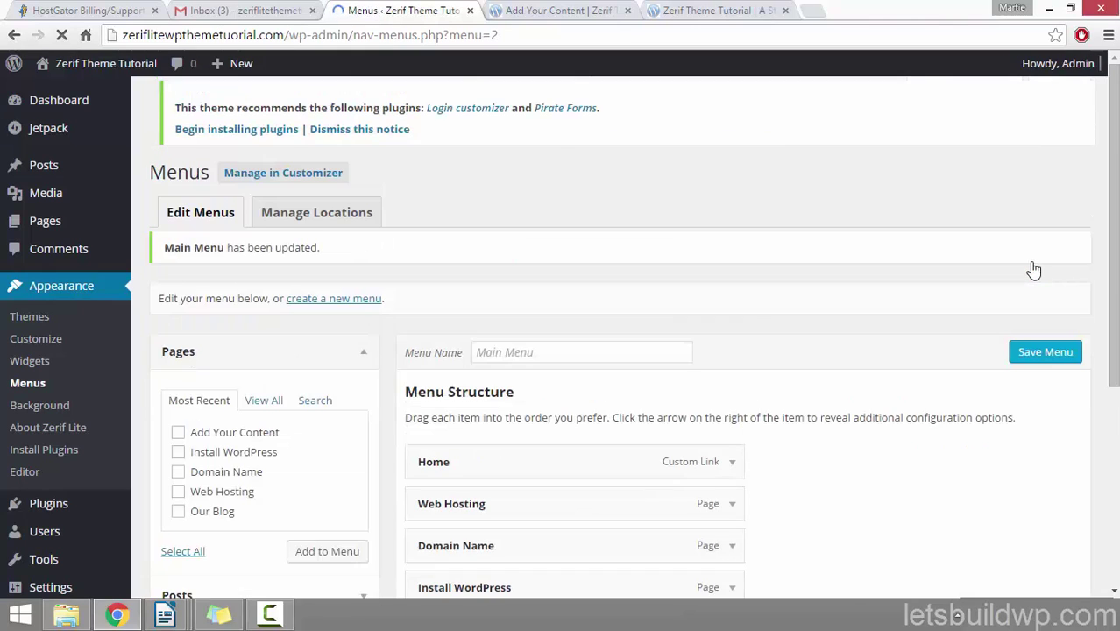
pyautogui.click(100, 75)
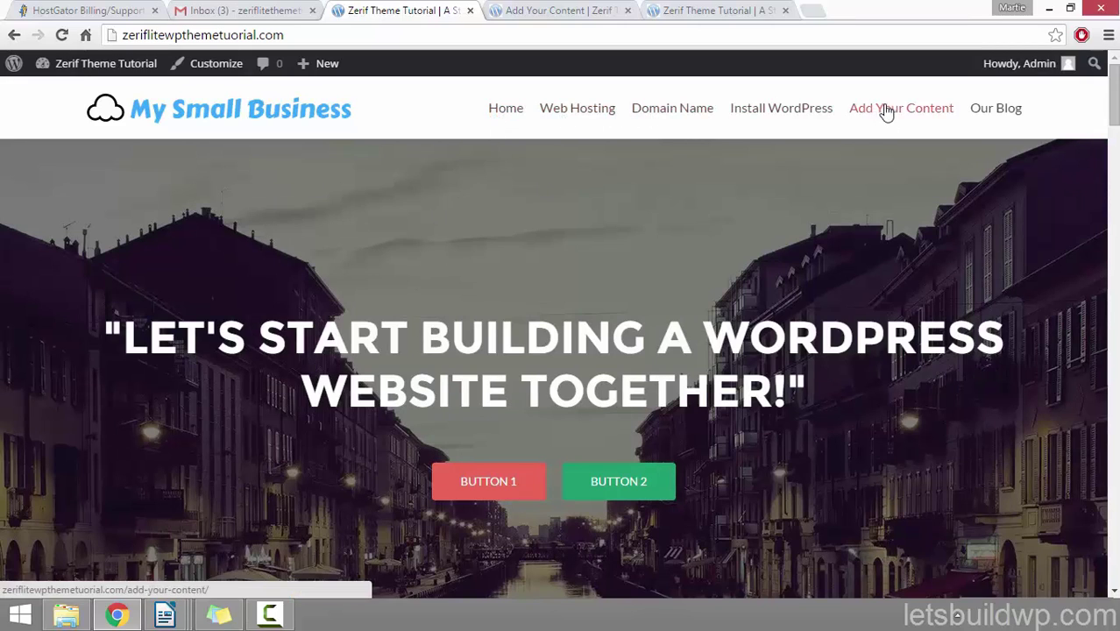
# Step: Try the Our Blog and Home links on the live site, then go to the admin Themes screen
pyautogui.click(997, 112)
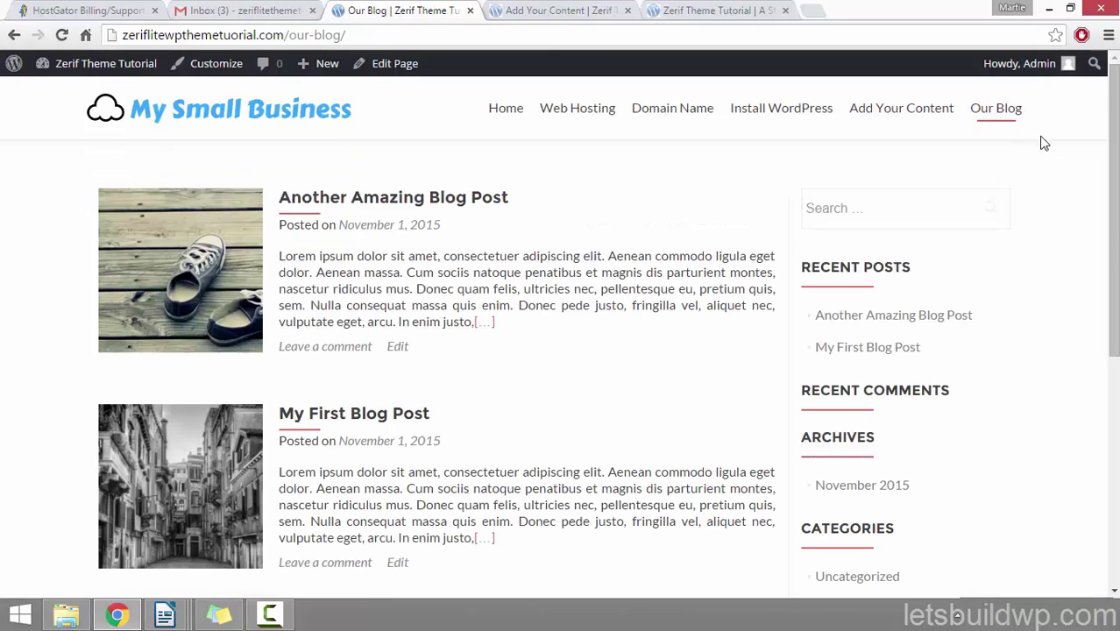
pyautogui.click(506, 114)
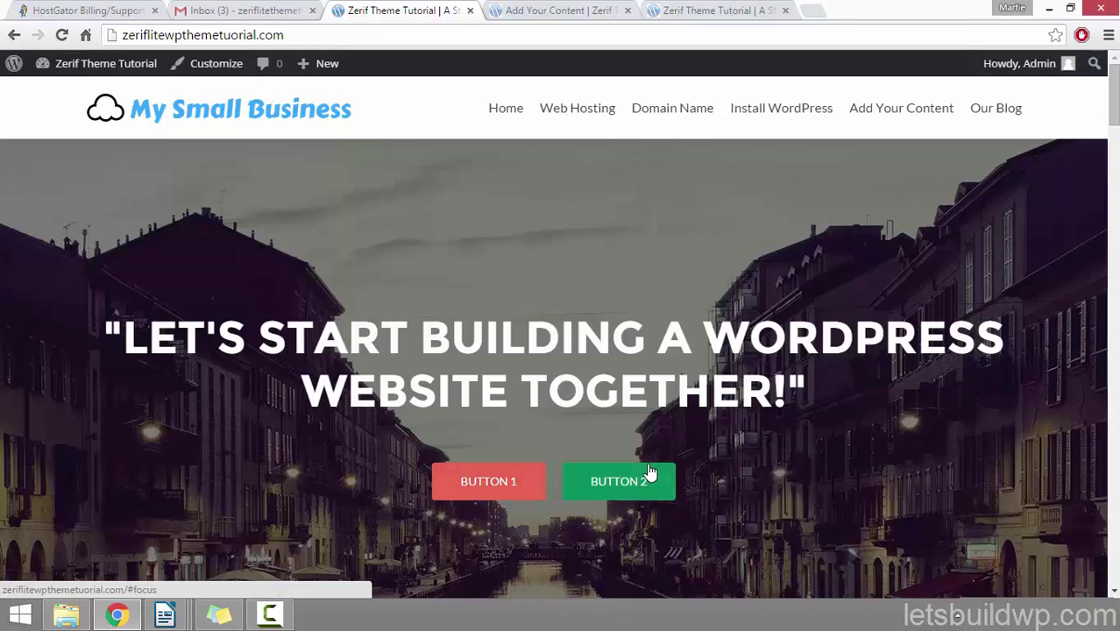
pyautogui.click(123, 62)
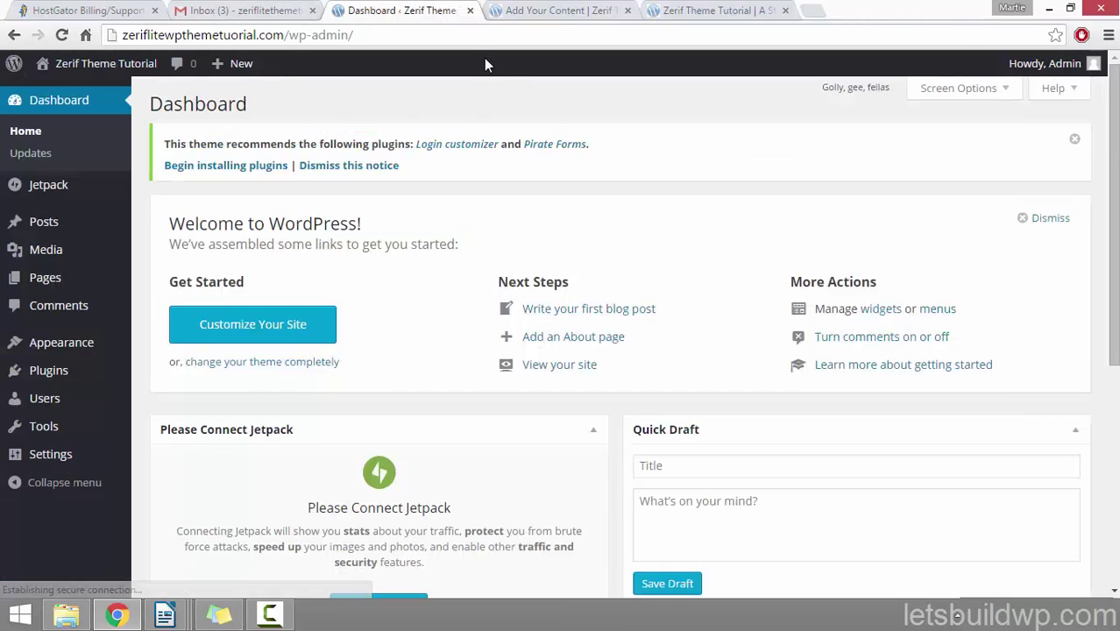
pyautogui.click(69, 348)
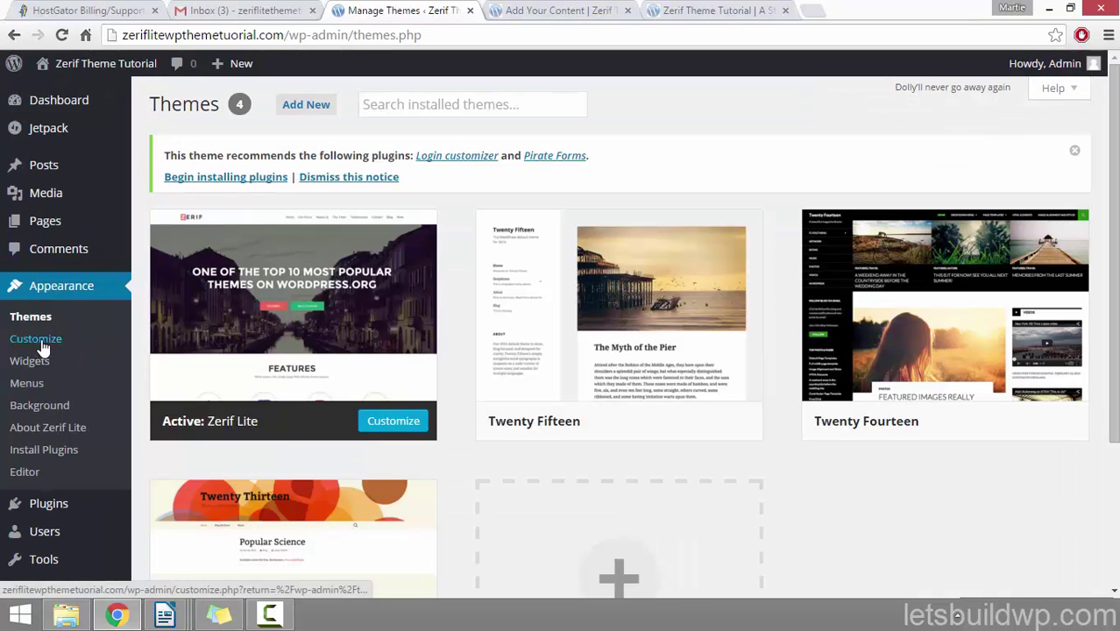
# Step: In the Customizer's Big title section, replace the red button label with 'Learn About Web Hosting'
pyautogui.click(42, 348)
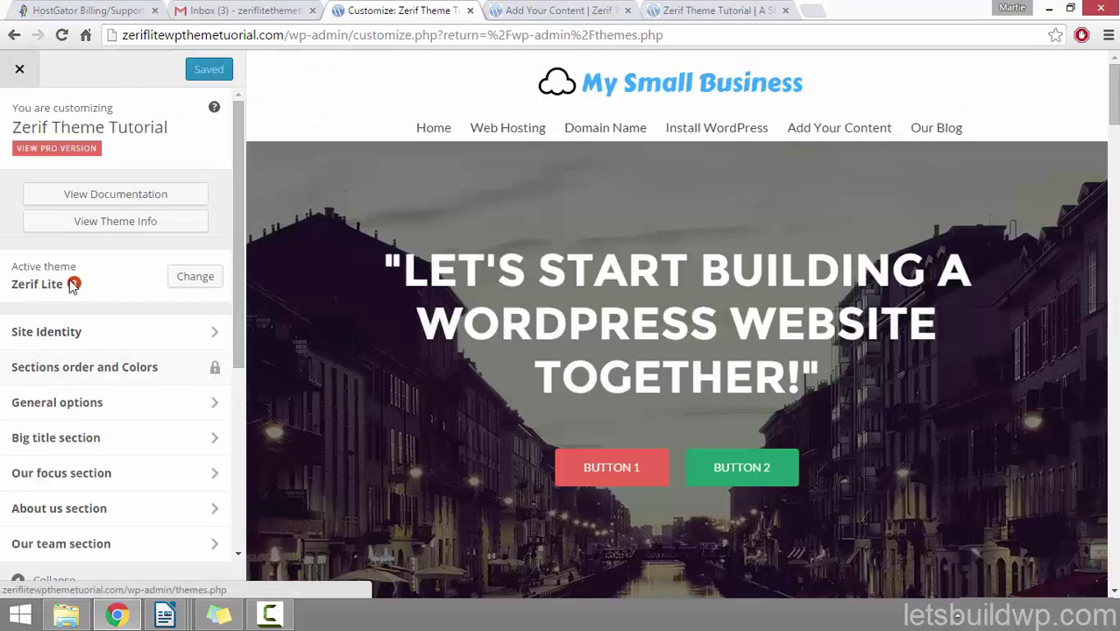
pyautogui.click(77, 438)
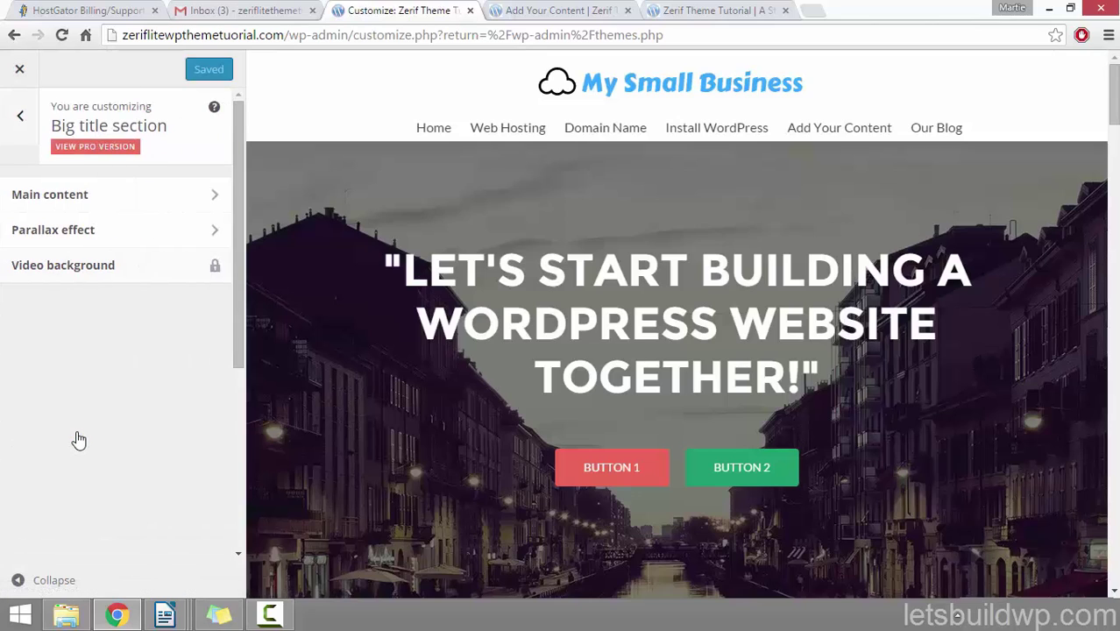
pyautogui.click(176, 203)
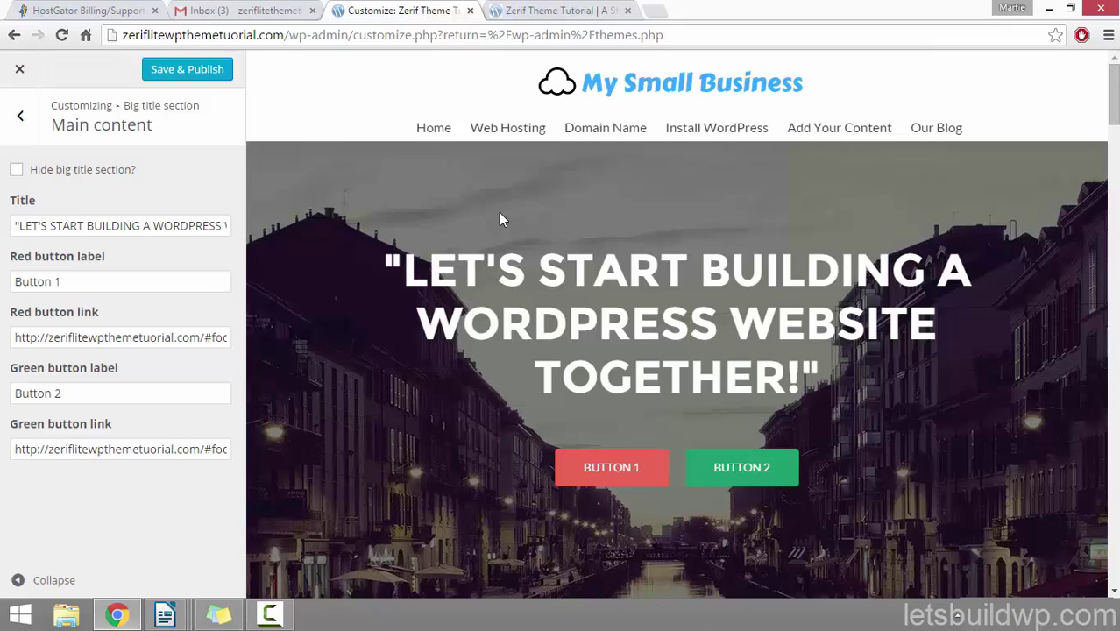
pyautogui.click(542, 10)
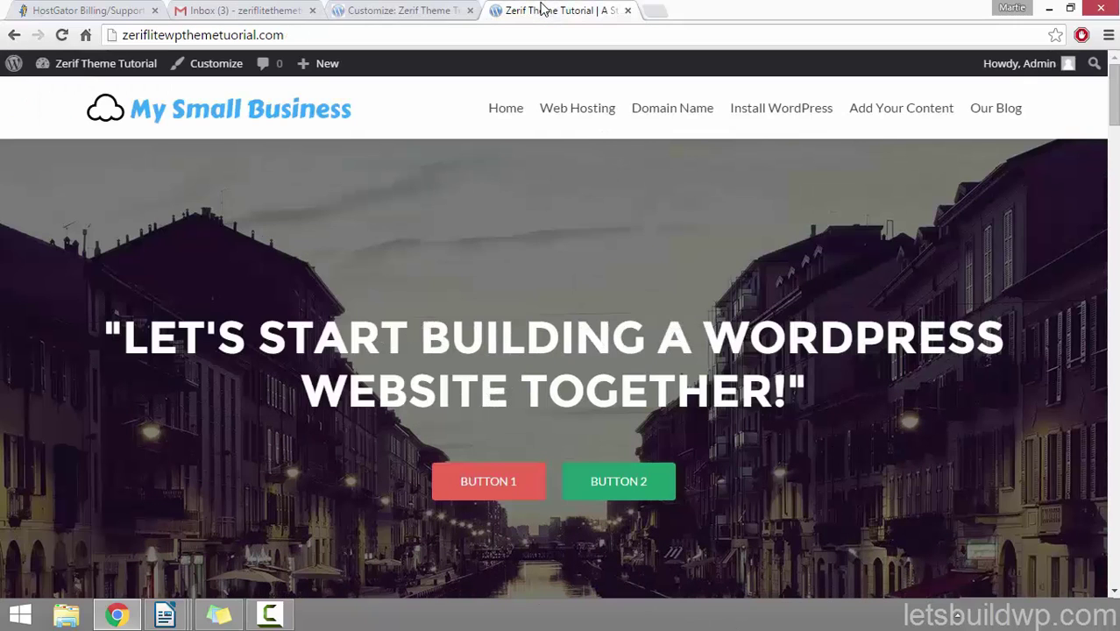
pyautogui.click(379, 10)
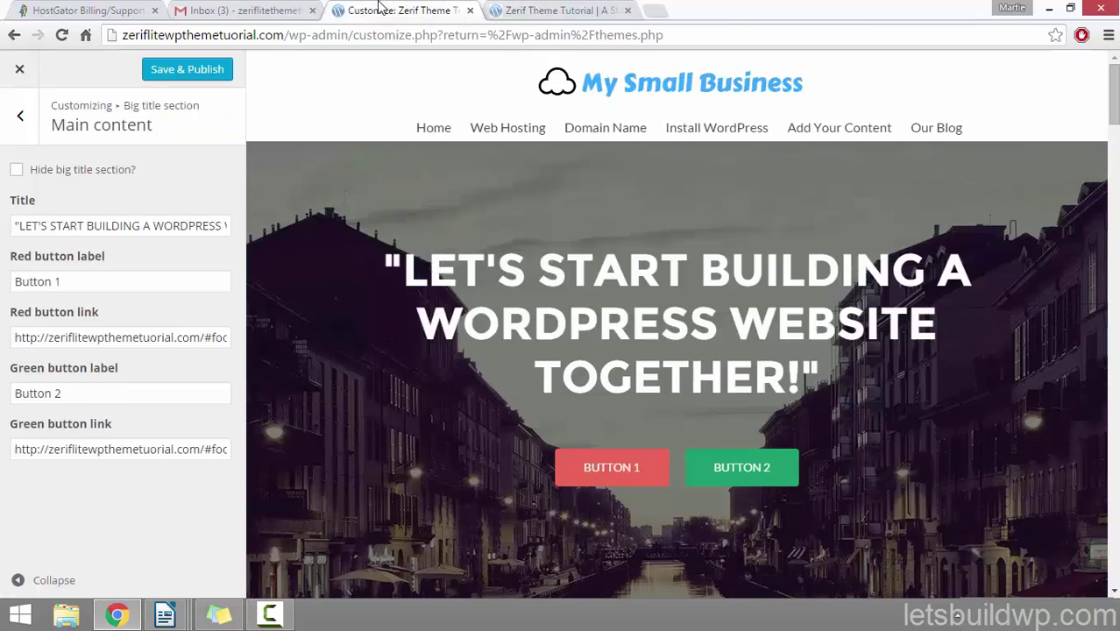
pyautogui.click(97, 278)
pyautogui.moveTo(97, 278); pyautogui.dragTo(7, 282)
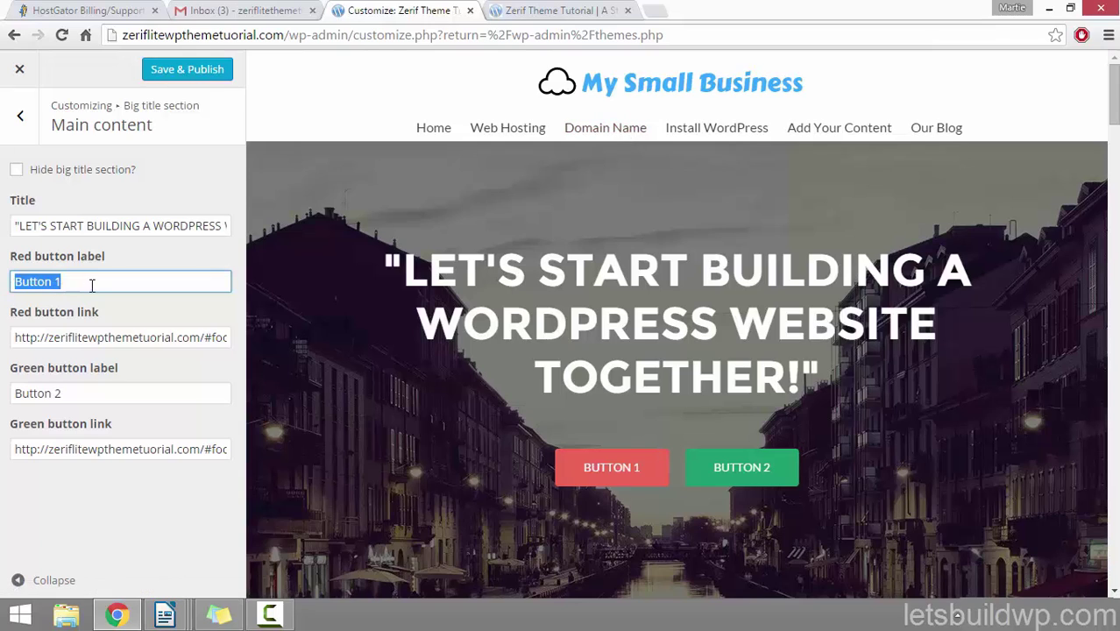
pyautogui.write('Learn ')
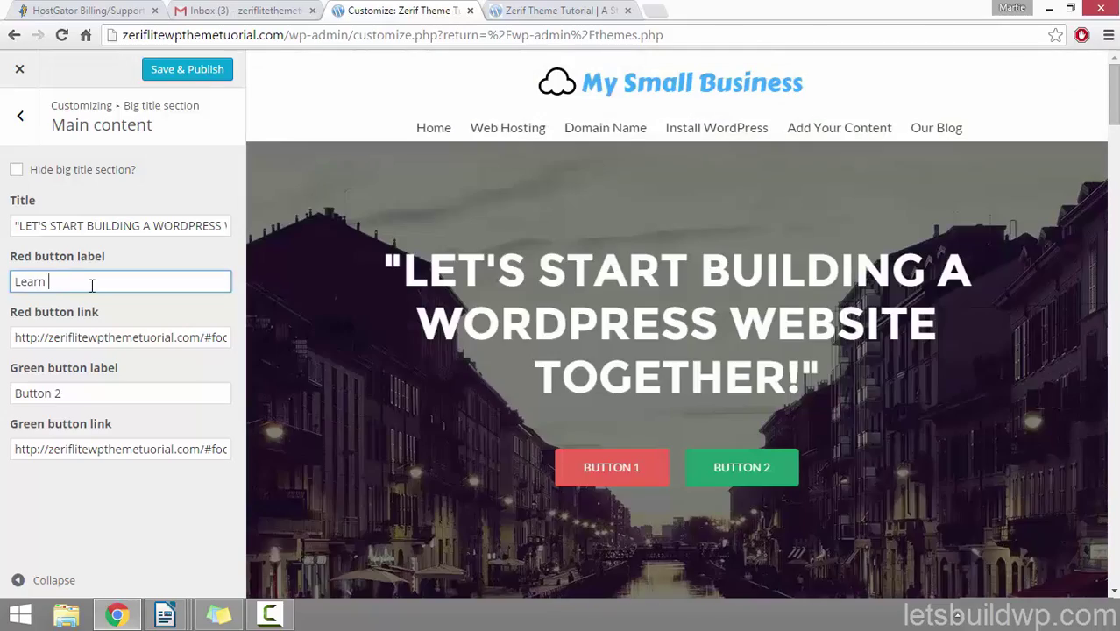
pyautogui.write('About Web Hosting')
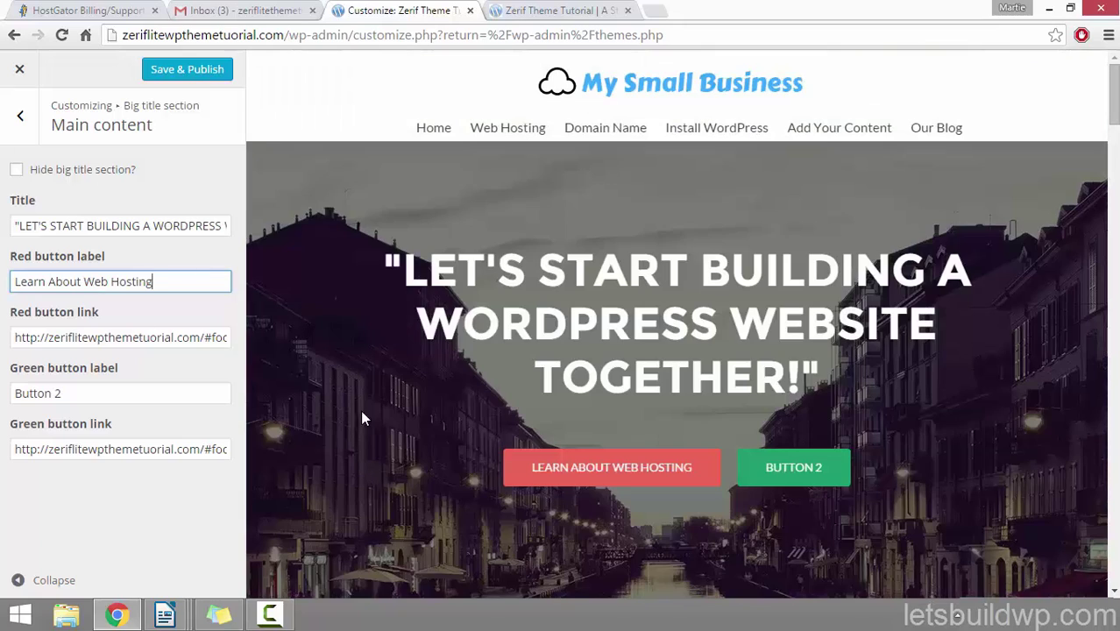
pyautogui.click(530, 11)
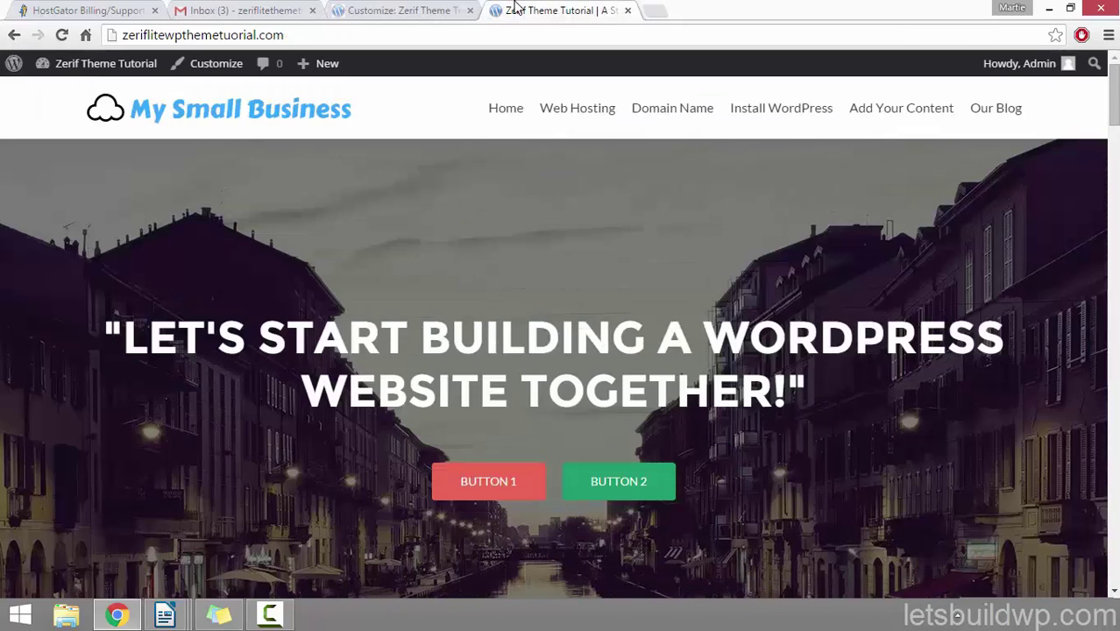
# Step: Open the Web Hosting page, copy its /web-hosting/ address, and return to the Customizer
pyautogui.click(558, 123)
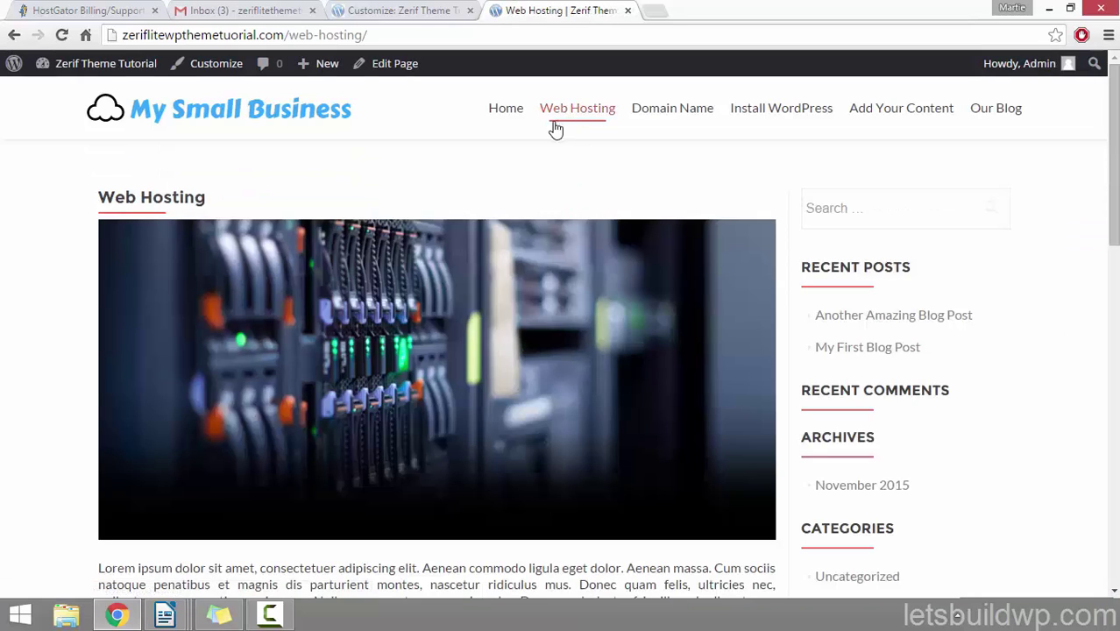
pyautogui.click(240, 37)
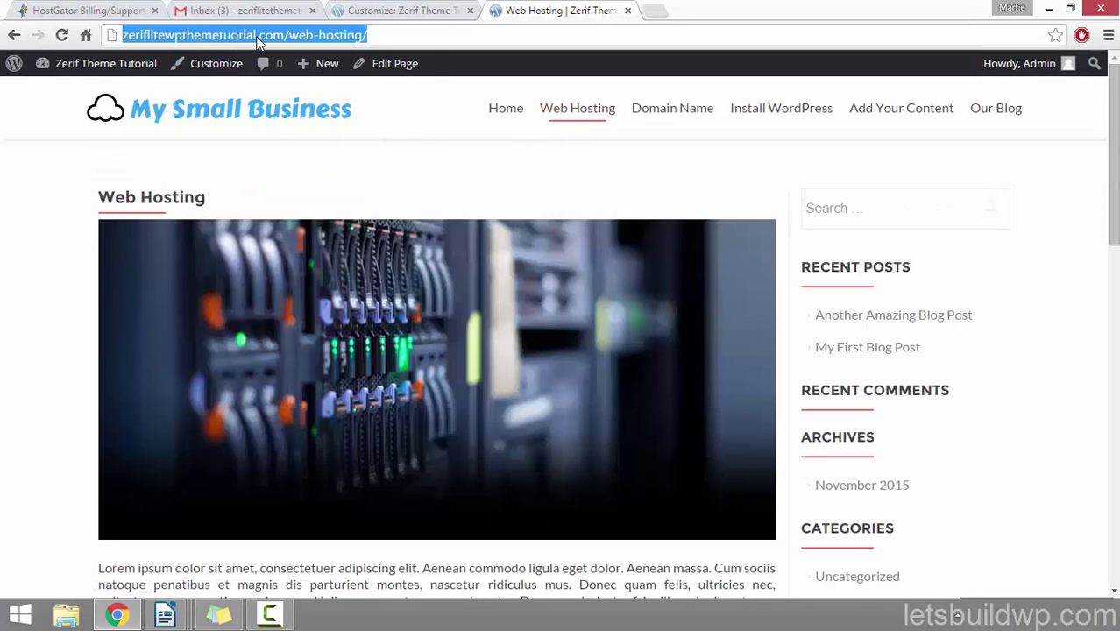
pyautogui.rightClick(259, 42)
pyautogui.click(296, 94)
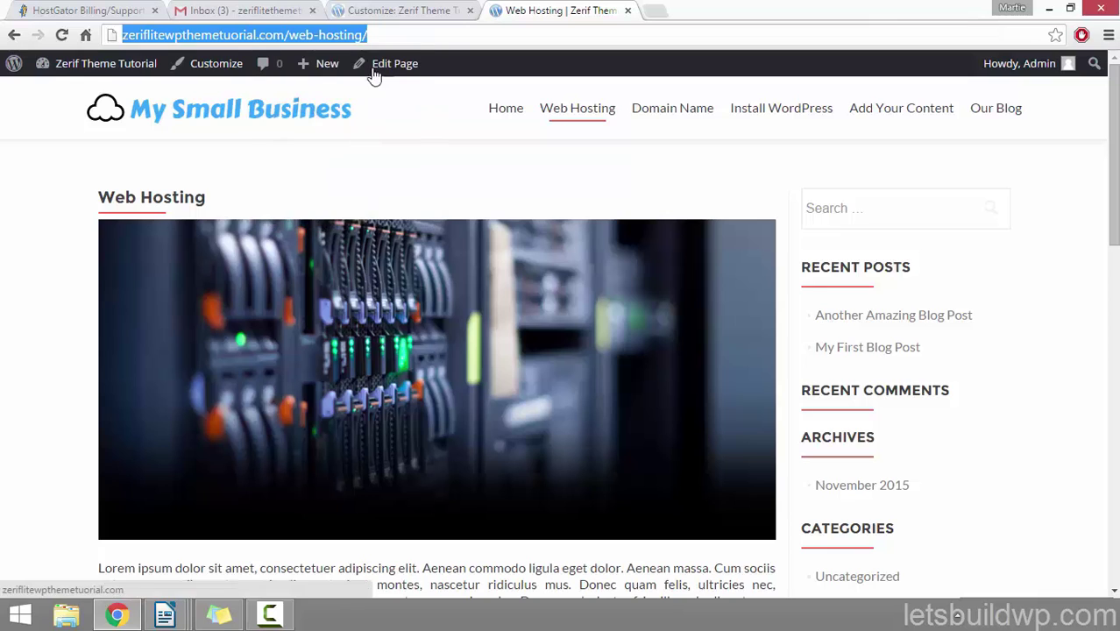
pyautogui.click(419, 18)
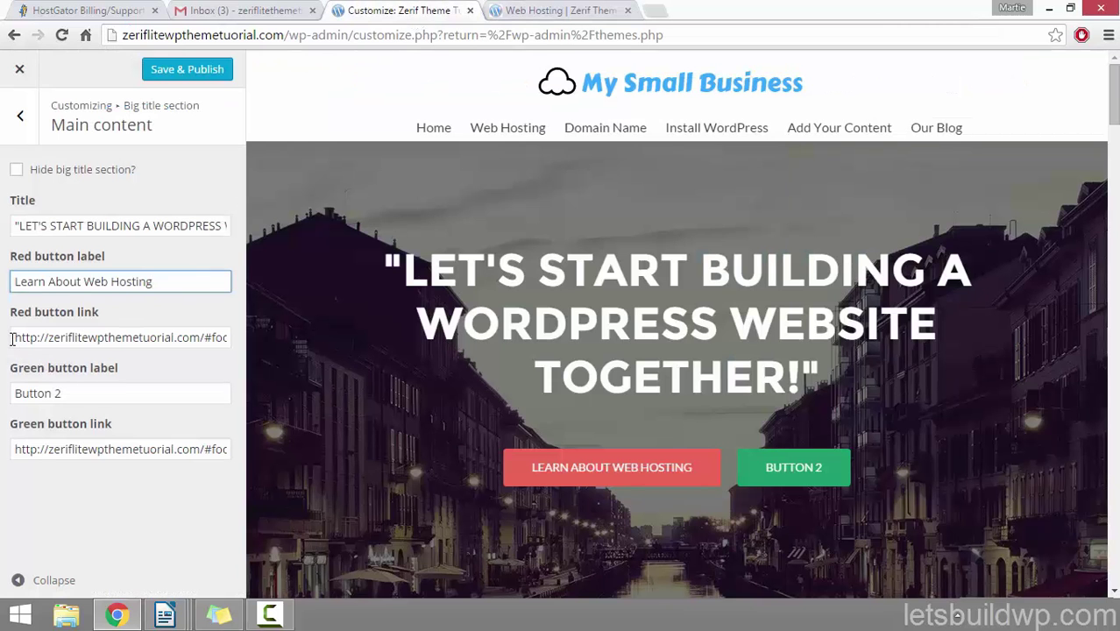
# Step: Paste /web-hosting/ as the red button link and label the green button 'Installing WordPress'
pyautogui.moveTo(13, 341); pyautogui.dragTo(276, 334)
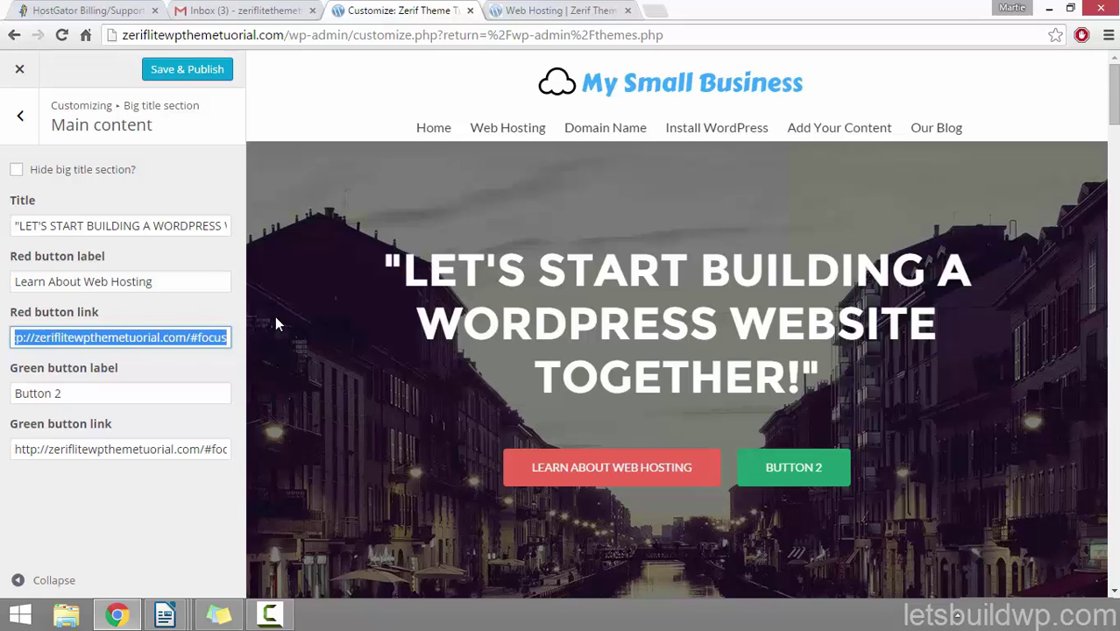
pyautogui.hotkey('ctrl', 'v')
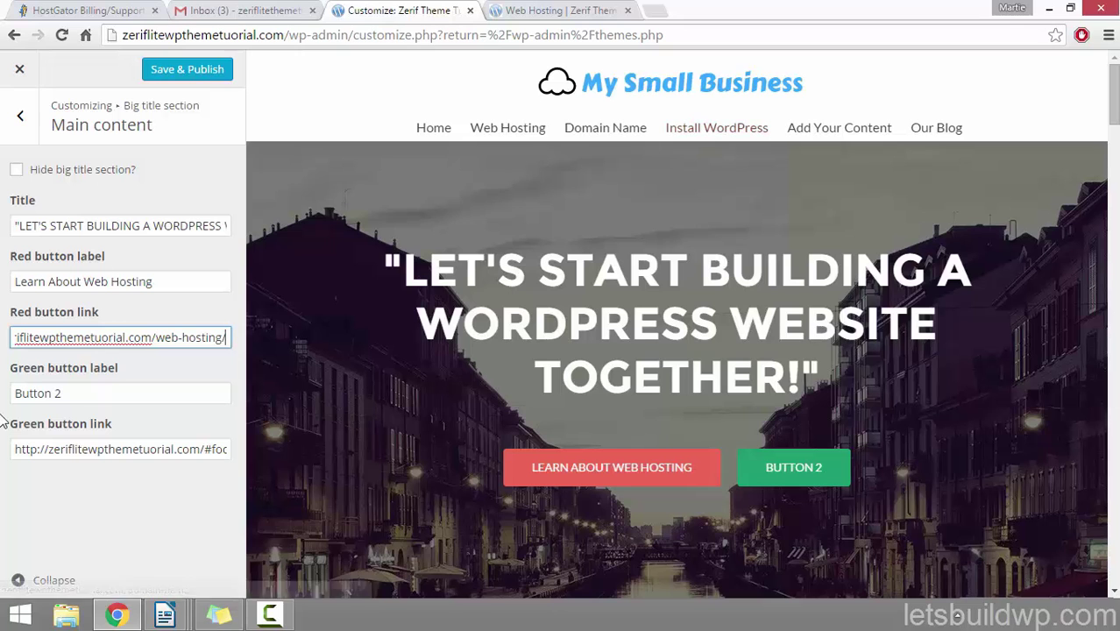
pyautogui.press('Tab')
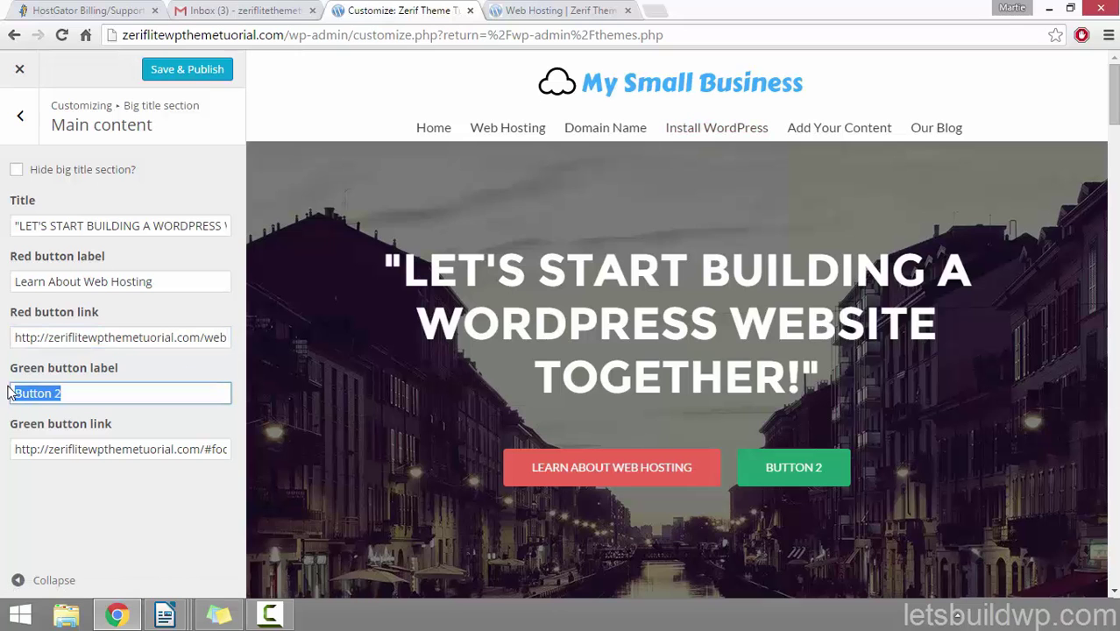
pyautogui.write('Inst')
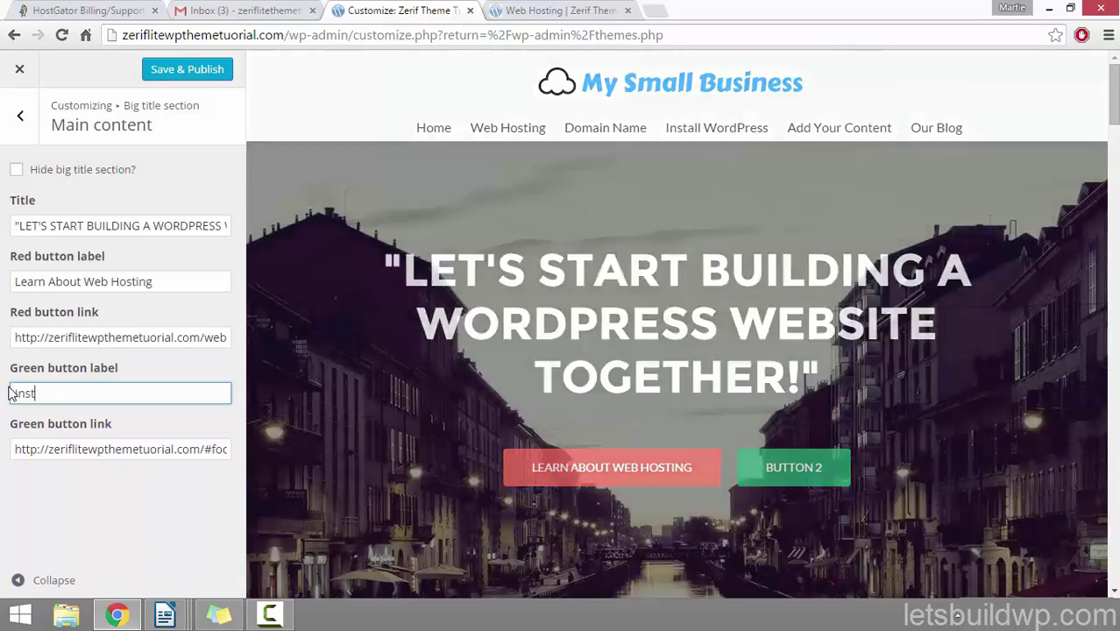
pyautogui.write('alling Word')
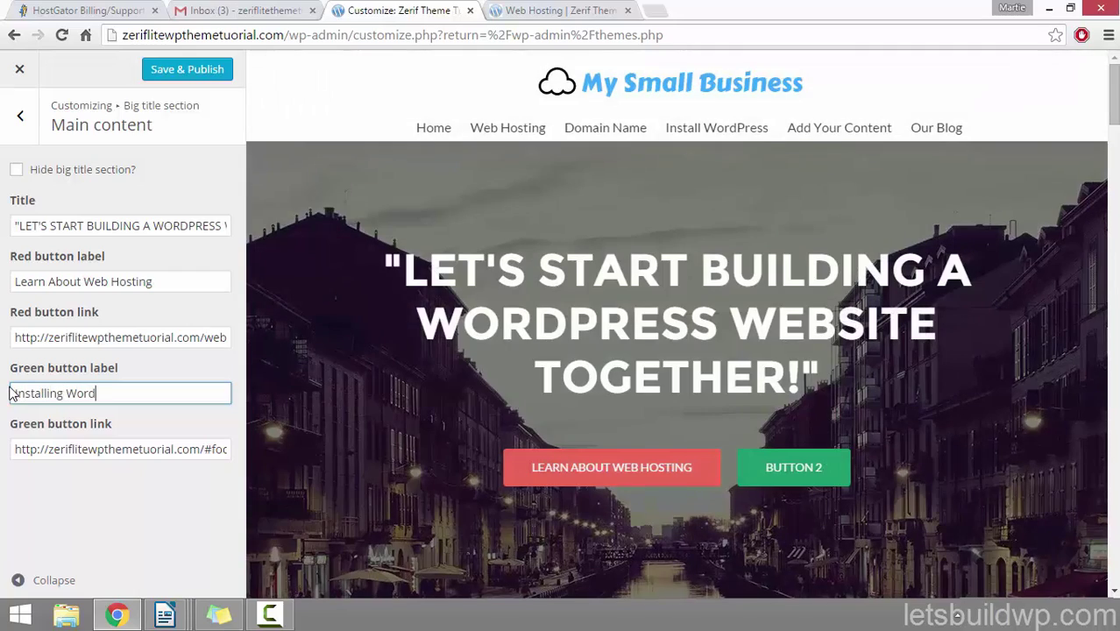
pyautogui.write('Press')
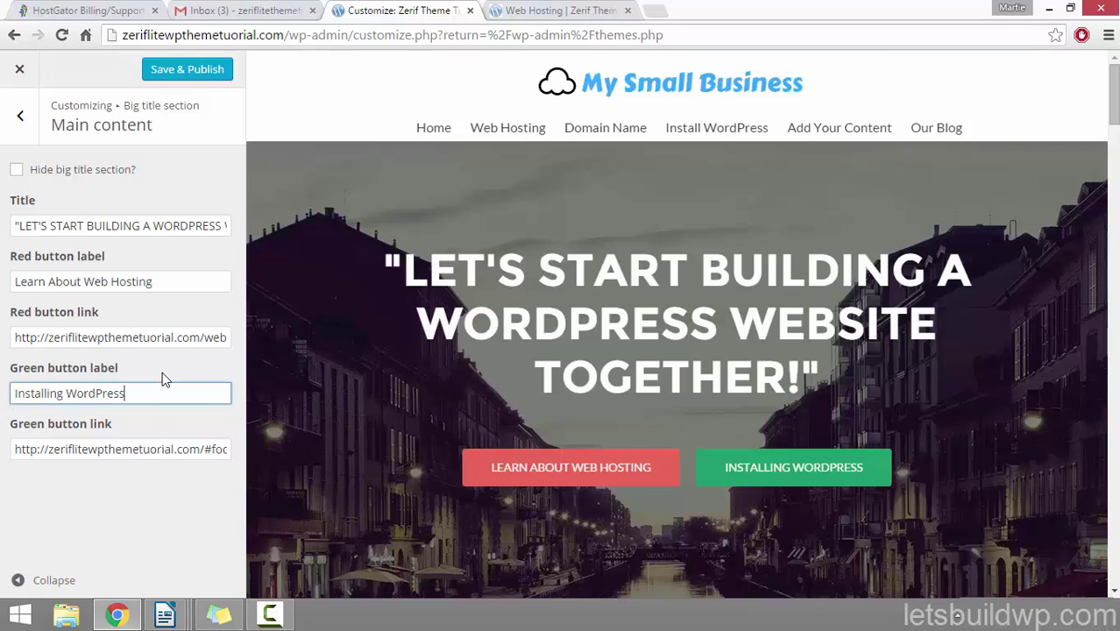
pyautogui.click(518, 9)
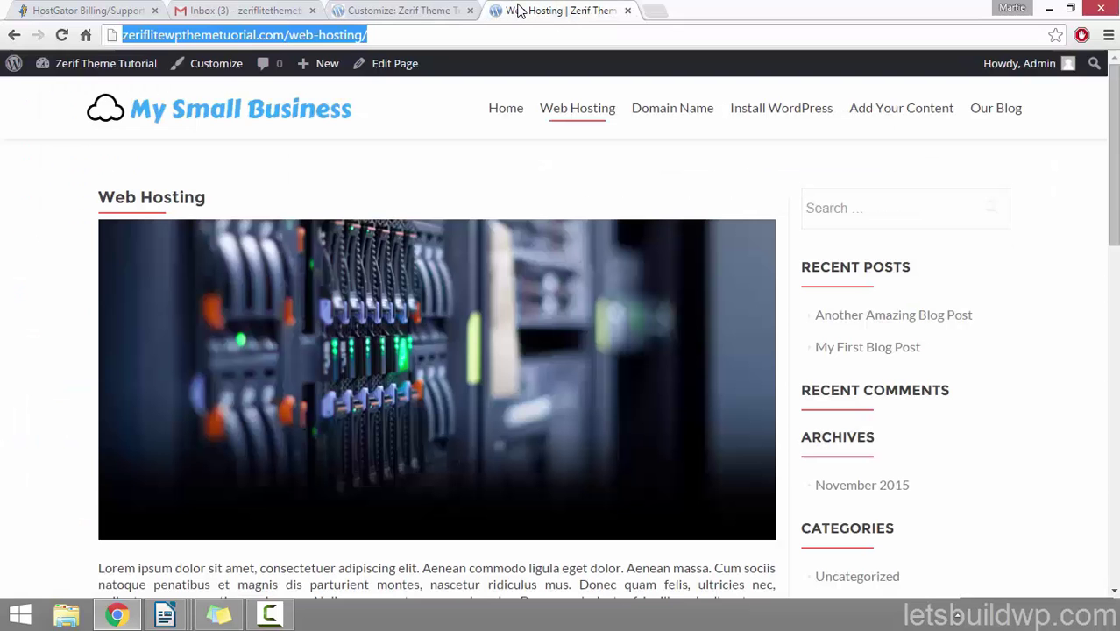
# Step: Copy the Install WordPress page URL into the green button link, then Save & Publish
pyautogui.click(813, 121)
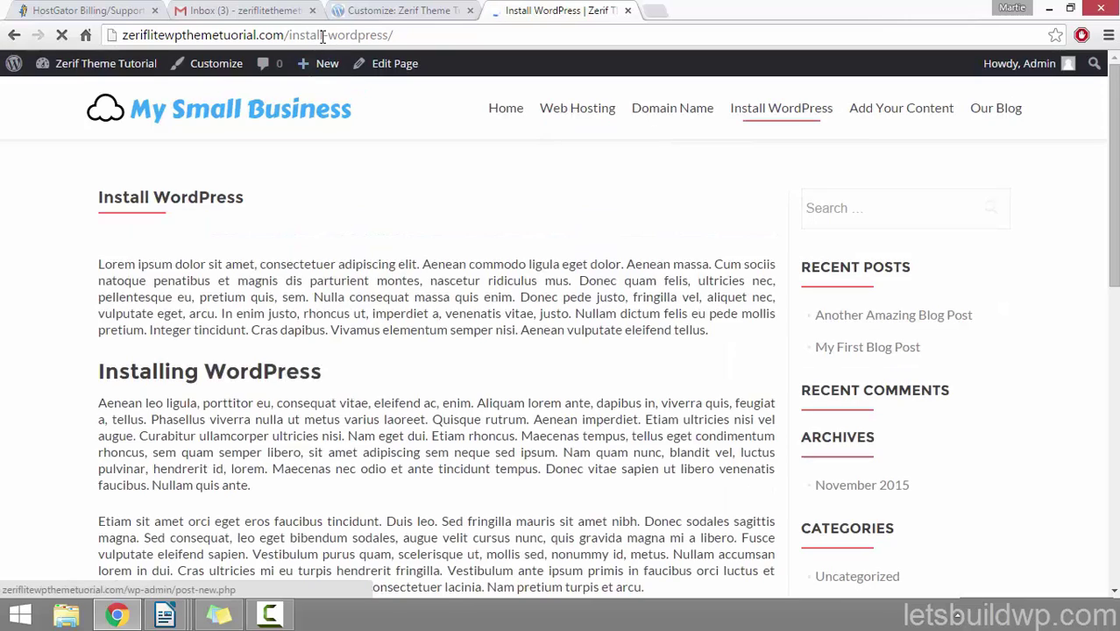
pyautogui.click(321, 36)
pyautogui.click(379, 87)
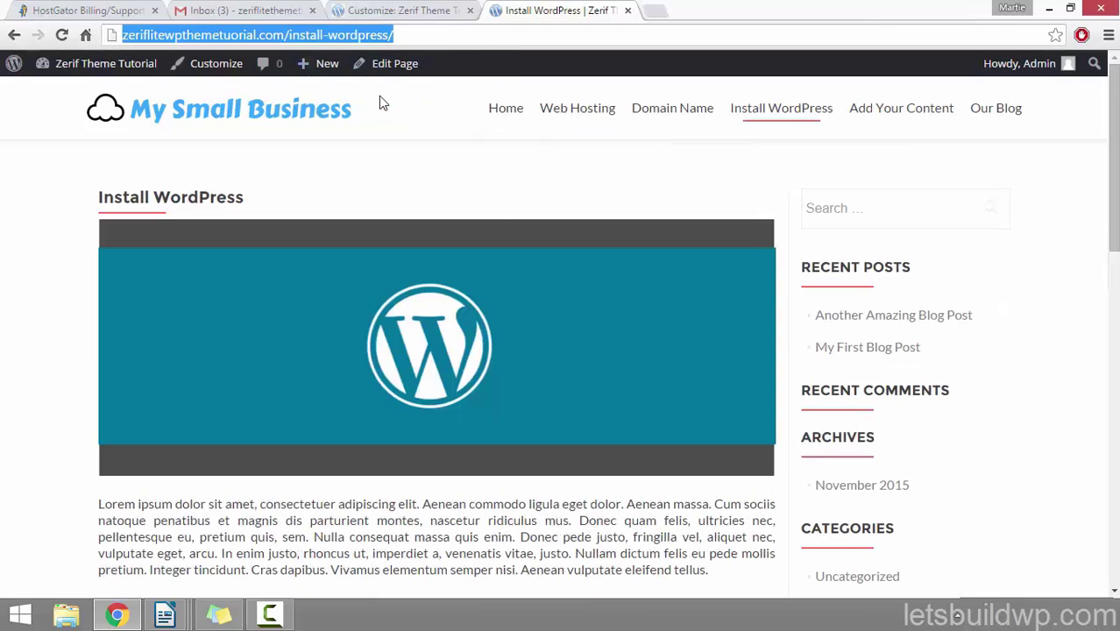
pyautogui.click(416, 13)
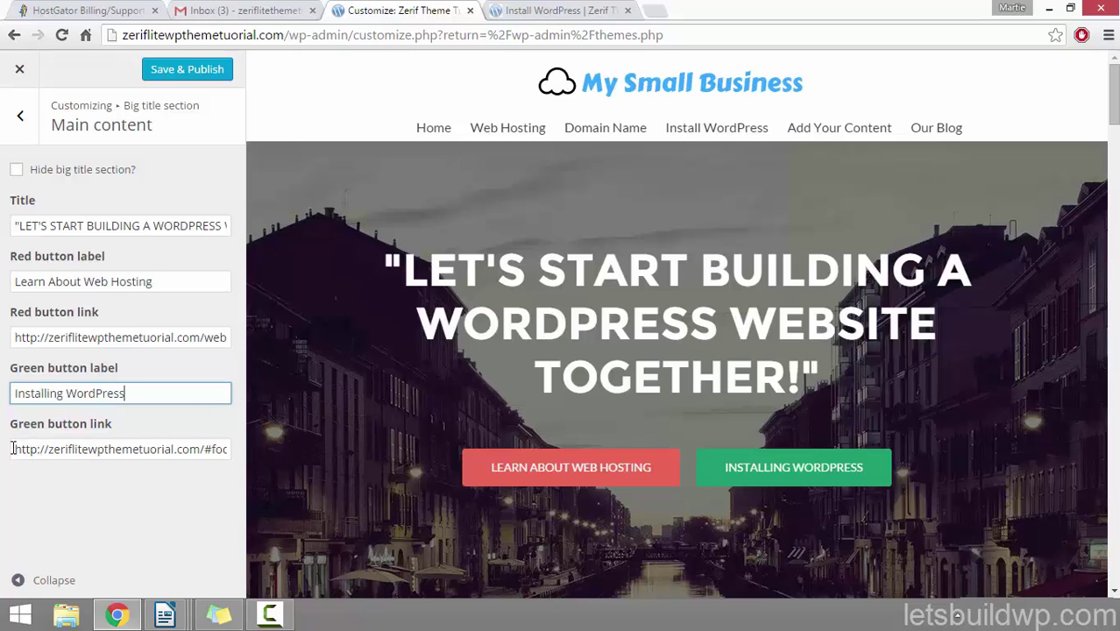
pyautogui.moveTo(12, 448); pyautogui.dragTo(364, 435)
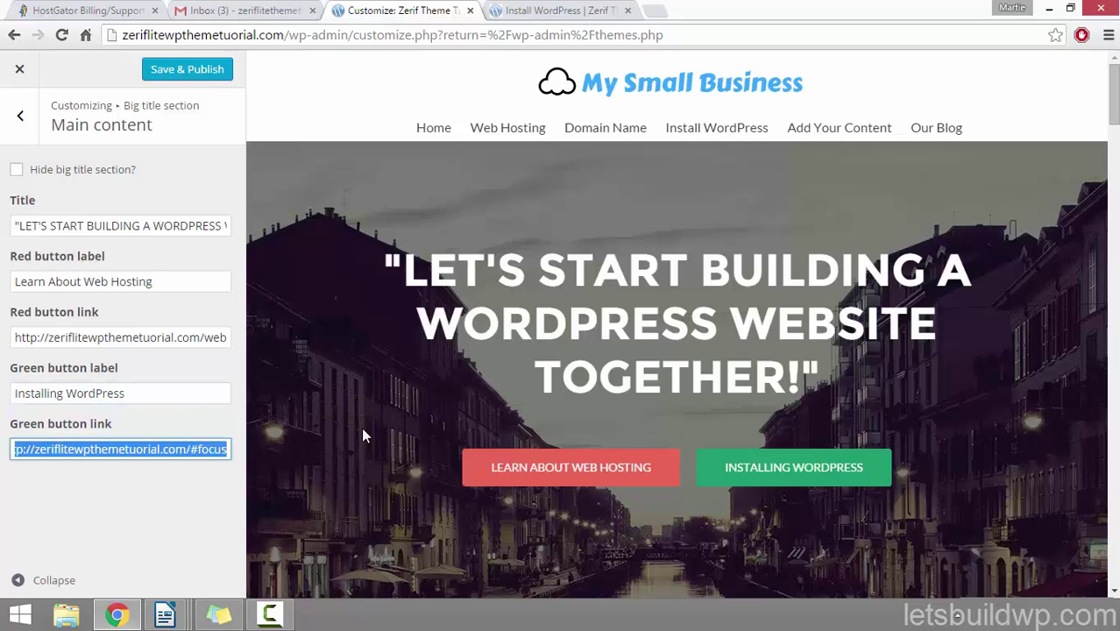
pyautogui.rightClick(108, 452)
pyautogui.click(226, 256)
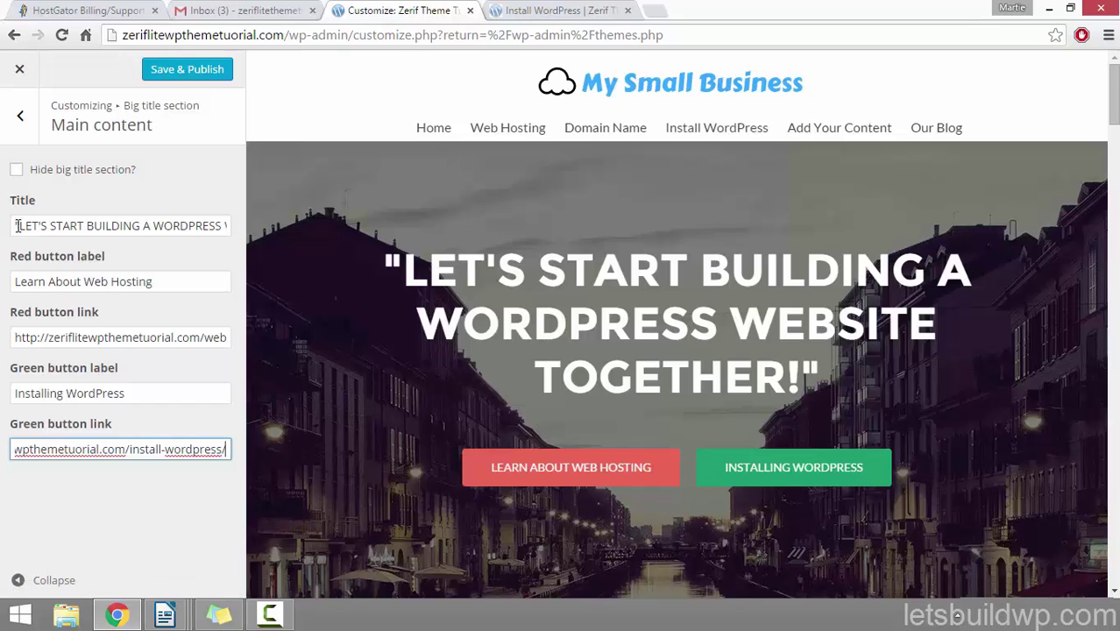
pyautogui.click(216, 79)
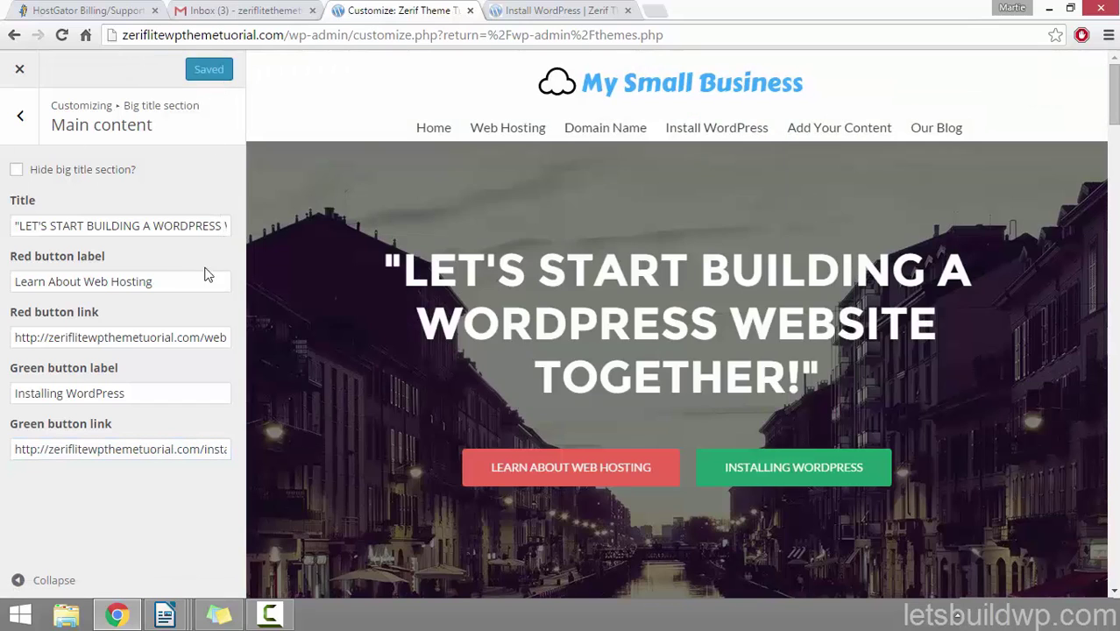
# Step: Go back to the Customizer section list and open Ribbon sections > BottomButton Ribbon
pyautogui.click(21, 122)
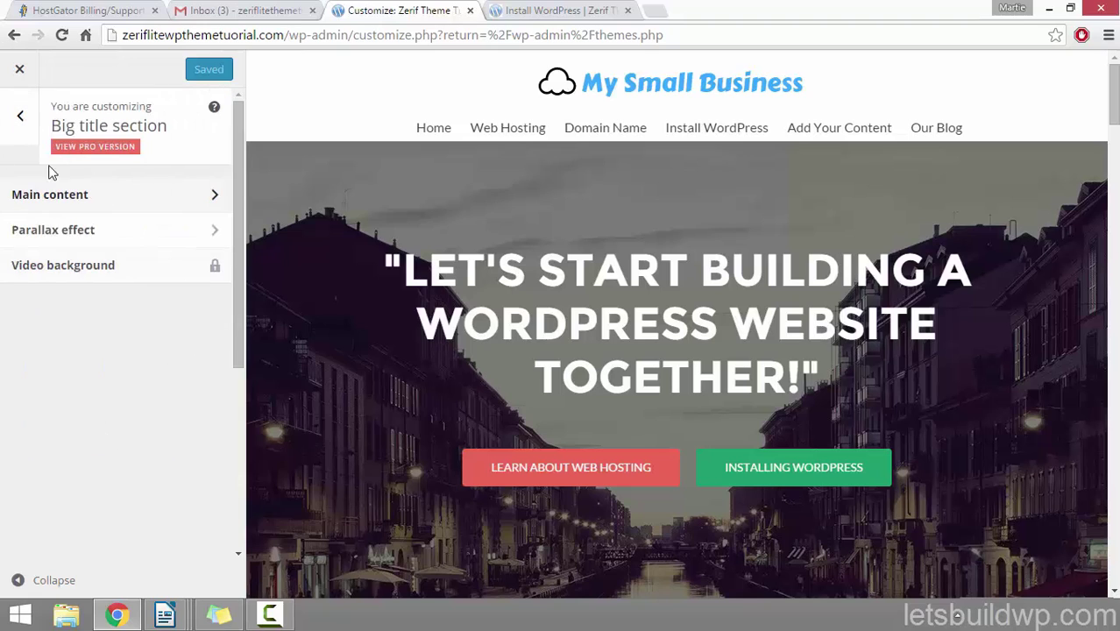
pyautogui.click(18, 136)
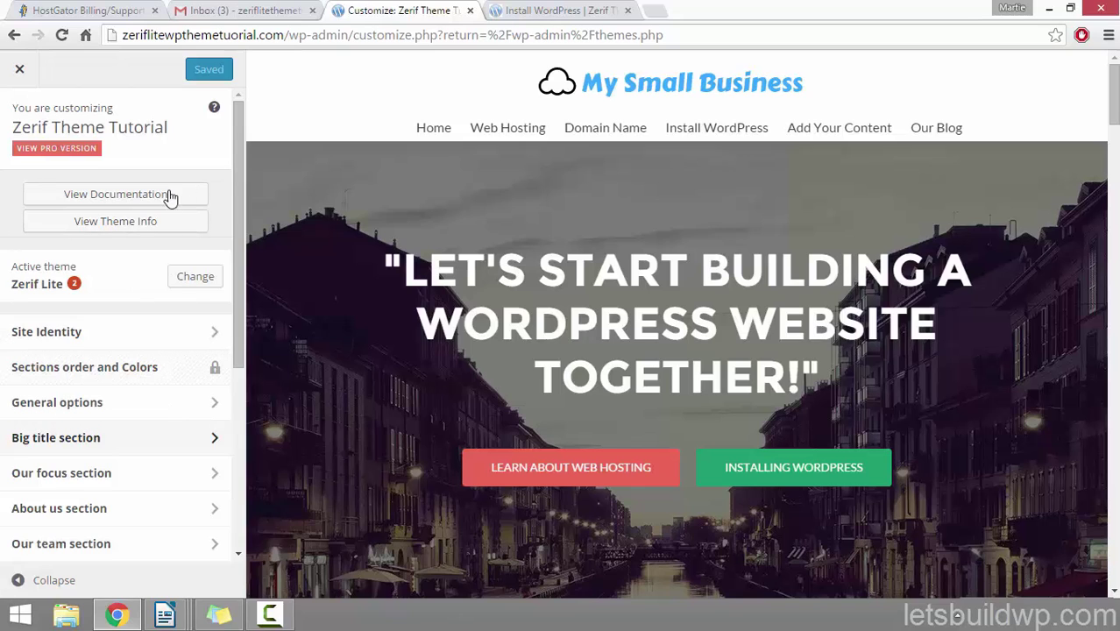
pyautogui.moveTo(237, 157); pyautogui.dragTo(252, 271)
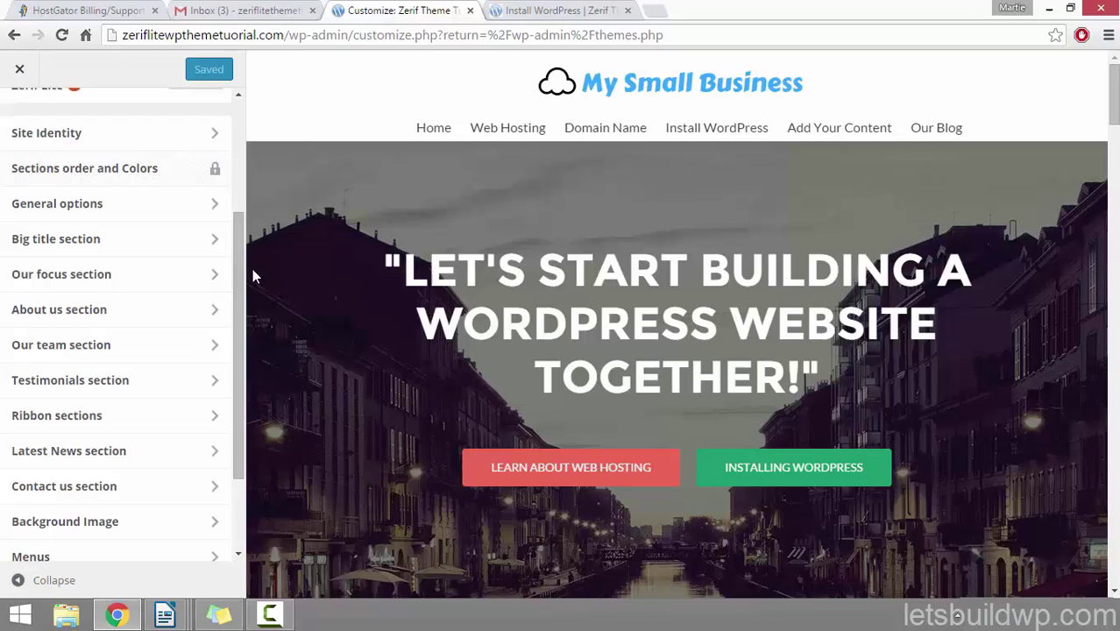
pyautogui.click(93, 420)
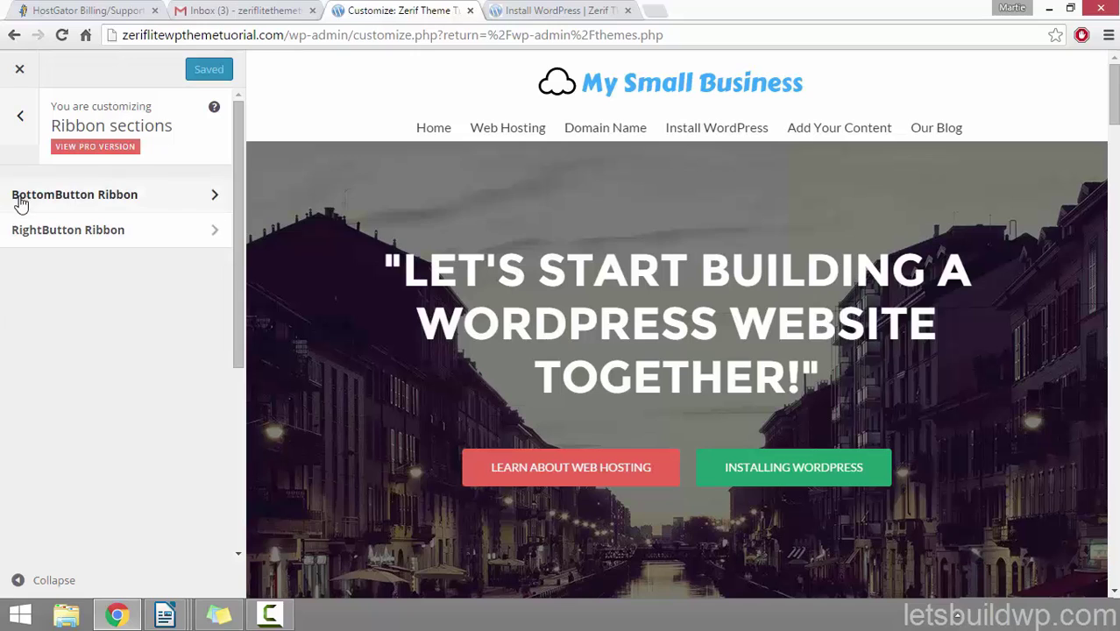
pyautogui.click(184, 198)
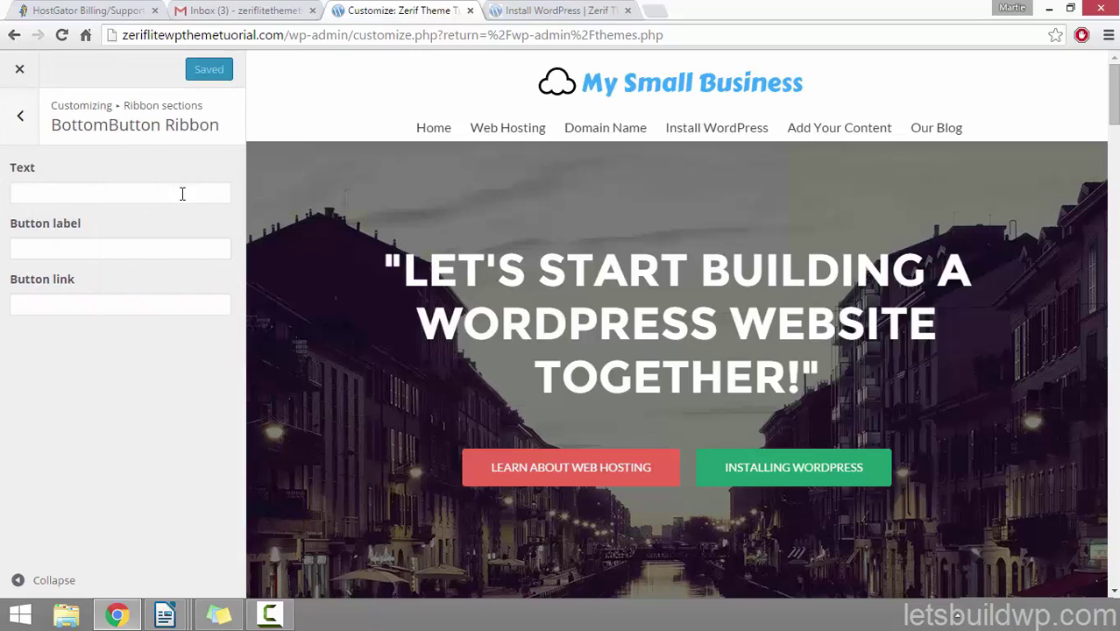
# Step: Enter the ribbon text 'You can also find me on YouTube where I release a ton of Tutorial Videos.'
pyautogui.click(110, 191)
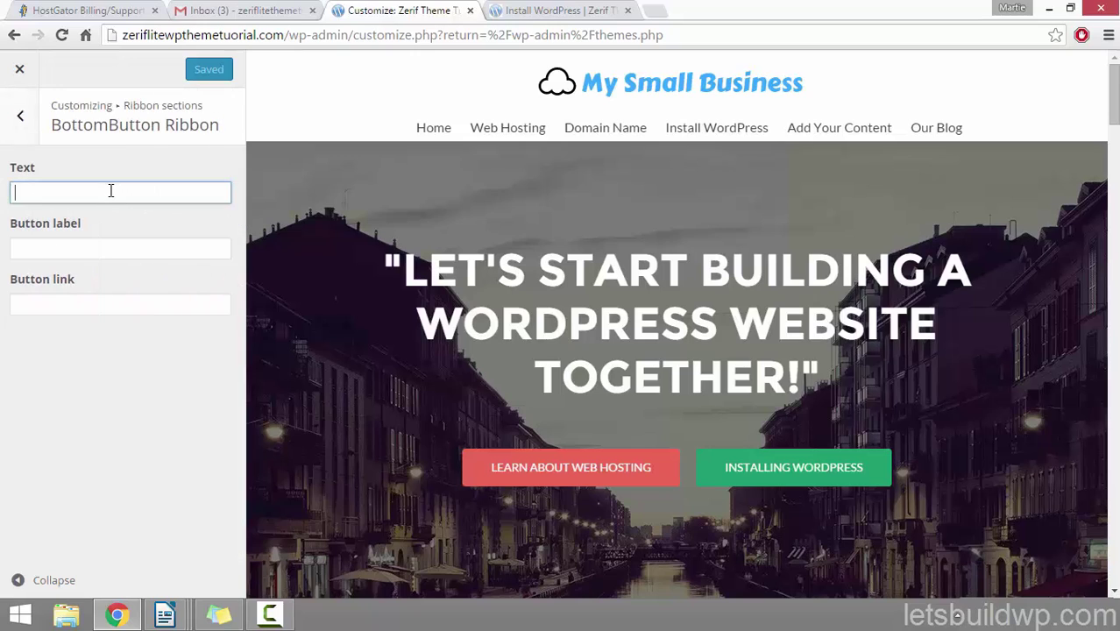
pyautogui.click(87, 251)
pyautogui.click(122, 306)
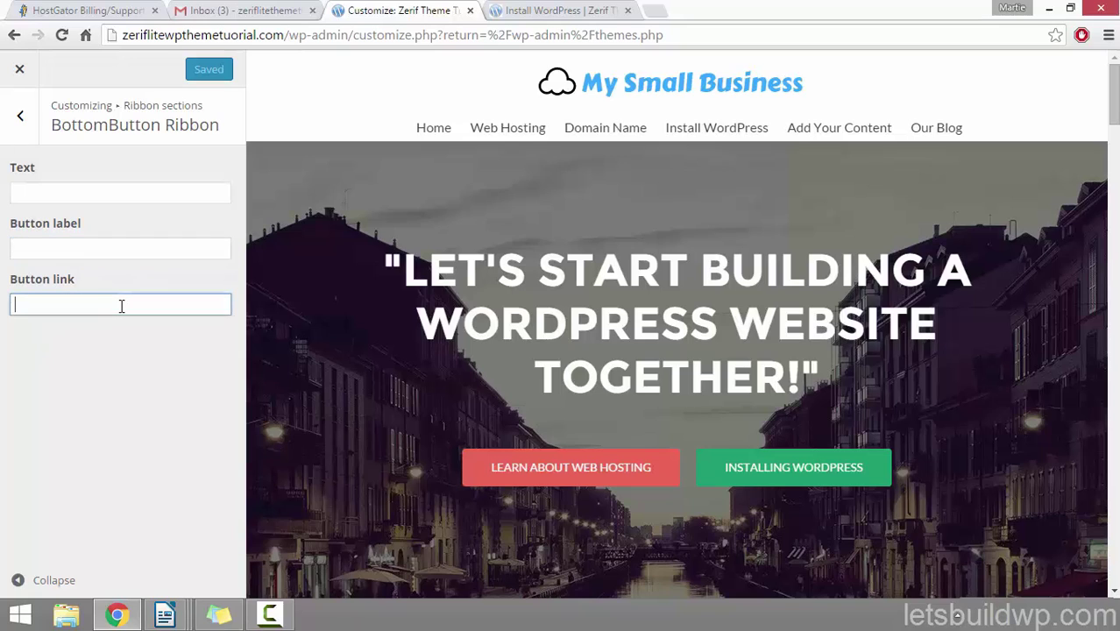
pyautogui.click(121, 192)
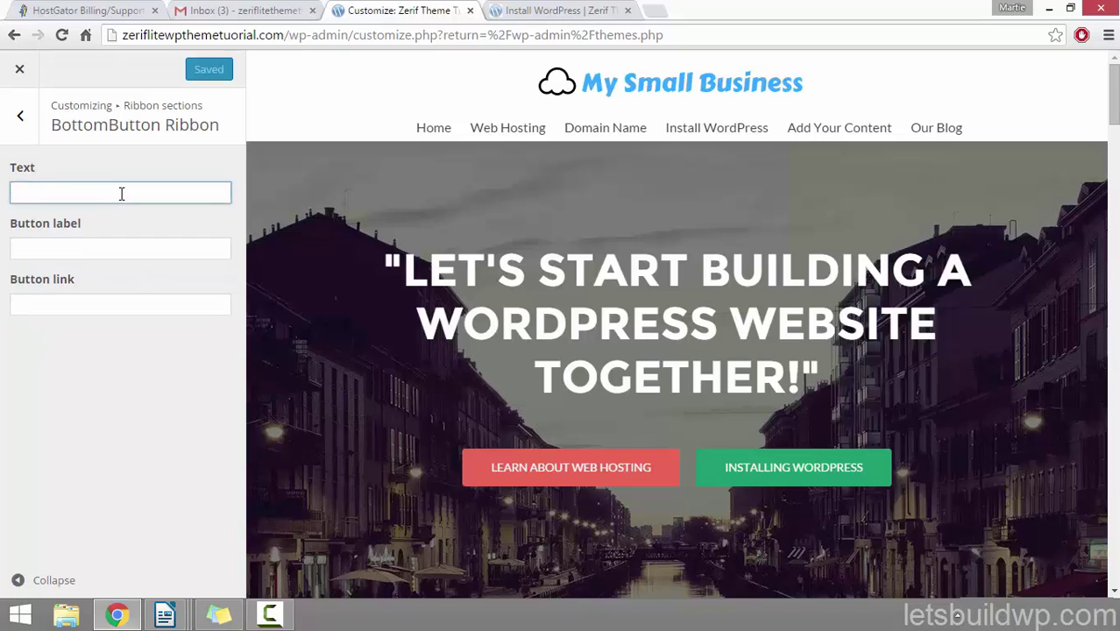
pyautogui.write('Y')
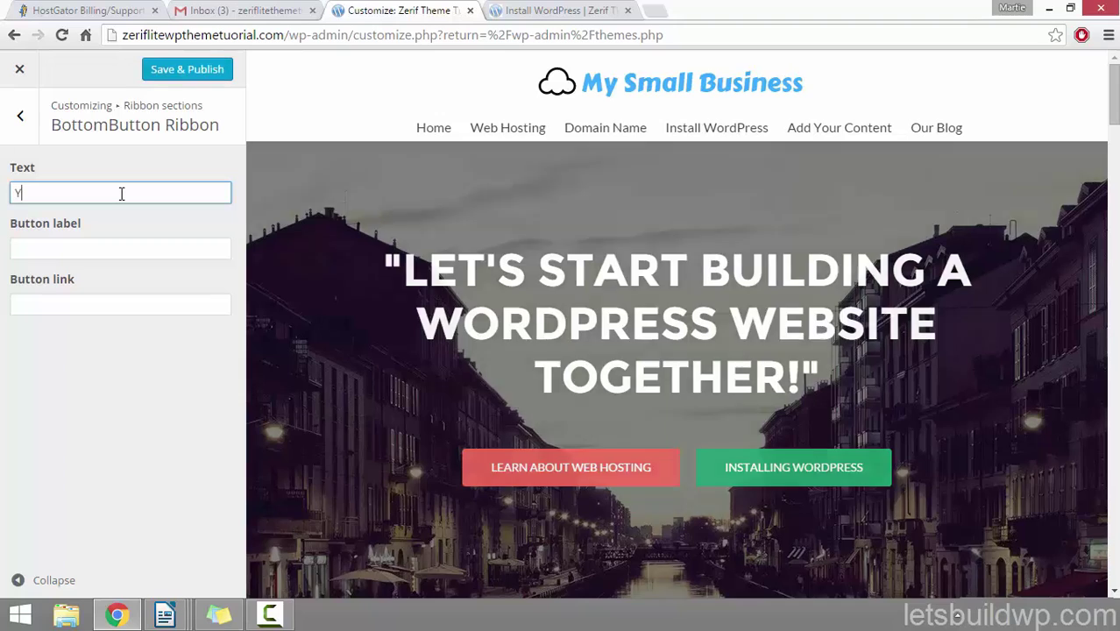
pyautogui.write('ou can also ')
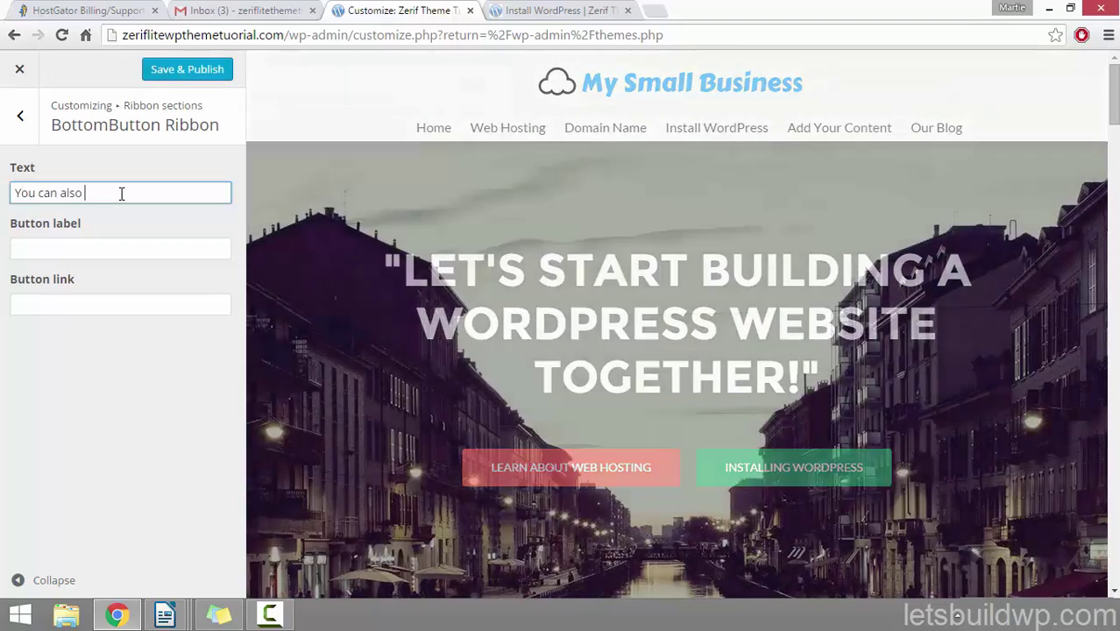
pyautogui.write('find mo')
pyautogui.write(' on You')
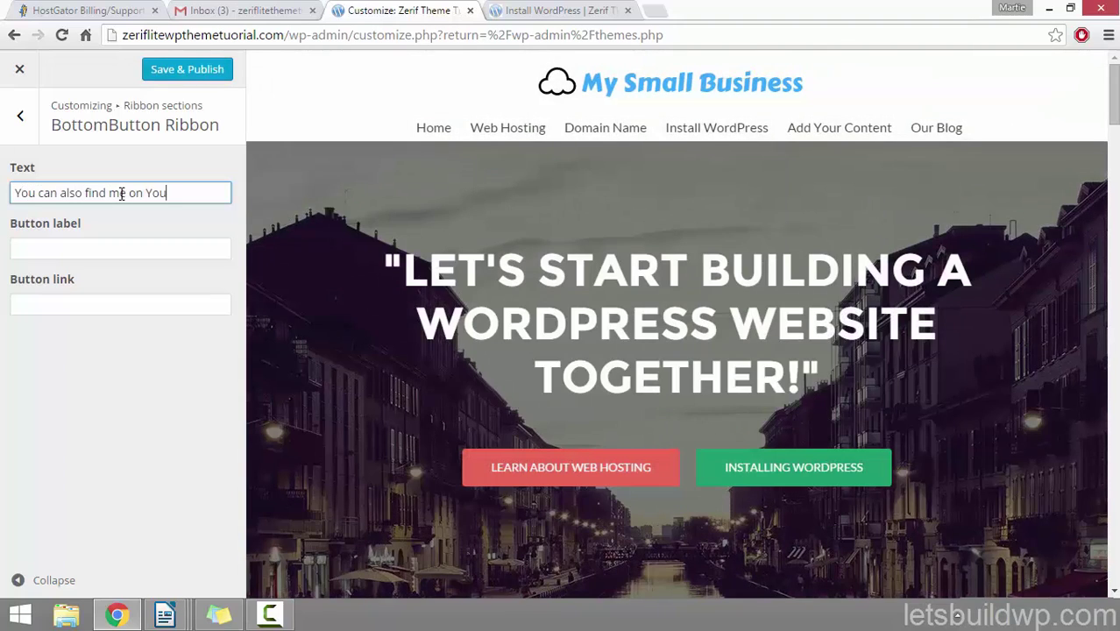
pyautogui.write('Tube')
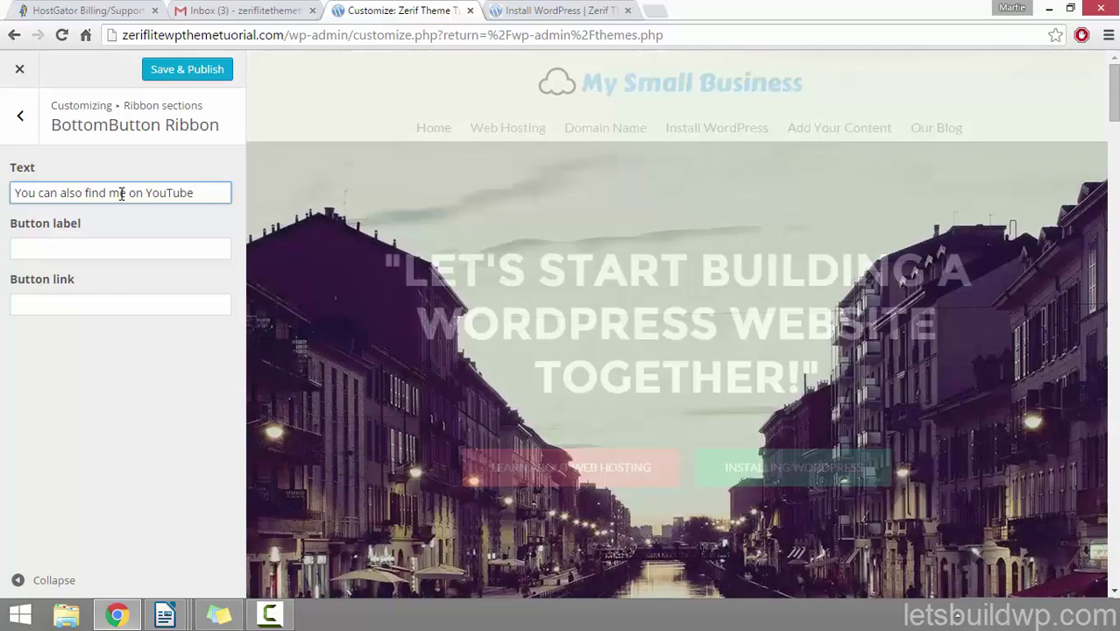
pyautogui.write(' where I rele')
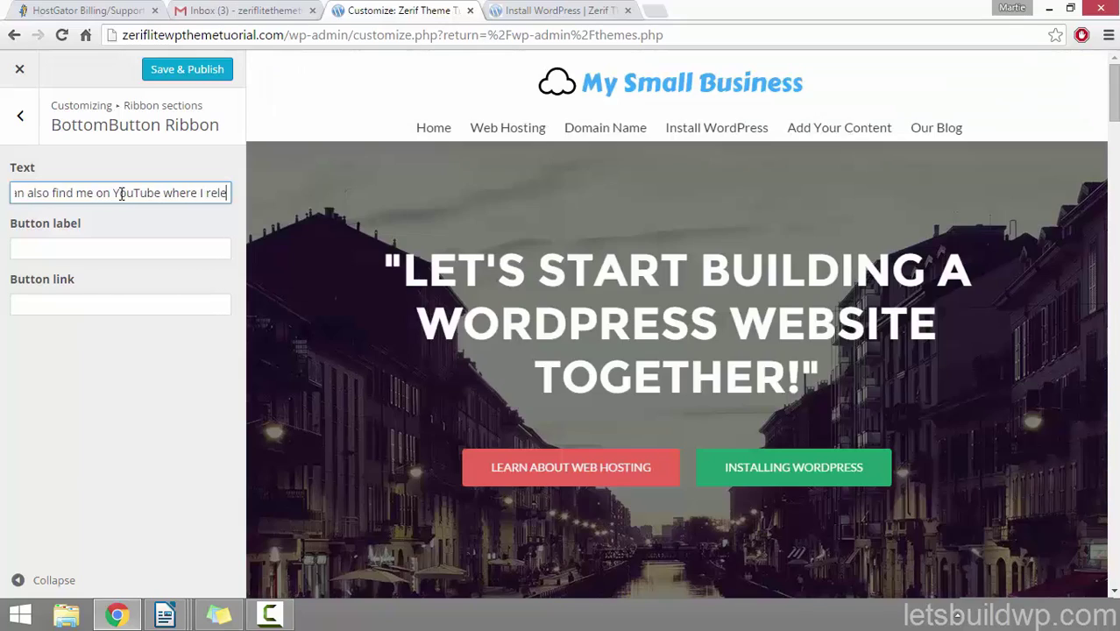
pyautogui.write('ase a ton')
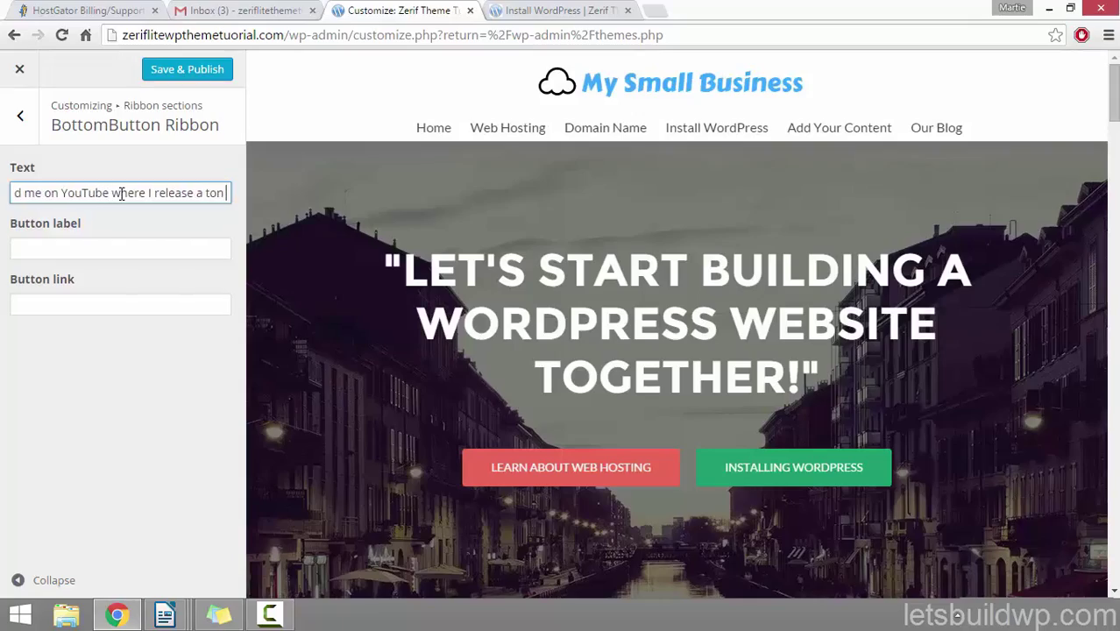
pyautogui.write(' of T')
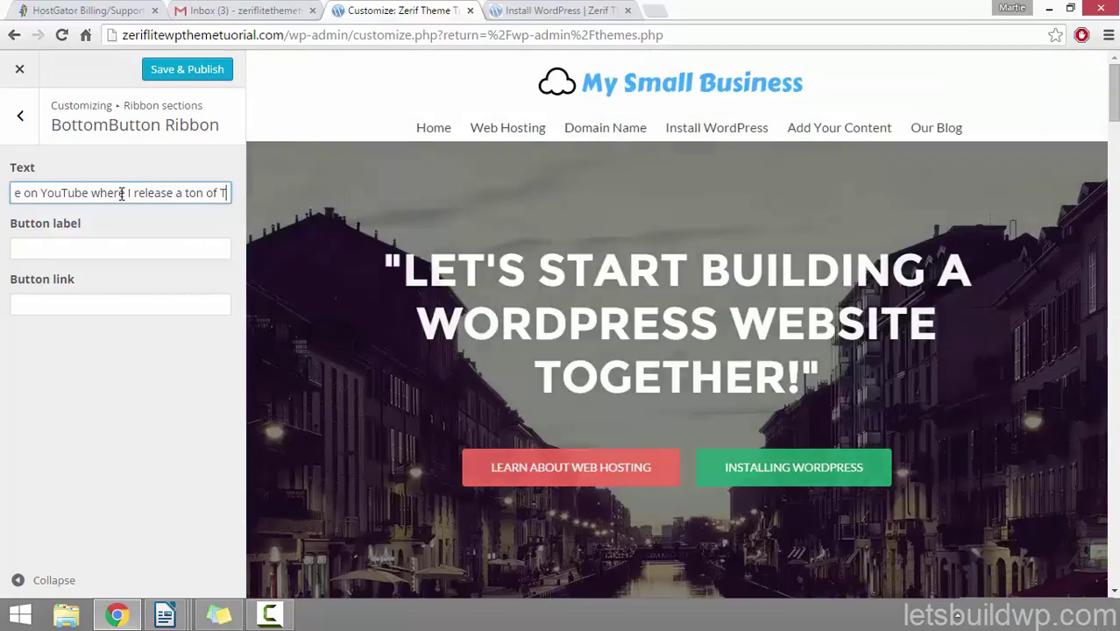
pyautogui.write('utorial V')
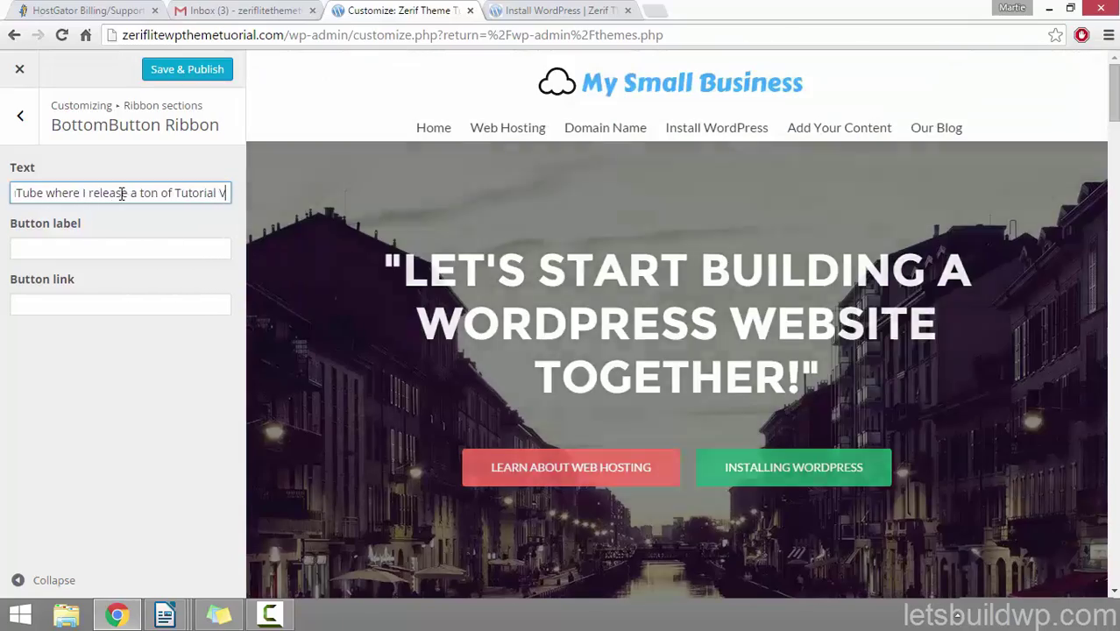
pyautogui.write('ideos.')
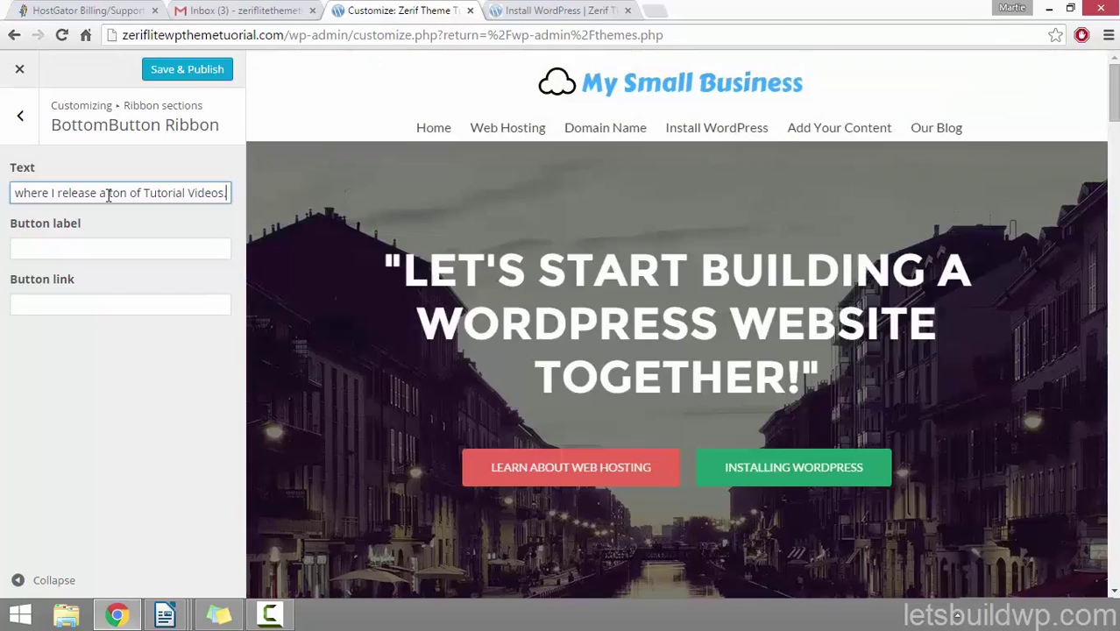
pyautogui.click(63, 247)
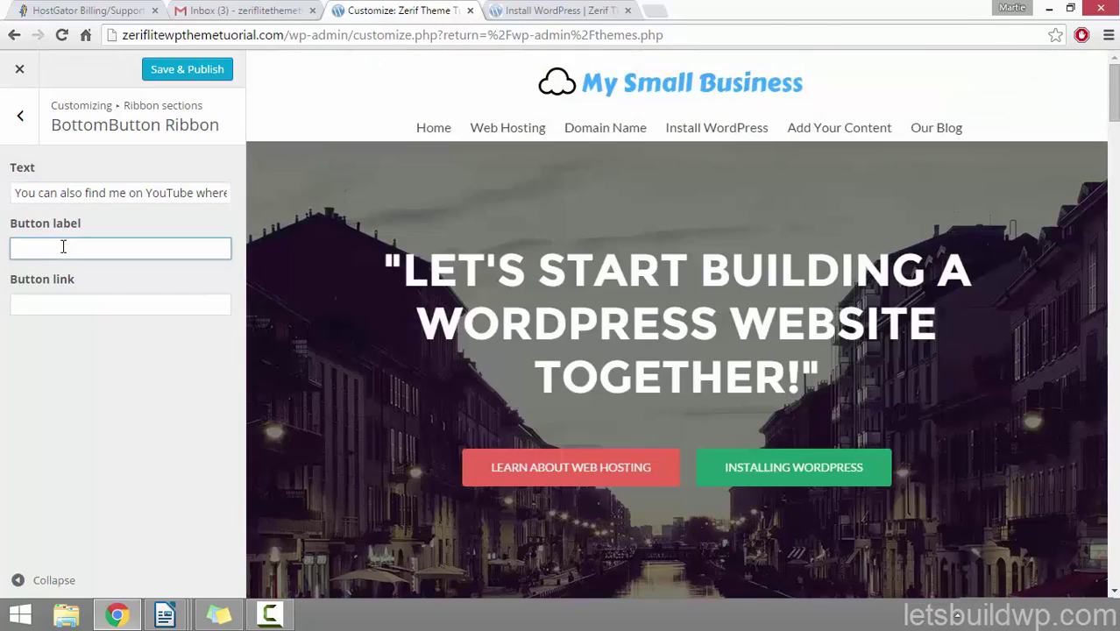
# Step: Set the ribbon button label to 'Visit My YouTube Channel!'
pyautogui.write('Visit My YouTube Channel!')
pyautogui.moveTo(1114, 101); pyautogui.dragTo(1115, 210)
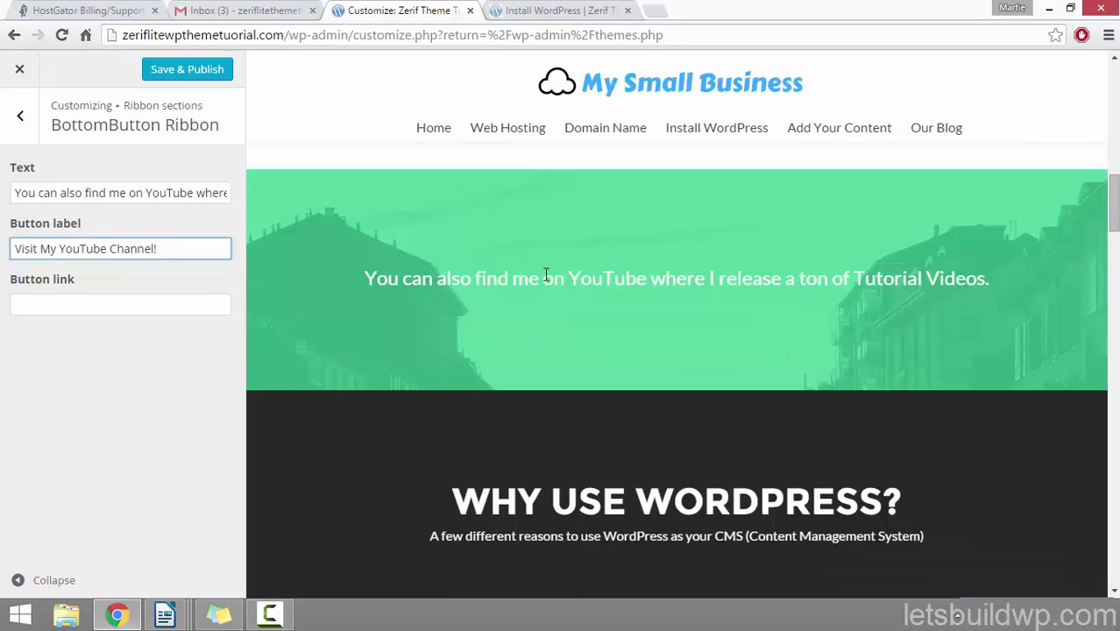
pyautogui.click(39, 304)
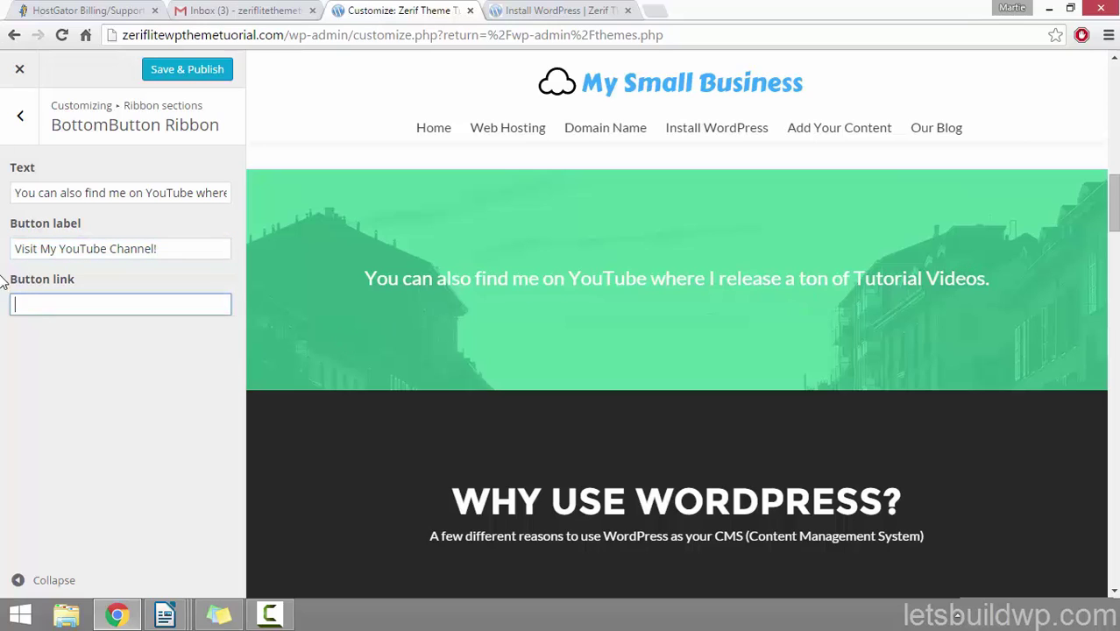
pyautogui.moveTo(154, 251); pyautogui.dragTo(2, 253)
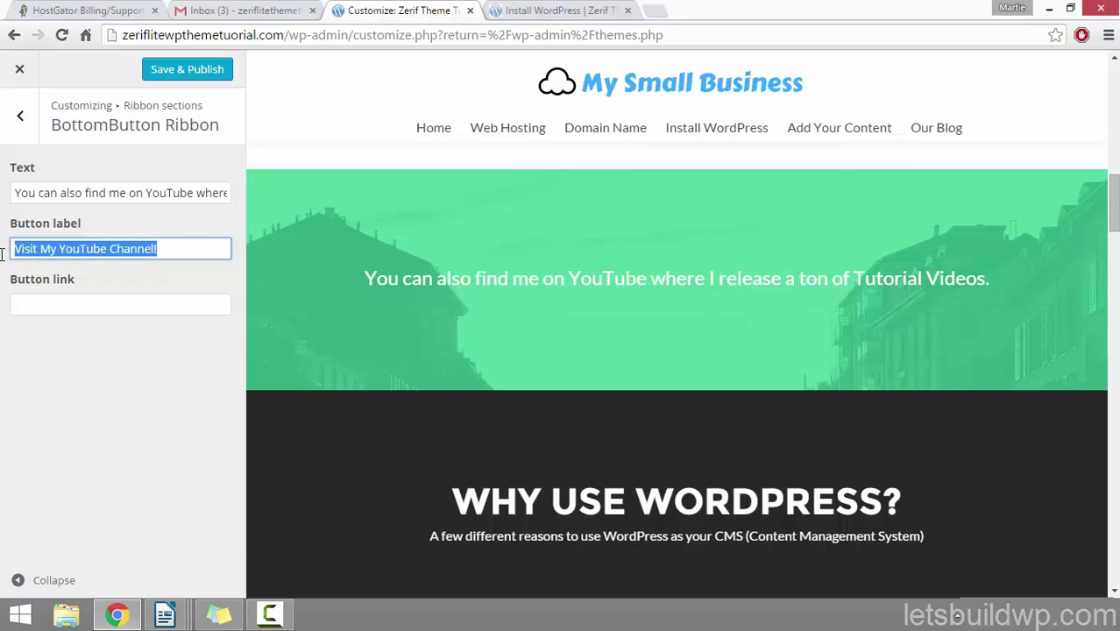
pyautogui.click(63, 306)
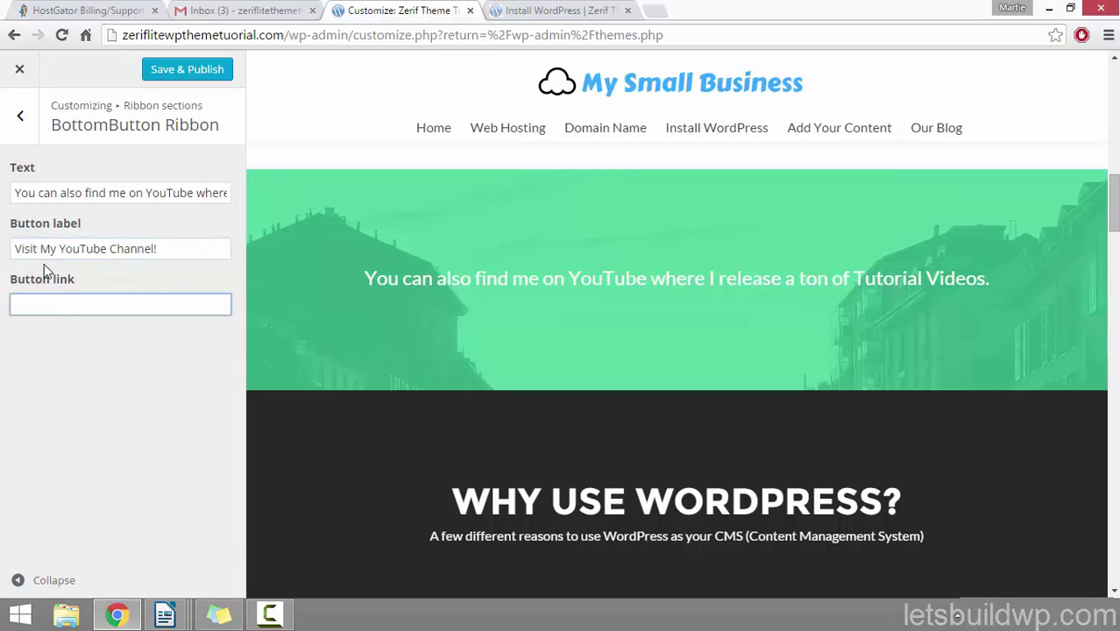
pyautogui.moveTo(60, 248); pyautogui.dragTo(177, 249)
pyautogui.click(158, 337)
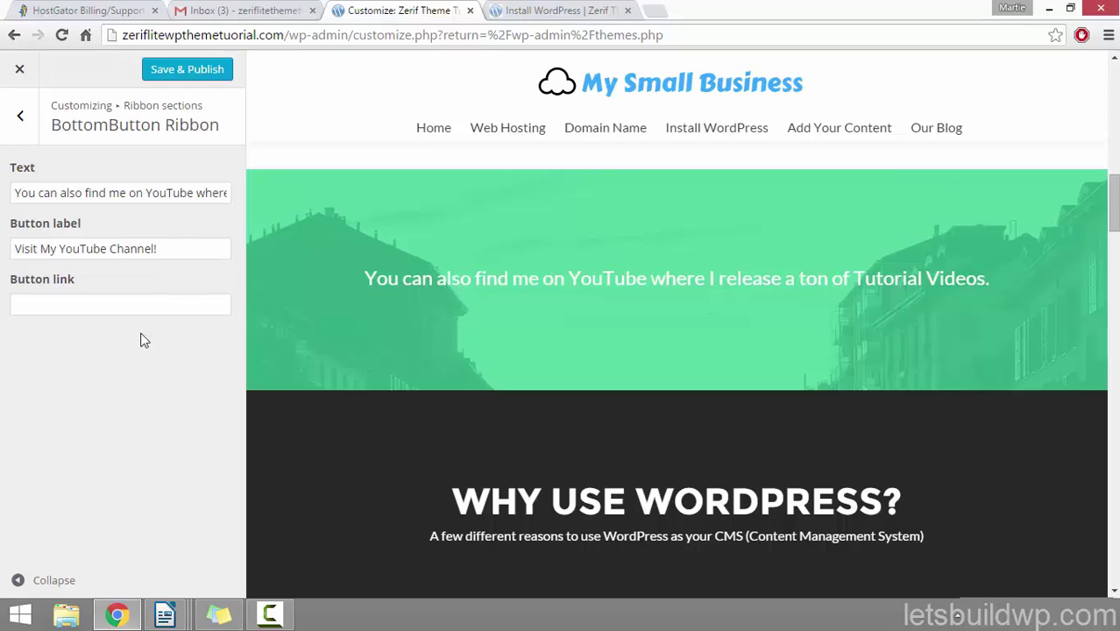
pyautogui.click(79, 303)
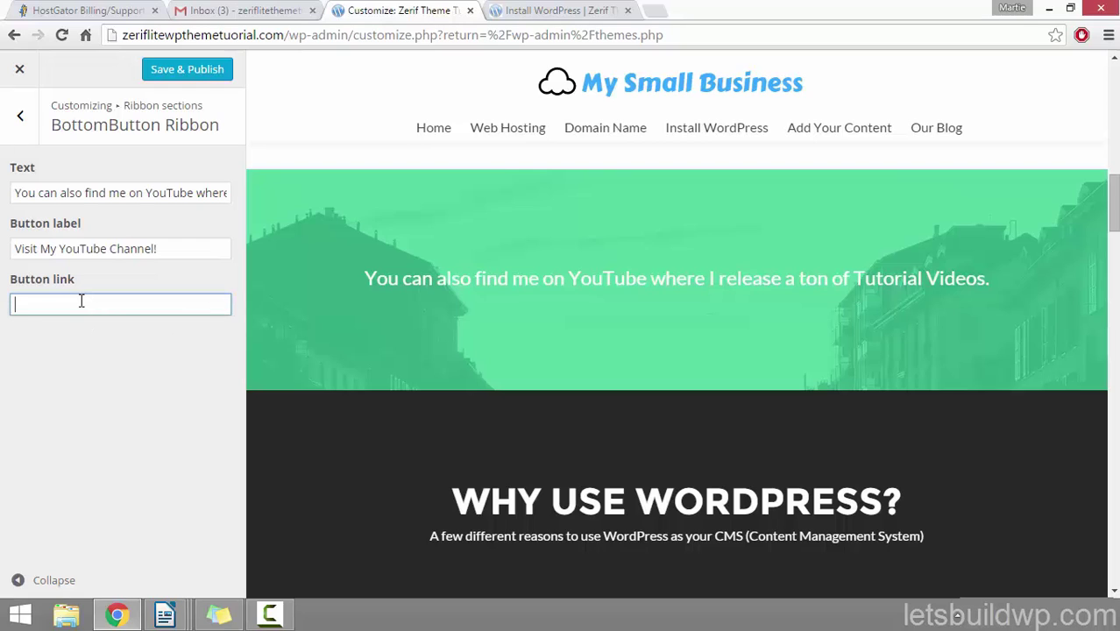
pyautogui.write('http://youtube.com')
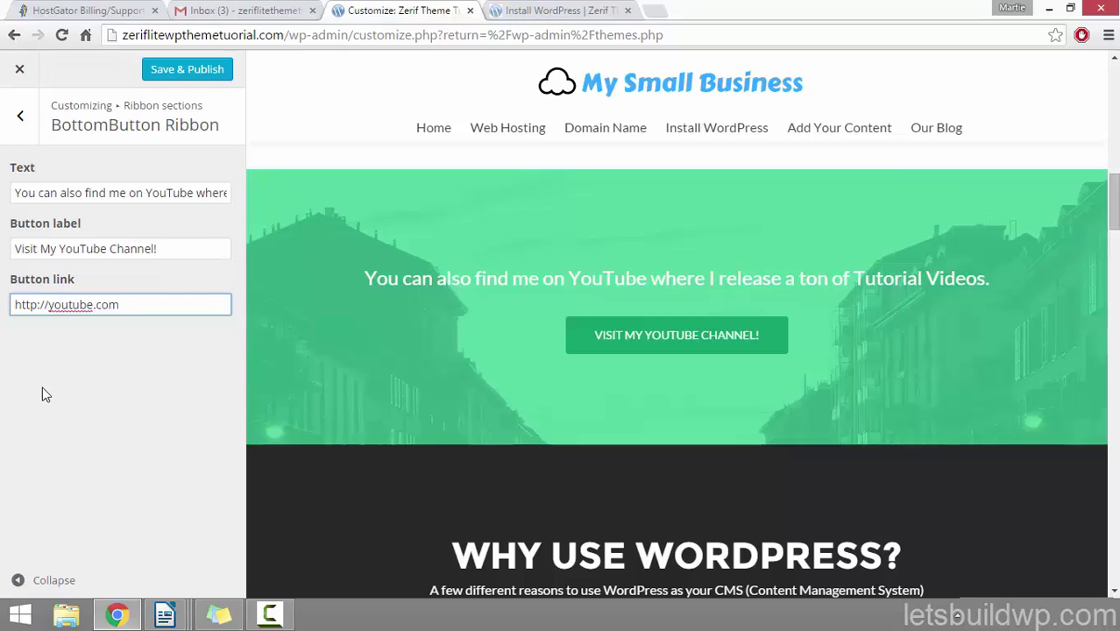
pyautogui.moveTo(153, 311); pyautogui.dragTo(3, 308)
pyautogui.click(94, 369)
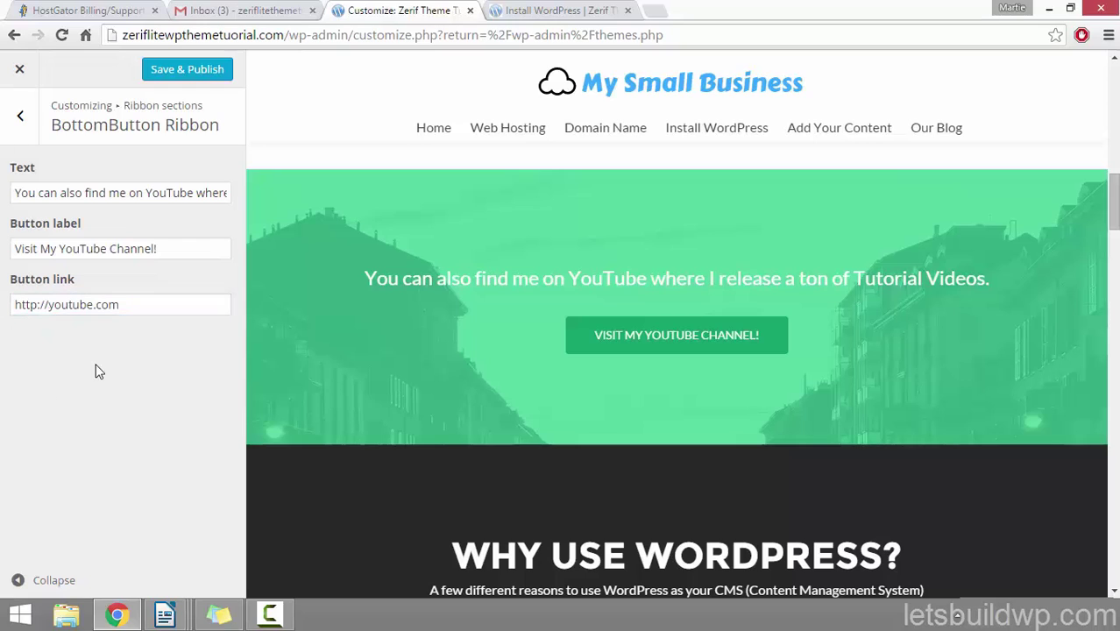
pyautogui.moveTo(135, 308); pyautogui.dragTo(3, 310)
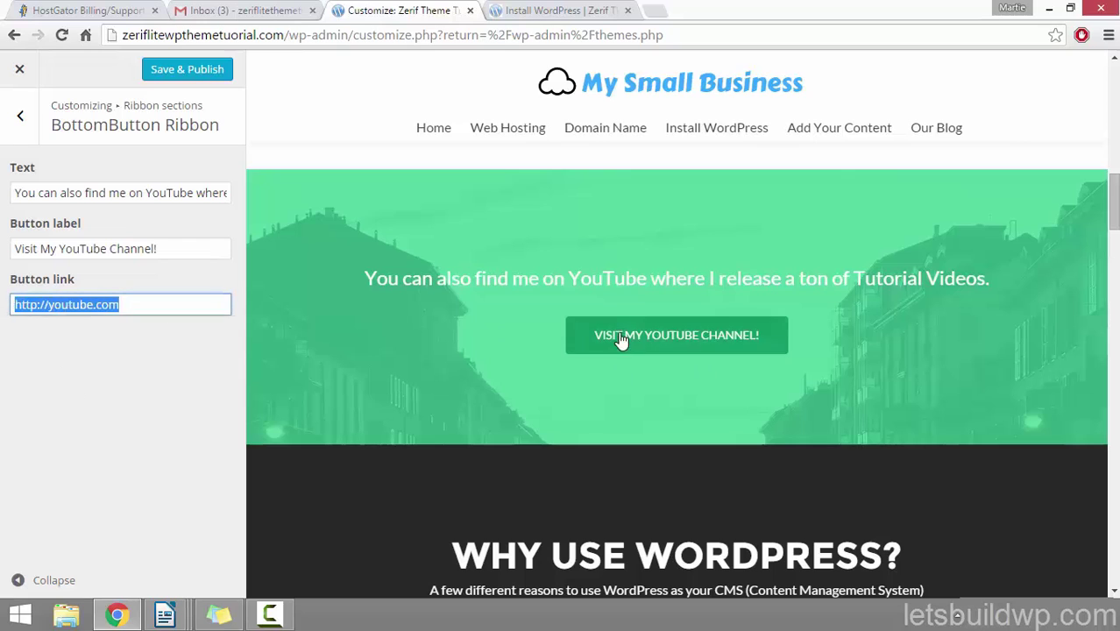
pyautogui.click(107, 385)
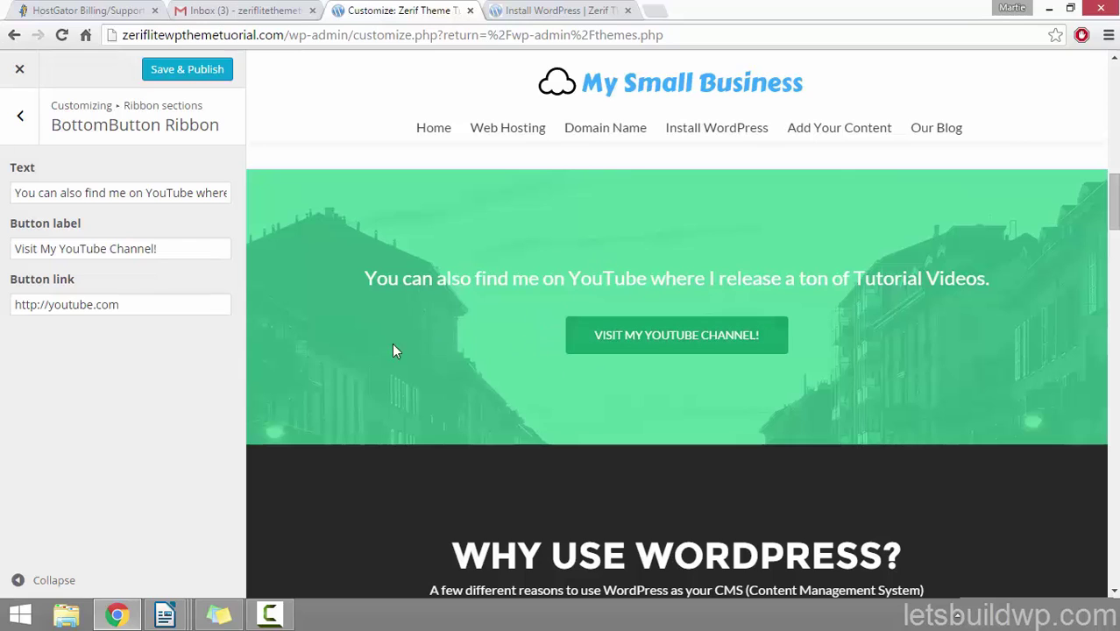
# Step: Open the RightButton Ribbon settings and copy the Another Amazing Blog Post web address
pyautogui.click(21, 120)
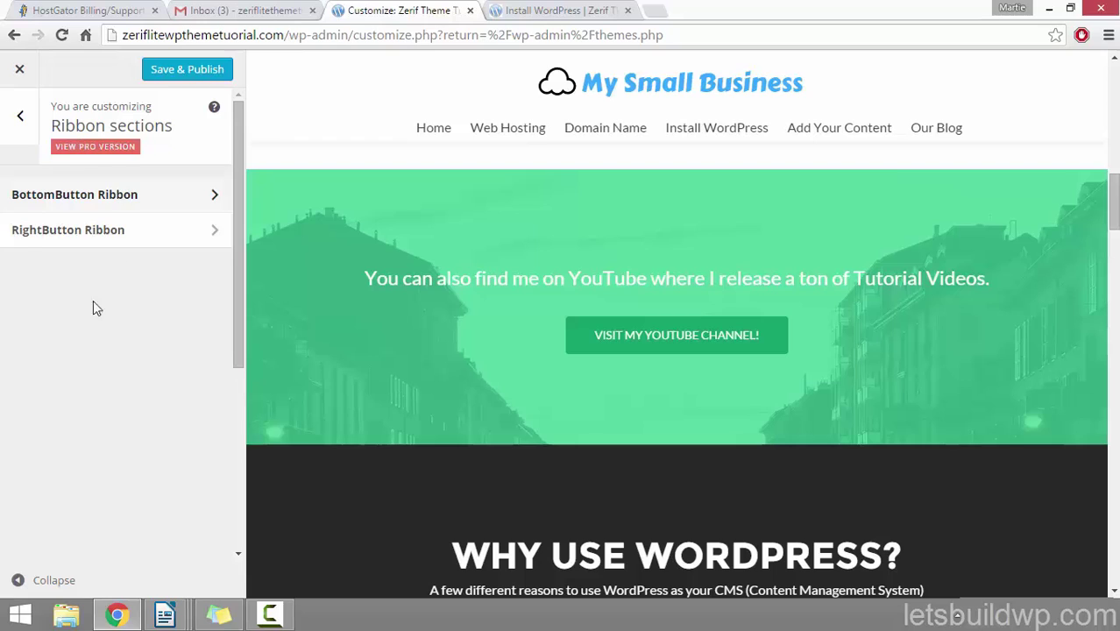
pyautogui.click(92, 233)
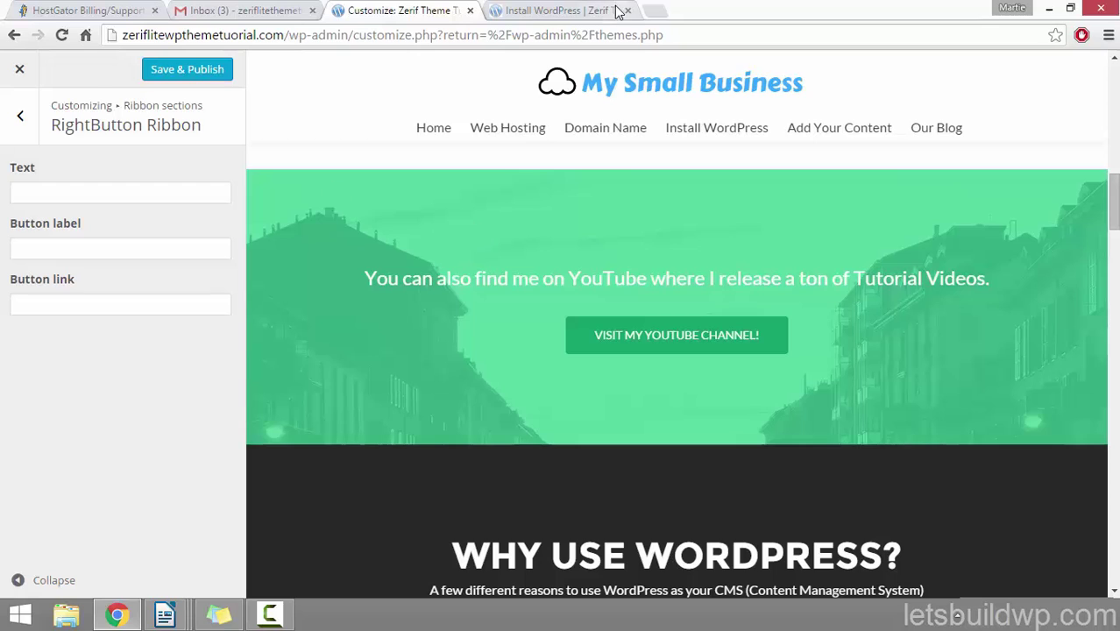
pyautogui.click(587, 10)
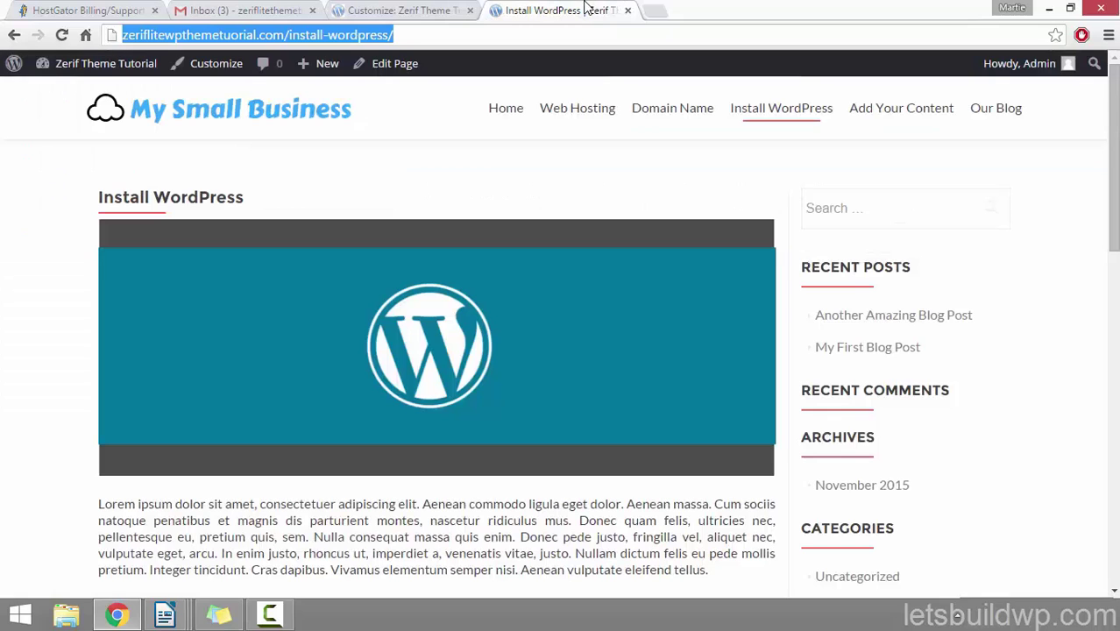
pyautogui.click(1004, 111)
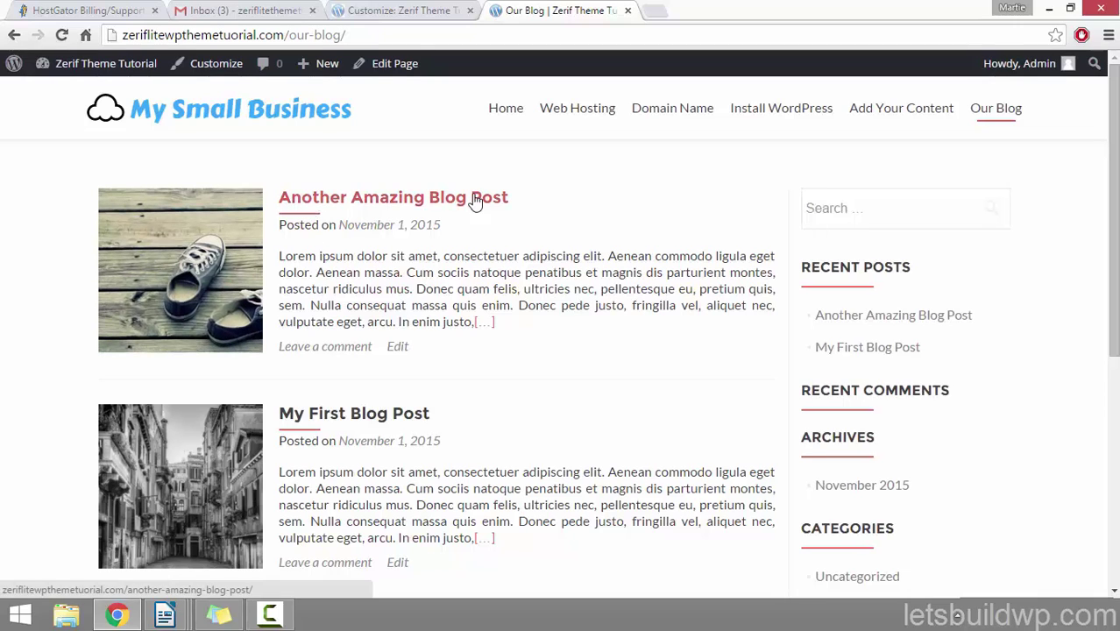
pyautogui.click(394, 202)
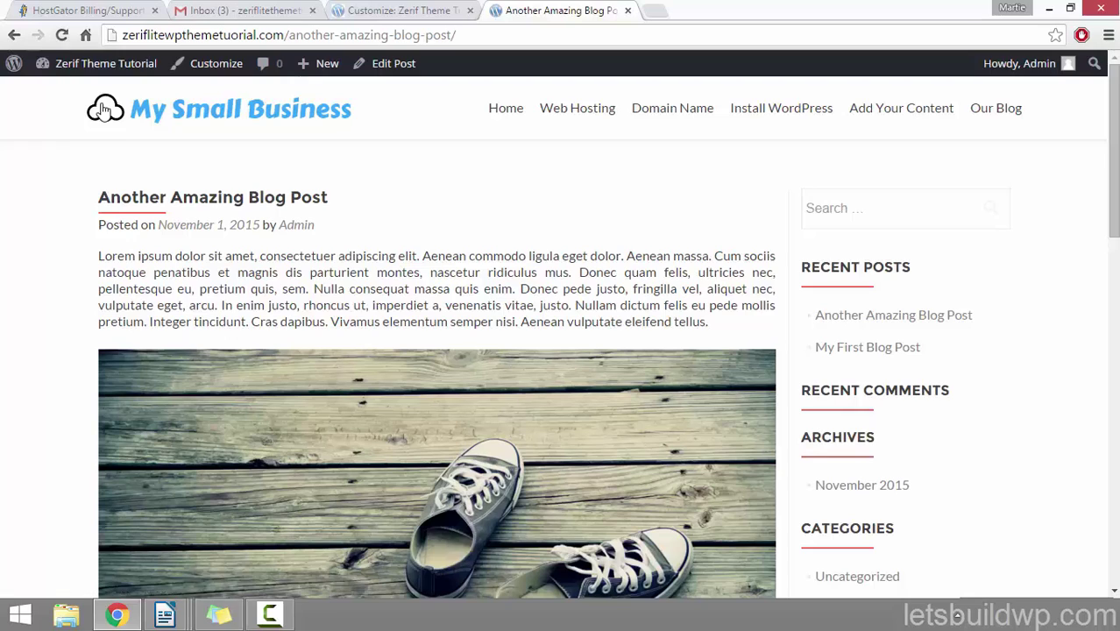
pyautogui.click(280, 36)
pyautogui.rightClick(312, 36)
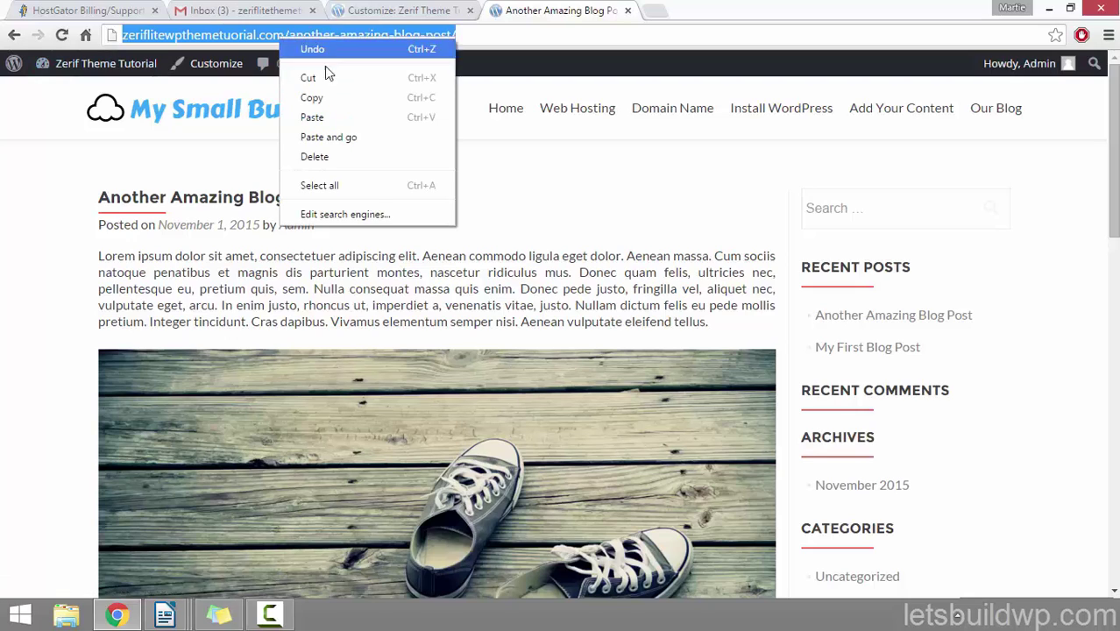
pyautogui.click(342, 95)
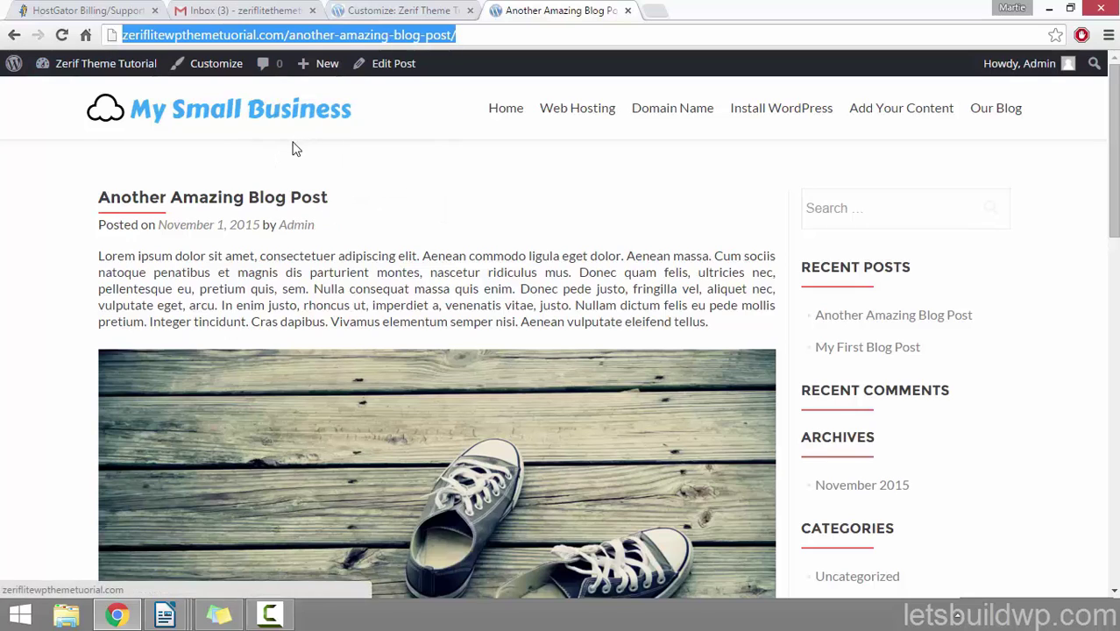
# Step: Paste the blog post address into the RightButton Ribbon's Button link field
pyautogui.click(411, 8)
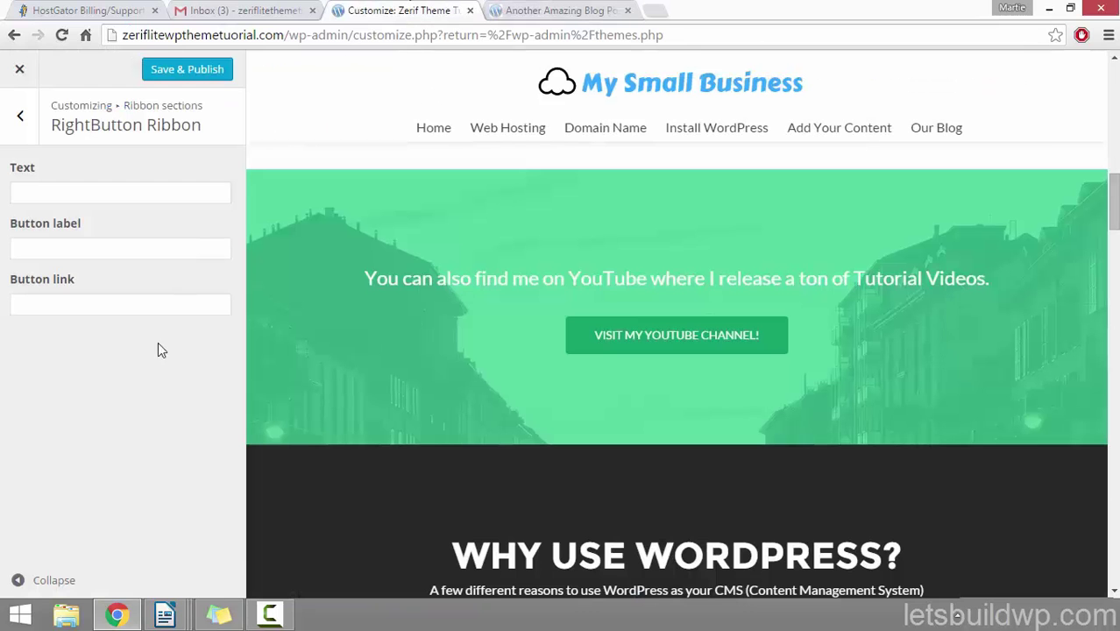
pyautogui.click(77, 304)
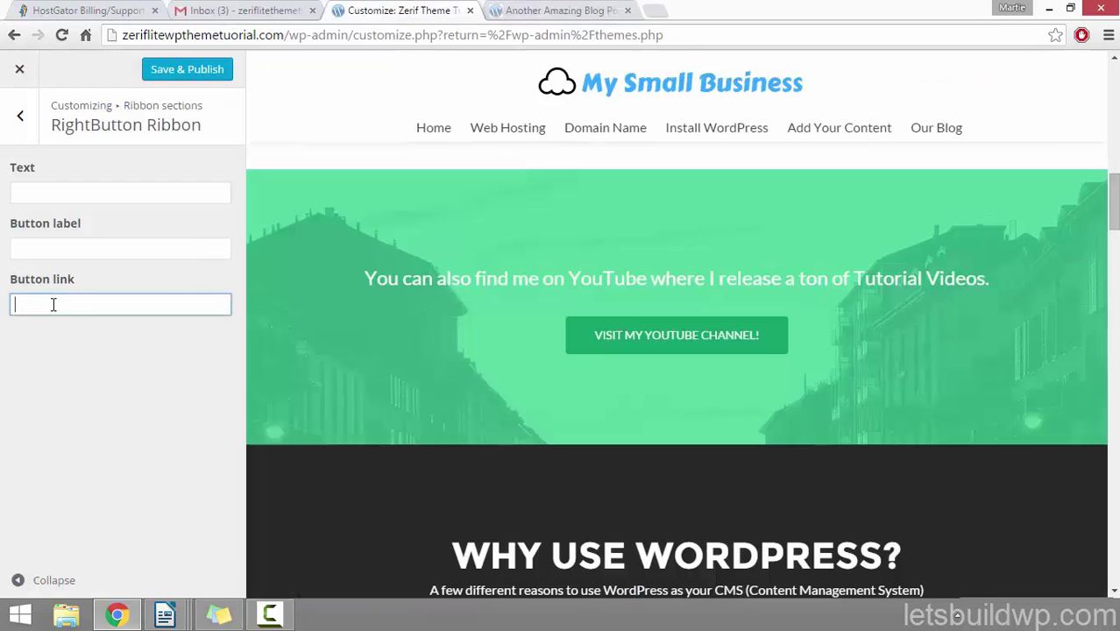
pyautogui.rightClick(53, 303)
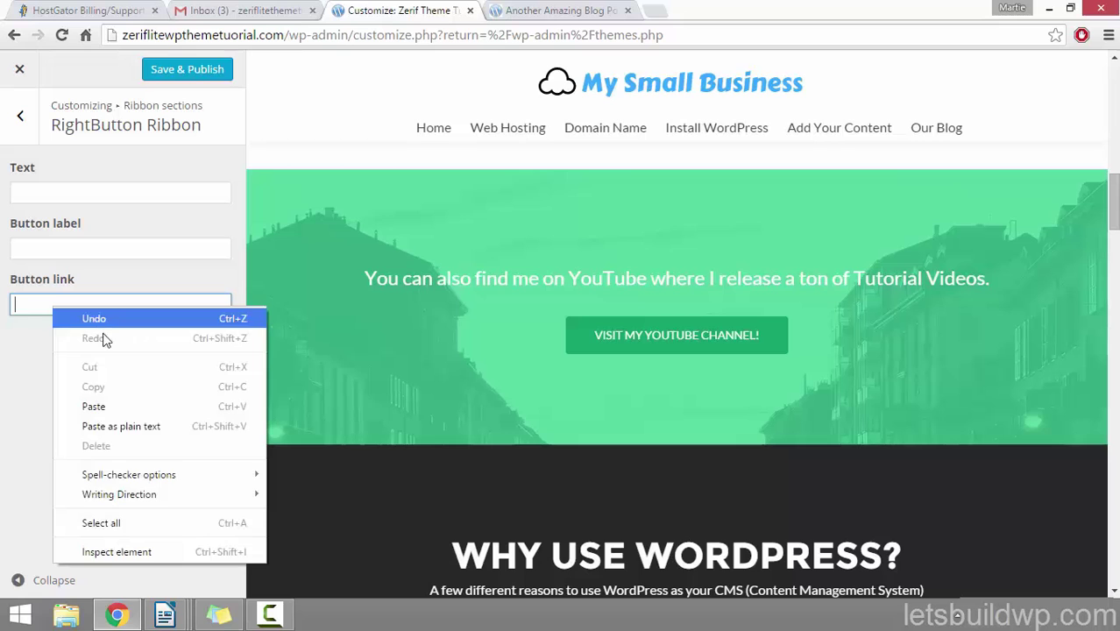
pyautogui.click(116, 403)
pyautogui.click(114, 404)
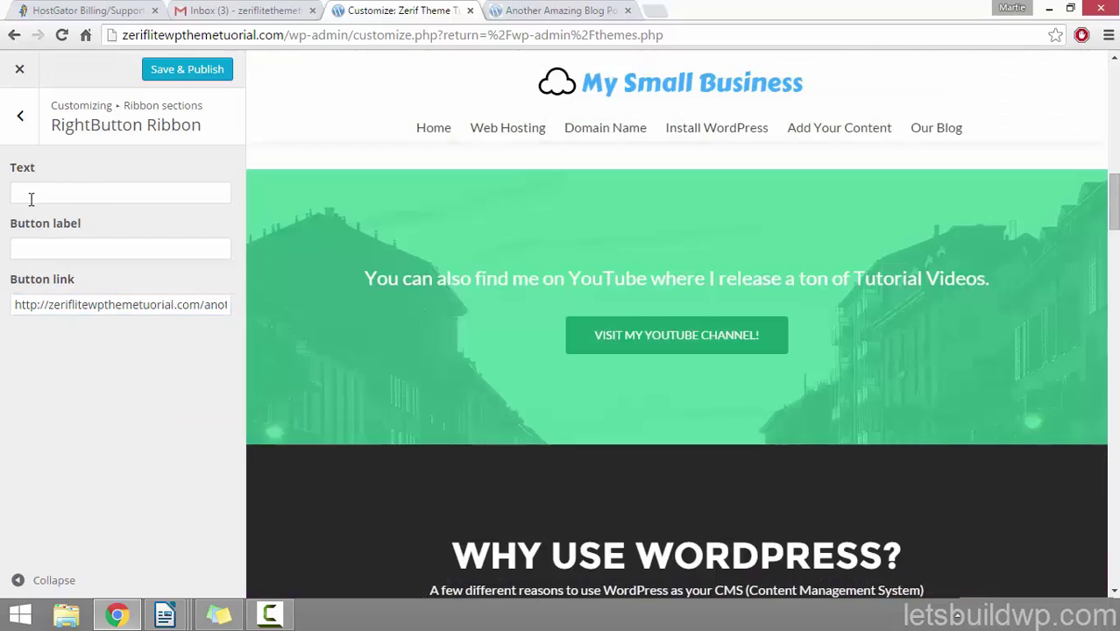
# Step: Set the ribbon text to 'Have you seen this awesome blog post of mine?' and the button label to 'No, Show Me!'
pyautogui.click(96, 193)
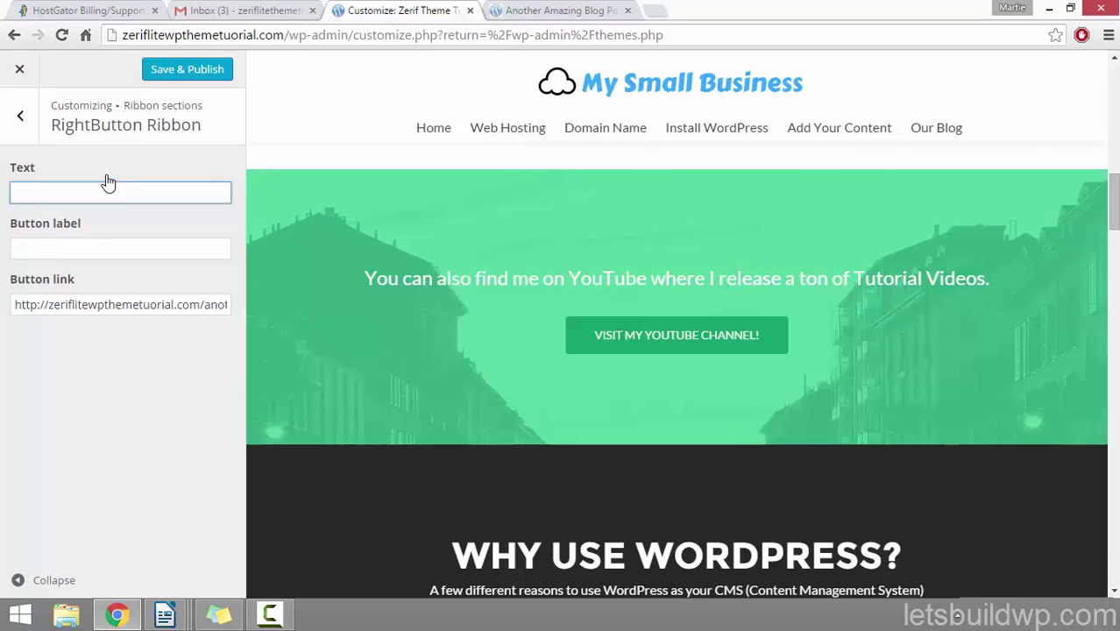
pyautogui.write('Have you s')
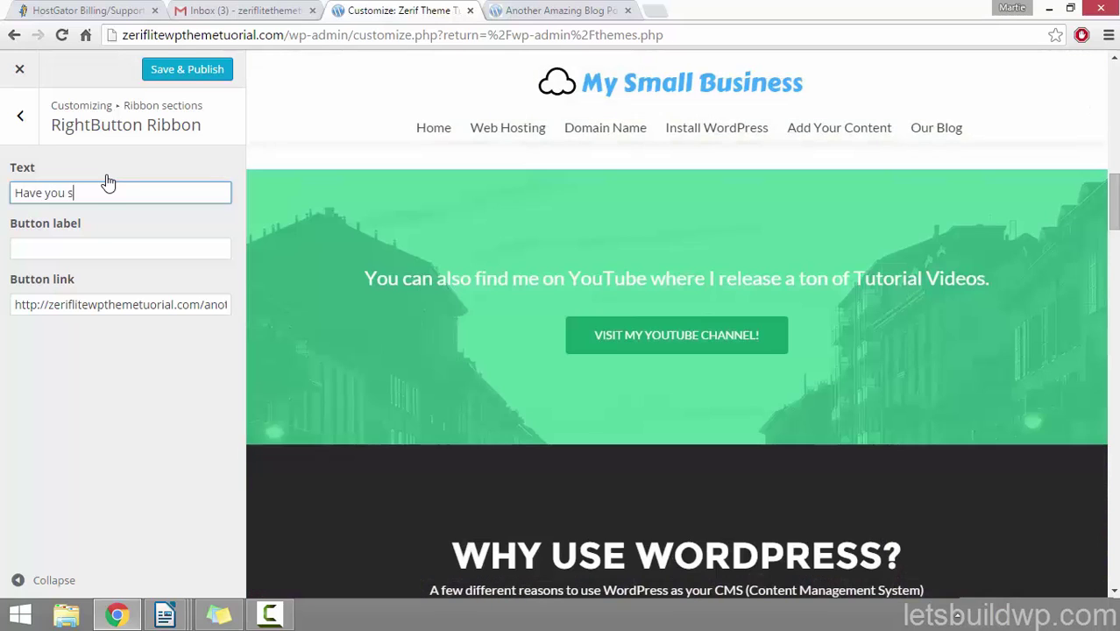
pyautogui.write('een this awes')
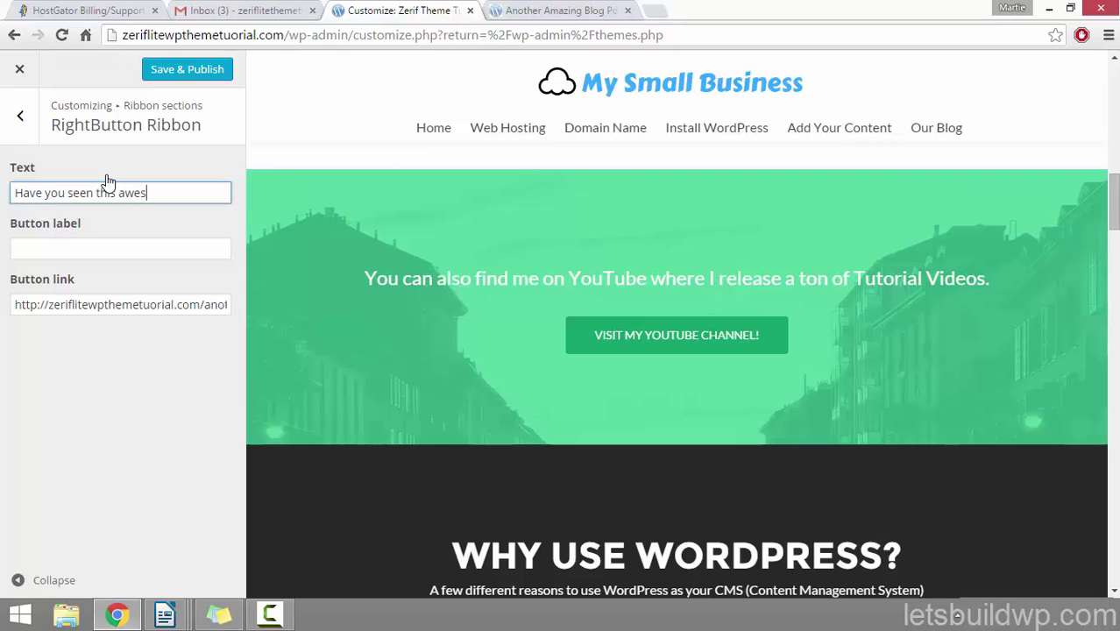
pyautogui.write('ome blog post of min')
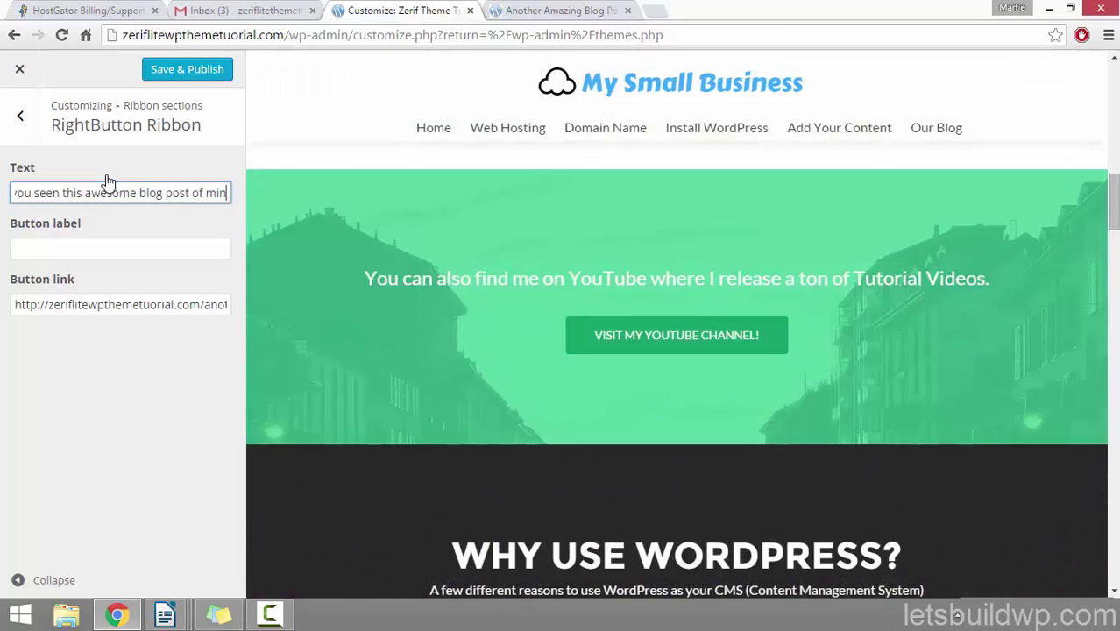
pyautogui.write('e?')
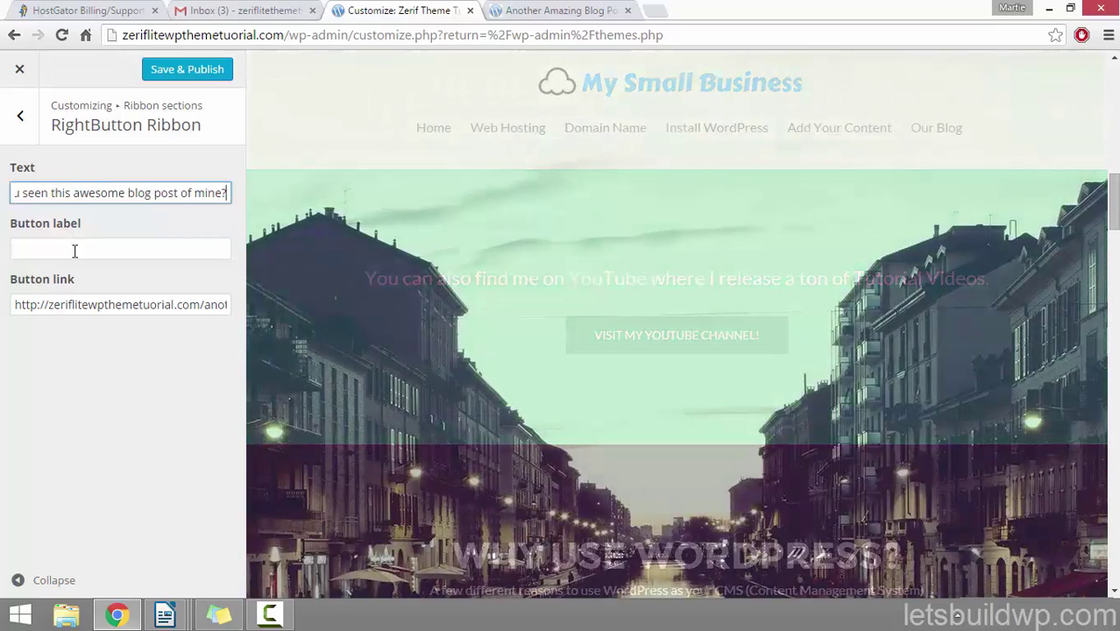
pyautogui.click(88, 240)
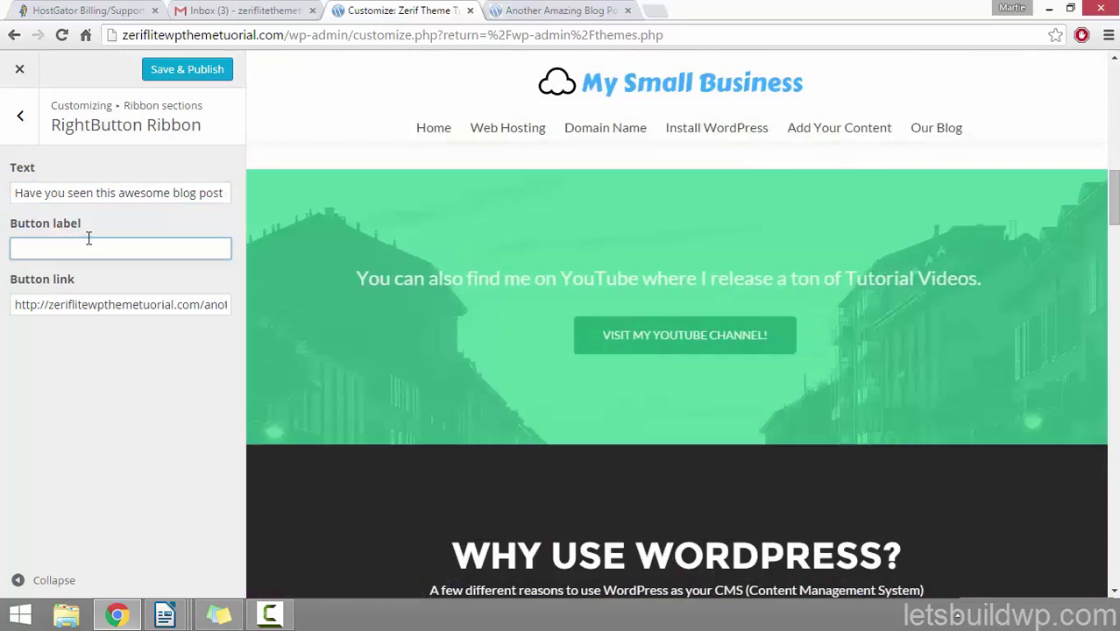
pyautogui.write('No,')
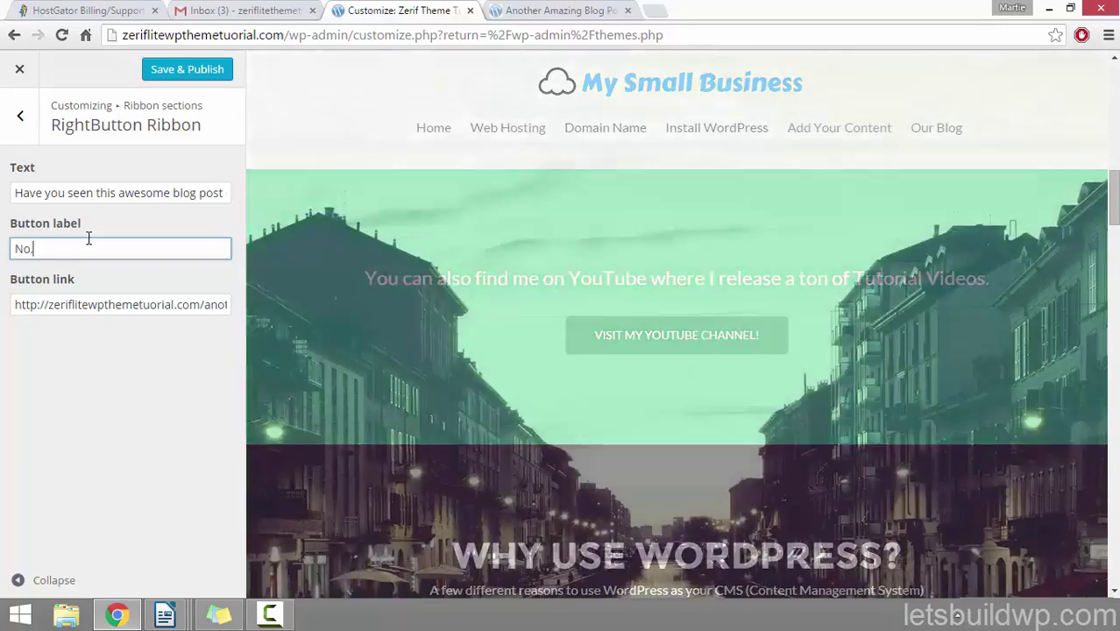
pyautogui.write(' Show Me!')
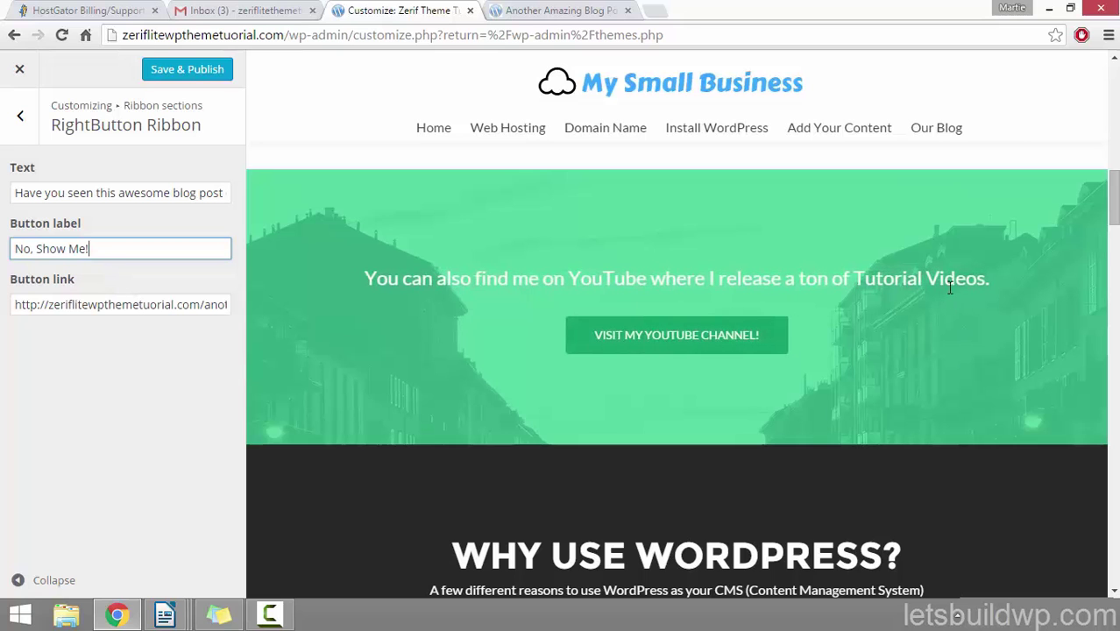
pyautogui.moveTo(1115, 210); pyautogui.dragTo(1115, 432)
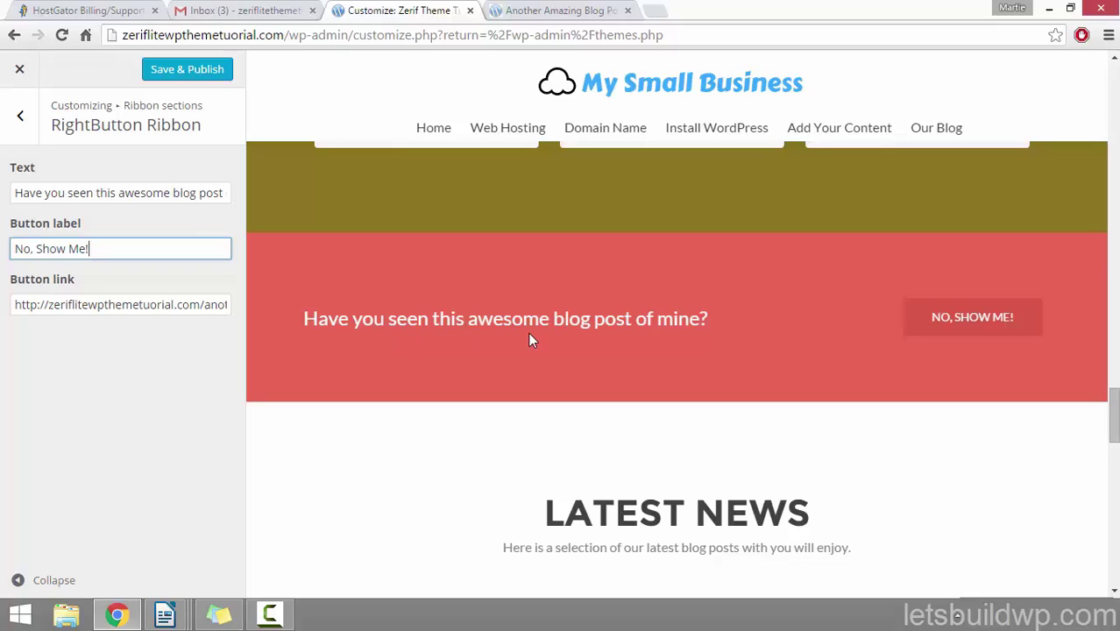
pyautogui.click(339, 327)
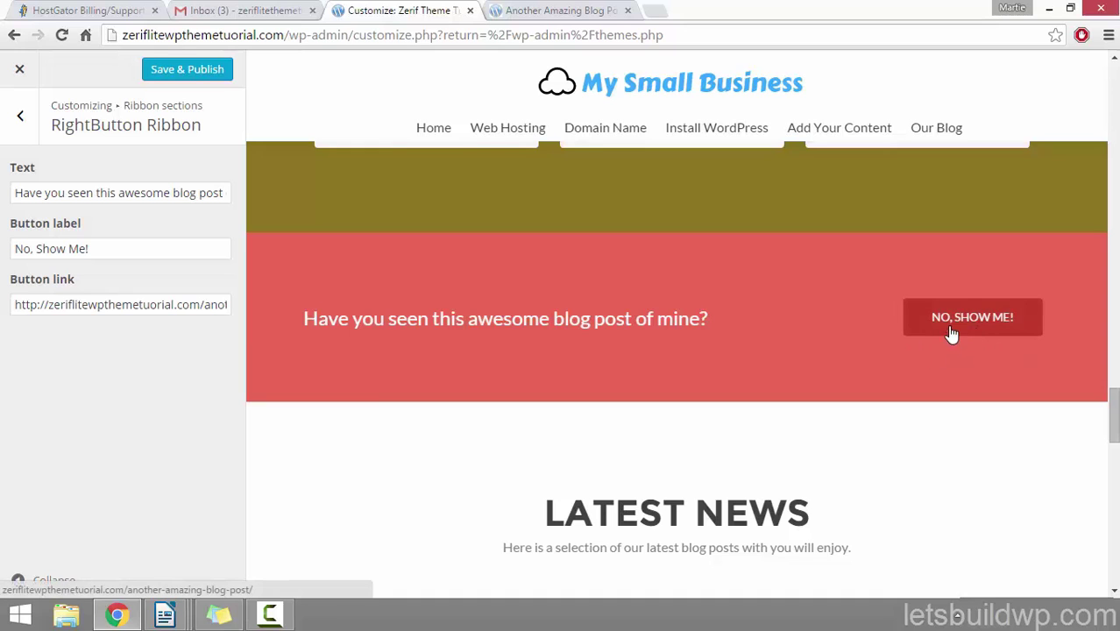
# Step: Check the linked blog post, then Save & Publish the ribbon changes and close the customizer
pyautogui.click(559, 11)
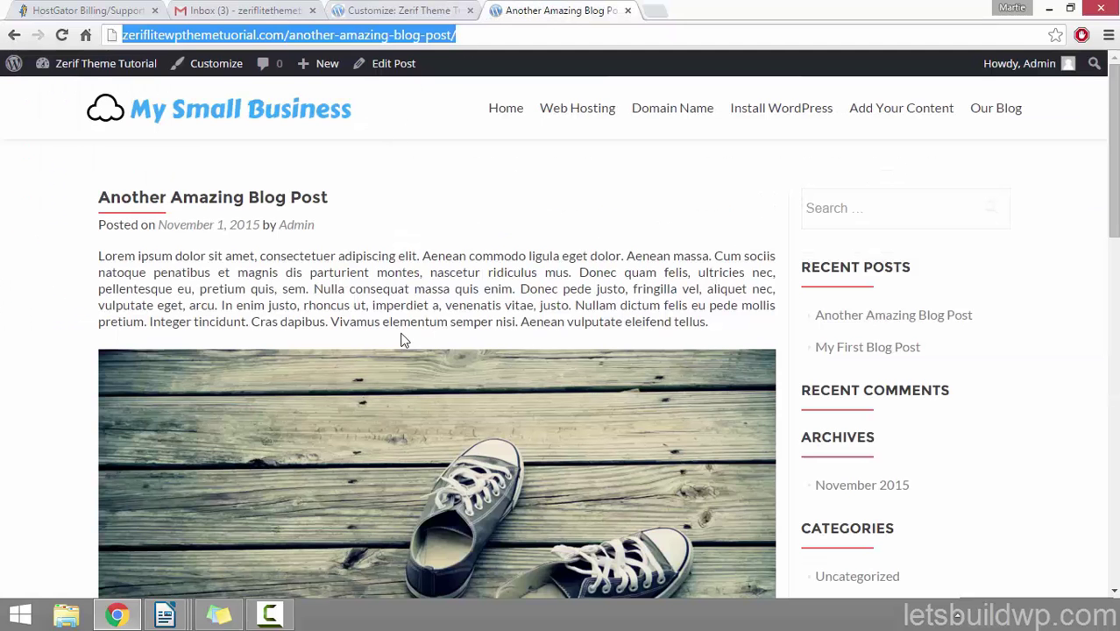
pyautogui.click(417, 10)
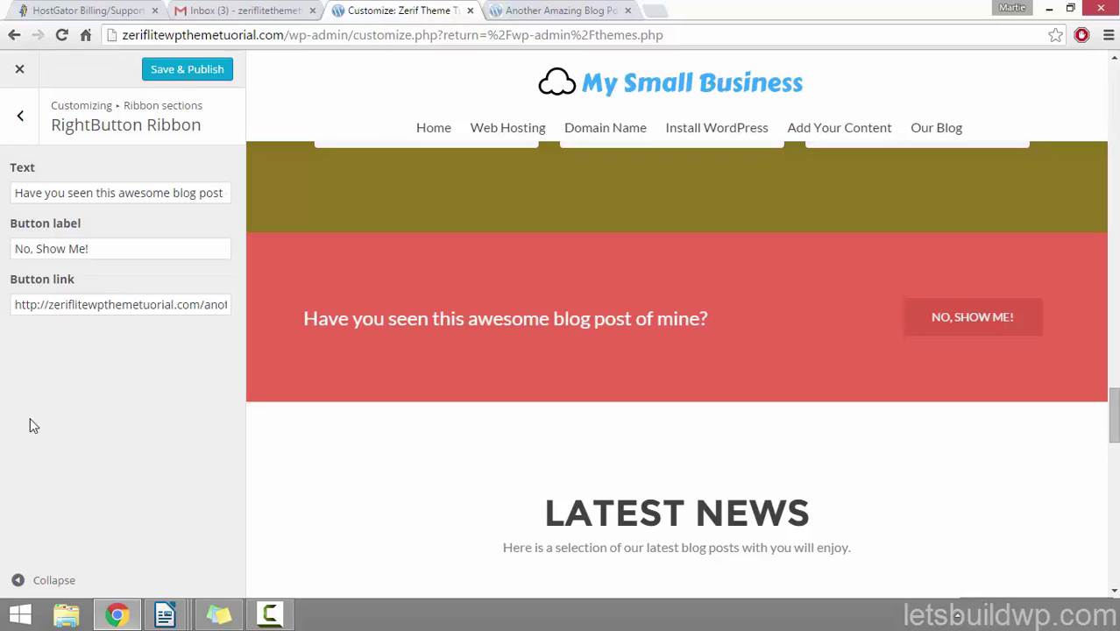
pyautogui.click(207, 72)
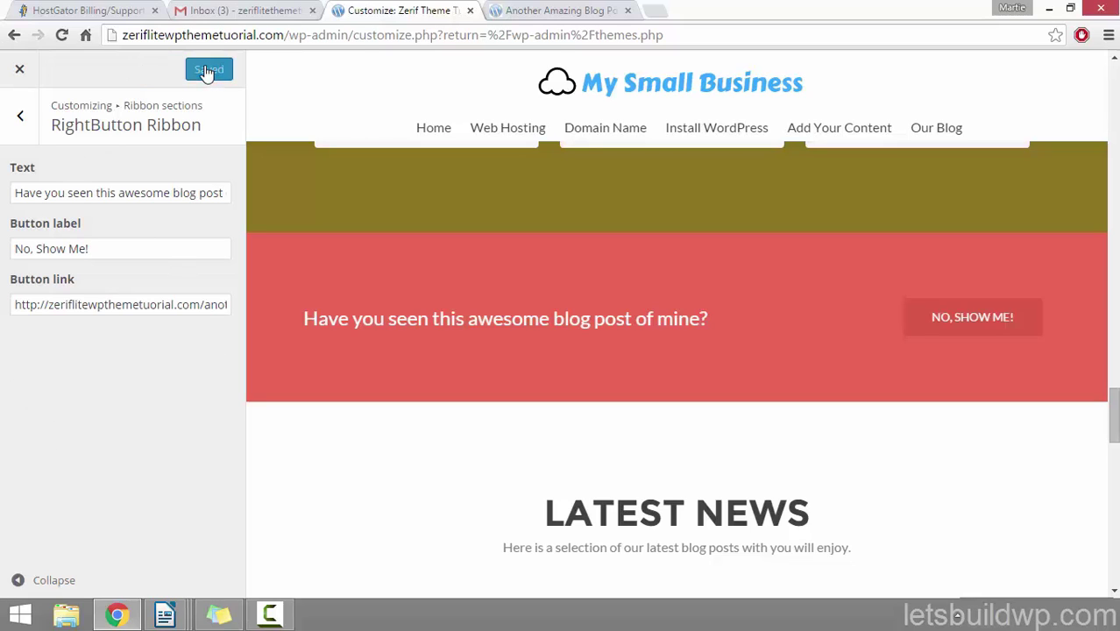
pyautogui.click(18, 74)
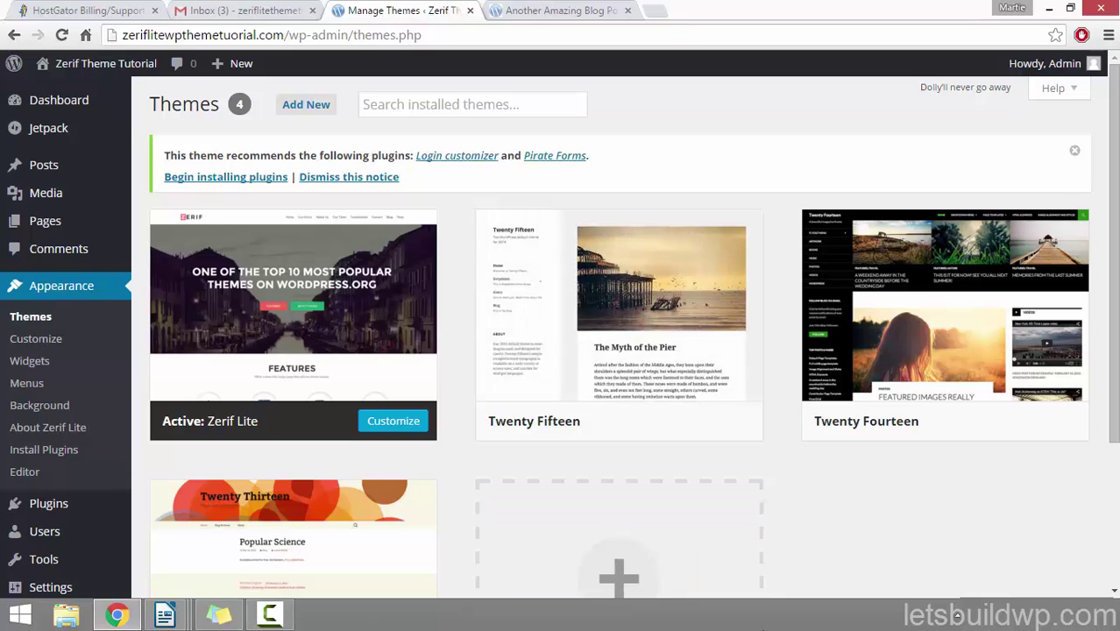
# Step: Highlight the checklist items from Add Our Content to the Home Page through Change The Sidebar
pyautogui.click(226, 616)
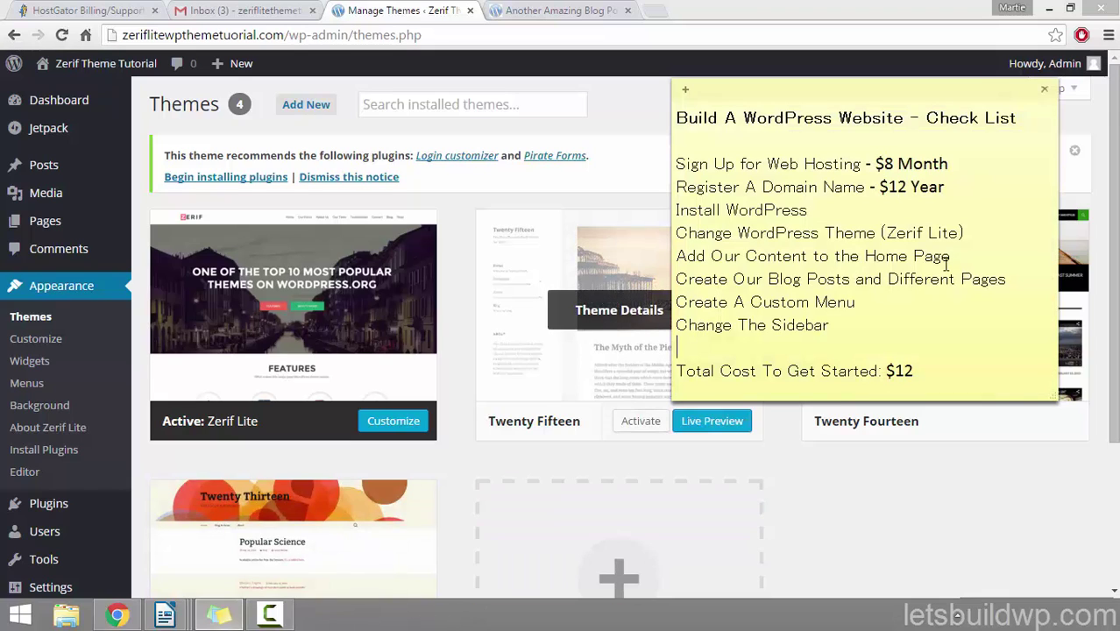
pyautogui.moveTo(955, 256); pyautogui.dragTo(673, 257)
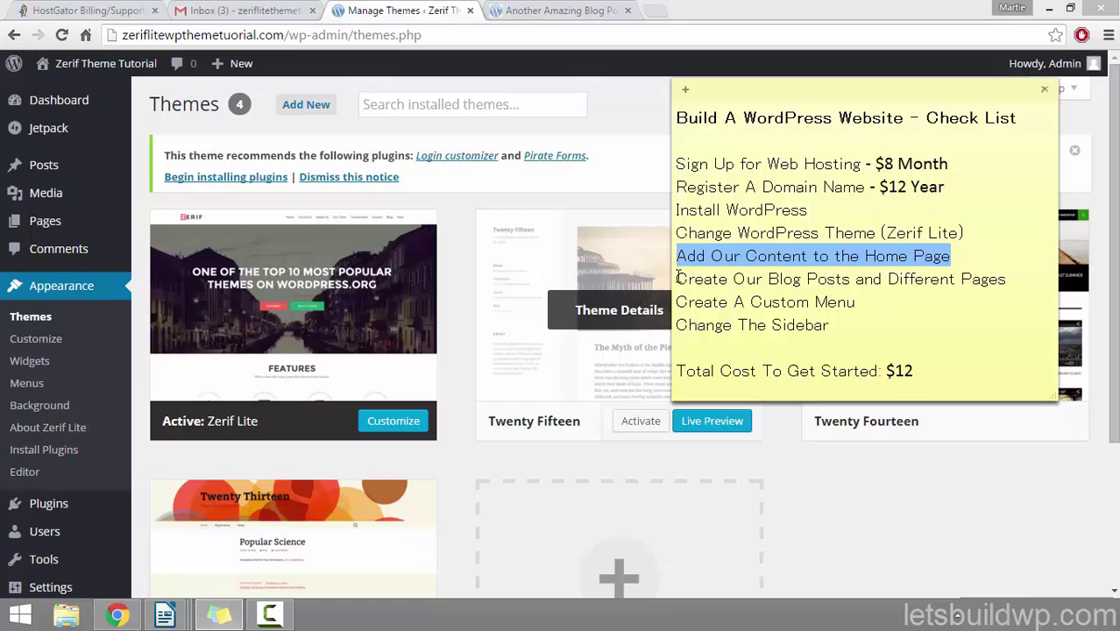
pyautogui.moveTo(1008, 279); pyautogui.dragTo(672, 279)
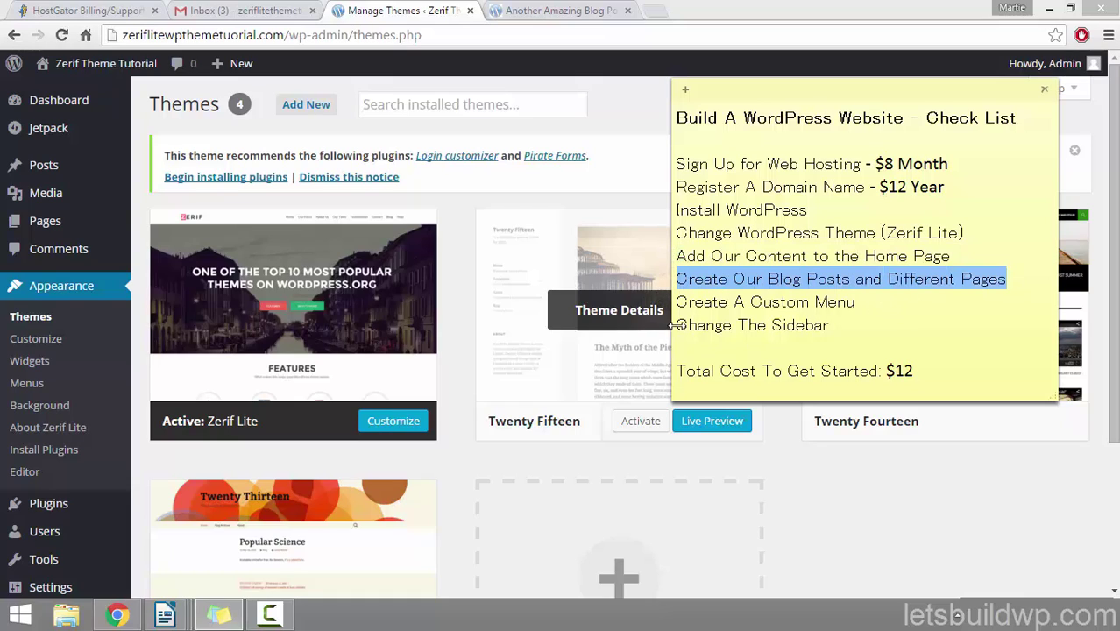
pyautogui.click(858, 305)
pyautogui.moveTo(840, 303); pyautogui.dragTo(668, 302)
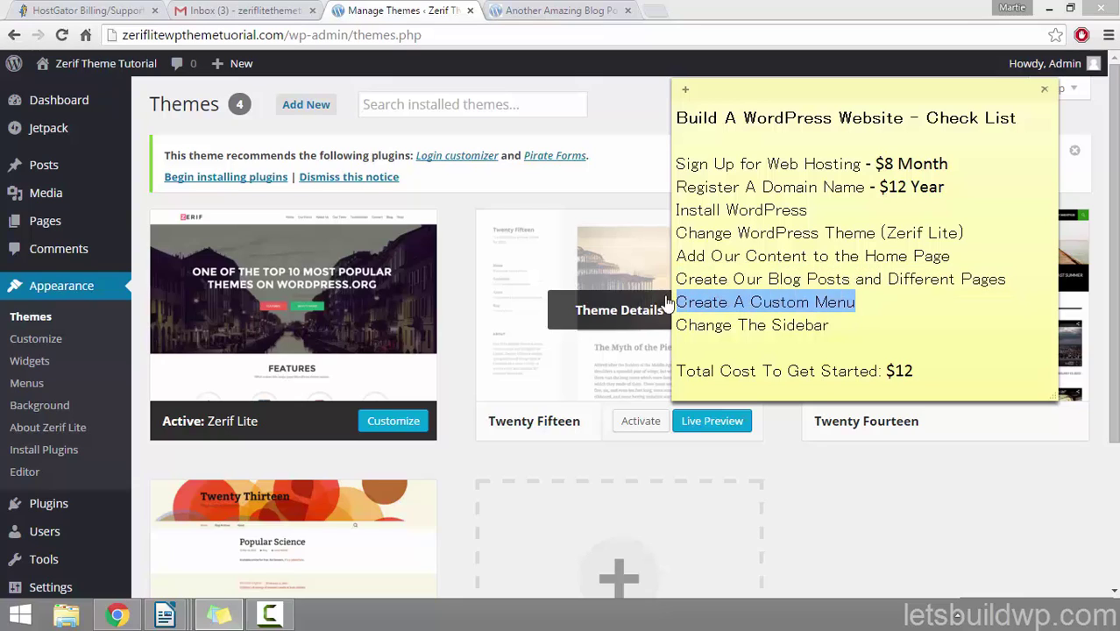
pyautogui.click(830, 326)
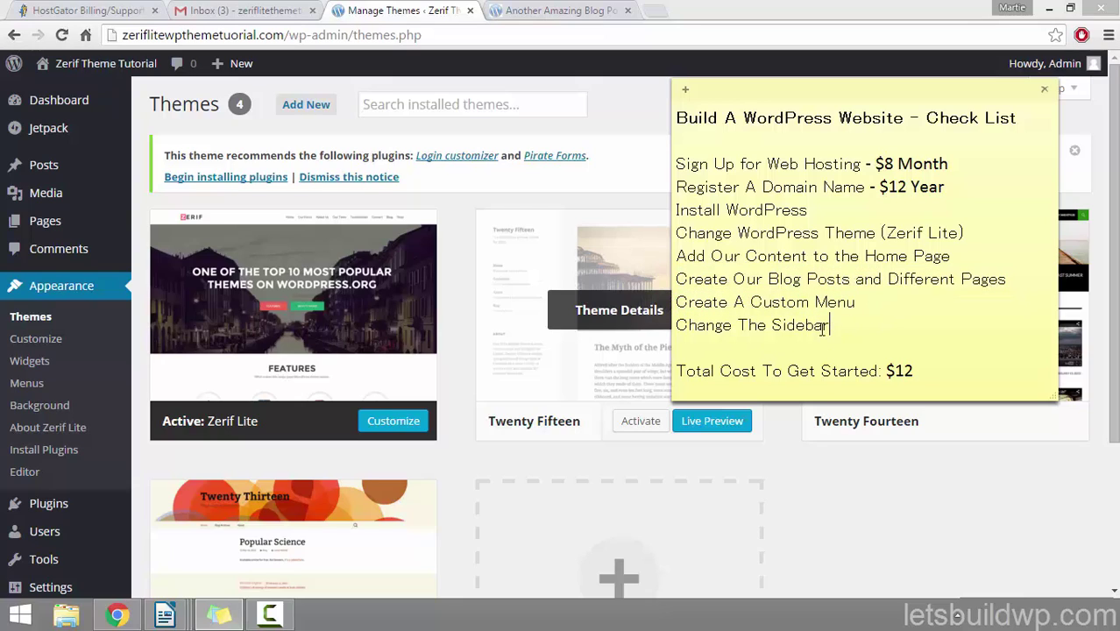
pyautogui.moveTo(830, 326); pyautogui.dragTo(661, 331)
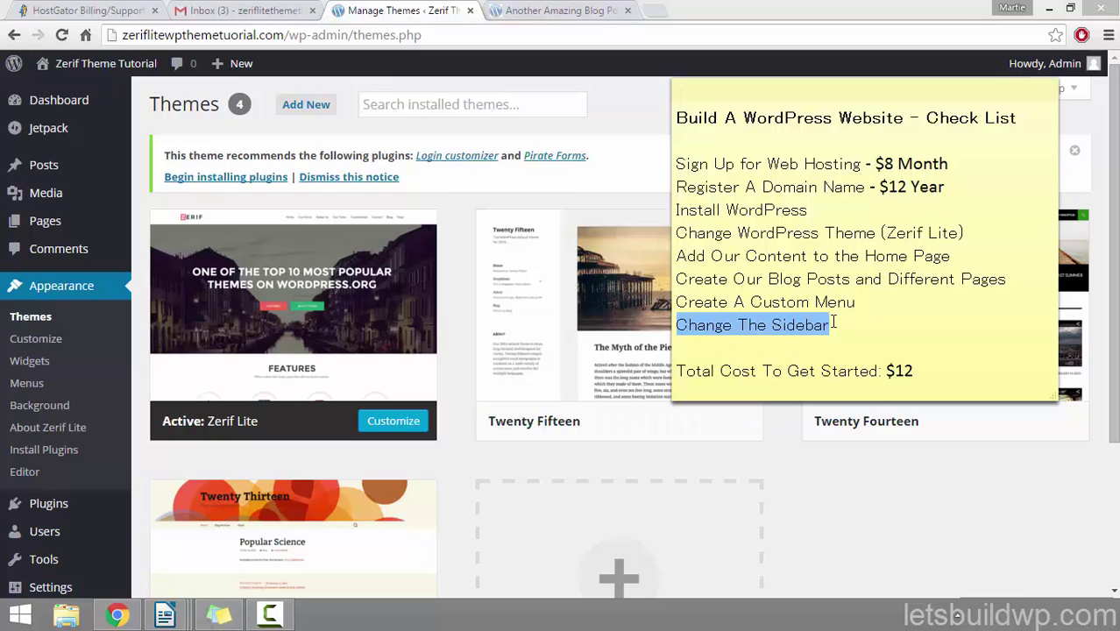
pyautogui.click(626, 128)
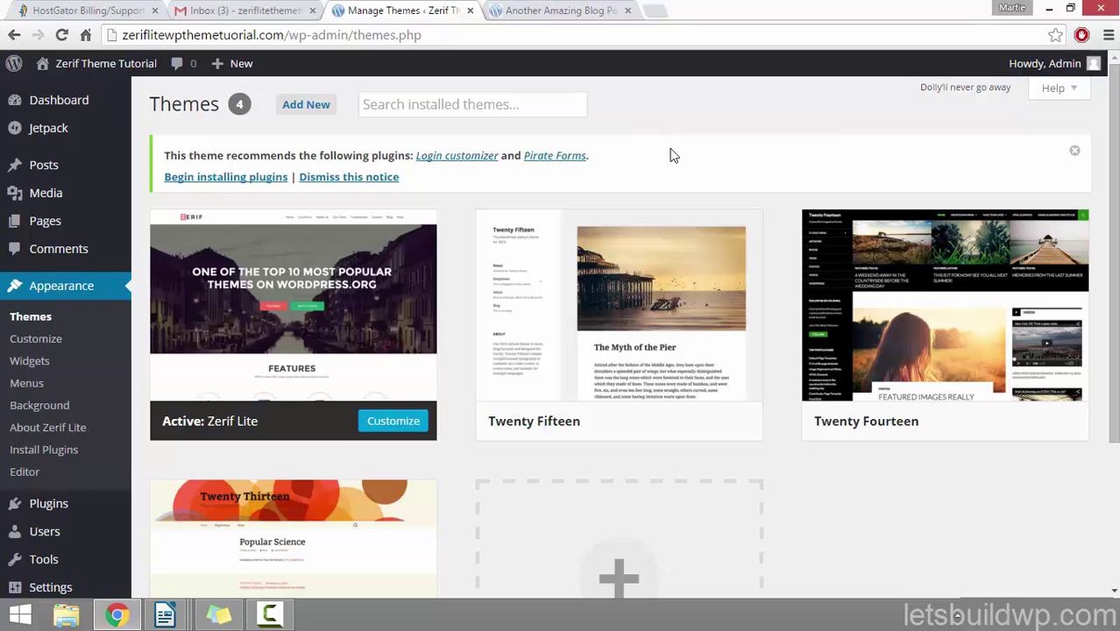
# Step: Open Appearance > Widgets and compare its Sidebar with the blog post's sidebar search box and Recent Posts
pyautogui.click(71, 287)
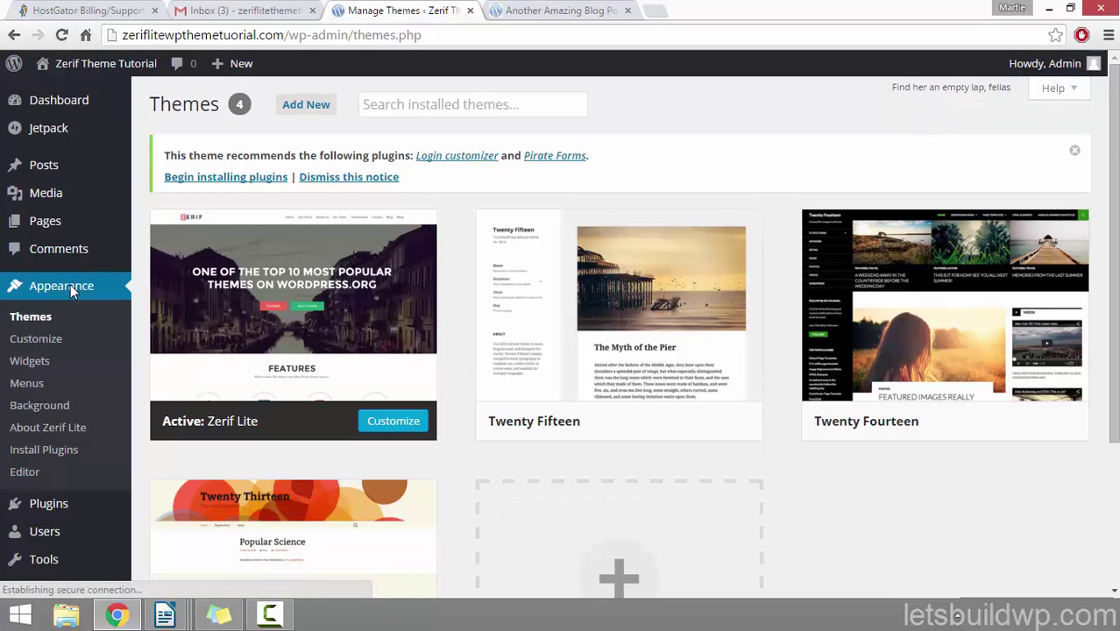
pyautogui.click(21, 360)
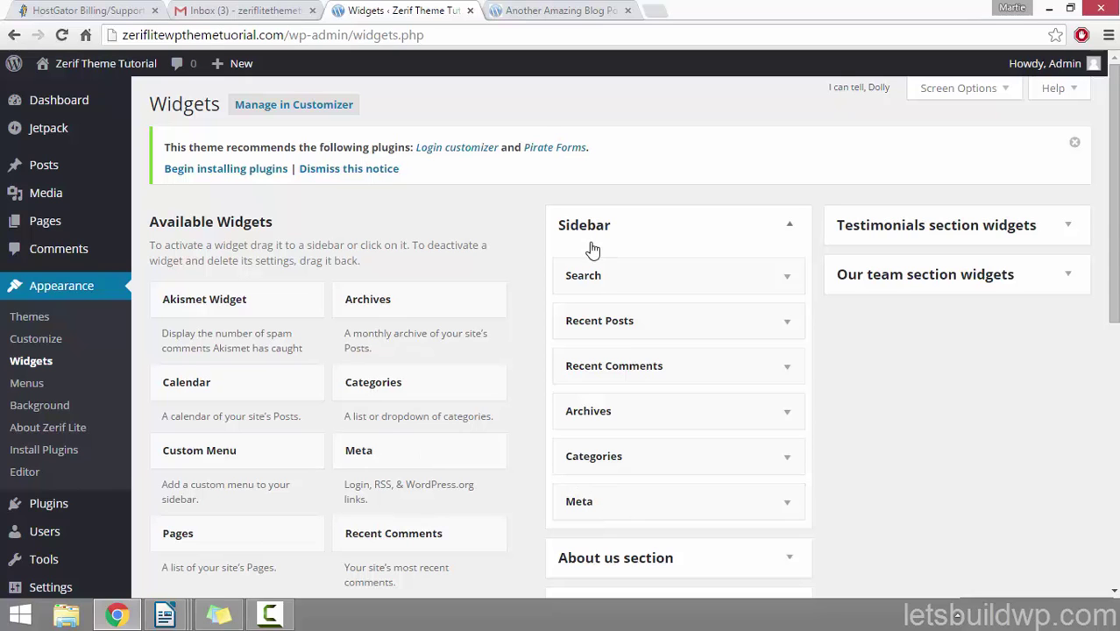
pyautogui.click(532, 12)
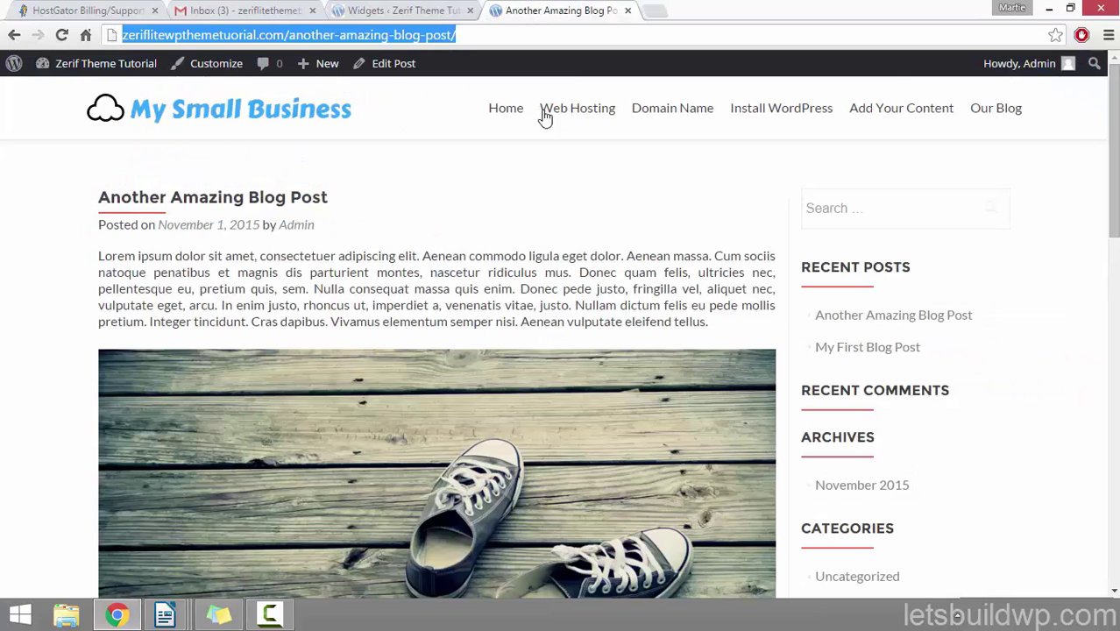
pyautogui.scroll(-2, 611, 153)
pyautogui.scroll(2, 616, 146)
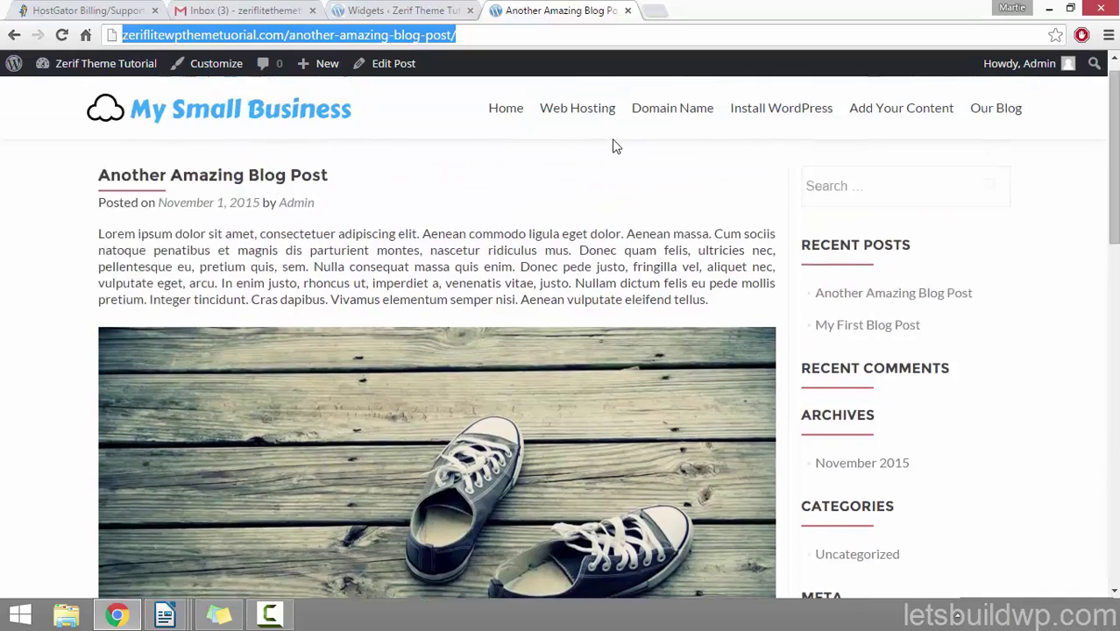
pyautogui.click(855, 206)
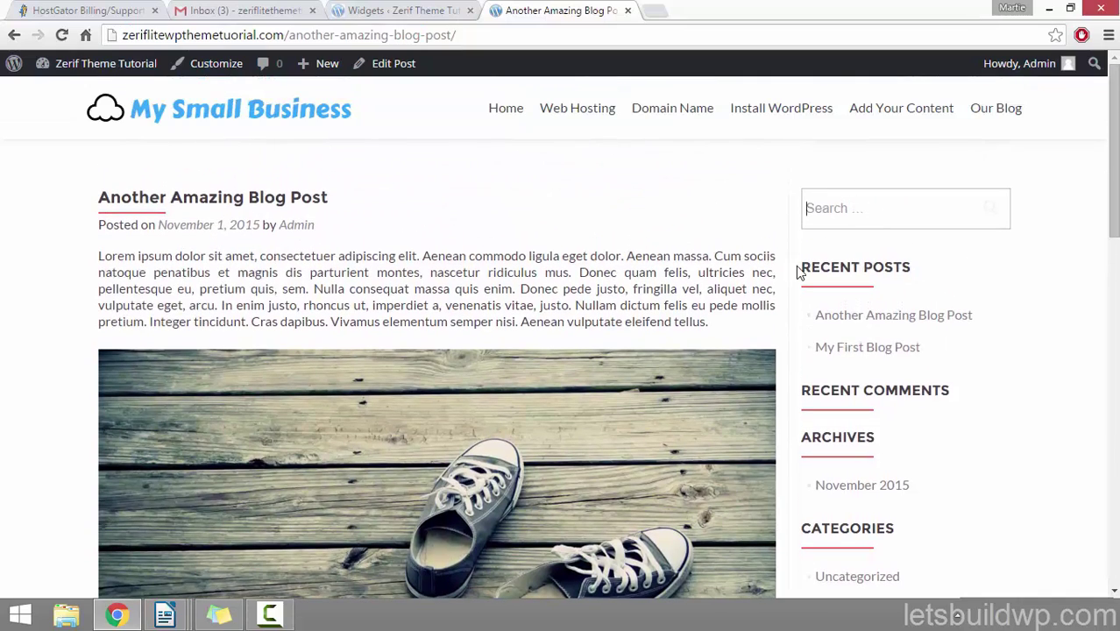
pyautogui.moveTo(815, 268); pyautogui.dragTo(906, 268)
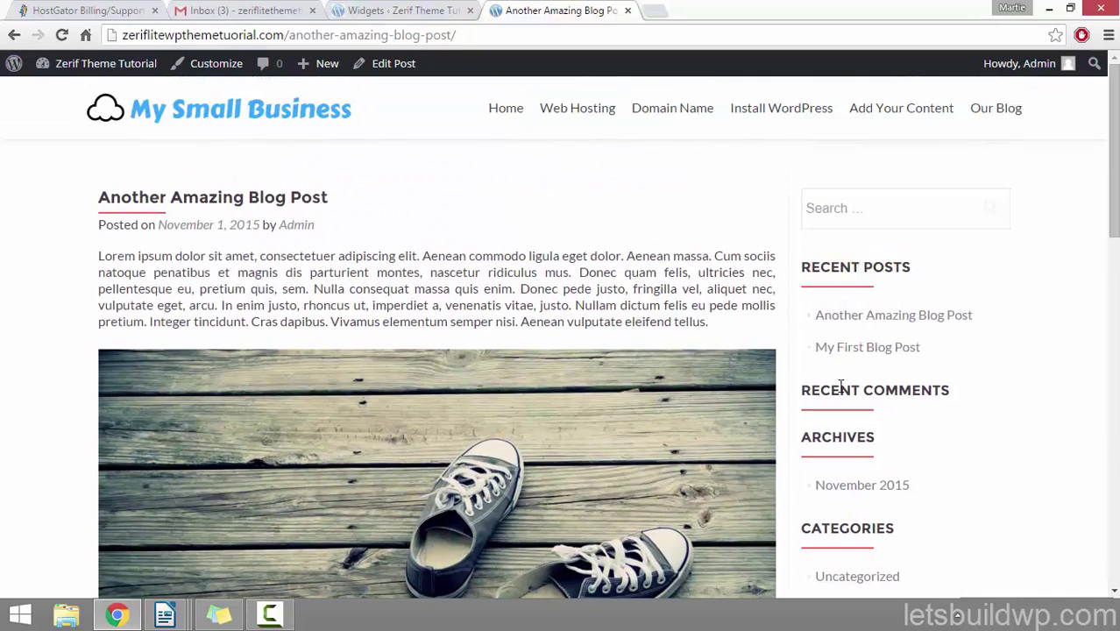
pyautogui.moveTo(820, 390); pyautogui.dragTo(897, 391)
pyautogui.scroll(-2, 938, 357)
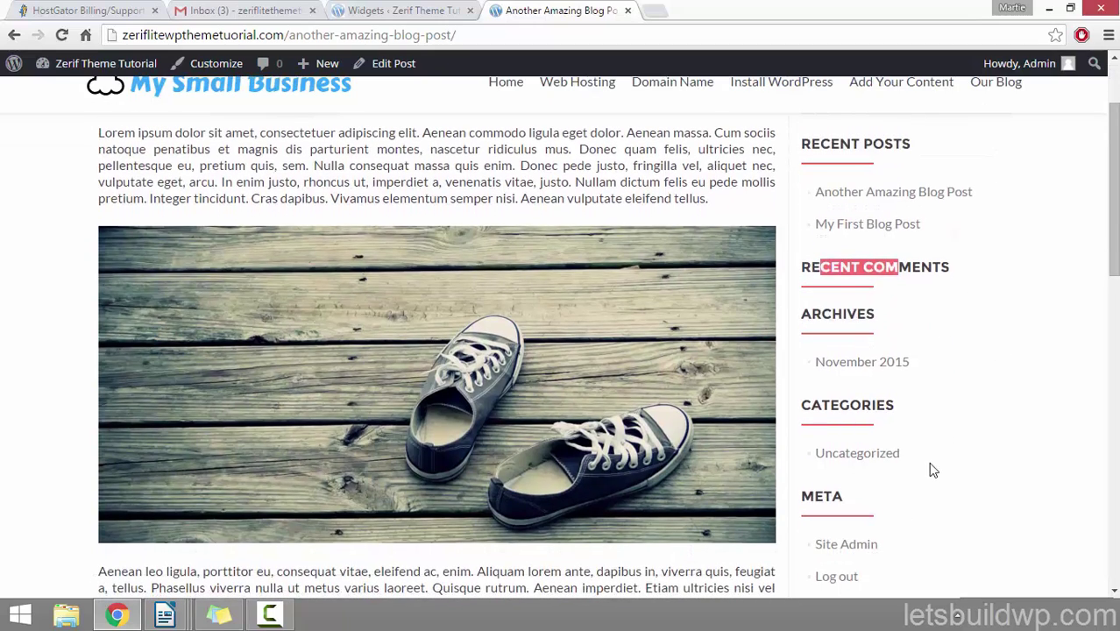
pyautogui.scroll(2, 931, 470)
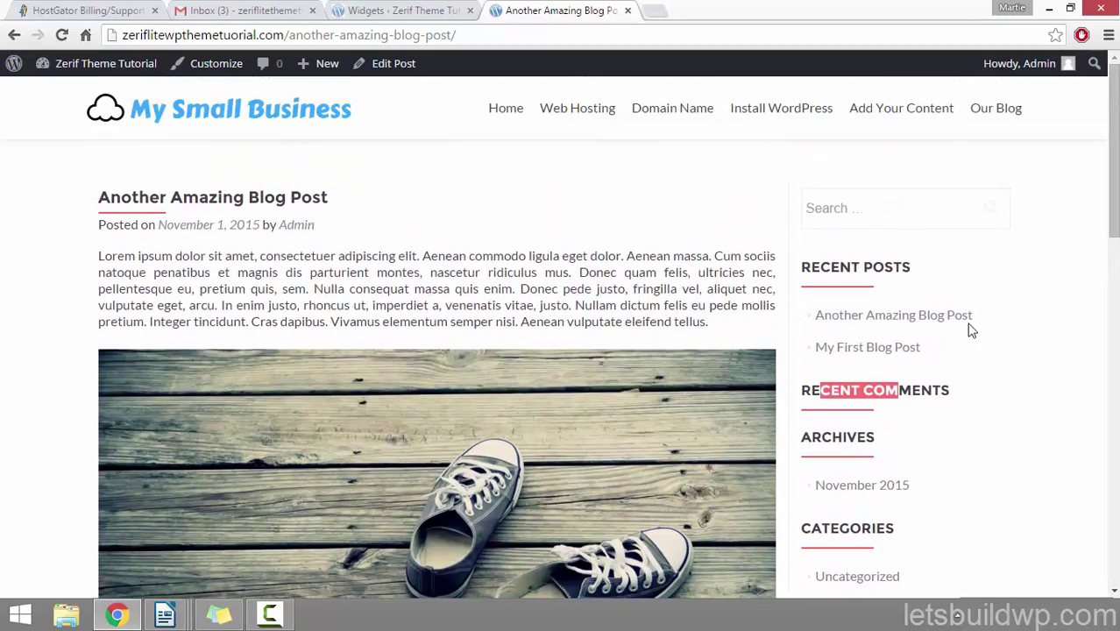
pyautogui.click(422, 11)
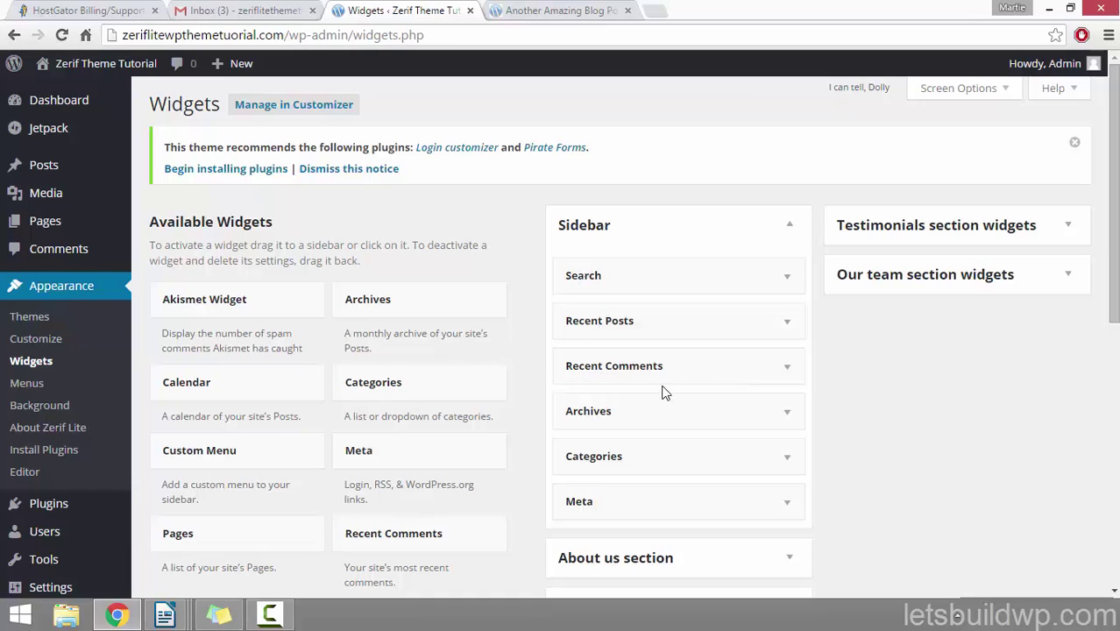
# Step: Drag Recent Comments above Search and reload the blog post to confirm it appears first
pyautogui.moveTo(668, 357); pyautogui.dragTo(666, 270)
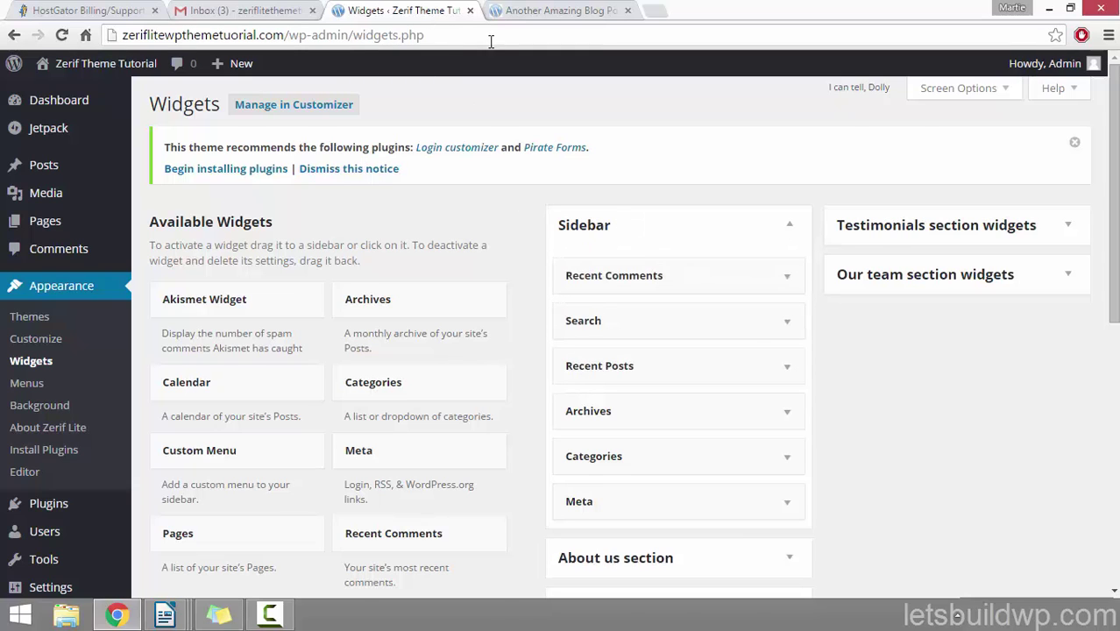
pyautogui.click(561, 10)
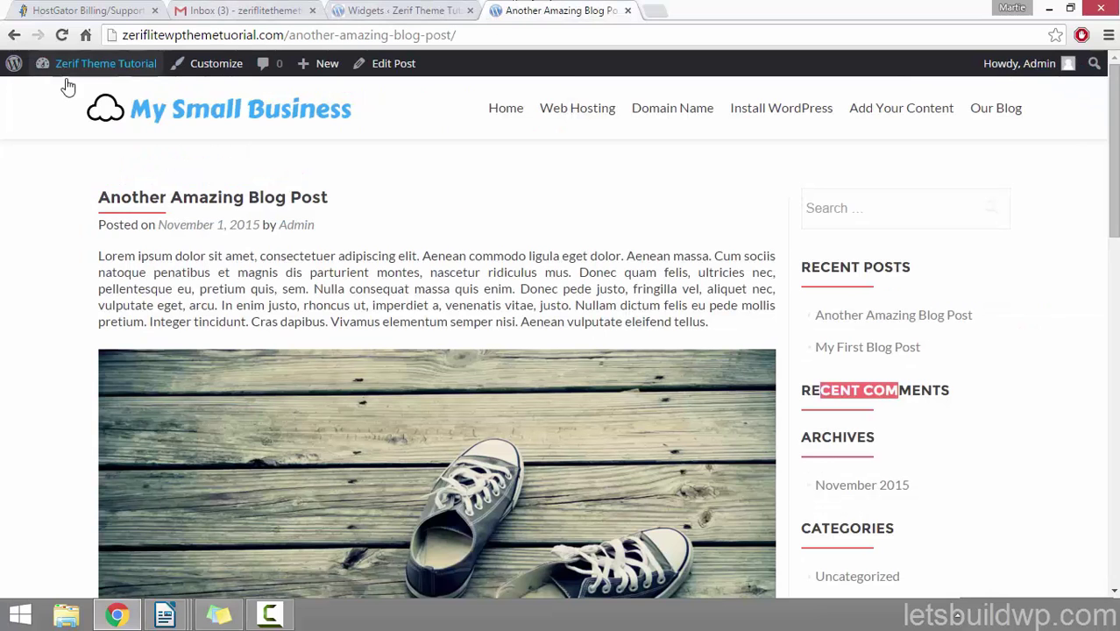
pyautogui.click(62, 35)
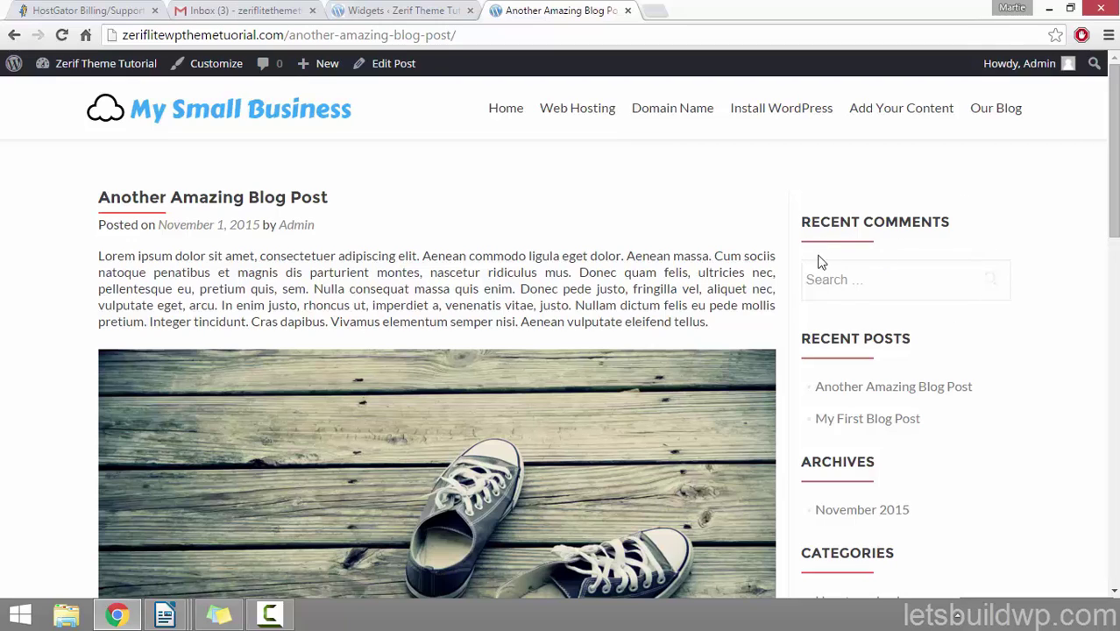
pyautogui.click(382, 11)
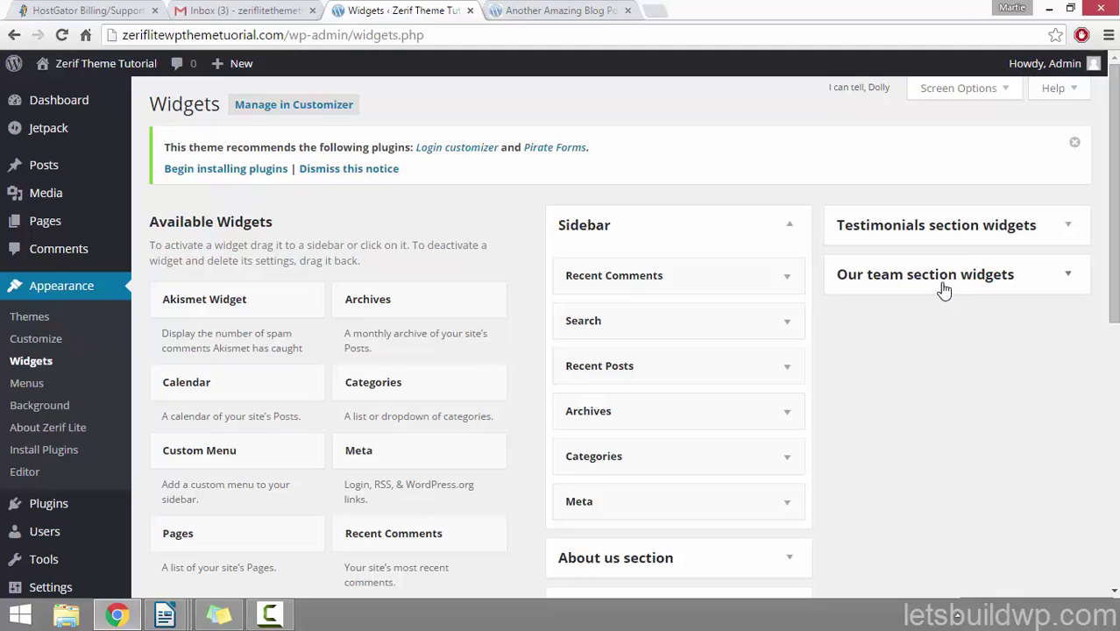
# Step: Delete the Meta, Categories and Archives widgets from the Sidebar
pyautogui.click(789, 511)
pyautogui.scroll(-1, 892, 450)
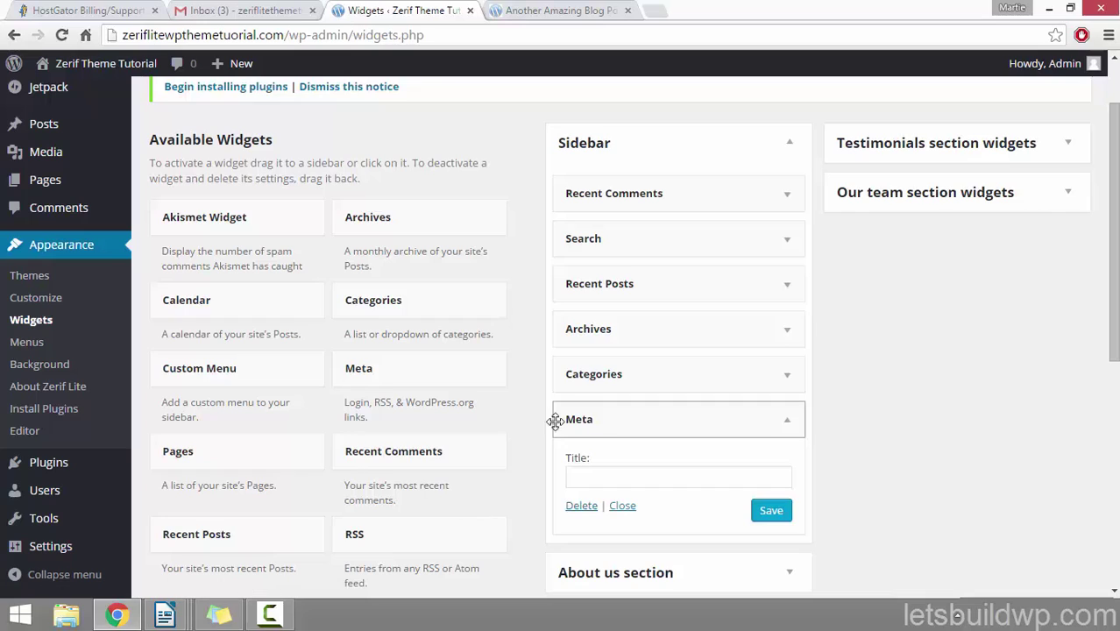
pyautogui.click(581, 506)
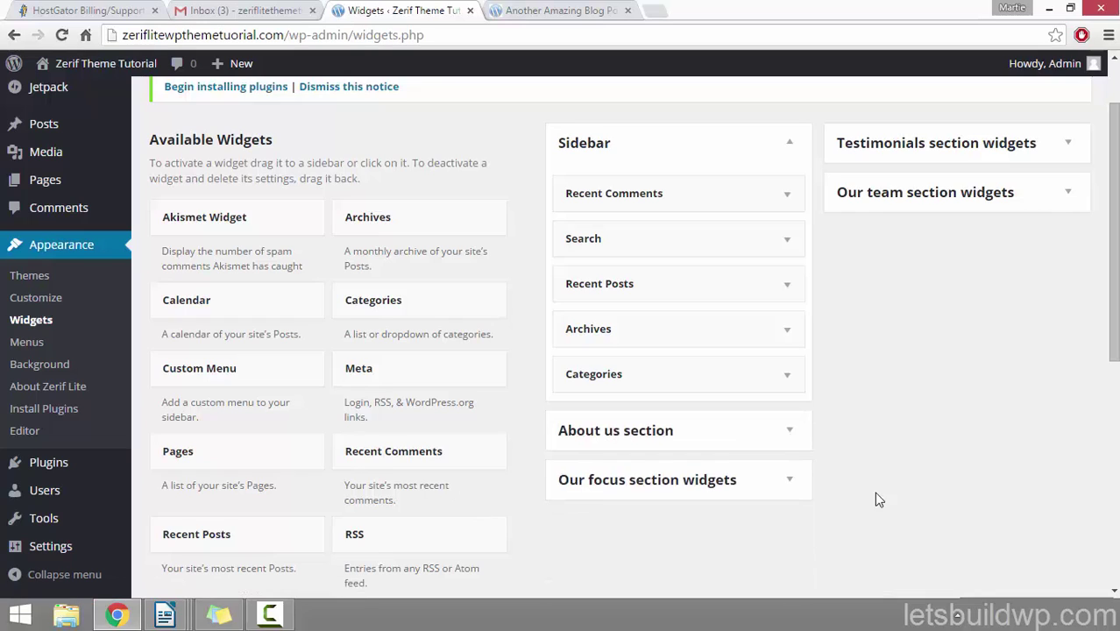
pyautogui.click(790, 380)
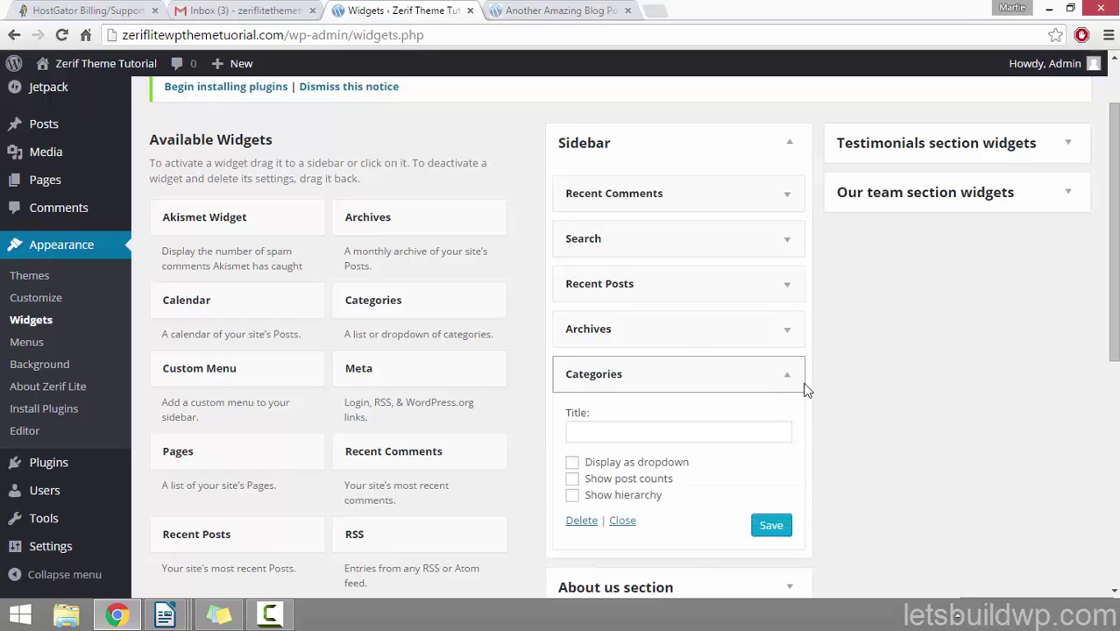
pyautogui.click(583, 522)
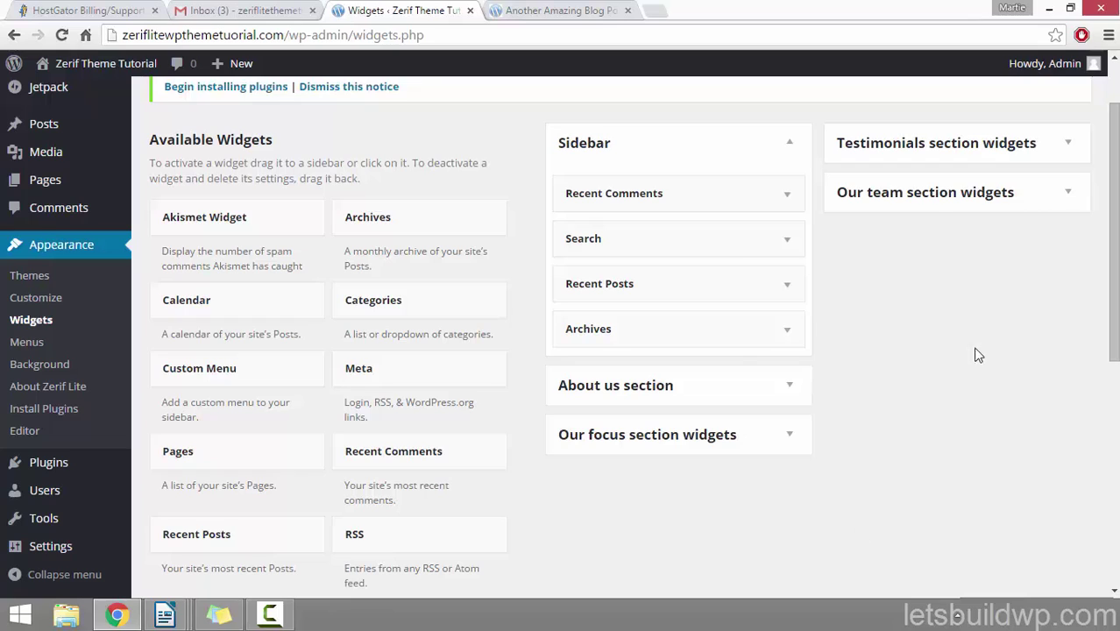
pyautogui.click(793, 330)
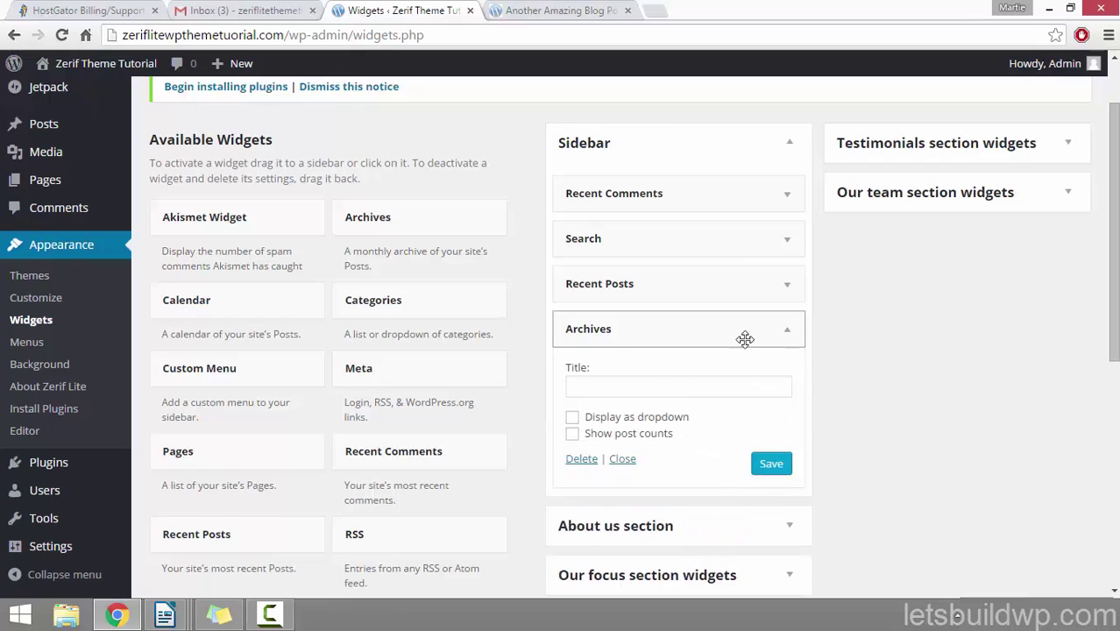
pyautogui.click(582, 462)
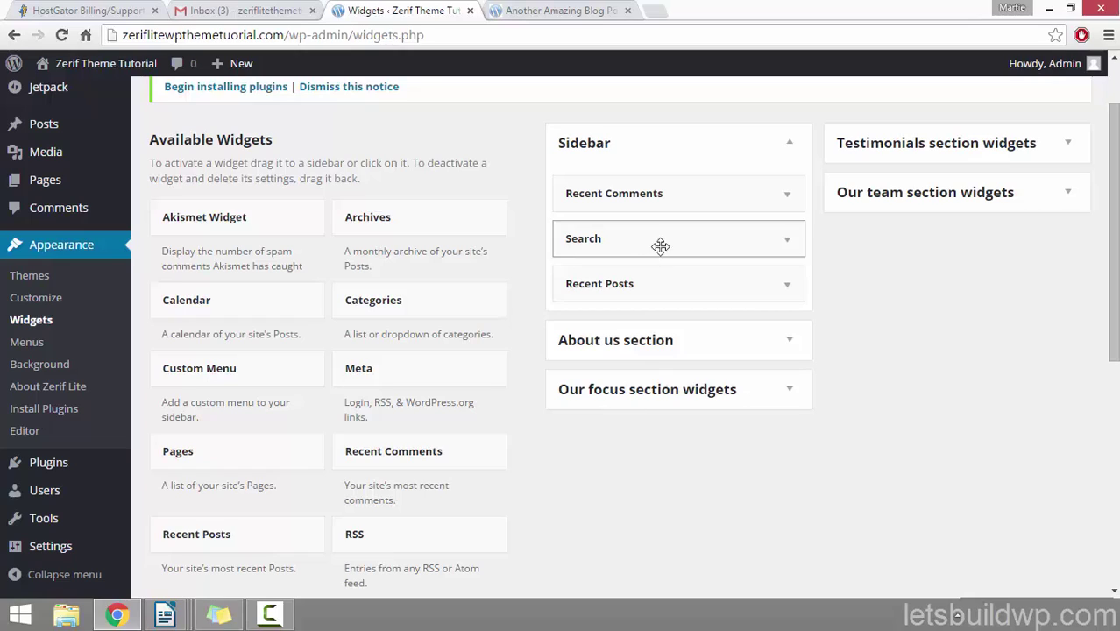
# Step: Reorder the Sidebar to Search, Recent Posts, Recent Comments and reload the blog post
pyautogui.moveTo(604, 243); pyautogui.dragTo(606, 193)
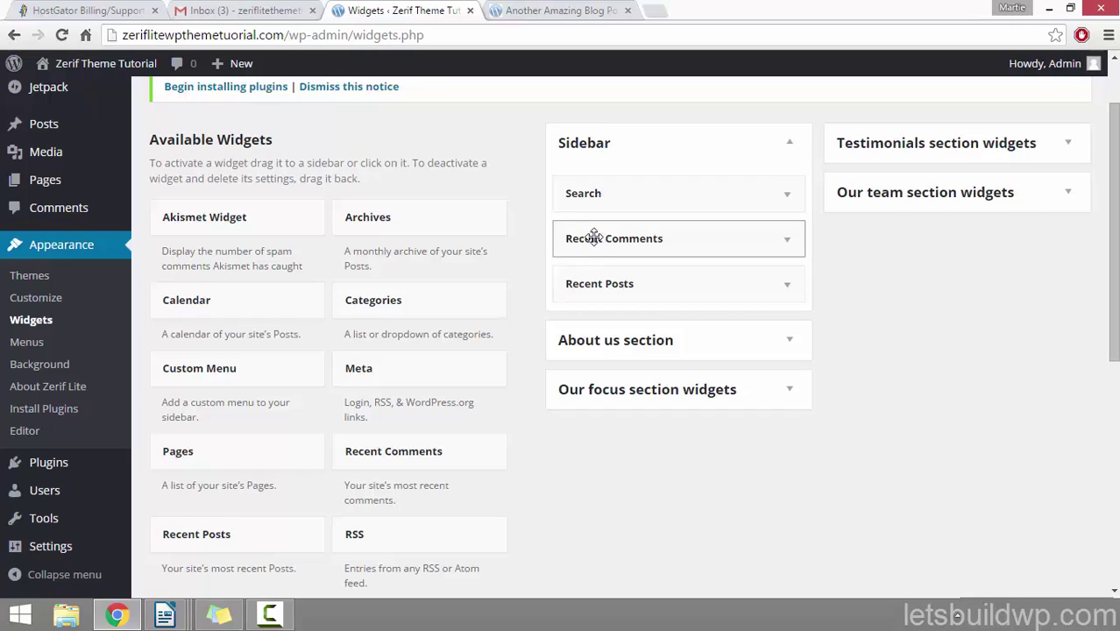
pyautogui.moveTo(633, 249); pyautogui.dragTo(633, 282)
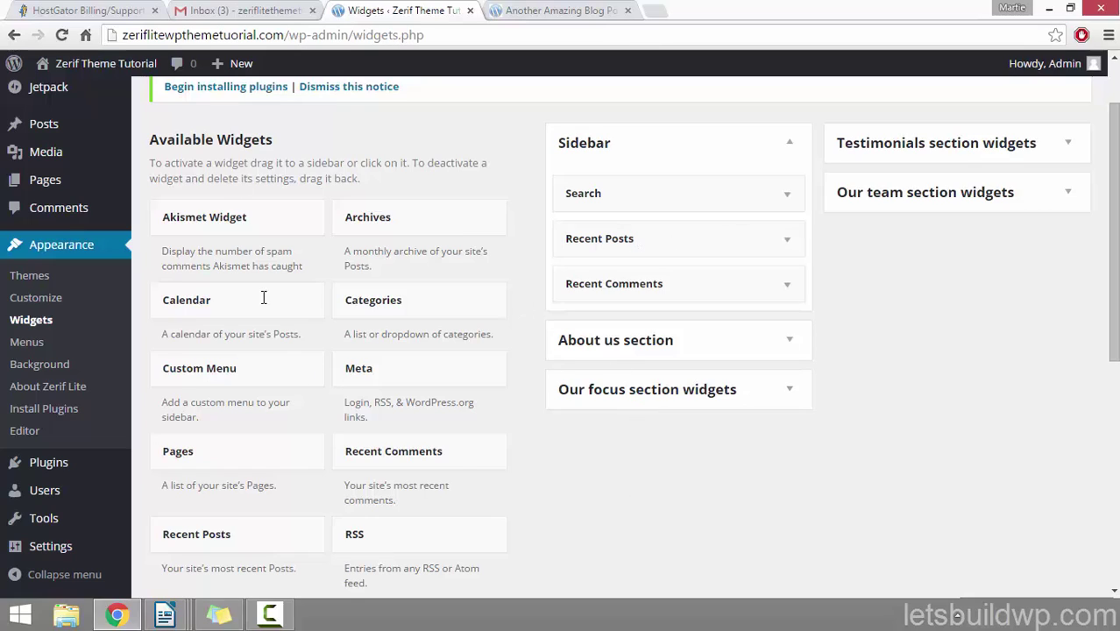
pyautogui.click(519, 11)
pyautogui.click(62, 35)
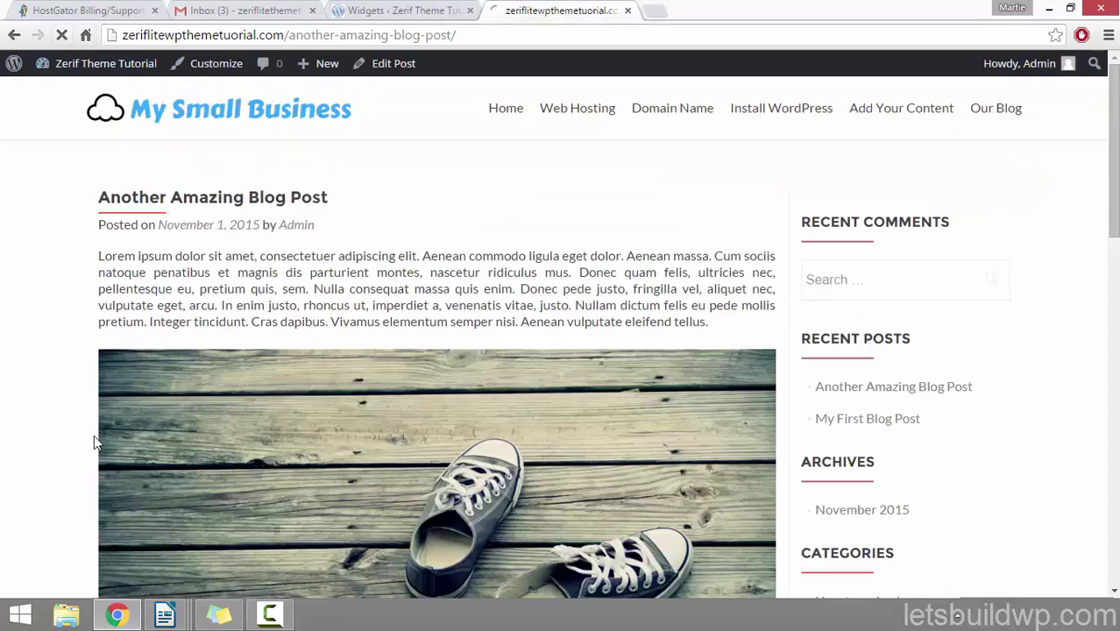
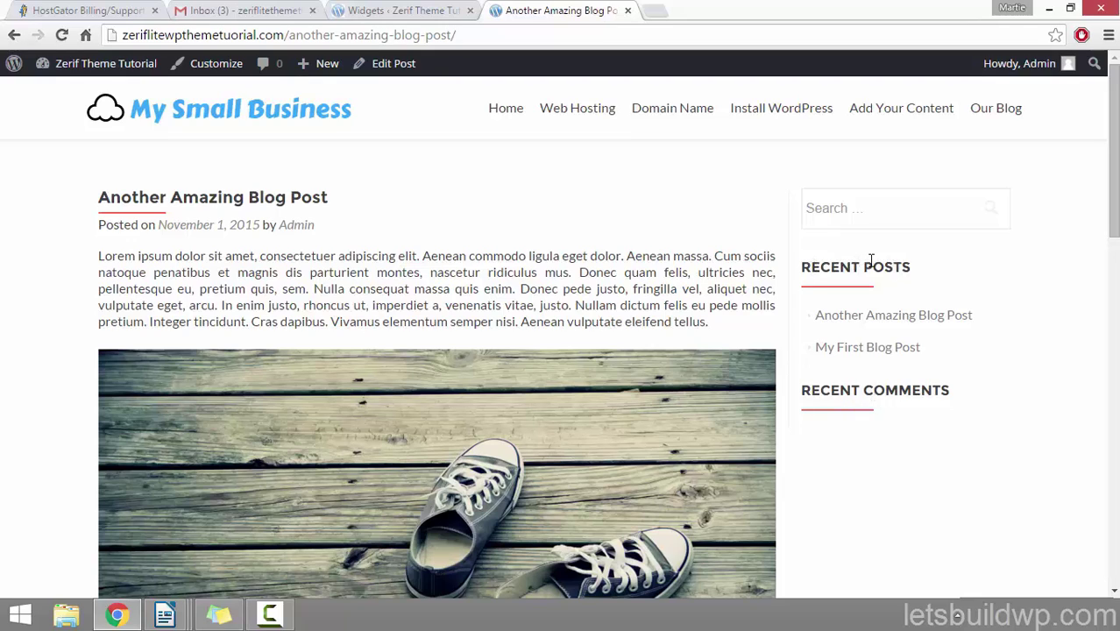
# Step: Title the Sidebar's Recent Posts widget 'Our Newest Posts' and save it
pyautogui.click(383, 11)
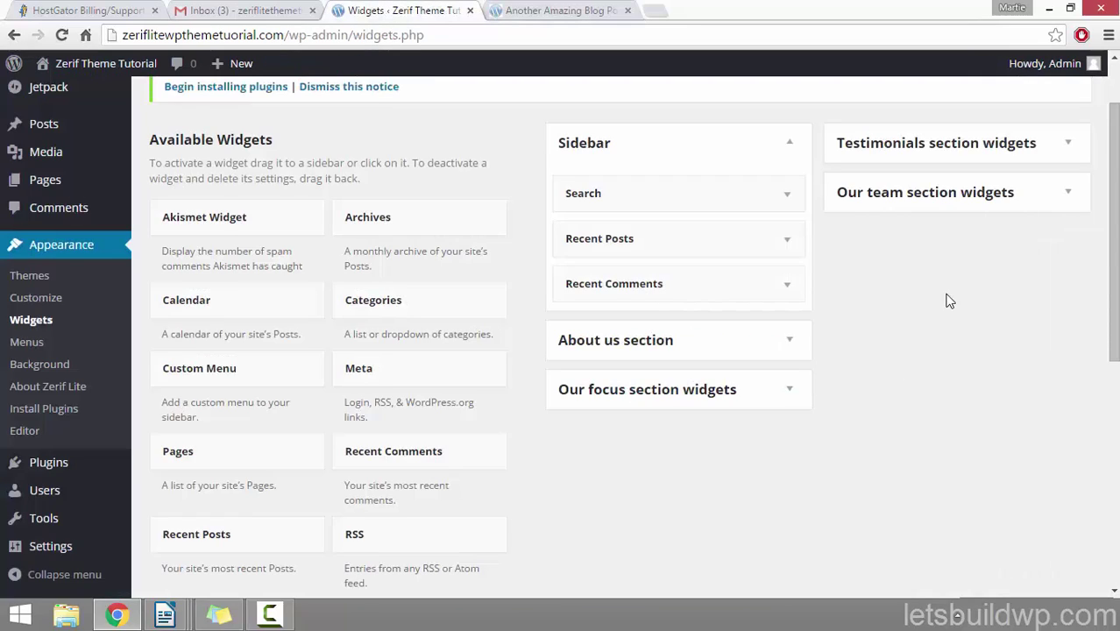
pyautogui.click(786, 243)
pyautogui.click(661, 295)
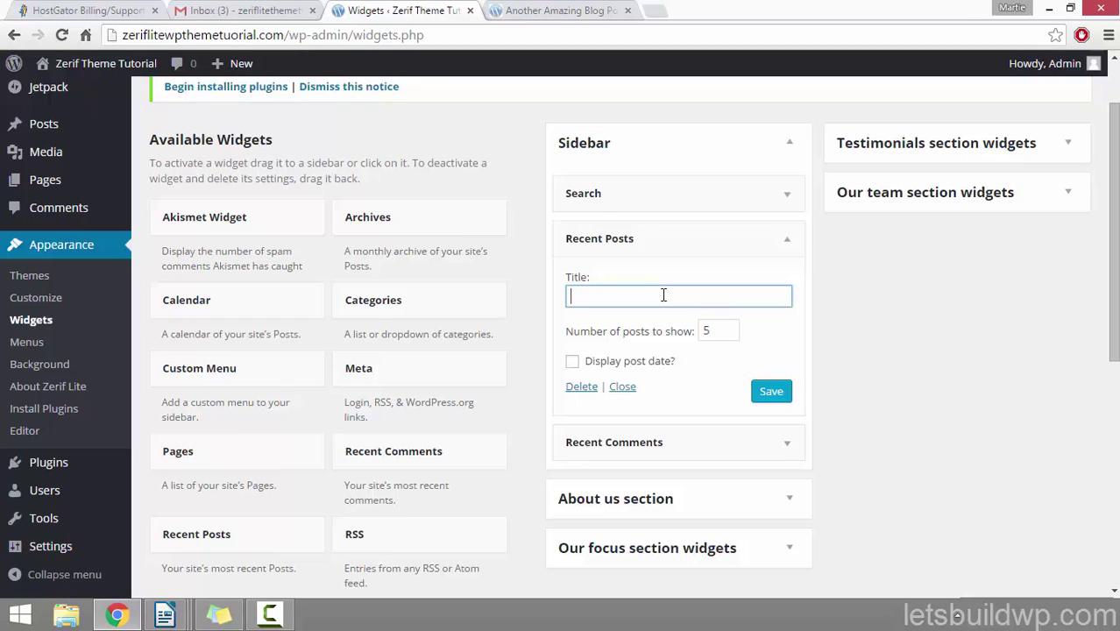
pyautogui.write('Our Newest Posts')
pyautogui.click(770, 391)
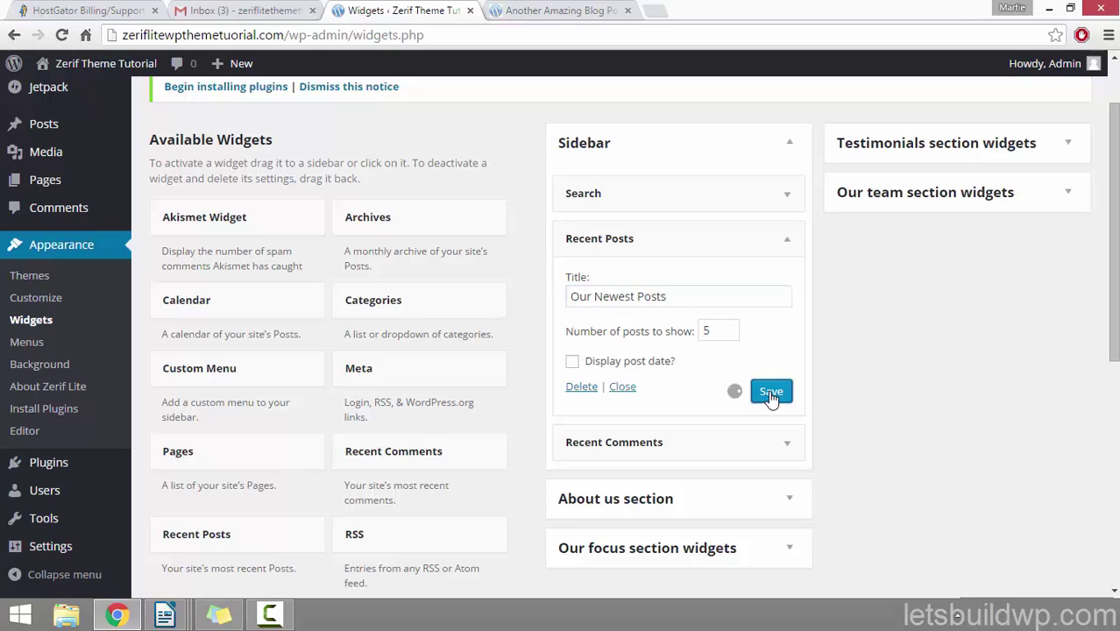
# Step: Reload the blog post to see the new heading, then collapse the Recent Posts widget
pyautogui.click(526, 10)
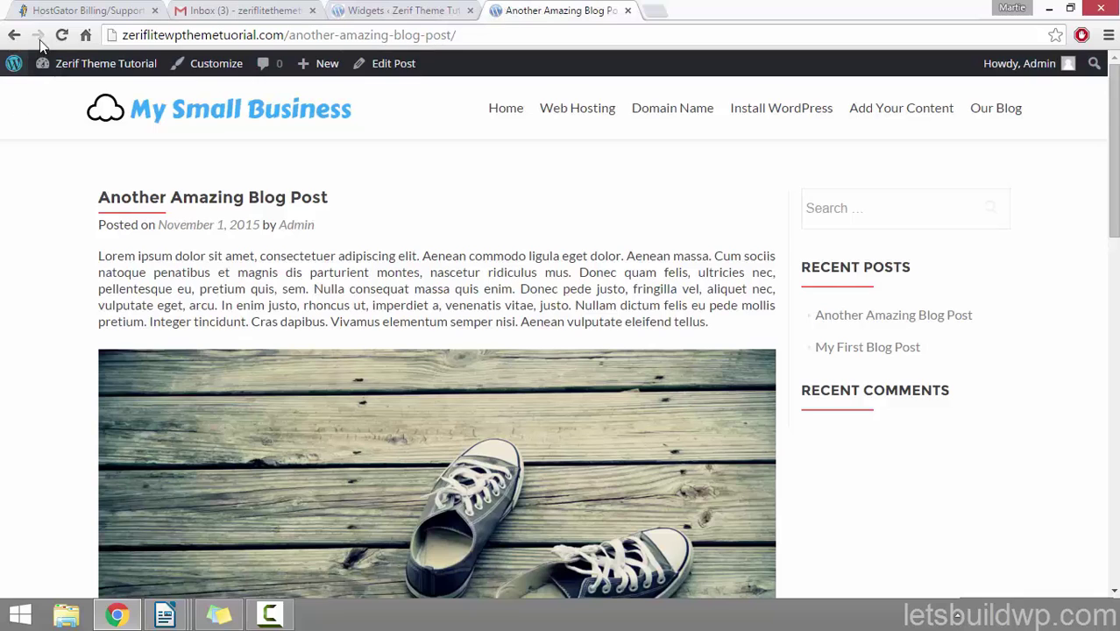
pyautogui.click(61, 35)
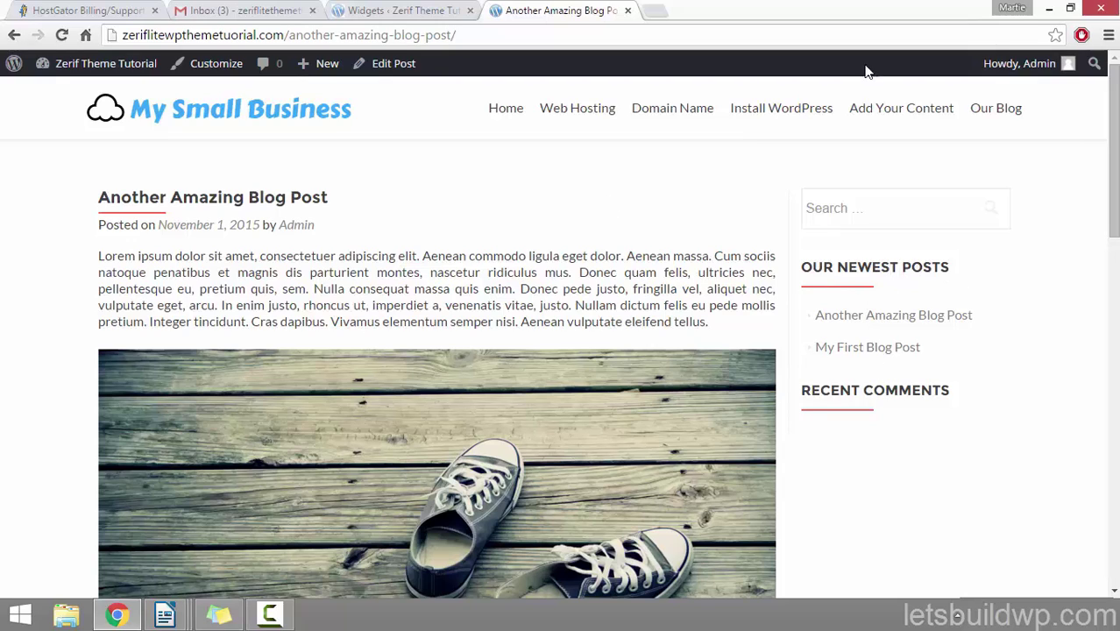
pyautogui.click(409, 14)
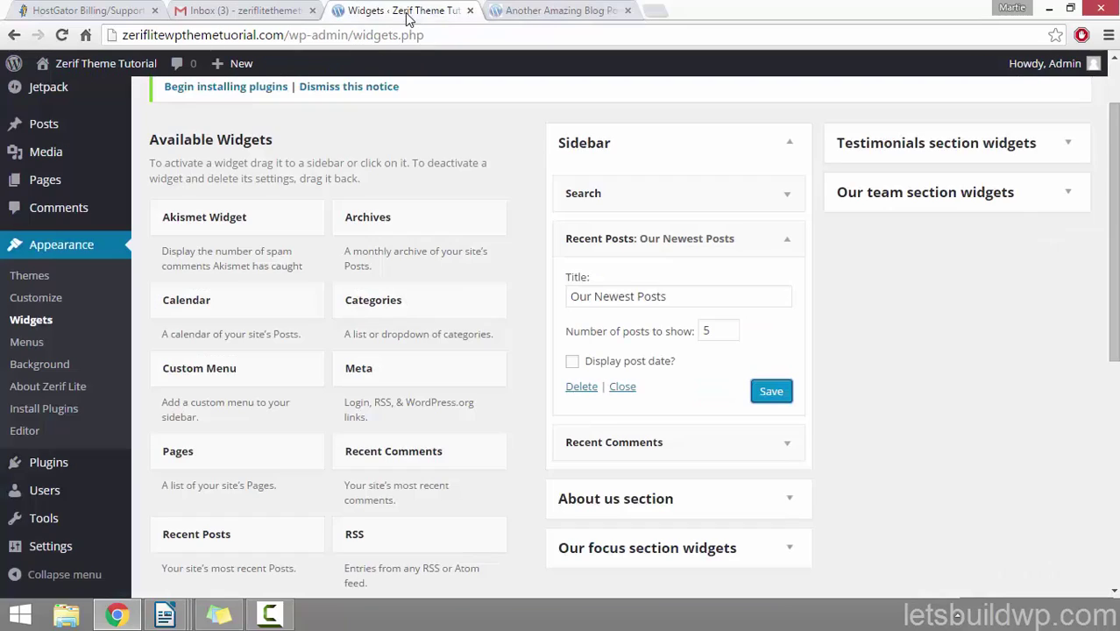
pyautogui.click(790, 238)
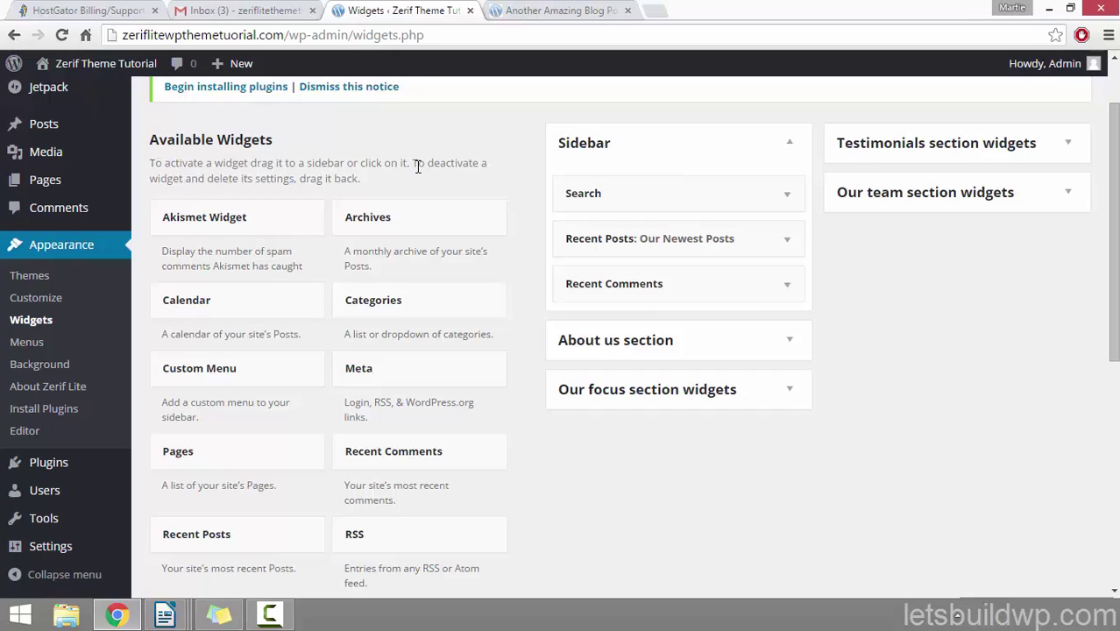
# Step: Drag a Text widget into the Sidebar and title it 'Some Interesting Text About Us'
pyautogui.scroll(-3, 417, 166)
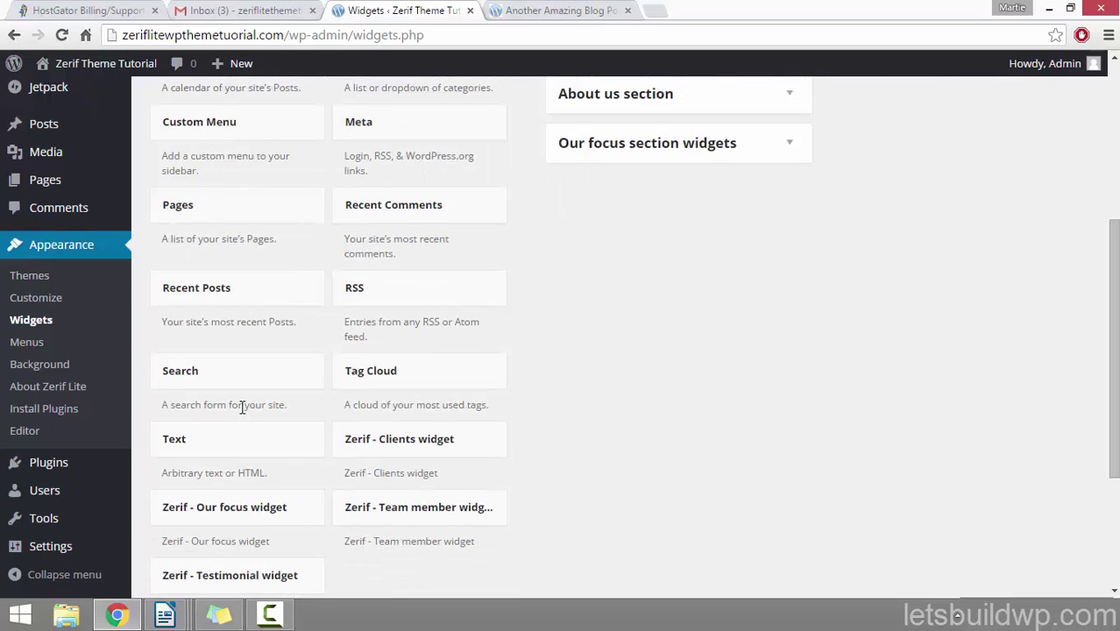
pyautogui.moveTo(225, 450); pyautogui.dragTo(636, 363)
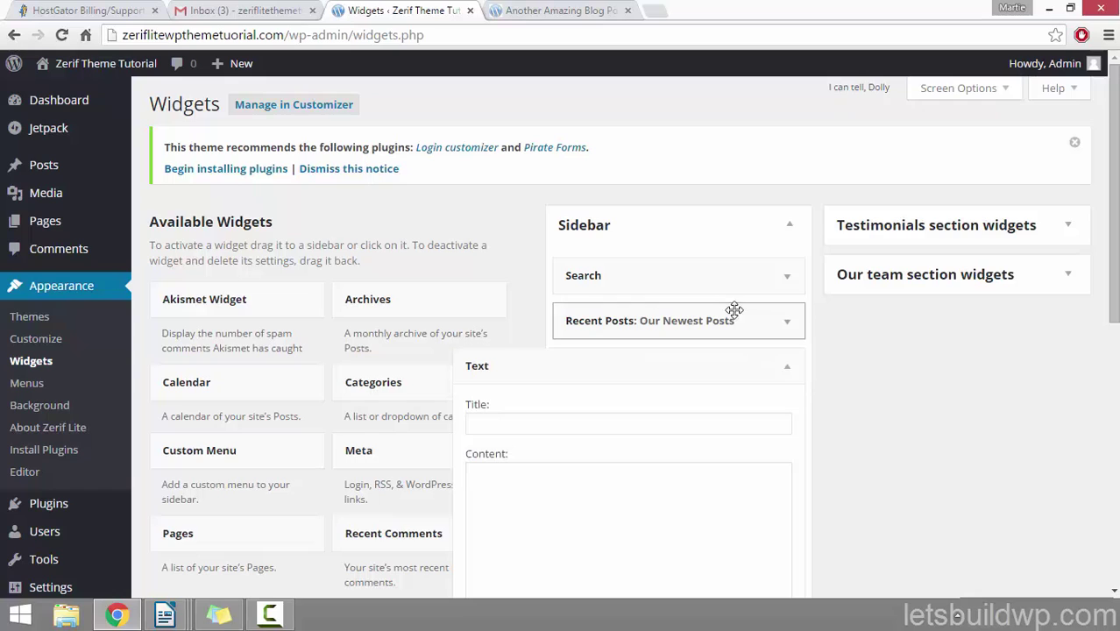
pyautogui.scroll(-3, 670, 328)
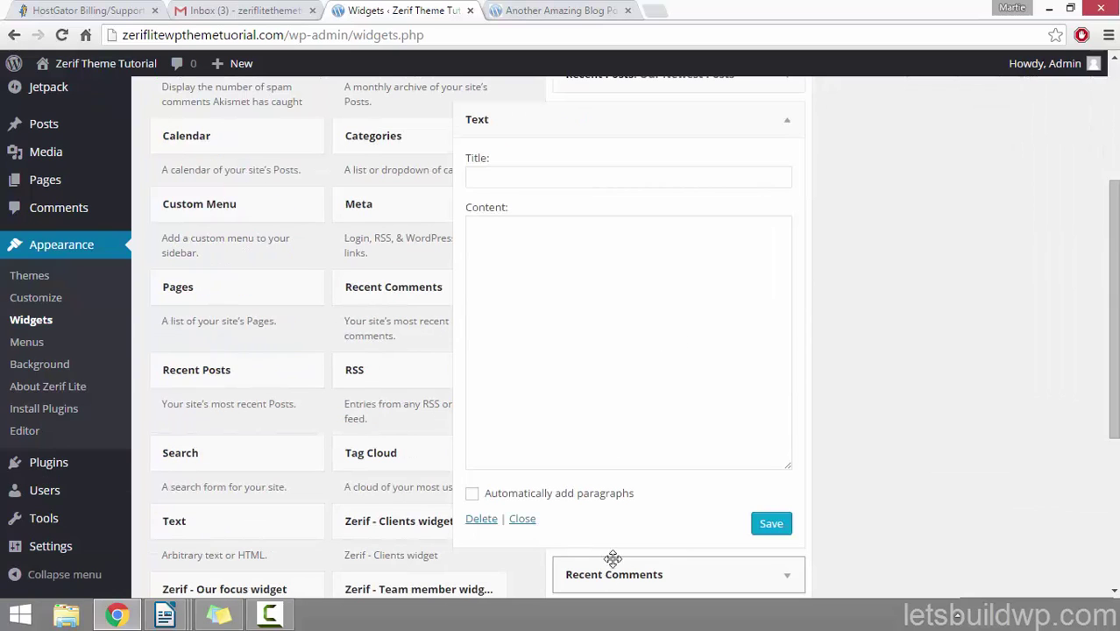
pyautogui.scroll(1, 693, 388)
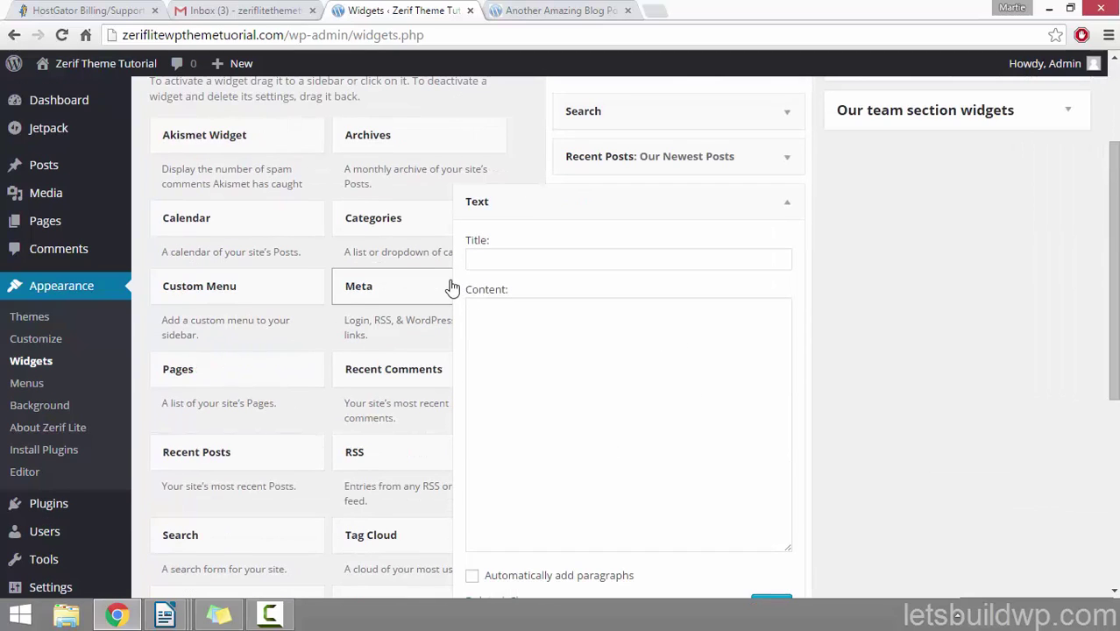
pyautogui.click(516, 255)
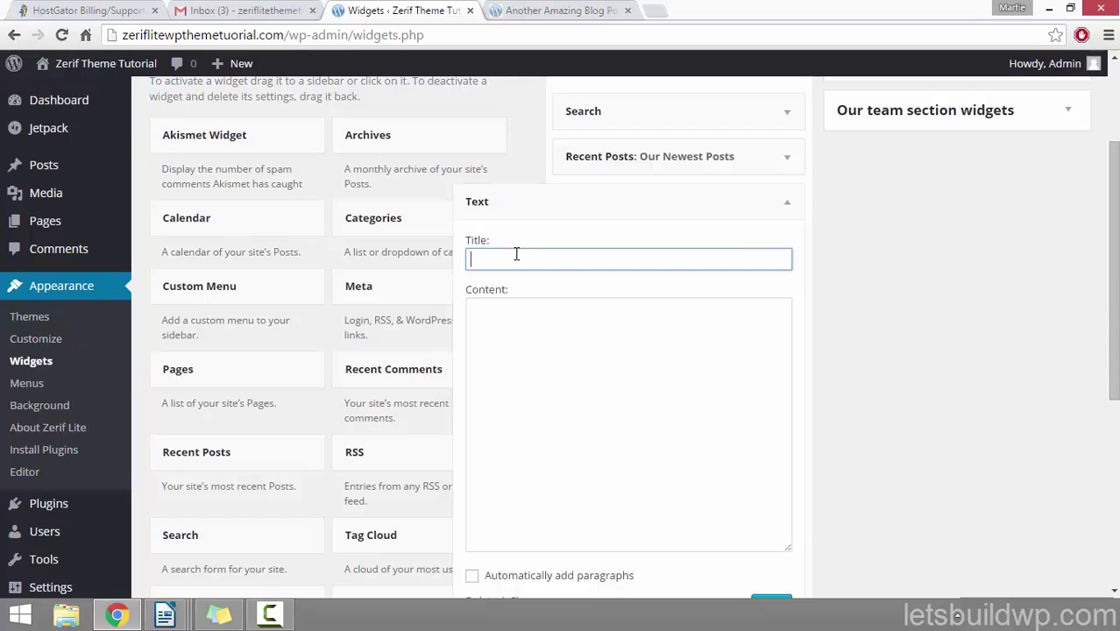
pyautogui.click(588, 377)
pyautogui.scroll(-1, 589, 369)
pyautogui.scroll(1, 651, 420)
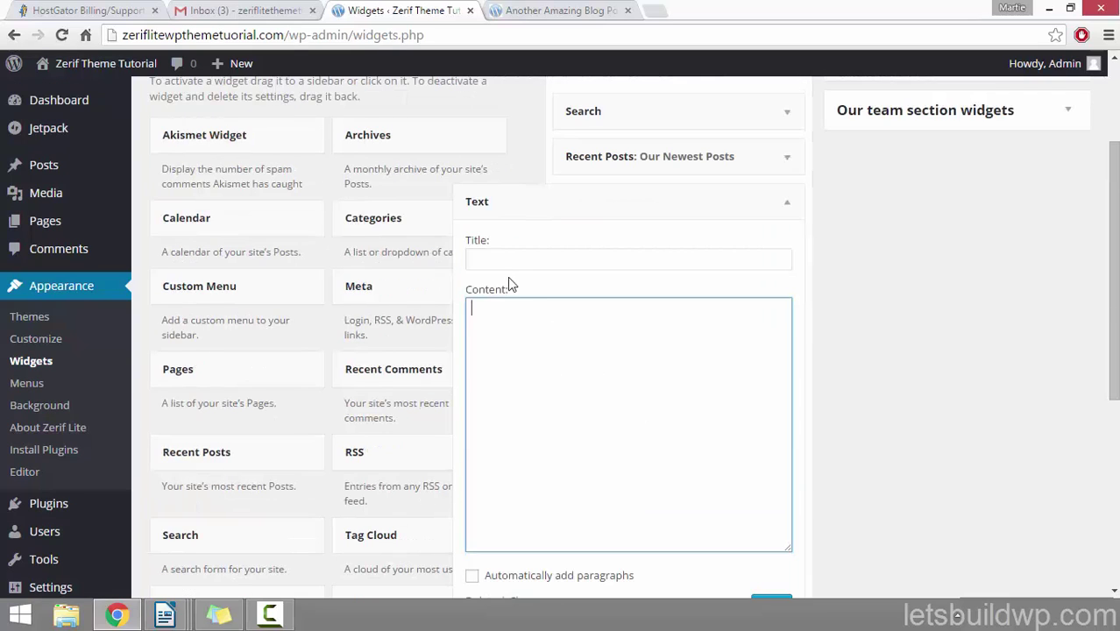
pyautogui.click(516, 261)
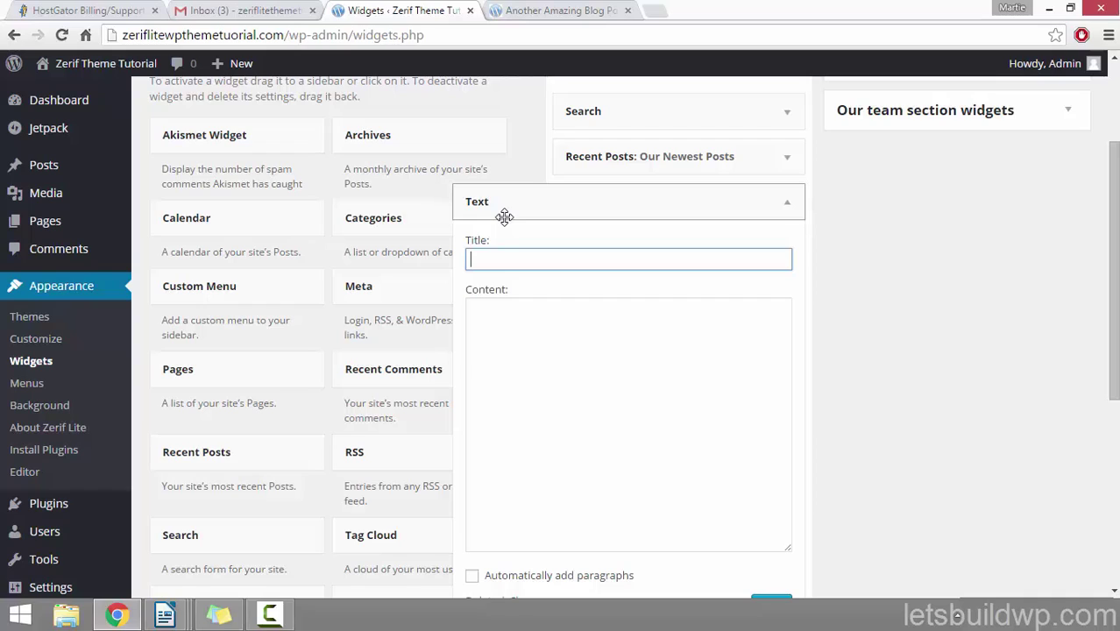
pyautogui.write('ome Interesting Te')
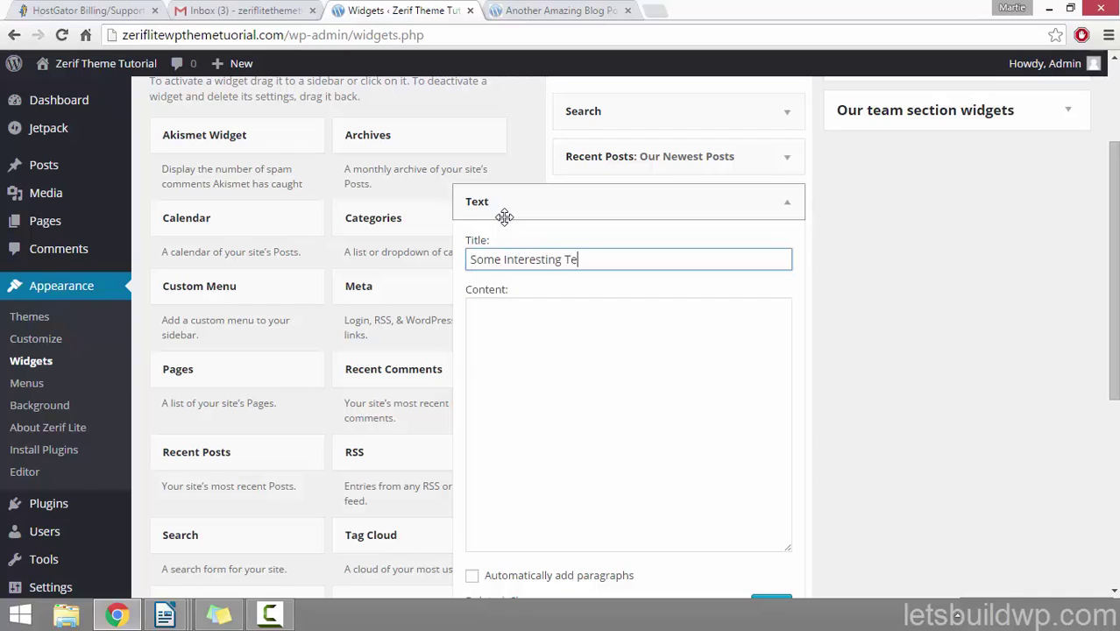
pyautogui.write('xt About Us')
pyautogui.press('Tab')
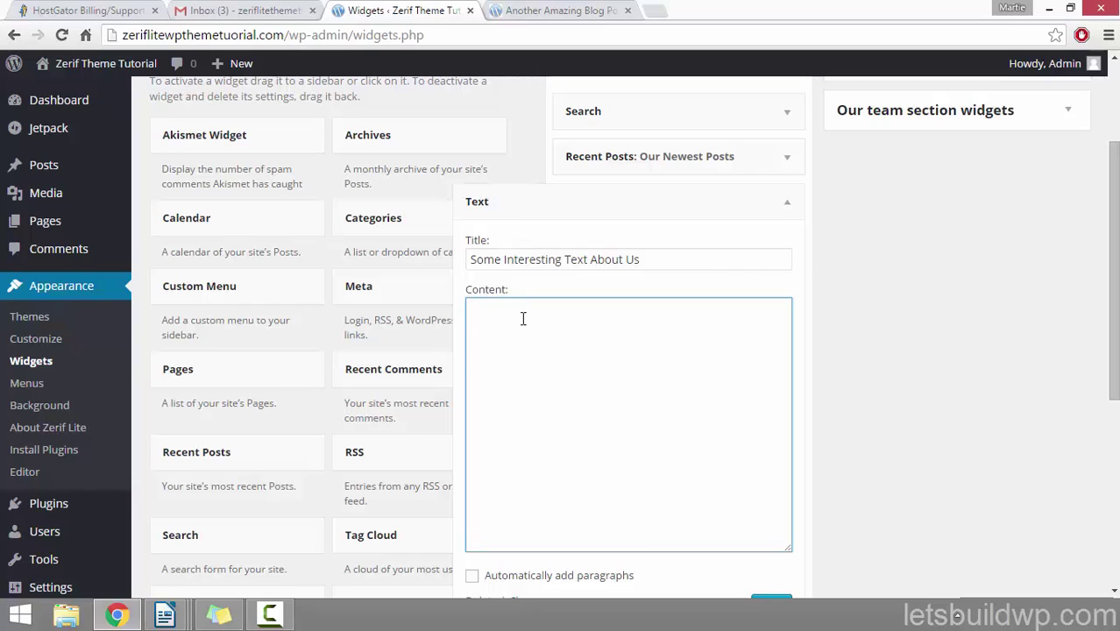
# Step: Paste placeholder Lorem ipsum content, save the Text widget and go to the blog post
pyautogui.write('pe text')
pyautogui.rightClick(523, 319)
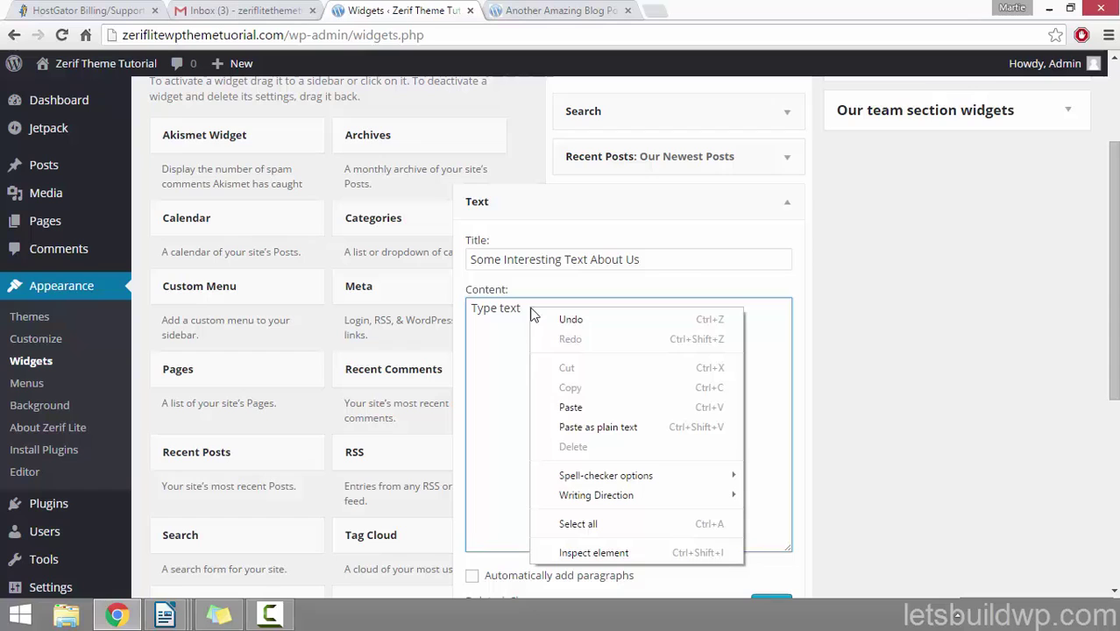
pyautogui.click(571, 404)
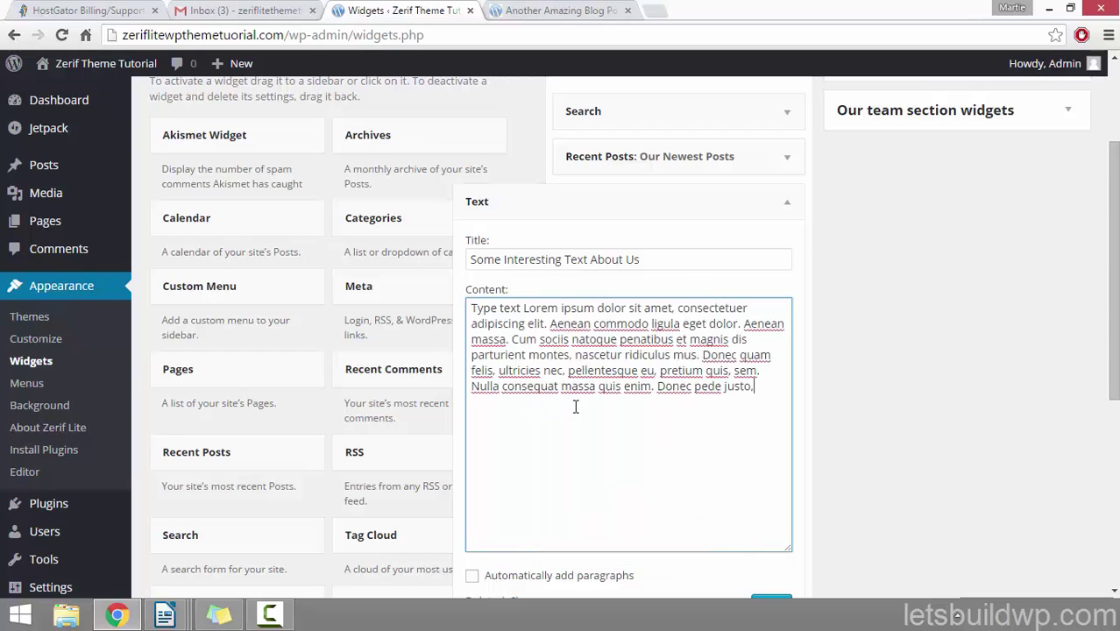
pyautogui.scroll(-2, 641, 323)
pyautogui.click(759, 447)
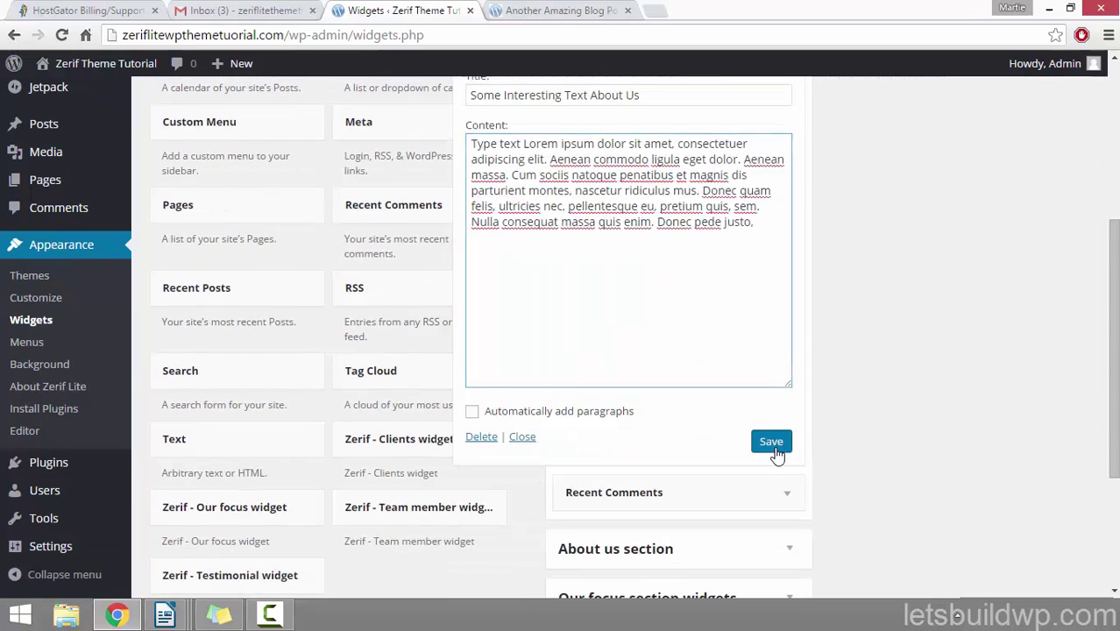
pyautogui.click(526, 12)
# Step: Reload the blog post to check the new text block, then save the Text widget again
pyautogui.click(62, 35)
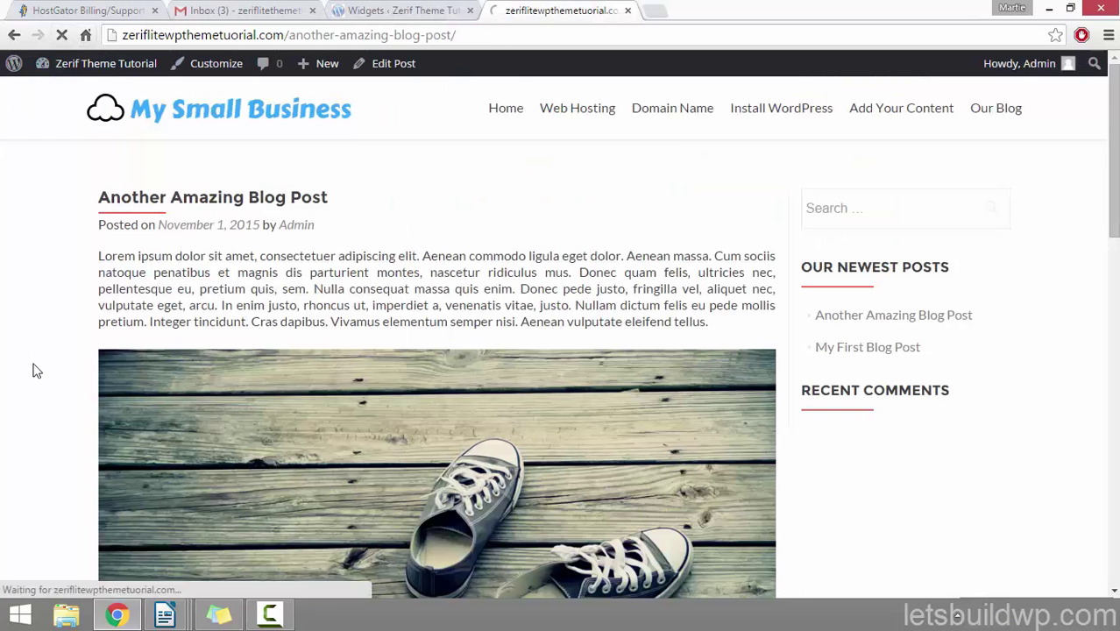
pyautogui.scroll(-2, 32, 317)
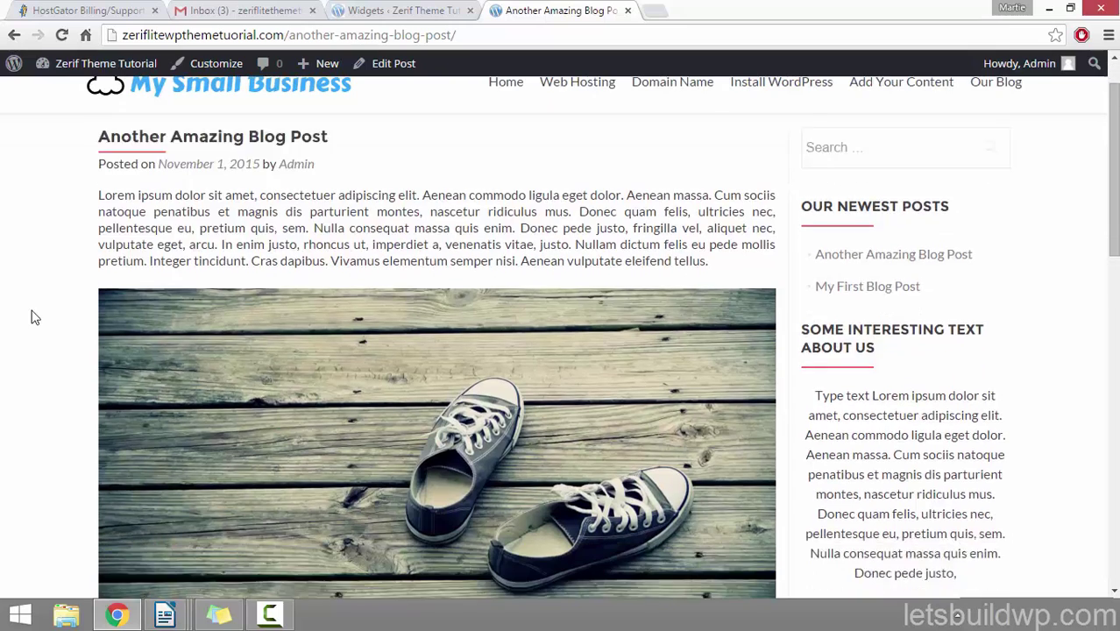
pyautogui.scroll(-2, 31, 317)
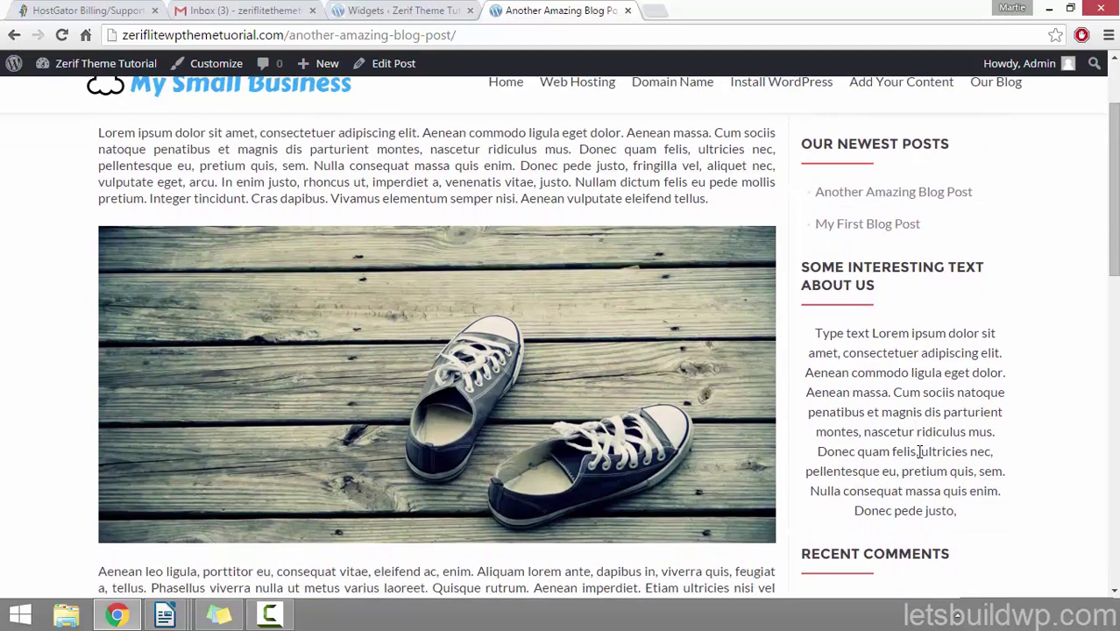
pyautogui.scroll(3, 921, 450)
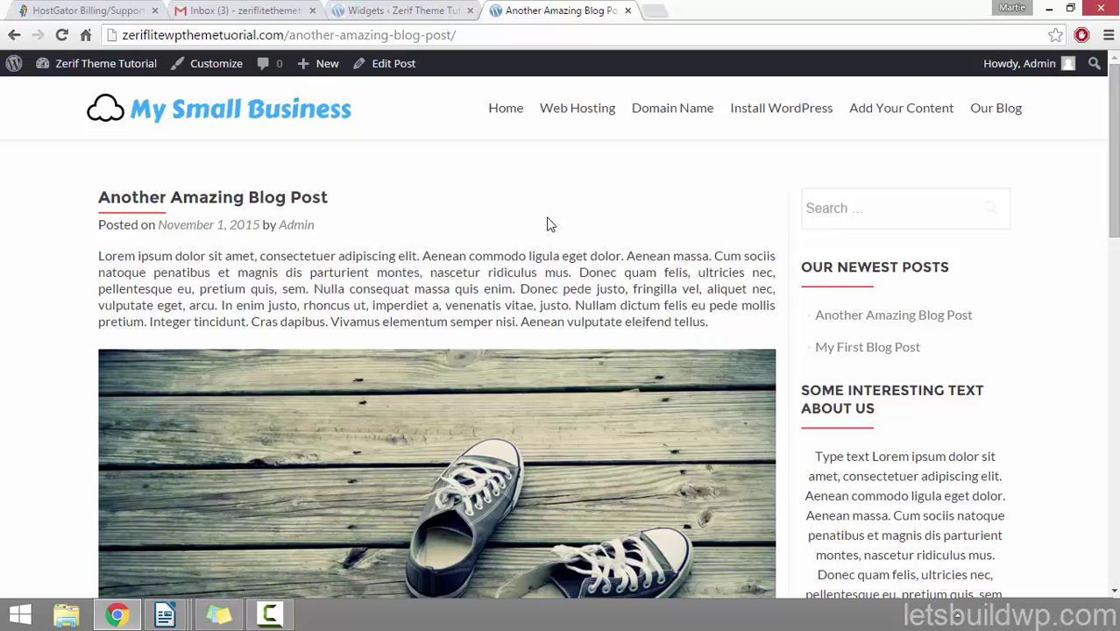
pyautogui.click(402, 11)
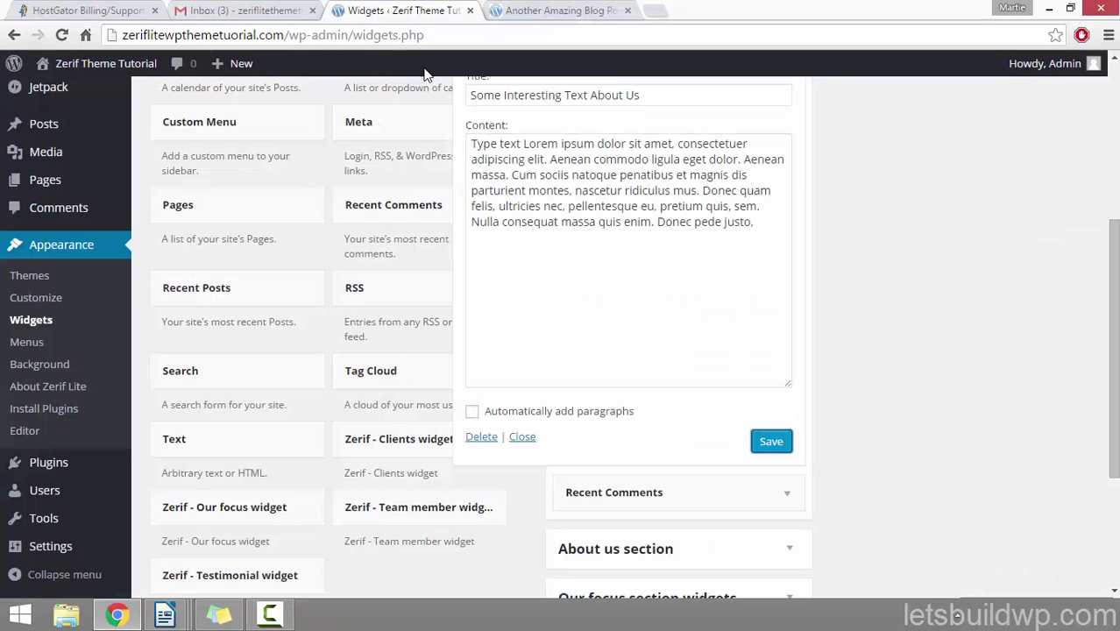
pyautogui.click(780, 443)
# Step: Search Add New plugins for 'Image Widget', then install and activate it
pyautogui.click(63, 465)
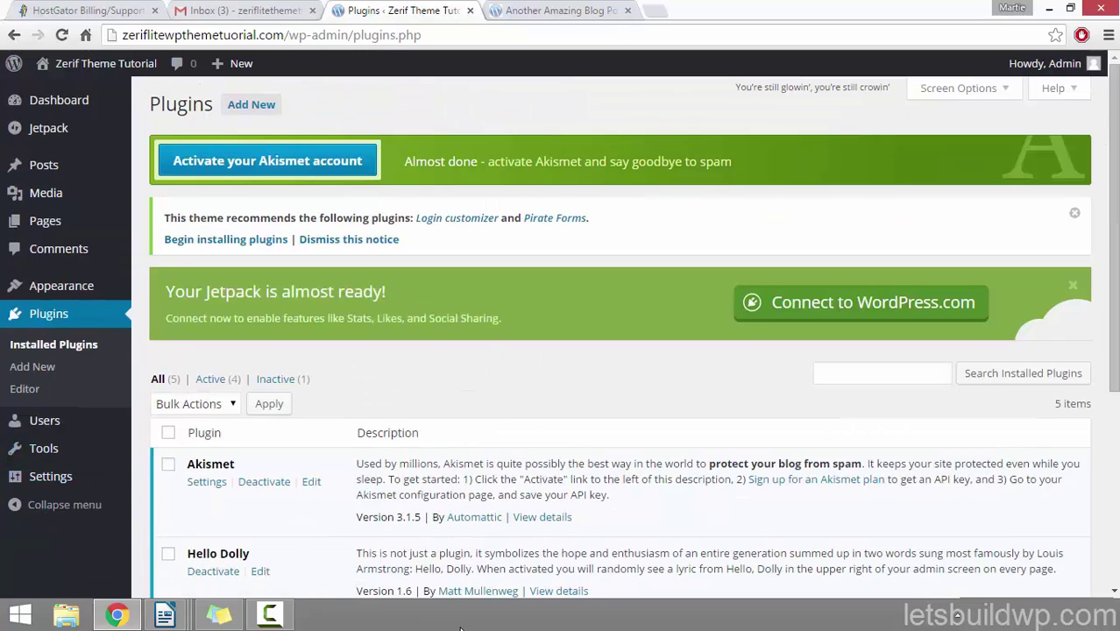
pyautogui.click(271, 106)
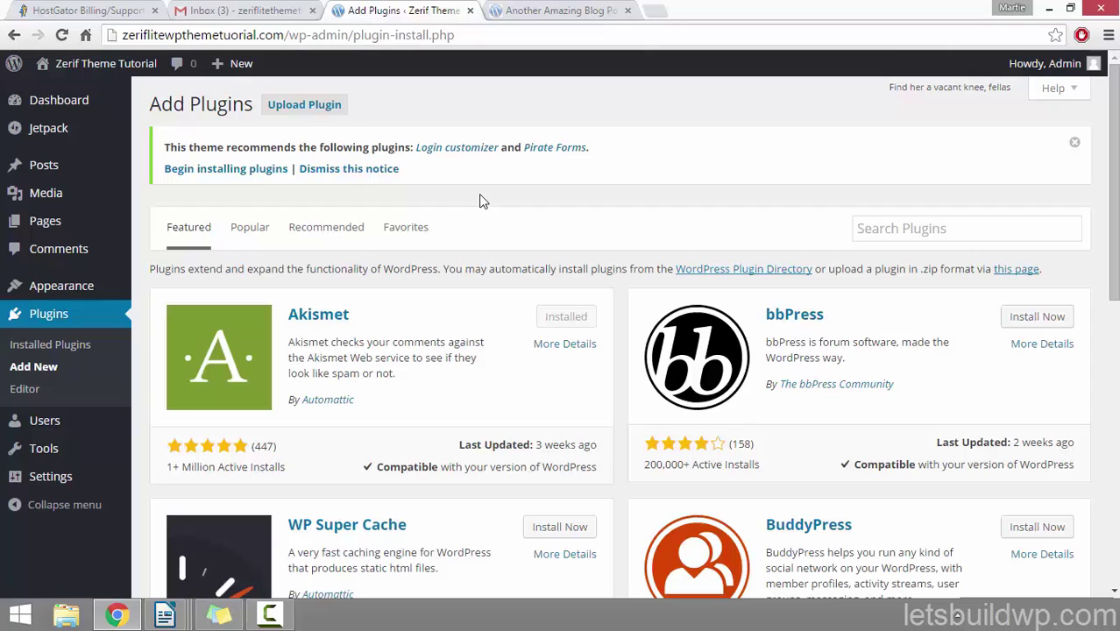
pyautogui.click(923, 229)
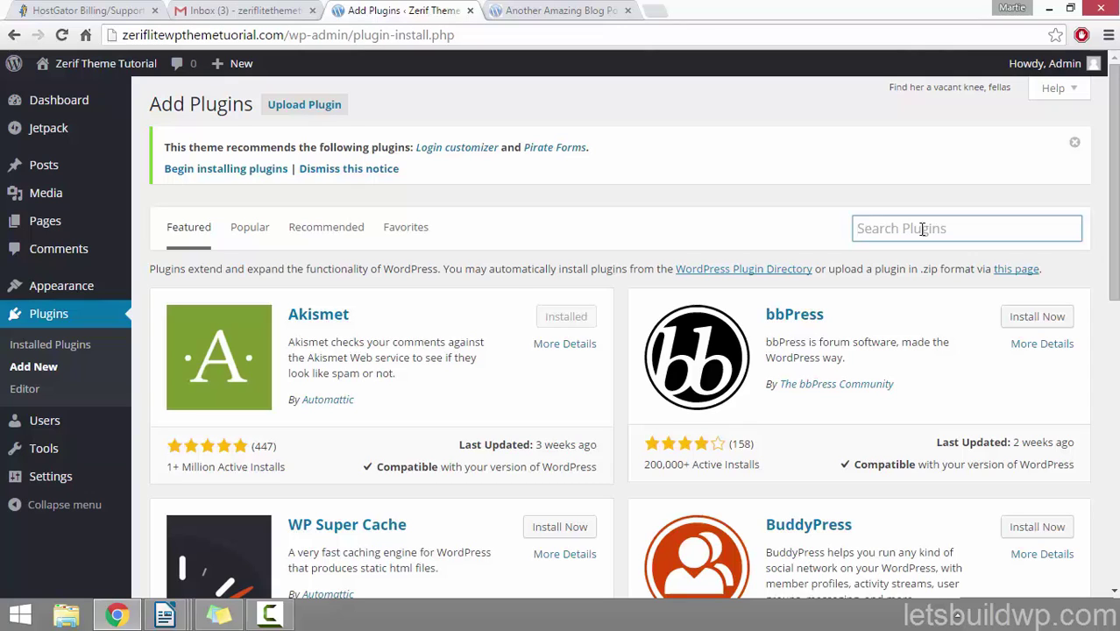
pyautogui.write('Image')
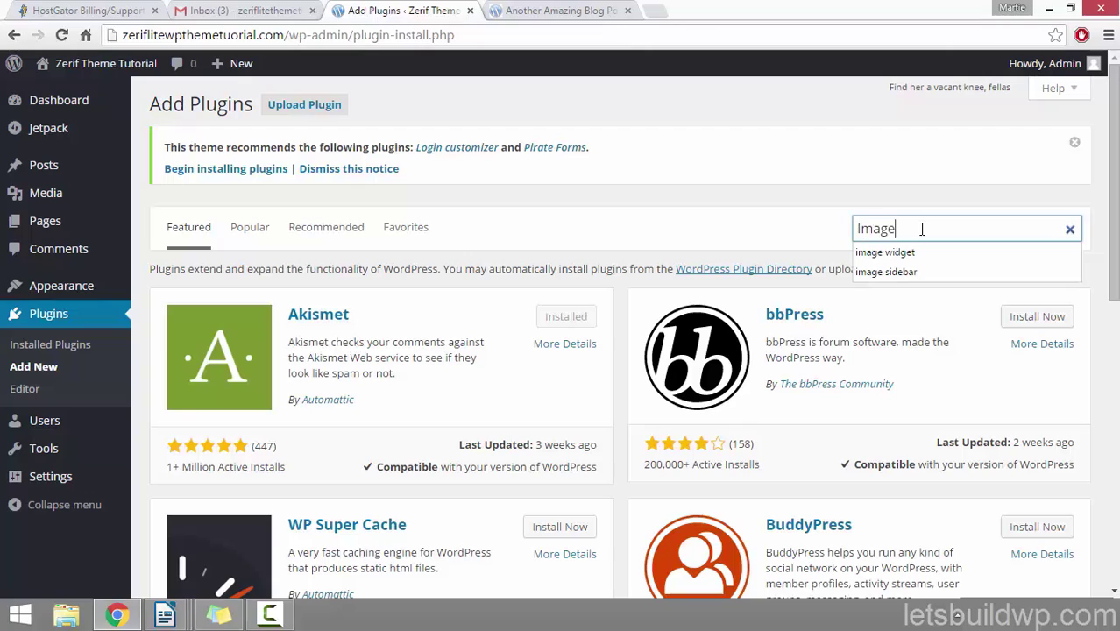
pyautogui.write(' Widget')
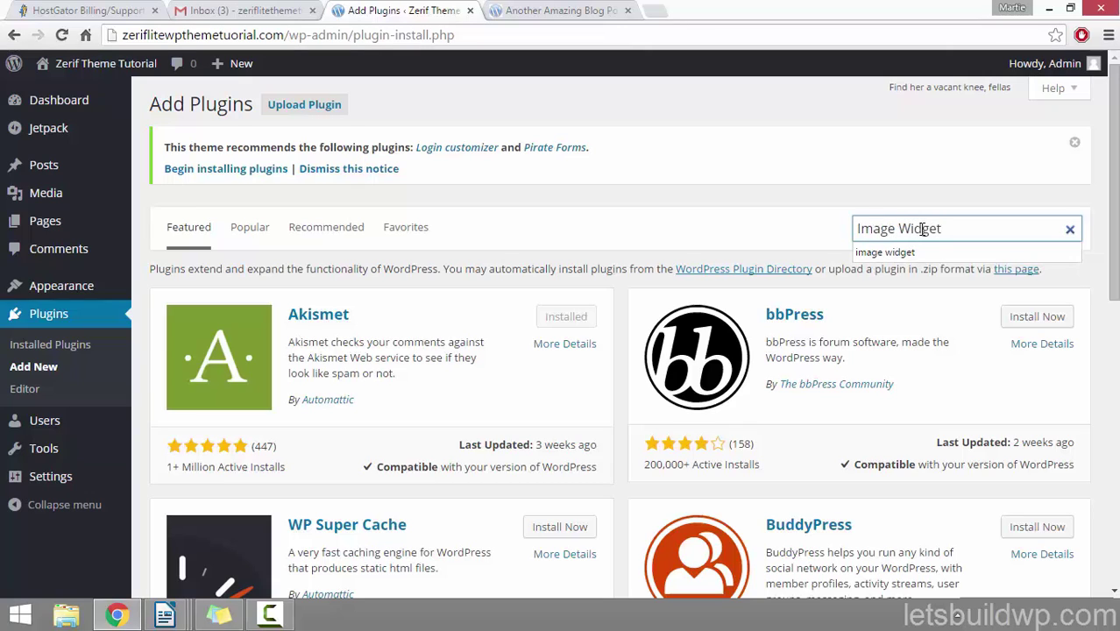
pyautogui.press('Return')
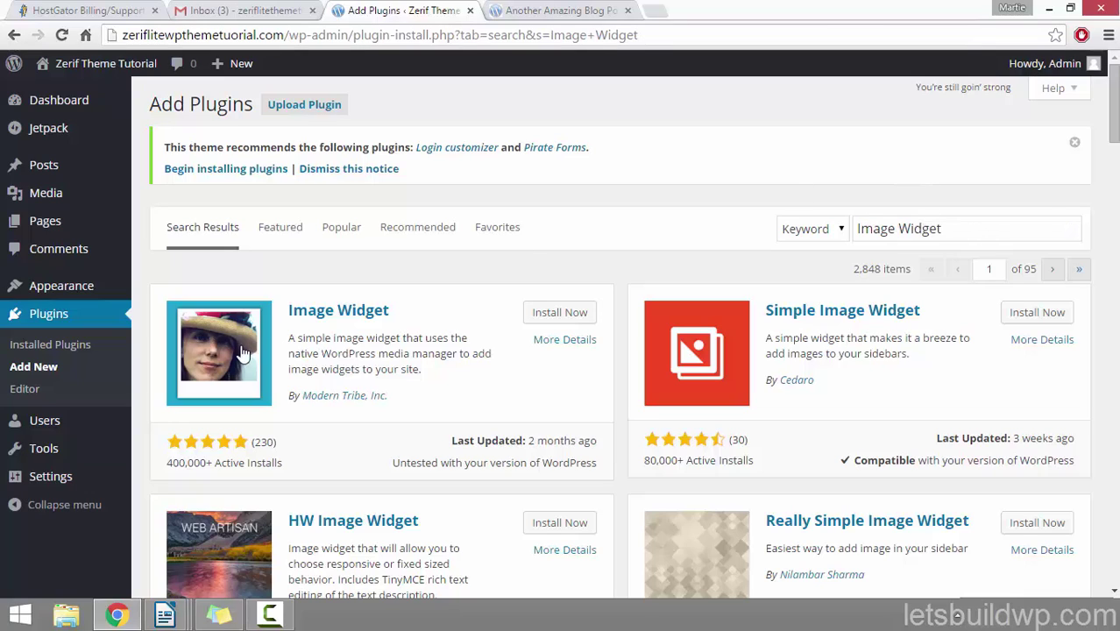
pyautogui.click(563, 314)
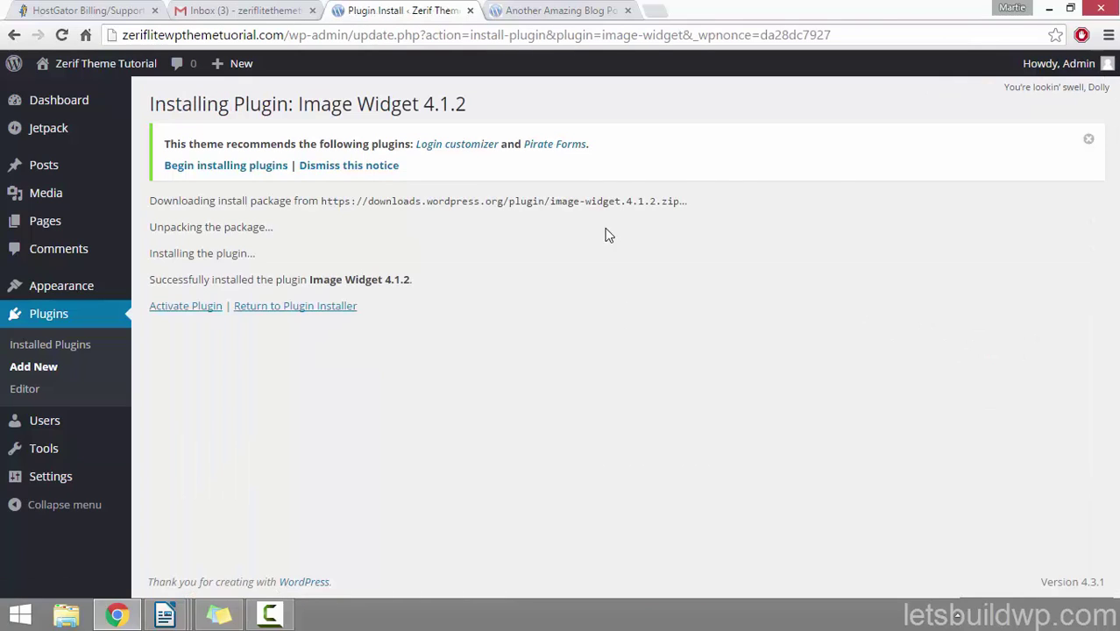
pyautogui.click(202, 307)
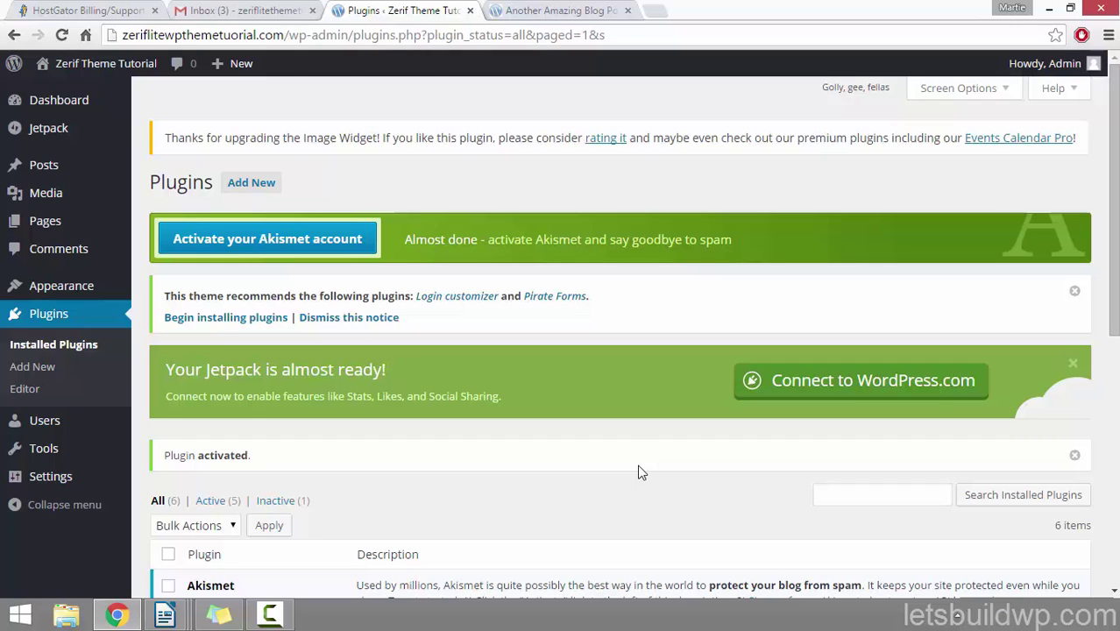
# Step: On the Widgets page, drag Image Widget into the Sidebar below the Text widget
pyautogui.click(46, 296)
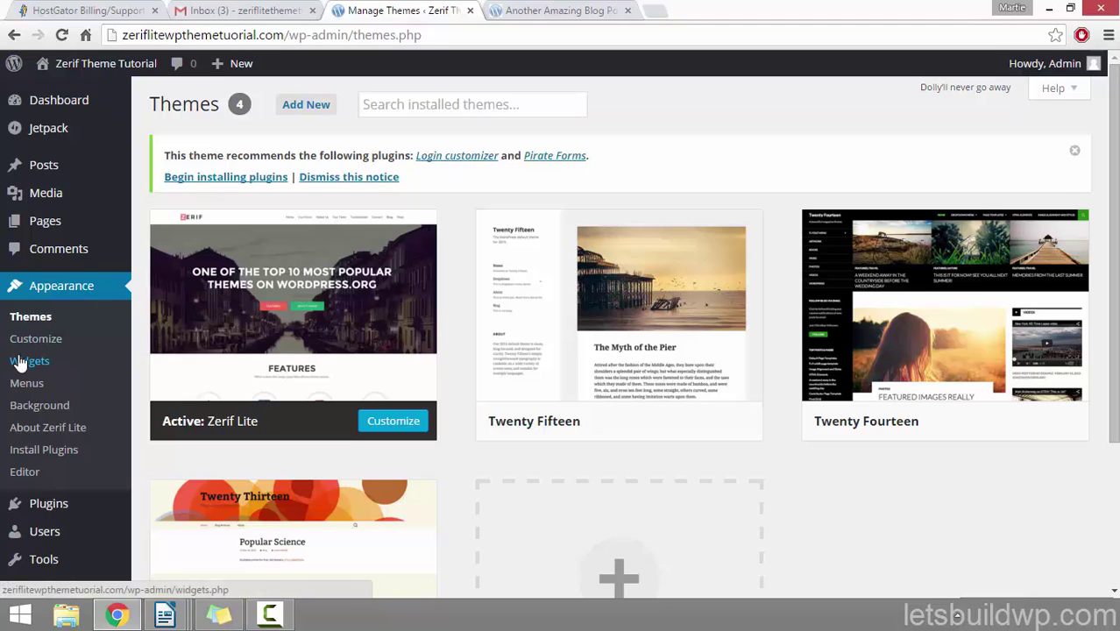
pyautogui.click(29, 361)
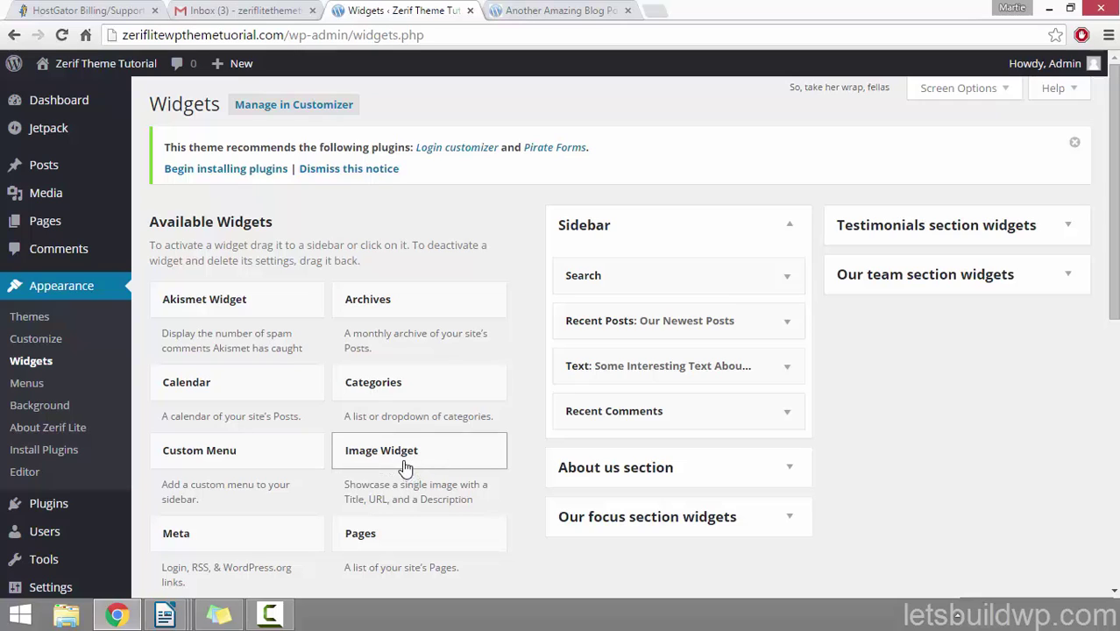
pyautogui.moveTo(402, 438); pyautogui.dragTo(643, 410)
# Step: Scroll to the new Image Widget and open its Select an Image media picker
pyautogui.scroll(-1, 664, 339)
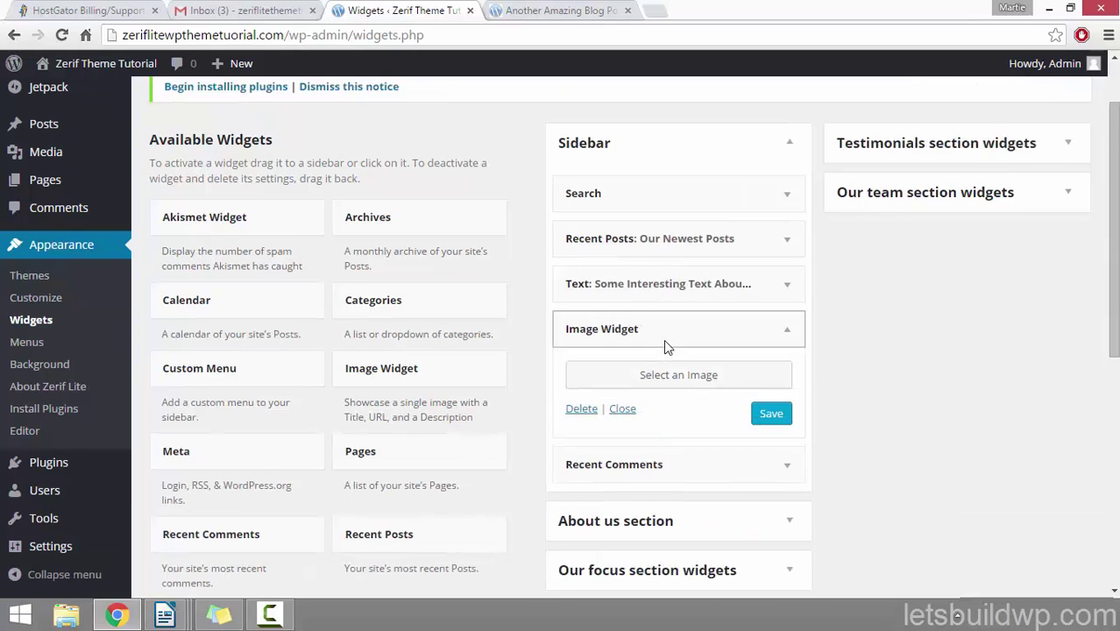
pyautogui.scroll(-1, 635, 369)
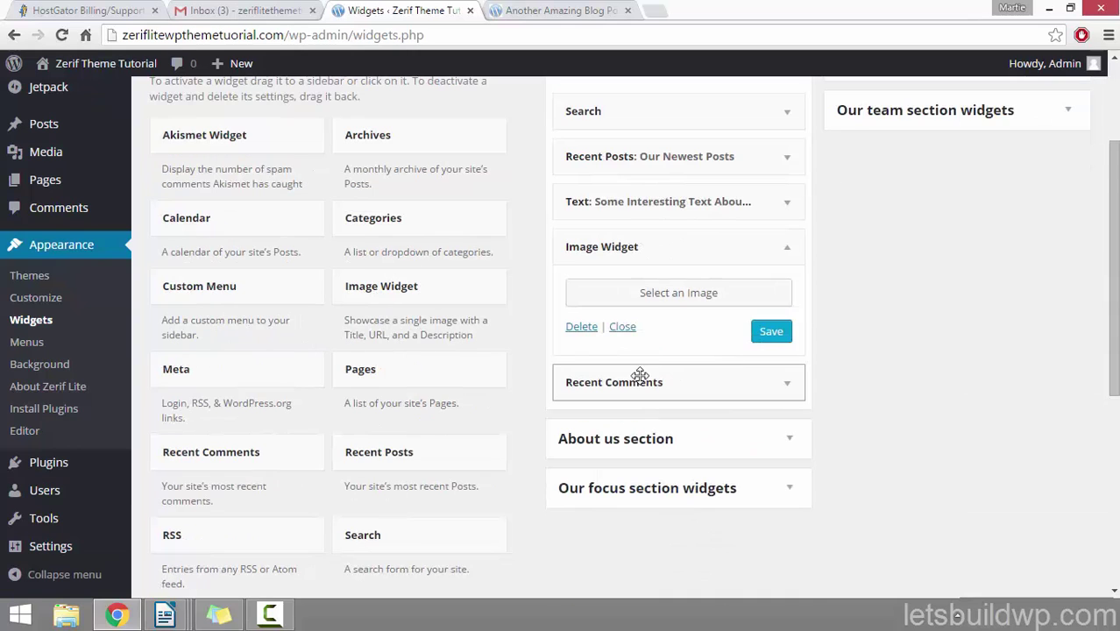
pyautogui.click(675, 295)
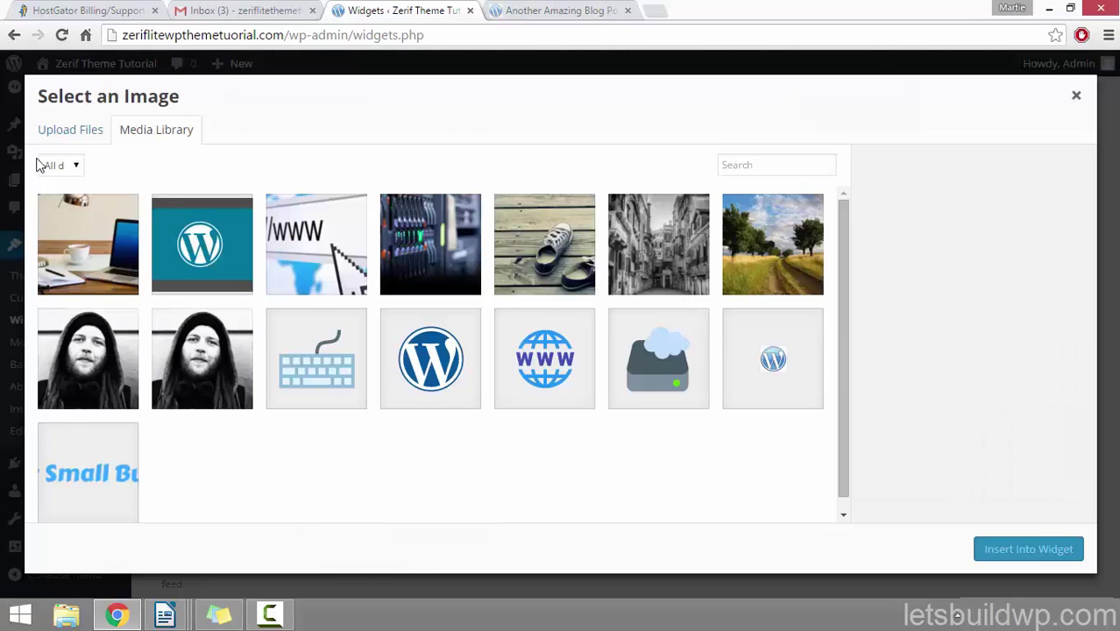
# Step: Pick the cloud-server image 1-domain-hosting.png from the Media Library and insert it into the widget
pyautogui.click(58, 132)
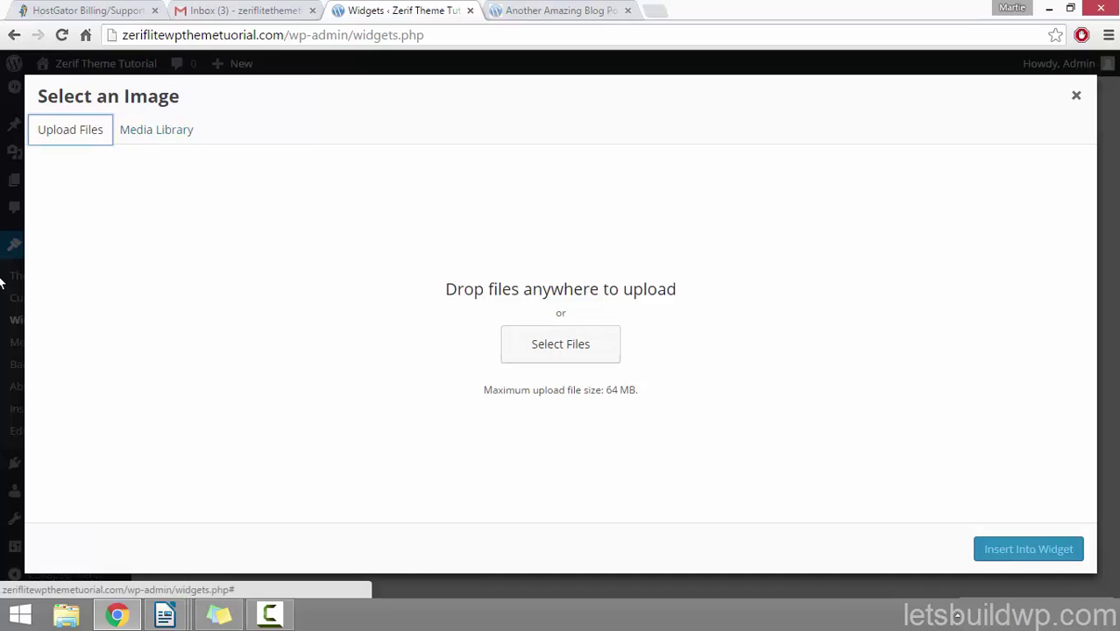
pyautogui.click(142, 137)
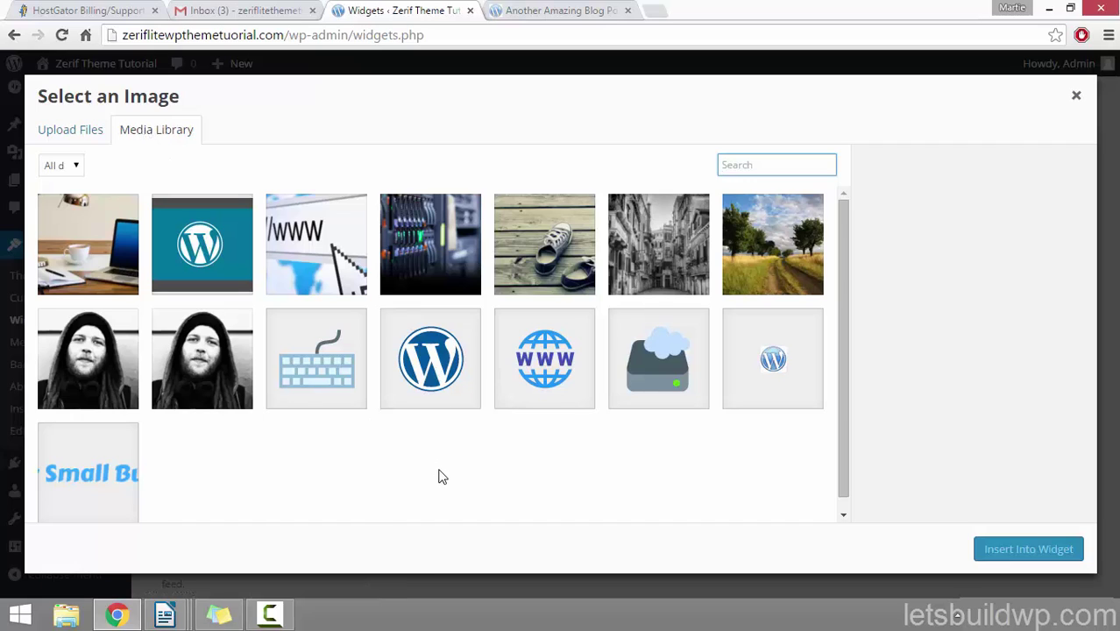
pyautogui.click(648, 380)
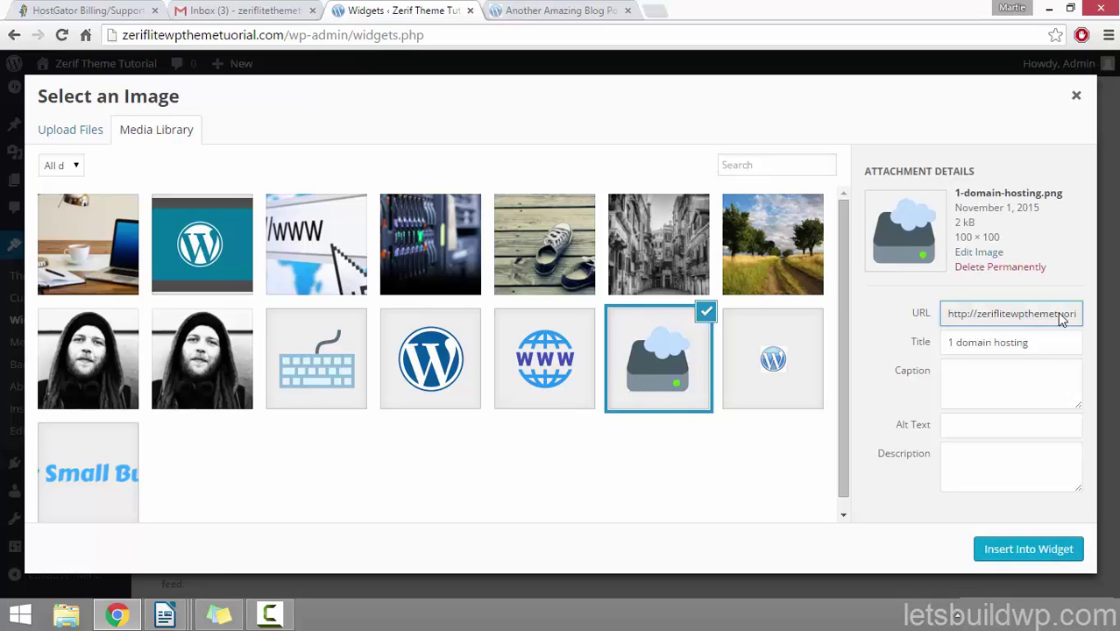
pyautogui.click(1018, 552)
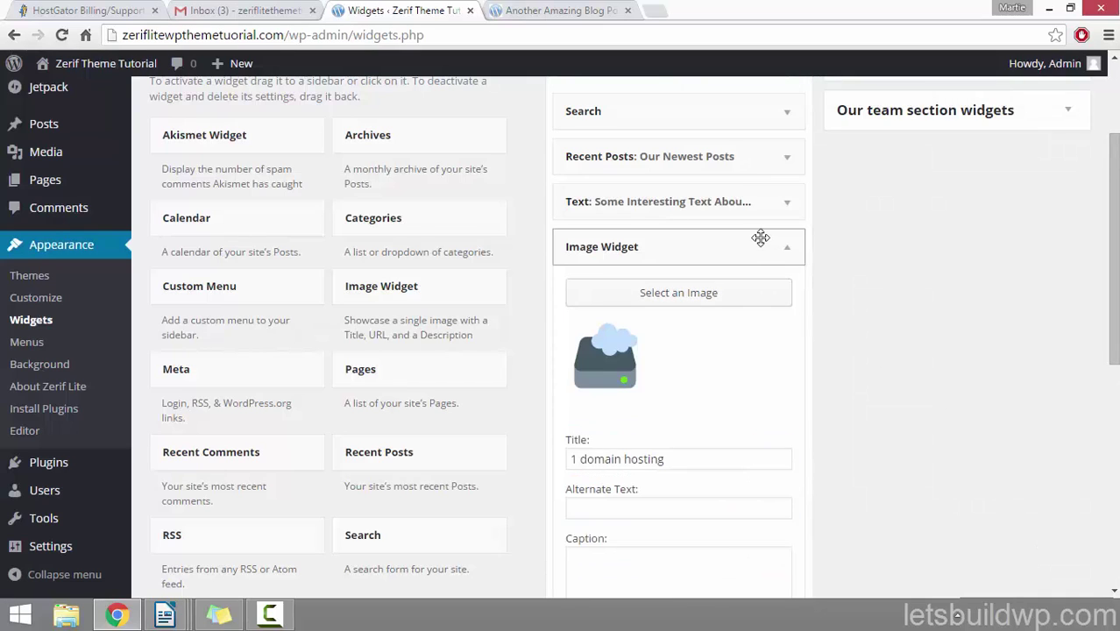
# Step: Go through the image widget's alternate text, caption and link fields
pyautogui.scroll(-2, 762, 245)
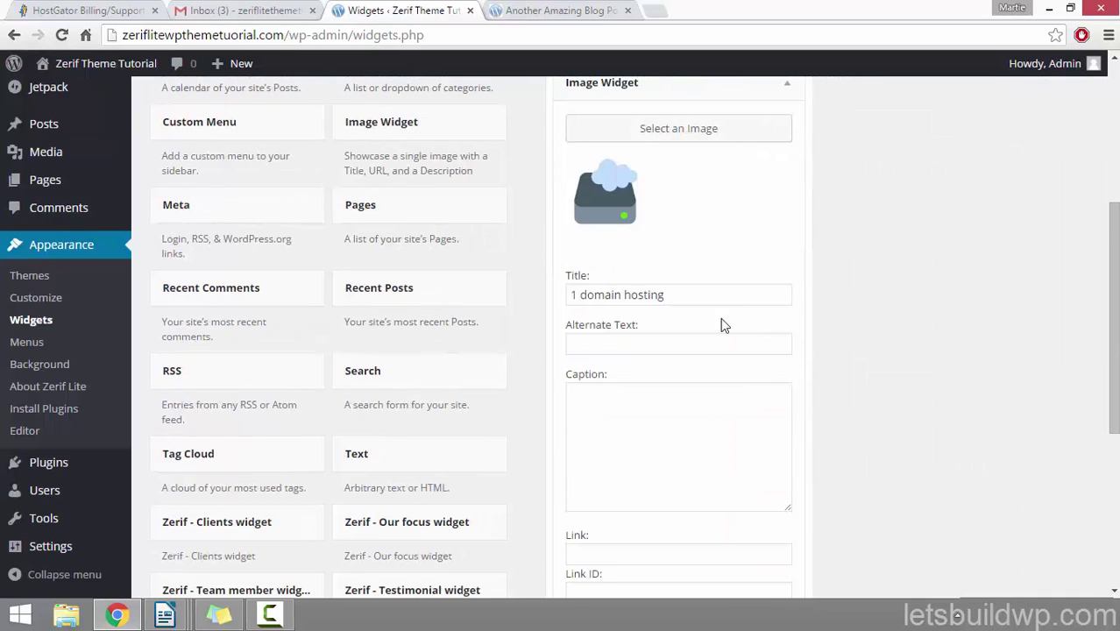
pyautogui.click(717, 346)
pyautogui.scroll(-2, 717, 342)
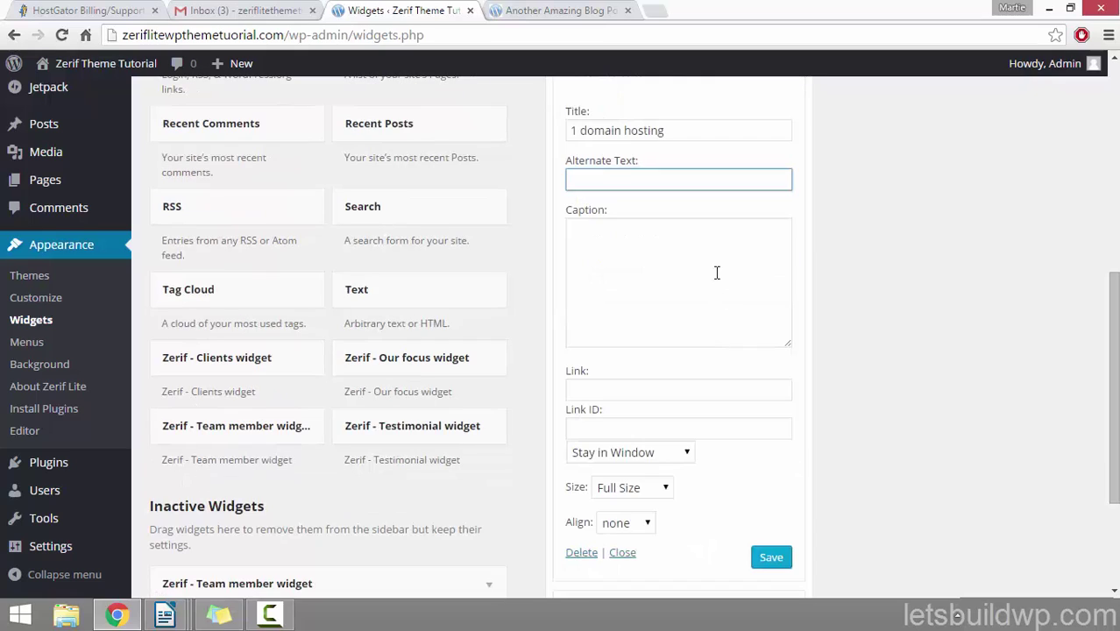
pyautogui.click(717, 254)
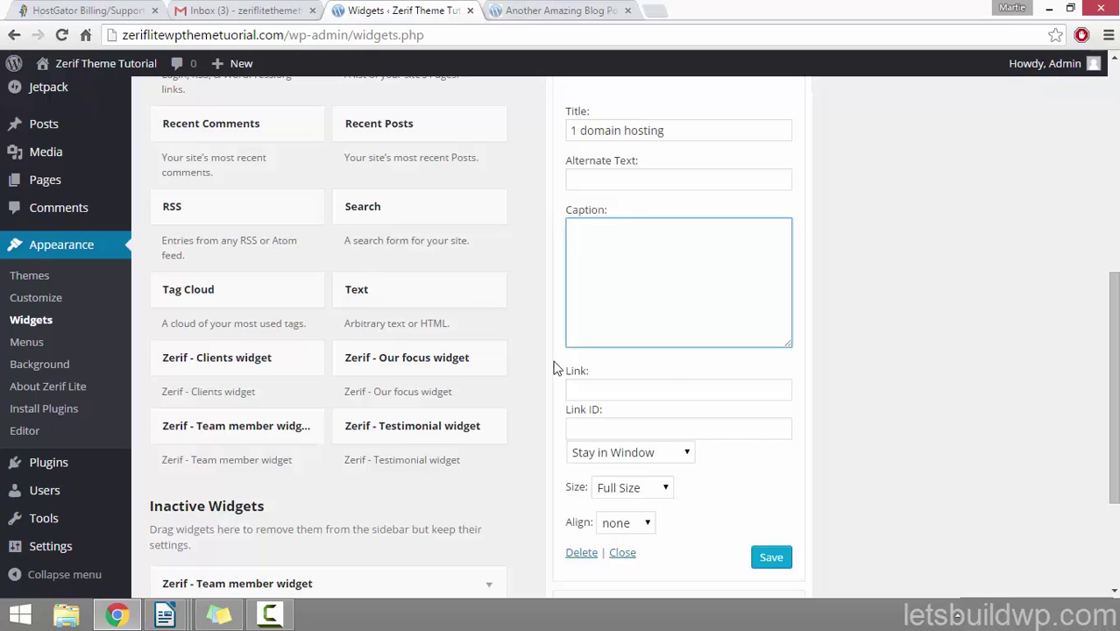
pyautogui.click(670, 390)
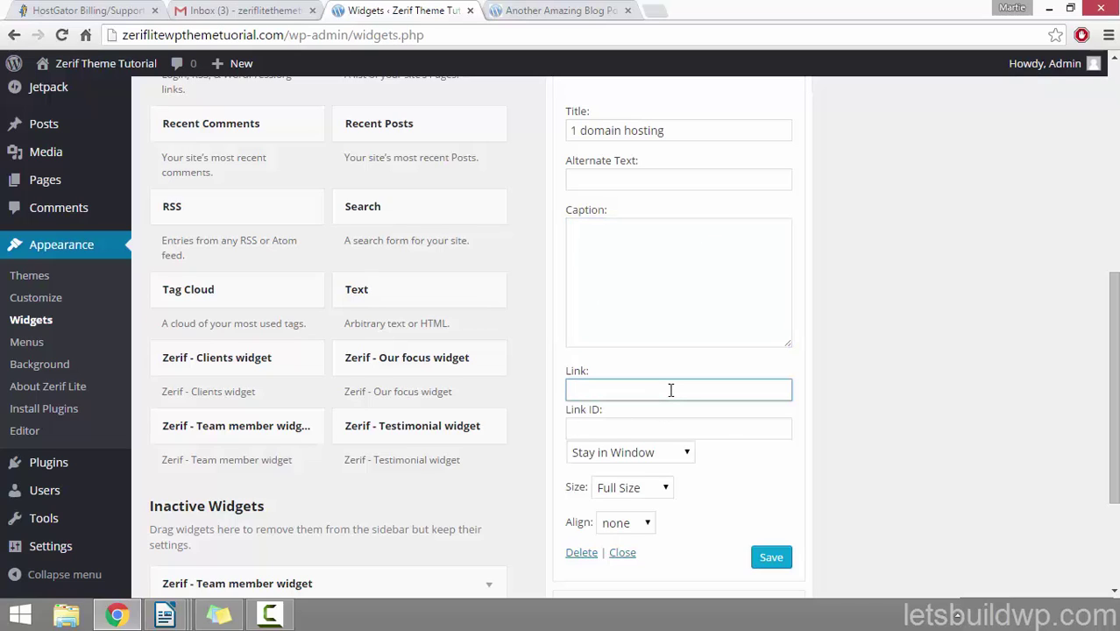
pyautogui.click(660, 453)
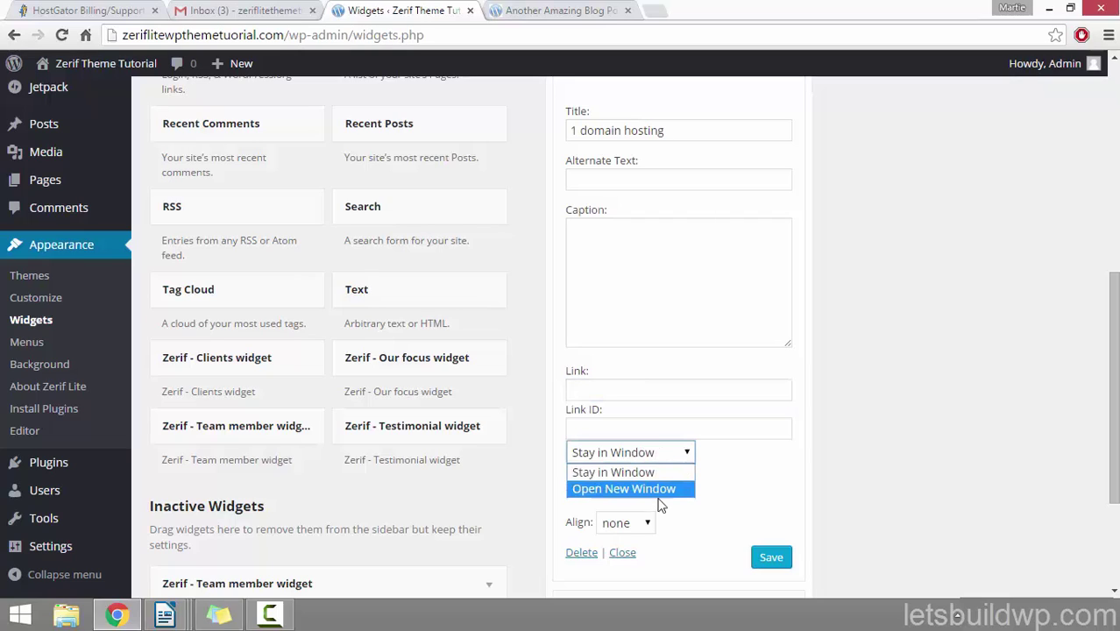
pyautogui.click(665, 447)
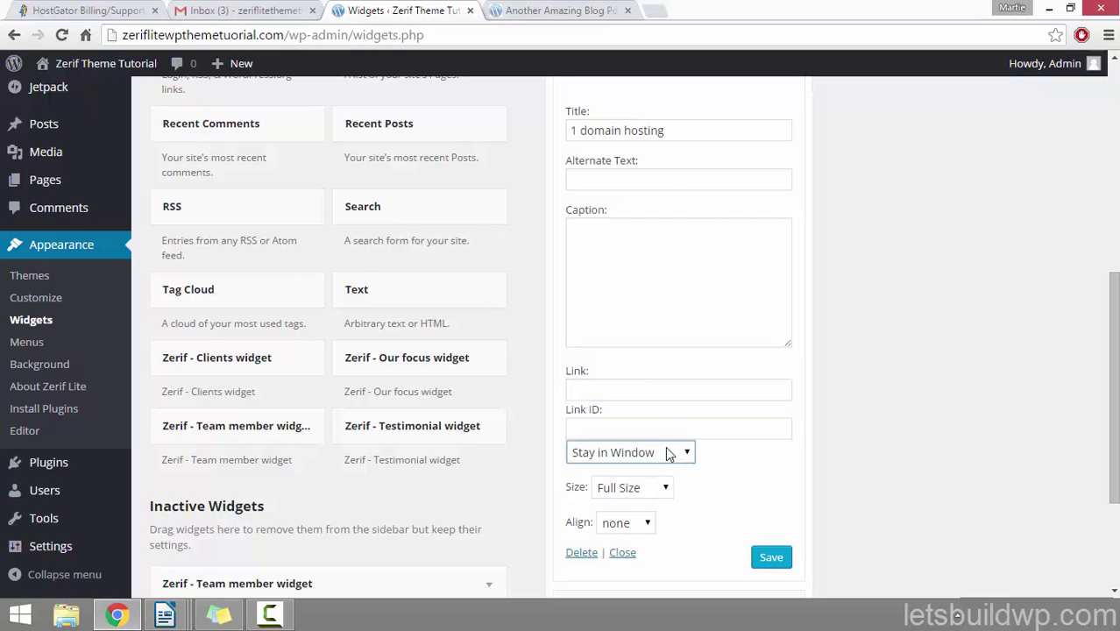
# Step: Set the image link target to Stay in Window, save the widget and go to the blog post
pyautogui.click(662, 389)
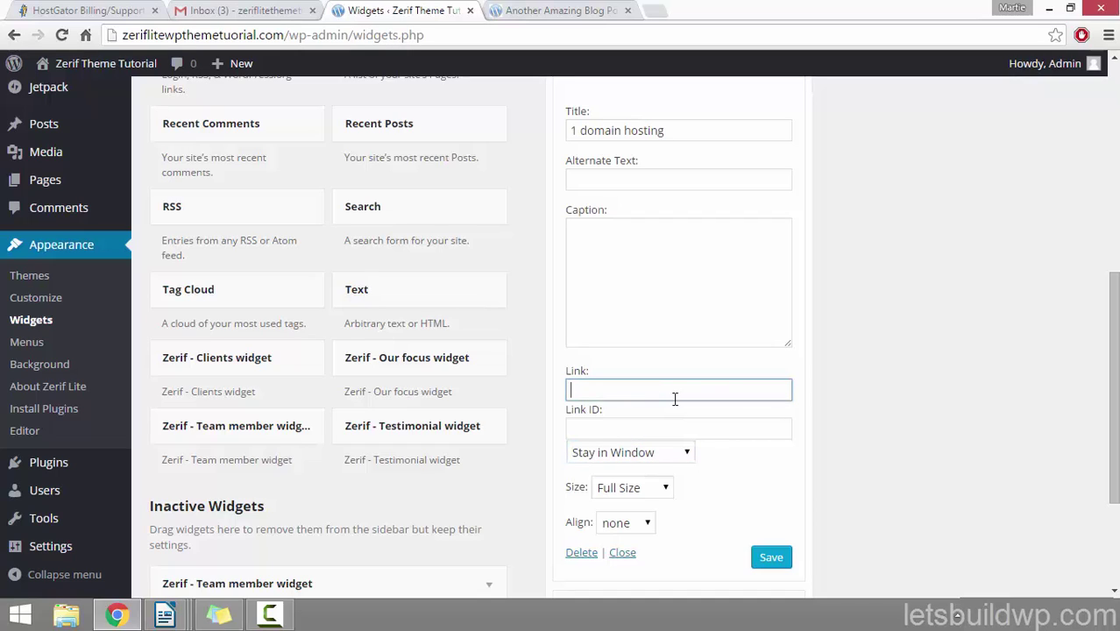
pyautogui.click(646, 456)
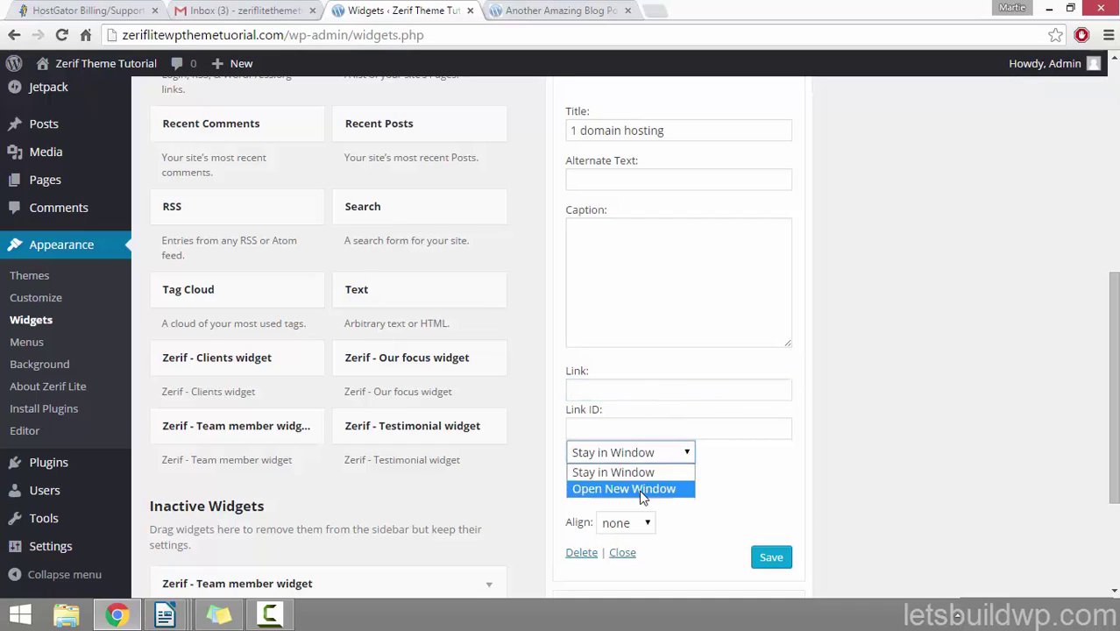
pyautogui.click(643, 488)
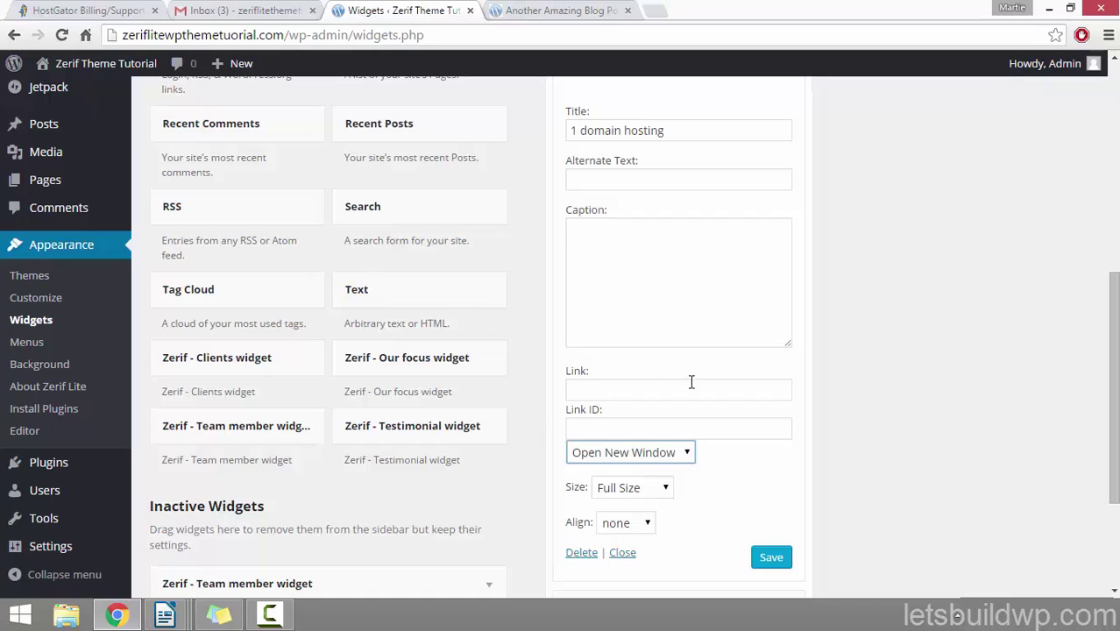
pyautogui.click(620, 394)
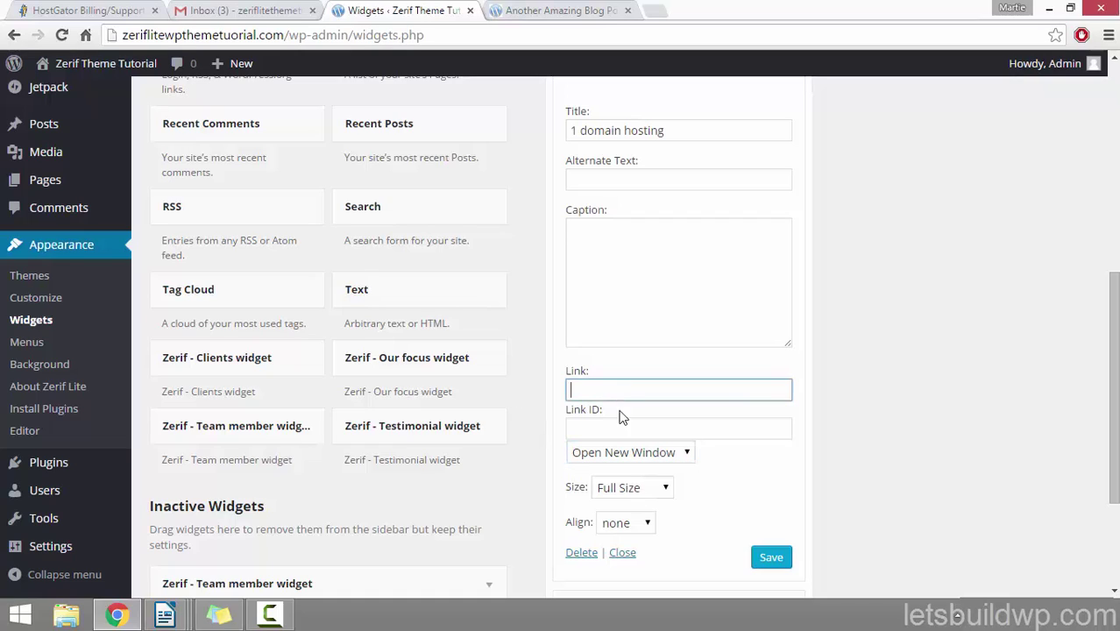
pyautogui.click(642, 452)
pyautogui.click(637, 477)
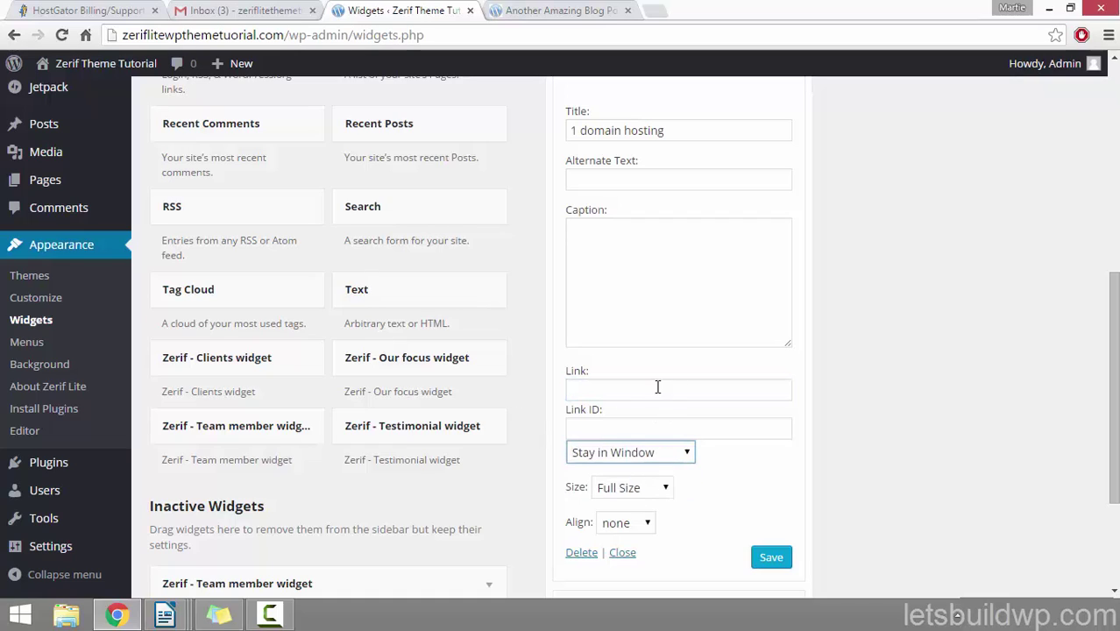
pyautogui.scroll(-1, 670, 399)
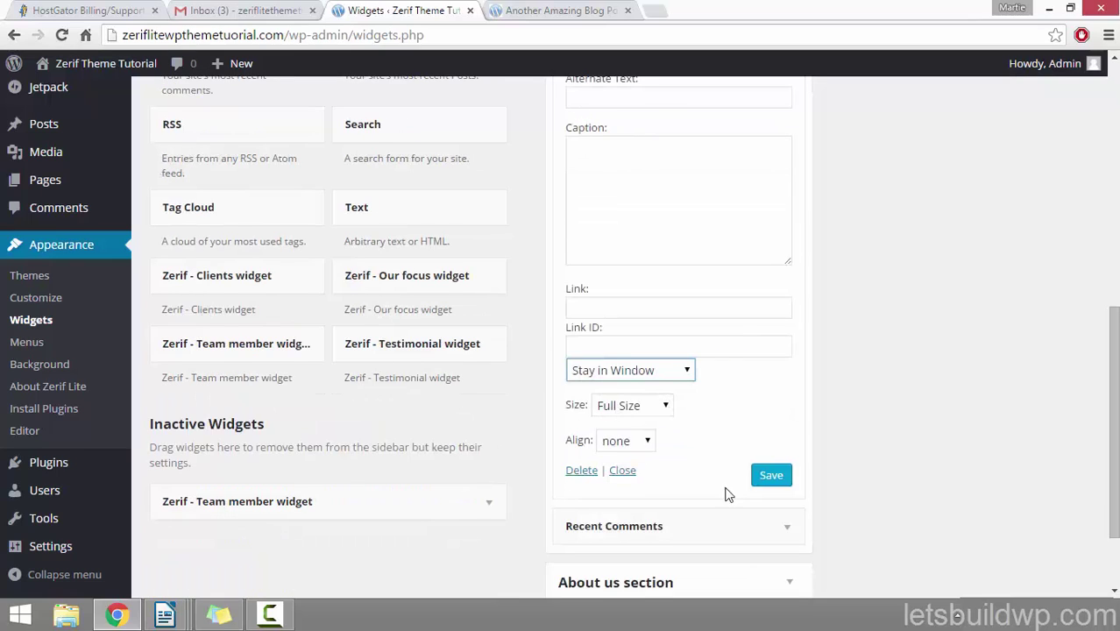
pyautogui.click(759, 482)
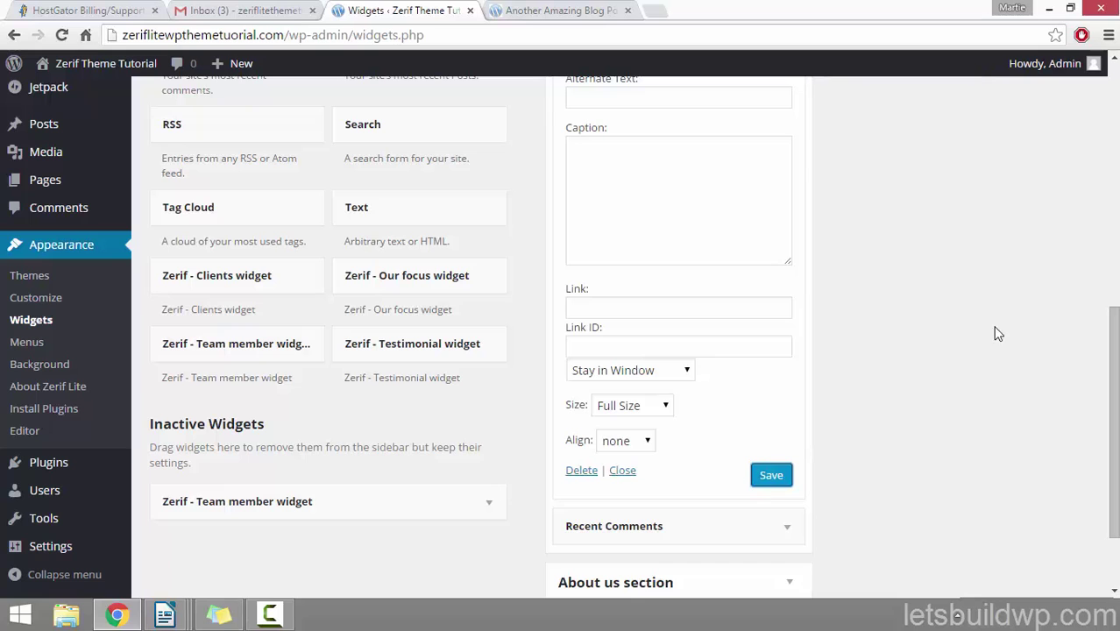
pyautogui.click(525, 13)
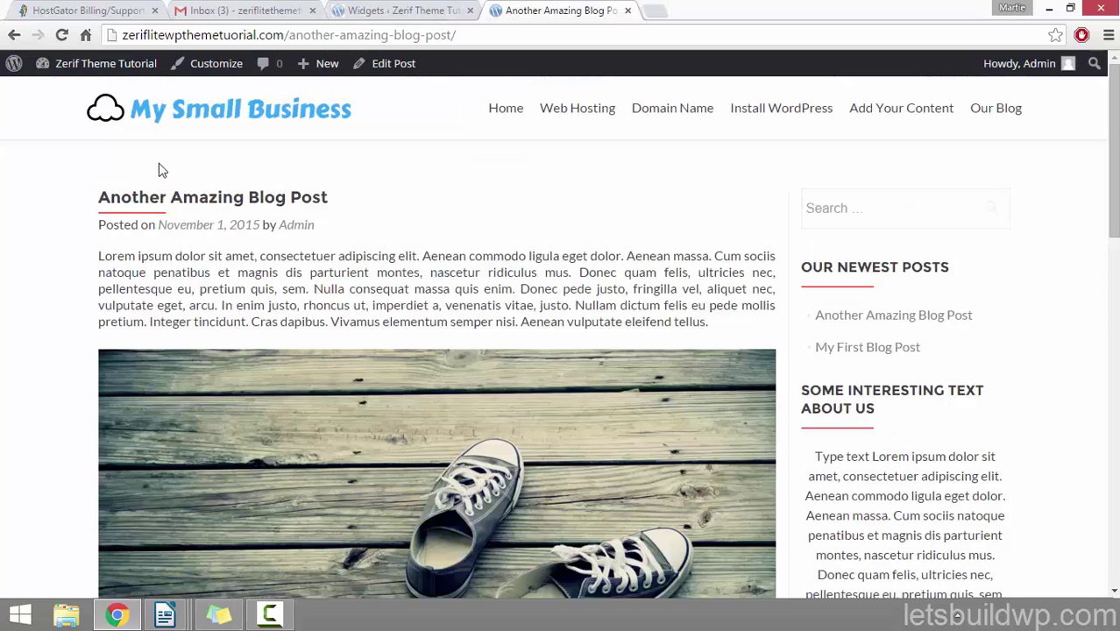
# Step: Reload the blog post and scroll down to the 1 domain hosting image in the sidebar
pyautogui.click(61, 35)
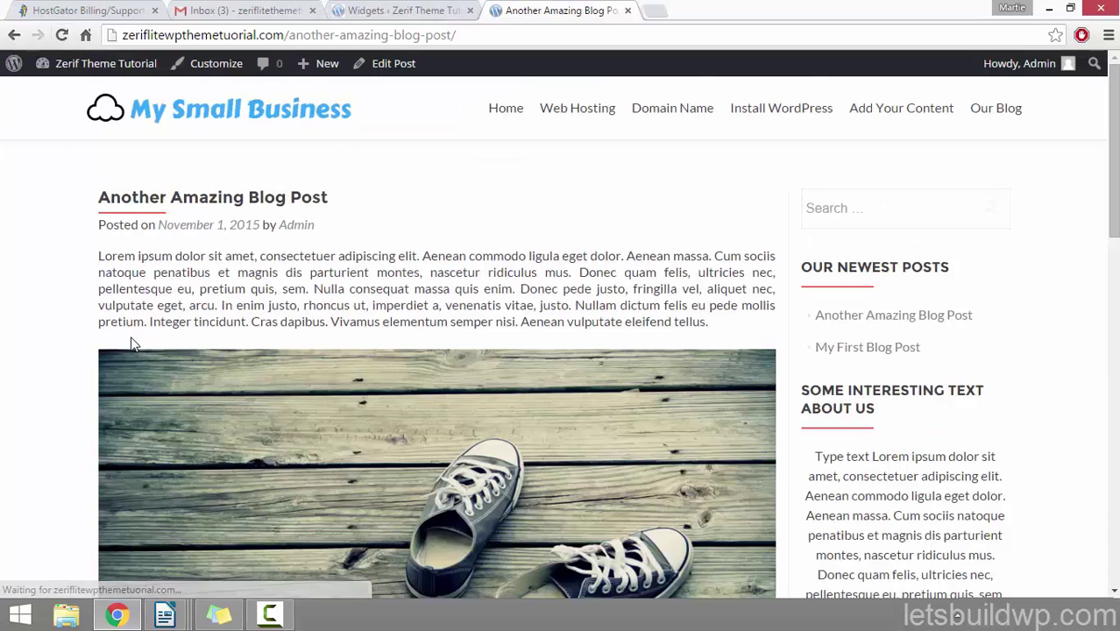
pyautogui.scroll(-1, 1042, 291)
pyautogui.scroll(-3, 1043, 291)
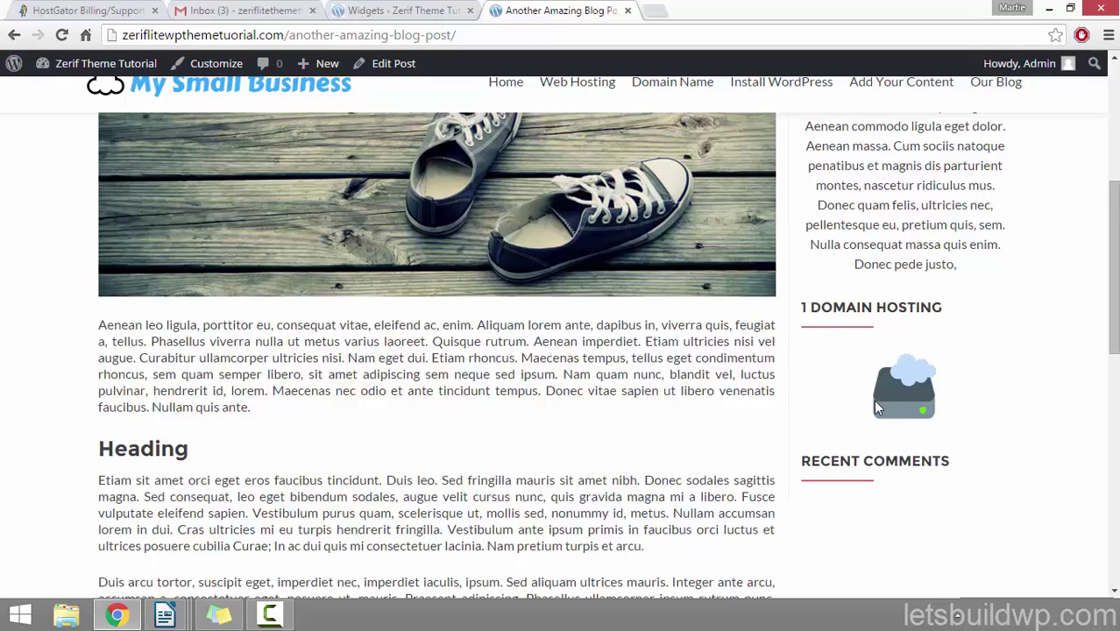
# Step: Back on the Widgets page, overwrite the image widget's title with 'An Example Image' and save
pyautogui.click(382, 7)
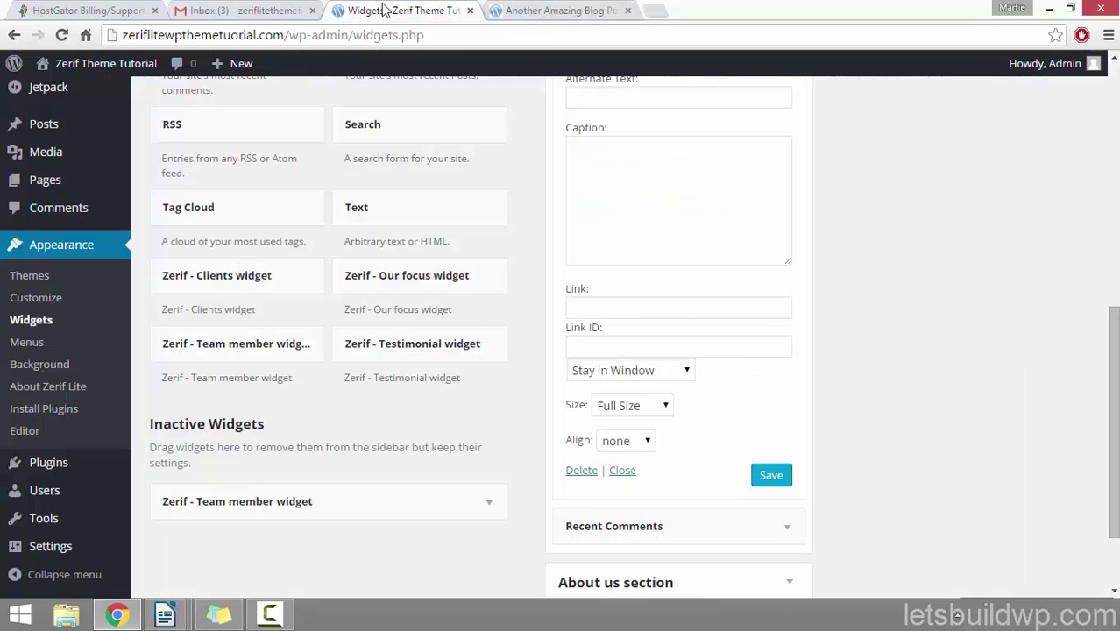
pyautogui.scroll(2, 860, 446)
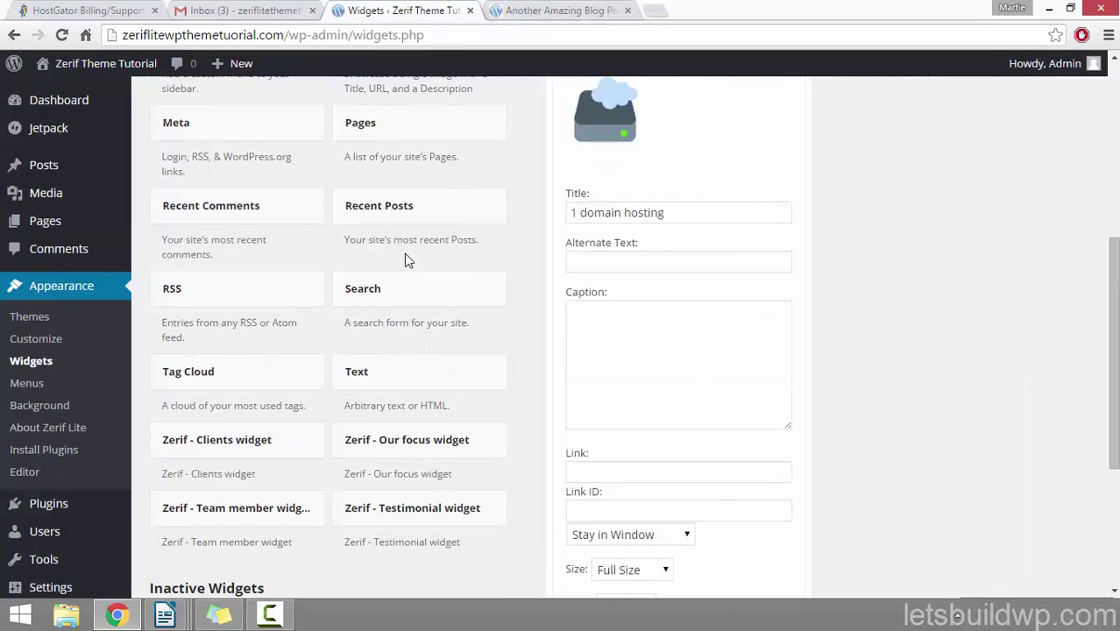
pyautogui.moveTo(667, 213); pyautogui.dragTo(539, 212)
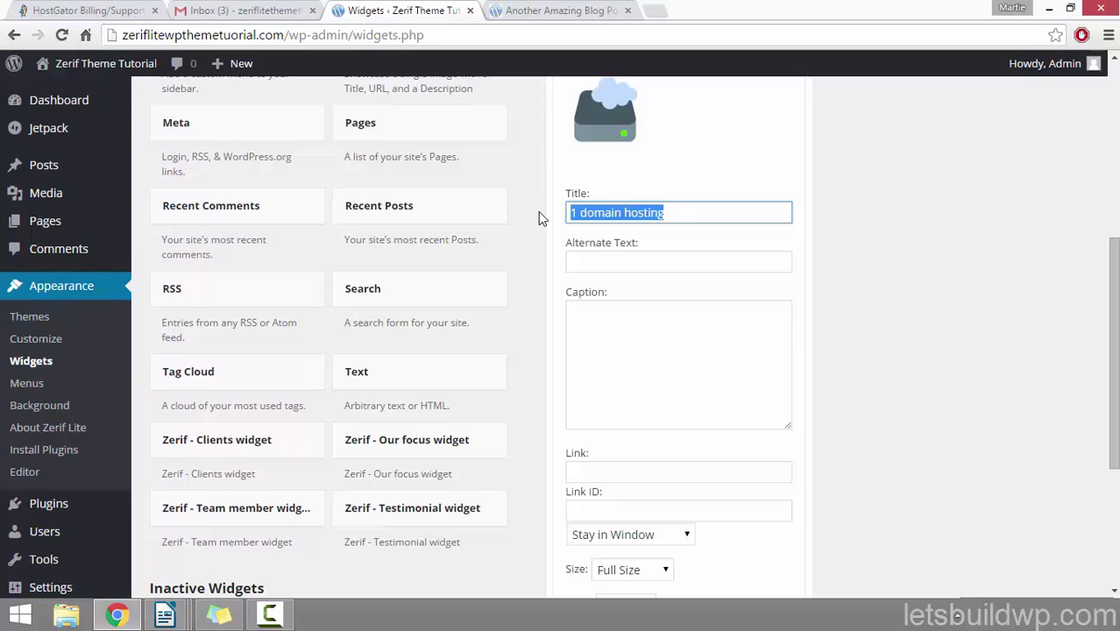
pyautogui.write('An ')
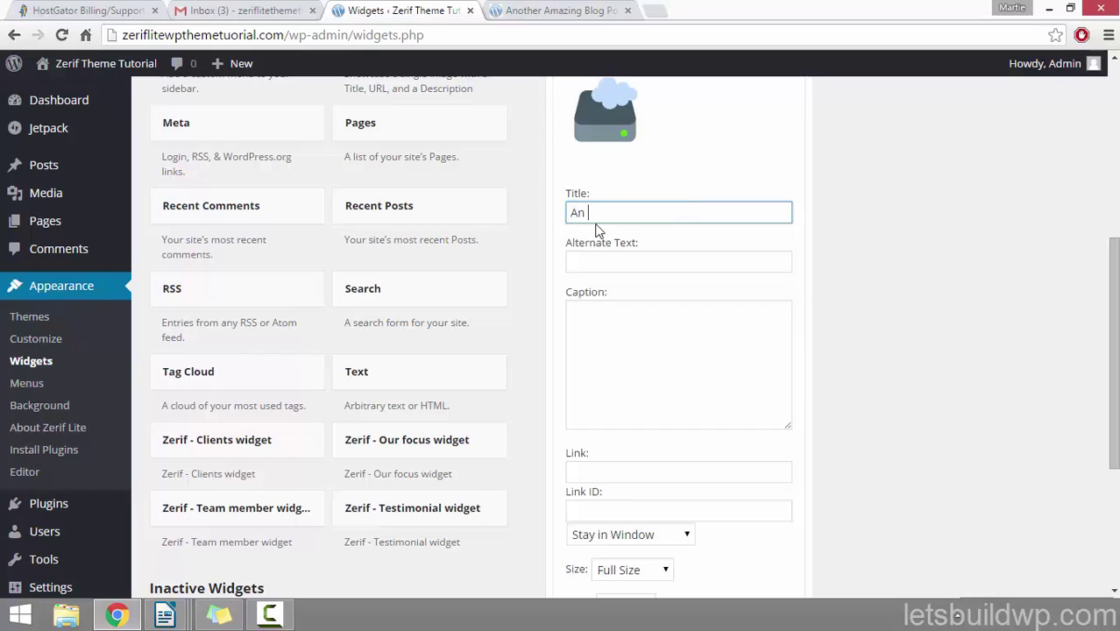
pyautogui.write('Example Image')
pyautogui.scroll(-3, 666, 189)
pyautogui.click(769, 396)
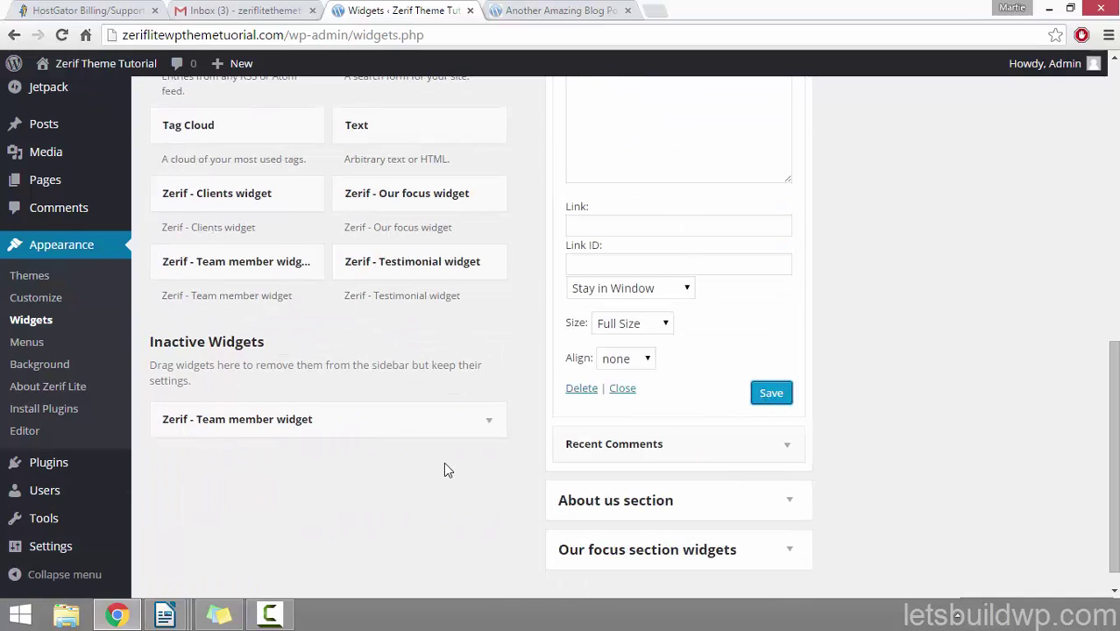
# Step: Reload the blog post to confirm the sidebar title 'An Example Image', then go to the homepage
pyautogui.click(526, 10)
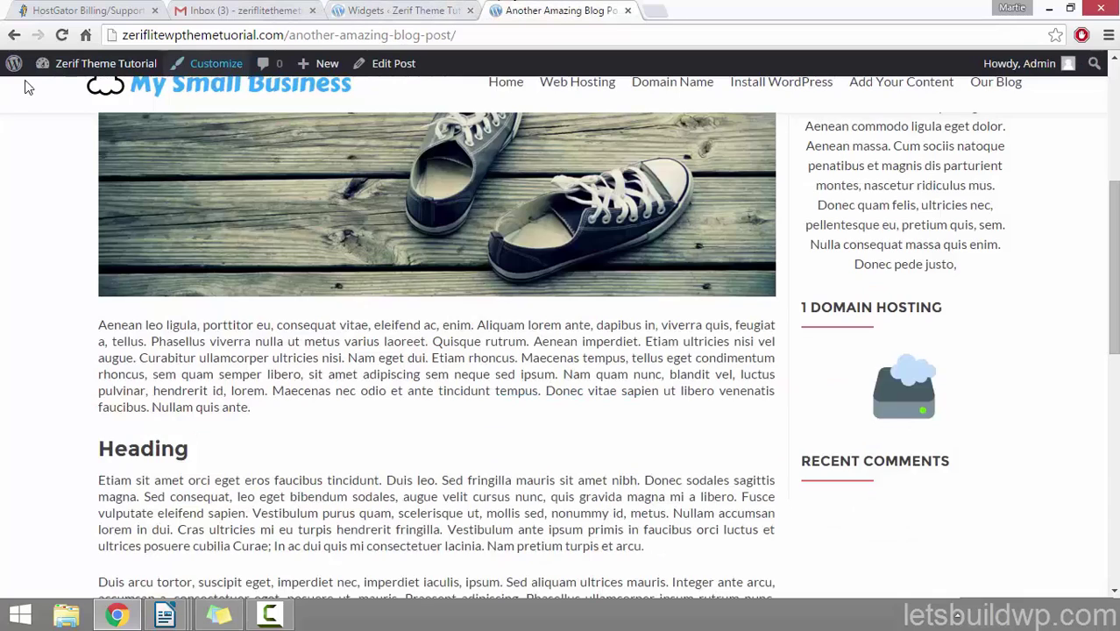
pyautogui.click(61, 36)
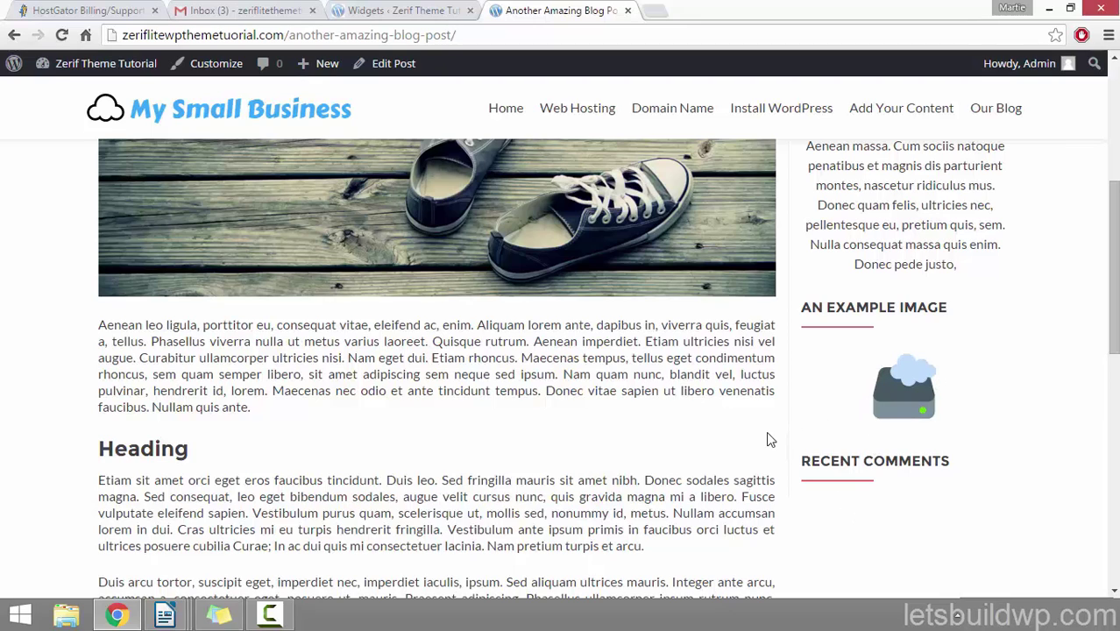
pyautogui.scroll(5, 766, 431)
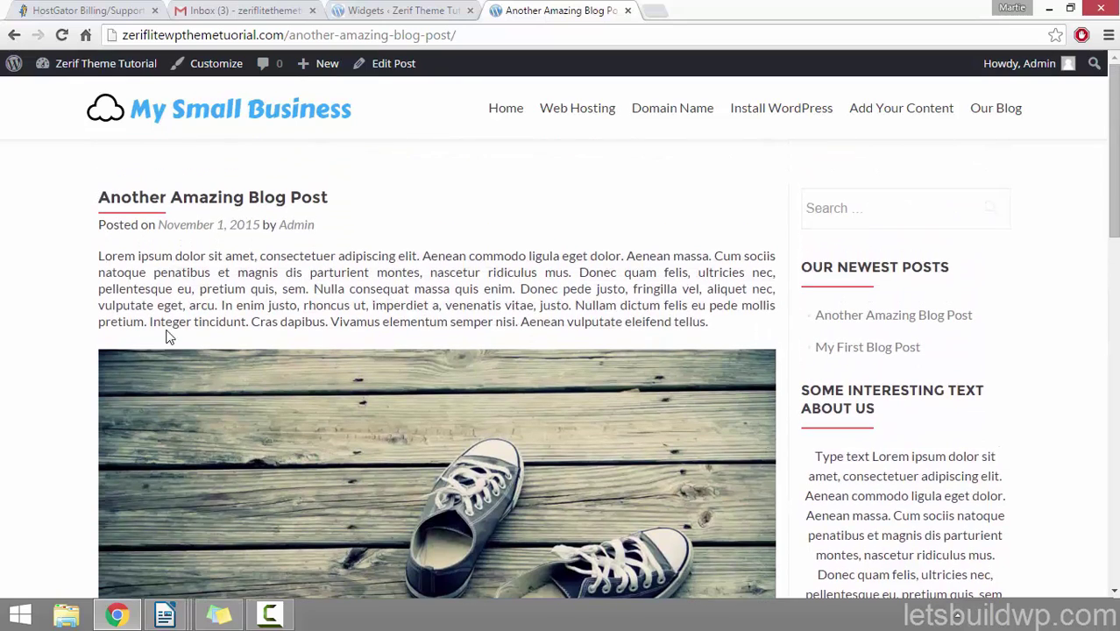
pyautogui.click(191, 115)
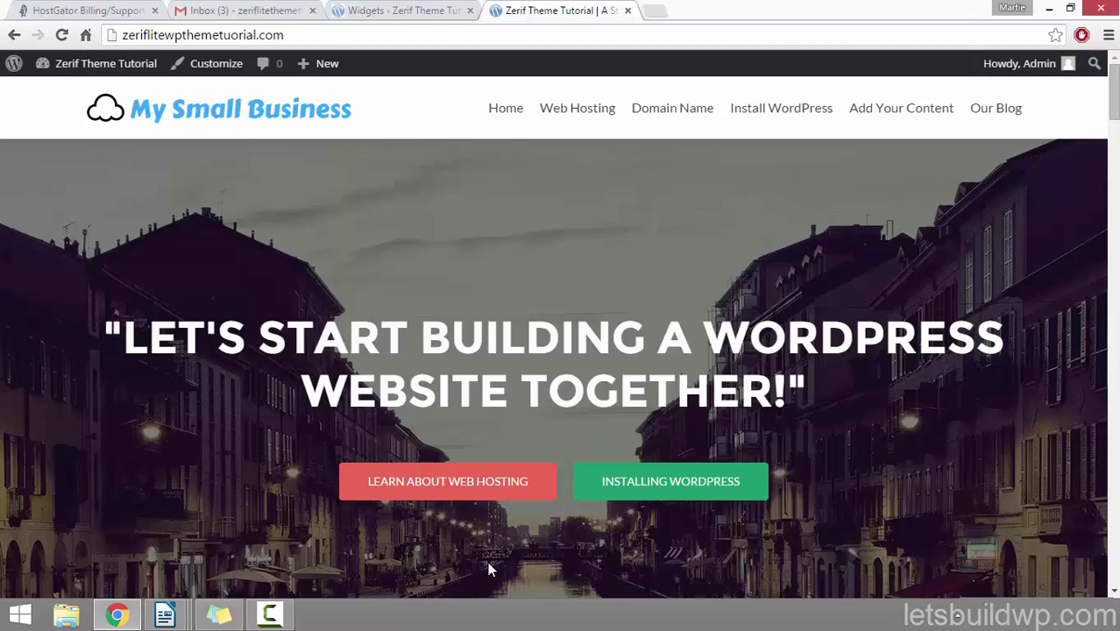
# Step: Search the plugin directory for 'w3 total cache' and install W3 Total Cache 0.9.4.1
pyautogui.click(114, 66)
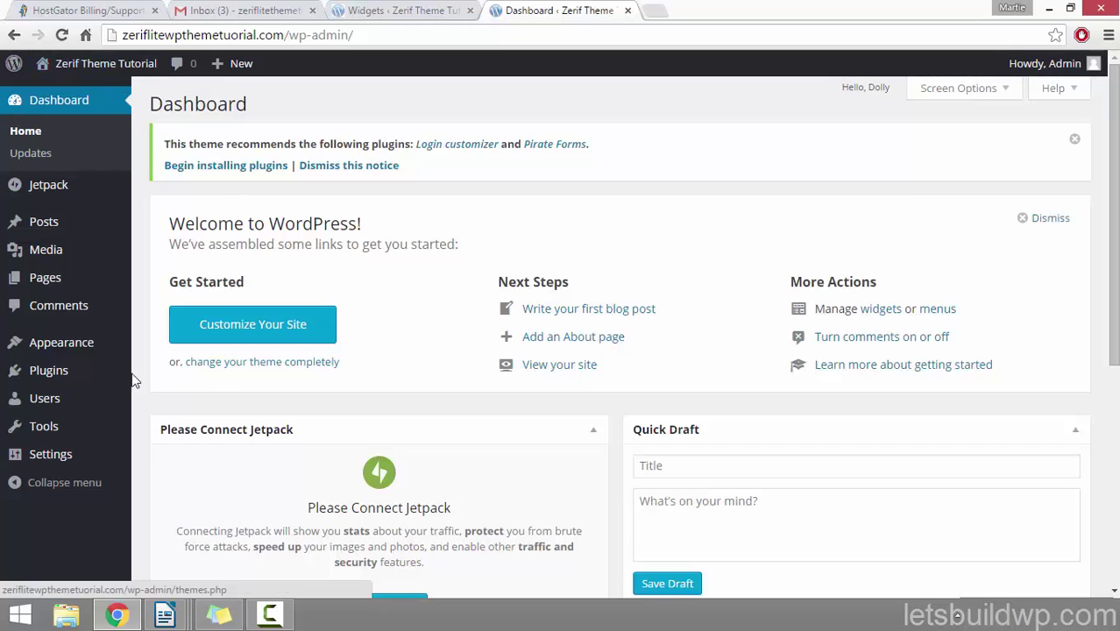
pyautogui.click(50, 373)
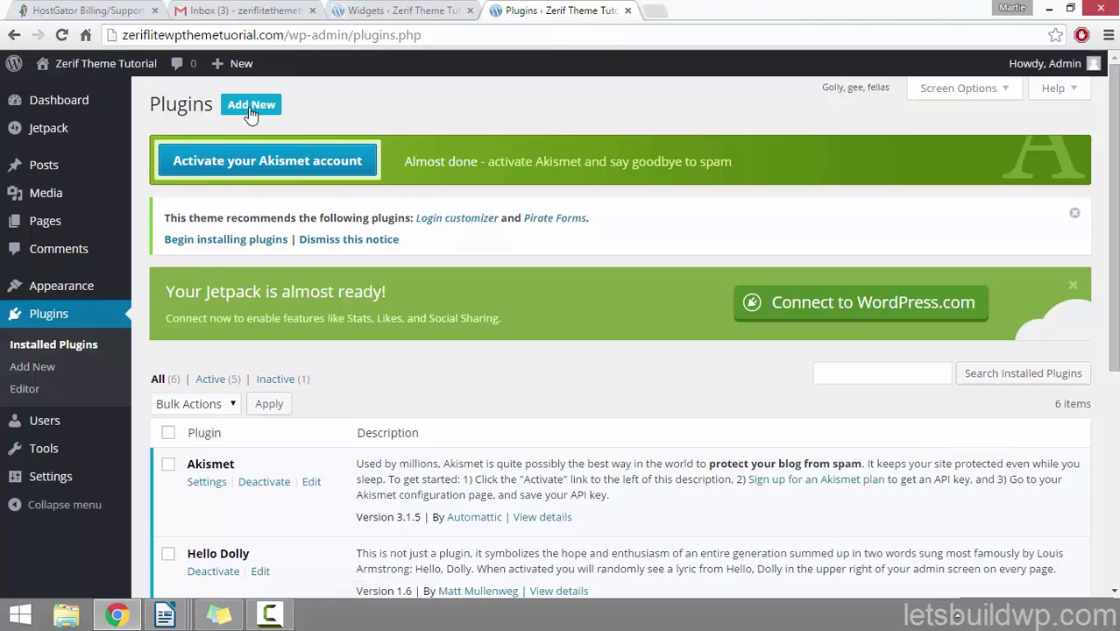
pyautogui.click(251, 107)
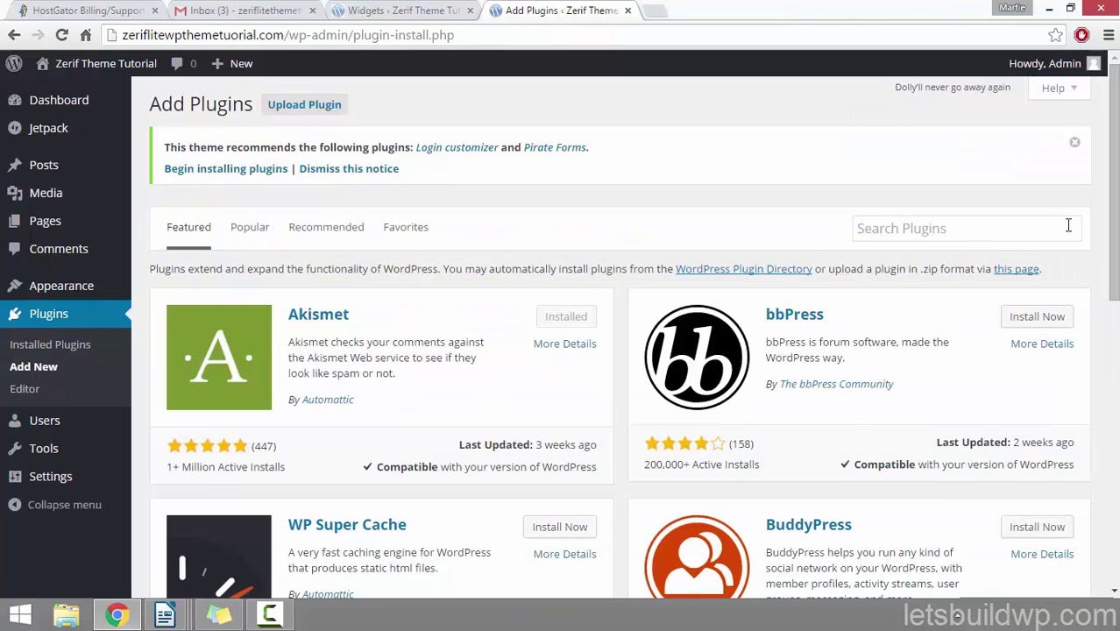
pyautogui.click(973, 230)
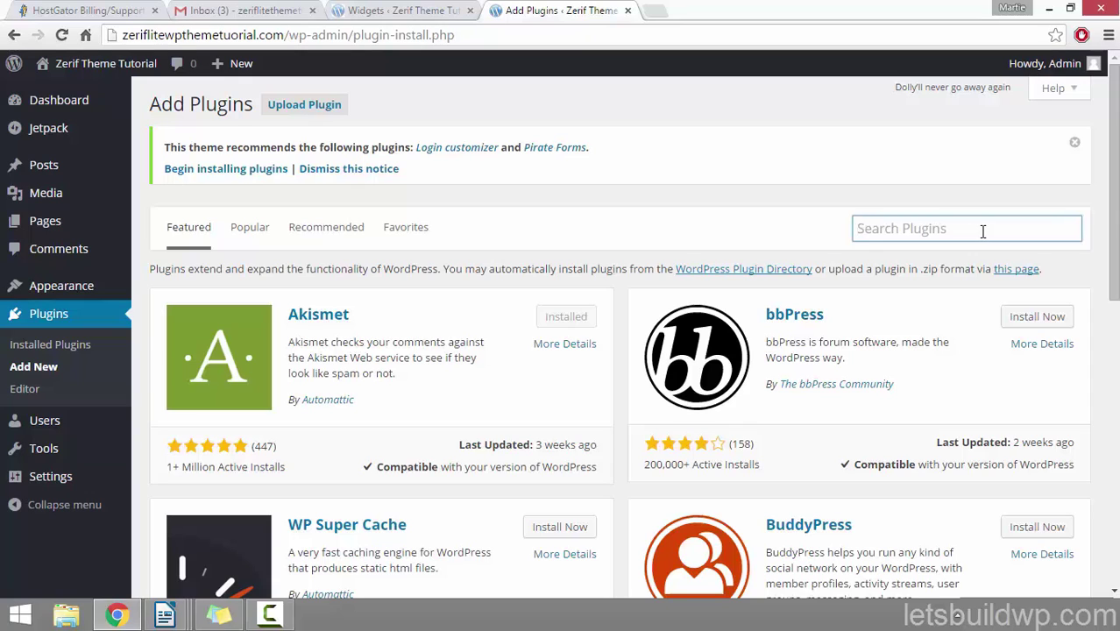
pyautogui.write('w3 total')
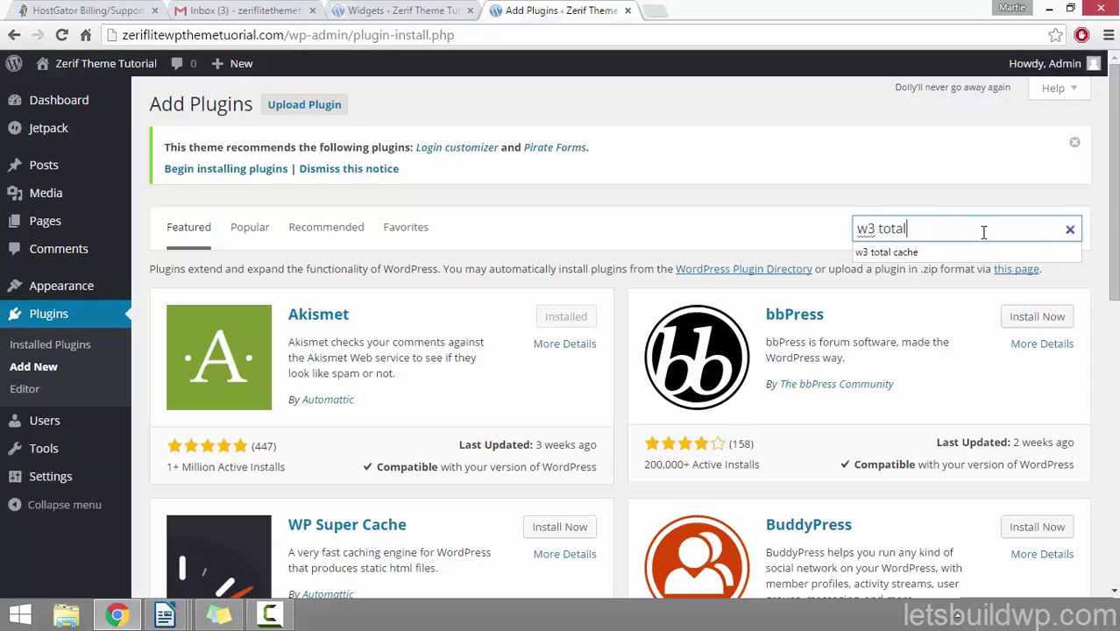
pyautogui.write(' cac')
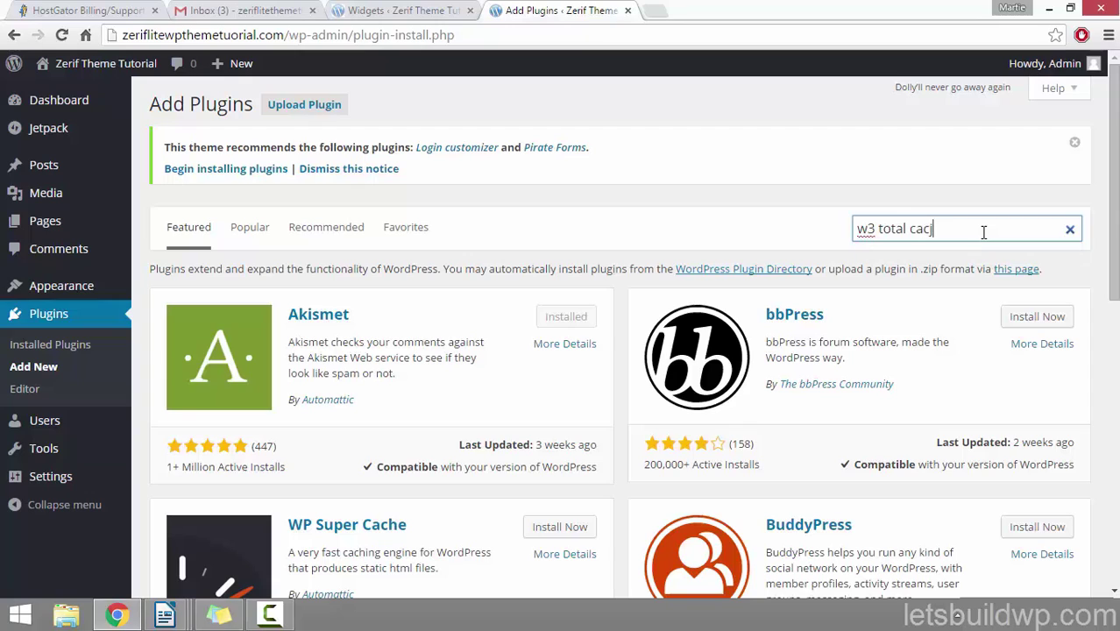
pyautogui.write('he')
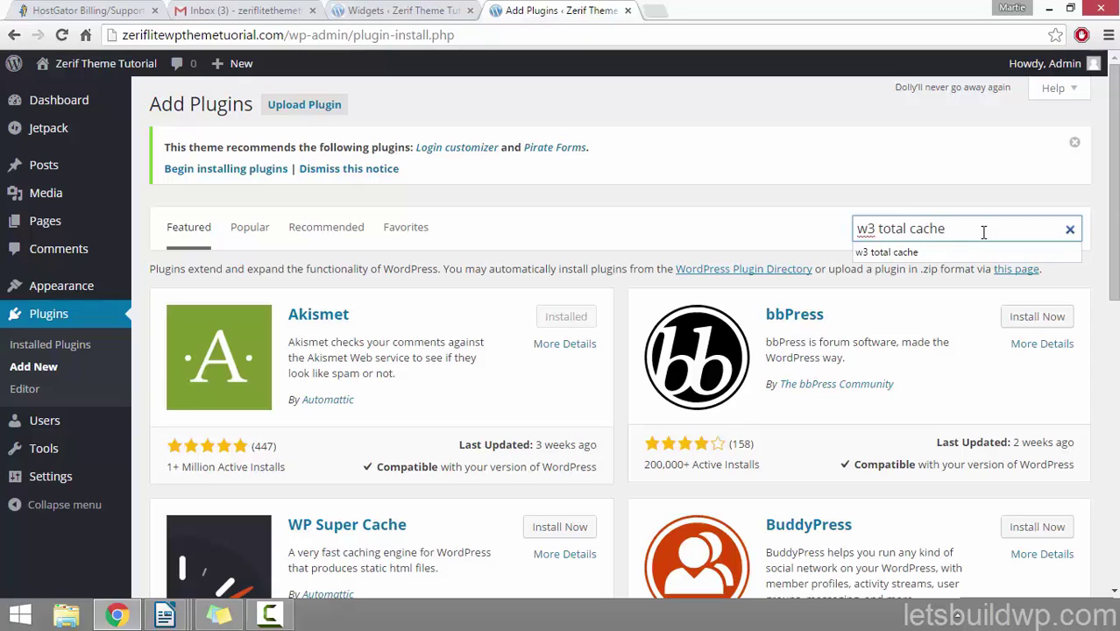
pyautogui.press('Return')
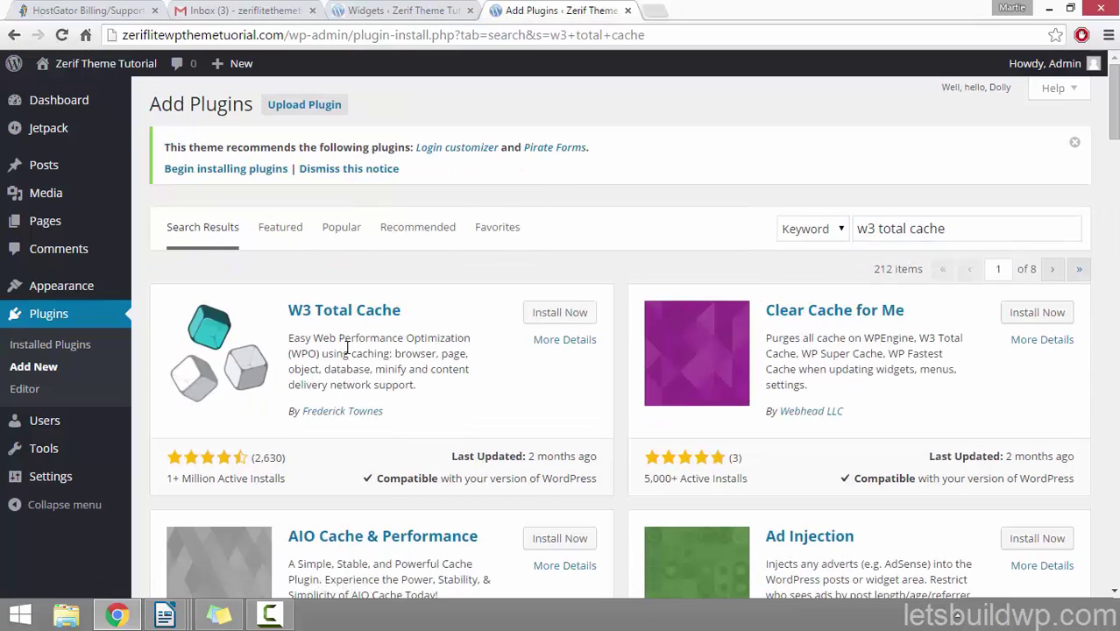
pyautogui.click(571, 317)
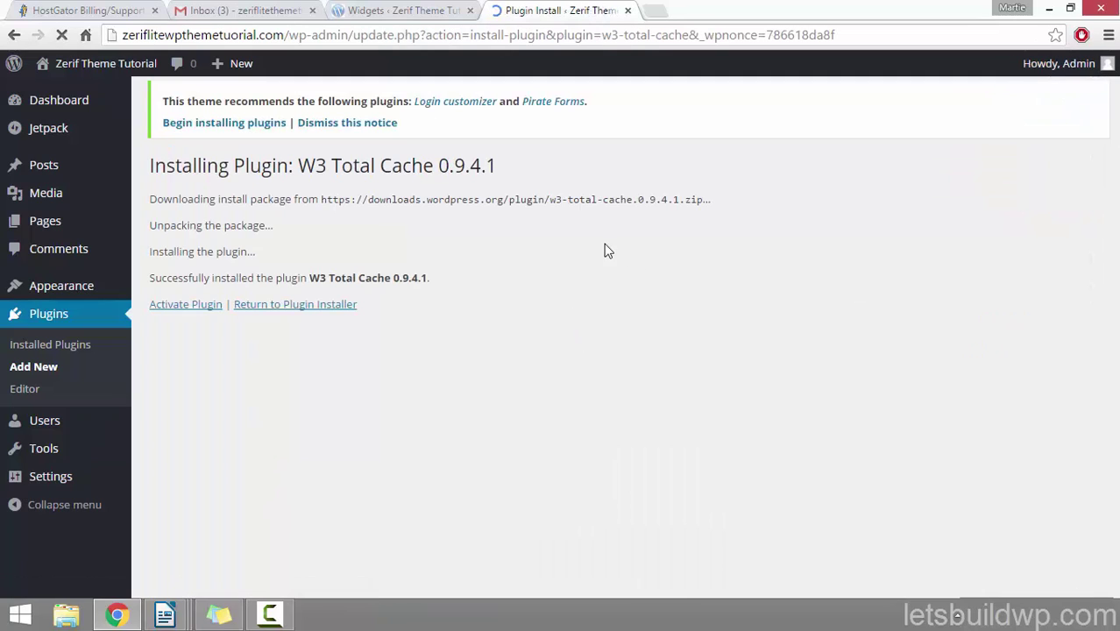
# Step: Activate W3 Total Cache, empty all caches, and open the live My Small Business homepage
pyautogui.click(207, 308)
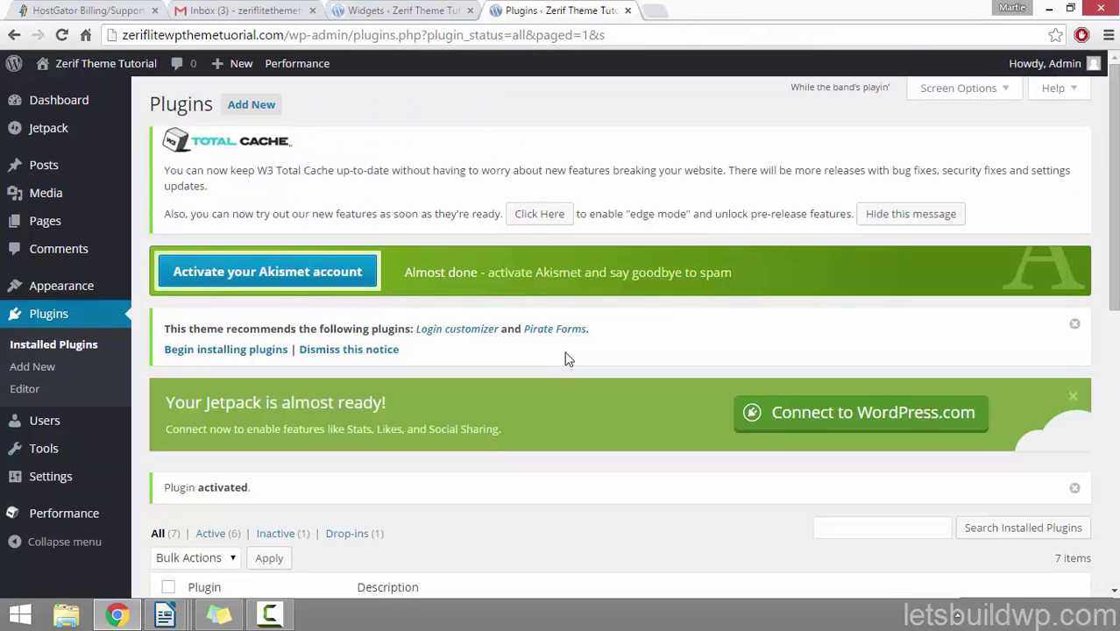
pyautogui.moveTo(289, 67)
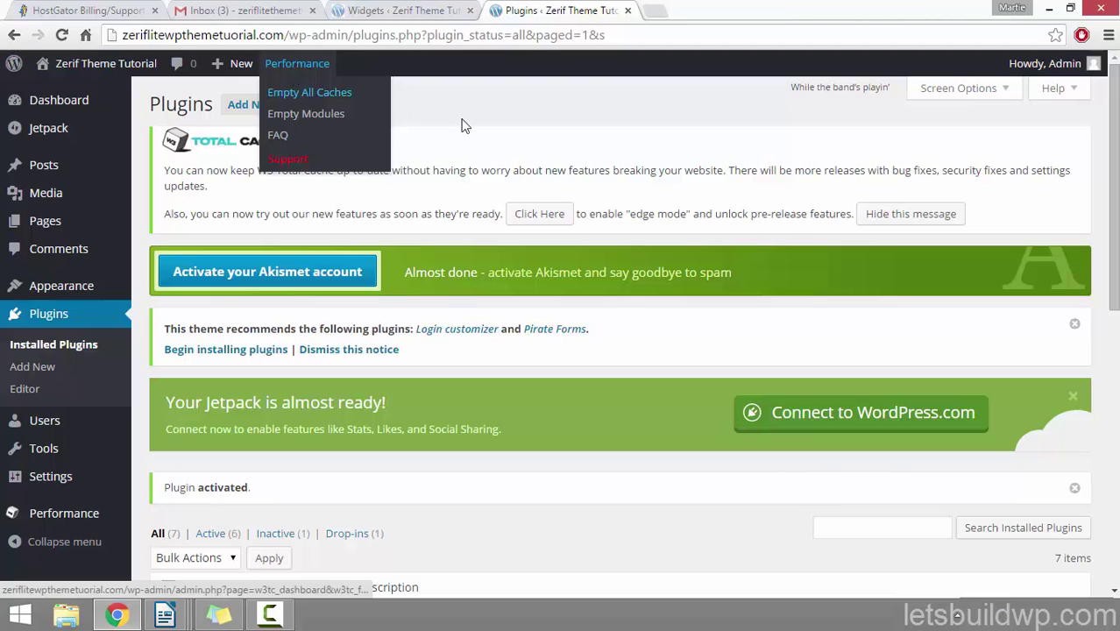
pyautogui.click(303, 104)
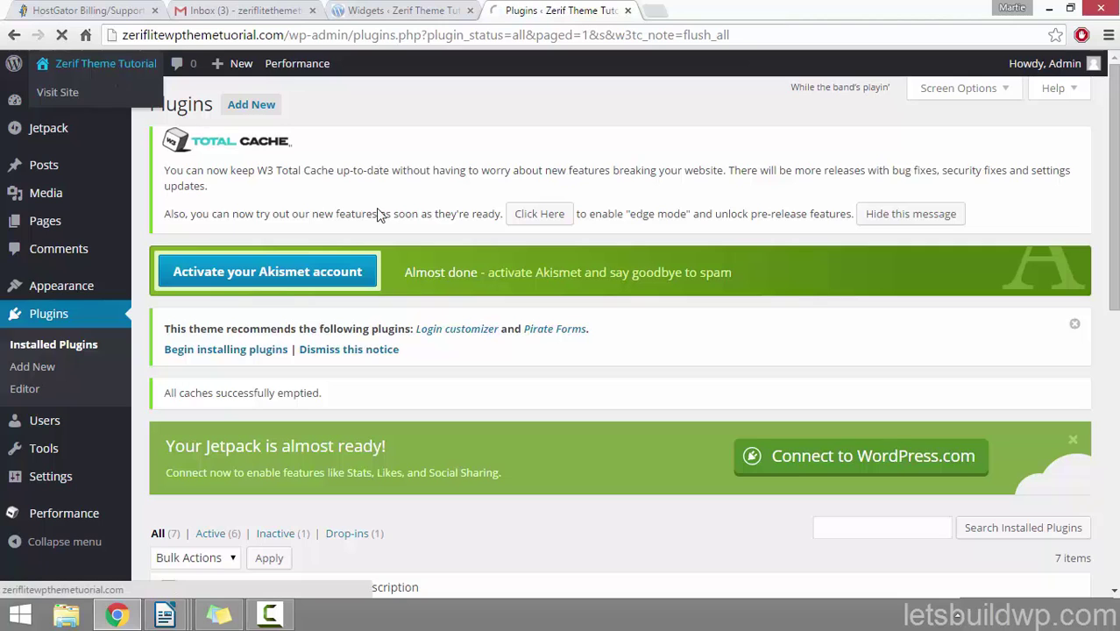
pyautogui.click(101, 63)
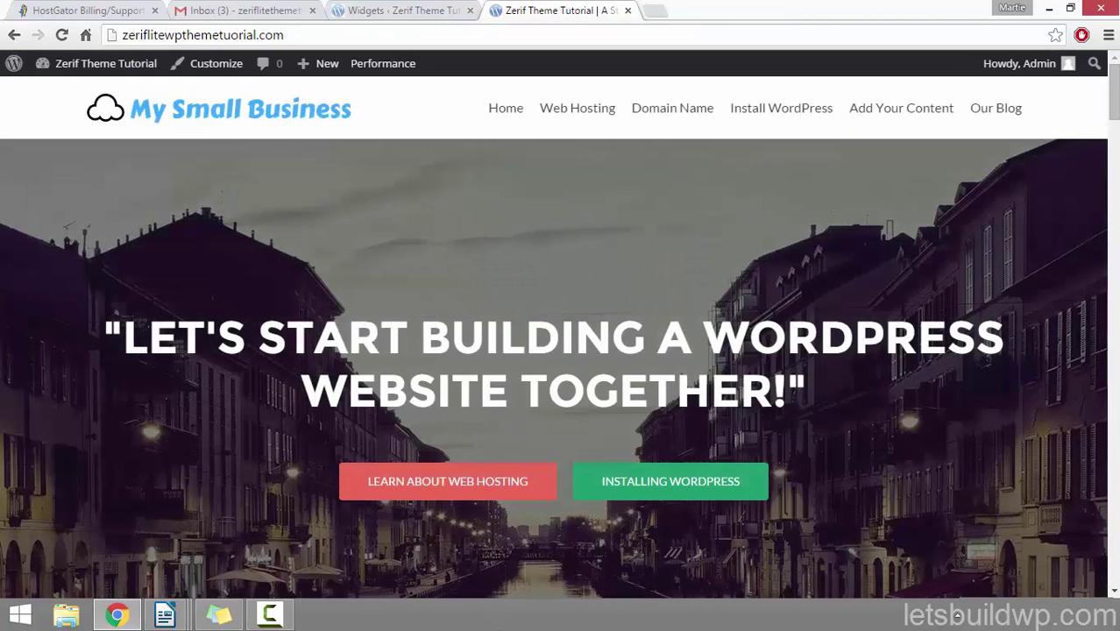
# Step: Empty All Caches from the Performance menu, then show the website-building checklist sticky note
pyautogui.moveTo(387, 72)
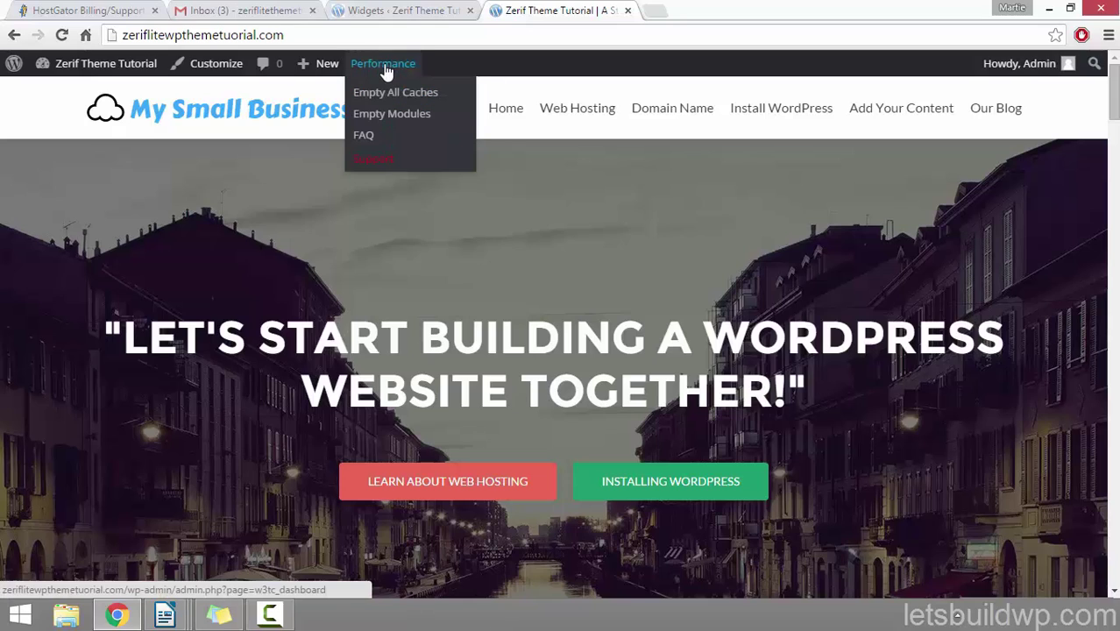
pyautogui.click(402, 98)
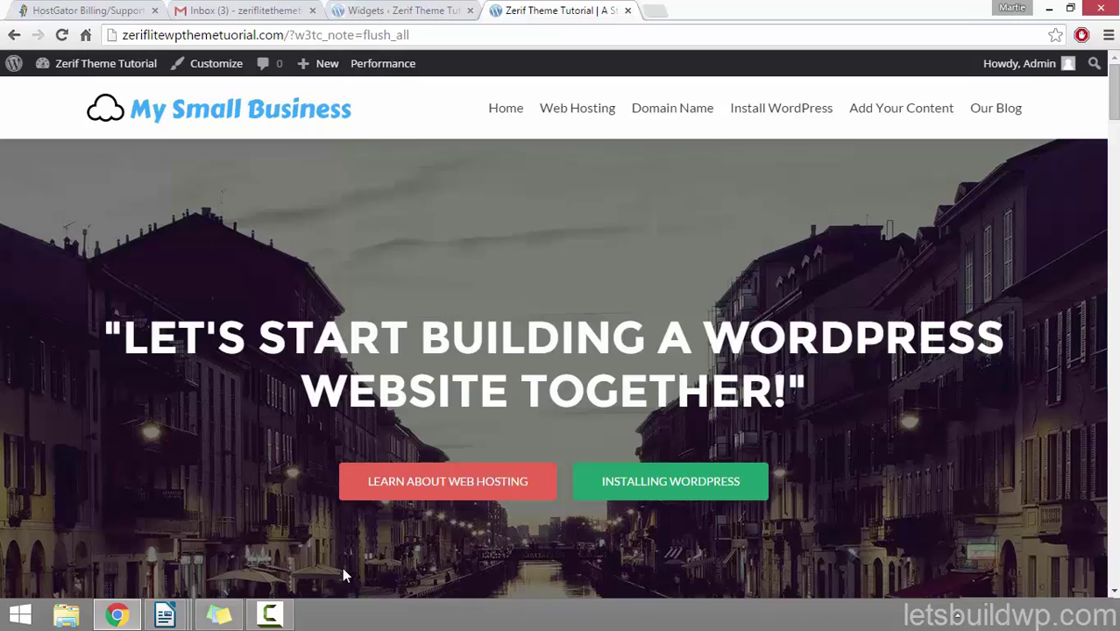
pyautogui.click(218, 614)
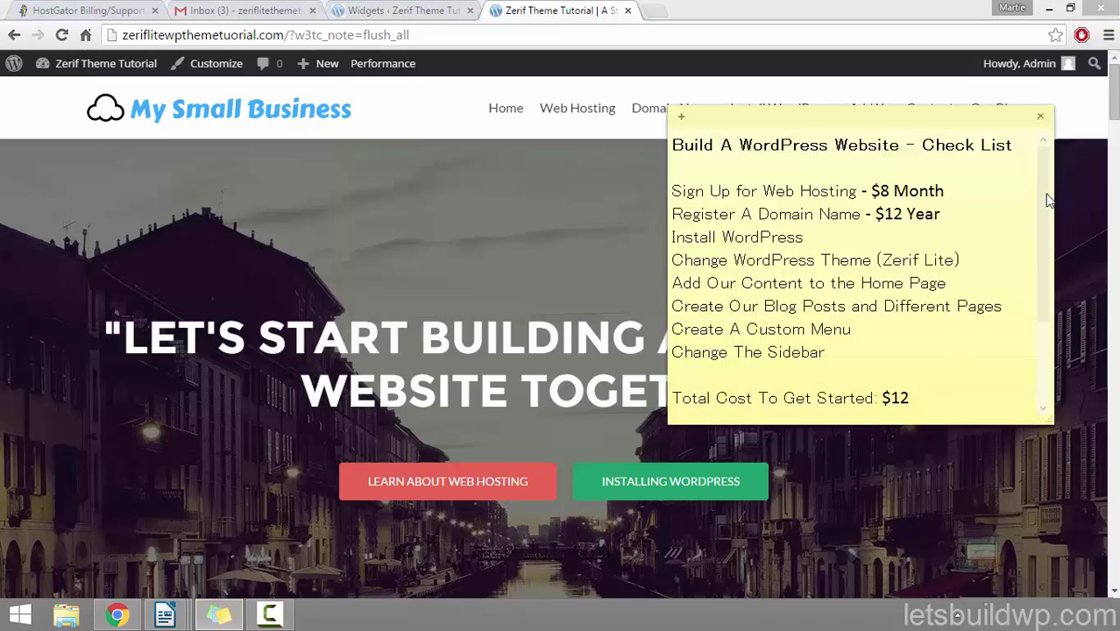
pyautogui.moveTo(1047, 194); pyautogui.dragTo(1032, 292)
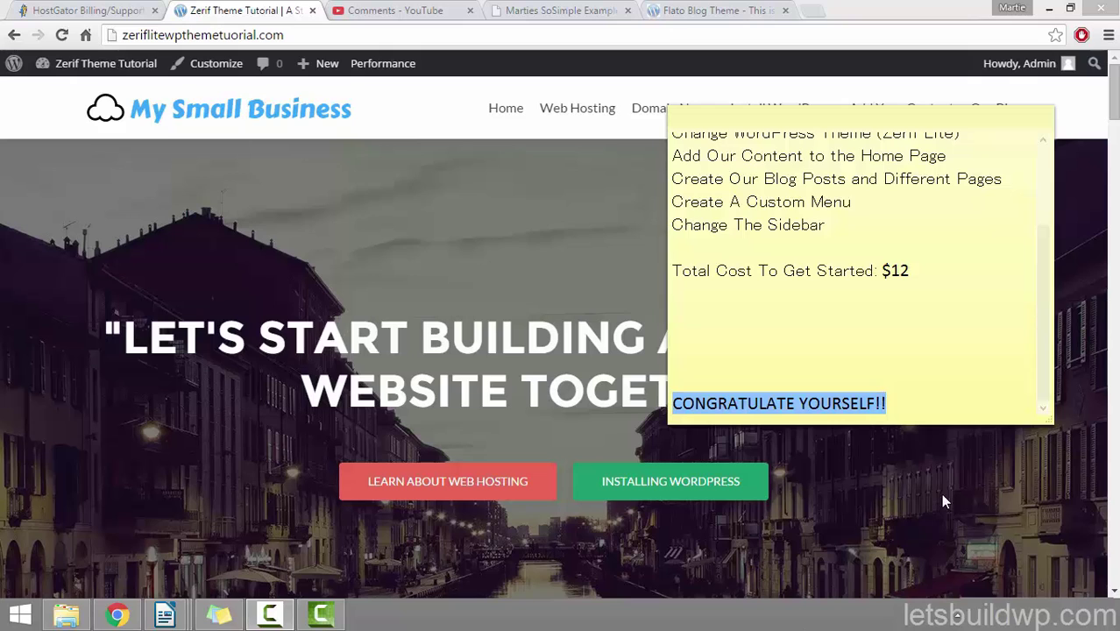
# Step: Hide the checklist note, scroll through the homepage sections, and return to the top headline
pyautogui.click(513, 227)
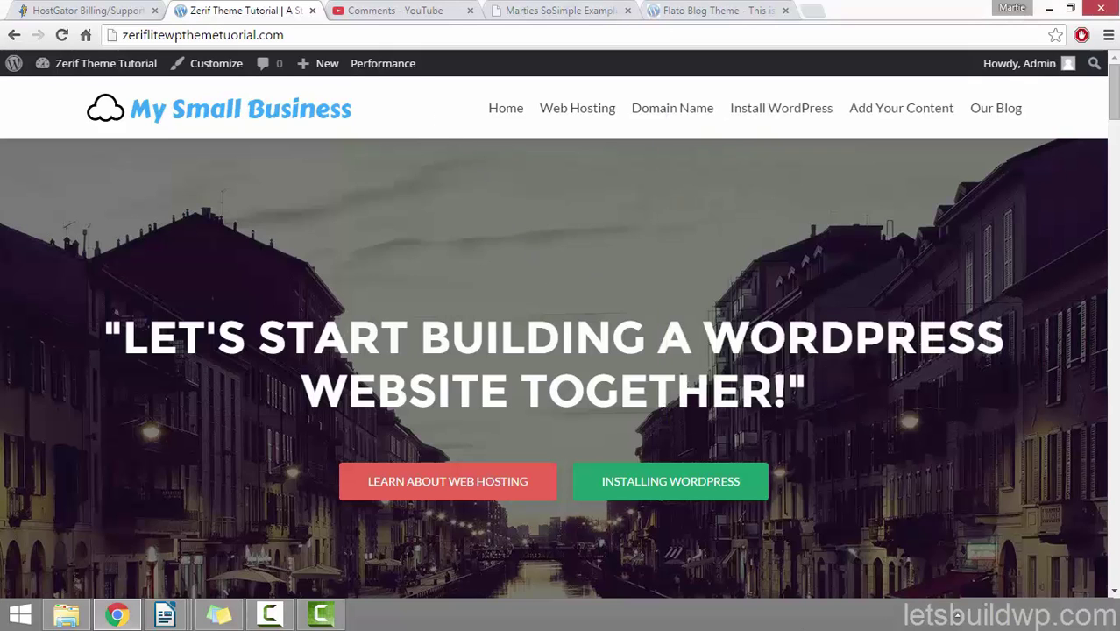
pyautogui.scroll(-6, 1091, 143)
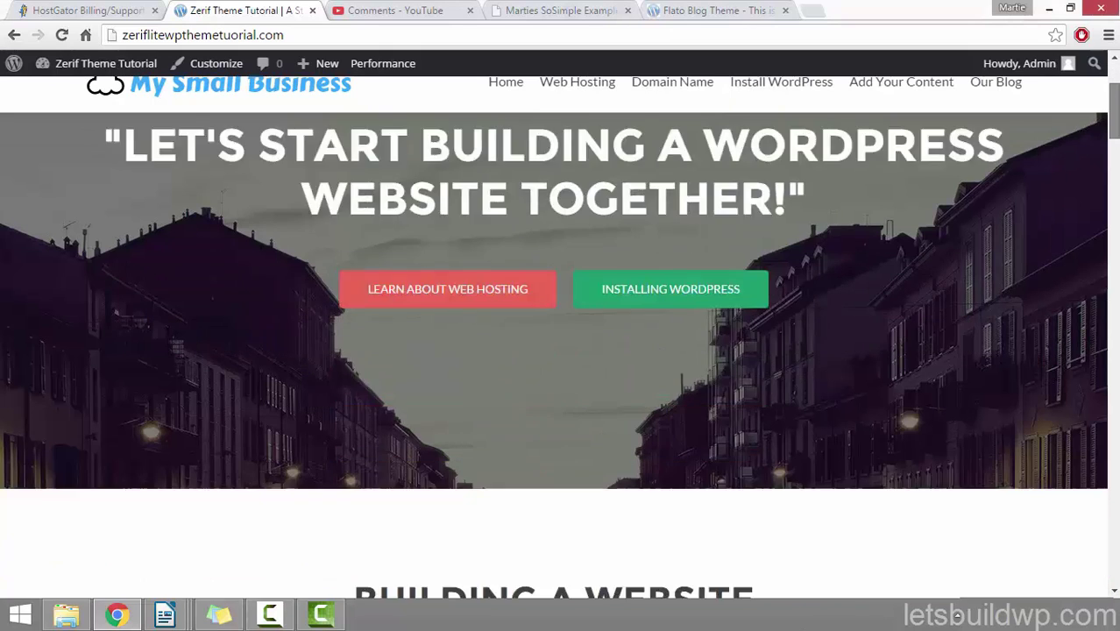
pyautogui.scroll(-8, 554, 354)
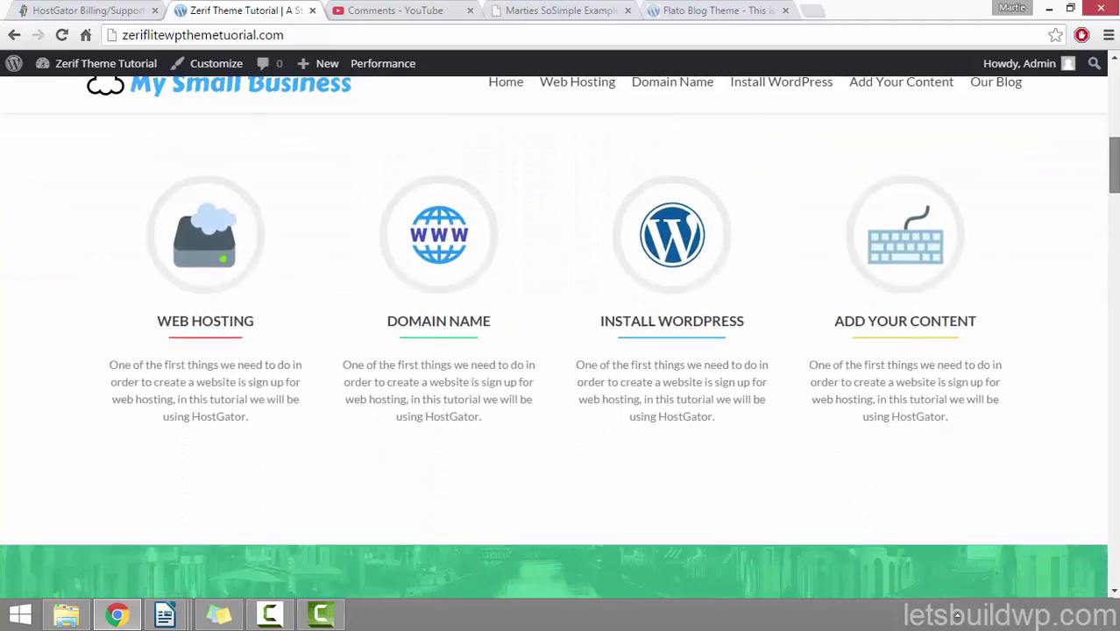
pyautogui.scroll(-9, 1116, 305)
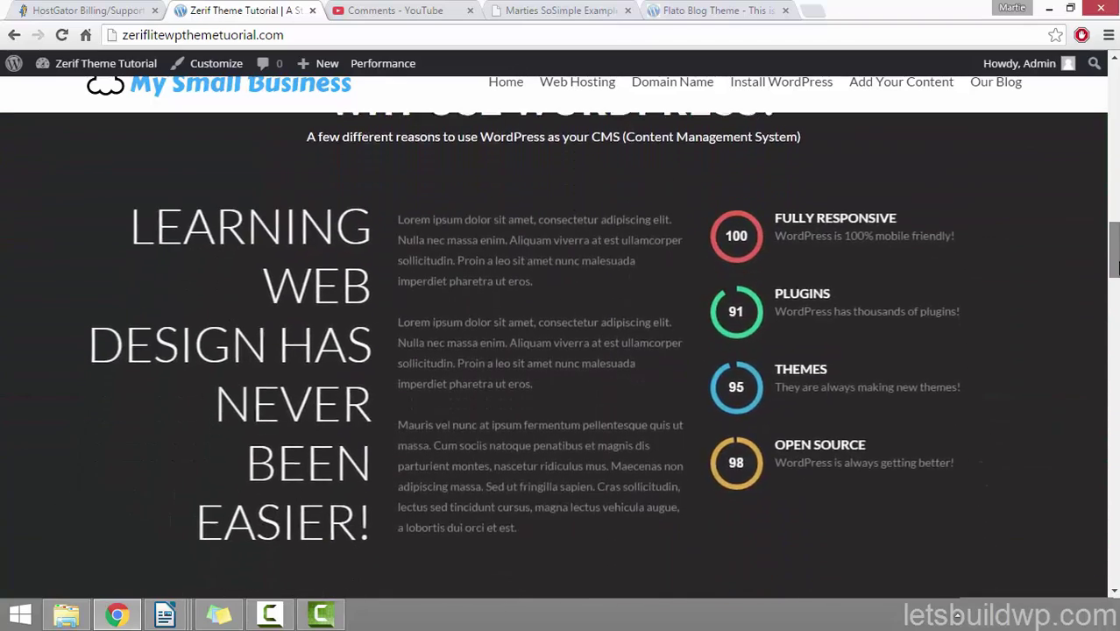
pyautogui.scroll(-3, 558, 116)
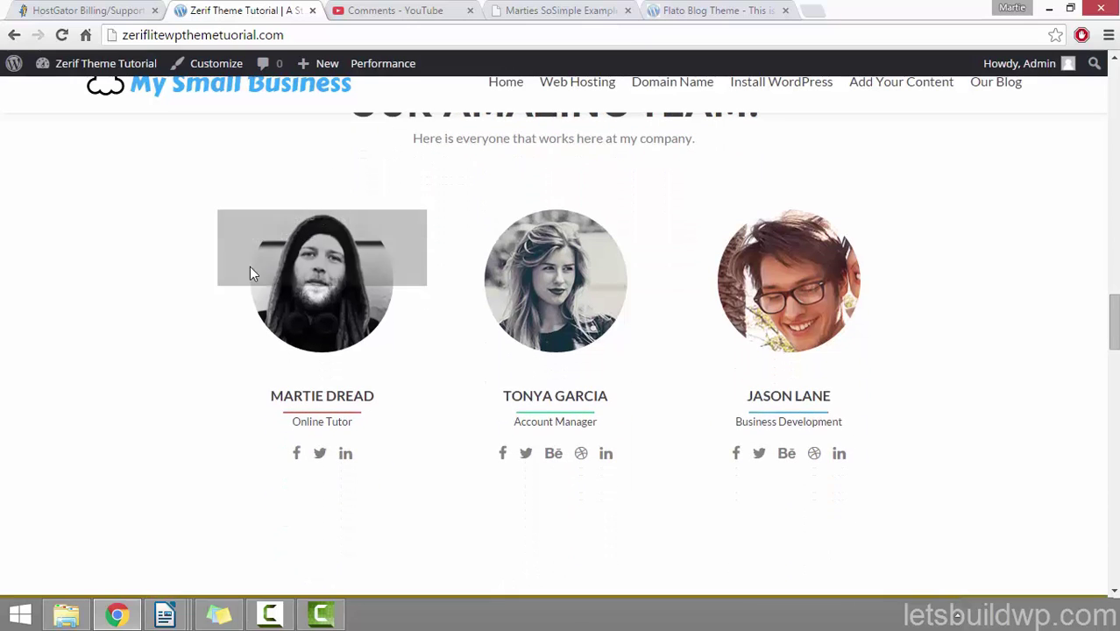
pyautogui.moveTo(555, 326)
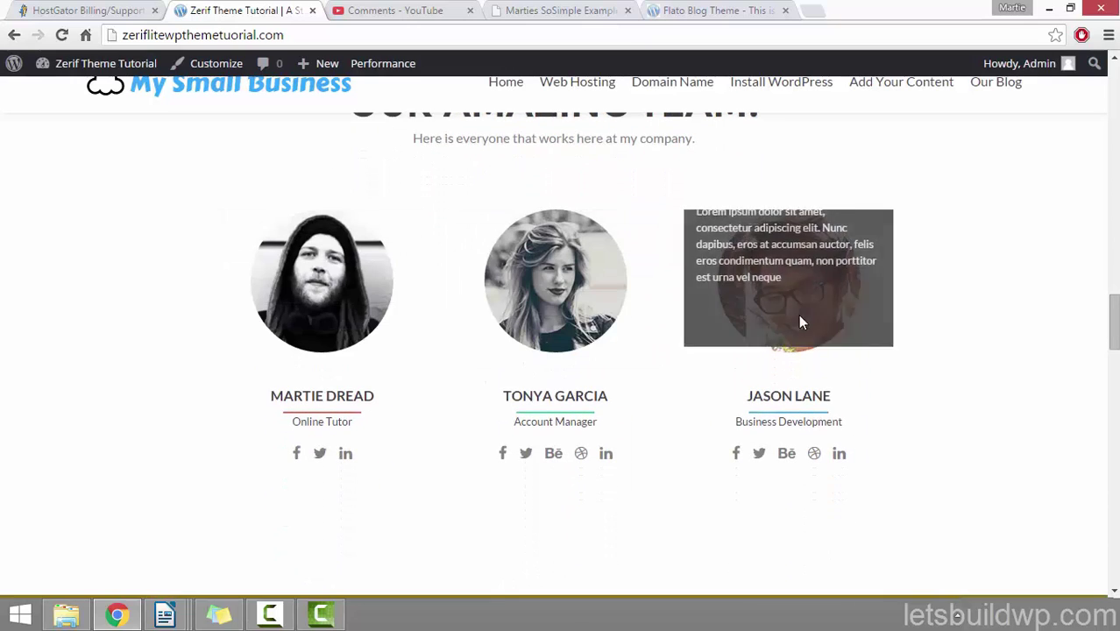
pyautogui.moveTo(1114, 341); pyautogui.dragTo(1110, 583)
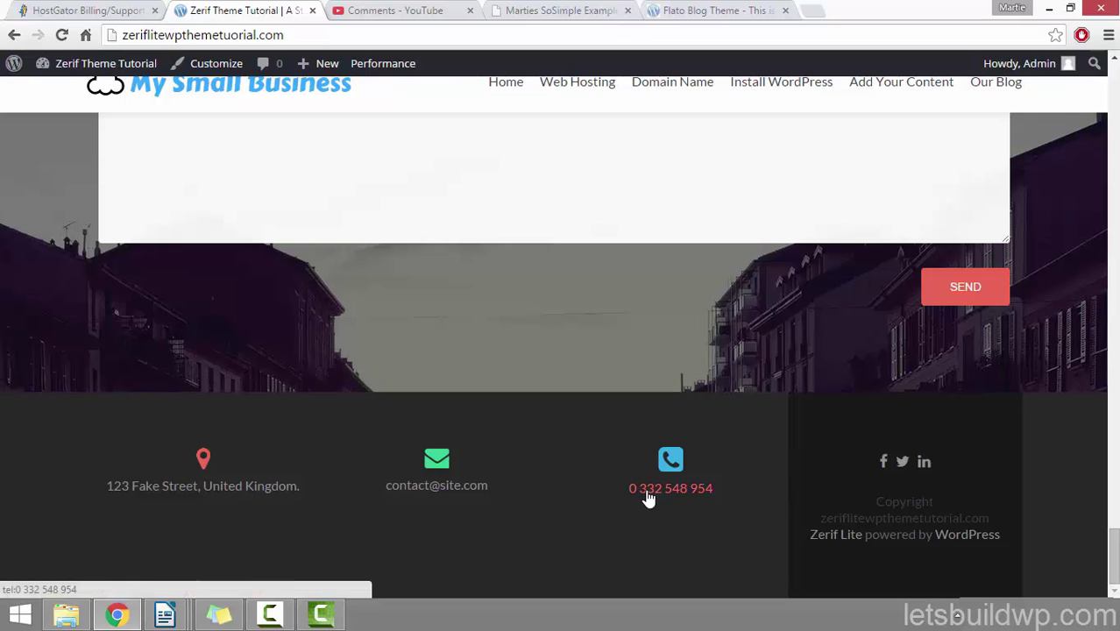
pyautogui.moveTo(1111, 565); pyautogui.dragTo(1113, 79)
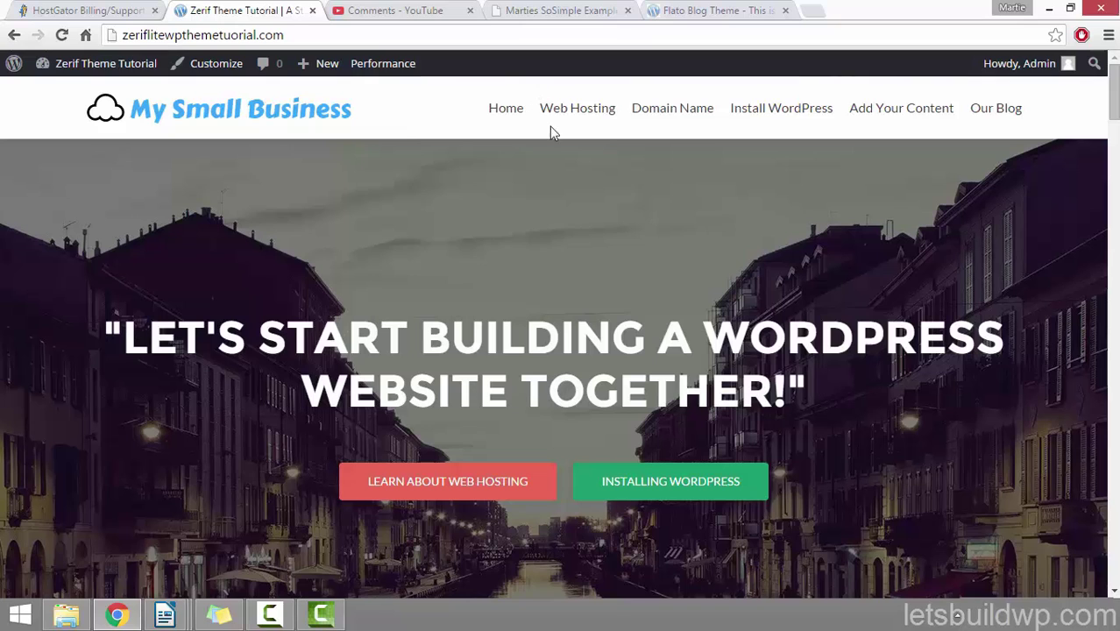
pyautogui.click(574, 111)
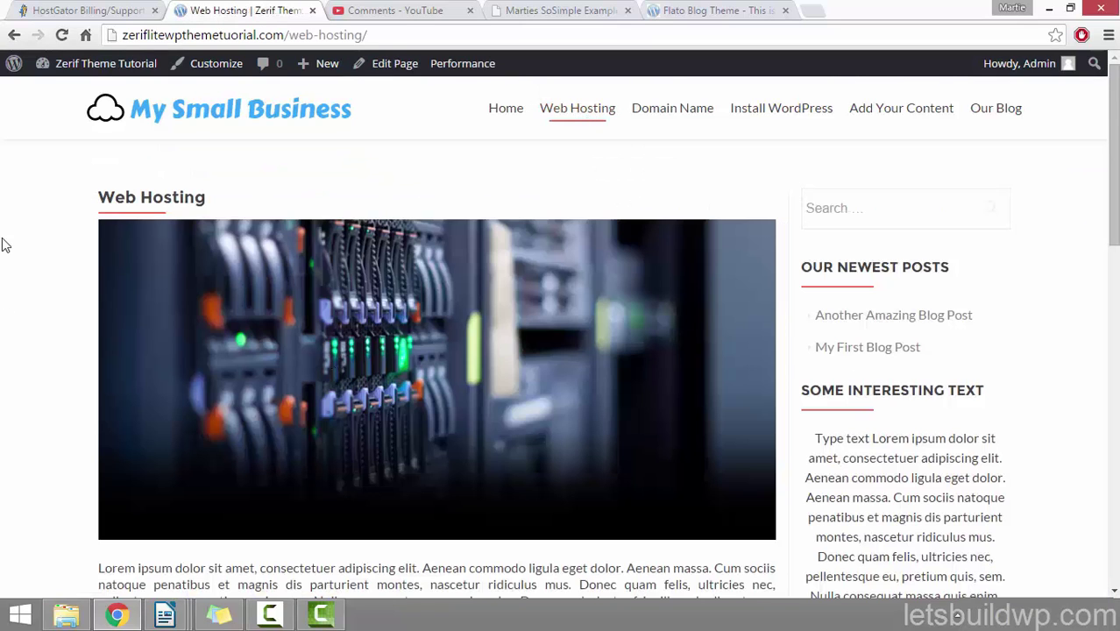
pyautogui.scroll(-4, 4, 245)
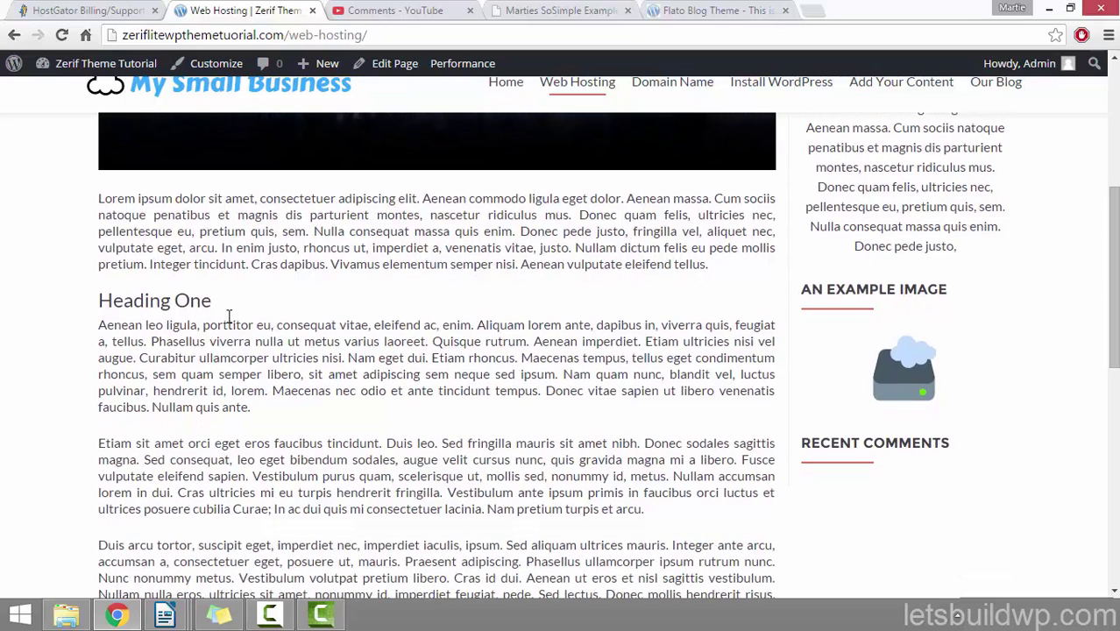
pyautogui.scroll(5, 225, 320)
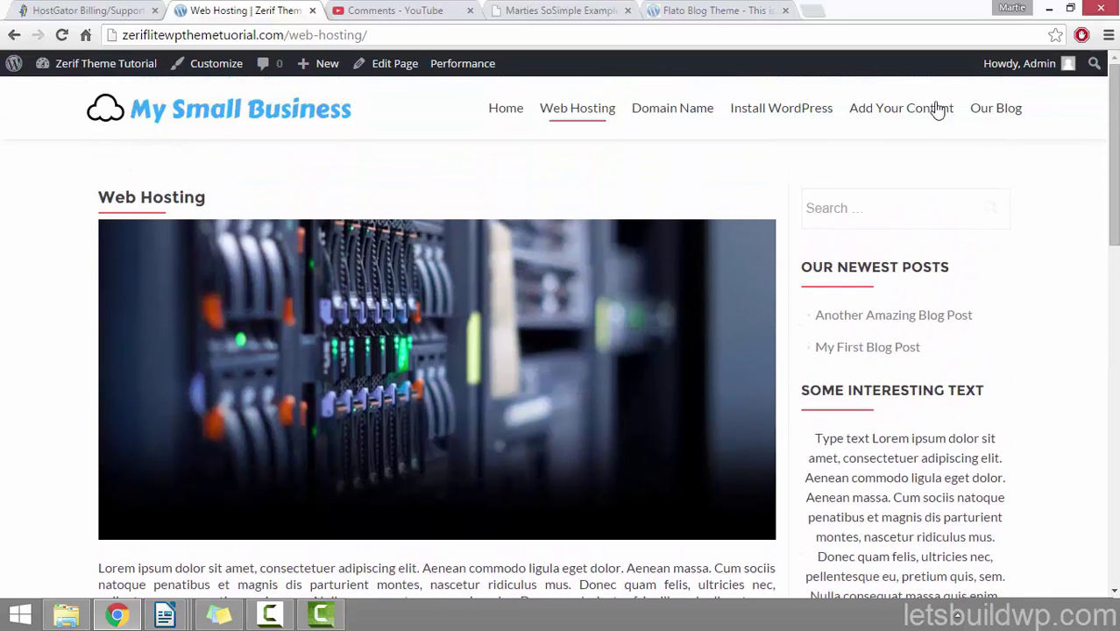
pyautogui.click(1005, 108)
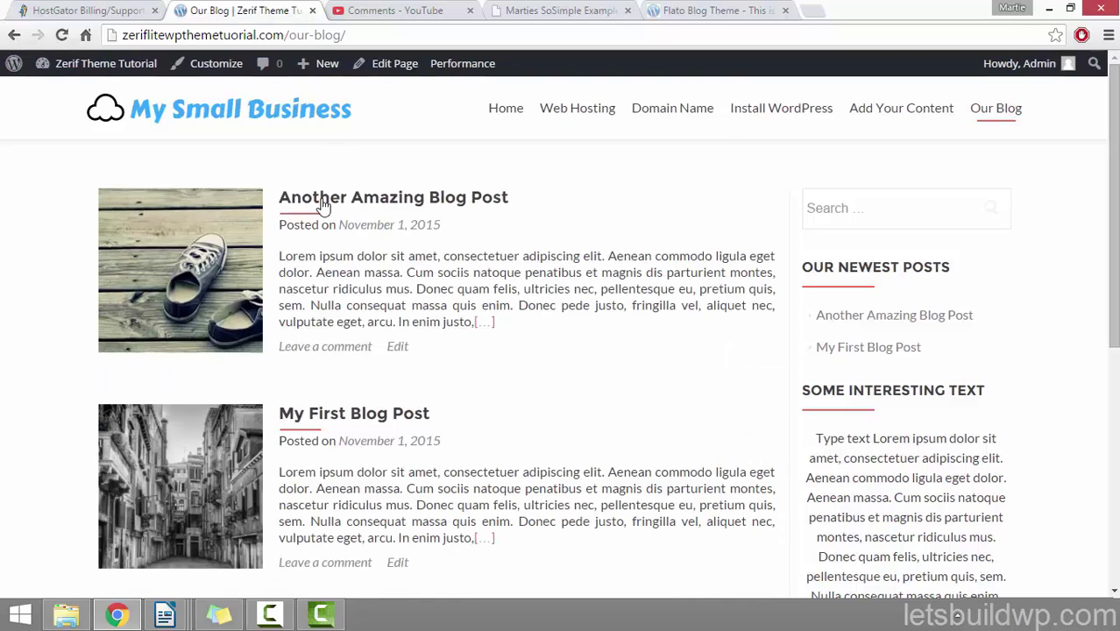
pyautogui.click(363, 197)
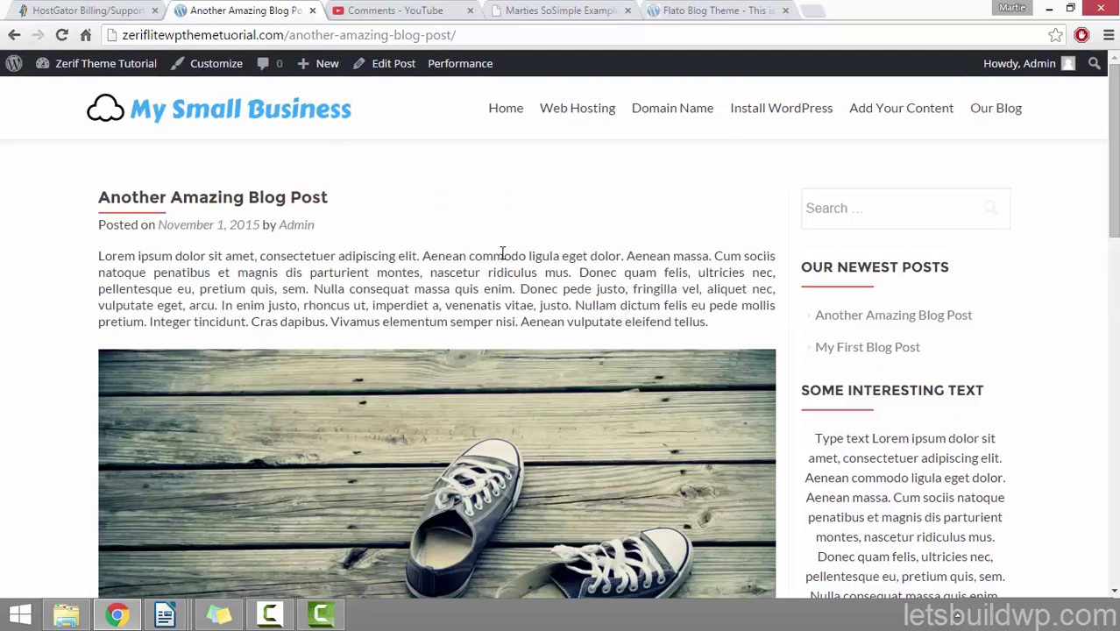
pyautogui.scroll(-5, 526, 268)
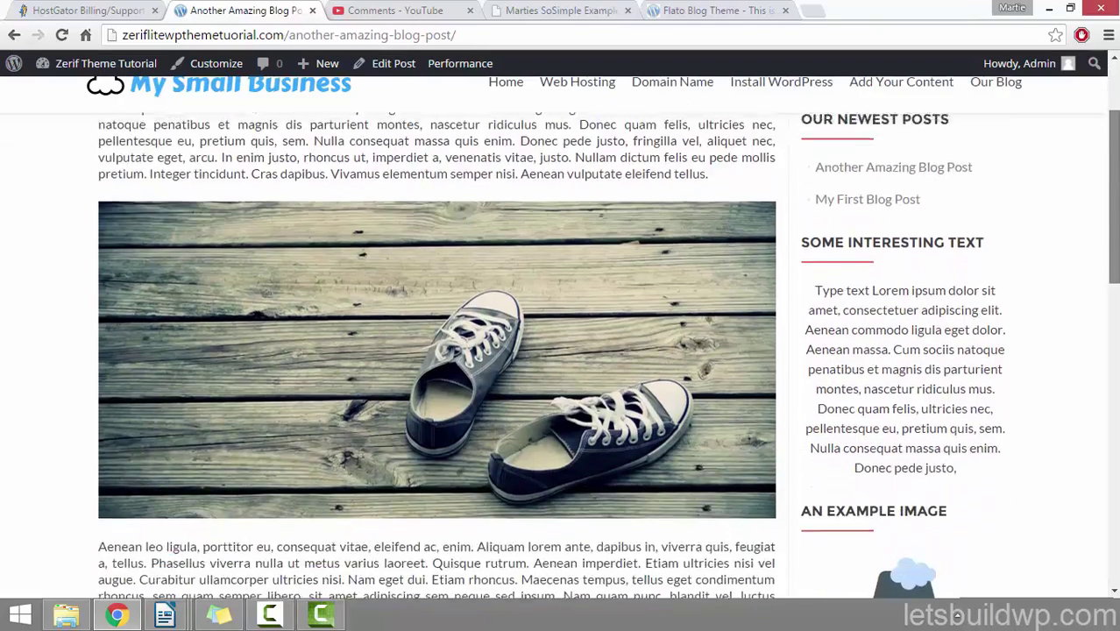
pyautogui.scroll(-6, 439, 351)
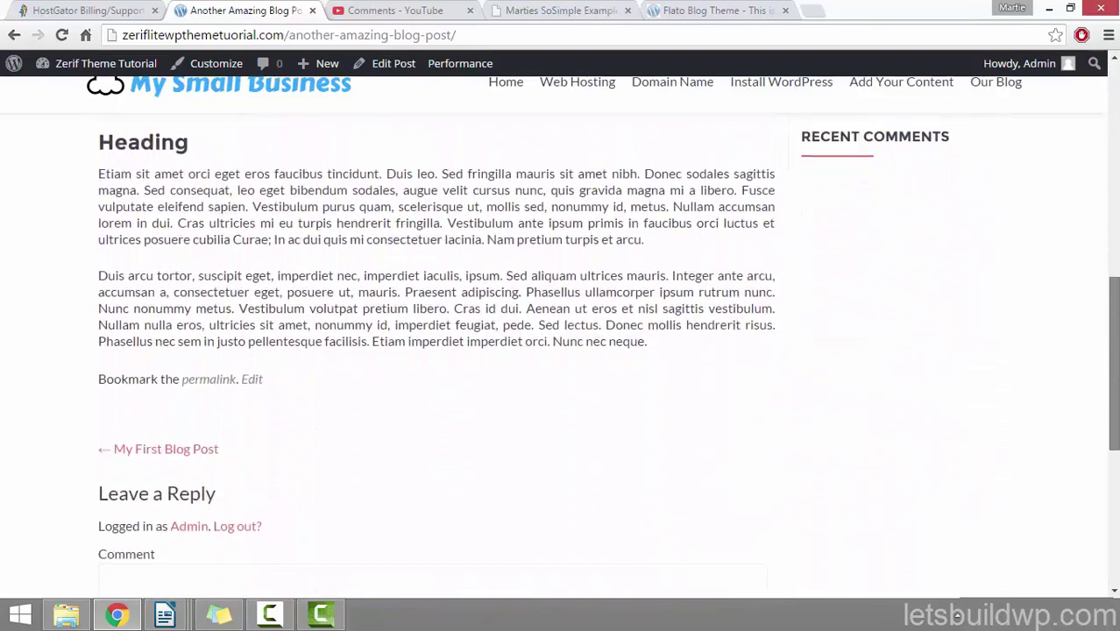
pyautogui.scroll(-2, 438, 350)
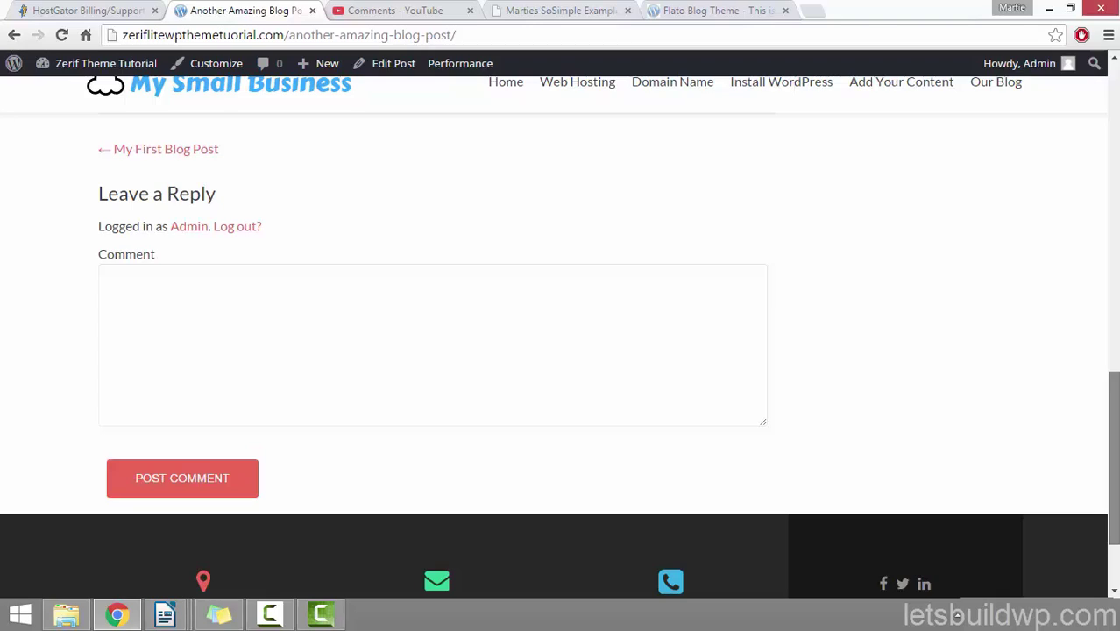
pyautogui.scroll(10, 561, 350)
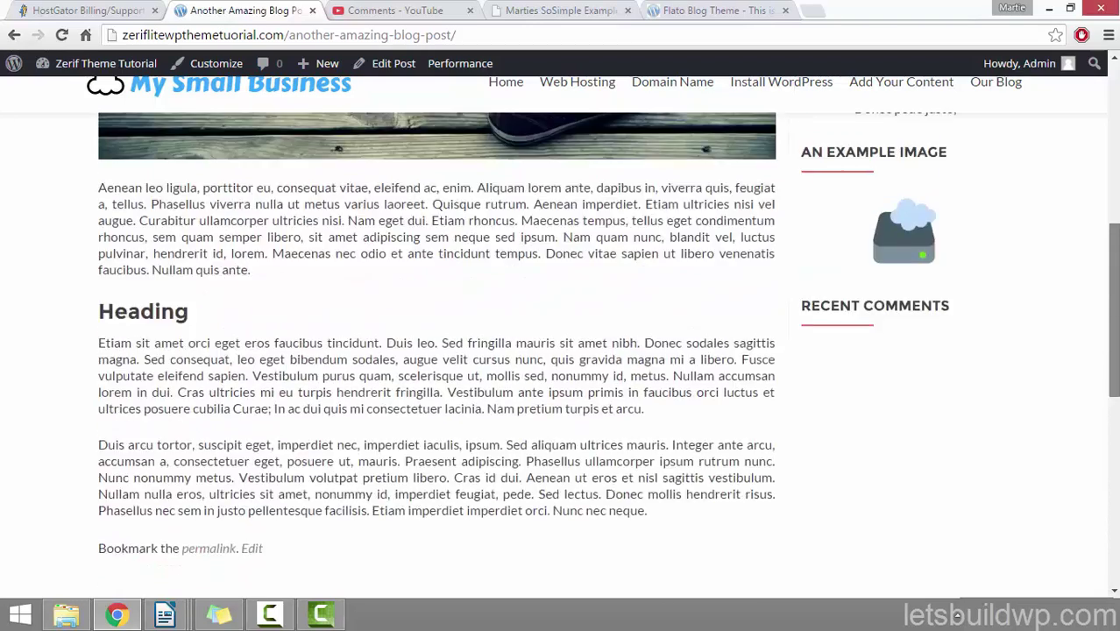
pyautogui.scroll(3, 801, 180)
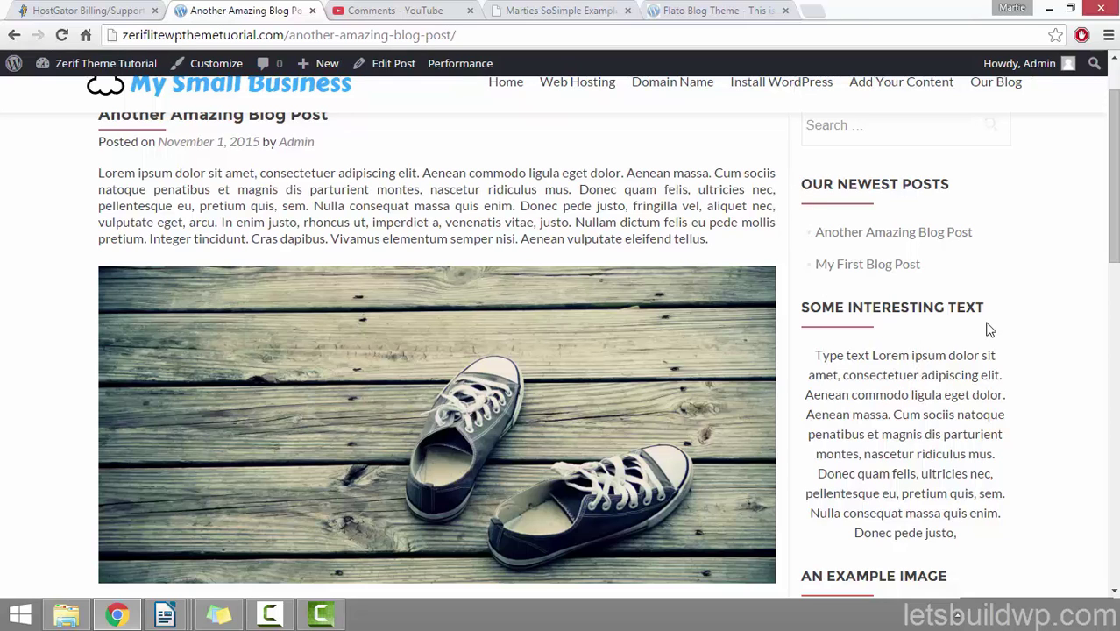
pyautogui.moveTo(1114, 216); pyautogui.dragTo(1114, 187)
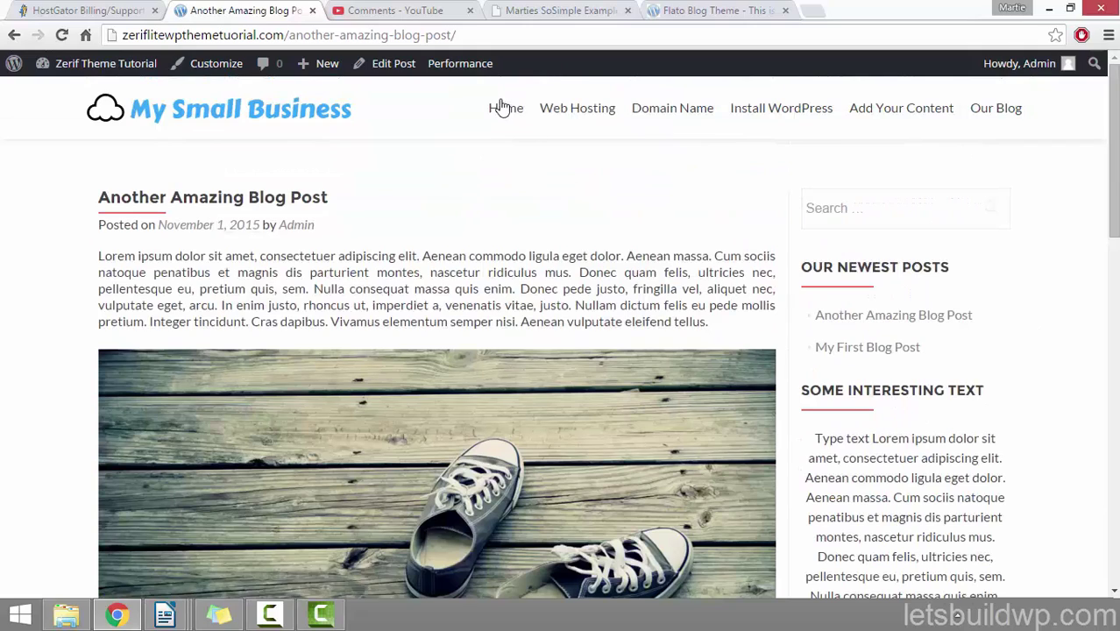
pyautogui.click(502, 116)
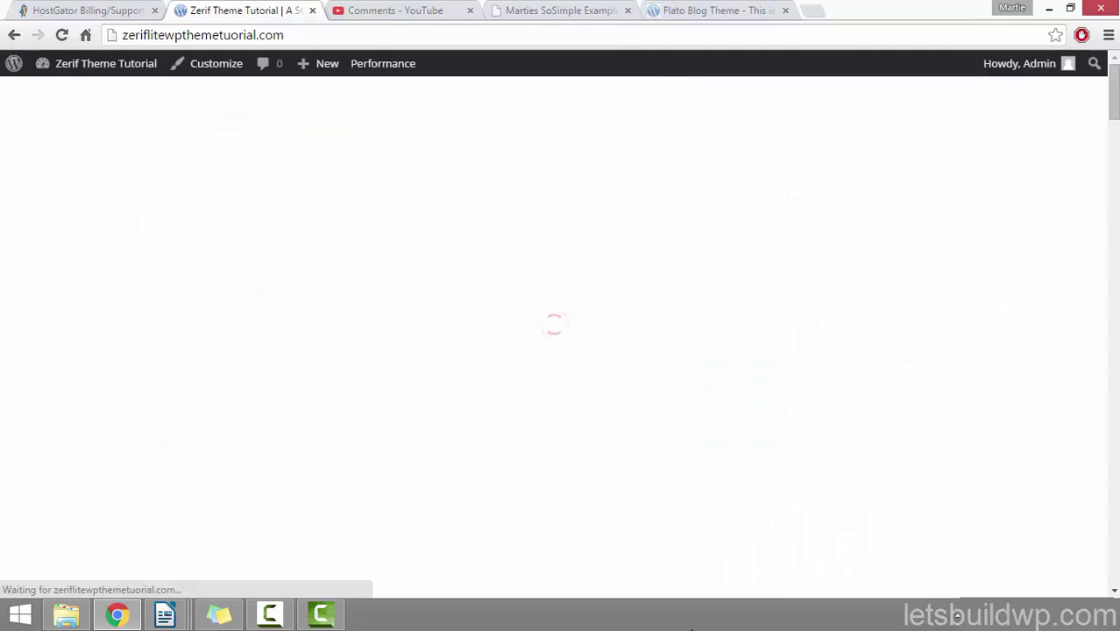